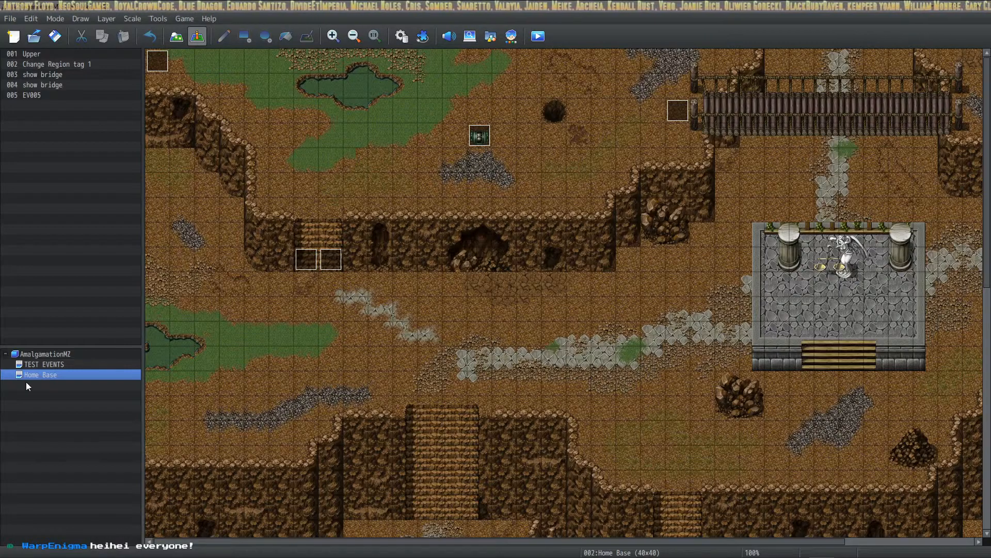
Start a new map in the AmalgamationMZ project named Spelunking, with display name Cave, width 54 and height 27.
{"action": "right_click", "coordinate": [53, 353]}
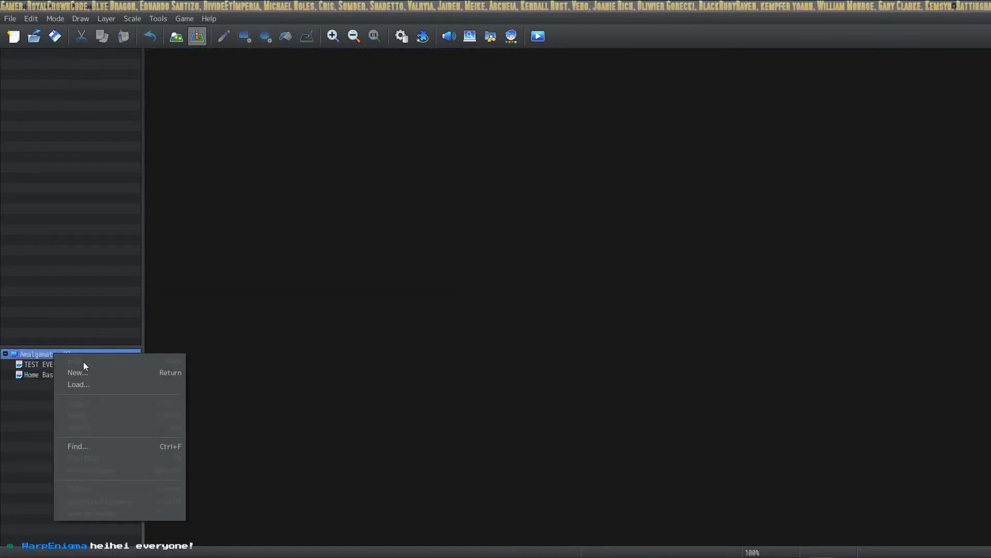
{"action": "left_click", "coordinate": [94, 371]}
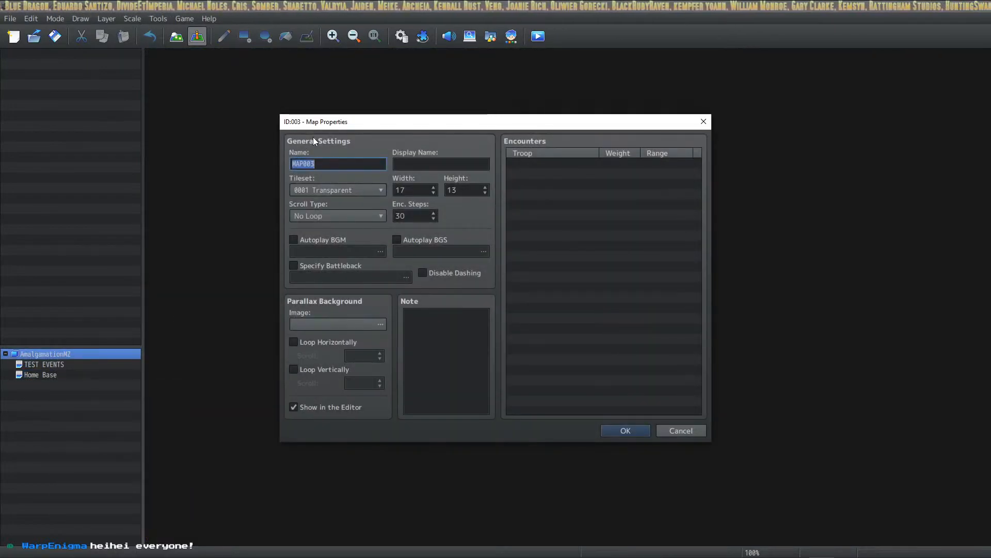
{"action": "type", "text": "Spelunking"}
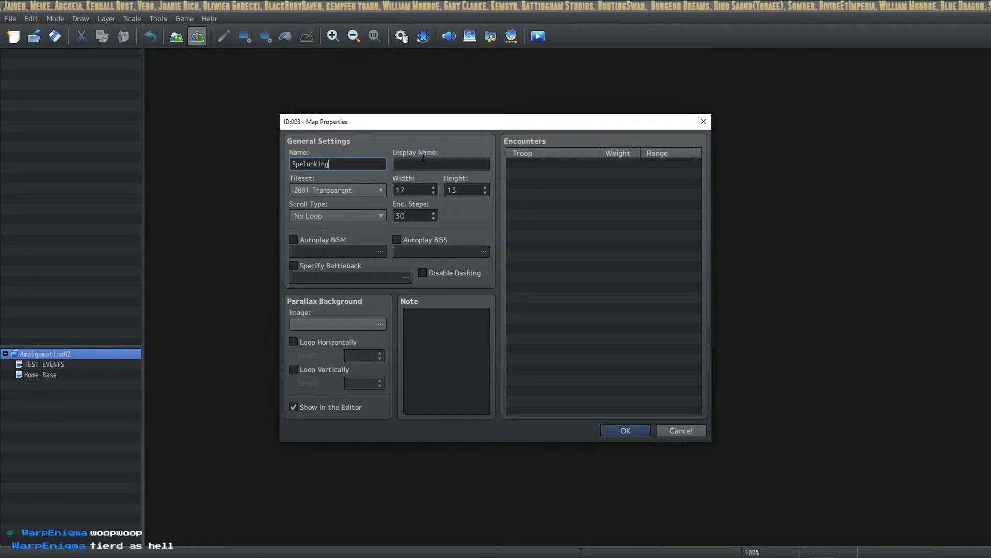
{"action": "mouse_move", "coordinate": [424, 158]}
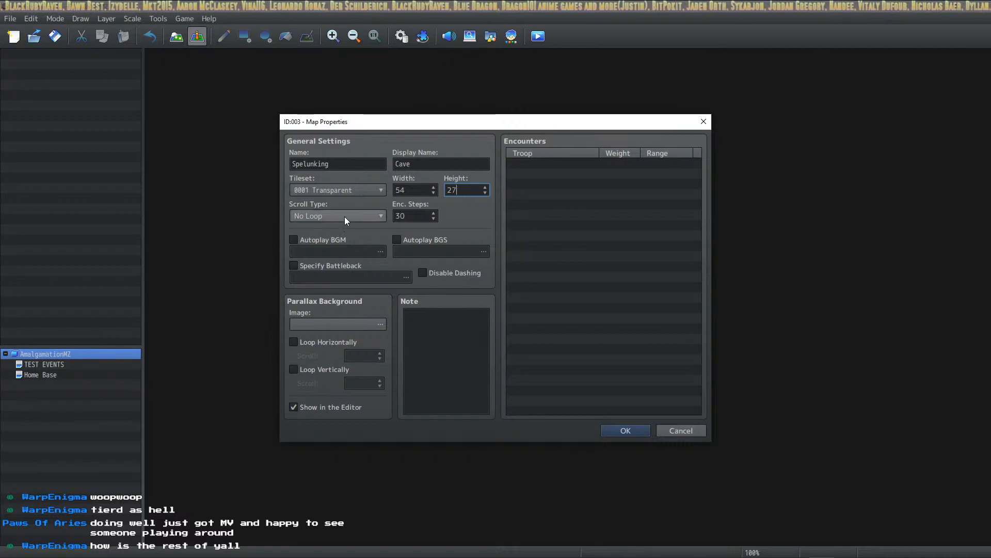
Set the map's encounter steps to 999, enable a specified battleback and open its image selection.
{"action": "double_click", "coordinate": [421, 220]}
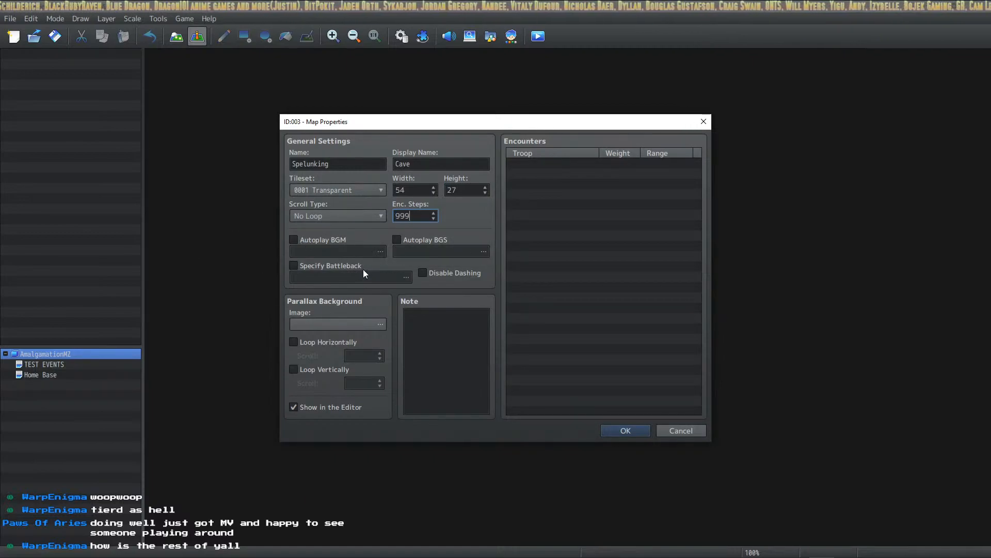
{"action": "left_click", "coordinate": [341, 265]}
{"action": "left_click", "coordinate": [341, 277]}
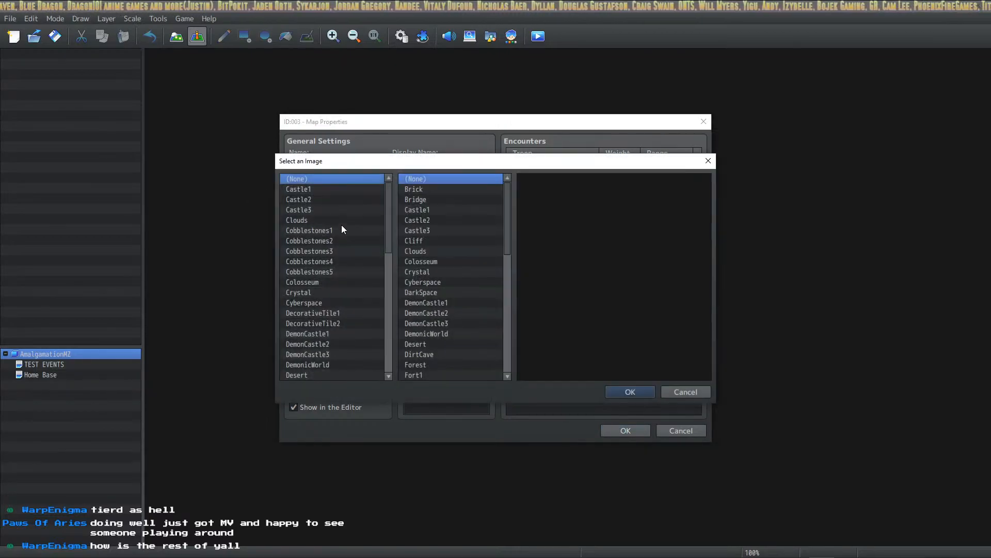
Preview the battleback floor images one after another and pick DirtCave.
{"action": "left_click", "coordinate": [322, 189]}
{"action": "left_click", "coordinate": [336, 199]}
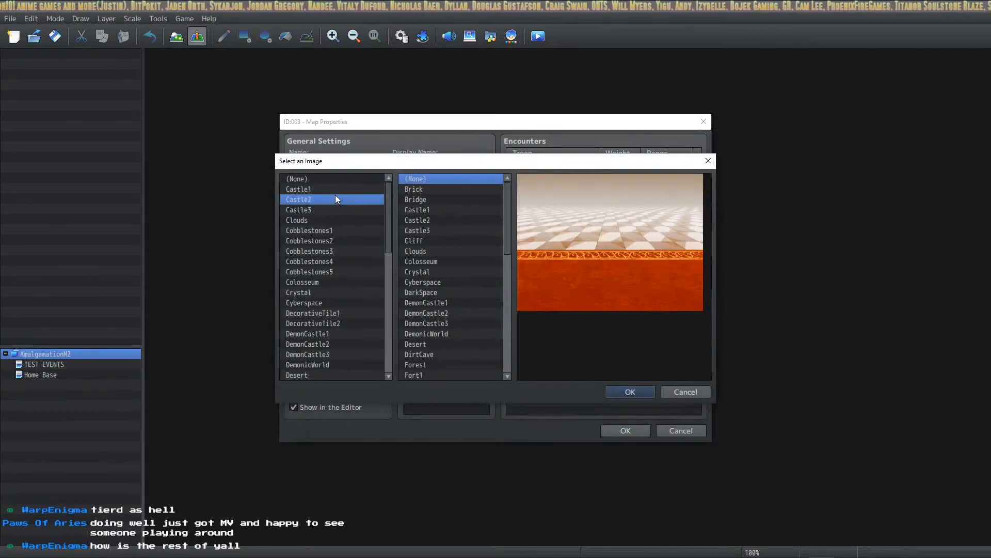
{"action": "key", "text": "Down"}
{"action": "key", "text": "Down"}
{"action": "key", "text": "Down"}
{"action": "key", "text": "Down"}
{"action": "key", "text": "Down"}
{"action": "key", "text": "Down"}
{"action": "key", "text": "Down"}
{"action": "key", "text": "Down"}
{"action": "key", "text": "Down"}
{"action": "key", "text": "Down"}
{"action": "key", "text": "Down"}
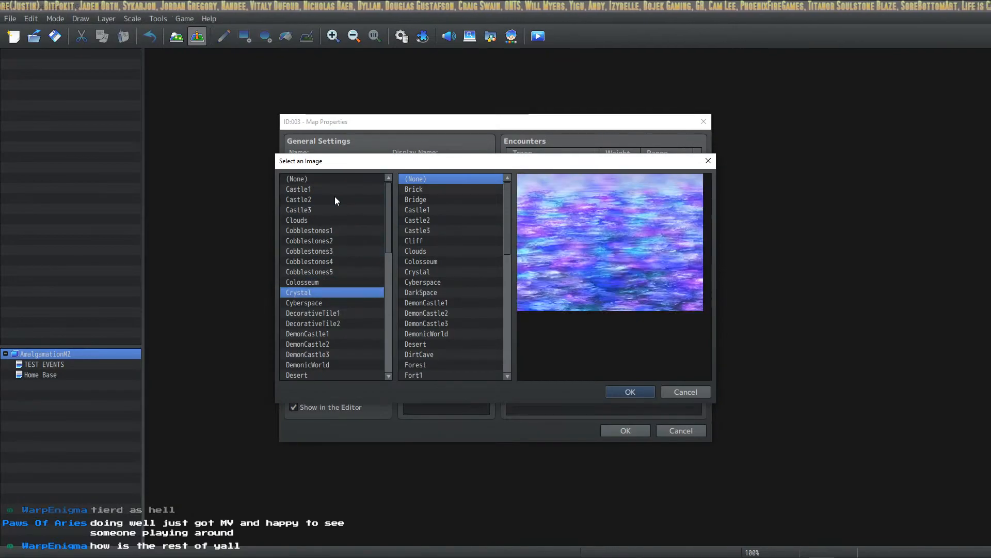
{"action": "key", "text": "Down"}
{"action": "key", "text": "Down"}
{"action": "key", "text": "Down"}
{"action": "key", "text": "Down"}
{"action": "key", "text": "Down"}
{"action": "key", "text": "Down"}
{"action": "key", "text": "Down"}
{"action": "key", "text": "Down"}
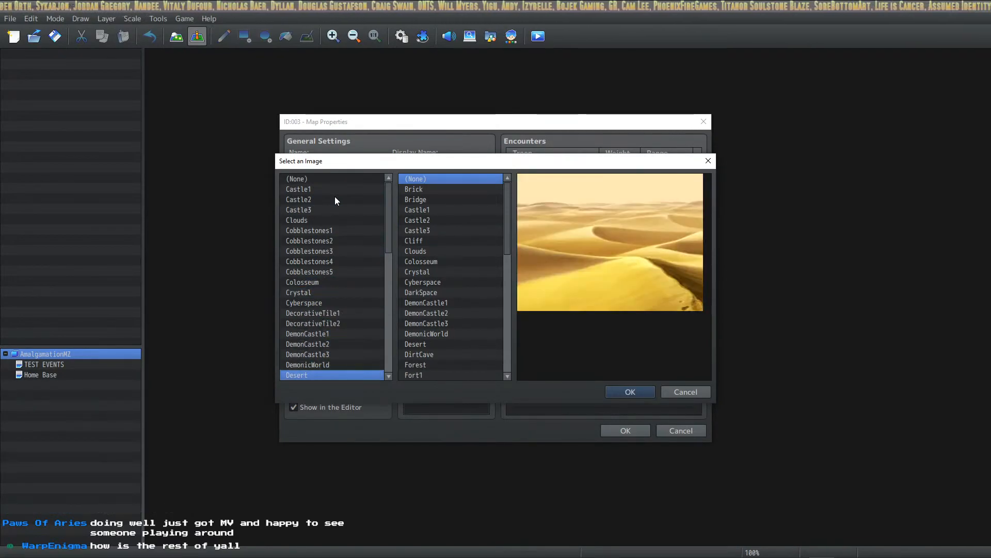
{"action": "key", "text": "Up"}
{"action": "key", "text": "Down"}
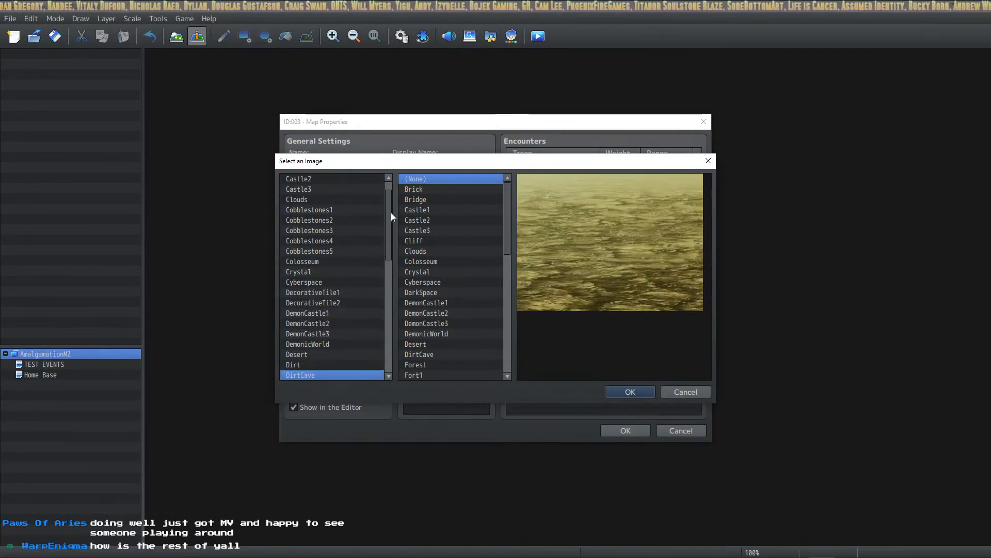
{"action": "scroll", "coordinate": [410, 306], "scroll_direction": "down", "scroll_amount": 1}
{"action": "scroll", "coordinate": [410, 305], "scroll_direction": "down", "scroll_amount": 2}
{"action": "scroll", "coordinate": [435, 283], "scroll_direction": "up", "scroll_amount": 3}
Preview the battleback wall images and choose RockCave for the background.
{"action": "left_click", "coordinate": [448, 212]}
{"action": "left_click", "coordinate": [436, 268]}
{"action": "key", "text": "Down"}
{"action": "key", "text": "Down"}
{"action": "key", "text": "Down"}
{"action": "key", "text": "Down"}
{"action": "key", "text": "Down"}
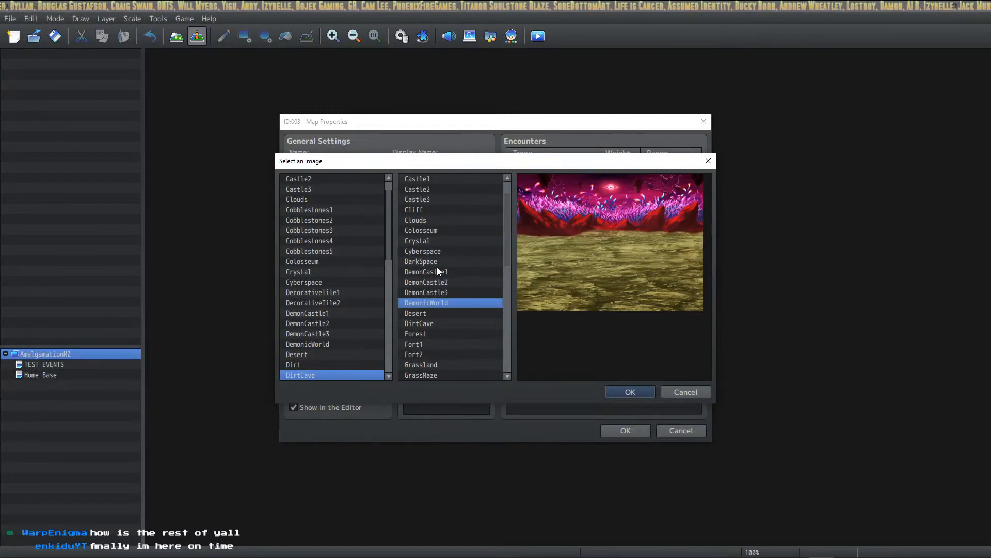
{"action": "key", "text": "Down"}
{"action": "key", "text": "Down"}
{"action": "key", "text": "Down"}
{"action": "key", "text": "Down"}
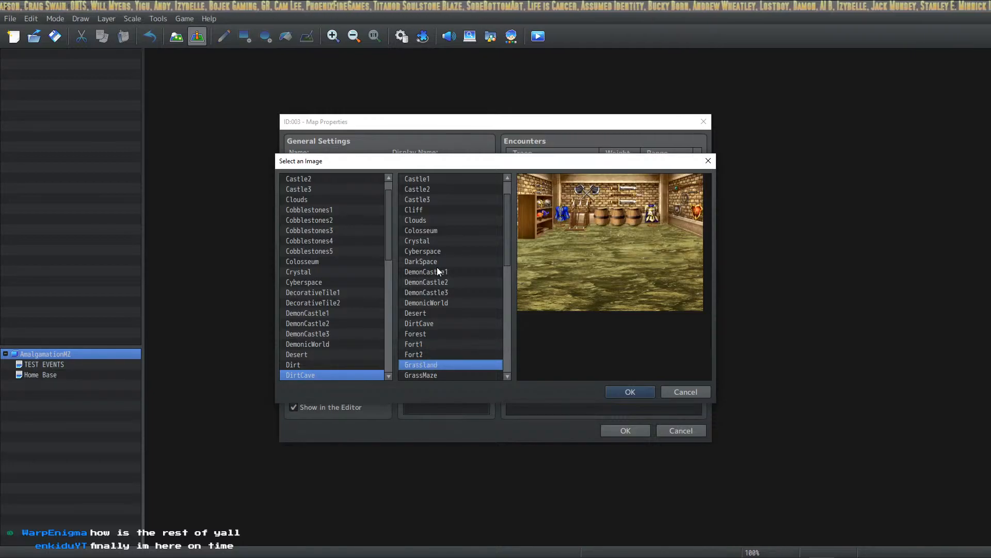
{"action": "key", "text": "Down"}
{"action": "key", "text": "Down"}
{"action": "key", "text": "Down"}
{"action": "key", "text": "Down"}
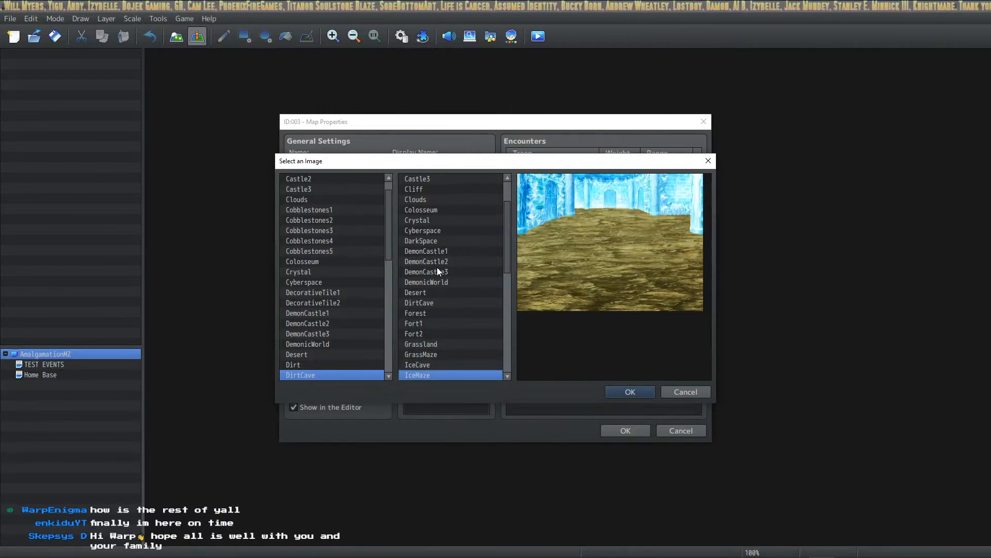
{"action": "key", "text": "Down"}
{"action": "key", "text": "Down"}
{"action": "key", "text": "Down"}
{"action": "key", "text": "Down"}
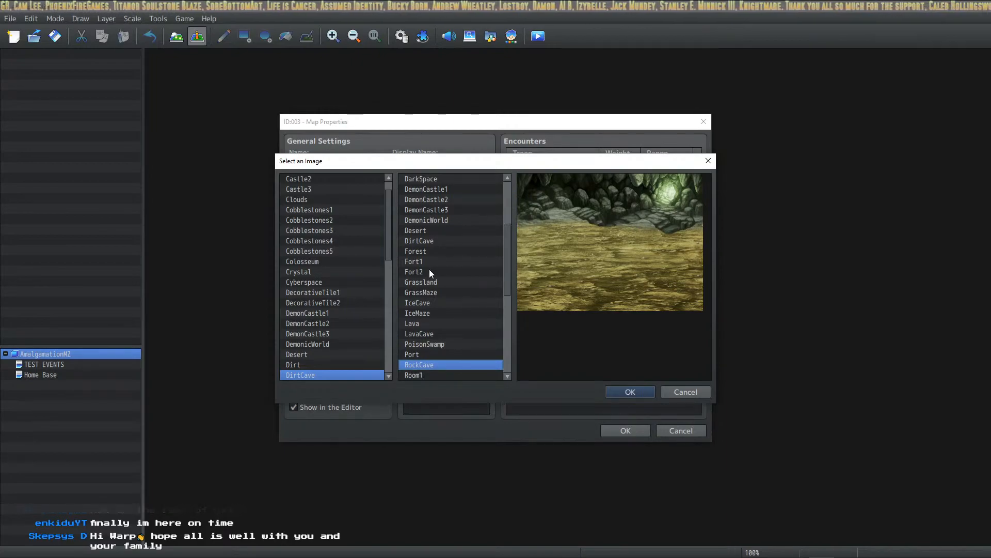
Try Stone3 and Road1 as the battleback floor, choose RockCave instead, and finish creating the map.
{"action": "scroll", "coordinate": [307, 322], "scroll_direction": "down", "scroll_amount": 10}
{"action": "left_click", "coordinate": [311, 323]}
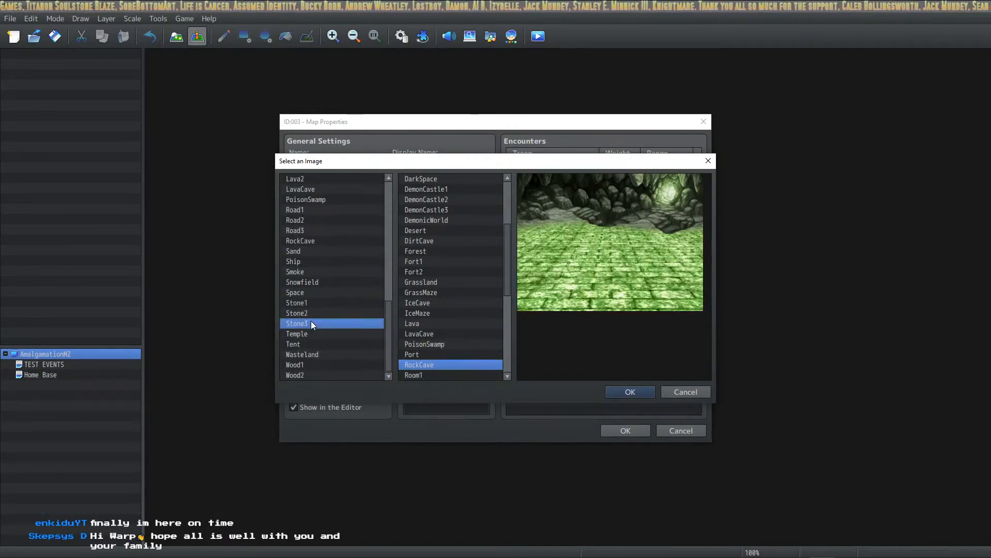
{"action": "left_click", "coordinate": [317, 209]}
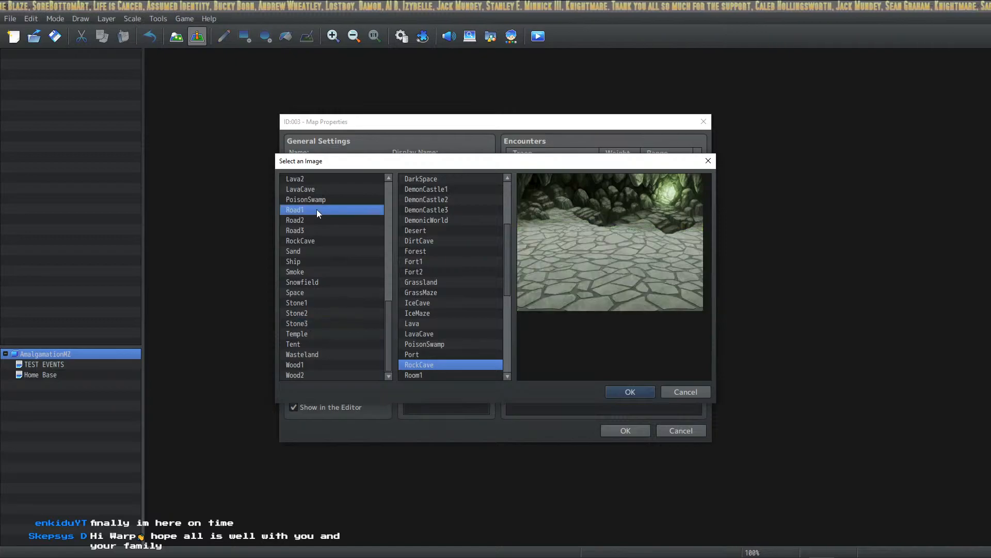
{"action": "left_click", "coordinate": [311, 241]}
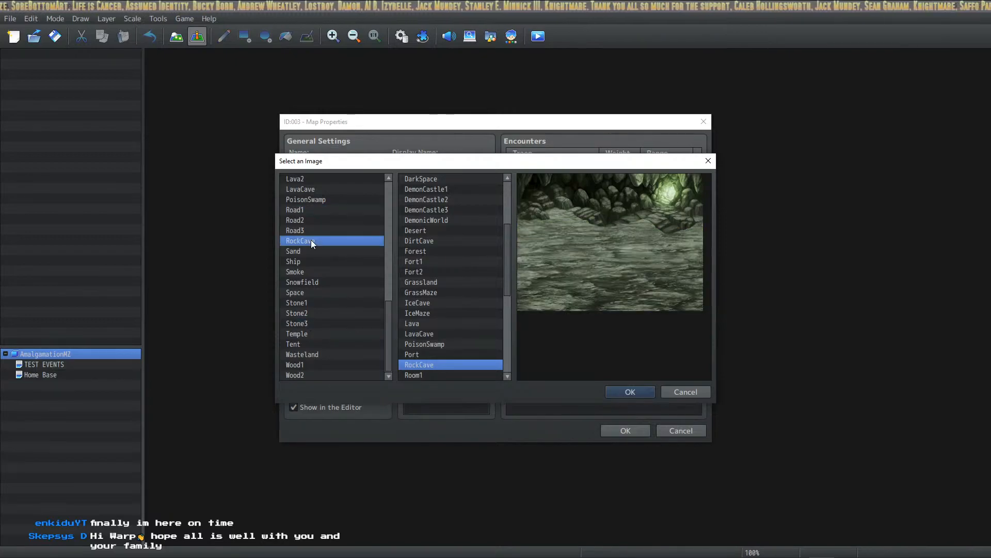
{"action": "left_click", "coordinate": [629, 391]}
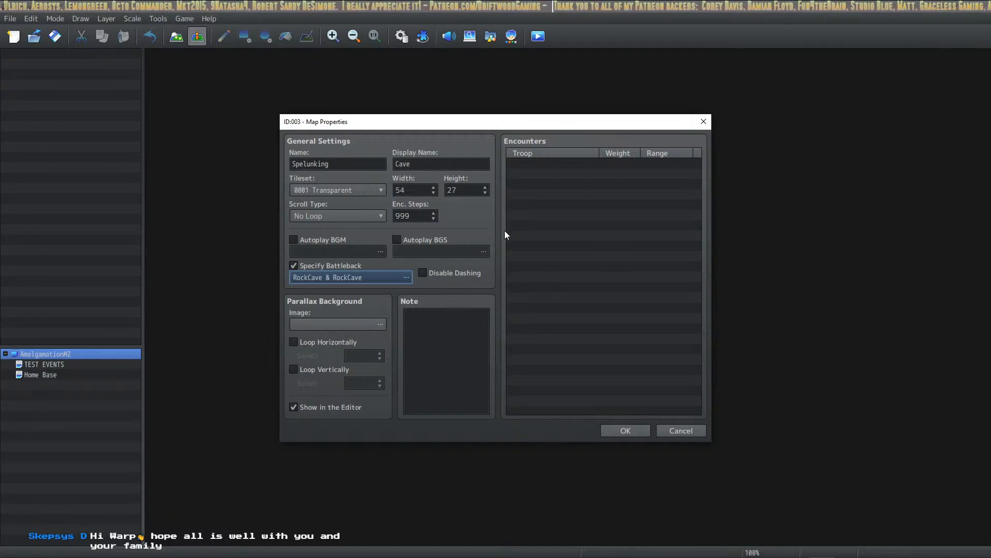
{"action": "left_click", "coordinate": [630, 431]}
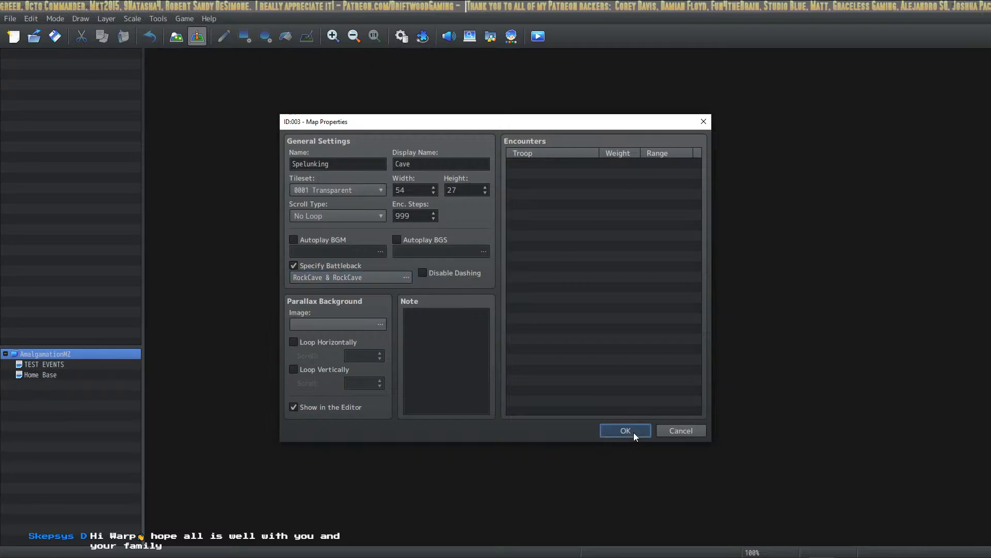
Adjust the map zoom to 58% so the whole Spelunking map fits in view.
{"action": "left_click", "coordinate": [353, 38]}
{"action": "left_click", "coordinate": [353, 38]}
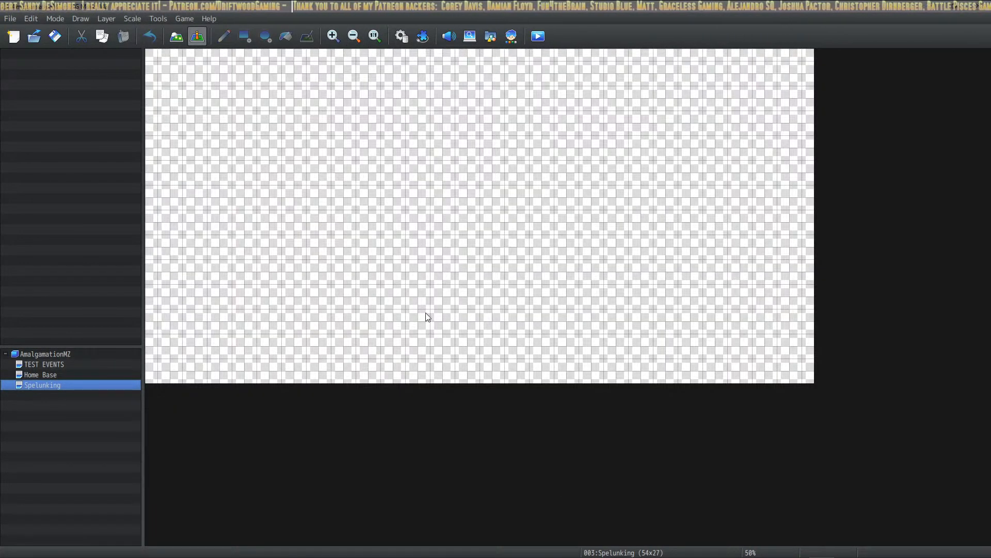
{"action": "left_click", "coordinate": [338, 33]}
{"action": "left_click", "coordinate": [338, 32]}
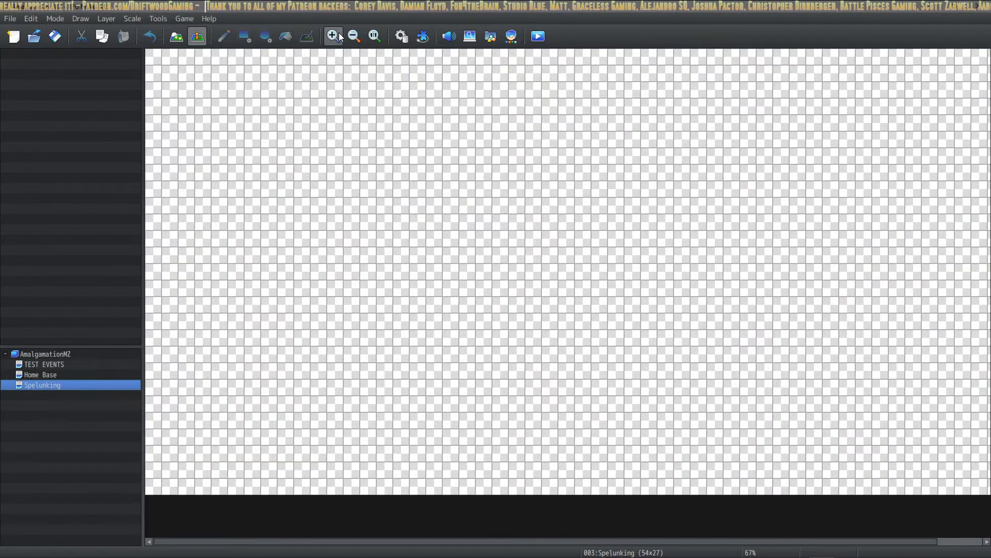
{"action": "left_click", "coordinate": [355, 36]}
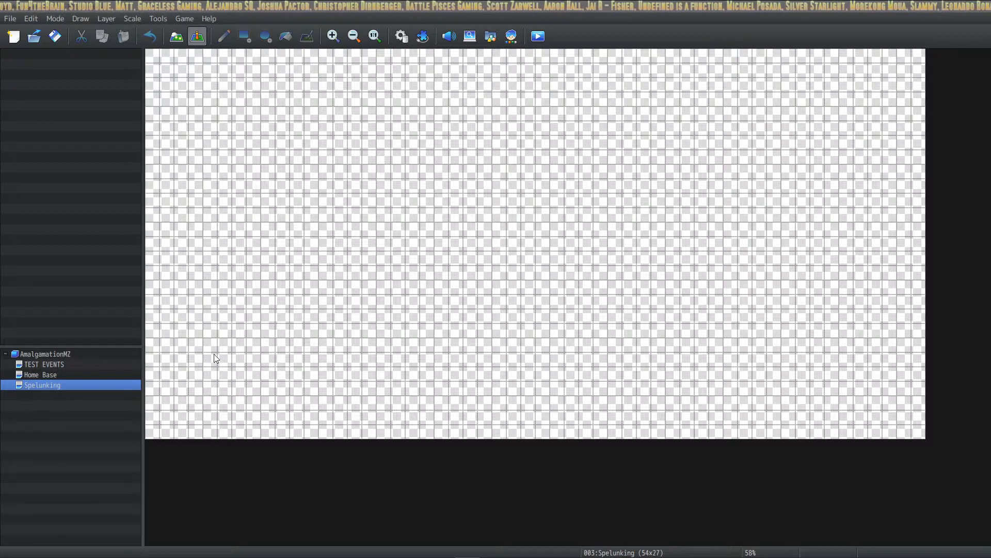
Reopen the Spelunking map's properties, check the tileset choices and close the properties with the Transparent tileset.
{"action": "right_click", "coordinate": [48, 384]}
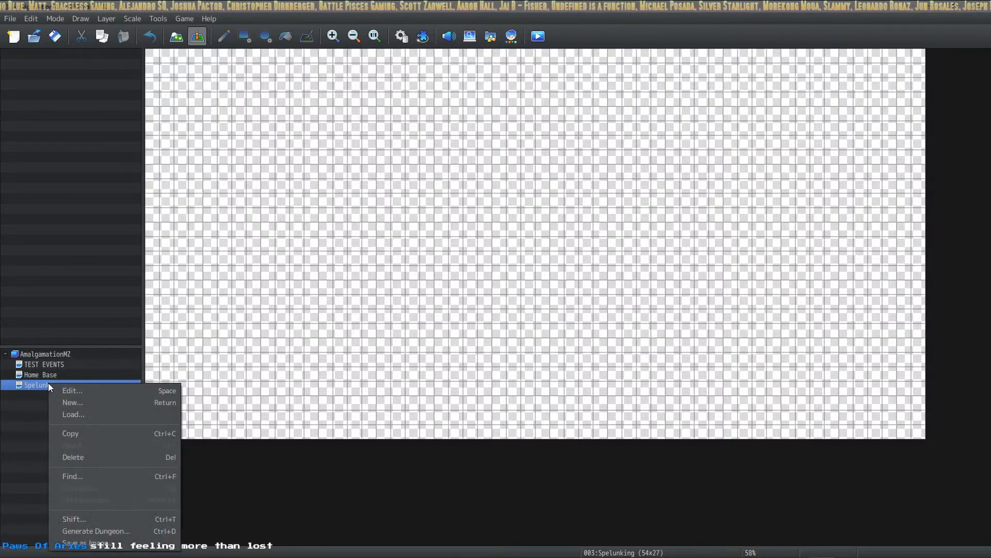
{"action": "left_click", "coordinate": [79, 389]}
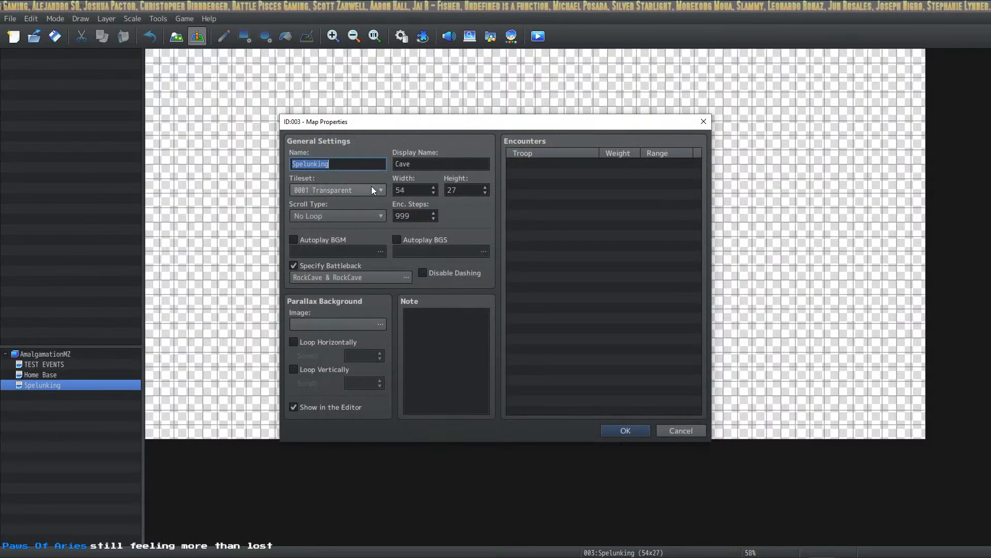
{"action": "left_click", "coordinate": [371, 187]}
{"action": "left_click", "coordinate": [374, 205]}
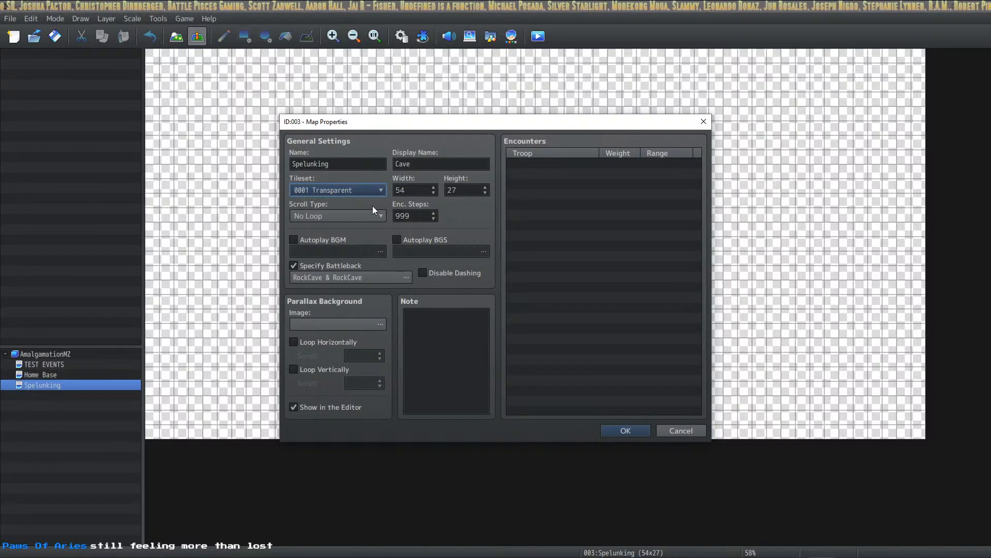
{"action": "left_click", "coordinate": [626, 431]}
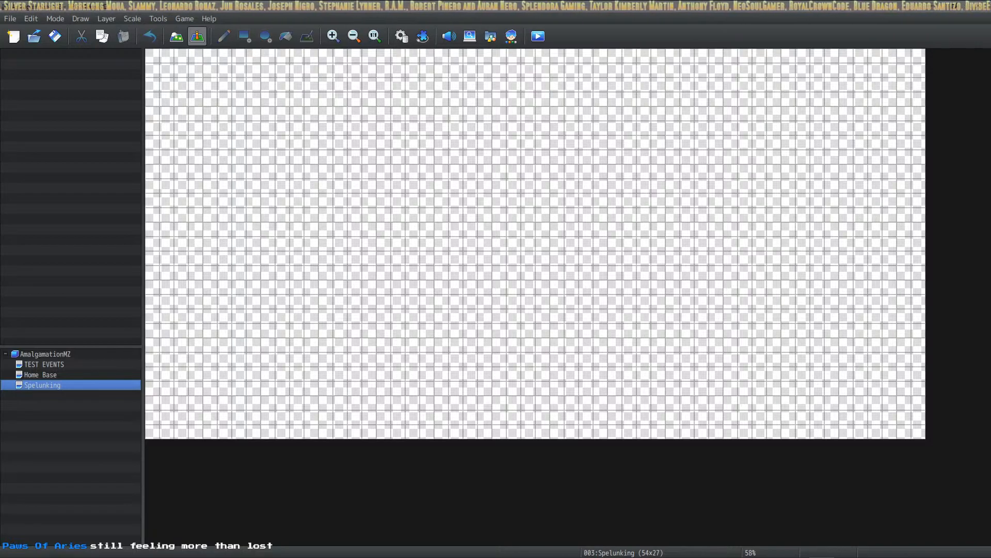
Open the AmalgamationMZ game folder in File Explorer and reposition its window over the editor.
{"action": "left_click", "coordinate": [184, 19]}
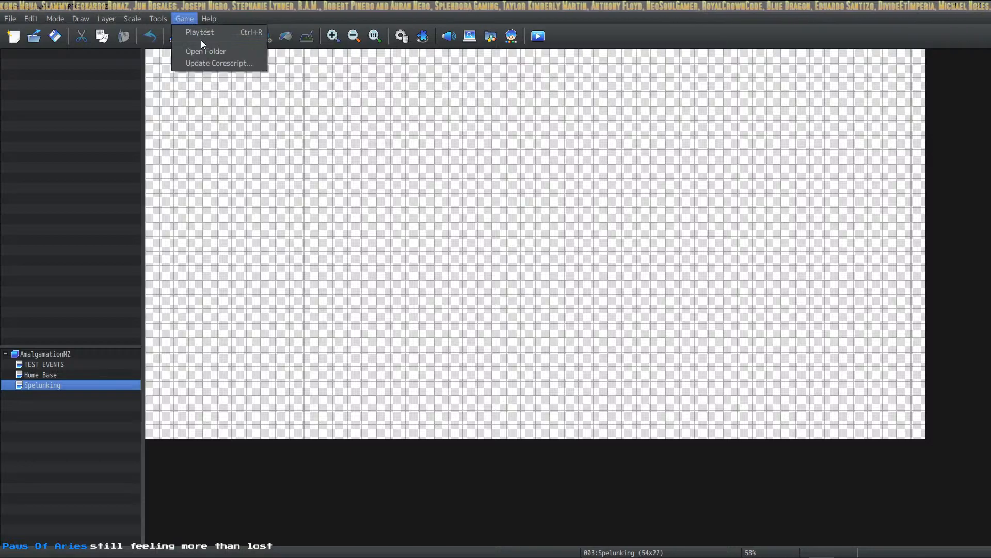
{"action": "left_click", "coordinate": [207, 48]}
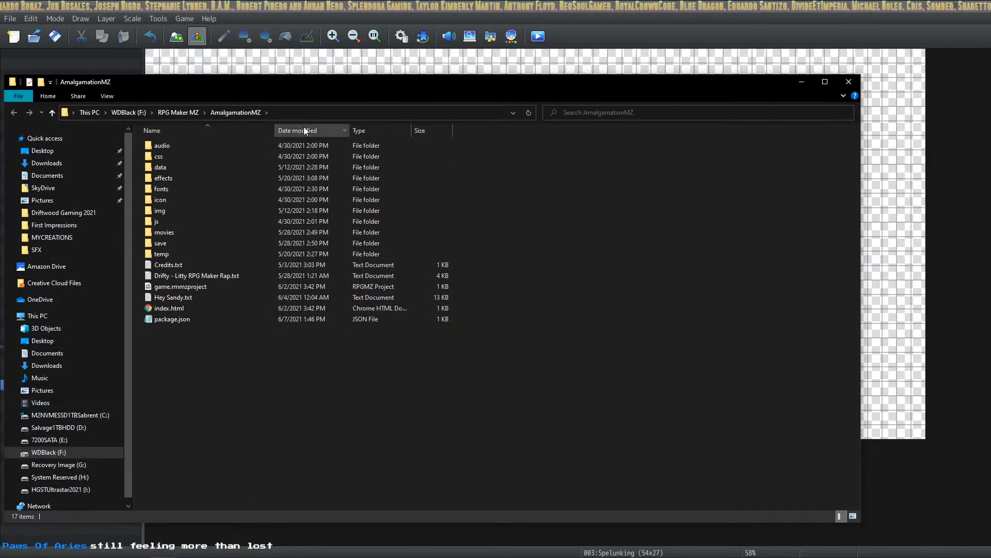
{"action": "left_click_drag", "start_coordinate": [324, 87], "coordinate": [401, 82]}
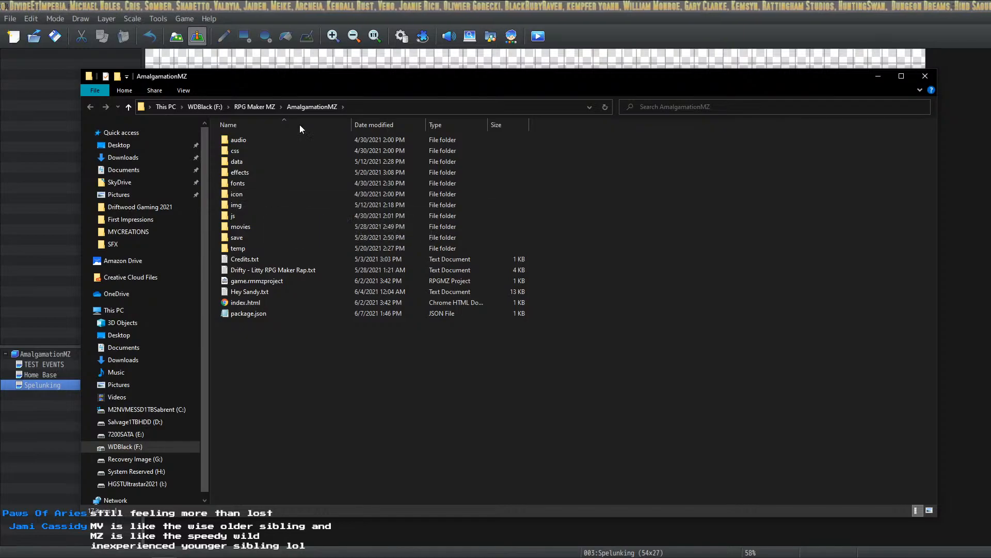
Look through the tileset files in the MZMMO project's img/tilesets folder.
{"action": "left_click", "coordinate": [261, 108]}
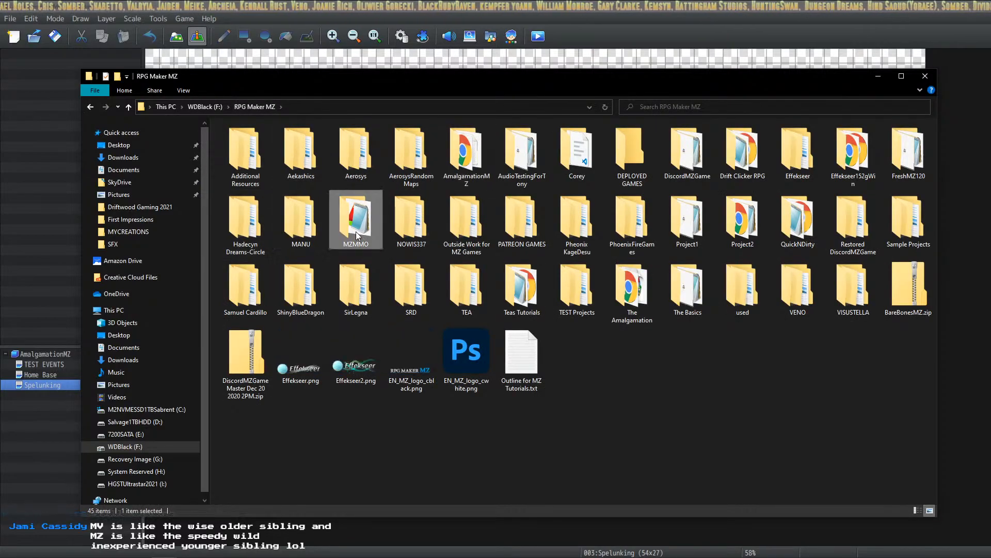
{"action": "double_click", "coordinate": [355, 231]}
{"action": "double_click", "coordinate": [244, 138]}
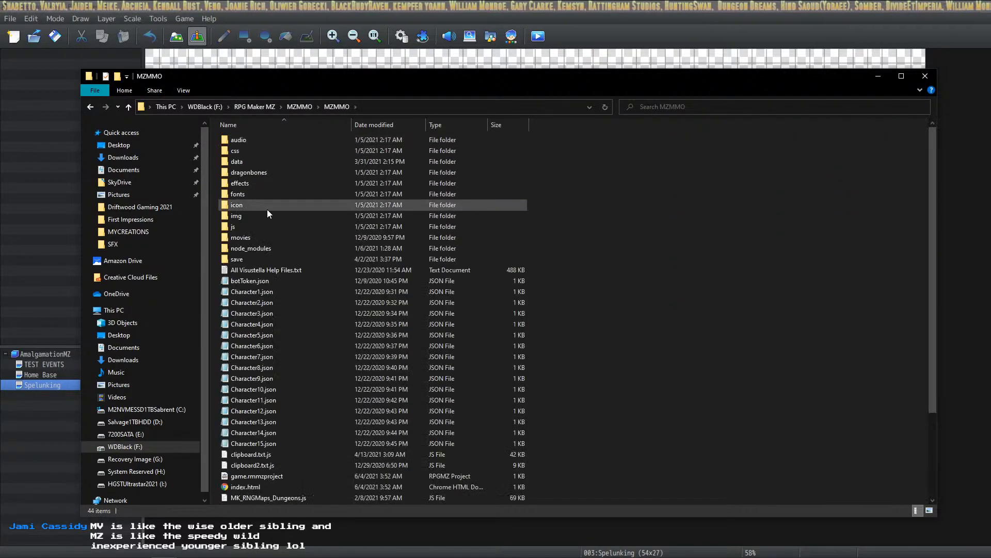
{"action": "double_click", "coordinate": [255, 219]}
{"action": "double_click", "coordinate": [253, 259]}
{"action": "scroll", "coordinate": [288, 155], "scroll_direction": "down", "scroll_amount": 9}
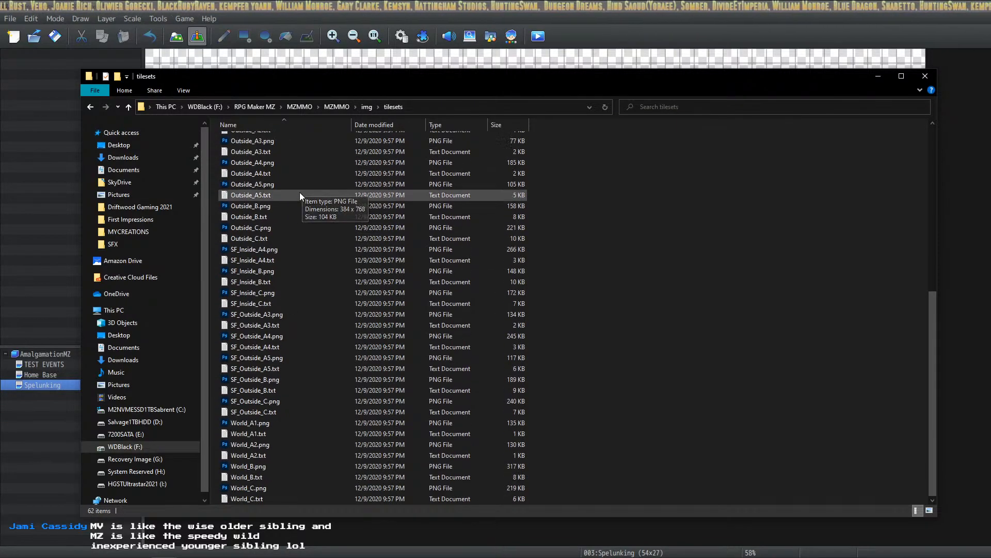
Return to the RPG Maker MZ folder and look through the Drift Clicker RPG project's img/tilesets images.
{"action": "left_click", "coordinate": [333, 107]}
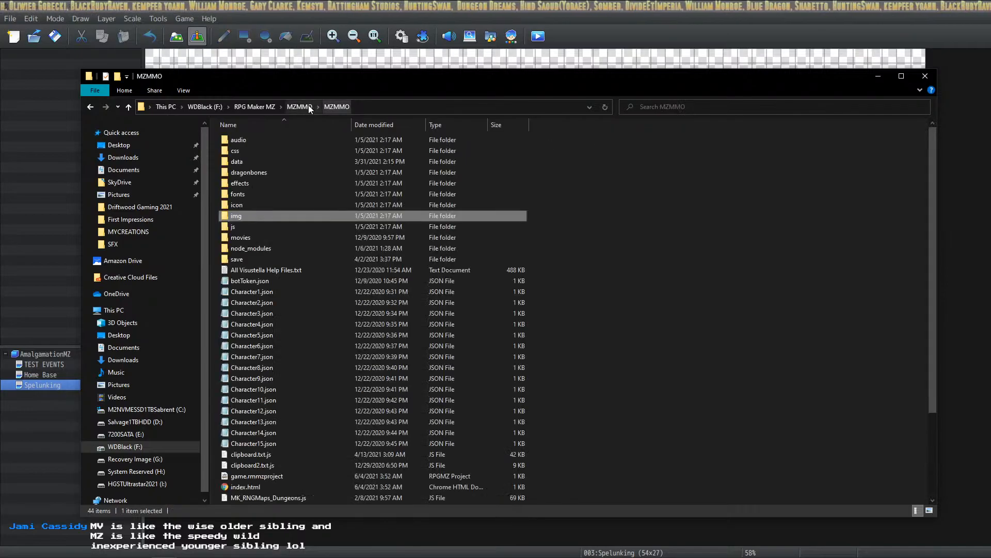
{"action": "left_click", "coordinate": [302, 106]}
{"action": "left_click", "coordinate": [270, 107]}
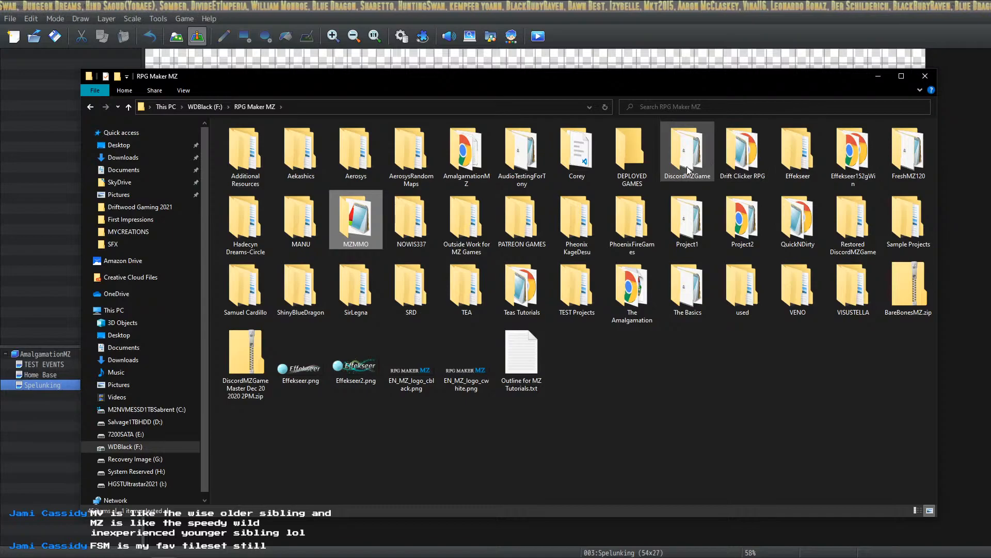
{"action": "double_click", "coordinate": [743, 158]}
{"action": "double_click", "coordinate": [268, 214]}
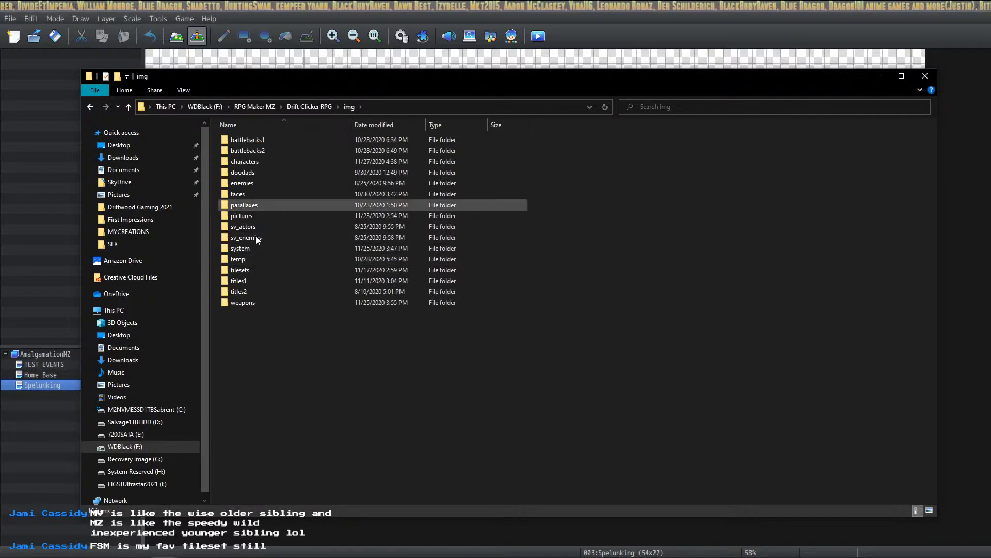
{"action": "double_click", "coordinate": [256, 271]}
{"action": "scroll", "coordinate": [398, 203], "scroll_direction": "down", "scroll_amount": 15}
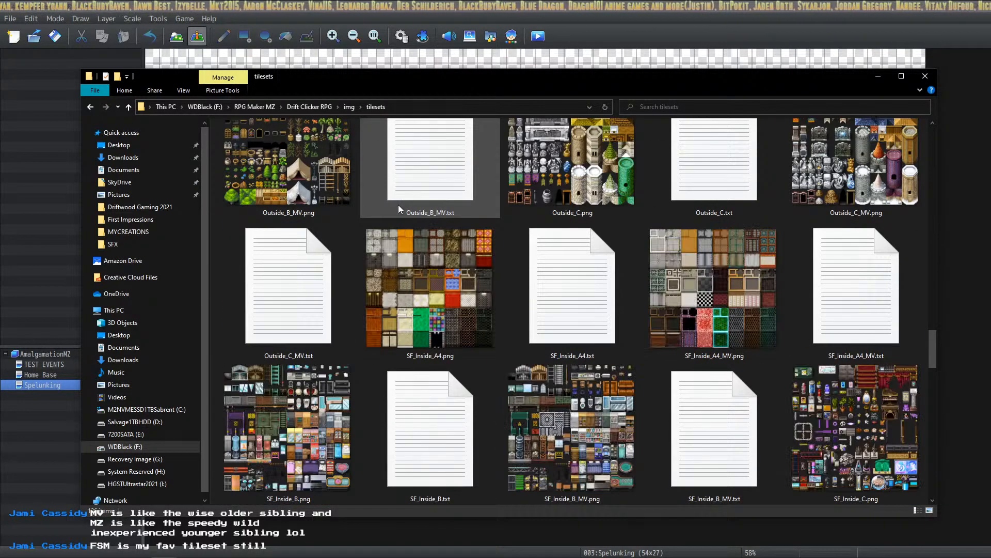
{"action": "scroll", "coordinate": [398, 204], "scroll_direction": "down", "scroll_amount": 12}
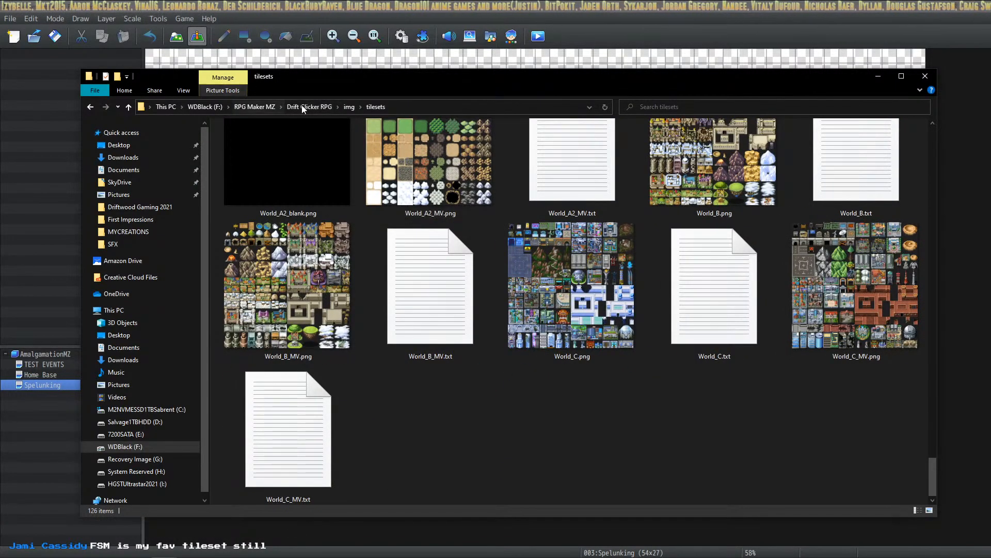
Look over the files in the Drift Clicker RPG project folder and go back to the RPG Maker MZ folder.
{"action": "left_click", "coordinate": [323, 107]}
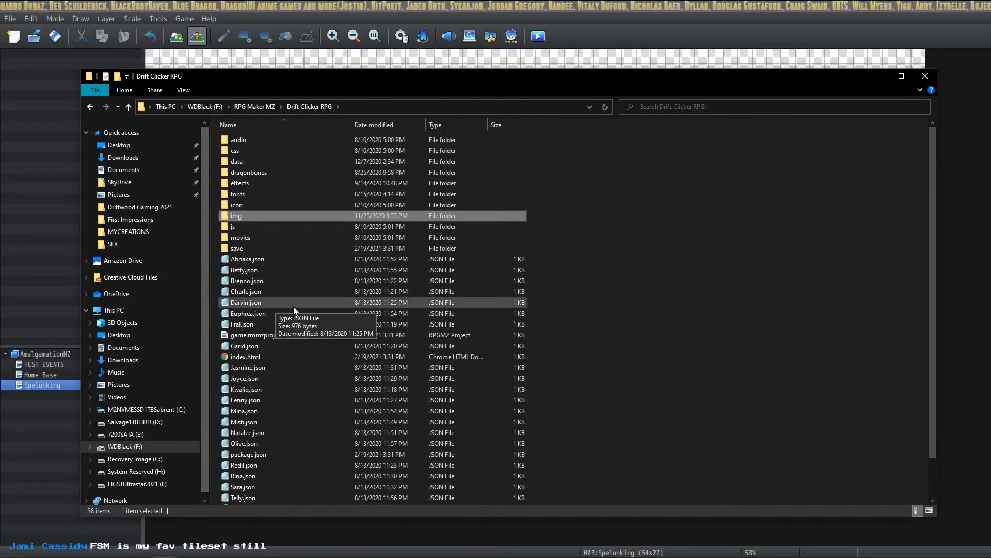
{"action": "scroll", "coordinate": [289, 305], "scroll_direction": "down", "scroll_amount": 2}
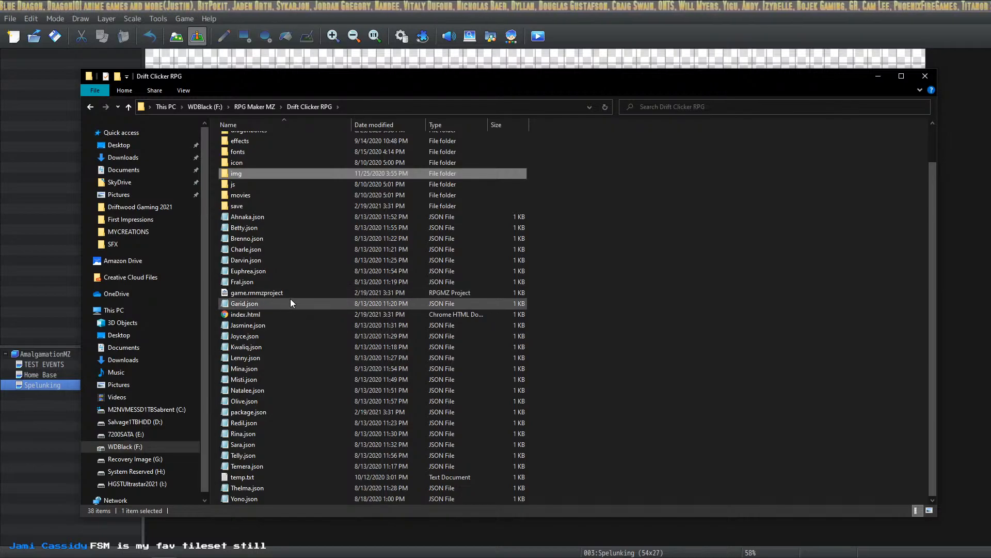
{"action": "scroll", "coordinate": [300, 287], "scroll_direction": "up", "scroll_amount": 2}
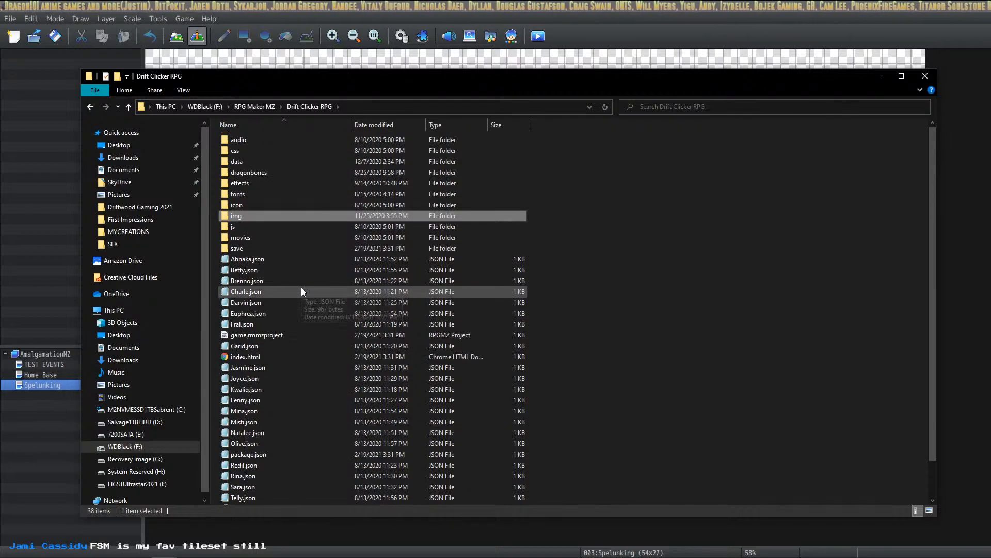
{"action": "left_click", "coordinate": [258, 107]}
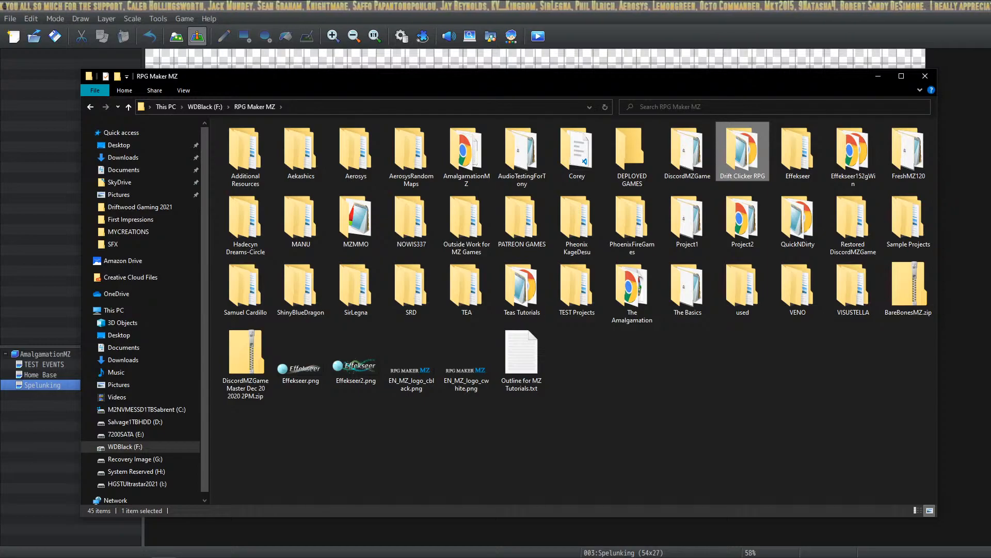
Check the contents of the RPG Maker folder on the WDBlack (F:) drive, and return to the RPG Maker MZ folder.
{"action": "left_click", "coordinate": [213, 107]}
{"action": "scroll", "coordinate": [342, 448], "scroll_direction": "down", "scroll_amount": 4}
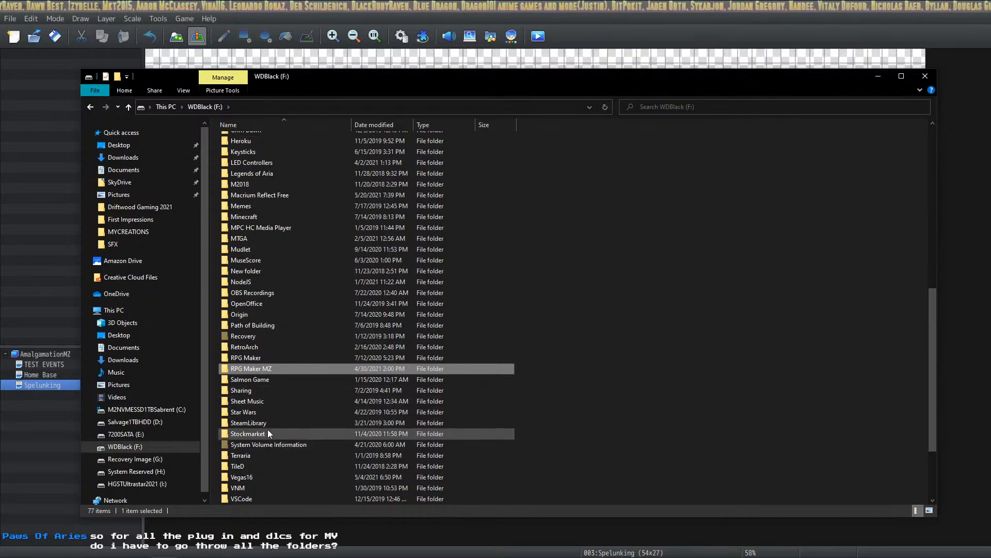
{"action": "double_click", "coordinate": [274, 359]}
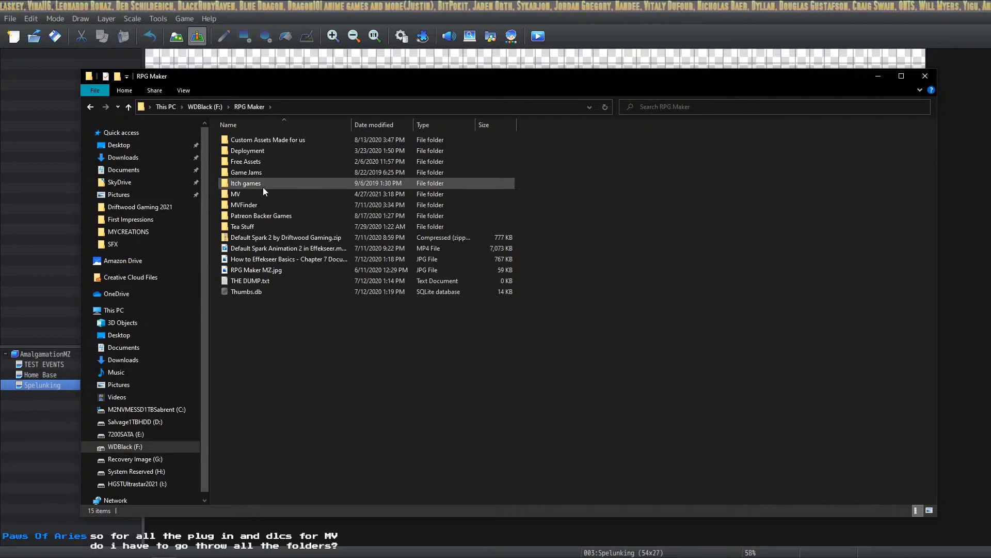
{"action": "left_click", "coordinate": [210, 107]}
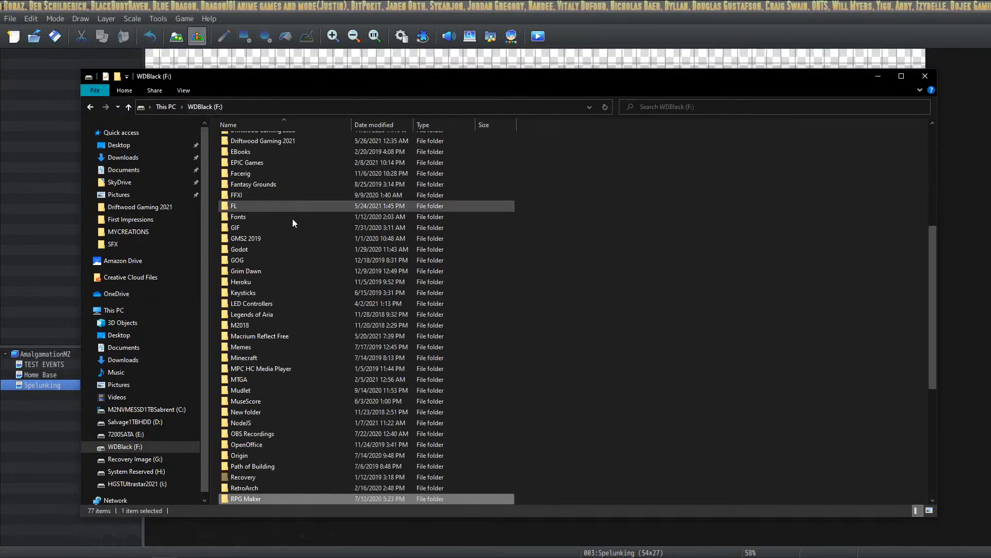
{"action": "scroll", "coordinate": [274, 476], "scroll_direction": "down", "scroll_amount": 2}
{"action": "double_click", "coordinate": [266, 441]}
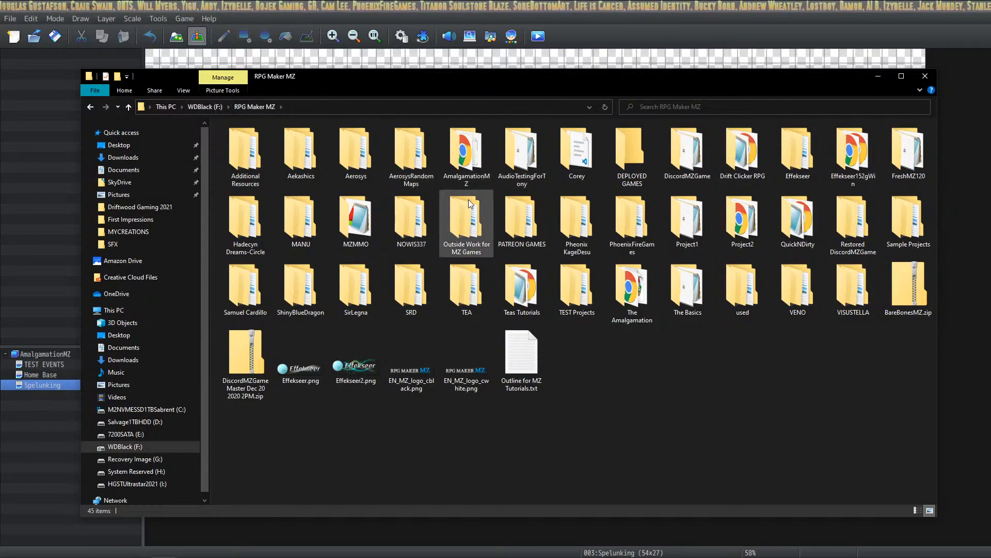
Look through the tileset files in The Amalgamation project's img/tilesets folder.
{"action": "double_click", "coordinate": [637, 274]}
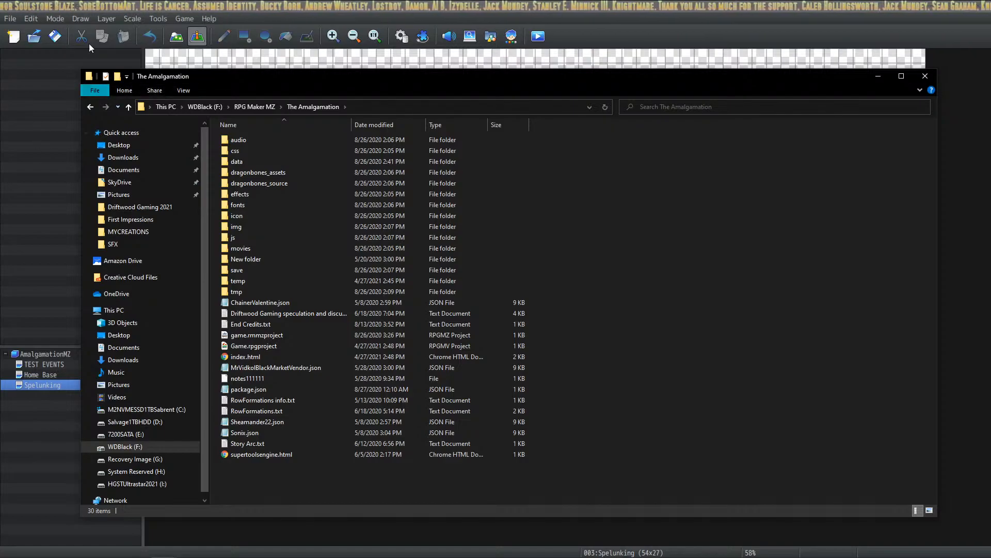
{"action": "double_click", "coordinate": [253, 228]}
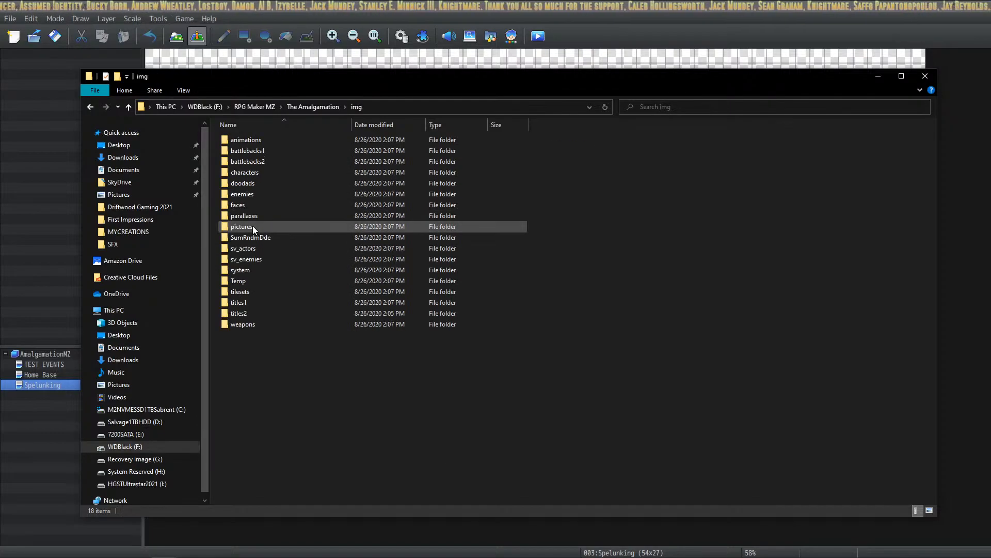
{"action": "double_click", "coordinate": [241, 291]}
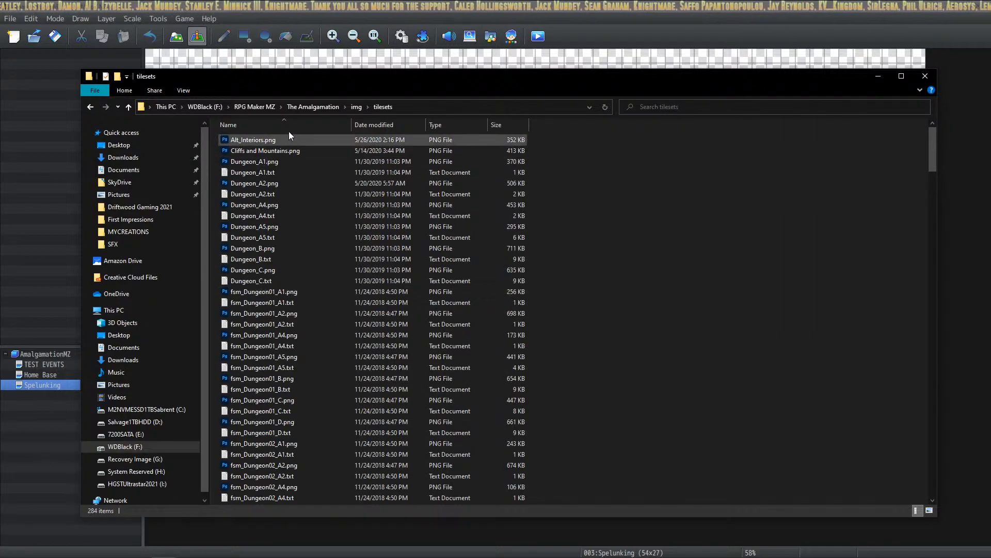
{"action": "scroll", "coordinate": [318, 238], "scroll_direction": "down", "scroll_amount": 9}
{"action": "scroll", "coordinate": [318, 238], "scroll_direction": "up", "scroll_amount": 9}
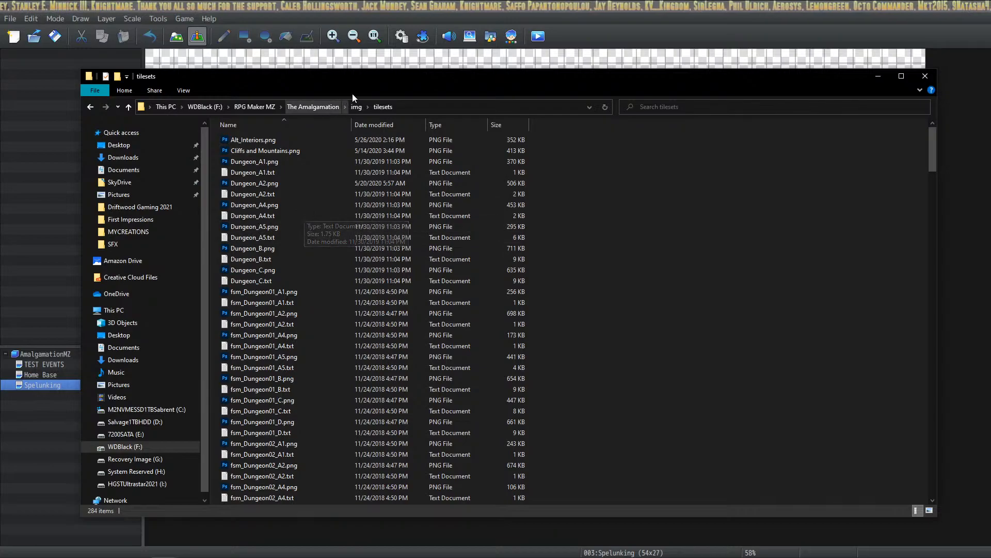
Open The Amalgamation's game.rmmzproject in RPG Maker MZ and show the tilesets in its database.
{"action": "left_click", "coordinate": [314, 107]}
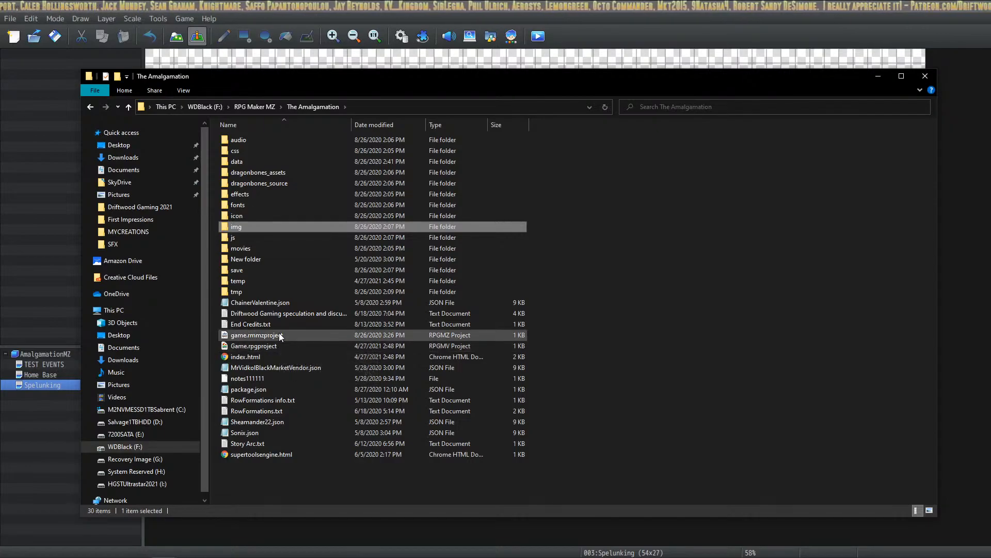
{"action": "double_click", "coordinate": [263, 335]}
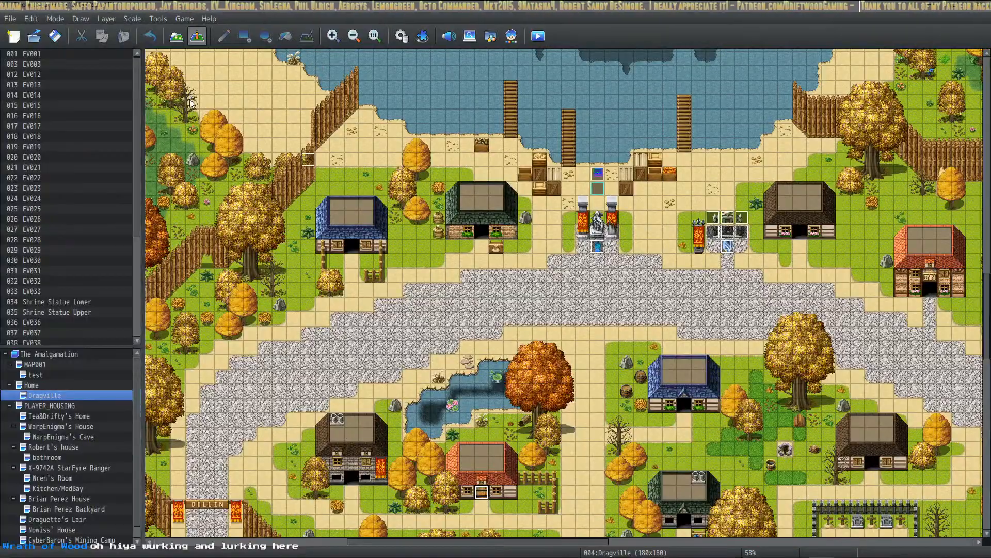
{"action": "left_click", "coordinate": [185, 19]}
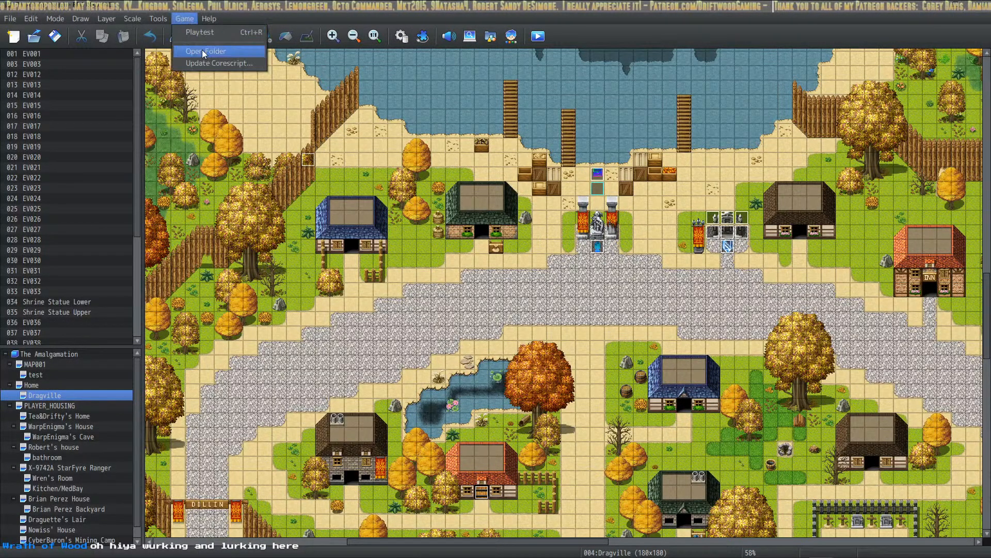
{"action": "left_click", "coordinate": [401, 36]}
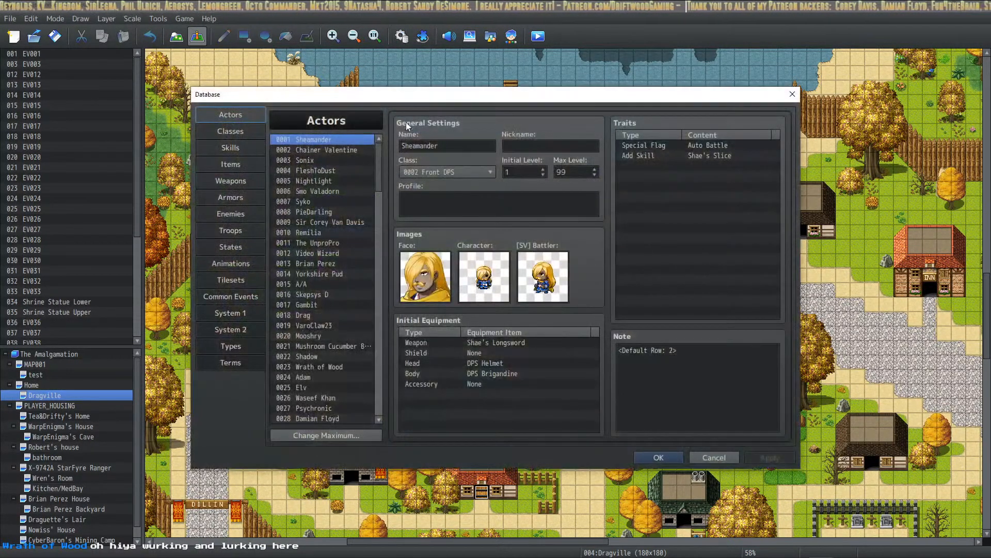
{"action": "left_click", "coordinate": [240, 278]}
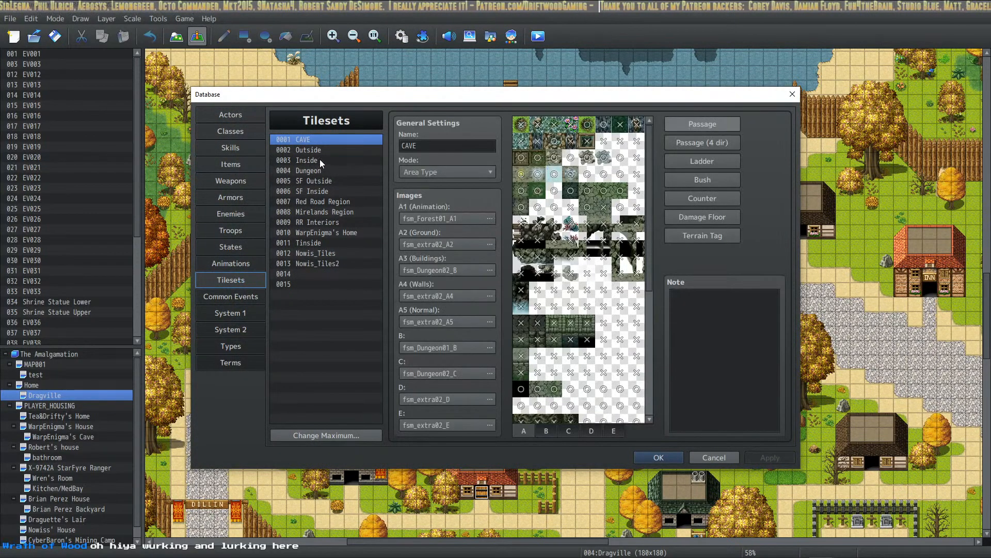
Examine the database tilesets from SF Outside down to the empty entry 0015.
{"action": "left_click", "coordinate": [315, 180]}
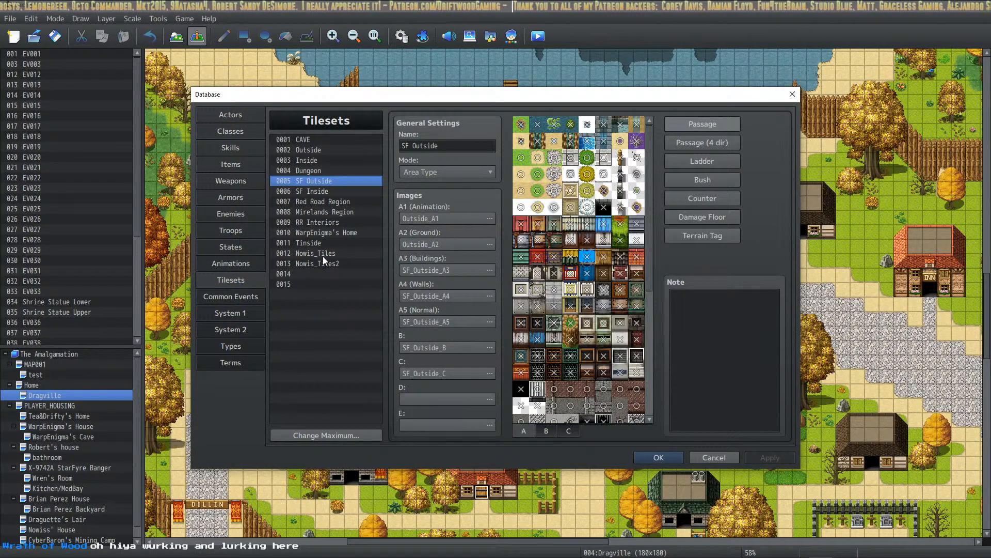
{"action": "left_click", "coordinate": [321, 201]}
{"action": "left_click", "coordinate": [322, 214]}
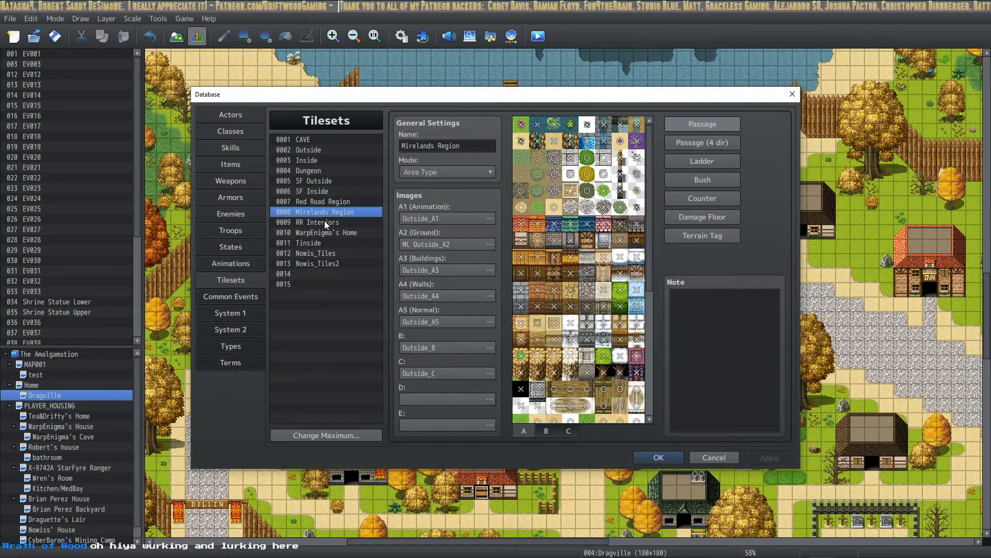
{"action": "left_click", "coordinate": [324, 220]}
{"action": "left_click", "coordinate": [330, 233]}
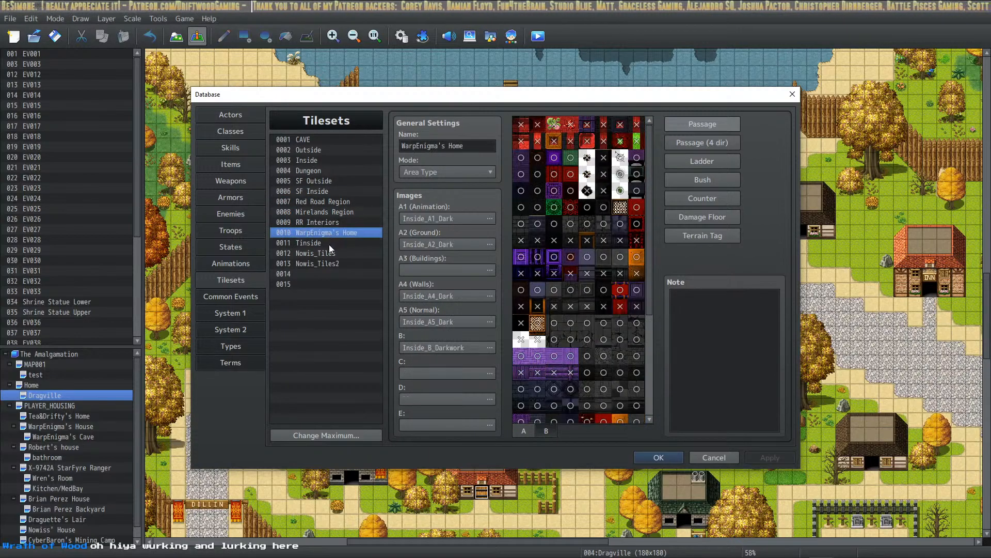
{"action": "left_click", "coordinate": [329, 244]}
{"action": "left_click", "coordinate": [326, 254]}
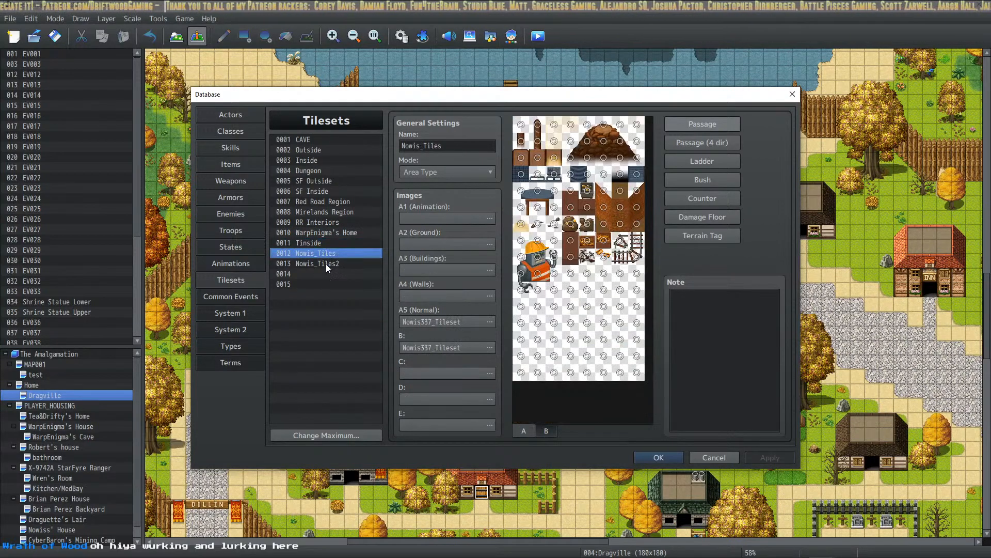
{"action": "left_click", "coordinate": [326, 264]}
{"action": "left_click", "coordinate": [321, 274]}
{"action": "left_click", "coordinate": [315, 284]}
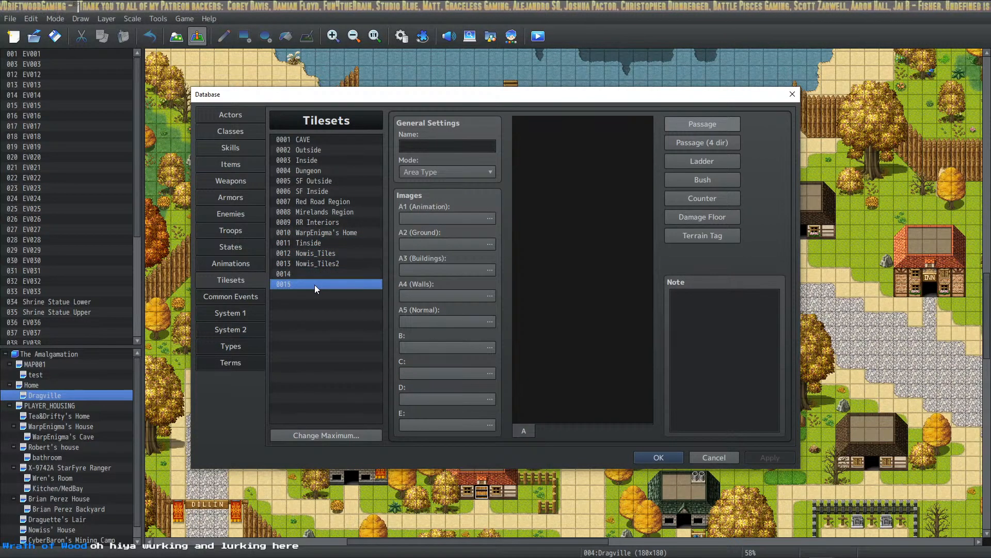
Go through the tilesets again from the Outside and Dungeon entries to Nowis_Tiles2, comparing their assigned images.
{"action": "left_click", "coordinate": [318, 264]}
{"action": "left_click", "coordinate": [318, 171]}
{"action": "left_click", "coordinate": [318, 153]}
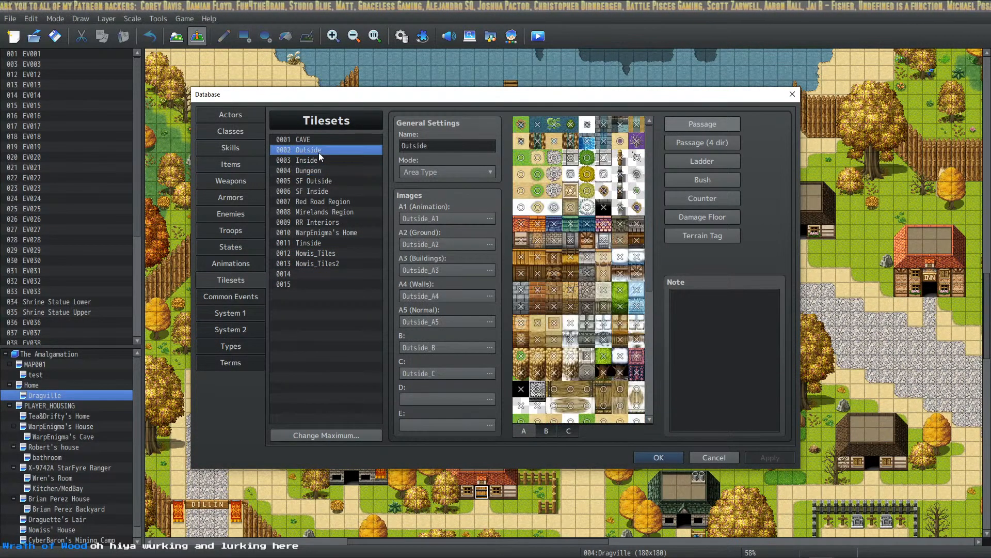
{"action": "left_click", "coordinate": [318, 160]}
{"action": "left_click", "coordinate": [315, 181]}
{"action": "left_click", "coordinate": [315, 201]}
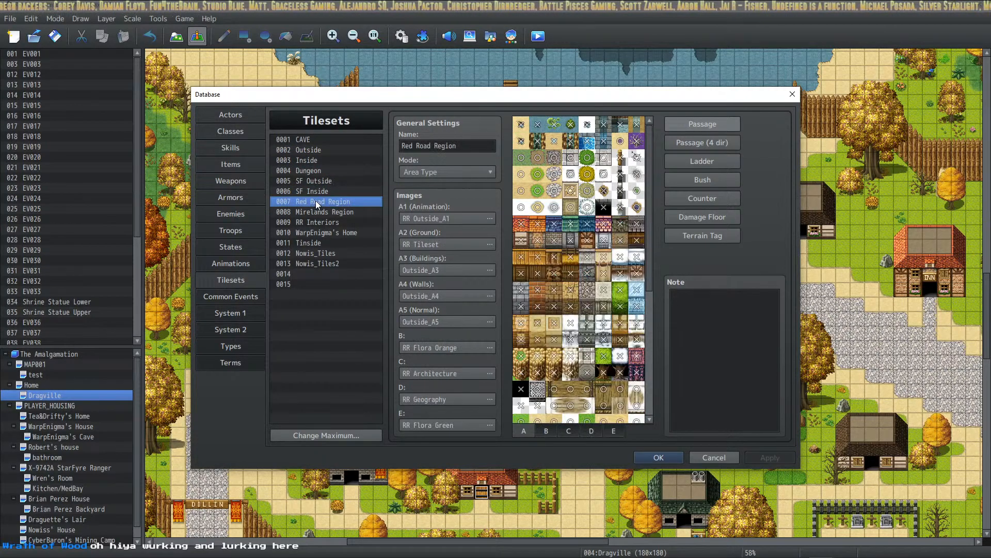
{"action": "left_click", "coordinate": [317, 213]}
{"action": "left_click", "coordinate": [317, 222]}
{"action": "left_click", "coordinate": [317, 242]}
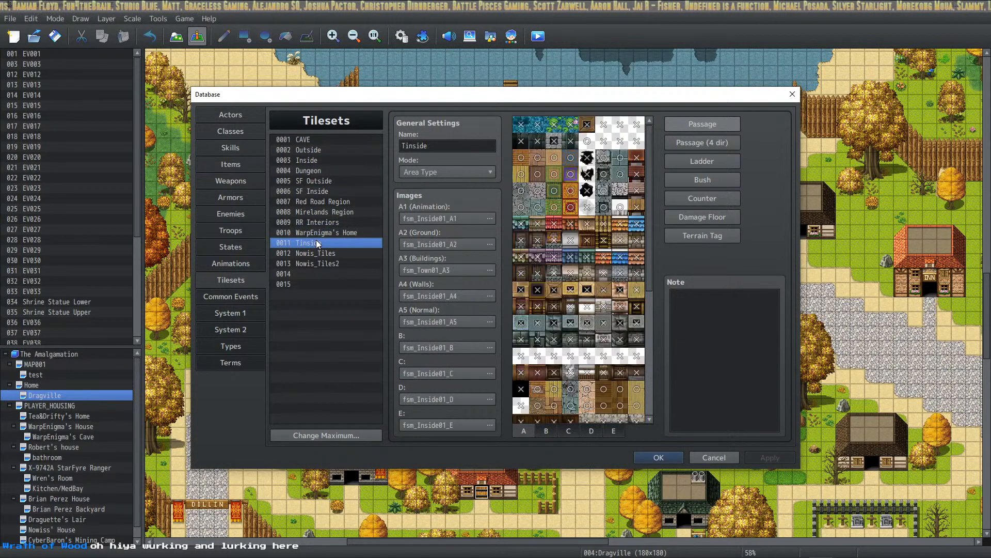
{"action": "left_click", "coordinate": [318, 263]}
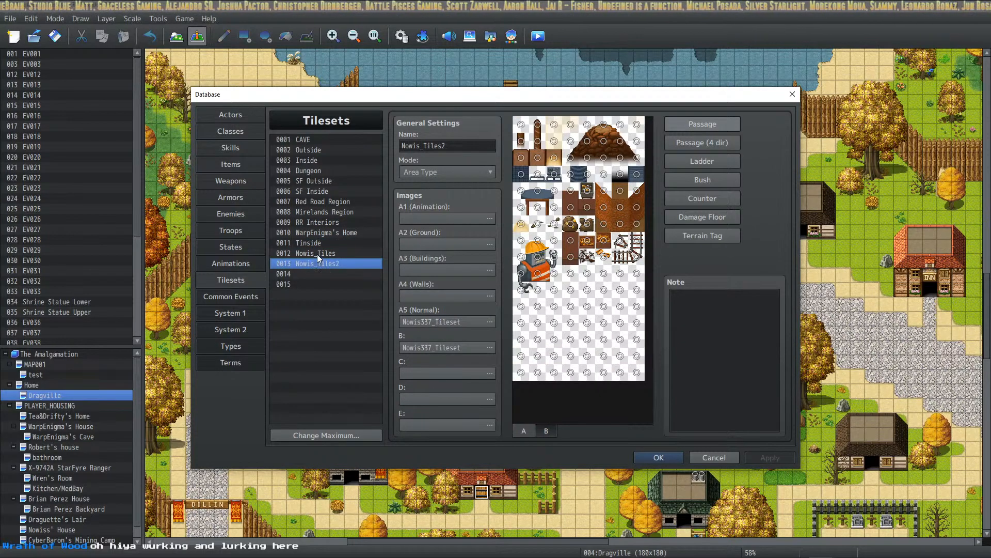
Inspect all the A tiles of tileset 0010, which uses the Inside_Dark images.
{"action": "left_click", "coordinate": [312, 233]}
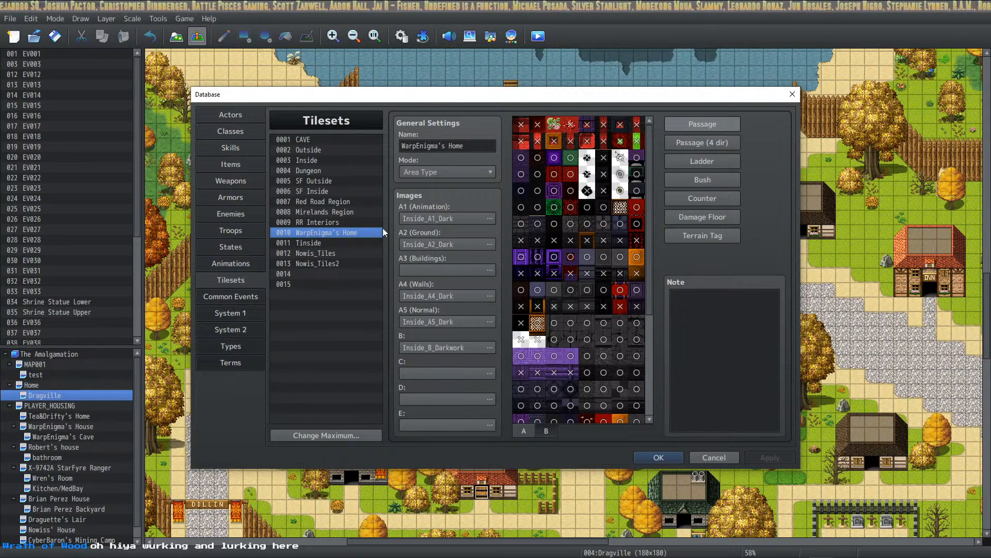
{"action": "left_click_drag", "start_coordinate": [652, 197], "coordinate": [664, 332]}
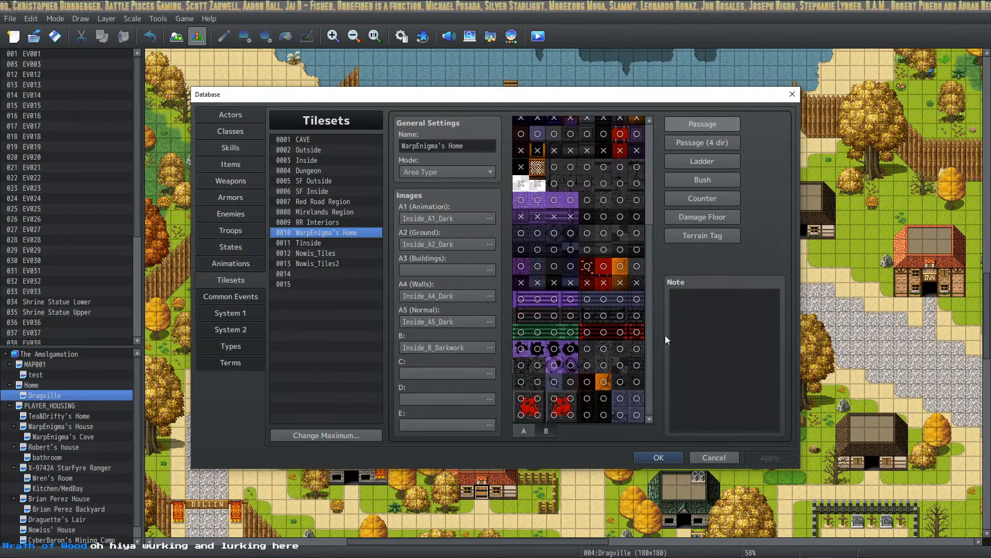
{"action": "scroll", "coordinate": [636, 142], "scroll_direction": "up", "scroll_amount": 3}
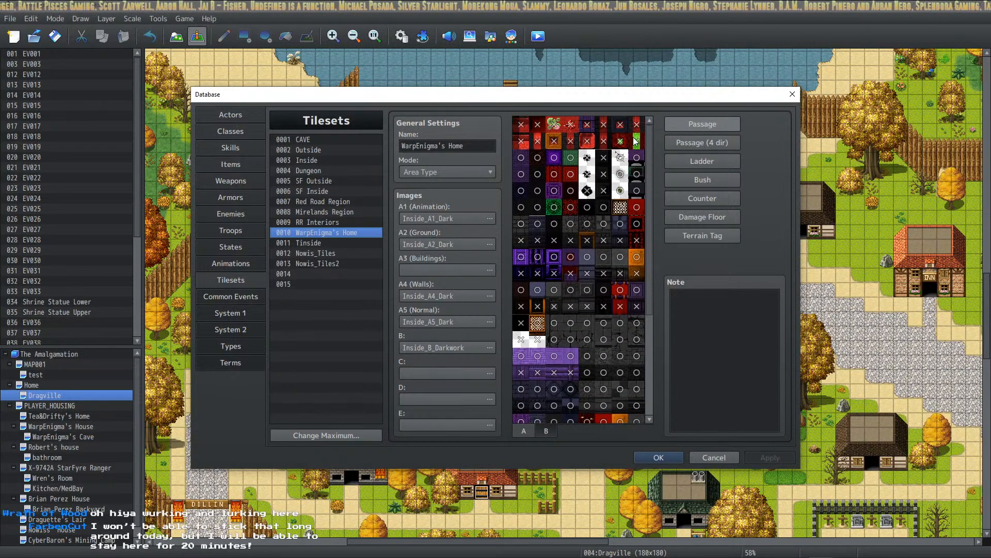
{"action": "scroll", "coordinate": [643, 160], "scroll_direction": "down", "scroll_amount": 3}
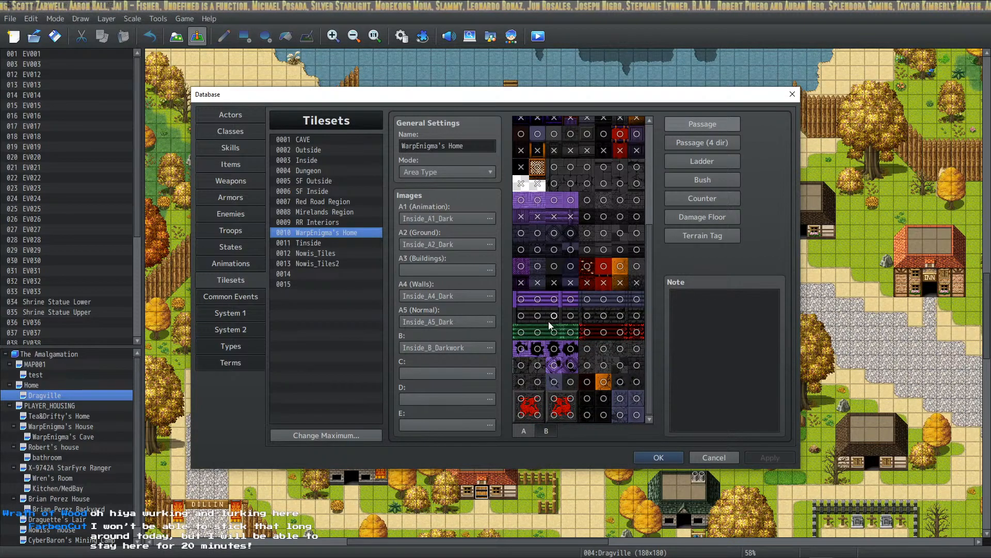
Look back through the RR Interiors, Mirelands Region and Red Road Region tilesets and their tiles.
{"action": "scroll", "coordinate": [549, 319], "scroll_direction": "up", "scroll_amount": 3}
{"action": "left_click", "coordinate": [302, 222]}
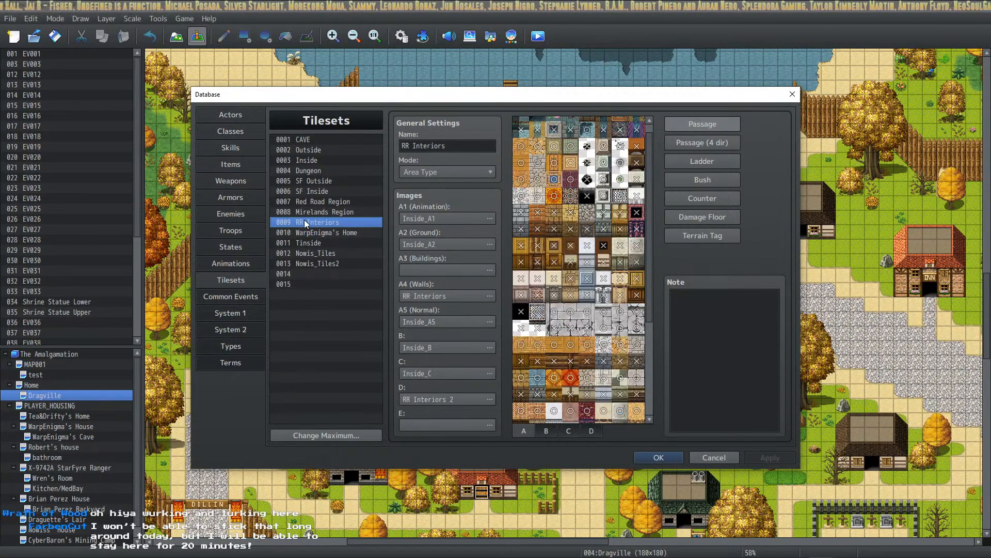
{"action": "left_click", "coordinate": [331, 212]}
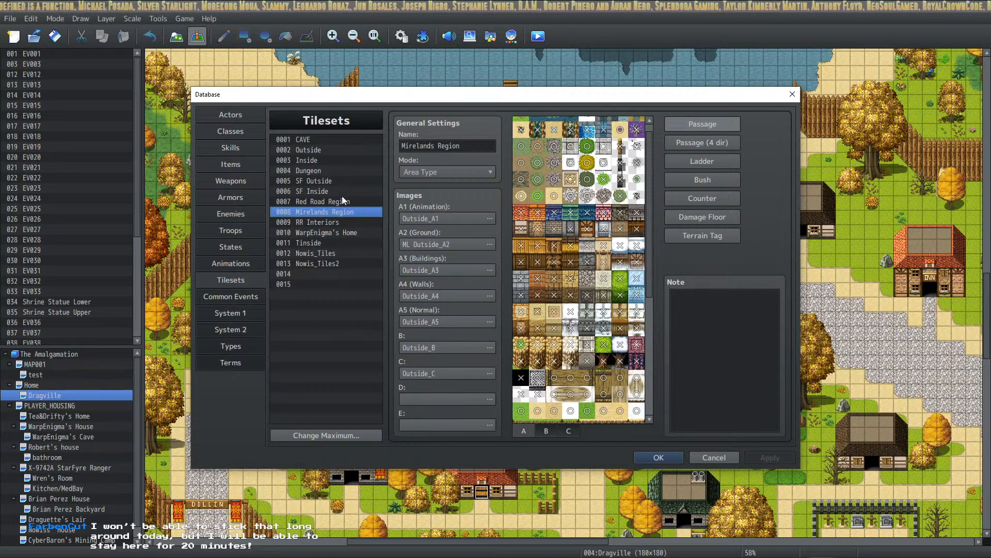
{"action": "scroll", "coordinate": [603, 262], "scroll_direction": "down", "scroll_amount": 1}
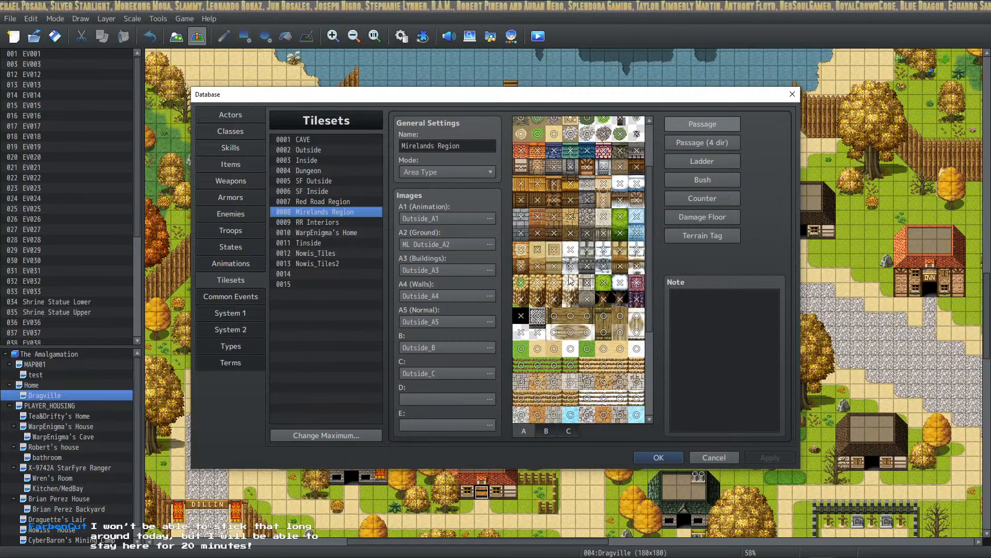
{"action": "left_click", "coordinate": [318, 202]}
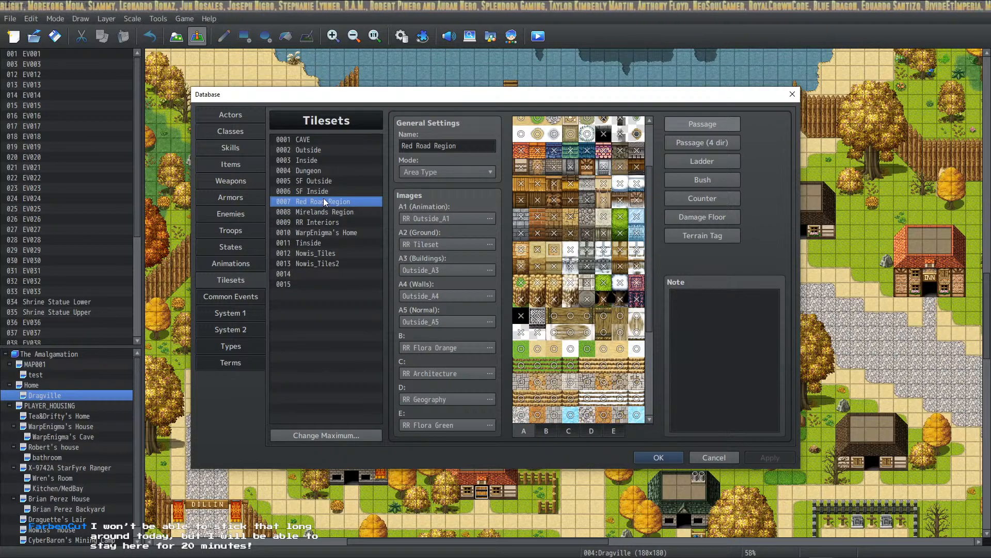
Inspect the A tiles of the CAVE tileset, then close the database without saving changes.
{"action": "left_click", "coordinate": [304, 139]}
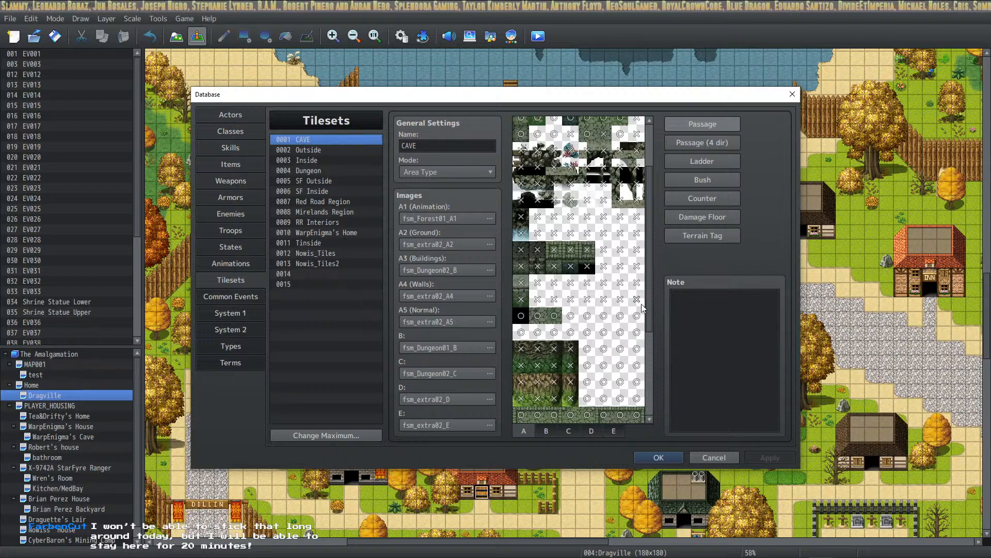
{"action": "scroll", "coordinate": [642, 307], "scroll_direction": "down", "scroll_amount": 5}
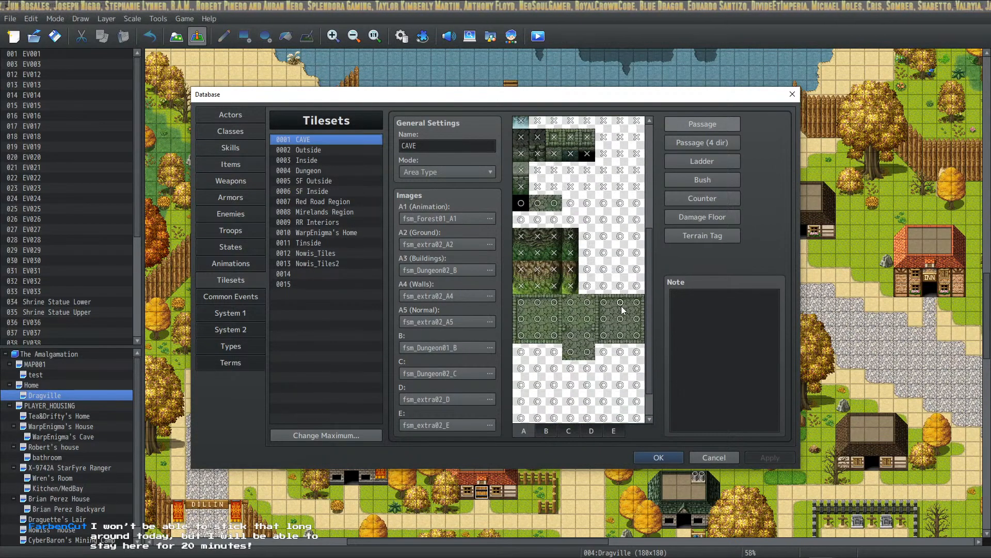
{"action": "scroll", "coordinate": [615, 307], "scroll_direction": "up", "scroll_amount": 4}
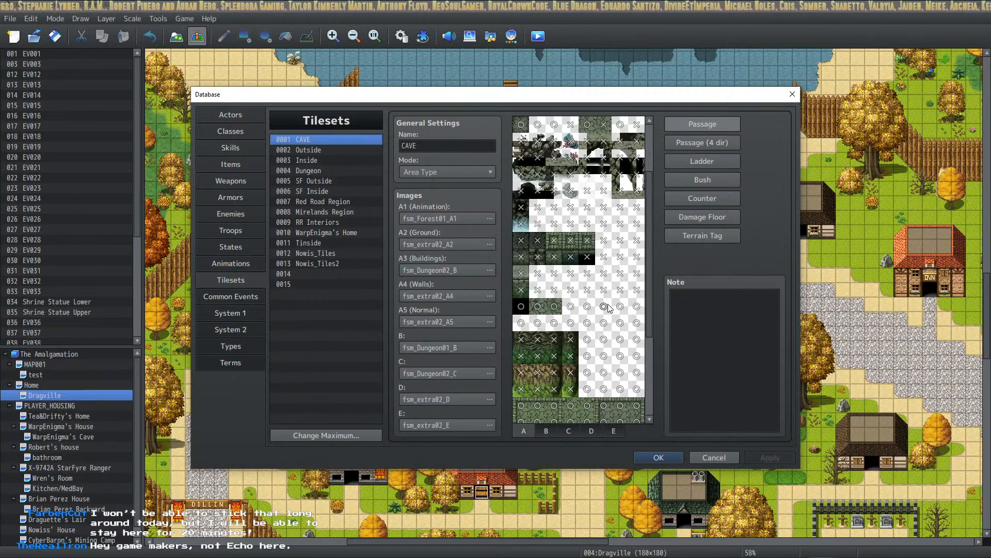
{"action": "scroll", "coordinate": [610, 307], "scroll_direction": "up", "scroll_amount": 3}
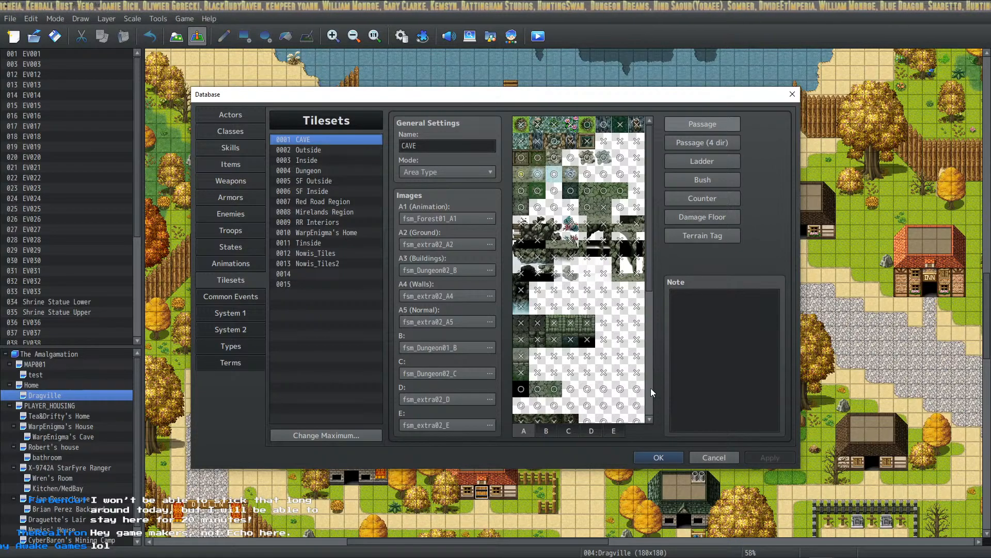
{"action": "scroll", "coordinate": [546, 314], "scroll_direction": "down", "scroll_amount": 5}
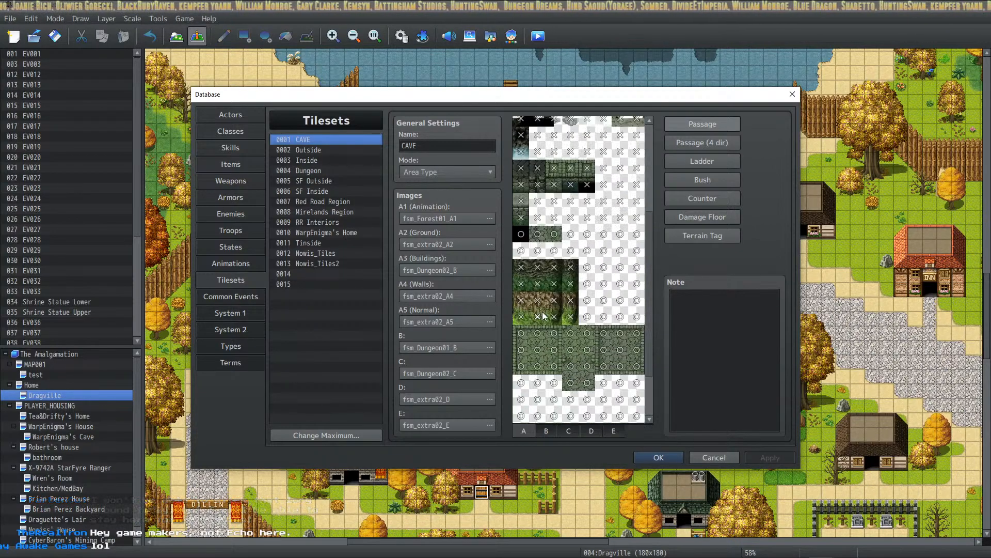
{"action": "left_click", "coordinate": [714, 454]}
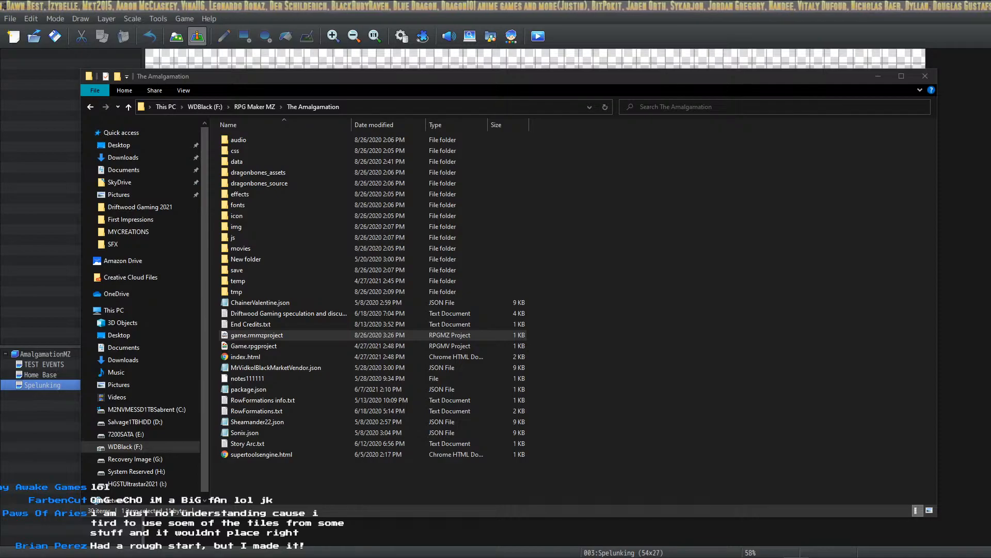
Review the RPG Maker MV DLC list in Steam and open the program's local files folder.
{"action": "left_click_drag", "start_coordinate": [175, 557], "coordinate": [415, 159]}
{"action": "scroll", "coordinate": [471, 356], "scroll_direction": "down", "scroll_amount": 2}
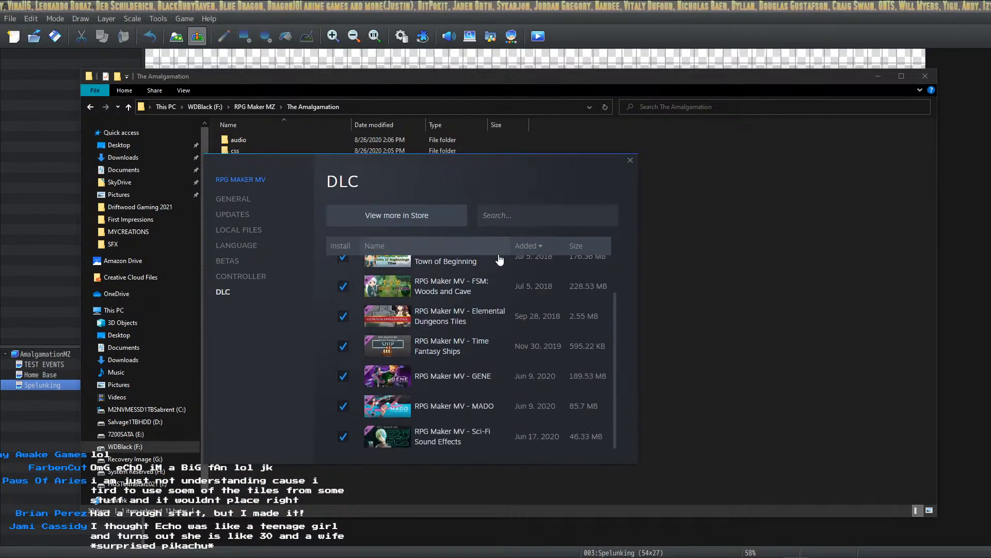
{"action": "scroll", "coordinate": [471, 355], "scroll_direction": "up", "scroll_amount": 2}
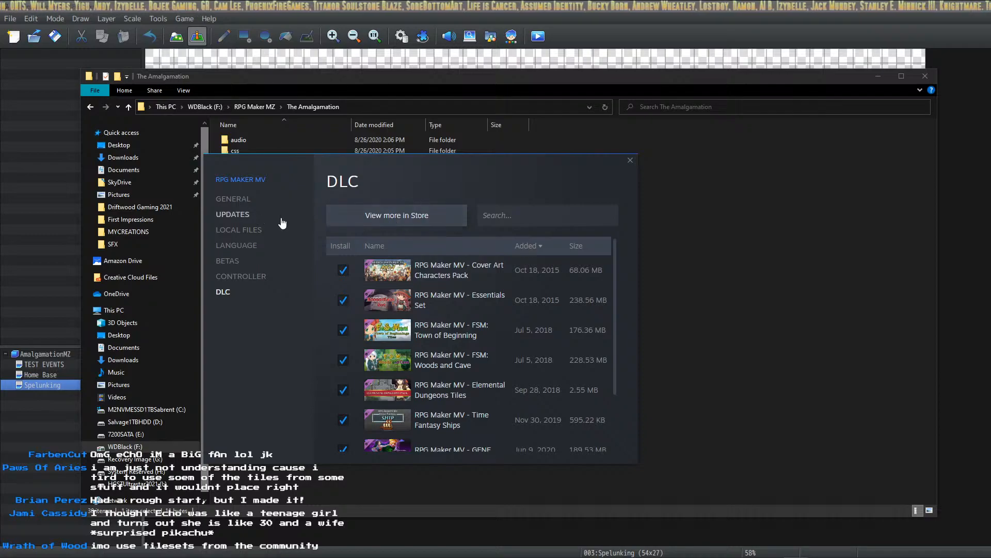
{"action": "left_click", "coordinate": [252, 231]}
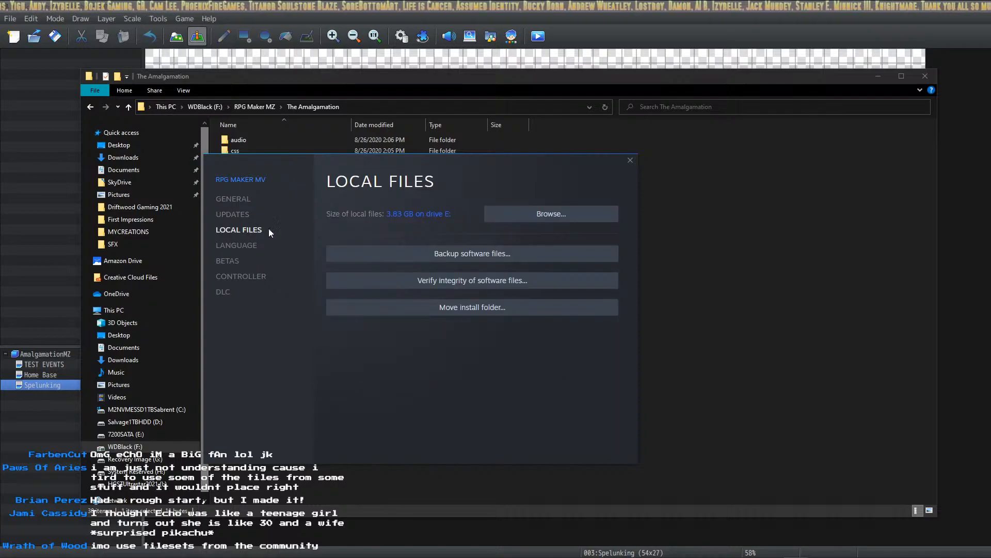
{"action": "left_click", "coordinate": [560, 216]}
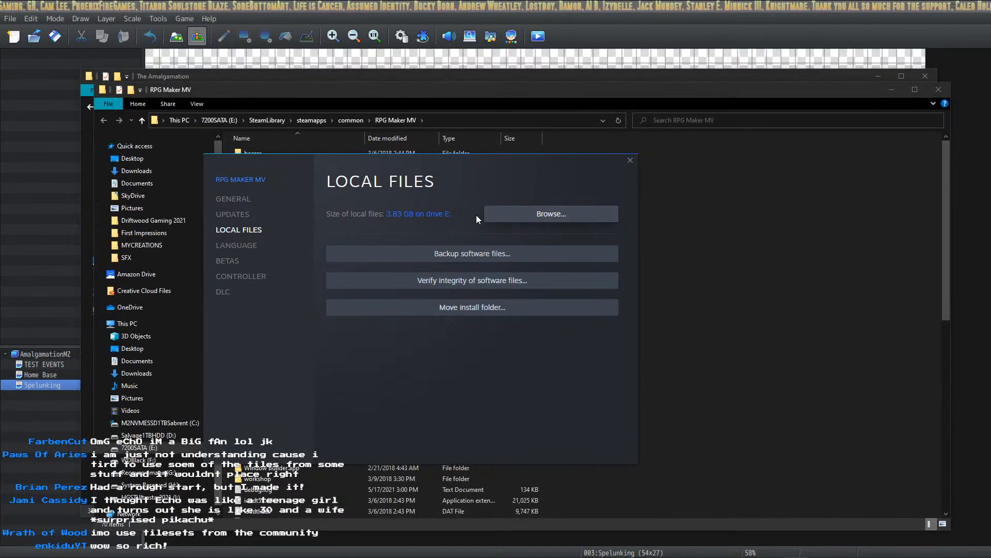
{"action": "left_click", "coordinate": [629, 161]}
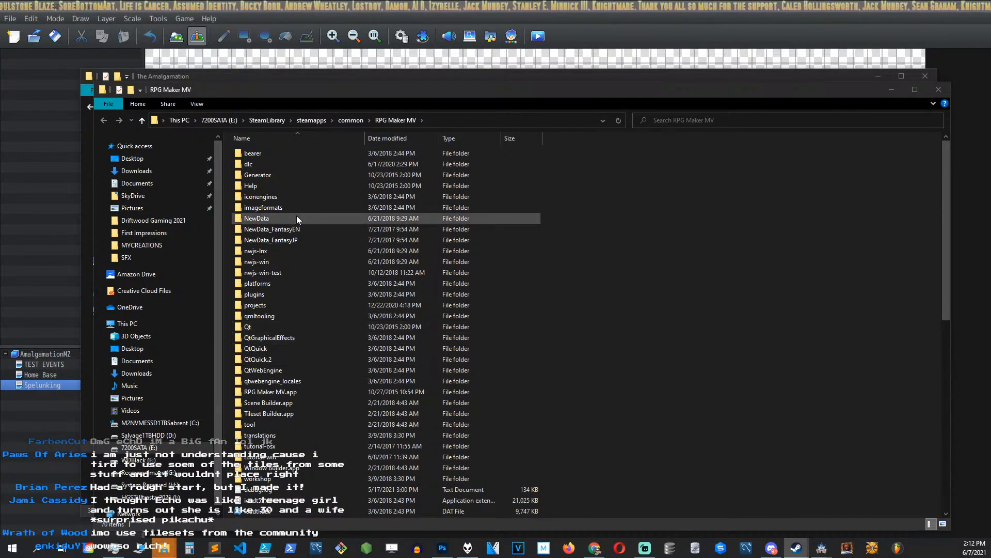
Open Game.rpgproject from the FSM_sample02_EN folder of the FSM_Woods_and_Cave_Tiles DLC in RPG Maker MV.
{"action": "double_click", "coordinate": [272, 163]}
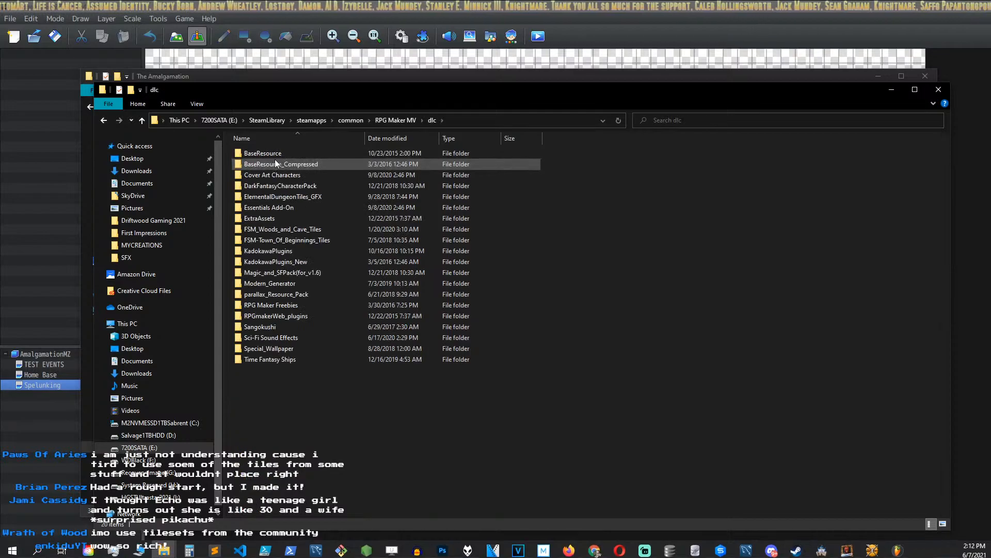
{"action": "double_click", "coordinate": [329, 231]}
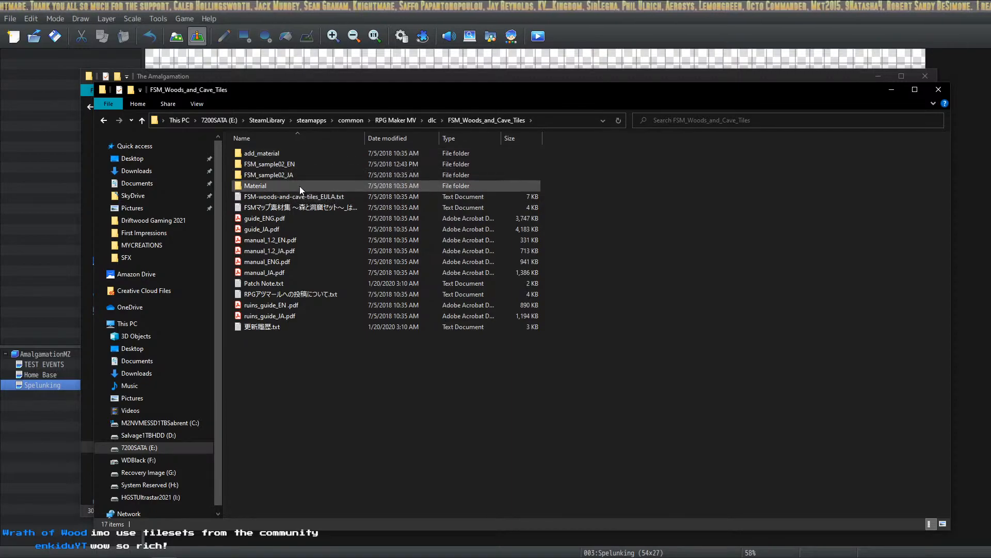
{"action": "double_click", "coordinate": [298, 163]}
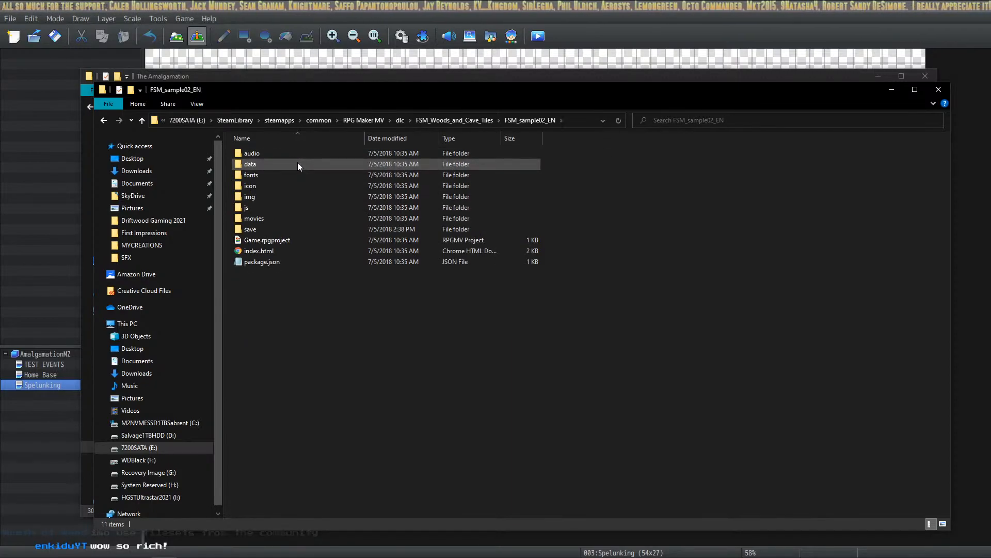
{"action": "double_click", "coordinate": [299, 239]}
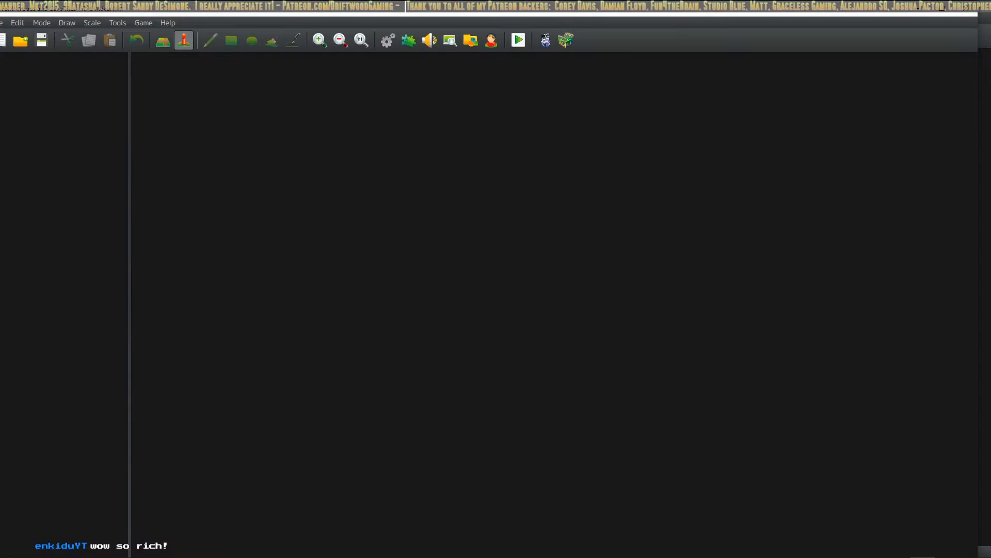
Shrink and reposition the RPG Maker MV window so the whole FSM: Woods and Cave Tiles project fits on screen.
{"action": "left_click_drag", "start_coordinate": [901, 15], "coordinate": [830, 143]}
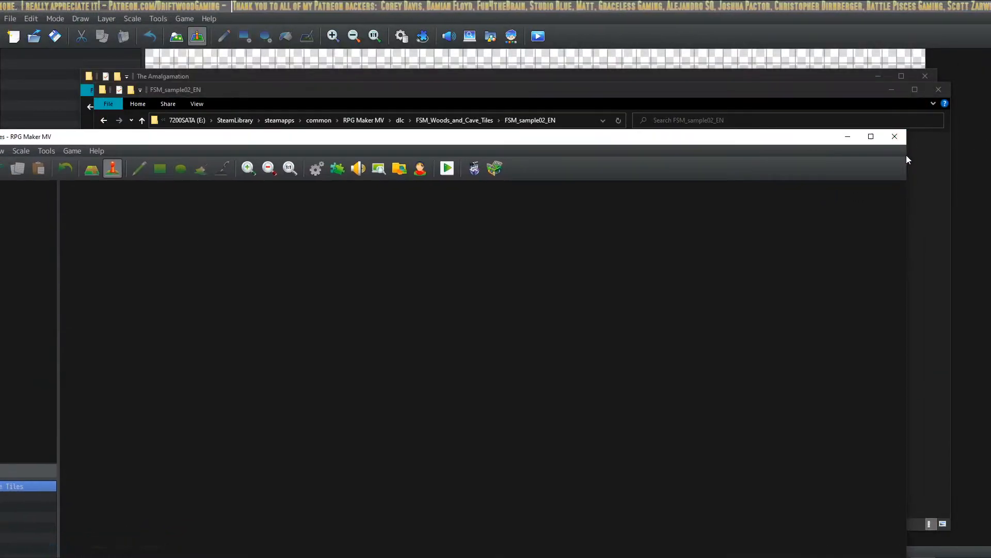
{"action": "left_click_drag", "start_coordinate": [906, 157], "coordinate": [588, 175]}
{"action": "left_click_drag", "start_coordinate": [491, 126], "coordinate": [620, 182]}
{"action": "right_click", "coordinate": [620, 181]}
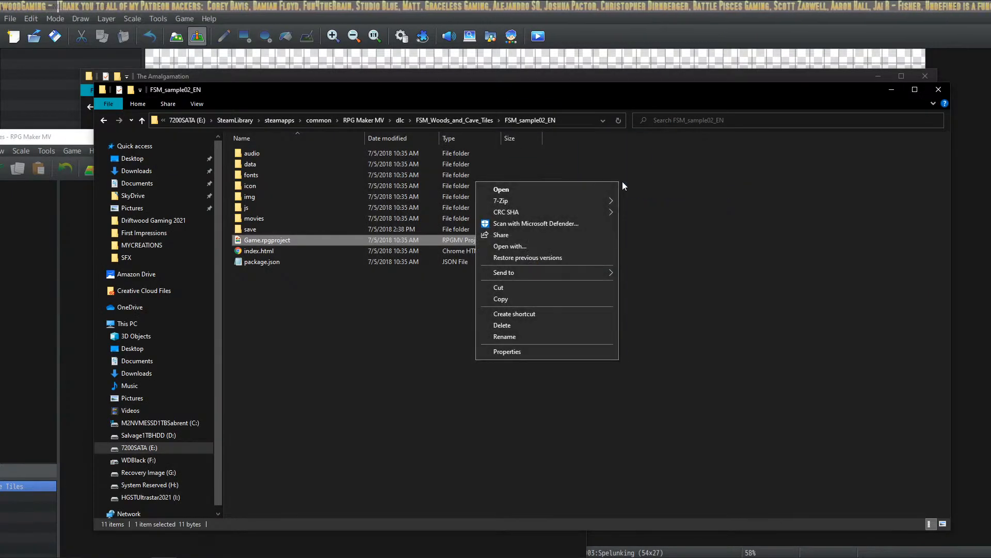
{"action": "left_click", "coordinate": [763, 202]}
{"action": "left_click", "coordinate": [77, 144]}
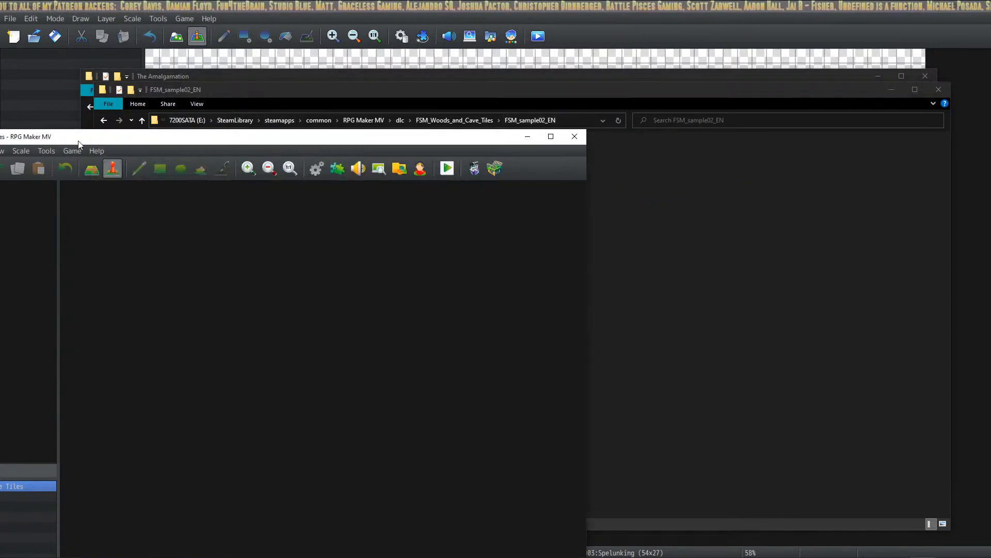
{"action": "left_click_drag", "start_coordinate": [495, 140], "coordinate": [809, 62]}
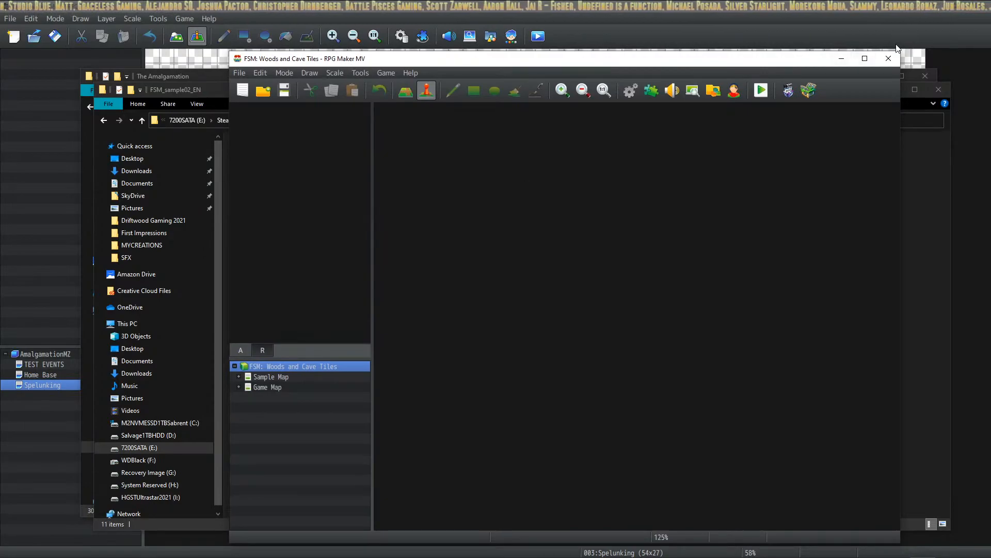
{"action": "left_click_drag", "start_coordinate": [753, 59], "coordinate": [820, 42]}
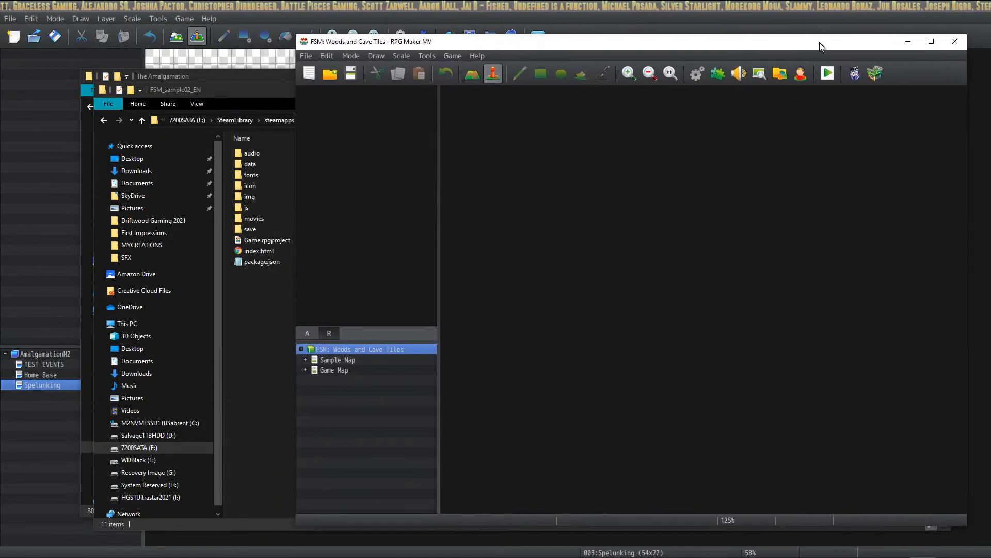
Open the game folder of the FSM: Woods and Cave Tiles project from RPG Maker MV.
{"action": "left_click", "coordinate": [454, 57]}
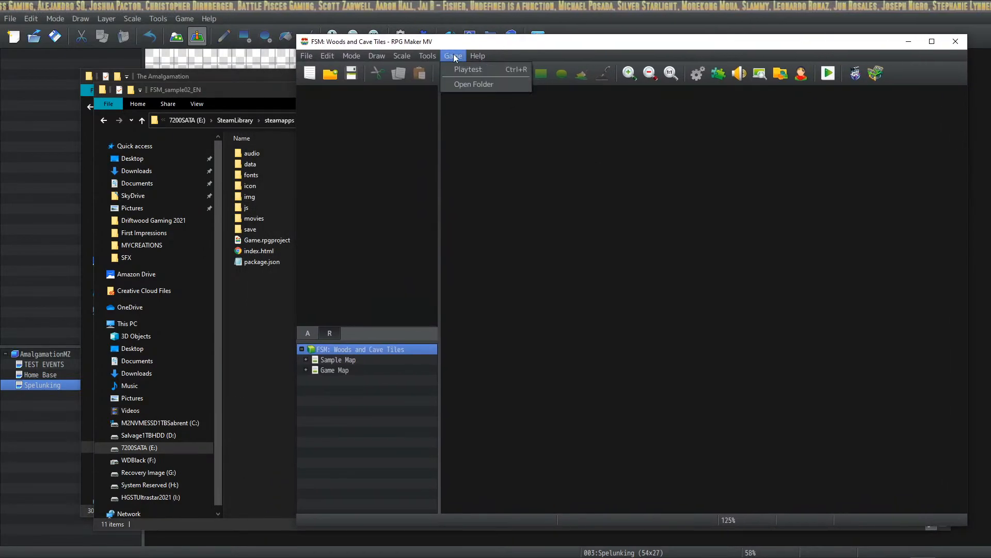
{"action": "left_click", "coordinate": [470, 85]}
{"action": "left_click_drag", "start_coordinate": [470, 86], "coordinate": [457, 120]}
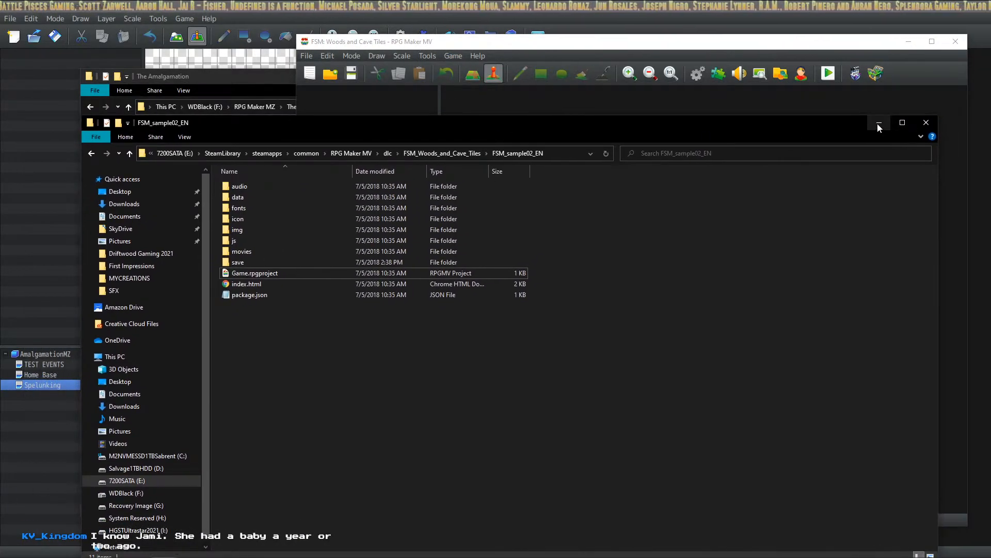
Show the sample project's database tilesets and select all entries from WaC: Bright Woods through ★Ruins (Inside) for copying.
{"action": "left_click", "coordinate": [709, 79]}
{"action": "left_click", "coordinate": [698, 77]}
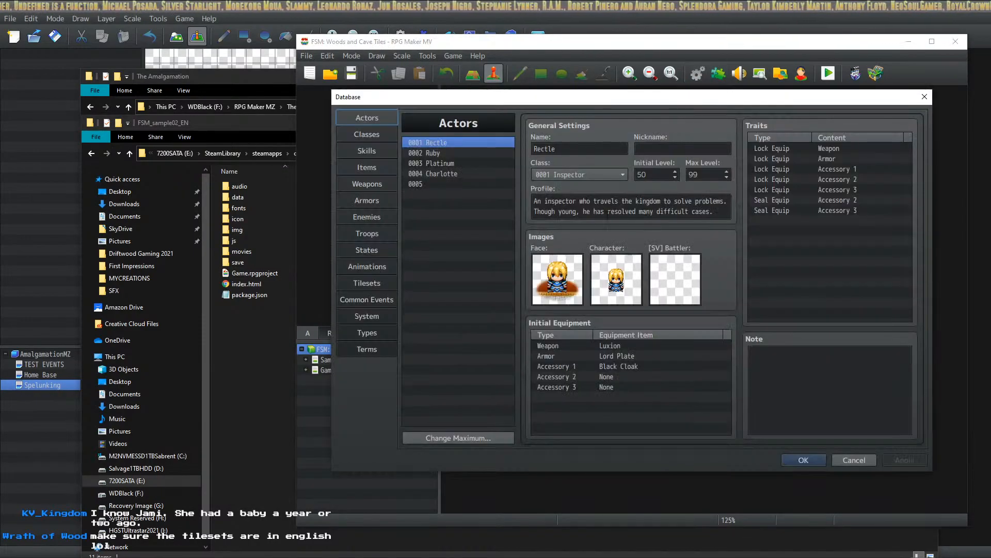
{"action": "left_click", "coordinate": [372, 282]}
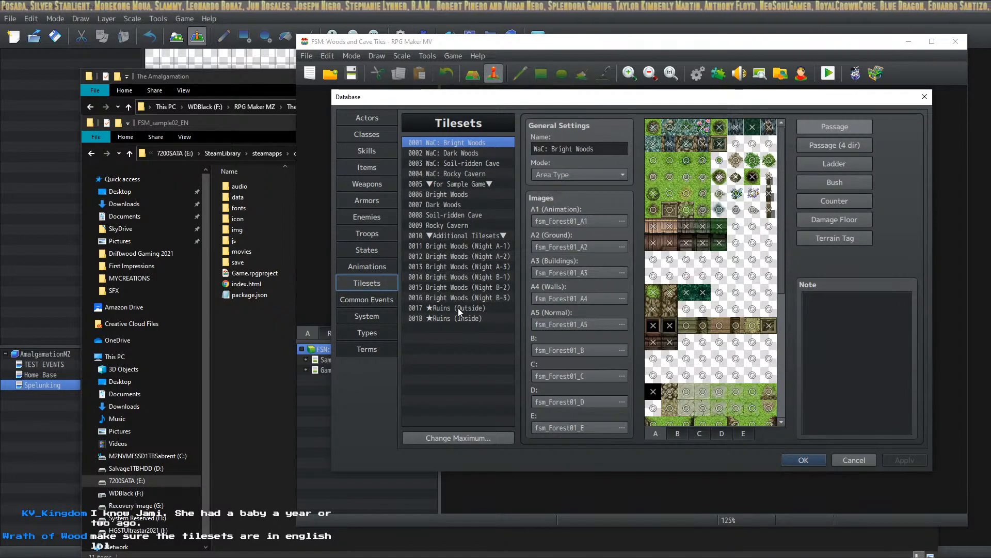
{"action": "left_click", "coordinate": [457, 150]}
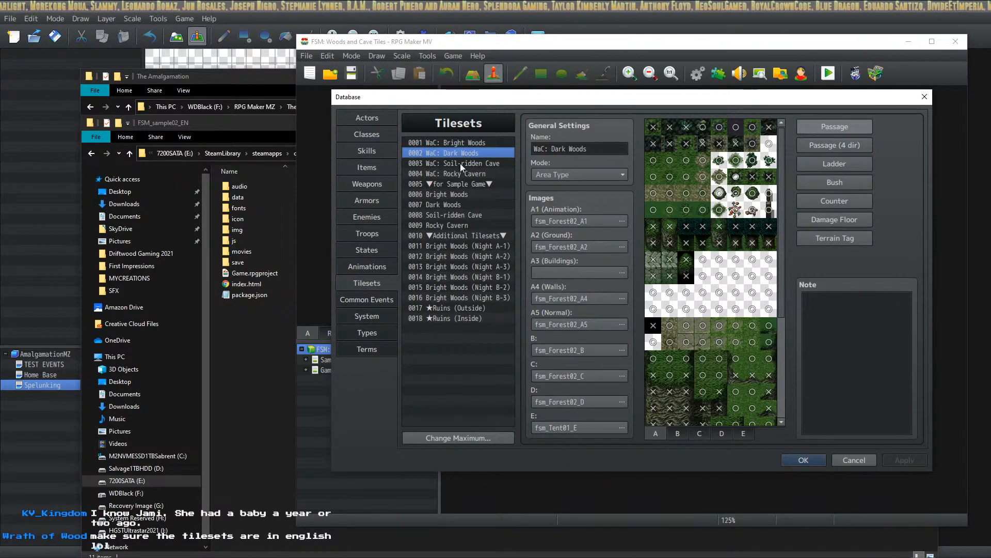
{"action": "left_click", "coordinate": [460, 316]}
{"action": "left_click", "coordinate": [482, 142], "text": "shift"}
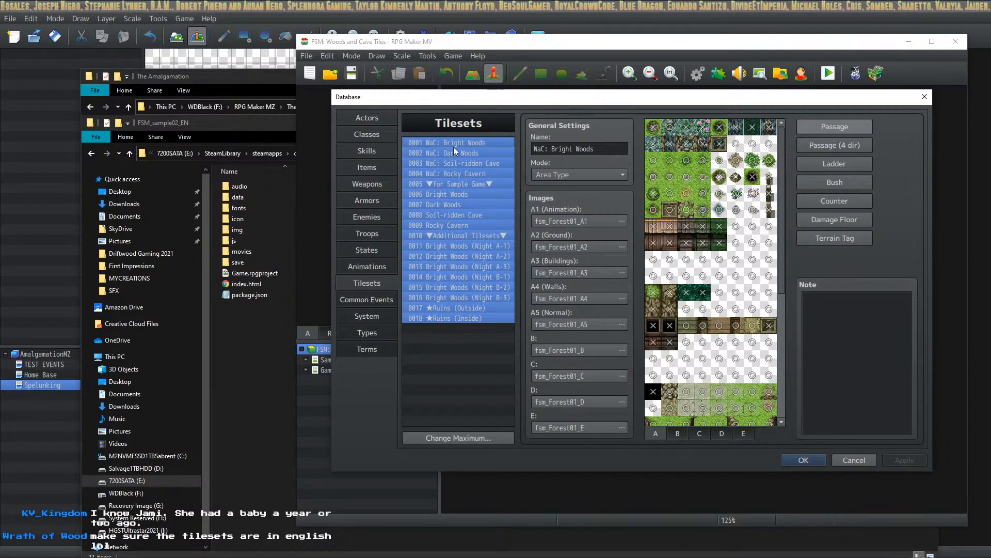
Switch to the AmalgamationMZ project in RPG Maker MZ and raise the database's maximum number of tilesets to 20.
{"action": "left_click", "coordinate": [215, 557]}
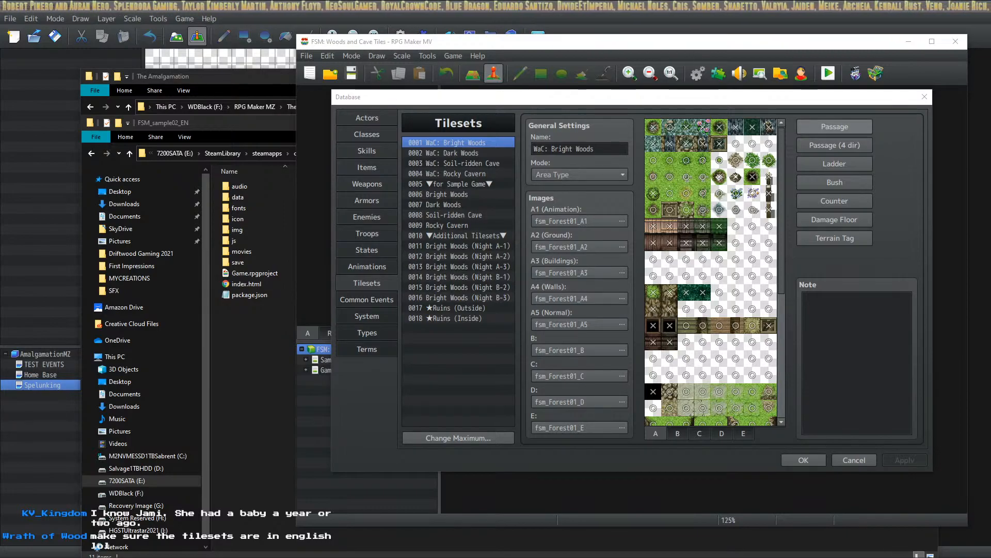
{"action": "left_click", "coordinate": [207, 557]}
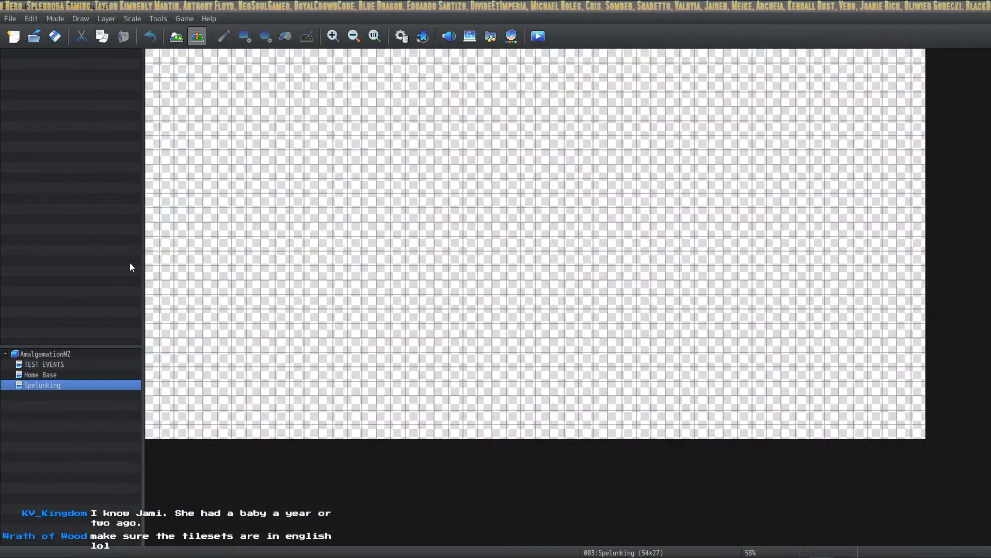
{"action": "left_click", "coordinate": [402, 35]}
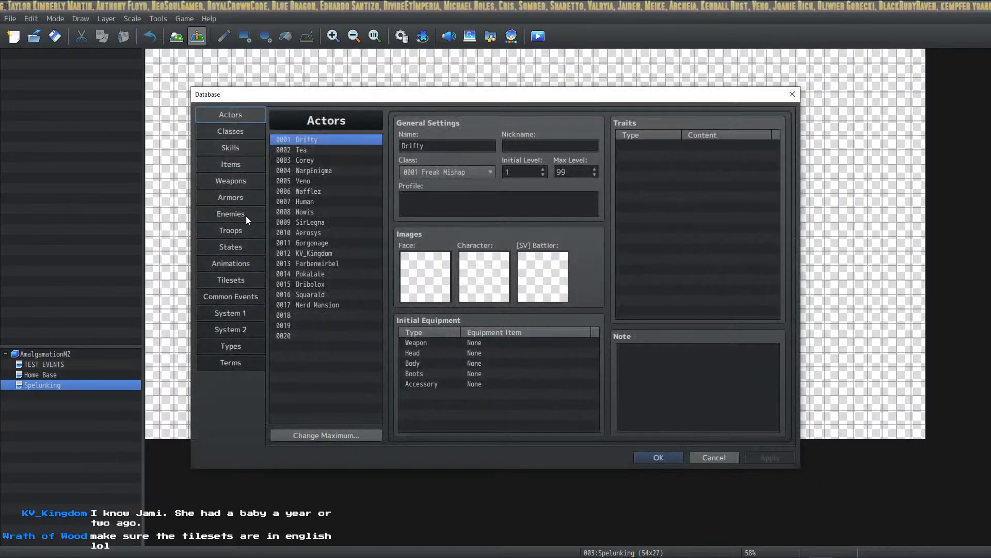
{"action": "left_click", "coordinate": [234, 279]}
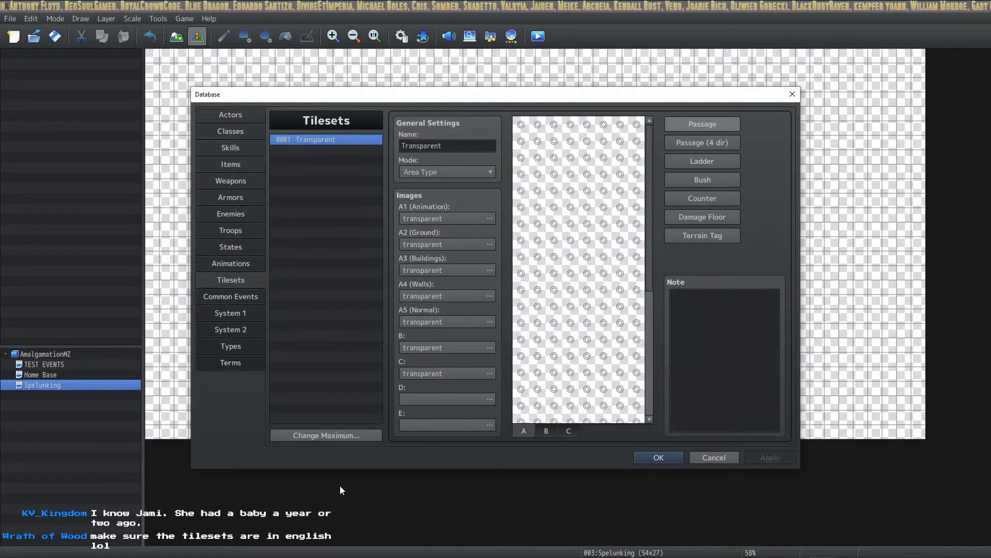
{"action": "left_click", "coordinate": [347, 433]}
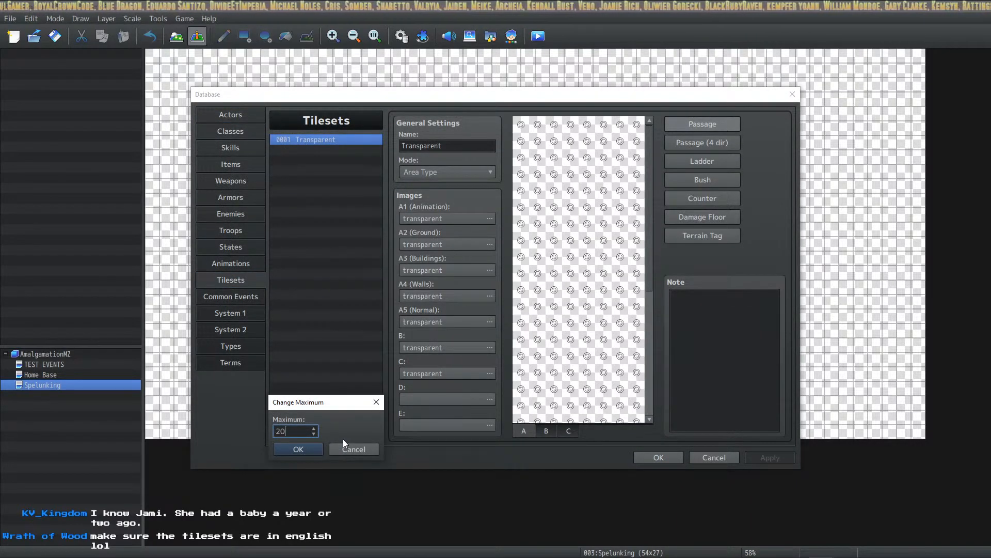
{"action": "left_click", "coordinate": [298, 448]}
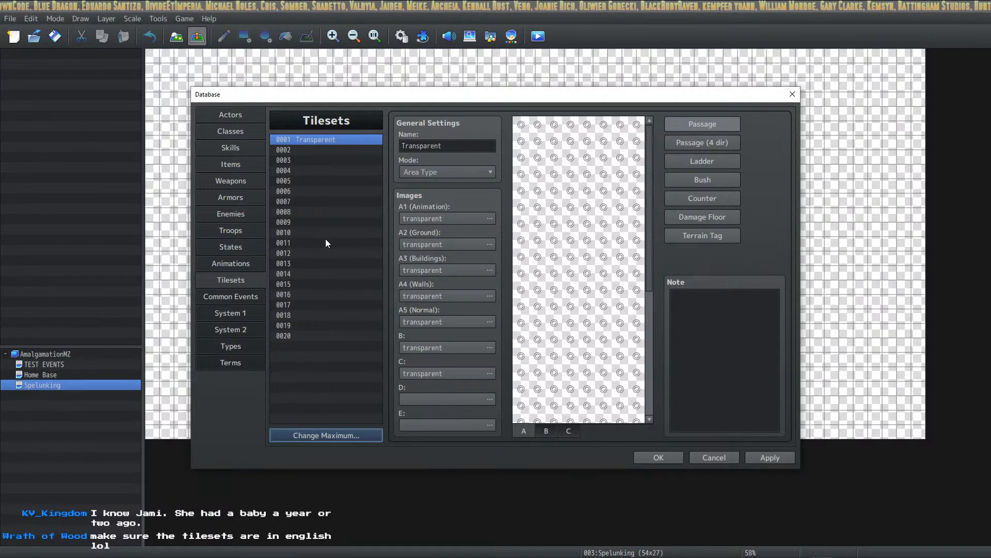
{"action": "left_click", "coordinate": [310, 150]}
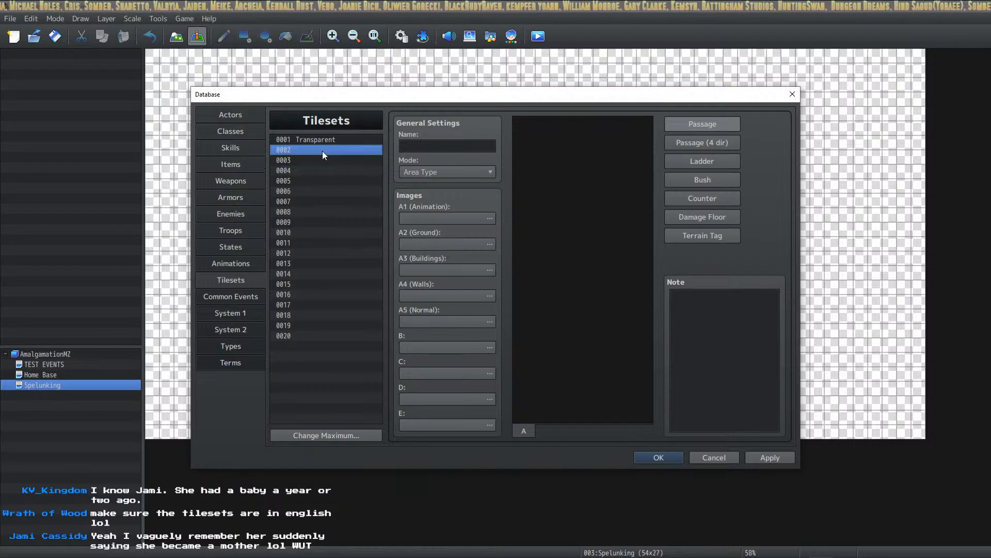
{"action": "left_click", "coordinate": [659, 458]}
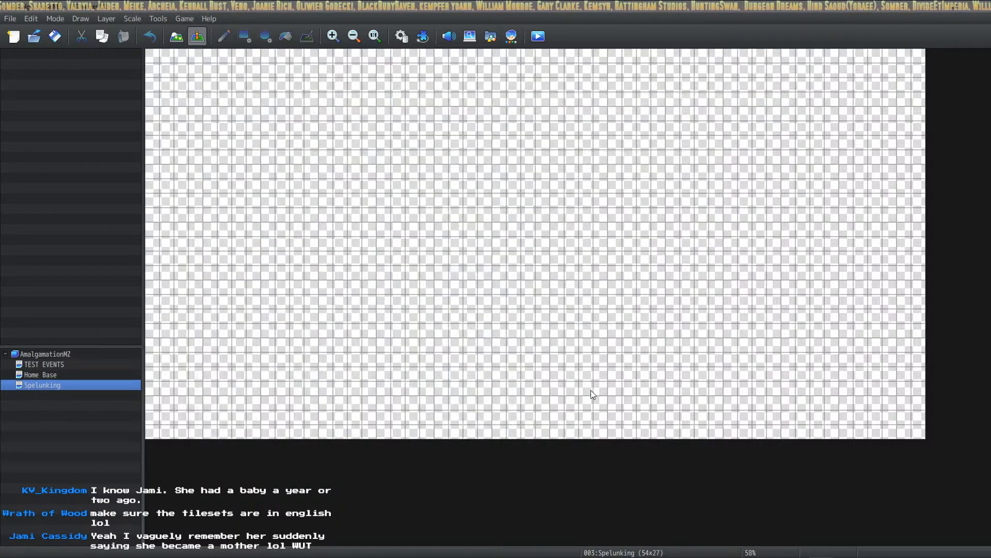
Create a new RPG Maker MZ project named FSM Mats in F:\RPG Maker MZ.
{"action": "left_click", "coordinate": [10, 18]}
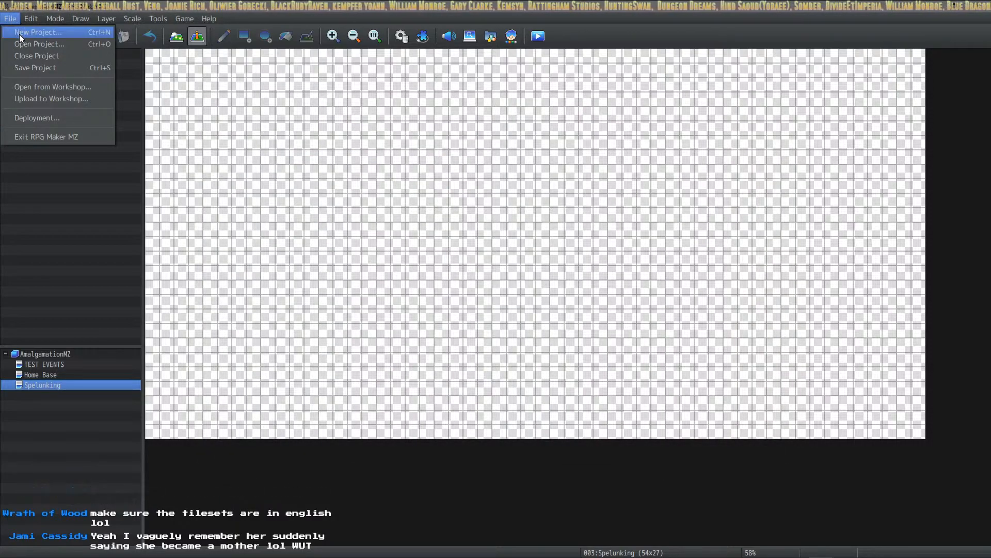
{"action": "left_click", "coordinate": [19, 32]}
{"action": "left_click", "coordinate": [476, 295]}
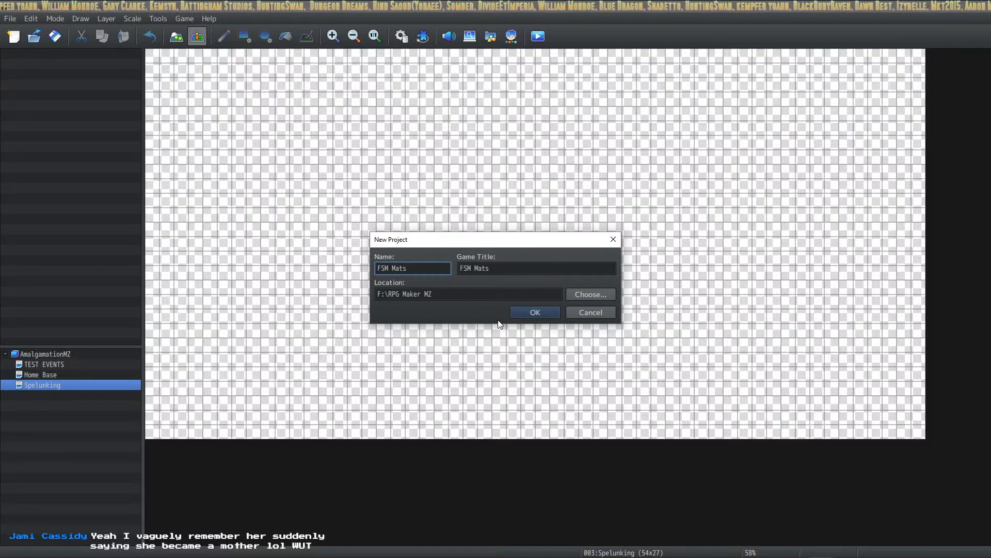
{"action": "left_click", "coordinate": [527, 314]}
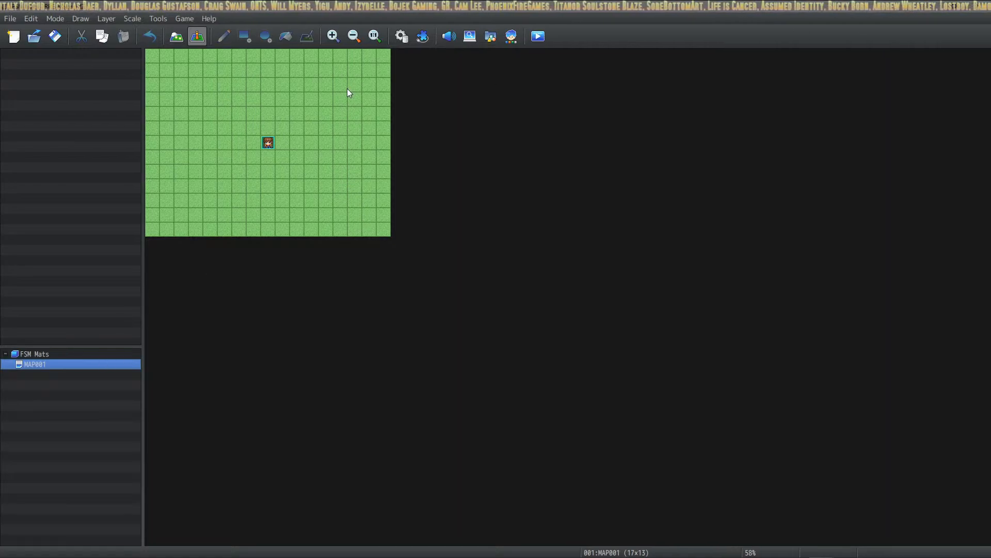
Open the game folder of the FSM Mats project, then shrink and reposition its window to leave room for a second one.
{"action": "left_click", "coordinate": [354, 37]}
{"action": "left_click", "coordinate": [354, 36]}
{"action": "left_click", "coordinate": [334, 36]}
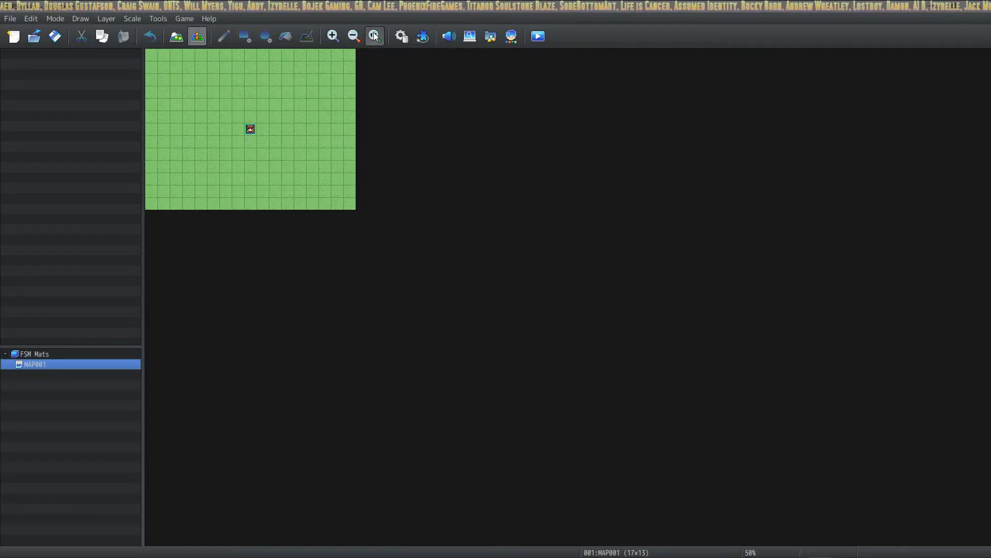
{"action": "left_click", "coordinate": [375, 36]}
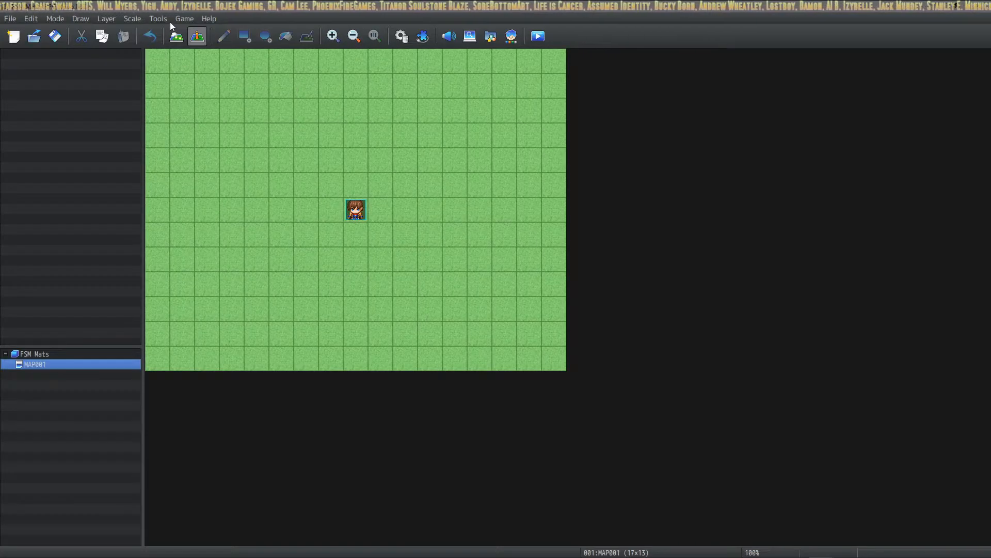
{"action": "left_click", "coordinate": [182, 18]}
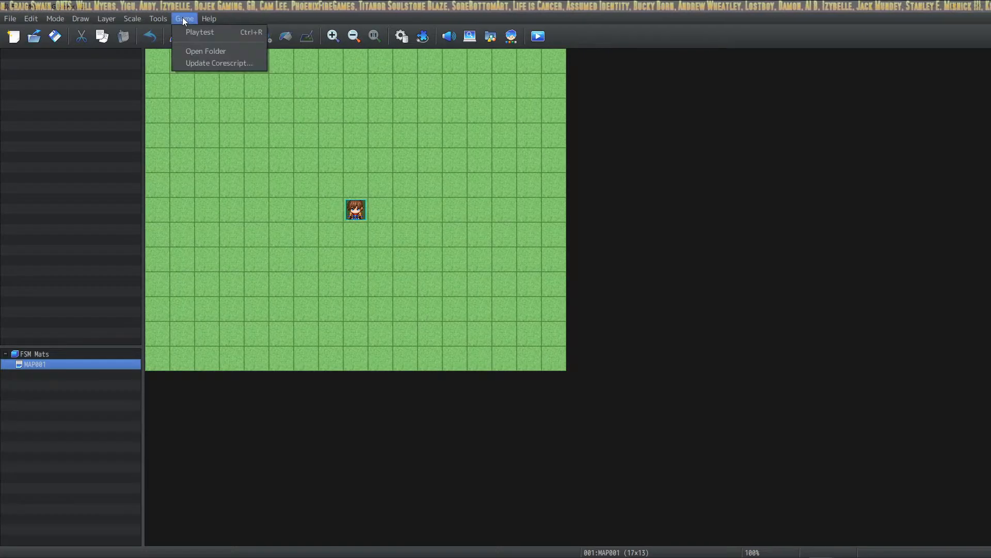
{"action": "left_click", "coordinate": [204, 52]}
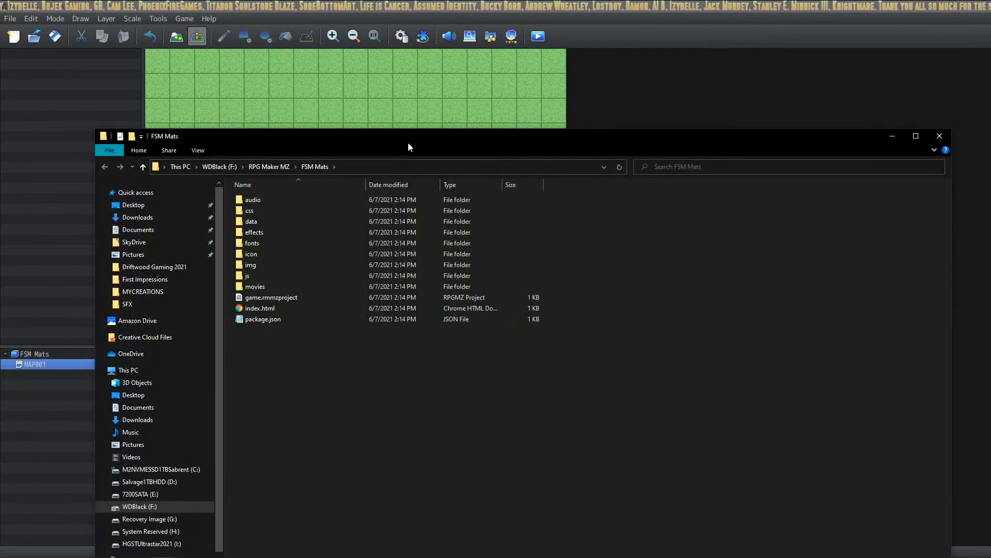
{"action": "left_click_drag", "start_coordinate": [96, 130], "coordinate": [451, 263]}
{"action": "left_click_drag", "start_coordinate": [572, 273], "coordinate": [207, 129]}
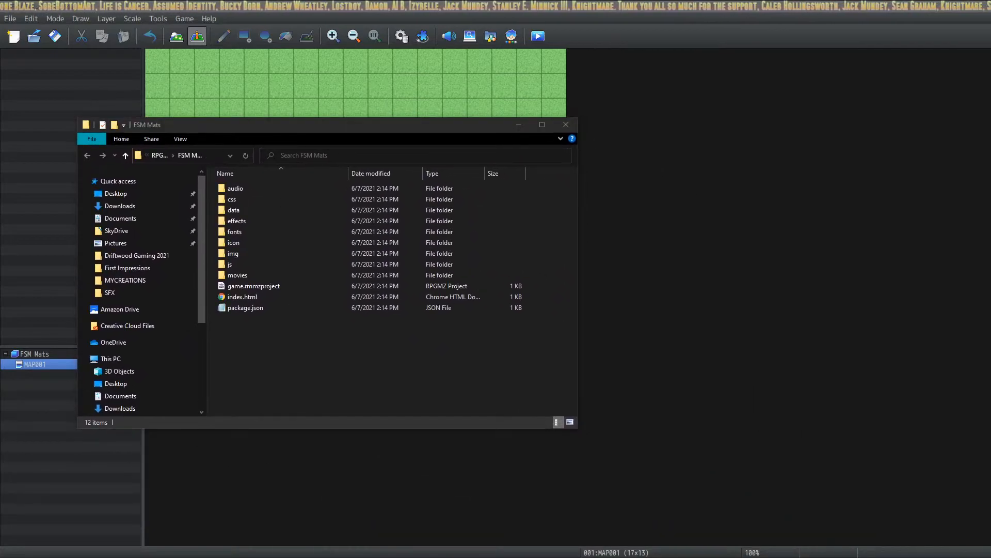
Shrink the FSM_sample02_EN folder window, open its img\tilesets folder and copy all the FSM tileset files.
{"action": "key", "text": "alt+Tab"}
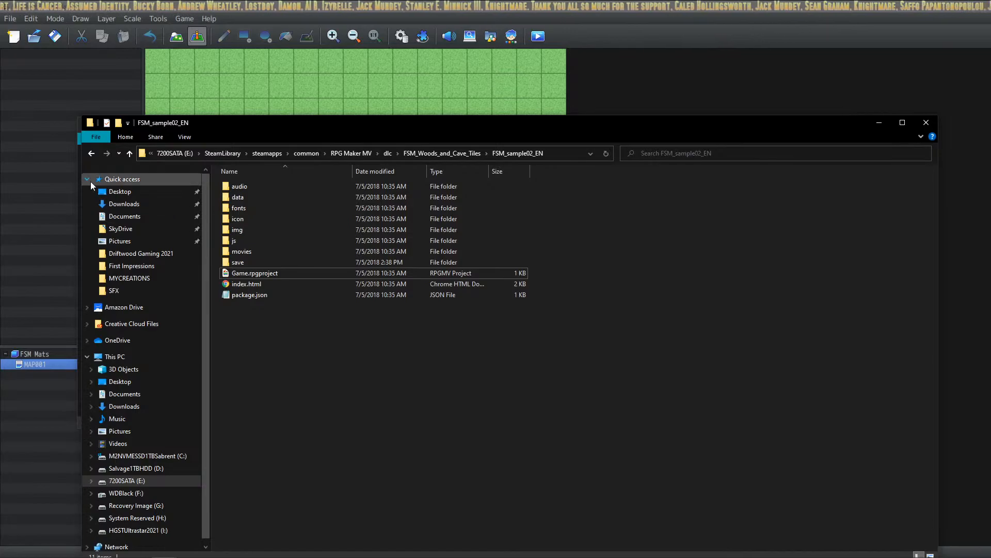
{"action": "left_click_drag", "start_coordinate": [82, 116], "coordinate": [455, 247]}
{"action": "double_click", "coordinate": [618, 363]}
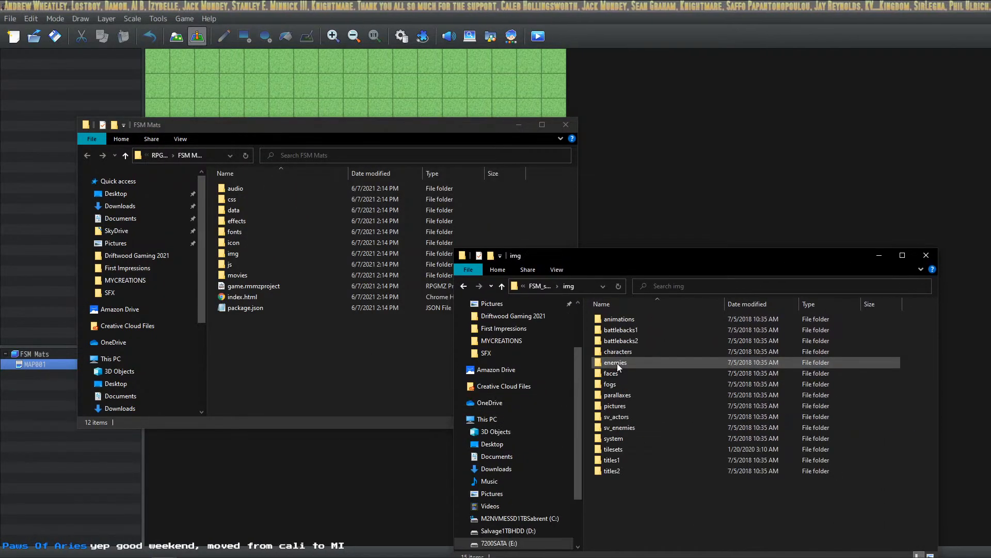
{"action": "double_click", "coordinate": [637, 448]}
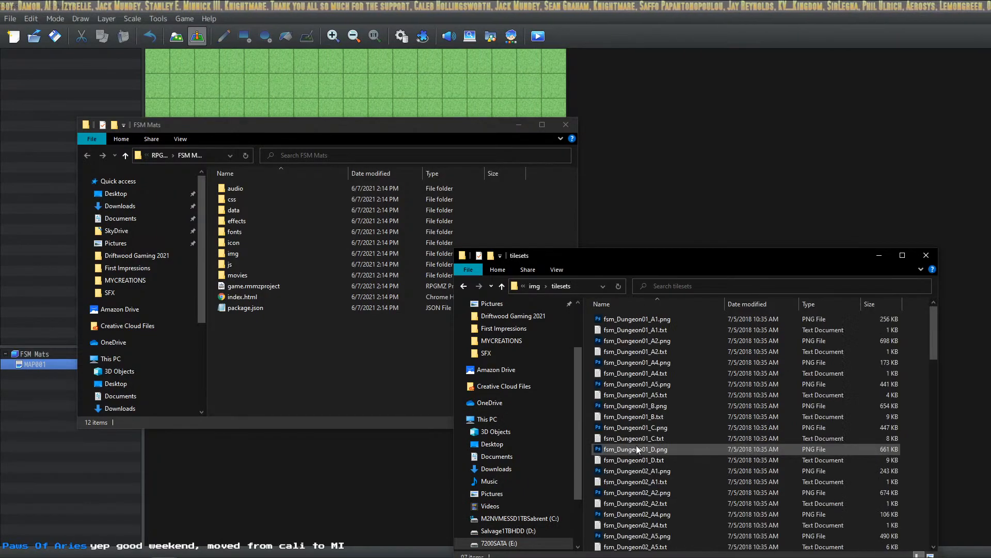
{"action": "left_click", "coordinate": [643, 320]}
{"action": "scroll", "coordinate": [645, 336], "scroll_direction": "down", "scroll_amount": 15}
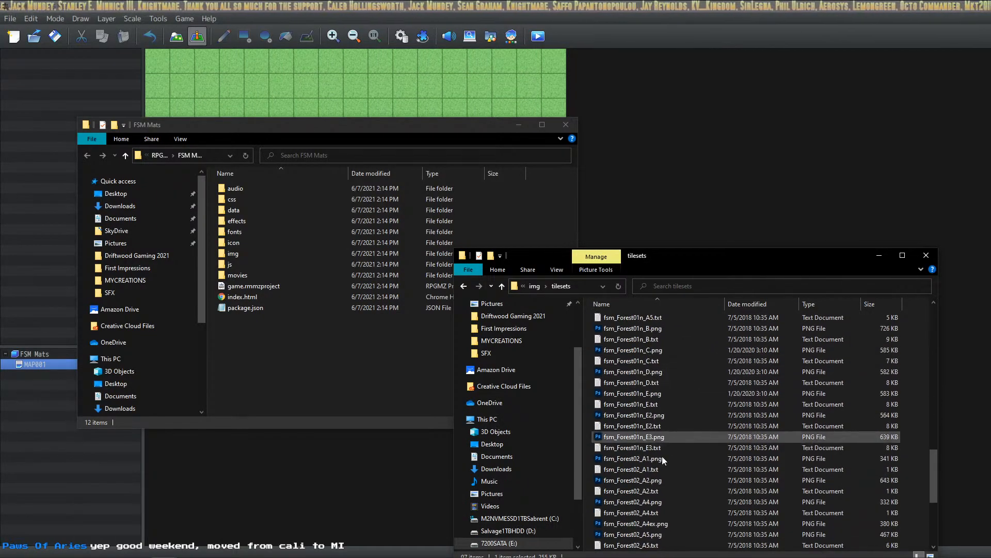
{"action": "key", "text": "shift+End"}
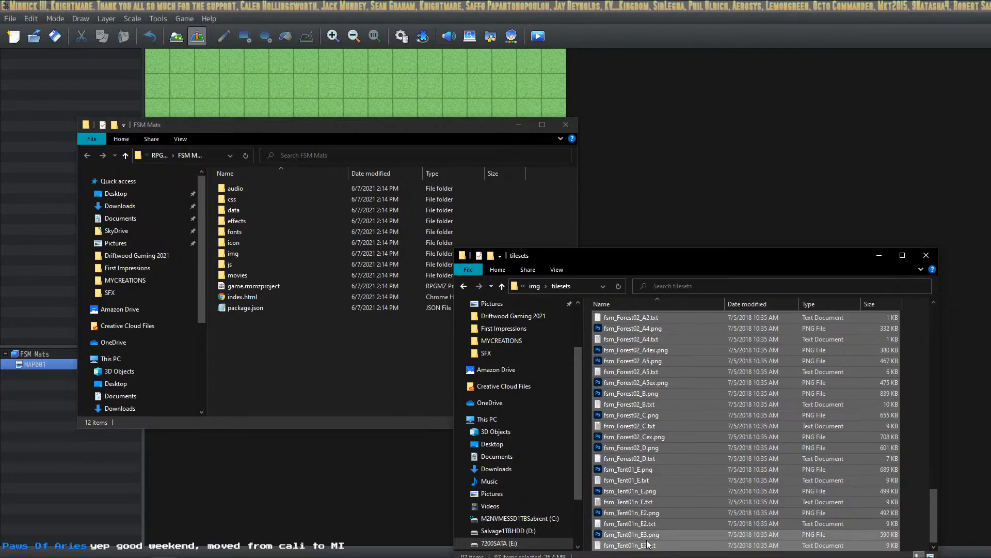
Paste the copied FSM tileset files into the img\tilesets folder of the FSM Mats project.
{"action": "left_click", "coordinate": [258, 256]}
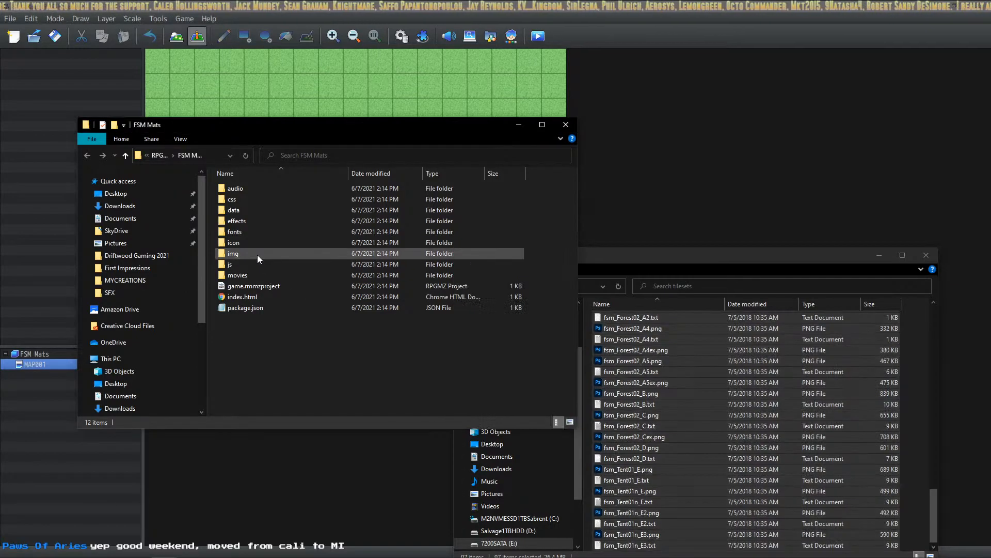
{"action": "double_click", "coordinate": [257, 255]}
{"action": "left_click", "coordinate": [253, 299]}
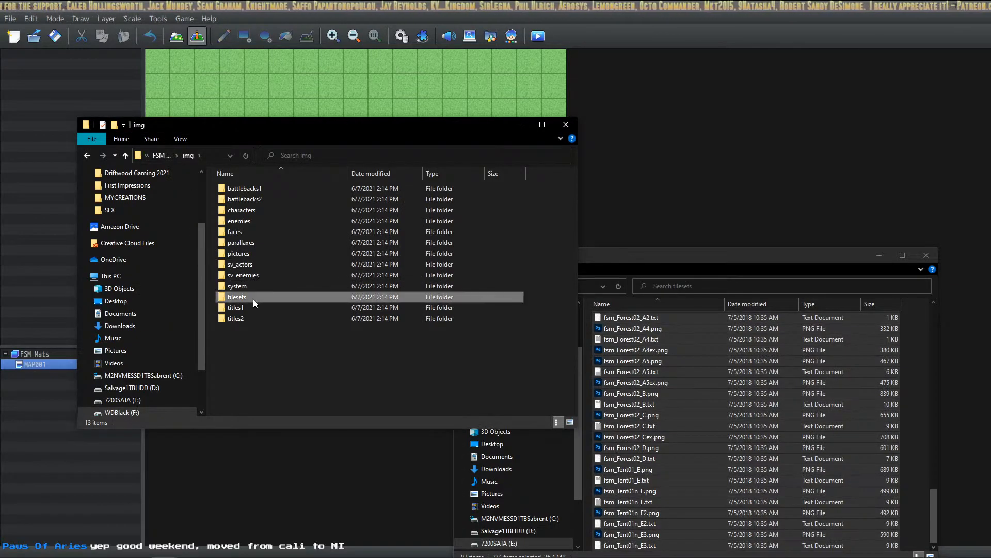
{"action": "double_click", "coordinate": [253, 299]}
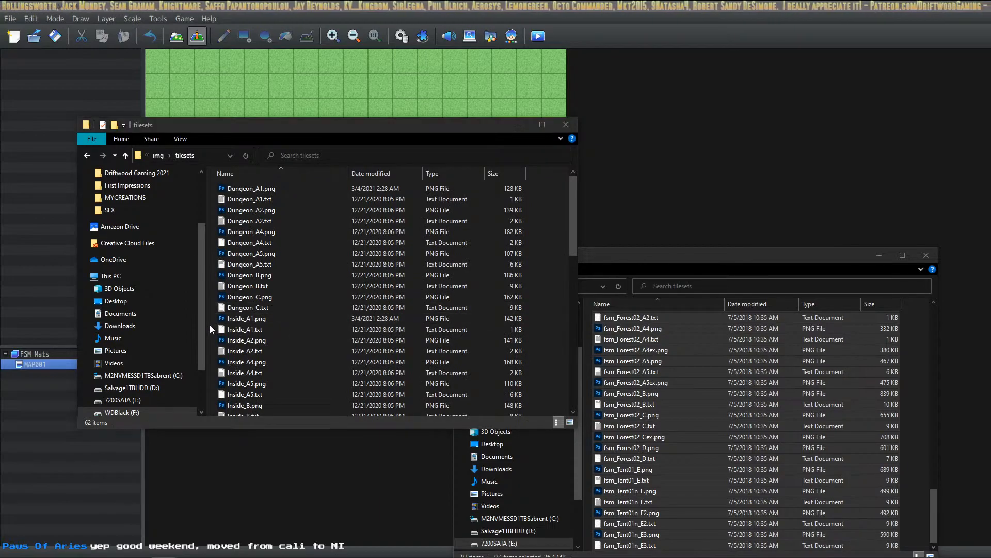
{"action": "key", "text": "ctrl+v"}
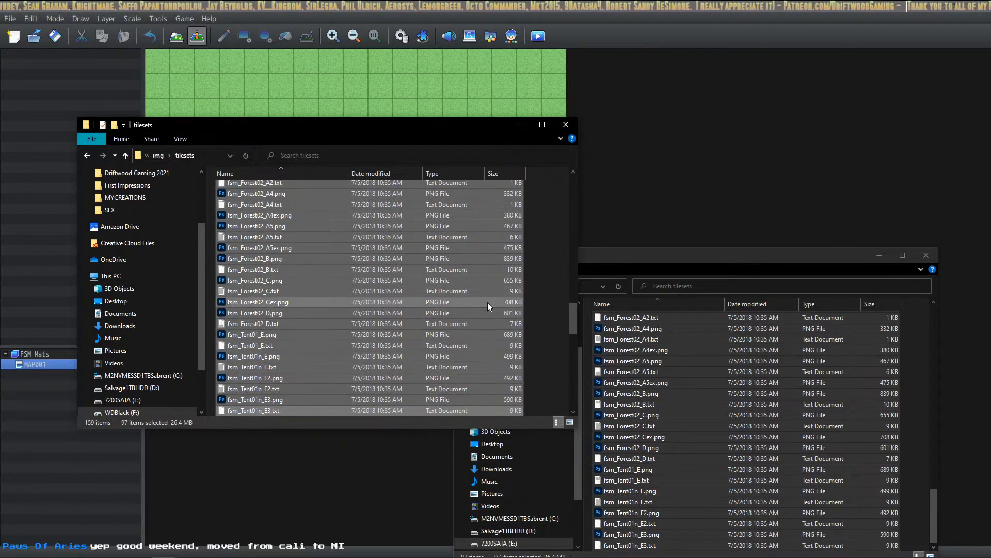
{"action": "left_click", "coordinate": [540, 277]}
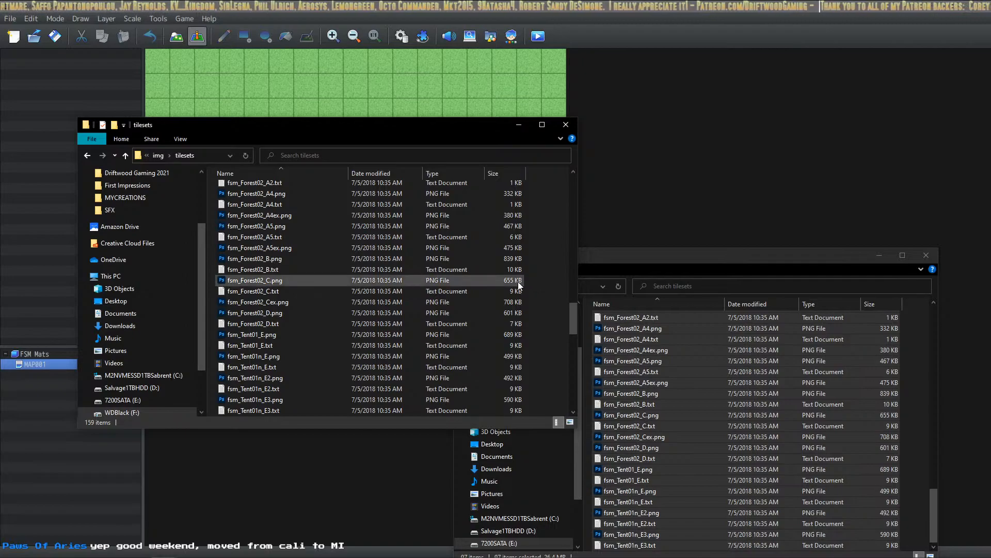
Go to the AmalgamationMZ project folder and paste the copied FSM tileset files into its img\tilesets folder.
{"action": "key", "text": "alt+Tab"}
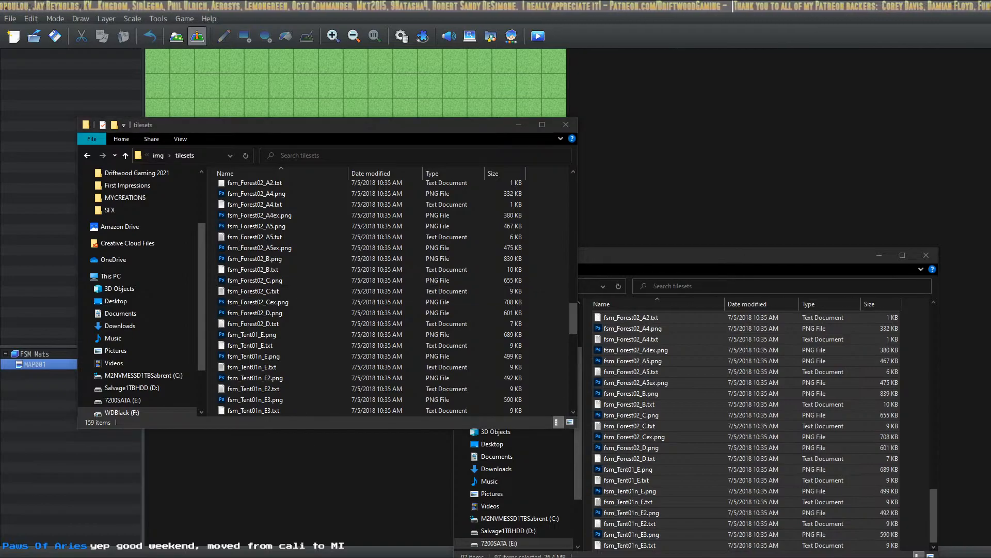
{"action": "key", "text": "alt+Tab"}
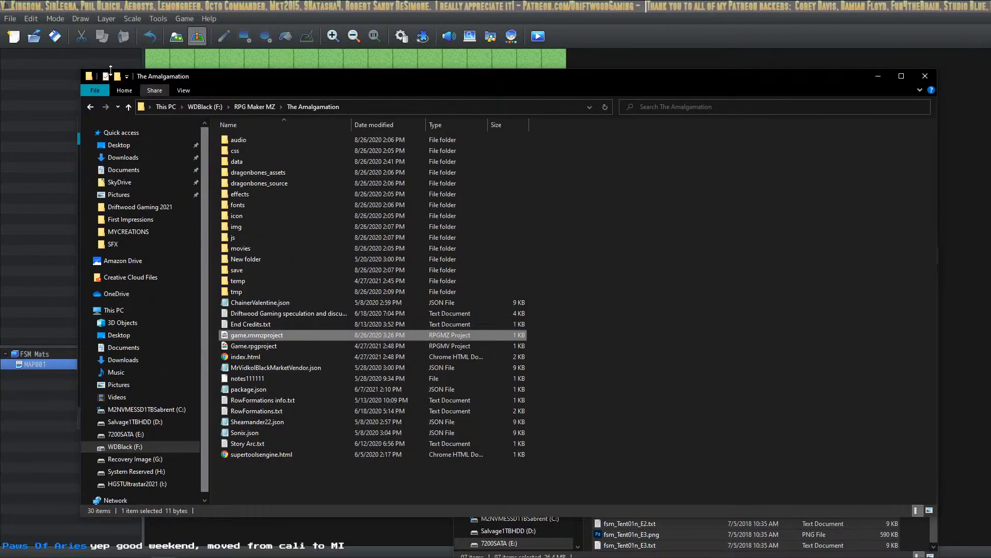
{"action": "left_click", "coordinate": [261, 106]}
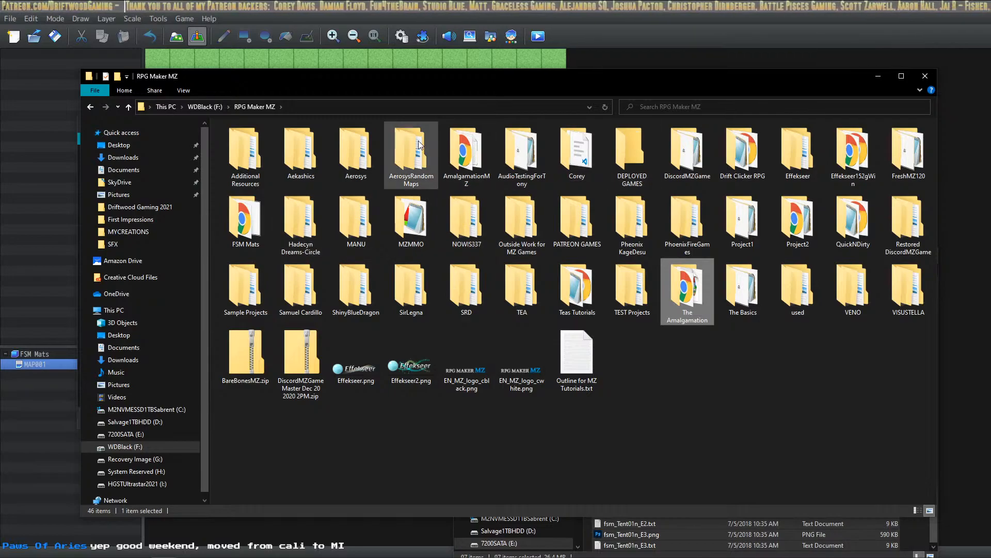
{"action": "left_click", "coordinate": [461, 150]}
{"action": "double_click", "coordinate": [461, 150]}
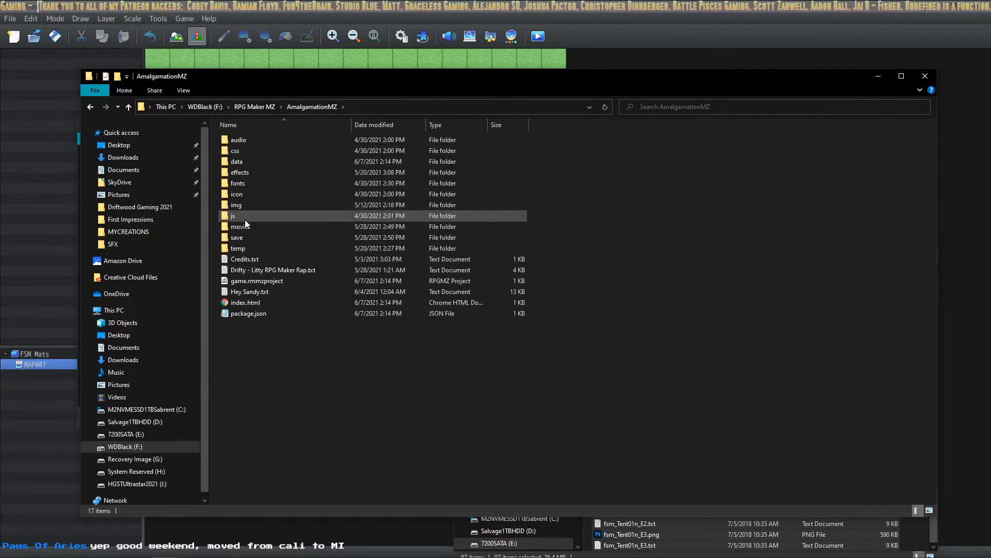
{"action": "double_click", "coordinate": [245, 202]}
{"action": "double_click", "coordinate": [260, 257]}
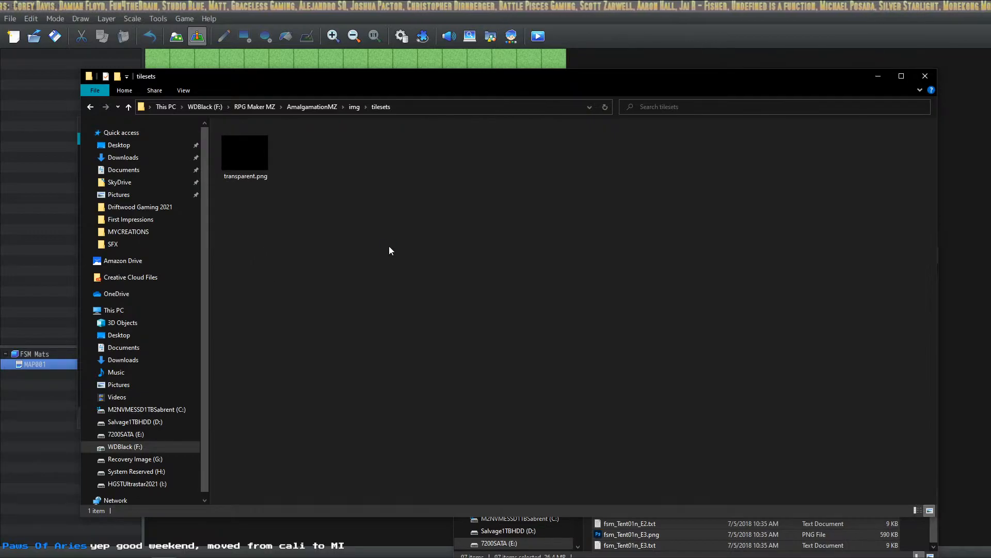
{"action": "key", "text": "ctrl+v"}
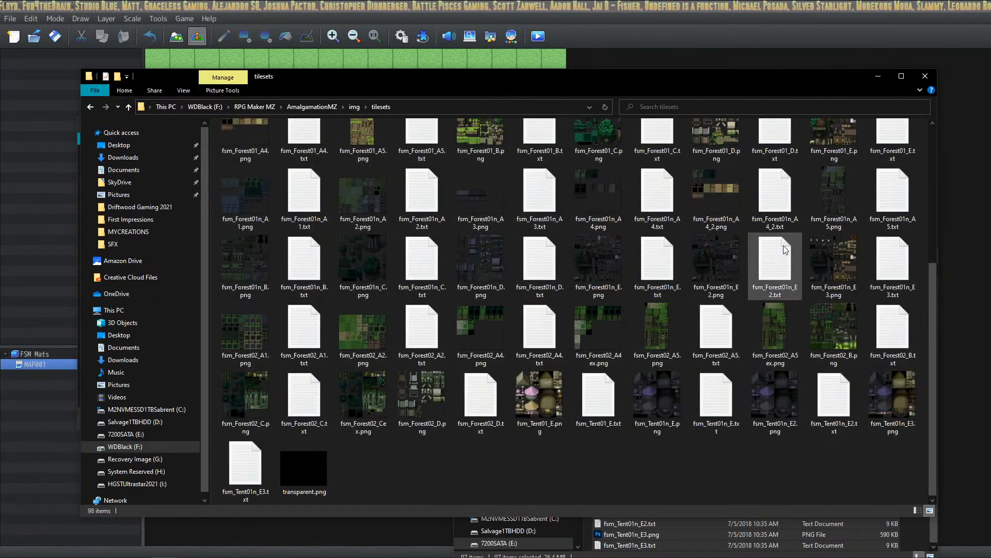
Minimize the AmalgamationMZ and FSM Mats tilesets folder windows and return to the FSM Mats project in RPG Maker MZ.
{"action": "left_click", "coordinate": [881, 76]}
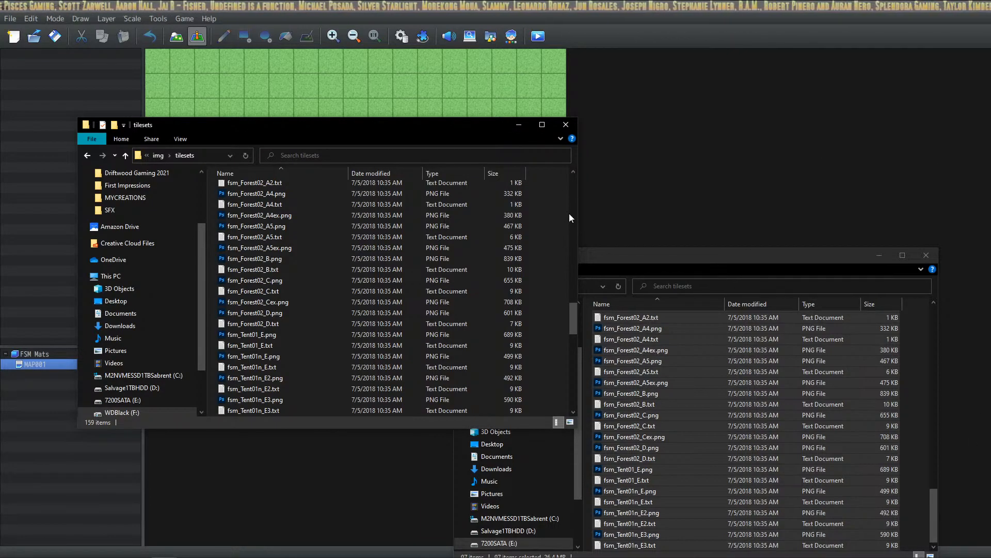
{"action": "left_click", "coordinate": [519, 126]}
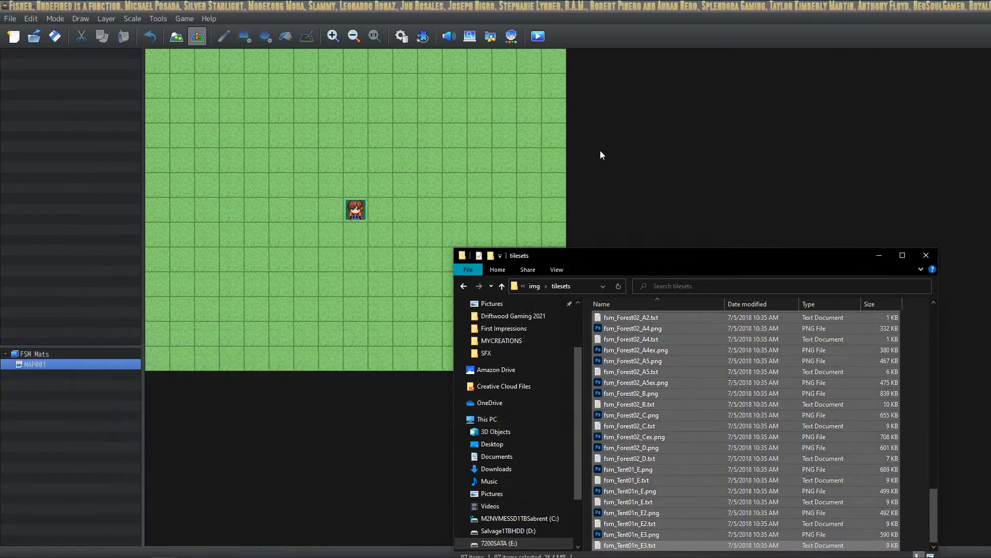
{"action": "left_click", "coordinate": [397, 14]}
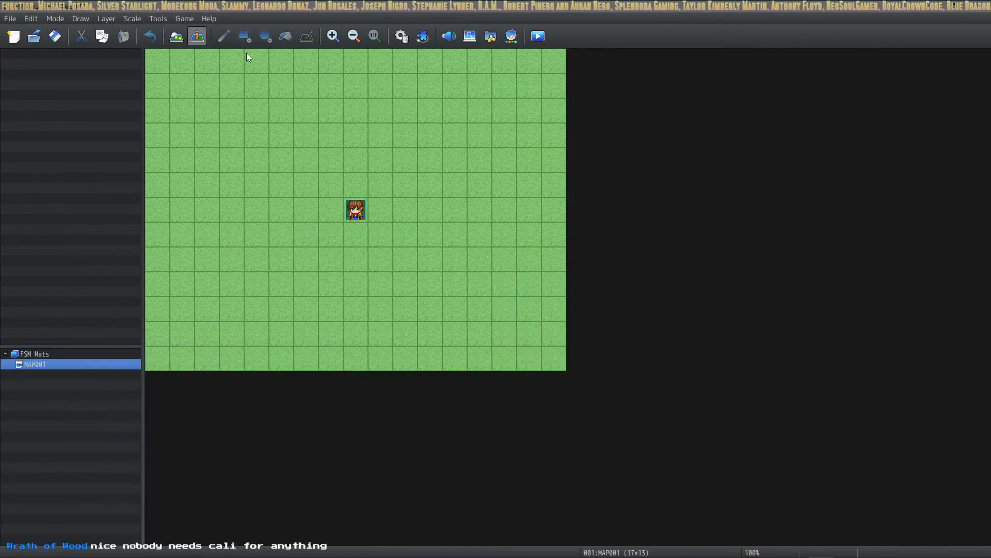
Check the FSM Mats project's tileset list in the database and close it.
{"action": "left_click", "coordinate": [401, 36]}
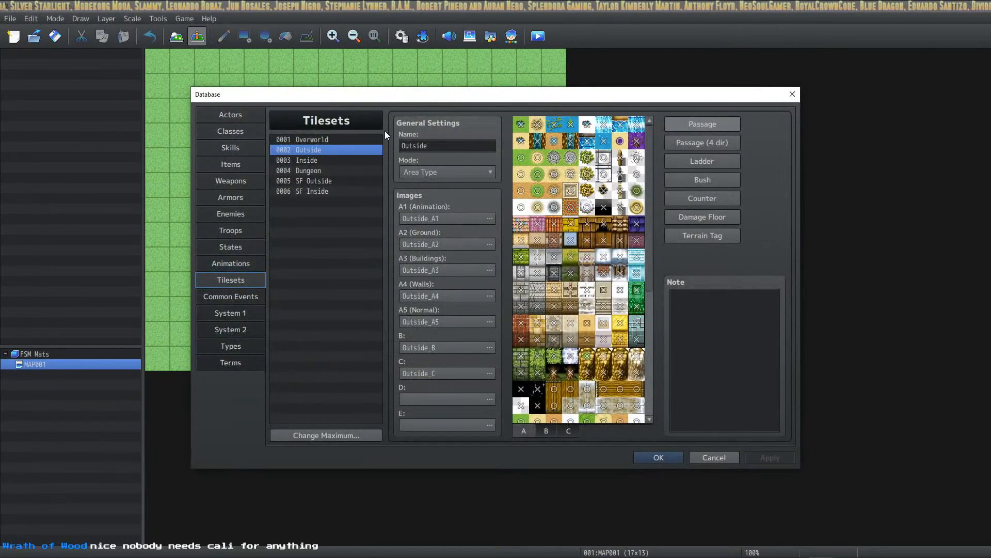
{"action": "left_click", "coordinate": [660, 457]}
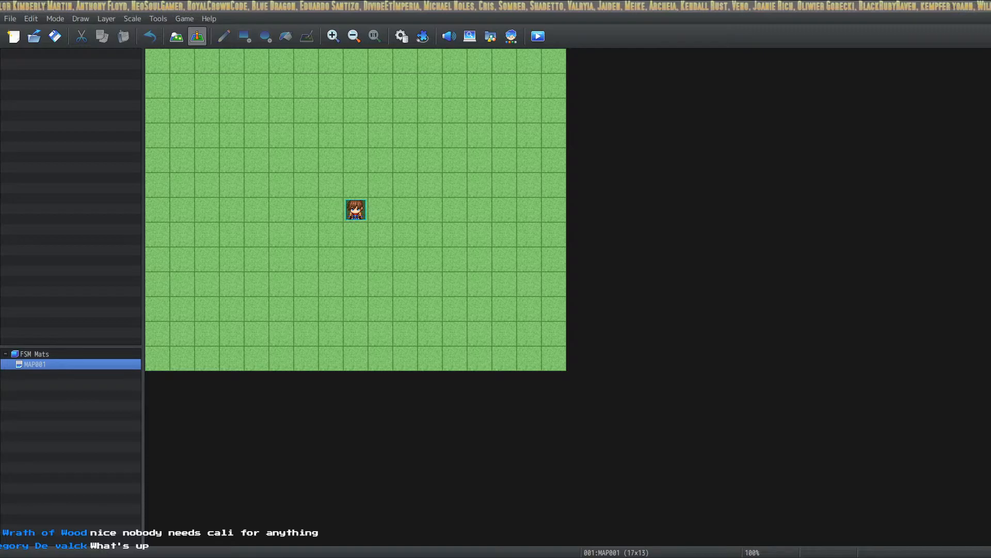
Switch to the FSM Mats tilesets folder window, go up to the project's root folder and move the window aside with its full path showing.
{"action": "key", "text": "alt+Tab"}
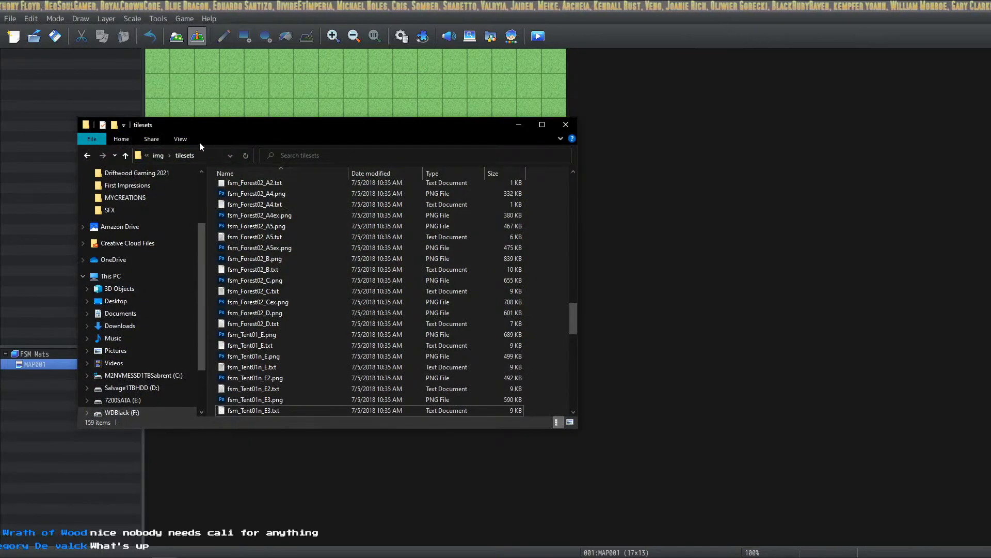
{"action": "left_click_drag", "start_coordinate": [232, 136], "coordinate": [479, 155]}
{"action": "left_click", "coordinate": [403, 170]}
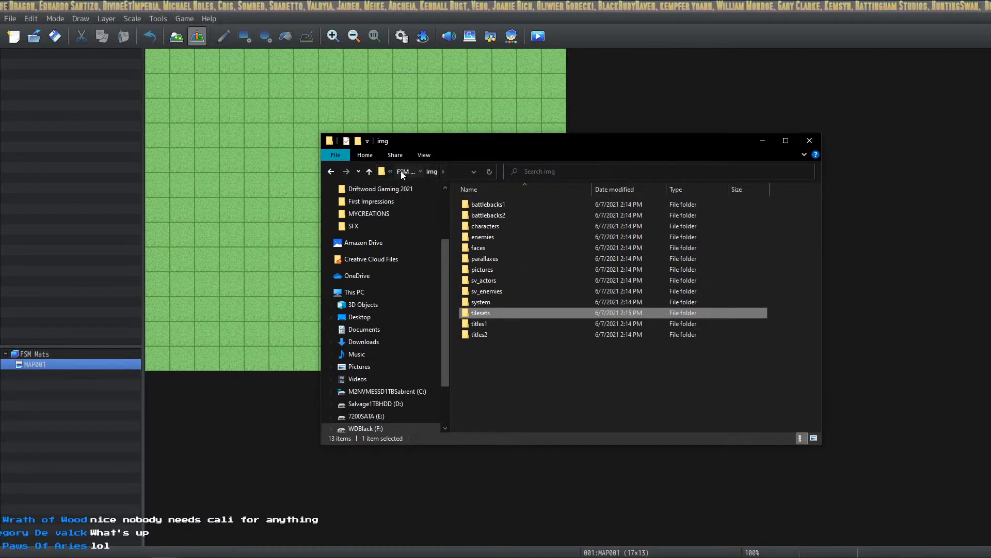
{"action": "left_click", "coordinate": [402, 171]}
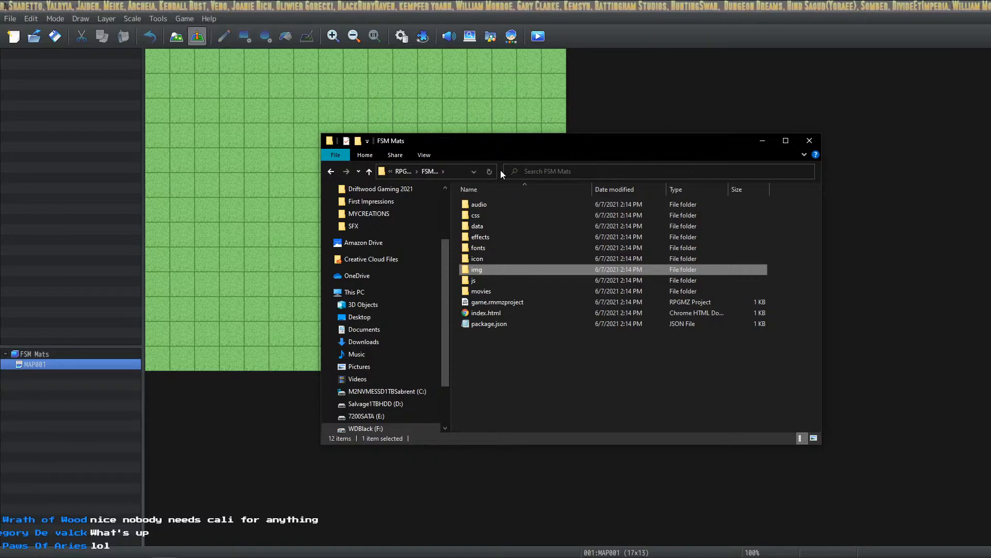
{"action": "left_click_drag", "start_coordinate": [500, 171], "coordinate": [583, 174]}
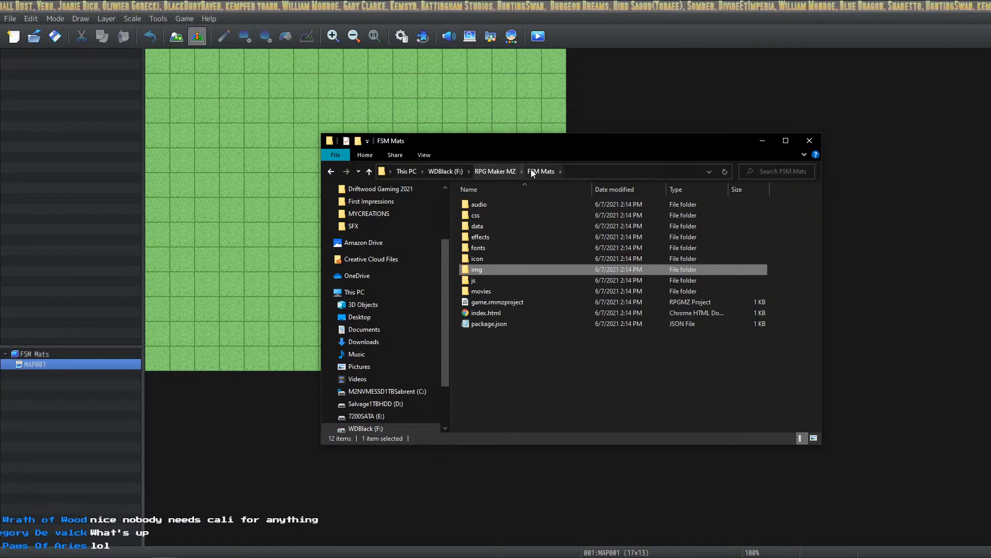
{"action": "left_click_drag", "start_coordinate": [577, 149], "coordinate": [323, 94]}
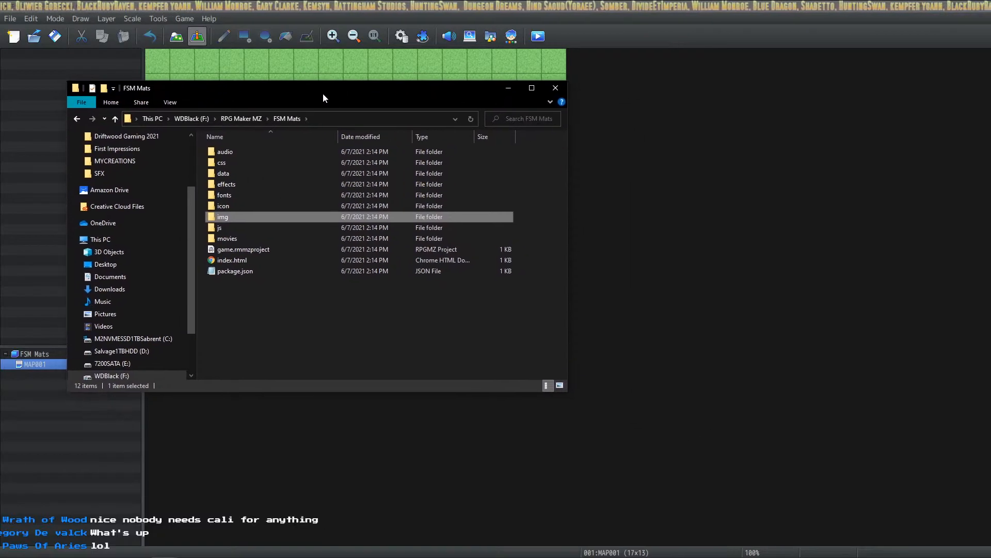
Bring up the sample project's tilesets folder window, go up to FSM_sample02_EN and open its data folder.
{"action": "left_click", "coordinate": [259, 475]}
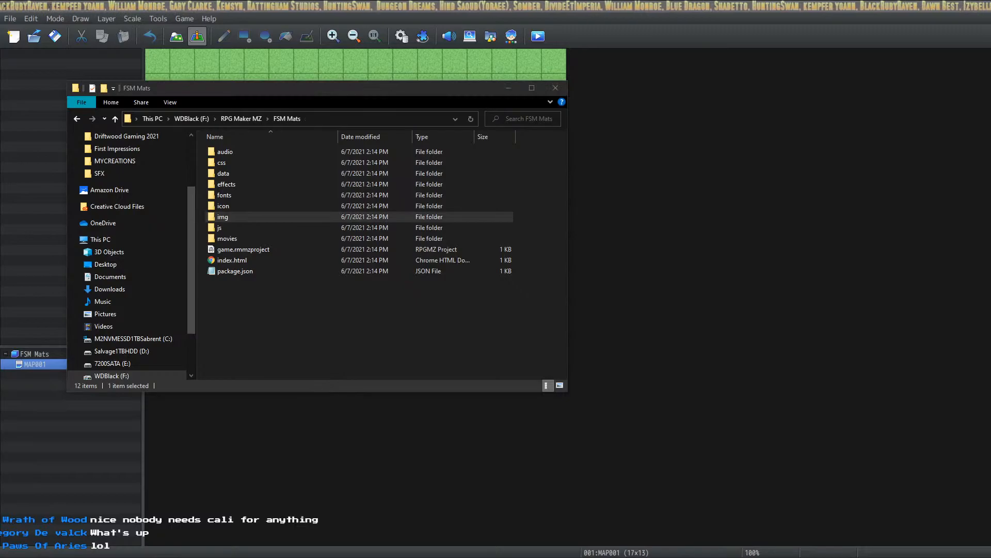
{"action": "left_click", "coordinate": [382, 557]}
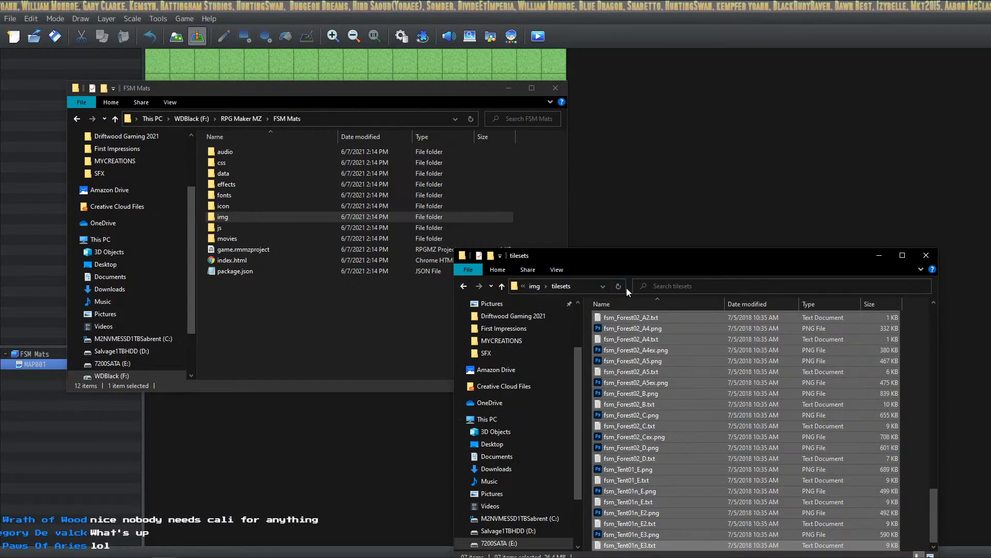
{"action": "left_click_drag", "start_coordinate": [628, 287], "coordinate": [855, 287]}
{"action": "left_click", "coordinate": [757, 286]}
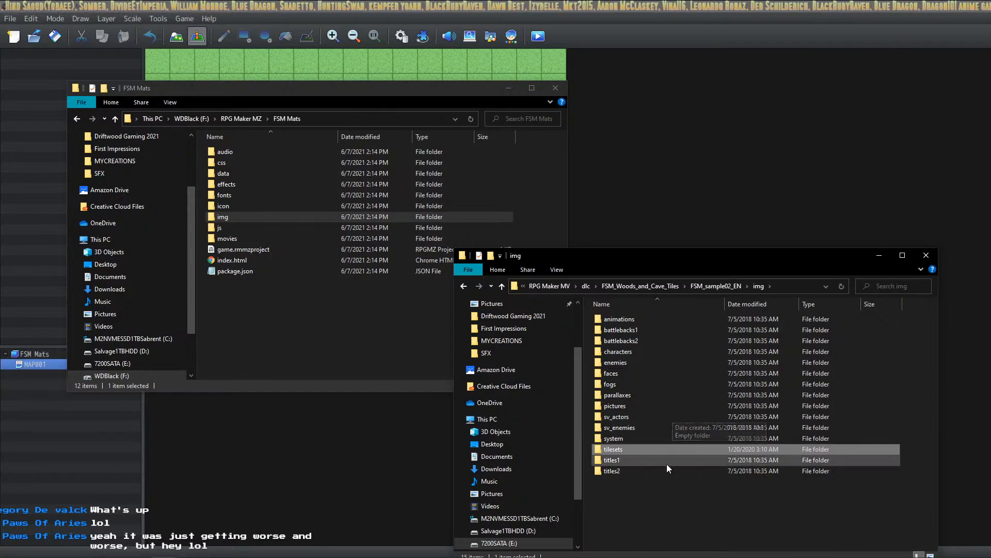
{"action": "left_click", "coordinate": [725, 286]}
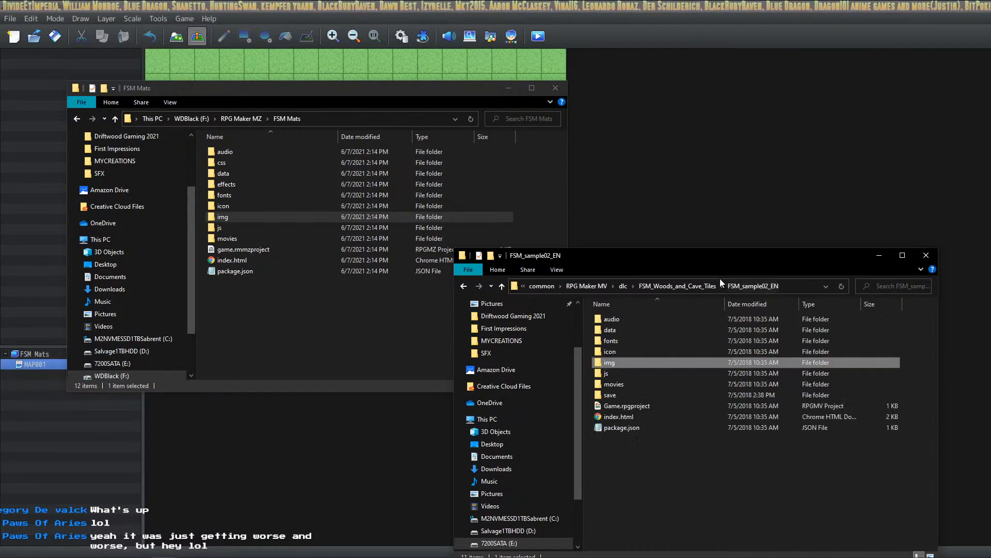
{"action": "double_click", "coordinate": [625, 333]}
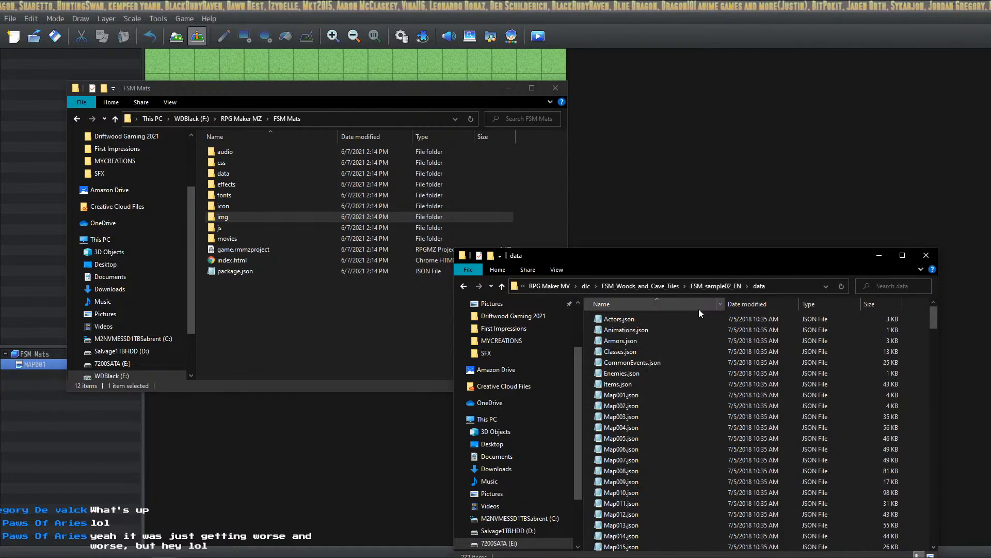
Select and copy MapInfos.json, System.json and Tilesets.json in the sample project's data folder.
{"action": "scroll", "coordinate": [668, 378], "scroll_direction": "down", "scroll_amount": 20}
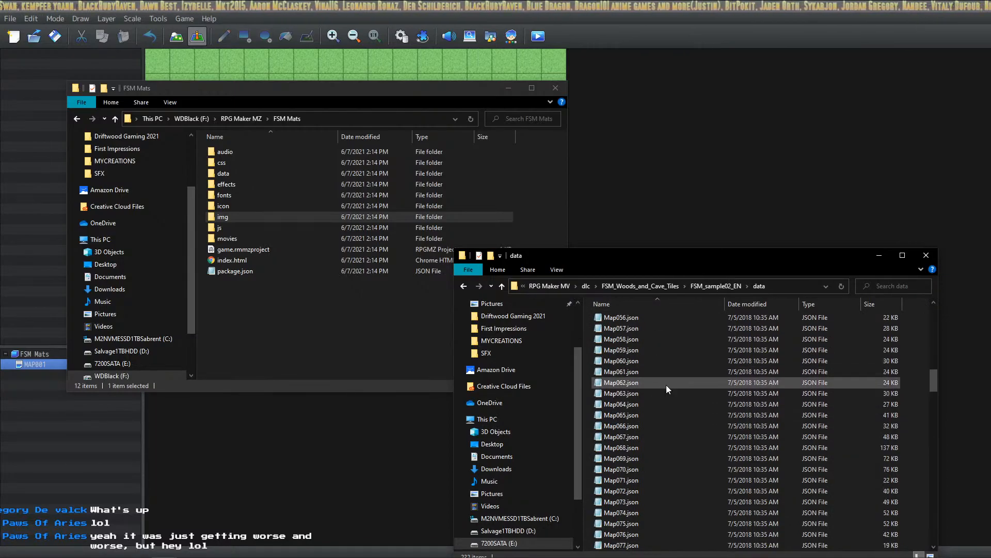
{"action": "left_click_drag", "start_coordinate": [927, 414], "coordinate": [930, 555]}
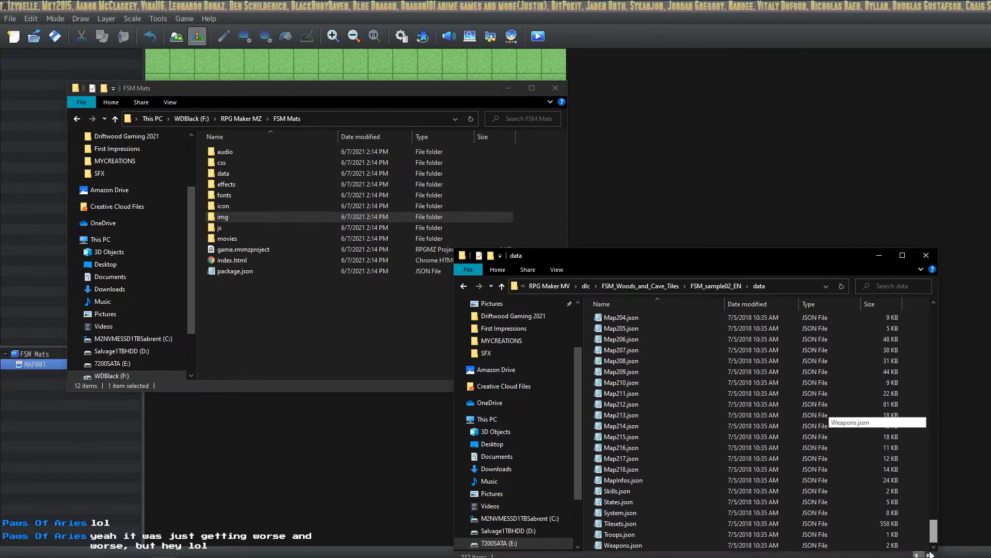
{"action": "left_click_drag", "start_coordinate": [930, 554], "coordinate": [934, 287]}
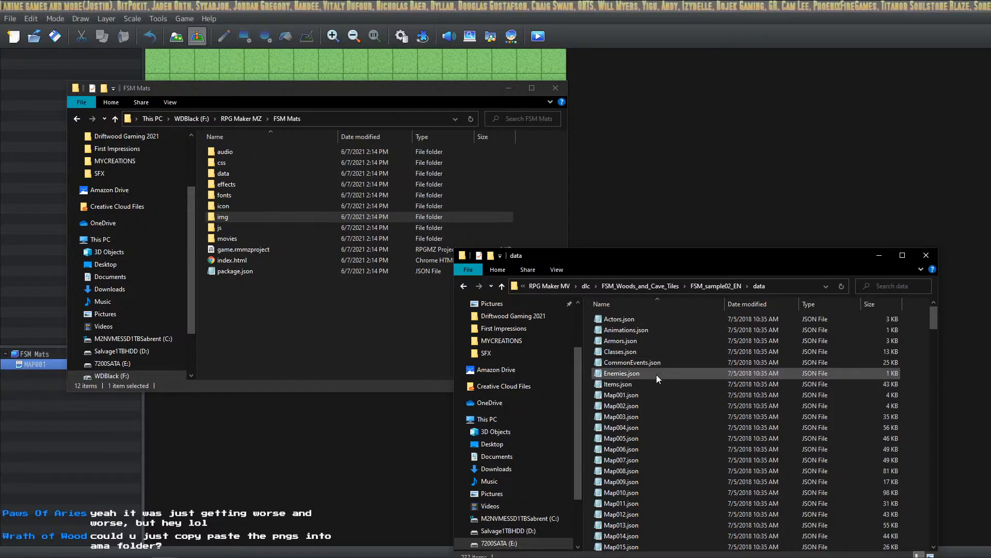
{"action": "left_click_drag", "start_coordinate": [935, 317], "coordinate": [943, 544]}
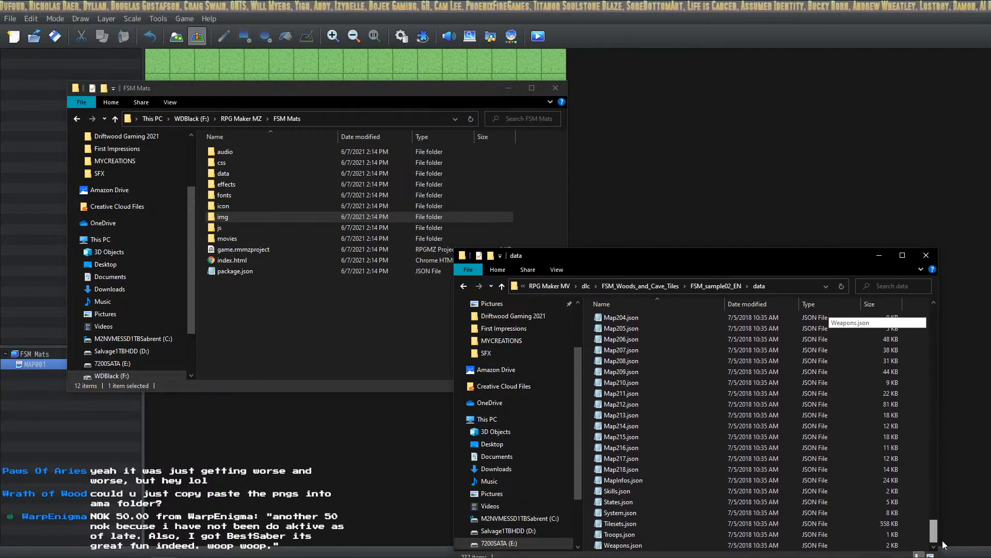
{"action": "left_click", "coordinate": [659, 482]}
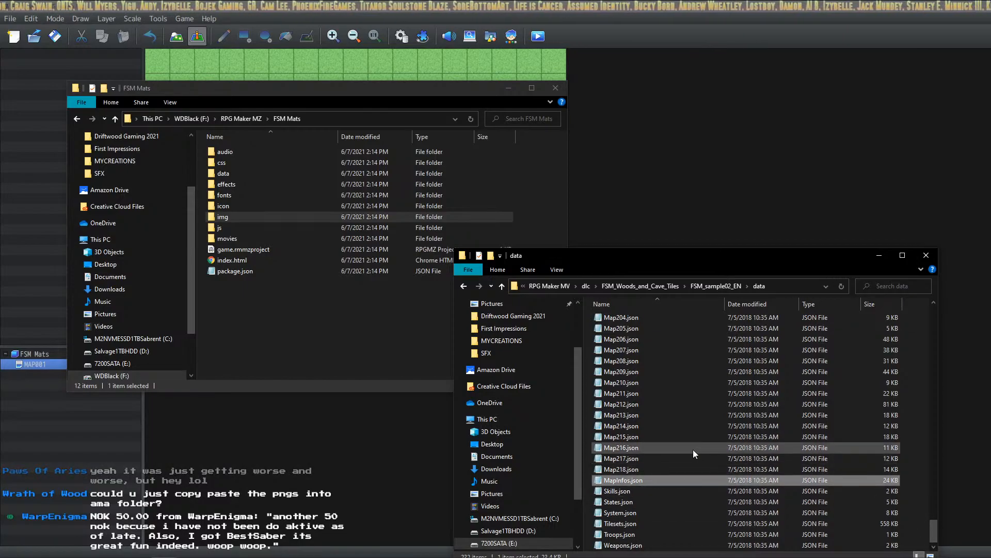
{"action": "left_click", "coordinate": [658, 513], "text": "ctrl"}
{"action": "left_click", "coordinate": [650, 523], "text": "ctrl"}
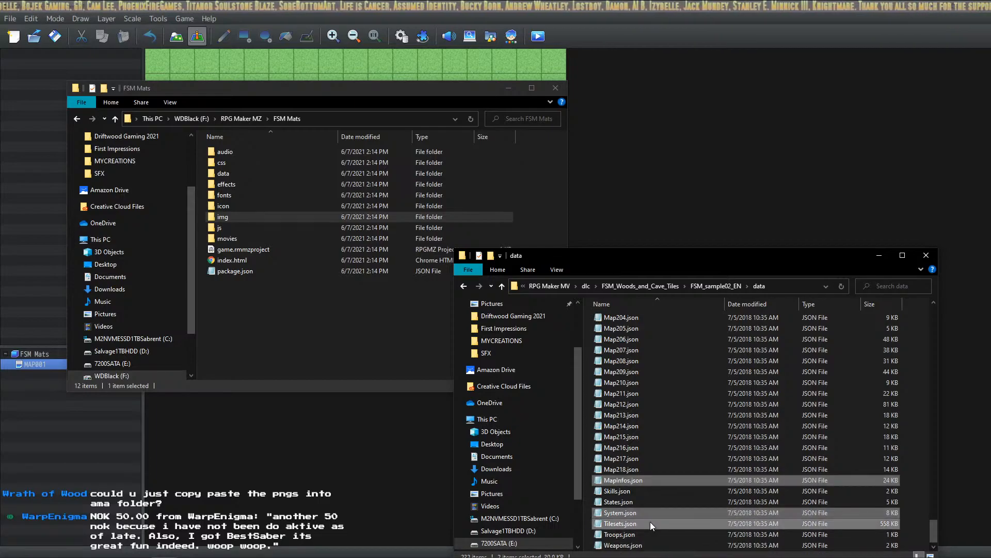
{"action": "left_click", "coordinate": [641, 480], "text": "ctrl"}
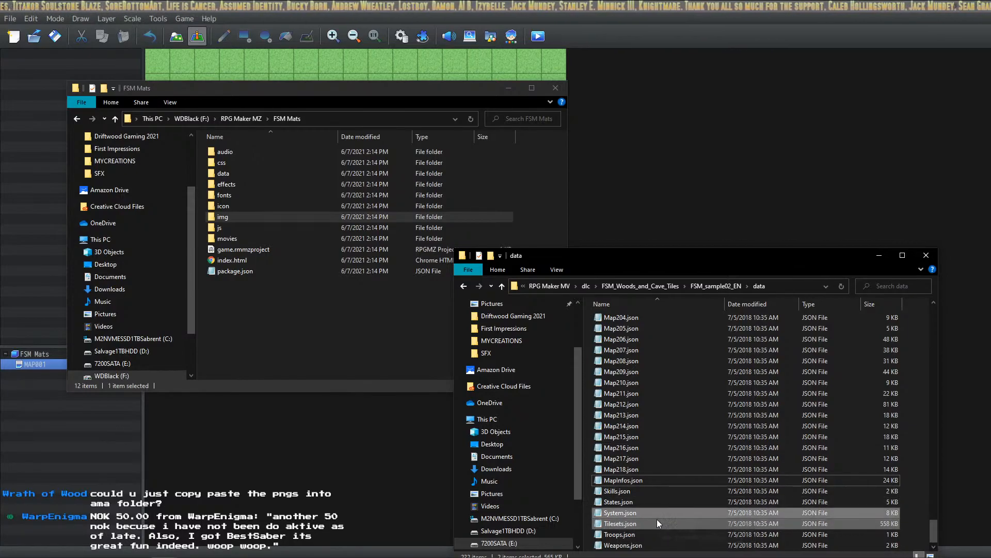
{"action": "left_click", "coordinate": [646, 476], "text": "ctrl"}
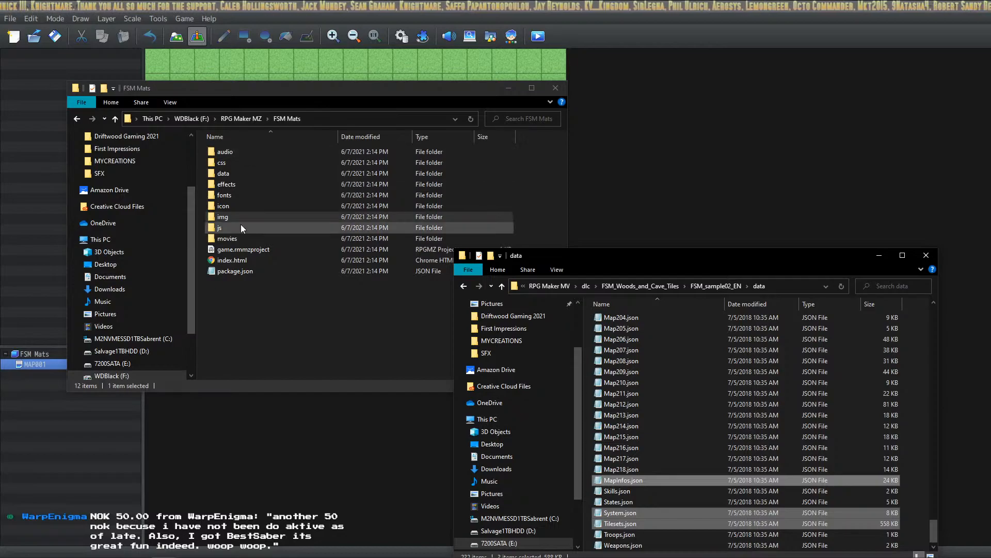
Paste the copied JSON files into the FSM Mats data folder, replacing the existing files.
{"action": "double_click", "coordinate": [238, 175]}
{"action": "key", "text": "ctrl+v"}
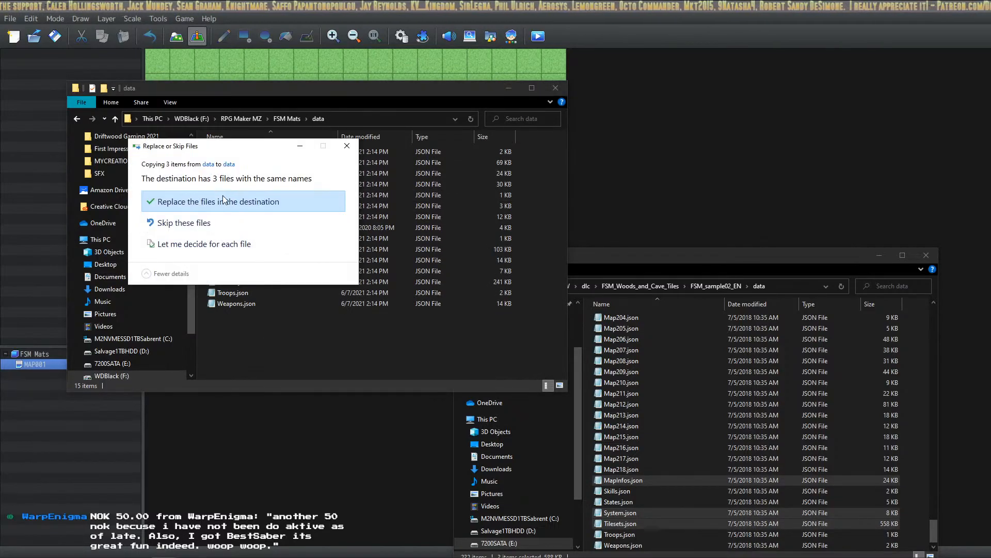
{"action": "left_click", "coordinate": [224, 201]}
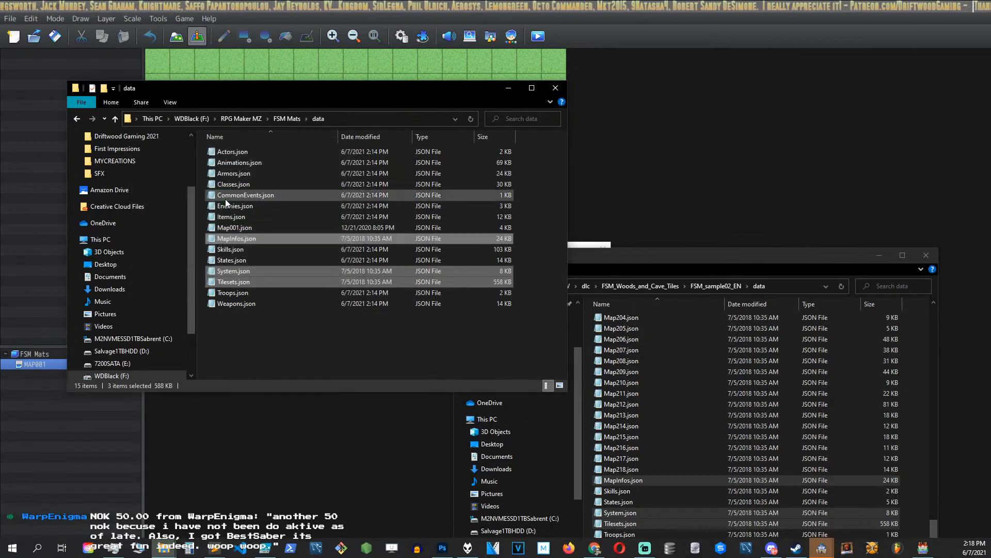
{"action": "left_click", "coordinate": [284, 331]}
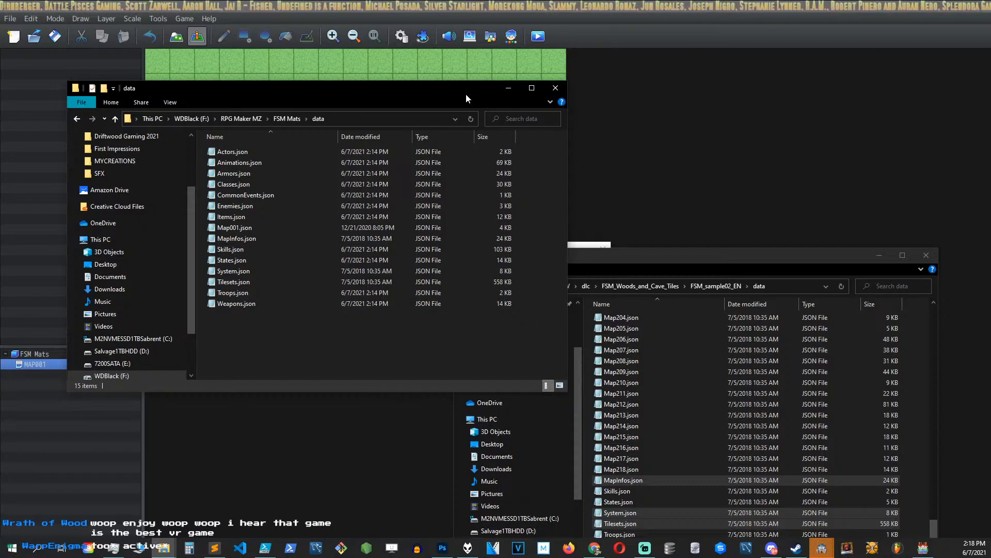
Return to the FSM Mats project in RPG Maker MZ and reload the externally modified project data.
{"action": "left_click_drag", "start_coordinate": [450, 85], "coordinate": [421, 82]}
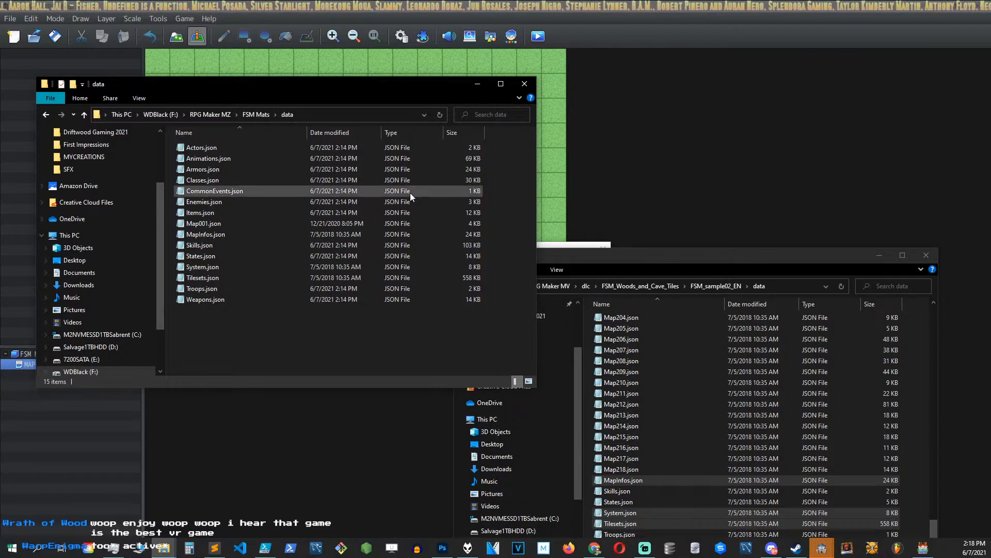
{"action": "left_click", "coordinate": [14, 17]}
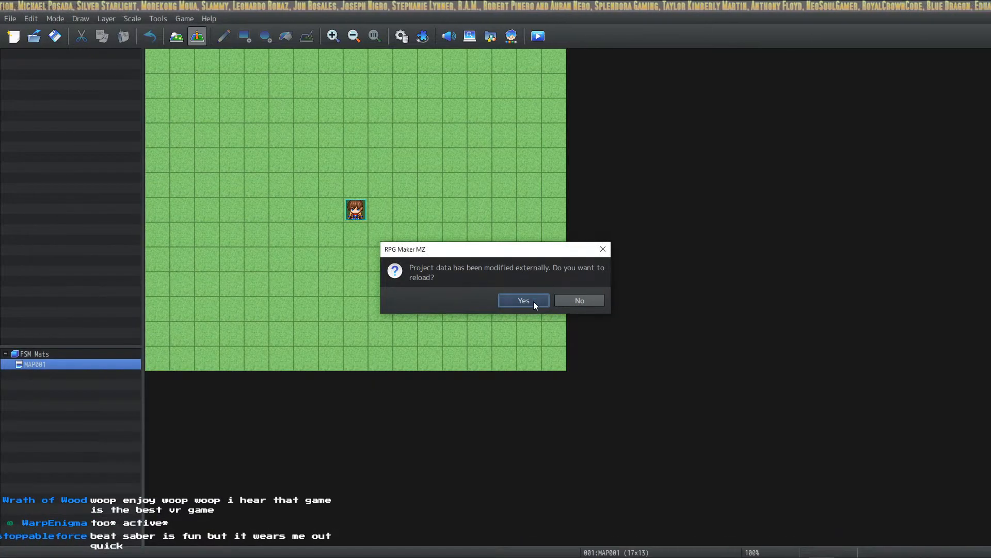
{"action": "left_click", "coordinate": [534, 302]}
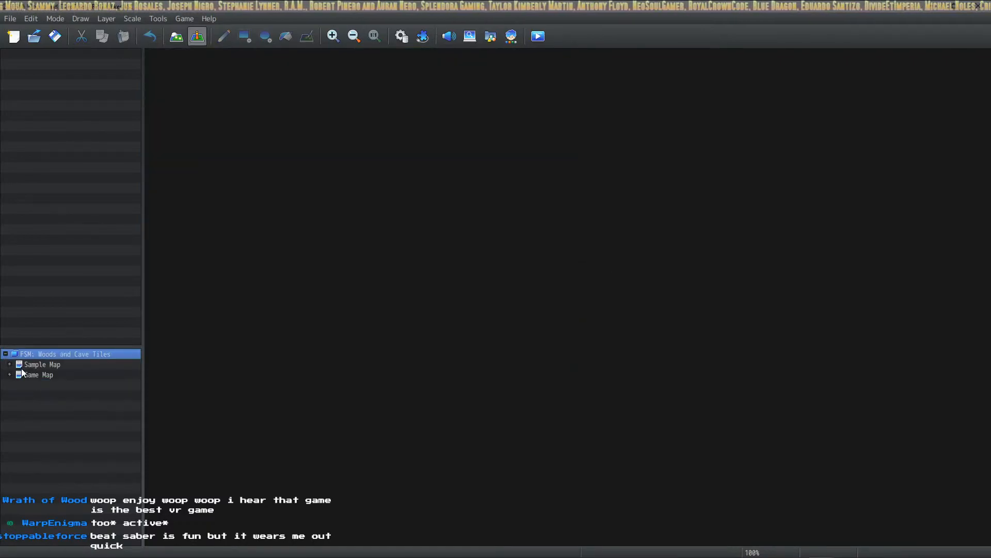
Look through the maps nested under Sample Map and collapse the list again.
{"action": "left_click", "coordinate": [13, 365]}
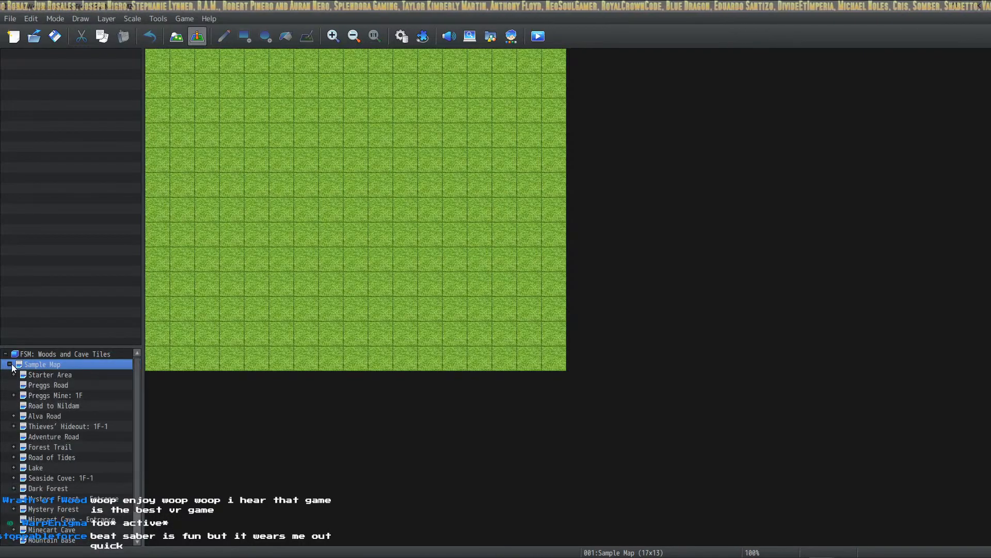
{"action": "left_click", "coordinate": [10, 364]}
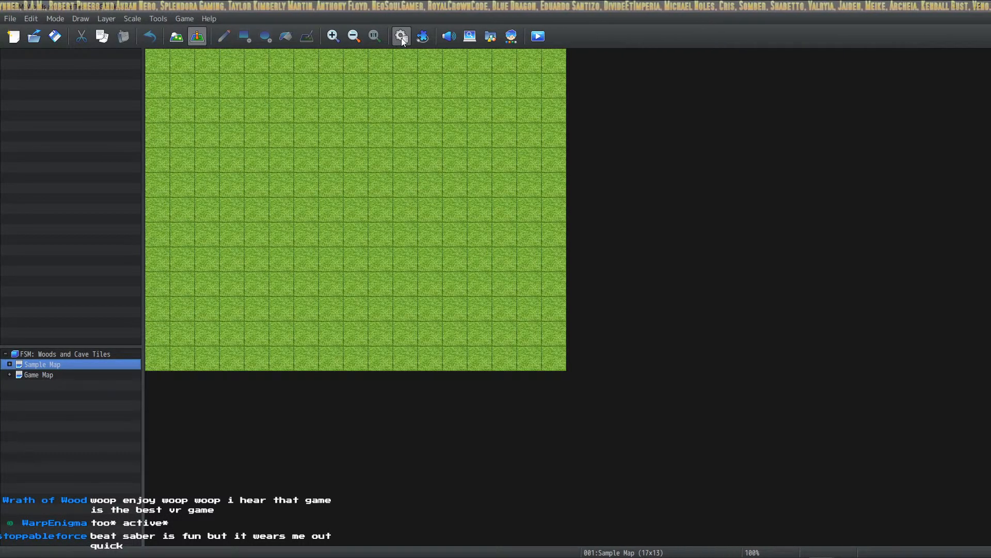
{"action": "left_click", "coordinate": [9, 365]}
{"action": "left_click", "coordinate": [36, 375]}
{"action": "left_click", "coordinate": [41, 384]}
{"action": "left_click", "coordinate": [42, 393]}
{"action": "left_click", "coordinate": [10, 365]}
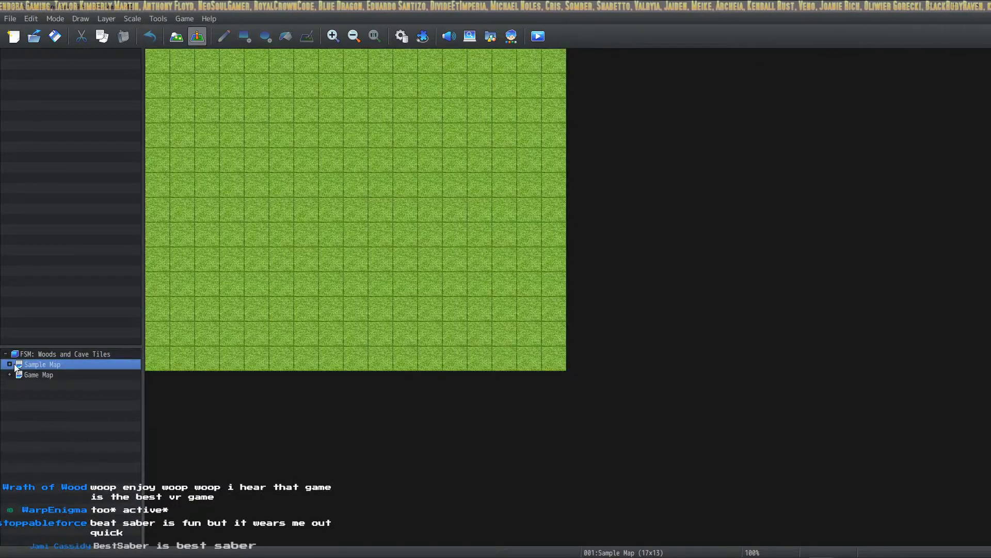
Examine the woods and cave tilesets in the database, including WaC: Bright Woods, Dark Woods, Soil-ridden Cave and Rocky Cavern.
{"action": "left_click", "coordinate": [401, 37]}
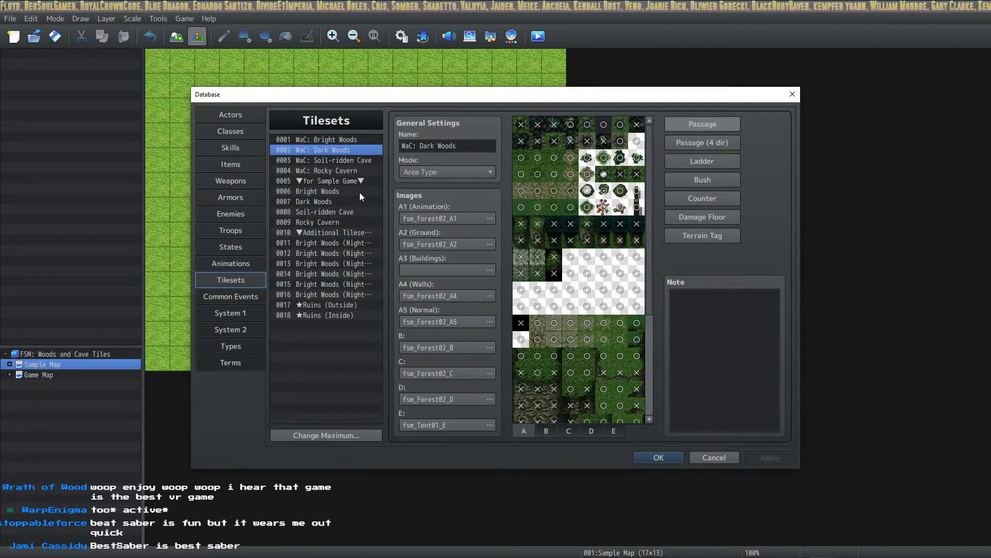
{"action": "left_click", "coordinate": [330, 223]}
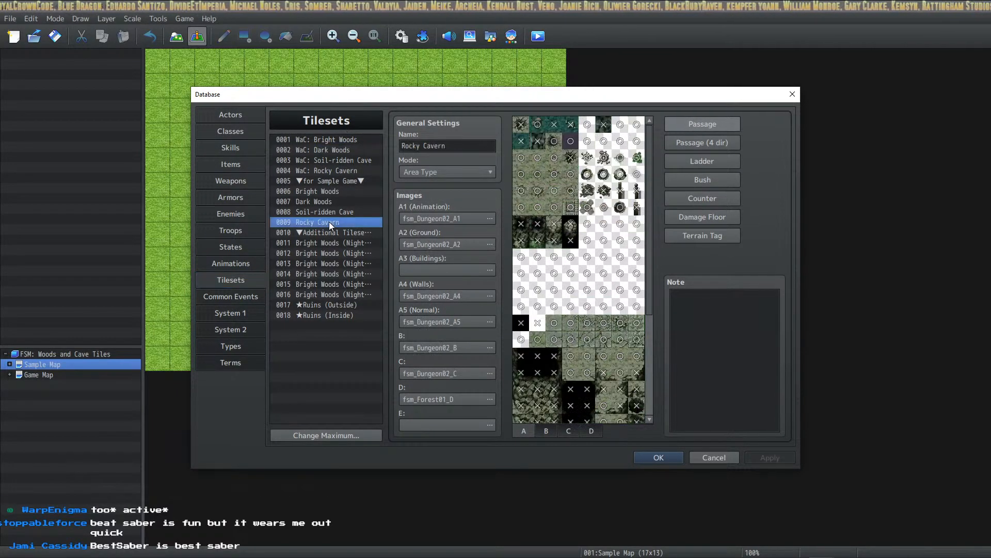
{"action": "left_click", "coordinate": [347, 281]}
{"action": "left_click", "coordinate": [350, 222]}
{"action": "left_click", "coordinate": [349, 170]}
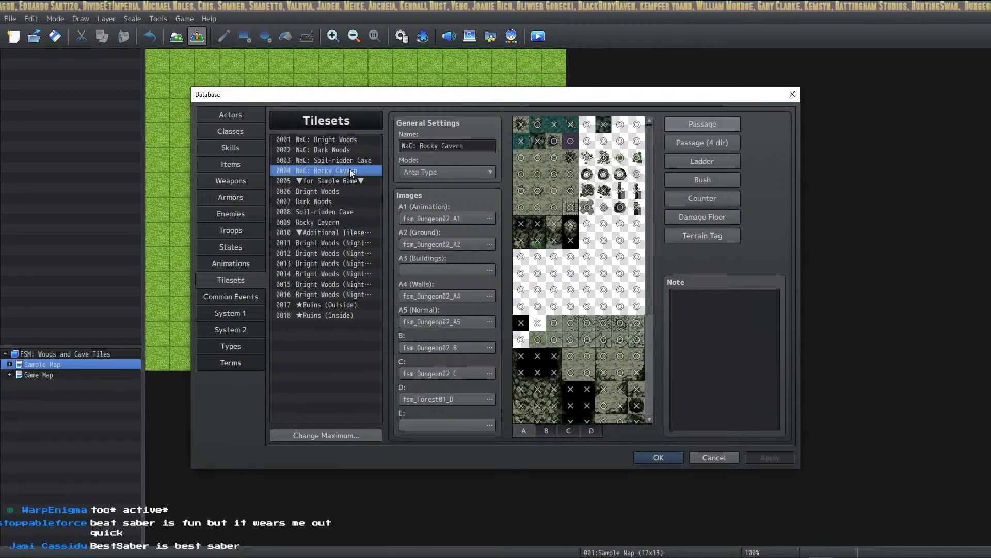
{"action": "left_click", "coordinate": [351, 138]}
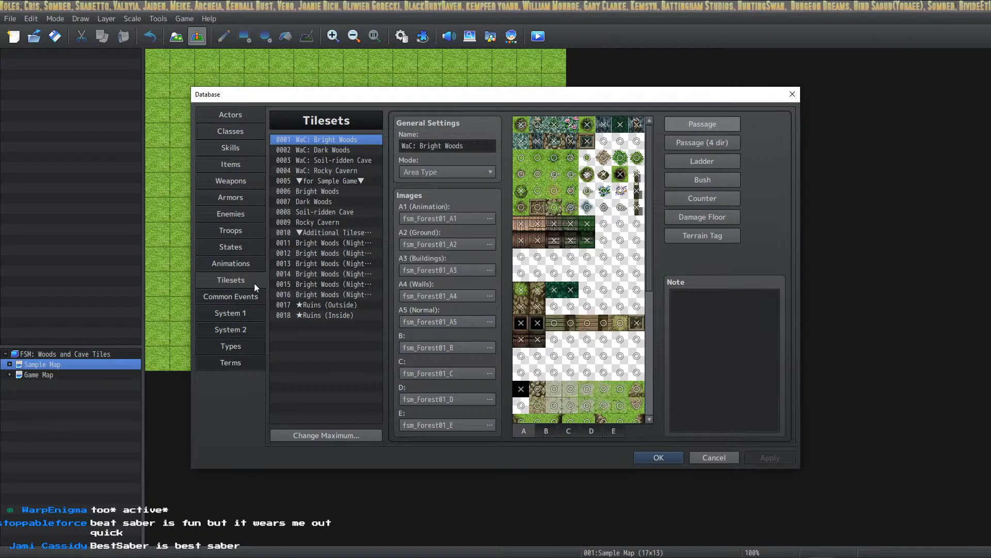
{"action": "left_click", "coordinate": [348, 149]}
{"action": "left_click", "coordinate": [347, 161]}
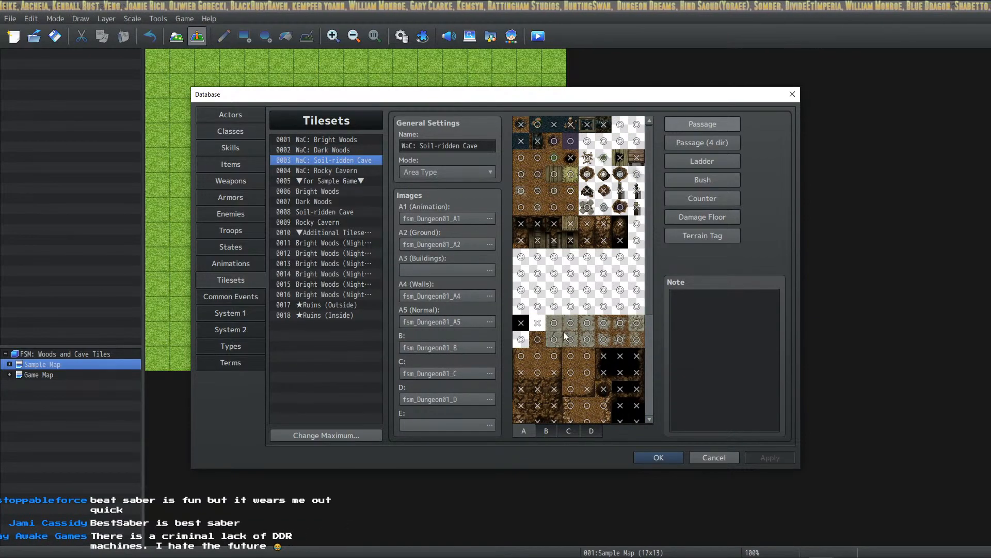
{"action": "left_click", "coordinate": [330, 172]}
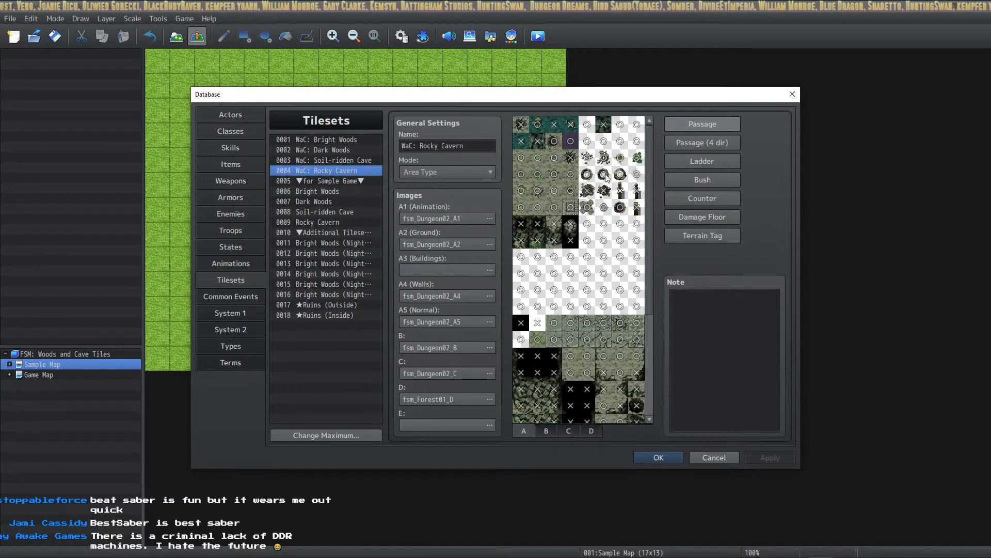
Examine the sample-game tilesets through Rocky Cavern and select every entry from WaC: Bright Woods to ★Ruins (Inside).
{"action": "left_click", "coordinate": [324, 180]}
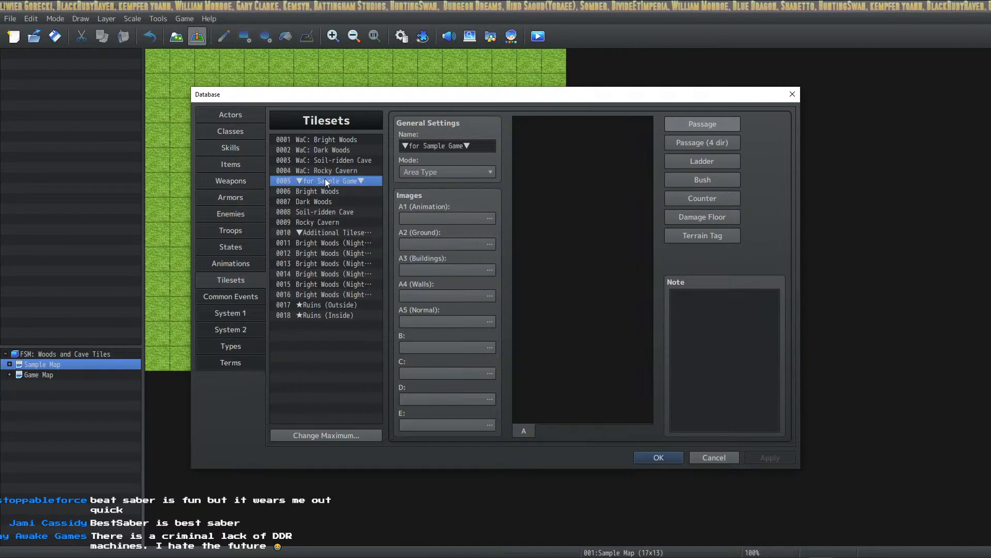
{"action": "left_click", "coordinate": [334, 191]}
{"action": "left_click", "coordinate": [336, 202]}
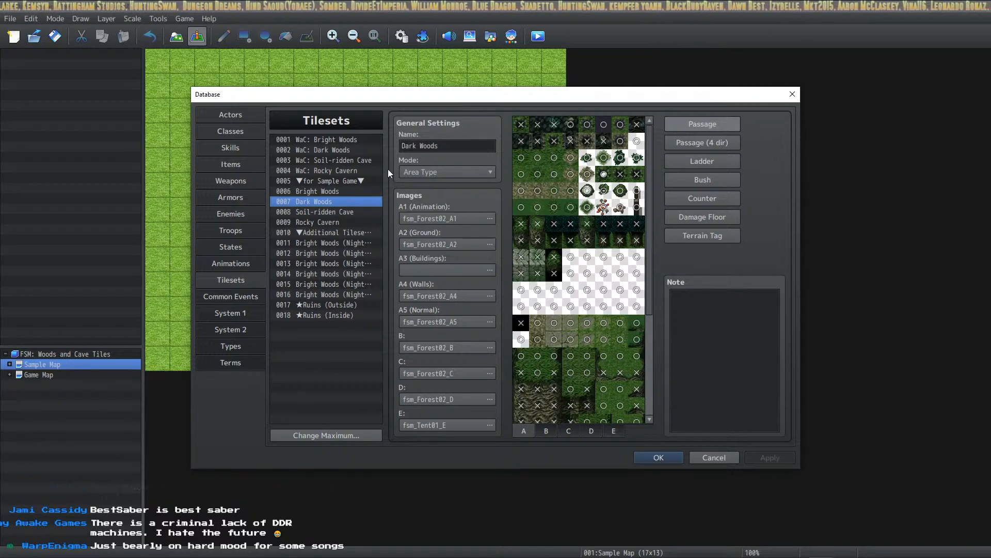
{"action": "left_click", "coordinate": [313, 212]}
{"action": "left_click", "coordinate": [318, 222]}
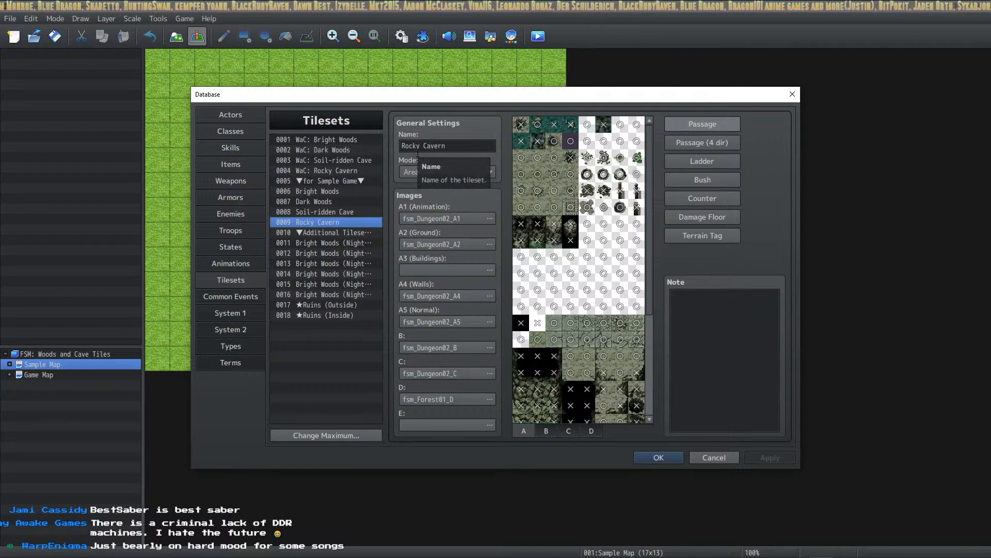
{"action": "left_click", "coordinate": [354, 139]}
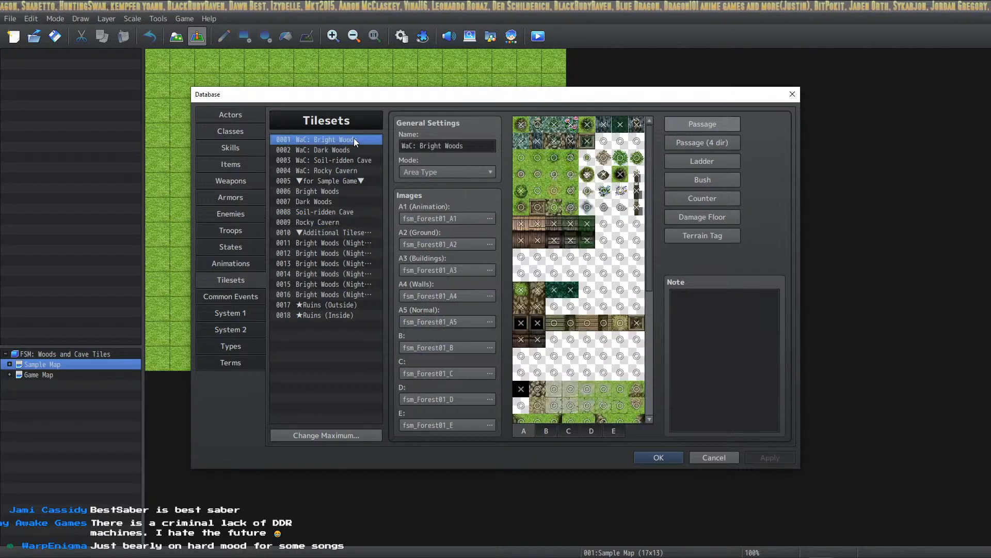
{"action": "left_click", "coordinate": [344, 316], "text": "shift"}
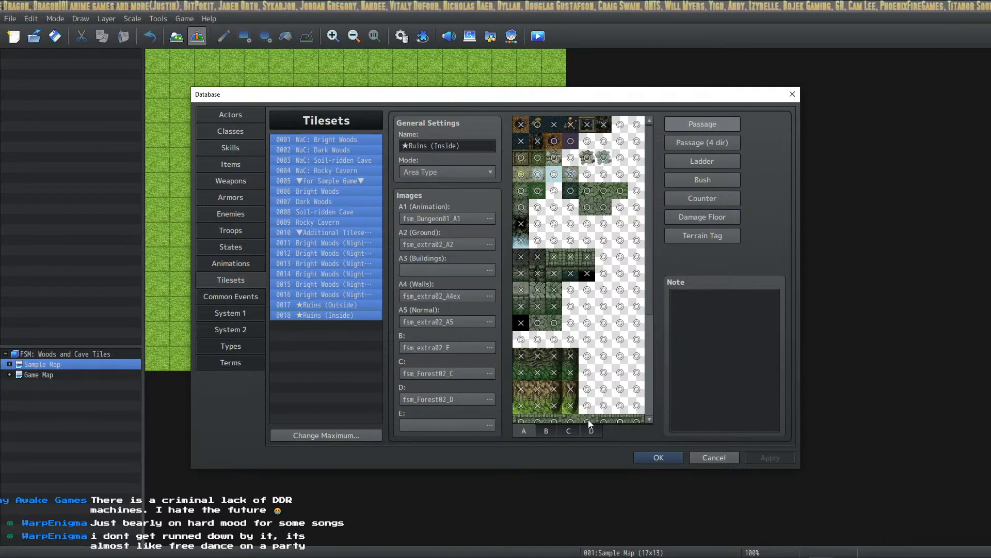
Switch to The Amalgamation project, look at its tileset database and close the database again.
{"action": "key", "text": "alt+Tab"}
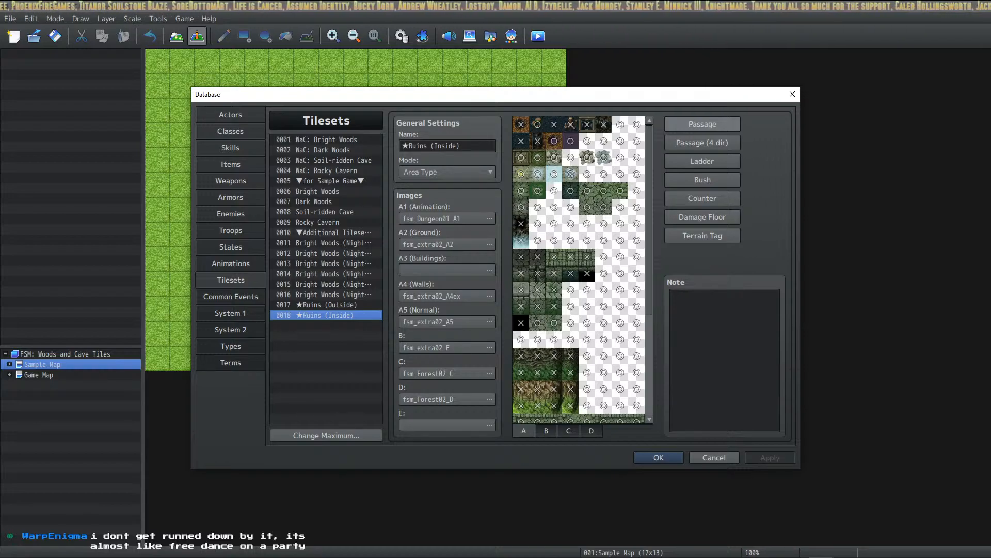
{"action": "key", "text": "alt+Tab"}
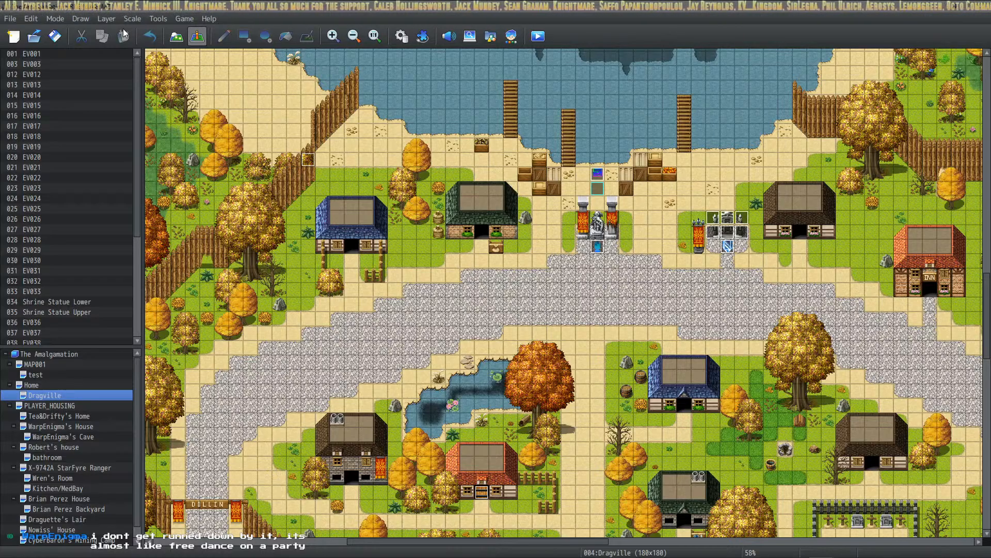
{"action": "left_click", "coordinate": [401, 36]}
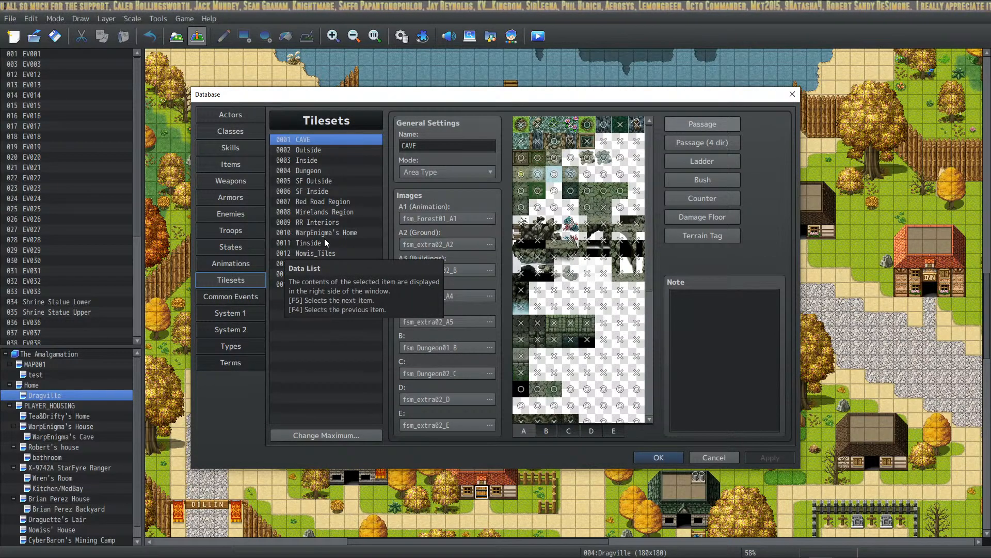
{"action": "left_click", "coordinate": [664, 457]}
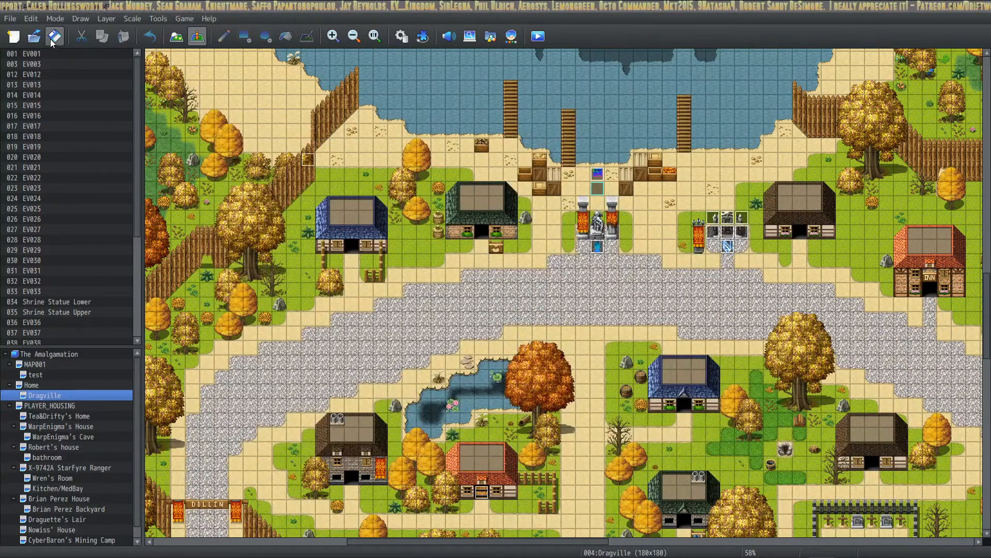
Close The Amalgamation project.
{"action": "left_click", "coordinate": [10, 19]}
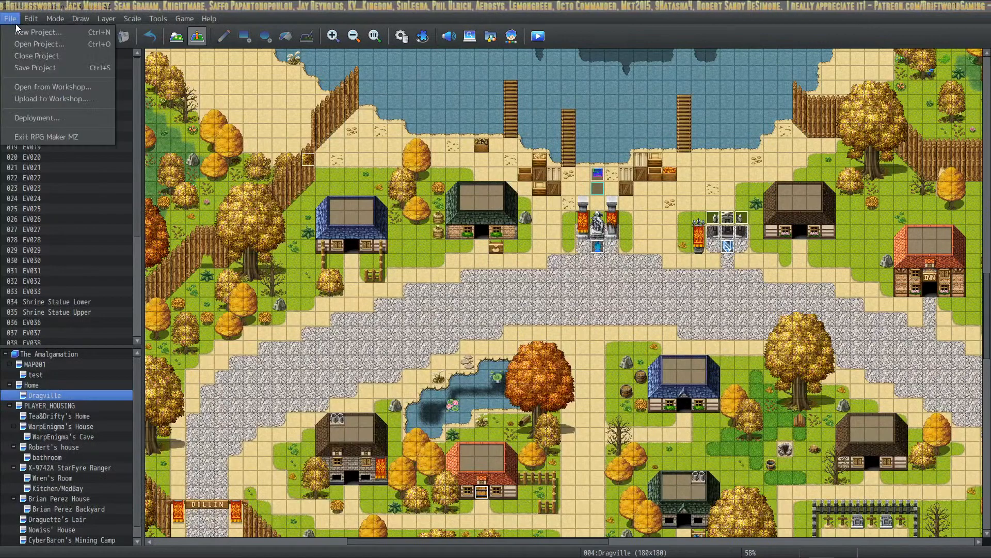
{"action": "left_click", "coordinate": [32, 55]}
{"action": "left_click", "coordinate": [474, 300]}
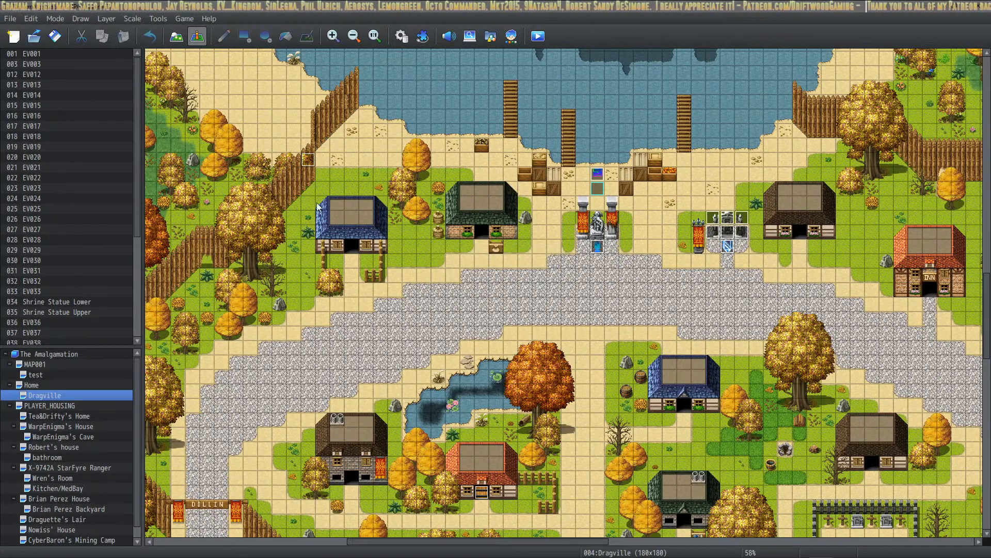
Open game.rmmzproject from the AmalgamationMZ folder inside RPG Maker MZ.
{"action": "left_click", "coordinate": [10, 19]}
{"action": "left_click", "coordinate": [25, 43]}
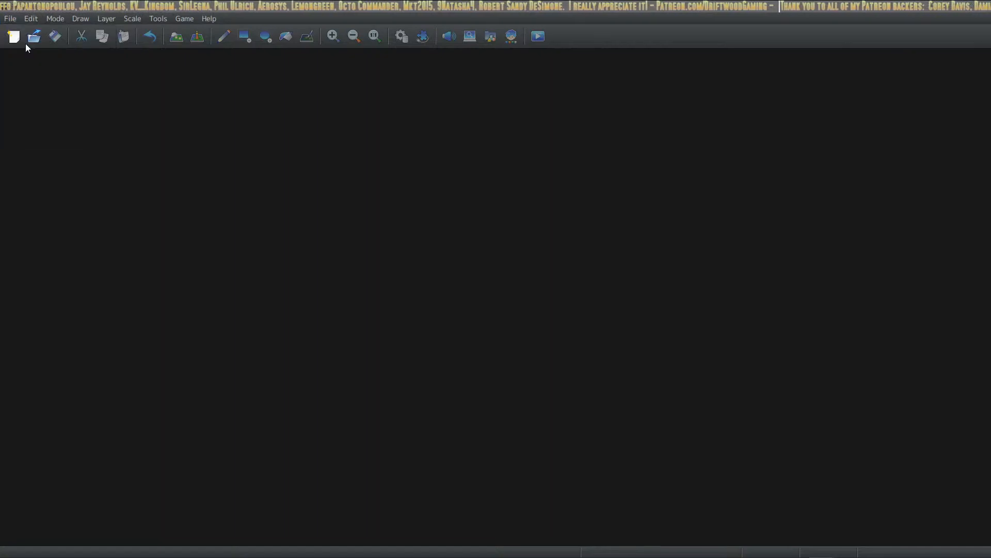
{"action": "left_click", "coordinate": [178, 37]}
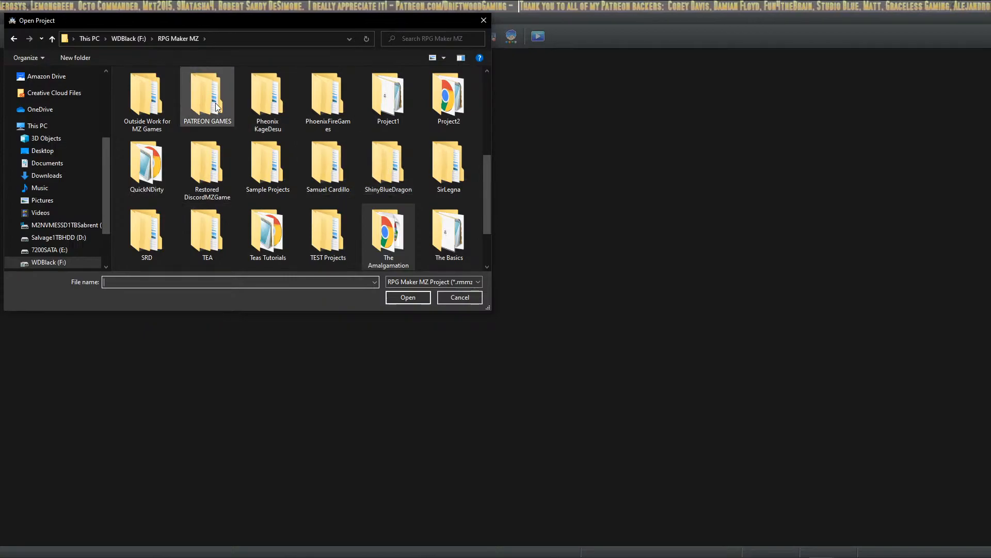
{"action": "scroll", "coordinate": [233, 122], "scroll_direction": "up", "scroll_amount": 10}
{"action": "double_click", "coordinate": [367, 107]}
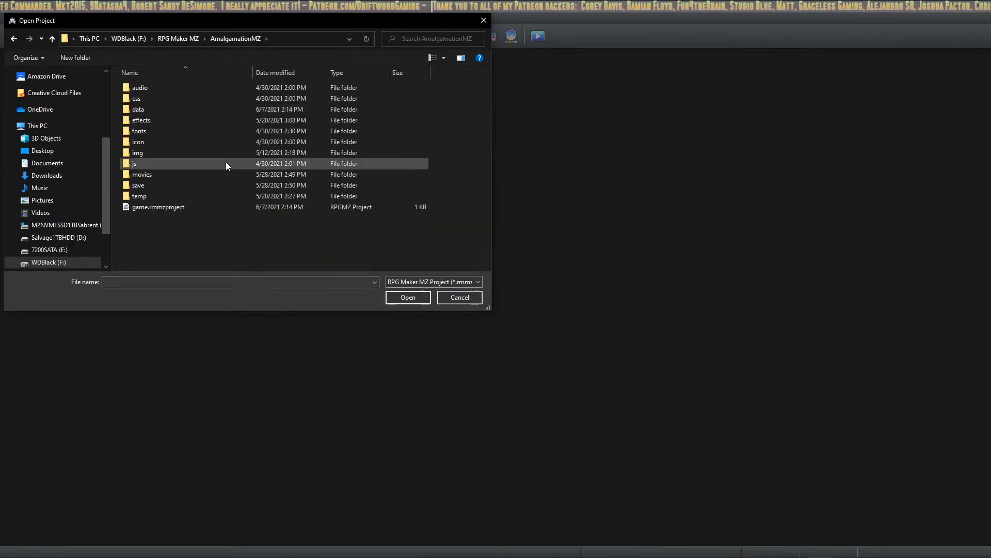
{"action": "left_click", "coordinate": [166, 206]}
{"action": "double_click", "coordinate": [167, 206]}
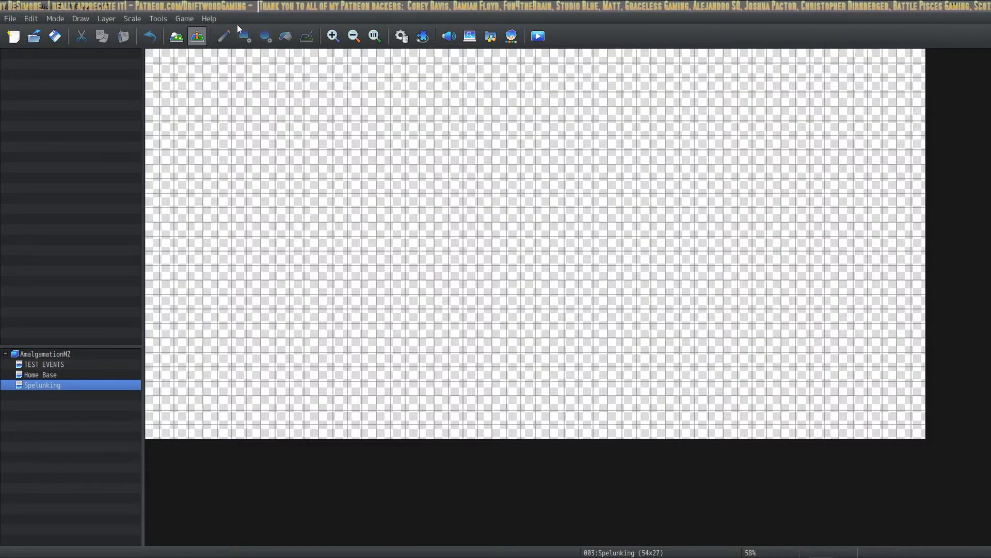
Copy all tilesets from the FSM: Woods and Cave Tiles database and paste them into AmalgamationMZ's tilesets starting at slot 0002.
{"action": "left_click", "coordinate": [401, 36]}
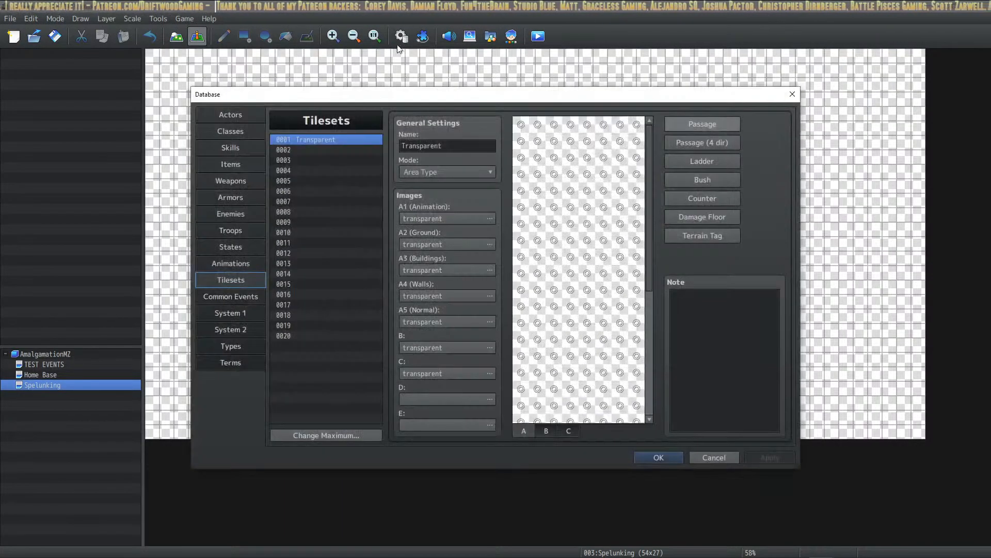
{"action": "left_click", "coordinate": [326, 150]}
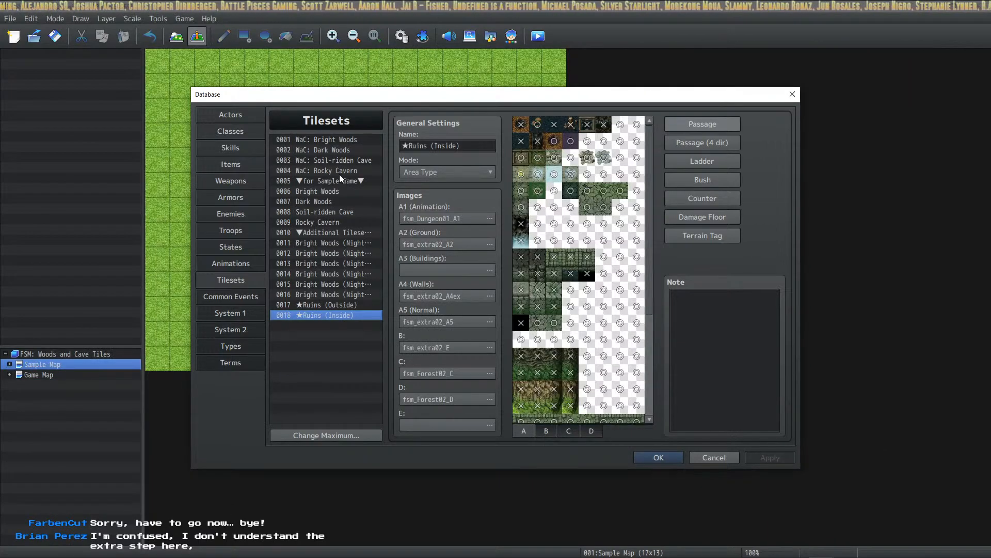
{"action": "left_click", "coordinate": [342, 145], "text": "shift"}
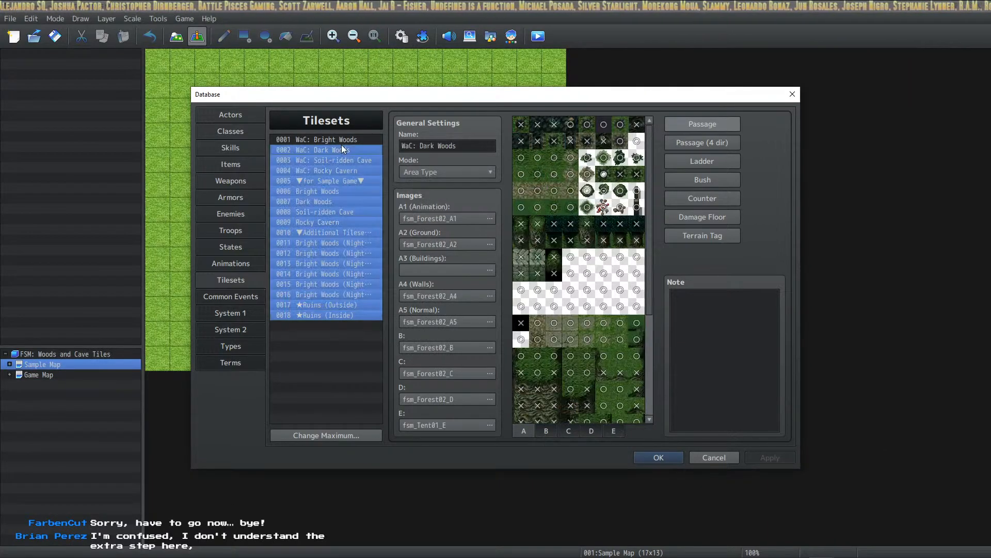
{"action": "left_click", "coordinate": [342, 139], "text": "shift"}
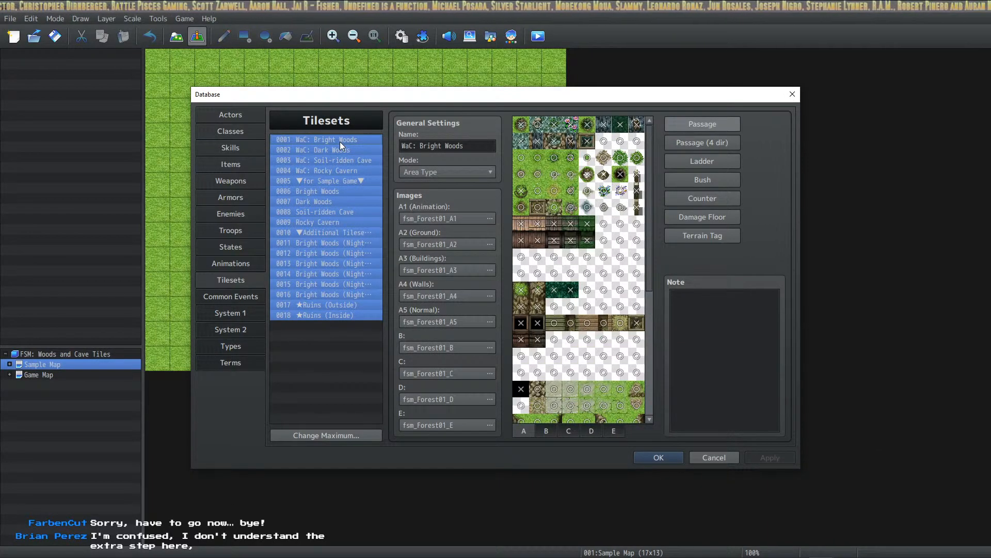
{"action": "right_click", "coordinate": [339, 141]}
{"action": "left_click", "coordinate": [374, 152]}
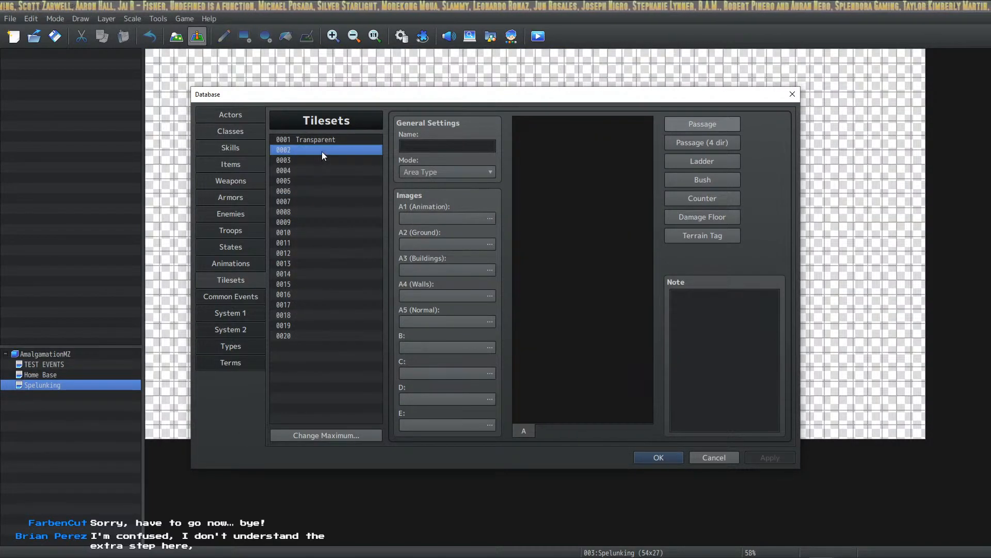
{"action": "key", "text": "ctrl+v"}
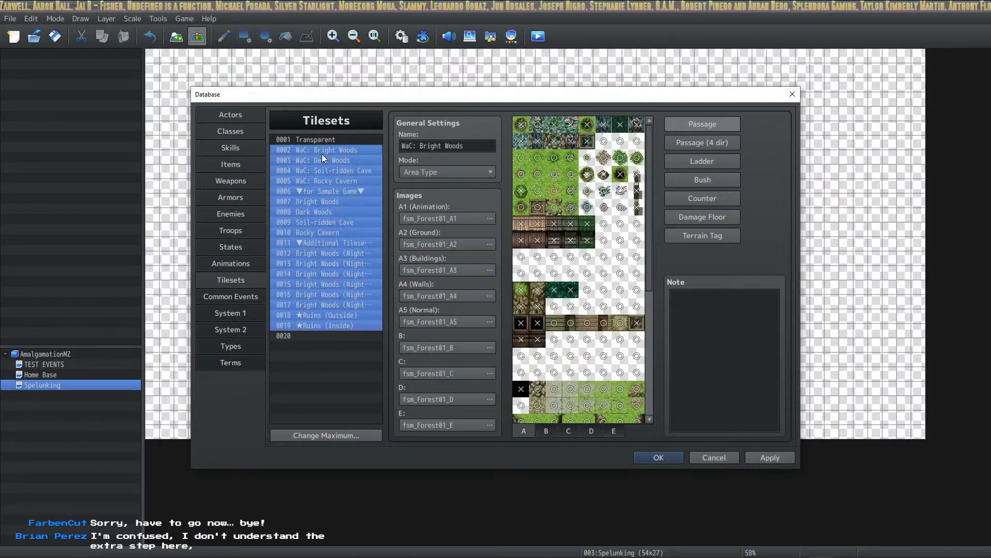
{"action": "left_click", "coordinate": [321, 336]}
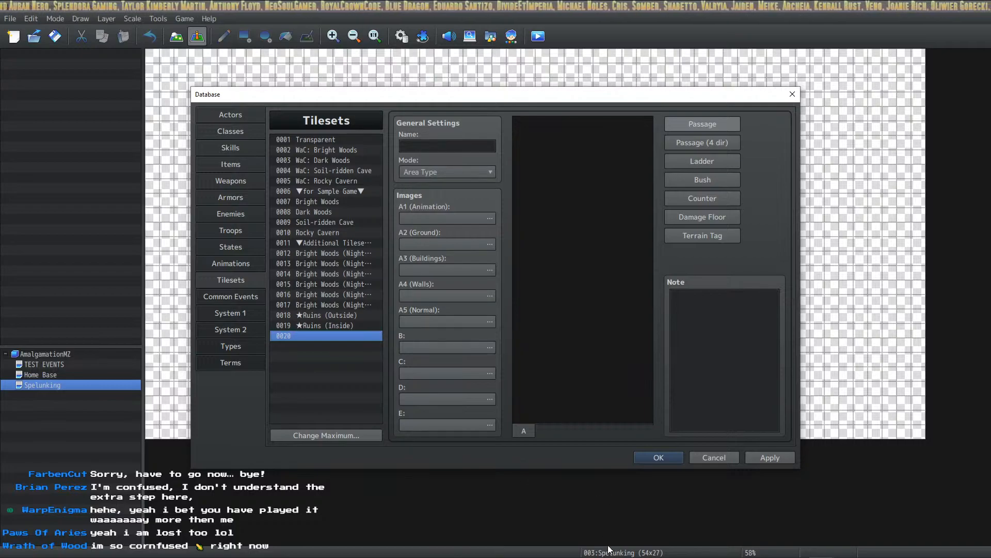
Show the FSM_sample02_EN data folder with its selected JSON files, then return to the AmalgamationMZ database.
{"action": "mouse_move", "coordinate": [596, 549]}
{"action": "key", "text": "alt+Tab"}
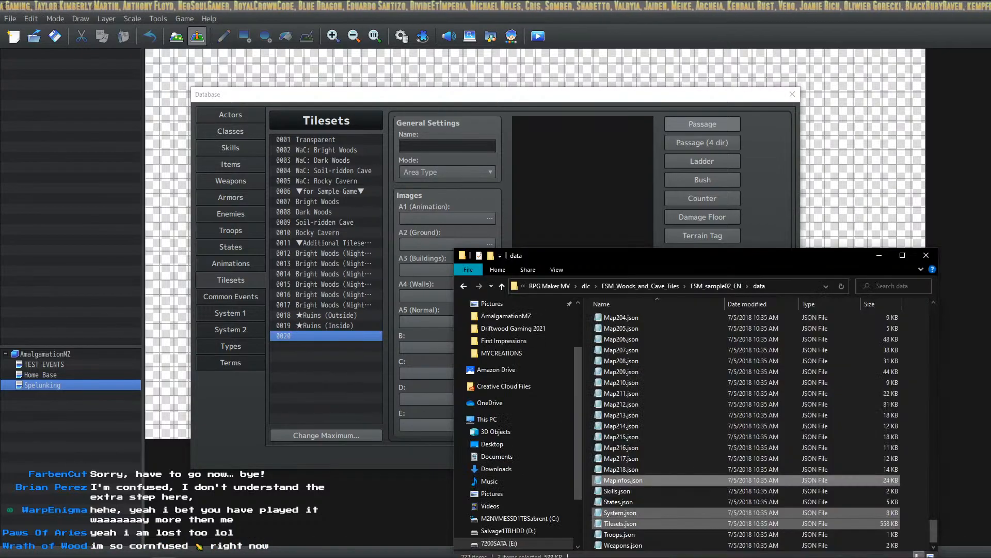
{"action": "left_click_drag", "start_coordinate": [602, 256], "coordinate": [641, 234]}
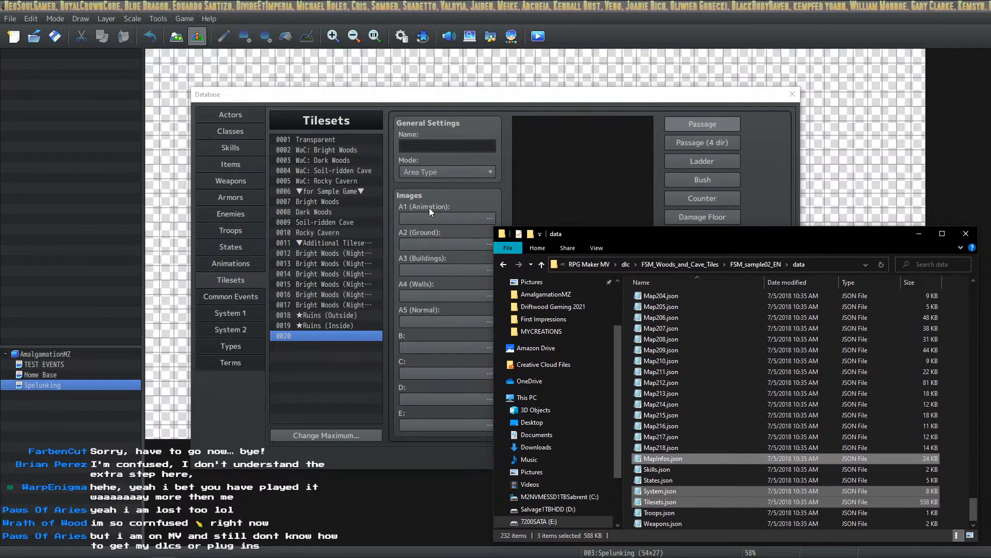
{"action": "left_click", "coordinate": [380, 94]}
Check the pasted WaC: Soil-ridden Cave tileset, apply the database changes and save the AmalgamationMZ project.
{"action": "left_click", "coordinate": [340, 150]}
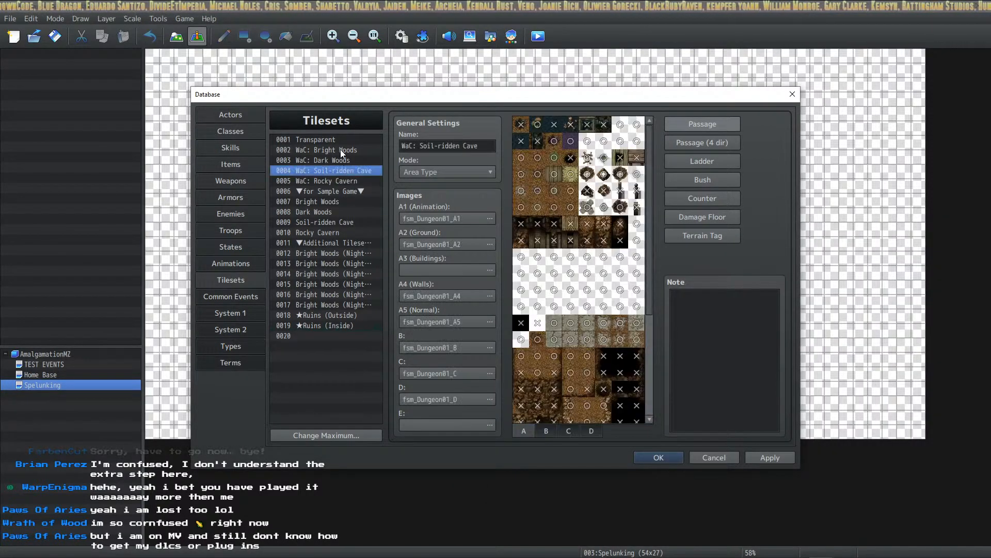
{"action": "left_click", "coordinate": [345, 169]}
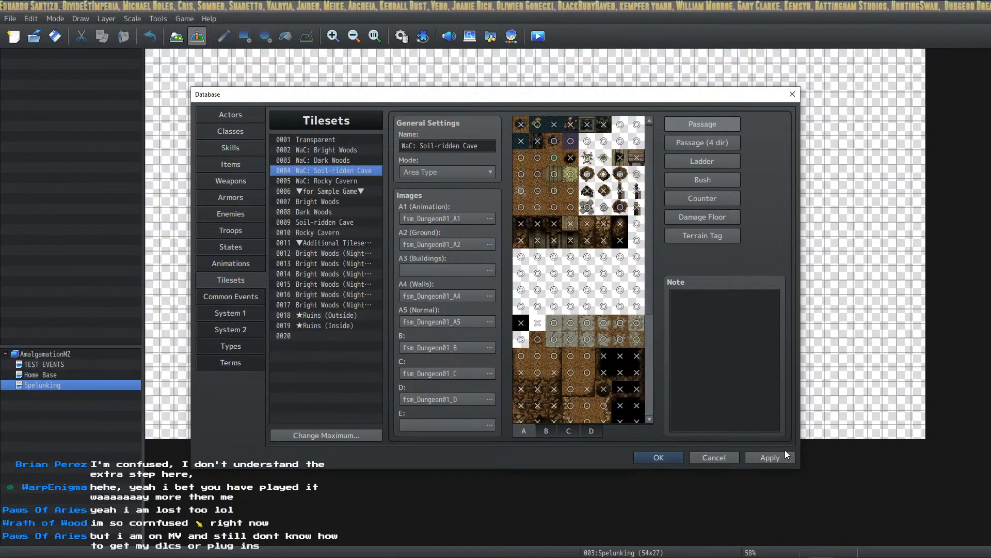
{"action": "left_click", "coordinate": [770, 458]}
{"action": "left_click", "coordinate": [658, 458]}
{"action": "left_click", "coordinate": [55, 36]}
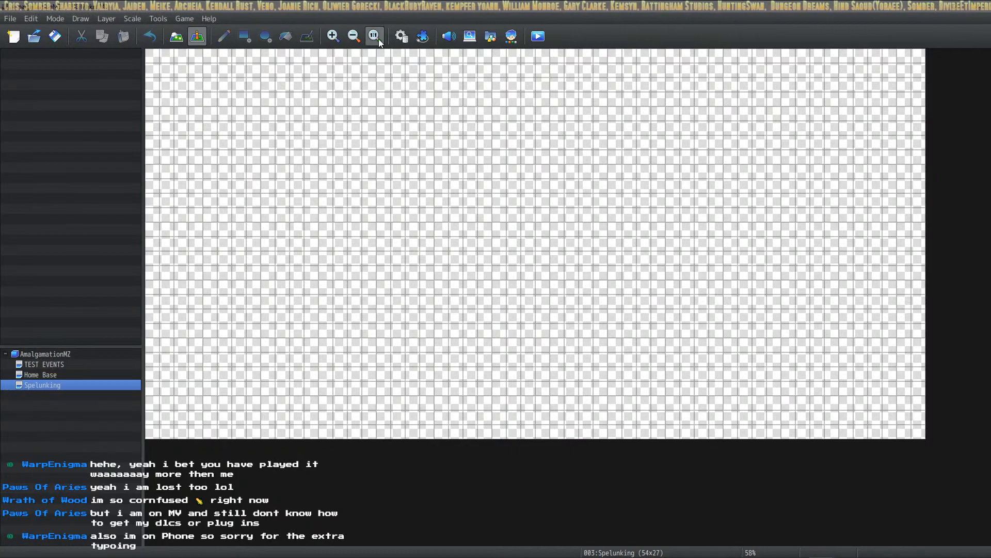
Reopen the database and examine the pasted WaC tilesets from Bright Woods to Rocky Cavern.
{"action": "left_click", "coordinate": [401, 35]}
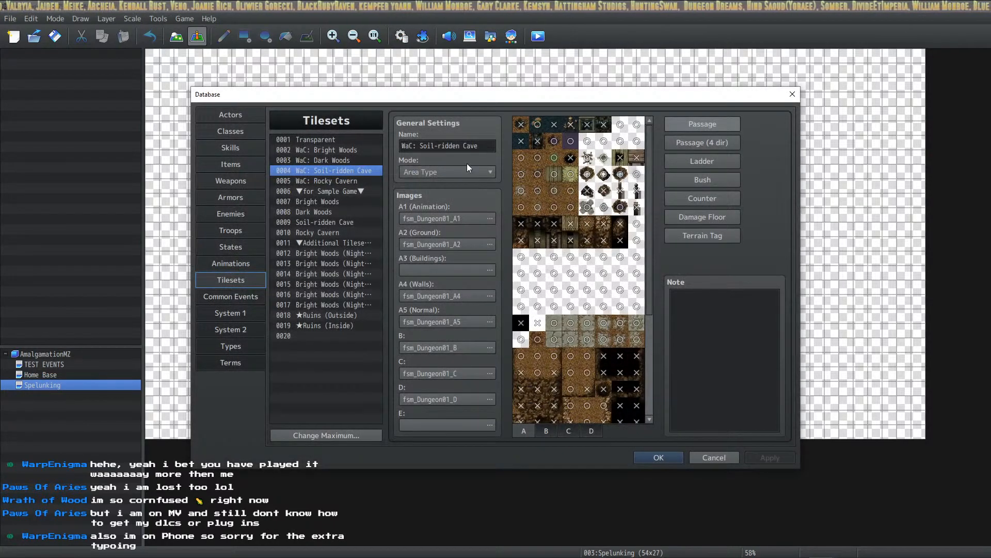
{"action": "left_click", "coordinate": [343, 149]}
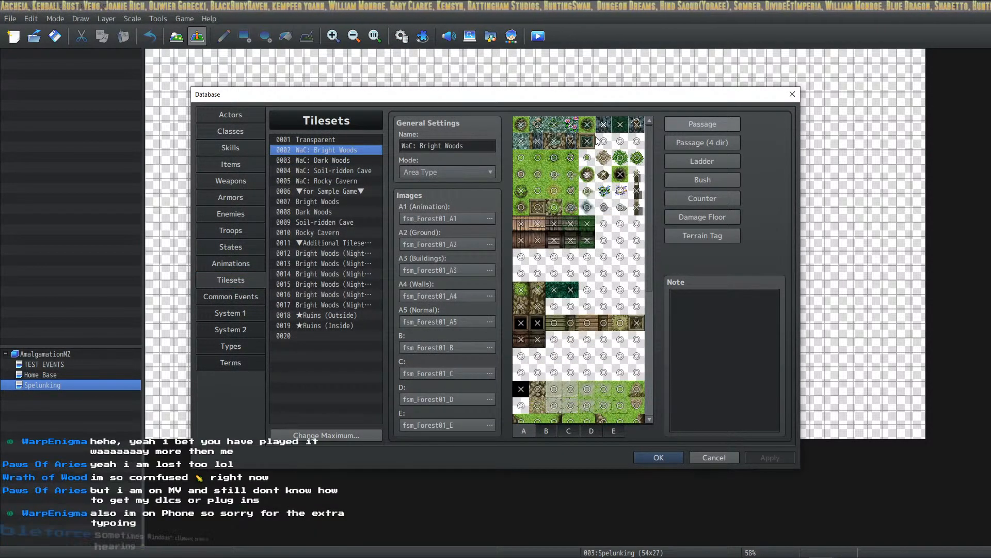
{"action": "left_click", "coordinate": [328, 169]}
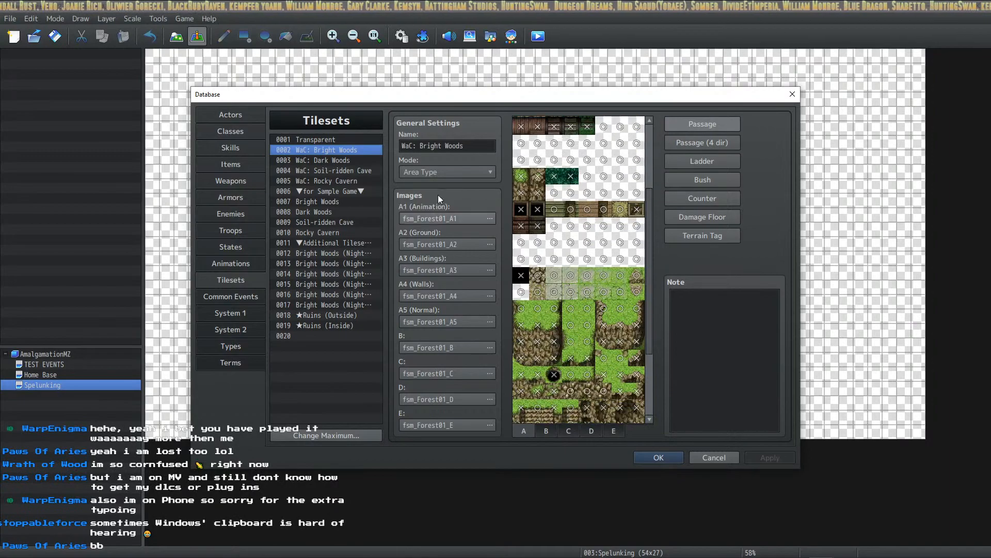
{"action": "left_click", "coordinate": [332, 160]}
{"action": "left_click", "coordinate": [330, 168]}
{"action": "left_click", "coordinate": [333, 181]}
Examine the pasted sample-game tilesets and the additional Bright Woods night tilesets, including Night A-3, B-1 and B-2.
{"action": "left_click", "coordinate": [339, 190]}
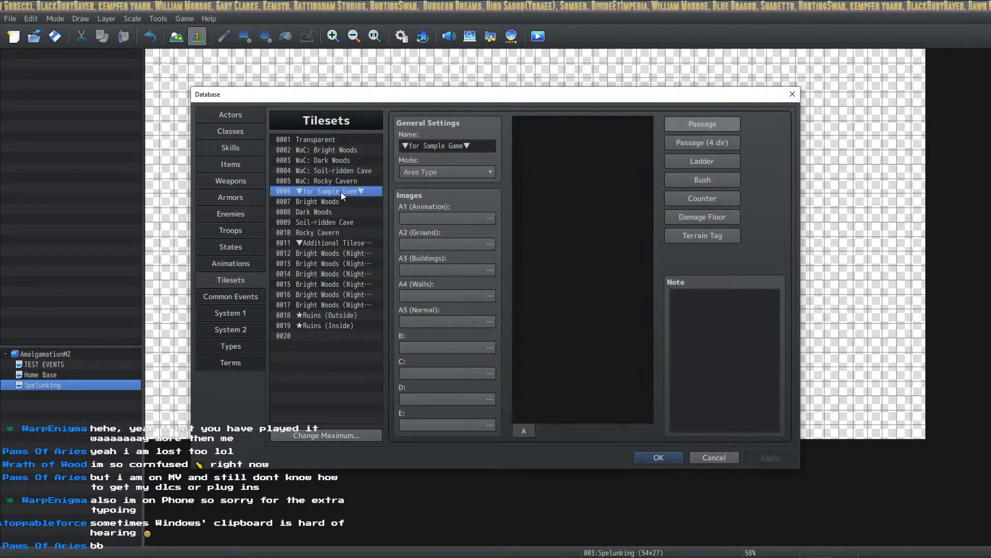
{"action": "left_click", "coordinate": [339, 203]}
{"action": "left_click", "coordinate": [336, 221]}
{"action": "left_click", "coordinate": [335, 233]}
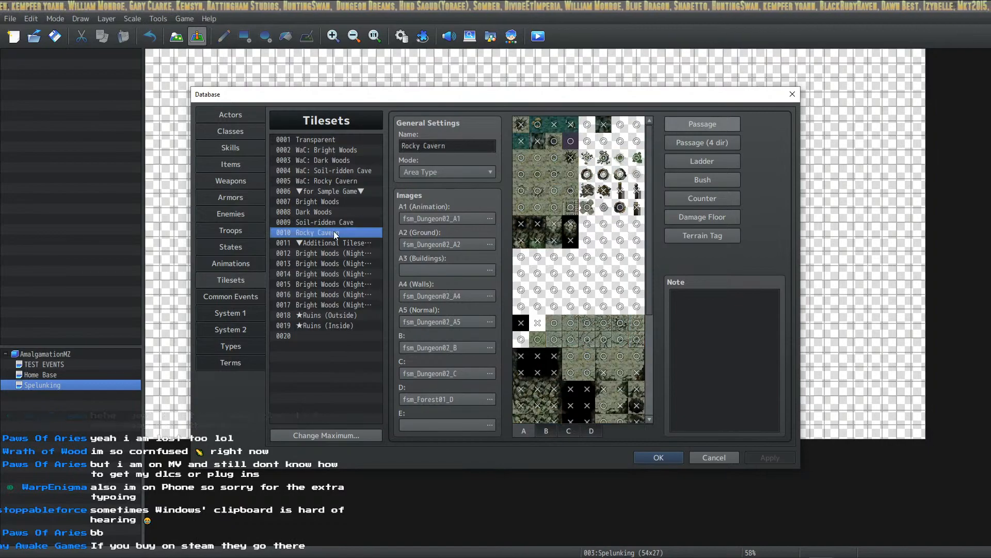
{"action": "left_click", "coordinate": [335, 242]}
{"action": "left_click", "coordinate": [334, 252]}
{"action": "left_click", "coordinate": [339, 271]}
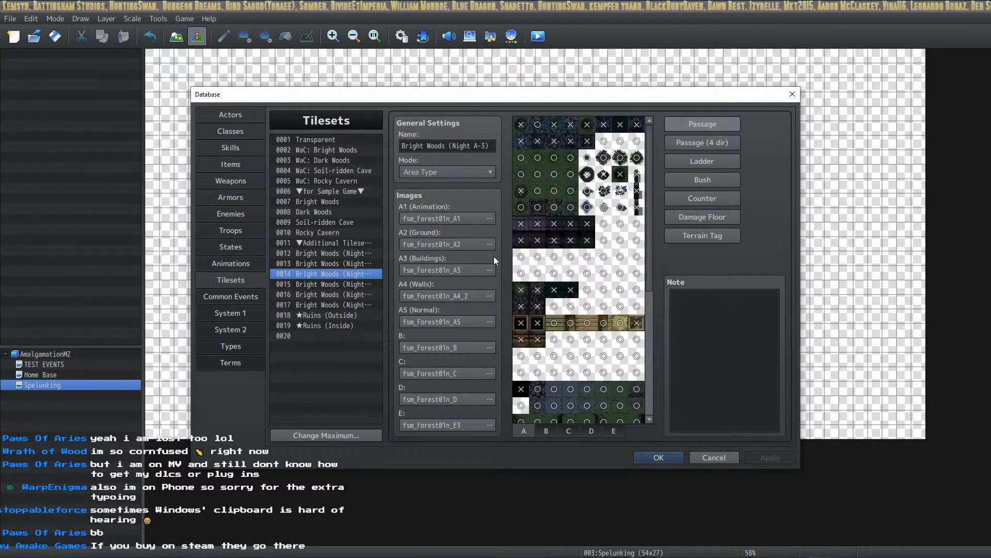
{"action": "left_click", "coordinate": [371, 282]}
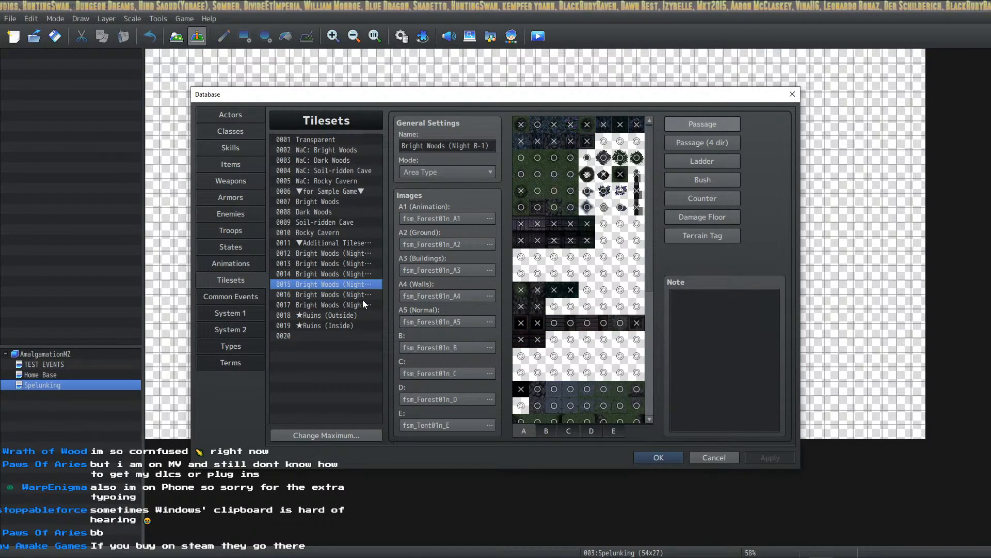
{"action": "left_click", "coordinate": [366, 295]}
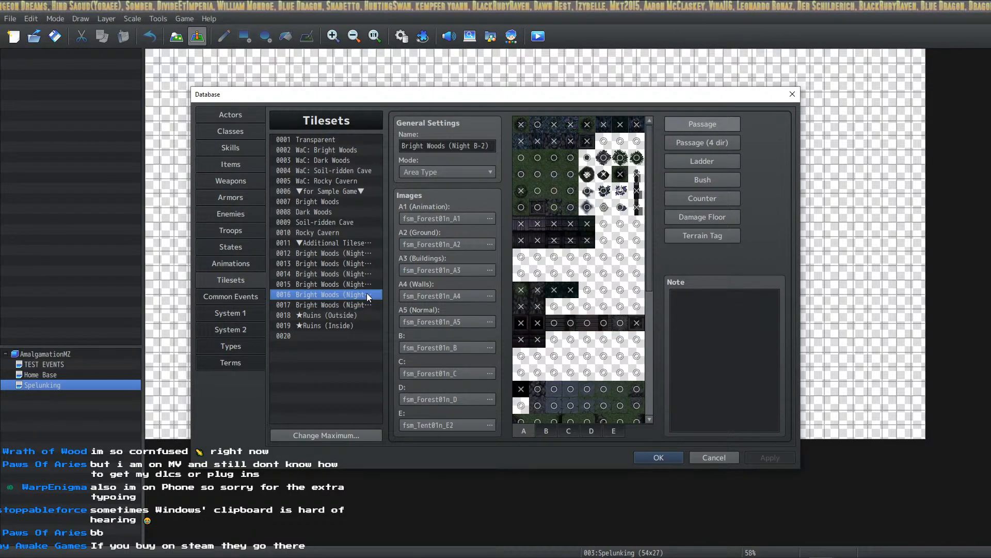
Examine the ★Ruins (Outside), ★Ruins (Inside) and Bright Woods (Night A-3) tilesets, and return to WaC: Bright Woods.
{"action": "left_click", "coordinate": [355, 316]}
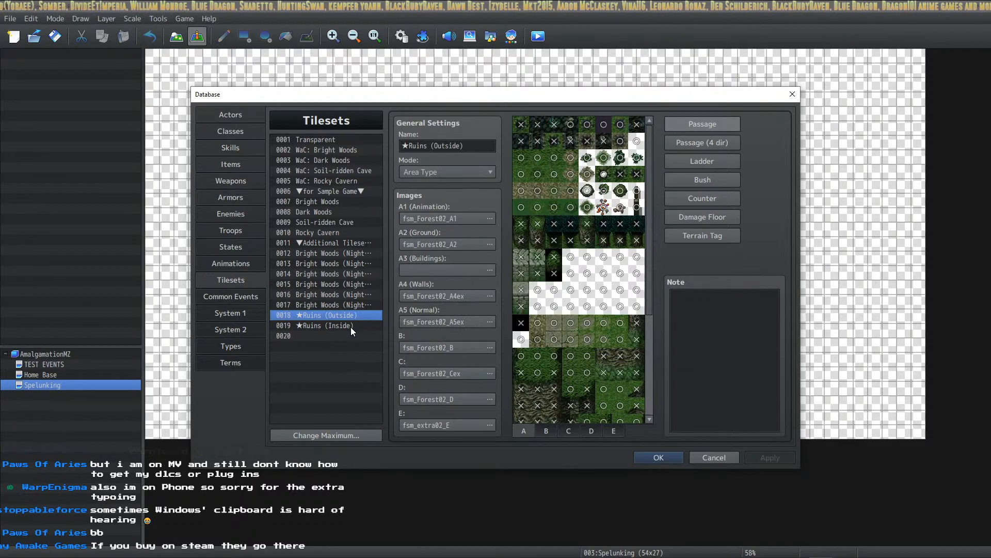
{"action": "left_click", "coordinate": [351, 327]}
{"action": "left_click", "coordinate": [354, 315]}
{"action": "left_click", "coordinate": [363, 276]}
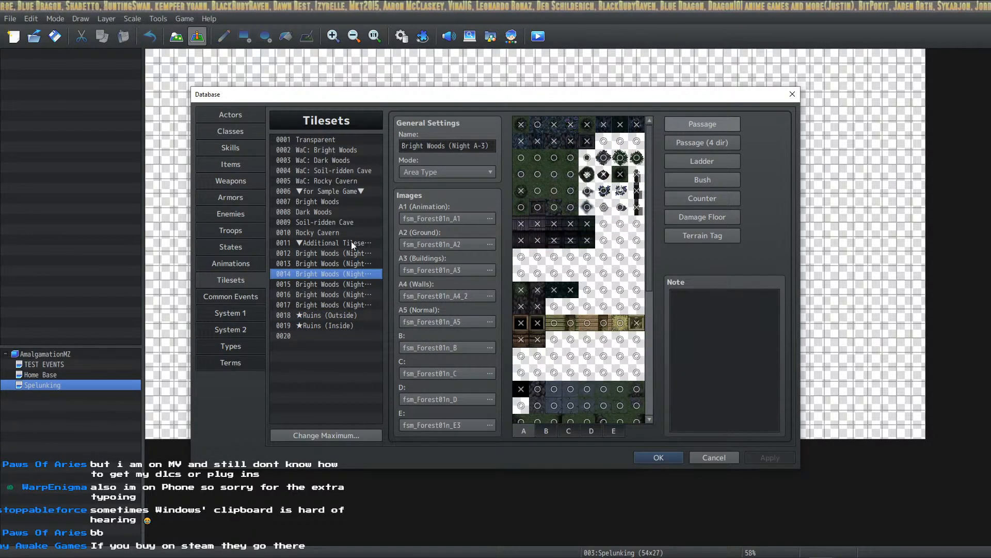
{"action": "left_click", "coordinate": [354, 143]}
{"action": "left_click", "coordinate": [344, 148]}
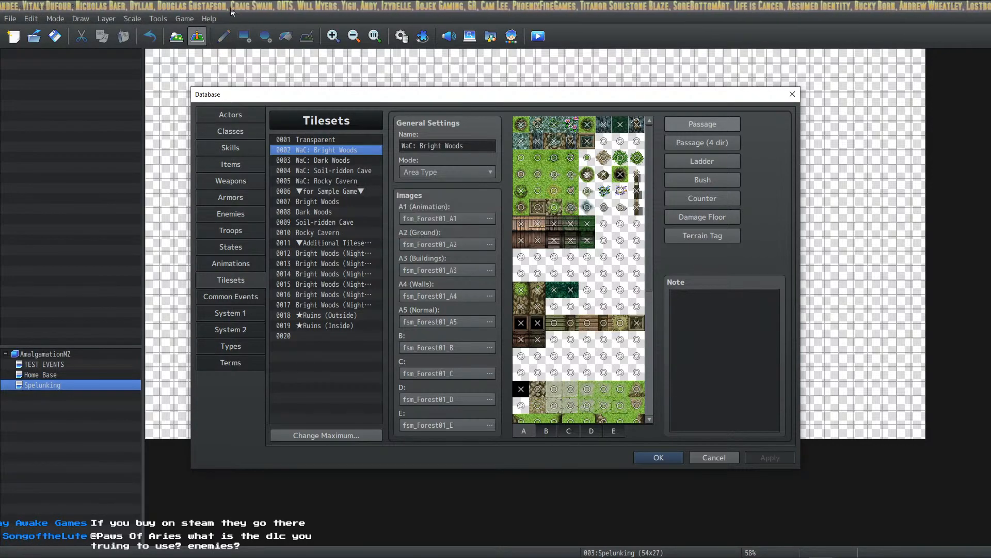
Compare the tilesets from WaC: Dark Woods through Bright Woods (Night B-1) and close the database with its settings accepted.
{"action": "left_click", "coordinate": [344, 161]}
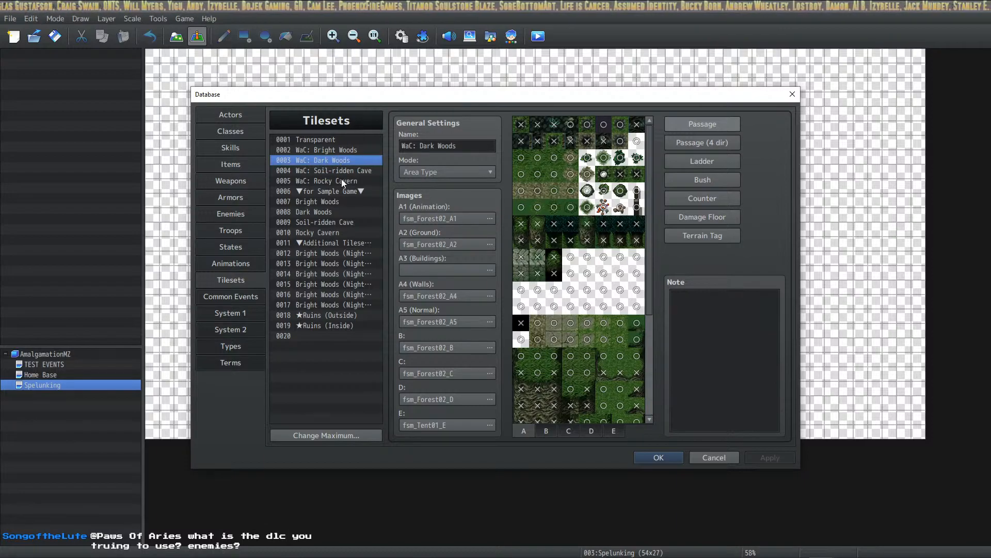
{"action": "left_click", "coordinate": [342, 178]}
{"action": "left_click", "coordinate": [345, 172]}
{"action": "left_click", "coordinate": [334, 201]}
{"action": "left_click", "coordinate": [330, 234]}
{"action": "left_click", "coordinate": [333, 262]}
{"action": "left_click", "coordinate": [333, 284]}
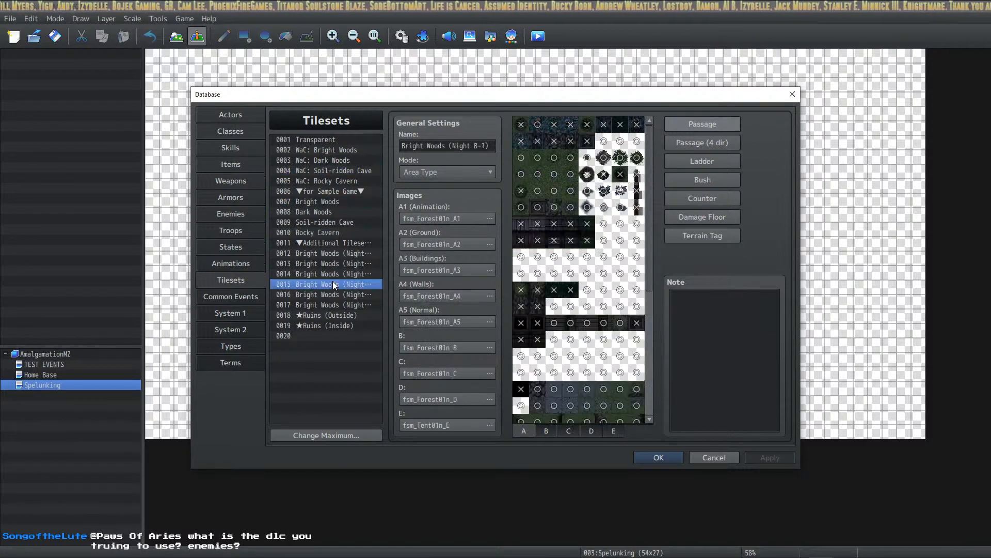
{"action": "left_click", "coordinate": [653, 456]}
Set the Spelunking map's tileset to 0010 Rocky Cavern in its map properties.
{"action": "right_click", "coordinate": [51, 385]}
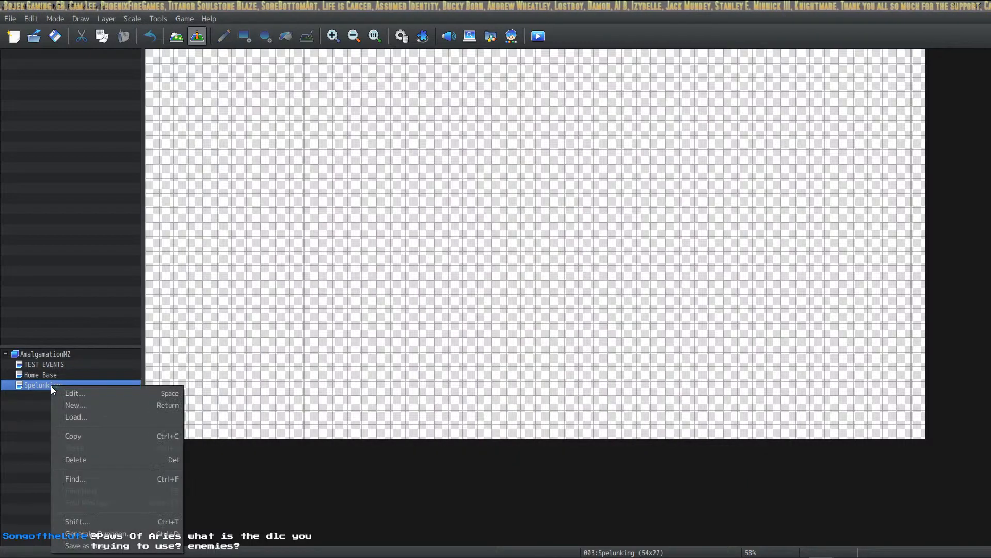
{"action": "left_click", "coordinate": [85, 397]}
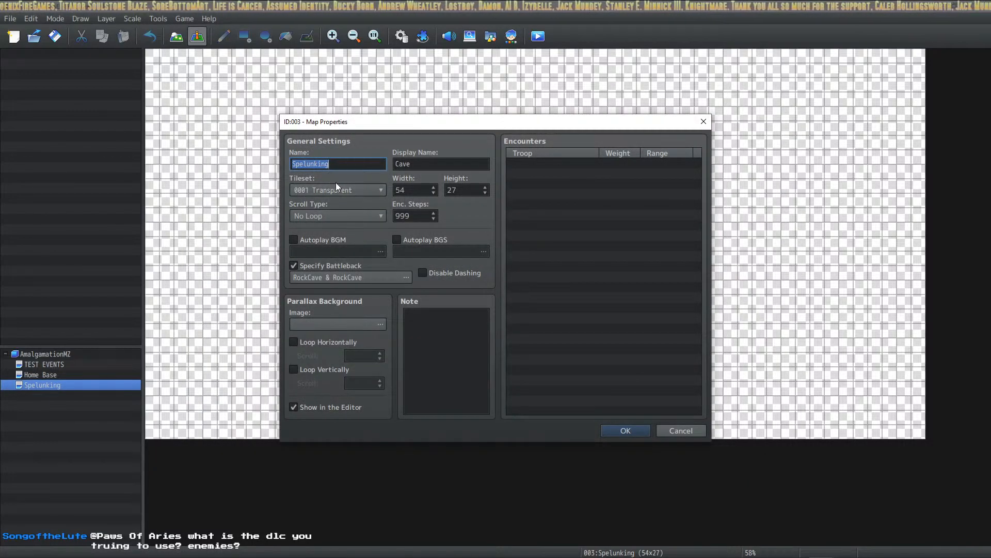
{"action": "left_click", "coordinate": [336, 187]}
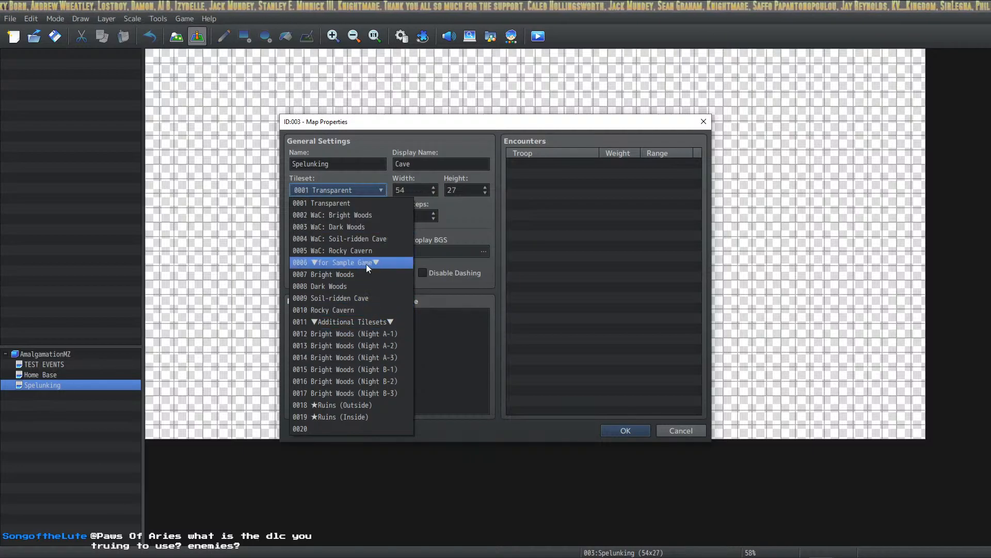
{"action": "left_click", "coordinate": [377, 311]}
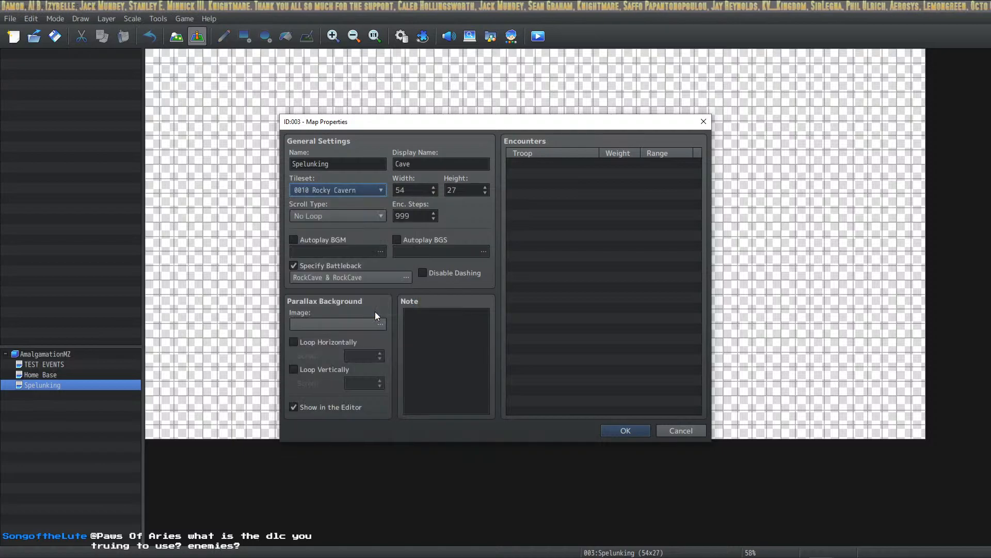
{"action": "left_click", "coordinate": [607, 431]}
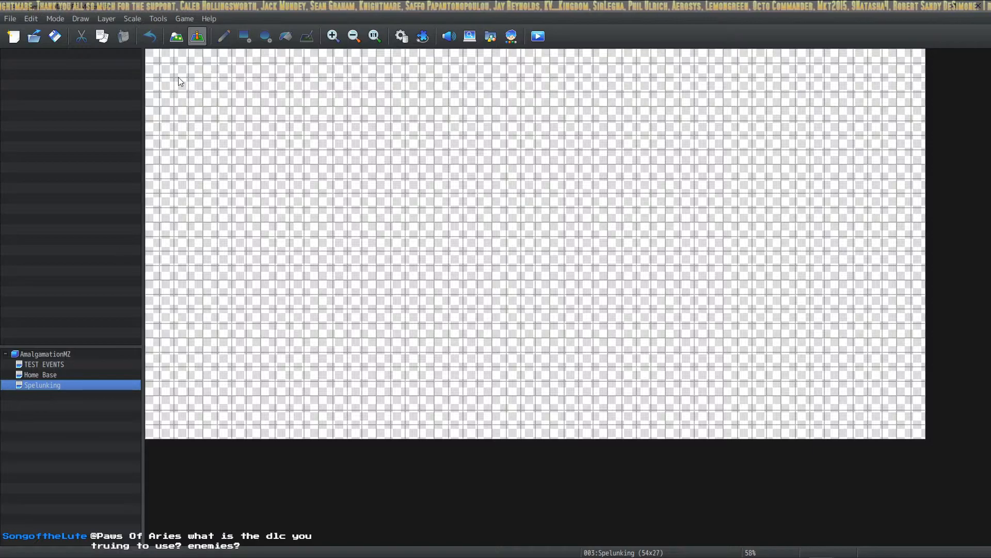
Switch to map editing and examine the Rocky Cavern tiles on every tile page, including the walls and cobblestones on page A.
{"action": "left_click", "coordinate": [177, 37]}
{"action": "left_click", "coordinate": [32, 340]}
{"action": "left_click", "coordinate": [55, 339]}
{"action": "left_click", "coordinate": [78, 339]}
{"action": "left_click", "coordinate": [102, 339]}
{"action": "left_click", "coordinate": [21, 338]}
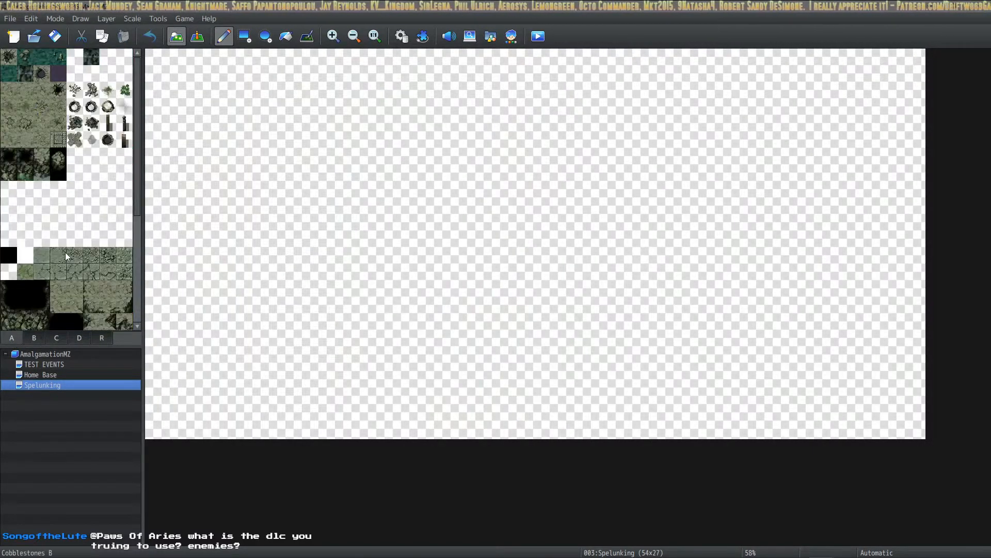
{"action": "scroll", "coordinate": [56, 193], "scroll_direction": "down", "scroll_amount": 3}
{"action": "scroll", "coordinate": [57, 192], "scroll_direction": "down", "scroll_amount": 2}
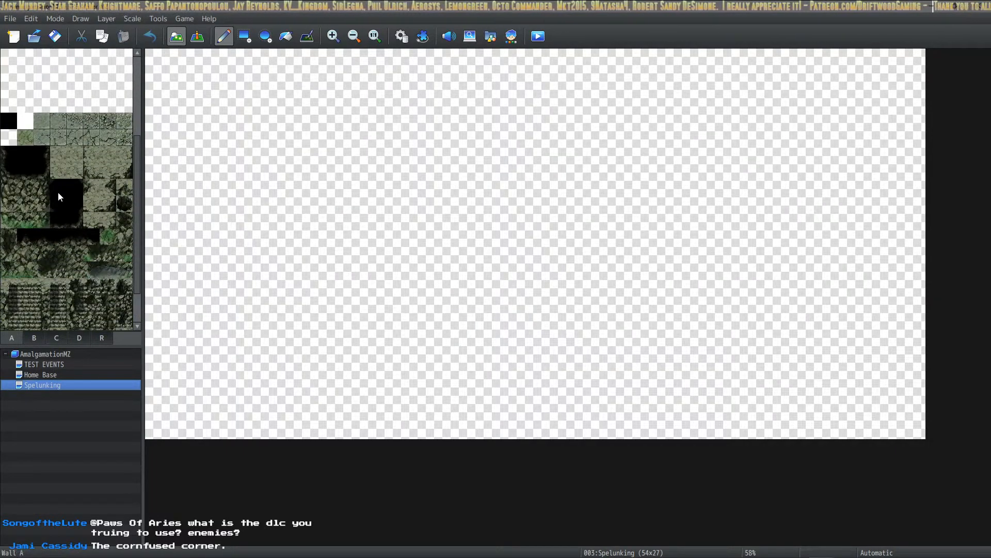
{"action": "scroll", "coordinate": [54, 191], "scroll_direction": "up", "scroll_amount": 5}
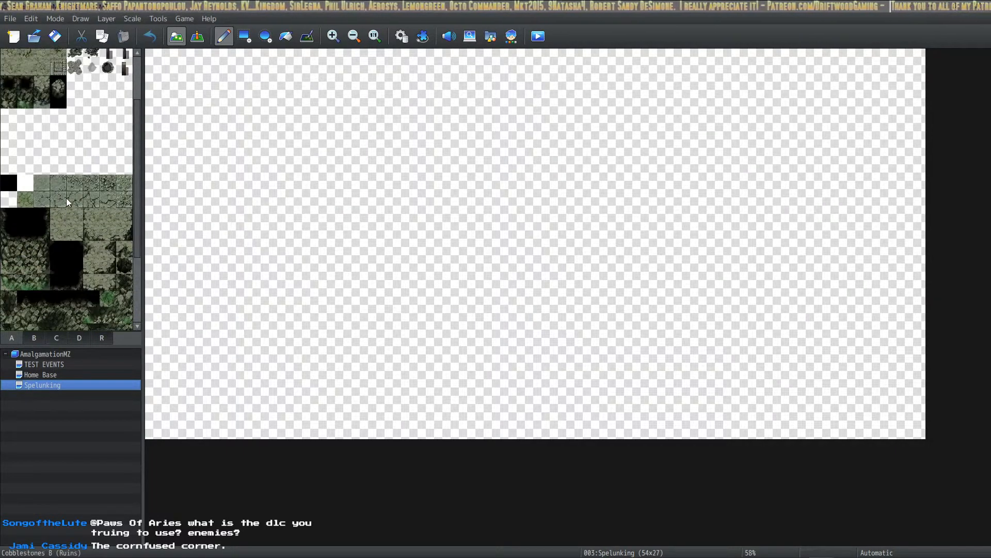
Generate a Rooms-type dungeon on the Spelunking map using the first rock wall and the plain cave floor.
{"action": "right_click", "coordinate": [48, 386]}
{"action": "left_click", "coordinate": [99, 534]}
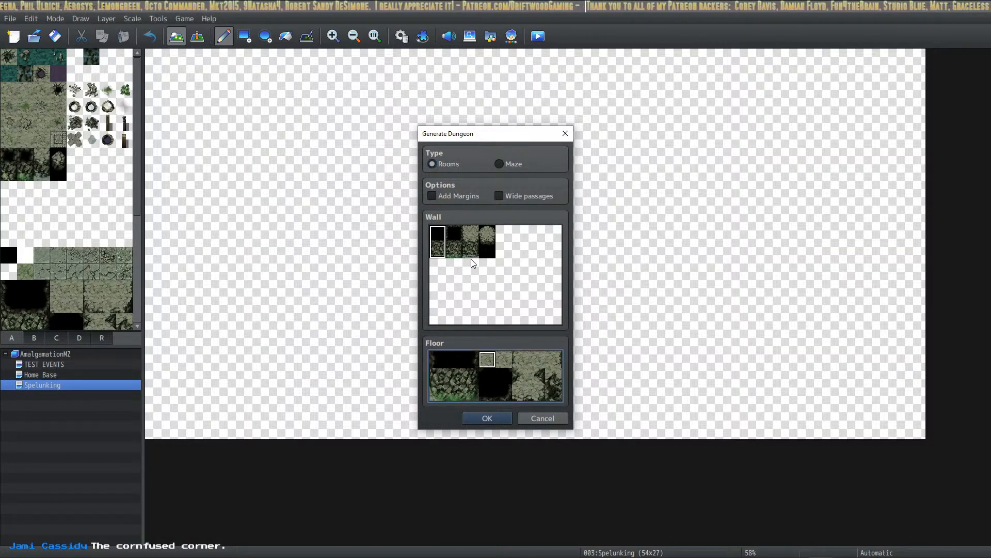
{"action": "left_click", "coordinate": [487, 417]}
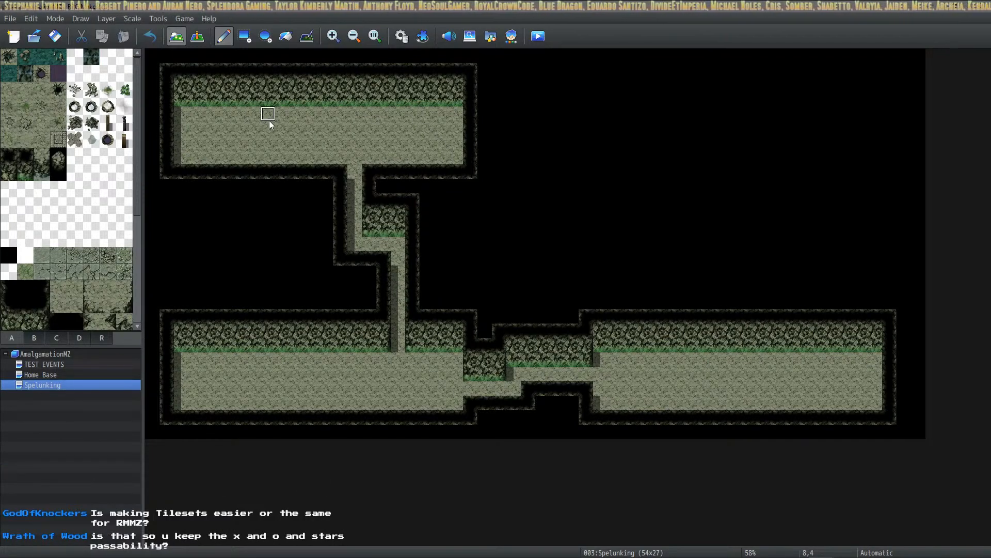
Fill the entire Spelunking map with the plain cave floor tile using the Rectangle tool.
{"action": "mouse_move", "coordinate": [151, 55]}
{"action": "left_mouse_down"}
{"action": "mouse_move", "coordinate": [571, 299]}
{"action": "mouse_move", "coordinate": [628, 316]}
{"action": "left_mouse_up"}
{"action": "left_click", "coordinate": [243, 37]}
{"action": "mouse_move", "coordinate": [151, 54]}
{"action": "left_mouse_down"}
{"action": "mouse_move", "coordinate": [371, 186]}
{"action": "mouse_move", "coordinate": [877, 389]}
{"action": "mouse_move", "coordinate": [920, 435]}
{"action": "left_mouse_up"}
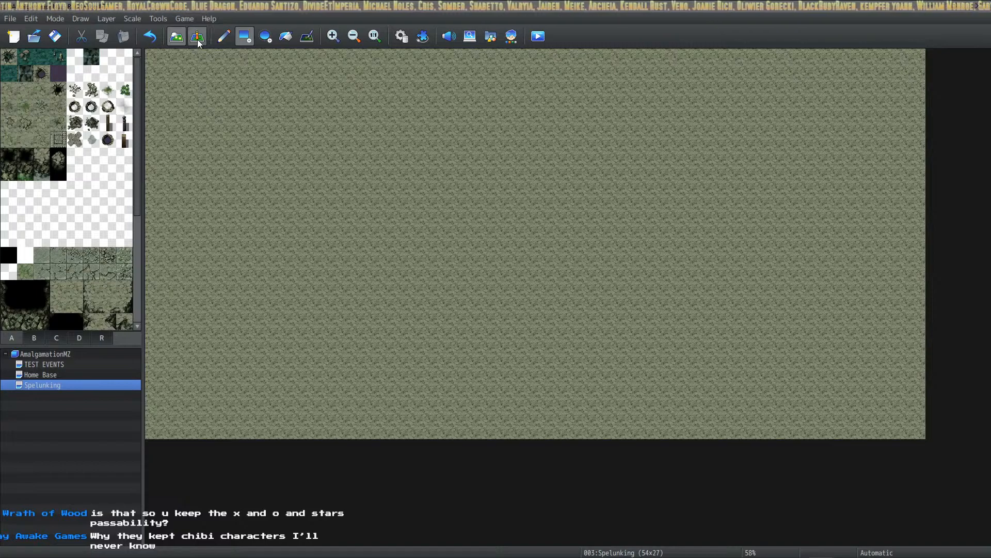
Look through the wall, ledge and wall decoration tiles on page A of the Rocky Cavern tileset.
{"action": "scroll", "coordinate": [35, 268], "scroll_direction": "down", "scroll_amount": 1}
{"action": "scroll", "coordinate": [35, 268], "scroll_direction": "down", "scroll_amount": 1}
{"action": "left_click_drag", "start_coordinate": [29, 213], "coordinate": [30, 232]}
{"action": "left_click", "coordinate": [75, 250]}
{"action": "scroll", "coordinate": [95, 231], "scroll_direction": "down", "scroll_amount": 2}
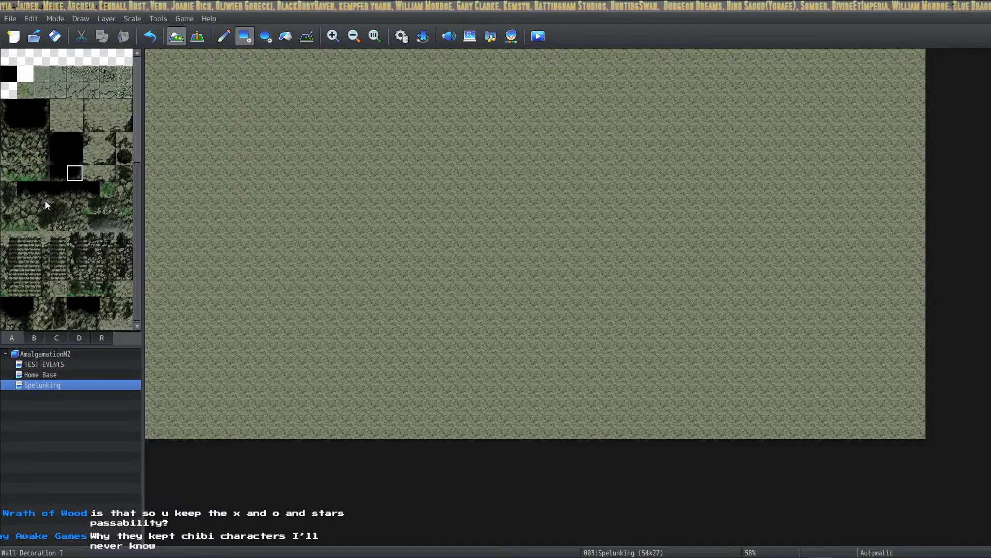
{"action": "scroll", "coordinate": [46, 202], "scroll_direction": "up", "scroll_amount": 1}
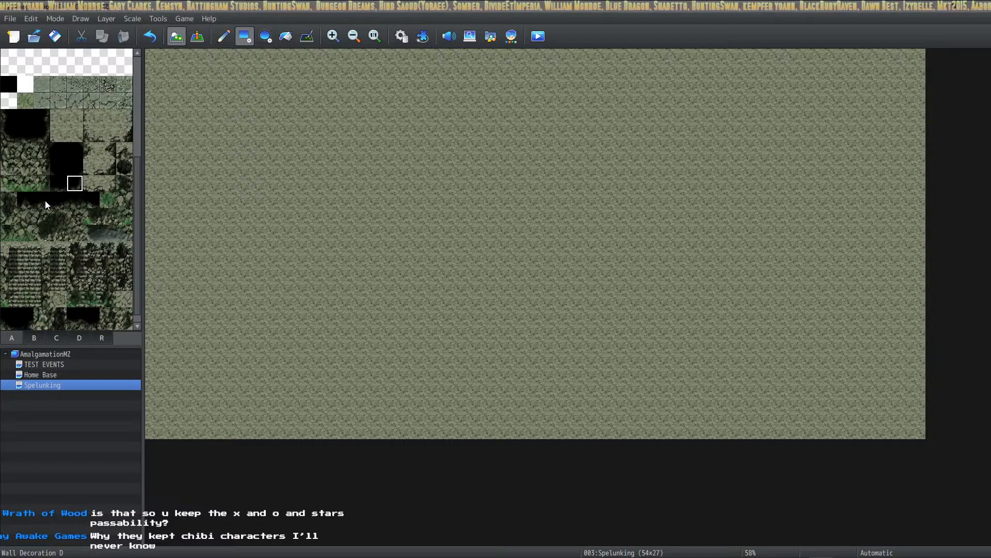
{"action": "scroll", "coordinate": [78, 163], "scroll_direction": "up", "scroll_amount": 4}
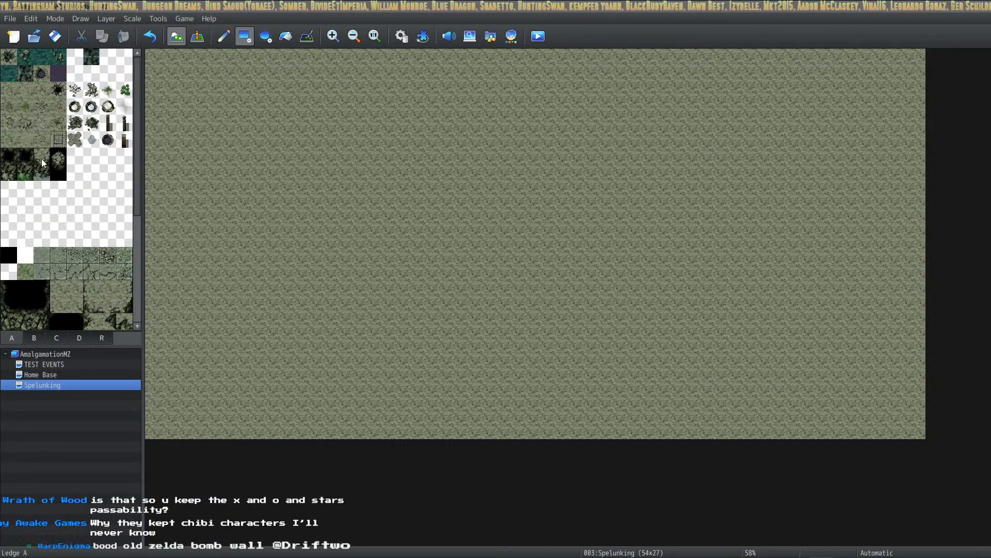
Draw a stepped test wall from the combined first ceiling and rock wall tiles, joining an upper strip to a lower one.
{"action": "left_click", "coordinate": [9, 164]}
{"action": "left_click", "coordinate": [275, 194]}
{"action": "left_click_drag", "start_coordinate": [276, 196], "coordinate": [382, 190]}
{"action": "mouse_move", "coordinate": [381, 240]}
{"action": "left_mouse_down"}
{"action": "mouse_move", "coordinate": [396, 255]}
{"action": "mouse_move", "coordinate": [446, 257]}
{"action": "left_mouse_up"}
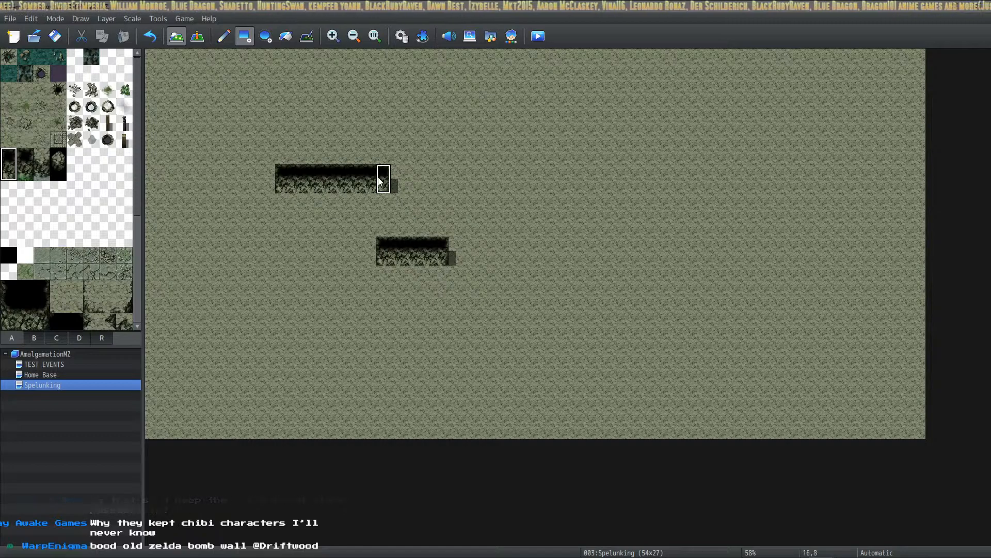
{"action": "left_click_drag", "start_coordinate": [382, 223], "coordinate": [380, 243]}
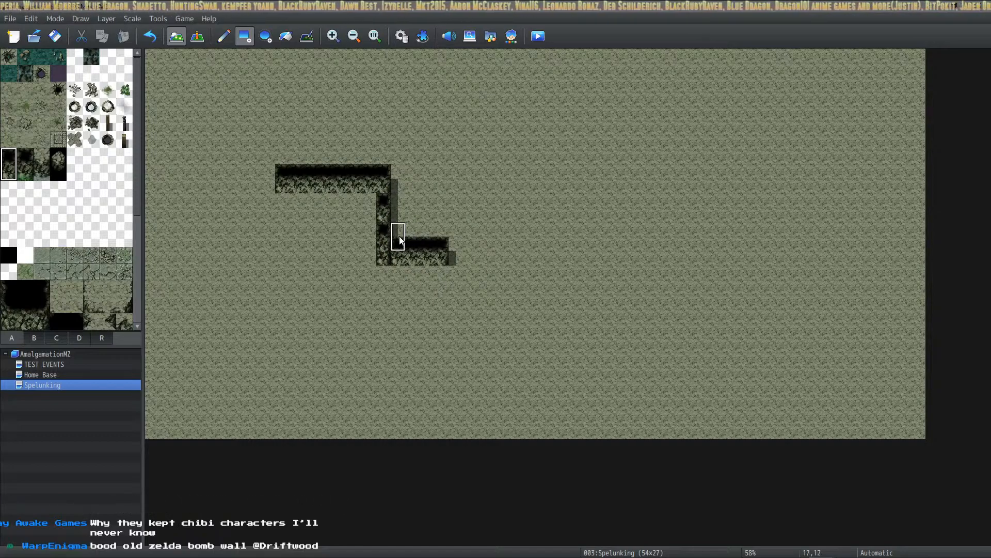
Draw a small upright test wall and a large black ceiling block about 14 tiles wide with a rock wall face.
{"action": "left_click_drag", "start_coordinate": [498, 185], "coordinate": [500, 213]}
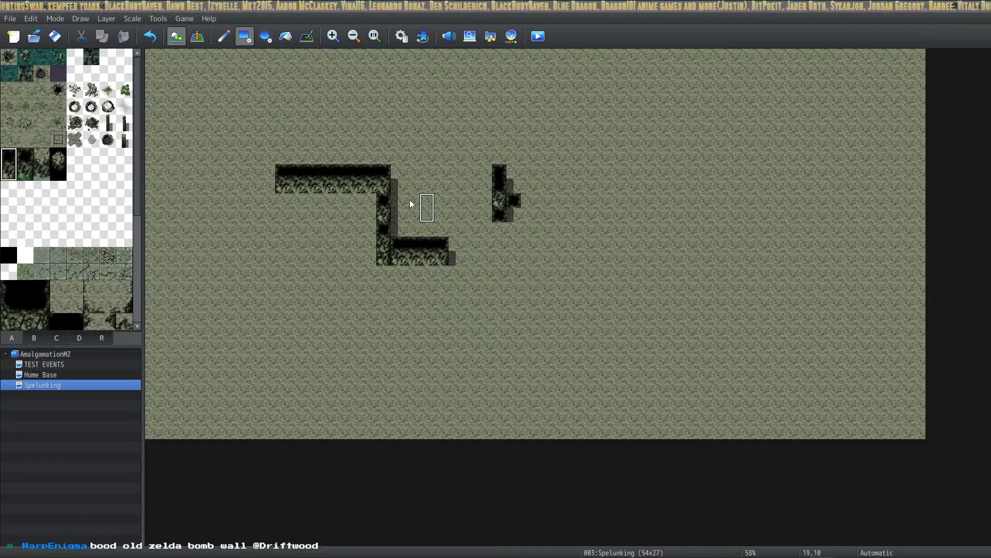
{"action": "right_click", "coordinate": [499, 157]}
{"action": "left_click", "coordinate": [499, 170]}
{"action": "right_click", "coordinate": [498, 187]}
{"action": "left_click", "coordinate": [586, 142]}
{"action": "mouse_move", "coordinate": [596, 181]}
{"action": "left_mouse_down"}
{"action": "mouse_move", "coordinate": [596, 284]}
{"action": "mouse_move", "coordinate": [633, 314]}
{"action": "mouse_move", "coordinate": [716, 316]}
{"action": "left_mouse_up"}
{"action": "left_click_drag", "start_coordinate": [613, 287], "coordinate": [769, 152]}
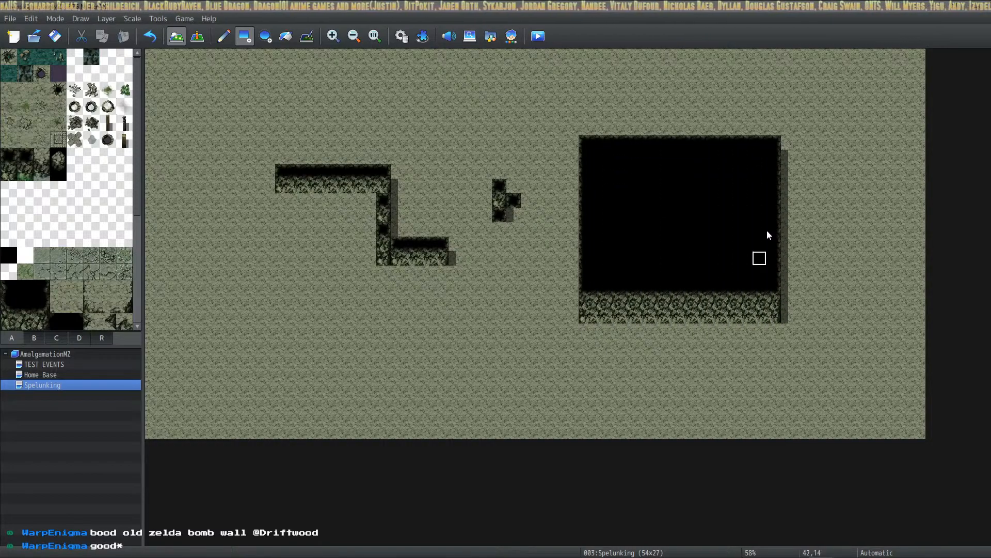
Draw a ceiling block about 6 by 3 tiles below the stepped wall, with a three-tile-high Wall A face beneath it.
{"action": "left_click", "coordinate": [10, 172]}
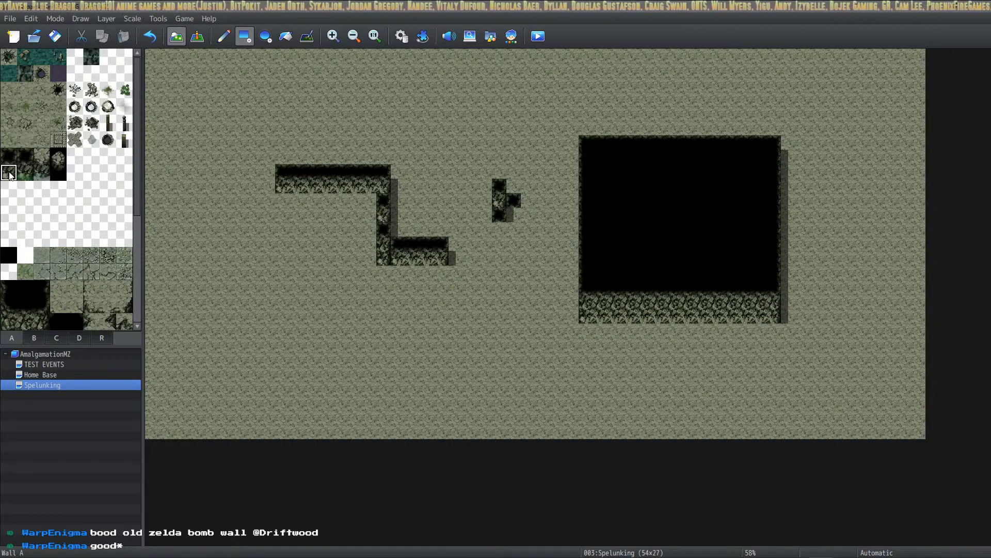
{"action": "left_click", "coordinate": [9, 156]}
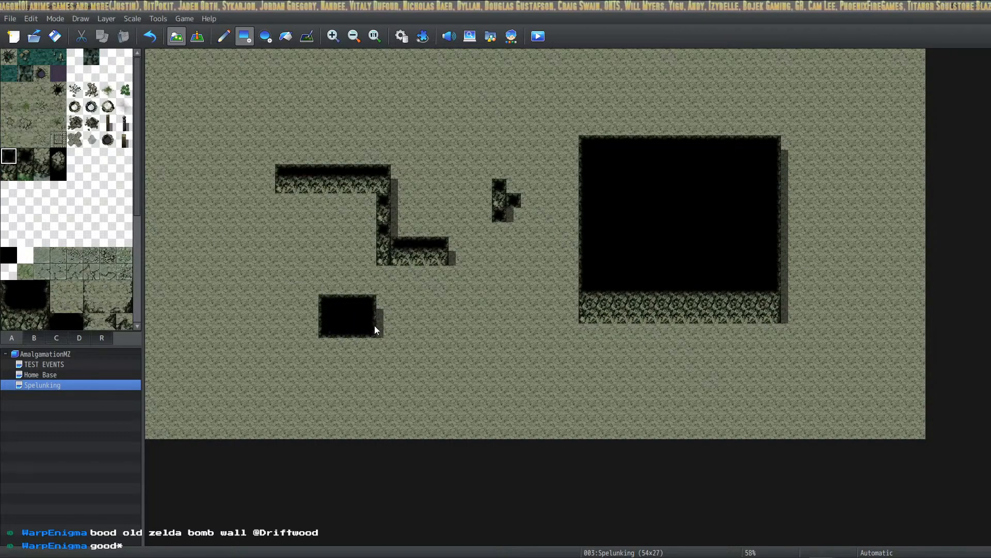
{"action": "left_click_drag", "start_coordinate": [372, 328], "coordinate": [399, 302]}
{"action": "left_click", "coordinate": [9, 172]}
{"action": "left_click", "coordinate": [329, 347]}
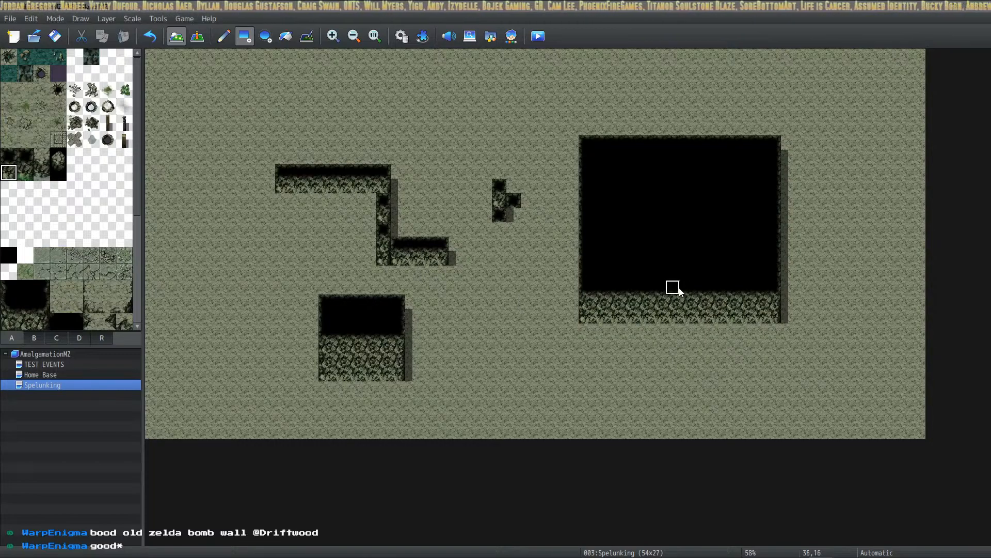
Pick up the cave floor tile from the map and paint it over all the test walls and ceiling blocks.
{"action": "right_click", "coordinate": [631, 227]}
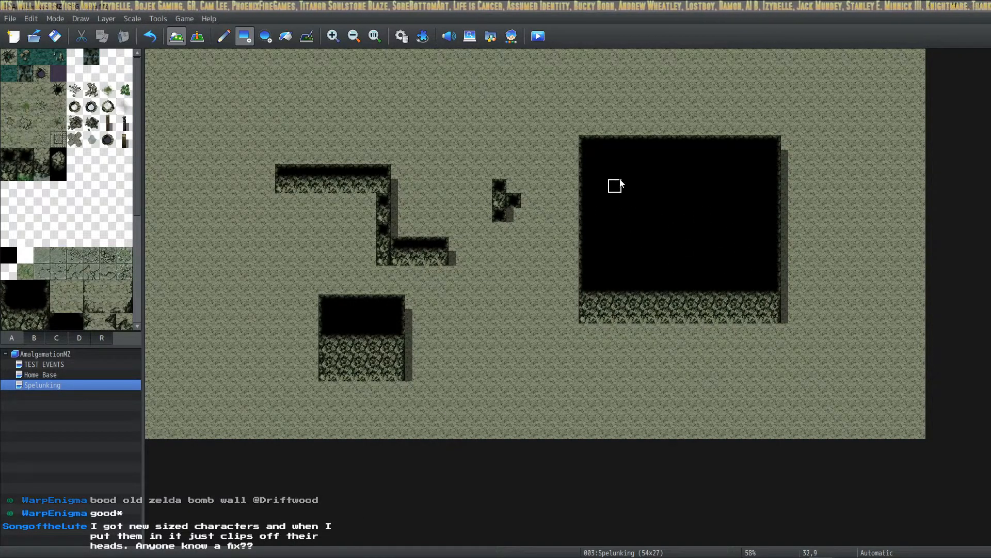
{"action": "mouse_move", "coordinate": [468, 345]}
{"action": "left_mouse_down"}
{"action": "mouse_move", "coordinate": [519, 385]}
{"action": "mouse_move", "coordinate": [534, 360]}
{"action": "left_mouse_up"}
{"action": "right_click", "coordinate": [243, 102]}
{"action": "mouse_move", "coordinate": [241, 100]}
{"action": "left_mouse_down"}
{"action": "mouse_move", "coordinate": [679, 337]}
{"action": "mouse_move", "coordinate": [783, 378]}
{"action": "left_mouse_up"}
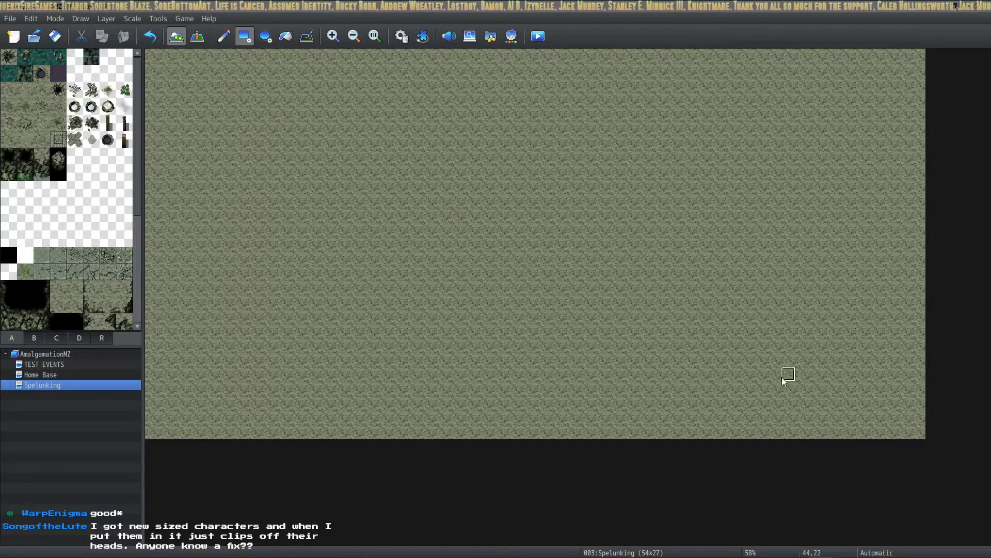
Paint a two-tile-thick border of the first black ceiling tile around all four edges of the Spelunking map.
{"action": "left_click", "coordinate": [8, 156]}
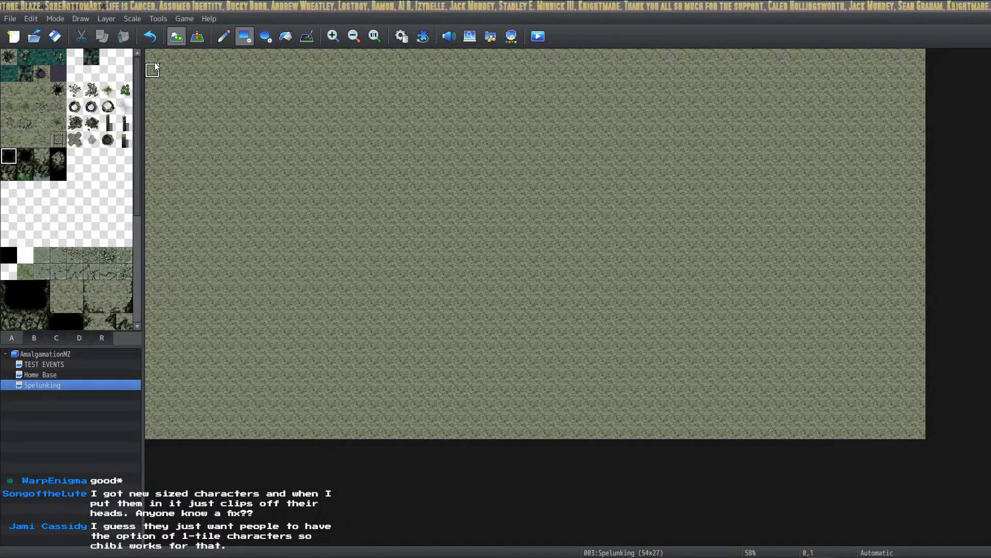
{"action": "mouse_move", "coordinate": [166, 58]}
{"action": "left_mouse_down"}
{"action": "mouse_move", "coordinate": [531, 87]}
{"action": "mouse_move", "coordinate": [961, 62]}
{"action": "left_mouse_up"}
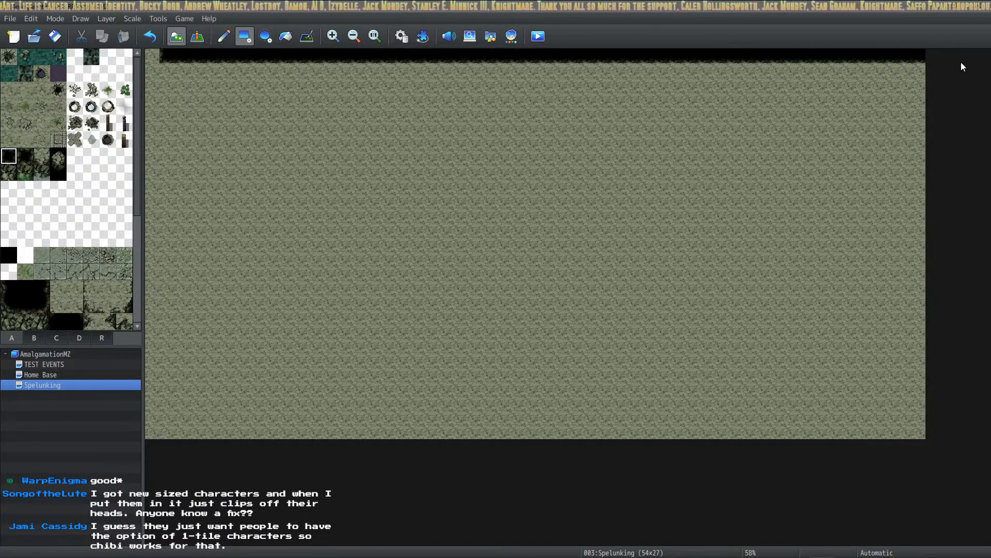
{"action": "left_click_drag", "start_coordinate": [154, 56], "coordinate": [95, 486]}
{"action": "left_click_drag", "start_coordinate": [155, 82], "coordinate": [163, 426]}
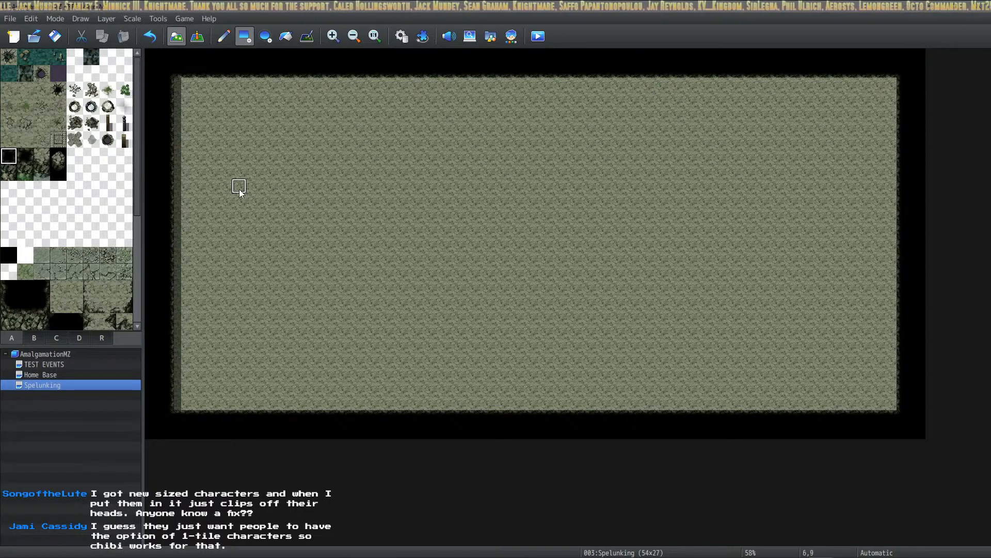
Try a two-tile-high Wall A strip about 12 tiles wide with ceiling above it near the southeast border, and paint floor back over it.
{"action": "left_click", "coordinate": [3, 177]}
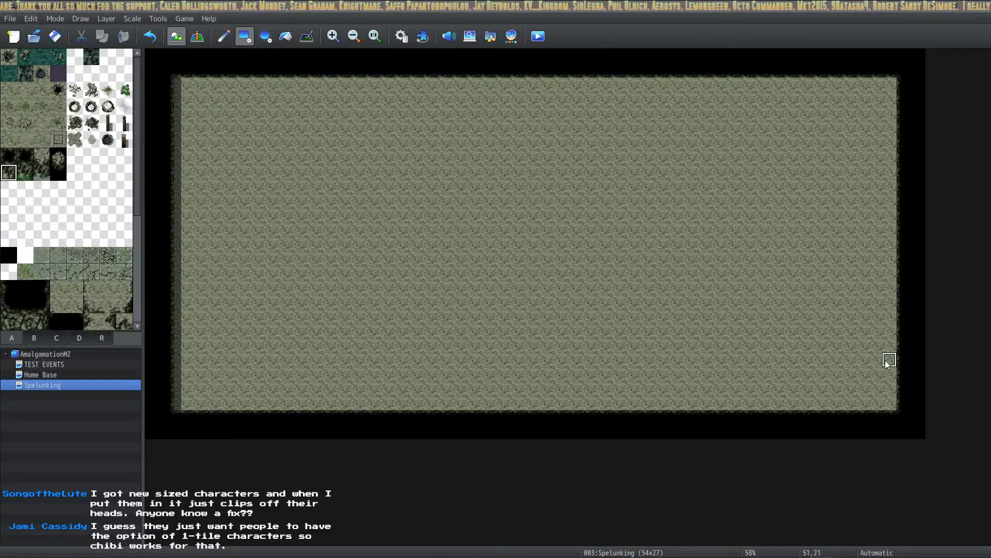
{"action": "left_click_drag", "start_coordinate": [851, 343], "coordinate": [727, 337]}
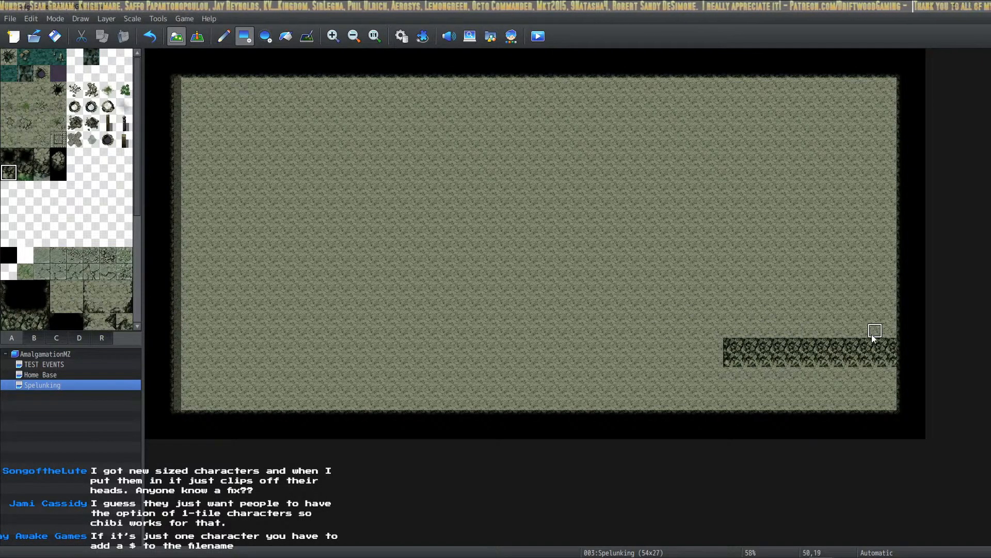
{"action": "left_click_drag", "start_coordinate": [890, 330], "coordinate": [787, 325]}
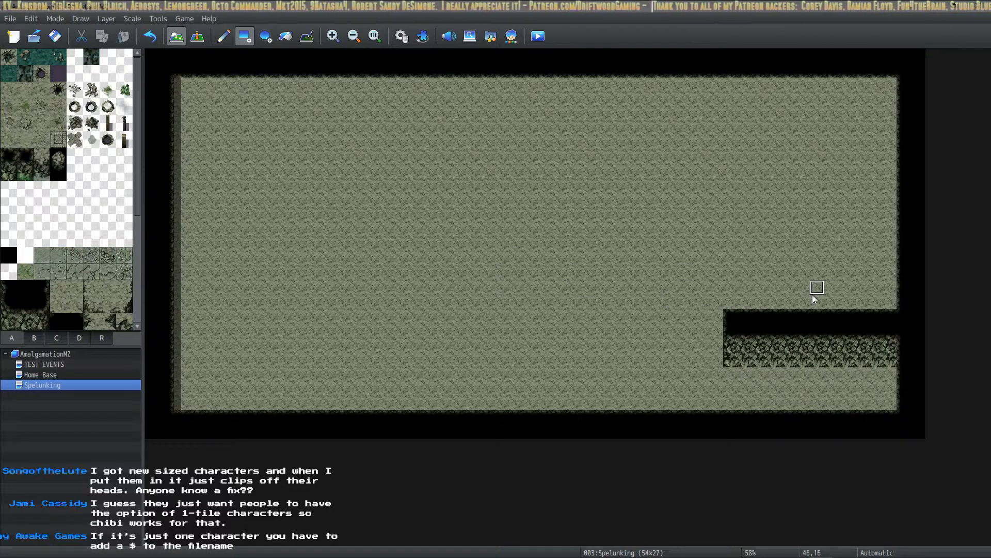
{"action": "mouse_move", "coordinate": [697, 299]}
{"action": "left_mouse_down"}
{"action": "mouse_move", "coordinate": [790, 349]}
{"action": "mouse_move", "coordinate": [890, 373]}
{"action": "left_mouse_up"}
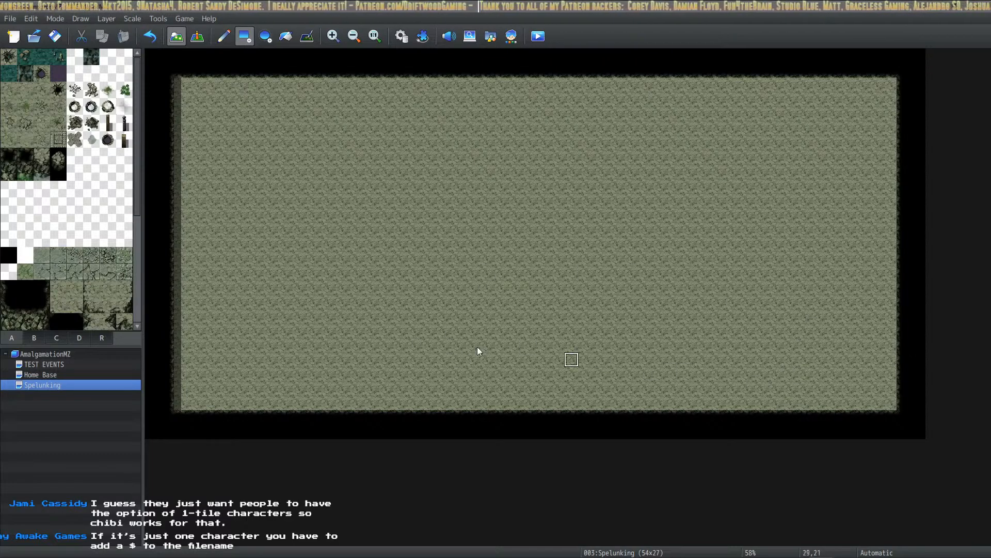
Draw a one-tile-thick Wall A frame about 9 by 6 tiles at the south border, topped with ceiling and opened by a one-tile floor gap.
{"action": "left_click", "coordinate": [8, 172]}
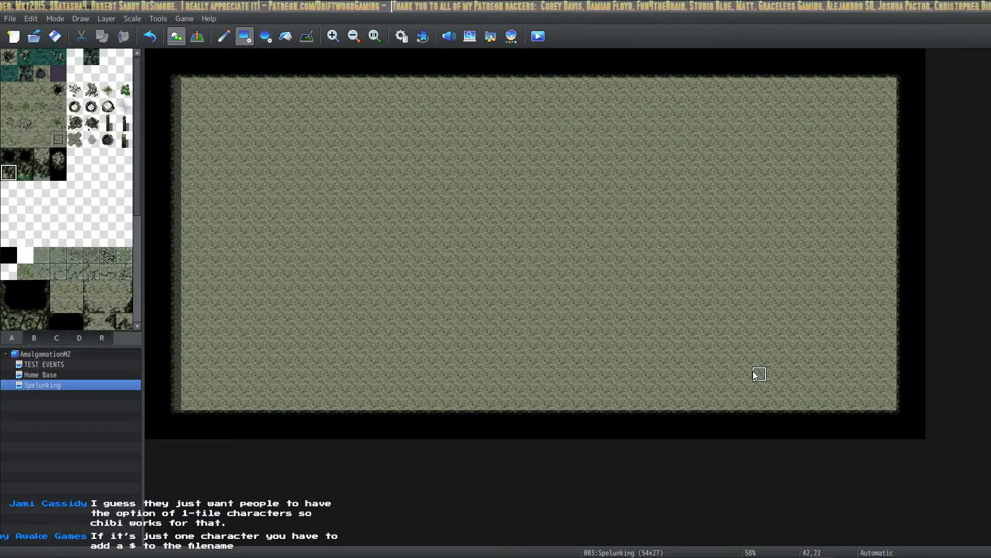
{"action": "mouse_move", "coordinate": [454, 400]}
{"action": "left_mouse_down"}
{"action": "mouse_move", "coordinate": [492, 333]}
{"action": "mouse_move", "coordinate": [461, 334]}
{"action": "mouse_move", "coordinate": [566, 332]}
{"action": "left_mouse_up"}
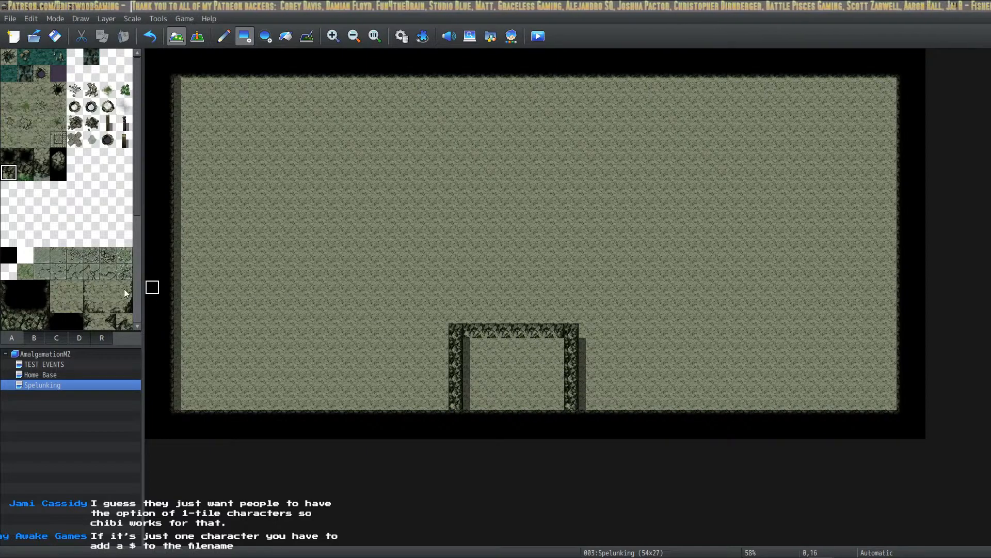
{"action": "left_click", "coordinate": [8, 155]}
{"action": "mouse_move", "coordinate": [451, 315]}
{"action": "left_mouse_down"}
{"action": "mouse_move", "coordinate": [578, 329]}
{"action": "mouse_move", "coordinate": [573, 319]}
{"action": "left_mouse_up"}
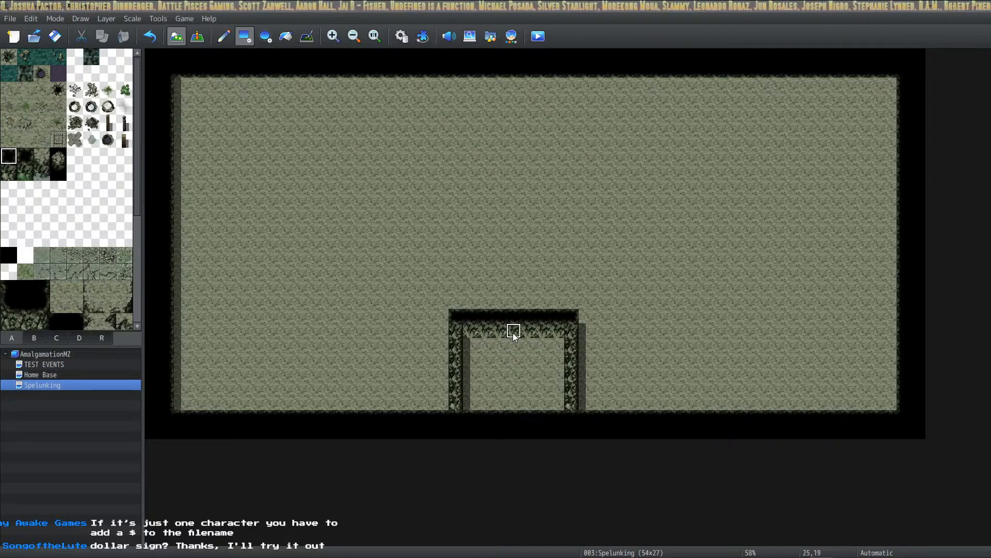
{"action": "right_click", "coordinate": [518, 345]}
{"action": "left_click_drag", "start_coordinate": [516, 316], "coordinate": [517, 336]}
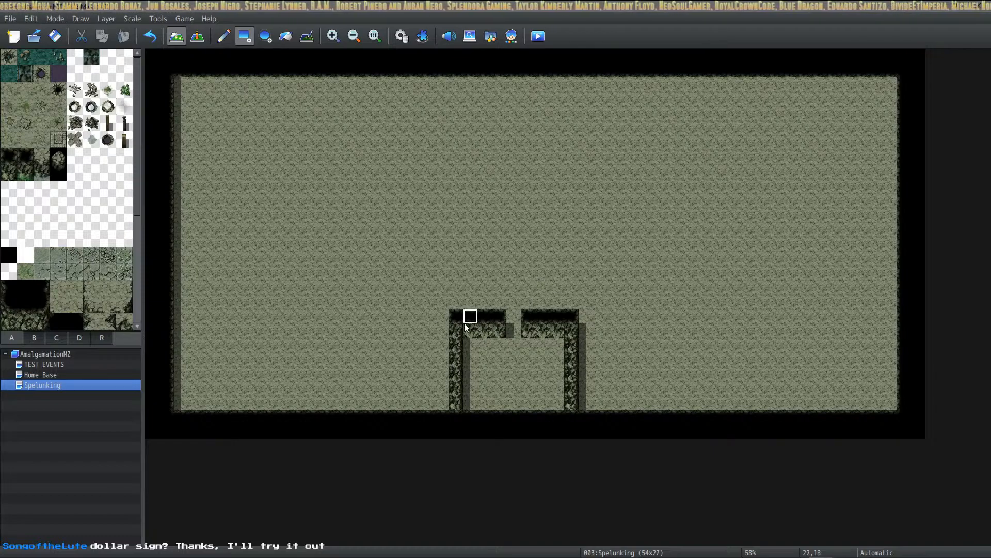
Try widening the frame's side walls to four and five tiles under an extended ceiling, and paint floor back over the whole structure.
{"action": "left_click_drag", "start_coordinate": [454, 327], "coordinate": [413, 400]}
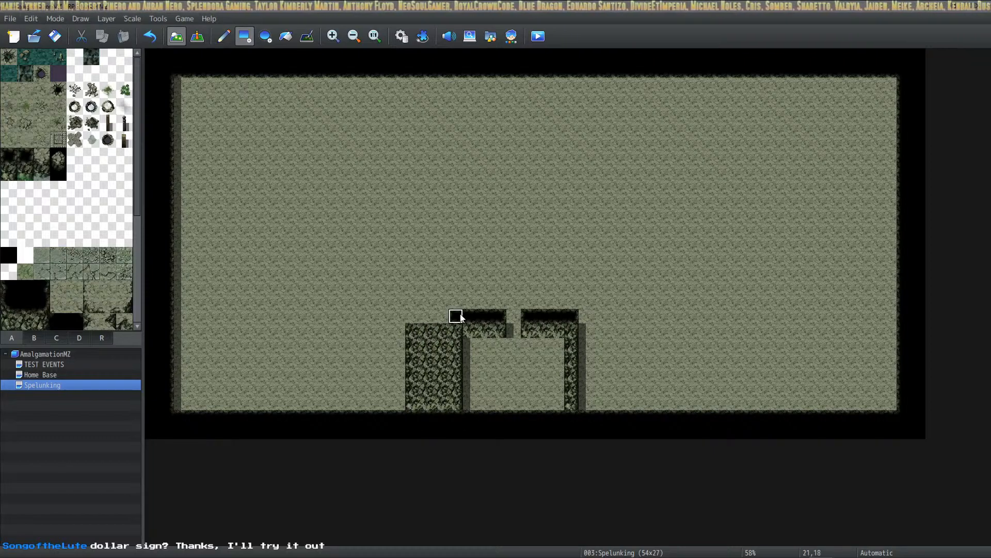
{"action": "left_click_drag", "start_coordinate": [454, 315], "coordinate": [433, 318]}
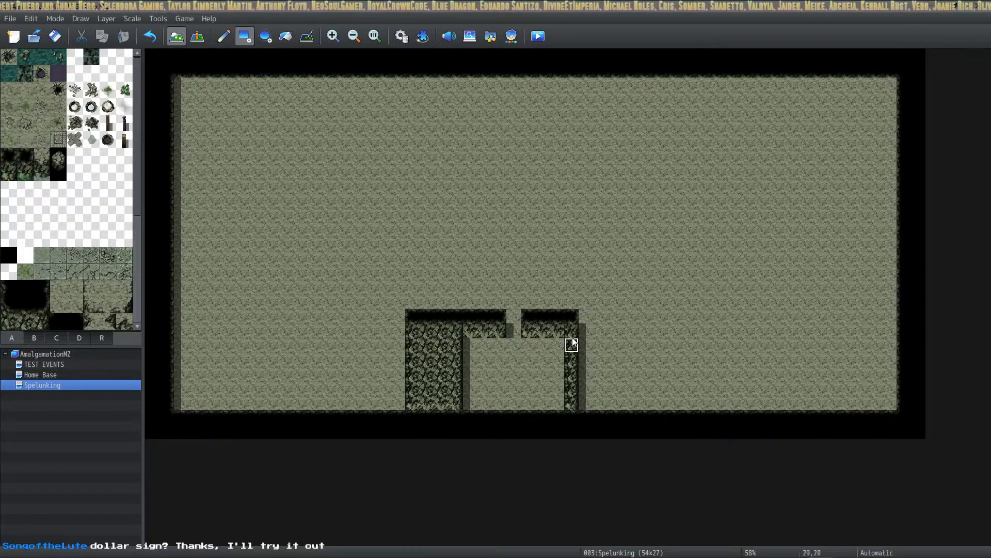
{"action": "left_click_drag", "start_coordinate": [572, 331], "coordinate": [627, 402]}
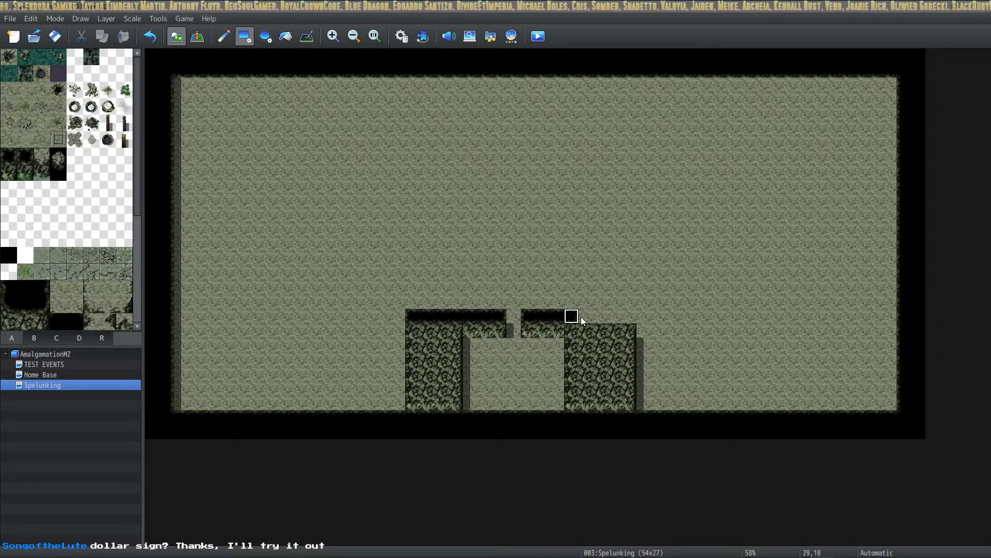
{"action": "left_click", "coordinate": [628, 316]}
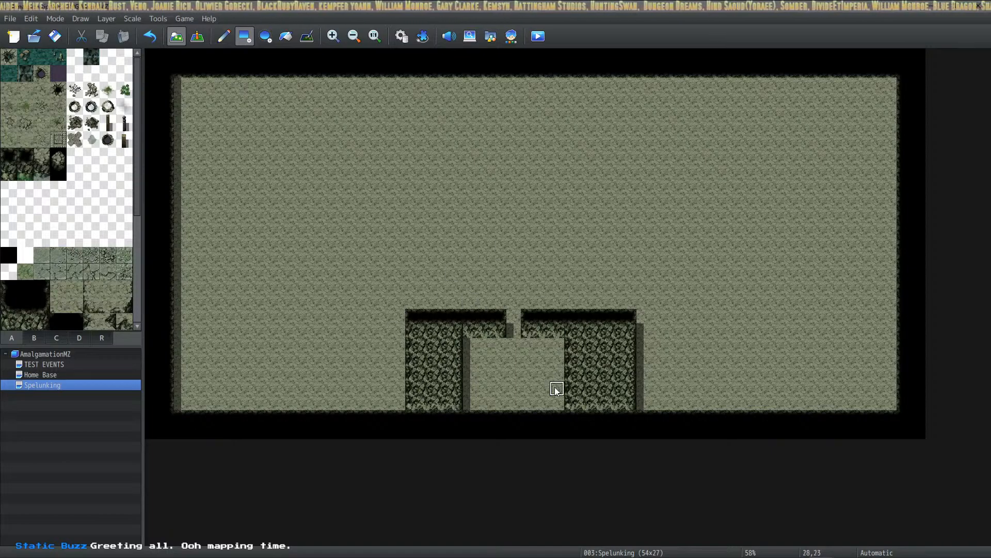
{"action": "left_click_drag", "start_coordinate": [411, 315], "coordinate": [629, 400]}
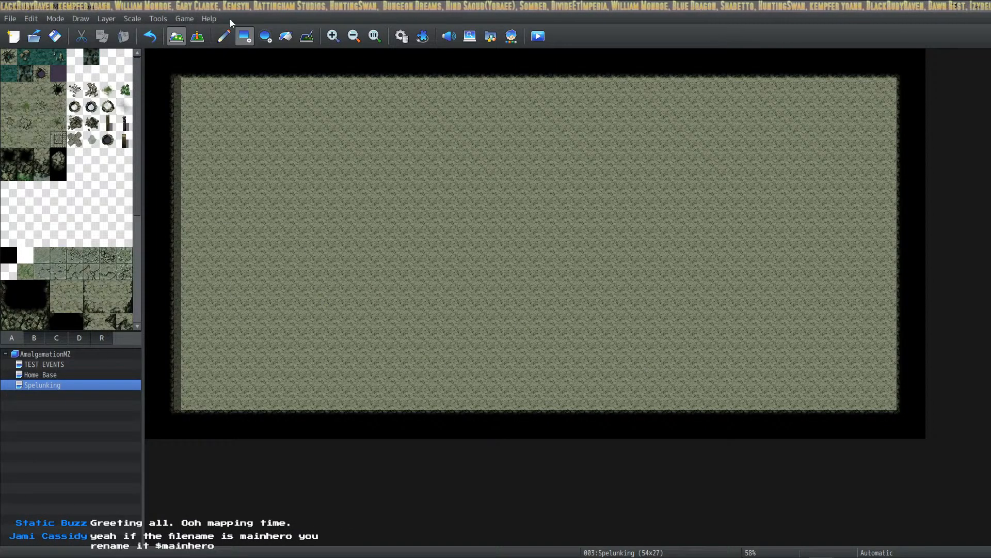
Start a new map event at tile 26,23 near the south border and open its image selection.
{"action": "left_click", "coordinate": [199, 35]}
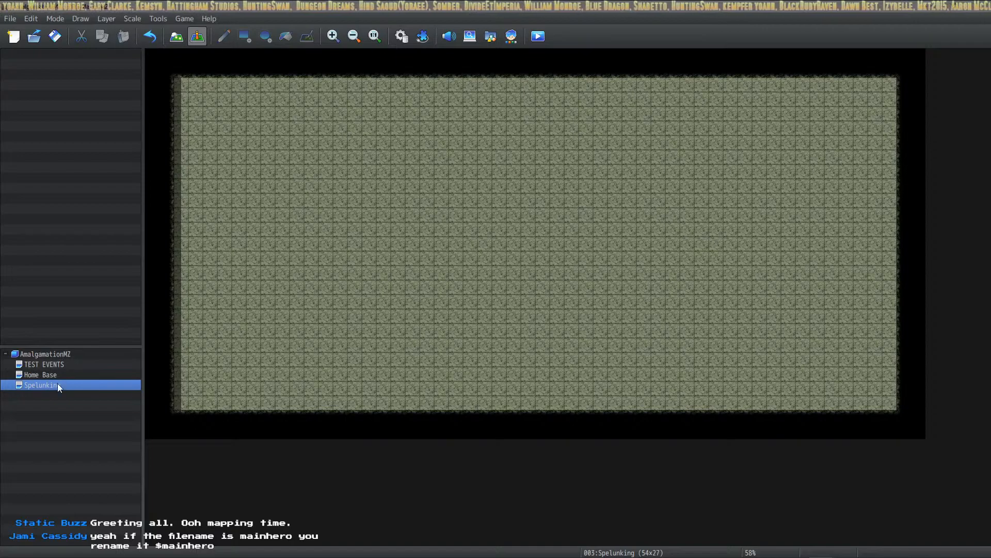
{"action": "right_click", "coordinate": [532, 392]}
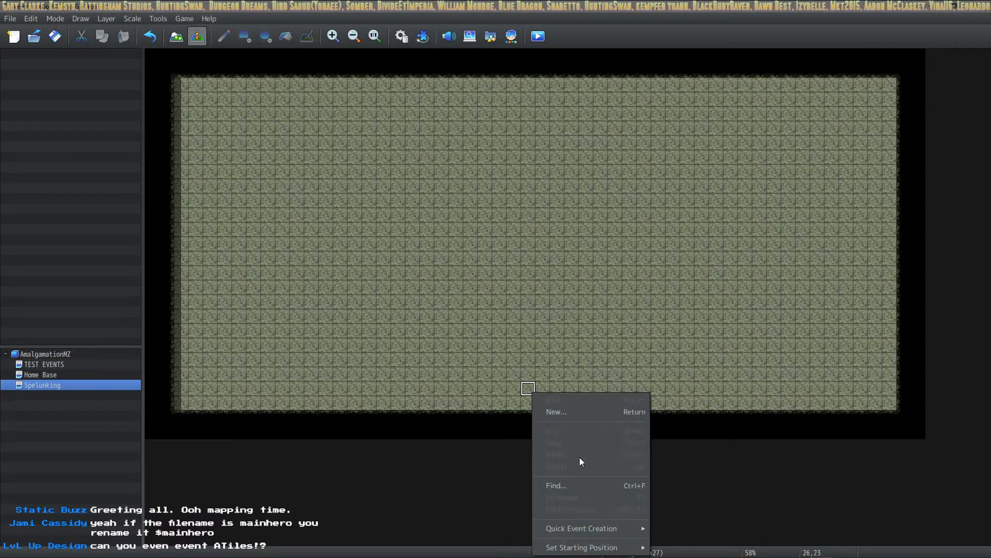
{"action": "left_click", "coordinate": [578, 411]}
{"action": "double_click", "coordinate": [271, 318]}
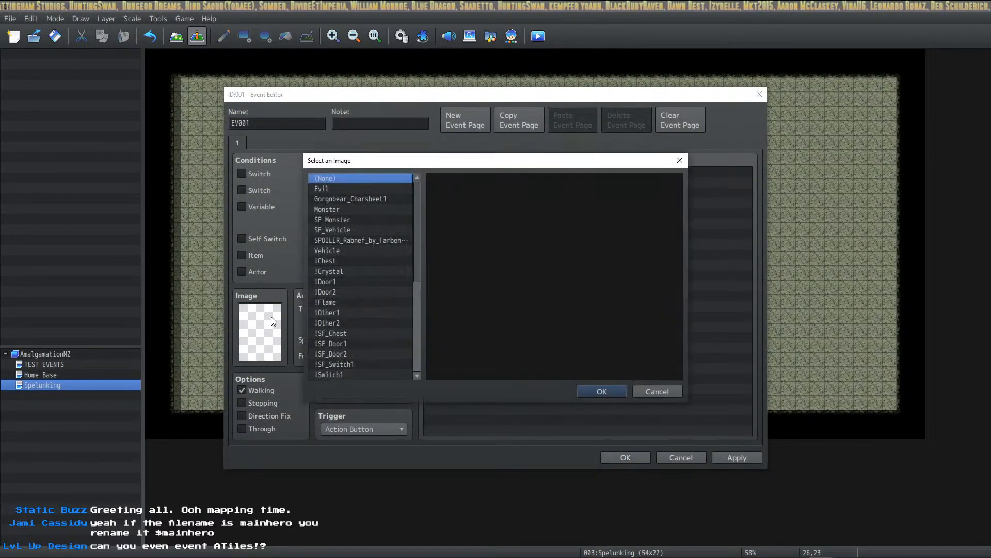
Look through the Tileset B, C and D sheets available as event images, and discard the new event.
{"action": "scroll", "coordinate": [408, 233], "scroll_direction": "down", "scroll_amount": 6}
{"action": "left_click", "coordinate": [361, 374]}
{"action": "left_click", "coordinate": [360, 365]}
{"action": "left_click", "coordinate": [362, 354]}
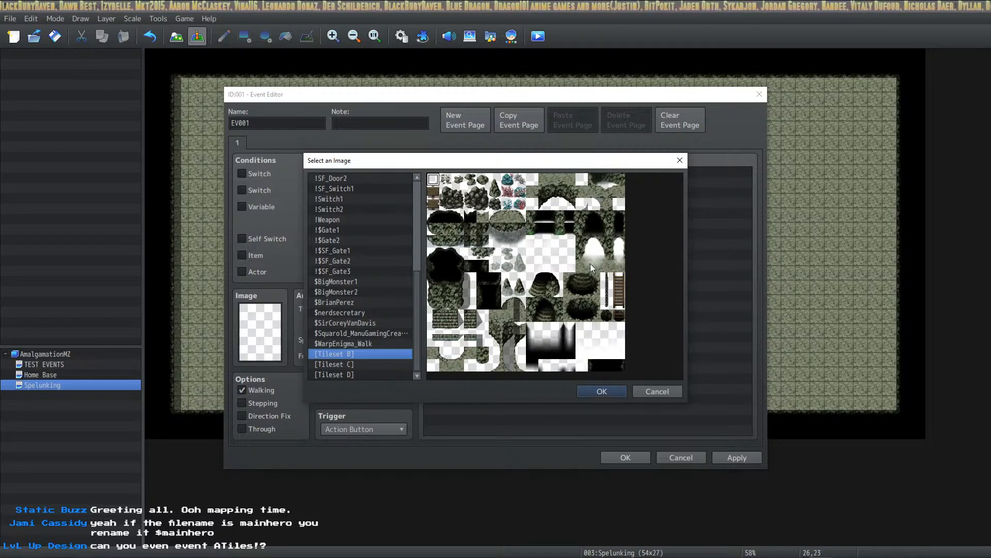
{"action": "left_click", "coordinate": [336, 364]}
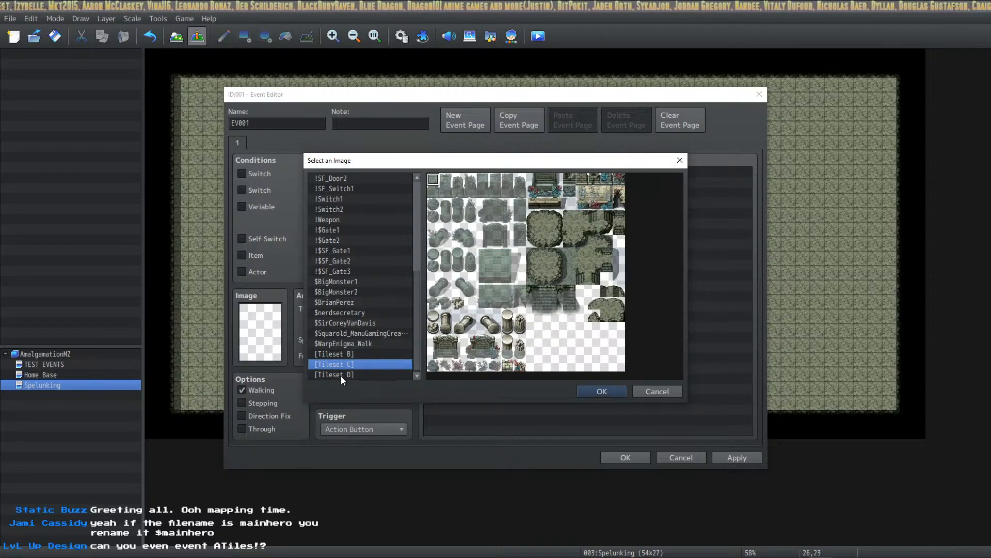
{"action": "left_click", "coordinate": [341, 374]}
{"action": "left_click", "coordinate": [370, 355]}
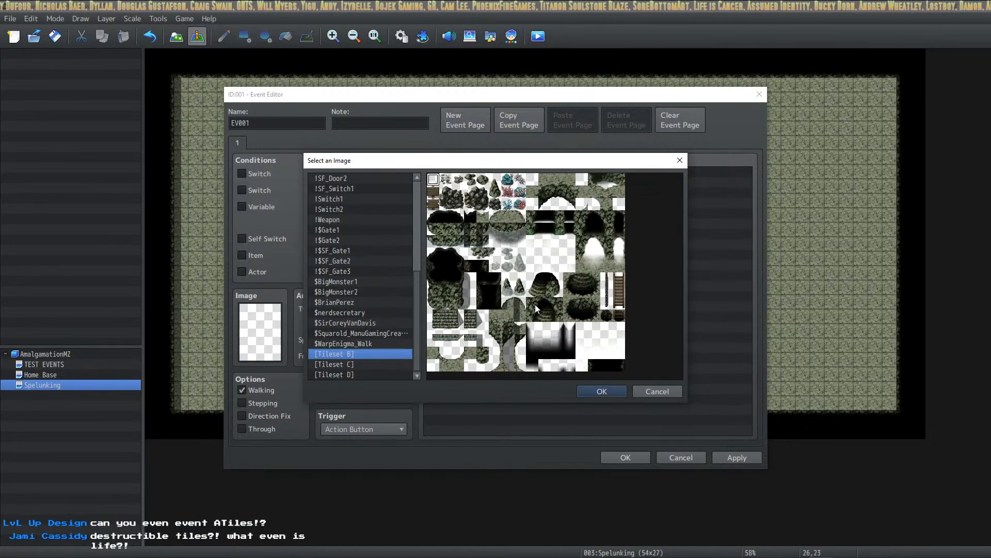
{"action": "left_click", "coordinate": [652, 392]}
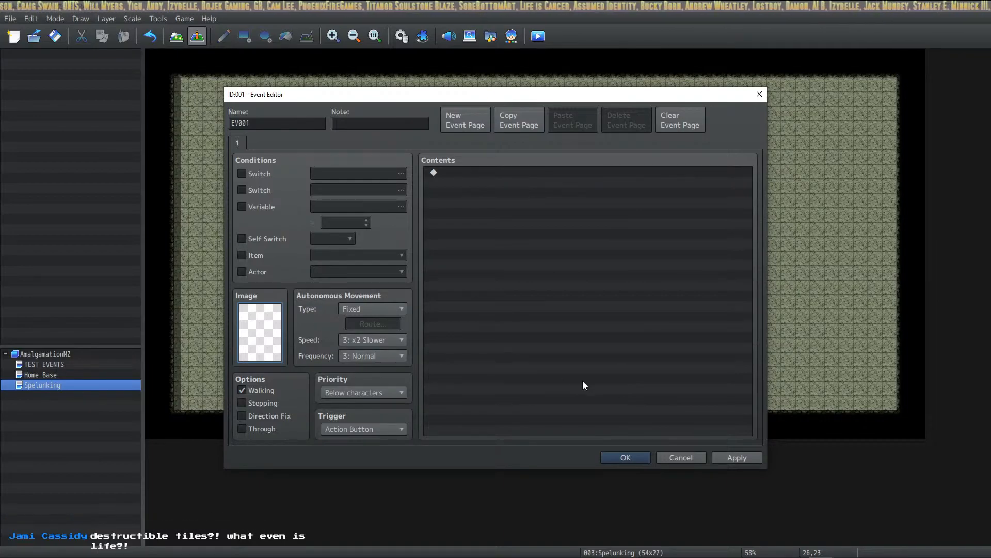
{"action": "left_click", "coordinate": [674, 457]}
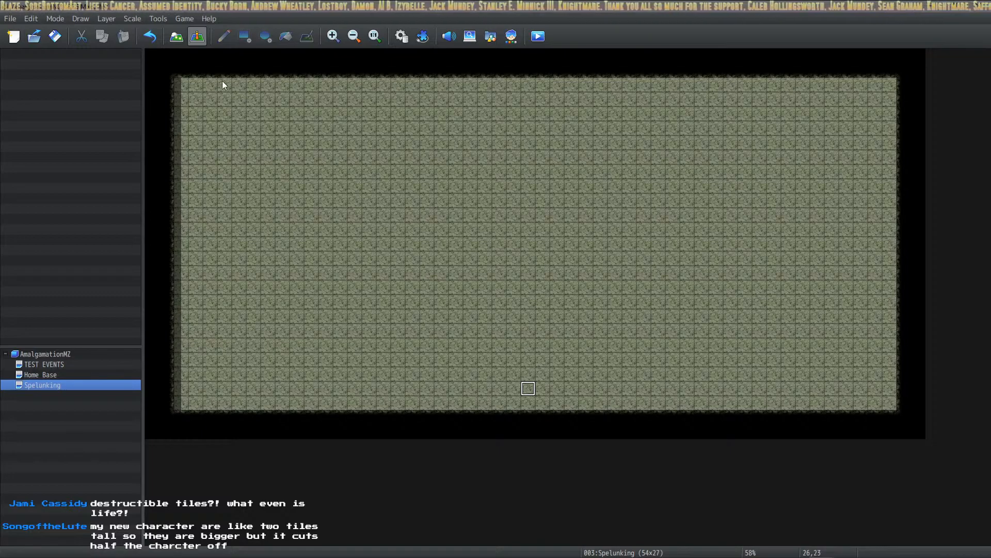
Return to tile drawing and try two Wall B pieces from the B tiles side by side near the south border.
{"action": "left_click", "coordinate": [176, 37]}
{"action": "scroll", "coordinate": [67, 301], "scroll_direction": "down", "scroll_amount": 4}
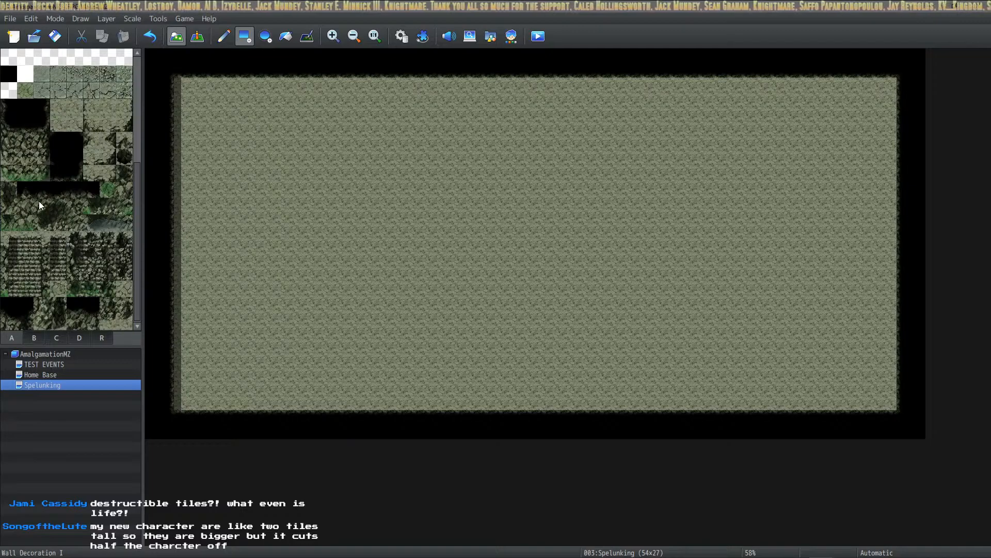
{"action": "scroll", "coordinate": [39, 207], "scroll_direction": "up", "scroll_amount": 7}
{"action": "left_click", "coordinate": [14, 176]}
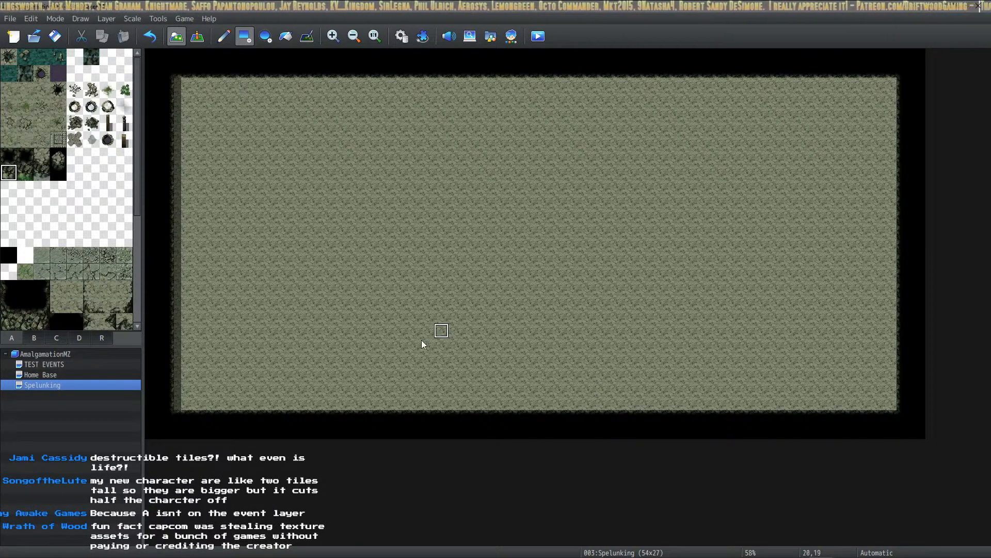
{"action": "left_click", "coordinate": [34, 337]}
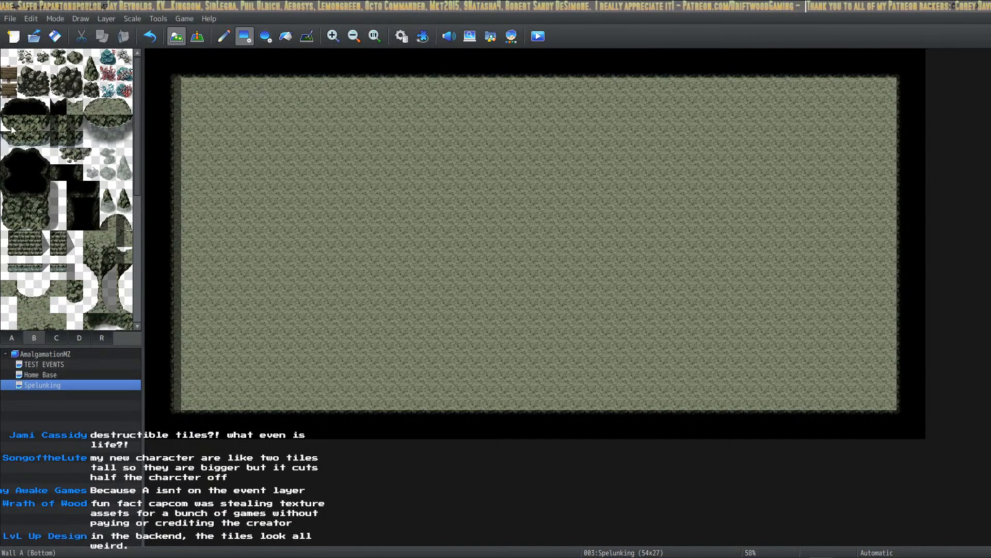
{"action": "left_click", "coordinate": [24, 222]}
{"action": "left_click", "coordinate": [557, 396]}
{"action": "left_click", "coordinate": [9, 222]}
{"action": "left_click", "coordinate": [543, 402]}
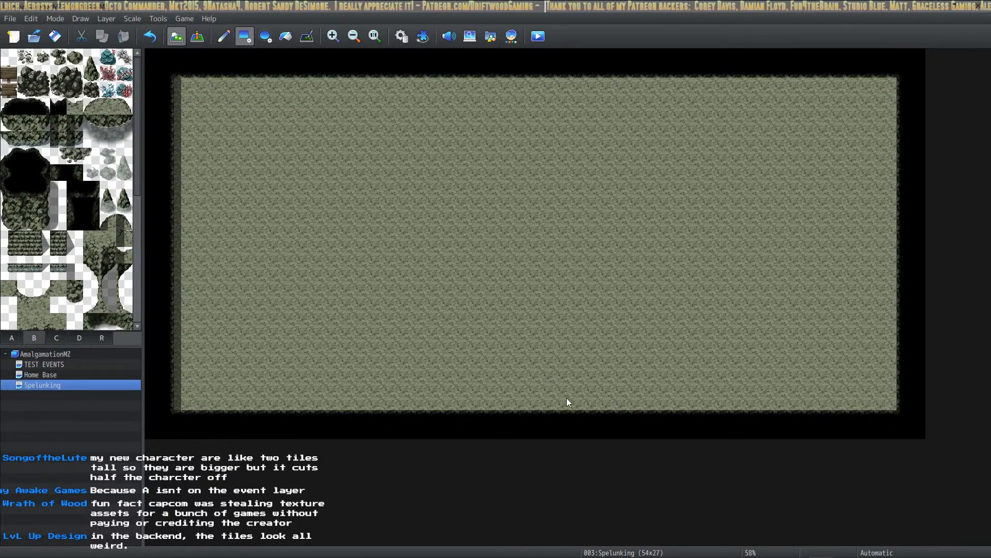
Try a three-tile-high column of the B tiles' Wall A (Bottom) with its edge piece beside it, and clear both away.
{"action": "scroll", "coordinate": [69, 280], "scroll_direction": "down", "scroll_amount": 2}
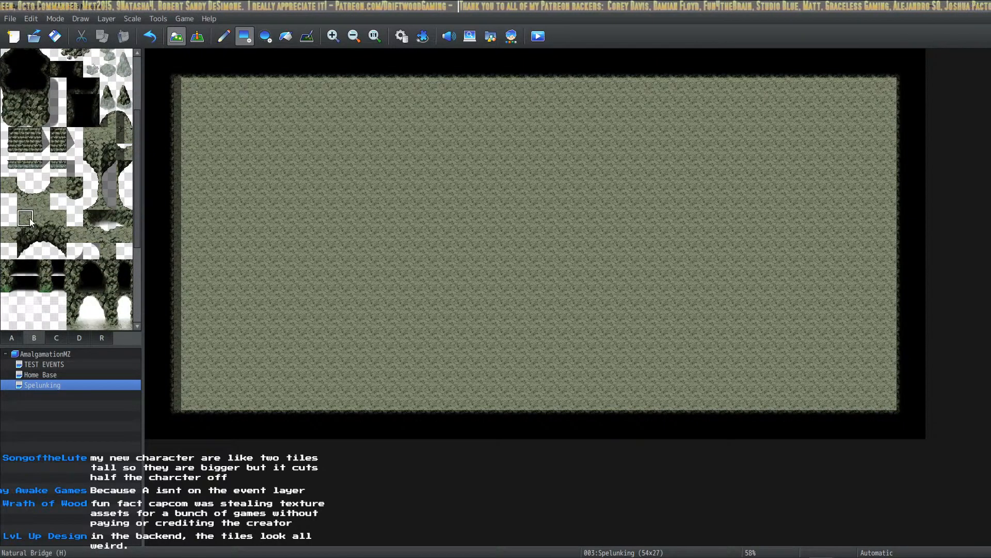
{"action": "scroll", "coordinate": [84, 263], "scroll_direction": "up", "scroll_amount": 2}
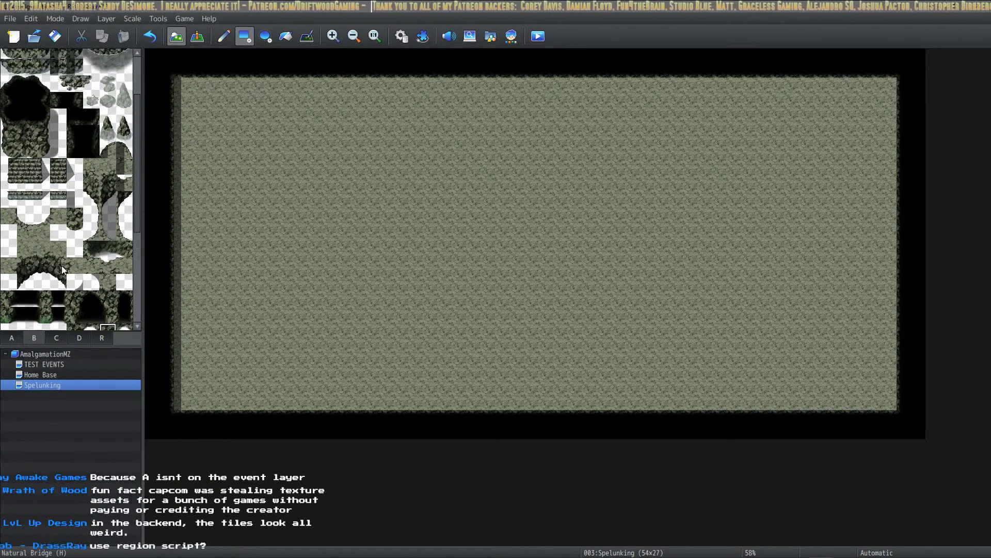
{"action": "scroll", "coordinate": [83, 263], "scroll_direction": "up", "scroll_amount": 1}
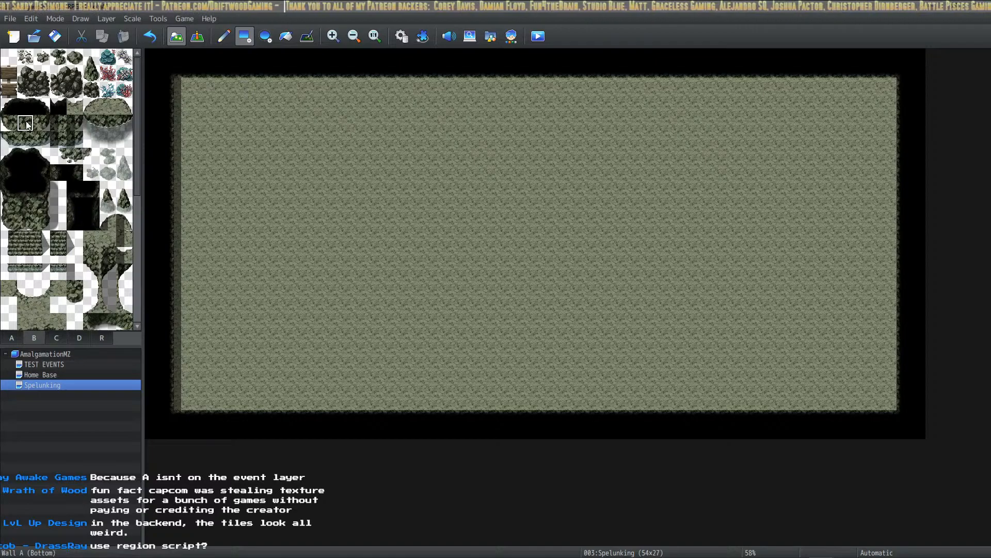
{"action": "left_click", "coordinate": [426, 373]}
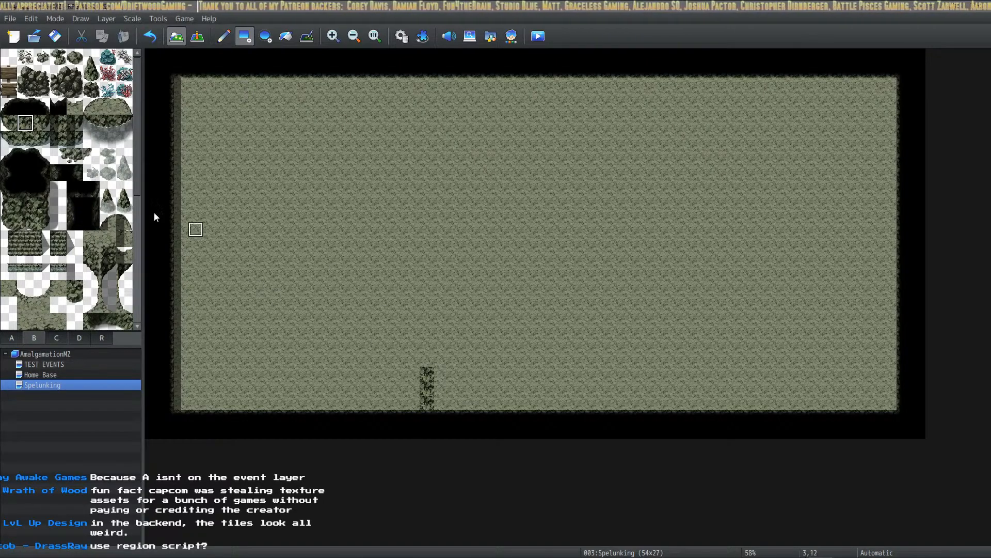
{"action": "left_click", "coordinate": [8, 122]}
{"action": "left_click", "coordinate": [409, 374]}
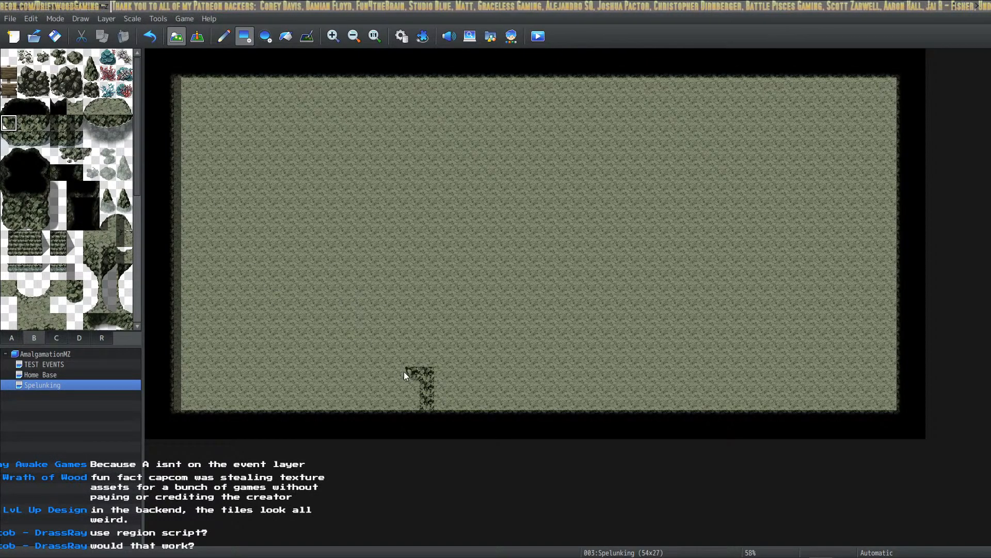
{"action": "right_click", "coordinate": [442, 347]}
{"action": "left_click_drag", "start_coordinate": [441, 347], "coordinate": [413, 397]}
{"action": "left_click", "coordinate": [150, 37]}
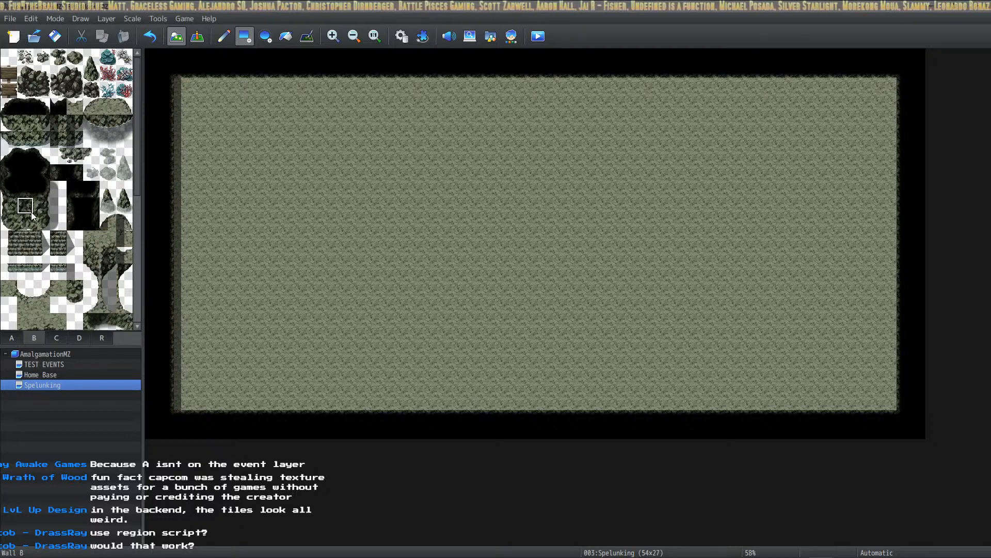
Try a Wall B frame about 7 by 5 tiles at the south border and fill larger Wall B blocks across the cave floor.
{"action": "left_click_drag", "start_coordinate": [454, 382], "coordinate": [442, 407]}
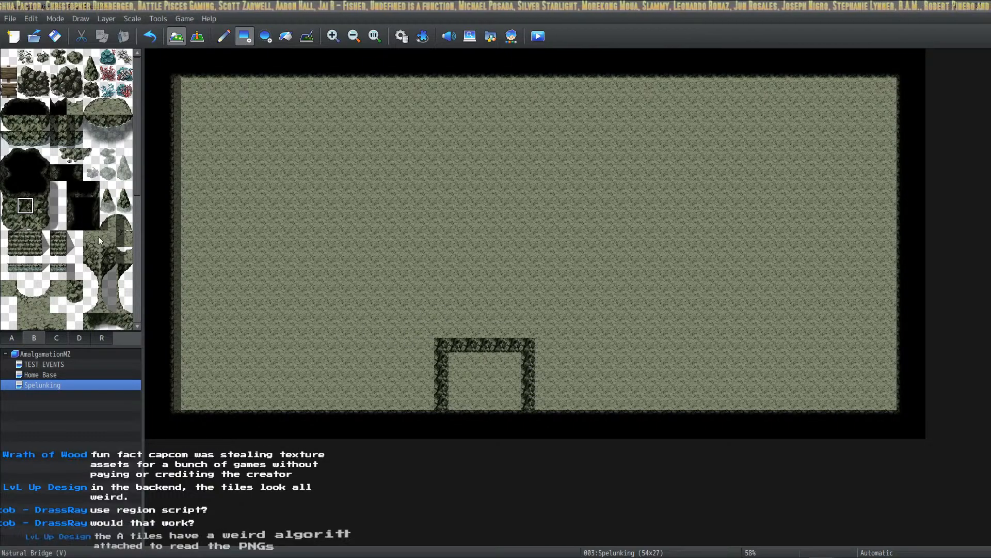
{"action": "left_click_drag", "start_coordinate": [438, 330], "coordinate": [532, 336]}
{"action": "left_click_drag", "start_coordinate": [439, 330], "coordinate": [520, 329]}
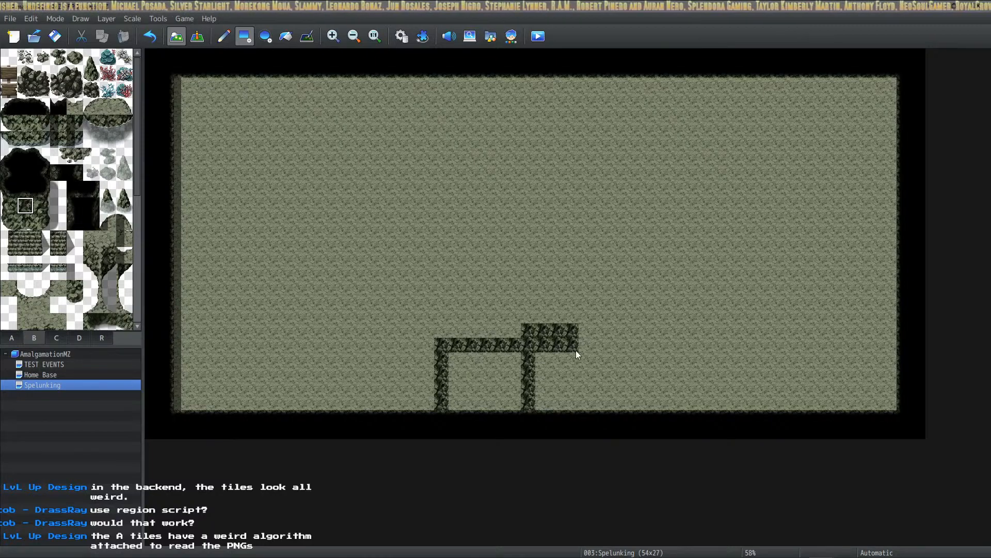
{"action": "left_click_drag", "start_coordinate": [573, 390], "coordinate": [238, 156]}
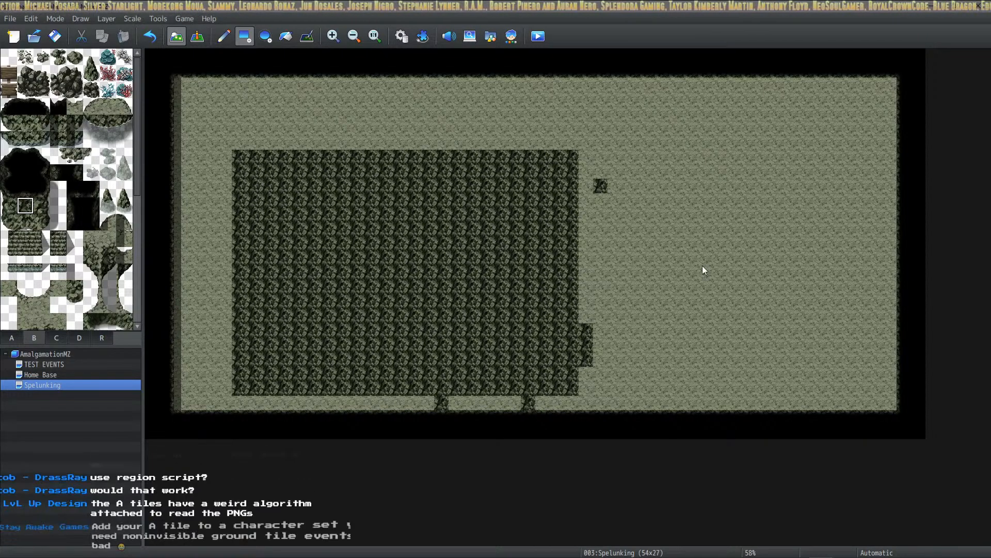
{"action": "left_click_drag", "start_coordinate": [599, 184], "coordinate": [775, 360]}
Pick up the cave floor from the map and paint it back over all the Wall B test blocks.
{"action": "right_click_drag", "start_coordinate": [847, 403], "coordinate": [615, 258]}
{"action": "right_click", "coordinate": [861, 376]}
{"action": "left_click_drag", "start_coordinate": [828, 396], "coordinate": [365, 165]}
{"action": "left_click_drag", "start_coordinate": [556, 368], "coordinate": [236, 153]}
{"action": "left_click_drag", "start_coordinate": [301, 375], "coordinate": [380, 390]}
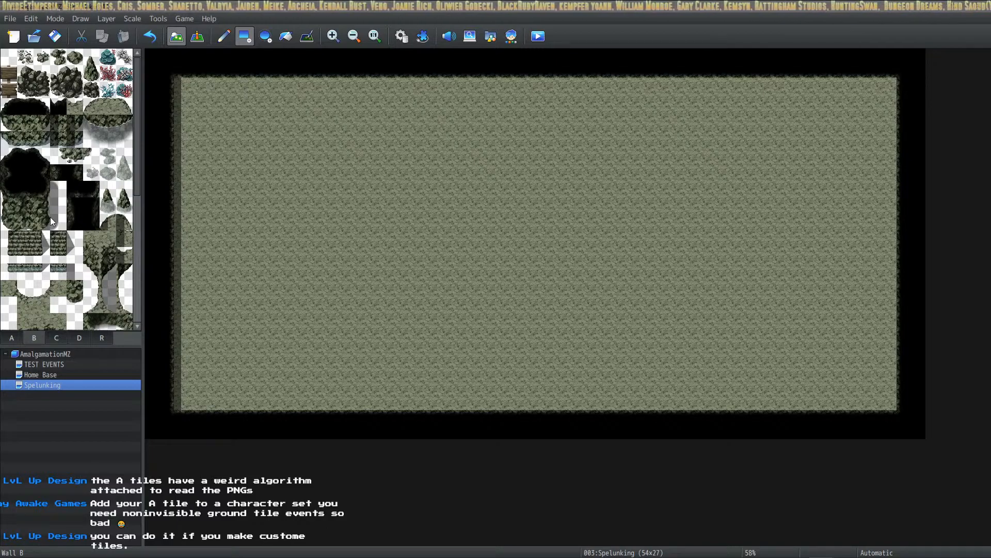
Try overlapping Wall B rectangles up to about 27 by 16 tiles against the south border, and paint floor back over them.
{"action": "left_click_drag", "start_coordinate": [516, 306], "coordinate": [601, 350]}
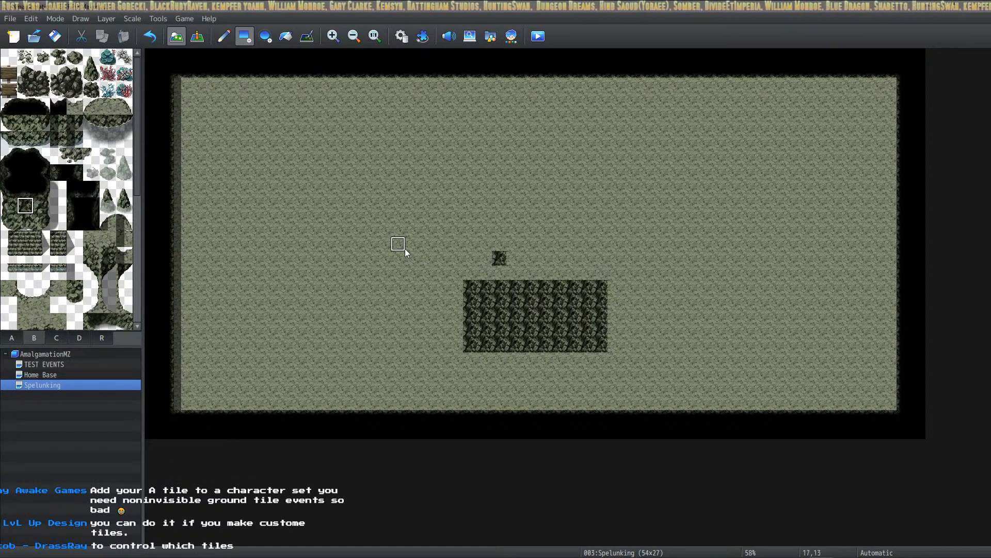
{"action": "left_click_drag", "start_coordinate": [404, 249], "coordinate": [491, 249]}
{"action": "left_click_drag", "start_coordinate": [409, 228], "coordinate": [580, 331]}
{"action": "left_click_drag", "start_coordinate": [644, 229], "coordinate": [500, 374]}
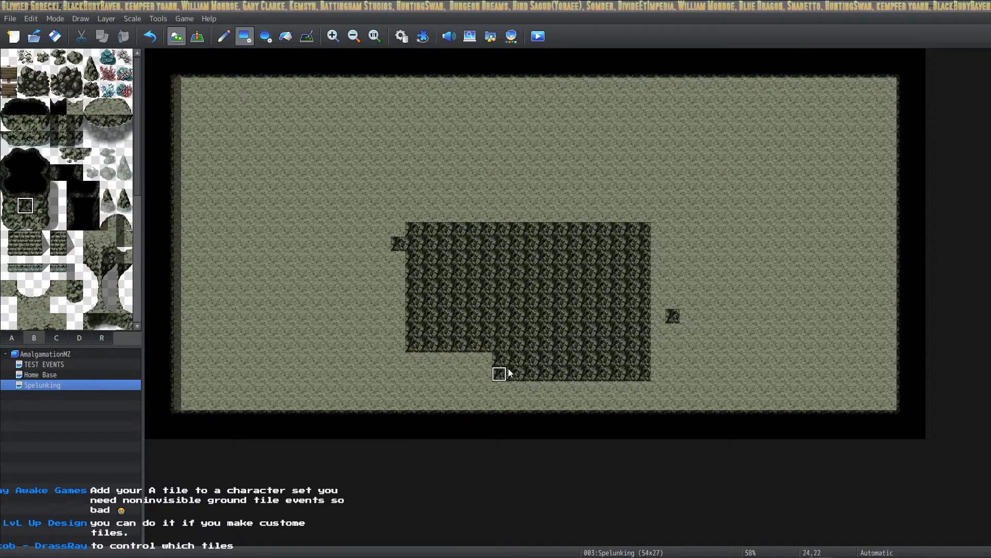
{"action": "mouse_move", "coordinate": [673, 403]}
{"action": "left_mouse_down"}
{"action": "mouse_move", "coordinate": [563, 293]}
{"action": "mouse_move", "coordinate": [292, 182]}
{"action": "left_mouse_up"}
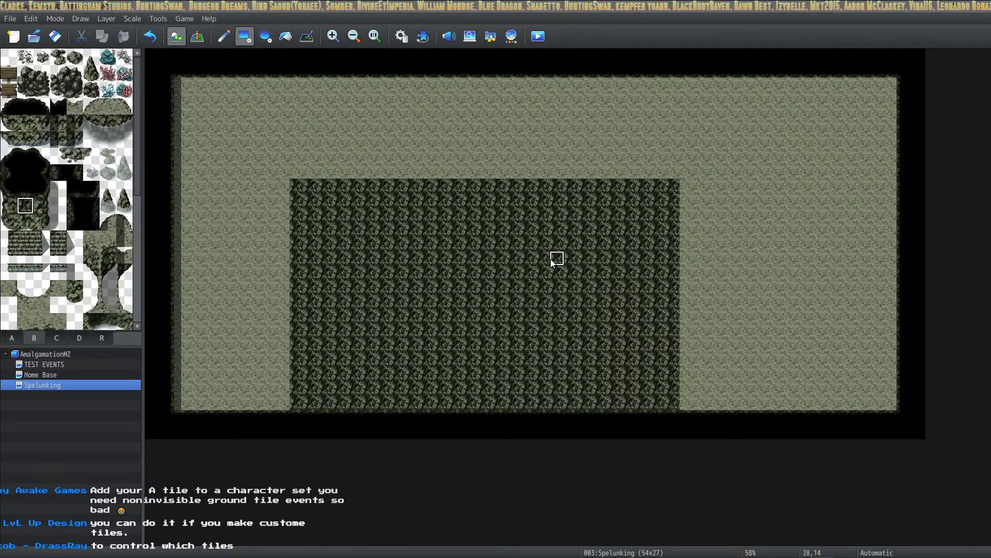
{"action": "right_click", "coordinate": [274, 148]}
{"action": "left_click_drag", "start_coordinate": [291, 180], "coordinate": [698, 412]}
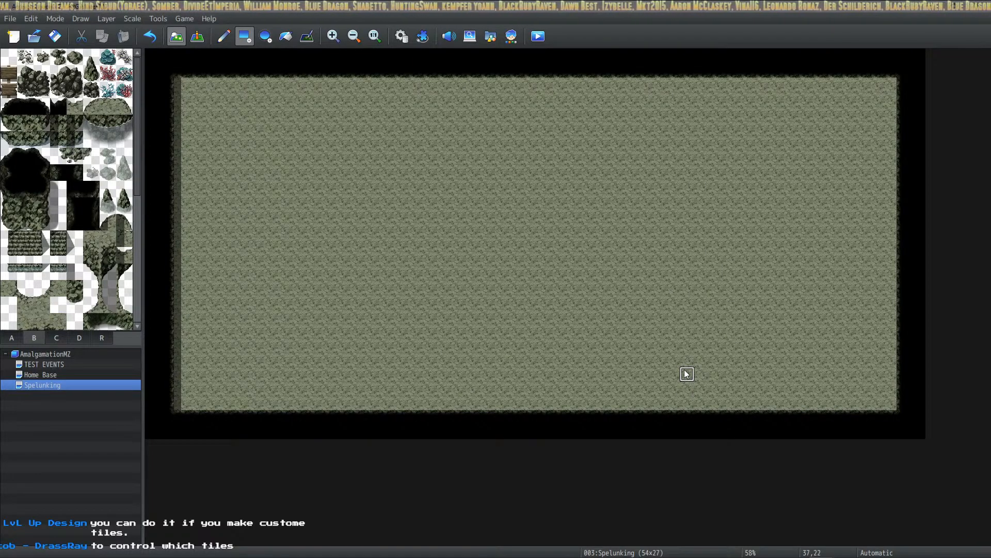
Try filling a block of the B tiles' lower rock wall about 18 by 11 tiles in the middle of the cave, and undo it.
{"action": "left_click", "coordinate": [26, 222]}
{"action": "left_click_drag", "start_coordinate": [319, 180], "coordinate": [503, 278]}
{"action": "left_click", "coordinate": [25, 205]}
{"action": "mouse_move", "coordinate": [310, 157]}
{"action": "left_mouse_down"}
{"action": "mouse_move", "coordinate": [400, 235]}
{"action": "mouse_move", "coordinate": [560, 305]}
{"action": "left_mouse_up"}
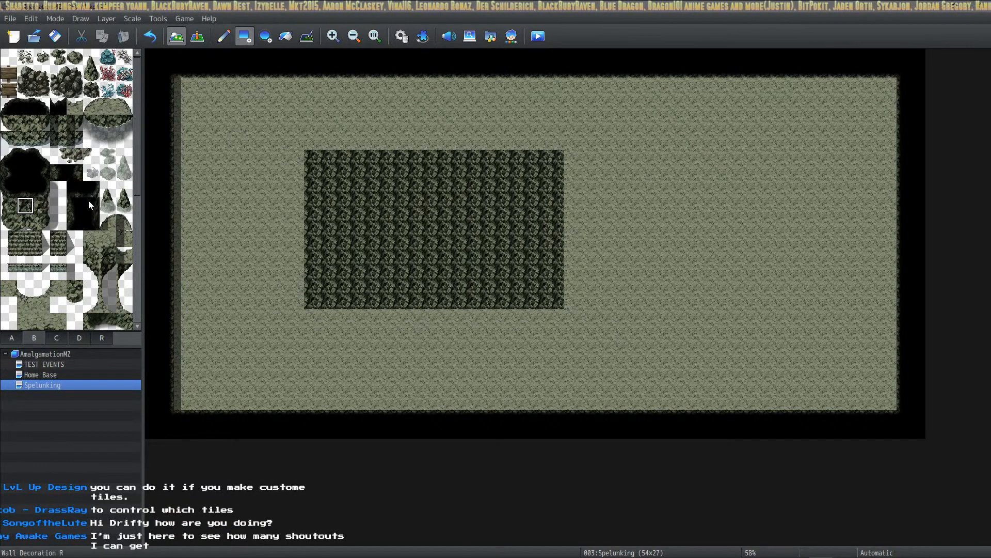
{"action": "right_click_drag", "start_coordinate": [271, 134], "coordinate": [566, 322]}
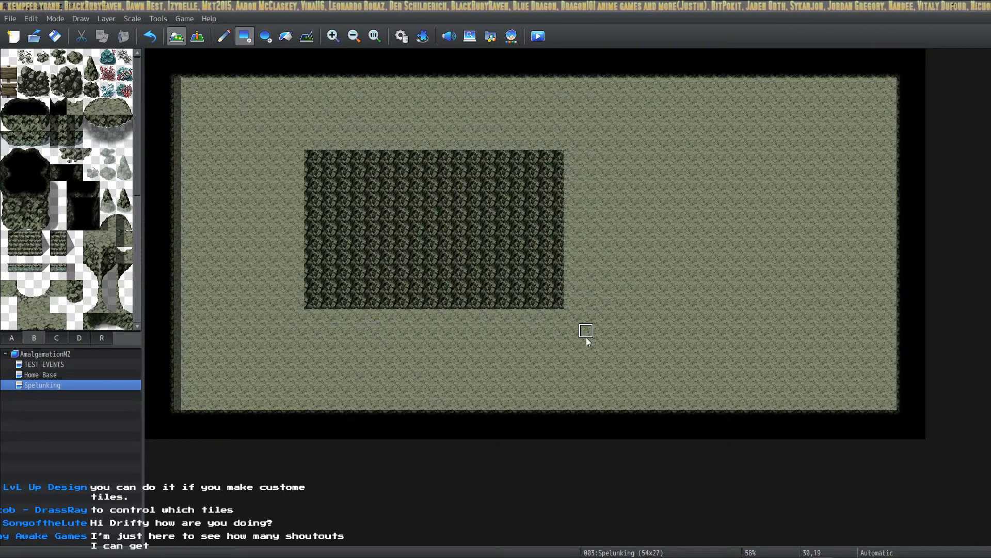
{"action": "key", "text": "ctrl+z"}
Draw a rock-wall outline about 5 by 9 tiles with a crossbar near the cave's northwest corner, trimming the extra column off its west side.
{"action": "left_click_drag", "start_coordinate": [211, 114], "coordinate": [197, 170]}
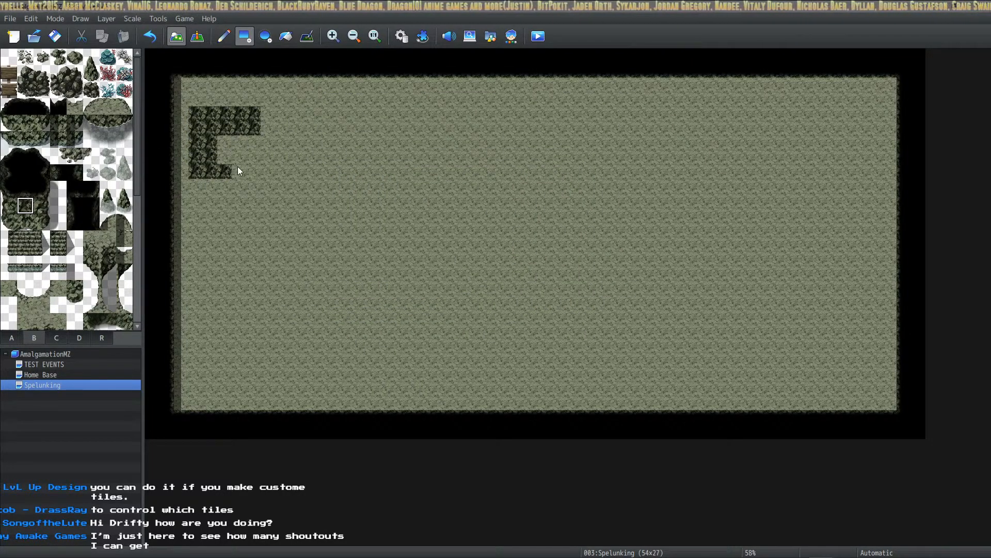
{"action": "left_click_drag", "start_coordinate": [252, 228], "coordinate": [265, 110]}
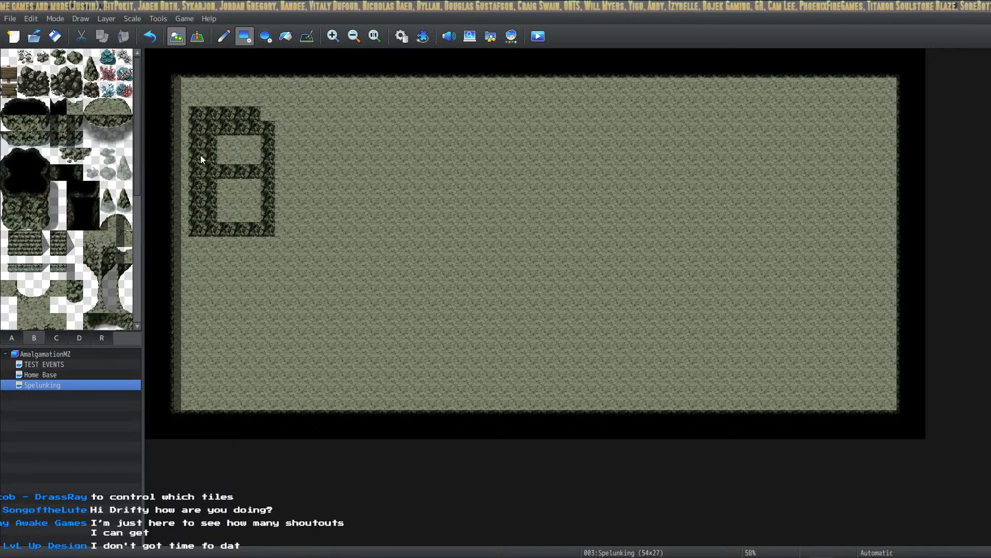
{"action": "left_click_drag", "start_coordinate": [196, 111], "coordinate": [196, 244]}
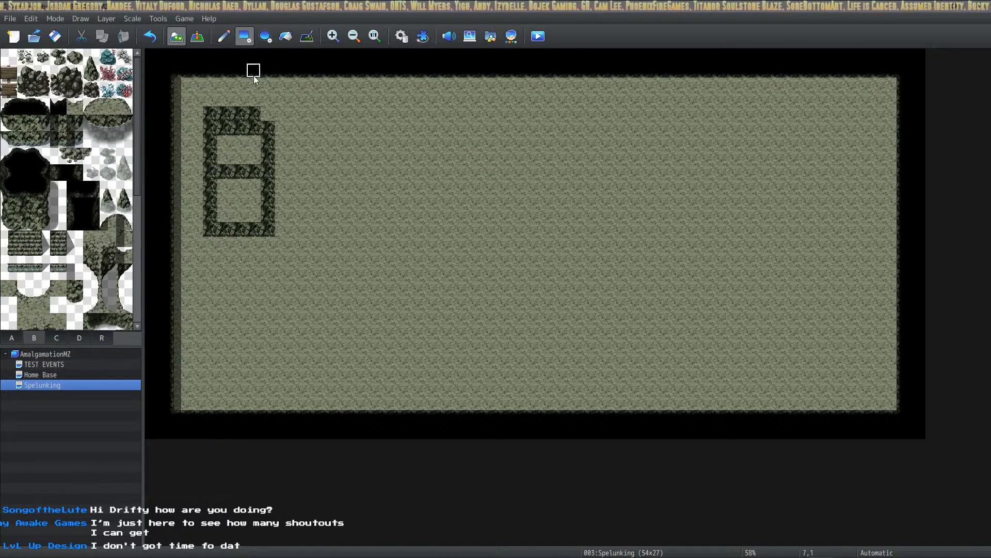
Create a new event on the cave floor at 27,19 and give it the central rock wall tile from Tileset B as its image.
{"action": "left_click", "coordinate": [197, 37]}
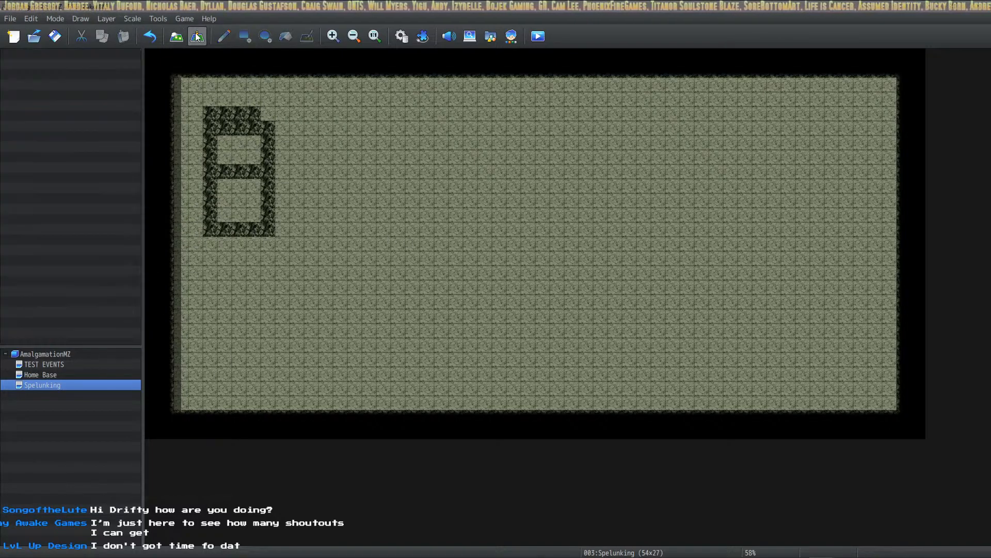
{"action": "right_click", "coordinate": [541, 326]}
{"action": "left_click", "coordinate": [578, 342]}
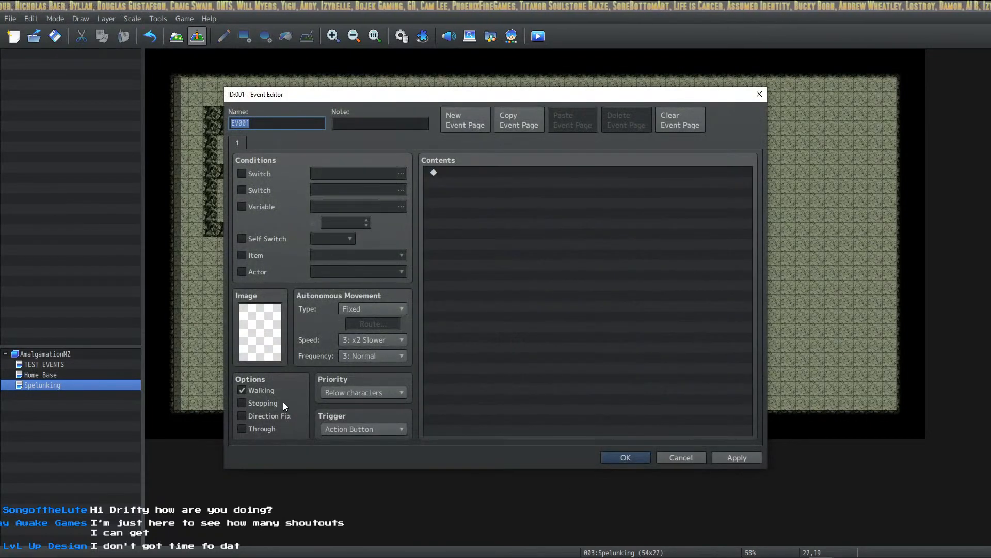
{"action": "double_click", "coordinate": [268, 333]}
{"action": "scroll", "coordinate": [388, 258], "scroll_direction": "down", "scroll_amount": 6}
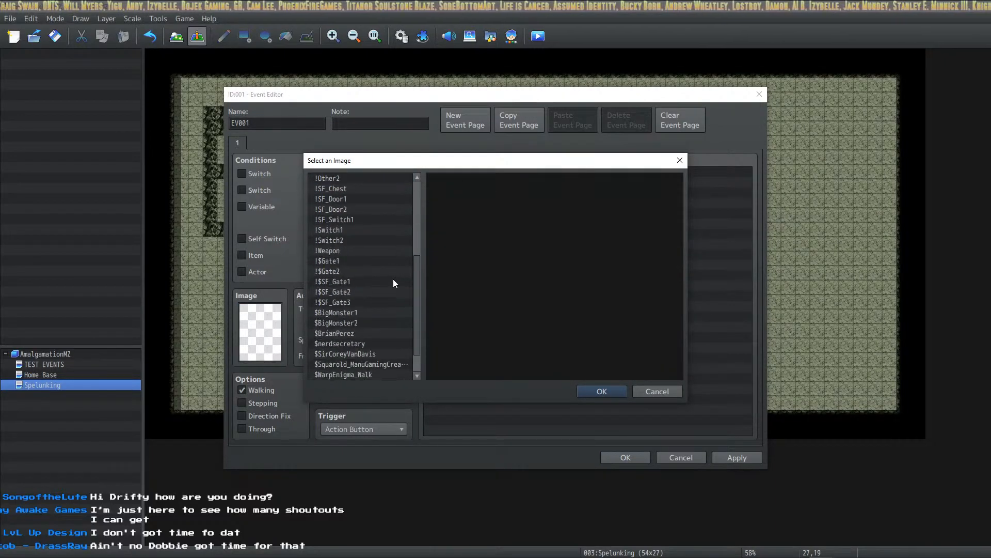
{"action": "left_click", "coordinate": [349, 355]}
{"action": "left_click", "coordinate": [494, 254]}
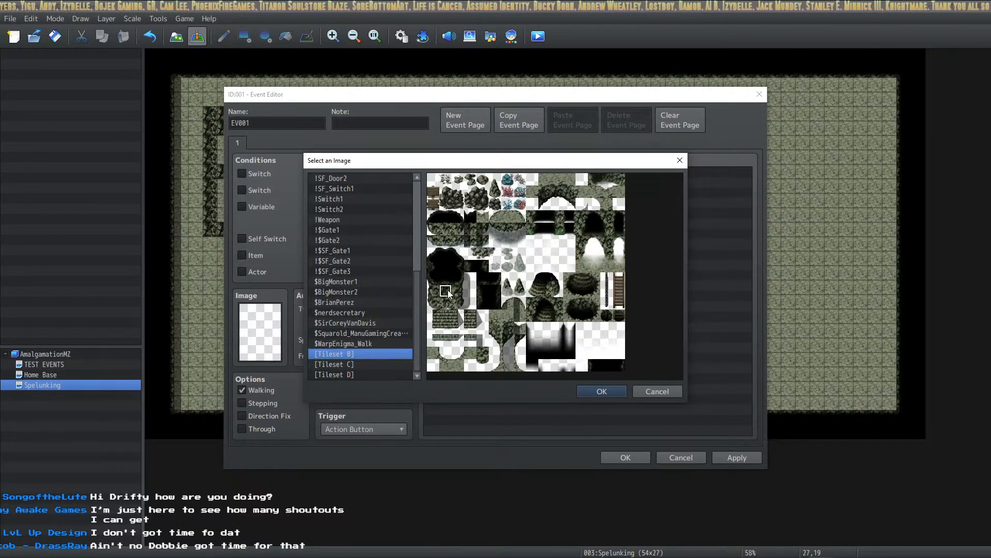
{"action": "left_click", "coordinate": [580, 394]}
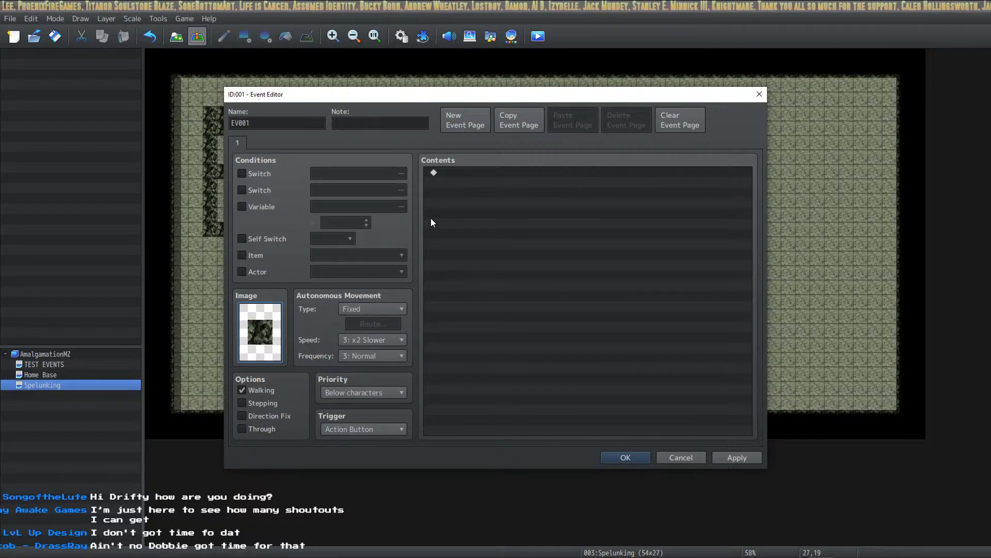
Name the event Best Tile and set its priority to Same as characters.
{"action": "double_click", "coordinate": [281, 126]}
{"action": "type", "text": "Best Tile"}
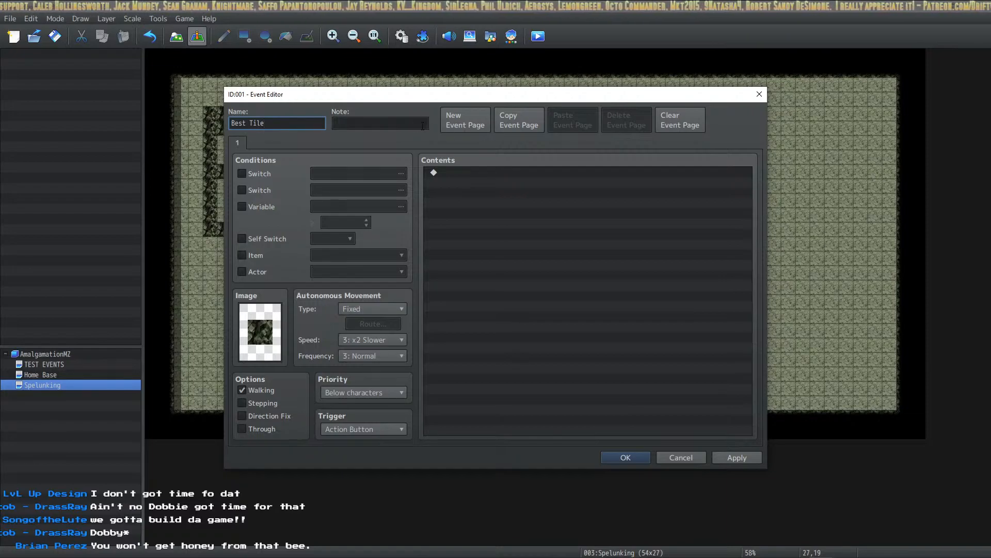
{"action": "left_click", "coordinate": [470, 177]}
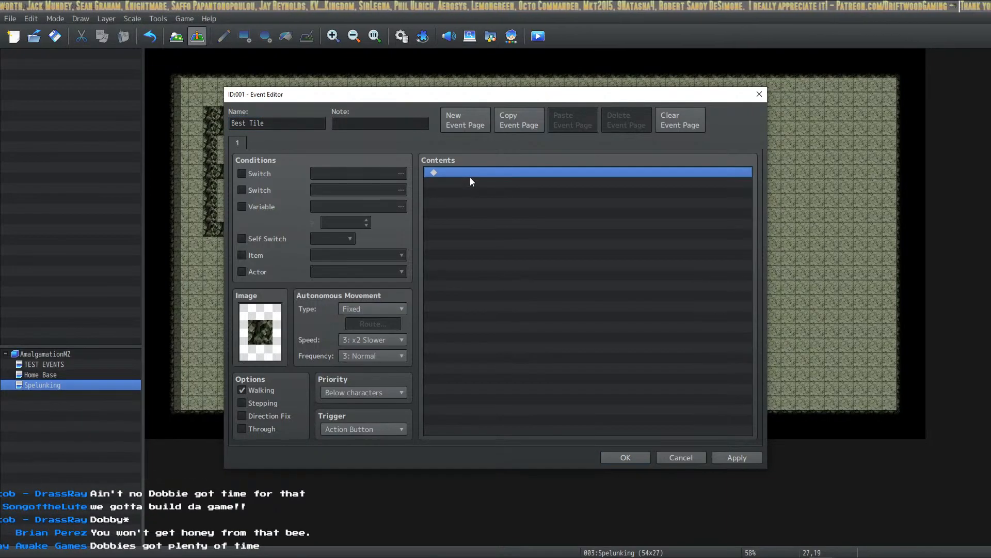
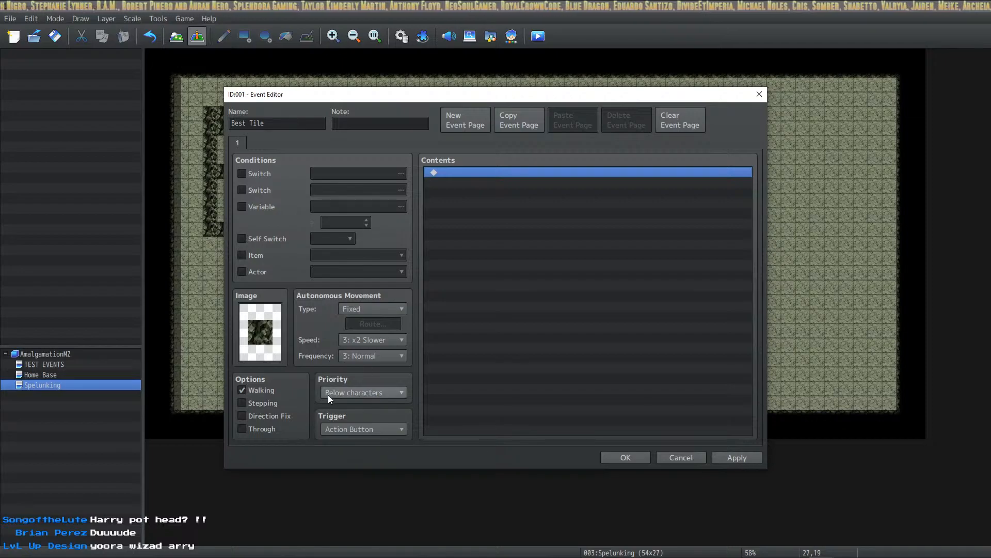
{"action": "left_click", "coordinate": [348, 392]}
{"action": "left_click", "coordinate": [358, 418]}
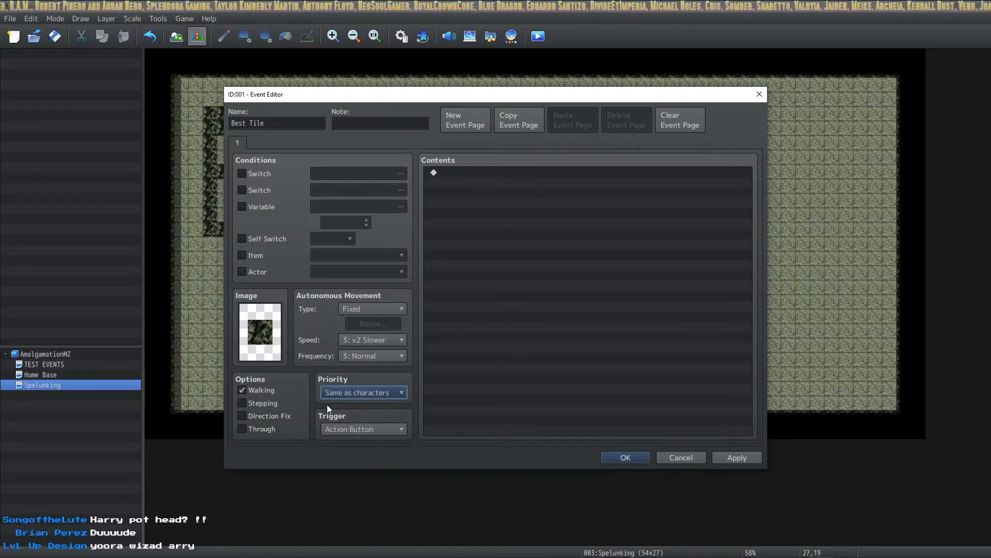
Make the event's first page turn Self Switch A ON, and add a second page conditioned on Self Switch A.
{"action": "right_click", "coordinate": [509, 171]}
{"action": "left_click", "coordinate": [537, 183]}
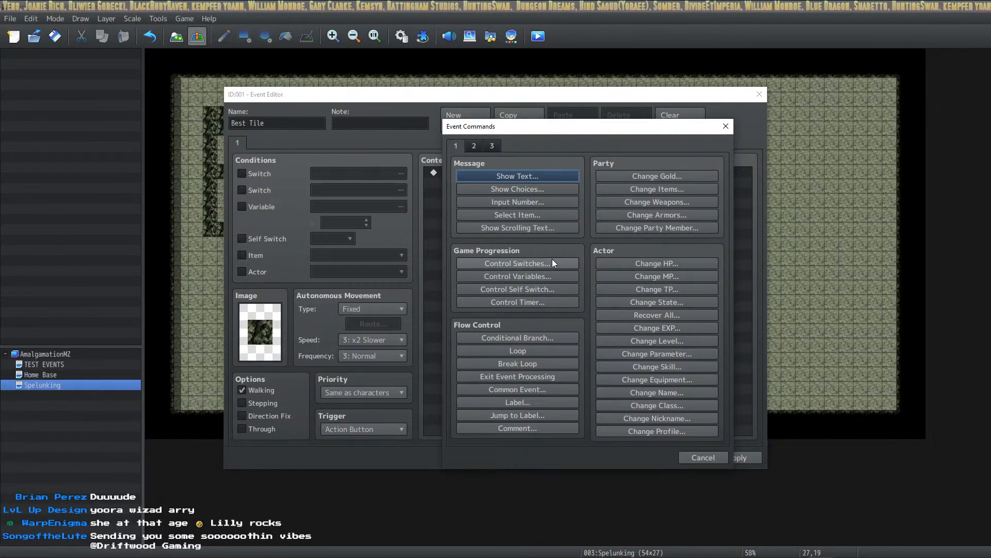
{"action": "left_click", "coordinate": [546, 286]}
{"action": "left_click", "coordinate": [565, 335]}
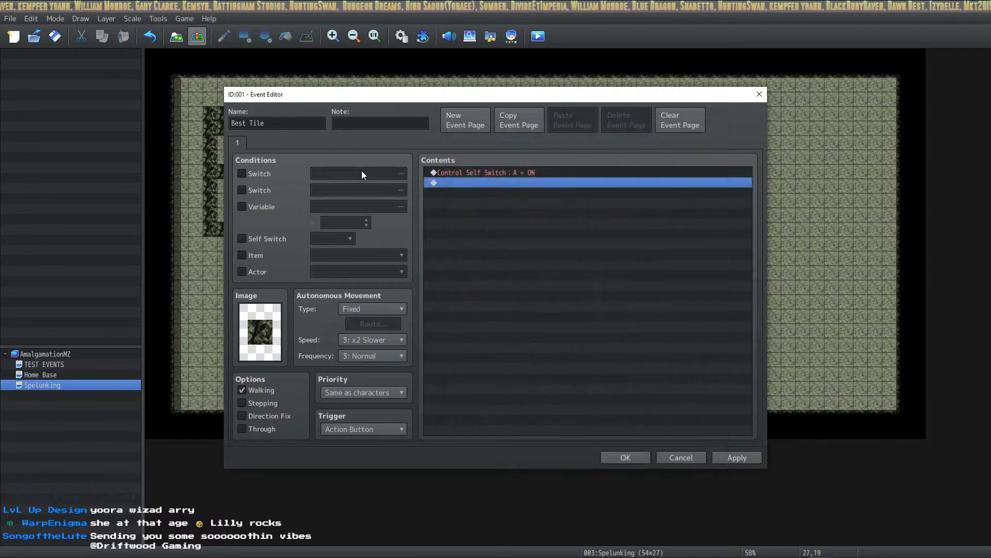
{"action": "left_click", "coordinate": [454, 116]}
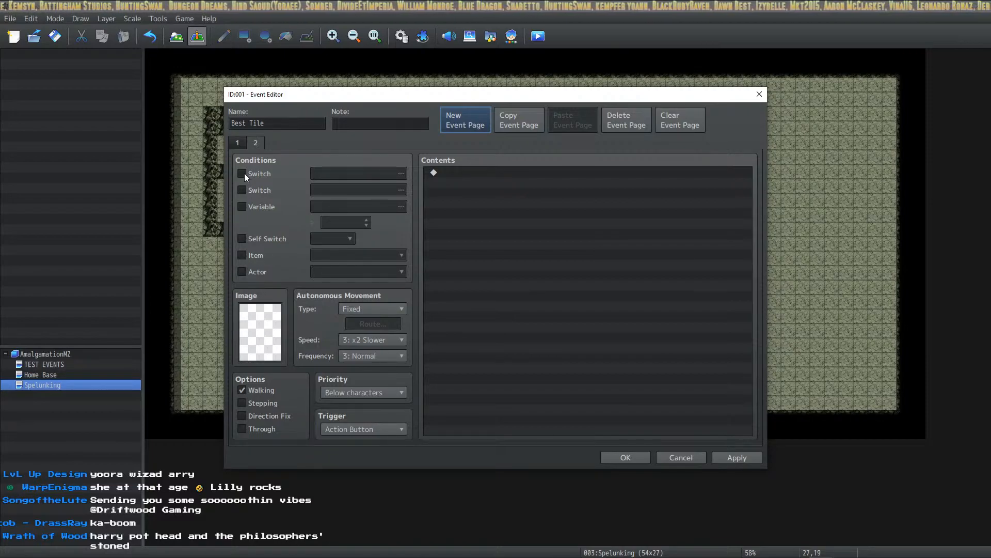
{"action": "left_click", "coordinate": [274, 238]}
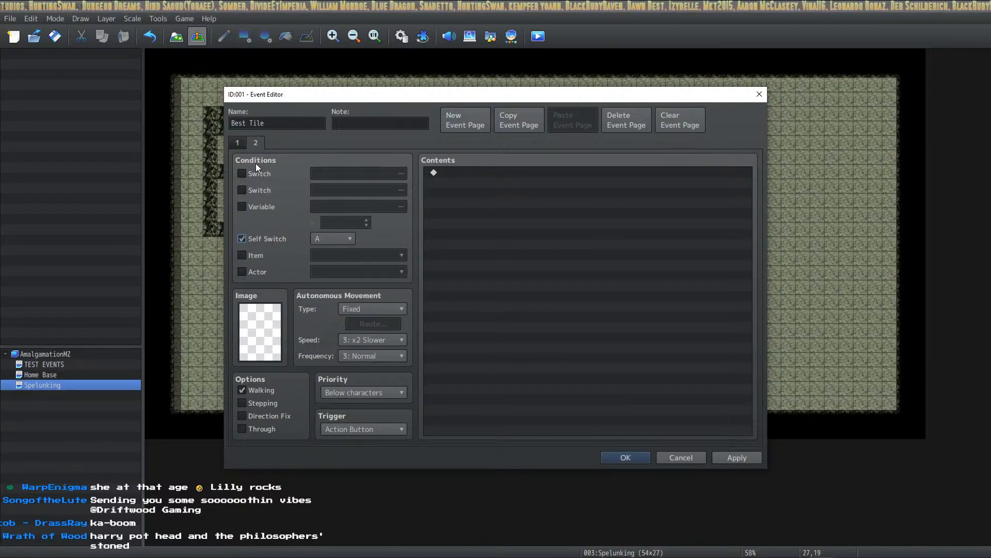
Begin a Show Animation command for This Event above the self switch command on page 1, and open its animation selection.
{"action": "left_click", "coordinate": [238, 144]}
{"action": "right_click", "coordinate": [453, 173]}
{"action": "left_click", "coordinate": [480, 176]}
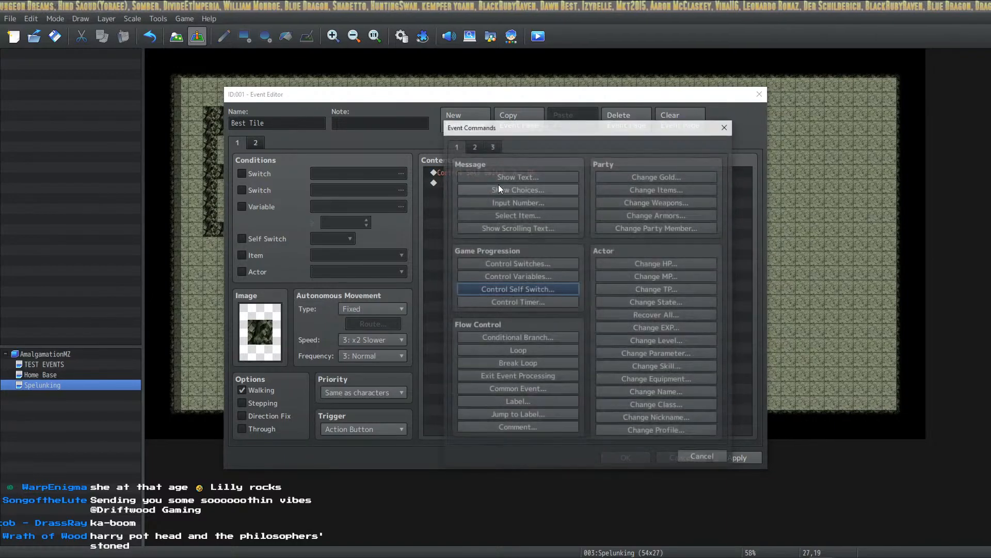
{"action": "left_click", "coordinate": [480, 146]}
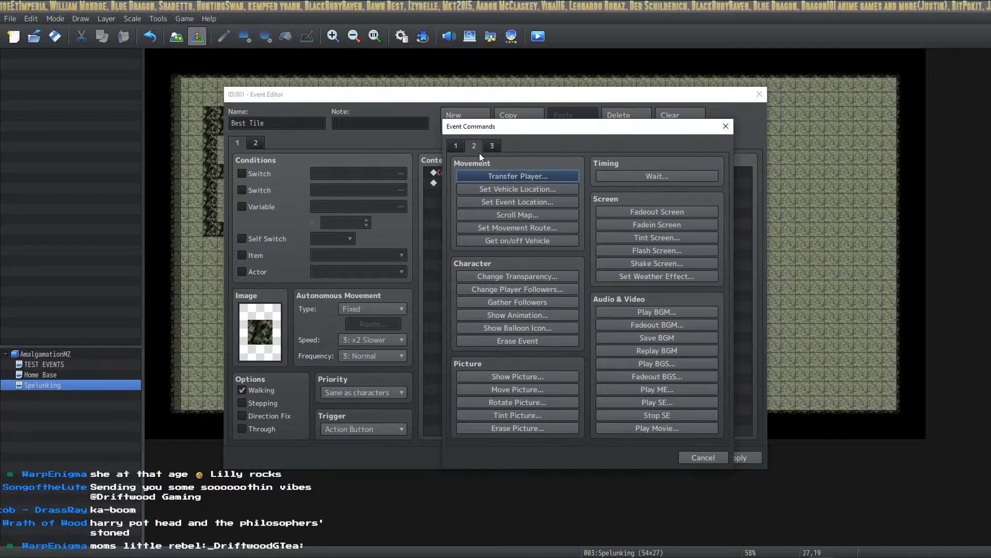
{"action": "left_click", "coordinate": [515, 313]}
{"action": "left_click", "coordinate": [597, 276]}
{"action": "left_click", "coordinate": [567, 300]}
{"action": "left_click", "coordinate": [577, 304]}
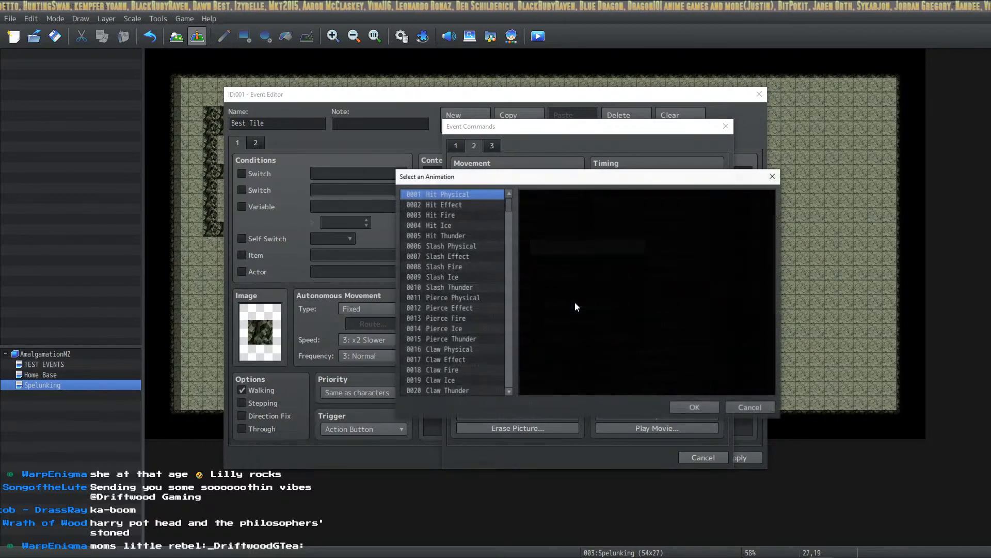
Preview a range of effects from the EE01, EVFX02 and EVFX03 animation sets, up to number 0190.
{"action": "left_click_drag", "start_coordinate": [507, 204], "coordinate": [507, 308]}
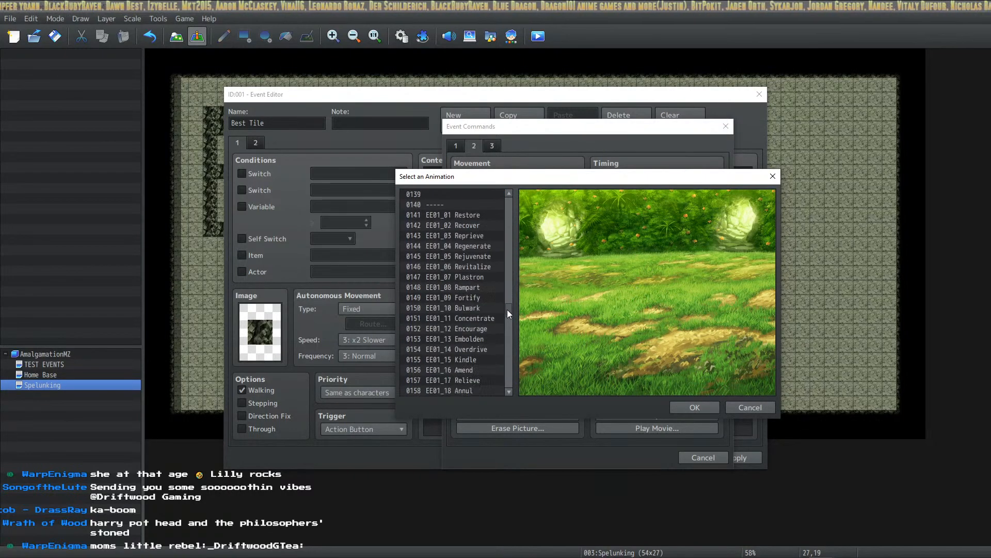
{"action": "left_click", "coordinate": [484, 223]}
{"action": "scroll", "coordinate": [475, 253], "scroll_direction": "down", "scroll_amount": 6}
{"action": "left_click", "coordinate": [466, 265]}
{"action": "scroll", "coordinate": [468, 262], "scroll_direction": "down", "scroll_amount": 1}
{"action": "left_click", "coordinate": [464, 269]}
{"action": "left_click", "coordinate": [466, 315]}
{"action": "scroll", "coordinate": [466, 308], "scroll_direction": "down", "scroll_amount": 3}
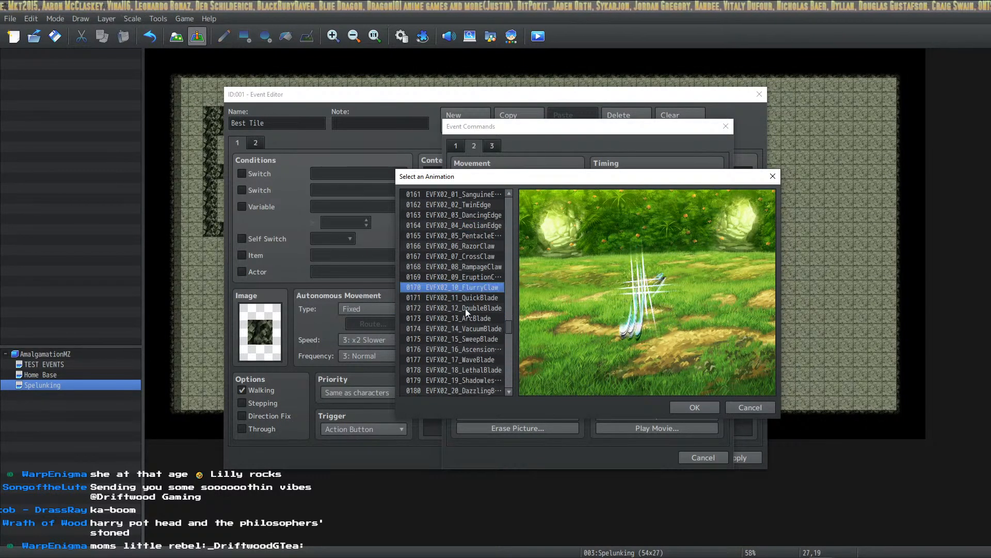
{"action": "scroll", "coordinate": [480, 300], "scroll_direction": "down", "scroll_amount": 2}
{"action": "left_click", "coordinate": [479, 302]}
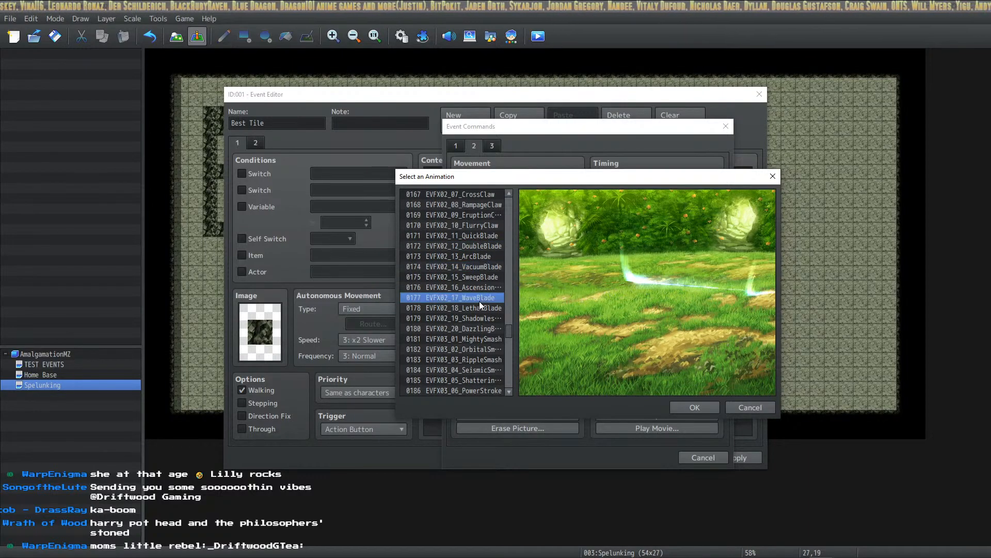
{"action": "scroll", "coordinate": [479, 302], "scroll_direction": "down", "scroll_amount": 2}
{"action": "left_click", "coordinate": [479, 307]}
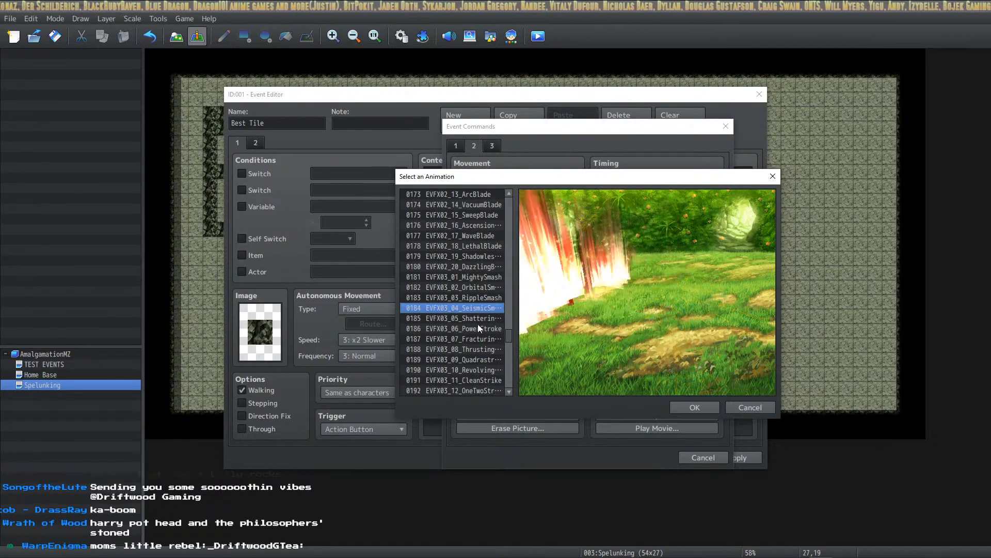
{"action": "scroll", "coordinate": [478, 324], "scroll_direction": "down", "scroll_amount": 1}
{"action": "left_click", "coordinate": [479, 321]}
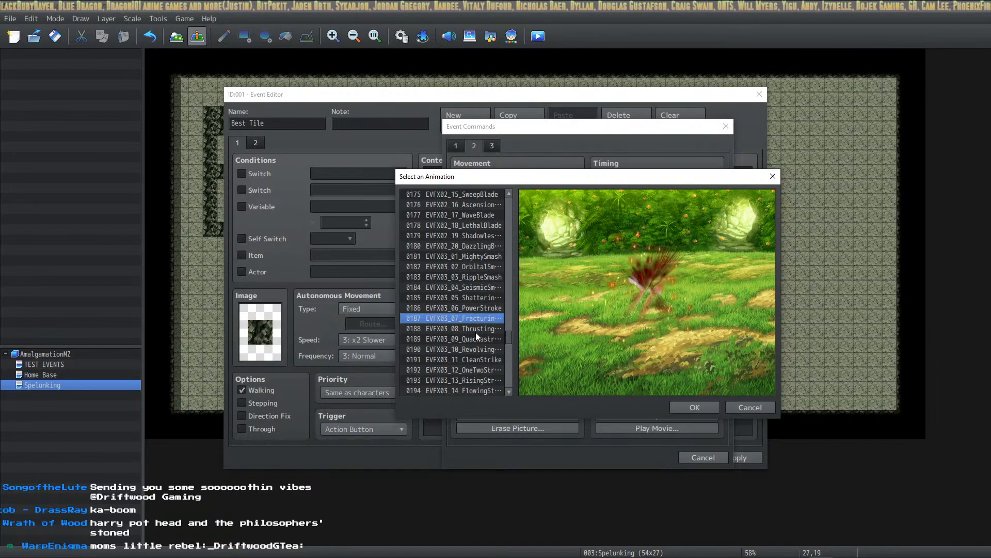
{"action": "left_click", "coordinate": [478, 326]}
{"action": "left_click", "coordinate": [475, 337]}
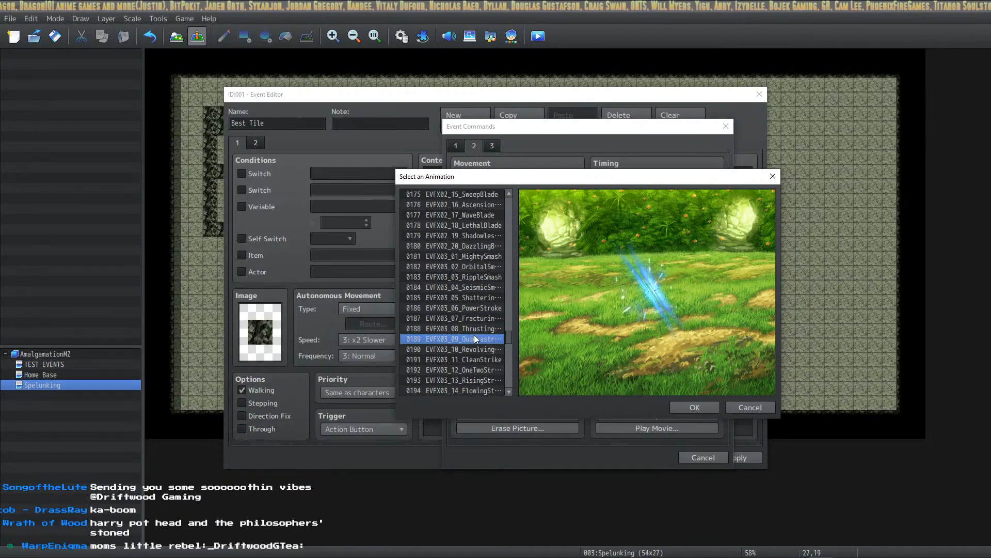
{"action": "left_click", "coordinate": [470, 346]}
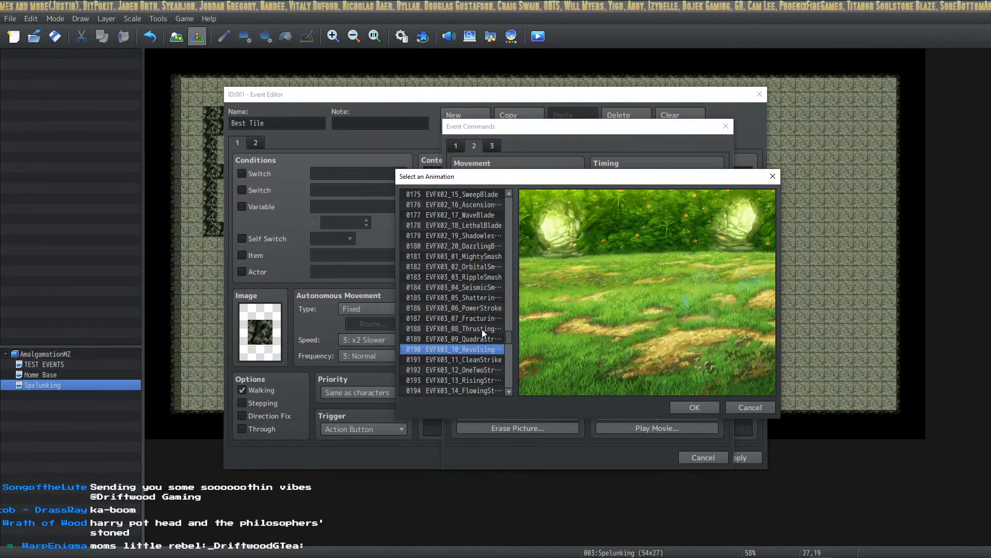
Preview the remaining EVFX03 strike animations from 0191 to 0200, comparing the final ones.
{"action": "key", "text": "Down"}
{"action": "key", "text": "Down"}
{"action": "key", "text": "Down"}
{"action": "key", "text": "Down"}
{"action": "key", "text": "Down"}
{"action": "key", "text": "Down"}
{"action": "key", "text": "Down"}
{"action": "key", "text": "Down"}
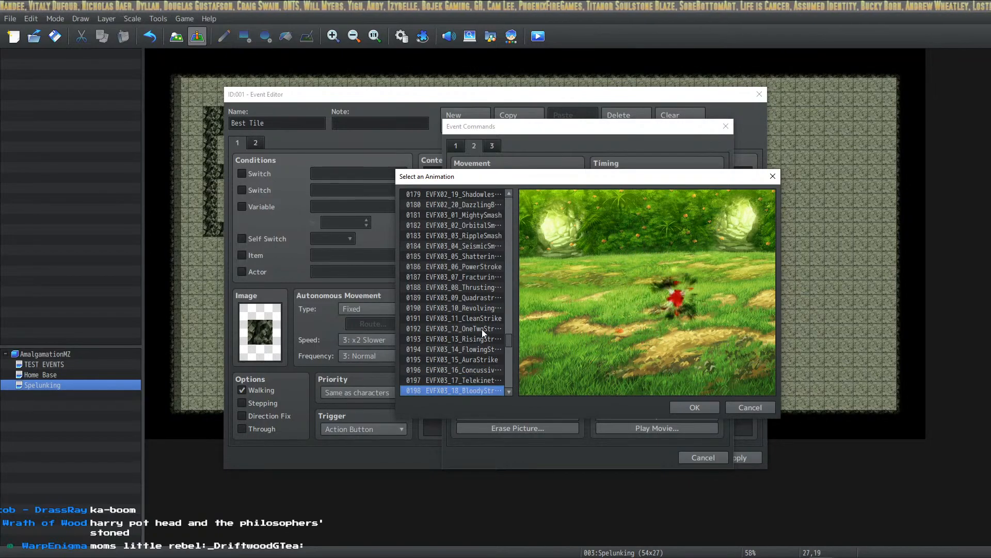
{"action": "key", "text": "Down"}
{"action": "key", "text": "Down"}
{"action": "key", "text": "Down"}
{"action": "key", "text": "Up"}
{"action": "key", "text": "Up"}
{"action": "key", "text": "Down"}
{"action": "key", "text": "Up"}
{"action": "key", "text": "Down"}
{"action": "key", "text": "Up"}
{"action": "key", "text": "Down"}
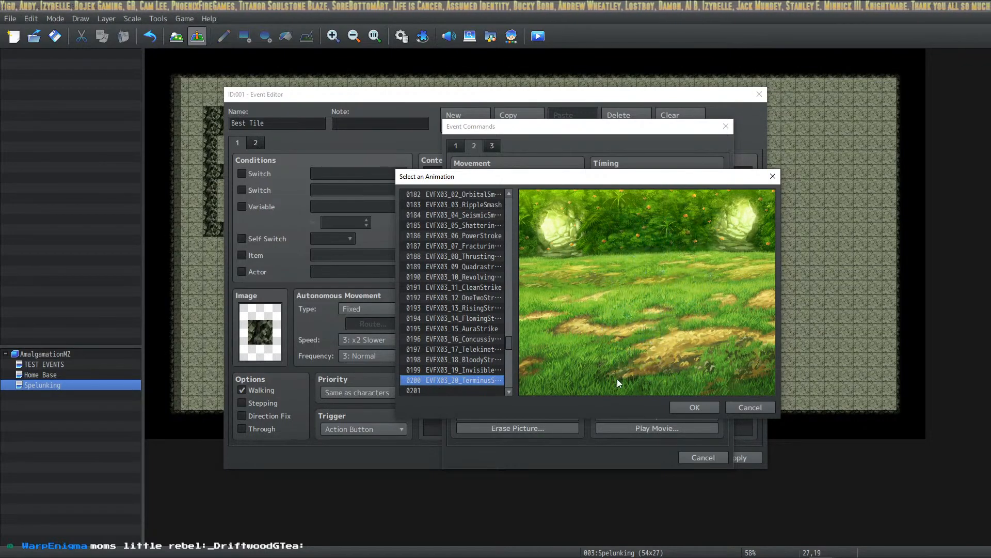
Choose animation 0191 EVFX03_11_CleanStrike and add the Show Animation command with Wait for Completion enabled.
{"action": "scroll", "coordinate": [504, 317], "scroll_direction": "down", "scroll_amount": 2}
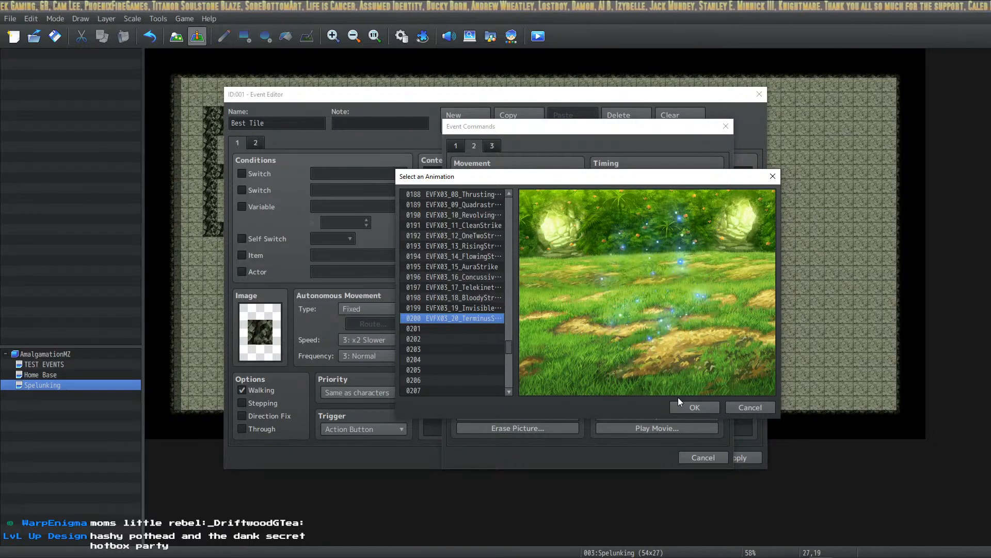
{"action": "left_click", "coordinate": [482, 307]}
{"action": "key", "text": "Up"}
{"action": "key", "text": "Up"}
{"action": "key", "text": "Up"}
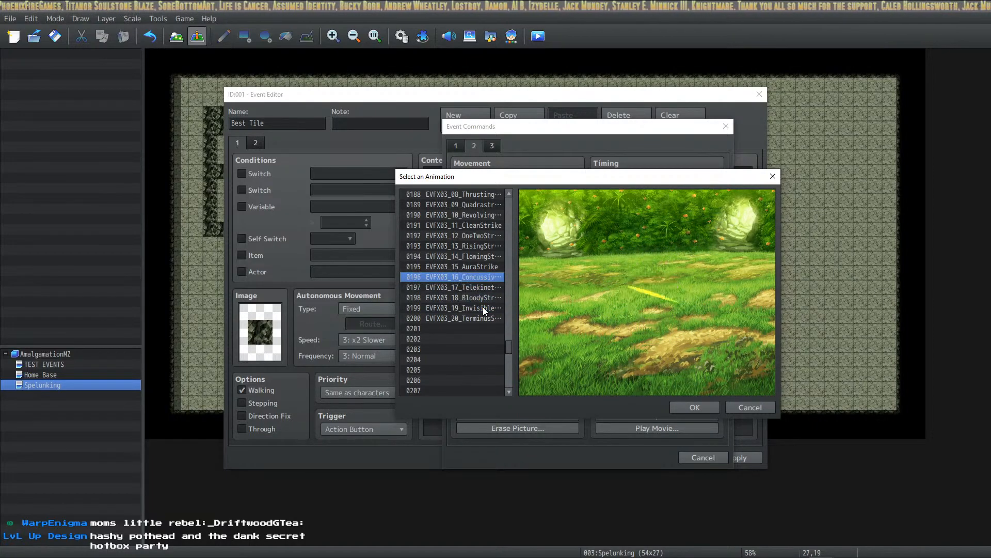
{"action": "key", "text": "Up"}
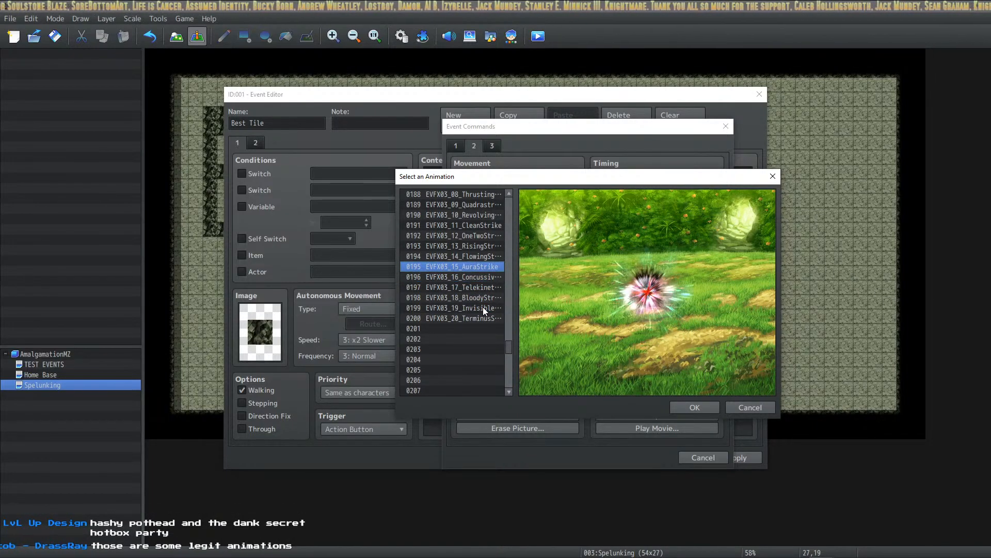
{"action": "key", "text": "Up"}
{"action": "key", "text": "Up"}
{"action": "key", "text": "Up"}
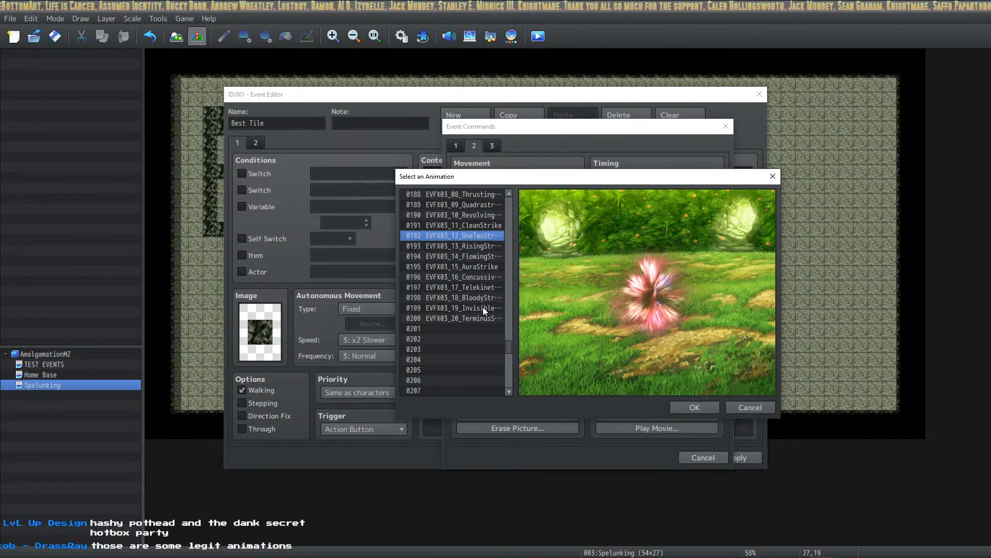
{"action": "key", "text": "Up"}
{"action": "key", "text": "Up"}
{"action": "key", "text": "Down"}
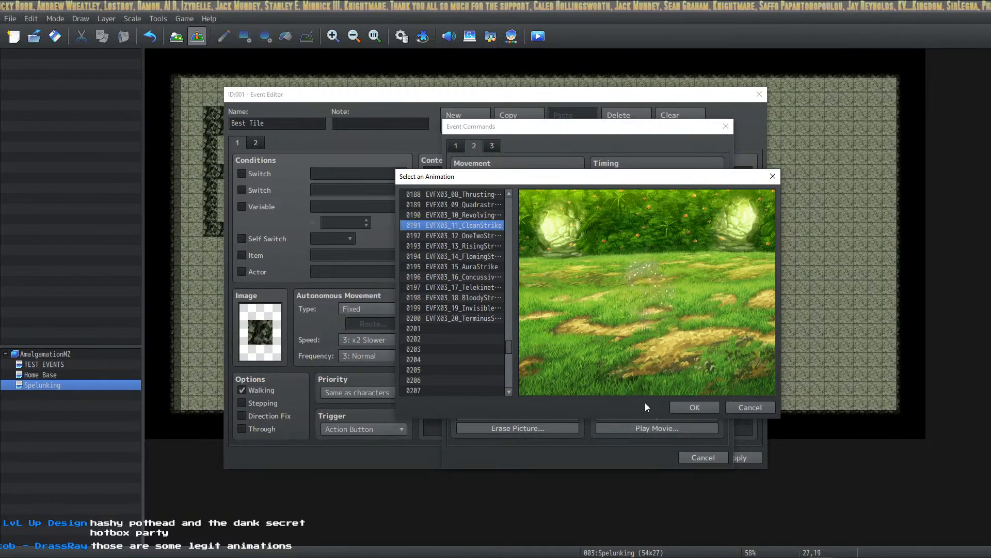
{"action": "left_click", "coordinate": [692, 407]}
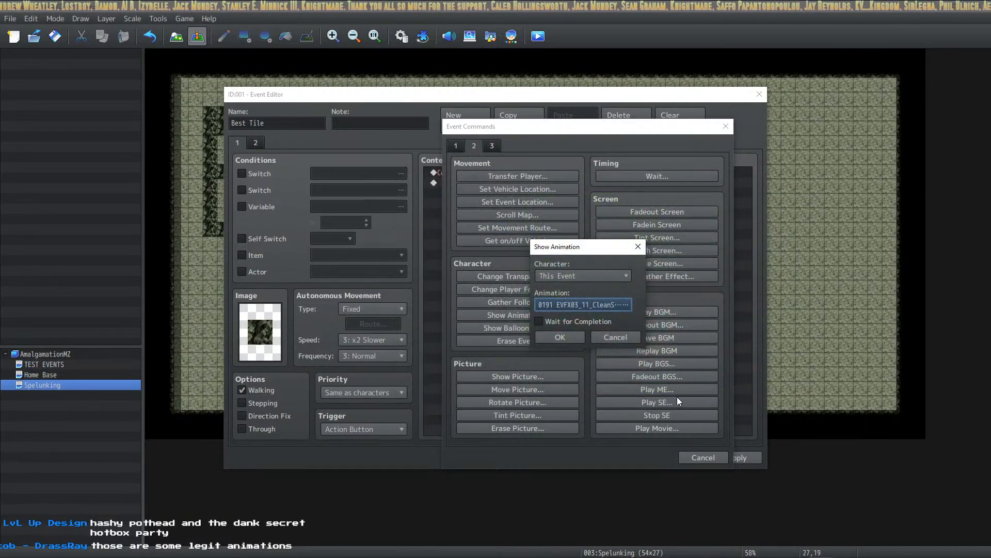
{"action": "left_click", "coordinate": [579, 320]}
{"action": "left_click", "coordinate": [567, 336]}
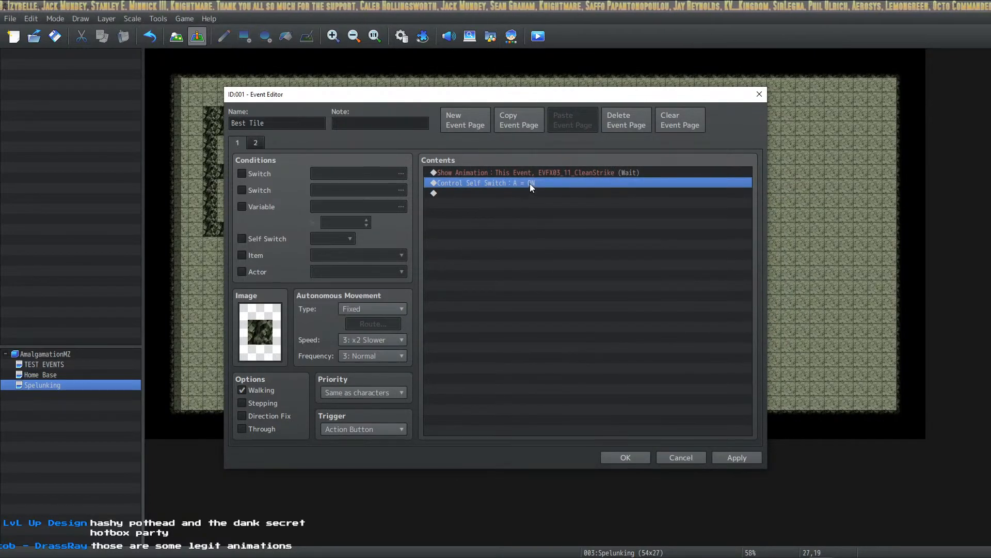
Turn off Wait for Completion in the CleanStrike animation command and apply the event's changes.
{"action": "right_click", "coordinate": [544, 172]}
{"action": "left_click", "coordinate": [578, 180]}
{"action": "left_click", "coordinate": [572, 321]}
{"action": "left_click", "coordinate": [568, 337]}
{"action": "left_click", "coordinate": [737, 458]}
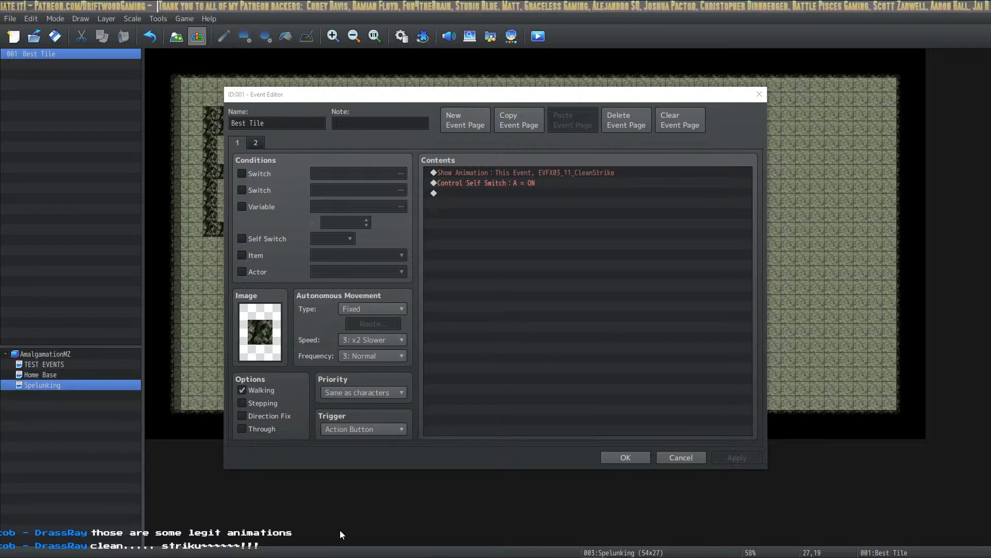
{"action": "left_click", "coordinate": [521, 196]}
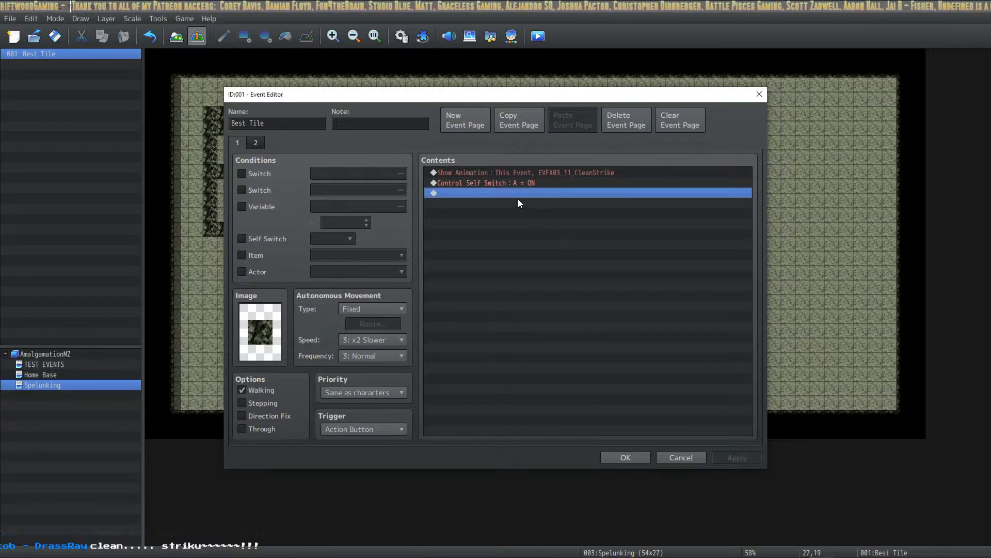
{"action": "left_click", "coordinate": [522, 174]}
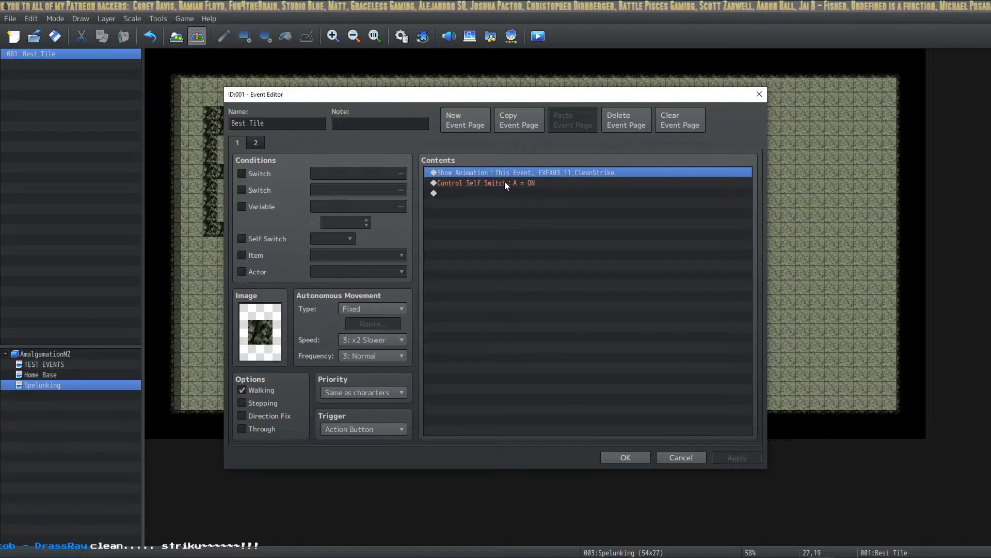
Accept the Best Tile event with its strike animation and self switch commands, closing its editor.
{"action": "left_click", "coordinate": [503, 182]}
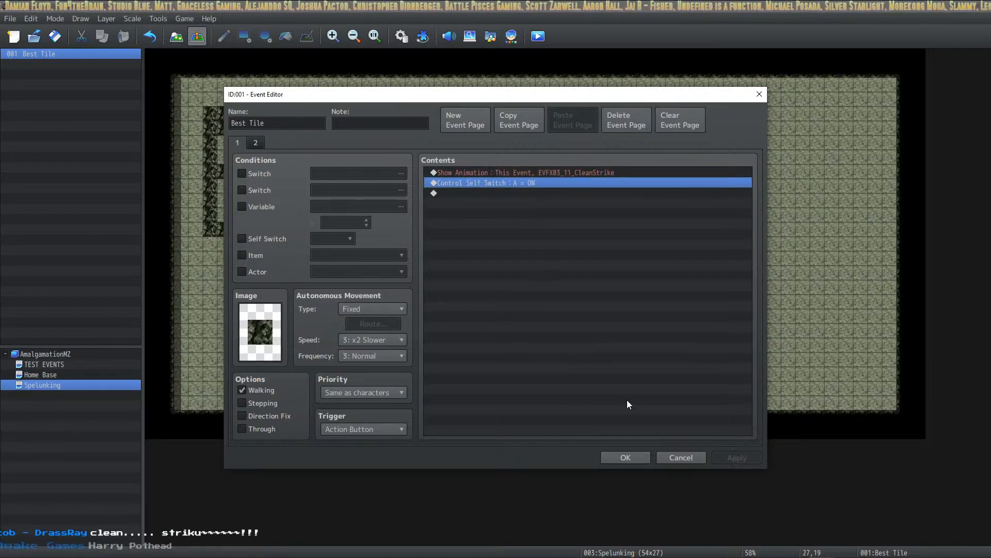
{"action": "left_click", "coordinate": [622, 458]}
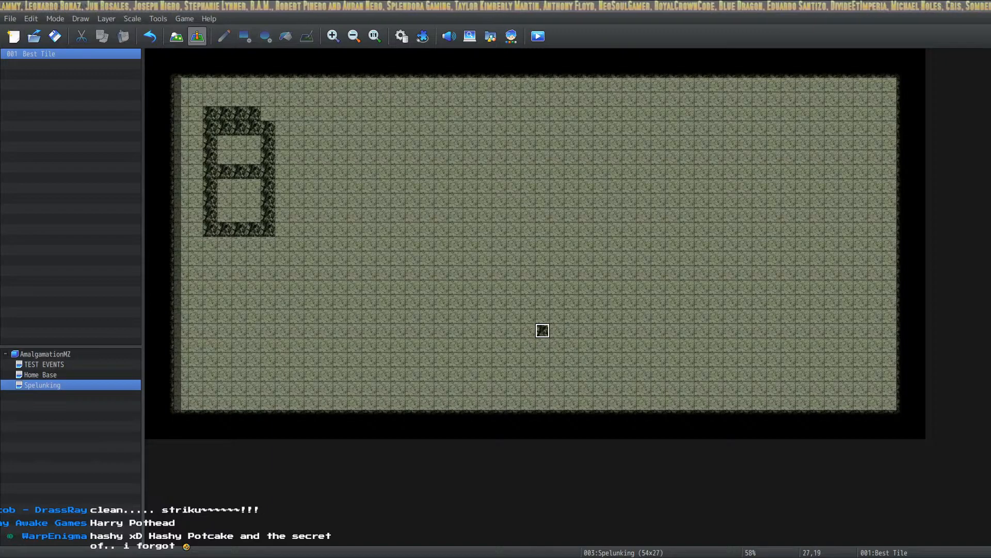
Switch to File Explorer and open the Game.rpgproject of FSM_sample01_EN from the FSM-Town_Of_Beginnings_Tiles folder in the RPG Maker MV dlc directory.
{"action": "left_click", "coordinate": [162, 551]}
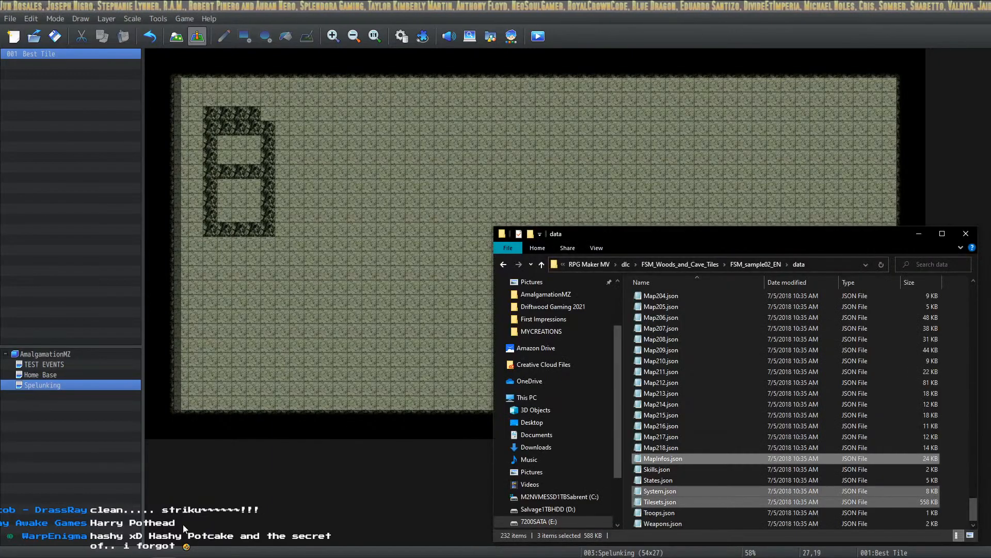
{"action": "left_click", "coordinate": [627, 265]}
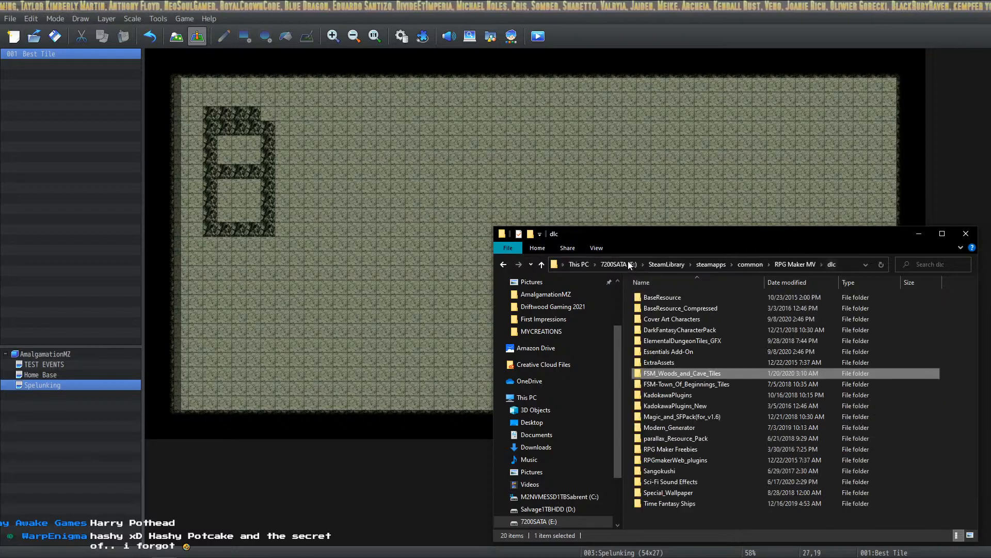
{"action": "double_click", "coordinate": [695, 384]}
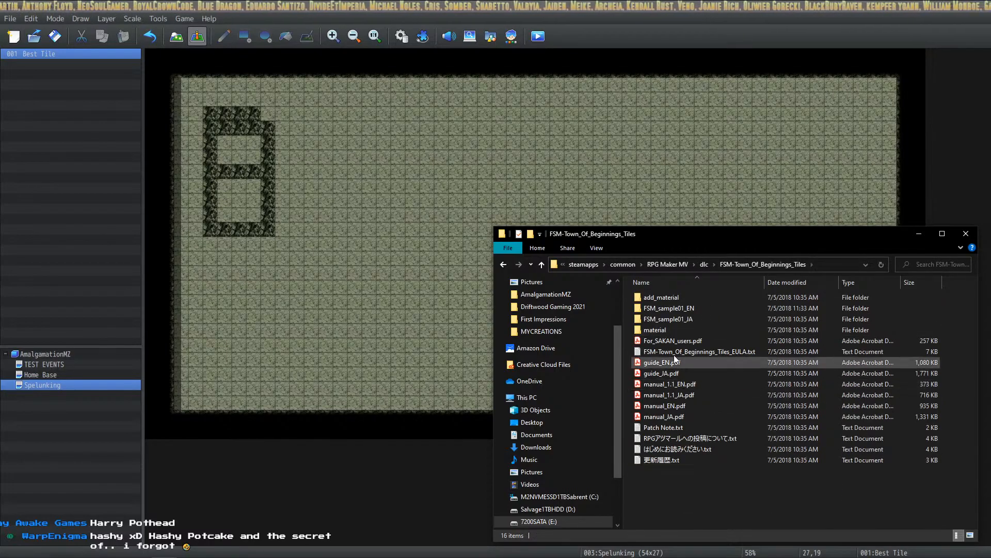
{"action": "double_click", "coordinate": [708, 308]}
{"action": "double_click", "coordinate": [677, 384]}
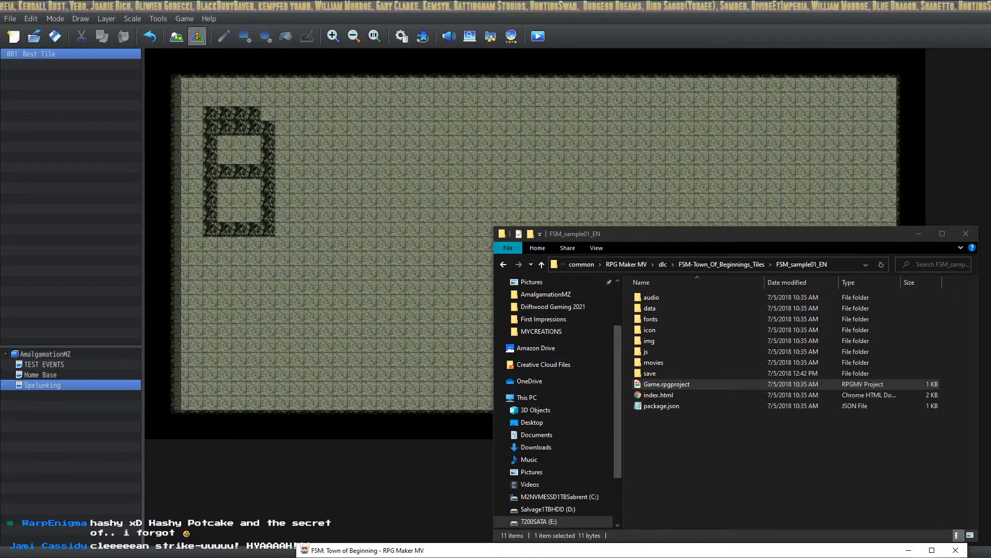
{"action": "left_click_drag", "start_coordinate": [327, 552], "coordinate": [227, 87]}
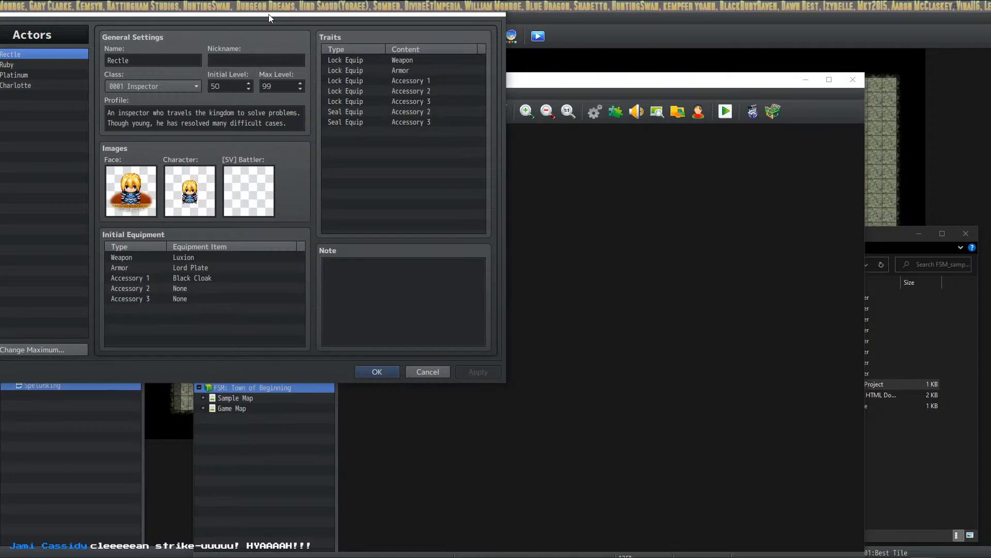
Review the Outside, Inside and night tilesets in the Town of Beginning project's database, leaving the database unchanged.
{"action": "left_click_drag", "start_coordinate": [269, 18], "coordinate": [685, 171]}
{"action": "left_click", "coordinate": [362, 332]}
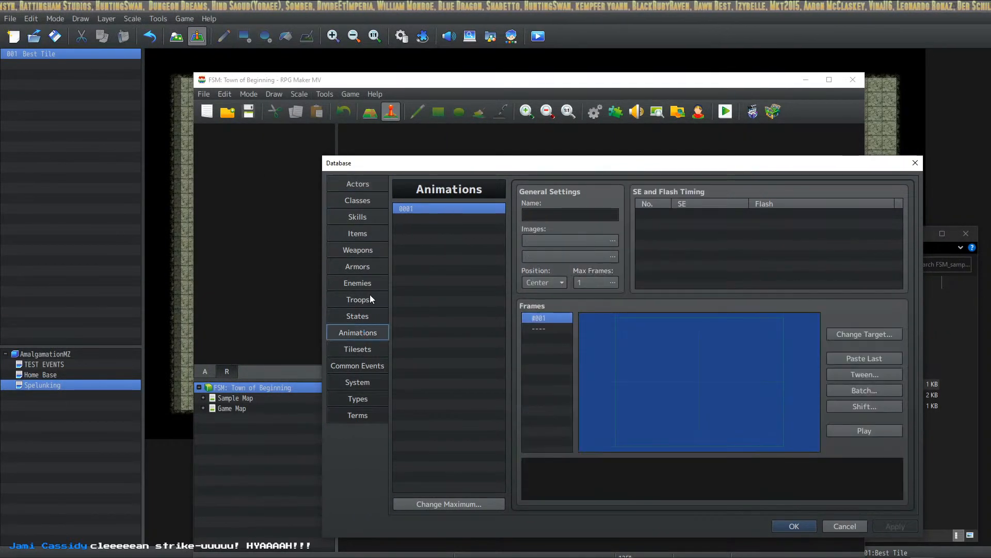
{"action": "left_click", "coordinate": [374, 267]}
{"action": "left_click", "coordinate": [359, 349]}
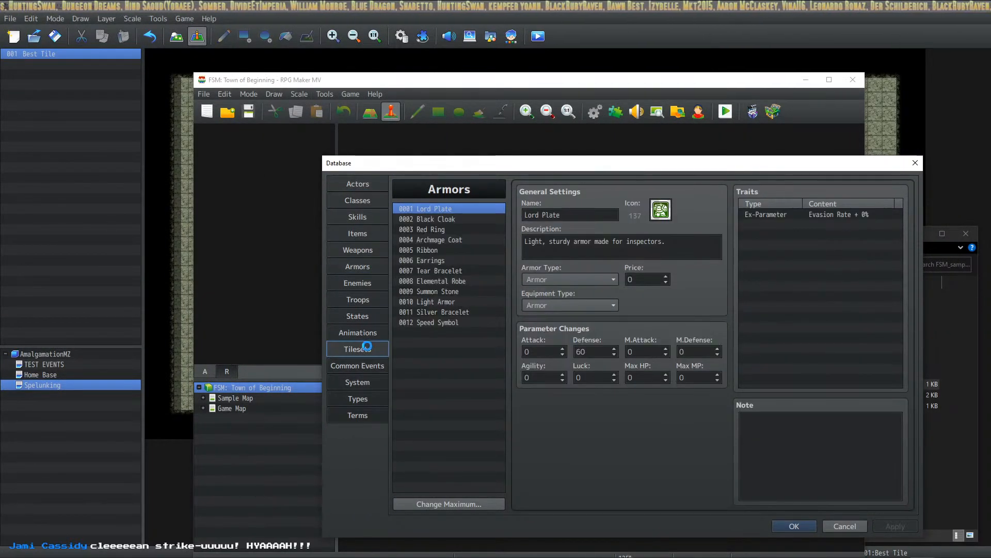
{"action": "left_click", "coordinate": [461, 219]}
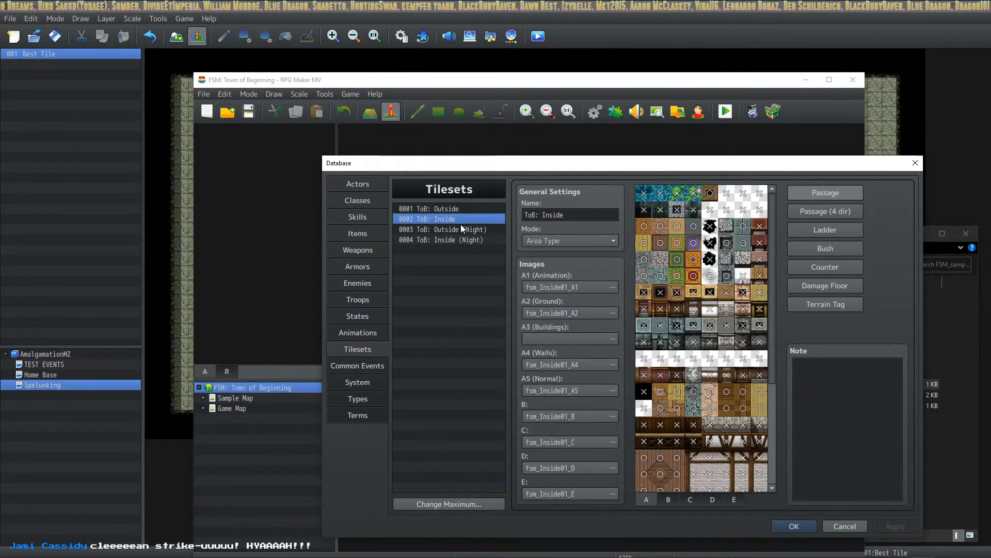
{"action": "left_click", "coordinate": [462, 229]}
{"action": "left_click", "coordinate": [462, 241]}
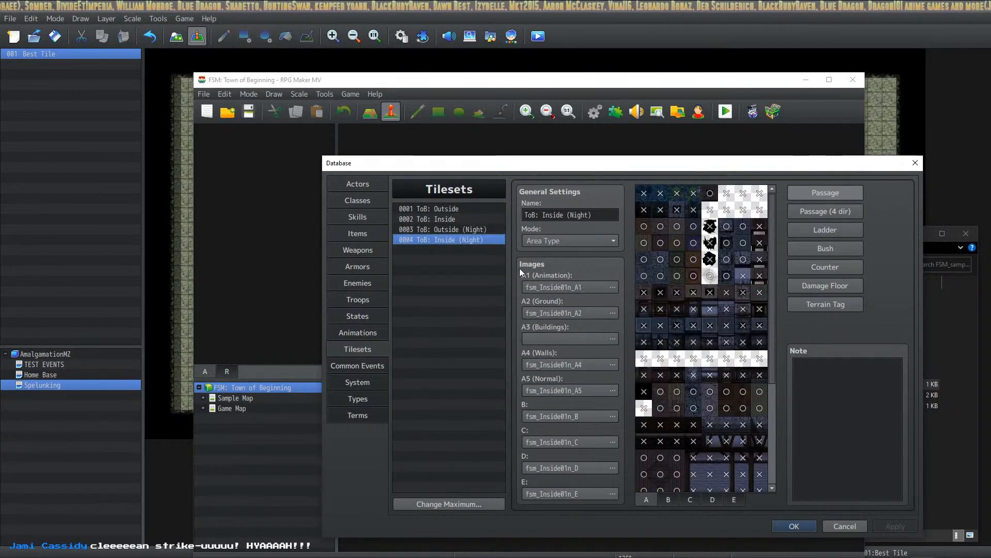
{"action": "left_click", "coordinate": [473, 231]}
{"action": "left_click", "coordinate": [476, 219]}
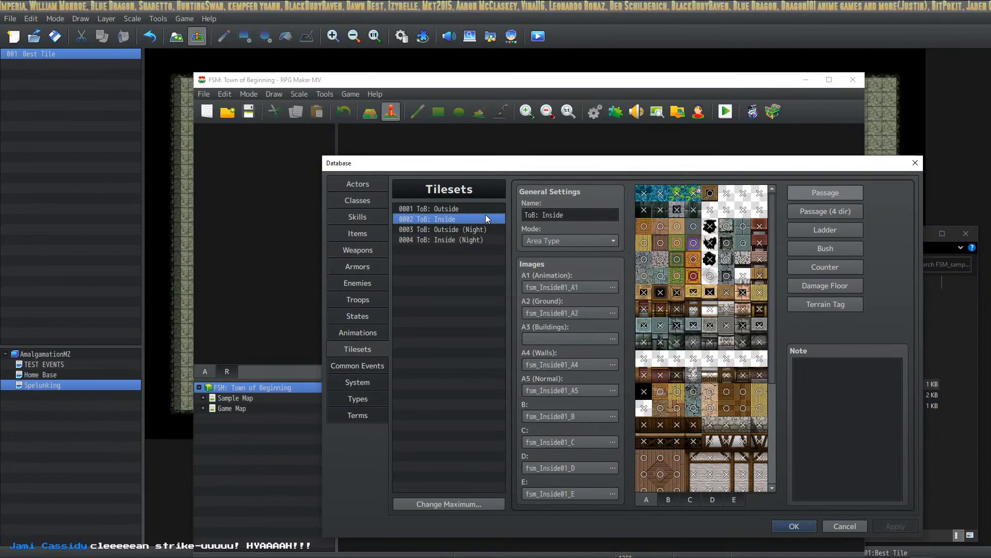
{"action": "left_click", "coordinate": [478, 208]}
{"action": "left_click", "coordinate": [466, 219]}
{"action": "left_click", "coordinate": [469, 210]}
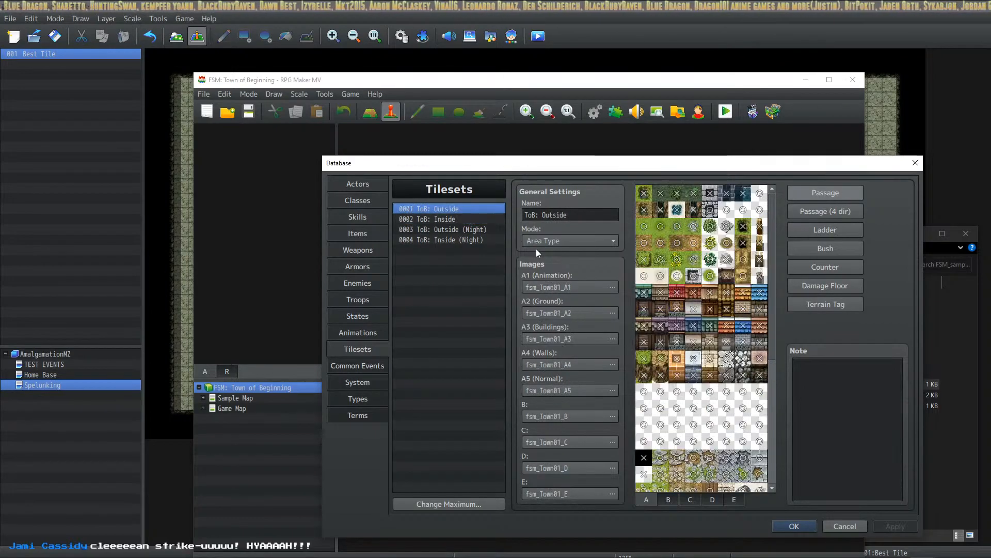
{"action": "left_click", "coordinate": [839, 527]}
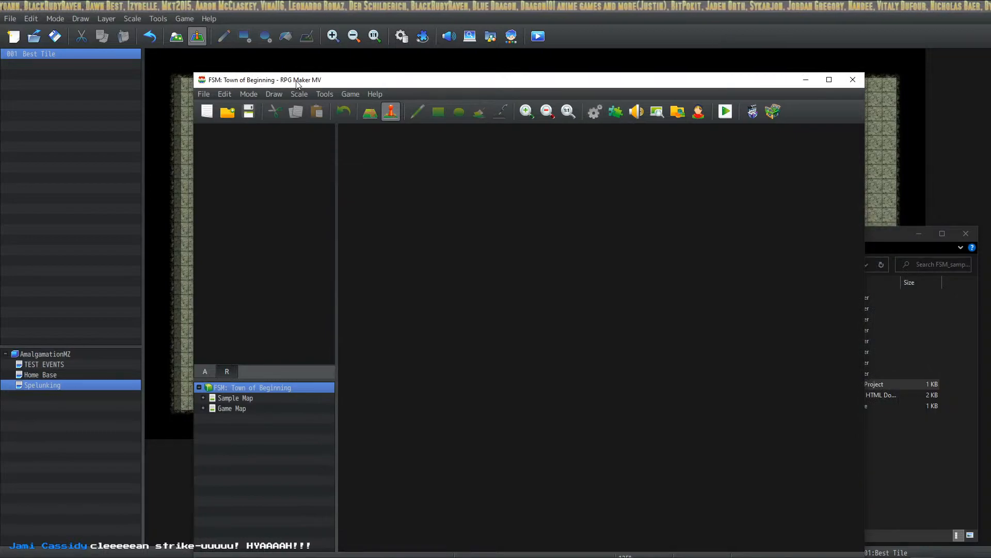
{"action": "left_click", "coordinate": [354, 95]}
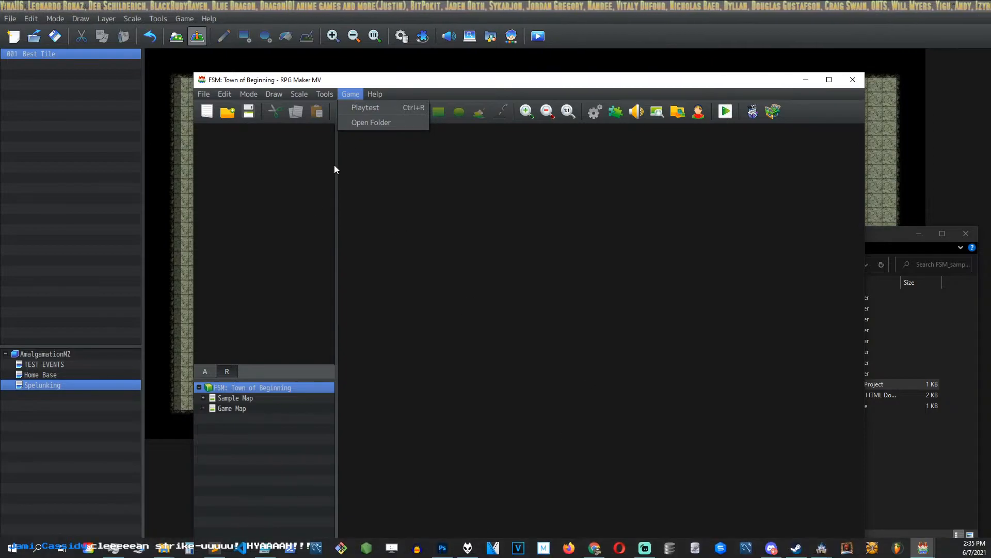
{"action": "left_click", "coordinate": [457, 266]}
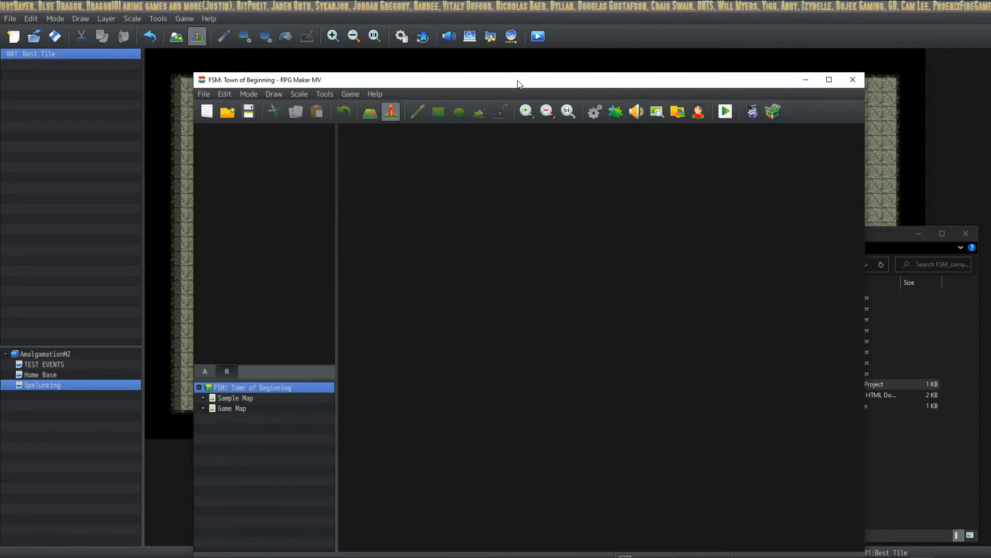
{"action": "left_click_drag", "start_coordinate": [518, 81], "coordinate": [481, 65]}
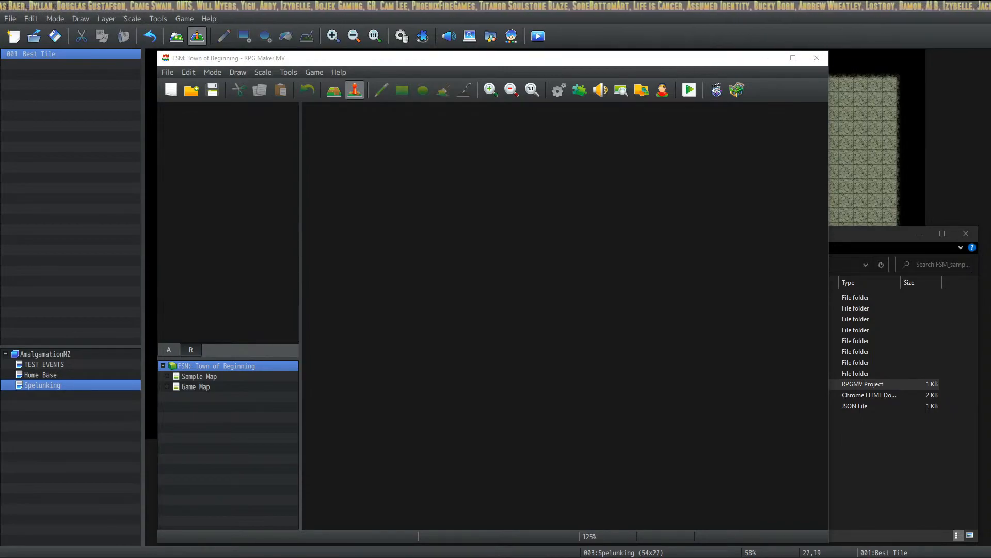
Switch to the FSM: Woods and Cave Tiles project in RPG Maker MZ and set its maximum number of tilesets to 30.
{"action": "key", "text": "alt+Tab"}
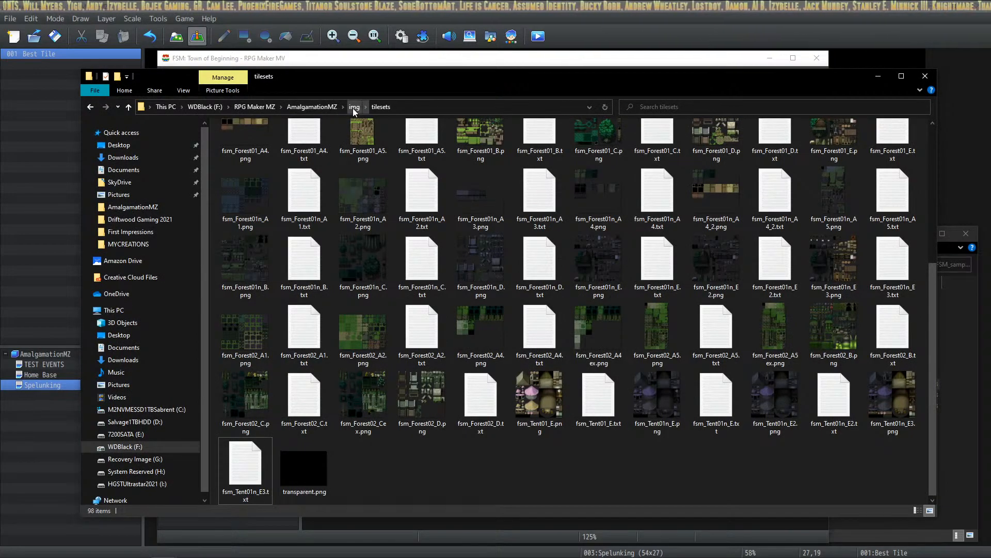
{"action": "key", "text": "alt+Tab"}
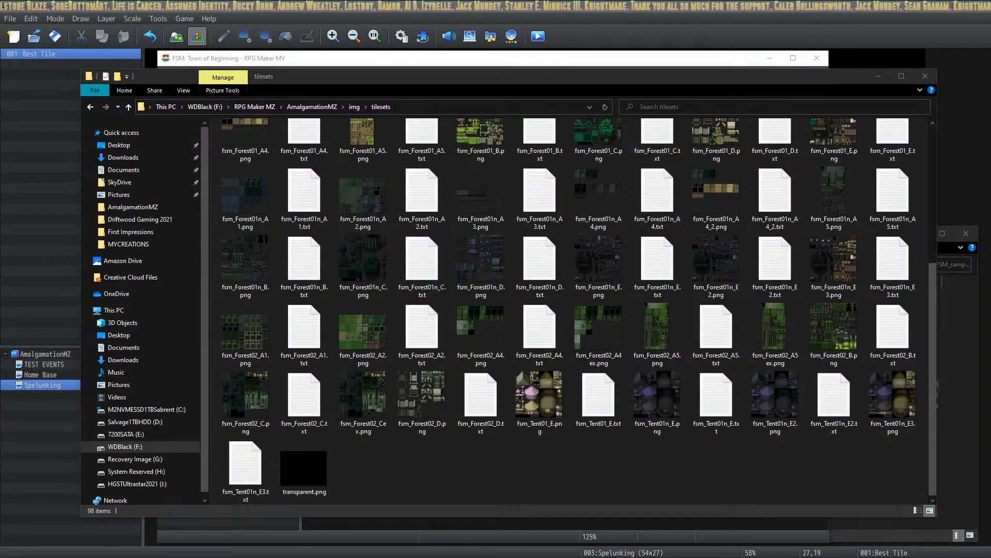
{"action": "key", "text": "alt+Tab"}
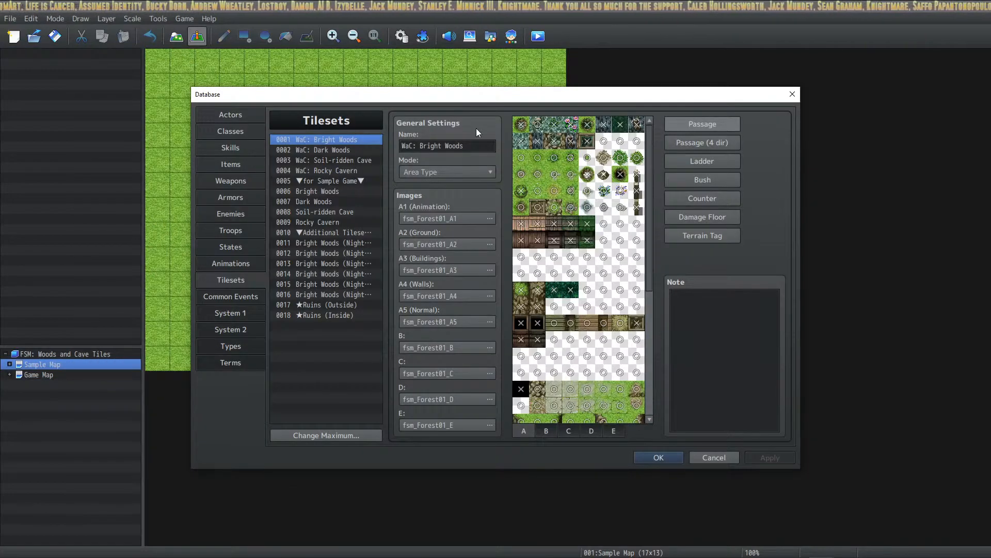
{"action": "left_click", "coordinate": [337, 438]}
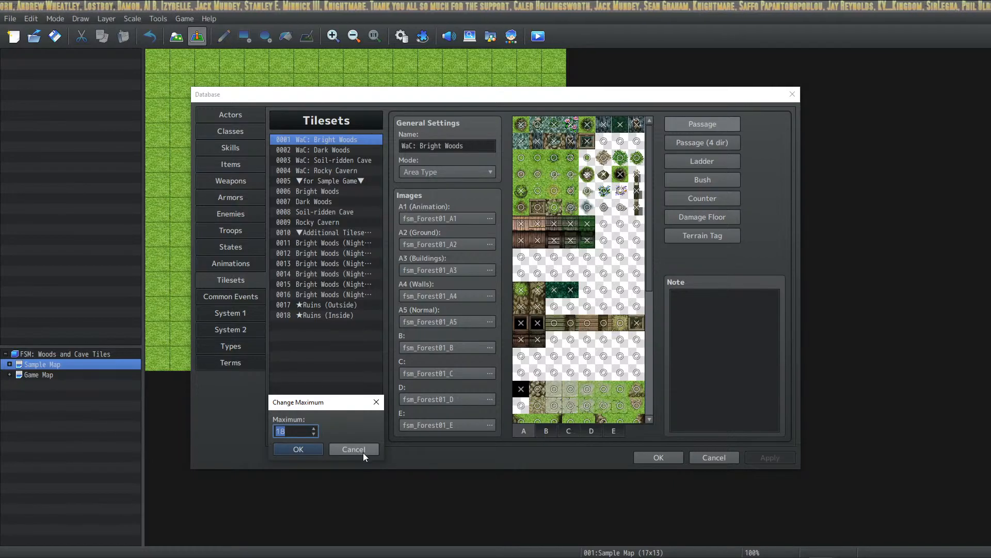
{"action": "left_click", "coordinate": [362, 448]}
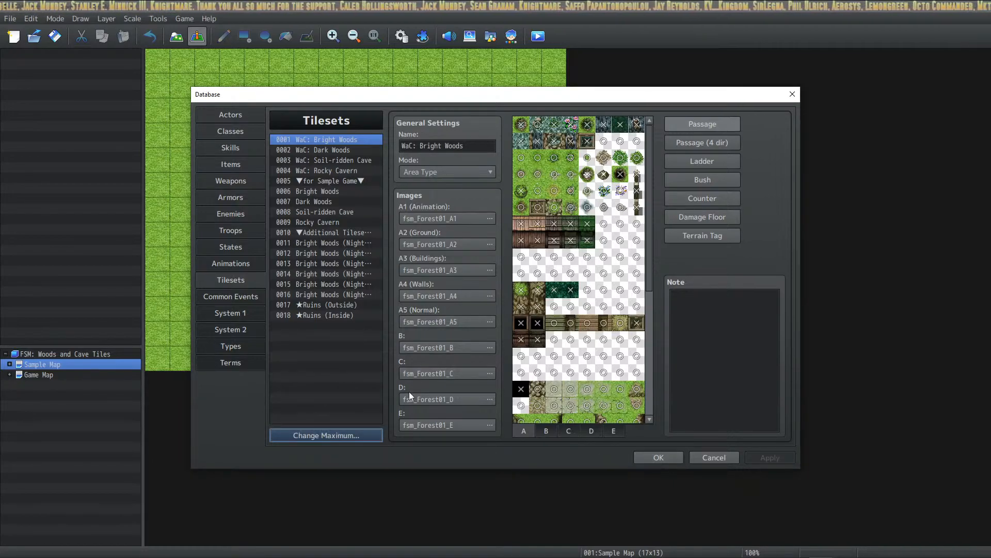
{"action": "left_click", "coordinate": [368, 437]}
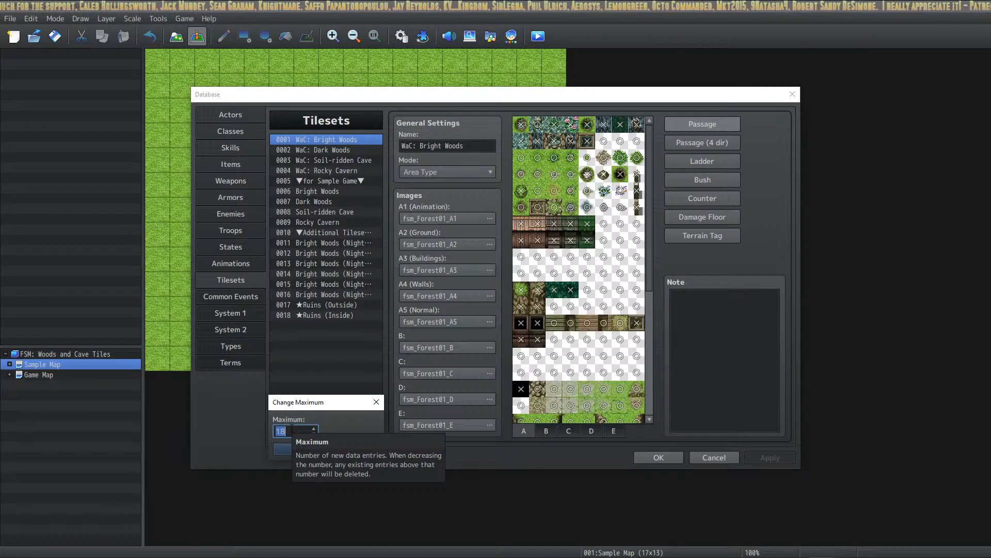
{"action": "type", "text": "30"}
{"action": "left_click", "coordinate": [302, 448]}
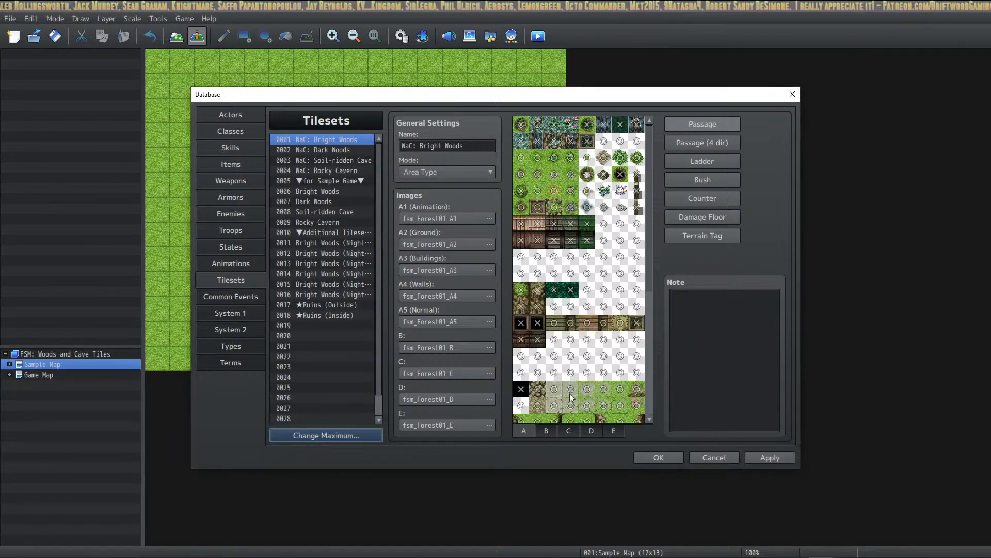
{"action": "left_click", "coordinate": [659, 457]}
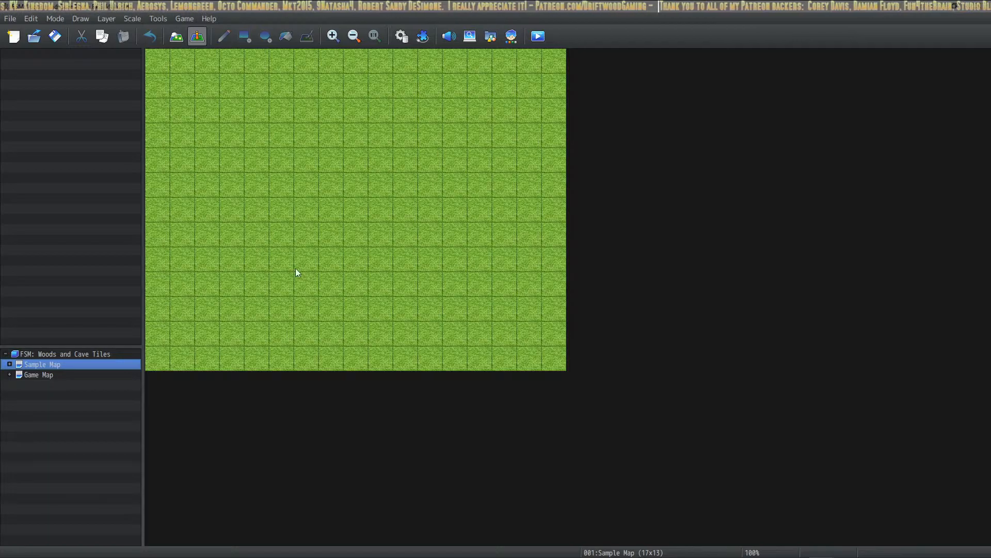
Open the Woods and Cave Tiles project's folder, check the files in img\tilesets, and return to the img folder.
{"action": "left_click", "coordinate": [182, 19]}
{"action": "left_click", "coordinate": [203, 51]}
{"action": "left_click_drag", "start_coordinate": [350, 14], "coordinate": [519, 124]}
{"action": "double_click", "coordinate": [356, 250]}
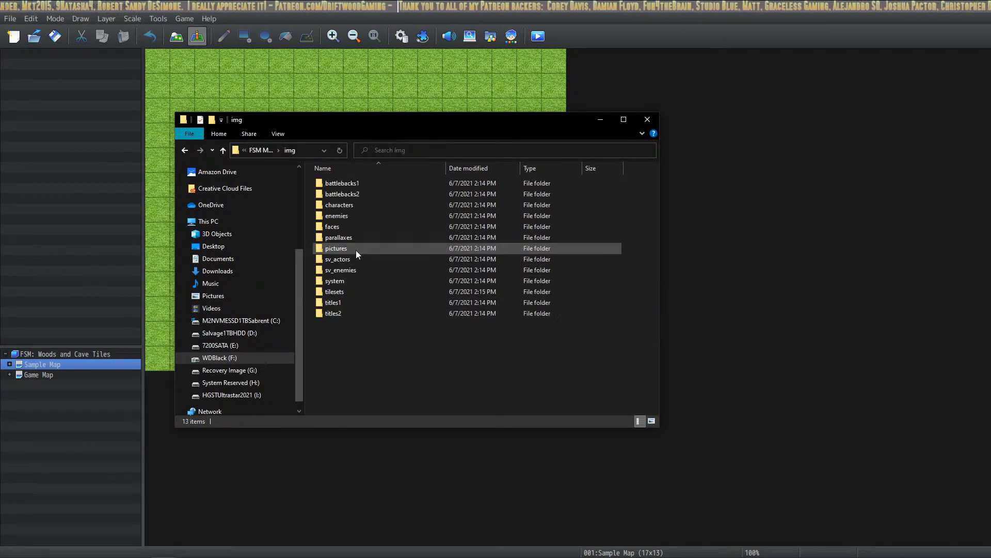
{"action": "double_click", "coordinate": [356, 290]}
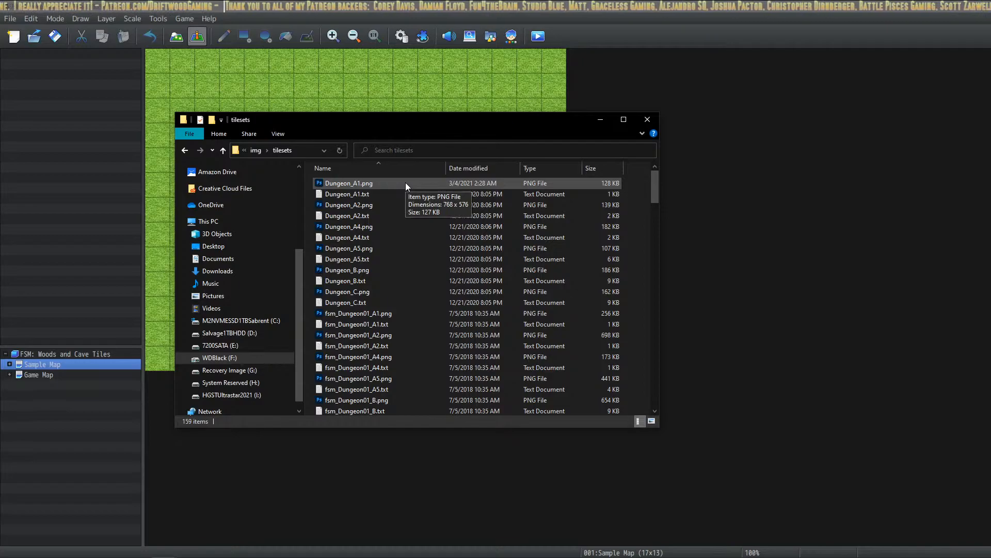
{"action": "scroll", "coordinate": [397, 233], "scroll_direction": "down", "scroll_amount": 8}
{"action": "scroll", "coordinate": [391, 261], "scroll_direction": "up", "scroll_amount": 8}
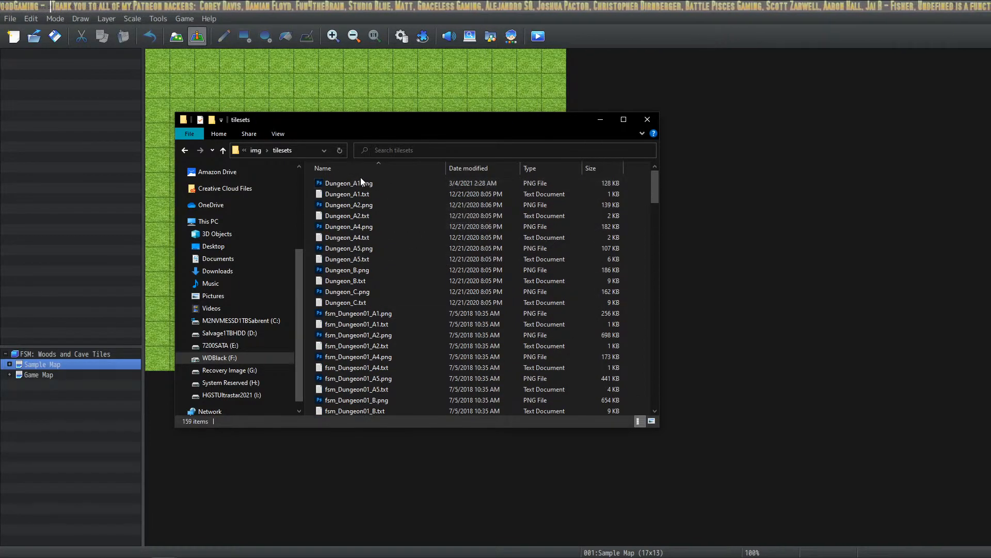
{"action": "left_click", "coordinate": [255, 150]}
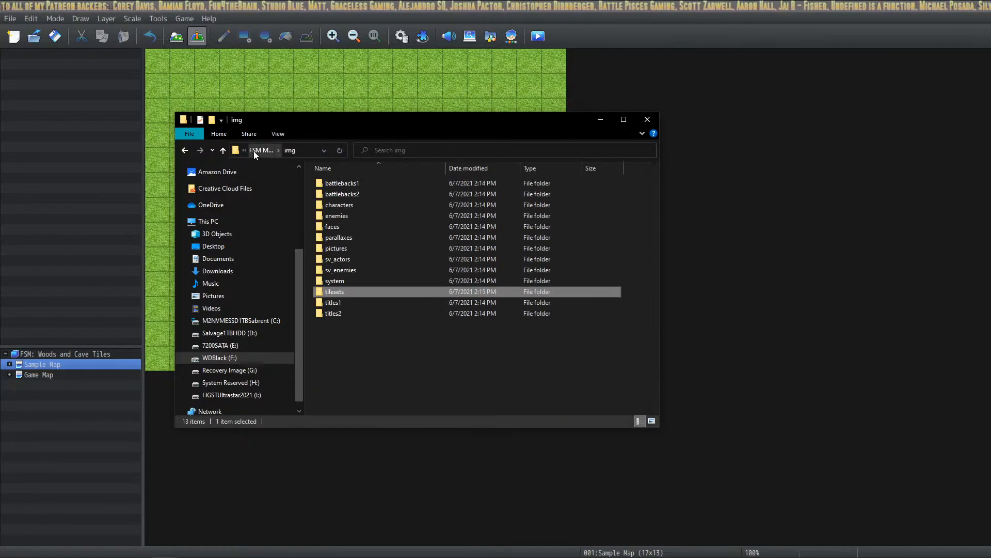
Switch to the File Explorer window of FSM_sample01_EN and open its img\tilesets folder.
{"action": "key", "text": "alt+Tab"}
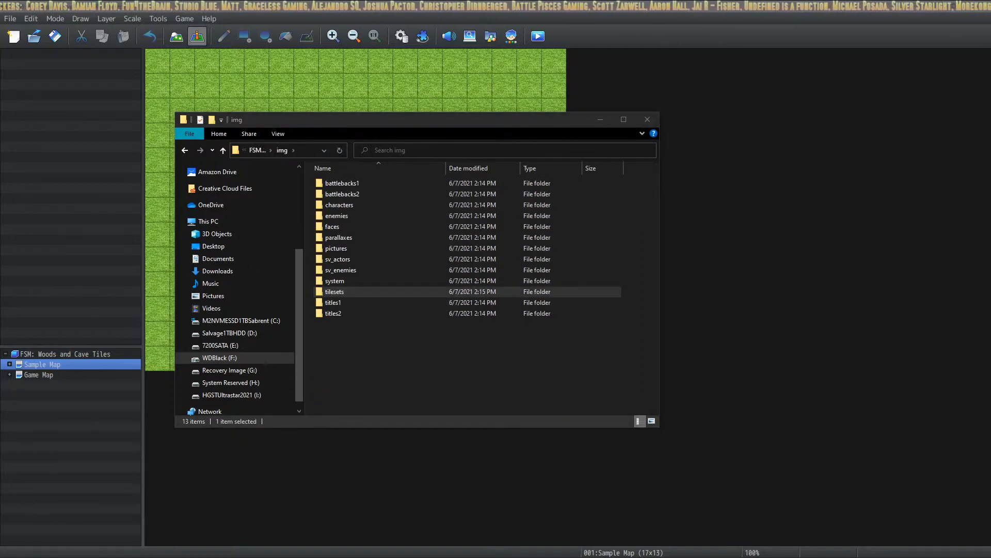
{"action": "key", "text": "alt+Tab"}
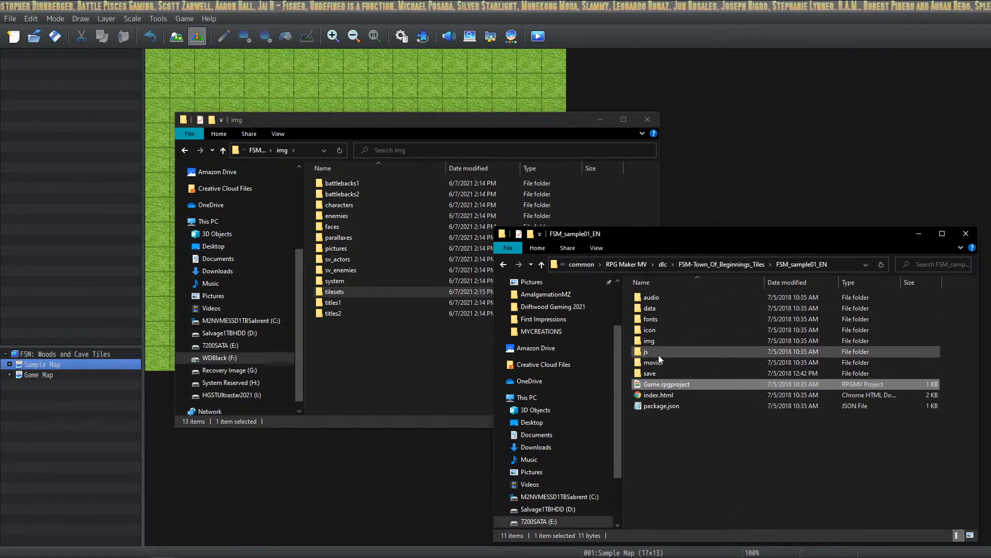
{"action": "double_click", "coordinate": [660, 308]}
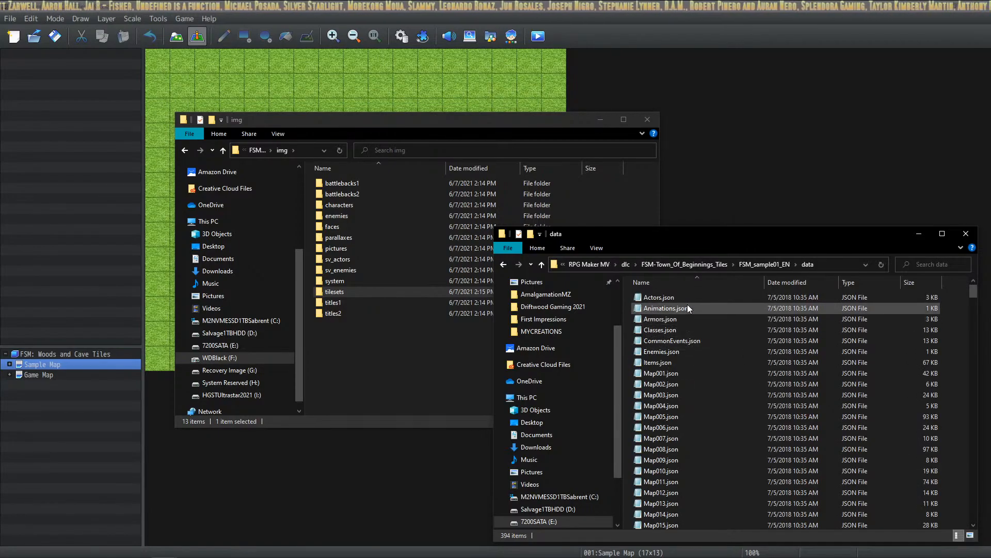
{"action": "left_click", "coordinate": [764, 264]}
{"action": "double_click", "coordinate": [656, 342]}
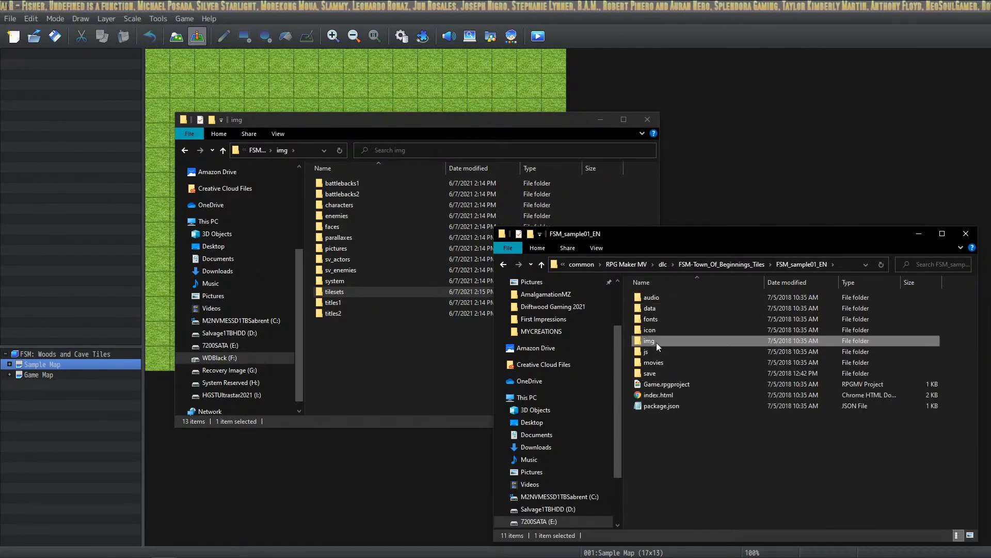
{"action": "double_click", "coordinate": [668, 427]}
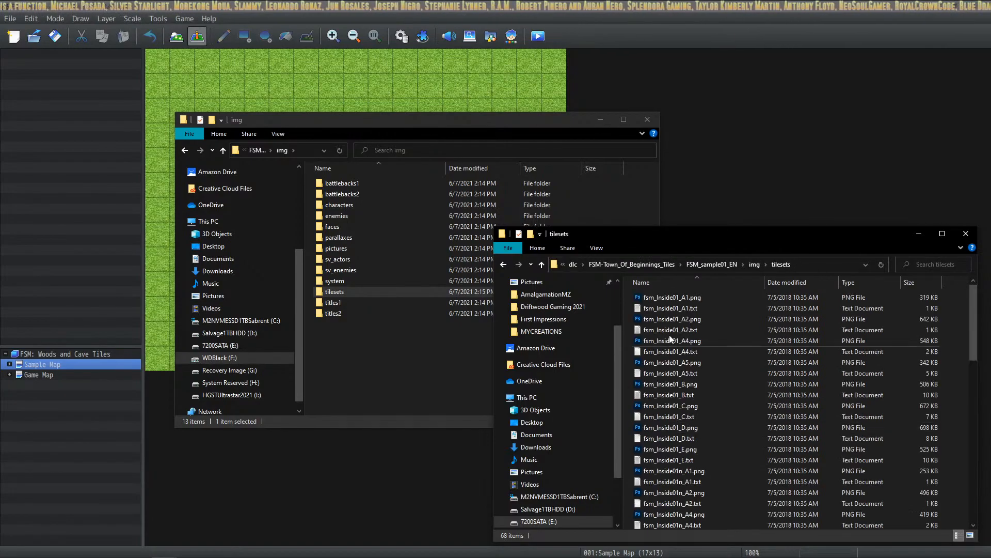
Copy all files from the FSM_sample01_EN img\tilesets folder into the FSM Mats project's img\tilesets folder.
{"action": "left_click", "coordinate": [672, 295]}
{"action": "scroll", "coordinate": [689, 401], "scroll_direction": "down", "scroll_amount": 5}
{"action": "scroll", "coordinate": [690, 401], "scroll_direction": "down", "scroll_amount": 9}
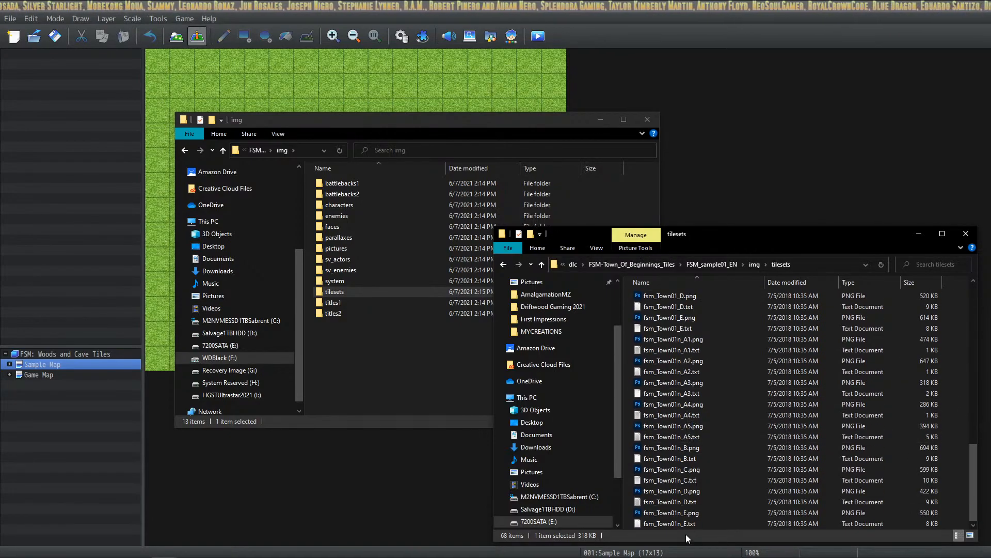
{"action": "key", "text": "ctrl+a"}
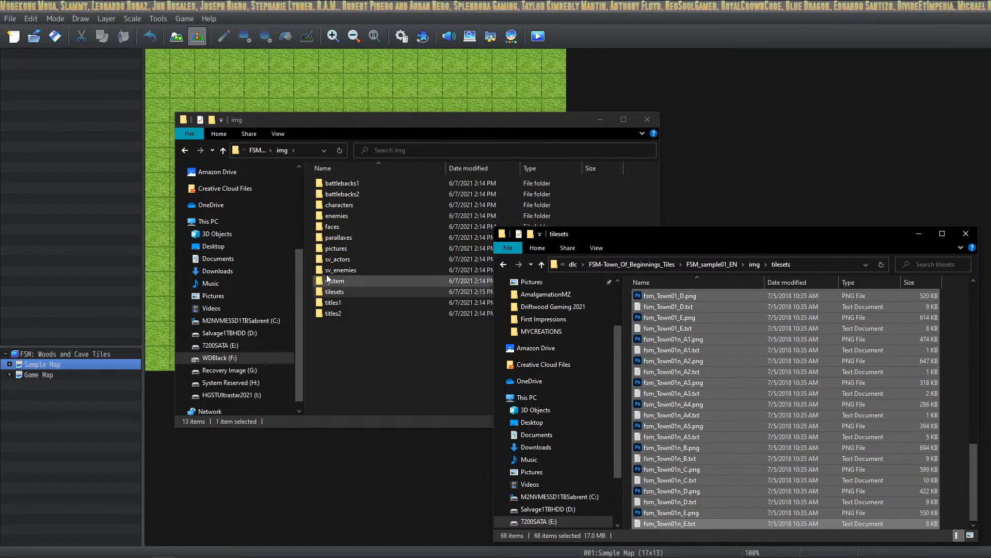
{"action": "double_click", "coordinate": [335, 291]}
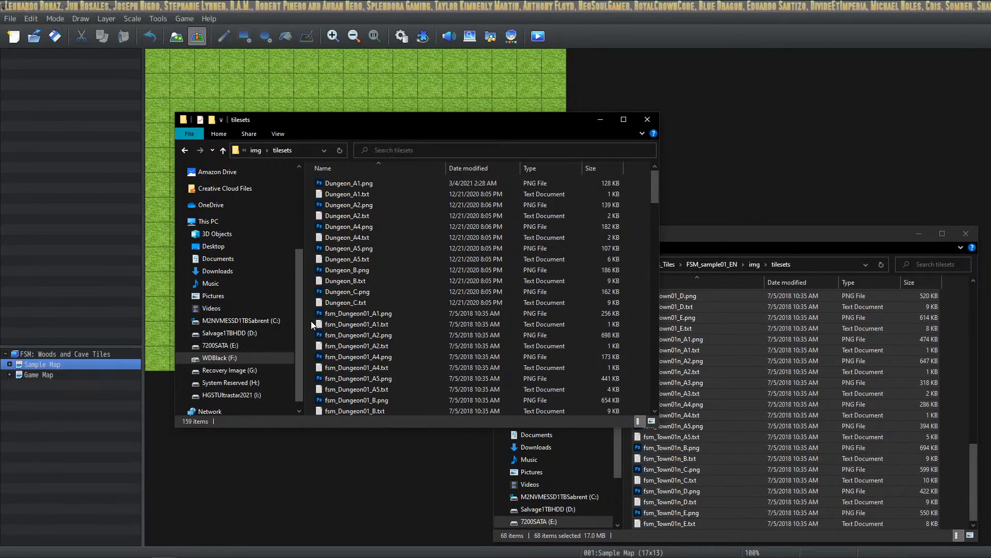
{"action": "key", "text": "ctrl+v"}
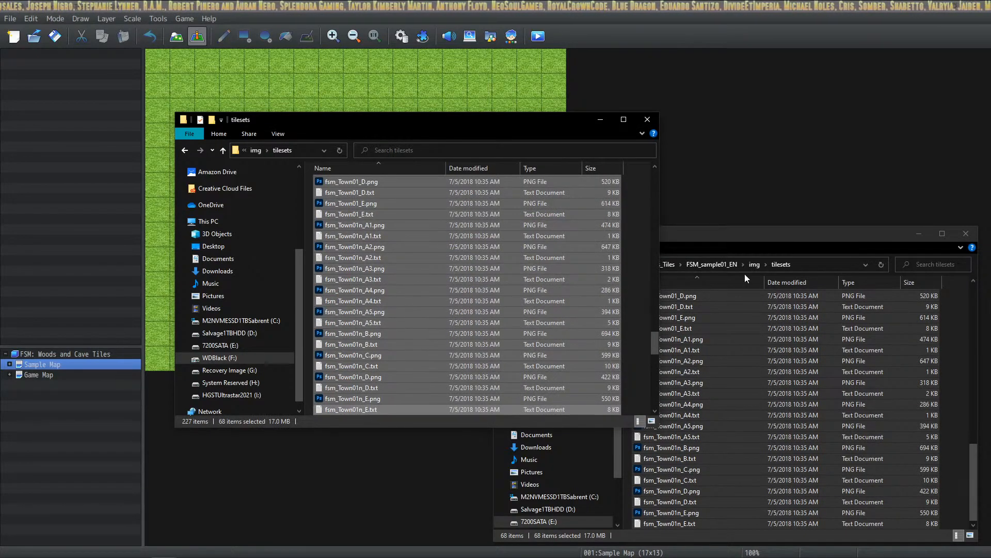
Open the data folder of the FSM Mats project and the data folder of FSM_sample01_EN in their File Explorer windows.
{"action": "left_click", "coordinate": [255, 151]}
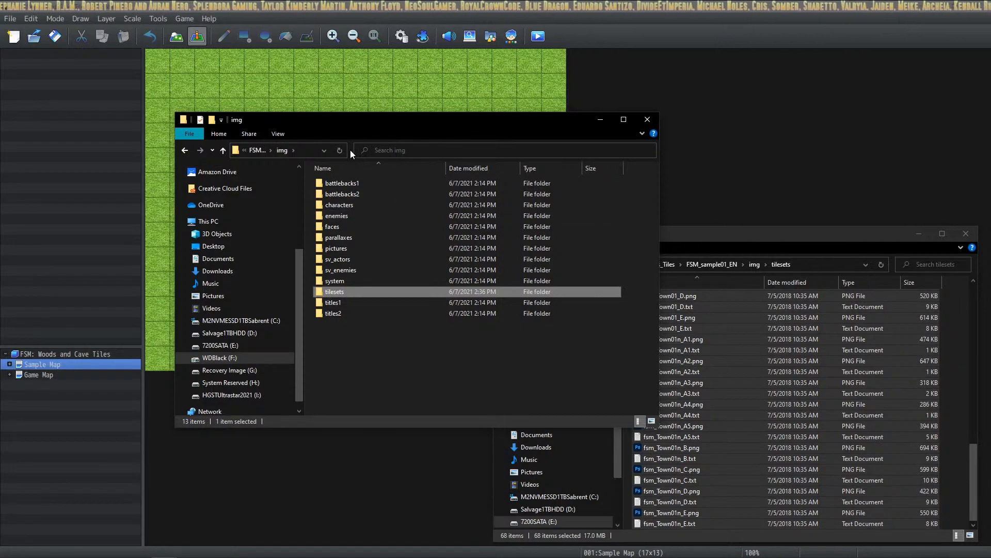
{"action": "left_click_drag", "start_coordinate": [349, 149], "coordinate": [617, 145]}
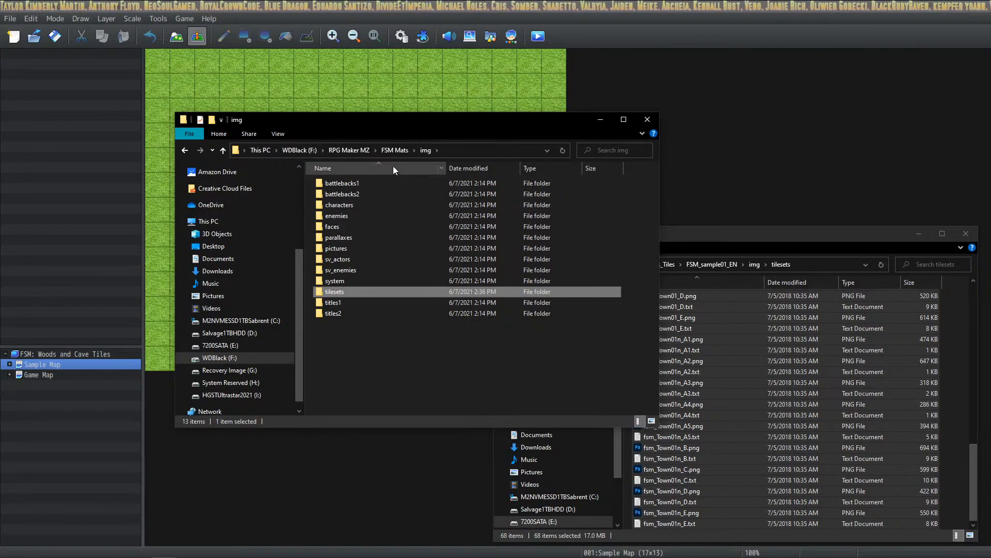
{"action": "left_click", "coordinate": [395, 150]}
{"action": "double_click", "coordinate": [342, 206]}
{"action": "left_click", "coordinate": [713, 232]}
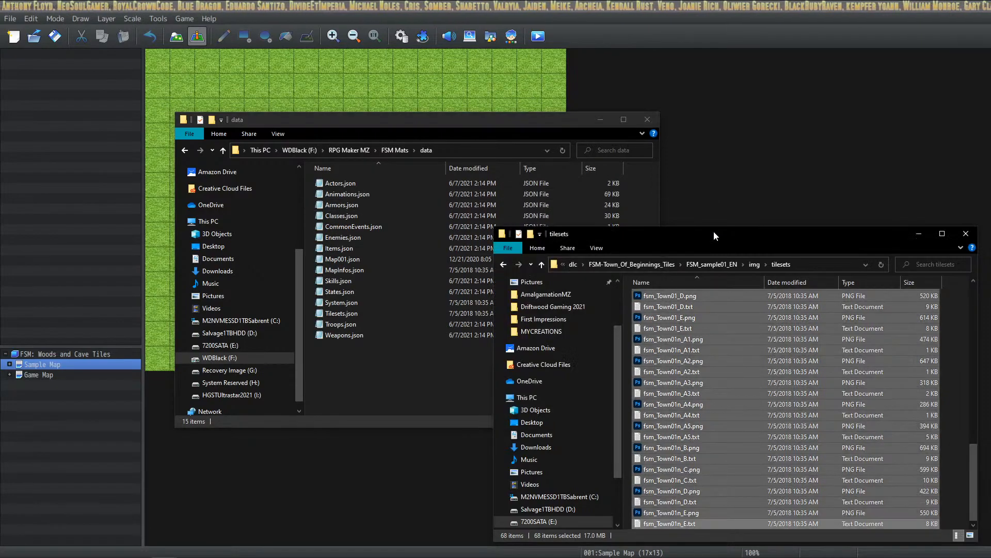
{"action": "left_click", "coordinate": [755, 264]}
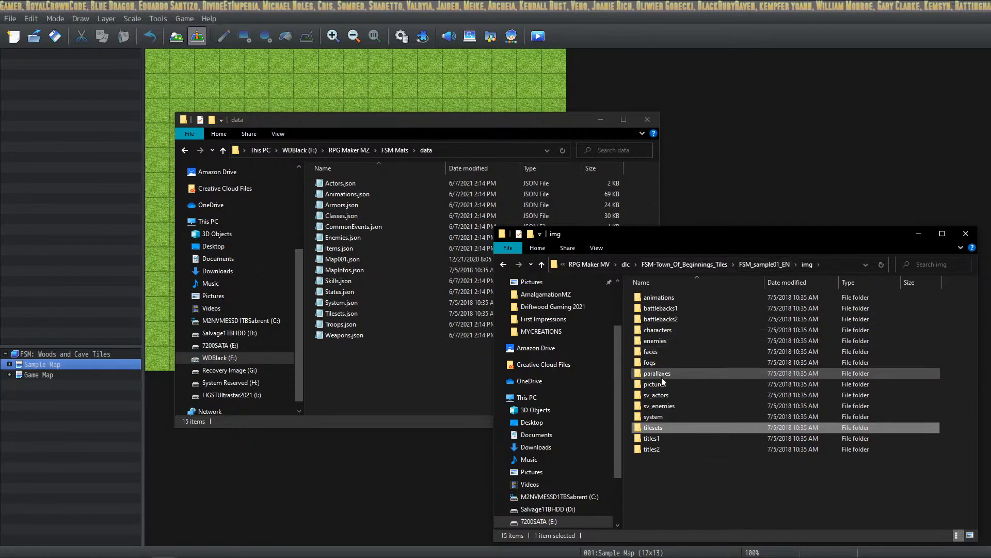
{"action": "left_click", "coordinate": [771, 265]}
{"action": "left_click", "coordinate": [655, 309]}
{"action": "double_click", "coordinate": [655, 309]}
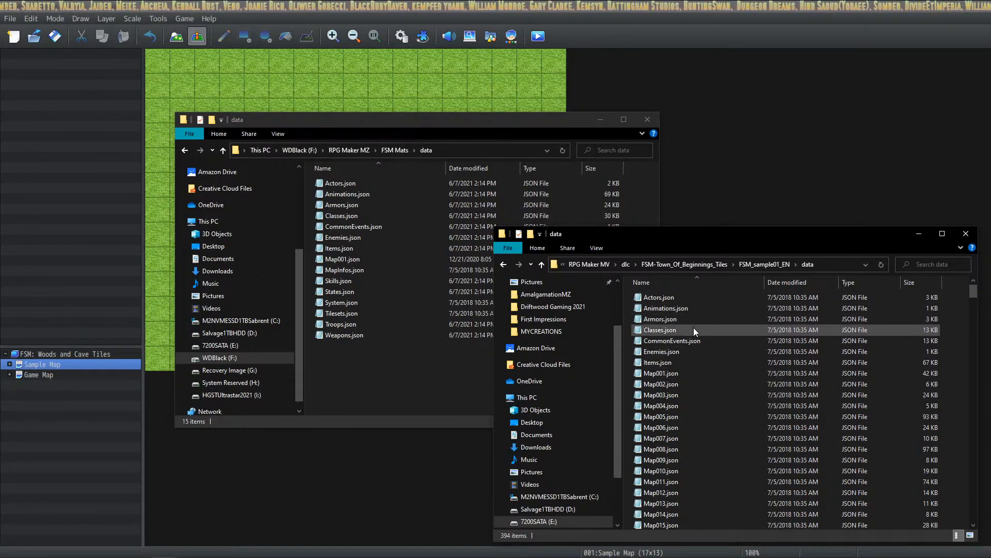
Copy MapInfos.json, System.json and Tilesets.json from the FSM_sample01_EN data folder into the FSM Mats data folder, replacing the existing files.
{"action": "scroll", "coordinate": [695, 341], "scroll_direction": "down", "scroll_amount": 8}
{"action": "scroll", "coordinate": [696, 361], "scroll_direction": "down", "scroll_amount": 20}
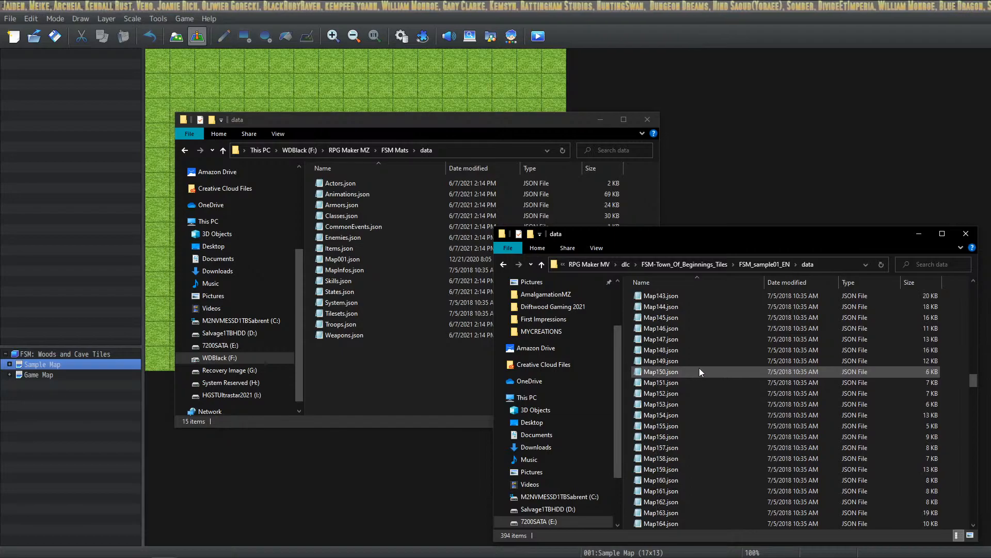
{"action": "scroll", "coordinate": [692, 380], "scroll_direction": "down", "scroll_amount": 20}
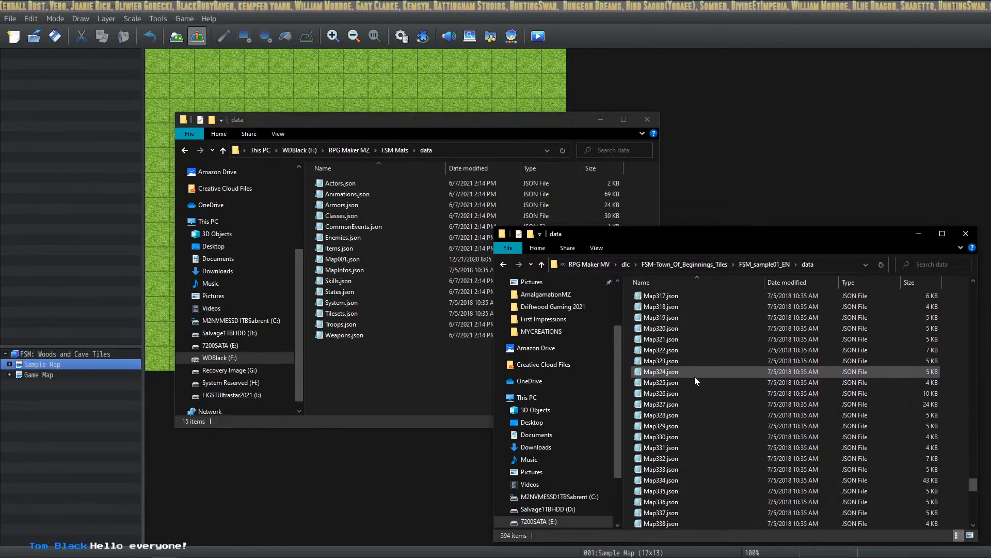
{"action": "scroll", "coordinate": [693, 372], "scroll_direction": "down", "scroll_amount": 8}
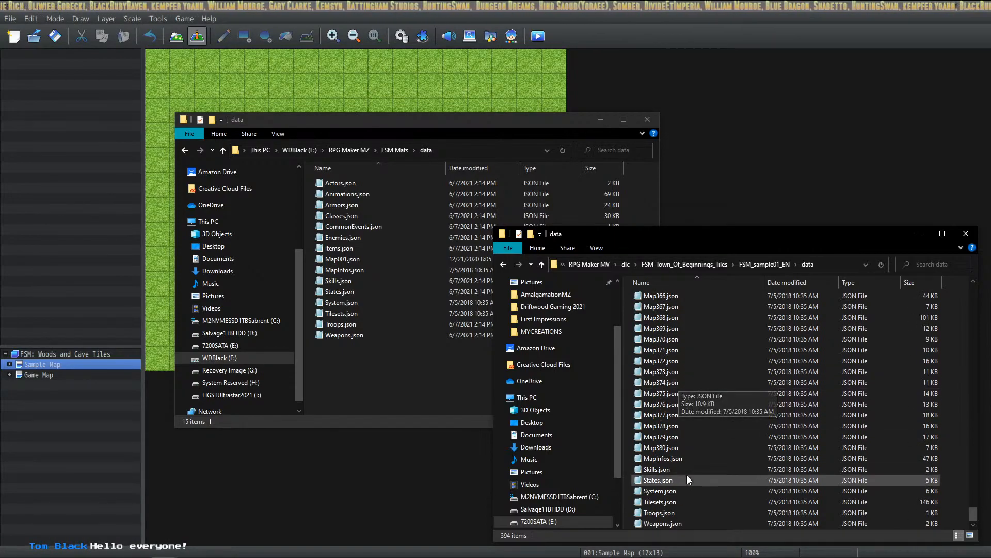
{"action": "left_click", "coordinate": [686, 458]}
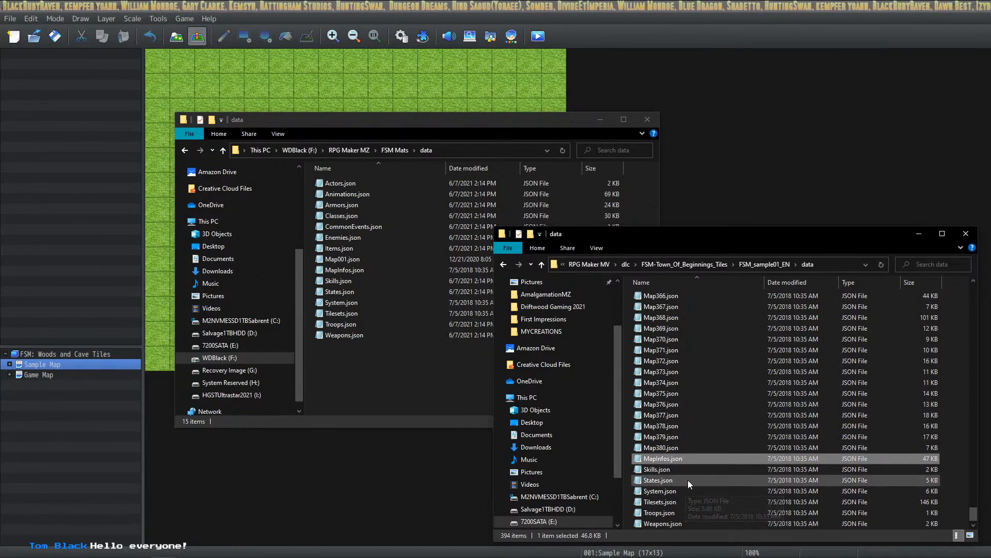
{"action": "left_click", "coordinate": [684, 491], "text": "ctrl"}
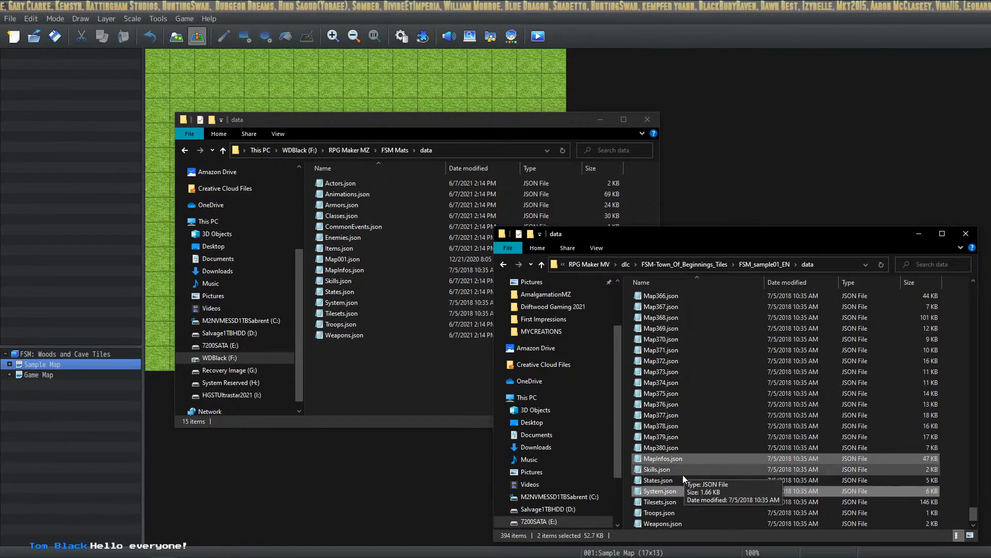
{"action": "left_click", "coordinate": [680, 502], "text": "ctrl"}
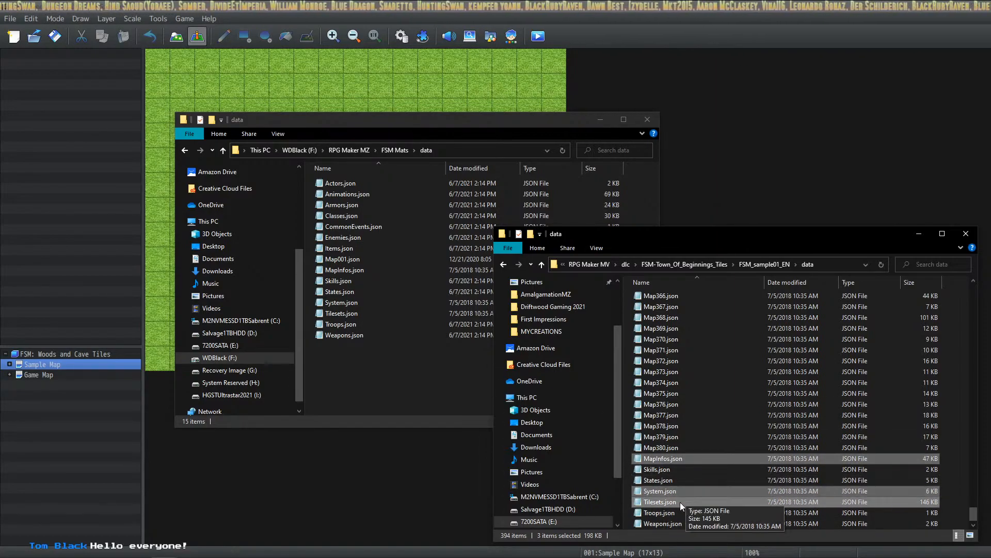
{"action": "left_click", "coordinate": [376, 361]}
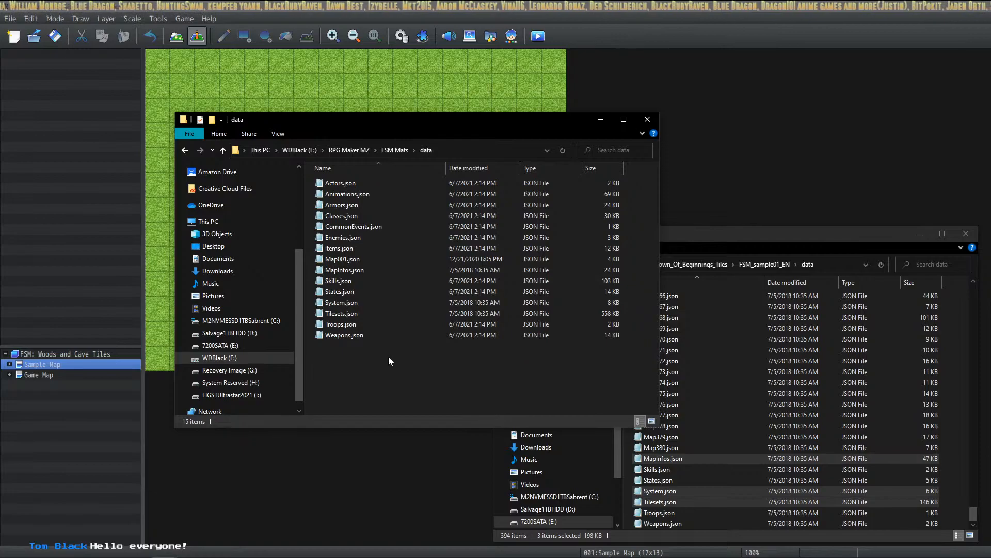
{"action": "key", "text": "ctrl+v"}
{"action": "left_click", "coordinate": [464, 201]}
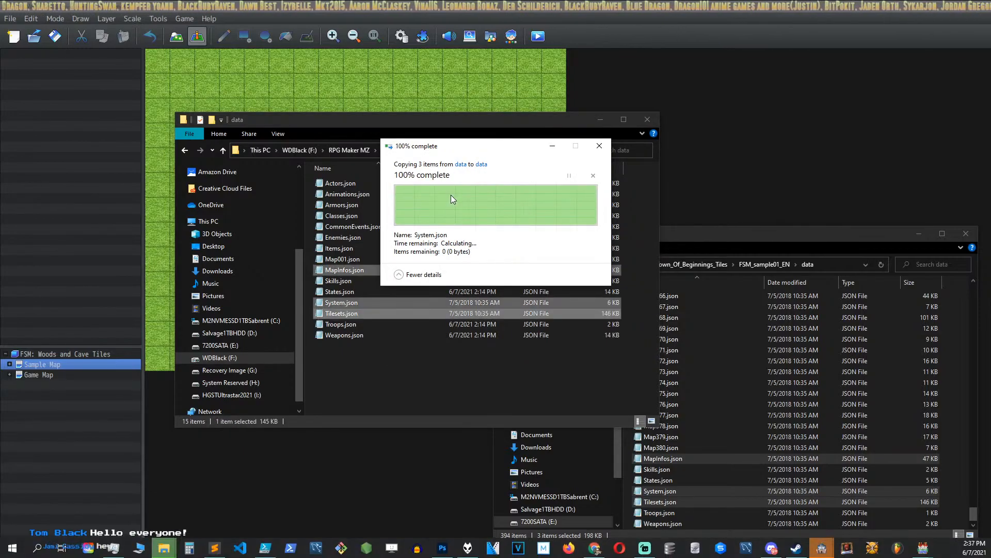
{"action": "left_click", "coordinate": [392, 368]}
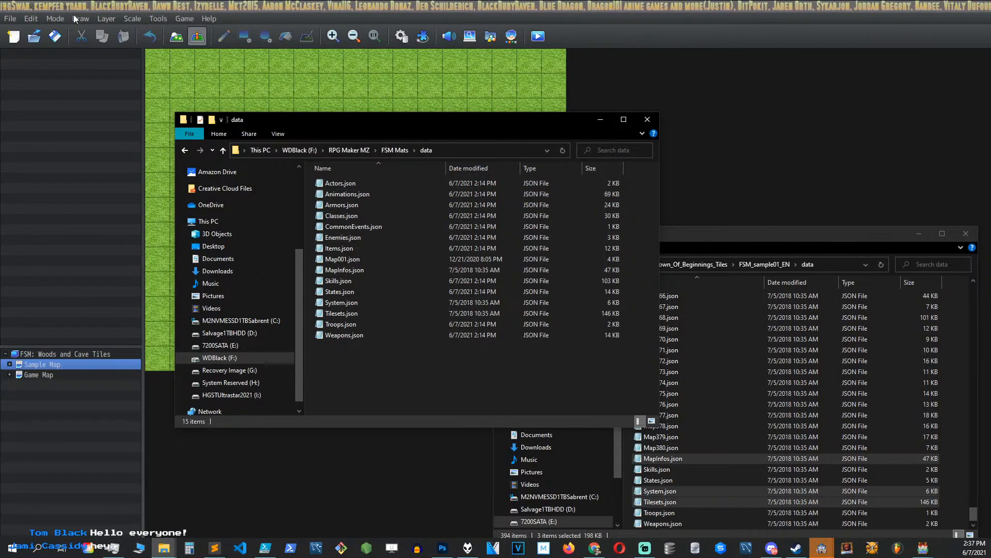
Return to RPG Maker MZ, reload the externally modified project data and open the database.
{"action": "left_click", "coordinate": [182, 19]}
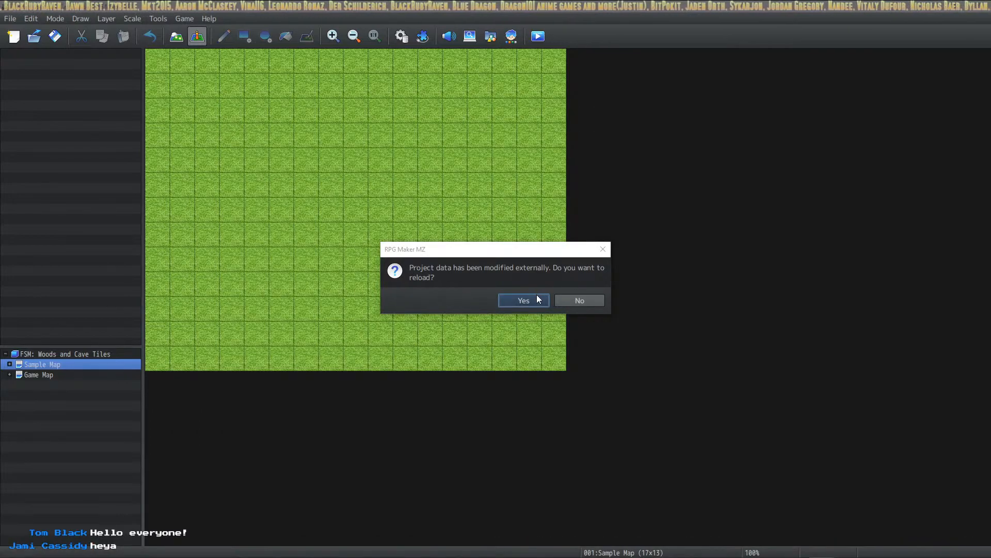
{"action": "left_click", "coordinate": [522, 299]}
{"action": "left_click", "coordinate": [404, 39]}
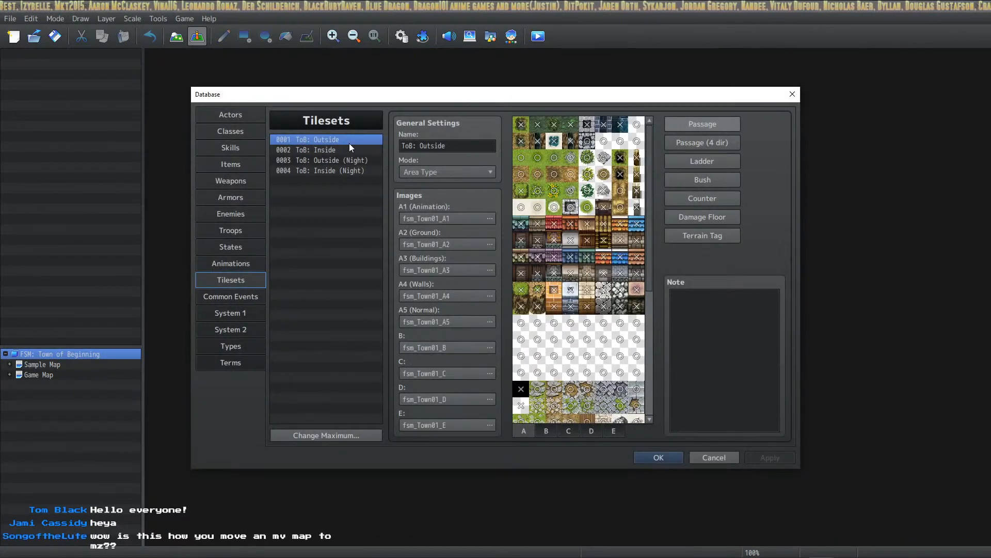
Copy the four ToB tilesets, from 0001 Outside to 0004 Inside (Night), in the database.
{"action": "left_click", "coordinate": [344, 172], "text": "shift"}
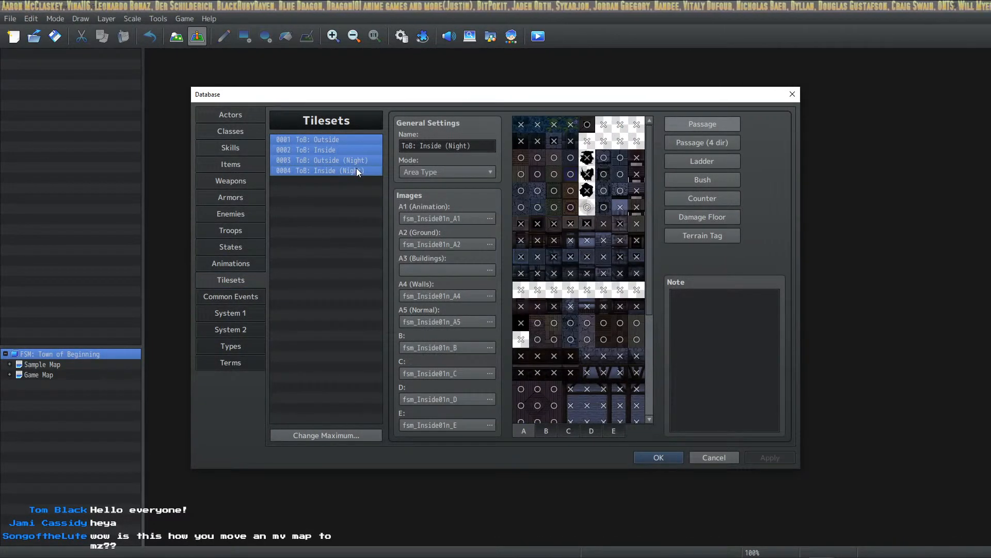
{"action": "right_click", "coordinate": [346, 138]}
{"action": "left_click", "coordinate": [367, 147]}
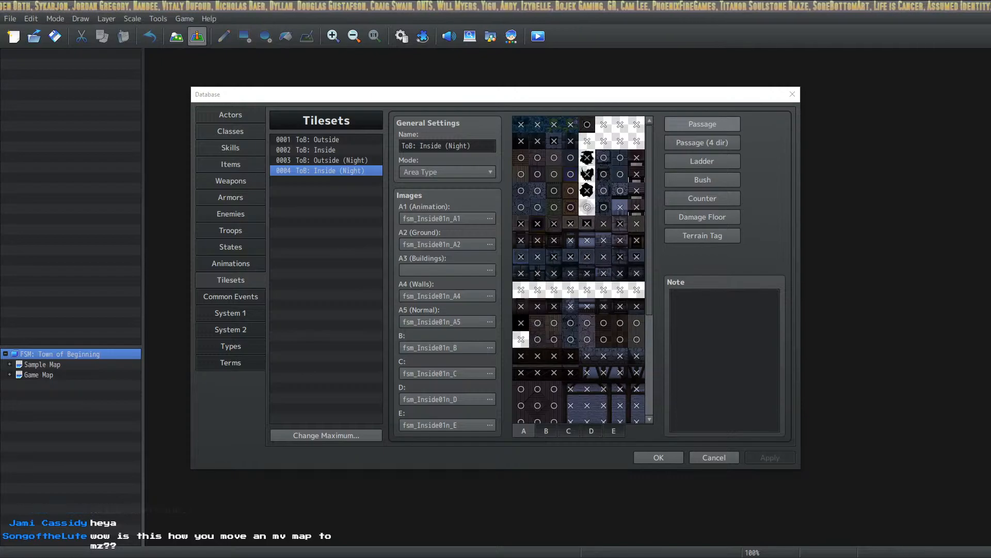
Switch to the AmalgamationMZ project, set its maximum number of tilesets to 30 and select the empty tileset 0020.
{"action": "key", "text": "alt+Tab"}
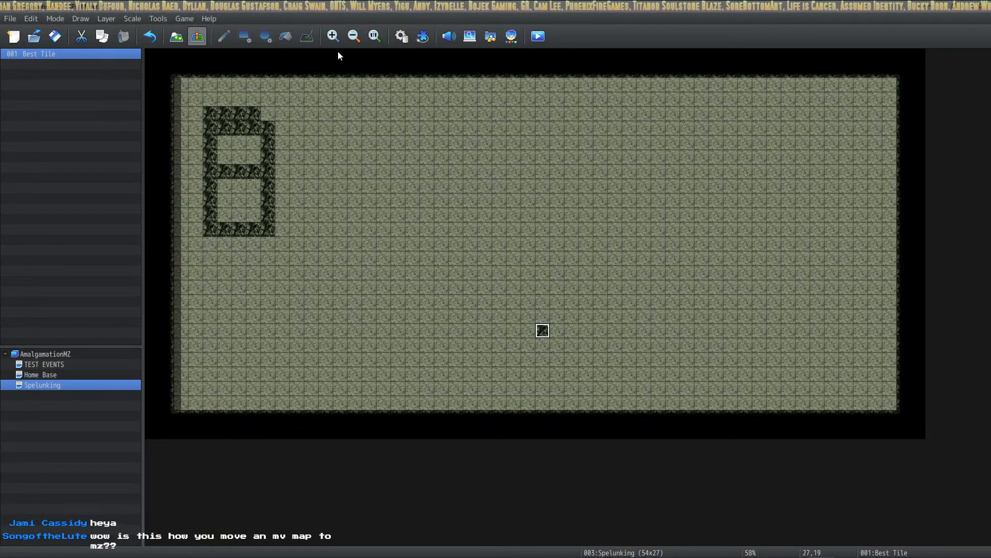
{"action": "left_click", "coordinate": [402, 36]}
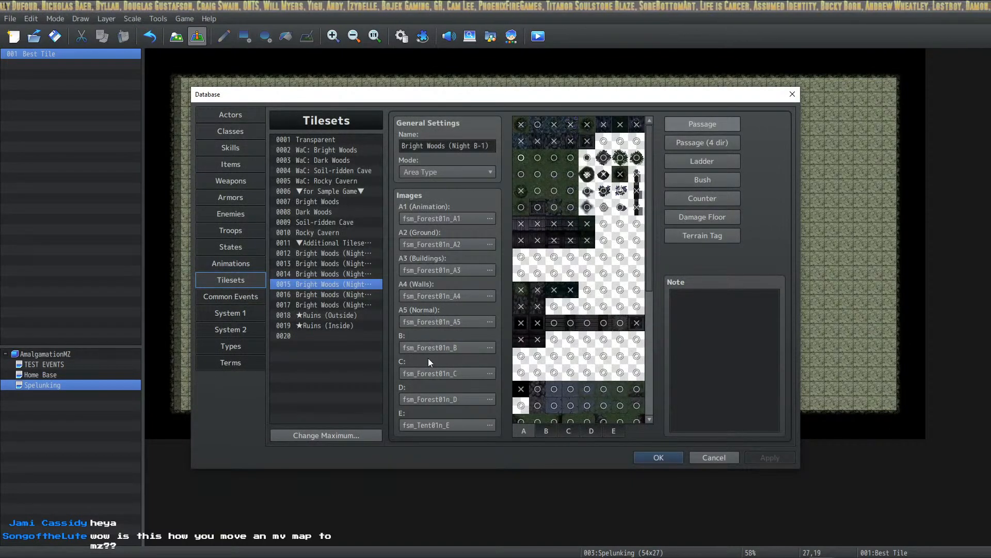
{"action": "left_click", "coordinate": [339, 436]}
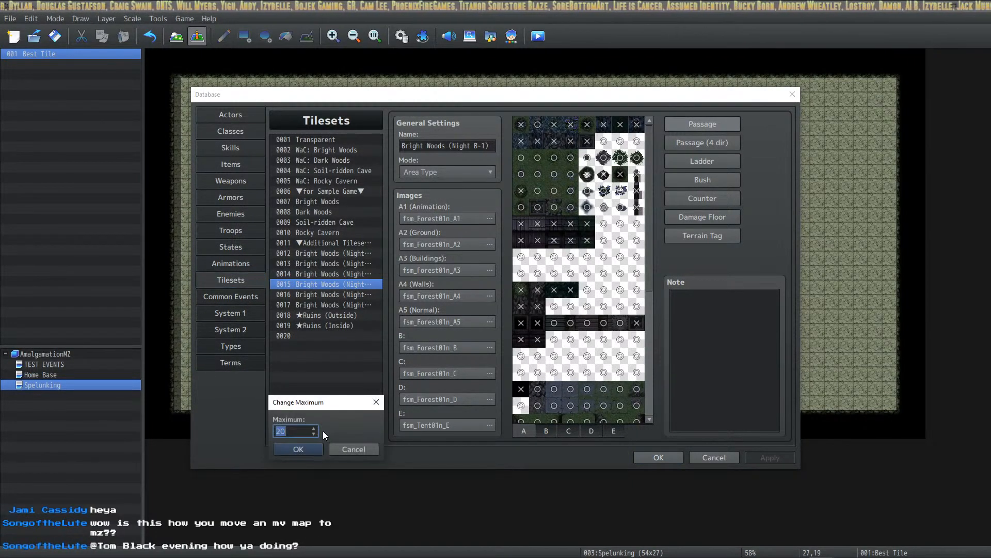
{"action": "type", "text": "30"}
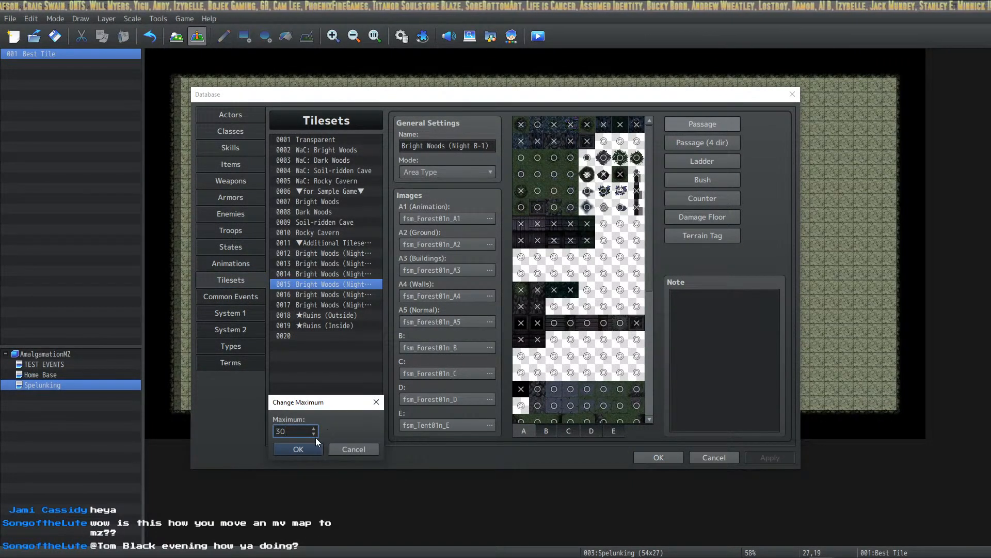
{"action": "left_click", "coordinate": [312, 446]}
{"action": "left_click", "coordinate": [317, 335]}
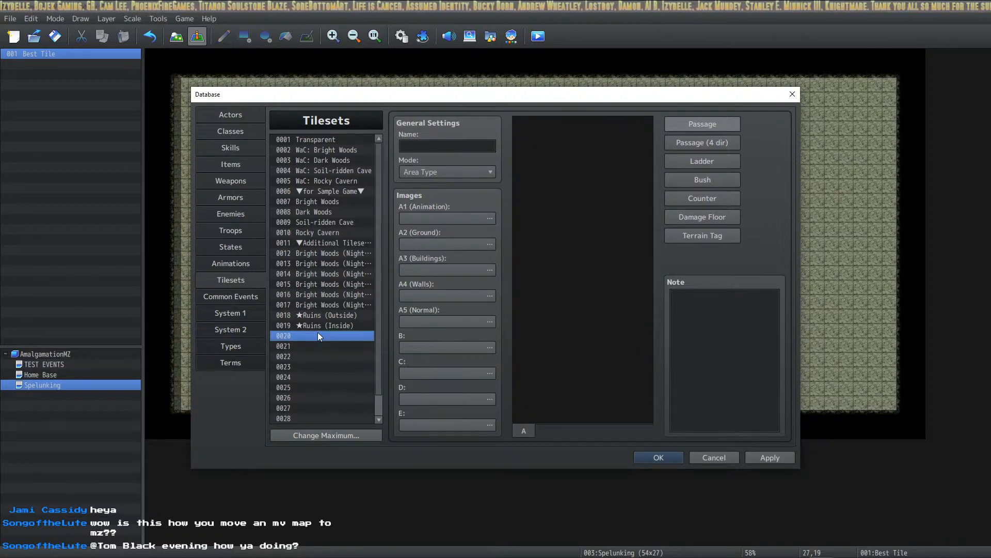
Copy the four ToB tilesets again from the Town of Beginning project and try to paste them into AmalgamationMZ at slot 0020.
{"action": "key", "text": "alt+Tab"}
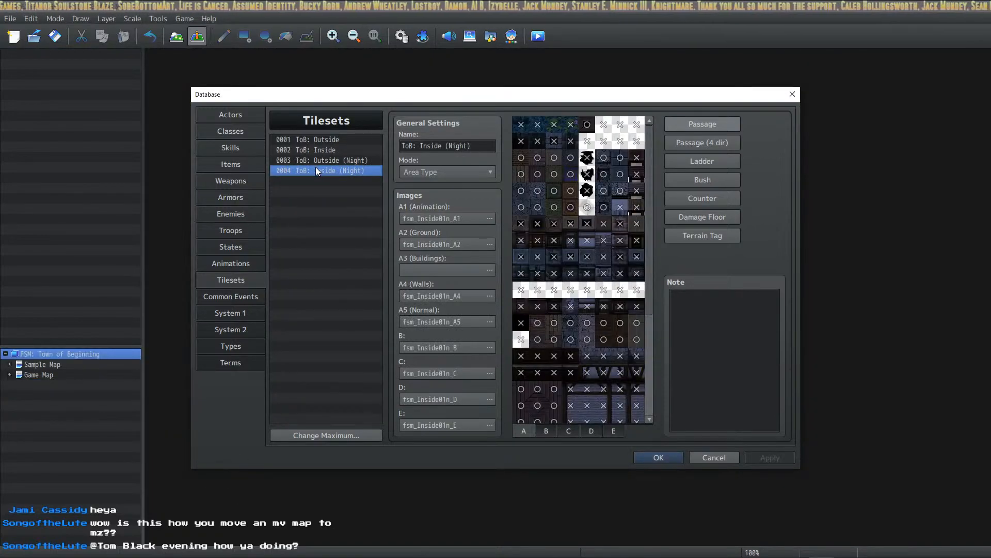
{"action": "left_click_drag", "start_coordinate": [316, 170], "coordinate": [326, 141]}
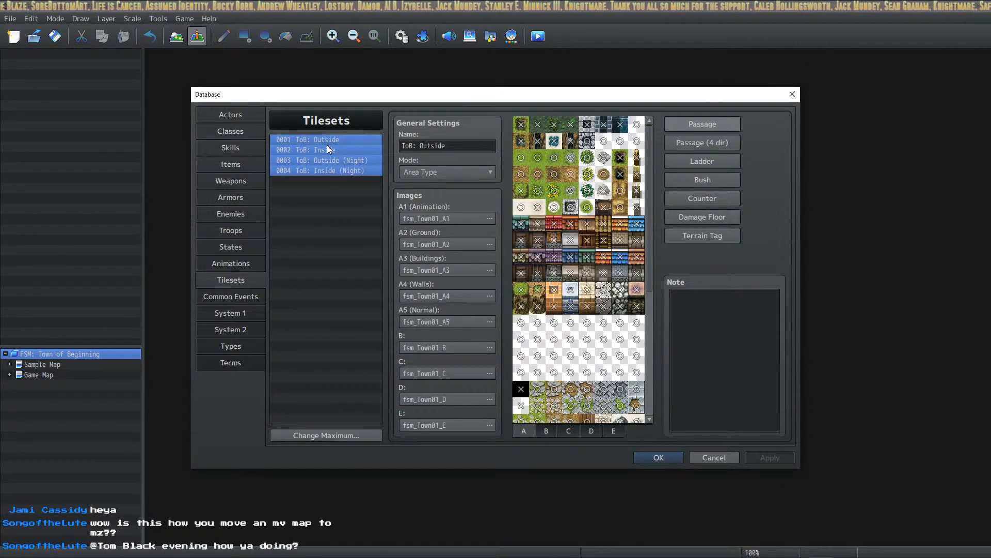
{"action": "key", "text": "alt+Tab"}
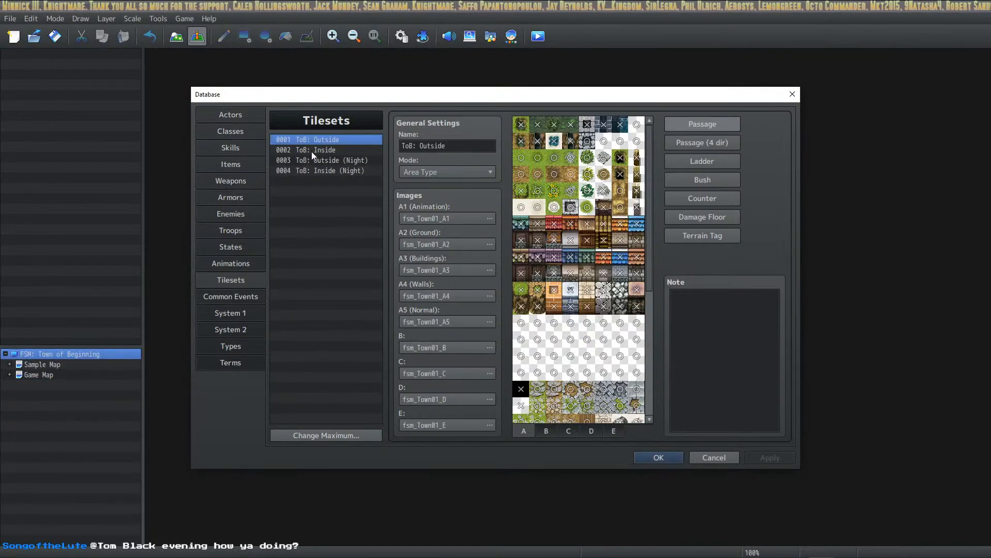
{"action": "left_click", "coordinate": [321, 171], "text": "shift"}
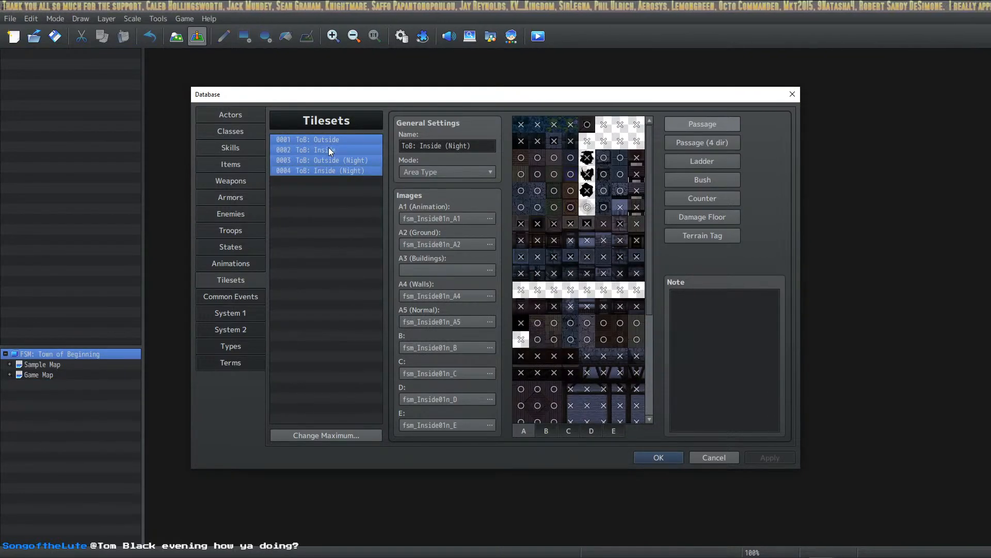
{"action": "right_click", "coordinate": [331, 137]}
{"action": "left_click", "coordinate": [348, 145]}
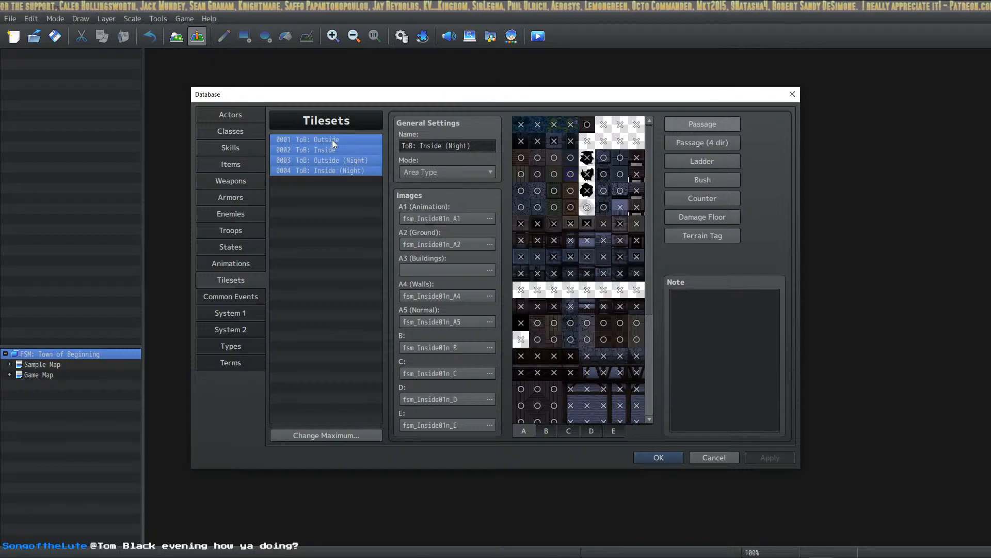
{"action": "left_click", "coordinate": [333, 138]}
{"action": "right_click", "coordinate": [333, 137]}
{"action": "left_click", "coordinate": [316, 170], "text": "shift"}
{"action": "right_click", "coordinate": [332, 141]}
{"action": "left_click", "coordinate": [347, 149]}
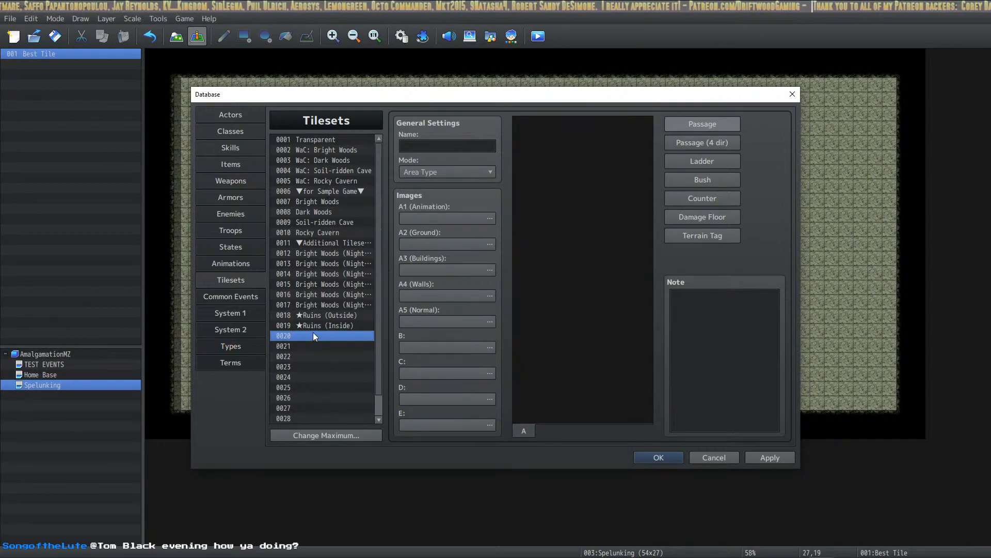
{"action": "right_click", "coordinate": [314, 334]}
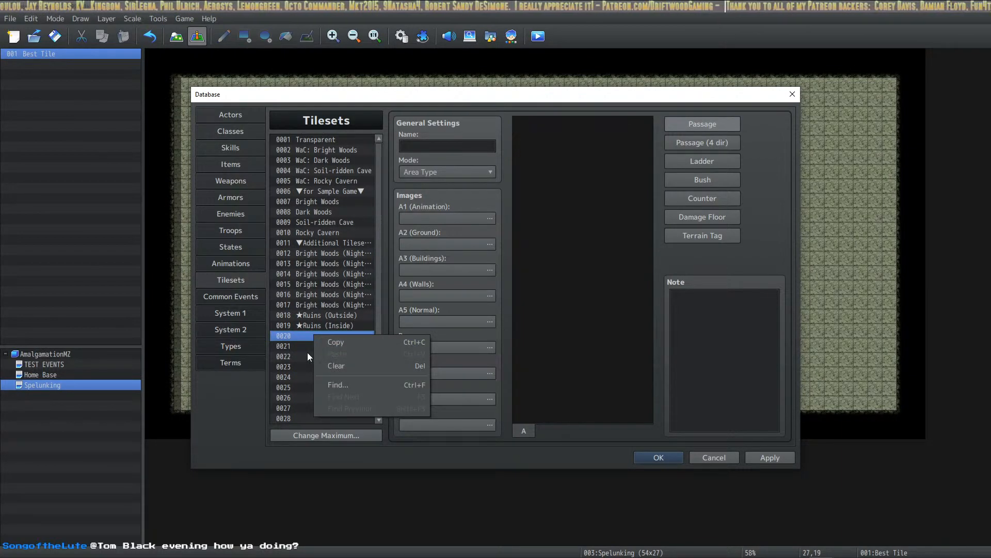
{"action": "left_click", "coordinate": [300, 341]}
Try to carry only tileset 0001 ToB: Outside from the Town of Beginning project over to AmalgamationMZ's slot 0020.
{"action": "key", "text": "alt+Tab"}
{"action": "left_click", "coordinate": [336, 140]}
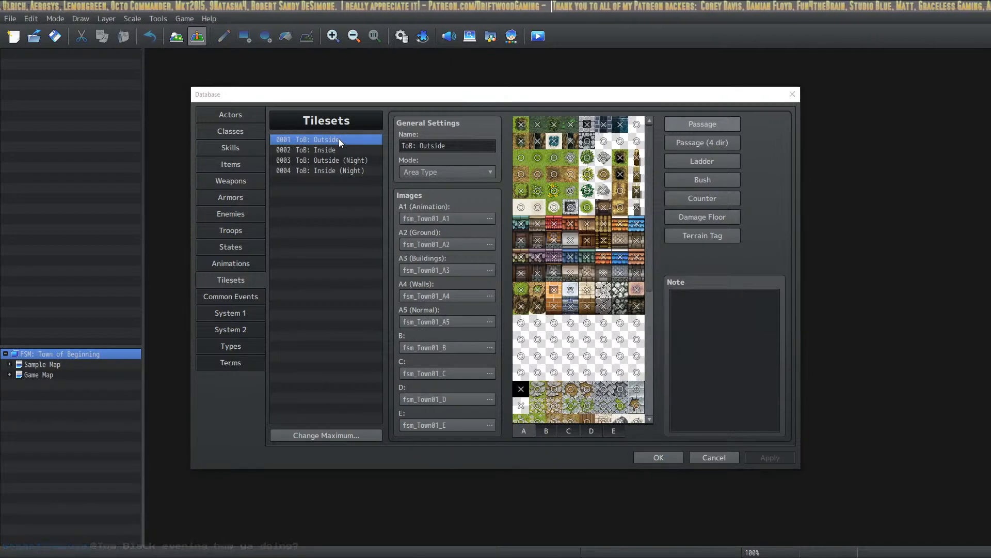
{"action": "key", "text": "alt+Tab"}
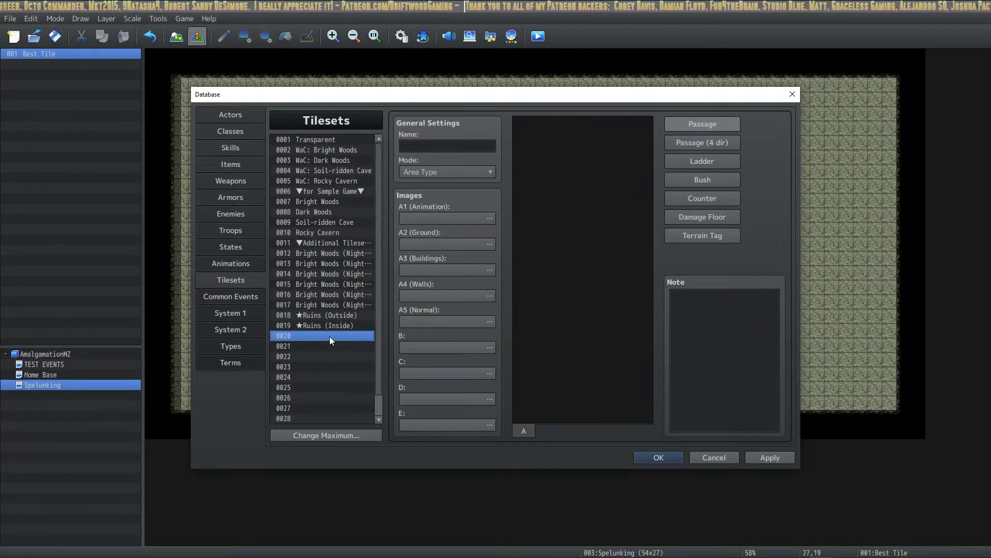
{"action": "key", "text": "alt+Tab"}
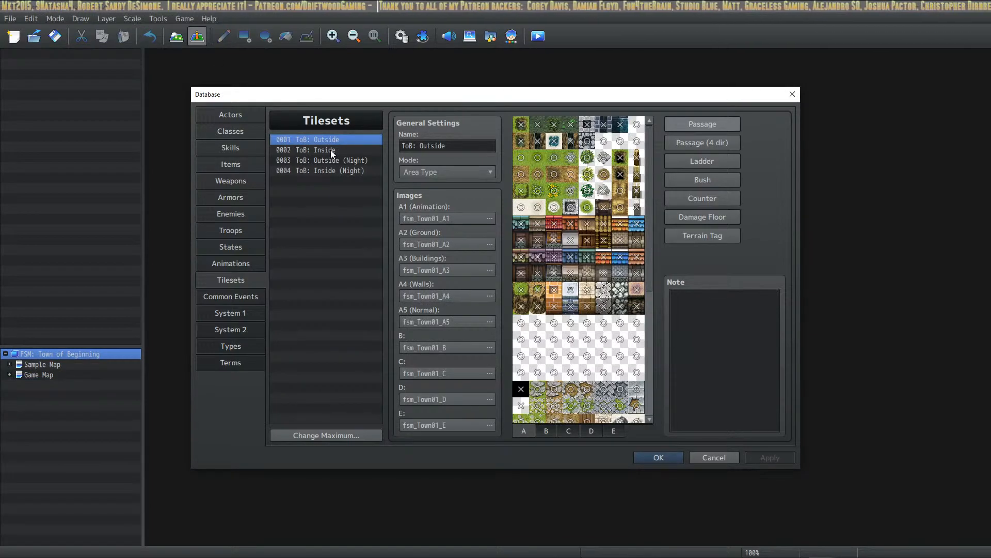
Close and reopen the Town of Beginning database, then copy ToB: Outside into AmalgamationMZ's slot 0020.
{"action": "left_click", "coordinate": [650, 462]}
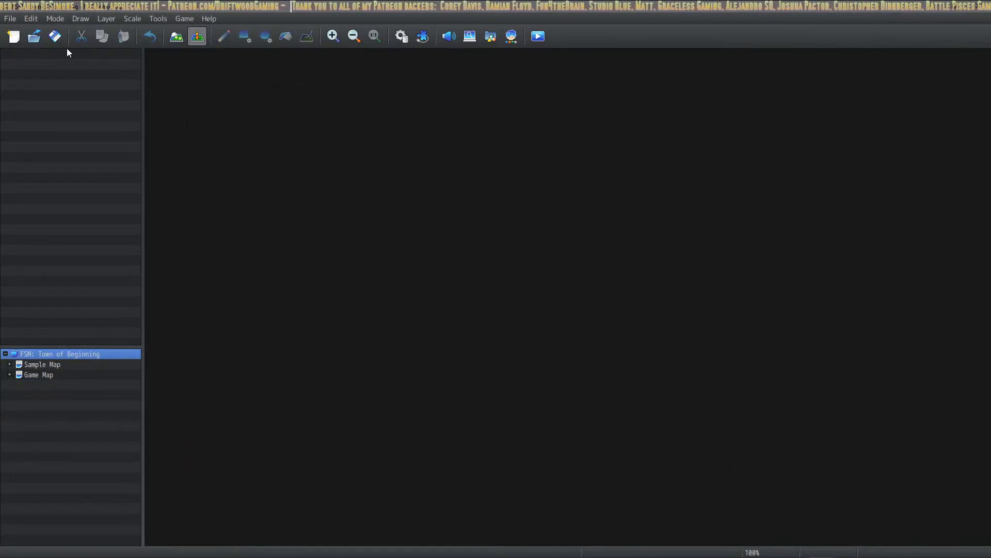
{"action": "left_click", "coordinate": [402, 37]}
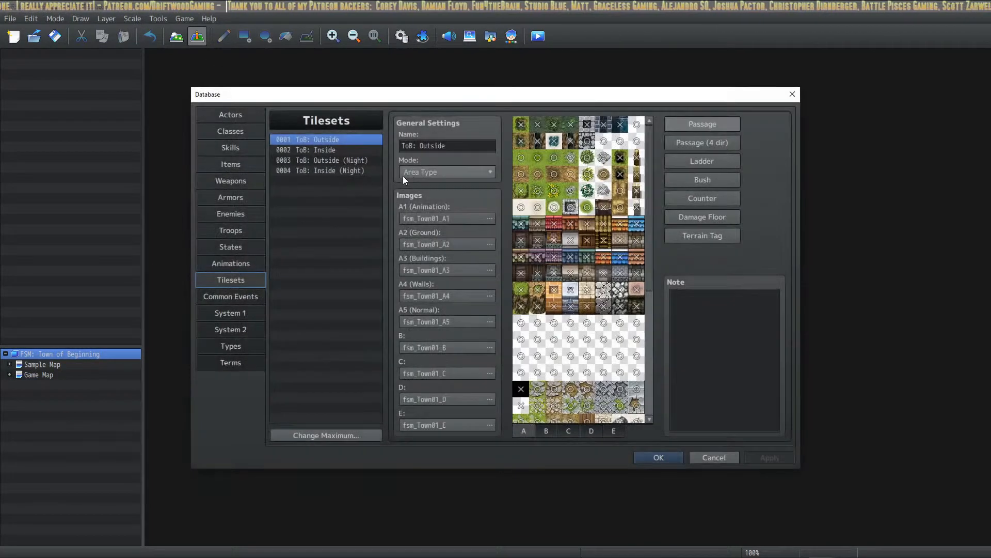
{"action": "right_click", "coordinate": [332, 139]}
{"action": "left_click", "coordinate": [361, 150]}
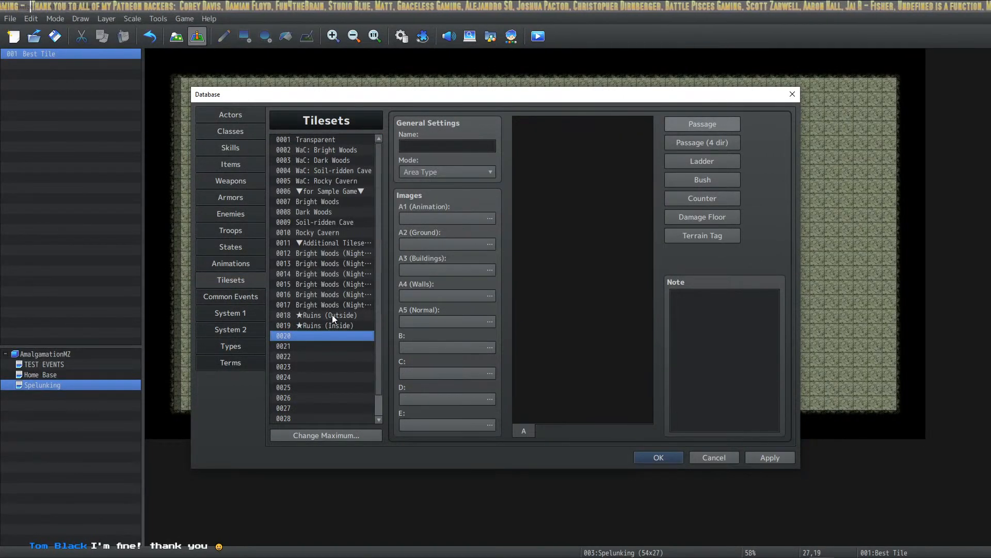
{"action": "key", "text": "ctrl+v"}
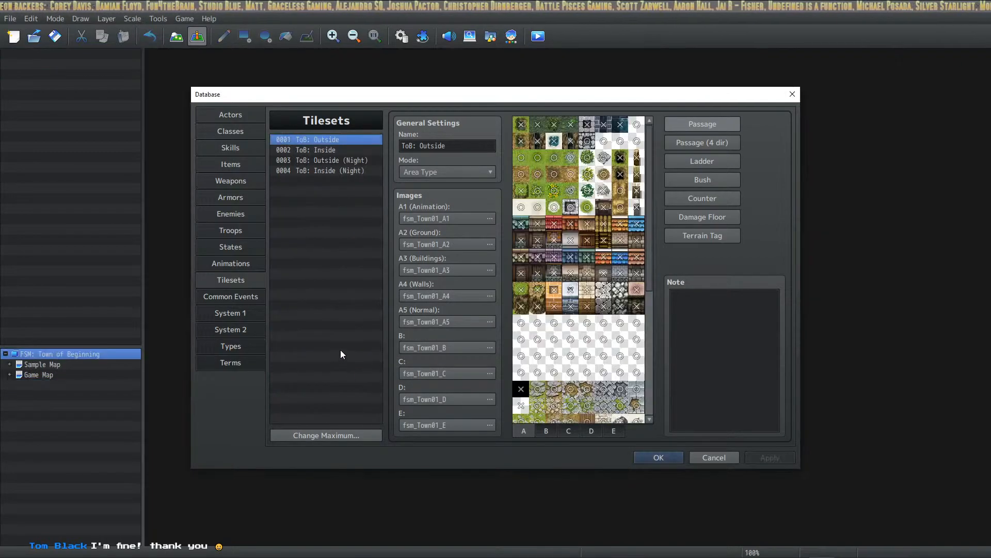
Copy tileset 0002 ToB: Inside from the Town of Beginning project and paste it into AmalgamationMZ's slot 0021.
{"action": "left_click", "coordinate": [323, 150]}
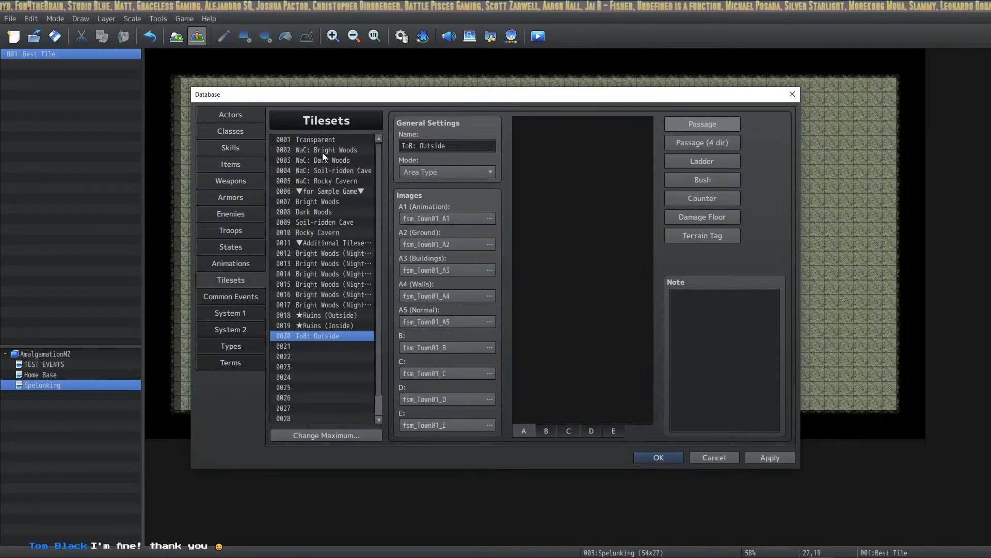
{"action": "left_click", "coordinate": [333, 346]}
{"action": "right_click", "coordinate": [333, 346]}
{"action": "left_click", "coordinate": [317, 348]}
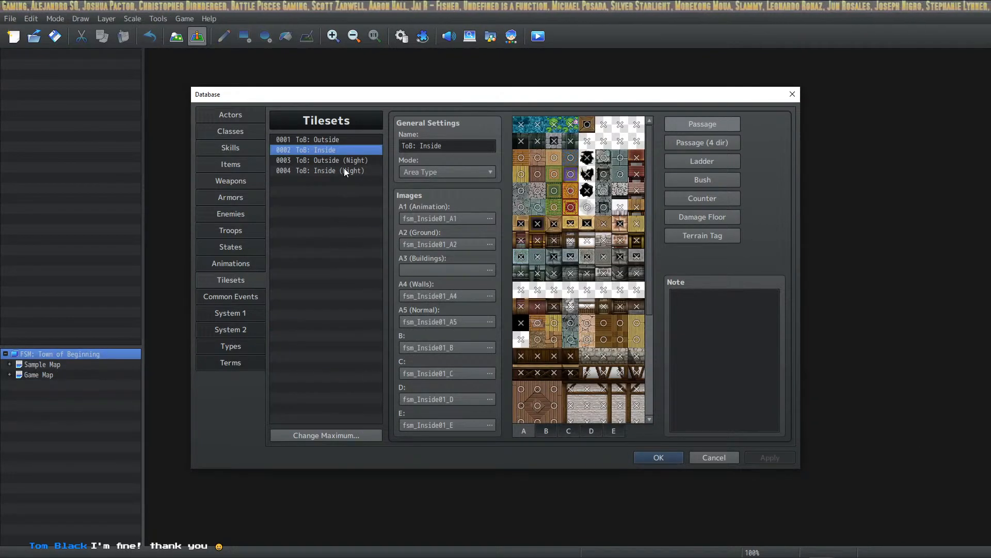
{"action": "right_click", "coordinate": [342, 148]}
{"action": "left_click", "coordinate": [357, 155]}
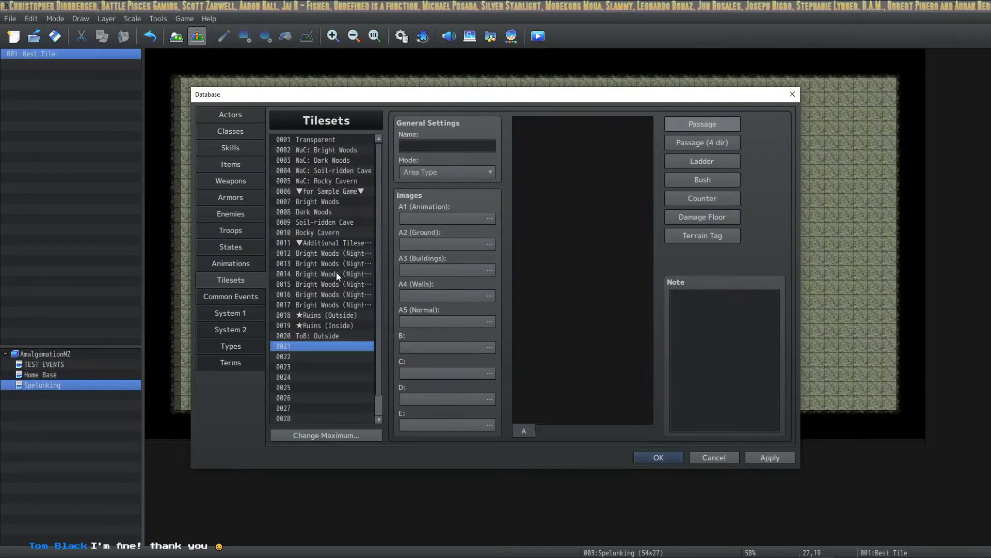
{"action": "key", "text": "ctrl+v"}
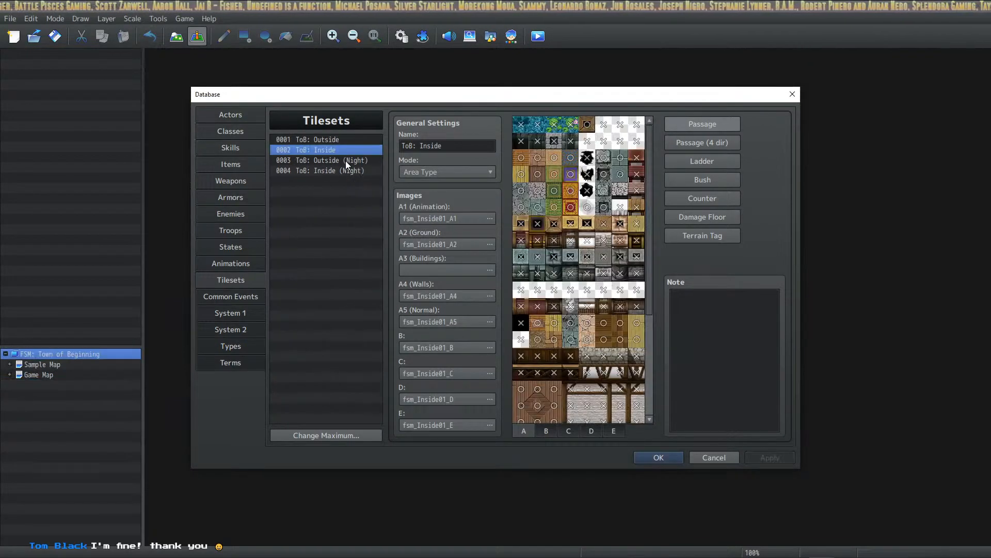
Try to copy tileset 0003 ToB: Outside (Night) from the Town of Beginning project into AmalgamationMZ's slot 0022.
{"action": "right_click", "coordinate": [345, 160]}
{"action": "left_click", "coordinate": [365, 170]}
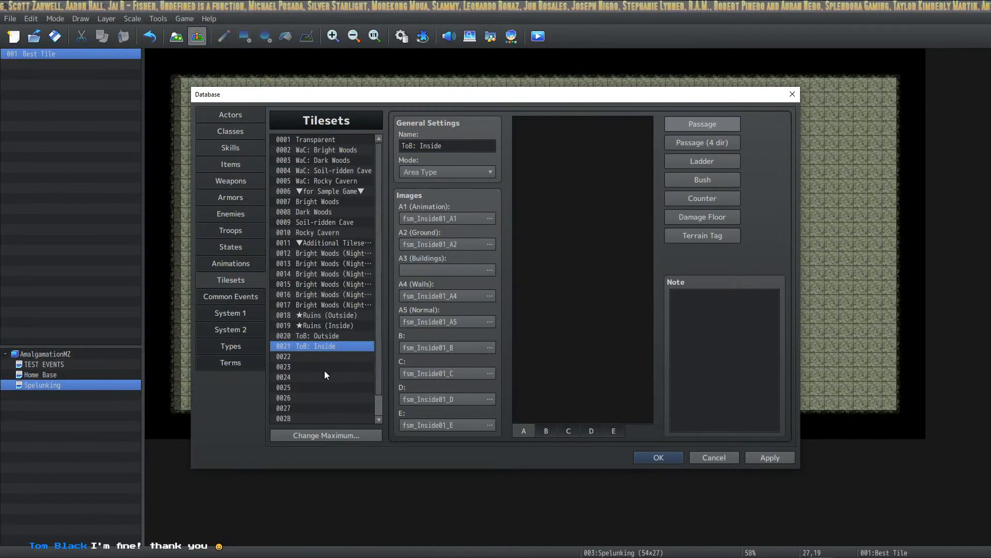
{"action": "right_click", "coordinate": [328, 356]}
{"action": "left_click", "coordinate": [337, 368]}
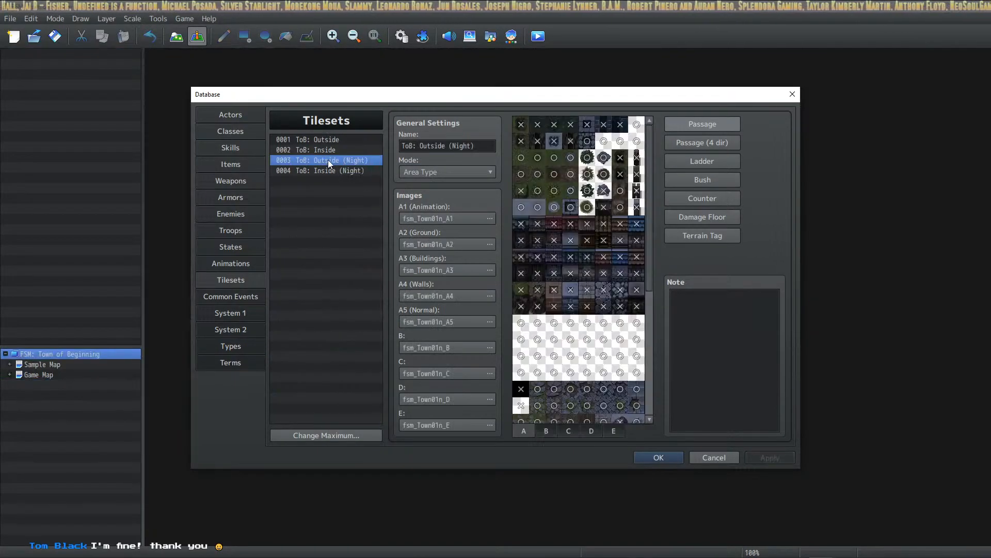
{"action": "right_click", "coordinate": [329, 160]}
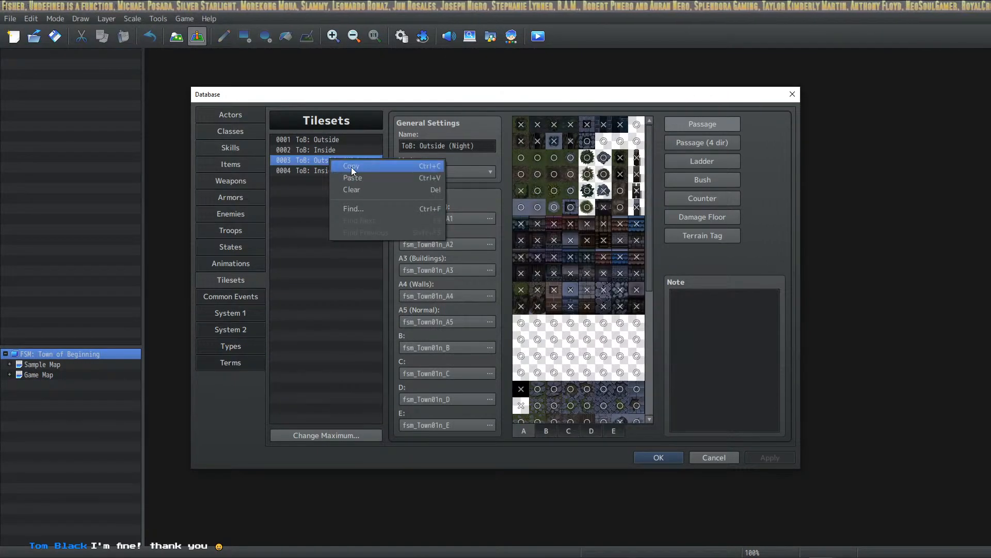
{"action": "left_click", "coordinate": [351, 166]}
{"action": "right_click", "coordinate": [337, 184]}
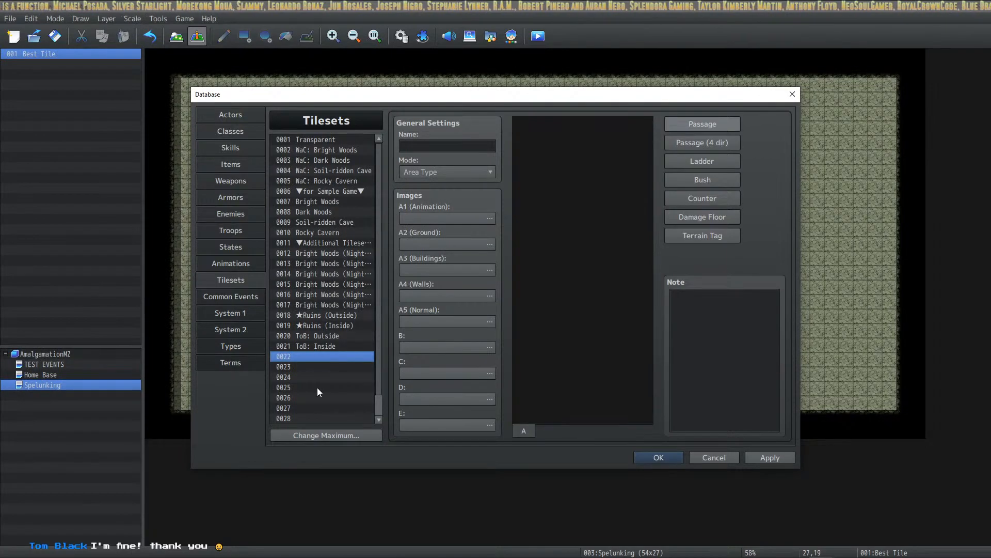
{"action": "right_click", "coordinate": [324, 358]}
{"action": "left_click", "coordinate": [327, 373]}
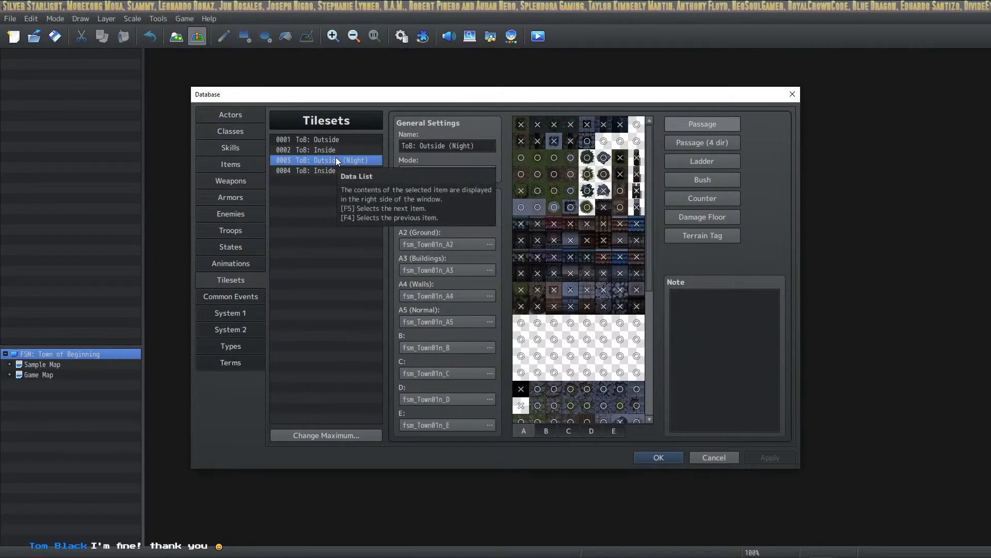
Copy ToB: Outside (Night) once more and retry pasting it at AmalgamationMZ's empty tileset 0022.
{"action": "right_click", "coordinate": [335, 162]}
{"action": "left_click", "coordinate": [347, 170]}
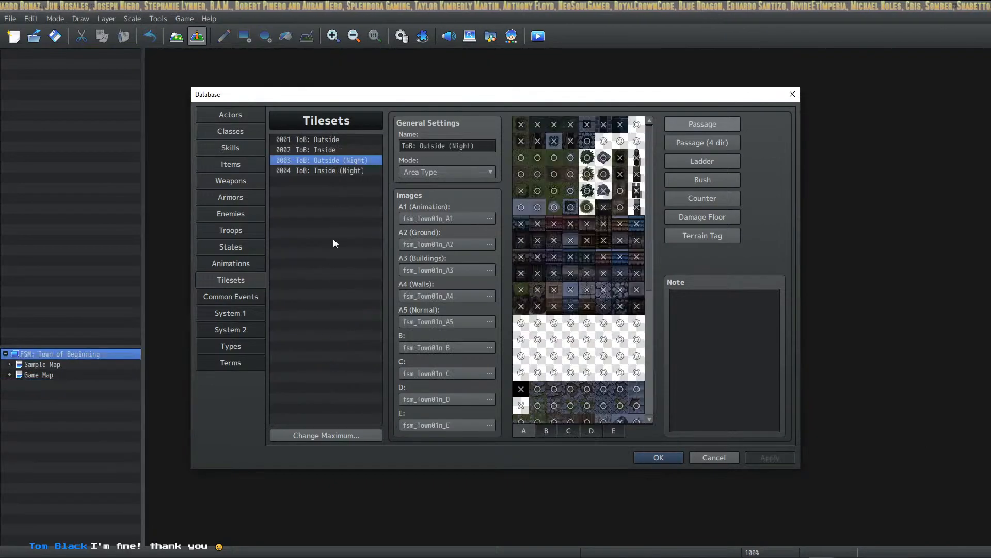
{"action": "right_click", "coordinate": [342, 159]}
{"action": "left_click", "coordinate": [348, 171]}
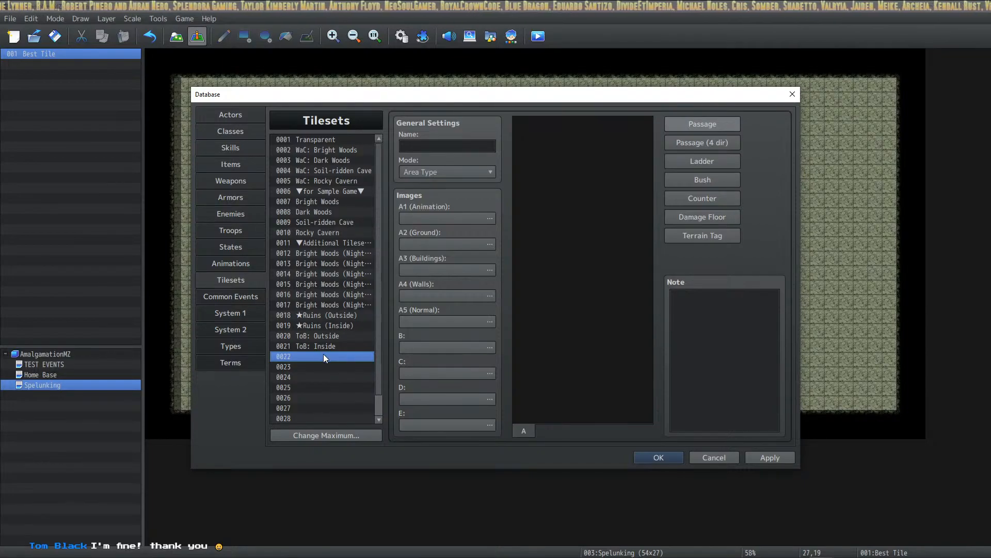
{"action": "right_click", "coordinate": [323, 354]}
{"action": "key", "text": "Escape"}
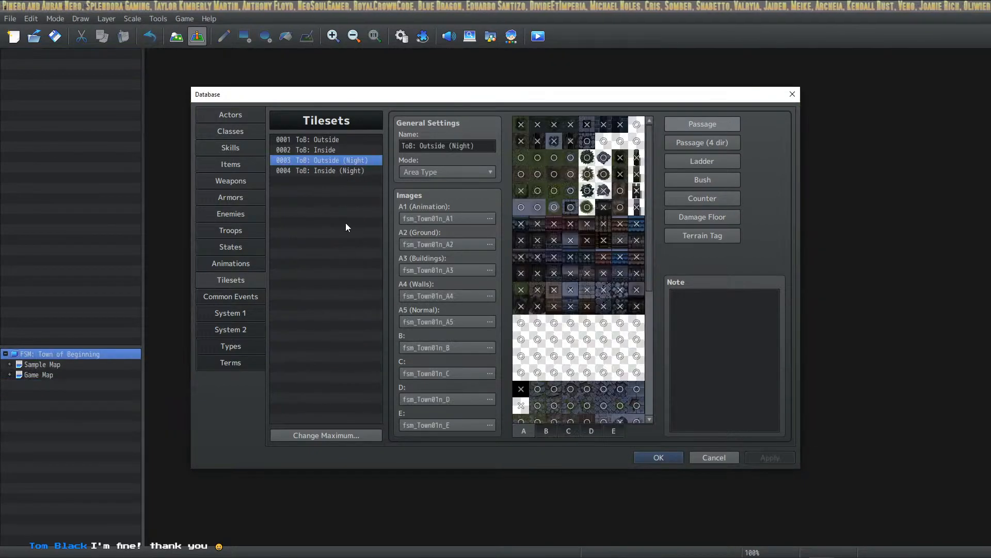
Recopy tileset 0003 ToB: Outside (Night) in the Town of Beginning project and paste it into AmalgamationMZ's slot 0022.
{"action": "right_click", "coordinate": [345, 161]}
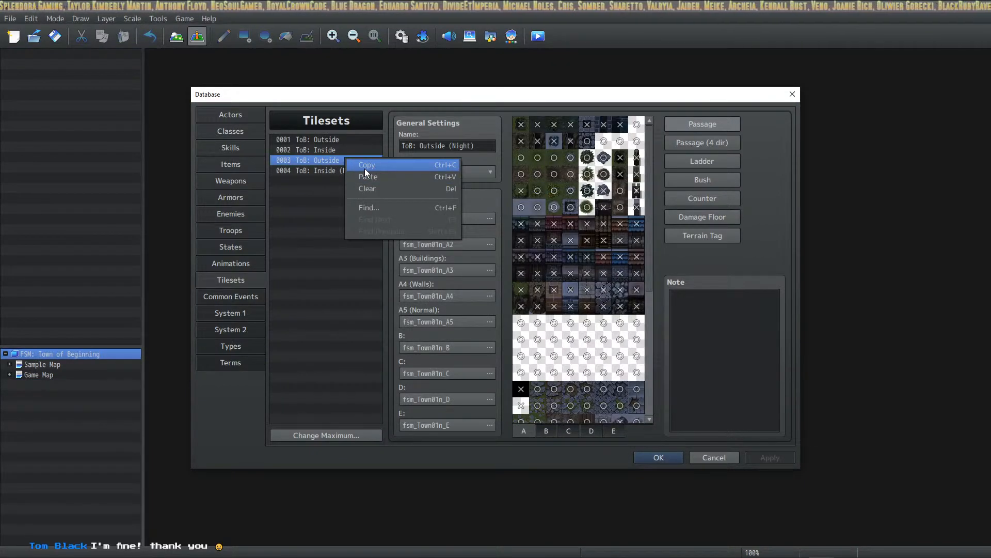
{"action": "left_click", "coordinate": [365, 168]}
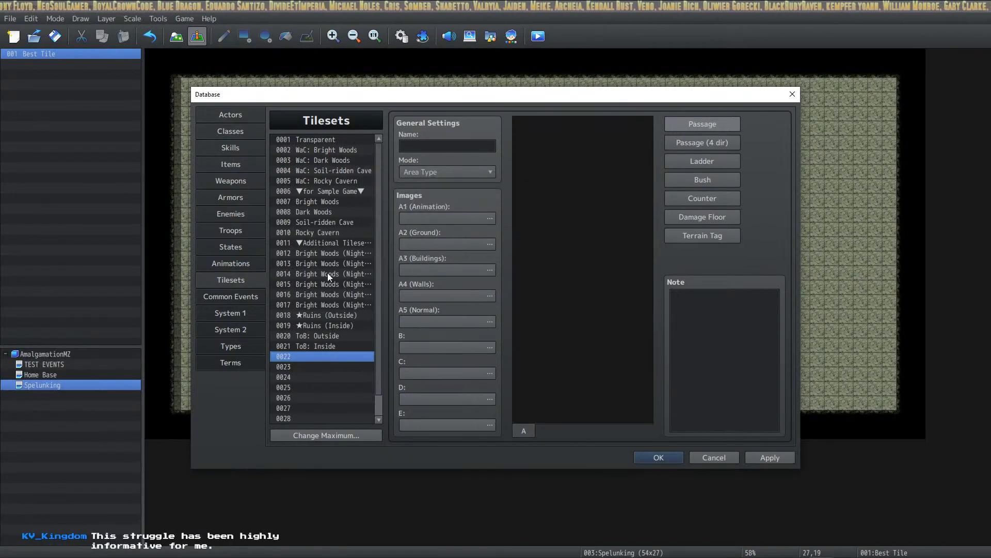
{"action": "right_click", "coordinate": [329, 362]}
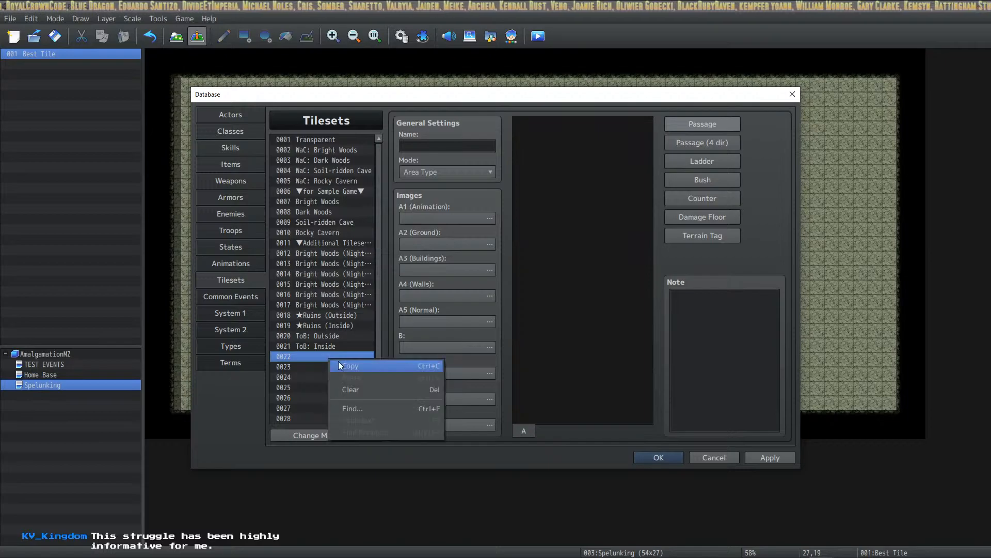
{"action": "left_click", "coordinate": [316, 354]}
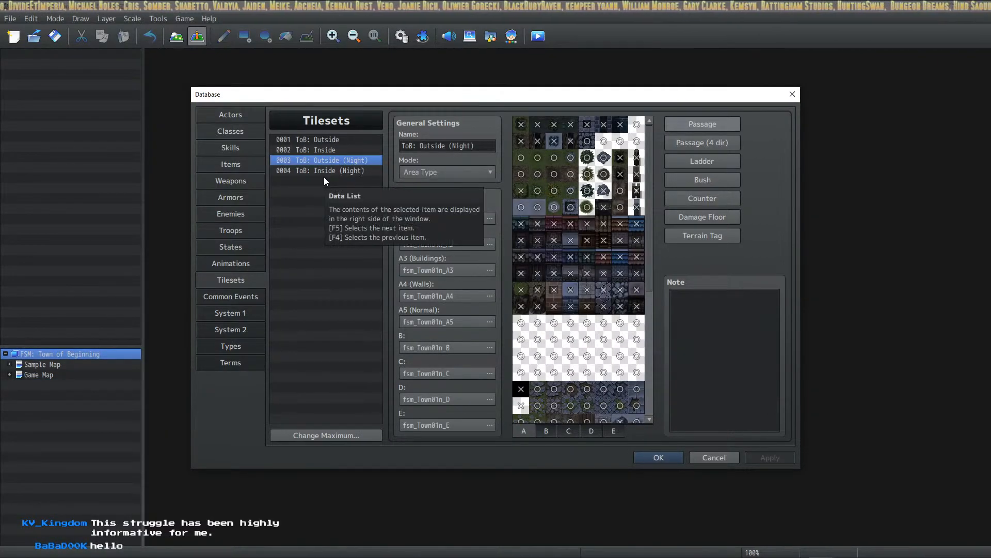
{"action": "right_click", "coordinate": [357, 161]}
{"action": "left_click", "coordinate": [362, 169]}
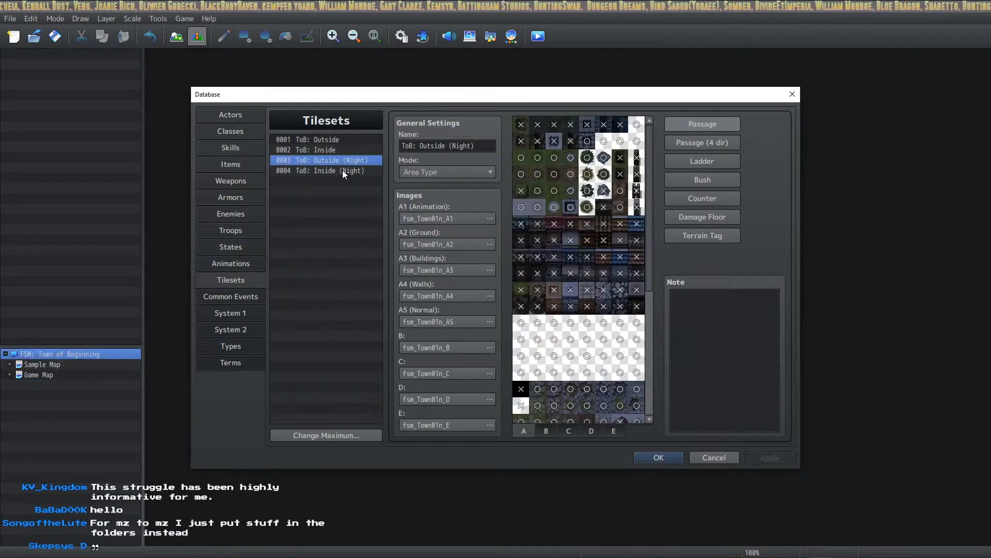
Copy tileset 0004 ToB: Inside (Night) from the Town of Beginning project and paste it into AmalgamationMZ's slot 0023.
{"action": "left_click", "coordinate": [343, 170]}
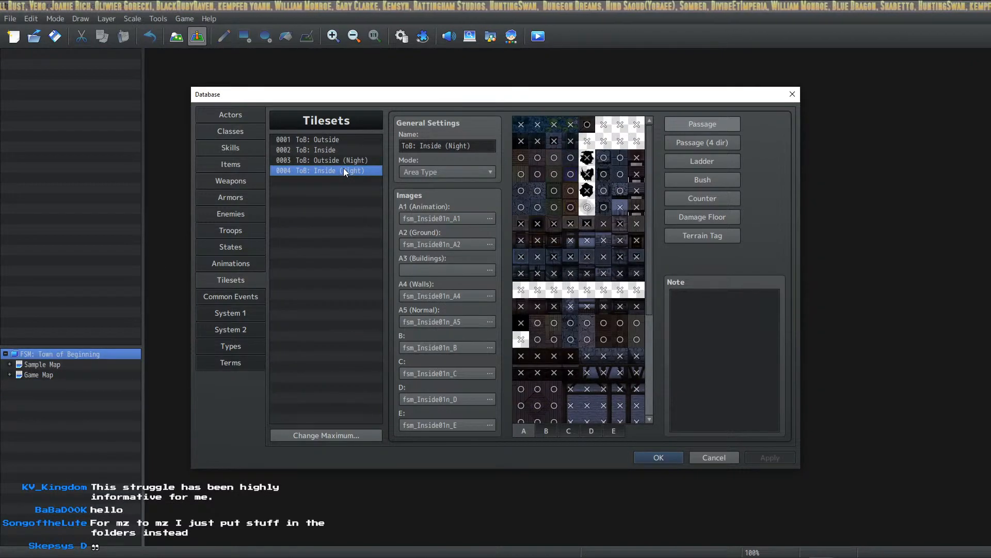
{"action": "right_click", "coordinate": [341, 172]}
{"action": "left_click", "coordinate": [361, 182]}
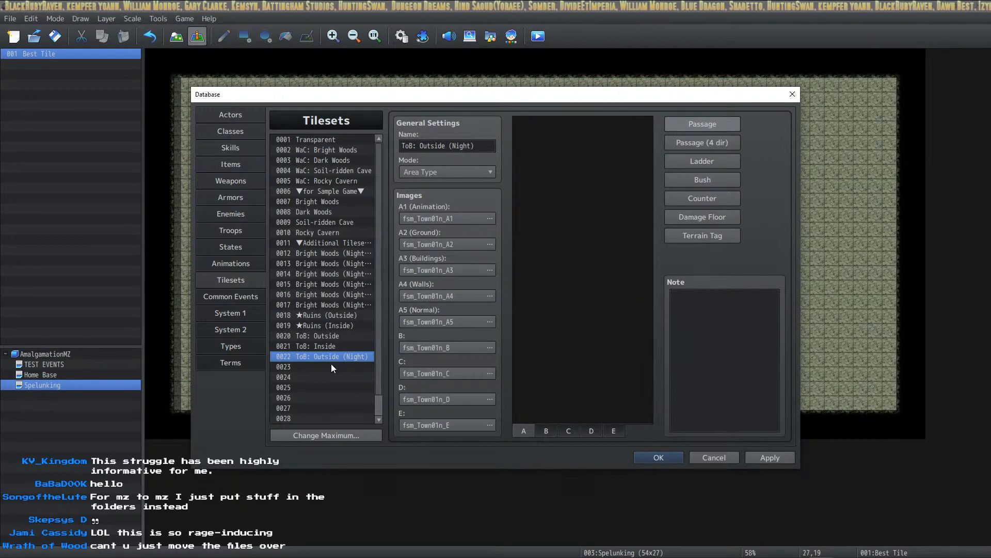
{"action": "left_click", "coordinate": [333, 365]}
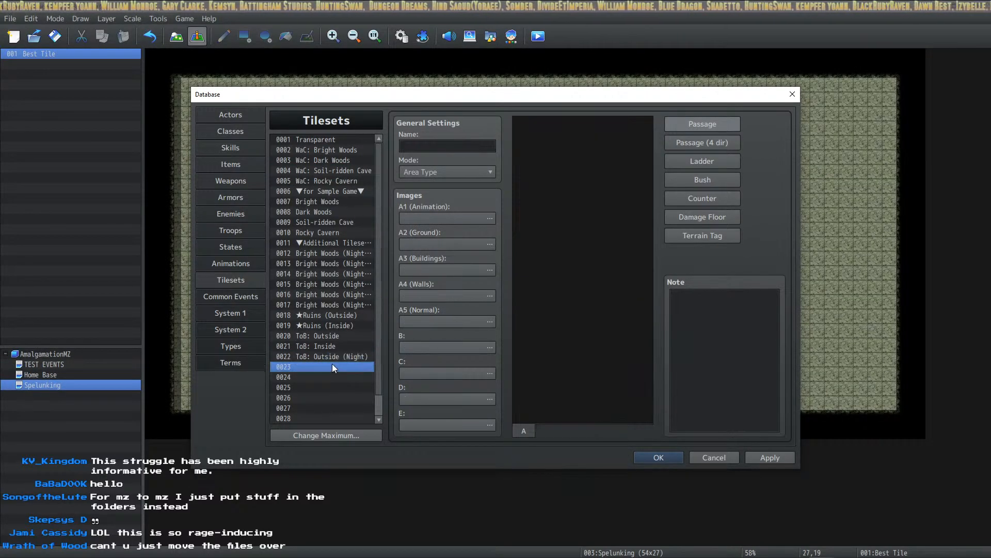
{"action": "key", "text": "alt+Tab"}
{"action": "right_click", "coordinate": [348, 168]}
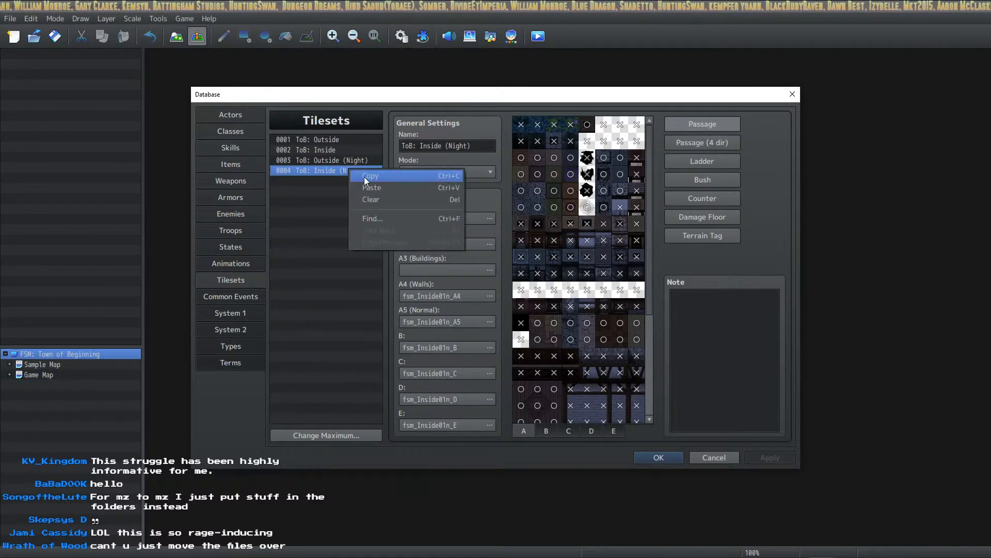
{"action": "left_click", "coordinate": [362, 176]}
{"action": "key", "text": "alt+Tab"}
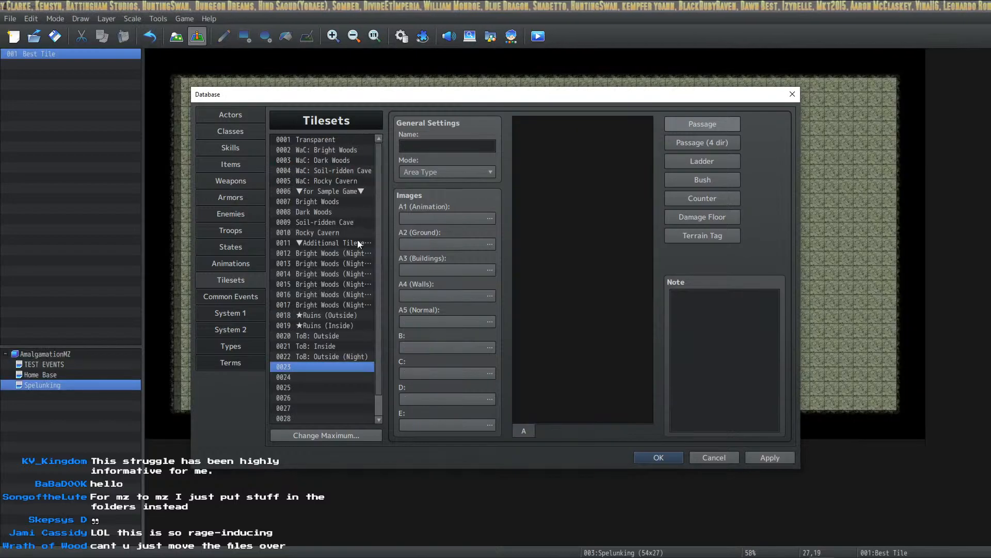
{"action": "key", "text": "alt+Tab"}
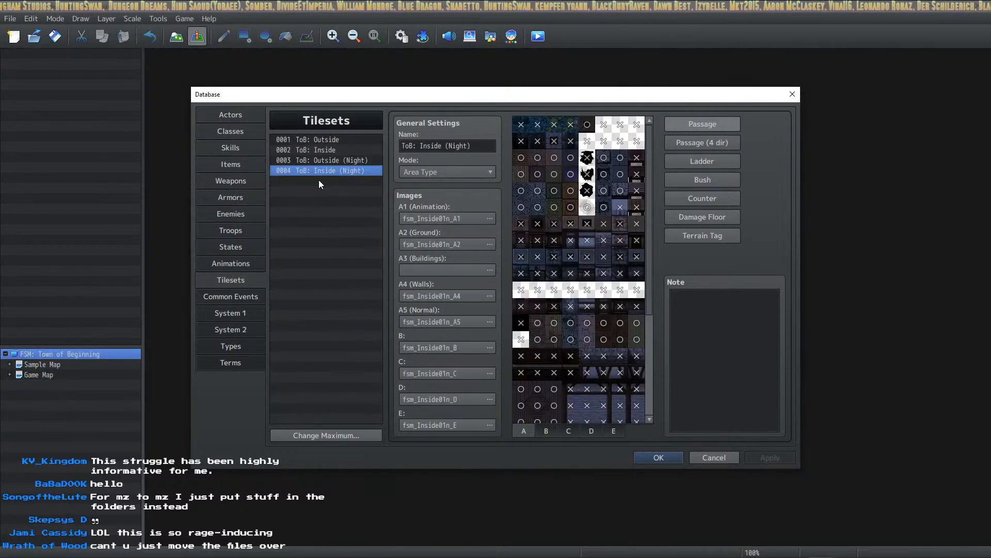
{"action": "key", "text": "alt+Tab"}
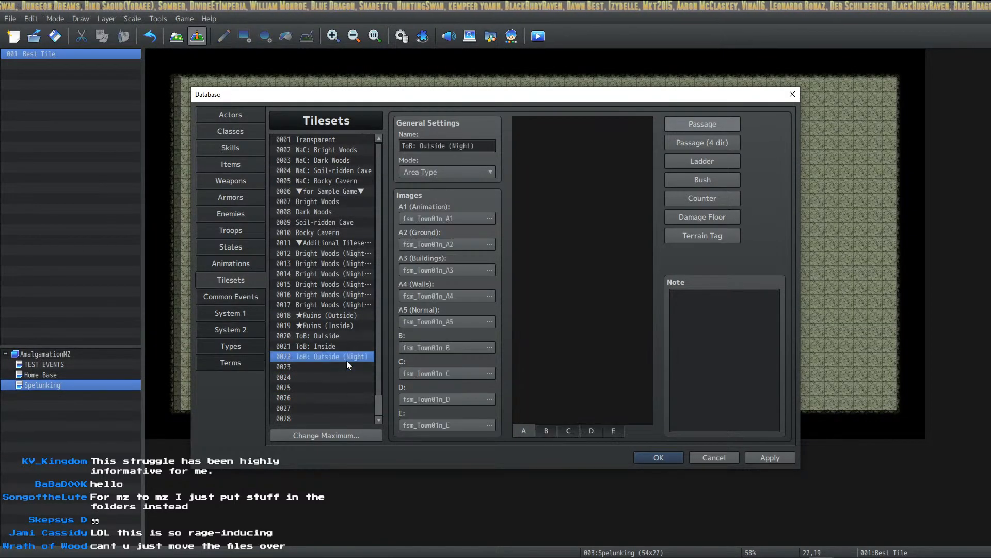
{"action": "key", "text": "ctrl+v"}
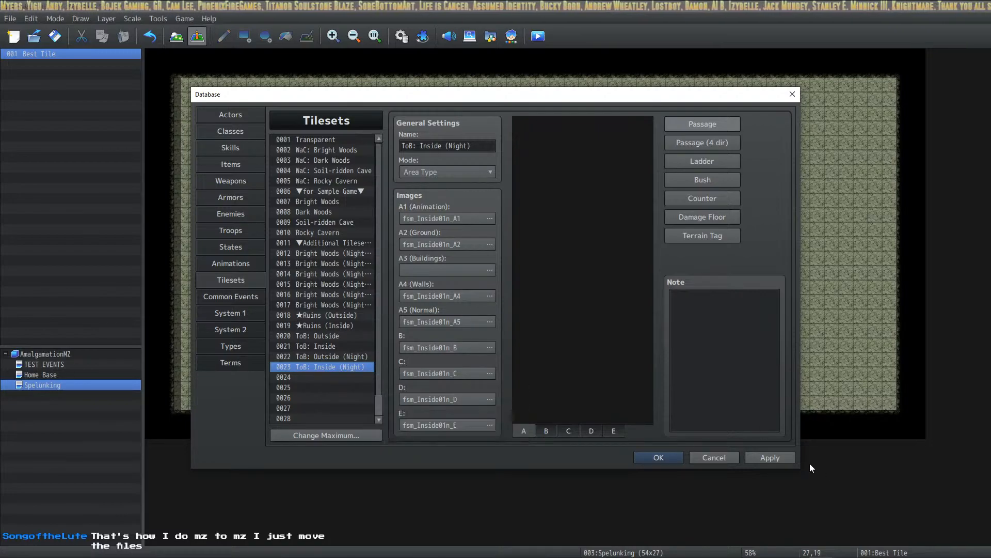
Apply the database changes in AmalgamationMZ and reselect tileset 0023 ToB: Inside (Night).
{"action": "left_click", "coordinate": [791, 460]}
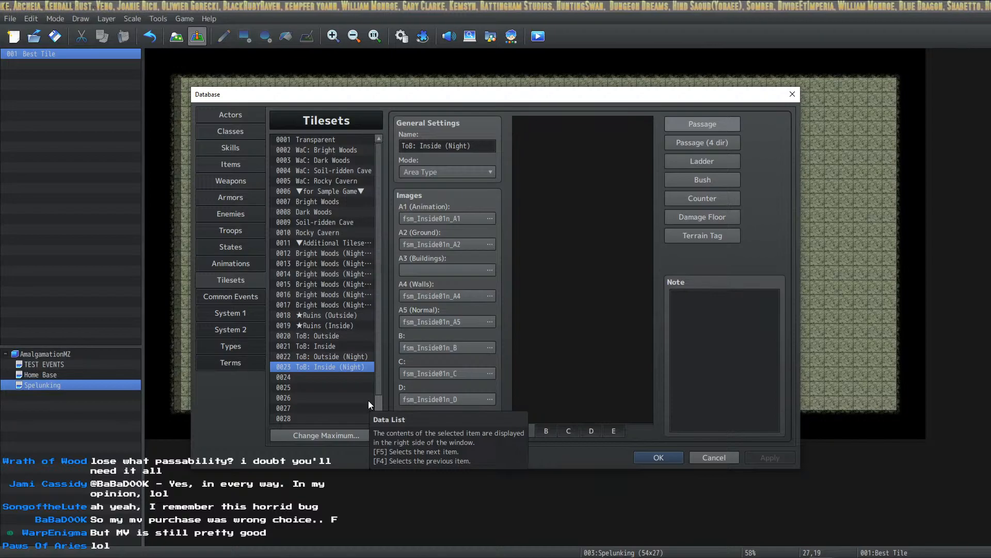
{"action": "left_click", "coordinate": [319, 374]}
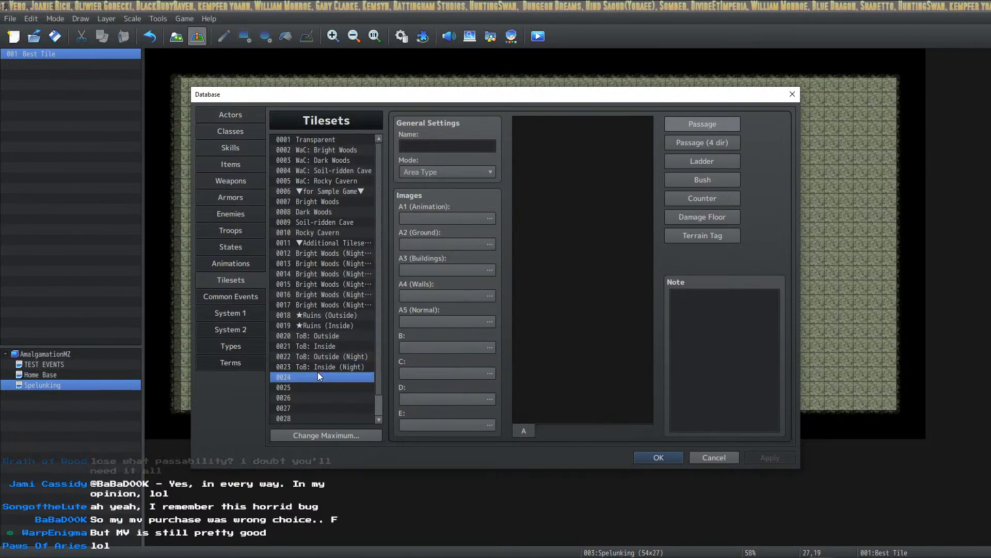
{"action": "left_click", "coordinate": [324, 365]}
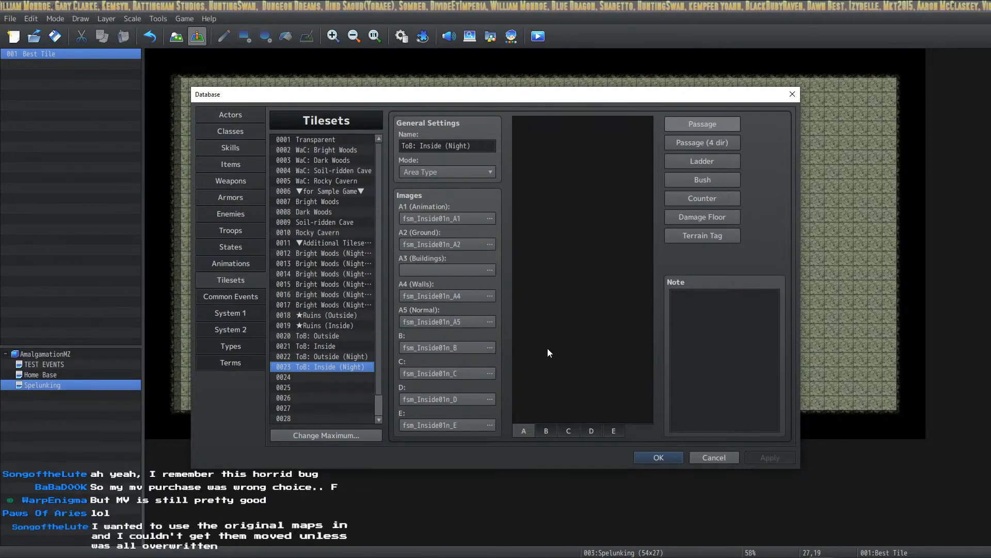
Compare the tile previews of tilesets 0022, 0007 Bright Woods and 0020 ToB: Outside in AmalgamationMZ, and close the database.
{"action": "left_click", "coordinate": [299, 357]}
{"action": "left_click", "coordinate": [336, 201]}
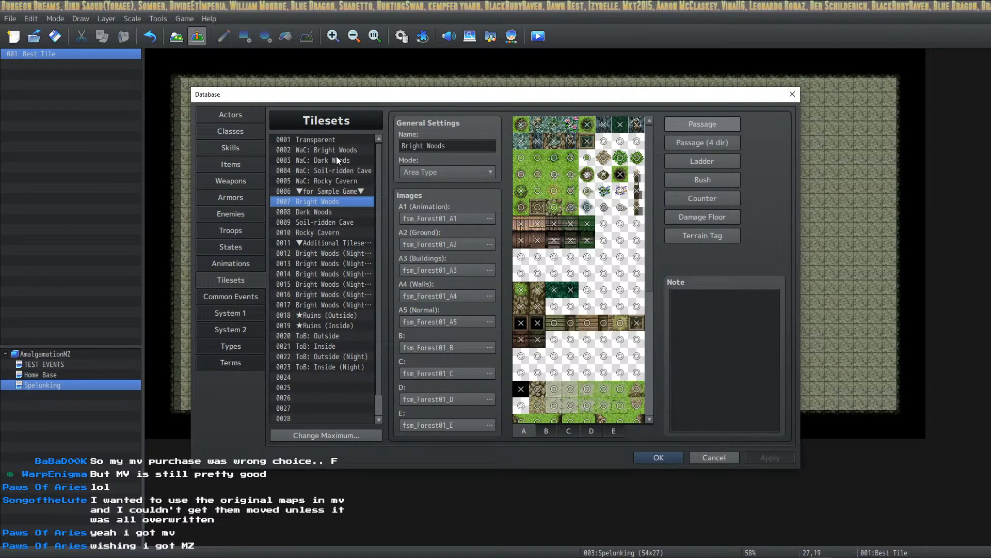
{"action": "left_click_drag", "start_coordinate": [649, 283], "coordinate": [642, 208]}
{"action": "left_click", "coordinate": [316, 345]}
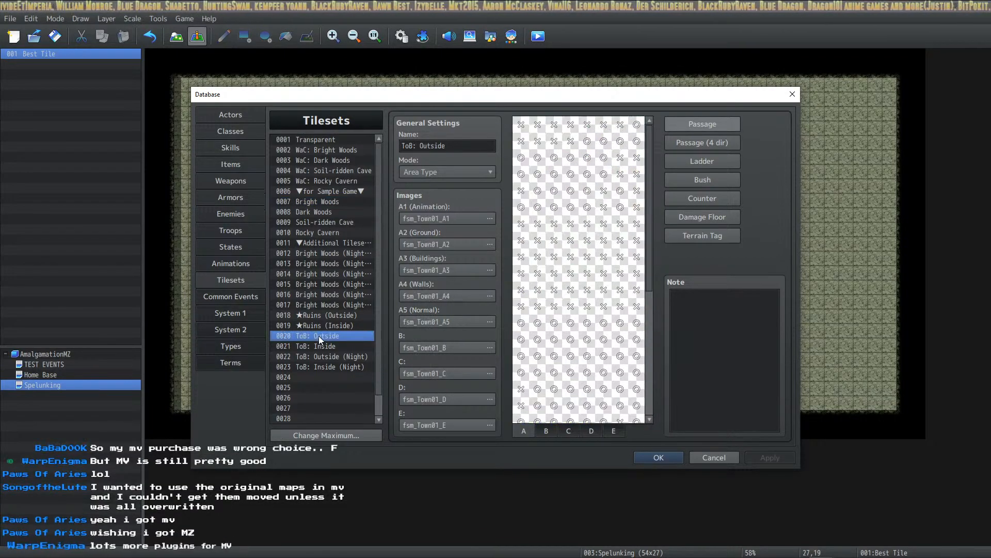
{"action": "left_click", "coordinate": [661, 457]}
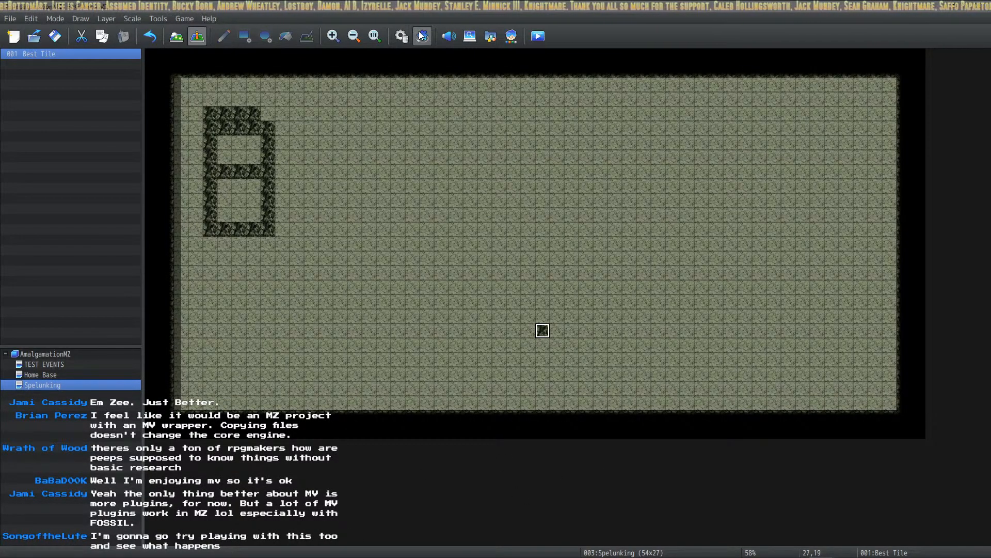
Reopen AmalgamationMZ's database and examine the previews of tilesets 0021 ToB: Inside and 0022 ToB: Outside (Night).
{"action": "left_click", "coordinate": [401, 37]}
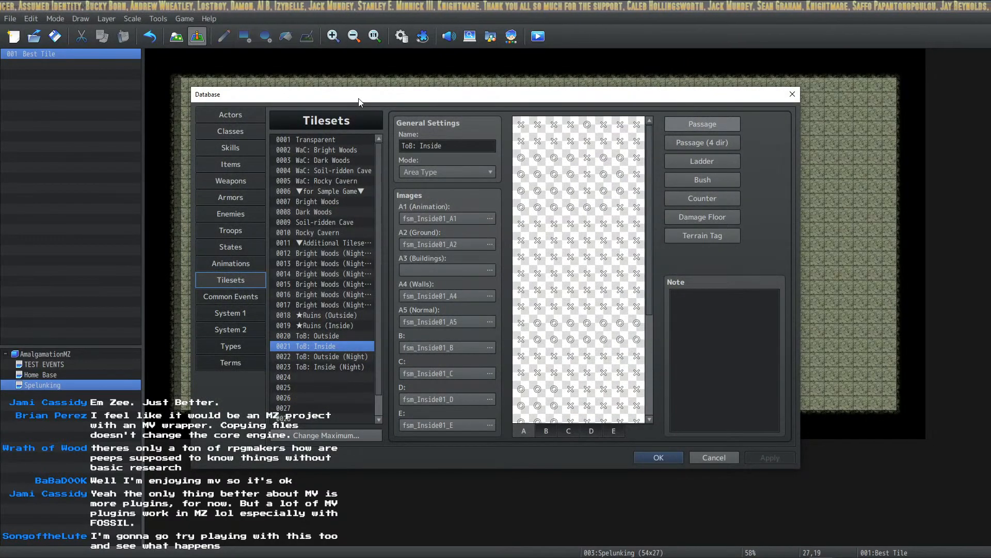
{"action": "left_click_drag", "start_coordinate": [645, 99], "coordinate": [761, 114]}
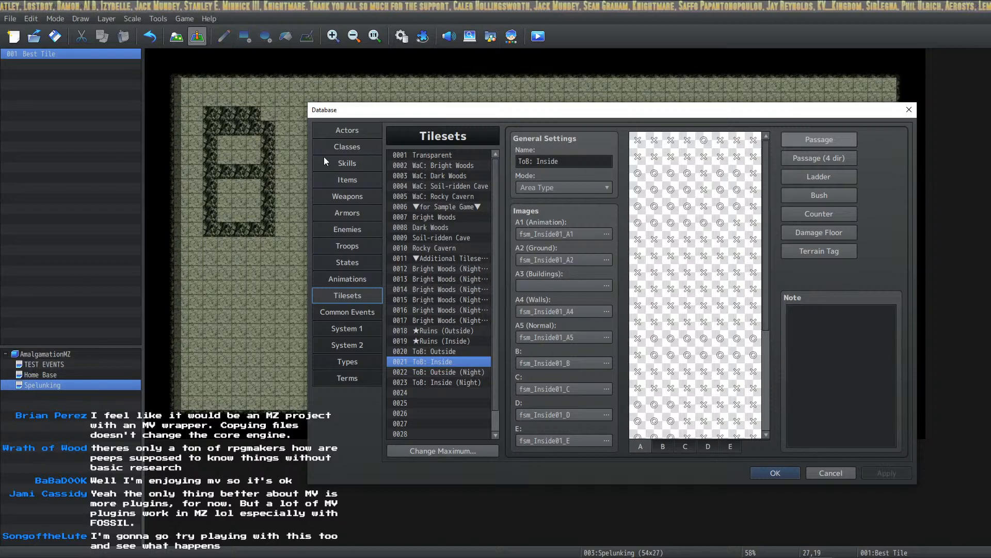
{"action": "left_click", "coordinate": [448, 363]}
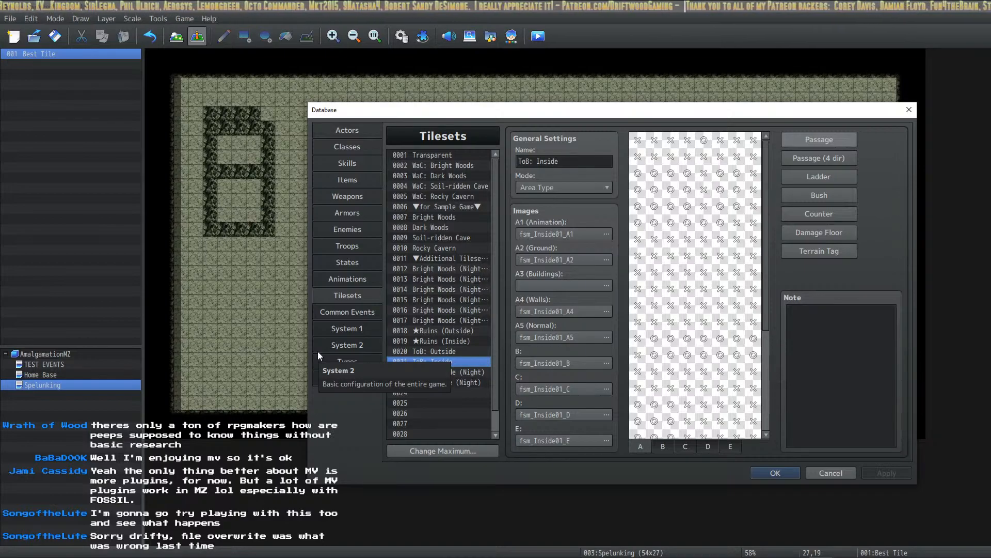
{"action": "left_click", "coordinate": [413, 374]}
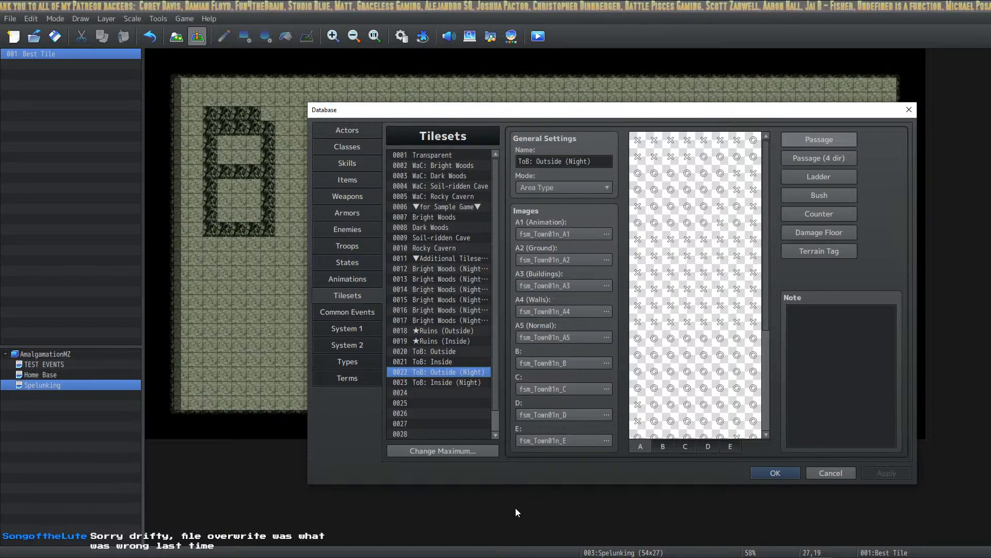
{"action": "mouse_move", "coordinate": [509, 557]}
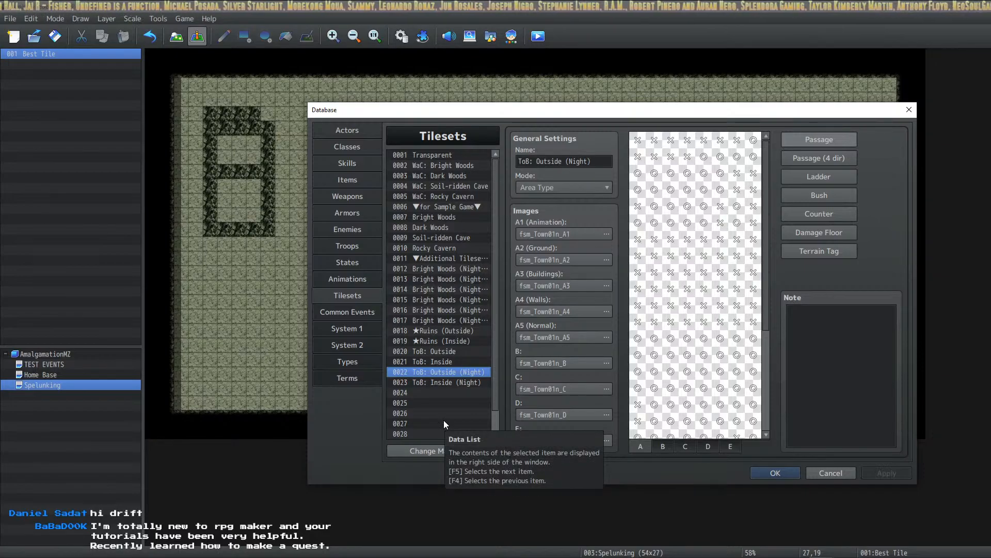
Take a screen snip of part of the database's category list and close the database.
{"action": "key", "text": "super+shift+s"}
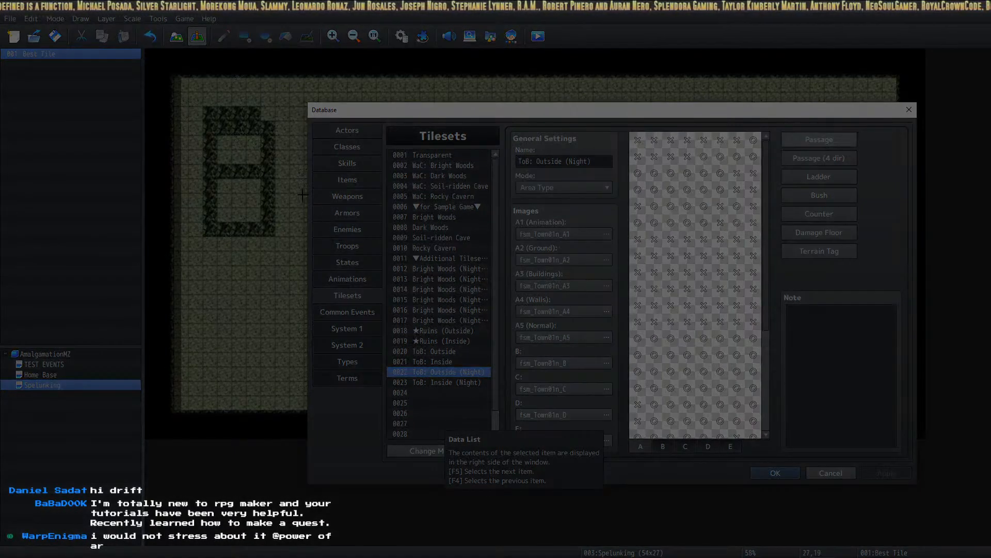
{"action": "left_click_drag", "start_coordinate": [303, 196], "coordinate": [378, 303]}
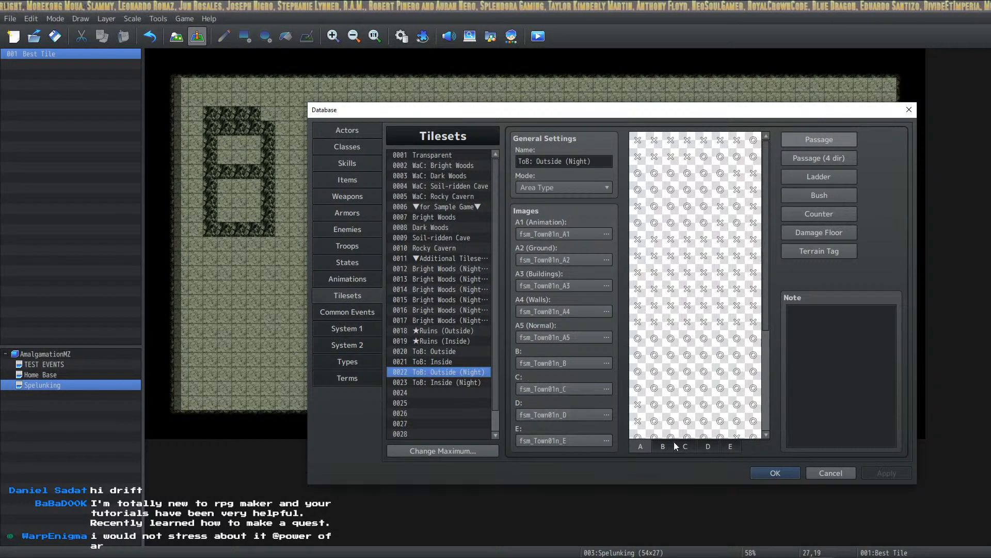
{"action": "left_click", "coordinate": [764, 472]}
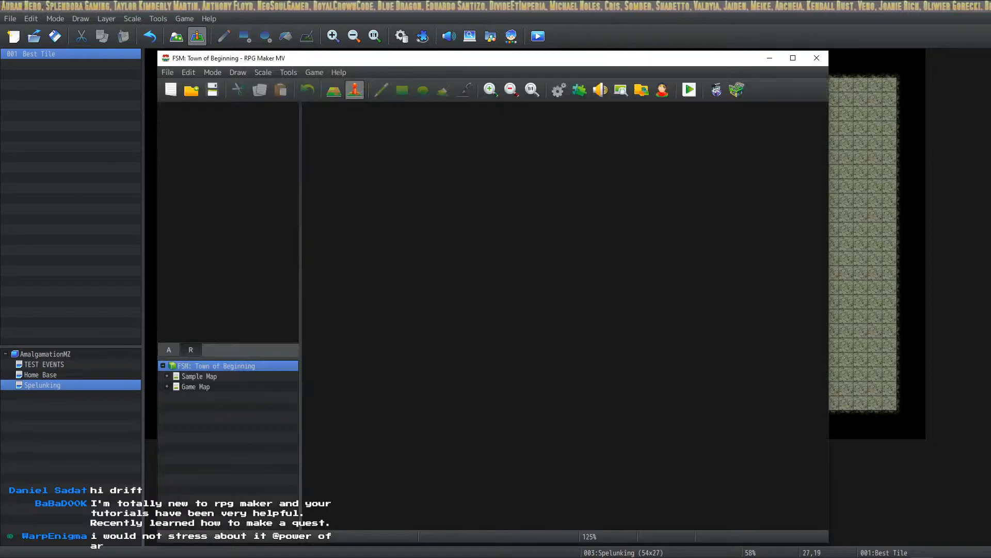
Switch to the Town of Beginning project in RPG Maker MZ and reopen its tileset database.
{"action": "left_click_drag", "start_coordinate": [300, 60], "coordinate": [367, 79]}
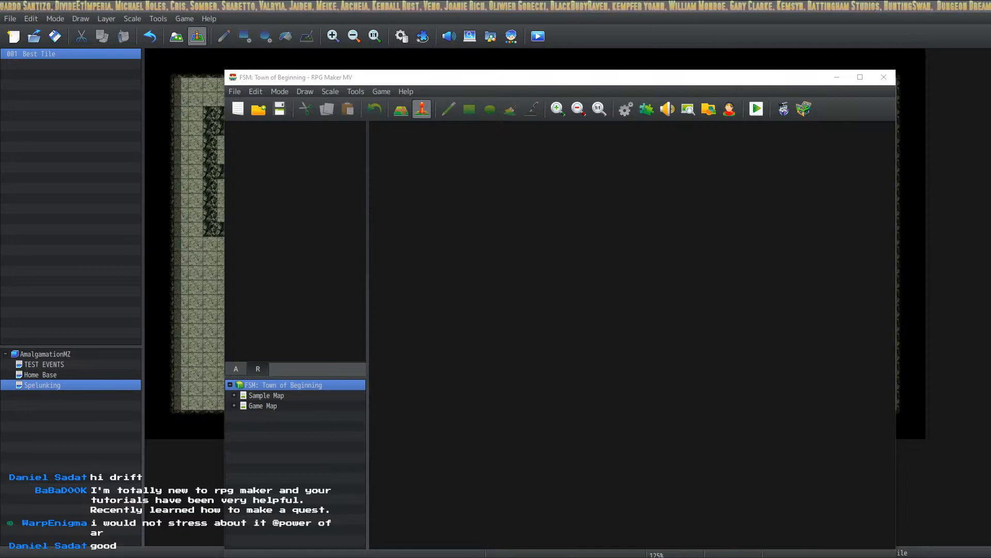
{"action": "key", "text": "F9"}
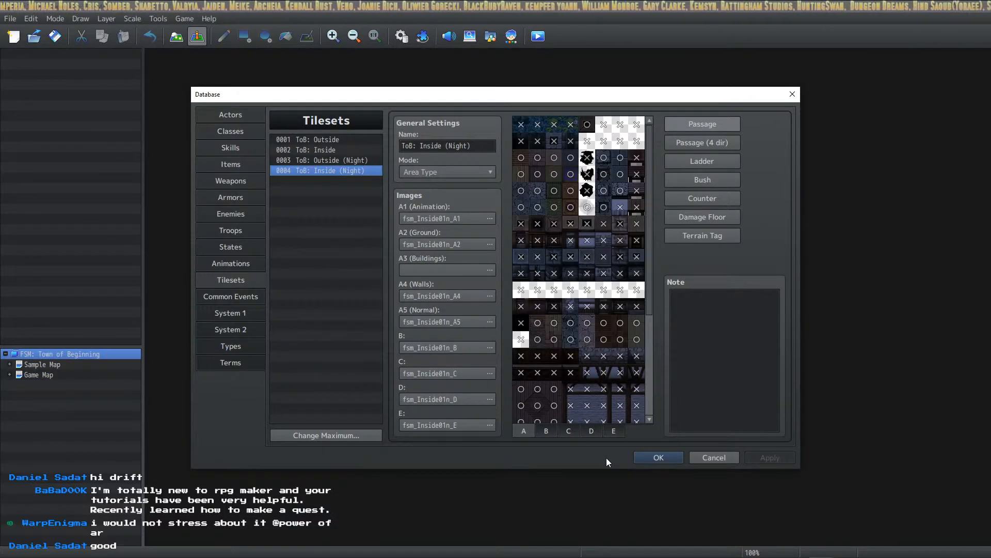
{"action": "left_click", "coordinate": [646, 458]}
{"action": "left_click", "coordinate": [403, 36]}
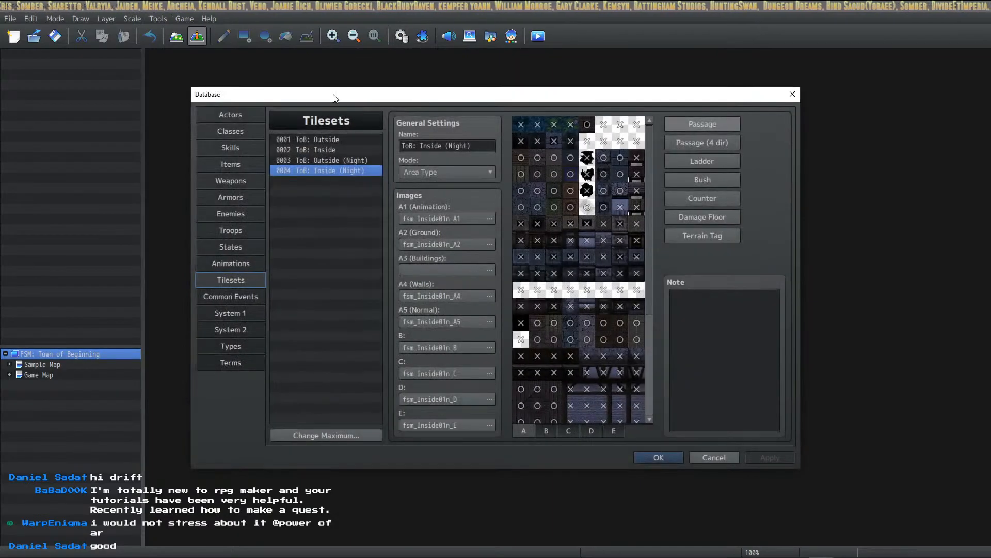
Examine the previews of all four ToB tilesets, 0001 to 0004, in the Town of Beginning project.
{"action": "left_click", "coordinate": [323, 140]}
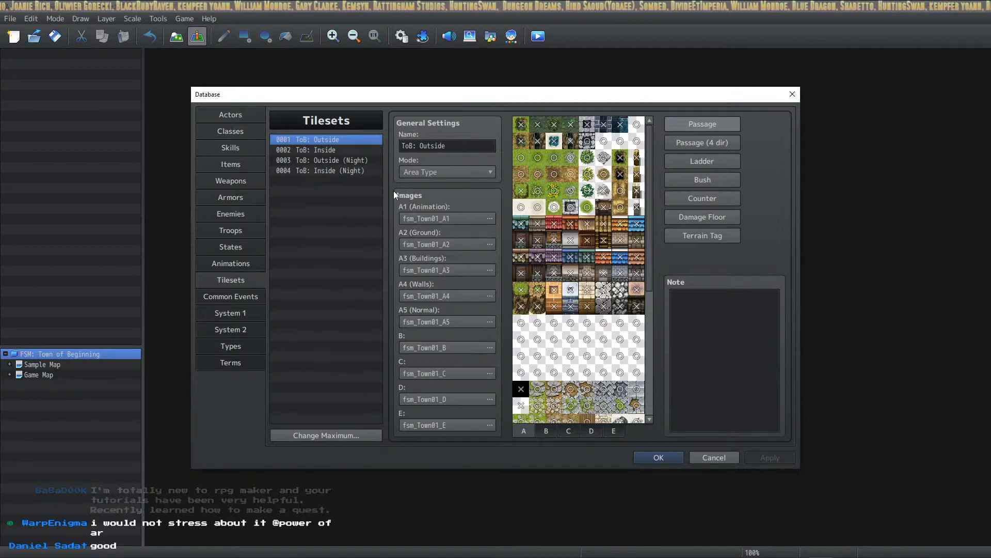
{"action": "left_click", "coordinate": [356, 150]}
{"action": "left_click", "coordinate": [355, 170]}
{"action": "left_click", "coordinate": [360, 159]}
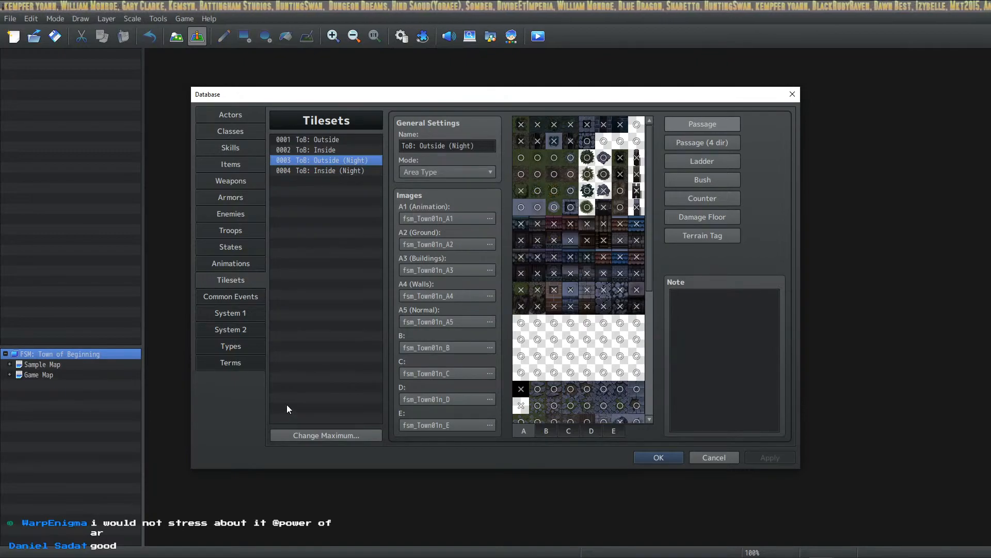
{"action": "left_click", "coordinate": [331, 139]}
{"action": "left_click", "coordinate": [333, 150]}
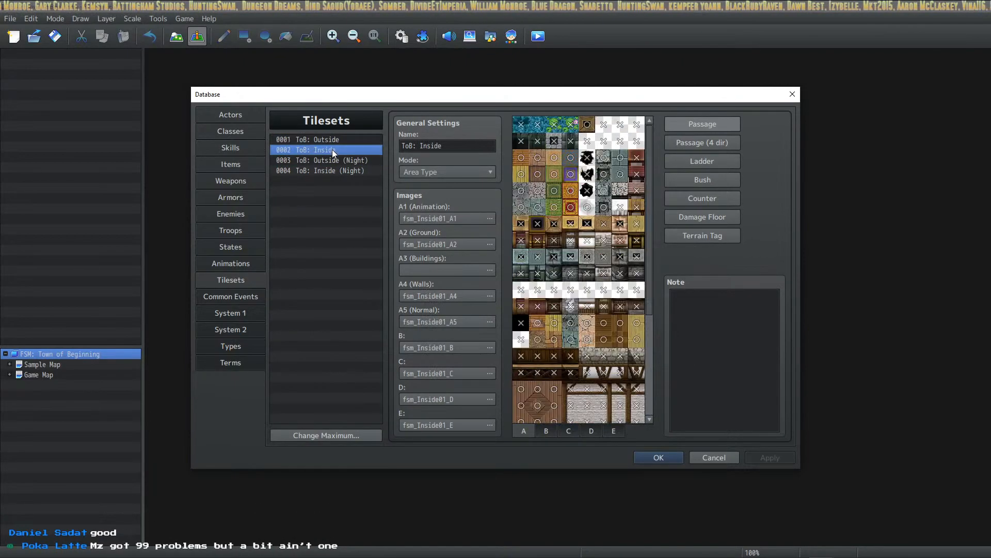
{"action": "left_click", "coordinate": [335, 160]}
{"action": "left_click", "coordinate": [337, 169]}
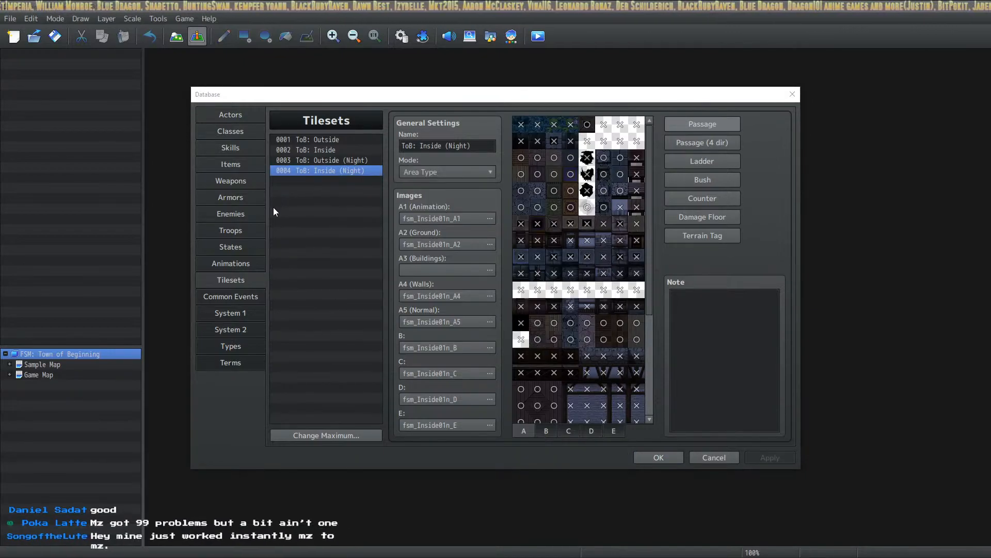
Switch to Photoshop and create a new blank 1920 x 1080 px document.
{"action": "key", "text": "alt+Tab"}
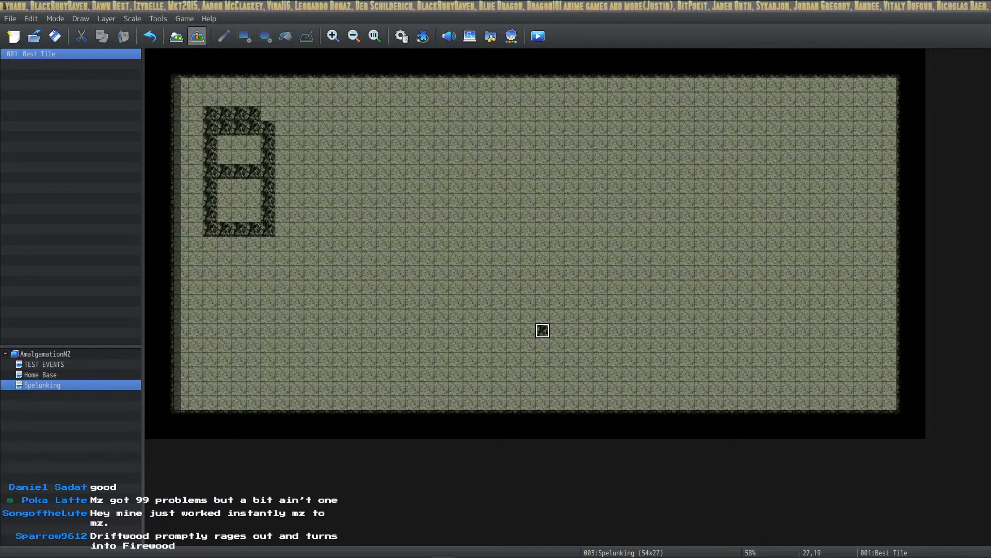
{"action": "key", "text": "alt+Tab"}
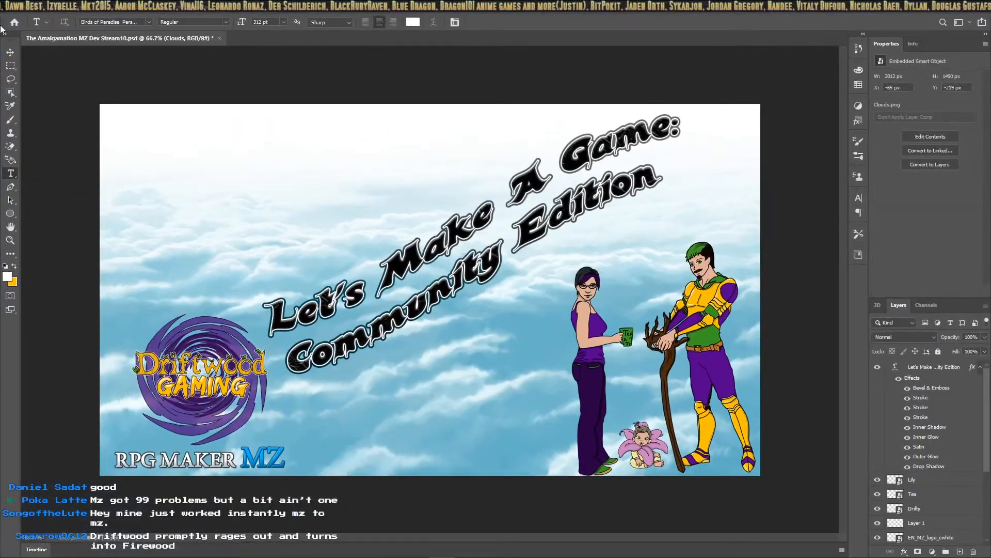
{"action": "left_click", "coordinate": [20, 6]}
{"action": "left_click", "coordinate": [27, 18]}
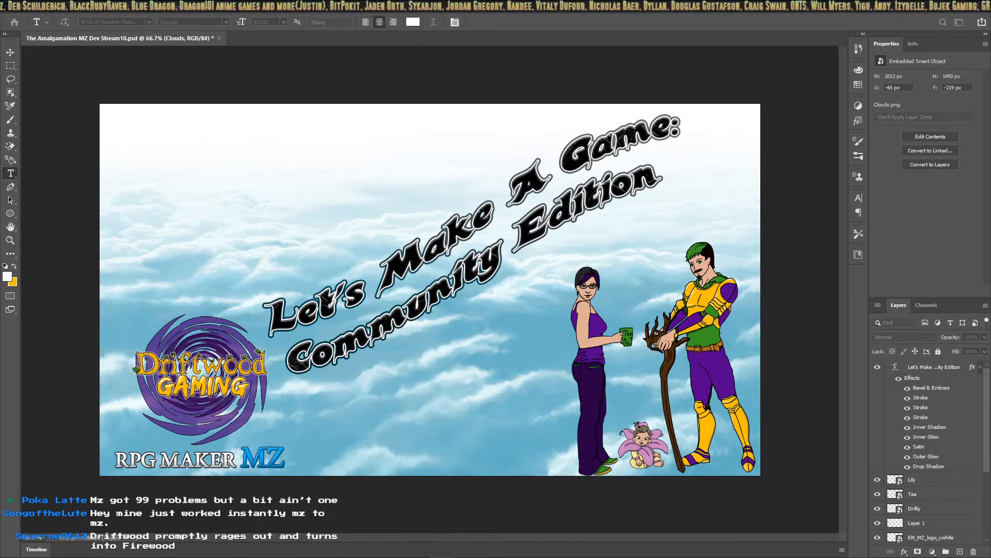
{"action": "key", "text": "Return"}
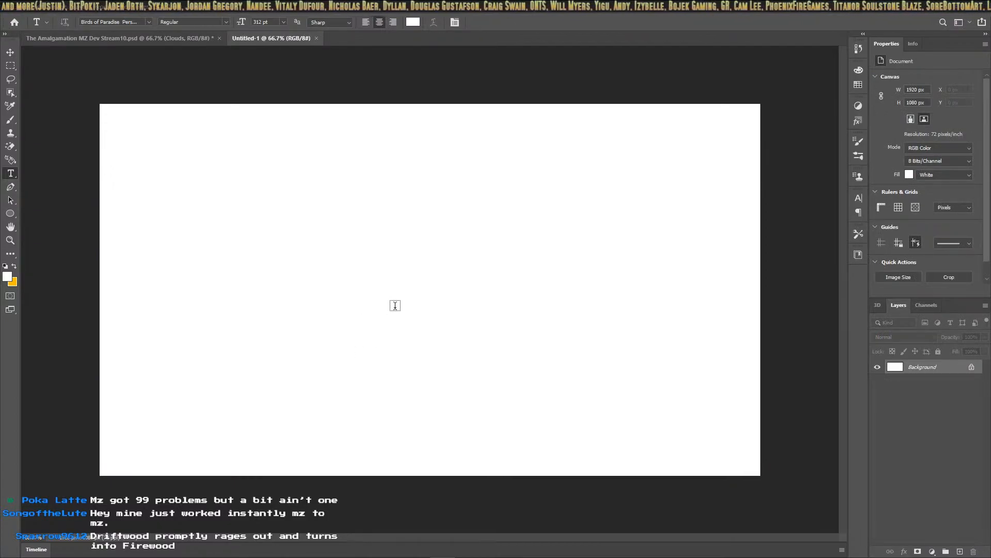
Set up a soft round Brush of 51 px and swap the colours so the orange-yellow is the foreground.
{"action": "left_click", "coordinate": [10, 119]}
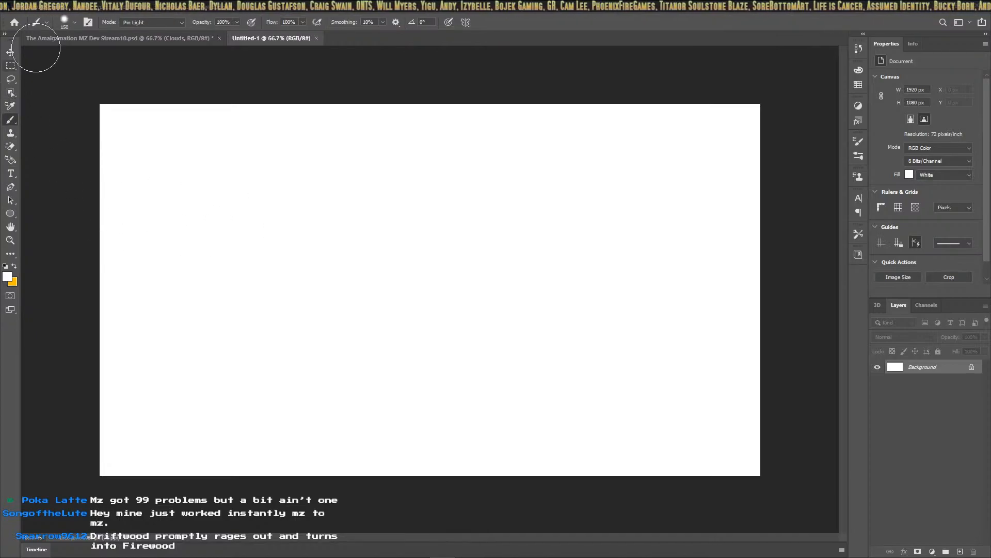
{"action": "left_click", "coordinate": [71, 22]}
{"action": "left_click_drag", "start_coordinate": [97, 55], "coordinate": [74, 55]}
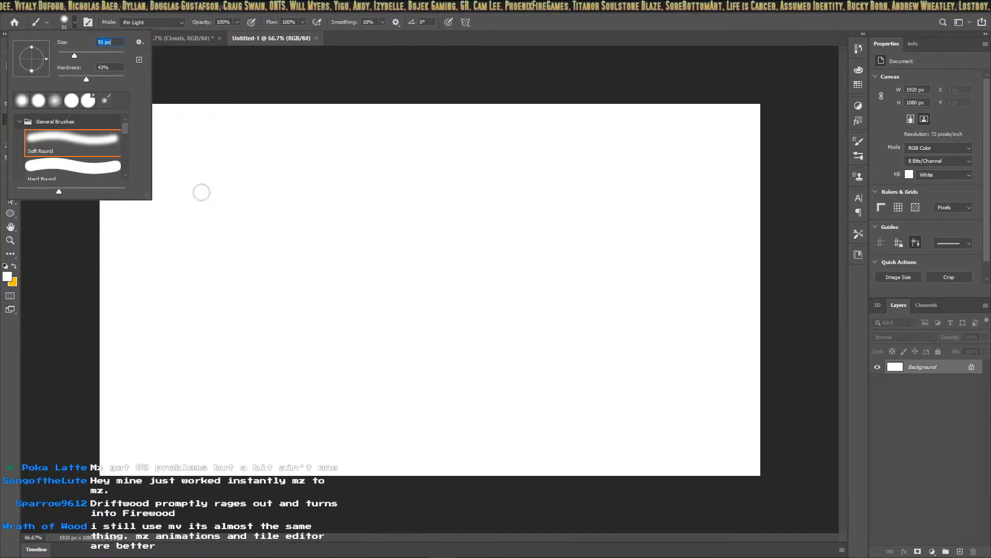
{"action": "left_click", "coordinate": [178, 139]}
{"action": "left_click", "coordinate": [14, 265]}
Hand-paint the yellow label "MV DLC" on two lines in the canvas's upper left area.
{"action": "mouse_move", "coordinate": [118, 121]}
{"action": "left_mouse_down"}
{"action": "mouse_move", "coordinate": [117, 172]}
{"action": "mouse_move", "coordinate": [153, 102]}
{"action": "mouse_move", "coordinate": [190, 181]}
{"action": "left_mouse_up"}
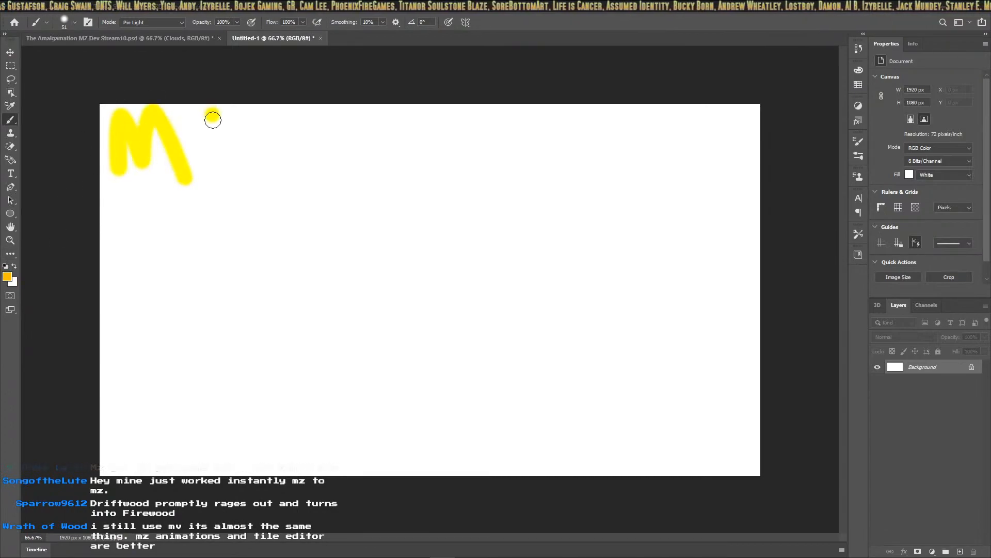
{"action": "left_click_drag", "start_coordinate": [212, 116], "coordinate": [250, 122]}
{"action": "left_click_drag", "start_coordinate": [137, 217], "coordinate": [133, 283]}
{"action": "mouse_move", "coordinate": [129, 188]}
{"action": "left_mouse_down"}
{"action": "mouse_move", "coordinate": [162, 206]}
{"action": "mouse_move", "coordinate": [137, 283]}
{"action": "left_mouse_up"}
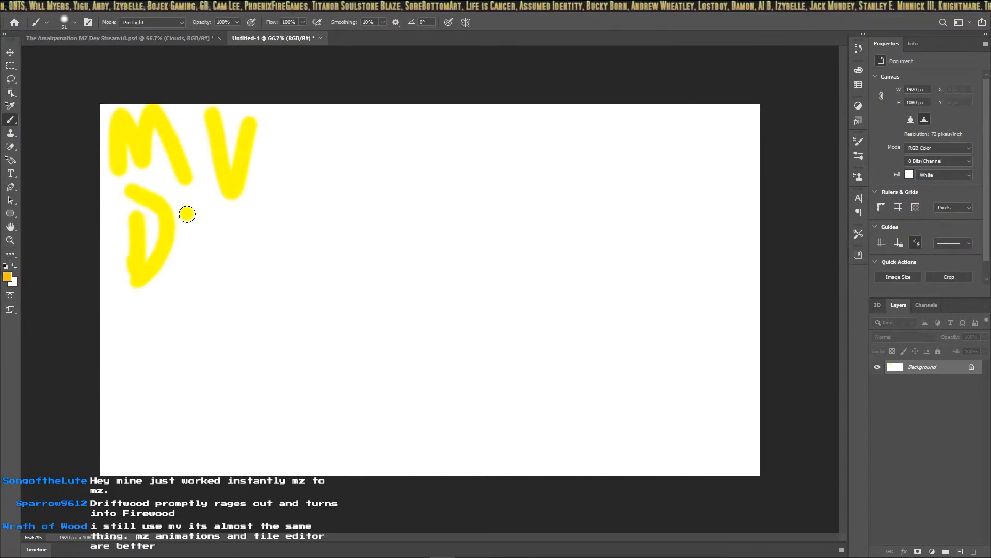
{"action": "left_click_drag", "start_coordinate": [187, 213], "coordinate": [228, 288]}
{"action": "mouse_move", "coordinate": [245, 227]}
{"action": "left_mouse_down"}
{"action": "mouse_move", "coordinate": [228, 235]}
{"action": "mouse_move", "coordinate": [262, 271]}
{"action": "mouse_move", "coordinate": [272, 267]}
{"action": "left_mouse_up"}
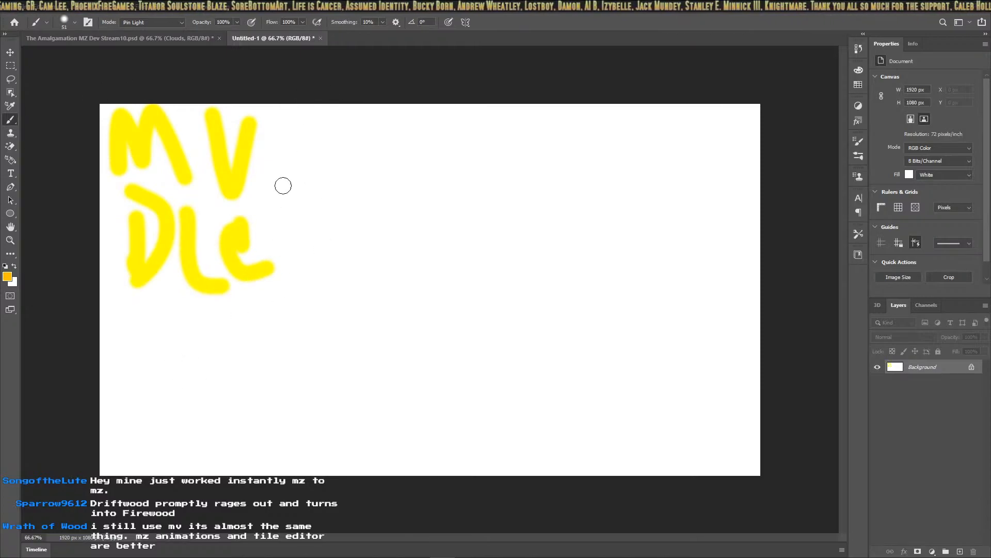
Hand-paint the yellow label "MZ Temp" on two lines in the middle of the canvas.
{"action": "left_click_drag", "start_coordinate": [345, 149], "coordinate": [385, 209]}
{"action": "left_click_drag", "start_coordinate": [396, 140], "coordinate": [491, 193]}
{"action": "left_click_drag", "start_coordinate": [389, 240], "coordinate": [385, 335]}
{"action": "mouse_move", "coordinate": [351, 282]}
{"action": "left_mouse_down"}
{"action": "mouse_move", "coordinate": [417, 248]}
{"action": "mouse_move", "coordinate": [432, 301]}
{"action": "mouse_move", "coordinate": [454, 277]}
{"action": "mouse_move", "coordinate": [485, 310]}
{"action": "mouse_move", "coordinate": [512, 271]}
{"action": "left_mouse_up"}
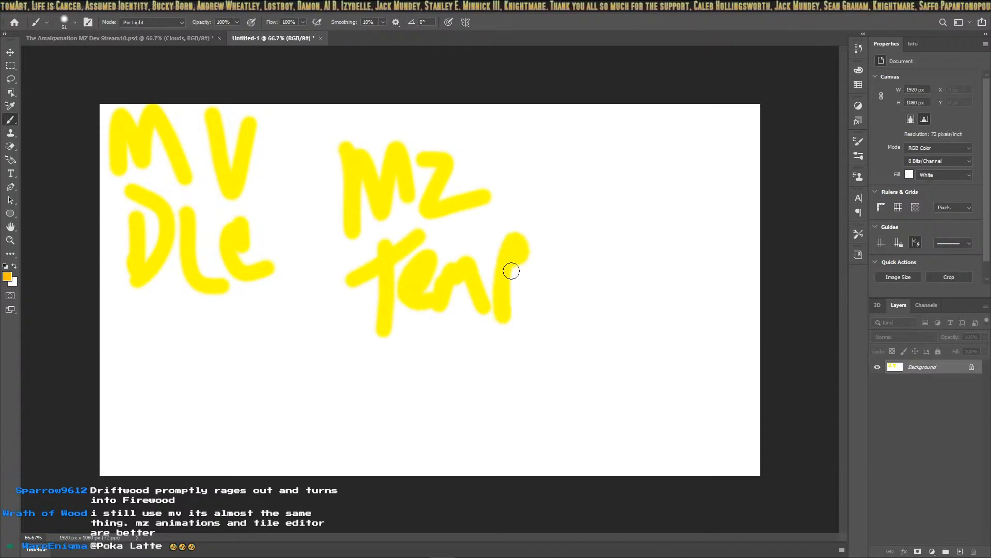
Paint the yellow word "Files" below the two labels, with one arrow leading into it and another up towards MZ Temp.
{"action": "left_click_drag", "start_coordinate": [181, 337], "coordinate": [232, 367]}
{"action": "left_click_drag", "start_coordinate": [184, 407], "coordinate": [232, 379]}
{"action": "mouse_move", "coordinate": [185, 436]}
{"action": "left_mouse_down"}
{"action": "mouse_move", "coordinate": [245, 421]}
{"action": "mouse_move", "coordinate": [251, 444]}
{"action": "left_mouse_up"}
{"action": "left_click", "coordinate": [253, 397]}
{"action": "mouse_move", "coordinate": [270, 372]}
{"action": "left_mouse_down"}
{"action": "mouse_move", "coordinate": [283, 432]}
{"action": "mouse_move", "coordinate": [330, 399]}
{"action": "mouse_move", "coordinate": [349, 456]}
{"action": "left_mouse_up"}
{"action": "left_click_drag", "start_coordinate": [383, 405], "coordinate": [426, 386]}
{"action": "mouse_move", "coordinate": [164, 361]}
{"action": "left_mouse_down"}
{"action": "mouse_move", "coordinate": [232, 370]}
{"action": "mouse_move", "coordinate": [235, 327]}
{"action": "left_mouse_up"}
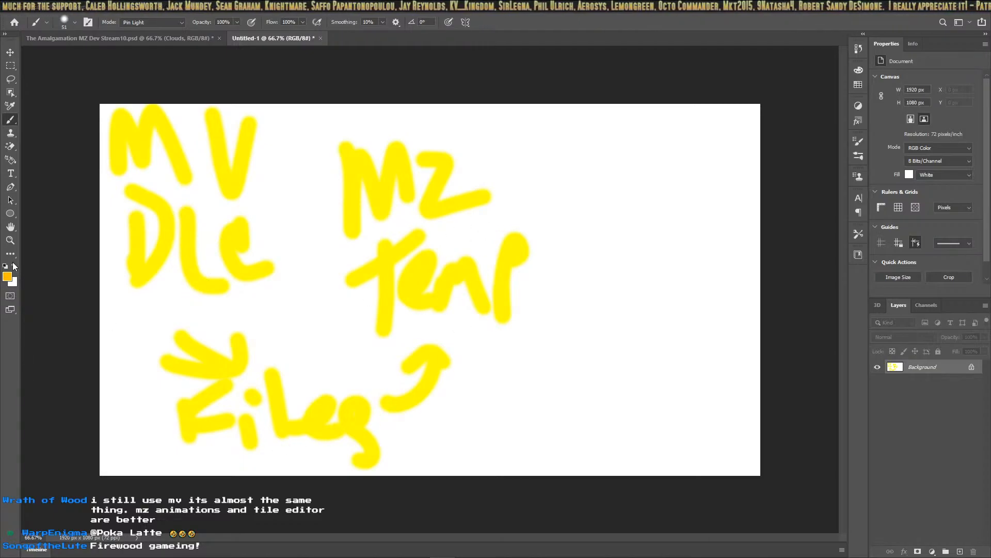
Change the foreground colour to blue and paint an arrow from MZ Temp to a new "MZ MAIN" label, with "Data" beside the arrow.
{"action": "left_click", "coordinate": [9, 278]}
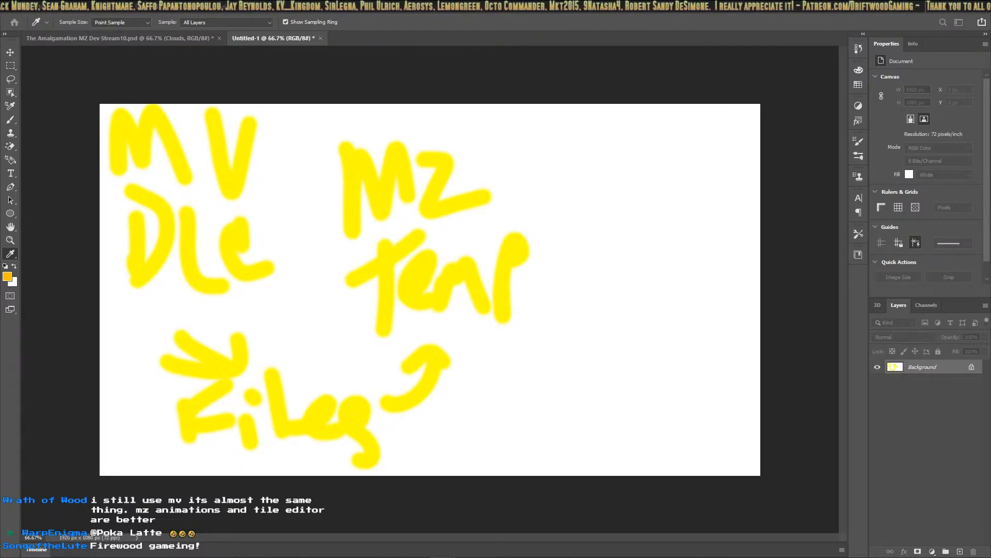
{"action": "key", "text": "Return"}
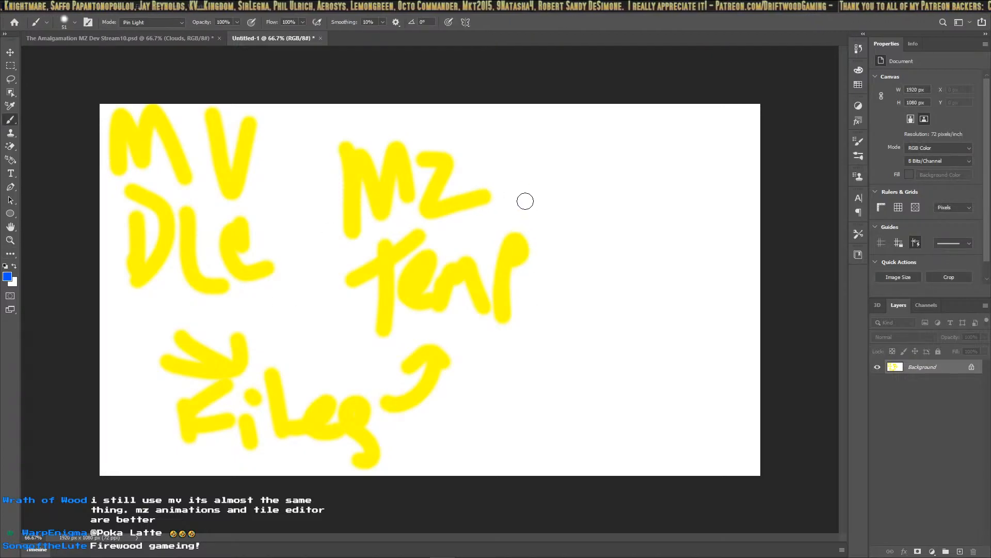
{"action": "mouse_move", "coordinate": [520, 187]}
{"action": "left_mouse_down"}
{"action": "mouse_move", "coordinate": [617, 165]}
{"action": "mouse_move", "coordinate": [639, 224]}
{"action": "mouse_move", "coordinate": [673, 217]}
{"action": "left_mouse_up"}
{"action": "mouse_move", "coordinate": [542, 344]}
{"action": "left_mouse_down"}
{"action": "mouse_move", "coordinate": [569, 292]}
{"action": "mouse_move", "coordinate": [629, 350]}
{"action": "mouse_move", "coordinate": [710, 351]}
{"action": "left_mouse_up"}
{"action": "mouse_move", "coordinate": [524, 436]}
{"action": "left_mouse_down"}
{"action": "mouse_move", "coordinate": [589, 386]}
{"action": "mouse_move", "coordinate": [602, 431]}
{"action": "mouse_move", "coordinate": [656, 416]}
{"action": "left_mouse_up"}
{"action": "mouse_move", "coordinate": [669, 393]}
{"action": "left_mouse_down"}
{"action": "mouse_move", "coordinate": [683, 420]}
{"action": "mouse_move", "coordinate": [753, 425]}
{"action": "mouse_move", "coordinate": [749, 363]}
{"action": "left_mouse_up"}
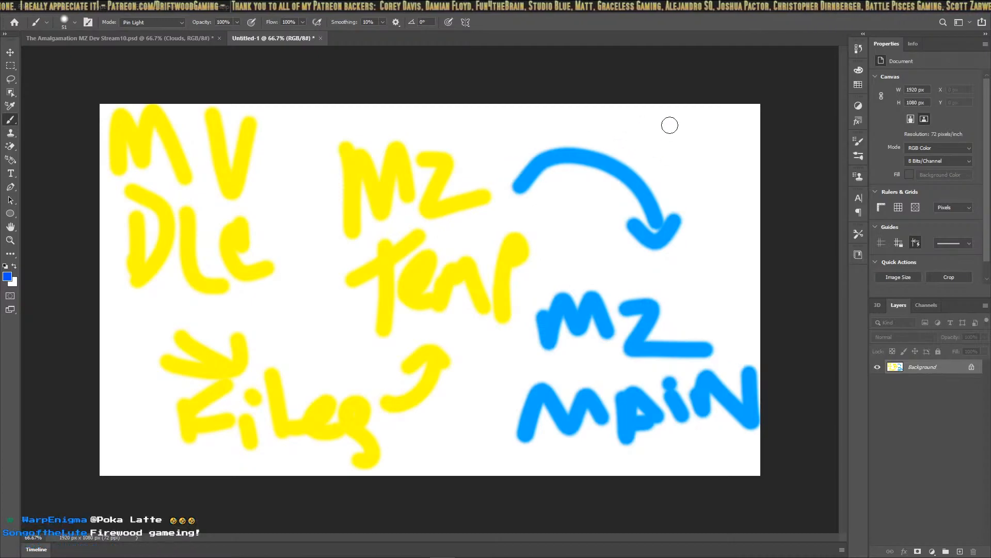
{"action": "mouse_move", "coordinate": [644, 127]}
{"action": "left_mouse_down"}
{"action": "mouse_move", "coordinate": [641, 152]}
{"action": "mouse_move", "coordinate": [715, 144]}
{"action": "mouse_move", "coordinate": [738, 173]}
{"action": "left_mouse_up"}
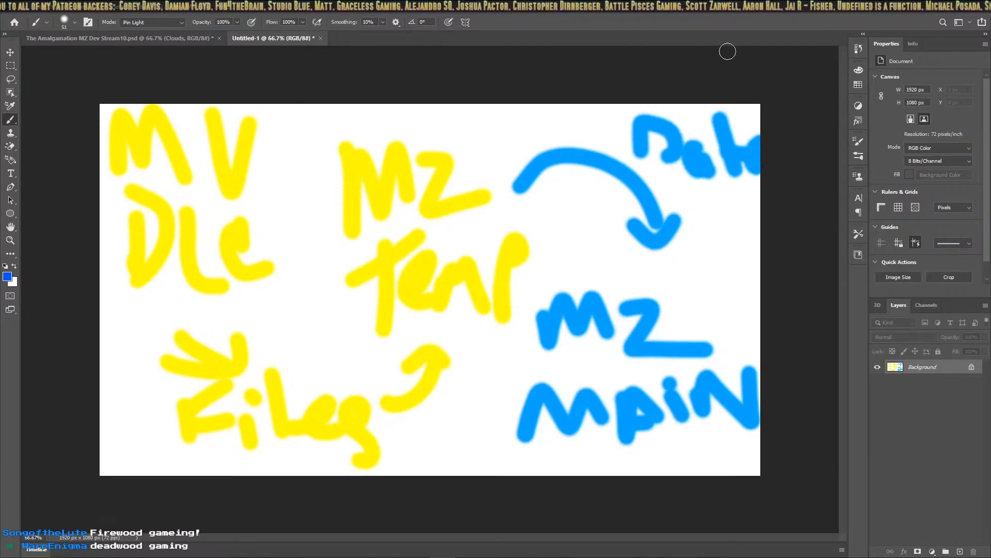
Switch back to AmalgamationMZ in RPG Maker MZ and open the Best Tile event on the Spelunking map.
{"action": "left_click_drag", "start_coordinate": [957, 10], "coordinate": [619, 557]}
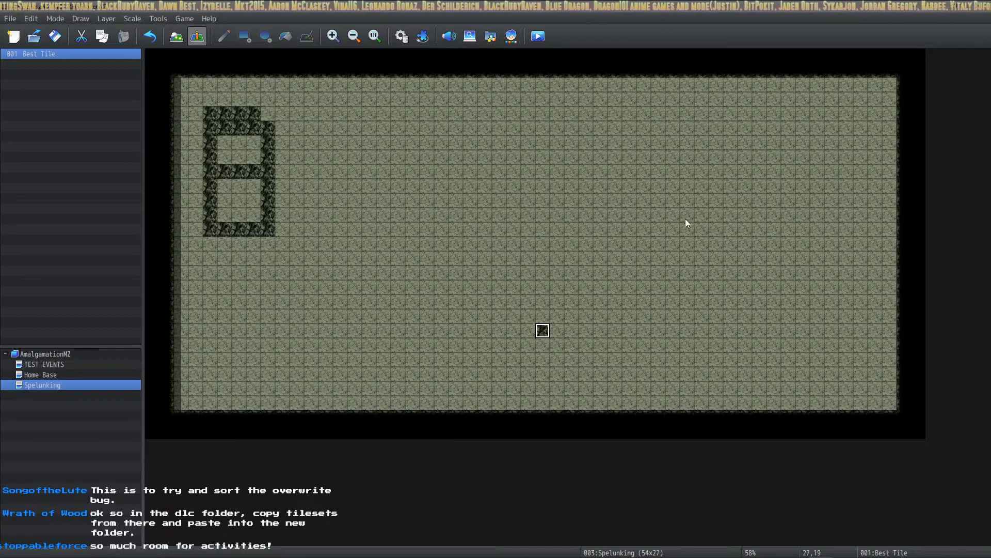
{"action": "double_click", "coordinate": [541, 330]}
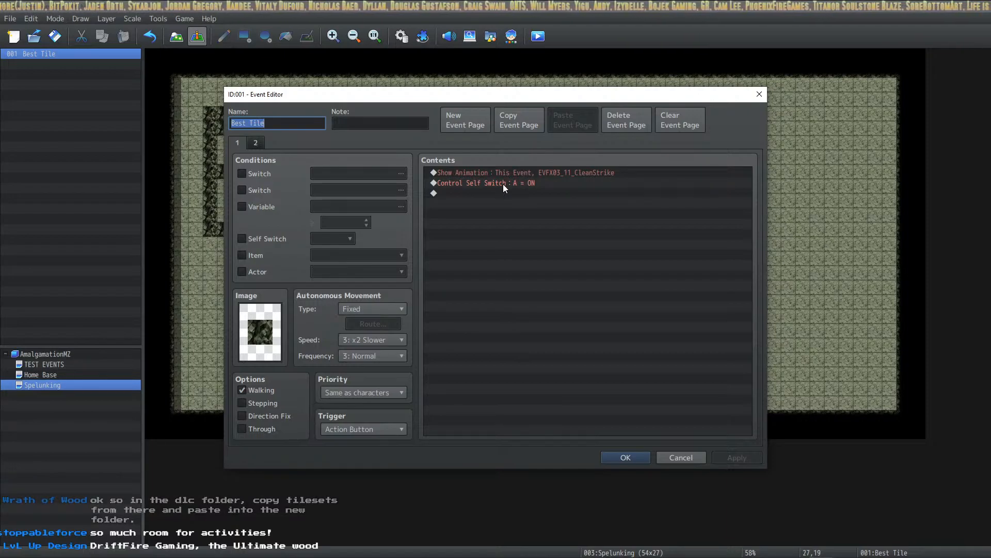
Review the Show Animation and Control Self Switch commands on the Best Tile event's page, and close the event editor.
{"action": "left_click", "coordinate": [492, 170]}
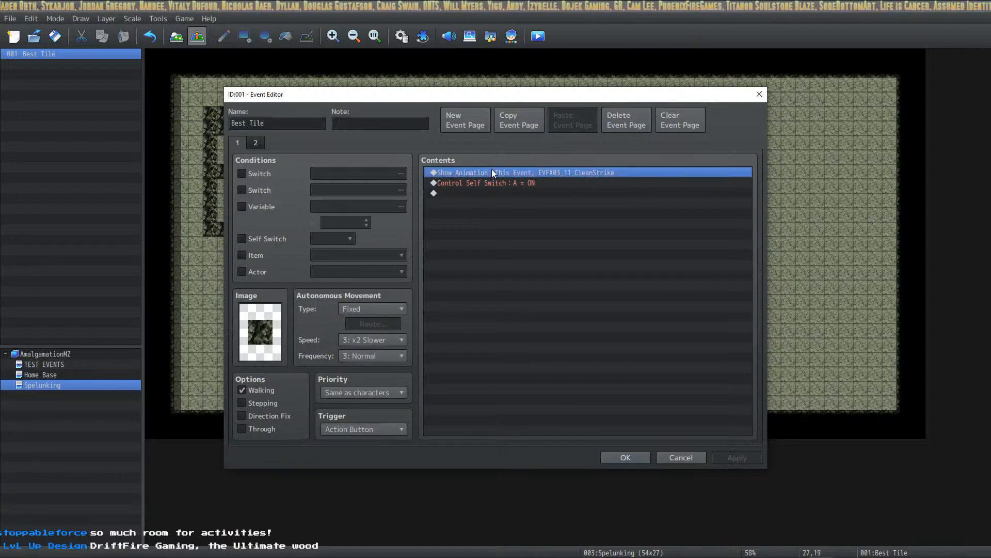
{"action": "left_click", "coordinate": [491, 182]}
{"action": "left_click", "coordinate": [479, 193]}
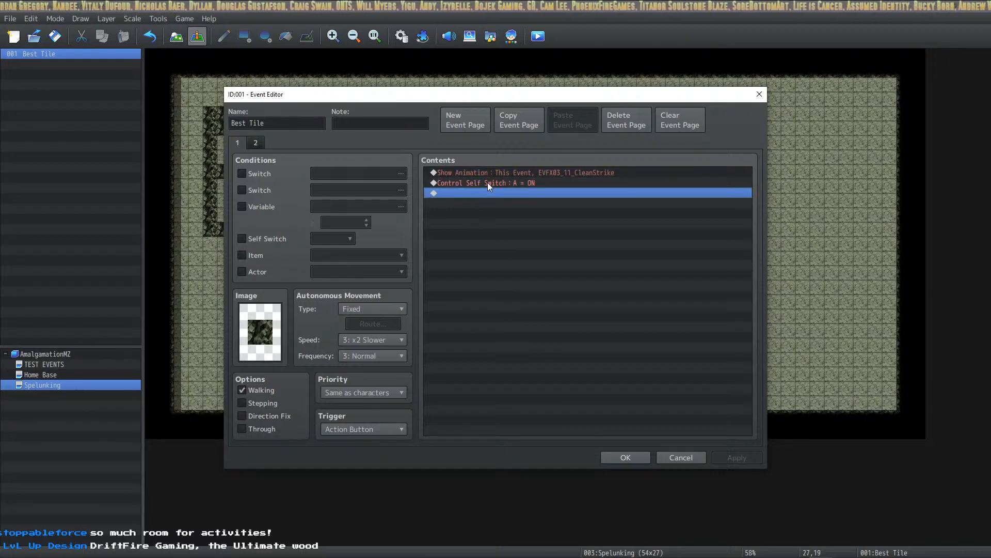
{"action": "left_click", "coordinate": [492, 173]}
{"action": "left_click", "coordinate": [625, 457]}
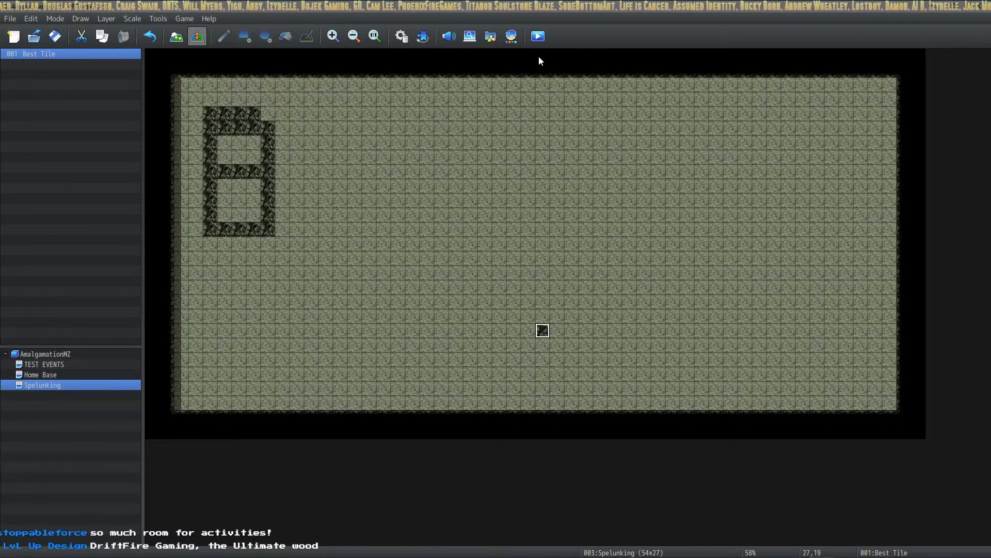
Save the changes and playtest AmalgamationMZ, opening the in-game menu on the Home map before closing the game.
{"action": "left_click", "coordinate": [538, 35]}
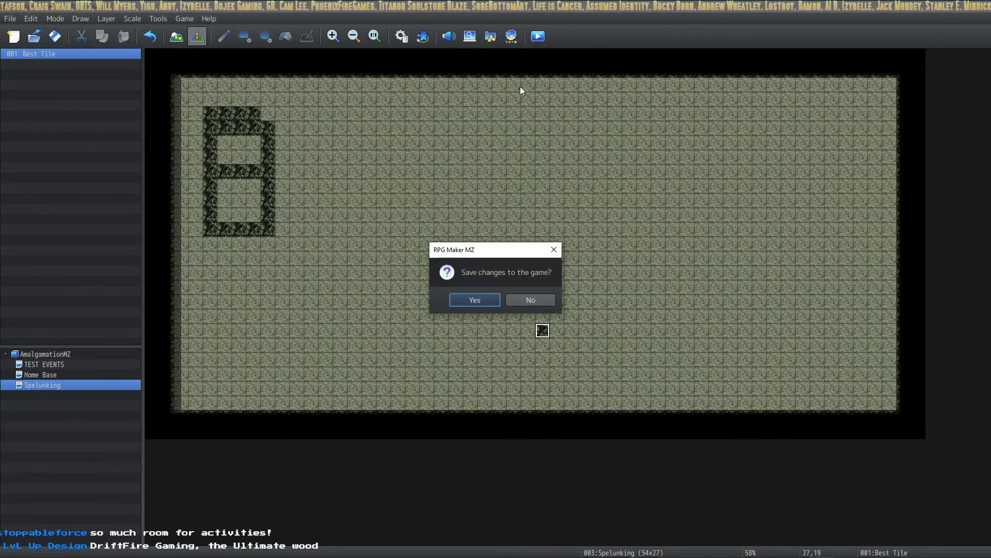
{"action": "left_click", "coordinate": [497, 300]}
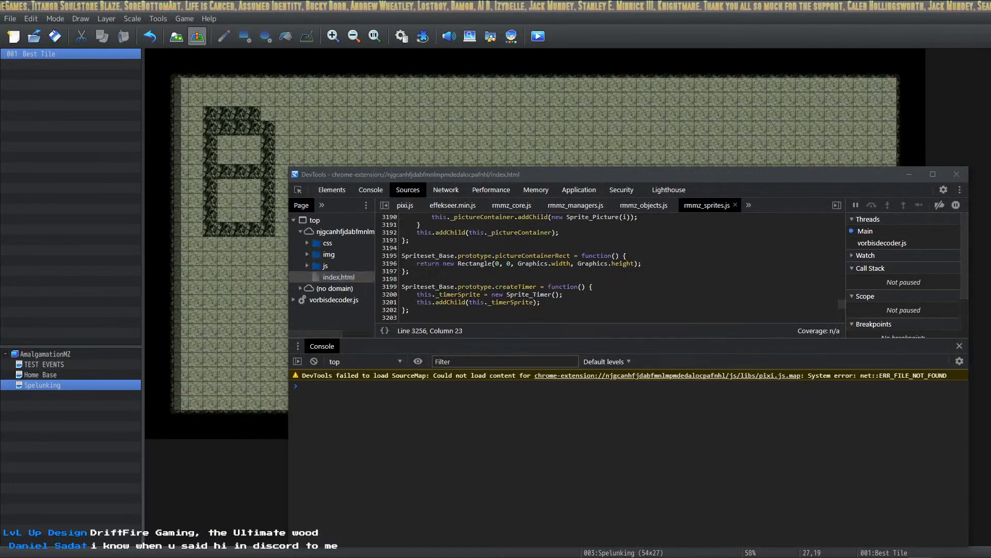
{"action": "key", "text": "Return"}
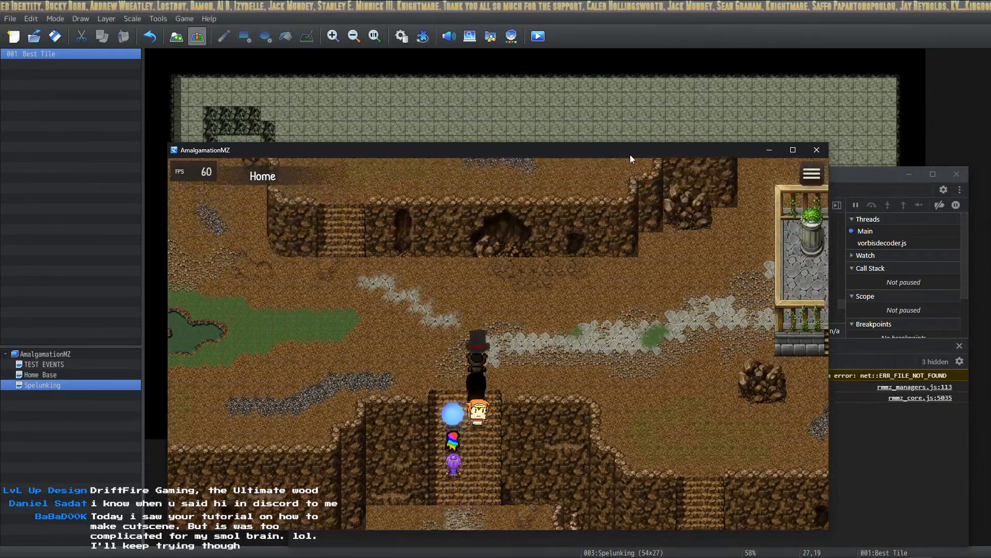
{"action": "key", "text": "Escape"}
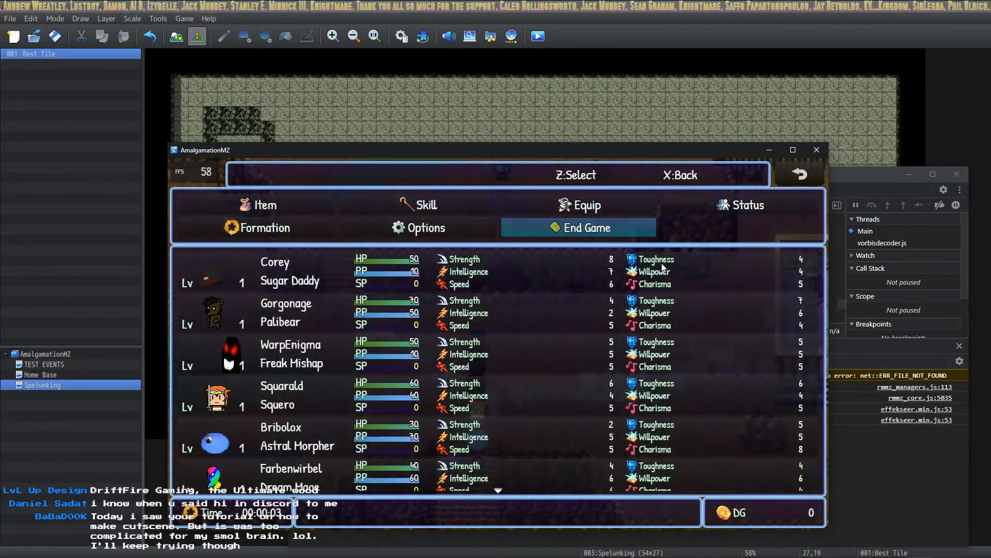
{"action": "left_click", "coordinate": [817, 150]}
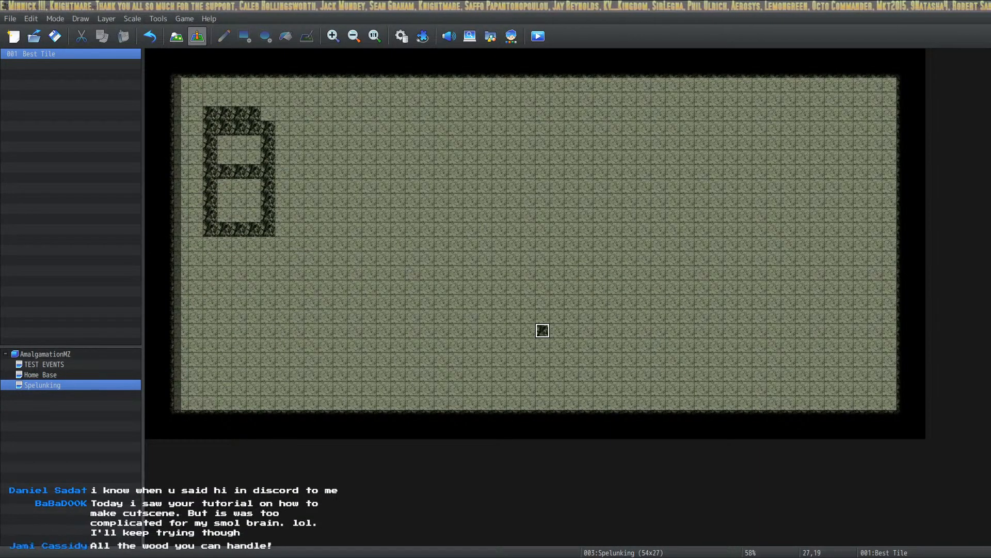
Switch to the FSM: Town of Beginning project, accept its database dialog and close that project.
{"action": "key", "text": "alt+Tab"}
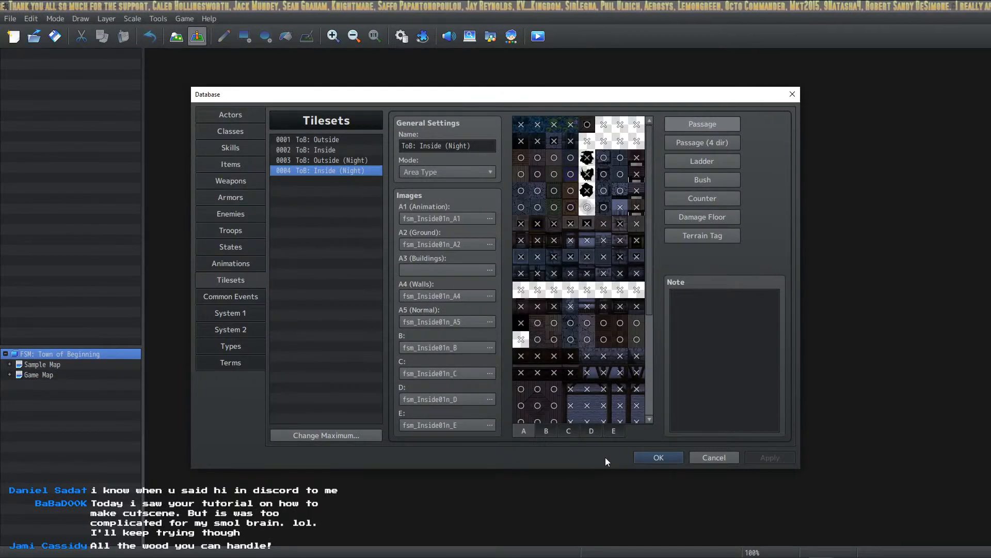
{"action": "left_click", "coordinate": [643, 457]}
{"action": "left_click", "coordinate": [10, 18]}
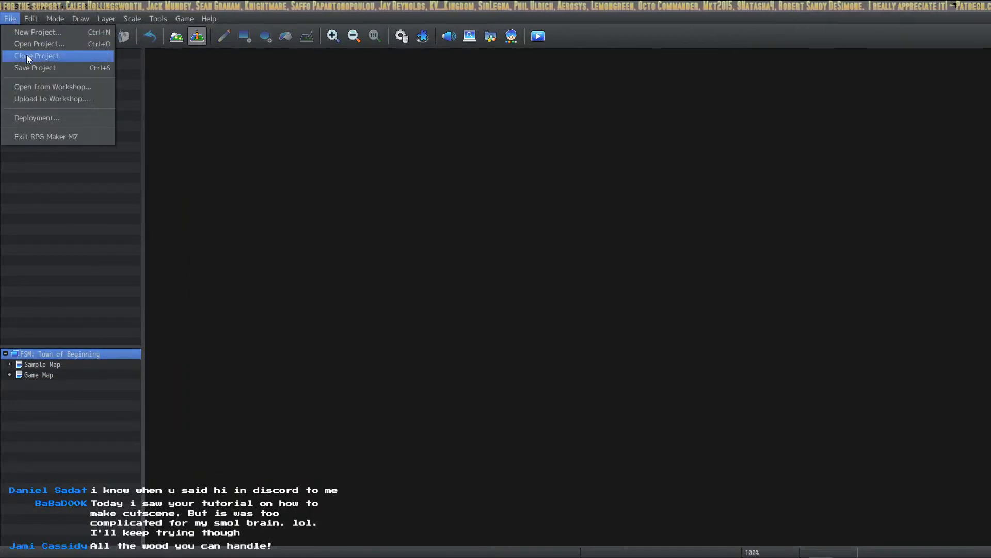
{"action": "left_click", "coordinate": [27, 55]}
{"action": "left_click", "coordinate": [466, 296]}
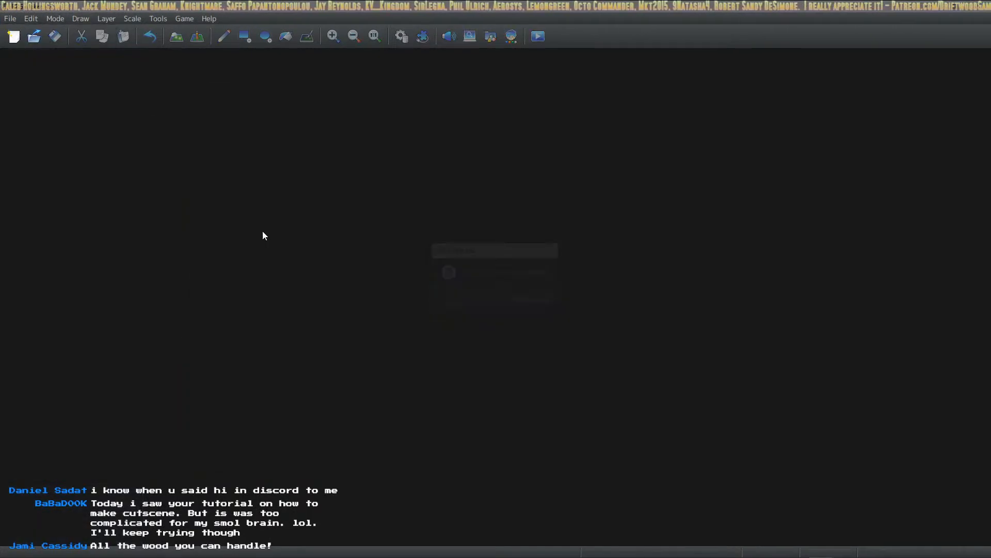
Open game.rmmzproject from the inner MZMMO folder of the RPG Maker MZ directory.
{"action": "left_click", "coordinate": [10, 19]}
{"action": "left_click", "coordinate": [28, 46]}
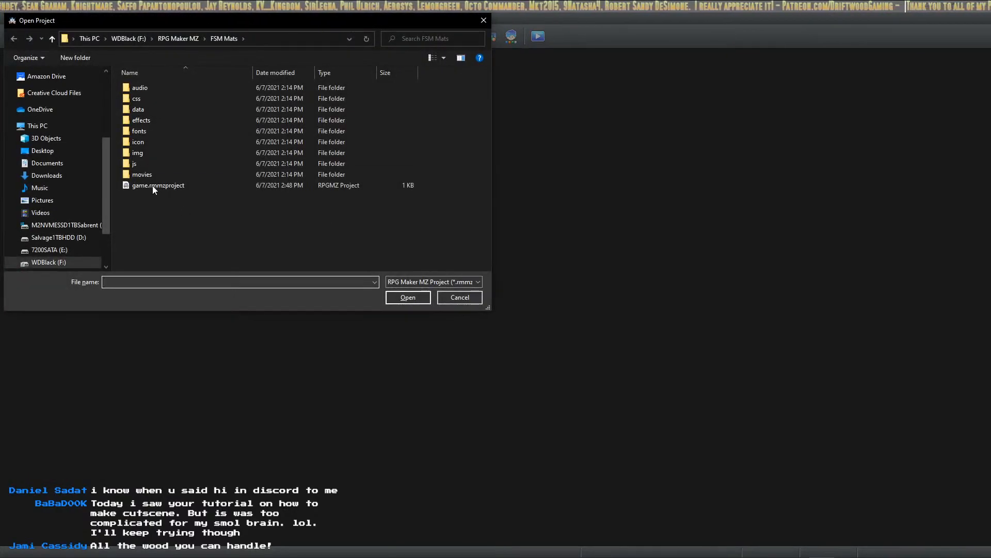
{"action": "left_click", "coordinate": [176, 40]}
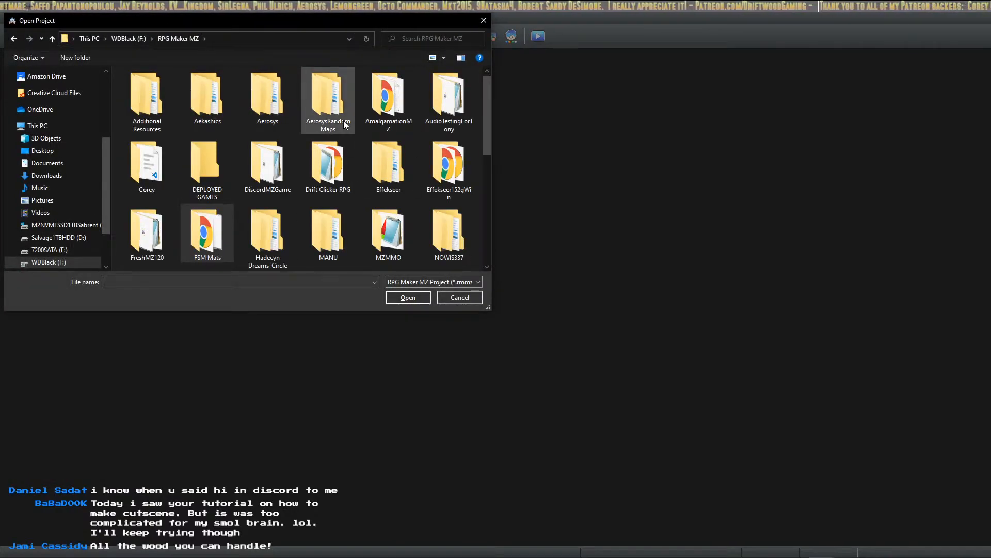
{"action": "scroll", "coordinate": [209, 202], "scroll_direction": "down", "scroll_amount": 4}
{"action": "scroll", "coordinate": [263, 186], "scroll_direction": "up", "scroll_amount": 1}
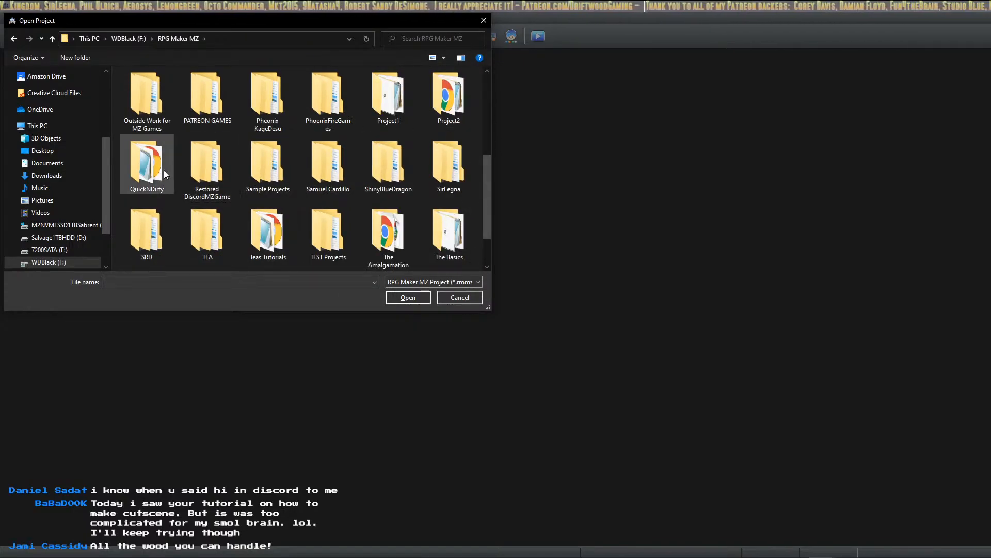
{"action": "scroll", "coordinate": [175, 168], "scroll_direction": "up", "scroll_amount": 3}
{"action": "double_click", "coordinate": [377, 231]}
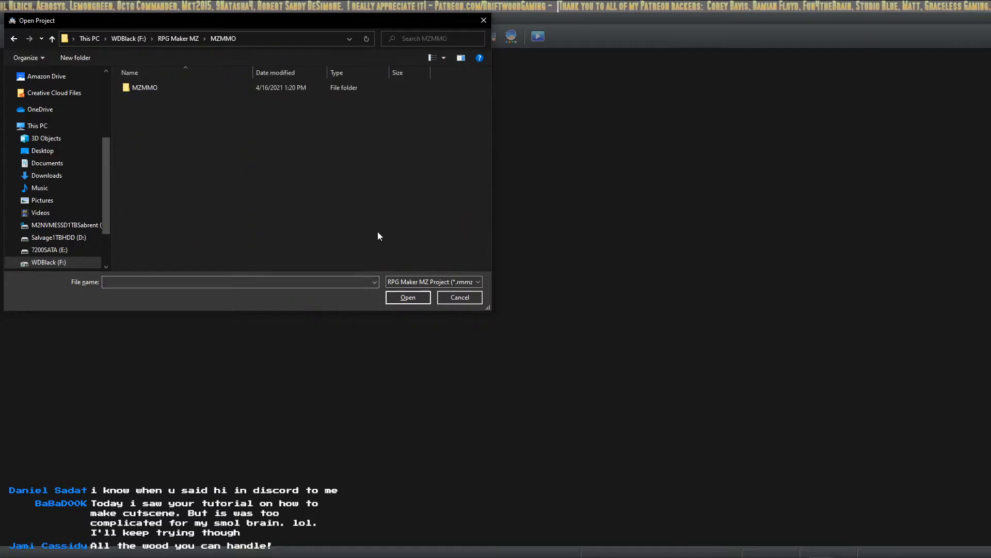
{"action": "double_click", "coordinate": [147, 89]}
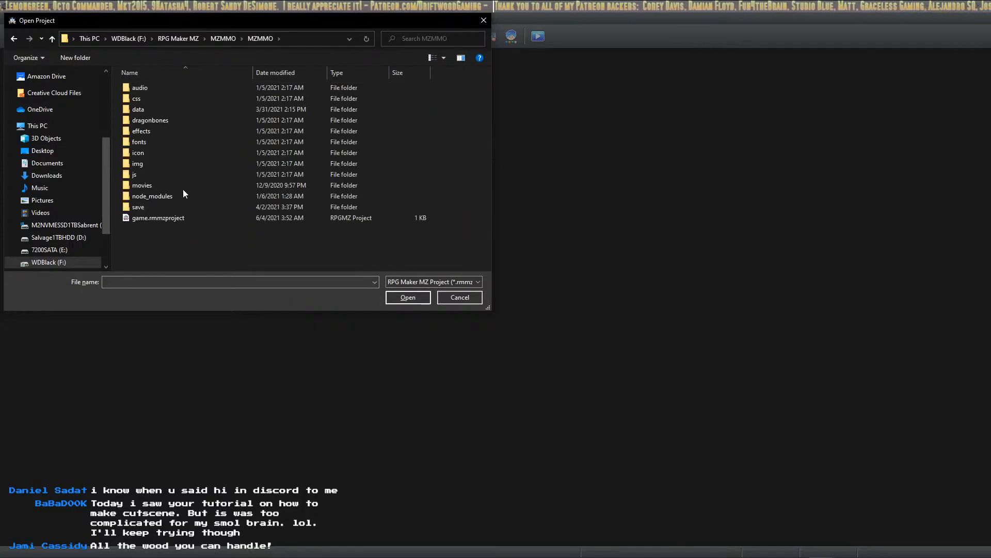
{"action": "double_click", "coordinate": [169, 219]}
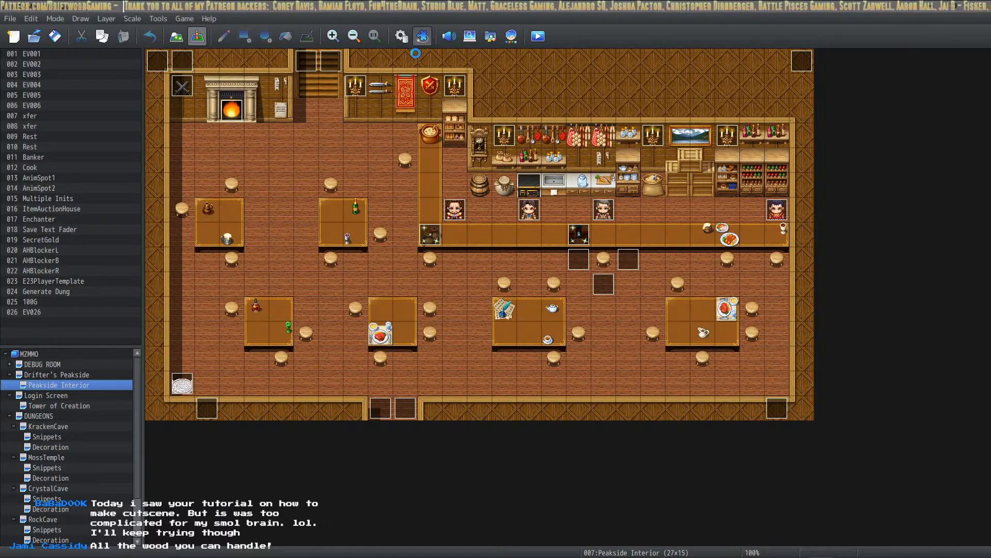
Look through the MZMMO project's plugin list, examining the socket.io, SocketIO, MK_RNGMaps, Alpha_@Core and Alpha_NETZ_MZ entries.
{"action": "left_click_drag", "start_coordinate": [697, 210], "coordinate": [690, 381]}
{"action": "left_click", "coordinate": [382, 255]}
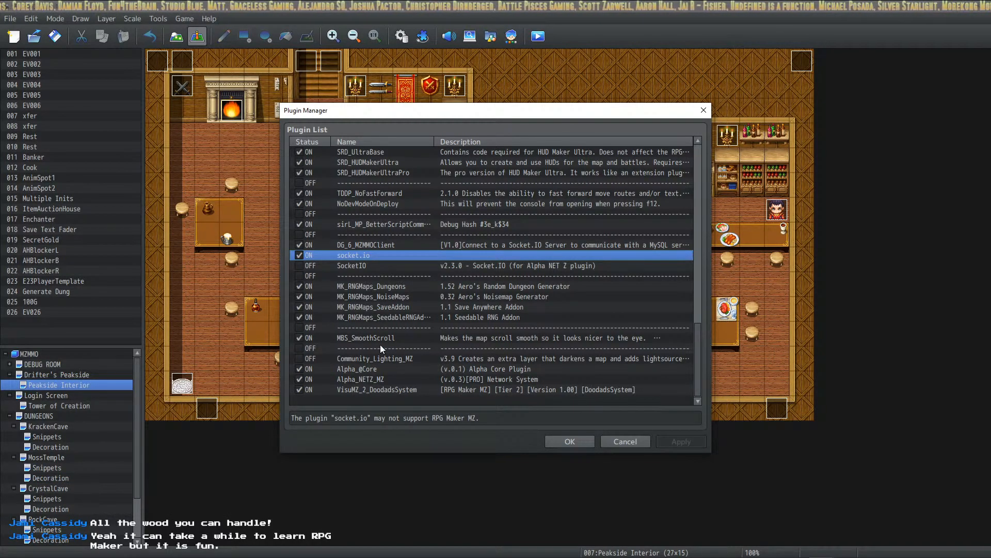
{"action": "left_click", "coordinate": [397, 370]}
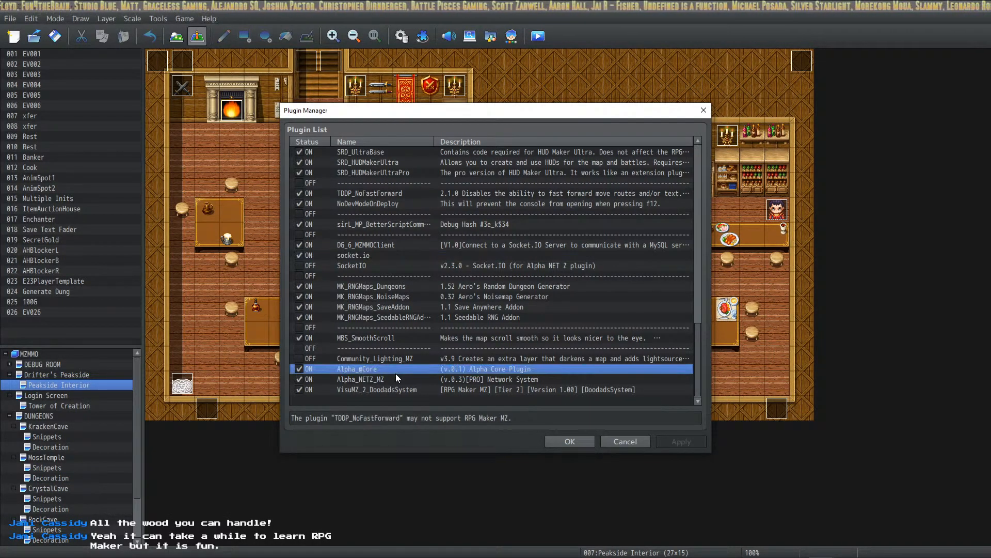
{"action": "left_click", "coordinate": [390, 378]}
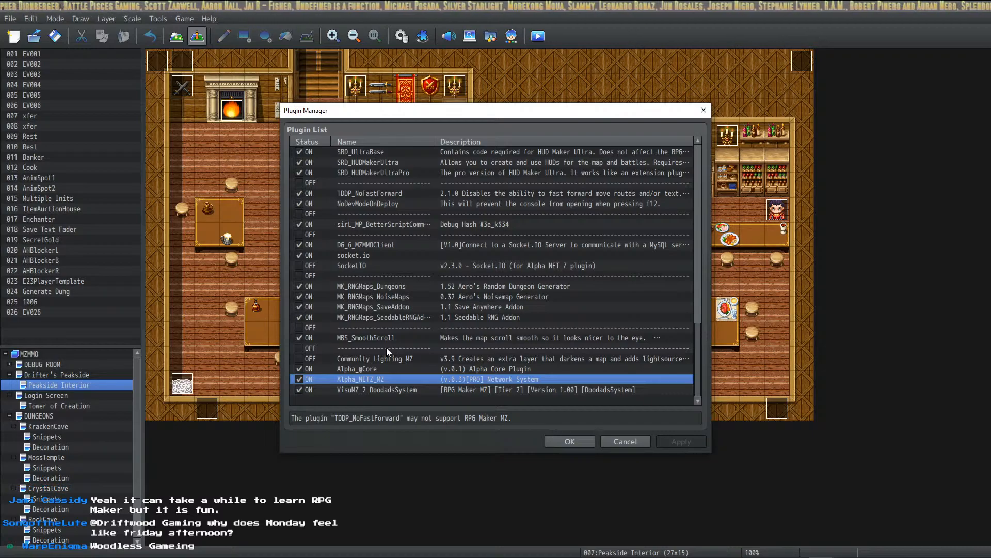
{"action": "left_click", "coordinate": [364, 370]}
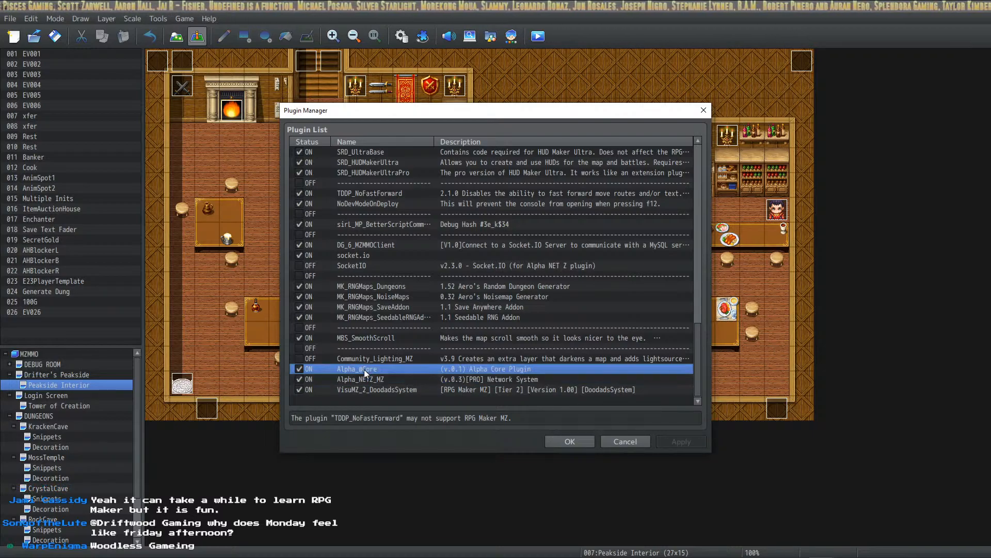
{"action": "left_click", "coordinate": [370, 278]}
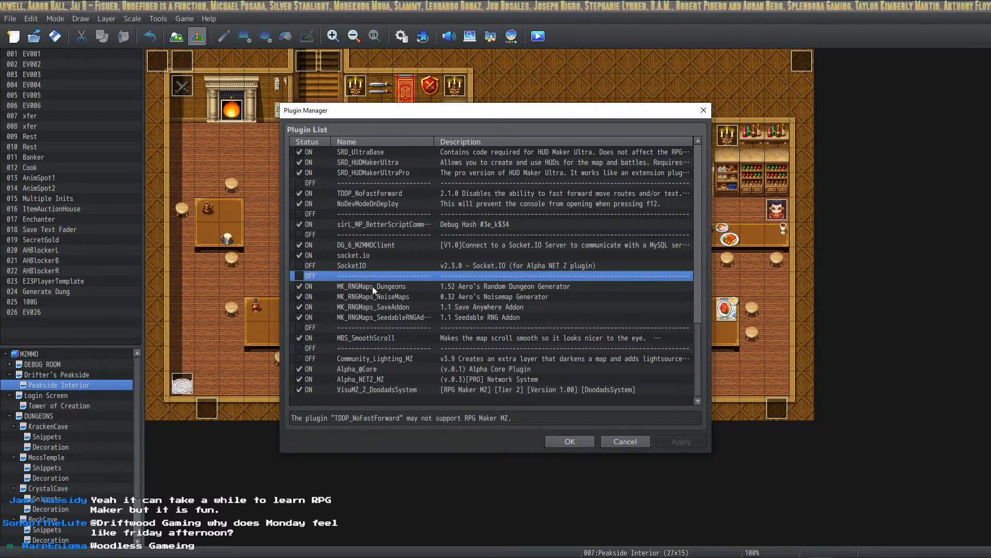
{"action": "left_click", "coordinate": [380, 245]}
{"action": "left_click", "coordinate": [381, 266]}
{"action": "left_click", "coordinate": [383, 358]}
{"action": "left_click", "coordinate": [377, 379]}
{"action": "left_click", "coordinate": [379, 369]}
{"action": "left_click", "coordinate": [379, 379]}
{"action": "left_click", "coordinate": [380, 367]}
{"action": "left_click", "coordinate": [375, 378]}
{"action": "left_click", "coordinate": [376, 297]}
{"action": "left_click", "coordinate": [380, 286]}
{"action": "left_click", "coordinate": [378, 296]}
{"action": "left_click", "coordinate": [377, 317]}
{"action": "left_click", "coordinate": [380, 307]}
{"action": "left_click", "coordinate": [380, 296]}
{"action": "left_click", "coordinate": [380, 287]}
{"action": "left_click", "coordinate": [367, 368]}
{"action": "left_click", "coordinate": [367, 379]}
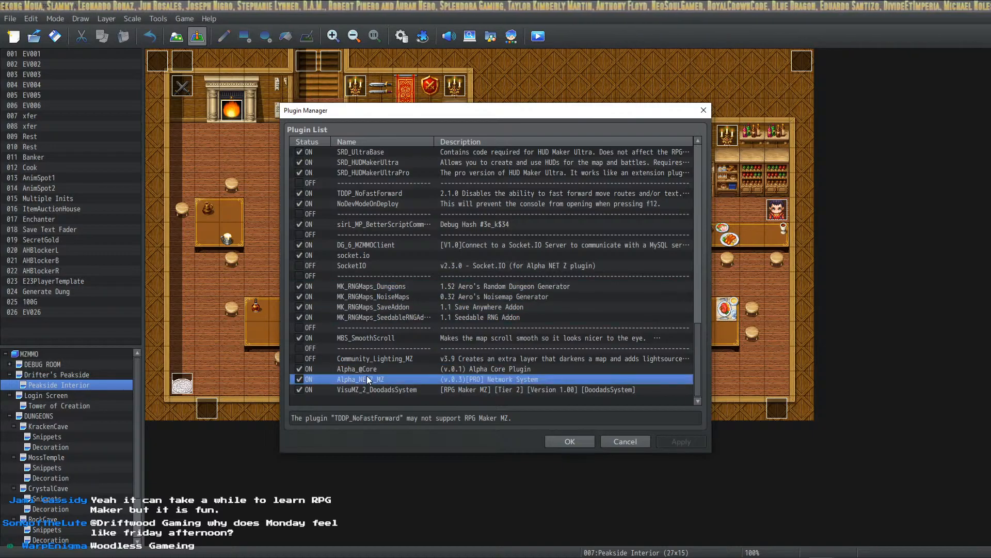
{"action": "left_click", "coordinate": [376, 265]}
{"action": "left_click", "coordinate": [377, 255]}
{"action": "left_click", "coordinate": [382, 369]}
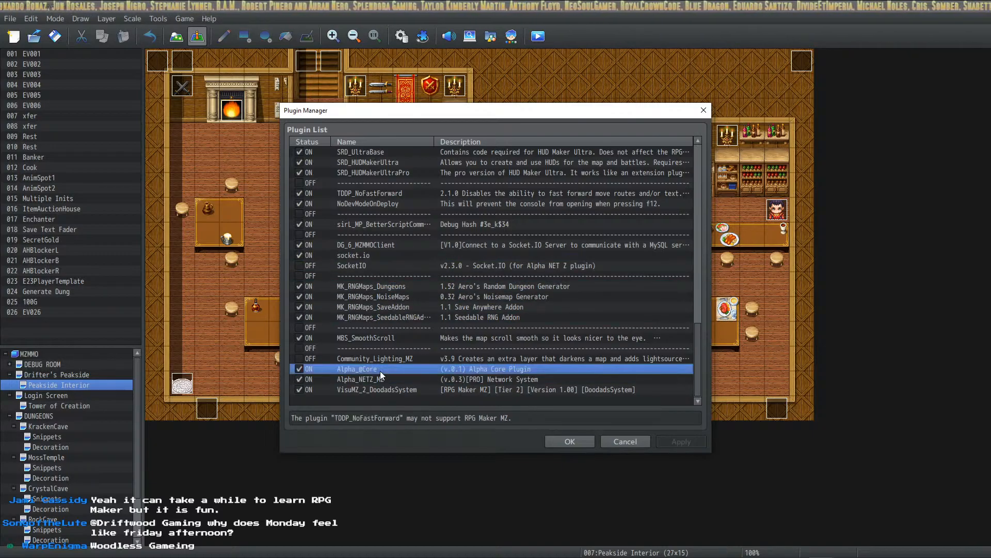
{"action": "left_click", "coordinate": [378, 379]}
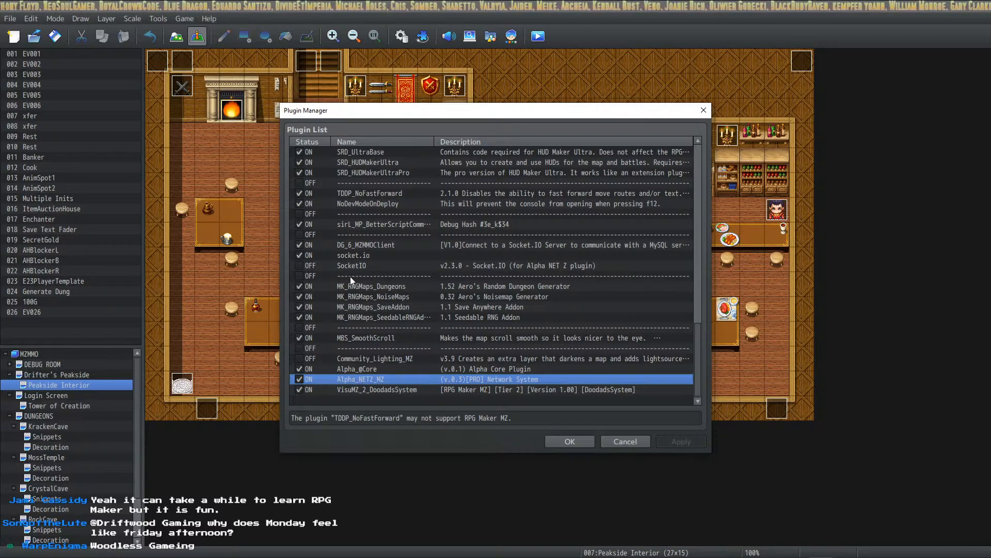
Turn off the Alpha_@Core and Alpha_NETZ_MZ plugins and apply the change.
{"action": "left_click", "coordinate": [299, 370]}
{"action": "left_click", "coordinate": [299, 380]}
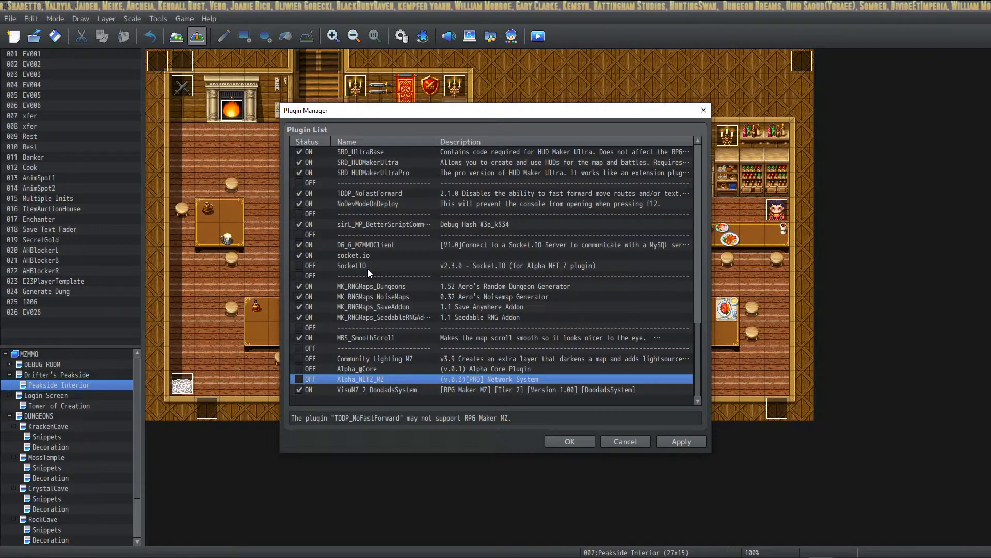
{"action": "left_click", "coordinate": [376, 256]}
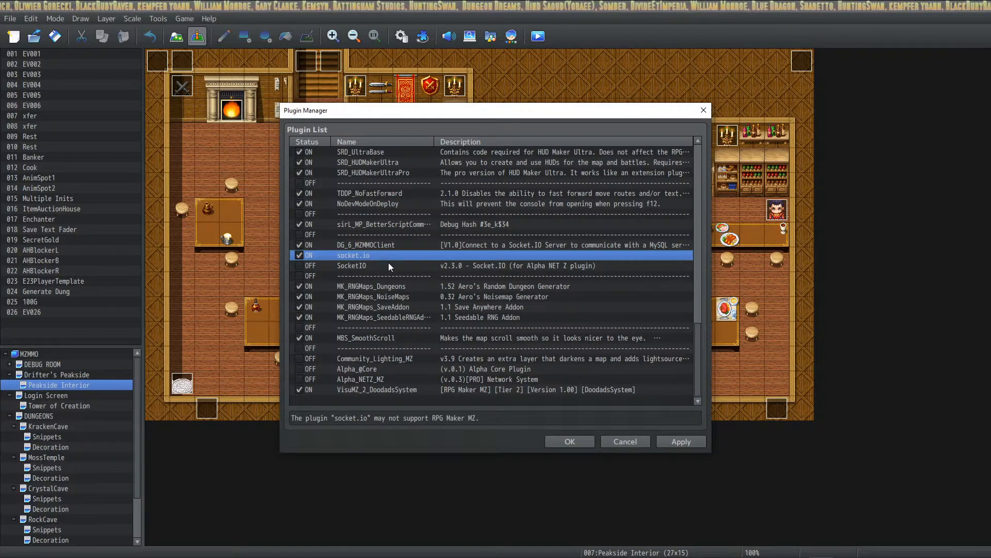
{"action": "left_click", "coordinate": [682, 442]}
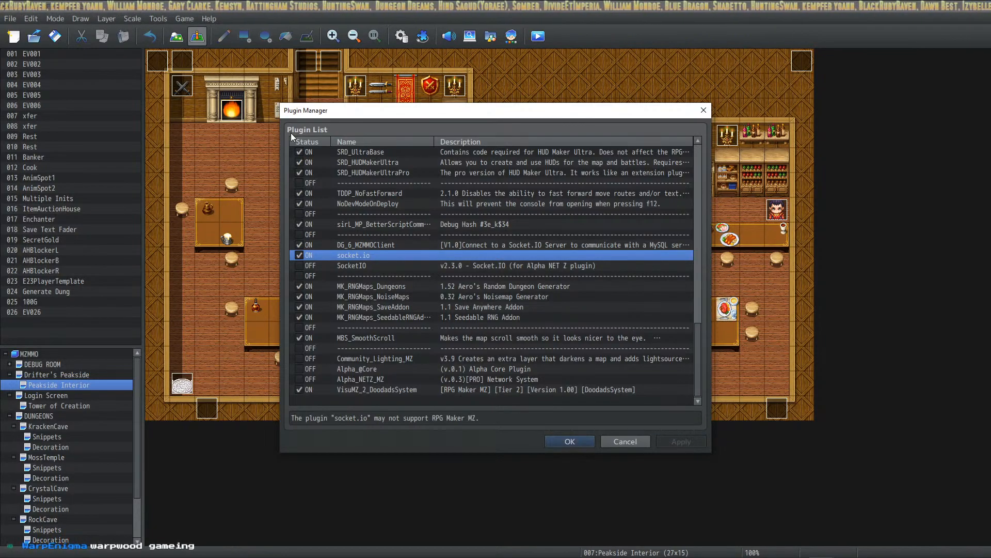
Examine the socket.io, SocketIO and SRD HUD Maker Ultra plugin entries, and close the Plugin Manager.
{"action": "left_click", "coordinate": [364, 268]}
{"action": "left_click", "coordinate": [369, 256]}
{"action": "left_click", "coordinate": [364, 265]}
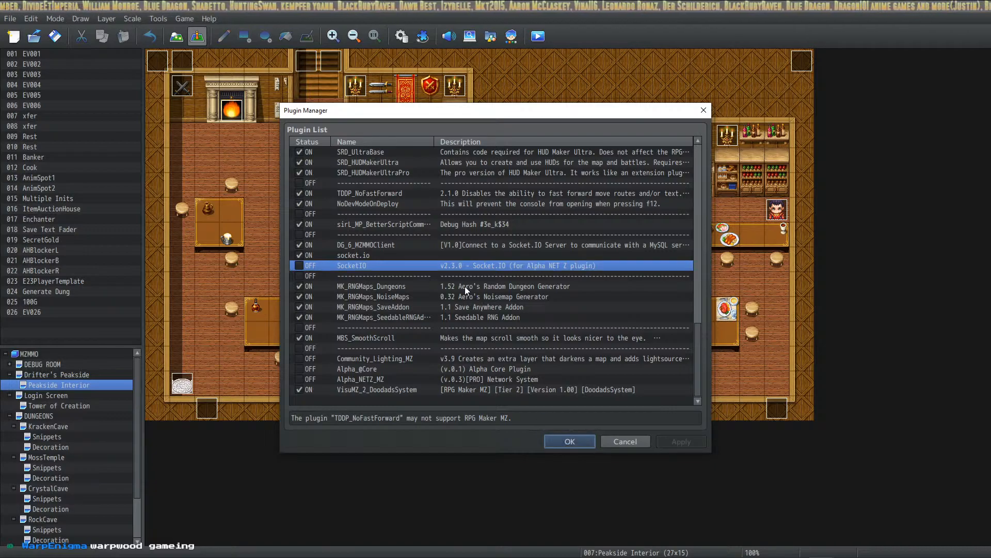
{"action": "scroll", "coordinate": [408, 356], "scroll_direction": "up", "scroll_amount": 5}
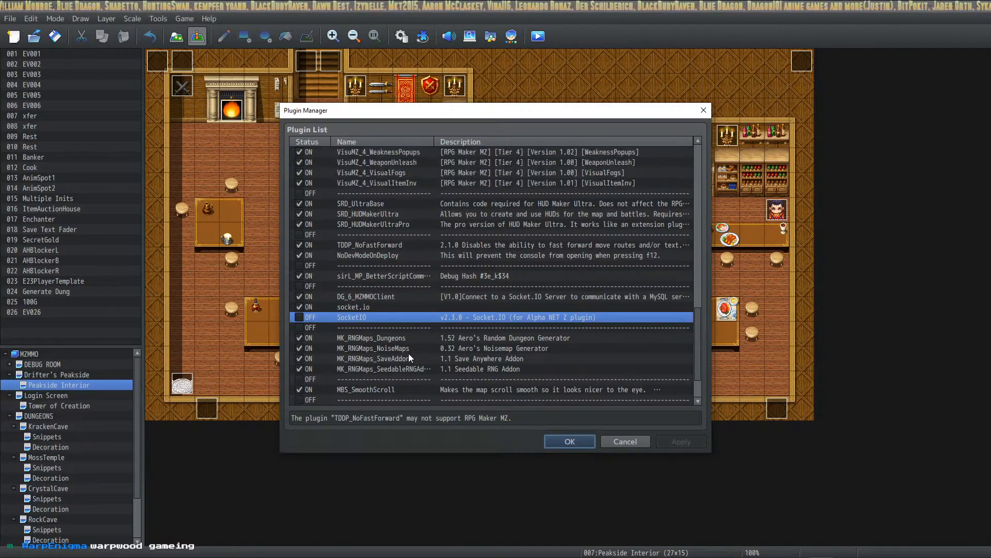
{"action": "left_click_drag", "start_coordinate": [397, 318], "coordinate": [396, 339]}
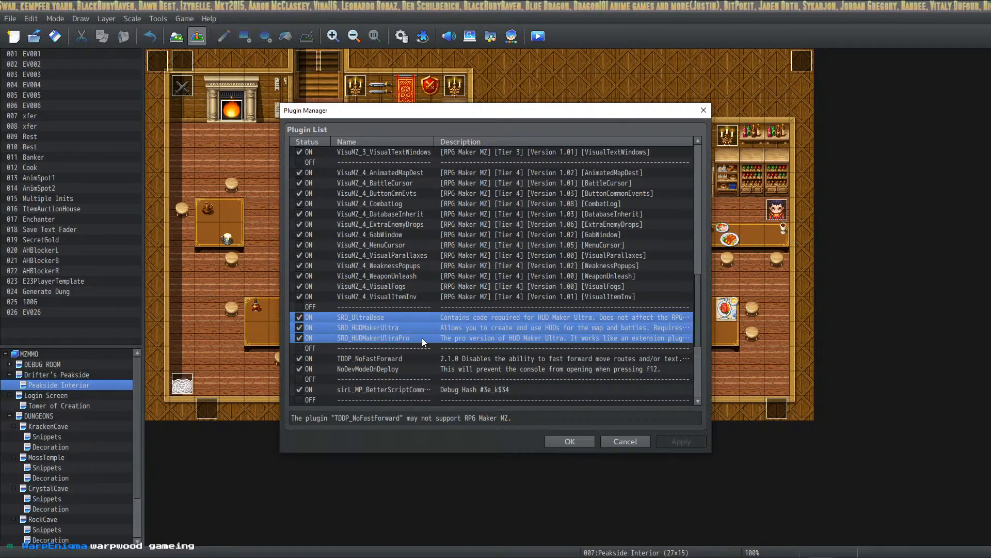
{"action": "left_click", "coordinate": [569, 441]}
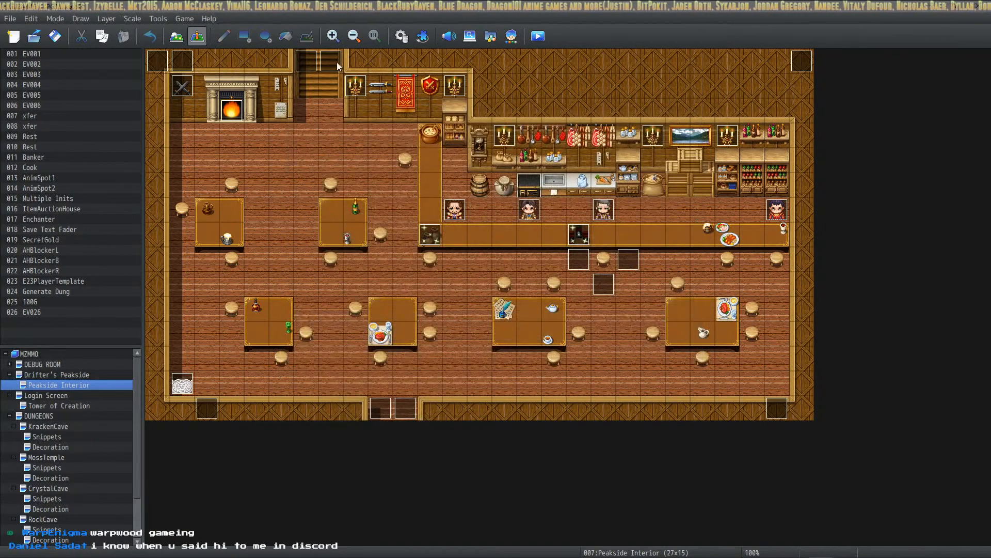
Open the js/plugins folder of the MZMMO project from its game folder.
{"action": "left_click", "coordinate": [184, 19]}
{"action": "left_click", "coordinate": [206, 51]}
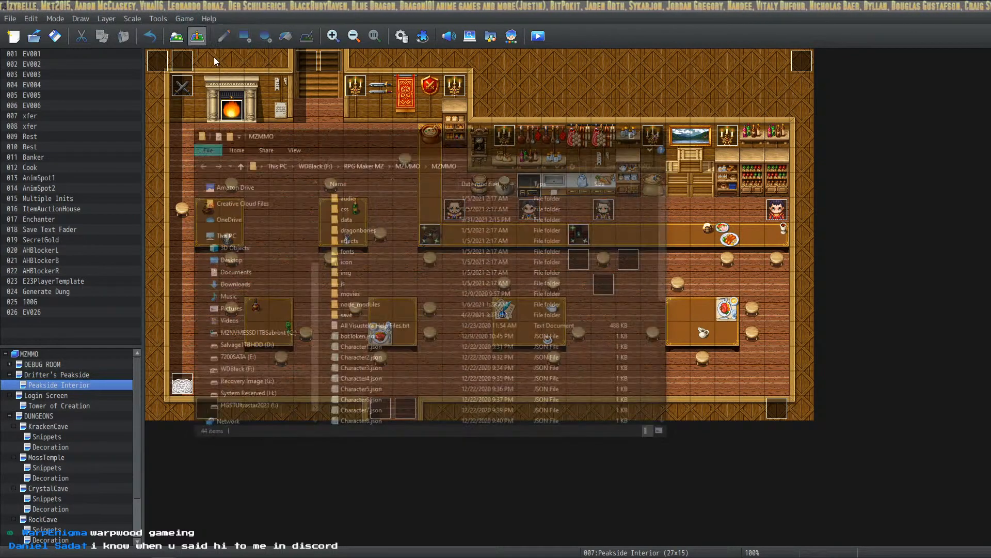
{"action": "double_click", "coordinate": [358, 286]}
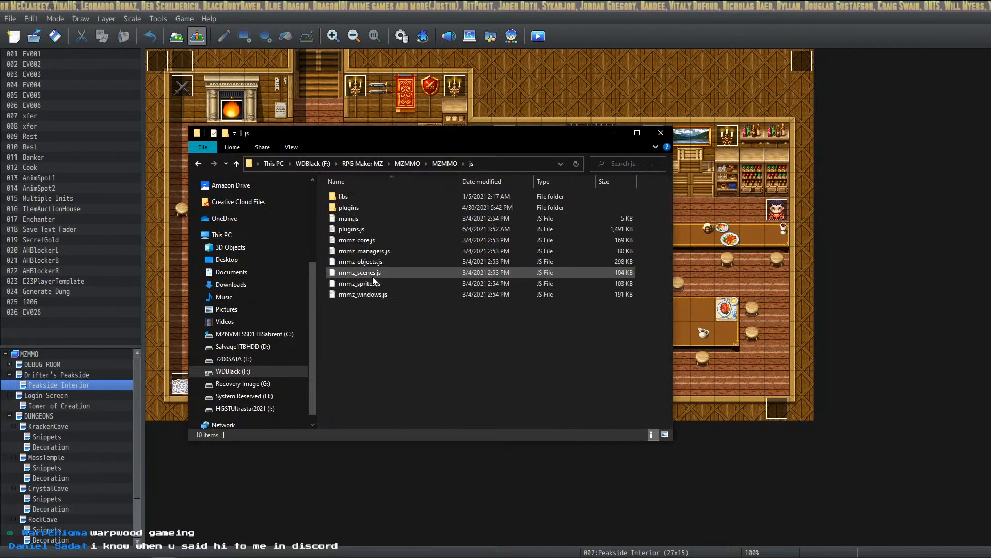
{"action": "double_click", "coordinate": [356, 207]}
Select and copy SRD_HUDMakerUltra.js, SRD_HUDMakerUltraPro.js and SRD_UltraBase.js in the MZMMO plugins folder.
{"action": "scroll", "coordinate": [399, 248], "scroll_direction": "down", "scroll_amount": 7}
{"action": "scroll", "coordinate": [413, 258], "scroll_direction": "down", "scroll_amount": 20}
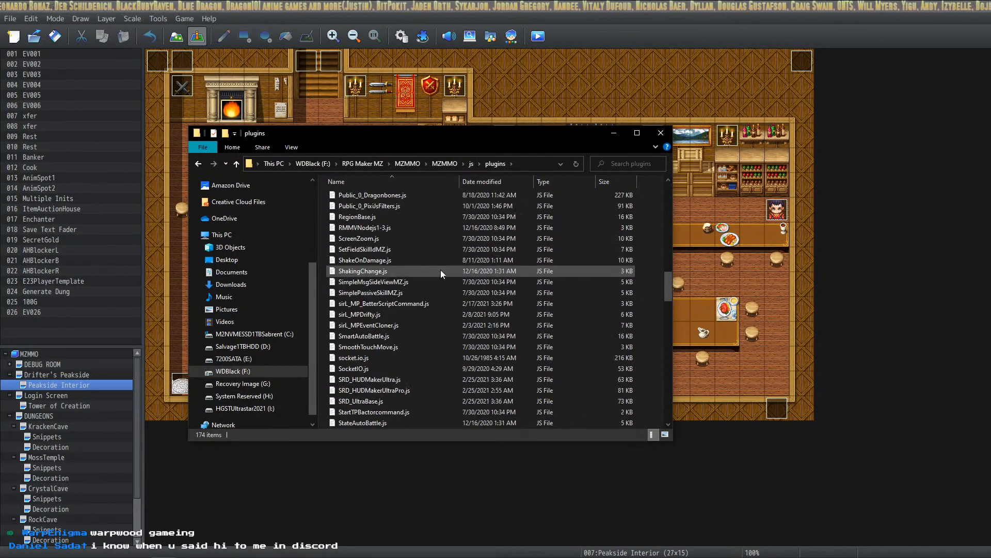
{"action": "left_click_drag", "start_coordinate": [668, 401], "coordinate": [673, 293]}
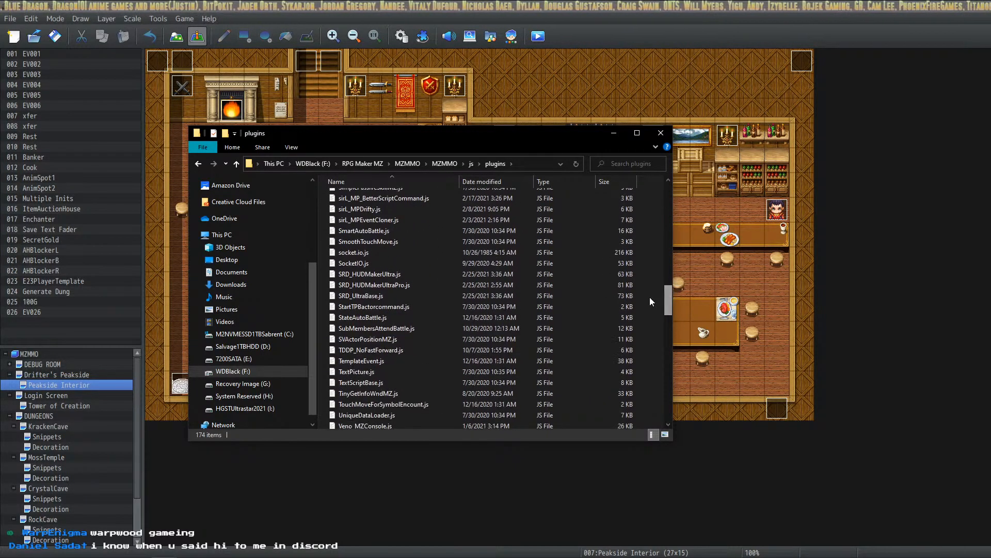
{"action": "left_click", "coordinate": [424, 267]}
{"action": "left_click", "coordinate": [421, 271]}
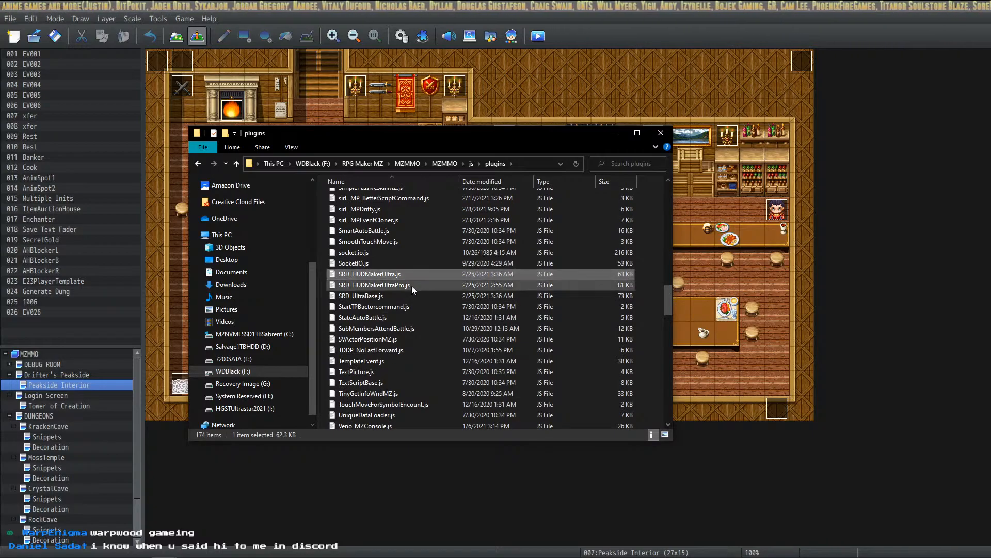
{"action": "left_click", "coordinate": [411, 285], "text": "ctrl"}
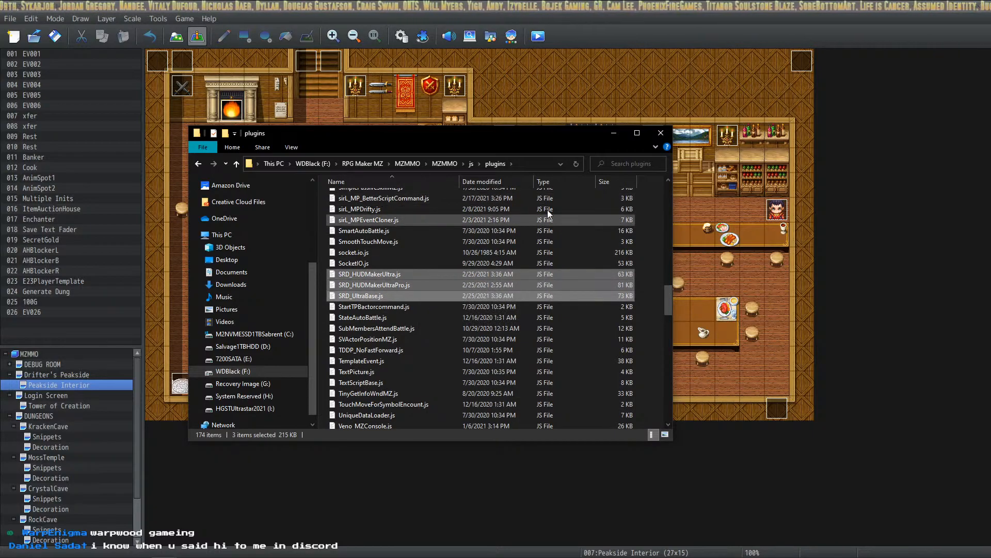
Close the leftover FSM Mats and FSM_sample01_EN data folder windows.
{"action": "key", "text": "alt+Tab"}
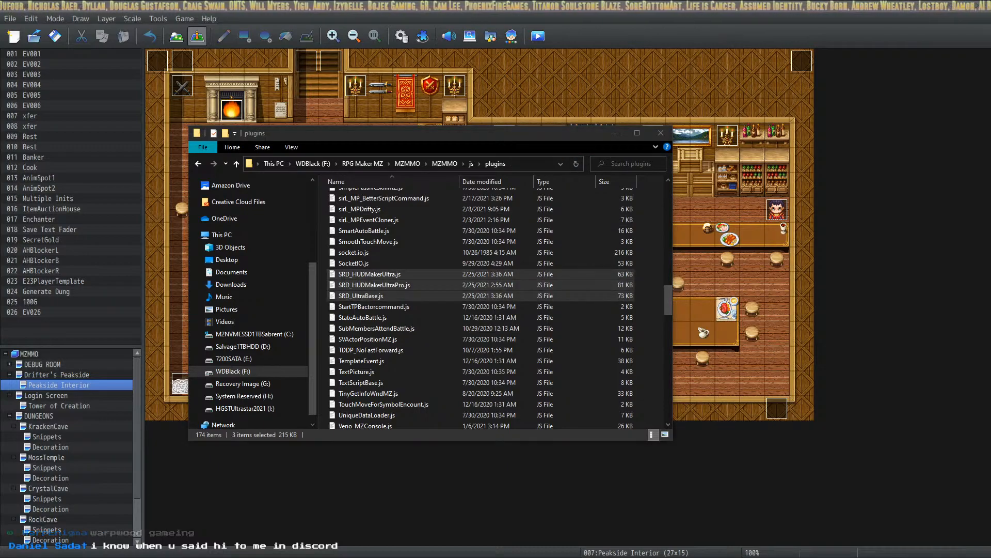
{"action": "key", "text": "alt+Tab"}
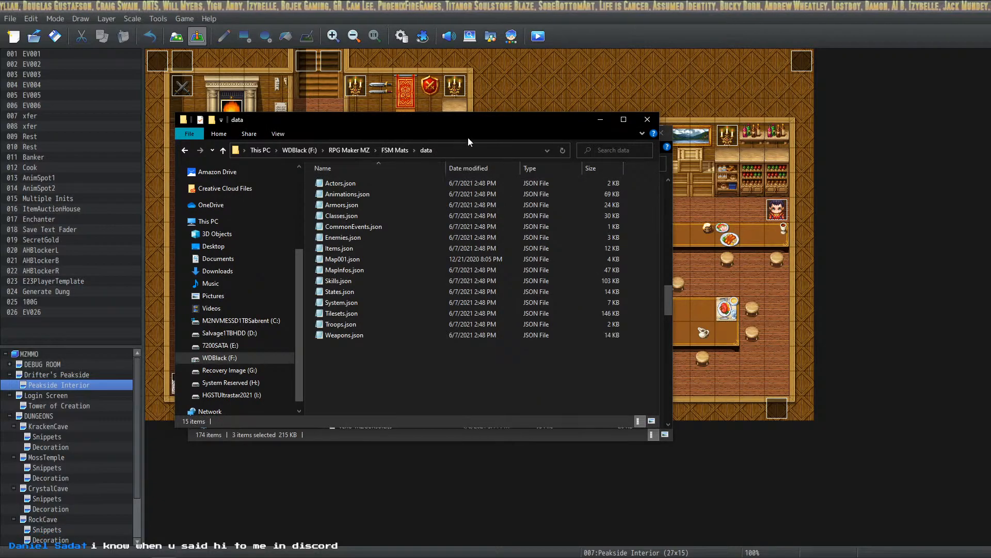
{"action": "left_click", "coordinate": [647, 119]}
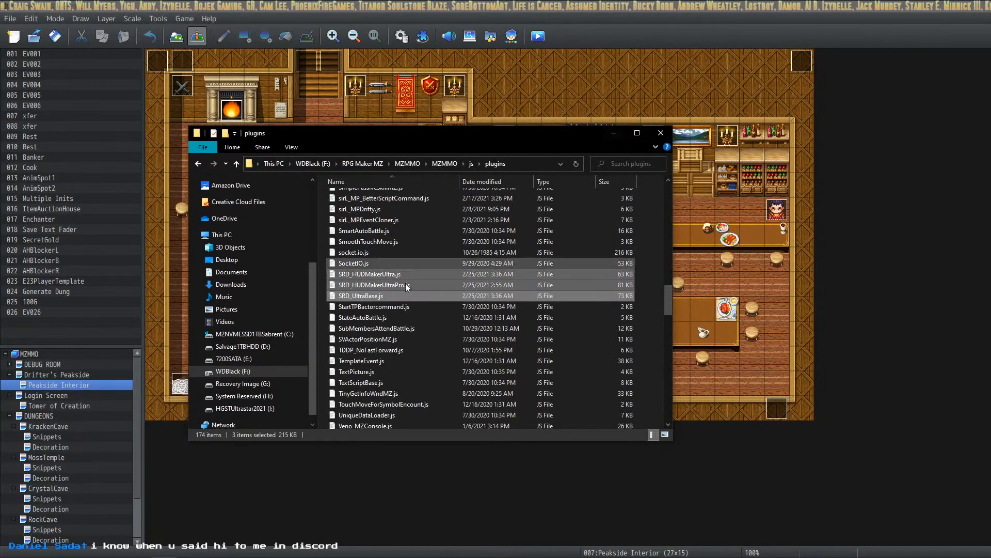
{"action": "key", "text": "alt+Tab"}
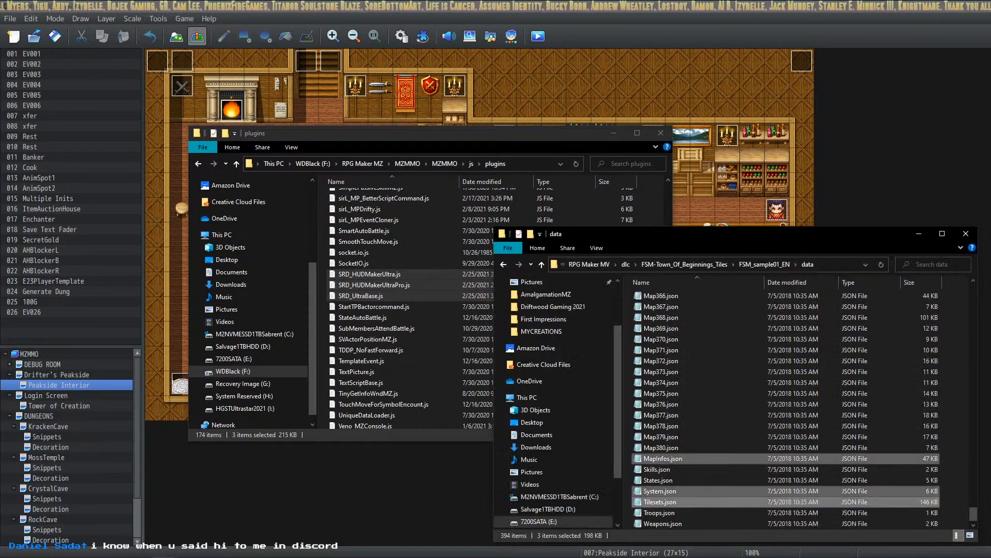
{"action": "left_click", "coordinate": [966, 233]}
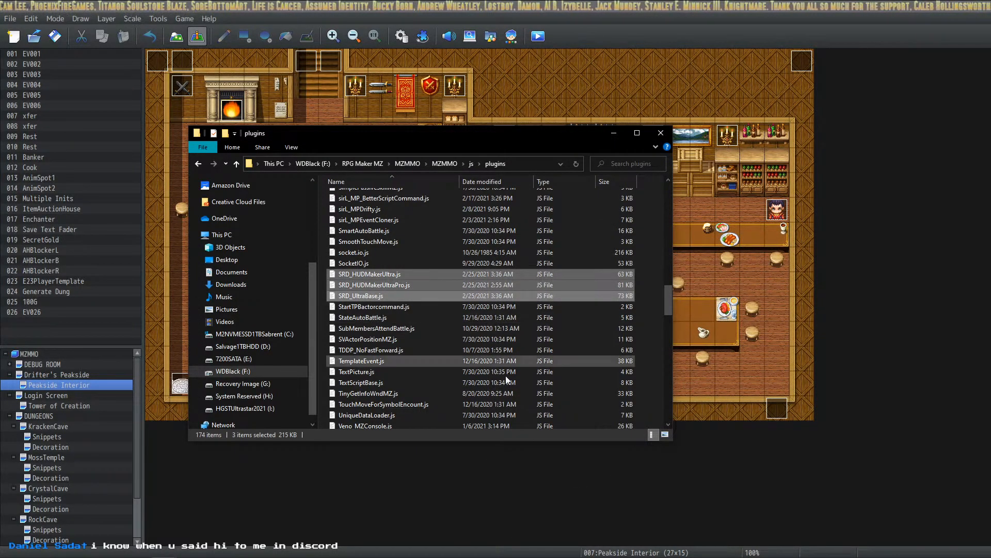
Paste the three copied SRD plugin files into AmalgamationMZ's js/plugins folder and minimize the folder window.
{"action": "key", "text": "alt+Tab"}
{"action": "key", "text": "alt+Tab"}
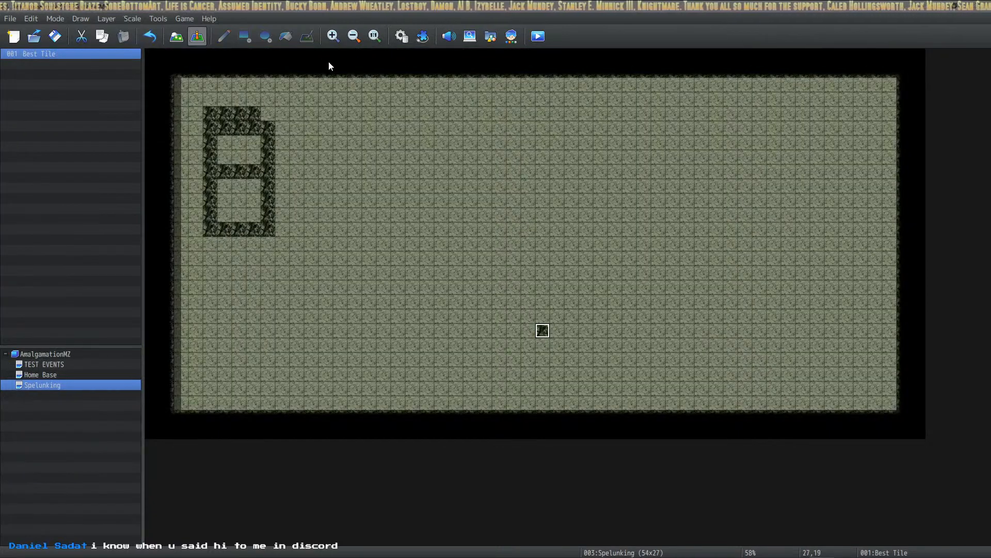
{"action": "left_click", "coordinate": [182, 19]}
{"action": "left_click", "coordinate": [196, 51]}
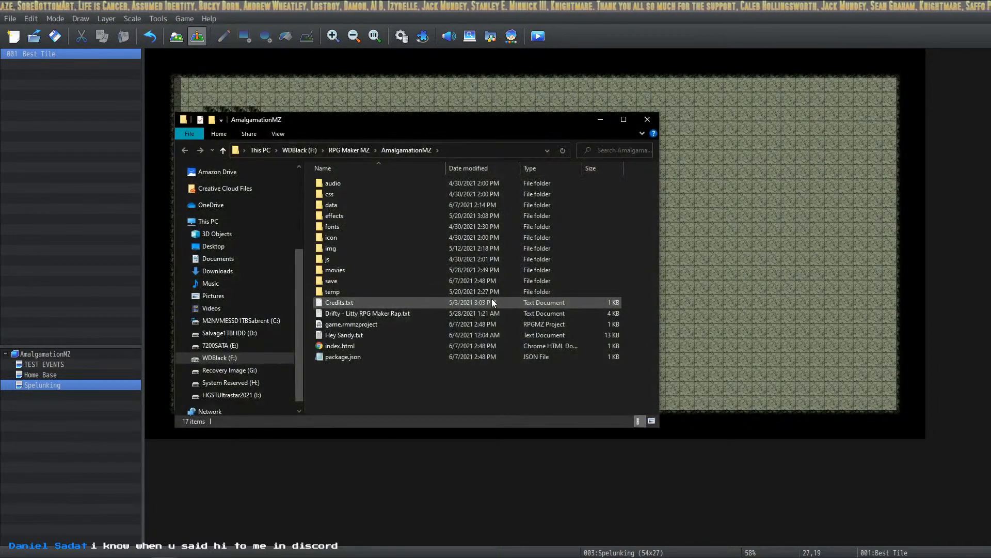
{"action": "left_click_drag", "start_coordinate": [427, 120], "coordinate": [505, 133]}
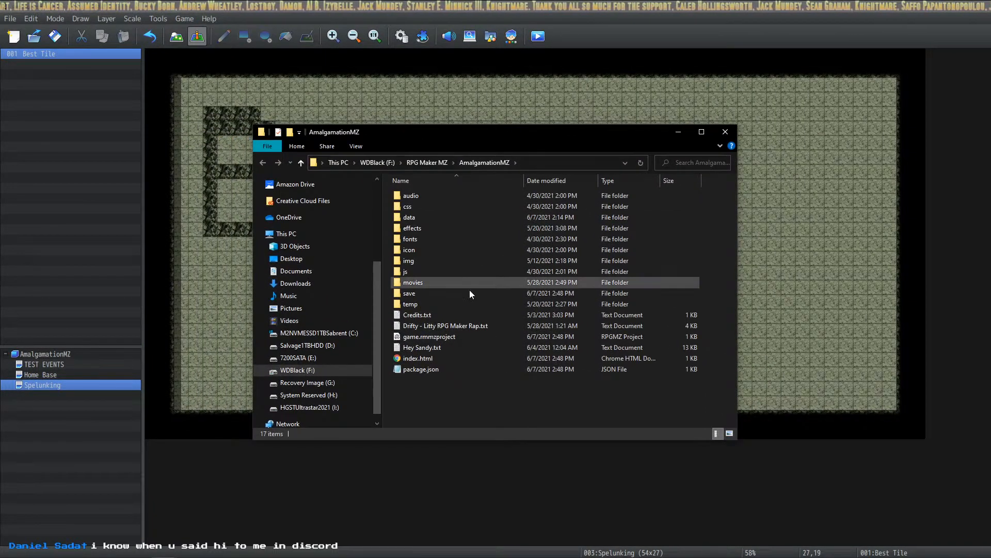
{"action": "double_click", "coordinate": [433, 271]}
{"action": "double_click", "coordinate": [412, 207]}
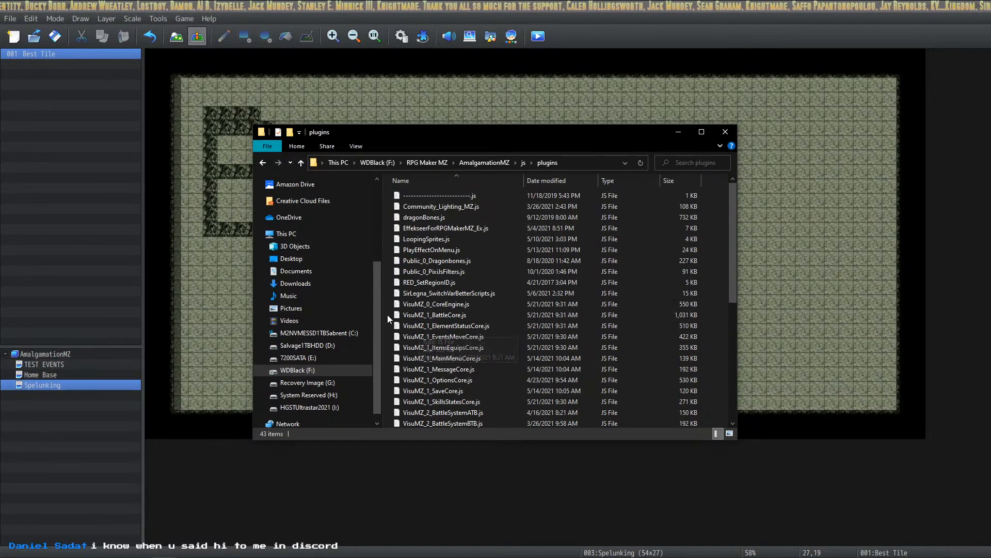
{"action": "key", "text": "ctrl+v"}
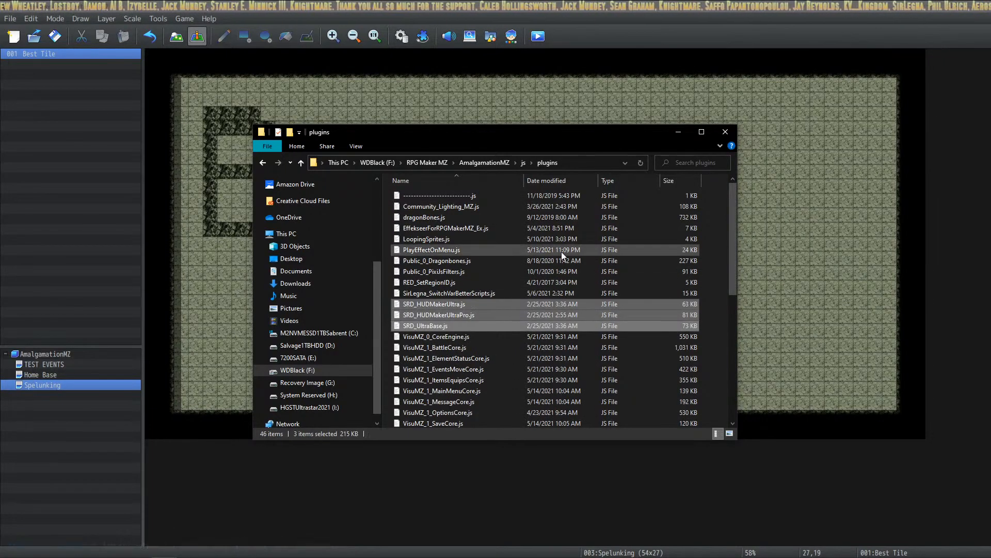
{"action": "left_click", "coordinate": [678, 132]}
Open the Plugin Manager for AmalgamationMZ and close the MZMMO plugins folder window.
{"action": "left_click", "coordinate": [422, 36]}
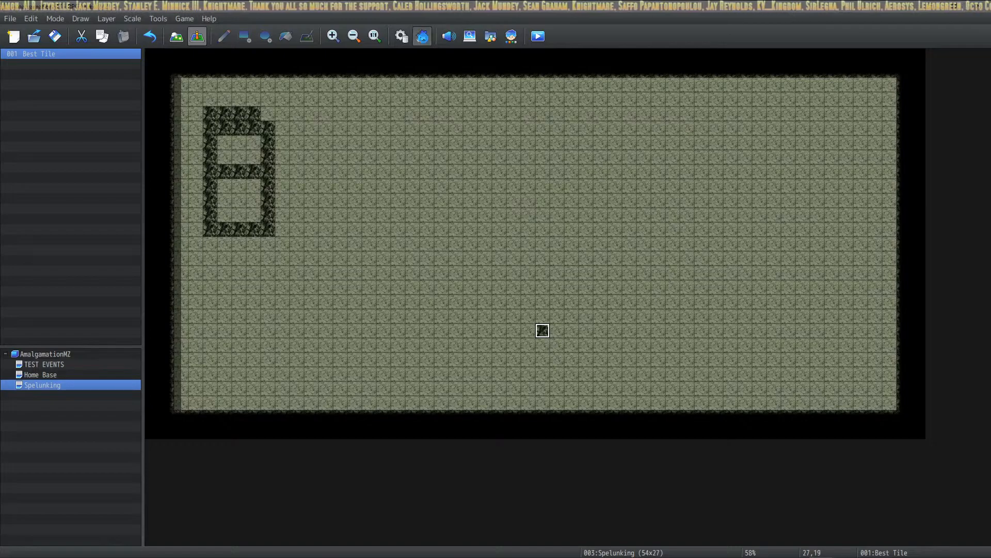
{"action": "key", "text": "alt+Tab"}
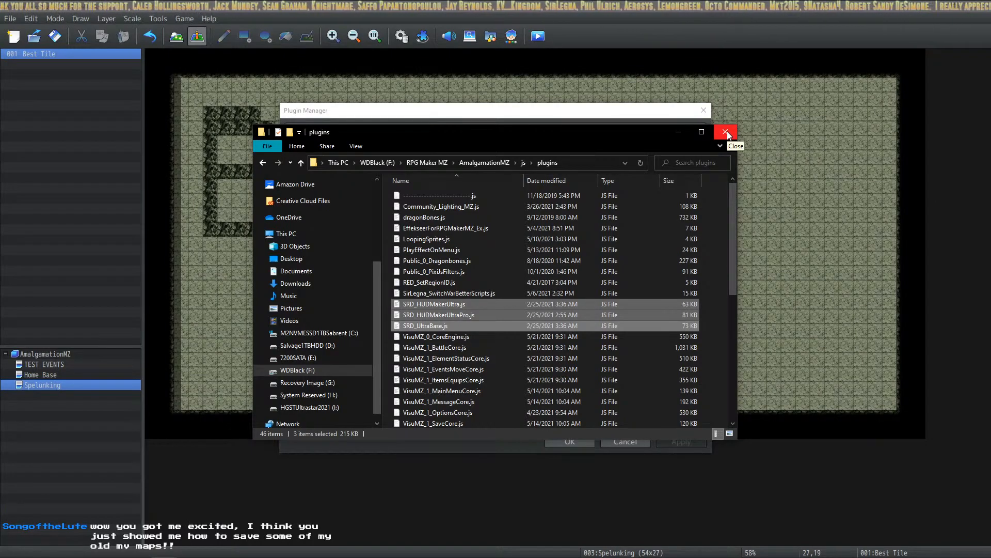
{"action": "key", "text": "alt+Tab"}
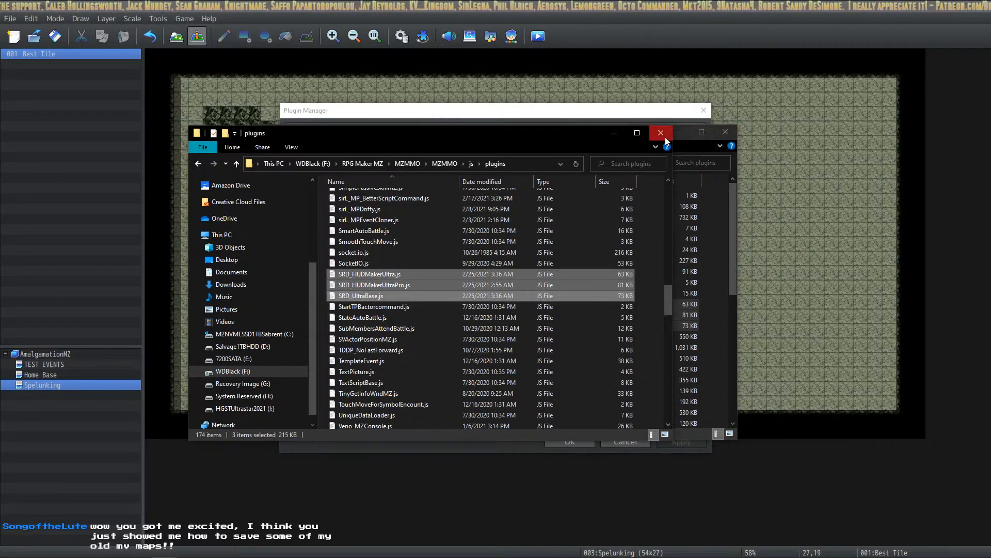
{"action": "left_click", "coordinate": [663, 136]}
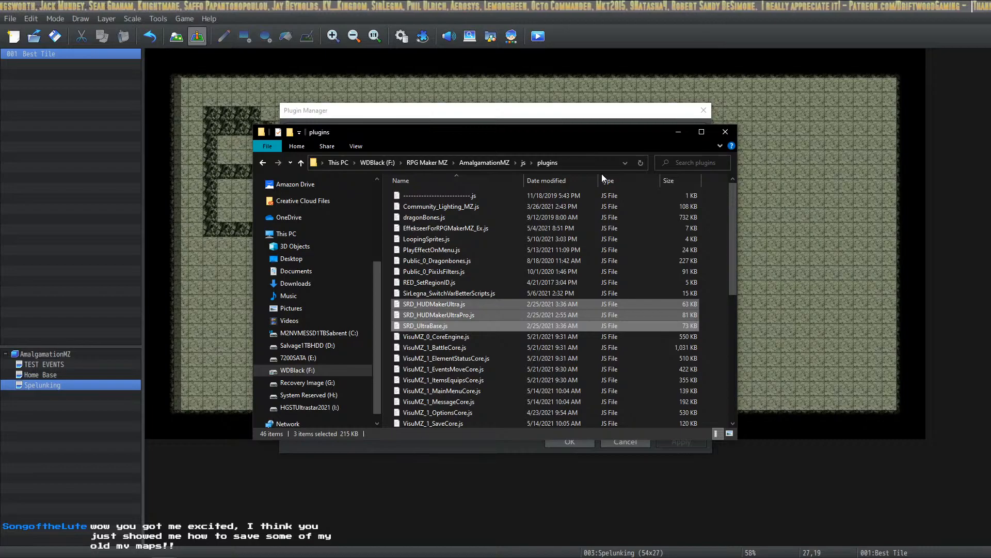
Switch to the MZMMO project and locate the SRD_UltraBase, SRD_HUDMakerUltra and SRD_HUDMakerUltraPro entries in its plugin list.
{"action": "key", "text": "alt+Tab"}
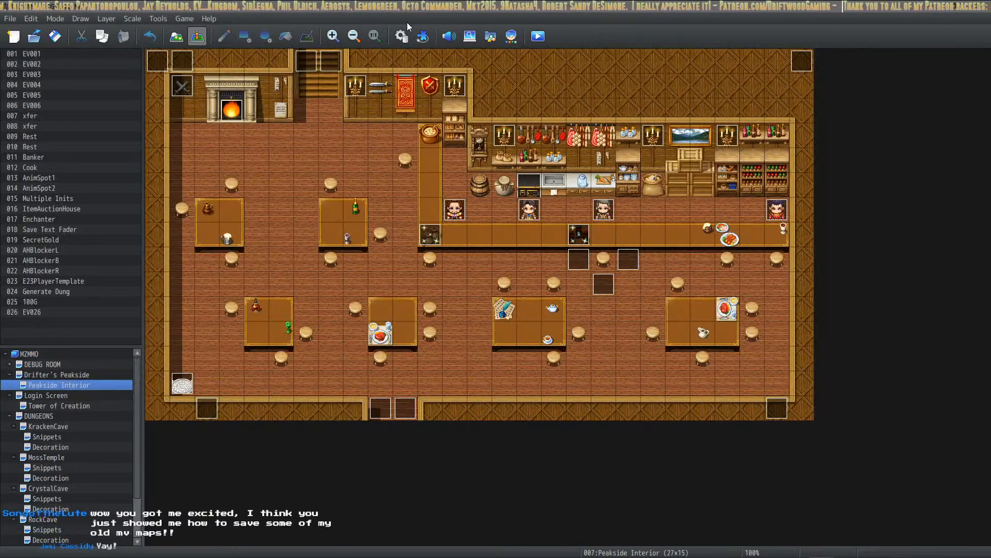
{"action": "left_click", "coordinate": [423, 35]}
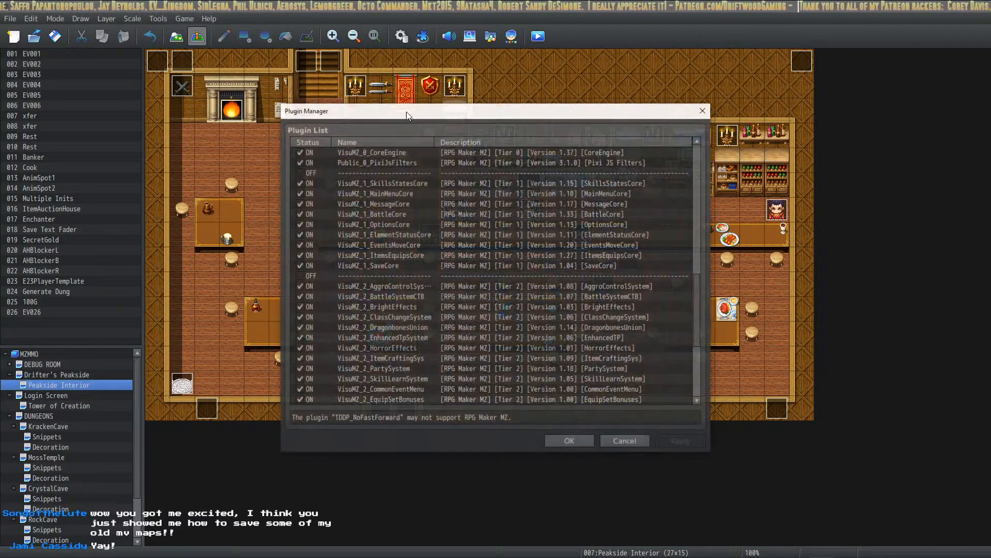
{"action": "scroll", "coordinate": [416, 258], "scroll_direction": "down", "scroll_amount": 15}
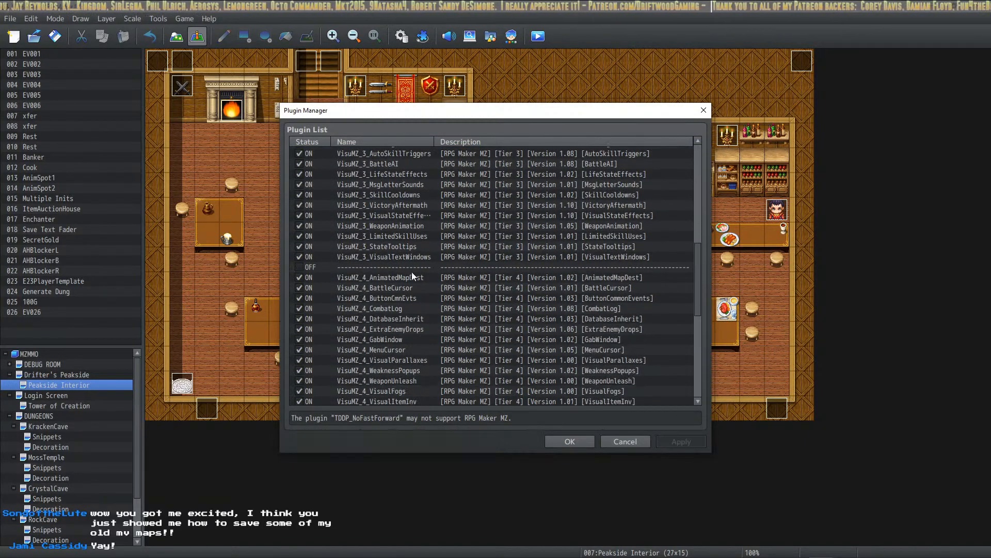
{"action": "scroll", "coordinate": [386, 313], "scroll_direction": "down", "scroll_amount": 2}
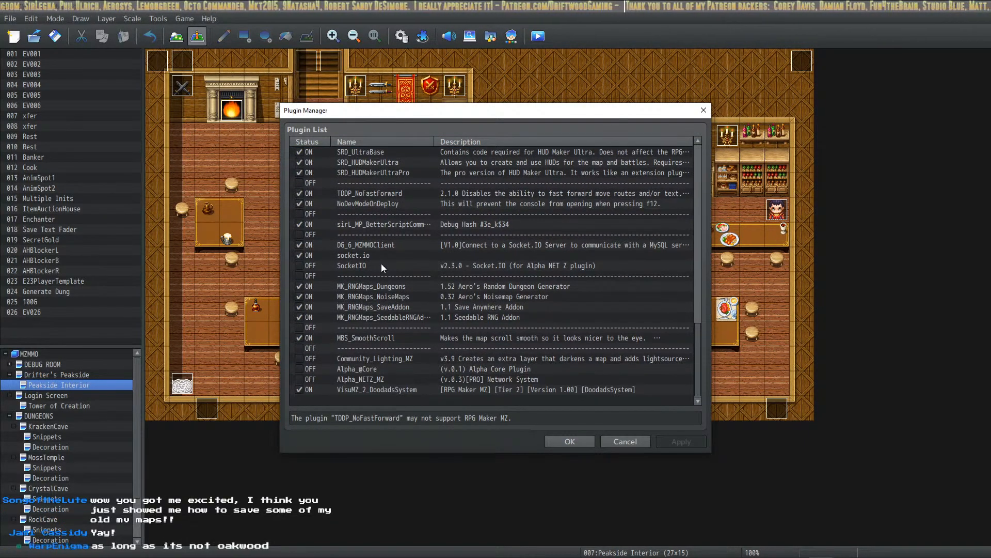
{"action": "scroll", "coordinate": [388, 248], "scroll_direction": "up", "scroll_amount": 2}
{"action": "scroll", "coordinate": [382, 274], "scroll_direction": "down", "scroll_amount": 2}
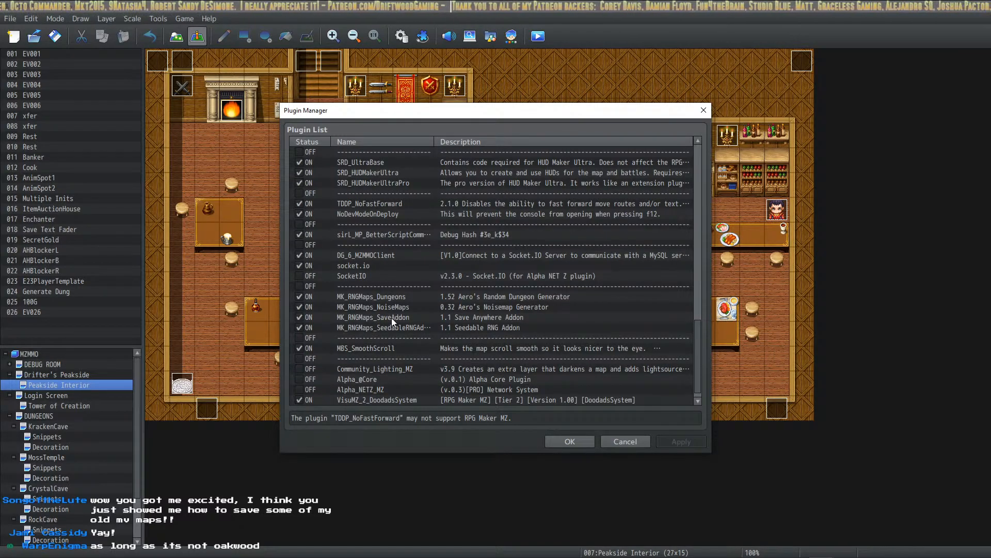
{"action": "scroll", "coordinate": [383, 352], "scroll_direction": "up", "scroll_amount": 3}
{"action": "left_click_drag", "start_coordinate": [383, 255], "coordinate": [384, 275]}
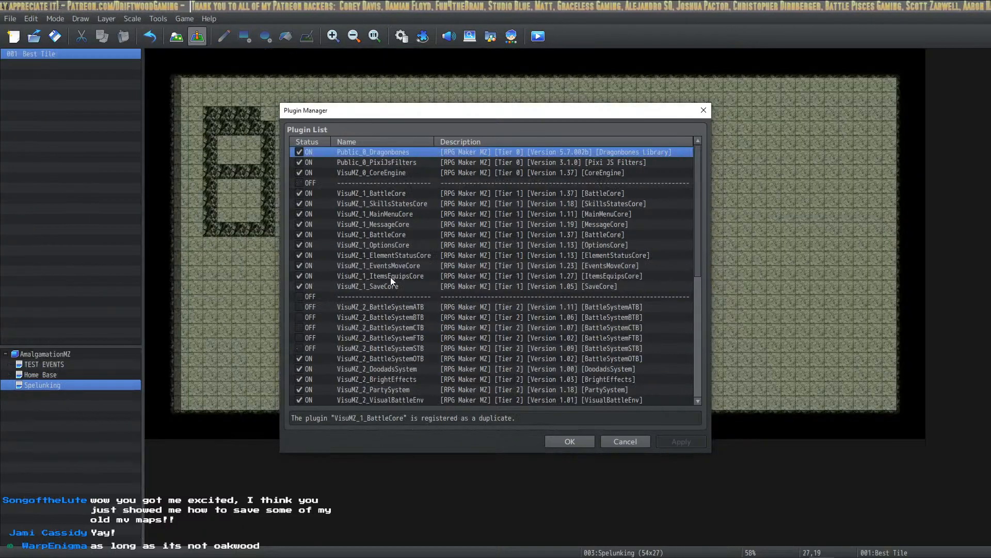
Add a second separator row directly above RED_SetRegionID in AmalgamationMZ's plugin list.
{"action": "scroll", "coordinate": [448, 298], "scroll_direction": "down", "scroll_amount": 1}
{"action": "scroll", "coordinate": [443, 331], "scroll_direction": "down", "scroll_amount": 5}
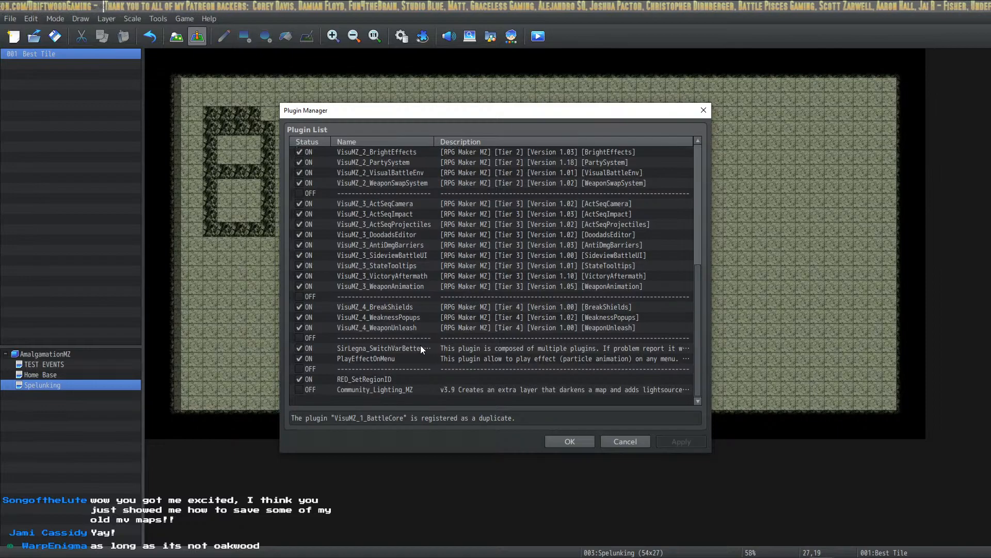
{"action": "left_click", "coordinate": [417, 345]}
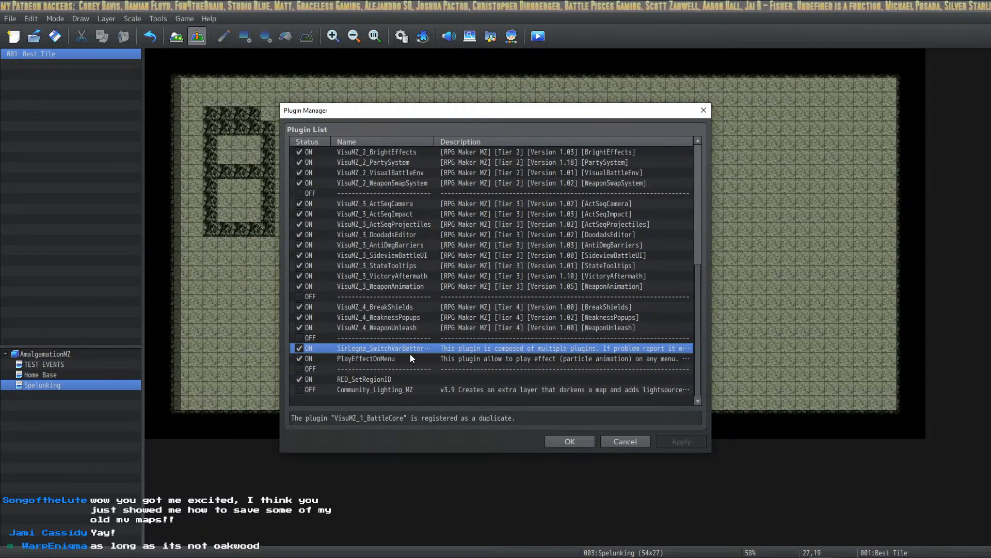
{"action": "left_click", "coordinate": [386, 368]}
{"action": "left_click", "coordinate": [392, 377]}
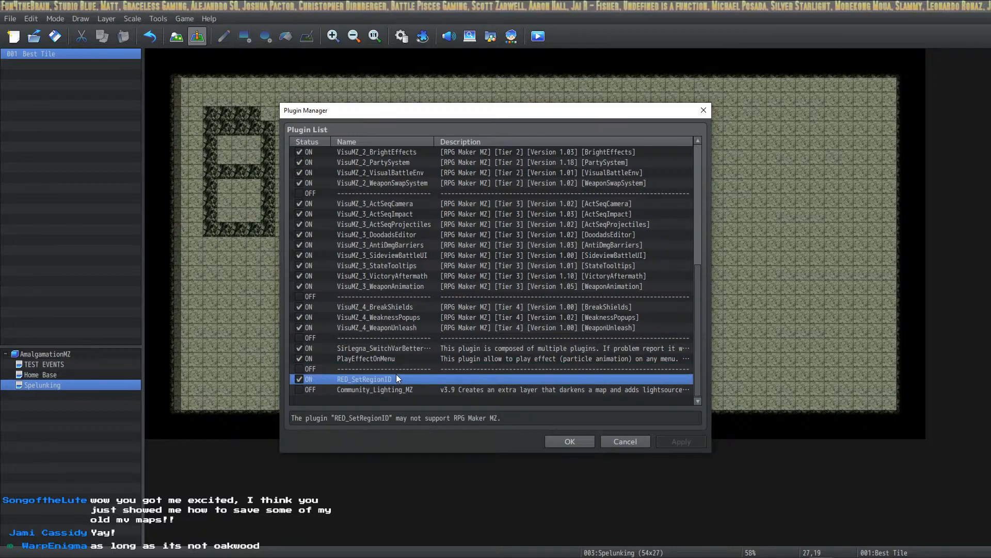
{"action": "left_click", "coordinate": [399, 369]}
{"action": "key", "text": "ctrl+v"}
{"action": "left_click", "coordinate": [395, 379]}
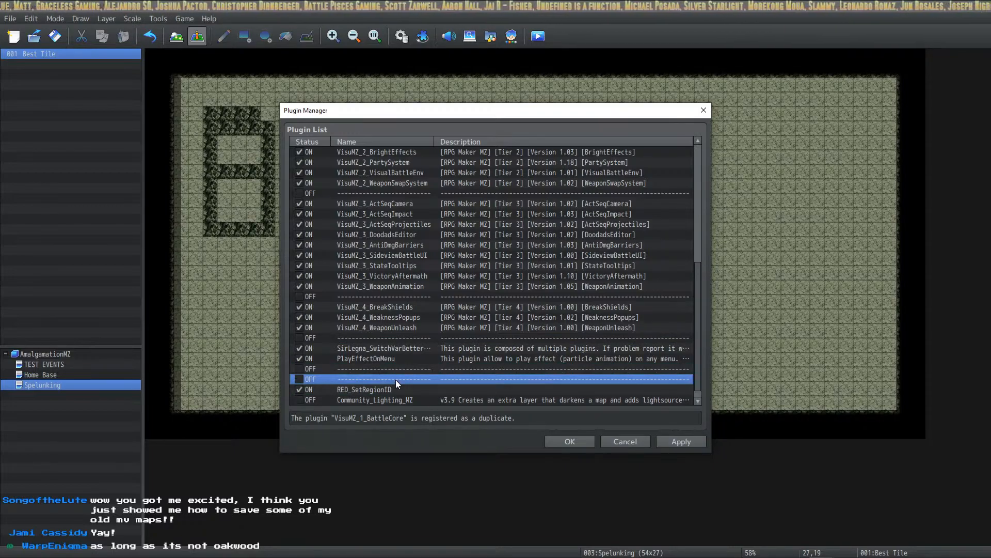
Copy the SRD_HUDMakerUltraPro, SRD_UltraBase and SRD_HUDMakerUltra entries from MZMMO's plugin list and return to AmalgamationMZ's Plugin Manager.
{"action": "key", "text": "alt+Tab"}
{"action": "right_click", "coordinate": [382, 254]}
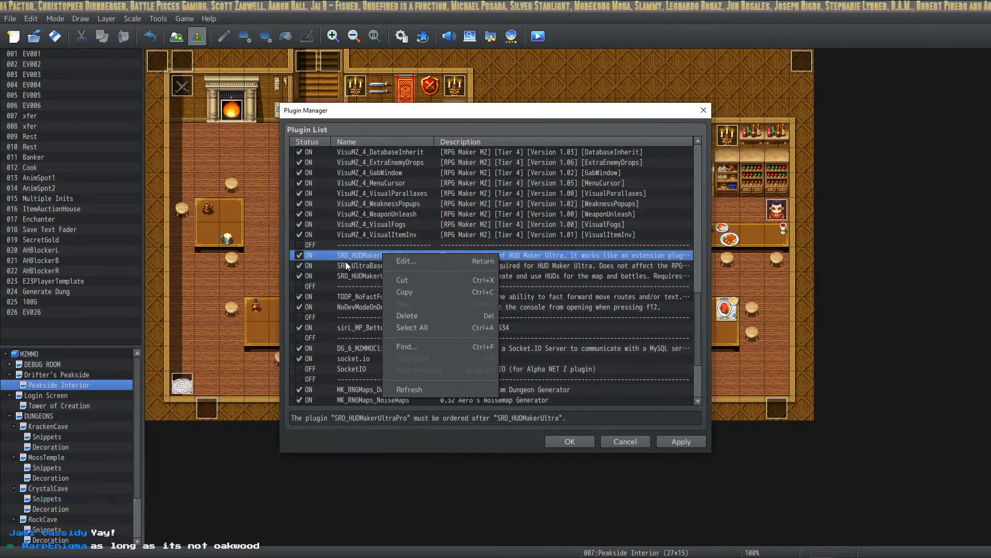
{"action": "key", "text": "Escape"}
{"action": "left_click", "coordinate": [363, 275], "text": "shift"}
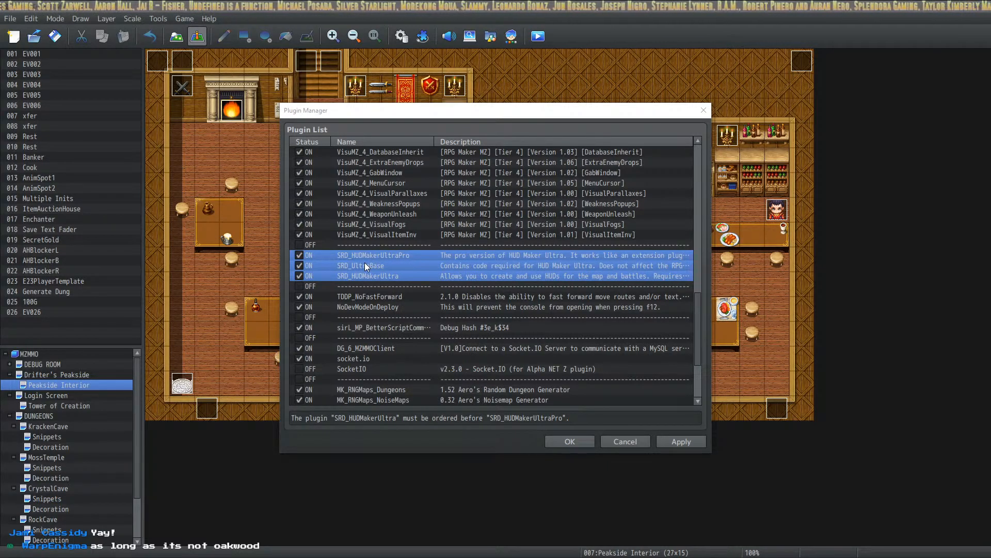
{"action": "key", "text": "alt+Tab"}
{"action": "left_click", "coordinate": [385, 368]}
{"action": "left_click", "coordinate": [384, 375]}
{"action": "key", "text": "alt+Tab"}
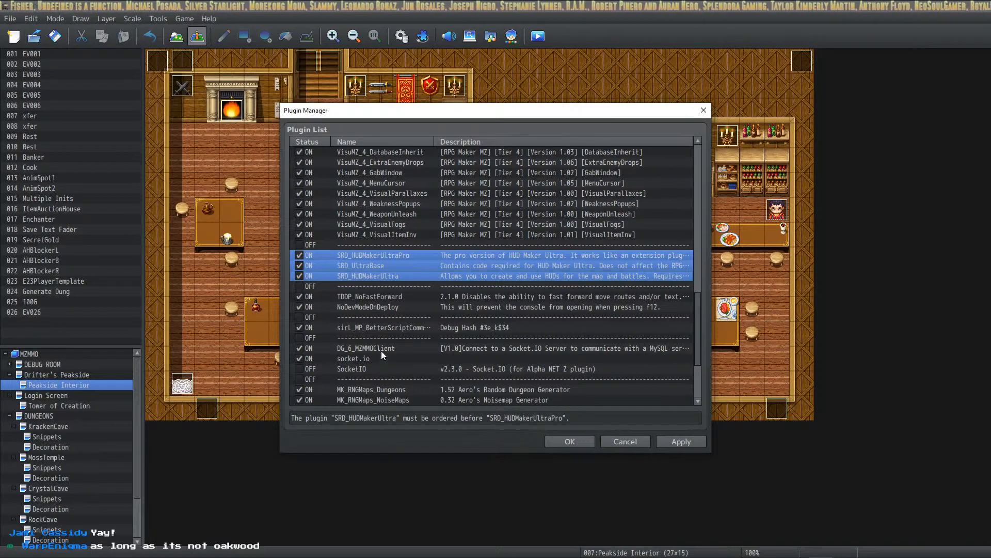
{"action": "right_click", "coordinate": [381, 259]}
{"action": "left_click", "coordinate": [410, 295]}
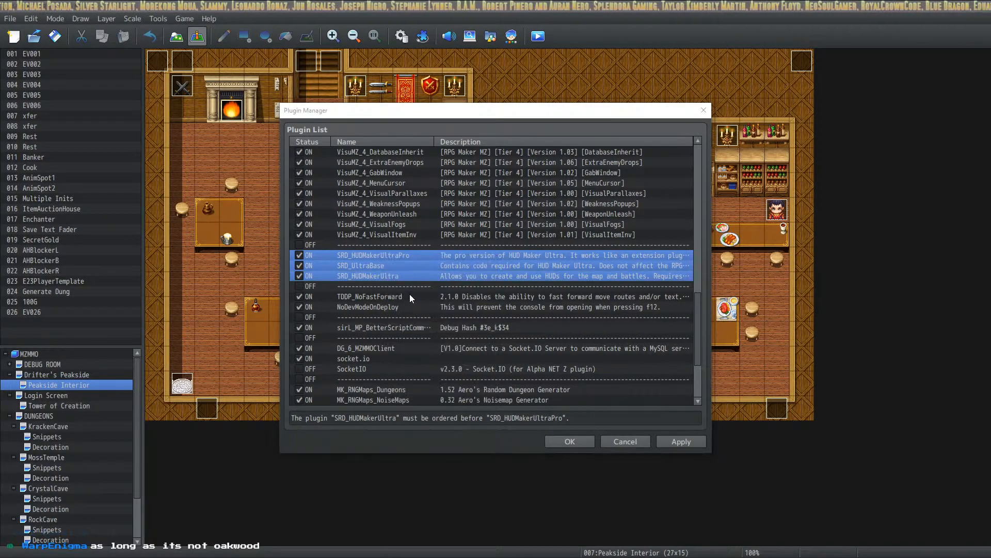
{"action": "key", "text": "alt+Tab"}
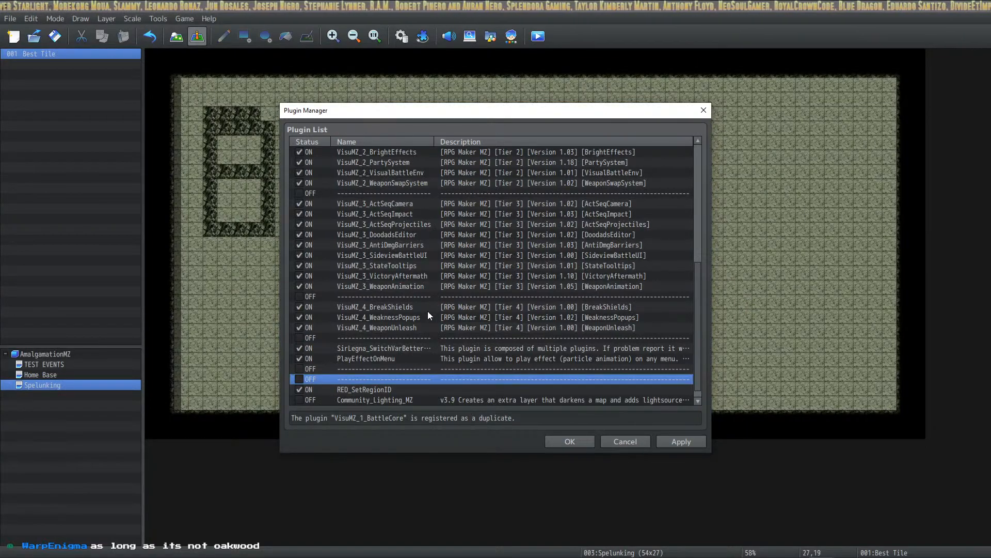
Try to copy SRD_HUDMakerUltraPro, SRD_UltraBase and SRD_HUDMakerUltra together from MZMMO's plugin list to the separator above RED_SetRegionID in AmalgamationMZ.
{"action": "key", "text": "alt+Tab"}
{"action": "right_click", "coordinate": [398, 253]}
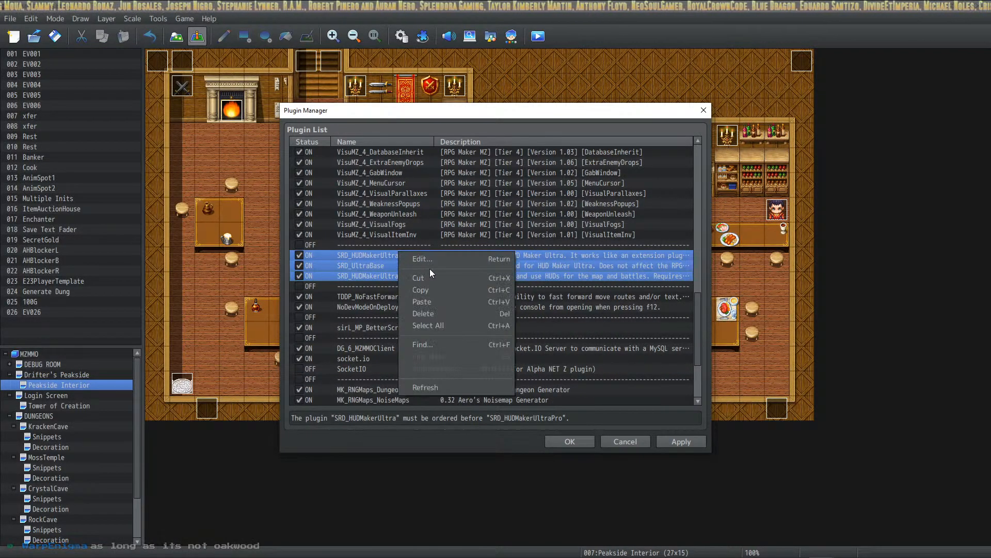
{"action": "left_click", "coordinate": [430, 293]}
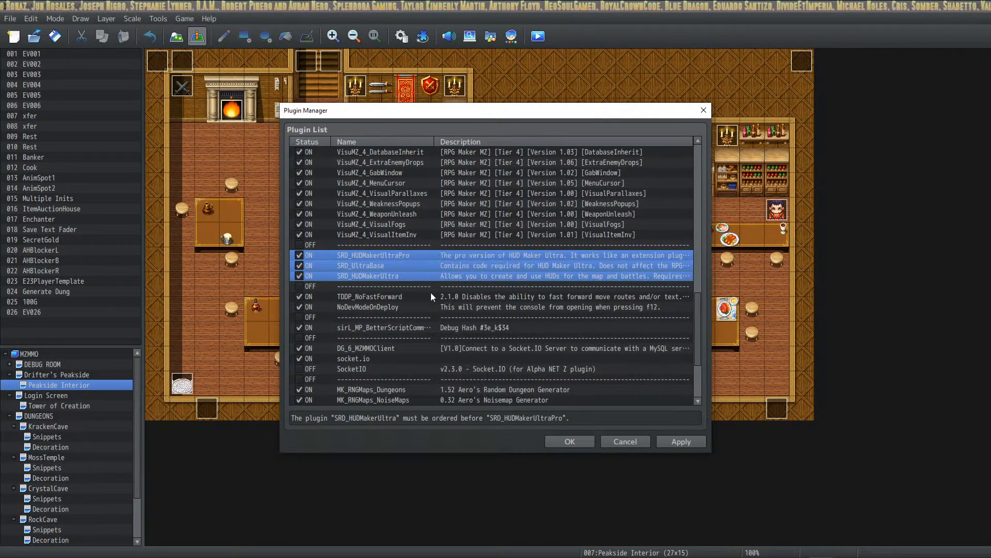
{"action": "key", "text": "alt+Tab"}
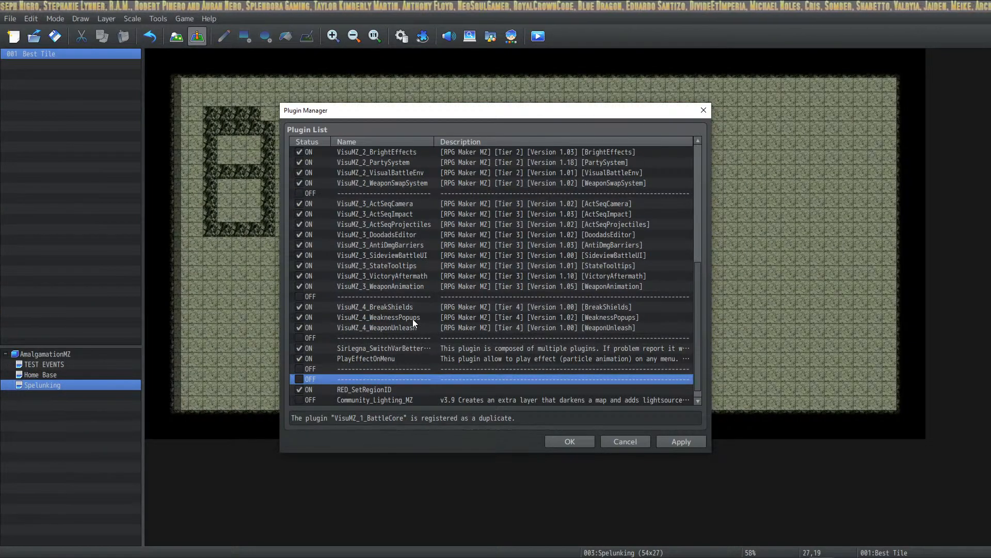
{"action": "key", "text": "alt+Tab"}
{"action": "right_click", "coordinate": [396, 269]}
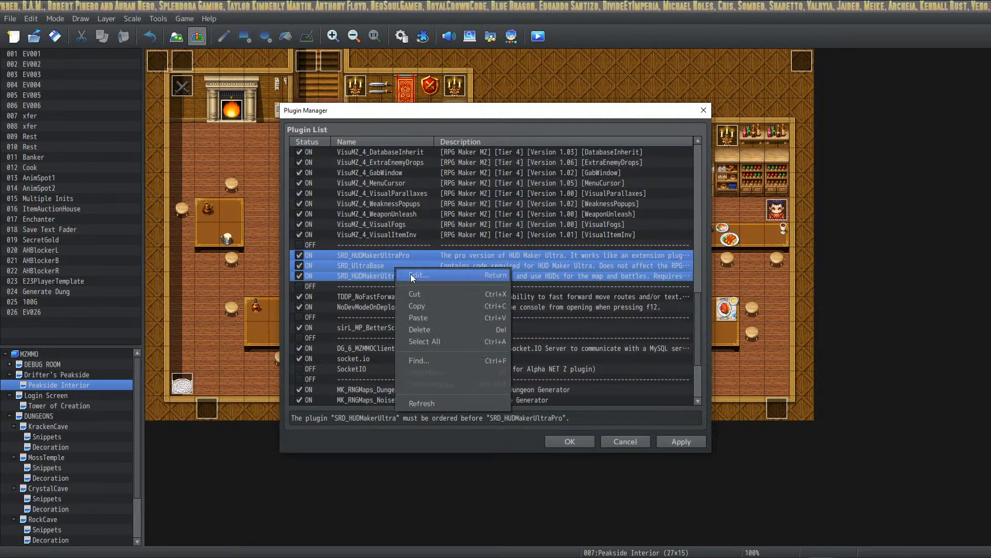
{"action": "left_click", "coordinate": [426, 308]}
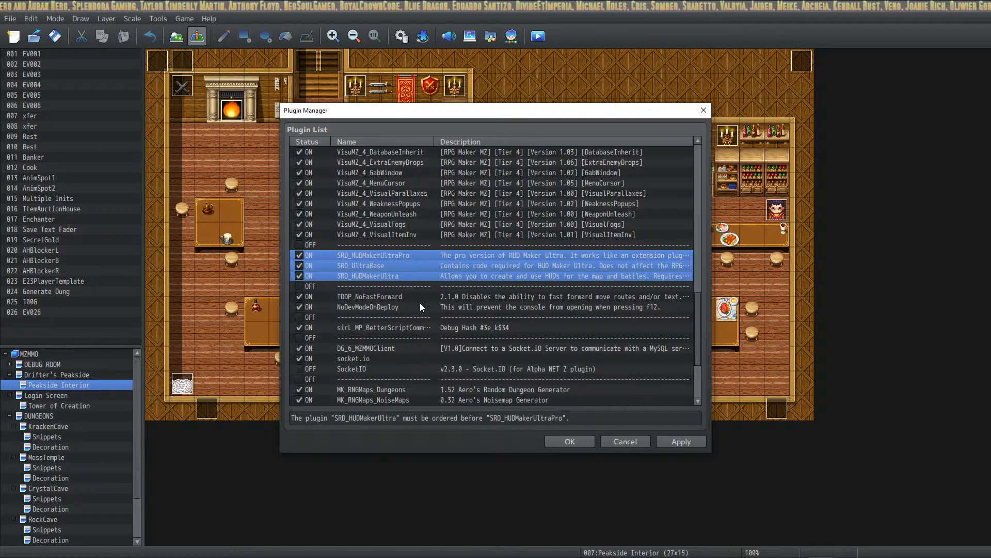
{"action": "key", "text": "alt+Tab"}
{"action": "left_click", "coordinate": [397, 387]}
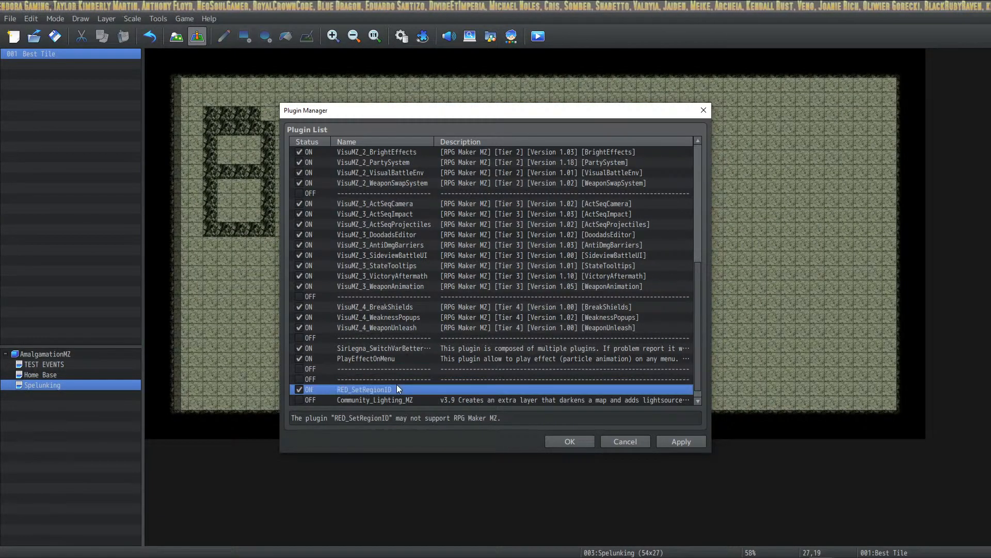
{"action": "left_click", "coordinate": [398, 377]}
{"action": "key", "text": "alt+space"}
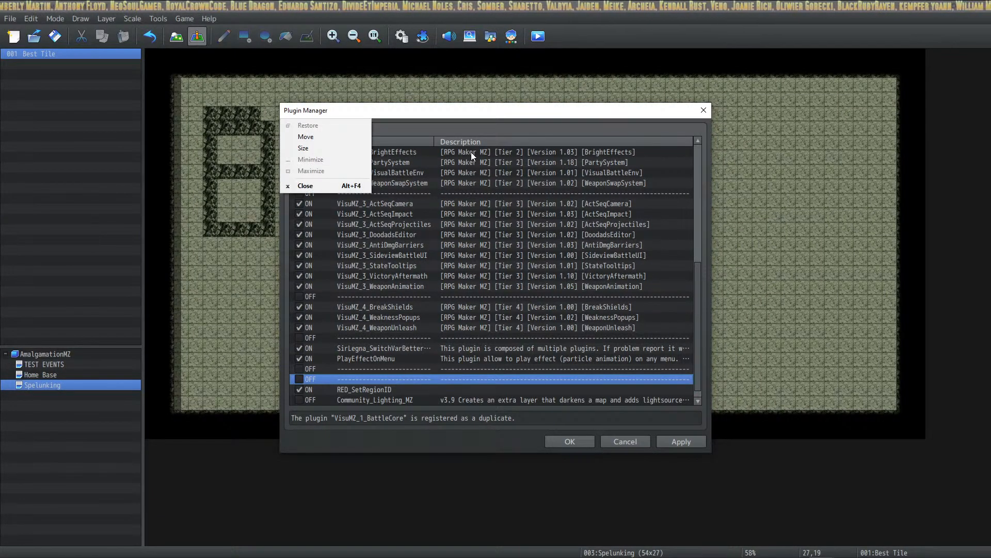
{"action": "left_click", "coordinate": [483, 118]}
{"action": "key", "text": "alt+Tab"}
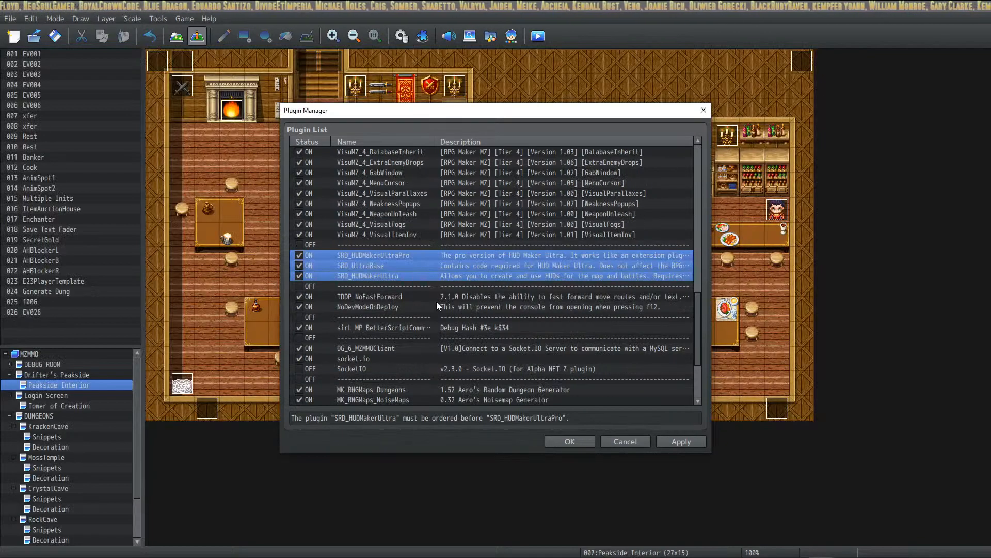
Copy only SRD_HUDMakerUltraPro from MZMMO's plugin list and paste it between the two separators above RED_SetRegionID in AmalgamationMZ.
{"action": "left_click", "coordinate": [406, 256]}
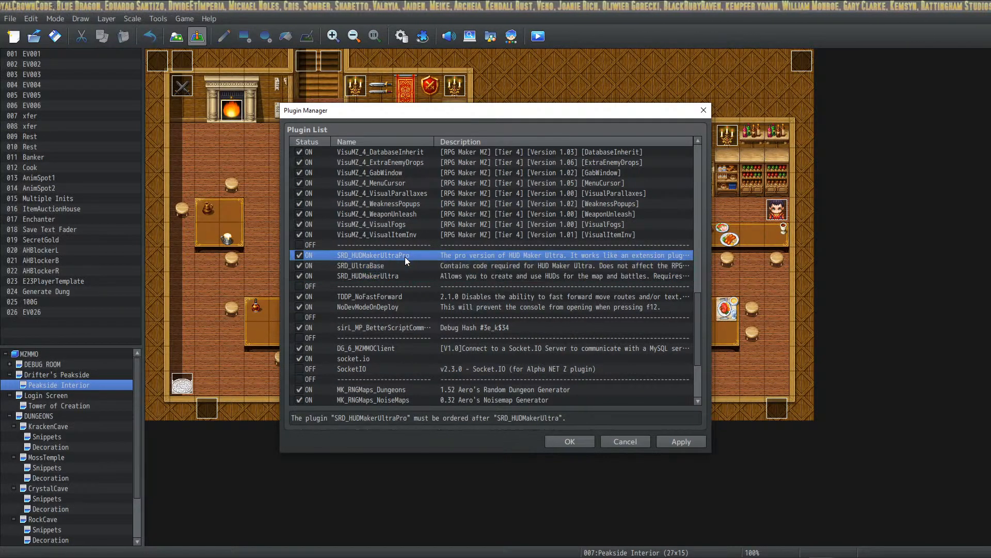
{"action": "key", "text": "alt+Tab"}
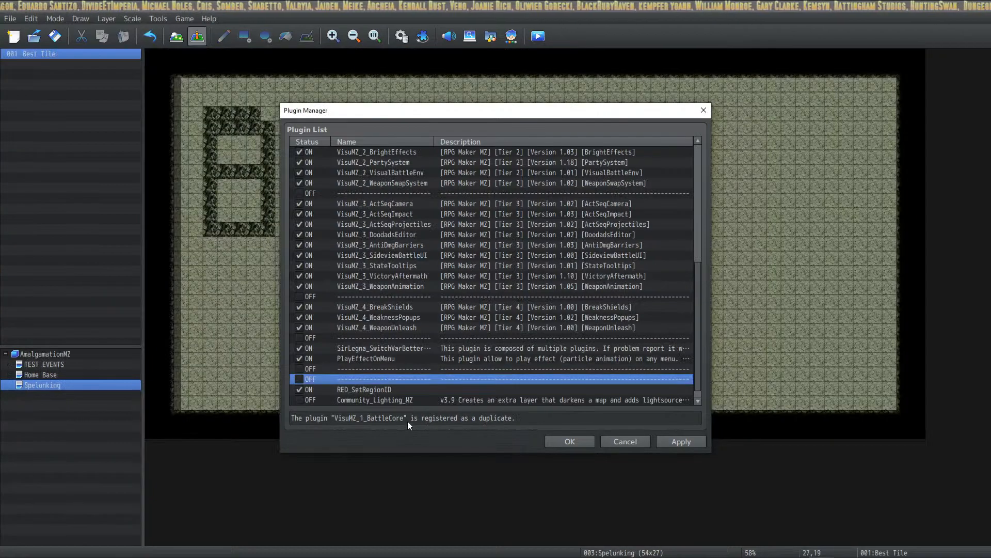
{"action": "key", "text": "alt+Tab"}
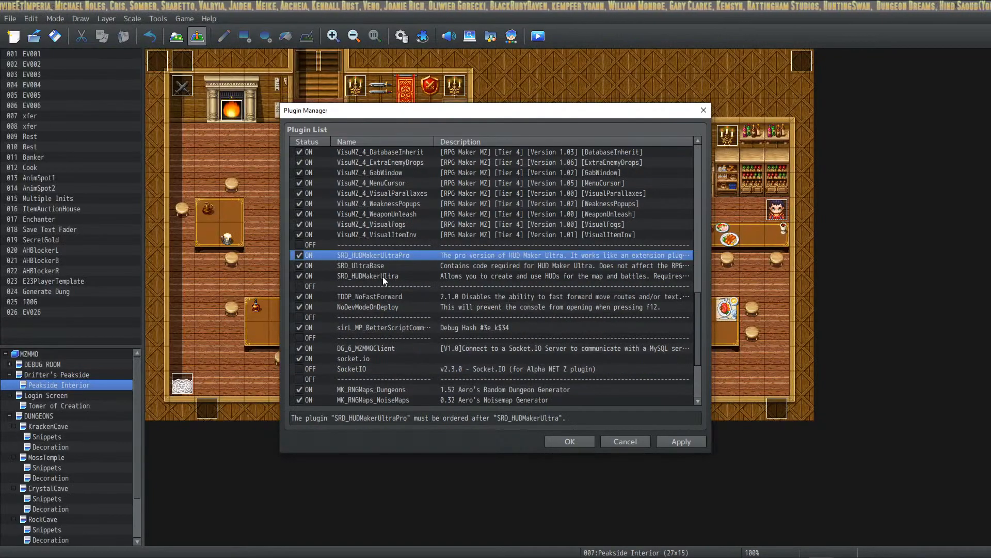
{"action": "right_click", "coordinate": [379, 253]}
{"action": "left_click", "coordinate": [411, 292]}
{"action": "key", "text": "alt+Tab"}
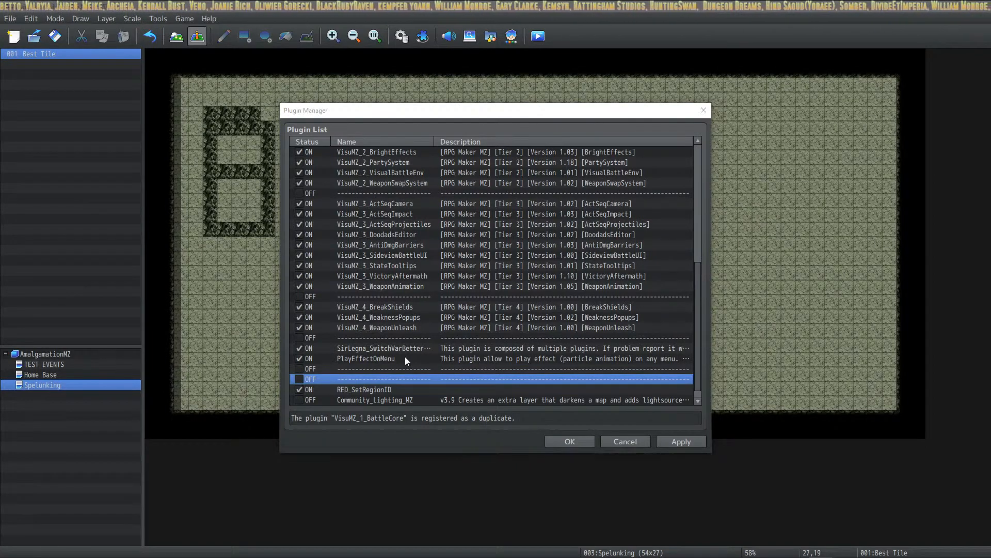
{"action": "key", "text": "alt+Tab"}
{"action": "right_click", "coordinate": [402, 255]}
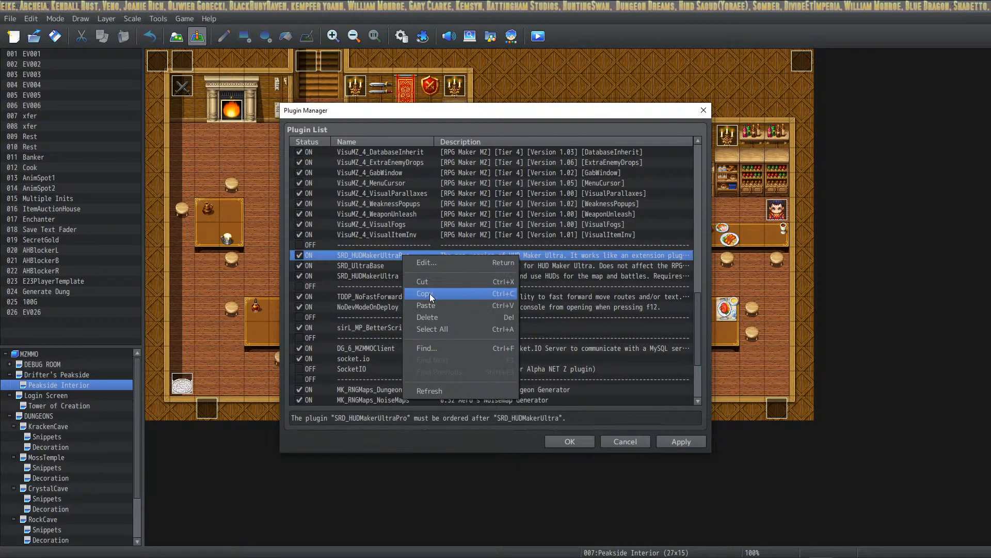
{"action": "left_click", "coordinate": [429, 293]}
{"action": "key", "text": "alt+Tab"}
{"action": "key", "text": "ctrl+v"}
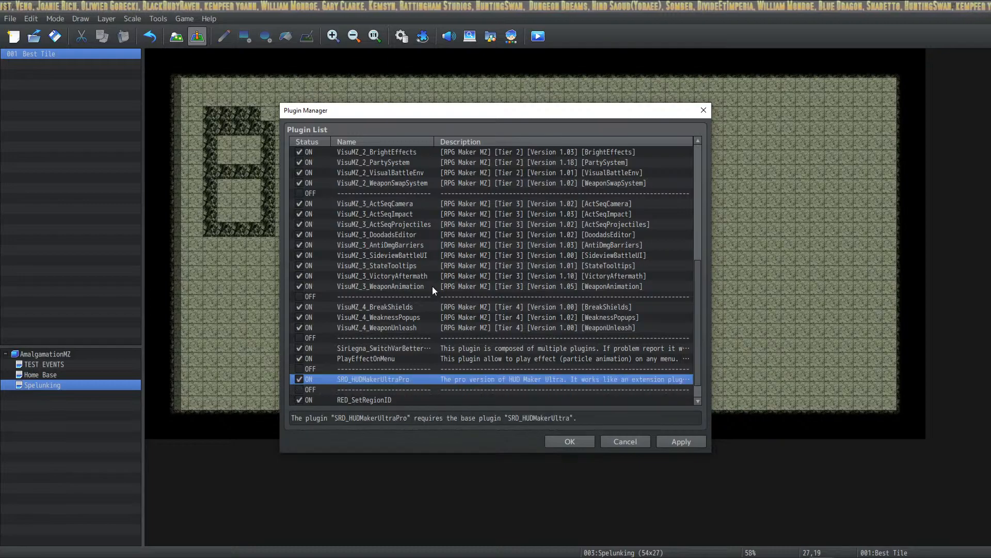
Select SRD_UltraBase in MZMMO's plugin list and, as the paste position, the separator directly above RED_SetRegionID in AmalgamationMZ.
{"action": "key", "text": "alt+Tab"}
{"action": "left_click", "coordinate": [404, 266]}
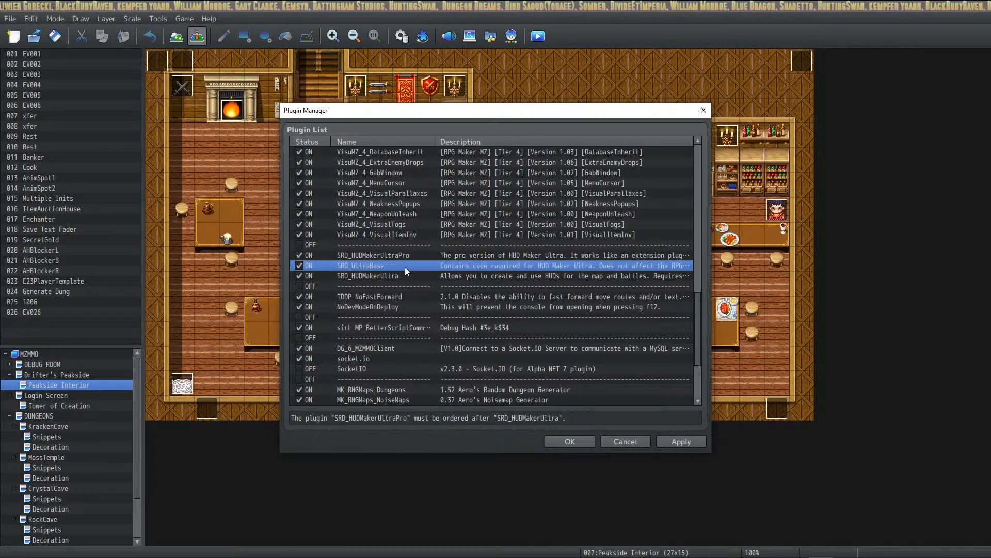
{"action": "key", "text": "alt+Tab"}
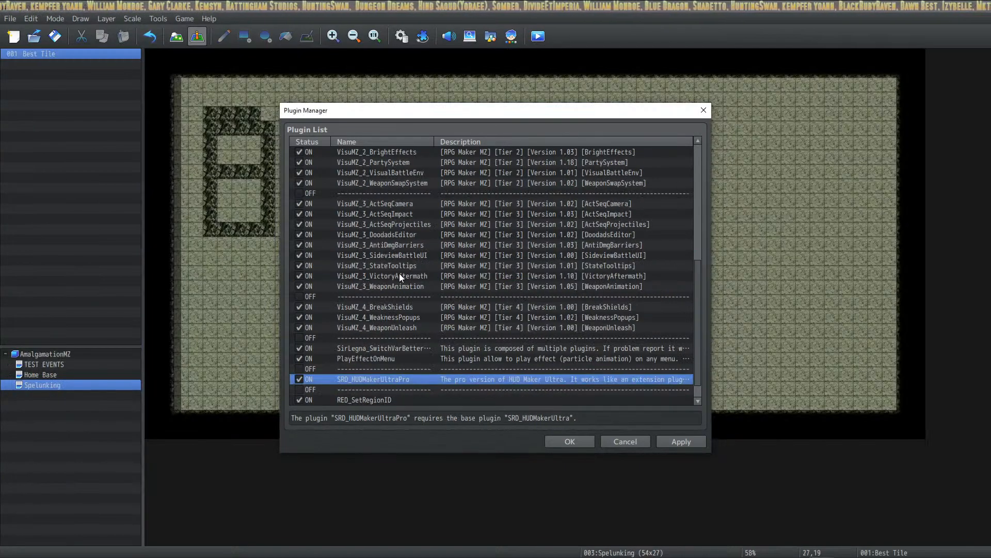
{"action": "left_click", "coordinate": [402, 390]}
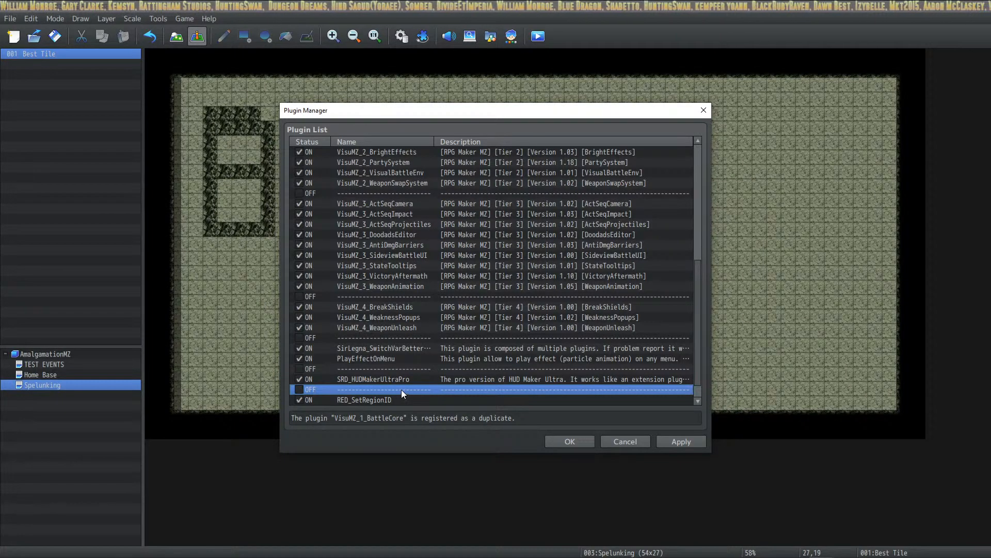
{"action": "key", "text": "alt+Tab"}
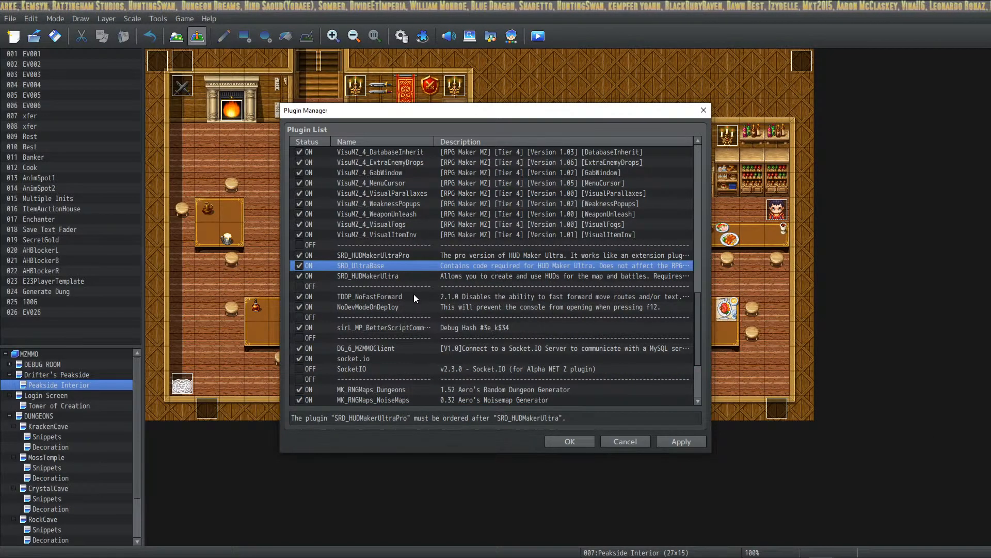
{"action": "key", "text": "alt+Tab"}
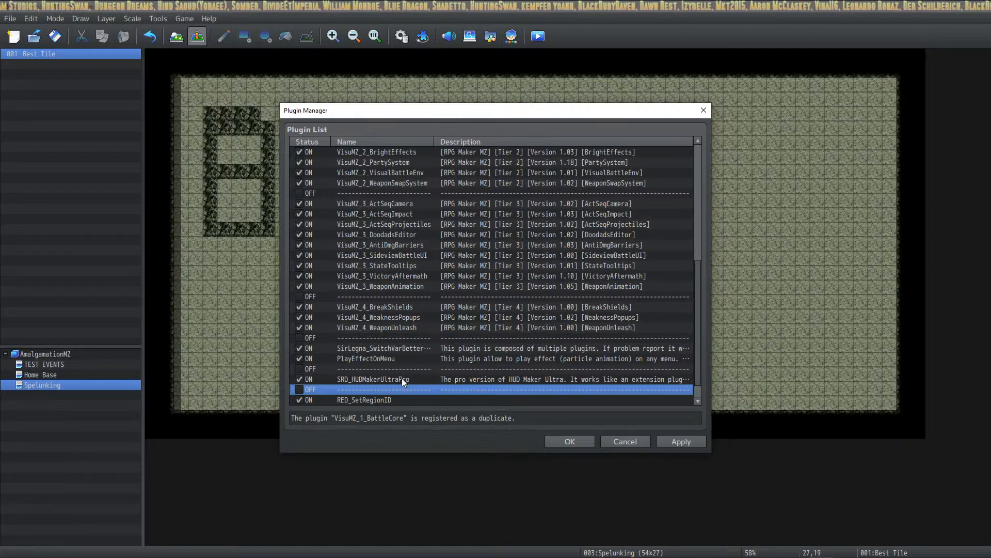
{"action": "key", "text": "alt+Tab"}
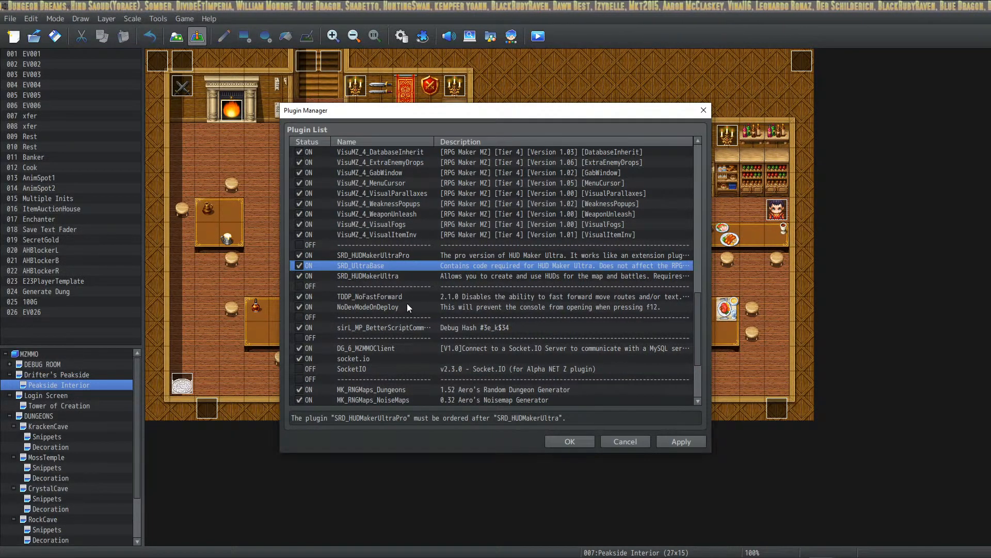
{"action": "key", "text": "alt+Tab"}
{"action": "key", "text": "alt+Tab"}
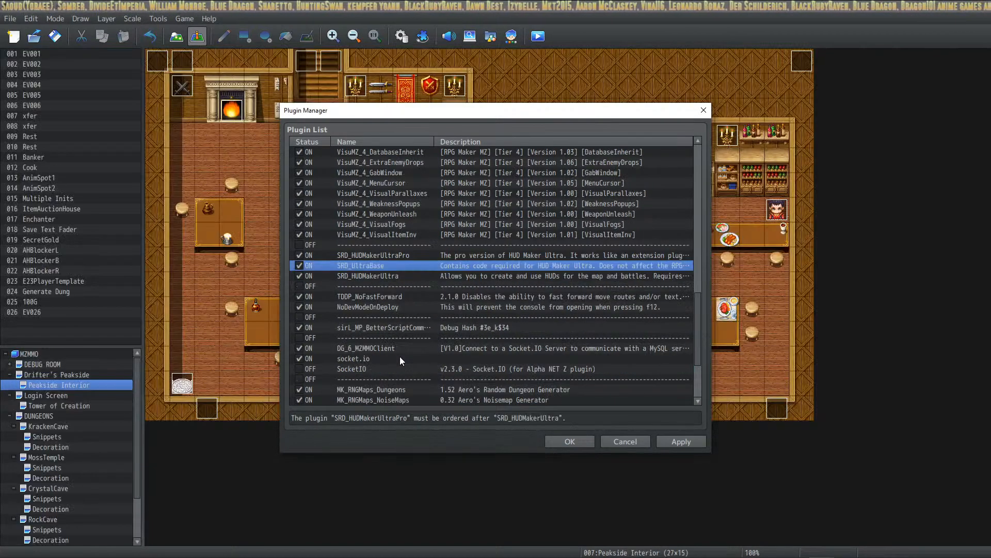
{"action": "key", "text": "alt+Tab"}
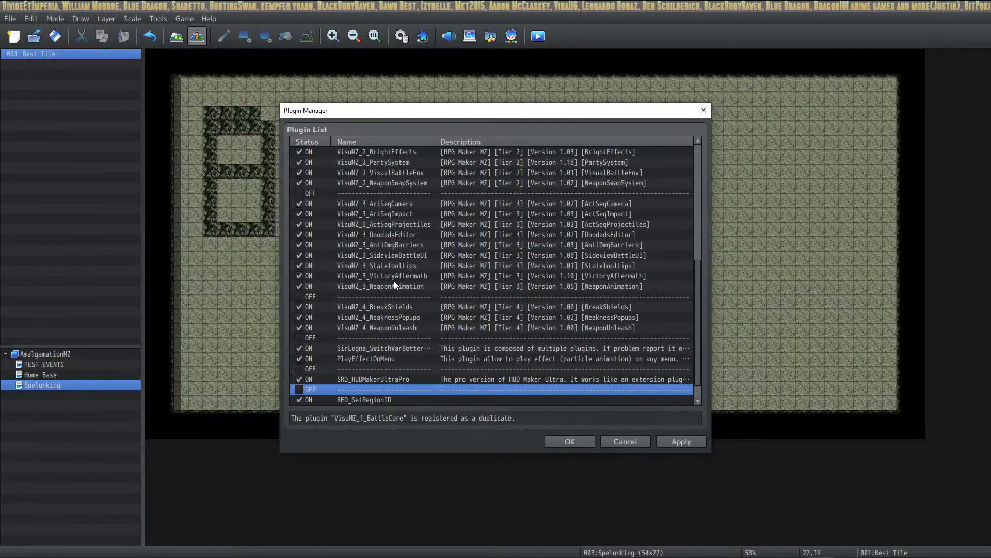
Copy SRD_UltraBase from MZMMO, paste it below SRD_HUDMakerUltraPro in AmalgamationMZ, and delete the surplus SRD_UltraBase entries.
{"action": "key", "text": "alt+Tab"}
{"action": "right_click", "coordinate": [397, 266]}
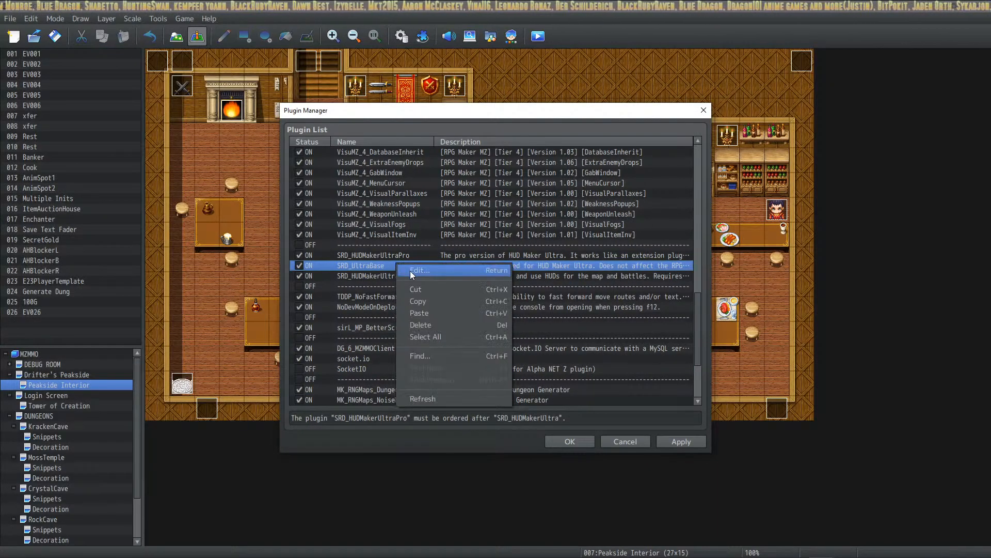
{"action": "left_click", "coordinate": [429, 302]}
{"action": "key", "text": "alt+Tab"}
{"action": "key", "text": "ctrl+v"}
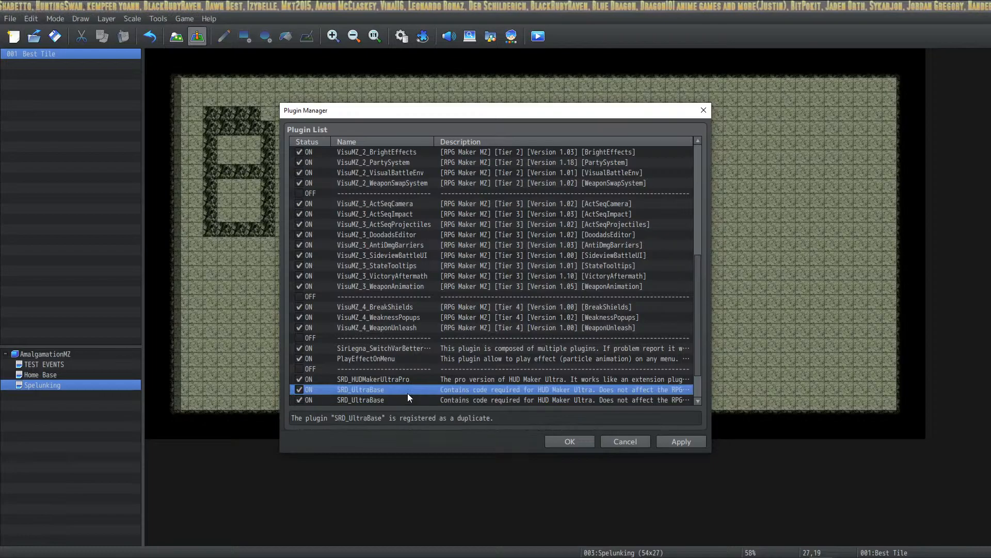
{"action": "key", "text": "ctrl+v"}
{"action": "left_click", "coordinate": [396, 360]}
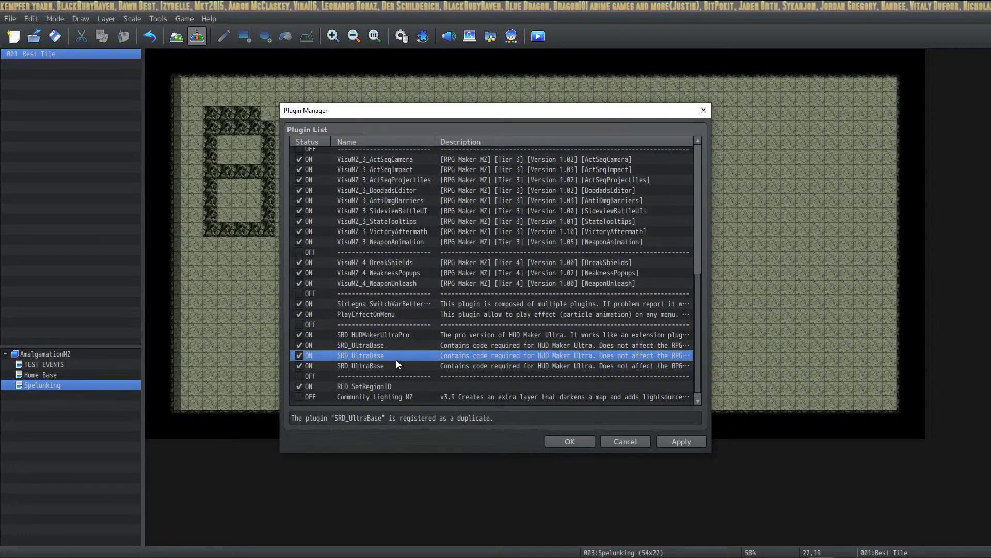
{"action": "key", "text": "Delete"}
Copy SRD_HUDMakerUltra from MZMMO's plugin list and return to AmalgamationMZ's Plugin Manager.
{"action": "key", "text": "alt+Tab"}
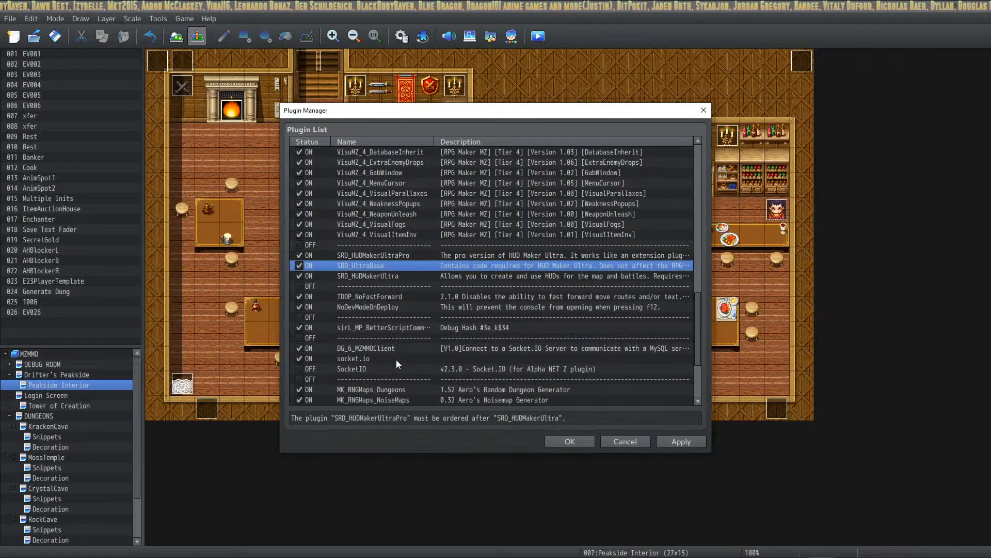
{"action": "left_click", "coordinate": [394, 275]}
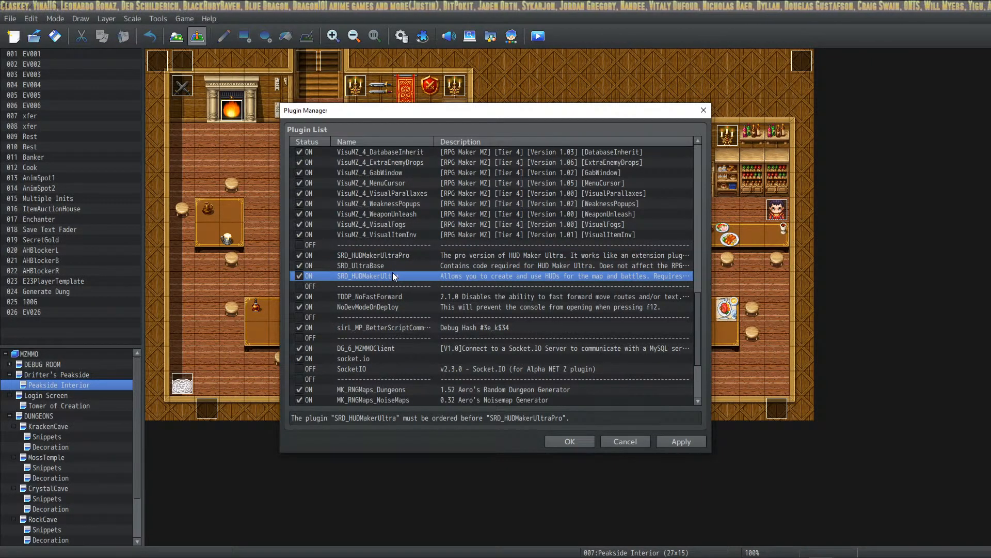
{"action": "key", "text": "alt+Tab"}
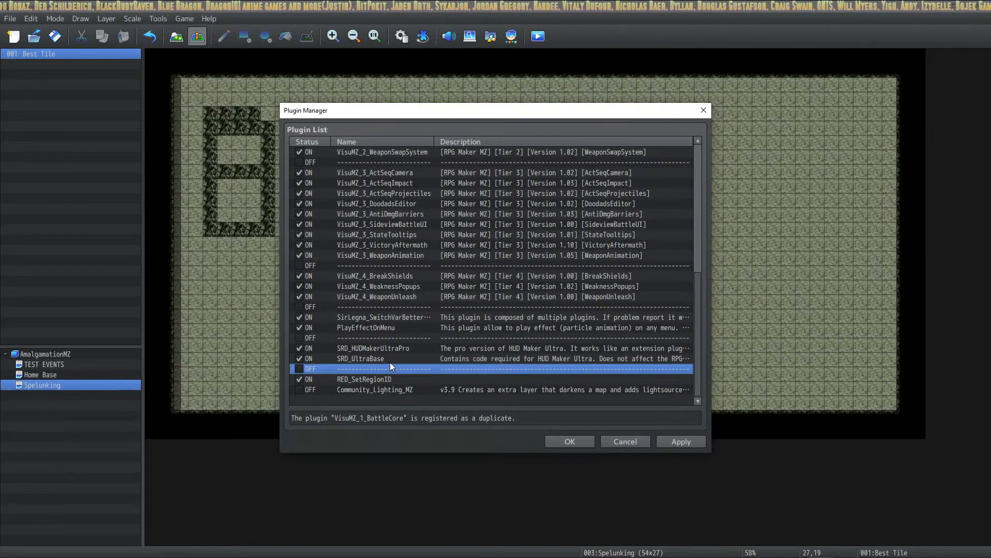
{"action": "key", "text": "alt+Tab"}
{"action": "right_click", "coordinate": [386, 276]}
{"action": "left_click", "coordinate": [427, 311]}
{"action": "right_click", "coordinate": [406, 276]}
{"action": "left_click", "coordinate": [432, 319]}
{"action": "key", "text": "alt+Tab"}
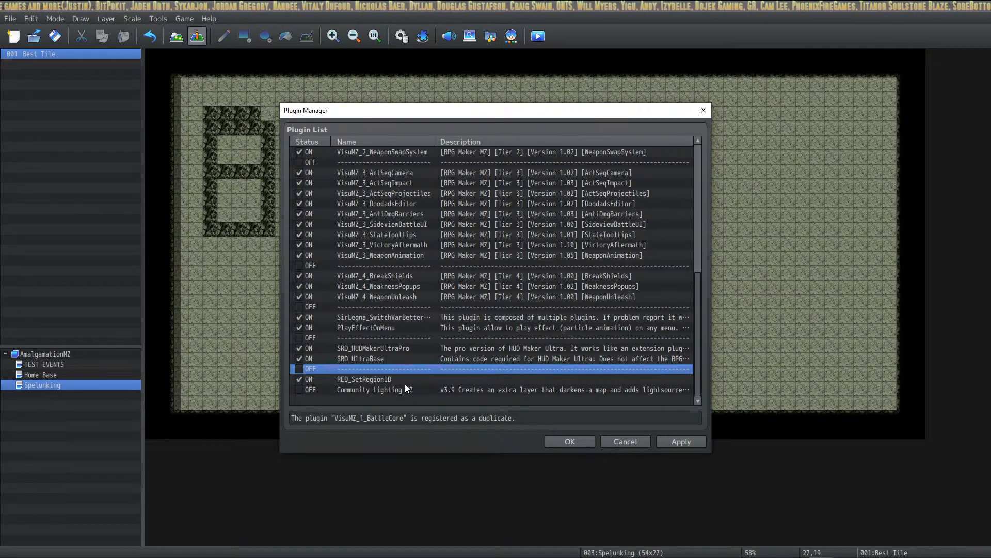
Try to copy SRD_HUDMakerUltra from MZMMO's plugin list again for transfer to AmalgamationMZ.
{"action": "key", "text": "alt+Tab"}
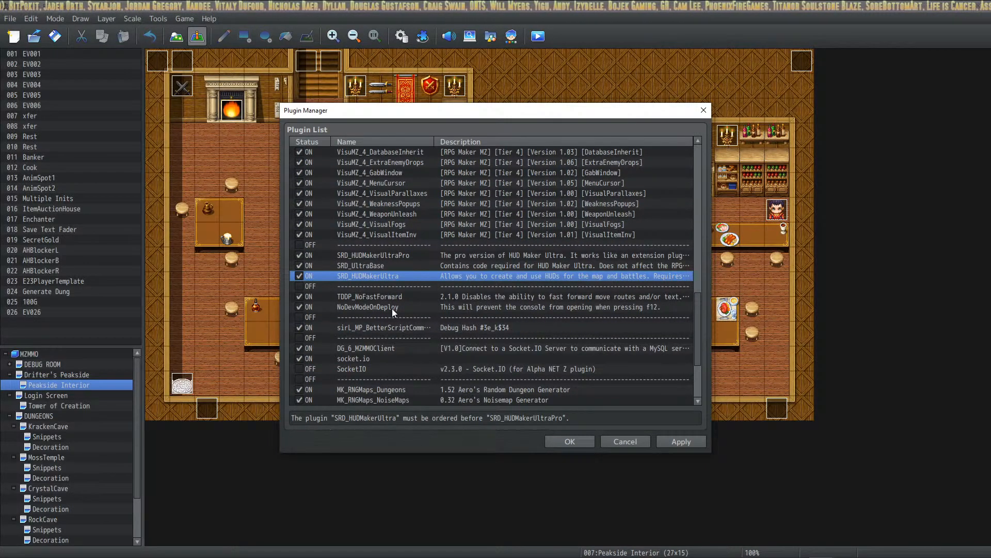
{"action": "key", "text": "alt+Tab"}
{"action": "key", "text": "alt+Tab"}
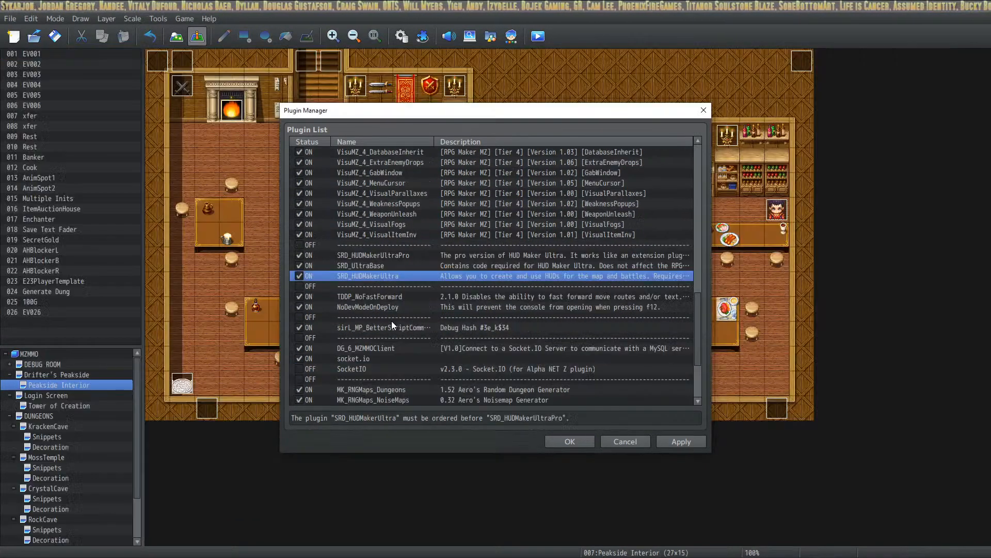
{"action": "right_click", "coordinate": [389, 277]}
{"action": "left_click", "coordinate": [424, 315]}
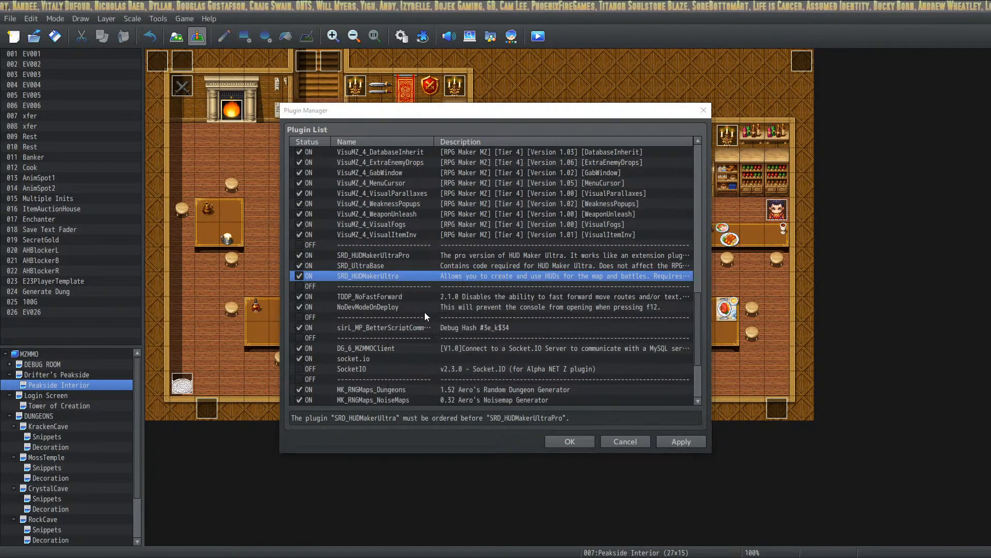
{"action": "key", "text": "alt+Tab"}
{"action": "key", "text": "alt+Tab"}
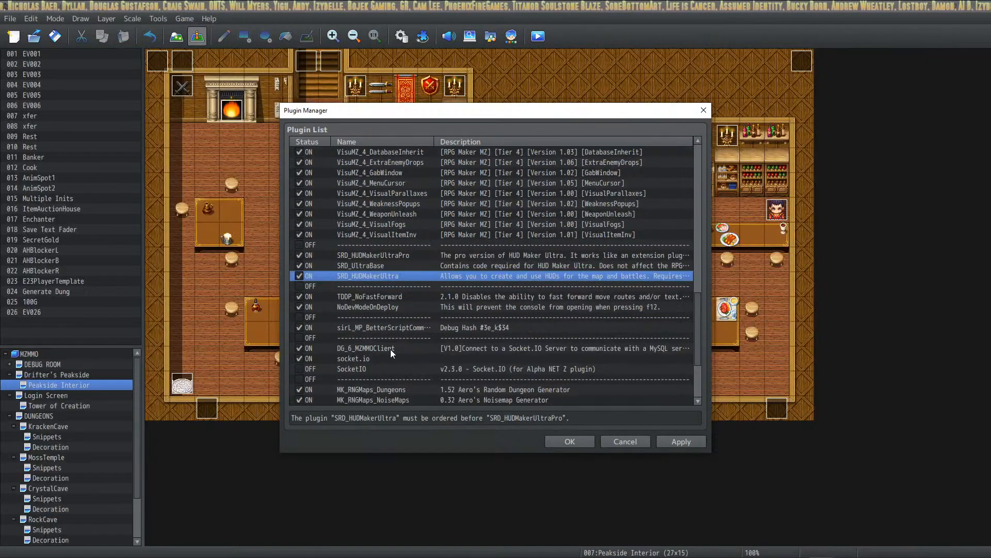
{"action": "right_click", "coordinate": [390, 279]}
{"action": "left_click", "coordinate": [426, 315]}
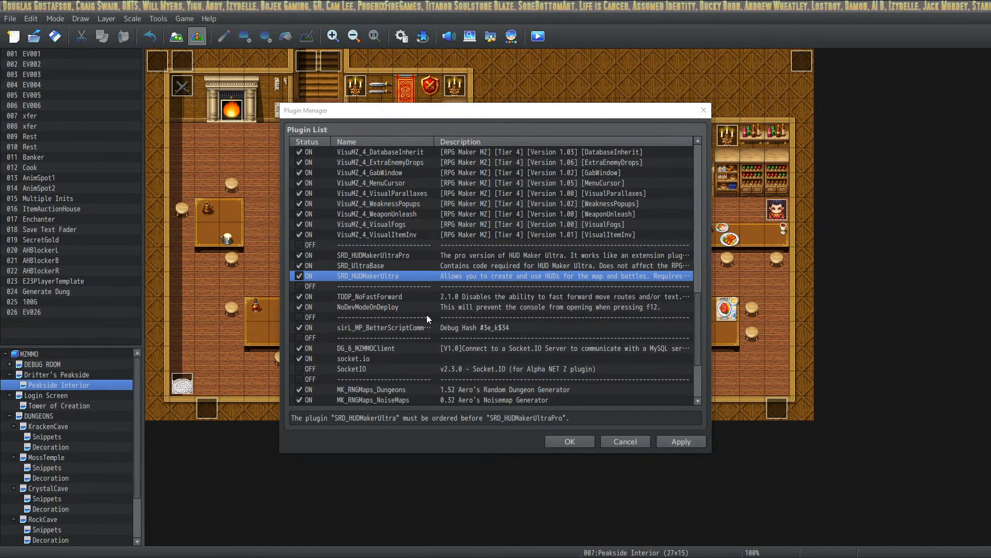
{"action": "key", "text": "alt+Tab"}
{"action": "key", "text": "alt+Tab"}
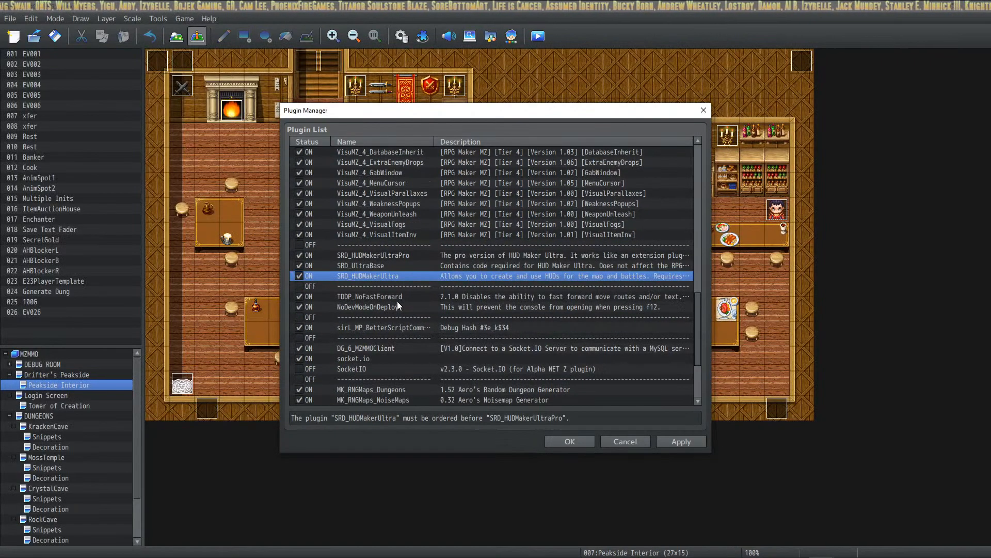
Compare the plugin lists of AmalgamationMZ and MZMMO and recopy SRD_HUDMakerUltra from MZMMO.
{"action": "key", "text": "alt+Tab"}
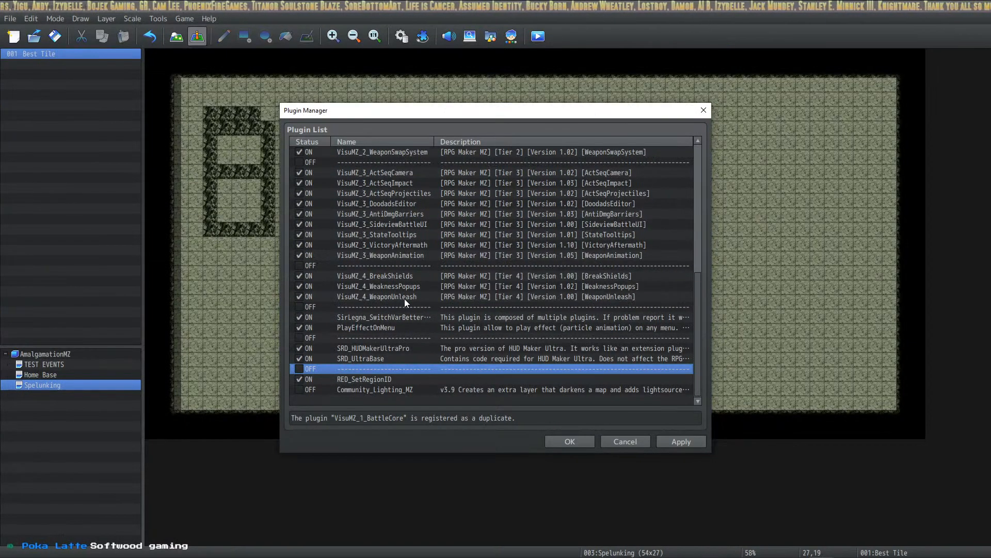
{"action": "key", "text": "alt+Tab"}
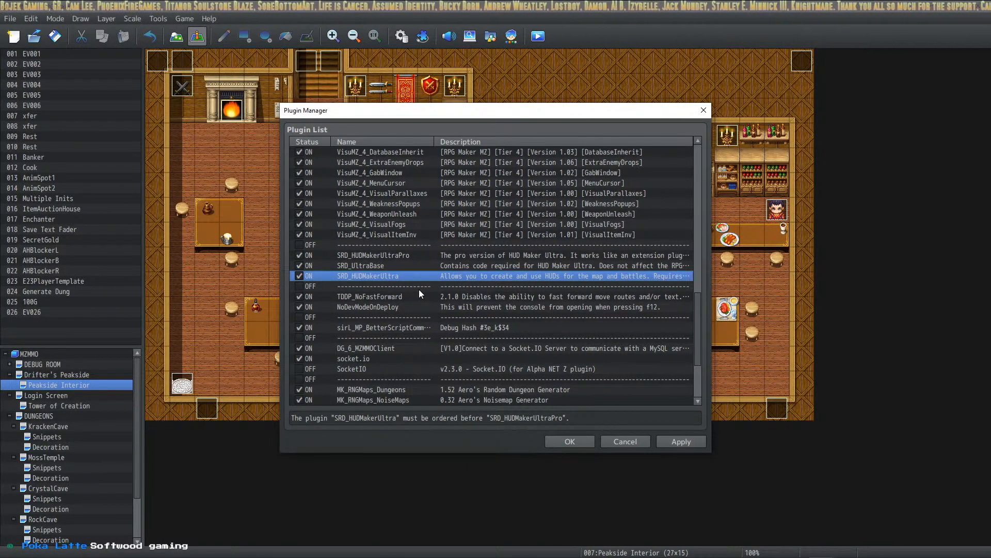
{"action": "key", "text": "alt+Tab"}
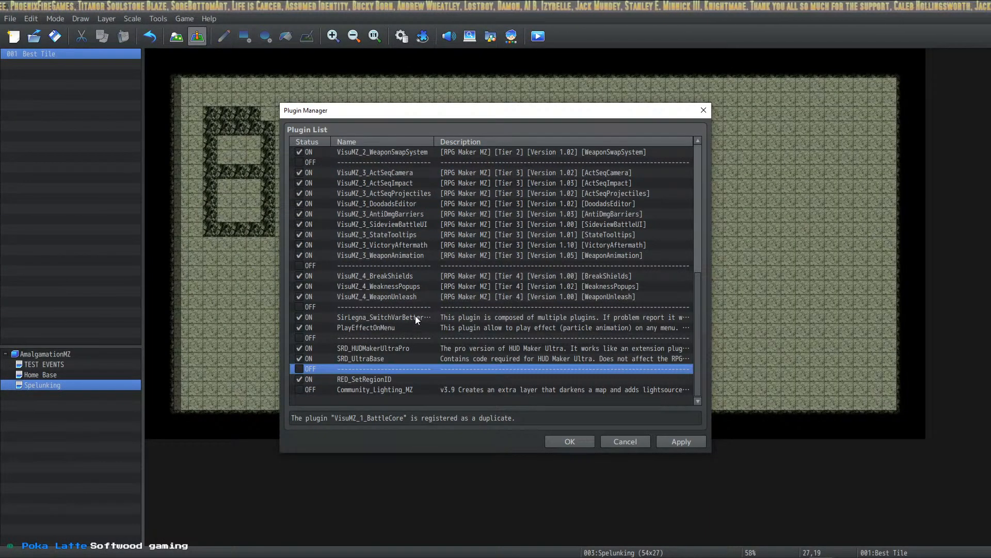
{"action": "key", "text": "alt+Tab"}
{"action": "right_click", "coordinate": [396, 276]}
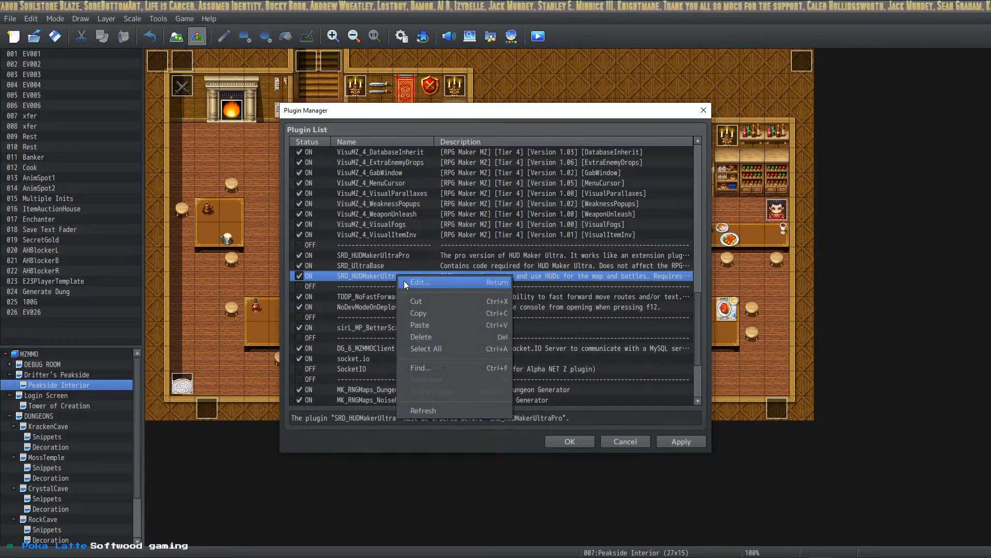
{"action": "left_click", "coordinate": [426, 309]}
{"action": "key", "text": "alt+Tab"}
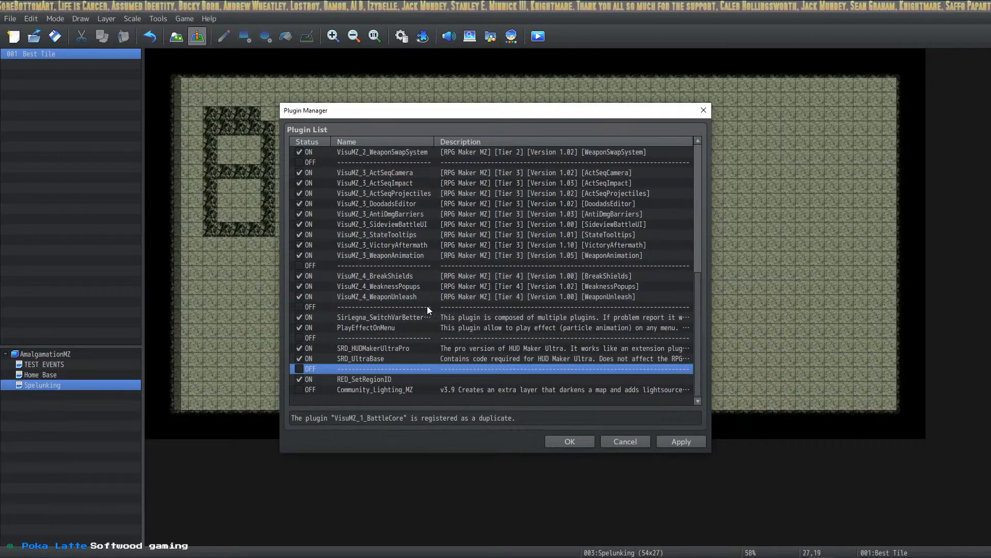
{"action": "key", "text": "alt+Tab"}
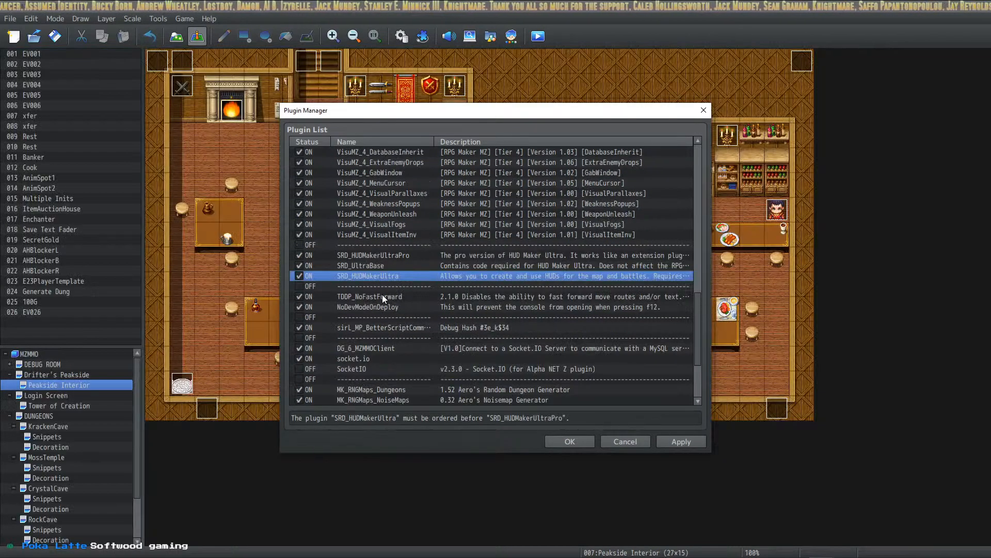
View SRD_HUDMakerUltra's plugin settings in MZMMO, cancel them, and copy the plugin once more.
{"action": "double_click", "coordinate": [391, 277]}
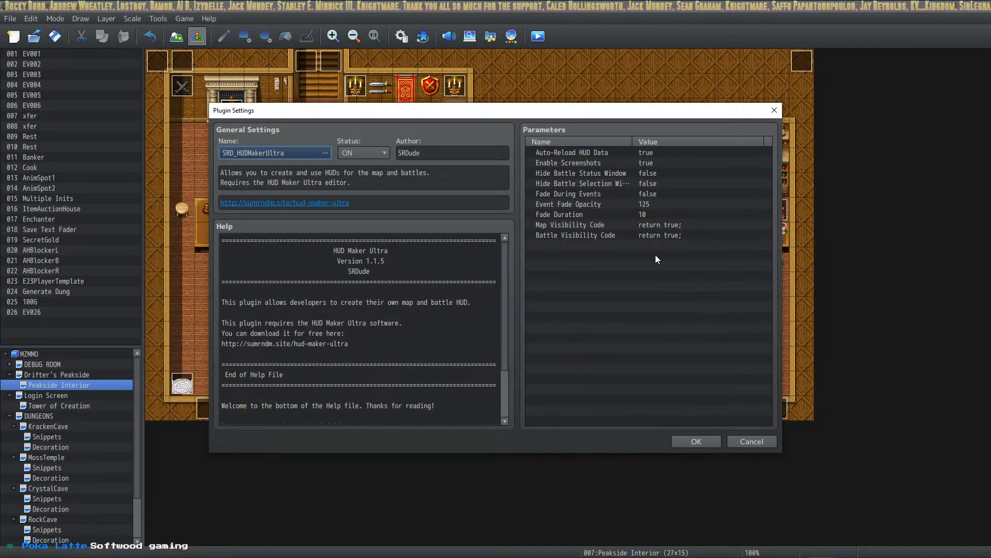
{"action": "left_click", "coordinate": [753, 442]}
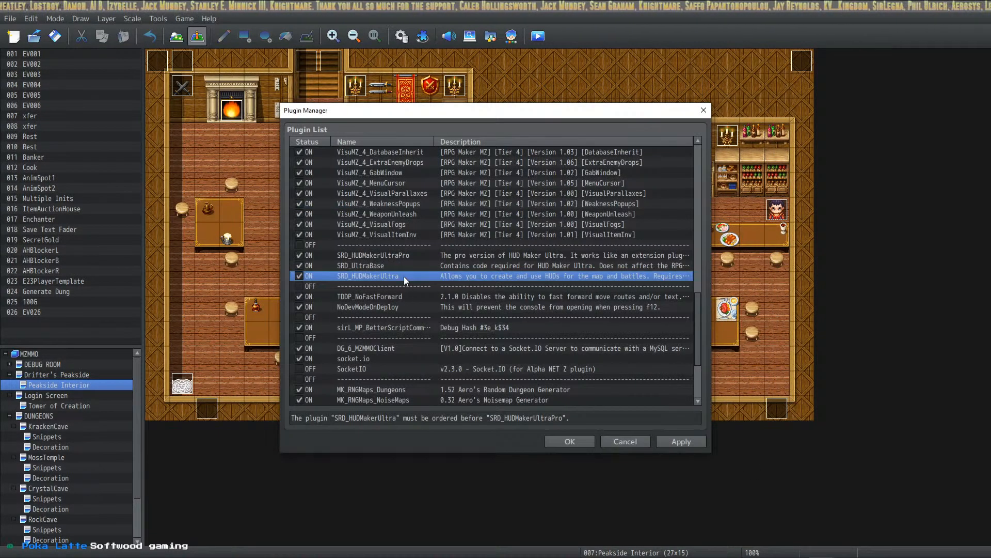
{"action": "key", "text": "alt+Tab"}
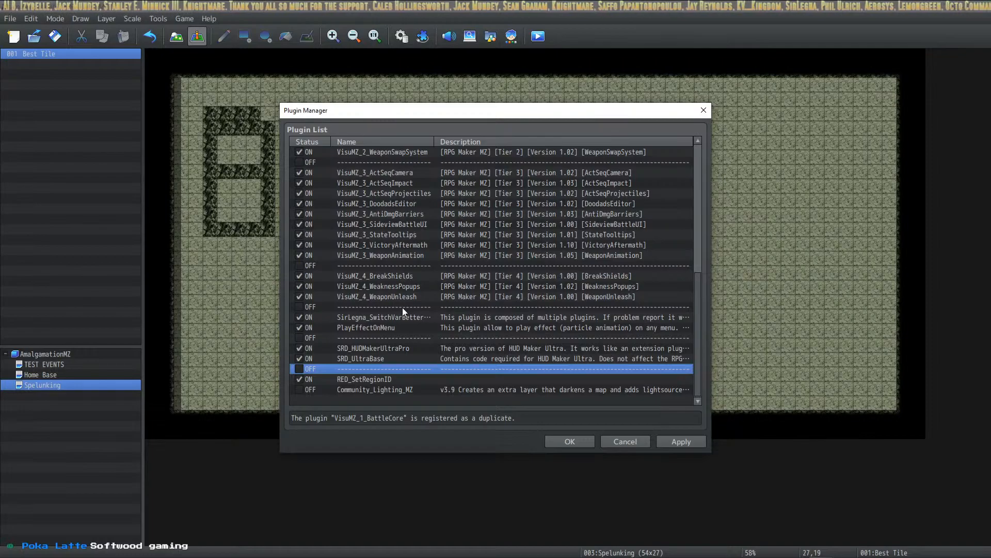
{"action": "key", "text": "alt+Tab"}
{"action": "right_click", "coordinate": [395, 277]}
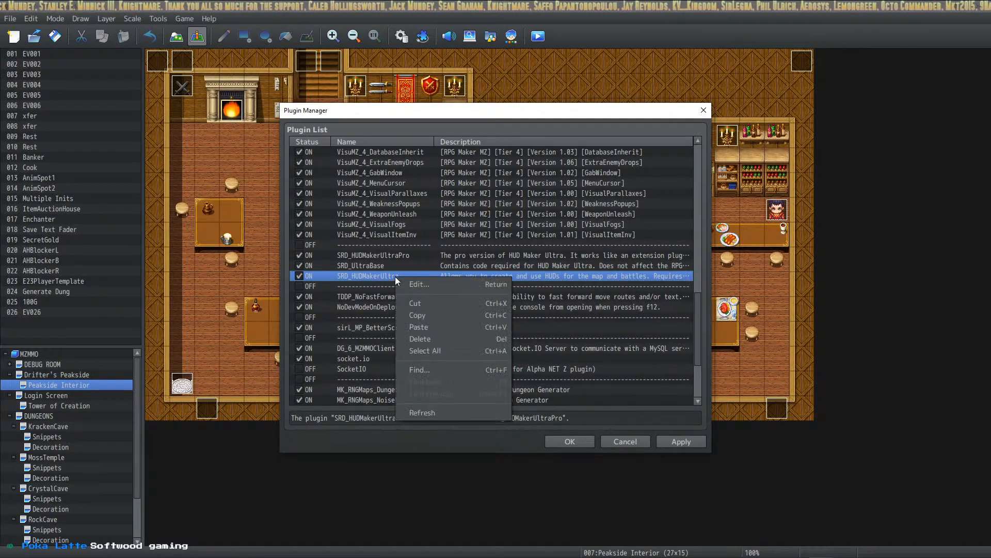
{"action": "left_click", "coordinate": [437, 315]}
{"action": "key", "text": "alt+Tab"}
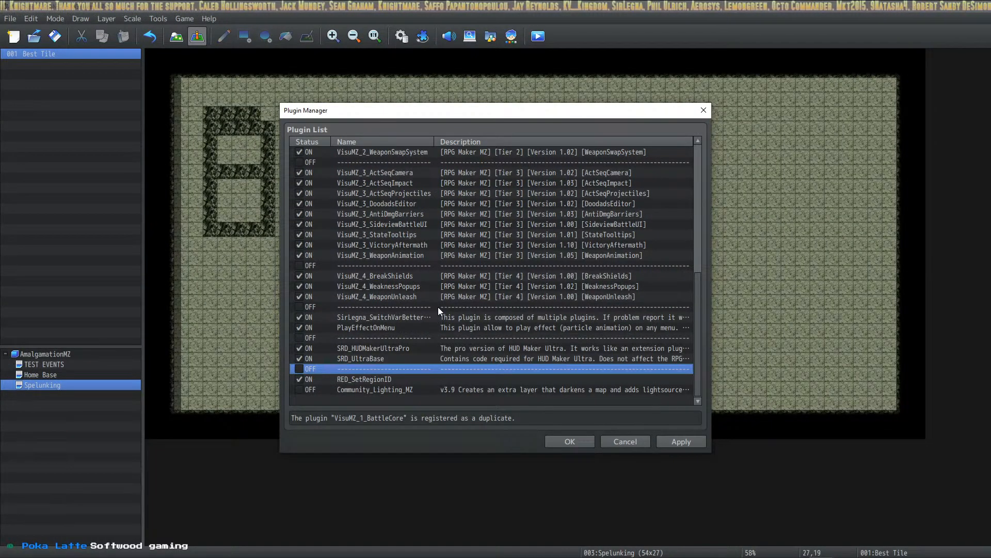
{"action": "key", "text": "alt+Tab"}
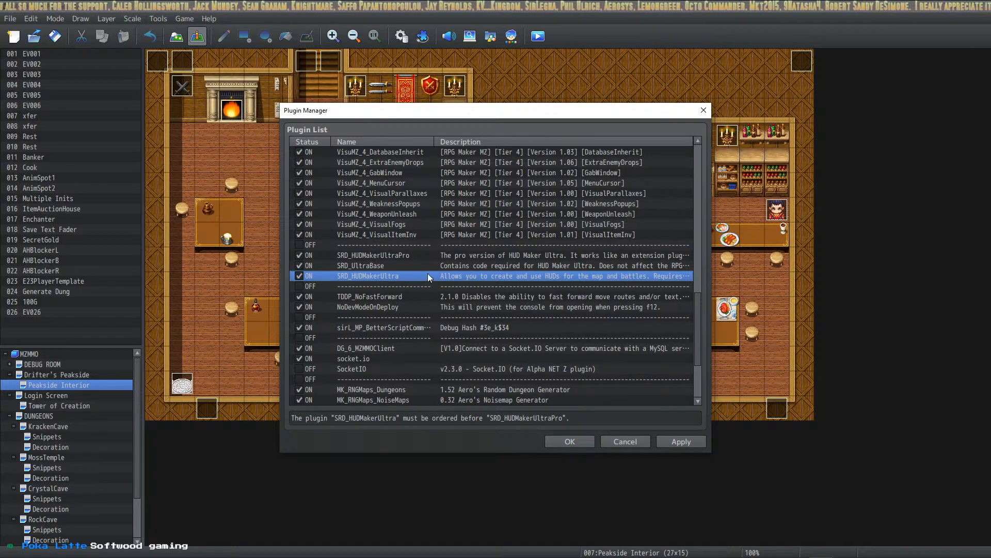
{"action": "key", "text": "alt+Tab"}
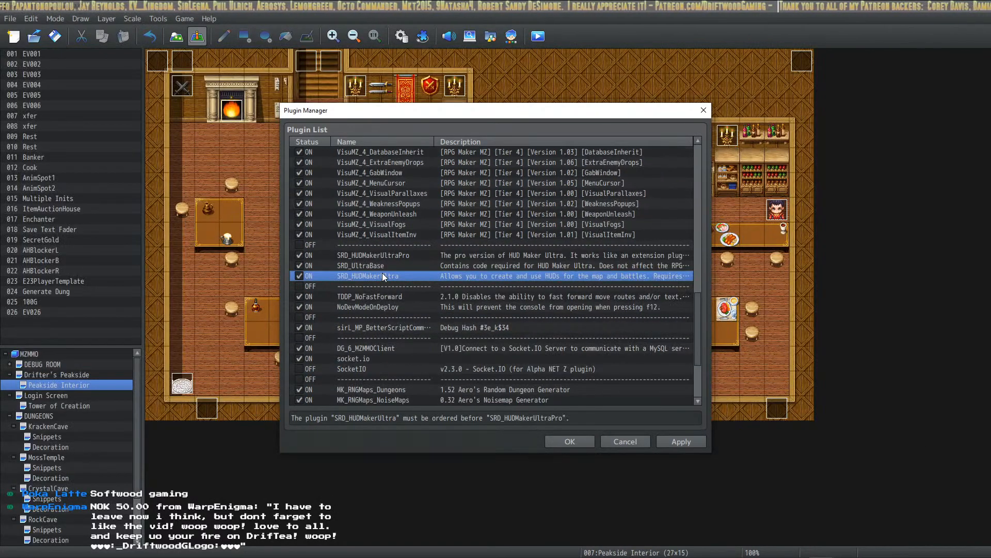
Copy SRD_HUDMakerUltra from MZMMO, paste it below SRD_UltraBase in AmalgamationMZ's plugin list, and confirm the Plugin Manager.
{"action": "right_click", "coordinate": [383, 277]}
{"action": "left_click", "coordinate": [433, 313]}
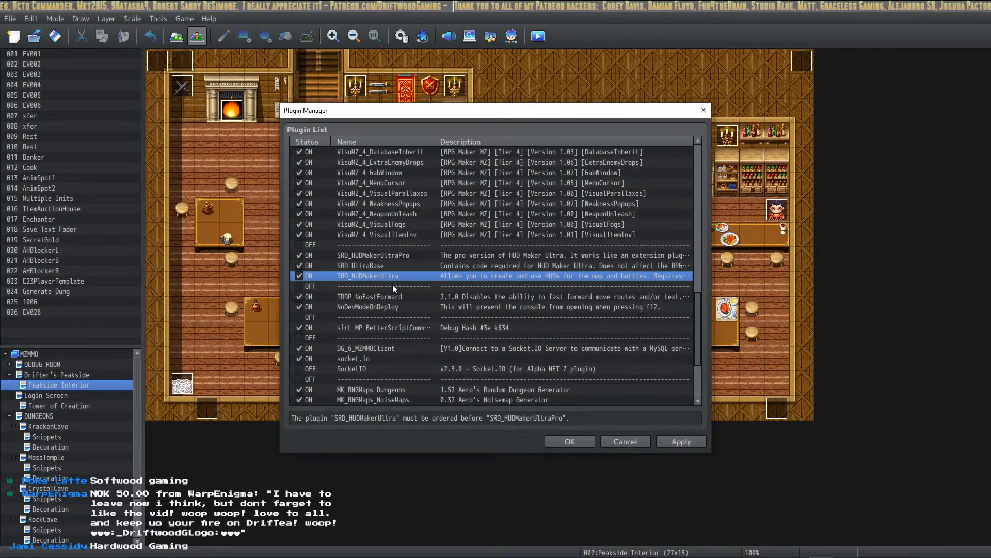
{"action": "right_click", "coordinate": [394, 276]}
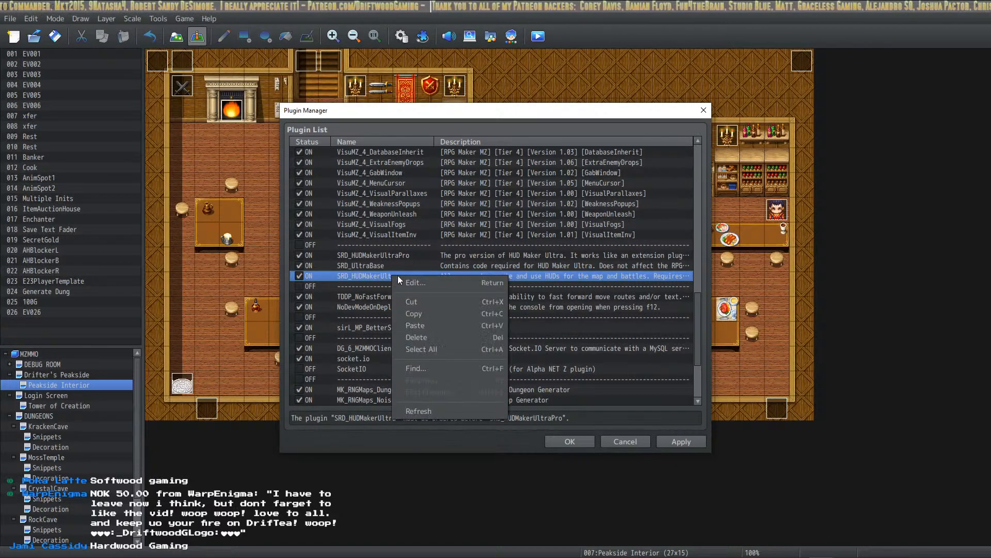
{"action": "left_click", "coordinate": [420, 314]}
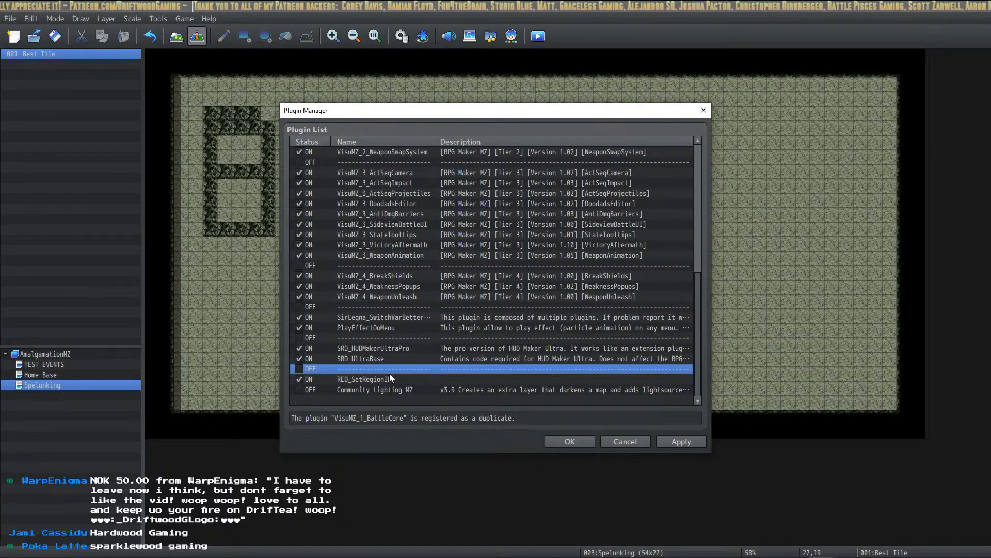
{"action": "right_click", "coordinate": [392, 368]}
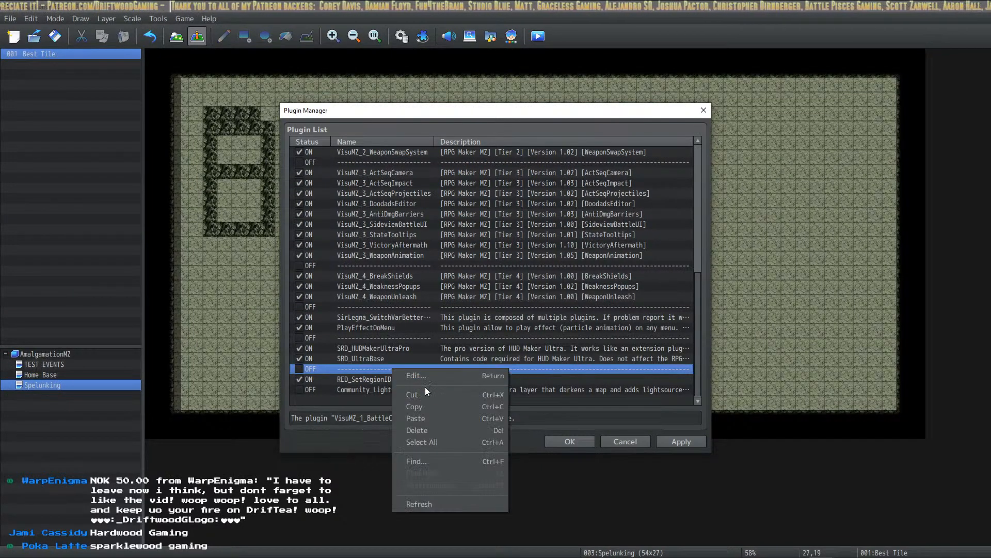
{"action": "left_click", "coordinate": [439, 421]}
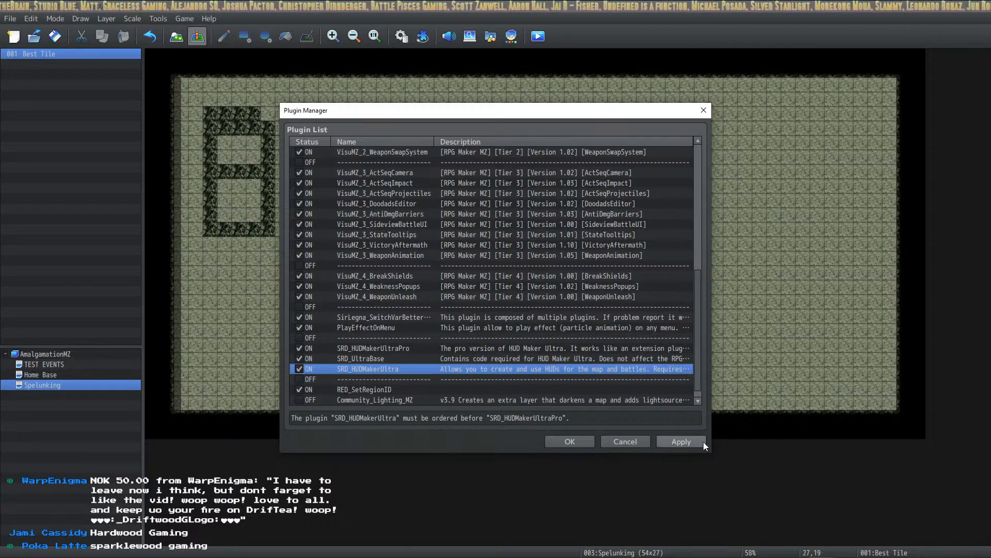
{"action": "left_click", "coordinate": [576, 439]}
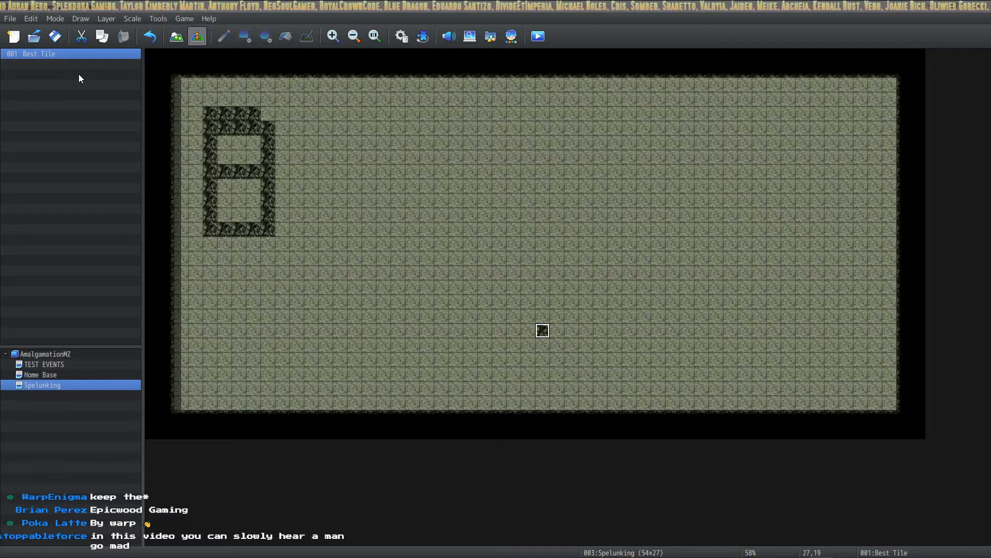
{"action": "left_click", "coordinate": [405, 199]}
{"action": "left_click", "coordinate": [485, 287]}
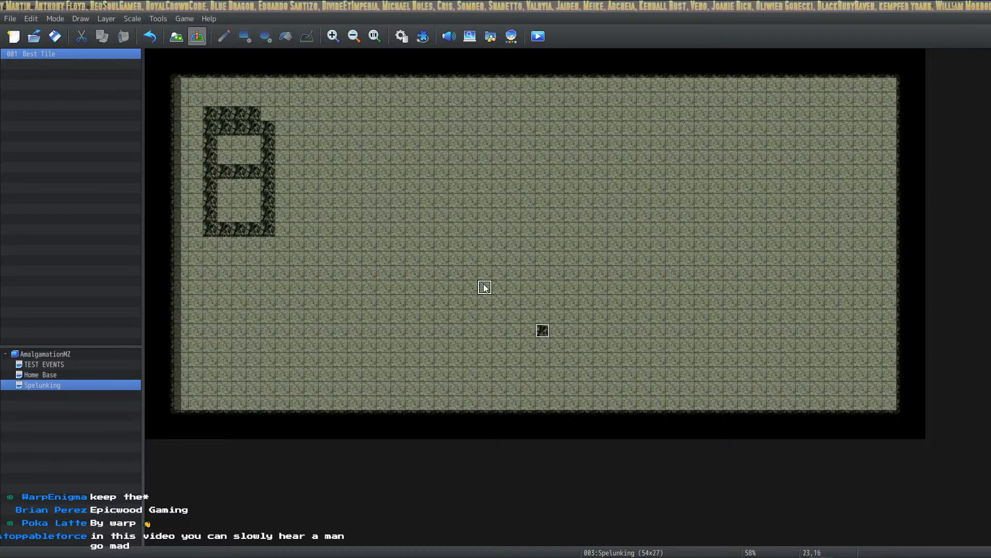
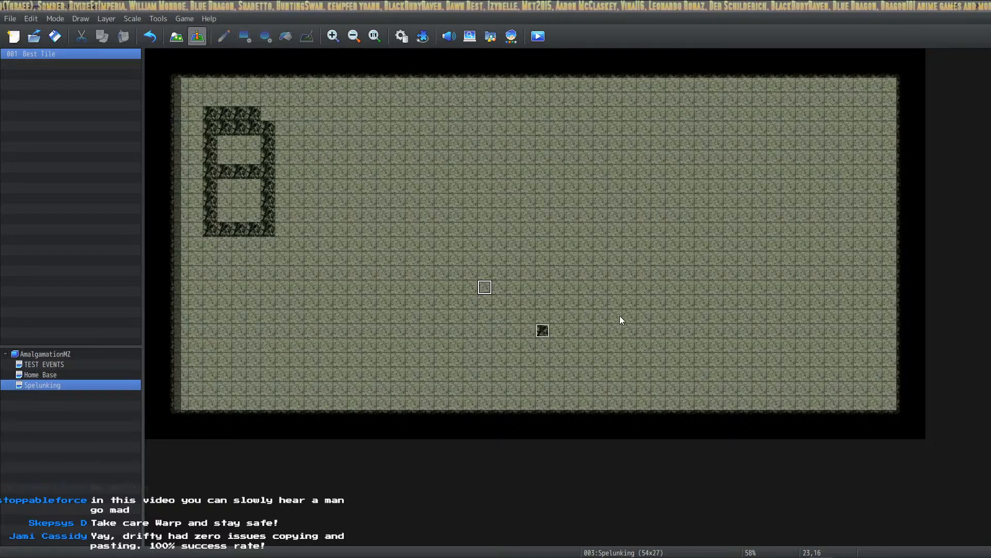
{"action": "left_click", "coordinate": [542, 330]}
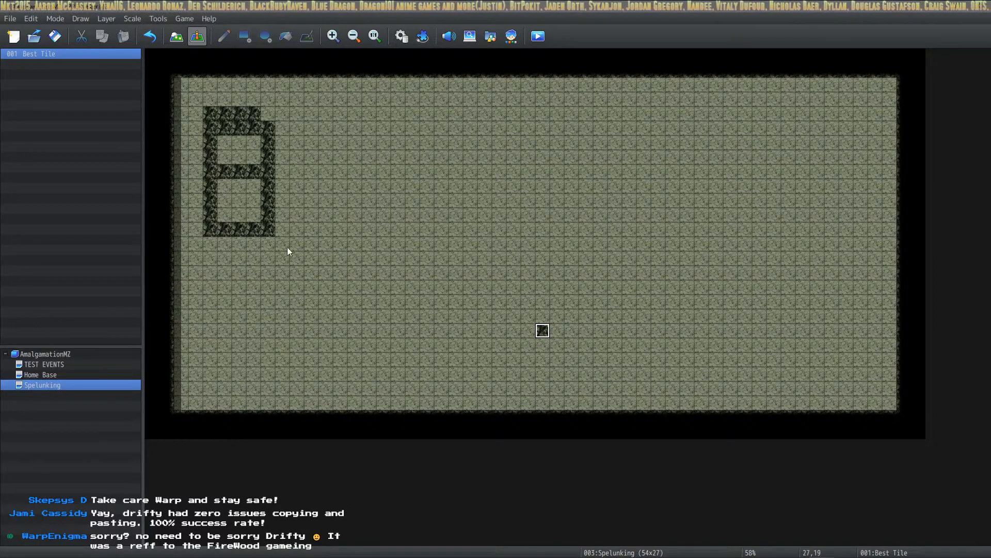
Playtest AmalgamationMZ, move the game window off the DevTools console to check its plugin warnings, and close the game.
{"action": "left_click", "coordinate": [543, 39]}
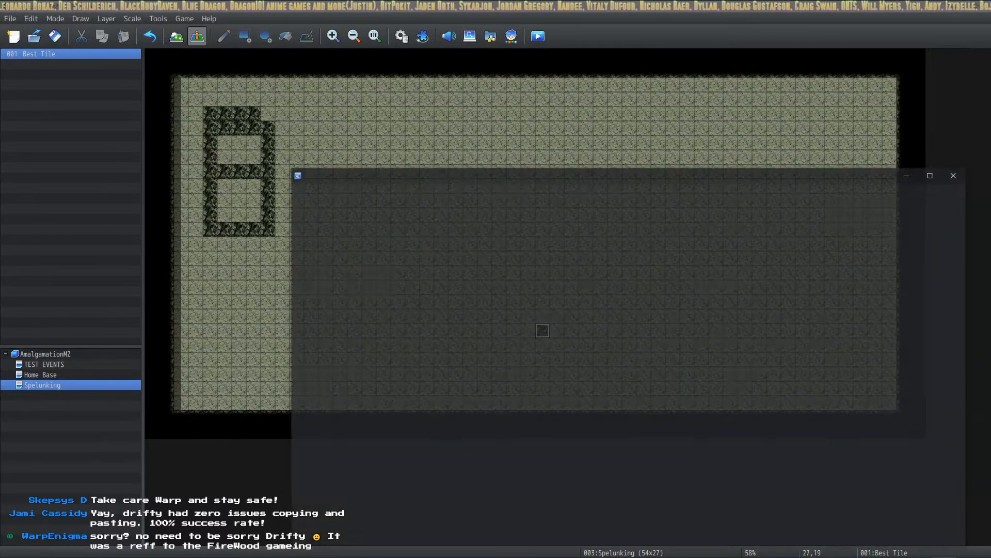
{"action": "left_click_drag", "start_coordinate": [549, 555], "coordinate": [610, 476]}
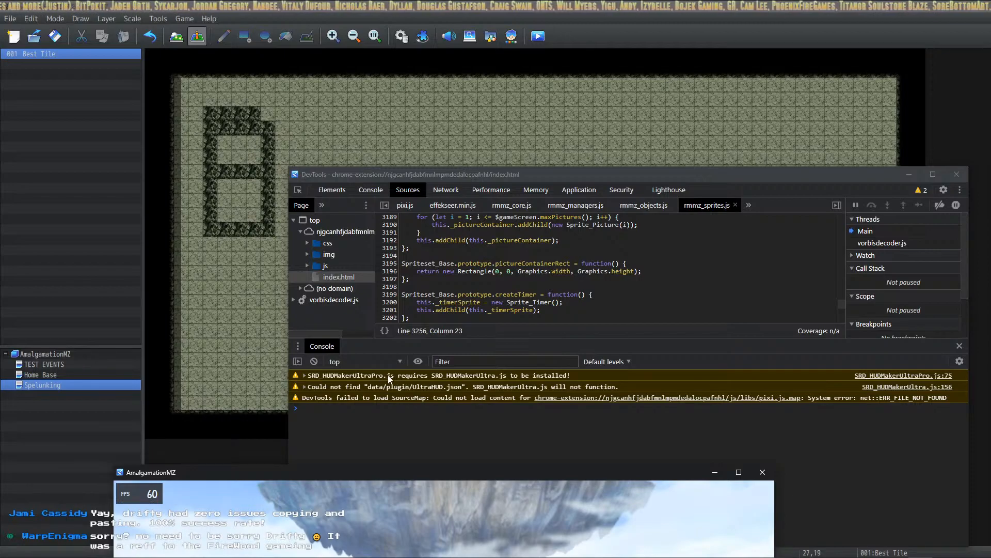
{"action": "left_click", "coordinate": [762, 472]}
Open AmalgamationMZ's Plugin Manager and rearrange the SRD HUD Maker Ultra plugin entries.
{"action": "left_click", "coordinate": [423, 36]}
{"action": "scroll", "coordinate": [464, 354], "scroll_direction": "down", "scroll_amount": 5}
{"action": "left_click_drag", "start_coordinate": [395, 355], "coordinate": [417, 359]}
{"action": "double_click", "coordinate": [416, 358]}
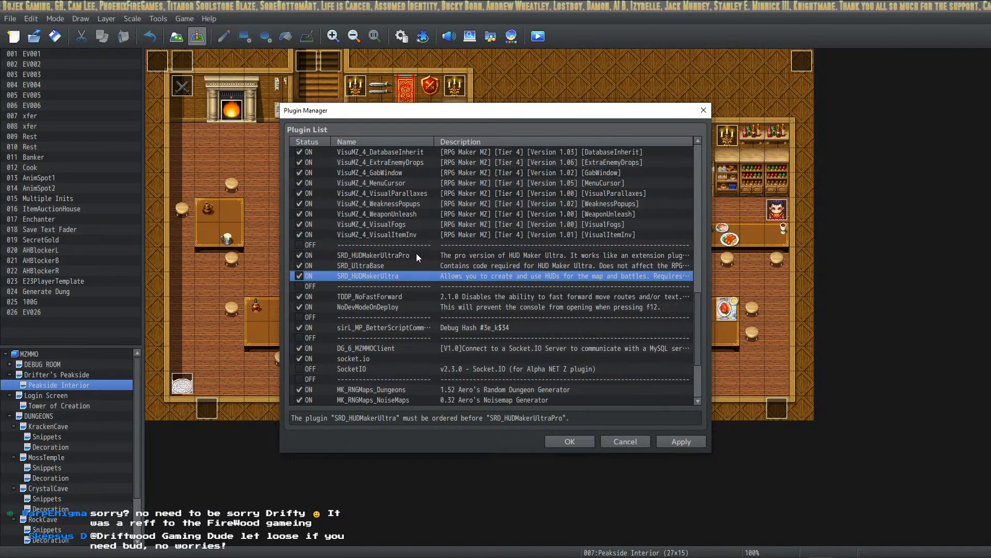
Move SRD_HUDMakerUltraPro below SRD_HUDMakerUltra in MZMMO's plugin list, apply the change, and close the Plugin Manager.
{"action": "left_click", "coordinate": [416, 254]}
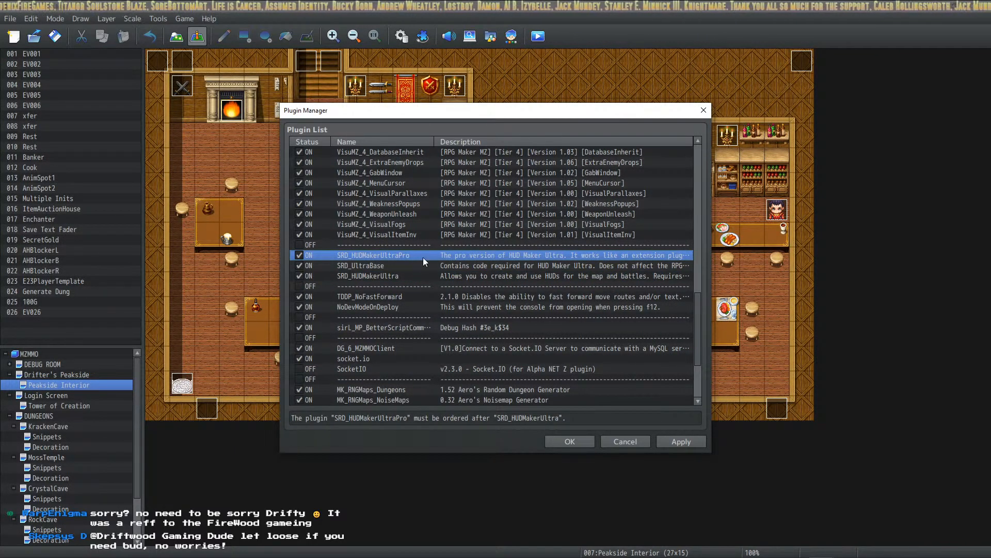
{"action": "left_click_drag", "start_coordinate": [416, 256], "coordinate": [414, 284]}
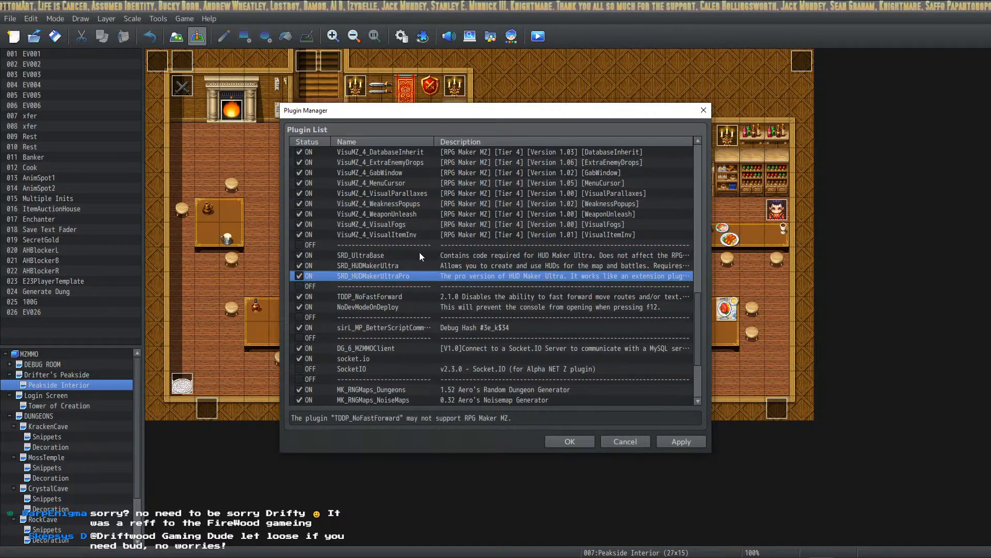
{"action": "left_click", "coordinate": [687, 443]}
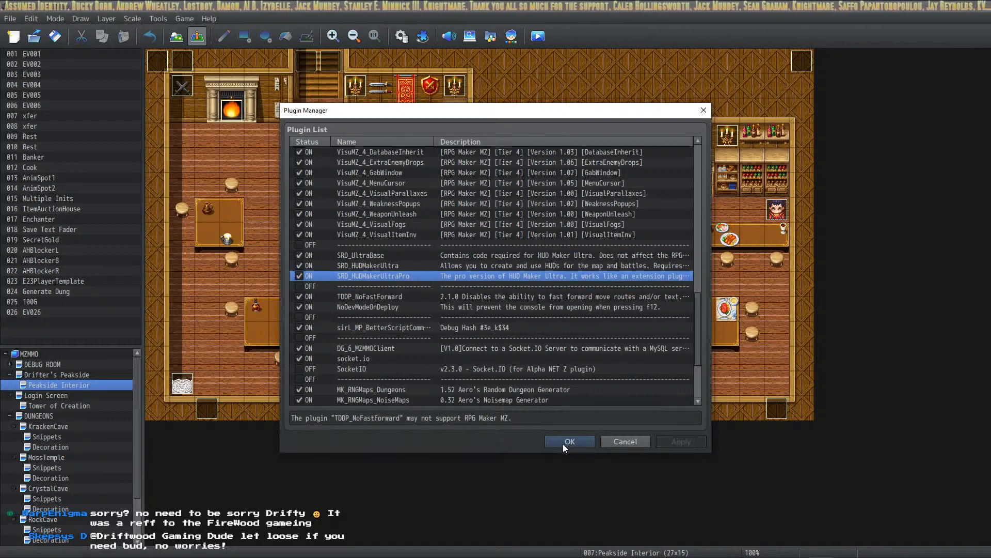
{"action": "left_click", "coordinate": [570, 440]}
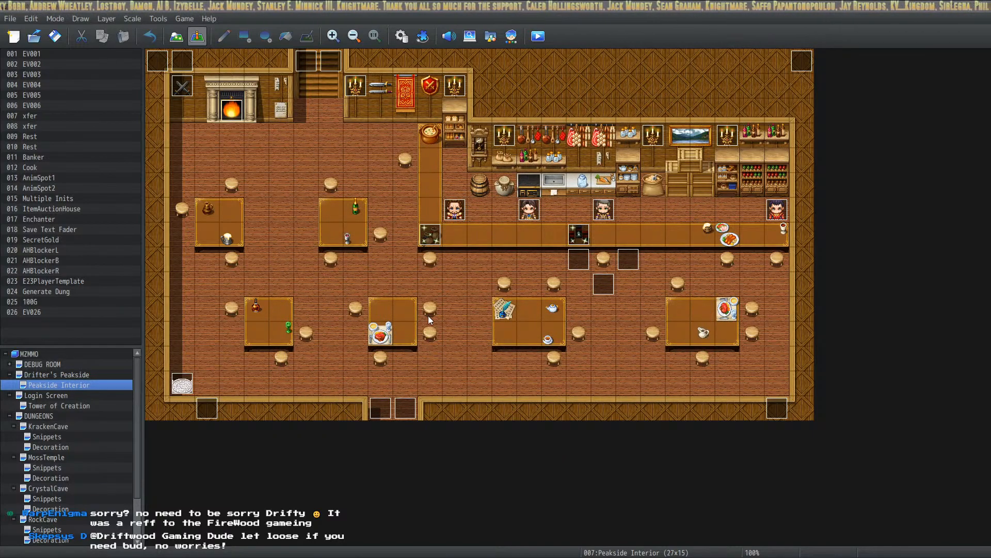
Switch to AmalgamationMZ, confirm its Plugin Manager, playtest the project by starting a New Journey, and close the game.
{"action": "key", "text": "alt+Tab"}
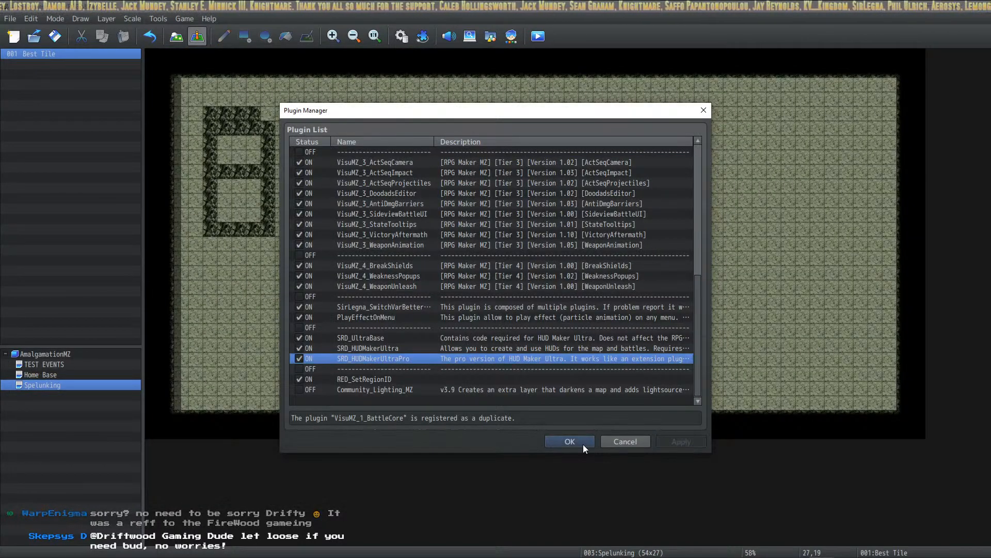
{"action": "left_click", "coordinate": [573, 442]}
{"action": "left_click", "coordinate": [538, 36]}
{"action": "left_click", "coordinate": [473, 299]}
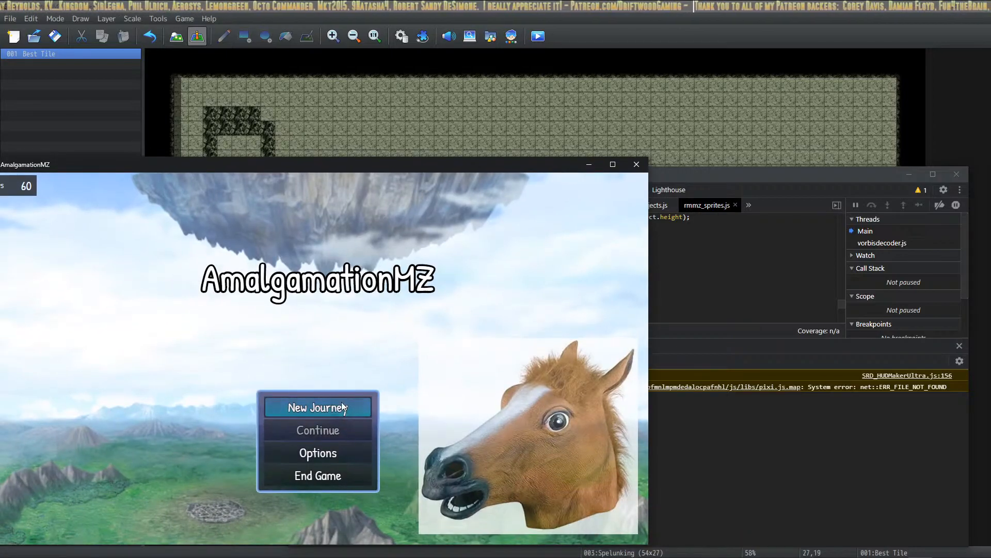
{"action": "left_click", "coordinate": [340, 406]}
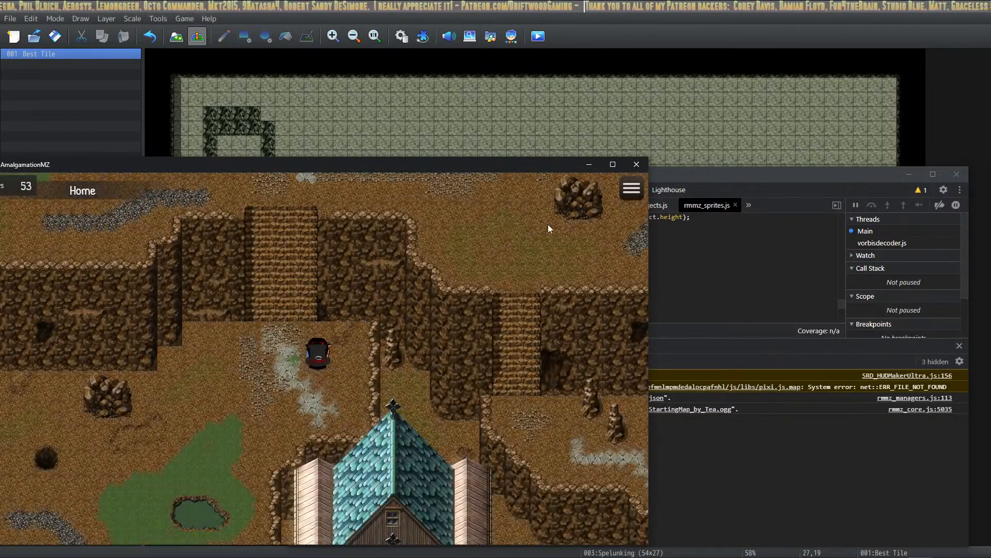
{"action": "left_click", "coordinate": [636, 165]}
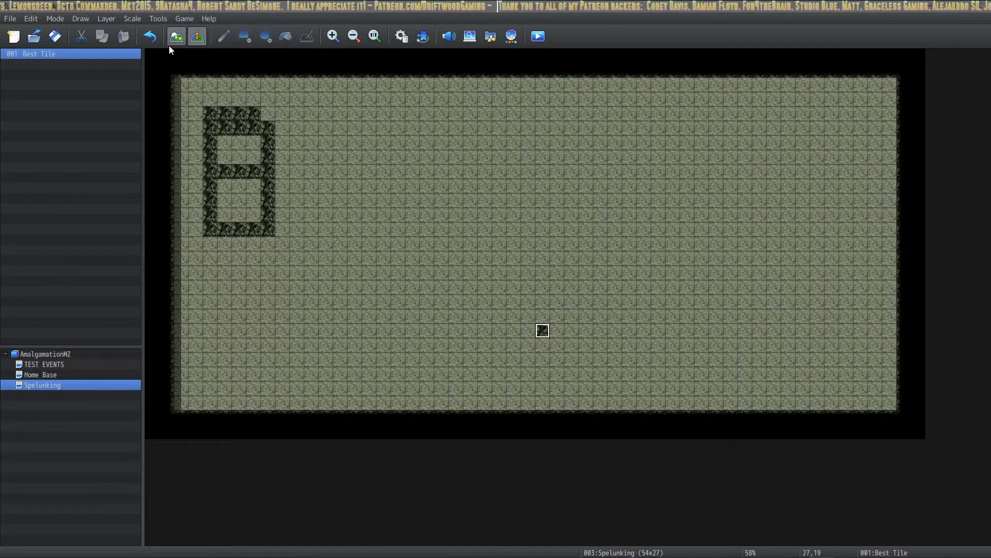
Switch to File Explorer and open AmalgamationMZ's data folder.
{"action": "key", "text": "alt+Tab"}
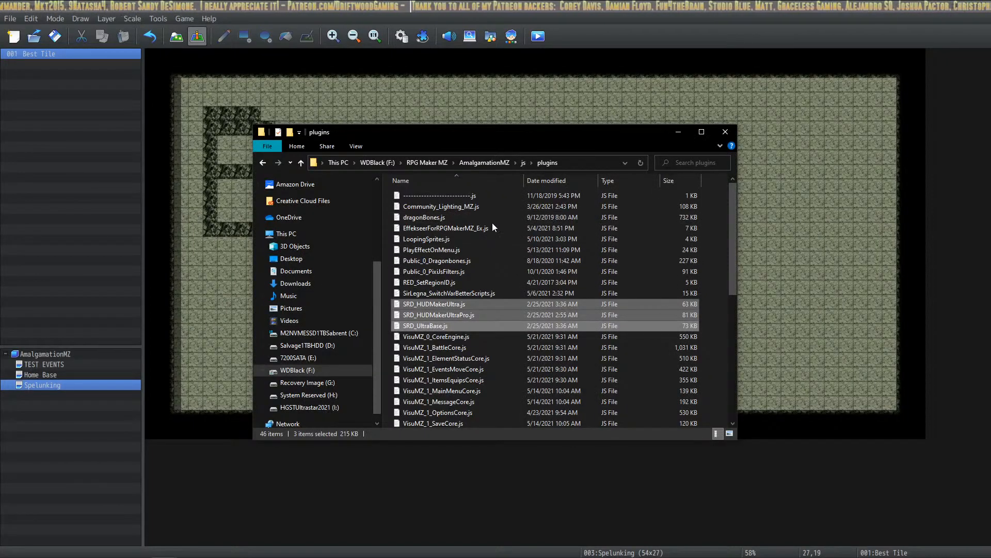
{"action": "left_click", "coordinate": [484, 162]}
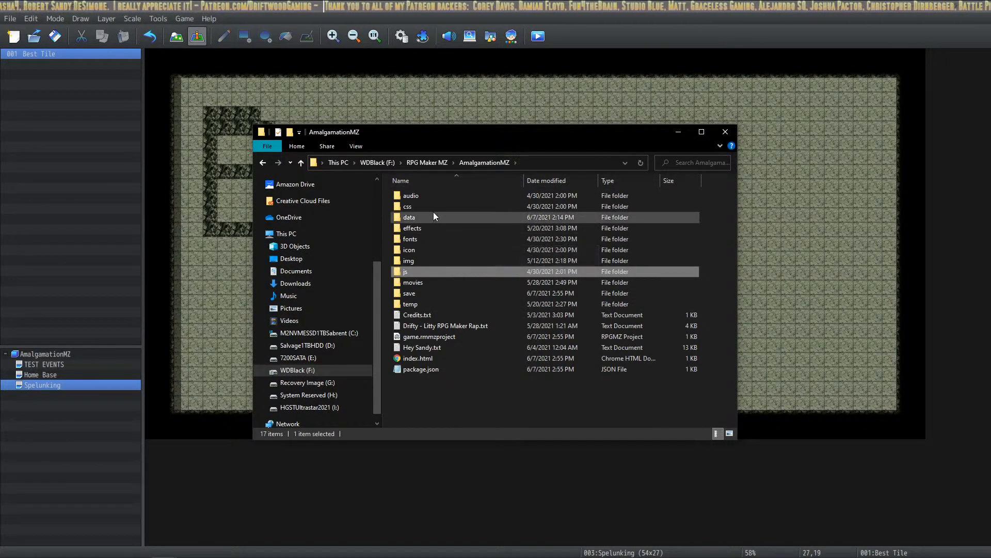
{"action": "double_click", "coordinate": [429, 215]}
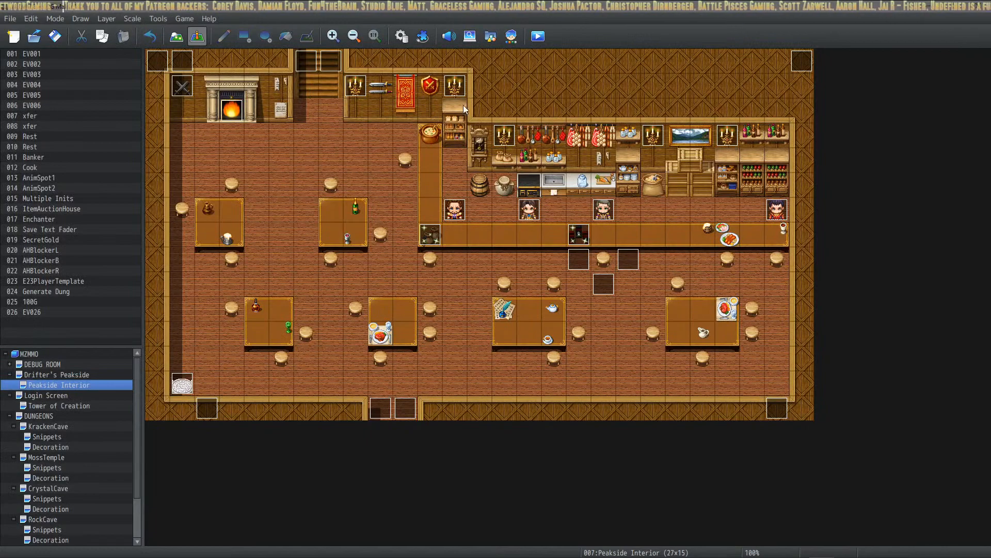
Open MZMMO's project folder, check UltraHUD.json in its data\plugin subfolder, and return to the project folder.
{"action": "left_click", "coordinate": [185, 19]}
{"action": "left_click", "coordinate": [203, 51]}
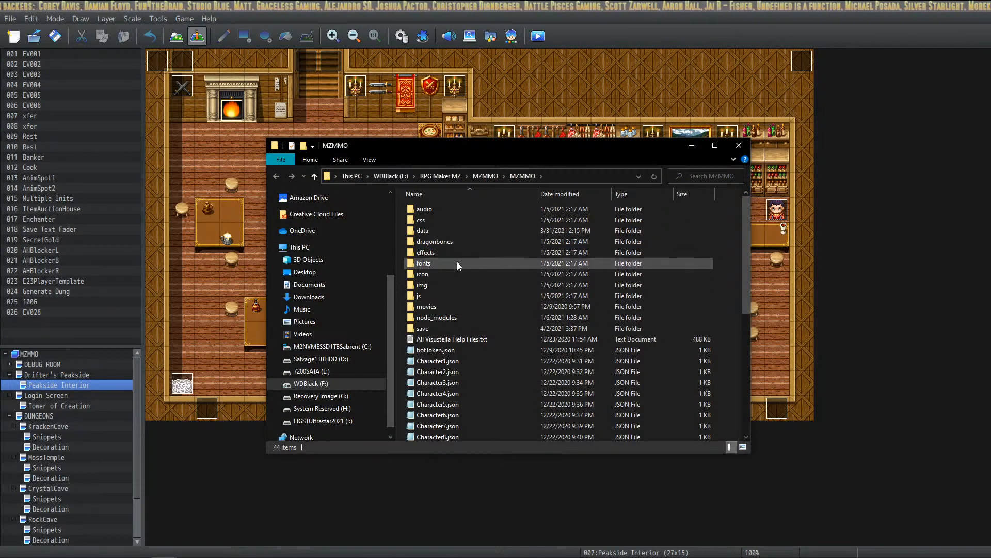
{"action": "double_click", "coordinate": [446, 230]}
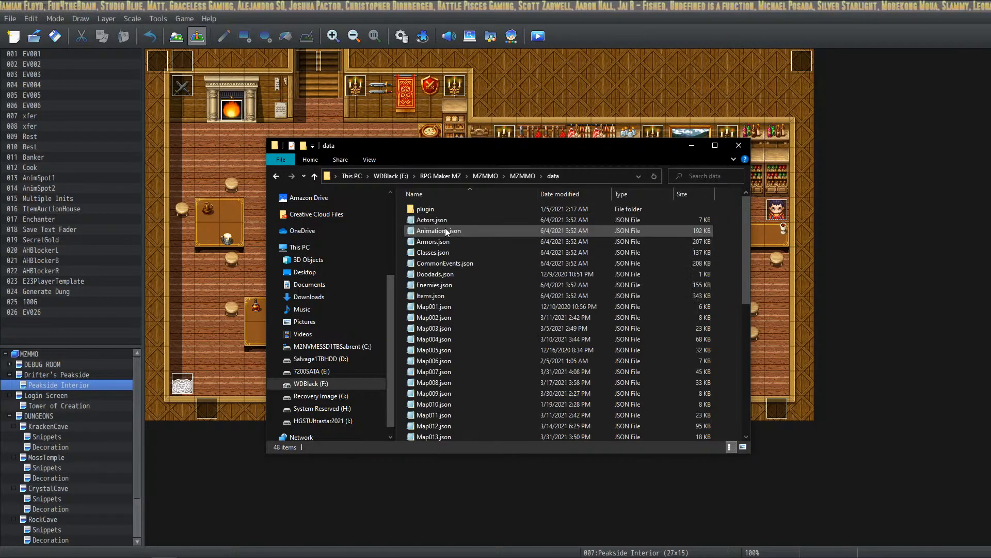
{"action": "double_click", "coordinate": [451, 209]}
{"action": "left_click", "coordinate": [484, 208]}
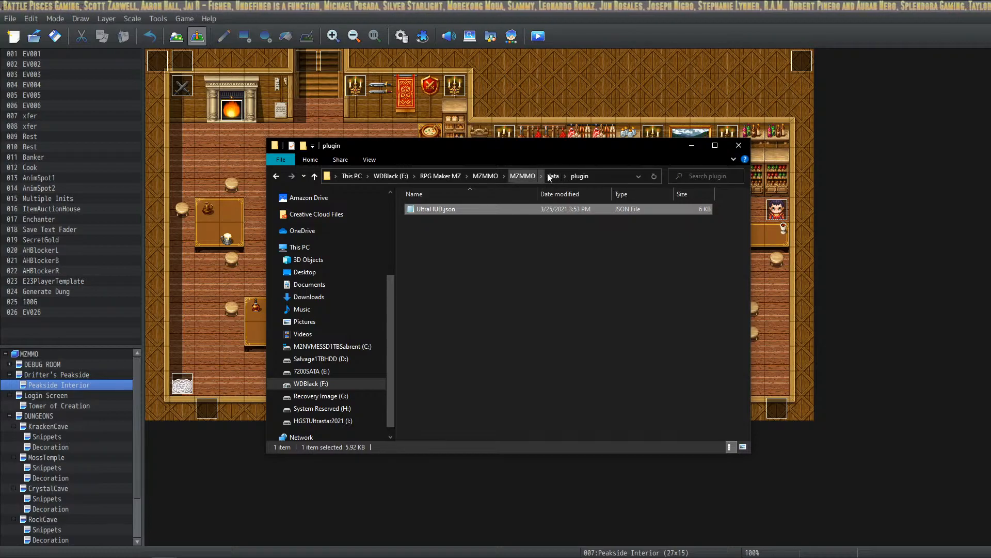
{"action": "left_click", "coordinate": [525, 177]}
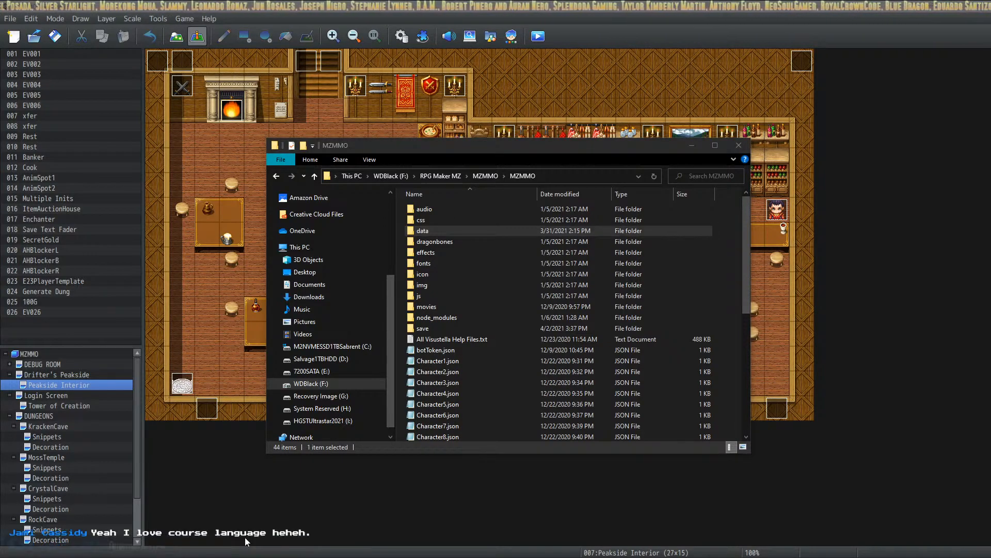
Bring up HUD Maker Ultra (Pro Edition) and check its version in the About information.
{"action": "left_click_drag", "start_coordinate": [361, 557], "coordinate": [652, 90]}
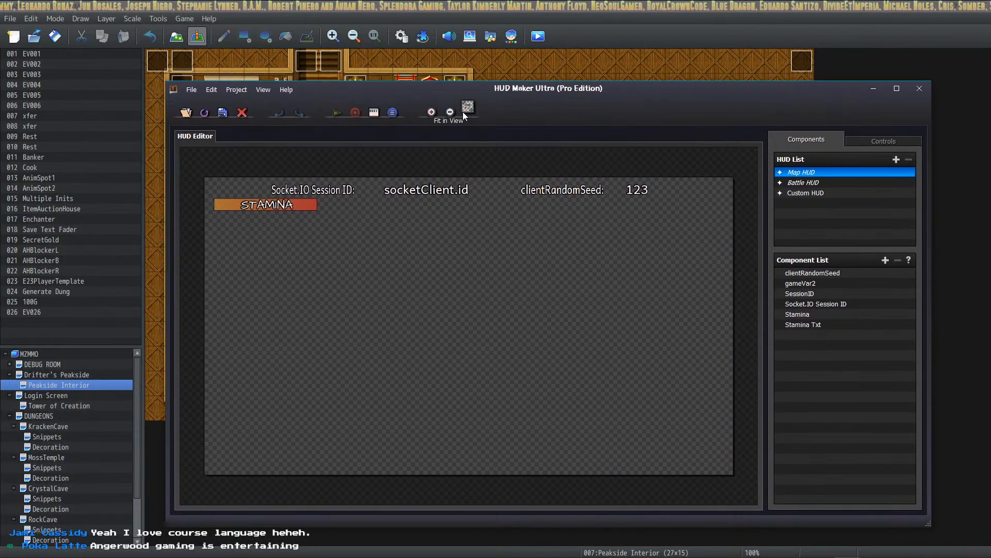
{"action": "left_click", "coordinate": [286, 90]}
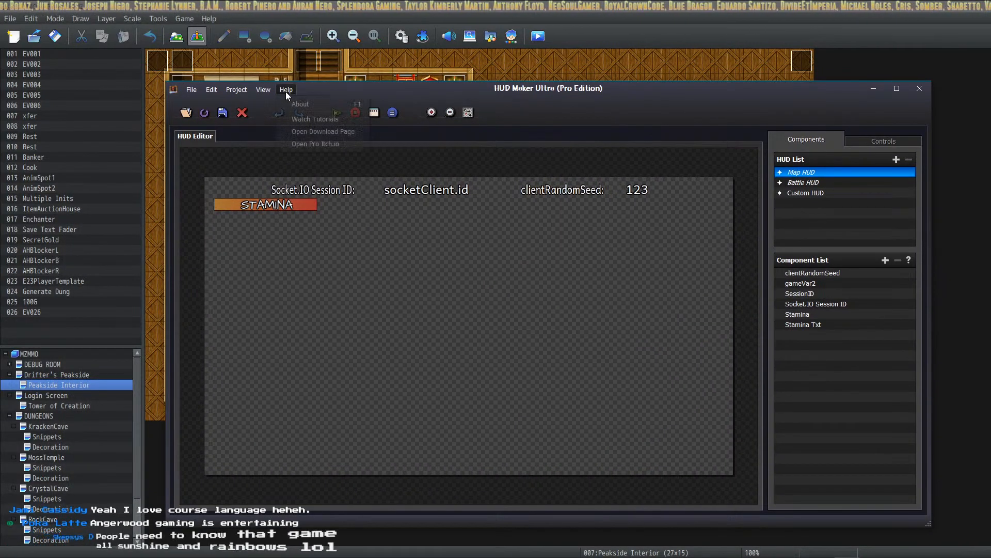
{"action": "left_click", "coordinate": [308, 105]}
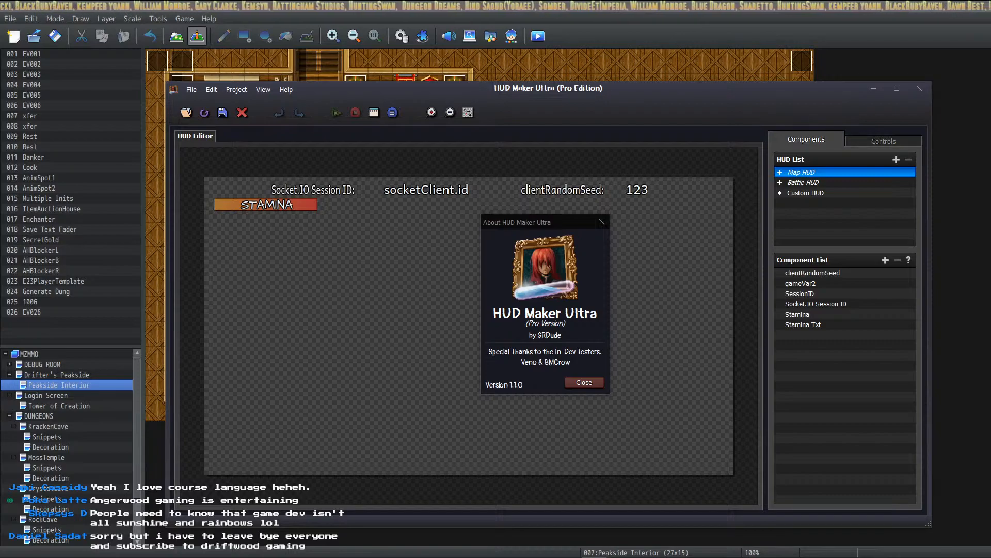
Switch to HUD Maker Ultra Pro's itch.io page, review its available files, and download HUD Maker Ultra Pro (v1.2.0) for Windows.
{"action": "left_click_drag", "start_coordinate": [532, 2], "coordinate": [630, 101]}
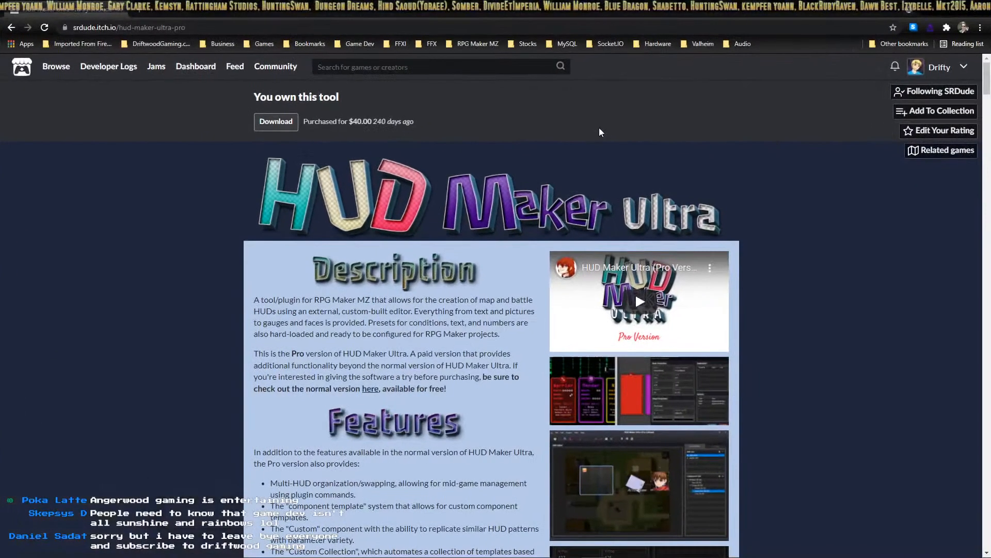
{"action": "scroll", "coordinate": [564, 287], "scroll_direction": "down", "scroll_amount": 11}
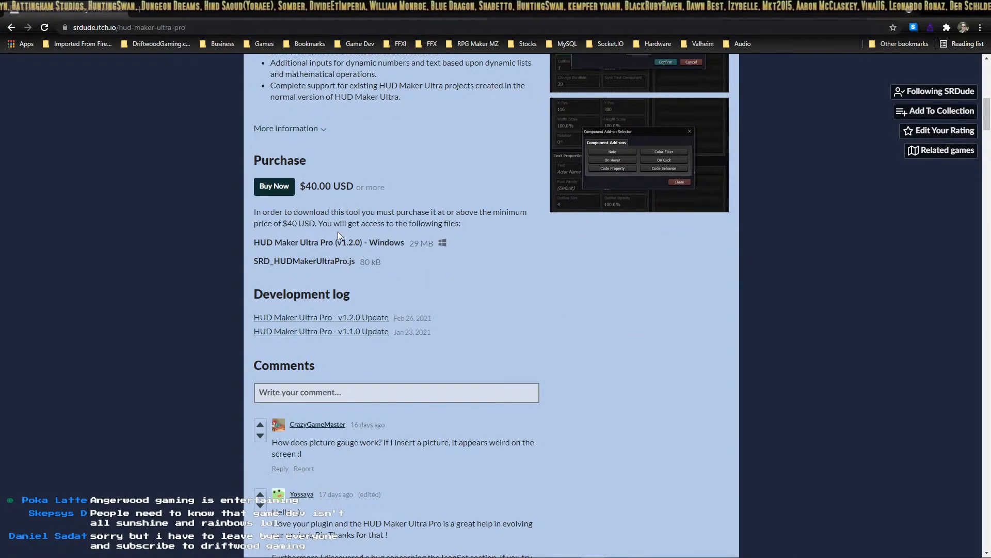
{"action": "scroll", "coordinate": [349, 271], "scroll_direction": "down", "scroll_amount": 1}
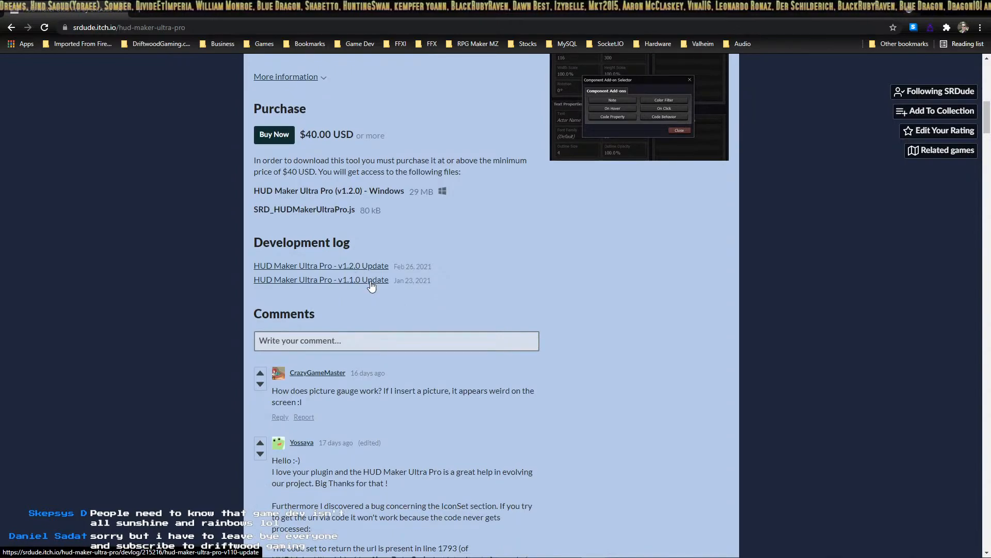
{"action": "scroll", "coordinate": [370, 282], "scroll_direction": "up", "scroll_amount": 15}
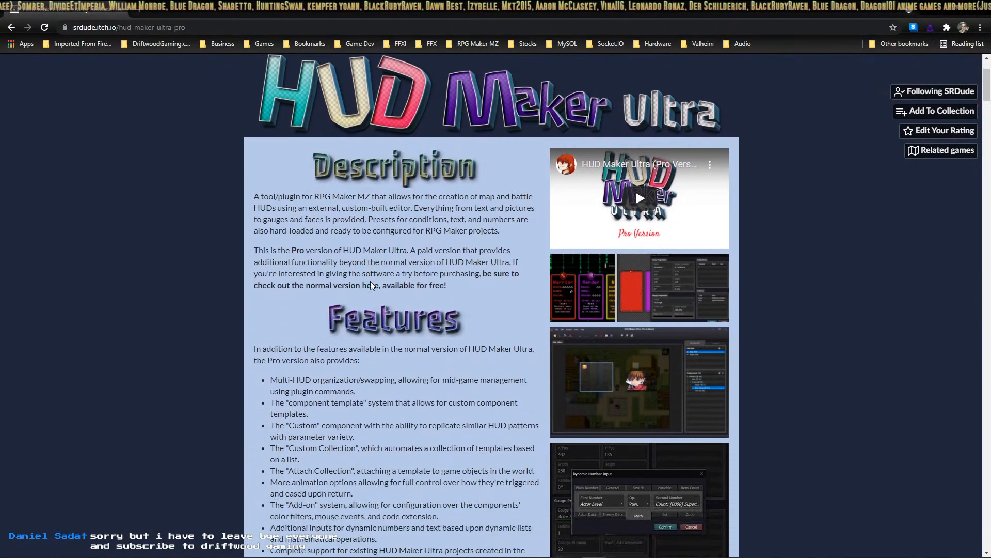
{"action": "scroll", "coordinate": [325, 223], "scroll_direction": "up", "scroll_amount": 2}
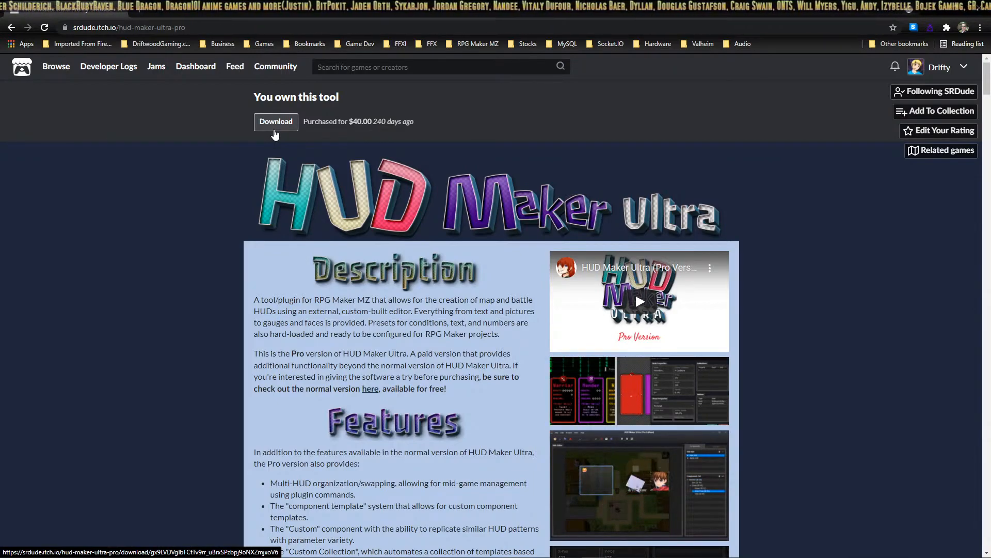
{"action": "left_click", "coordinate": [277, 129]}
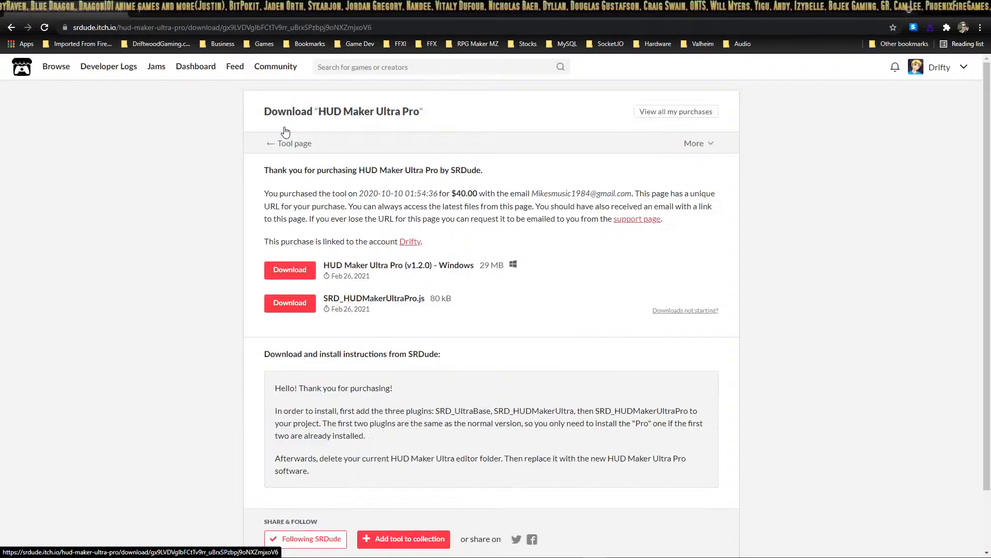
{"action": "left_click", "coordinate": [310, 273]}
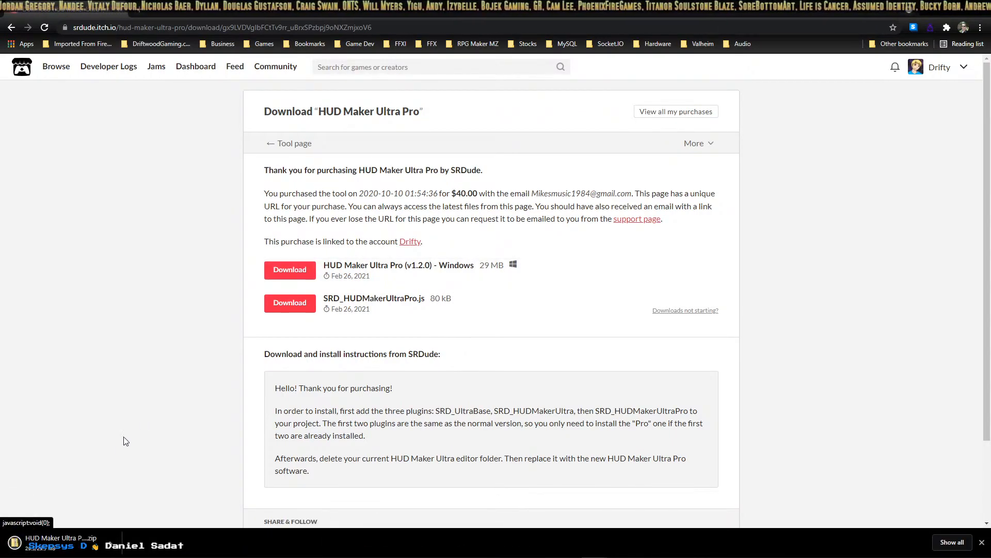
Move the downloaded HUD Maker Ultra Pro.zip from F:\Downloaded into RPG Maker MZ\SRD, replacing the existing file.
{"action": "right_click", "coordinate": [65, 547]}
{"action": "left_click", "coordinate": [110, 512]}
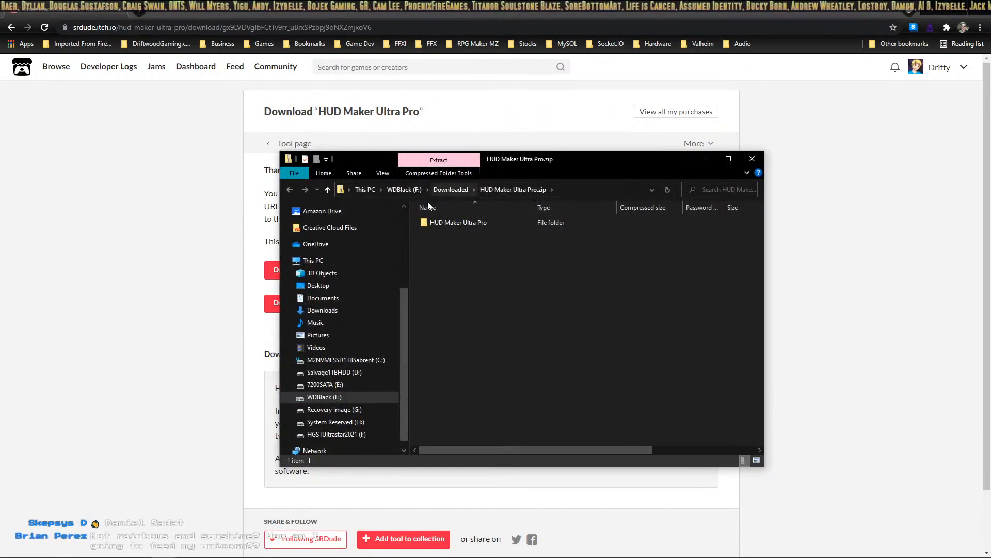
{"action": "left_click", "coordinate": [471, 189]}
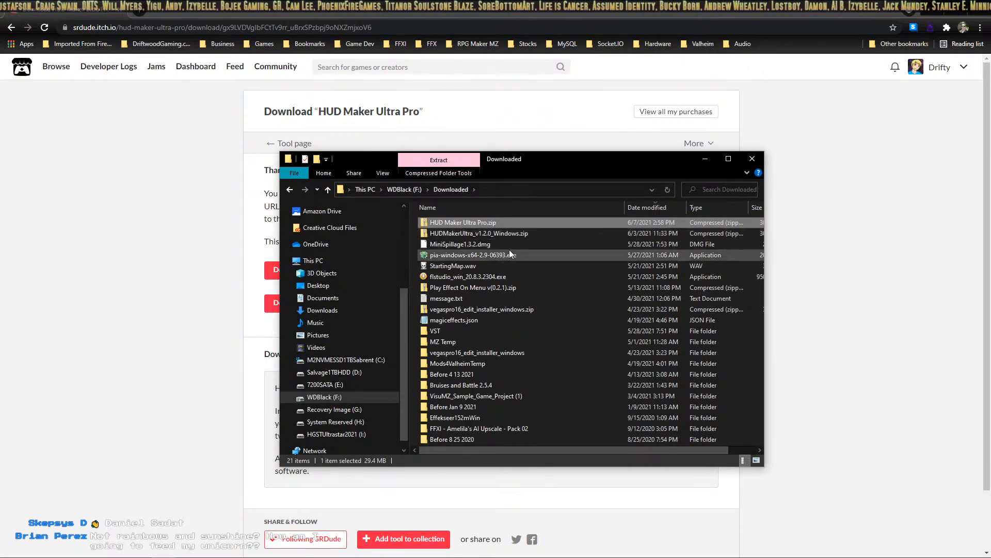
{"action": "left_click", "coordinate": [407, 189]}
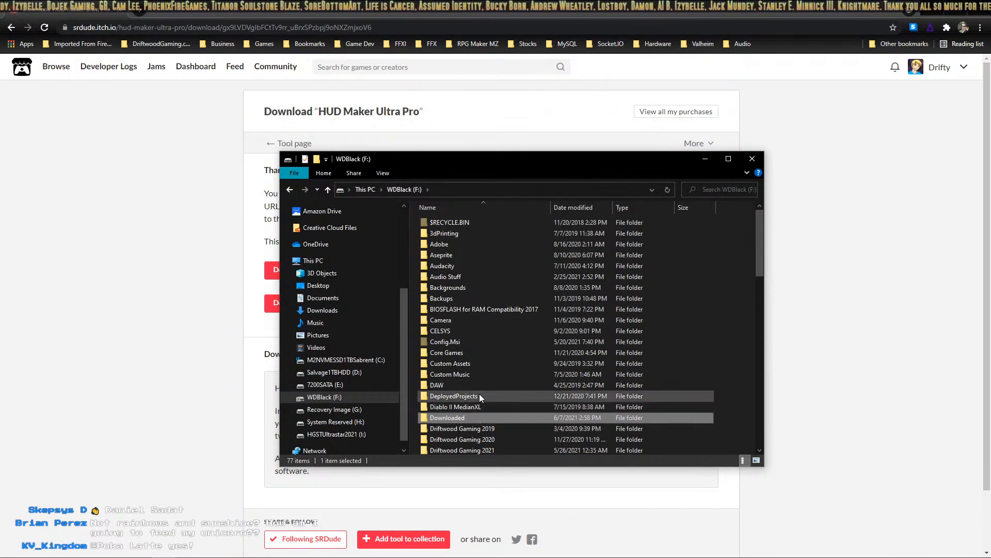
{"action": "scroll", "coordinate": [481, 395], "scroll_direction": "down", "scroll_amount": 6}
{"action": "scroll", "coordinate": [481, 361], "scroll_direction": "down", "scroll_amount": 10}
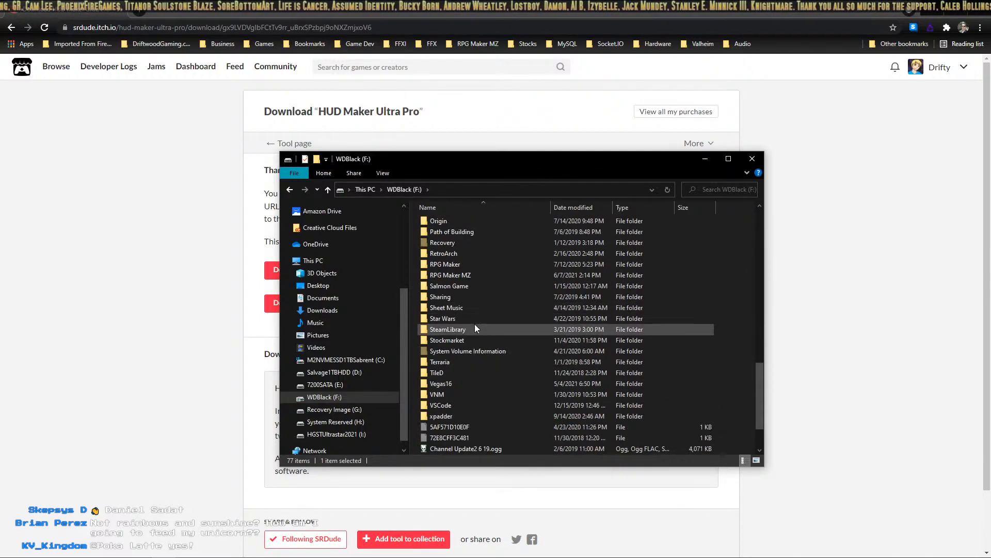
{"action": "double_click", "coordinate": [472, 275]}
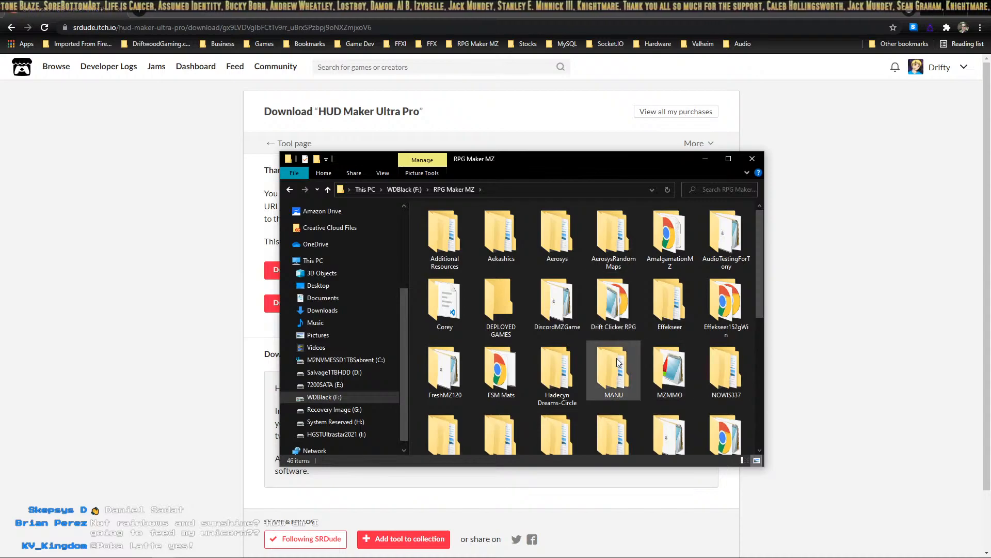
{"action": "scroll", "coordinate": [571, 339], "scroll_direction": "down", "scroll_amount": 4}
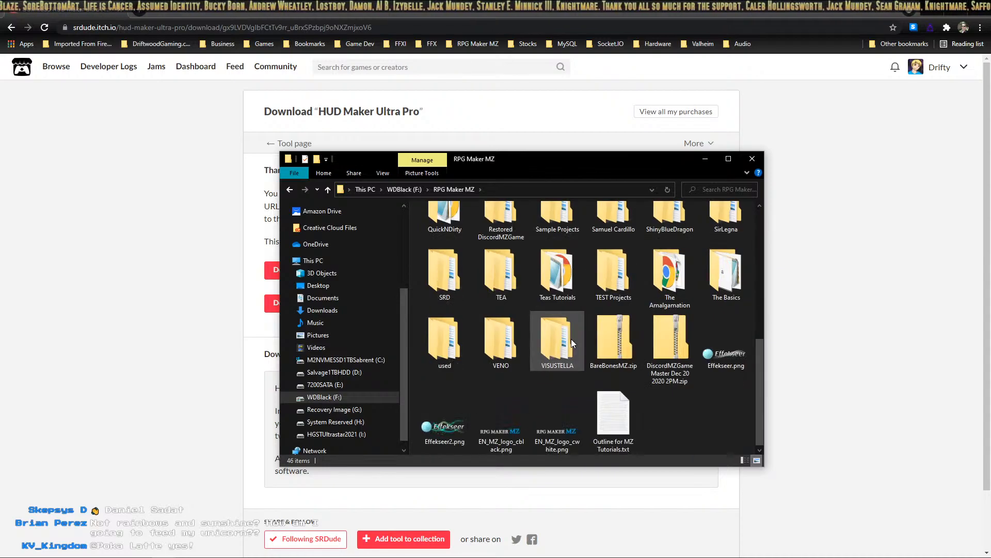
{"action": "double_click", "coordinate": [433, 275]}
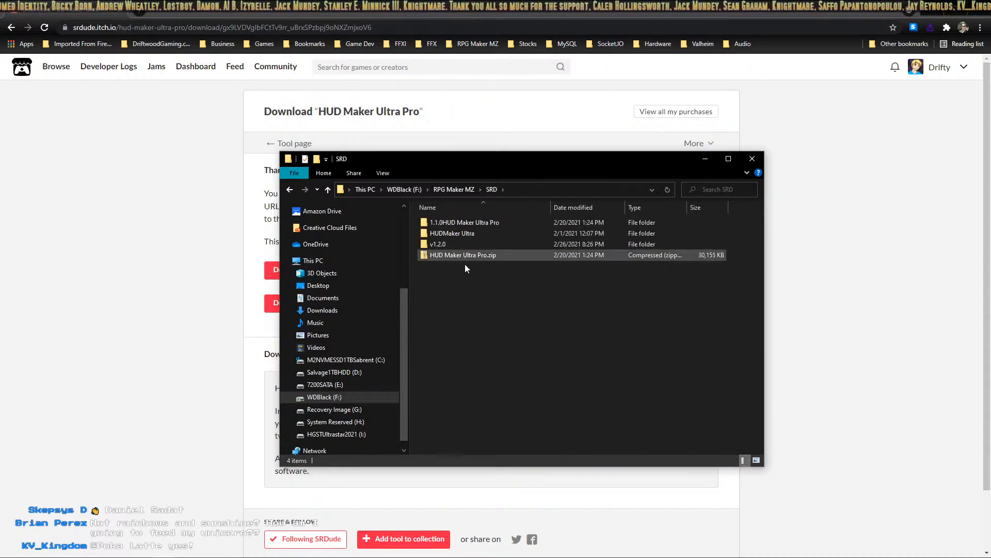
{"action": "key", "text": "ctrl+v"}
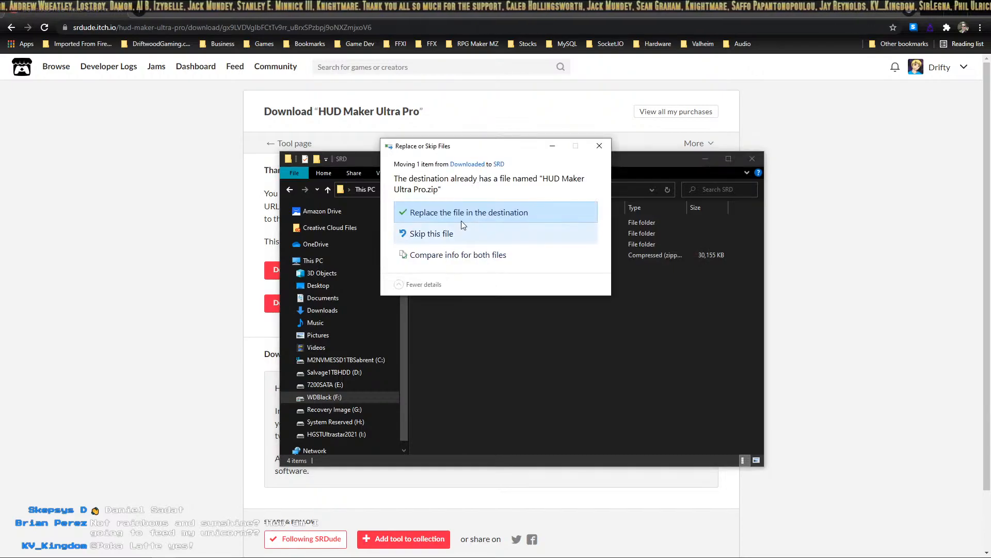
{"action": "left_click", "coordinate": [471, 213]}
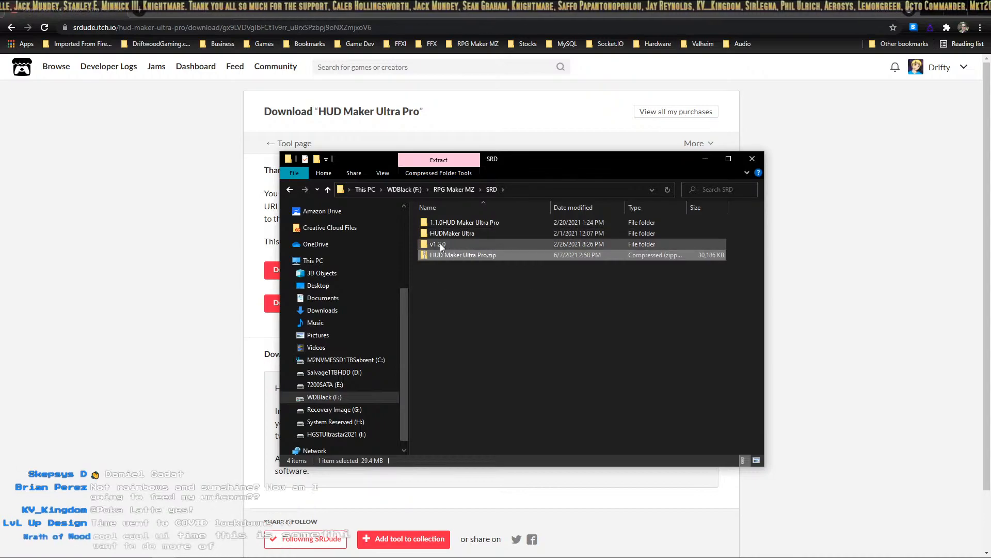
Rename the archive to 1.2 HUD Maker Ultra Pro.zip and extract it with 7-Zip into a 1.2 HUD Maker Ultra Pro folder.
{"action": "left_click", "coordinate": [463, 256]}
{"action": "type", "text": "1.2"}
{"action": "key", "text": "Return"}
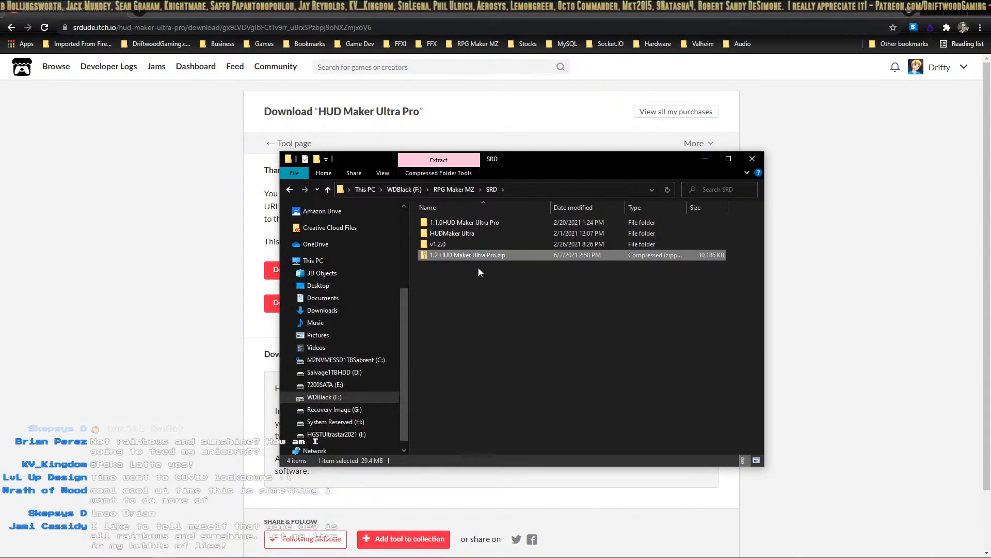
{"action": "right_click_drag", "start_coordinate": [497, 256], "coordinate": [524, 316]}
{"action": "mouse_move", "coordinate": [569, 324]}
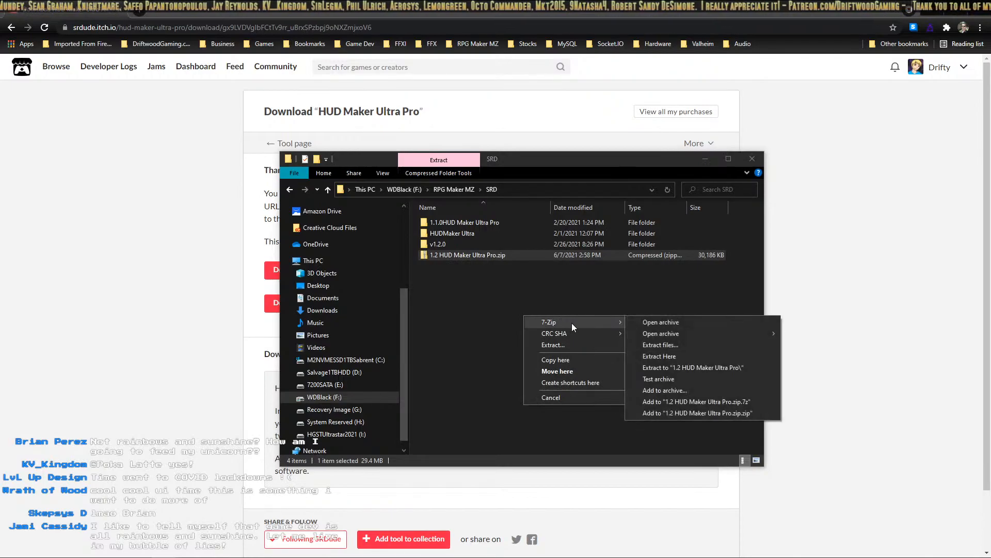
{"action": "left_click", "coordinate": [668, 345]}
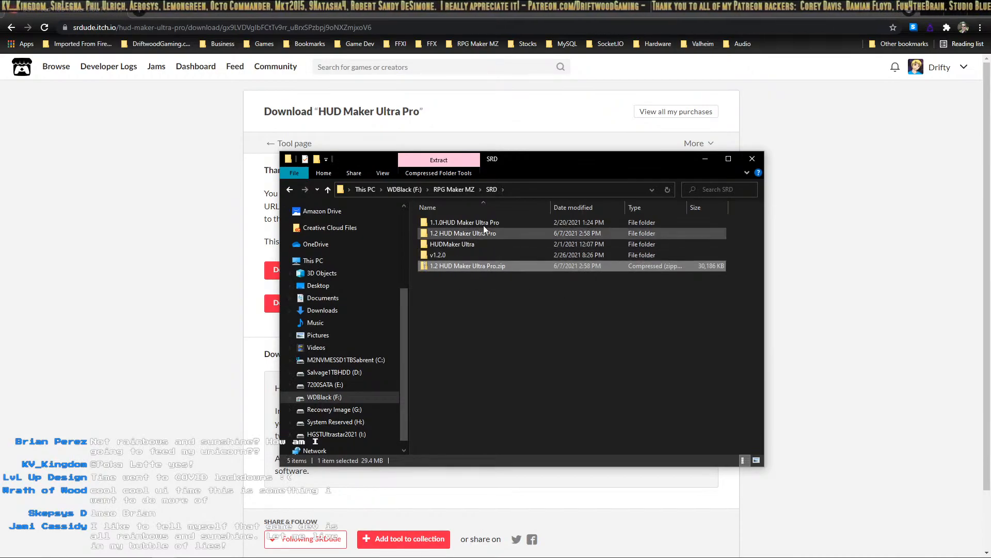
Open the extracted 1.2 HUD Maker Ultra Pro folder and copy SRD_HUDMakerUltra.js, SRD_HUDMakerUltraPro.js and SRD_UltraBase.js from its HUD Maker Ultra Pro subfolder.
{"action": "double_click", "coordinate": [482, 233]}
{"action": "double_click", "coordinate": [478, 223]}
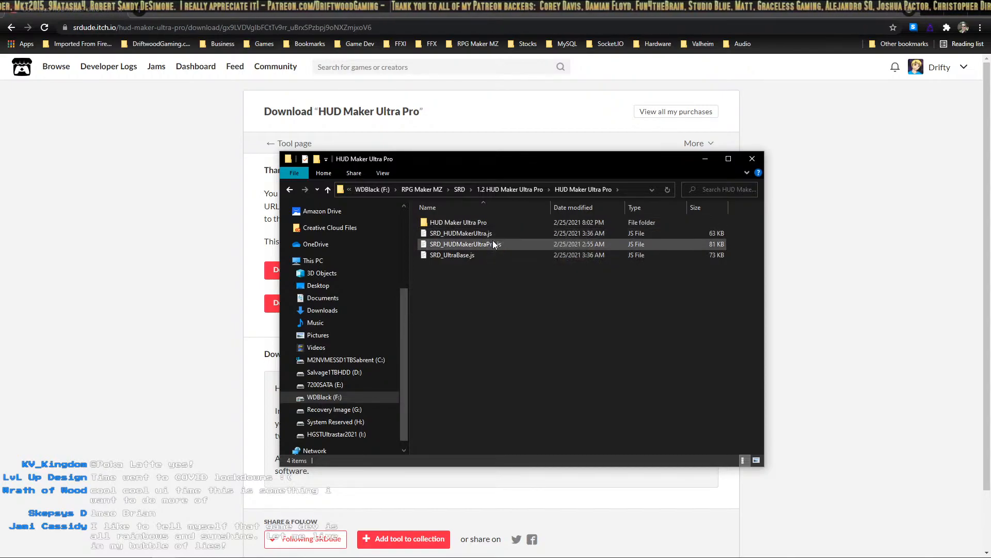
{"action": "left_click", "coordinate": [495, 237]}
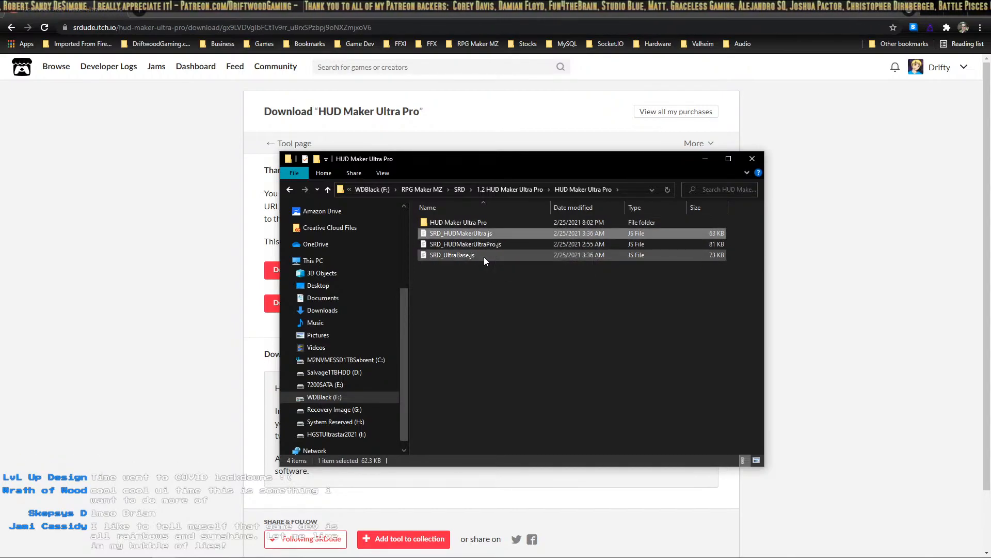
{"action": "left_click", "coordinate": [483, 255], "text": "shift"}
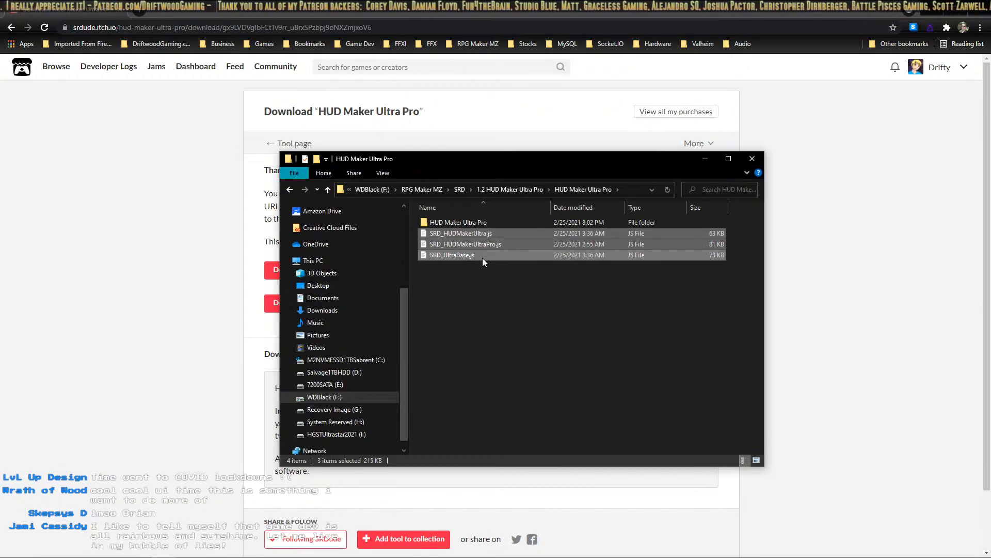
{"action": "key", "text": "alt+Tab"}
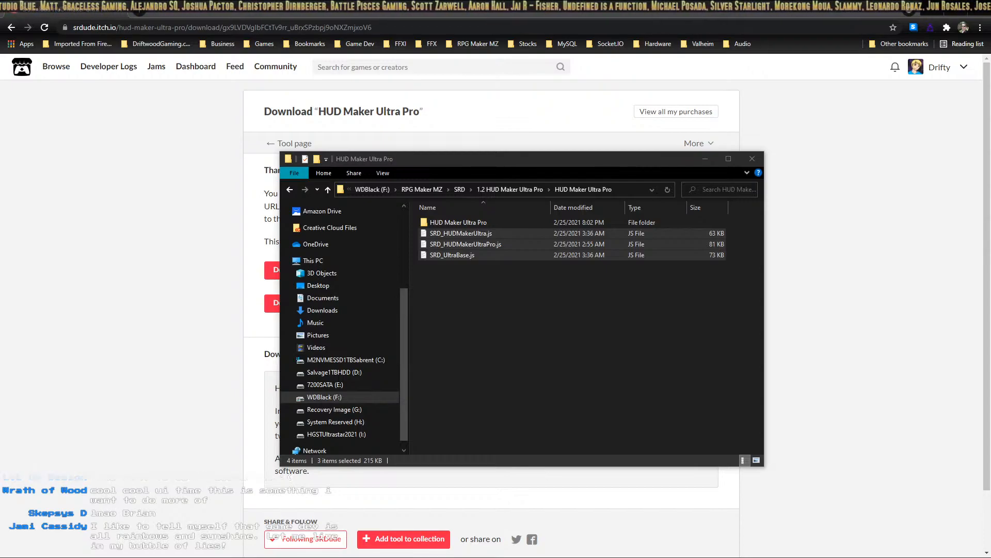
Paste the three copied SRD plugin files into the AmalgamationMZ project's js\plugins folder, replacing the files with the same names.
{"action": "left_click", "coordinate": [205, 556]}
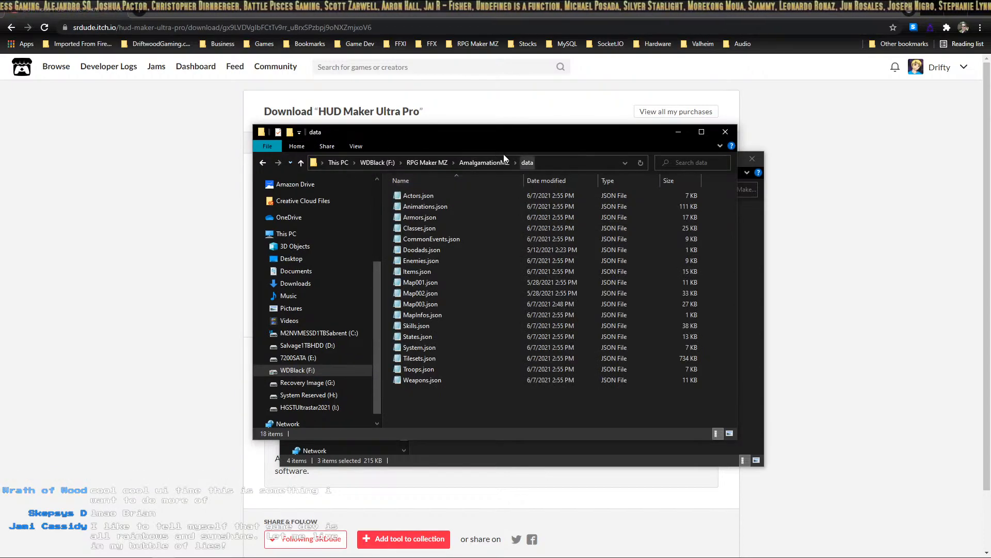
{"action": "left_click", "coordinate": [486, 163]}
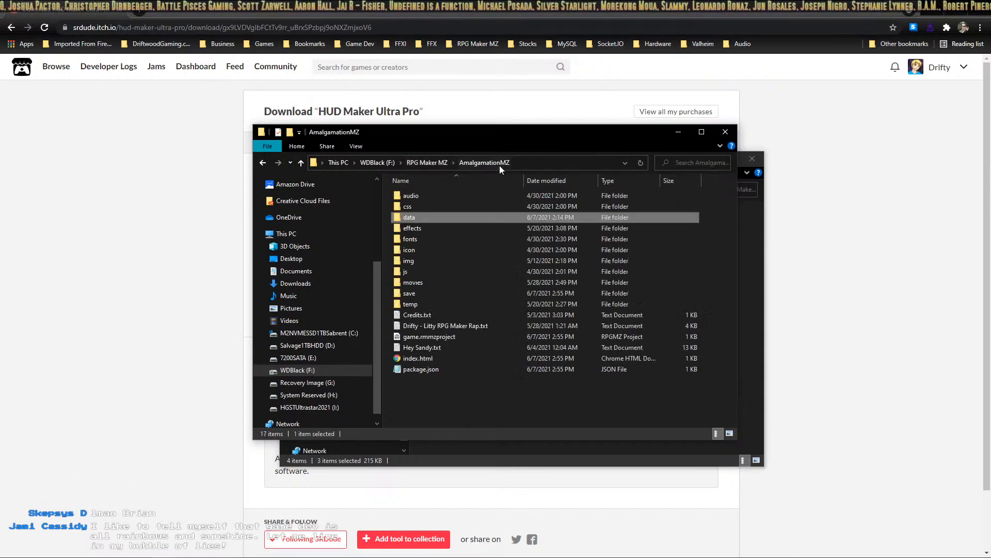
{"action": "double_click", "coordinate": [411, 271]}
{"action": "double_click", "coordinate": [421, 208]}
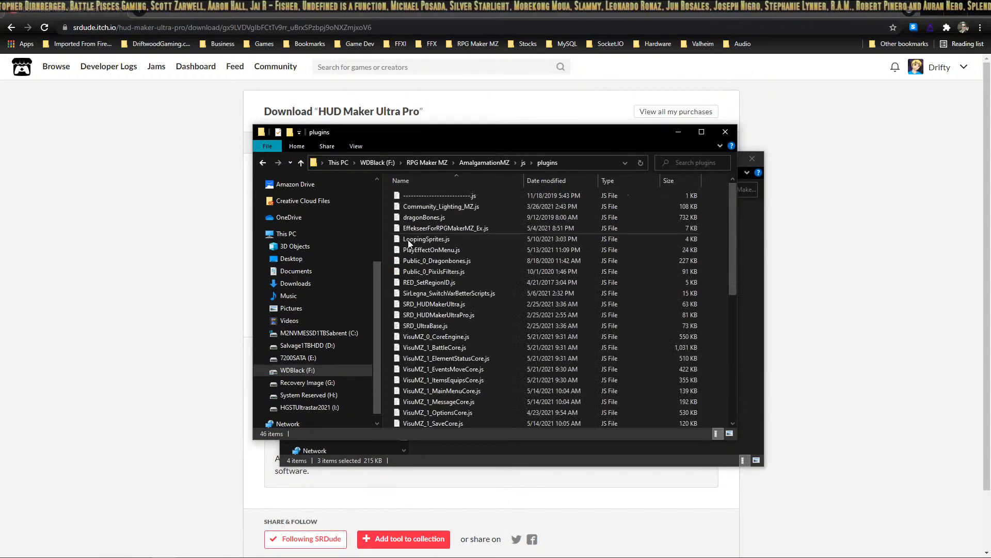
{"action": "key", "text": "ctrl+v"}
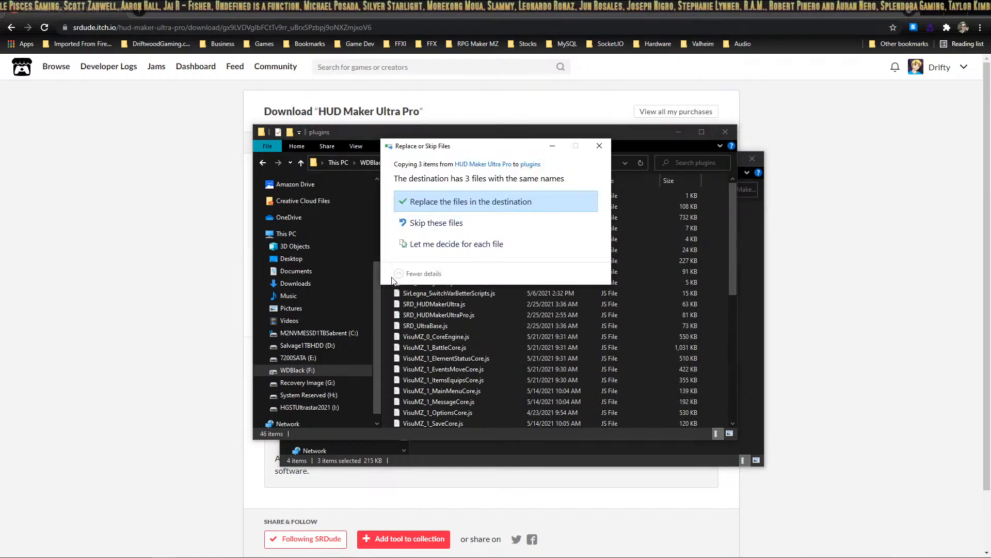
{"action": "key", "text": "Return"}
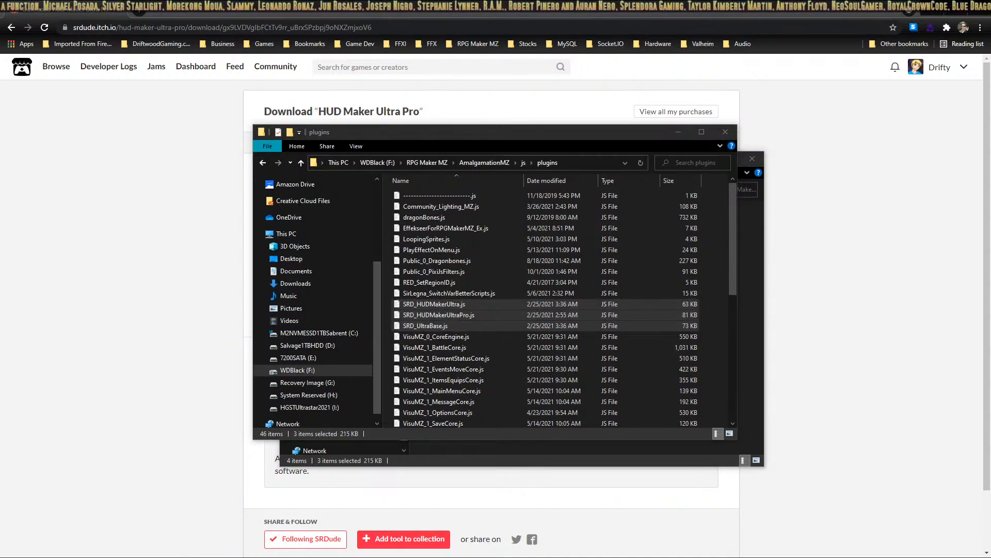
Switch to RPG Maker MZ and open the Plugin Manager for the AmalgamationMZ project.
{"action": "key", "text": "alt+Tab"}
{"action": "left_click", "coordinate": [422, 36]}
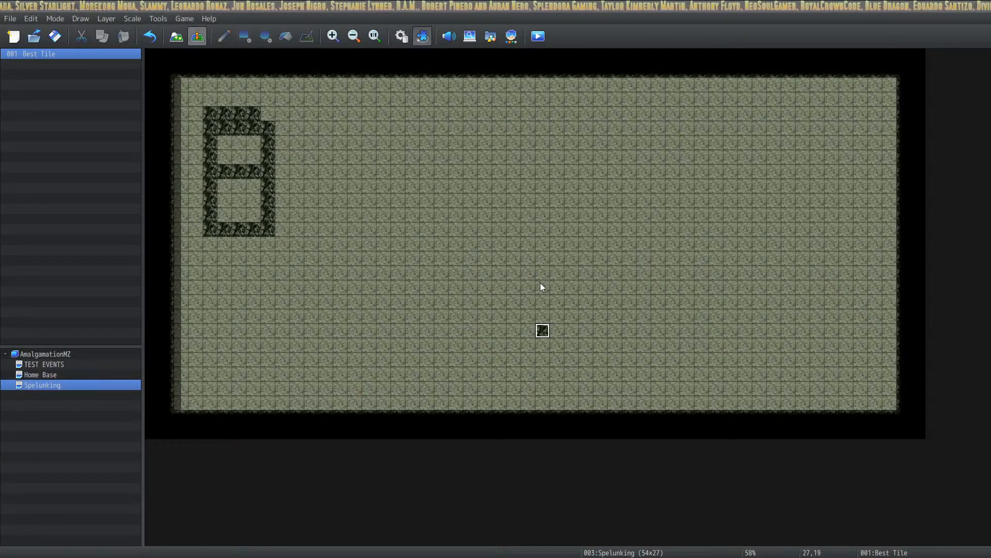
Refresh all plugins in the Plugin Manager list and accept the updated list.
{"action": "left_click", "coordinate": [504, 263]}
{"action": "key", "text": "ctrl+a"}
{"action": "right_click", "coordinate": [498, 274]}
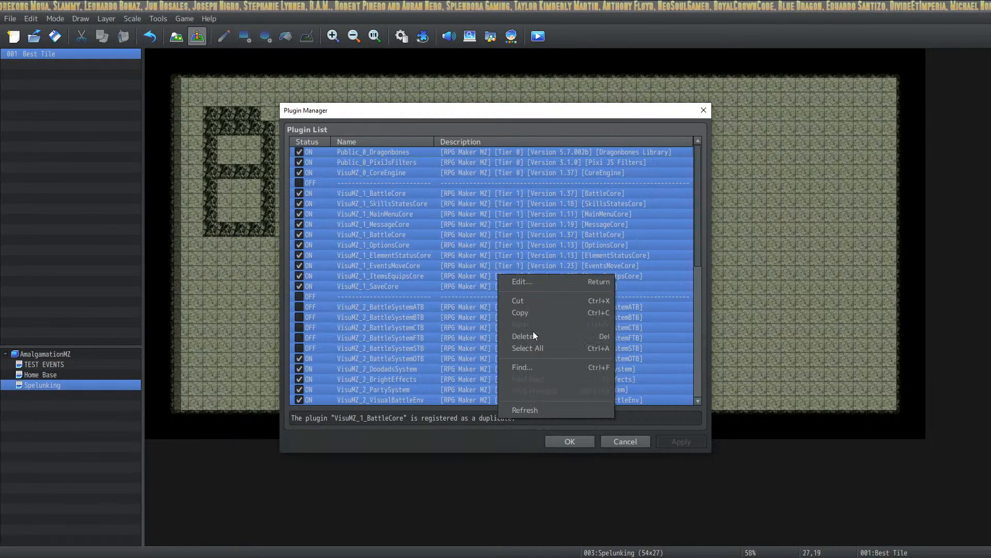
{"action": "left_click", "coordinate": [527, 412]}
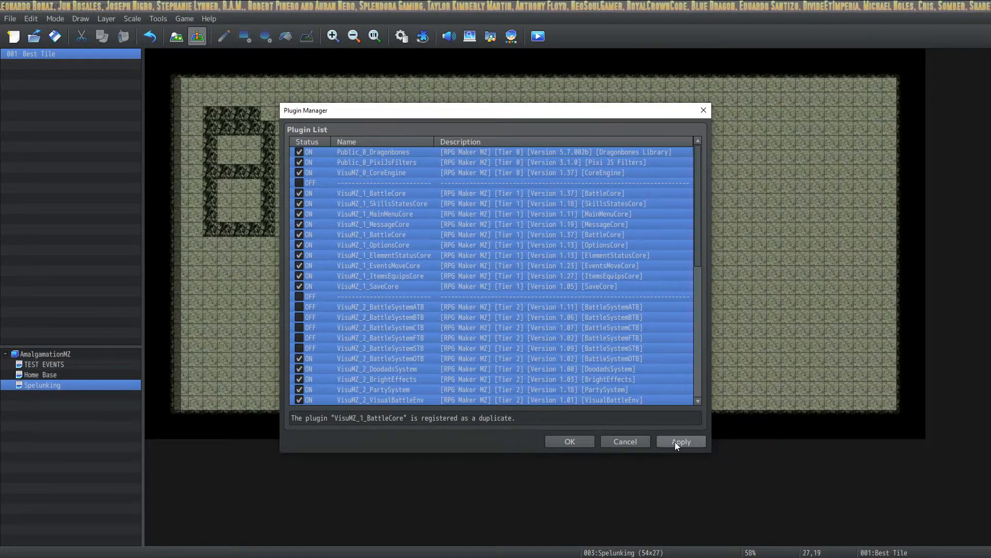
{"action": "left_click", "coordinate": [569, 443]}
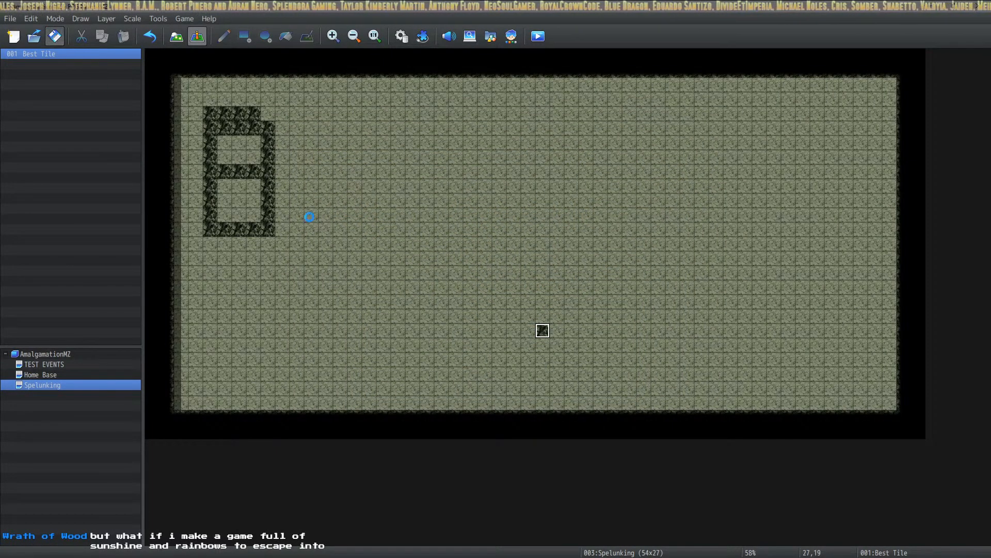
Switch to HUD Maker Ultra, view its version information, and close the program.
{"action": "left_click", "coordinate": [432, 544]}
{"action": "left_click", "coordinate": [469, 222]}
{"action": "double_click", "coordinate": [469, 222]}
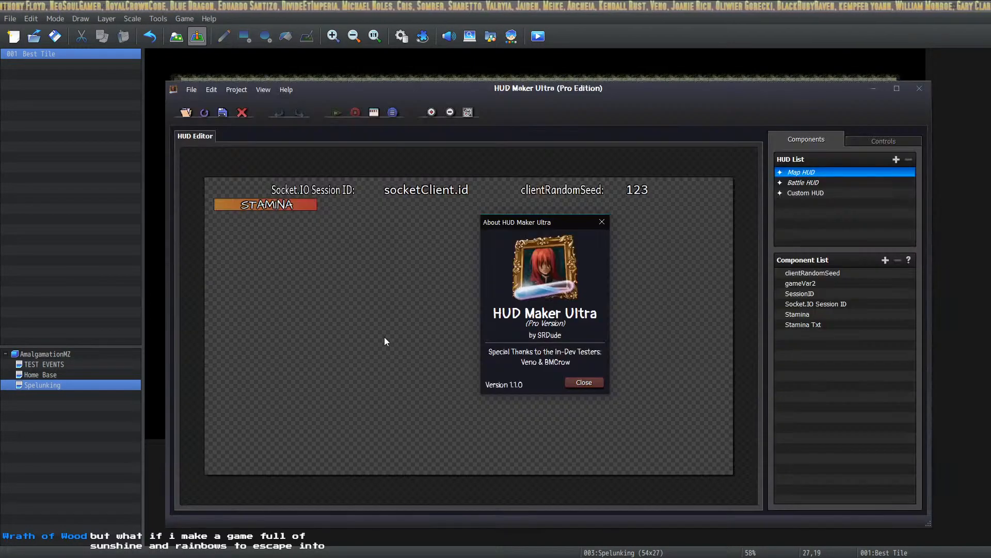
{"action": "left_click", "coordinate": [584, 382]}
{"action": "left_click", "coordinate": [919, 88]}
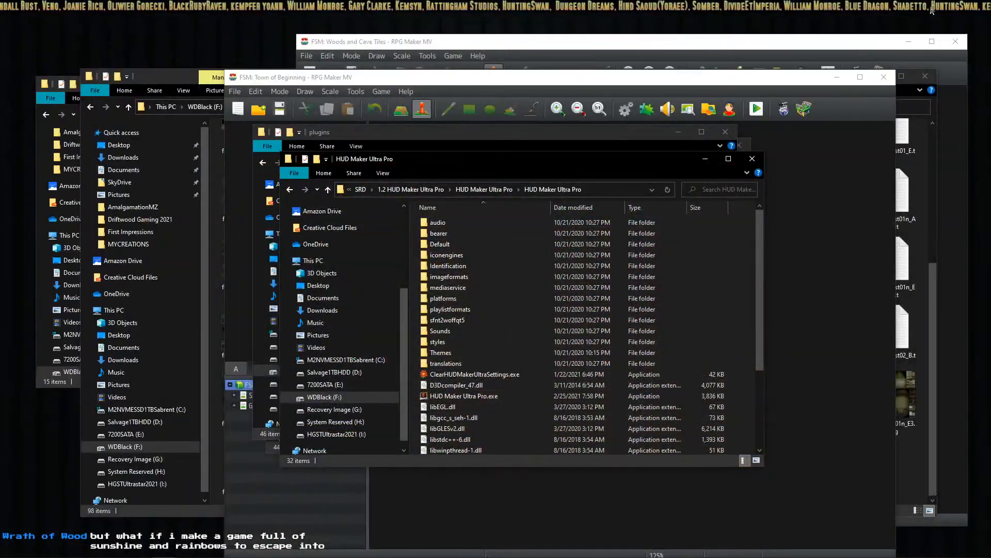
Create a desktop shortcut to HUD Maker Ultra Pro.exe and rename it HUD Maker Ultra Pro 1.2.
{"action": "right_click_drag", "start_coordinate": [469, 397], "coordinate": [189, 45]}
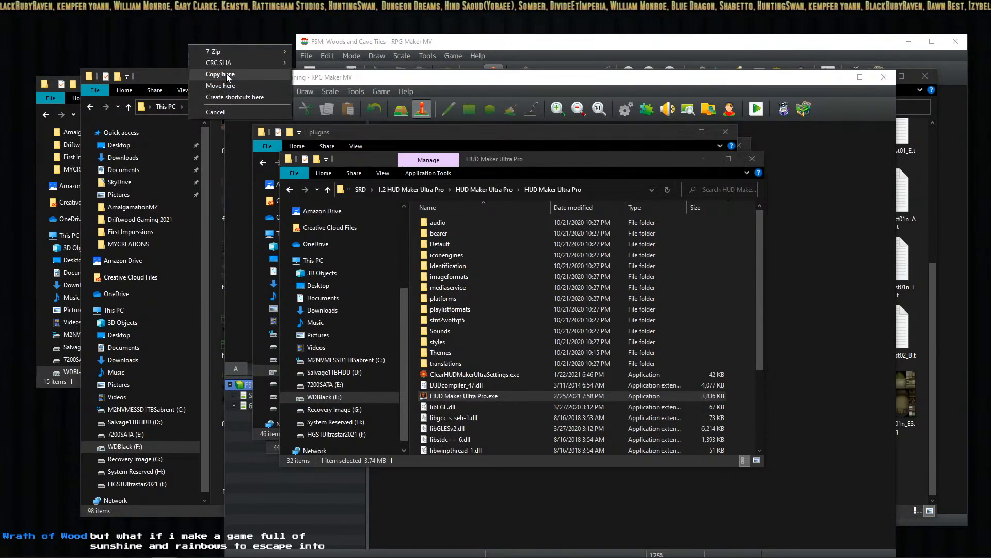
{"action": "left_click", "coordinate": [235, 97]}
{"action": "left_click", "coordinate": [181, 44]}
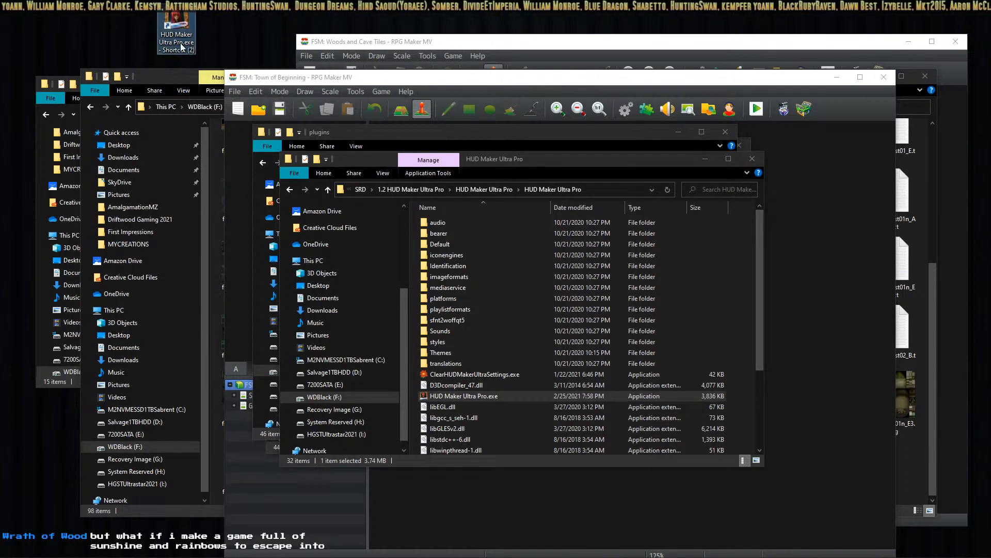
{"action": "key", "text": "Home"}
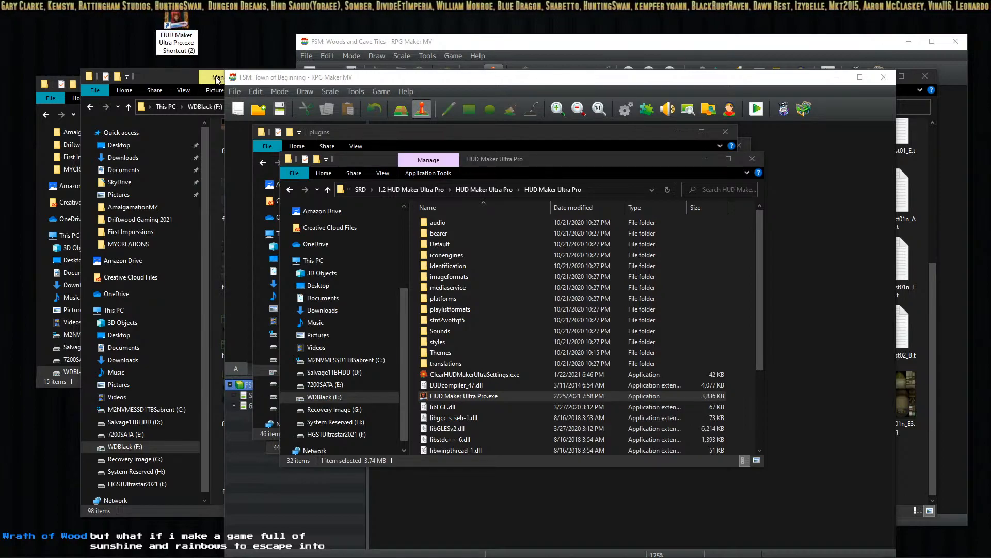
{"action": "key", "text": "Right"}
{"action": "key", "text": "Right"}
{"action": "key", "text": "Right"}
{"action": "key", "text": "Right"}
{"action": "key", "text": "Right"}
{"action": "key", "text": "Right"}
{"action": "key", "text": "Right"}
{"action": "key", "text": "Right"}
{"action": "key", "text": "Right"}
{"action": "key", "text": "Right"}
{"action": "key", "text": "Right"}
{"action": "key", "text": "Right"}
{"action": "key", "text": "Right"}
{"action": "key", "text": "Right"}
{"action": "key", "text": "Right"}
{"action": "key", "text": "Right"}
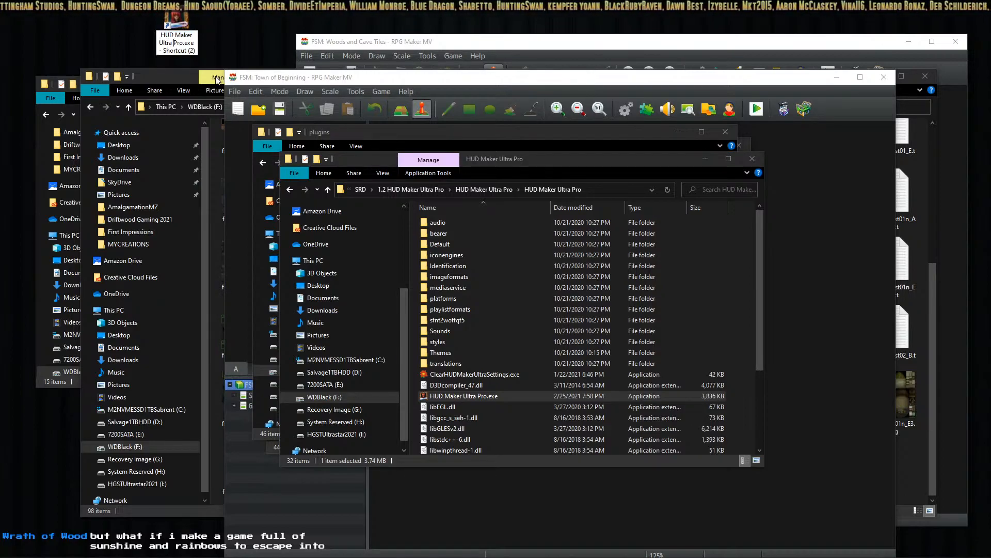
{"action": "key", "text": "Right"}
{"action": "key", "text": "Right"}
{"action": "key", "text": "Right"}
{"action": "key", "text": "Delete"}
{"action": "key", "text": "Delete"}
{"action": "key", "text": "Delete"}
{"action": "key", "text": "Delete"}
{"action": "key", "text": "Delete"}
{"action": "key", "text": "Delete"}
{"action": "key", "text": "Delete"}
{"action": "key", "text": "Delete"}
{"action": "key", "text": "Delete"}
{"action": "key", "text": "Delete"}
{"action": "key", "text": "Delete"}
{"action": "key", "text": "Delete"}
{"action": "key", "text": "Delete"}
{"action": "key", "text": "Delete"}
{"action": "key", "text": "Delete"}
{"action": "key", "text": "Delete"}
{"action": "key", "text": "Delete"}
{"action": "key", "text": "Delete"}
{"action": "key", "text": "Delete"}
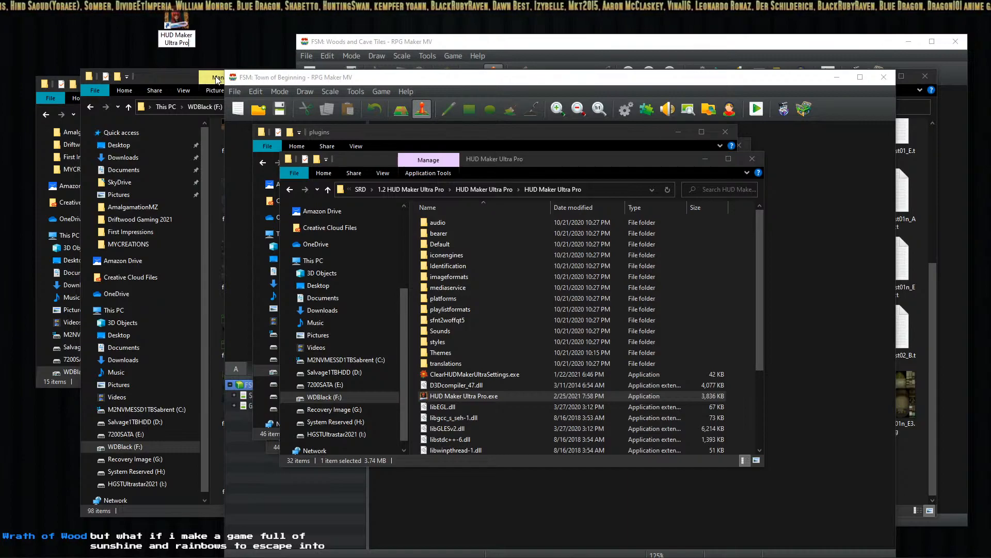
{"action": "type", "text": "1.2"}
{"action": "key", "text": "Return"}
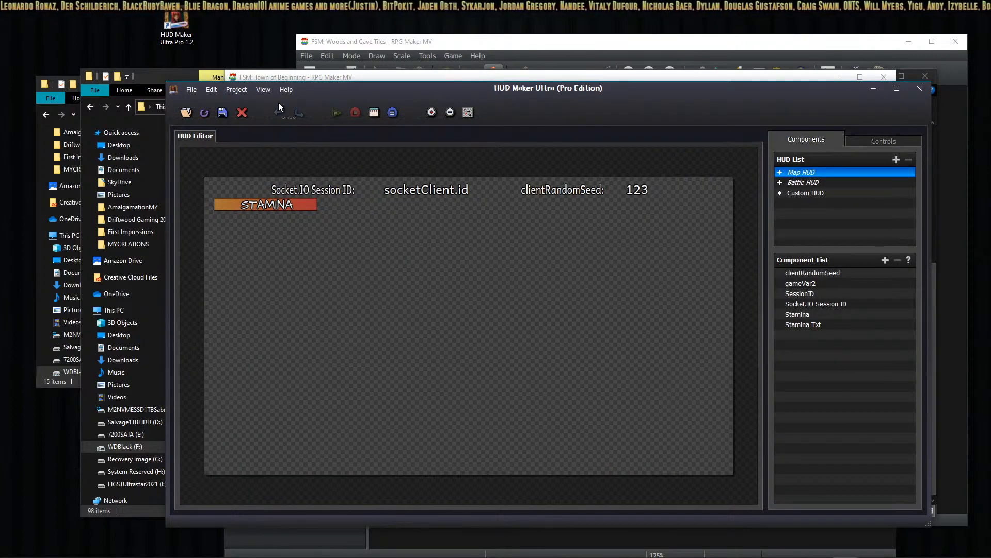
Check the version number of HUD Maker Ultra in its About information.
{"action": "left_click", "coordinate": [285, 91]}
{"action": "left_click", "coordinate": [305, 104]}
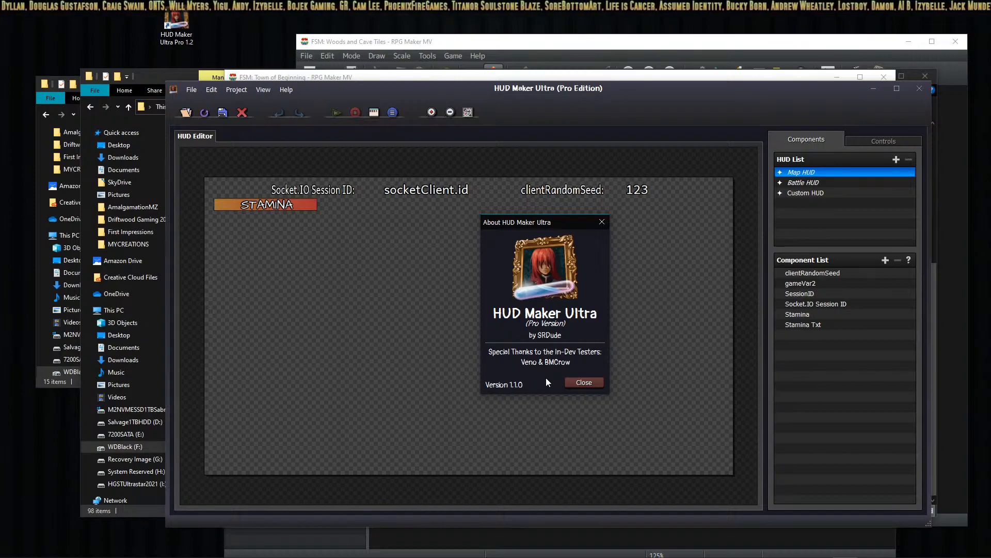
{"action": "left_click", "coordinate": [589, 383]}
{"action": "left_click", "coordinate": [285, 91]}
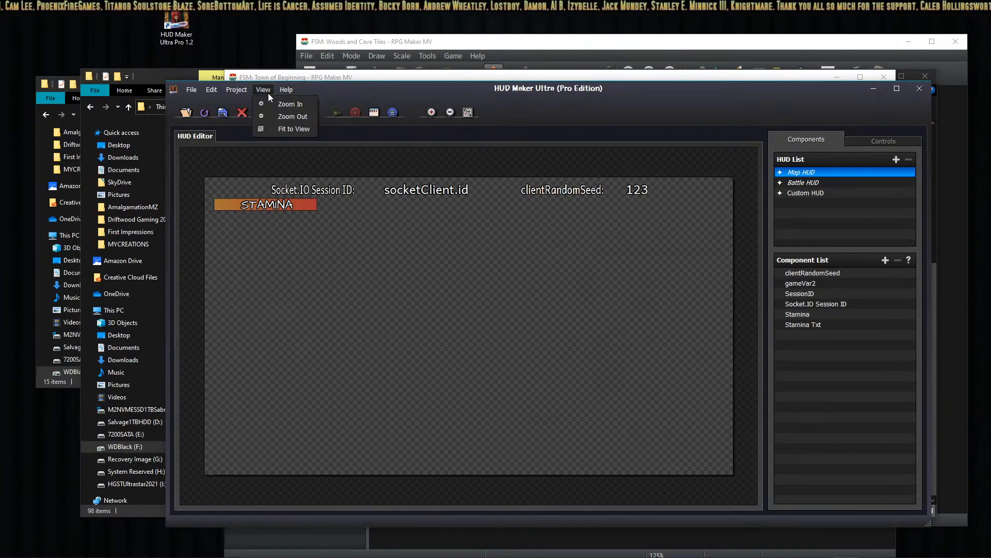
{"action": "mouse_move", "coordinate": [260, 91]}
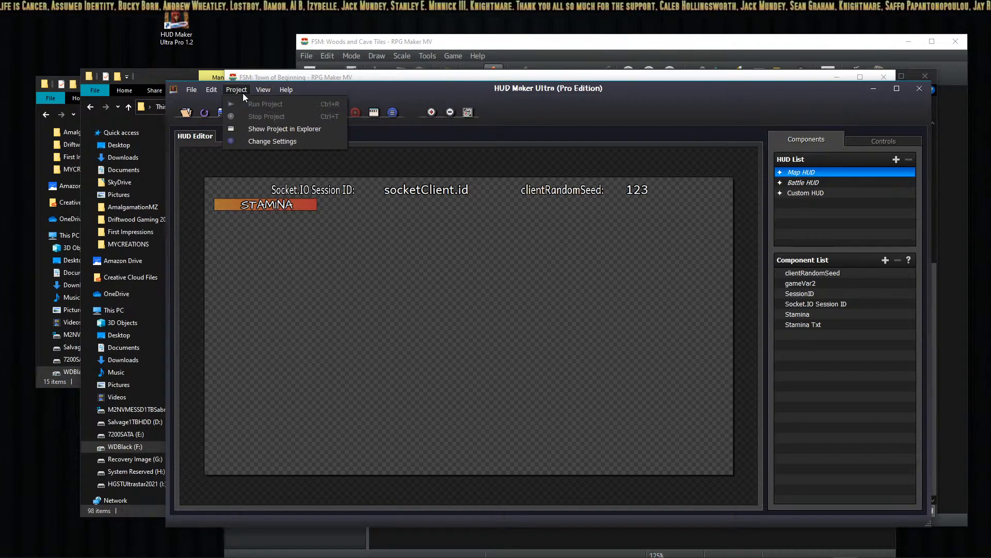
{"action": "mouse_move", "coordinate": [193, 97]}
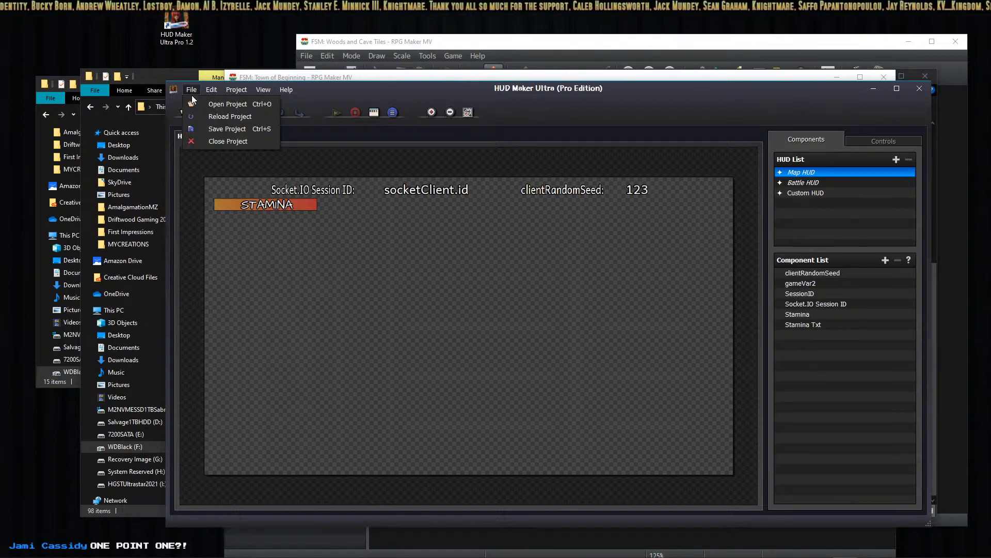
{"action": "left_click", "coordinate": [284, 90]}
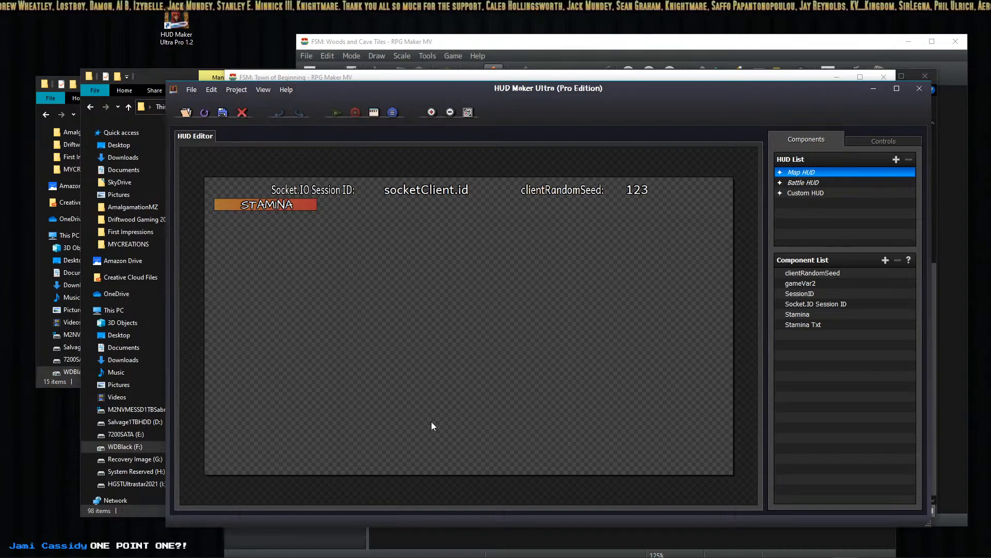
Restart HUD Maker Ultra from HUD Maker Ultra Pro.exe in the 1.2 folder and check its version information again.
{"action": "left_click", "coordinate": [922, 90]}
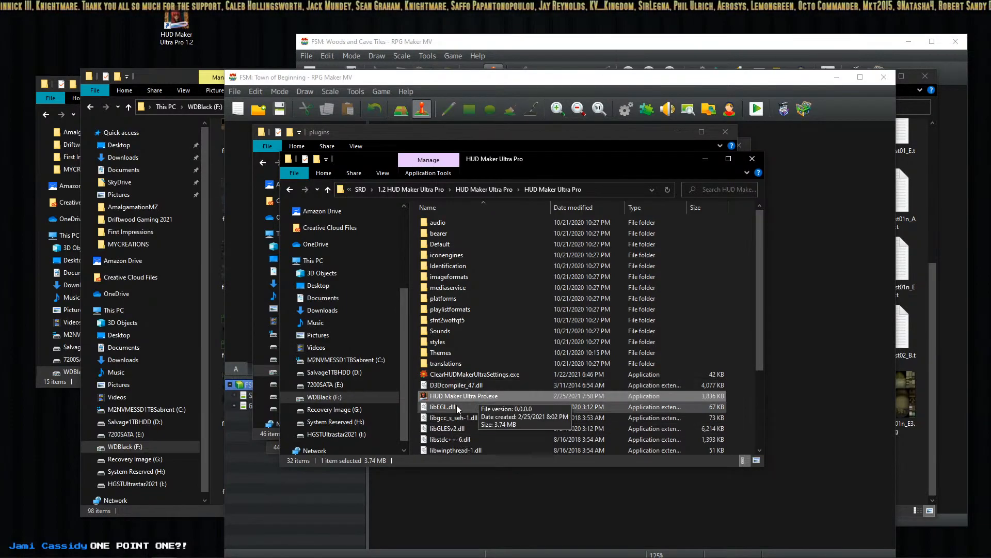
{"action": "double_click", "coordinate": [498, 395]}
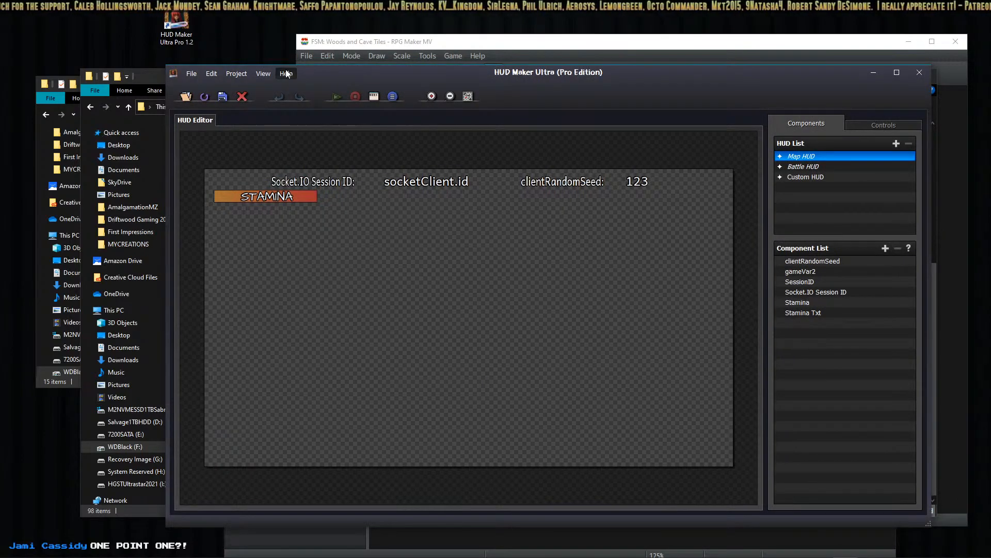
{"action": "left_click", "coordinate": [286, 73]}
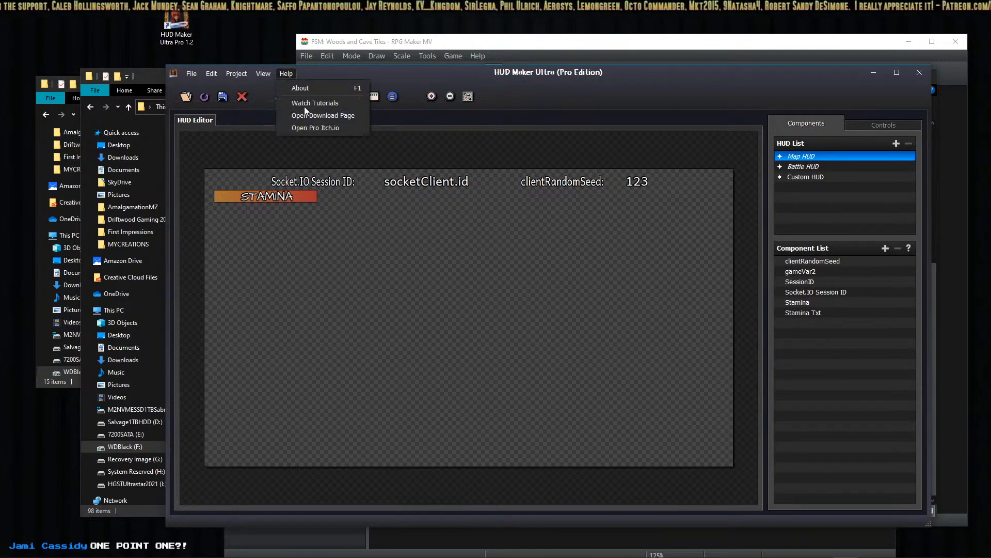
{"action": "left_click", "coordinate": [310, 88]}
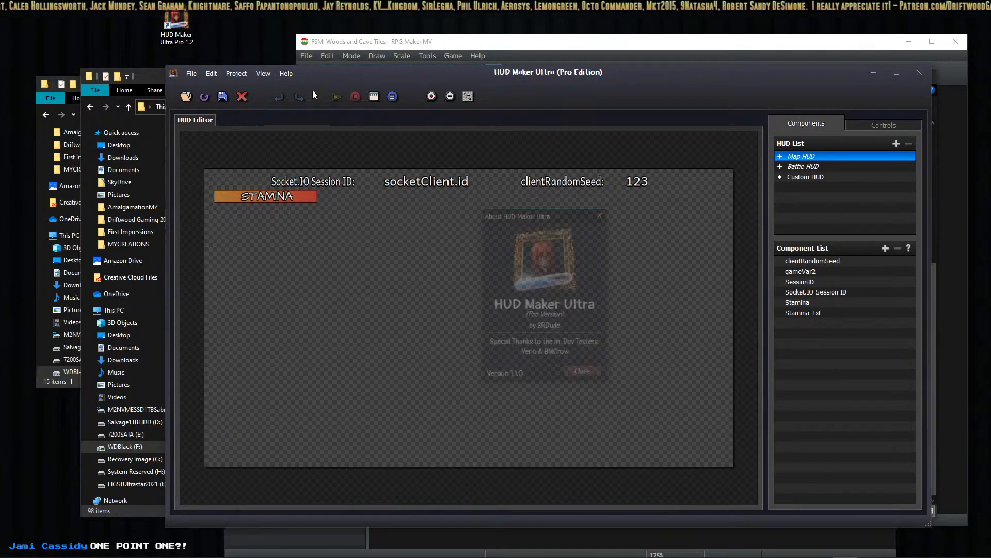
{"action": "left_click", "coordinate": [584, 374]}
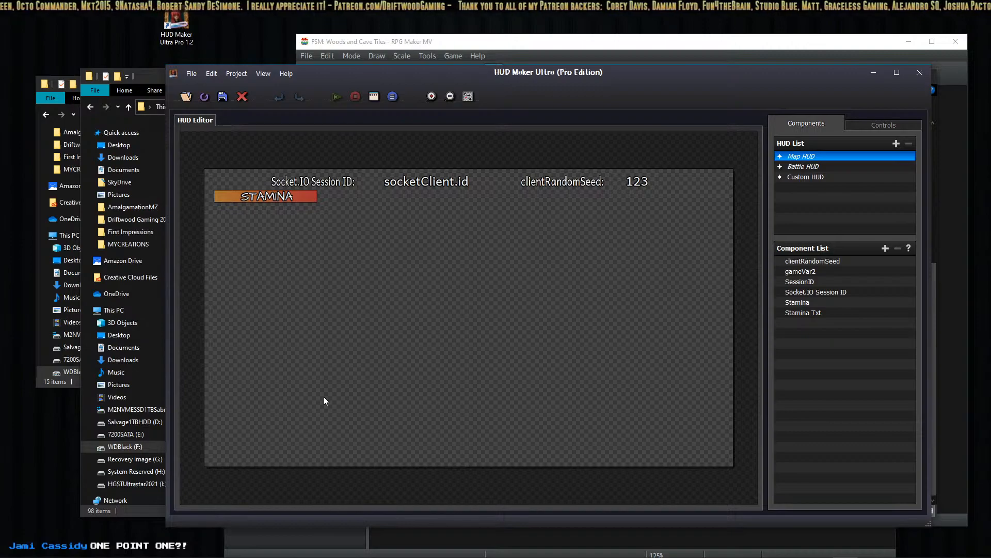
Close the current project and open game.rmmzproject from the AmalgamationMZ folder inside RPG Maker MZ.
{"action": "left_click", "coordinate": [190, 73]}
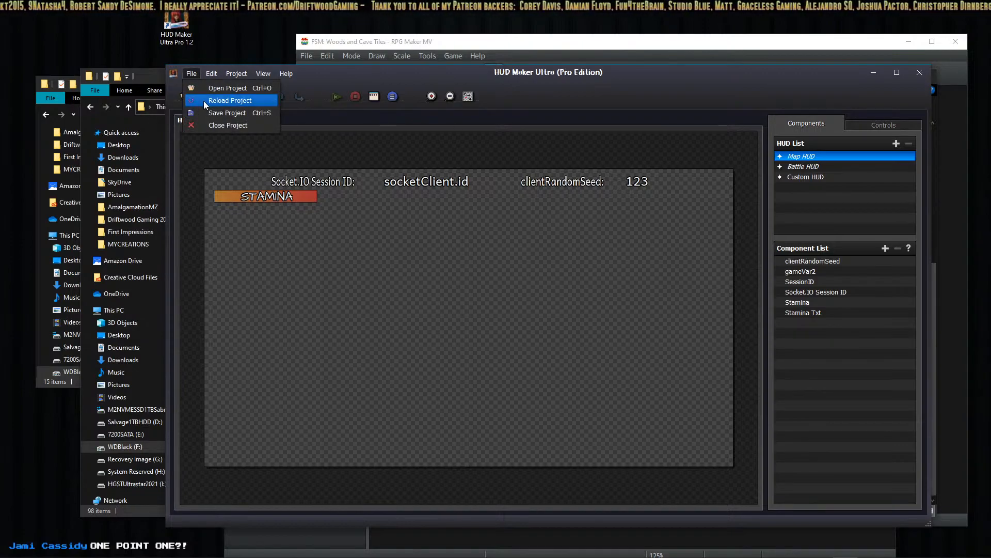
{"action": "left_click", "coordinate": [216, 125]}
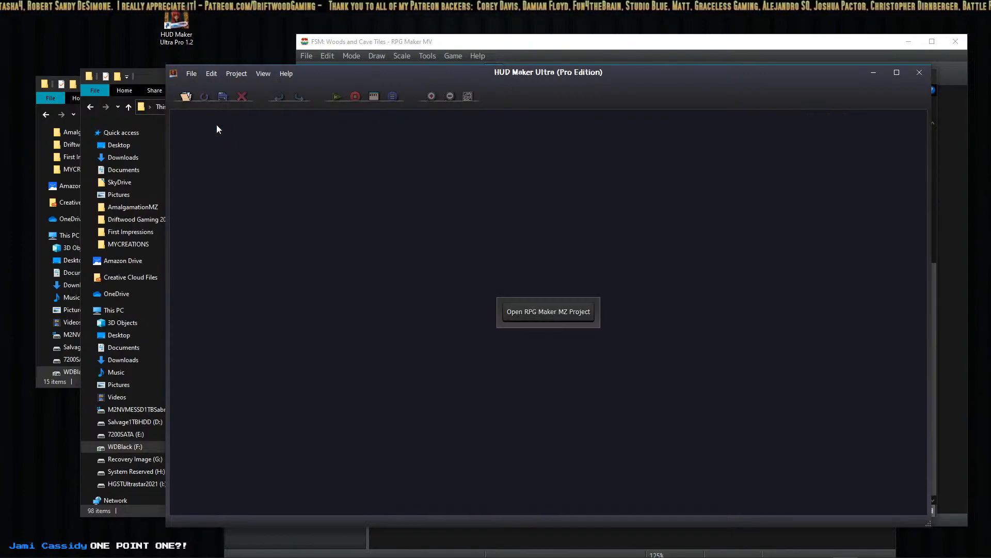
{"action": "left_click", "coordinate": [540, 312]}
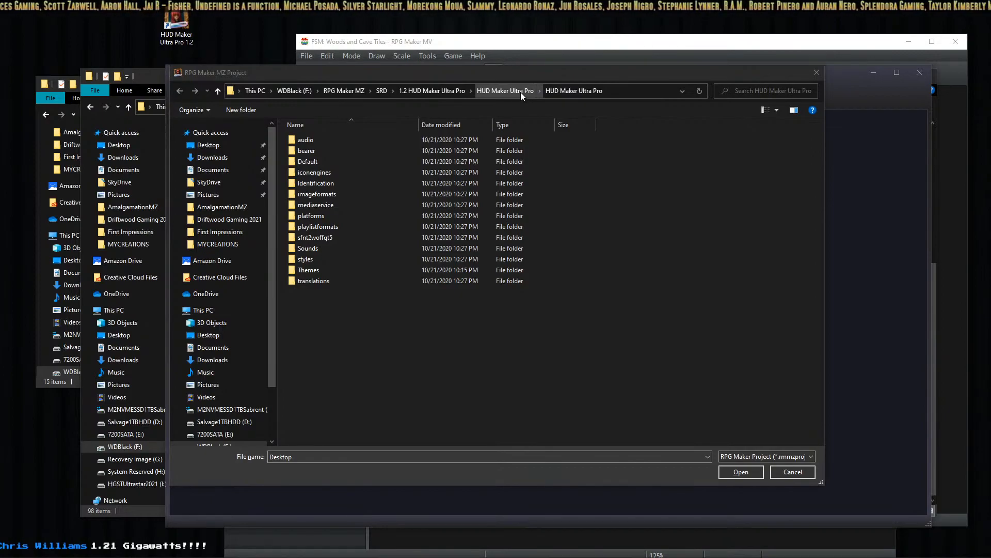
{"action": "left_click", "coordinate": [564, 85]}
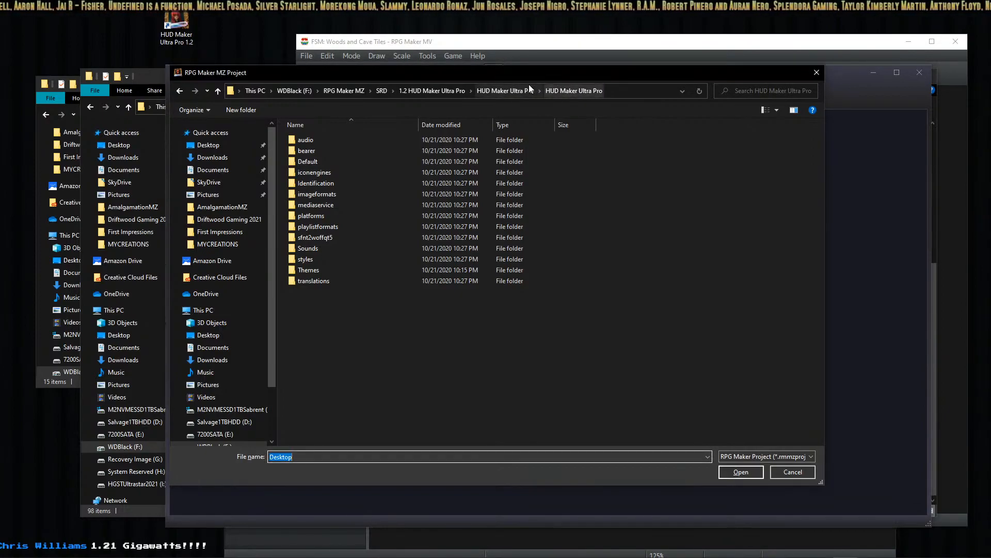
{"action": "left_click", "coordinate": [513, 91]}
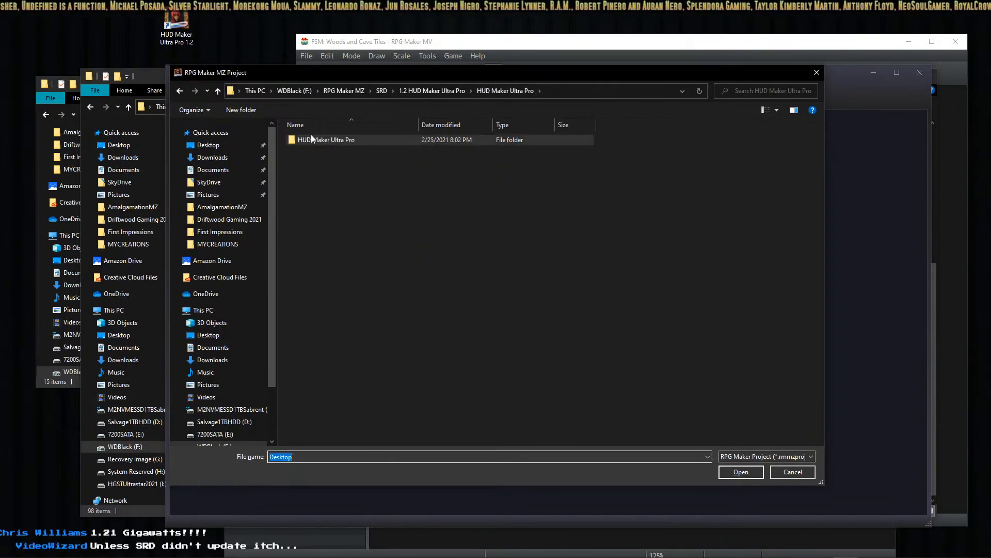
{"action": "left_click", "coordinate": [382, 141]}
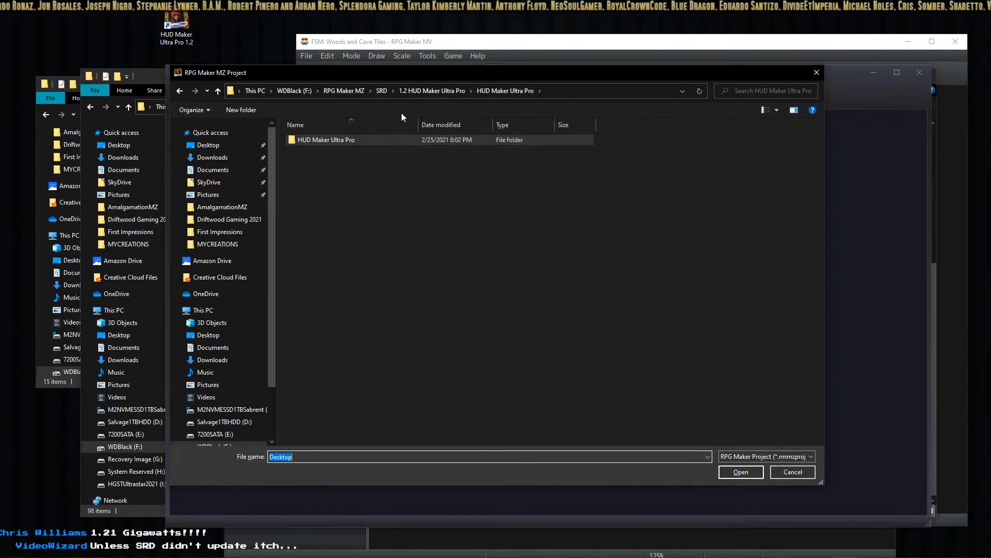
{"action": "left_click", "coordinate": [430, 92]}
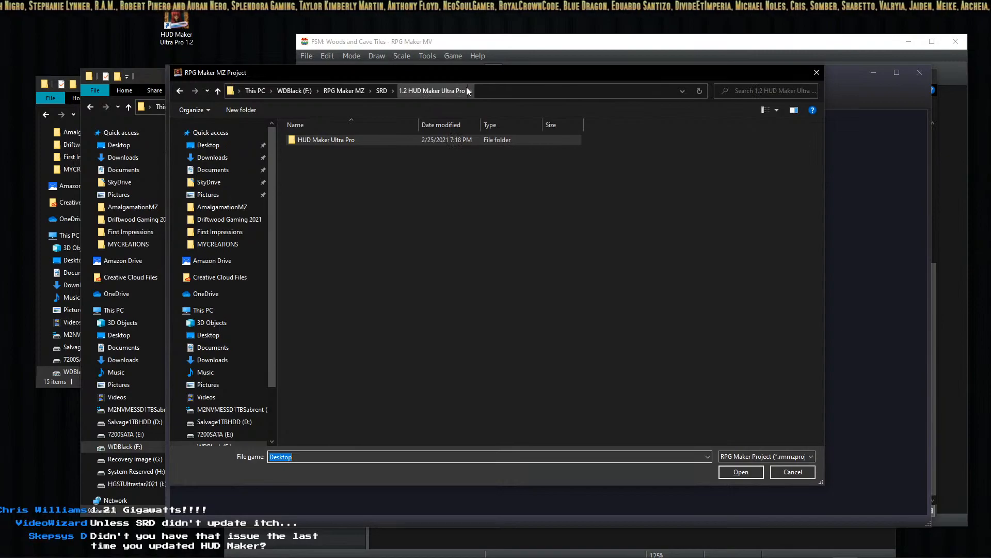
{"action": "left_click", "coordinate": [333, 91]}
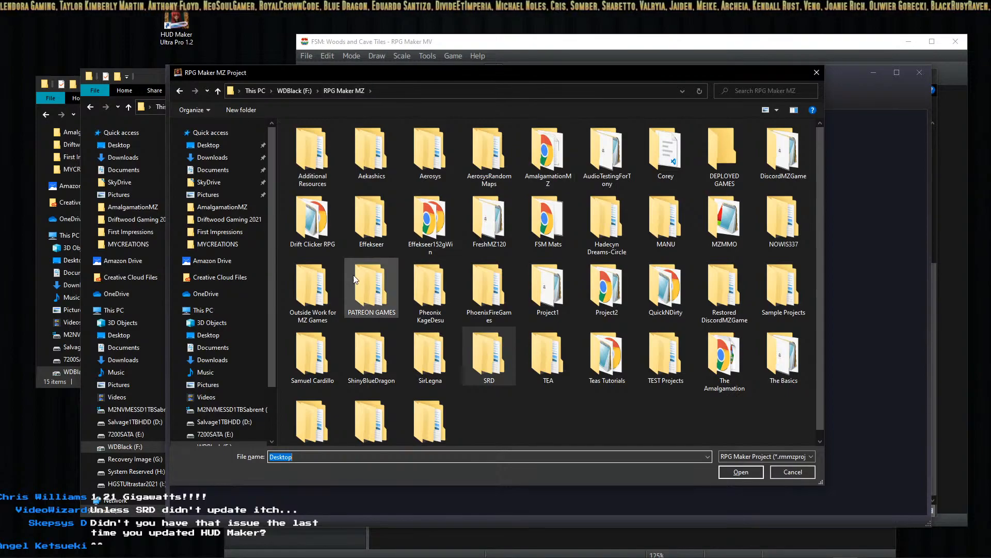
{"action": "double_click", "coordinate": [548, 151]}
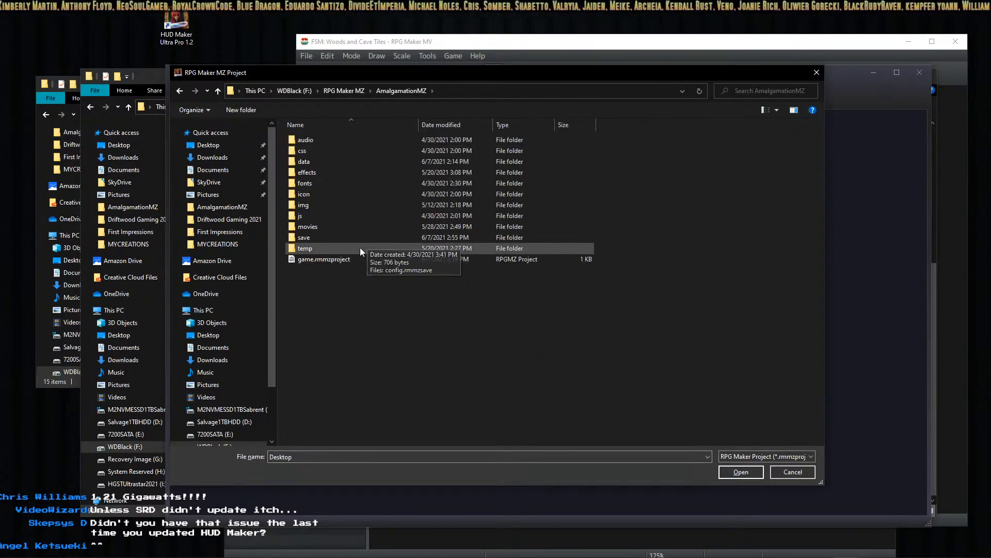
{"action": "left_click", "coordinate": [349, 257]}
{"action": "left_click", "coordinate": [724, 470]}
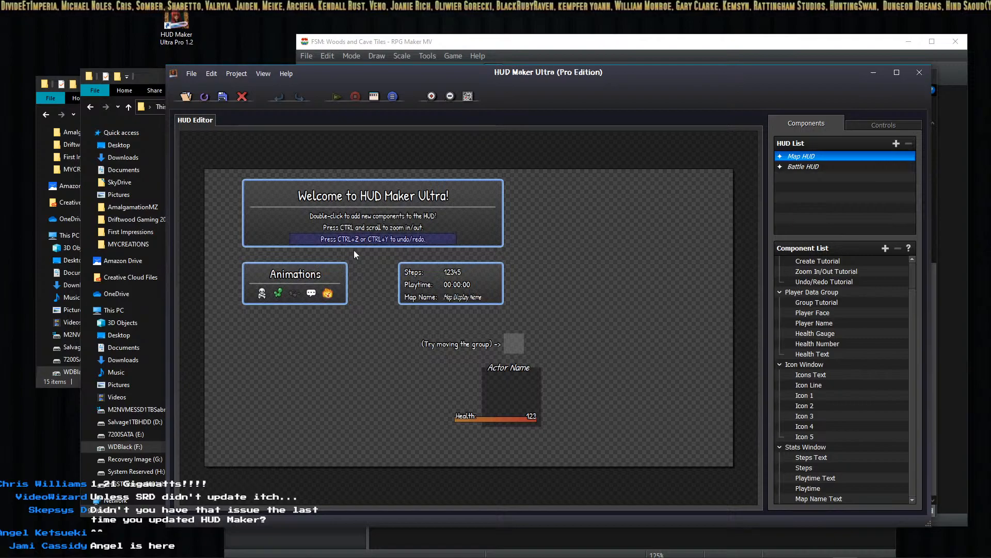
Look over the Battle HUD, return to the Map HUD, and move the Player Data Group to the canvas's upper-right corner.
{"action": "left_click", "coordinate": [817, 167]}
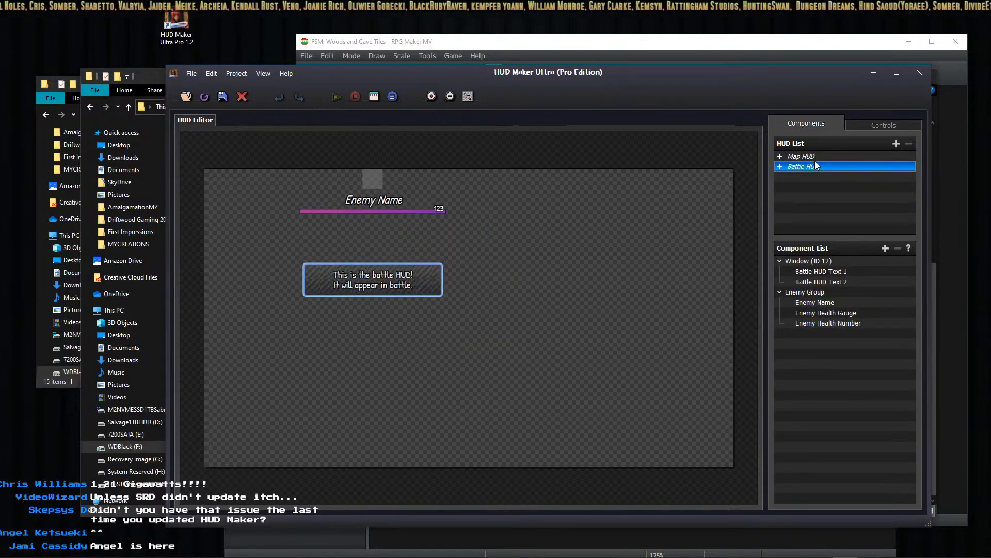
{"action": "left_click", "coordinate": [799, 156]}
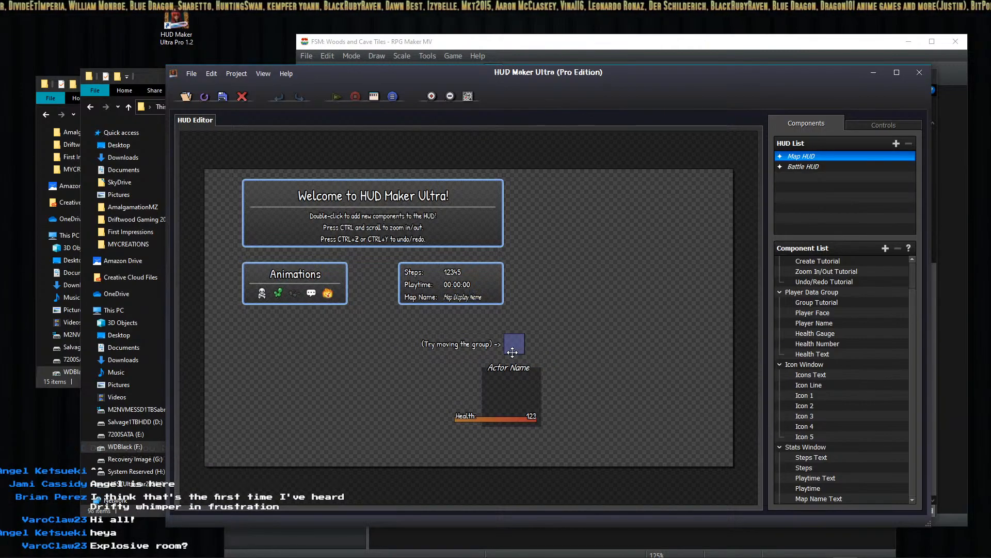
{"action": "mouse_move", "coordinate": [511, 351]}
{"action": "left_mouse_down"}
{"action": "mouse_move", "coordinate": [579, 274]}
{"action": "mouse_move", "coordinate": [672, 284]}
{"action": "mouse_move", "coordinate": [662, 219]}
{"action": "mouse_move", "coordinate": [774, 188]}
{"action": "mouse_move", "coordinate": [701, 187]}
{"action": "left_mouse_up"}
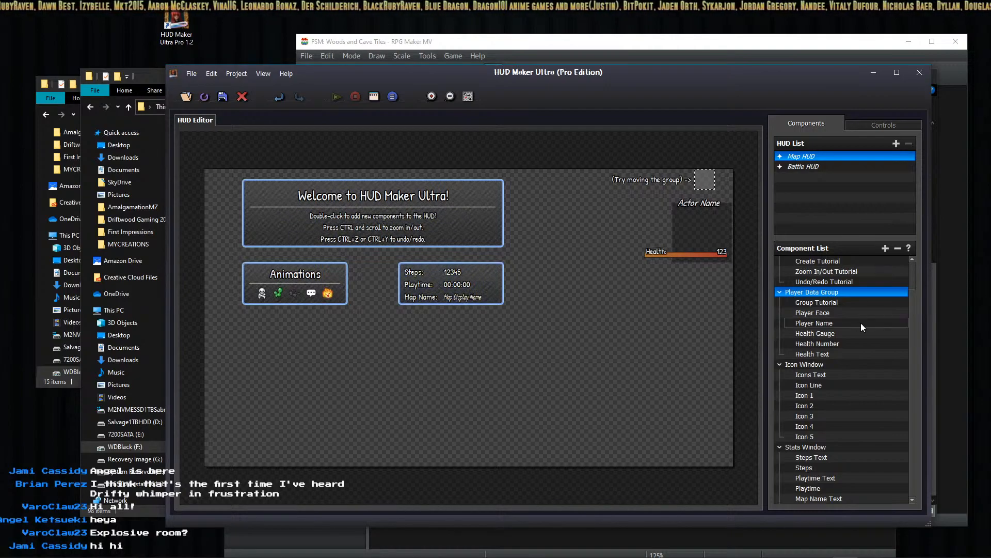
{"action": "scroll", "coordinate": [860, 323], "scroll_direction": "up", "scroll_amount": 1}
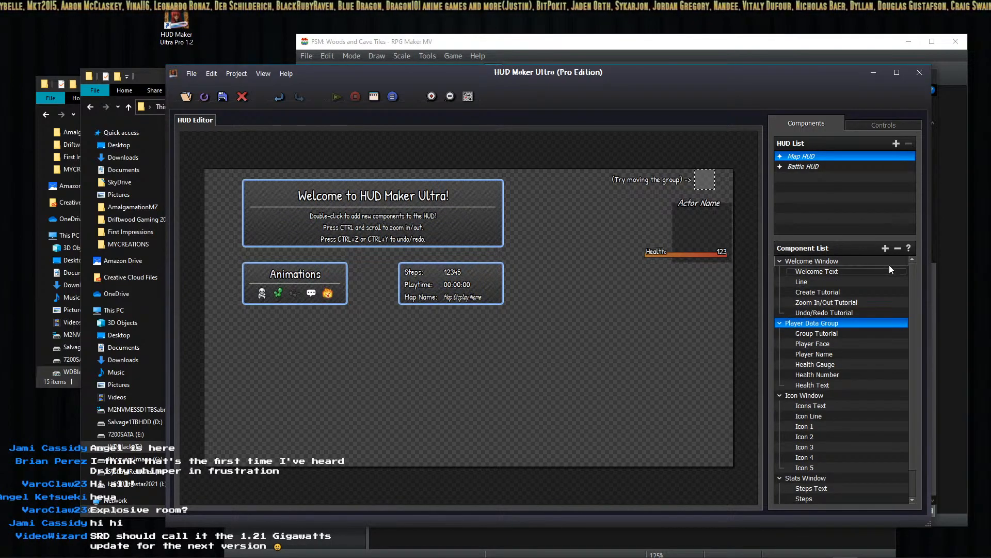
Delete the Welcome Window, Icon Window and Stats Window from the Map HUD and move the Player Data Group slightly higher.
{"action": "left_click", "coordinate": [836, 261]}
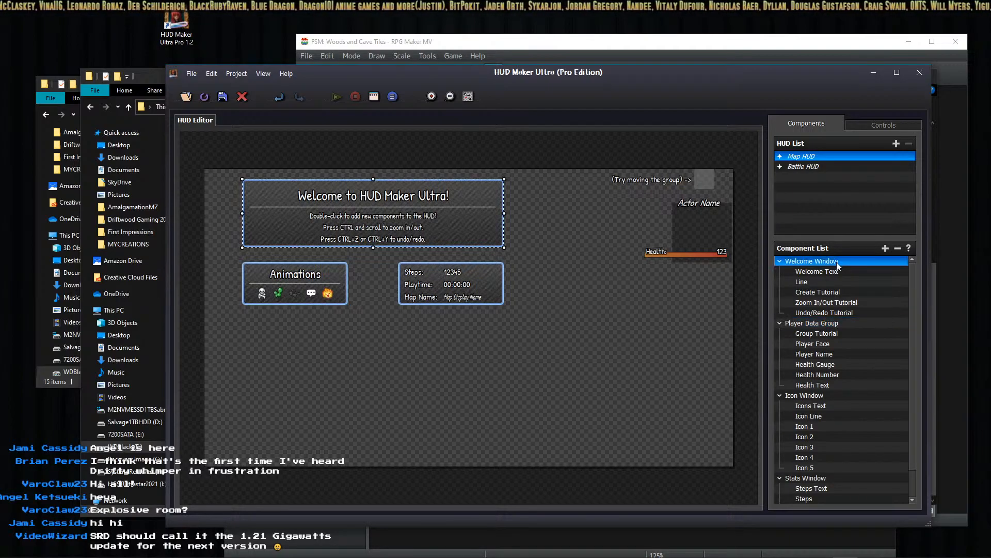
{"action": "key", "text": "Delete"}
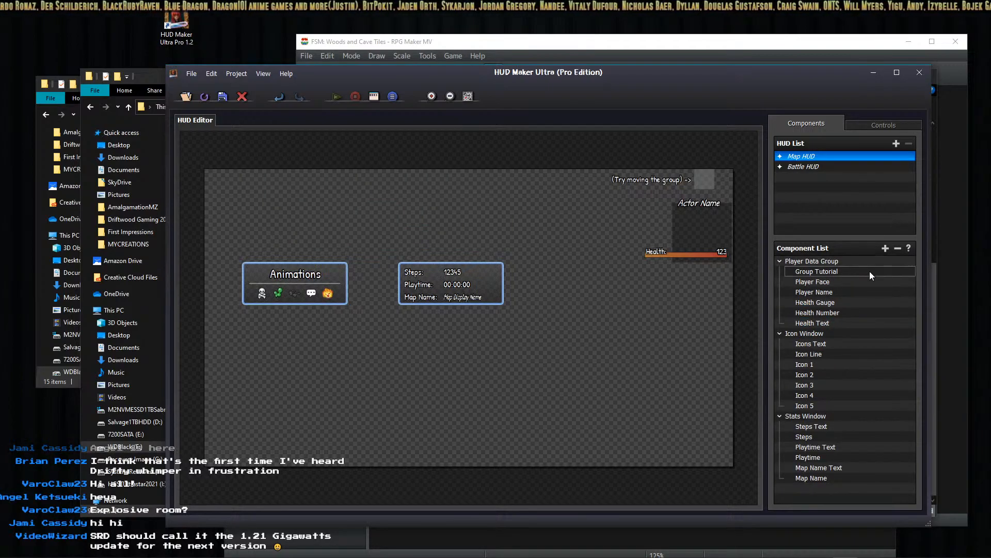
{"action": "left_click", "coordinate": [814, 334]}
{"action": "key", "text": "Delete"}
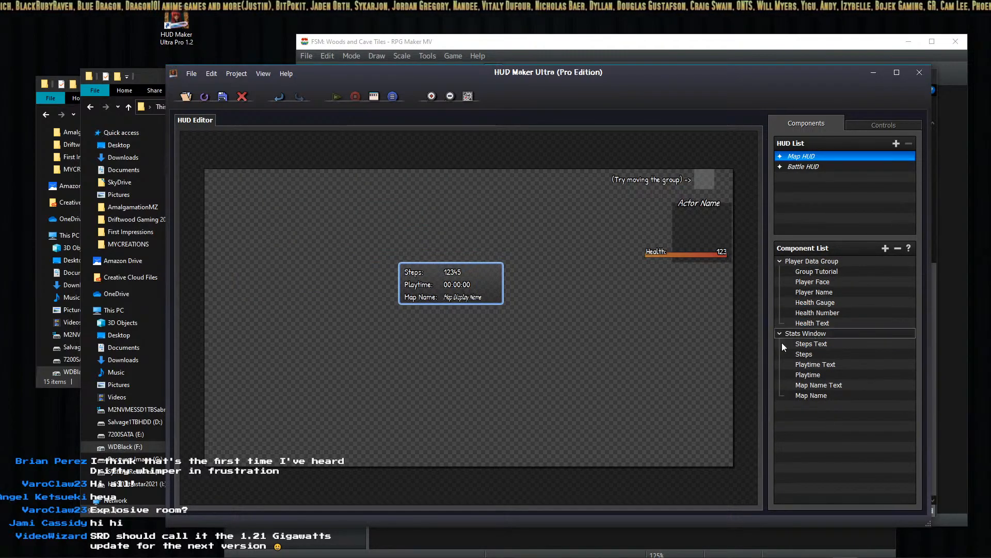
{"action": "left_click", "coordinate": [829, 330]}
{"action": "key", "text": "Delete"}
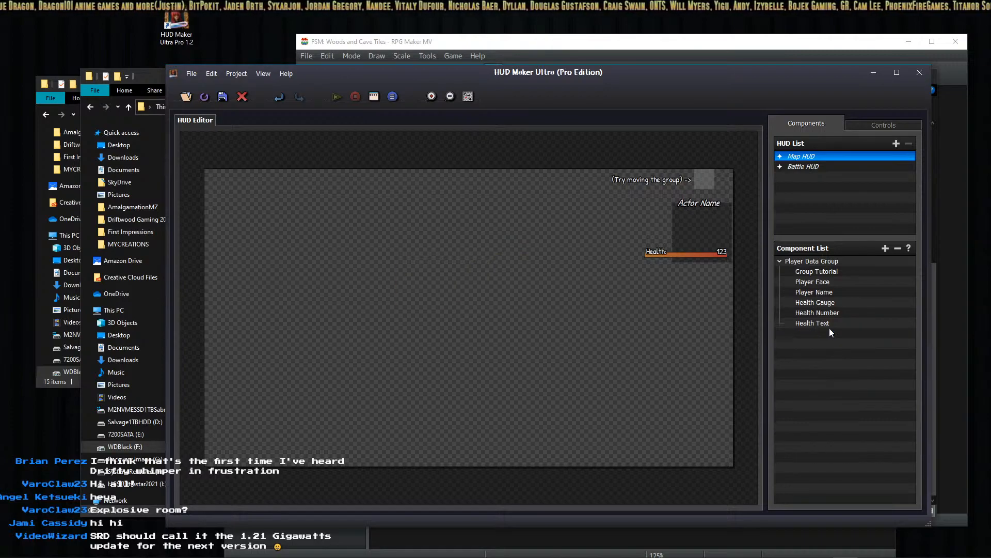
{"action": "mouse_move", "coordinate": [702, 181]}
{"action": "left_mouse_down"}
{"action": "mouse_move", "coordinate": [700, 144]}
{"action": "mouse_move", "coordinate": [704, 157]}
{"action": "left_mouse_up"}
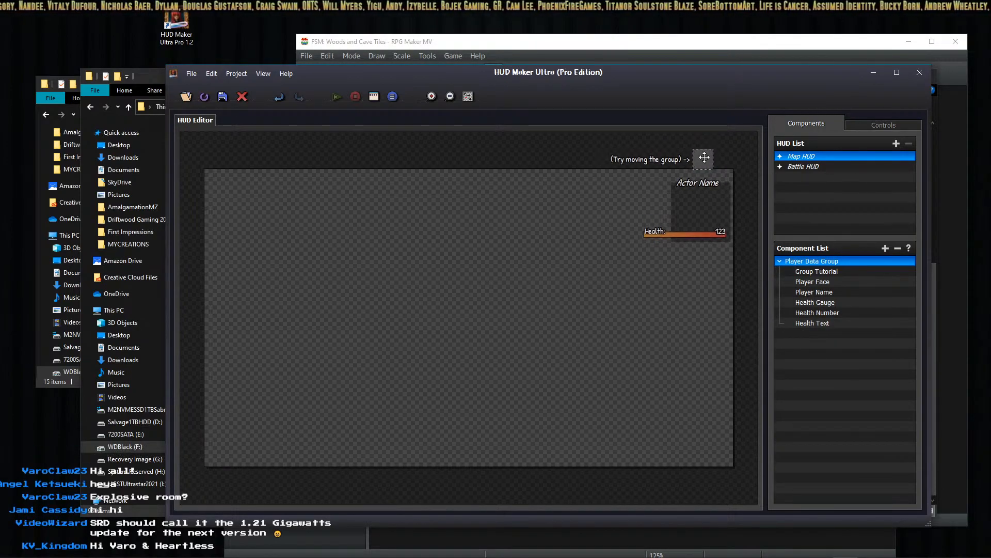
In the Battle HUD, delete the window with the battle text and reposition the Enemy Group at the canvas's upper edge, left of centre.
{"action": "left_click", "coordinate": [827, 166]}
{"action": "left_click", "coordinate": [372, 180]}
{"action": "mouse_move", "coordinate": [372, 180]}
{"action": "left_mouse_down"}
{"action": "mouse_move", "coordinate": [261, 181]}
{"action": "mouse_move", "coordinate": [277, 180]}
{"action": "left_mouse_up"}
{"action": "left_click", "coordinate": [399, 266]}
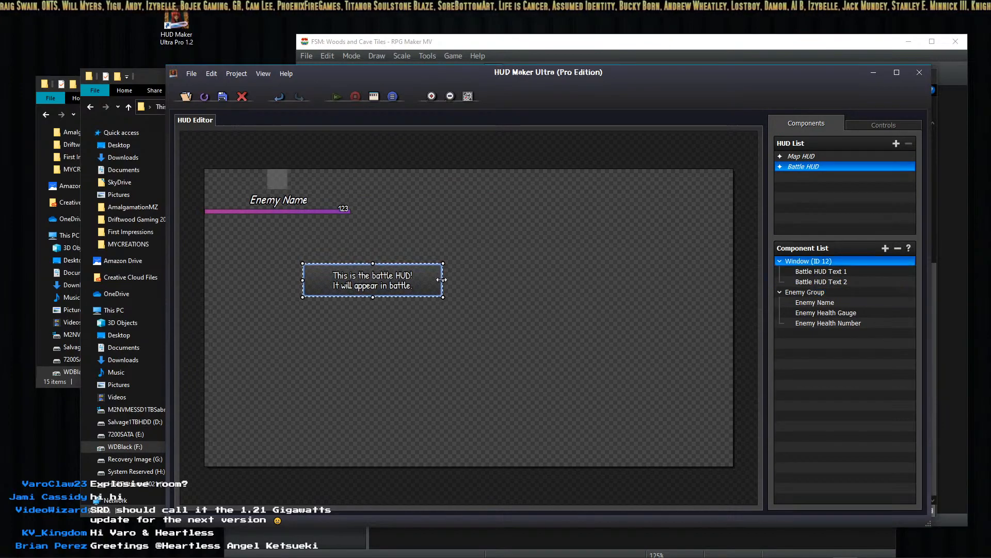
{"action": "key", "text": "Delete"}
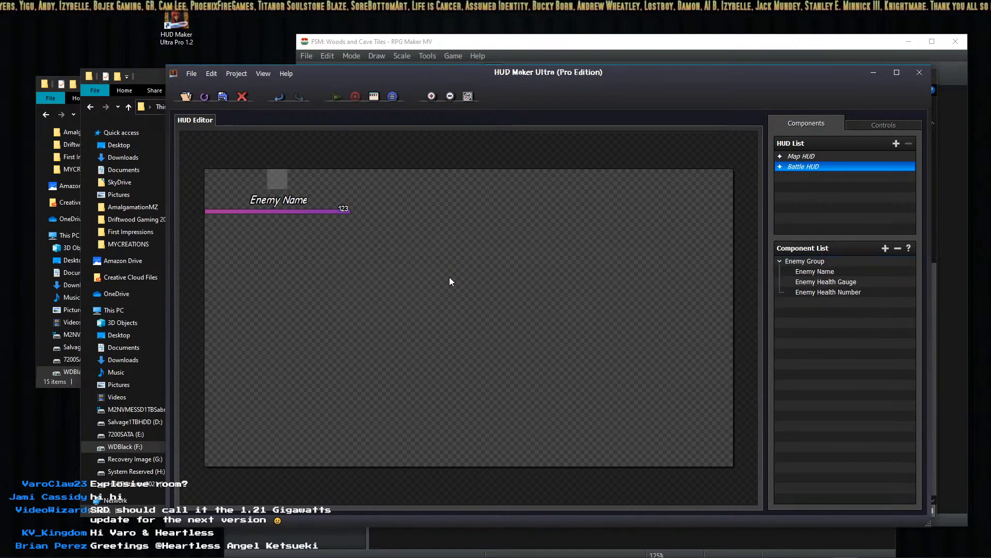
{"action": "left_click_drag", "start_coordinate": [285, 180], "coordinate": [373, 182]}
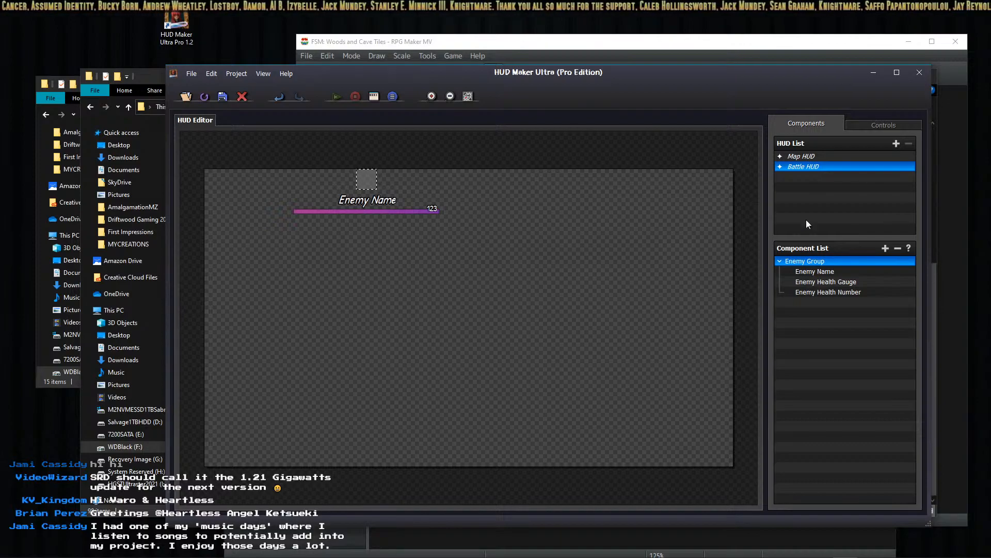
Return to the Map HUD, switch to RPG Maker MZ, and playtest the game to check the HUD on the map.
{"action": "left_click", "coordinate": [803, 156]}
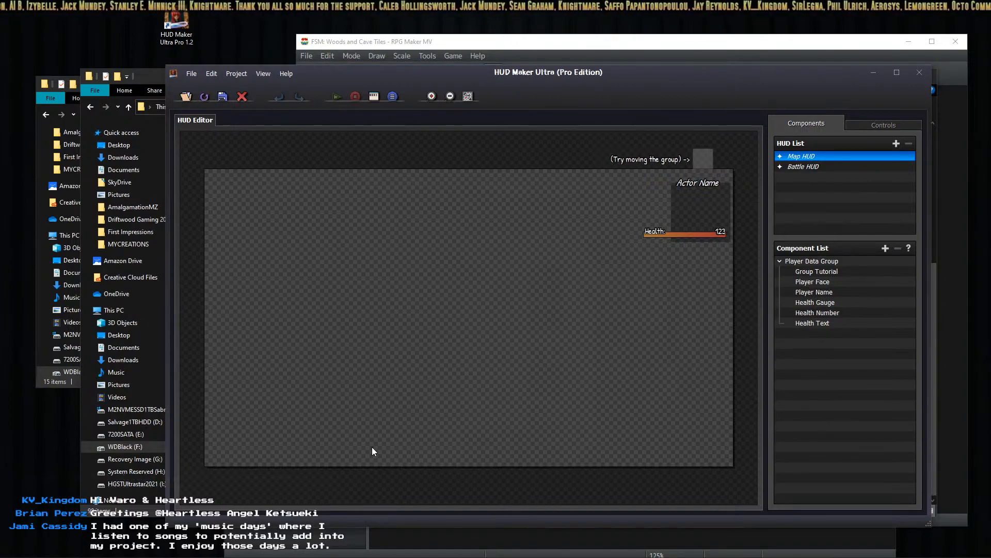
{"action": "key", "text": "alt+Tab"}
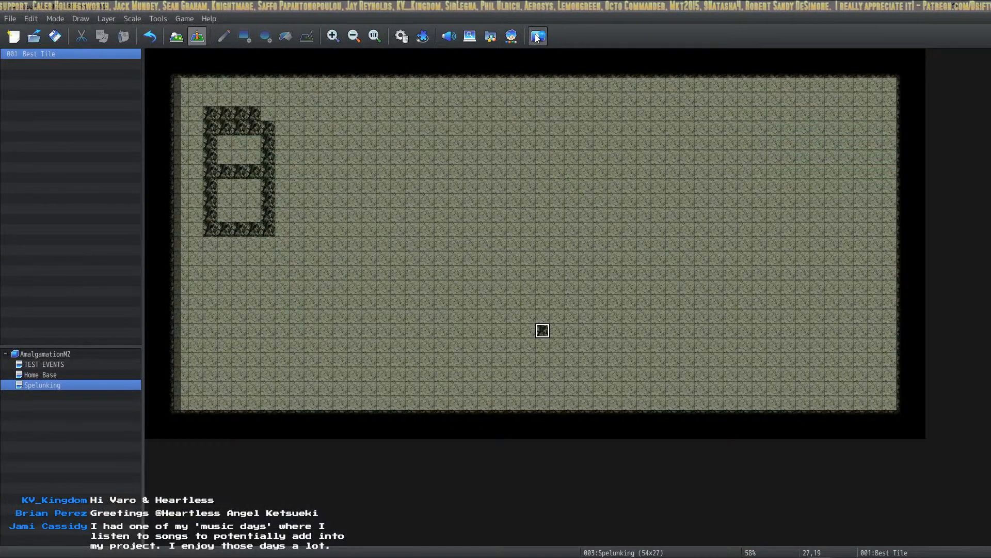
{"action": "left_click", "coordinate": [537, 37]}
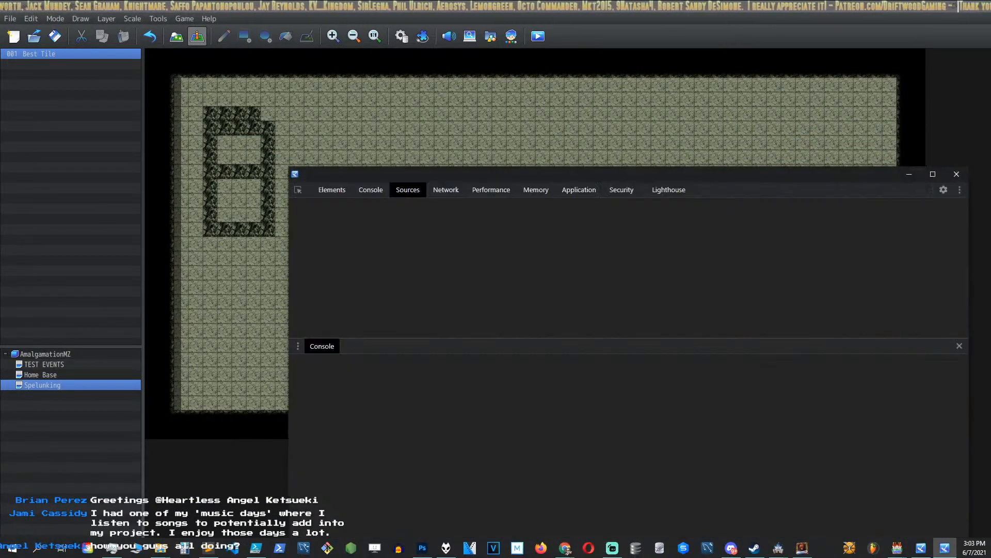
{"action": "left_click_drag", "start_coordinate": [509, 557], "coordinate": [723, 169]}
{"action": "left_click", "coordinate": [570, 412]}
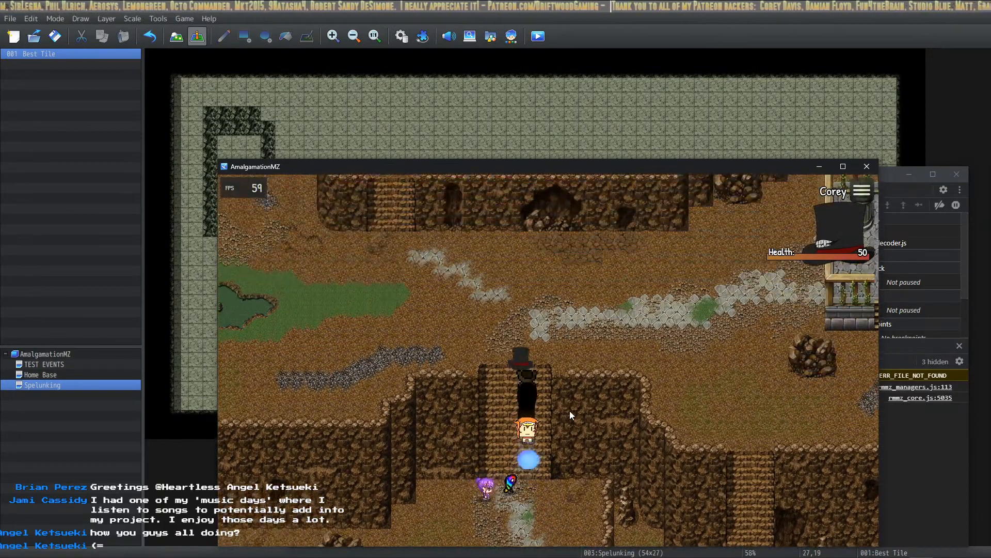
{"action": "left_click", "coordinate": [868, 166]}
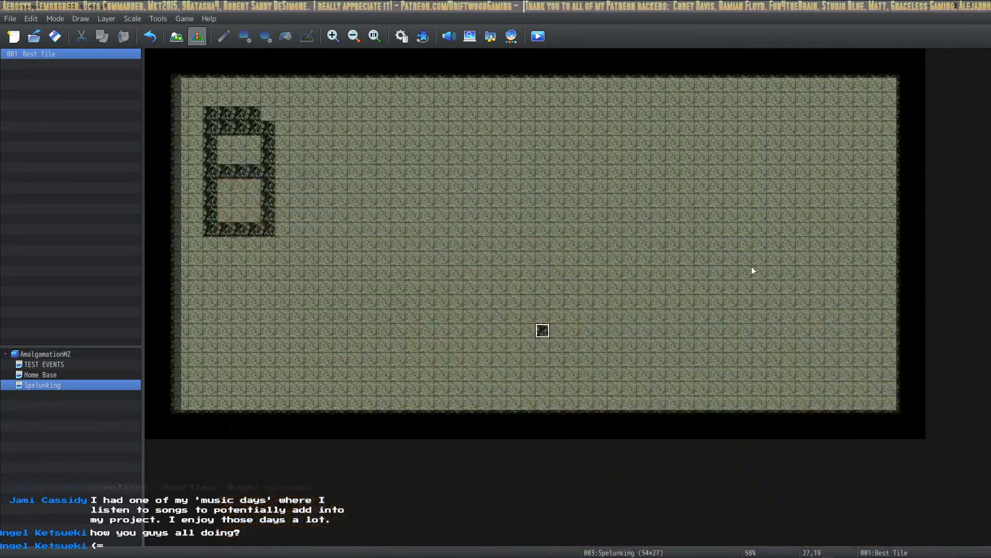
Turn off Autoplay BGM in the Home Base map's properties.
{"action": "key", "text": "Up"}
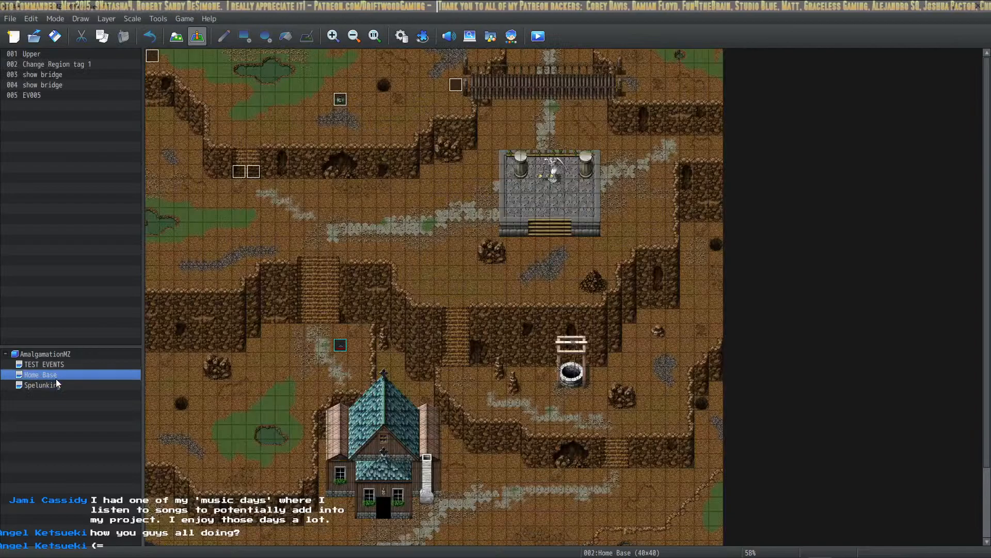
{"action": "right_click", "coordinate": [56, 379]}
{"action": "left_click", "coordinate": [72, 384]}
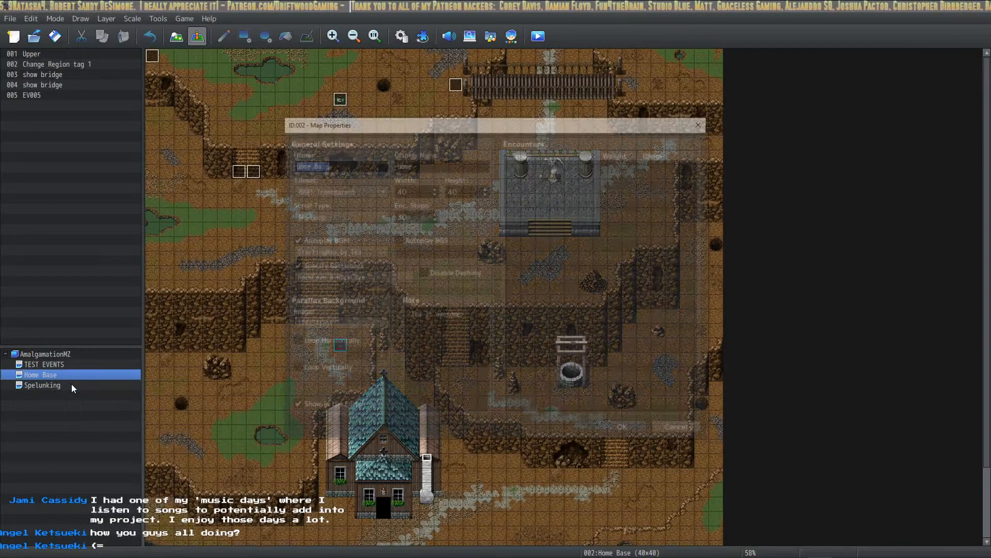
{"action": "left_click", "coordinate": [293, 240]}
{"action": "left_click", "coordinate": [618, 431]}
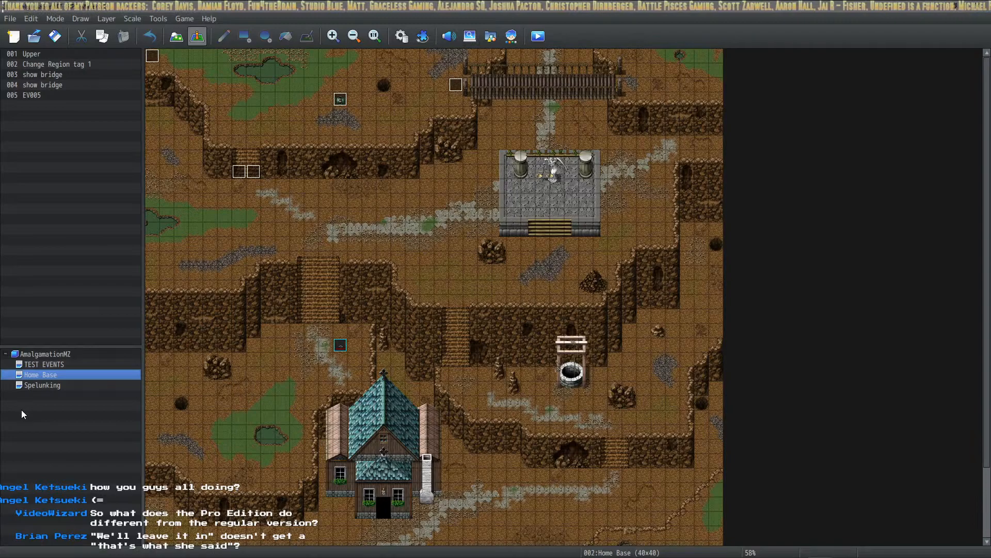
Set the player's starting position on the Spelunking map at tile 27,23.
{"action": "left_click", "coordinate": [40, 386]}
{"action": "right_click", "coordinate": [546, 393]}
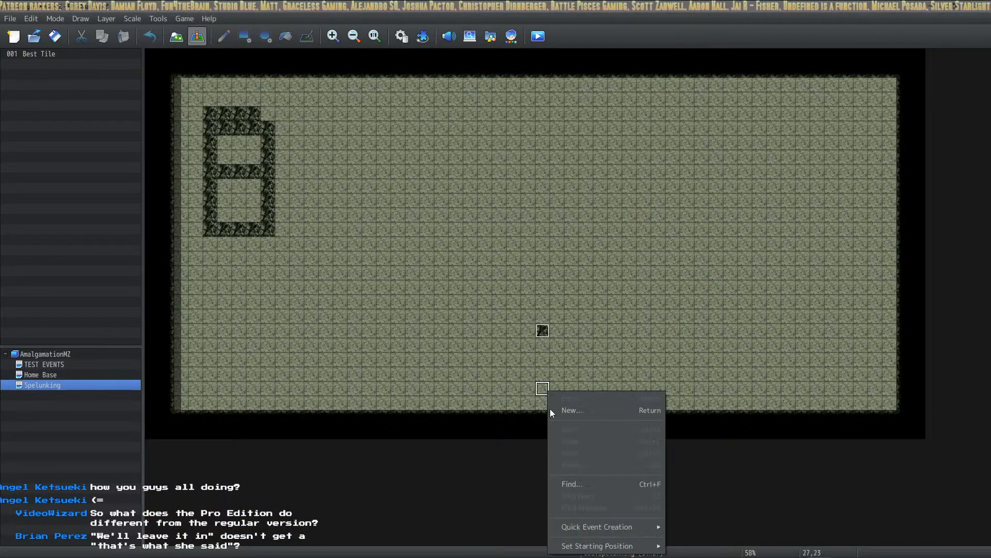
{"action": "mouse_move", "coordinate": [633, 546]}
{"action": "left_click", "coordinate": [699, 514]}
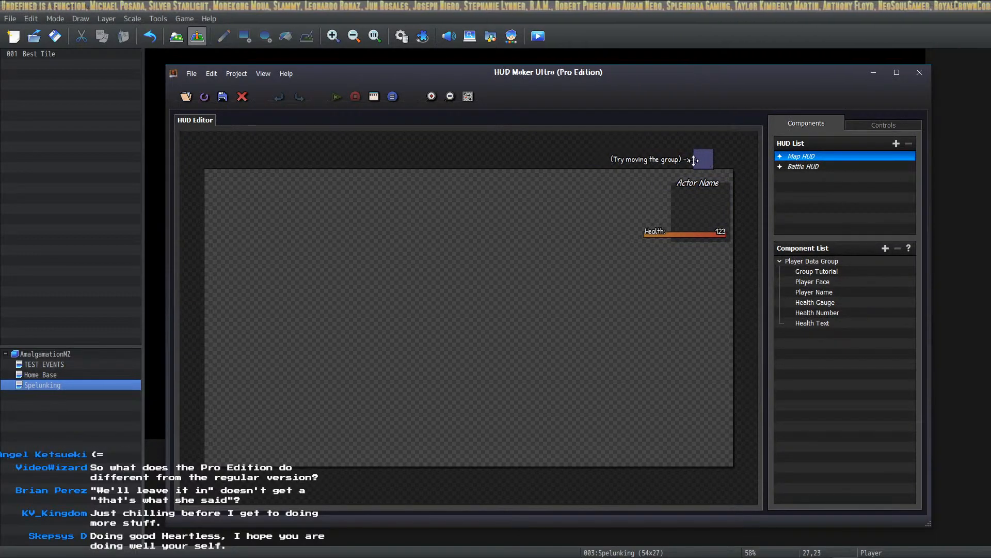
Switch to HUD Maker Ultra and delete the Group Tutorial text from the Map HUD's Player Data Group.
{"action": "left_click", "coordinate": [659, 159]}
{"action": "key", "text": "Delete"}
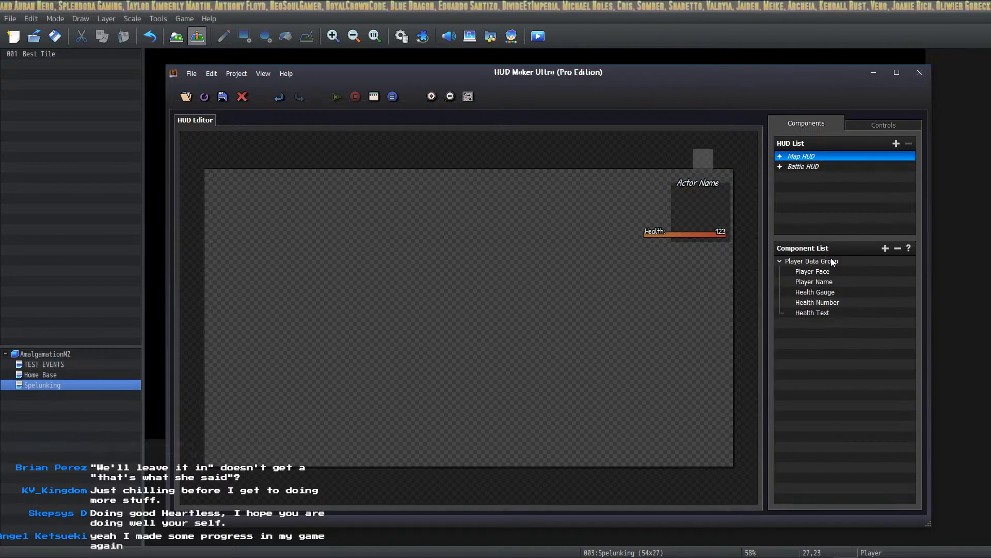
{"action": "left_click", "coordinate": [801, 166]}
{"action": "left_click", "coordinate": [801, 156]}
{"action": "left_click", "coordinate": [802, 166]}
{"action": "left_click", "coordinate": [802, 156]}
{"action": "left_click", "coordinate": [802, 166]}
{"action": "left_click", "coordinate": [805, 156]}
{"action": "left_click", "coordinate": [806, 166]}
{"action": "left_click", "coordinate": [805, 155]}
{"action": "left_click", "coordinate": [804, 165]}
{"action": "left_click", "coordinate": [803, 156]}
Create a new HUD named Custom Map with type HUD and no editor background, and keep it selected.
{"action": "left_click", "coordinate": [896, 144]}
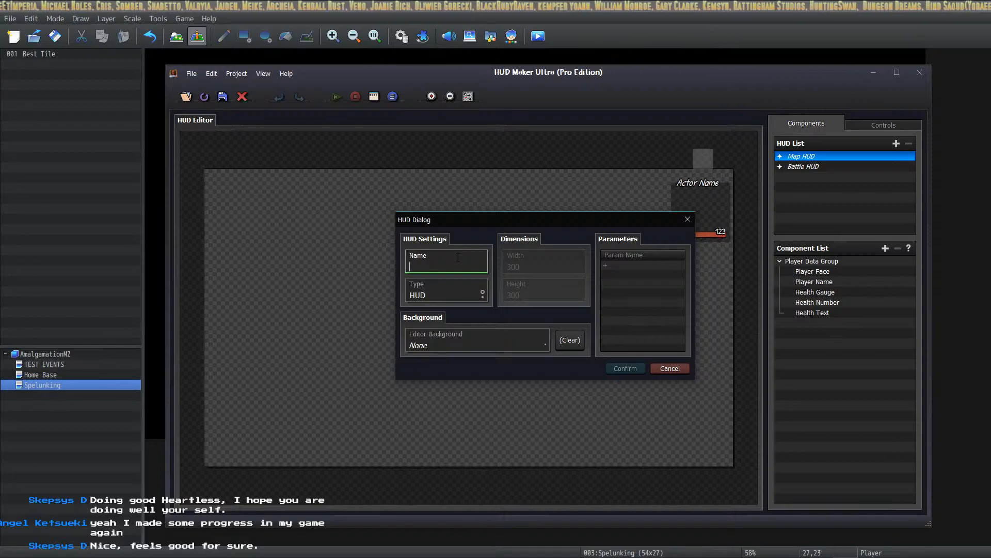
{"action": "type", "text": "Custom Map"}
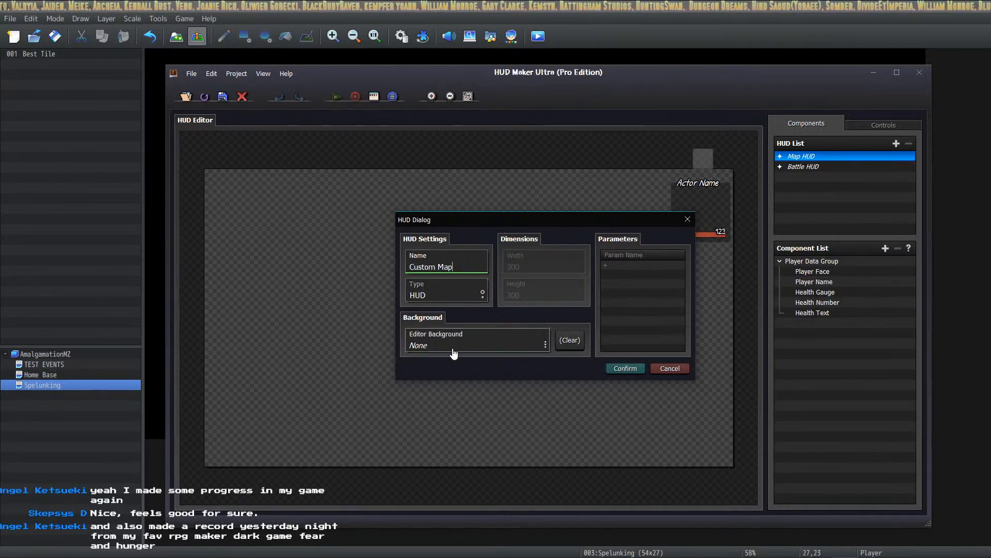
{"action": "left_click", "coordinate": [516, 347]}
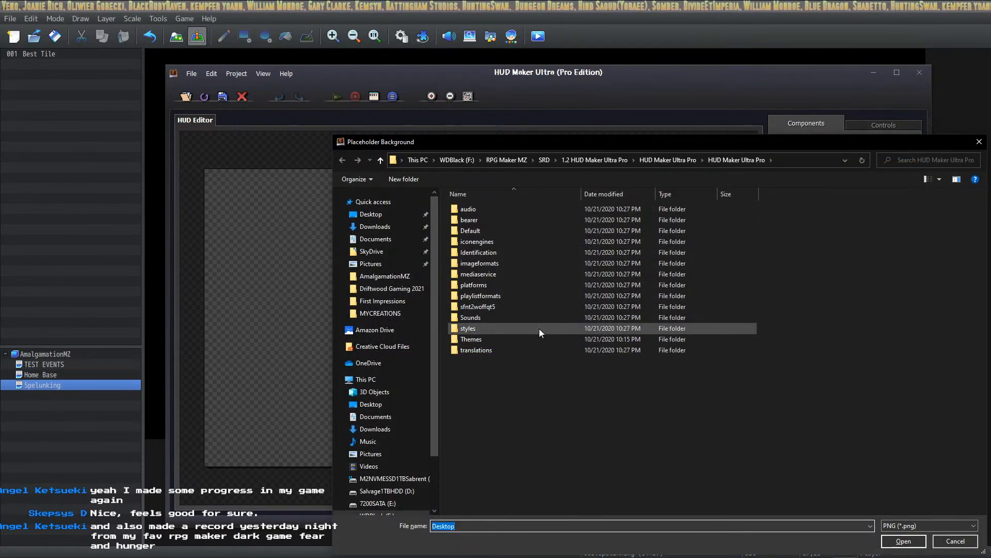
{"action": "left_click", "coordinate": [947, 544]}
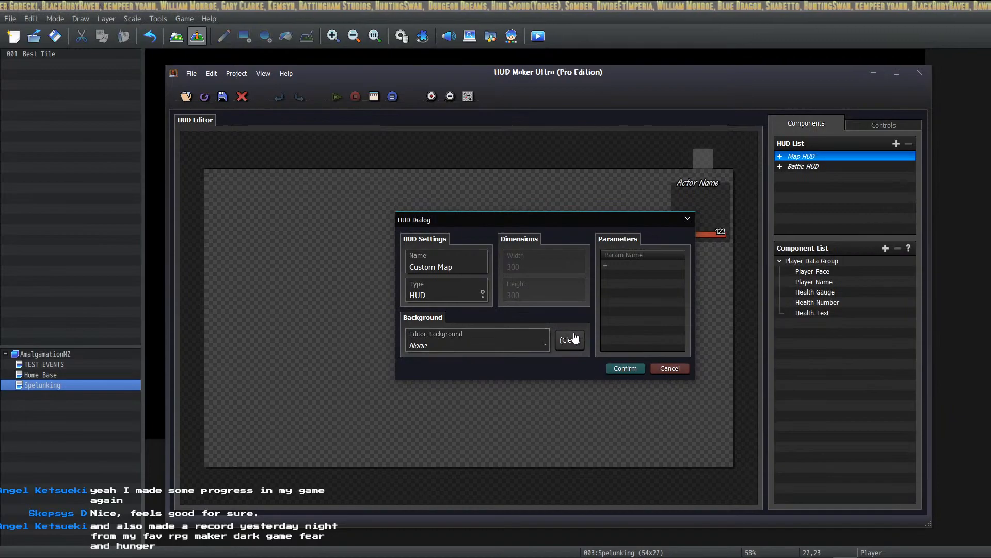
{"action": "left_click", "coordinate": [622, 368]}
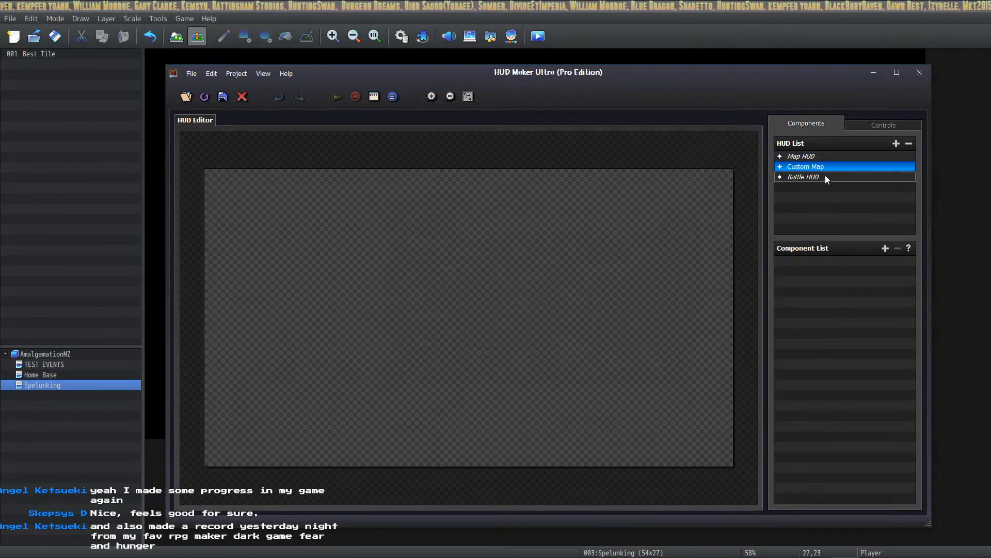
{"action": "left_click", "coordinate": [819, 157]}
{"action": "left_click", "coordinate": [813, 167]}
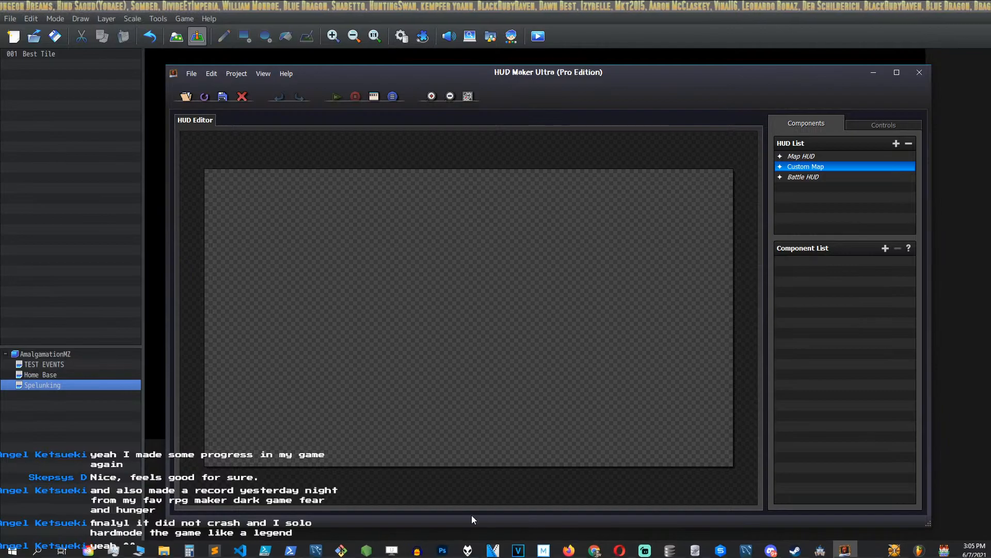
Switch to RPG Maker MZ and insert a Plugin Command at the end of the NewGameAutorun common event.
{"action": "left_click", "coordinate": [526, 482]}
{"action": "left_click", "coordinate": [405, 37]}
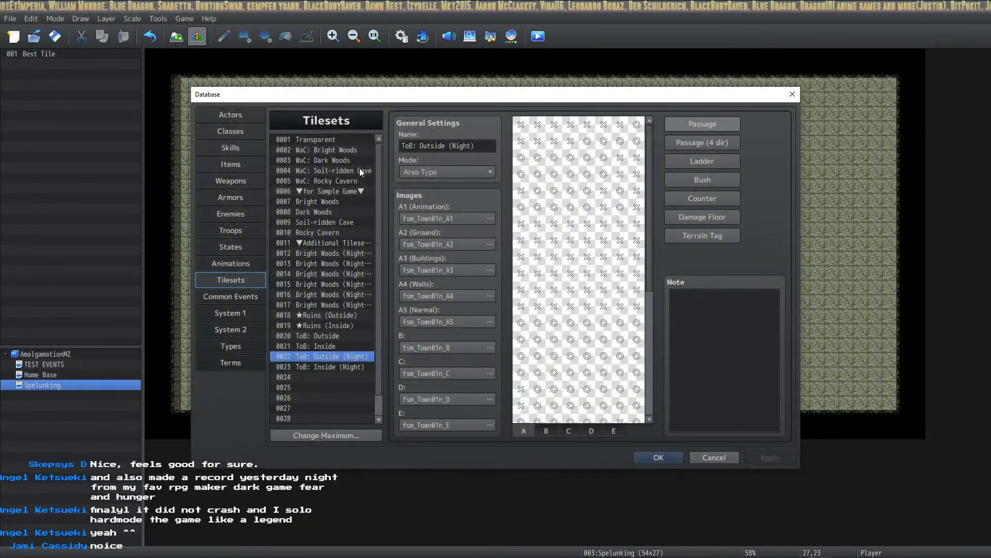
{"action": "left_click", "coordinate": [249, 297]}
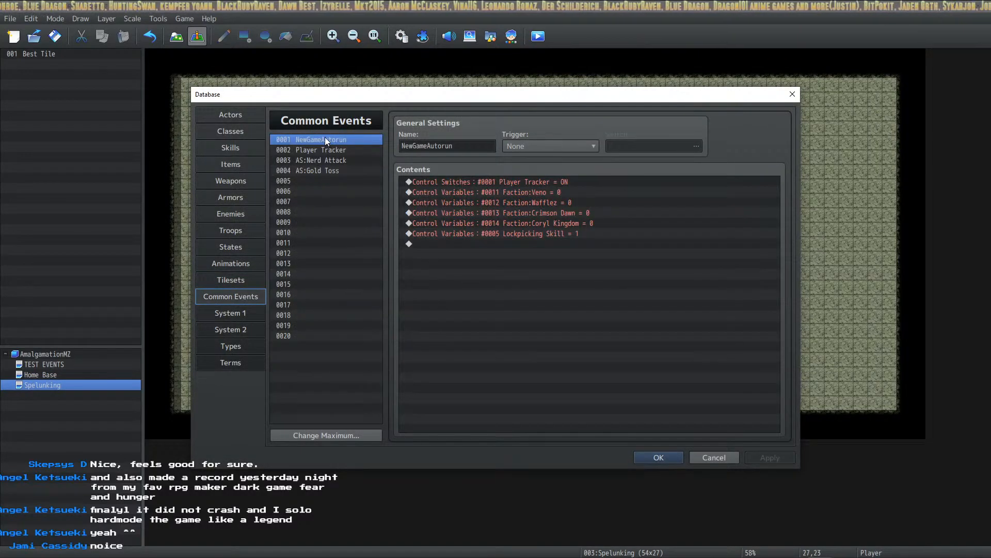
{"action": "left_click", "coordinate": [489, 243]}
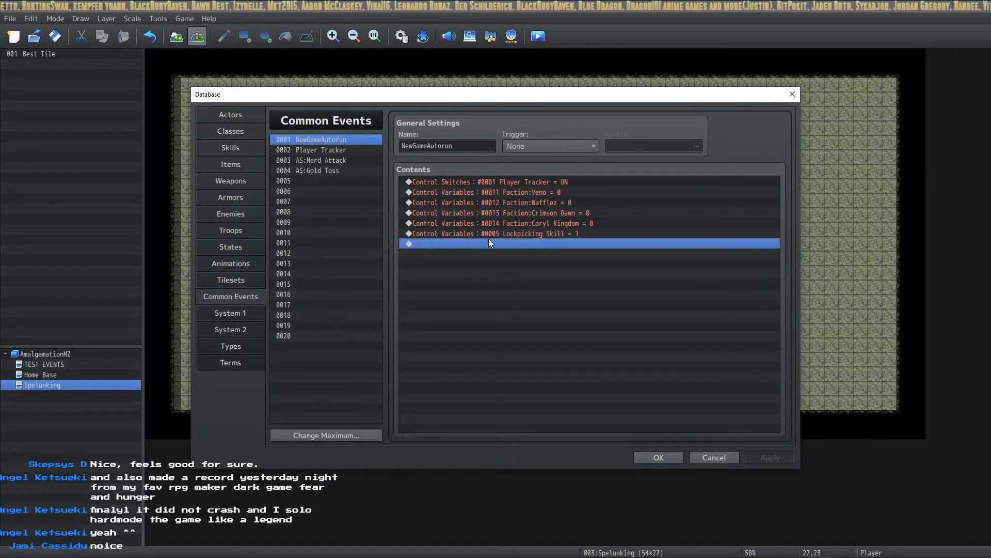
{"action": "right_click", "coordinate": [478, 247]}
{"action": "left_click", "coordinate": [496, 253]}
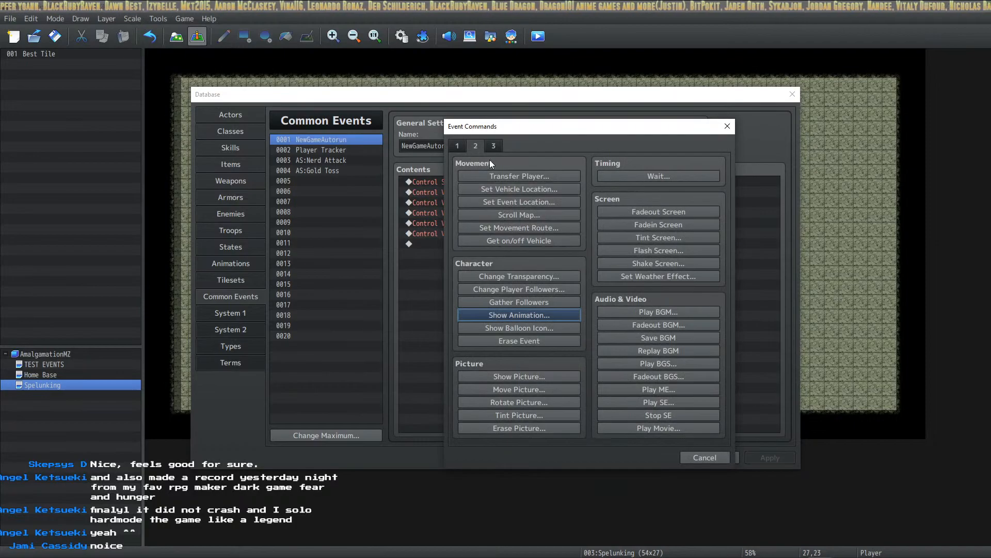
{"action": "left_click", "coordinate": [634, 427]}
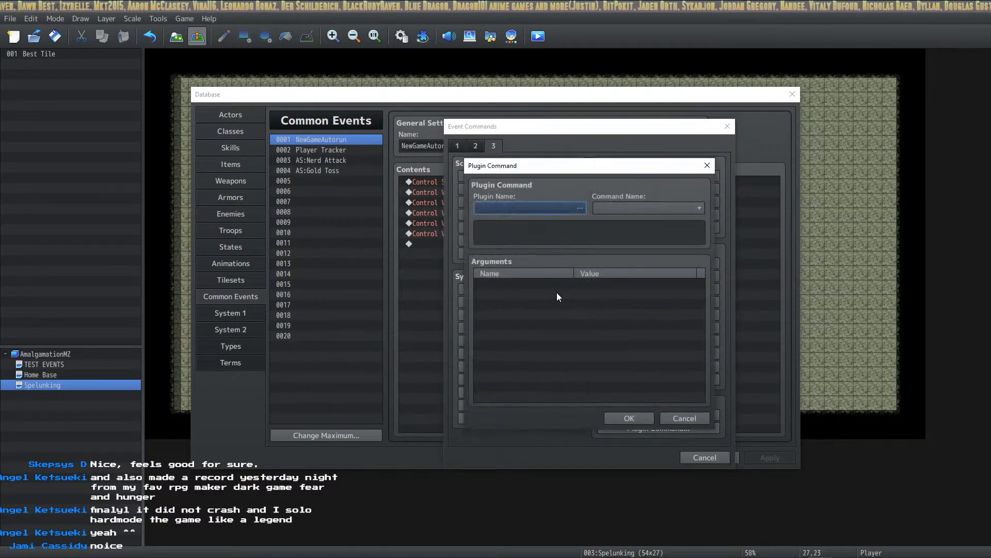
Set the plugin command to use the SRD_HUDMakerUltraPro plugin with the Set Current HUD command.
{"action": "left_click", "coordinate": [519, 203]}
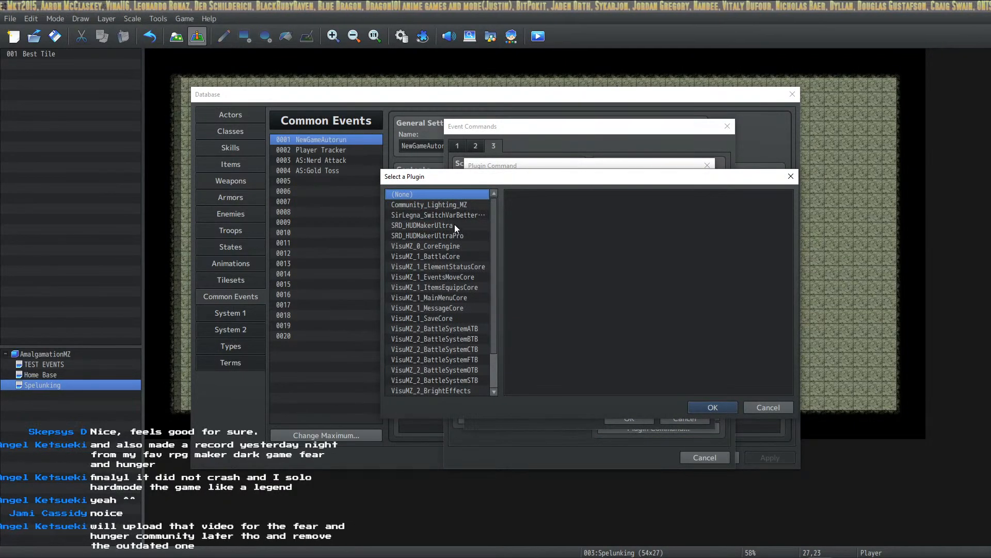
{"action": "left_click", "coordinate": [444, 235]}
{"action": "left_click", "coordinate": [712, 407]}
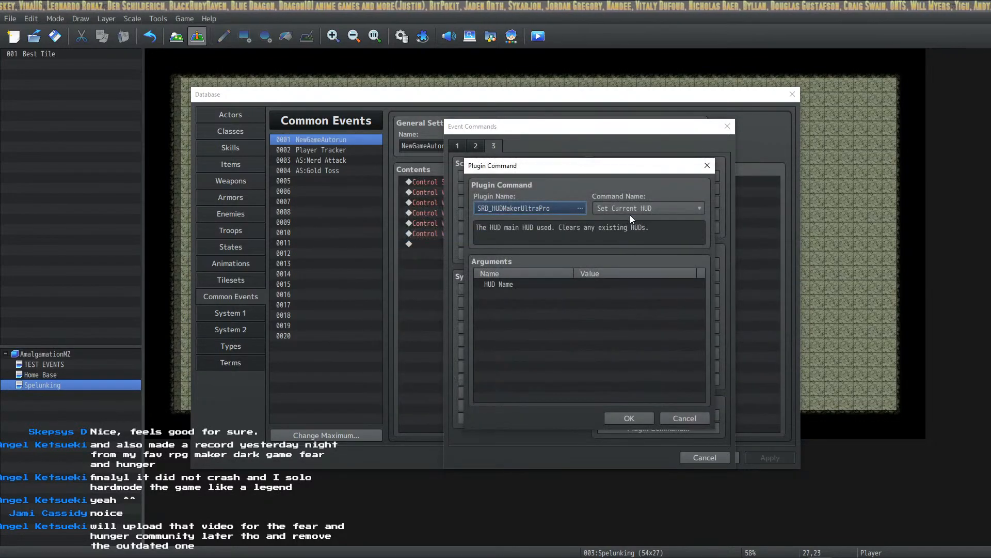
{"action": "left_click", "coordinate": [631, 211]}
{"action": "left_click", "coordinate": [640, 222]}
Set the plugin command's HUD Name argument to Custom Map, confirm the command, and apply the database changes.
{"action": "double_click", "coordinate": [568, 281]}
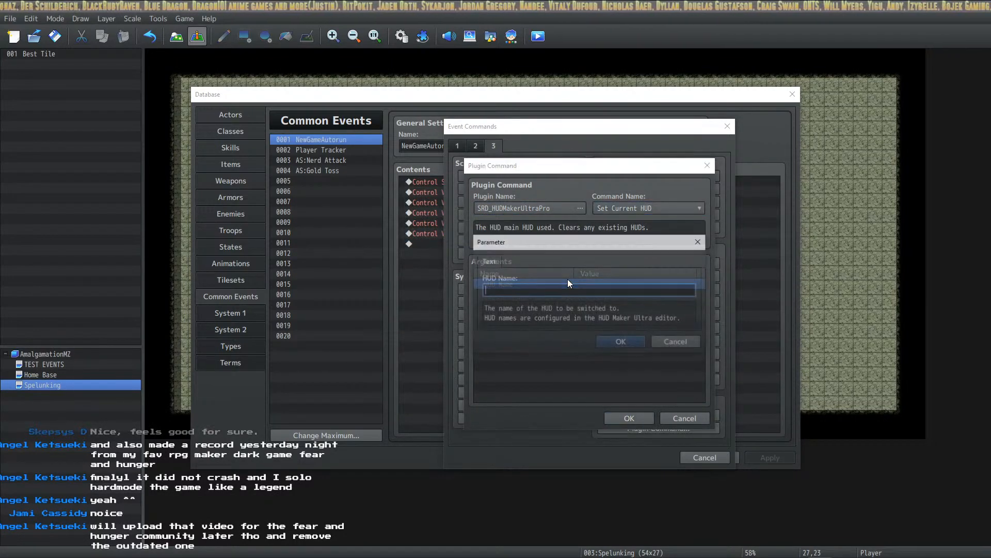
{"action": "type", "text": "Custom Map"}
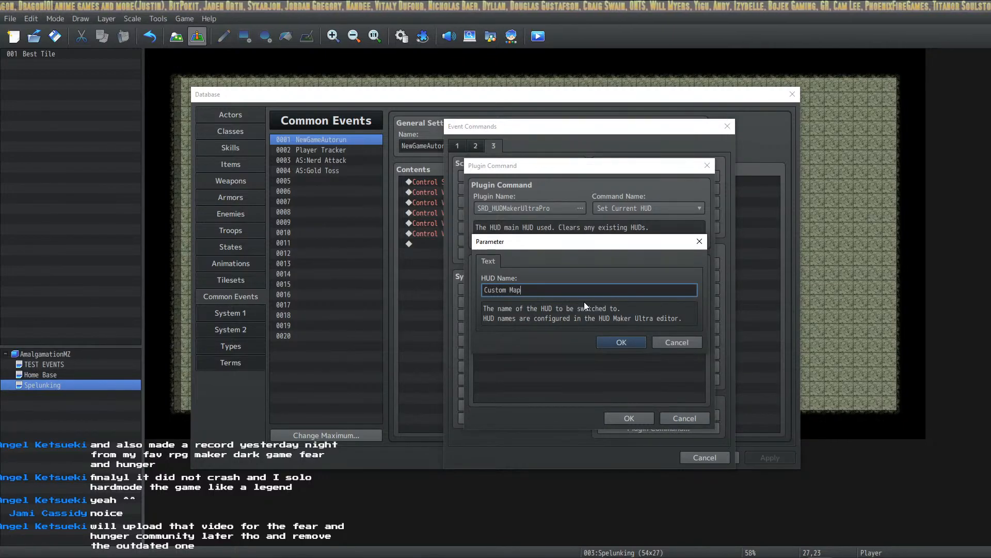
{"action": "key", "text": "alt+Tab"}
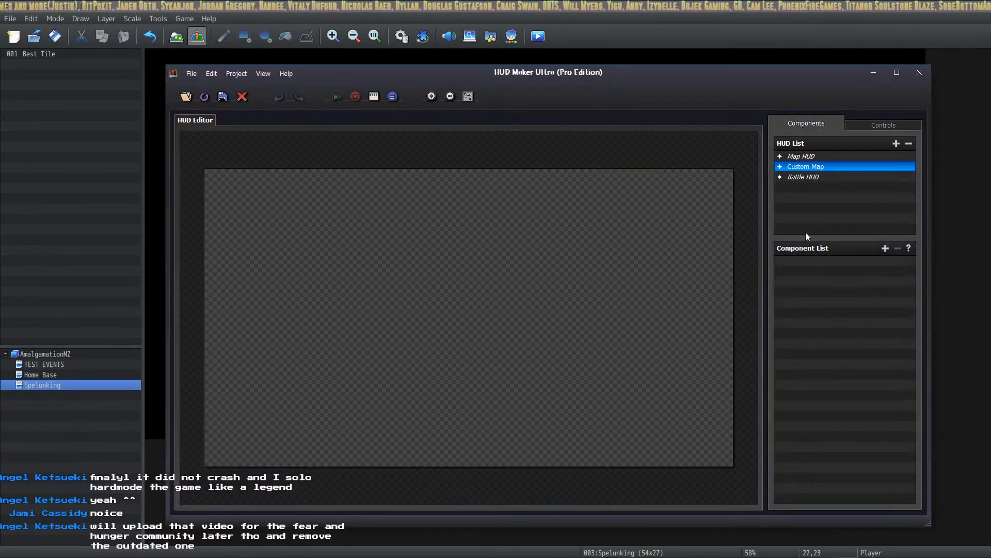
{"action": "key", "text": "alt+Tab"}
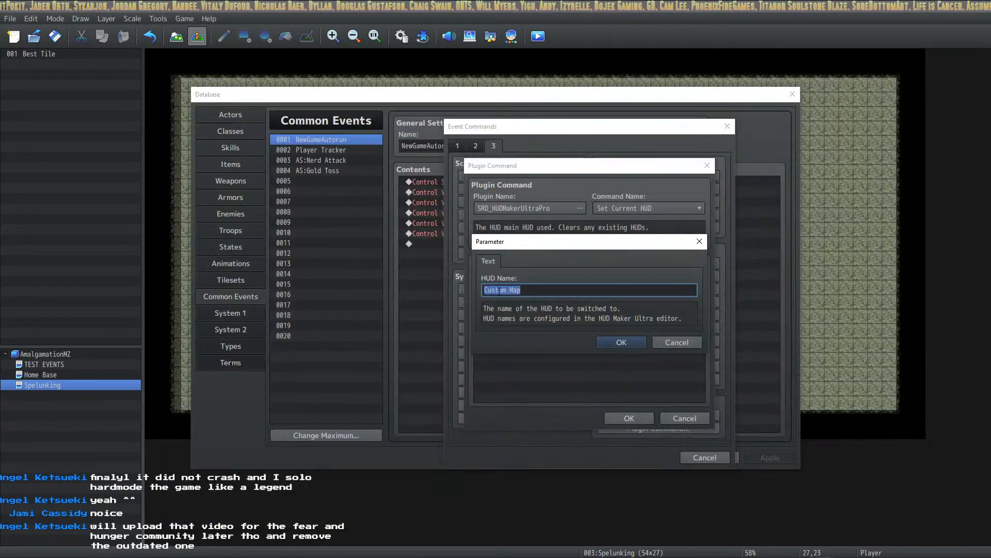
{"action": "left_click", "coordinate": [610, 338]}
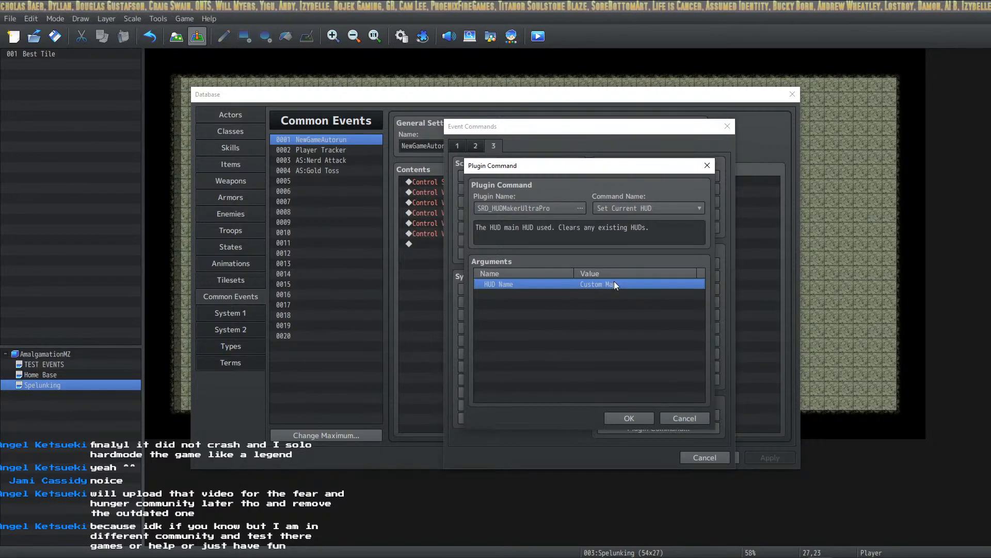
{"action": "left_click", "coordinate": [630, 418]}
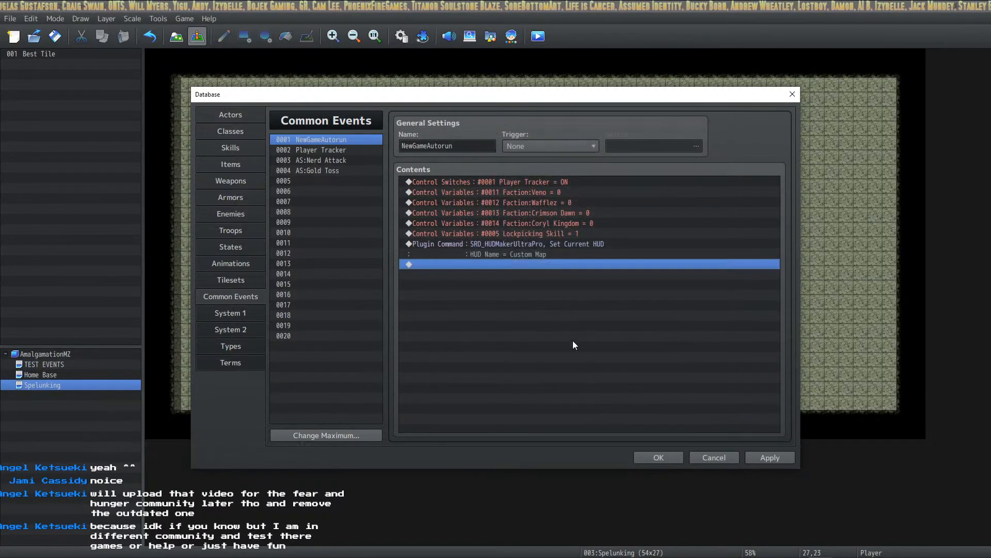
{"action": "left_click", "coordinate": [773, 457]}
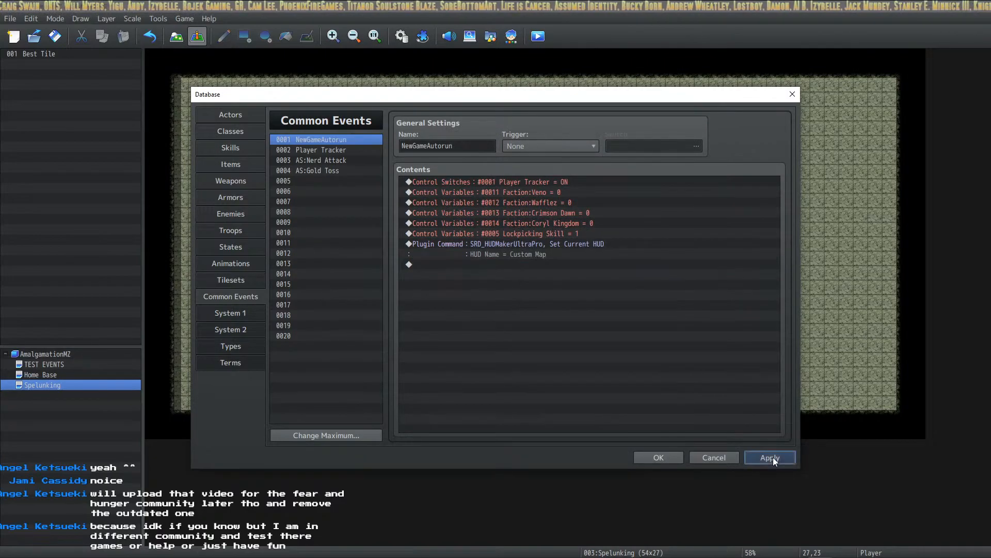
{"action": "left_click", "coordinate": [664, 455]}
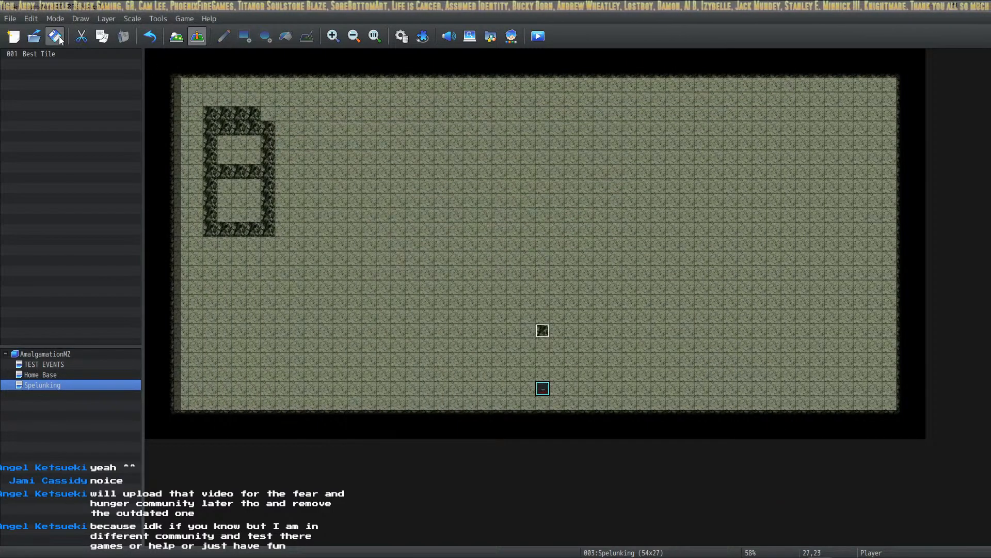
Switch to HUD Maker Ultra and add a Gauge component to the Custom Map HUD.
{"action": "key", "text": "alt+Tab"}
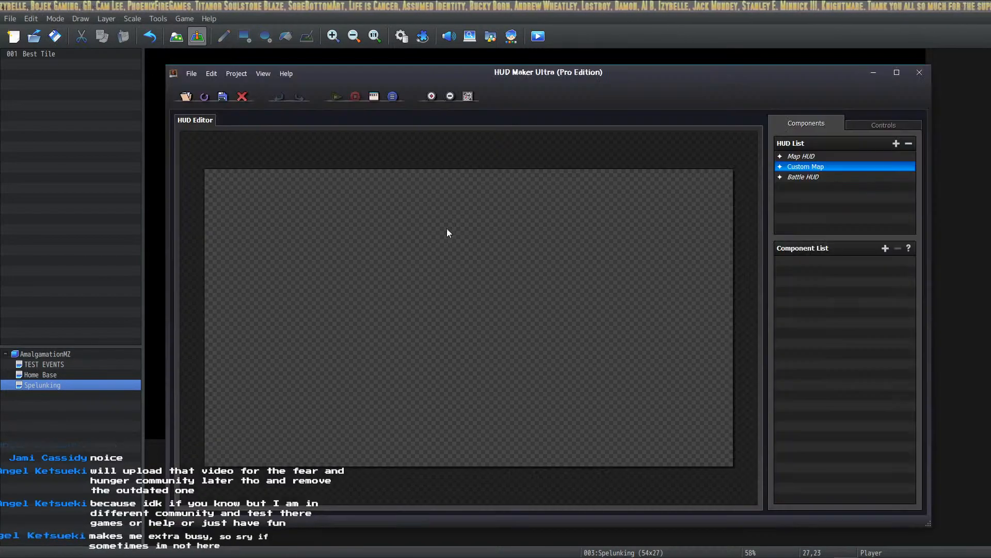
{"action": "left_click", "coordinate": [808, 156]}
{"action": "left_click", "coordinate": [825, 166]}
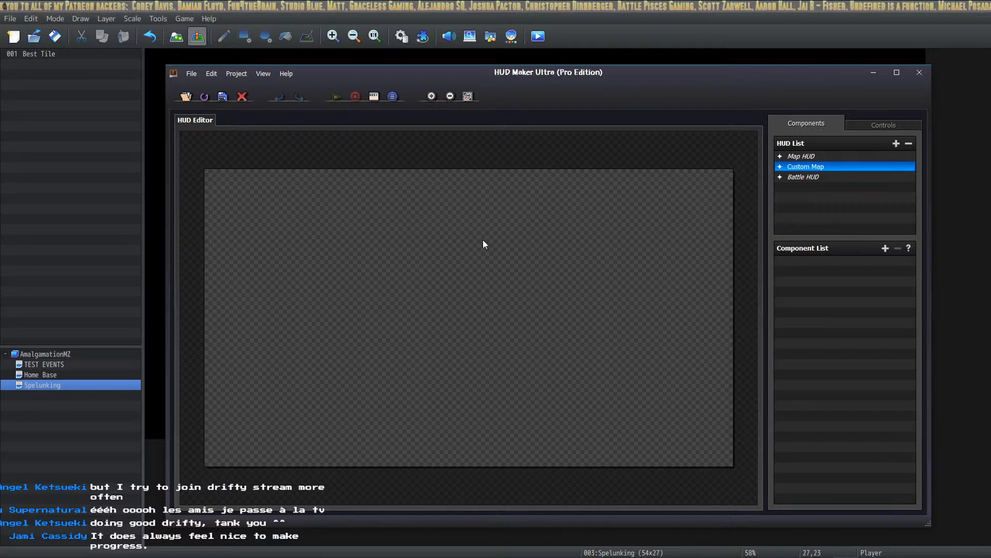
{"action": "right_click", "coordinate": [420, 236]}
{"action": "left_click", "coordinate": [460, 246]}
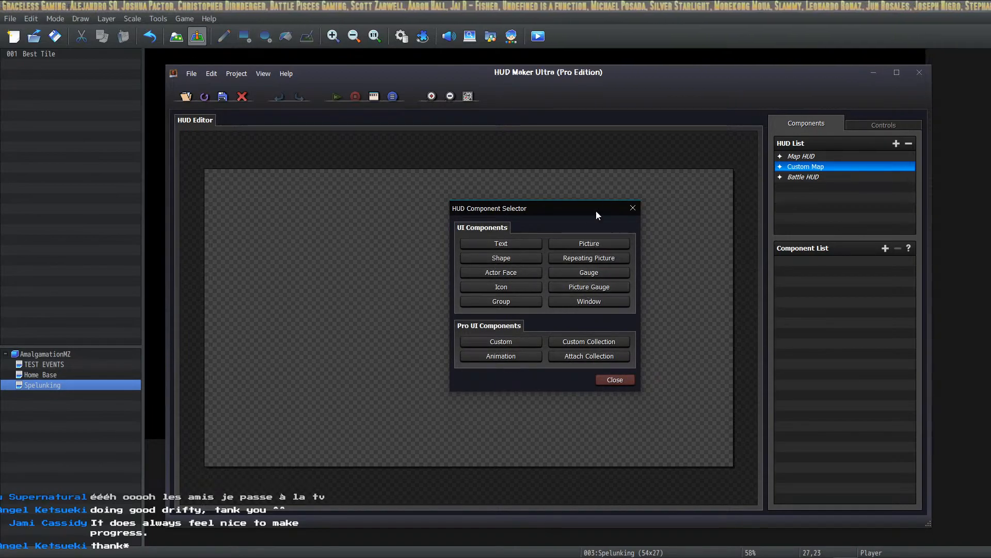
{"action": "left_click", "coordinate": [600, 276]}
Try out several custom shades for the gauge's Color 1, including brown #a87532, red #c80600 and green #17a828.
{"action": "left_click", "coordinate": [455, 404]}
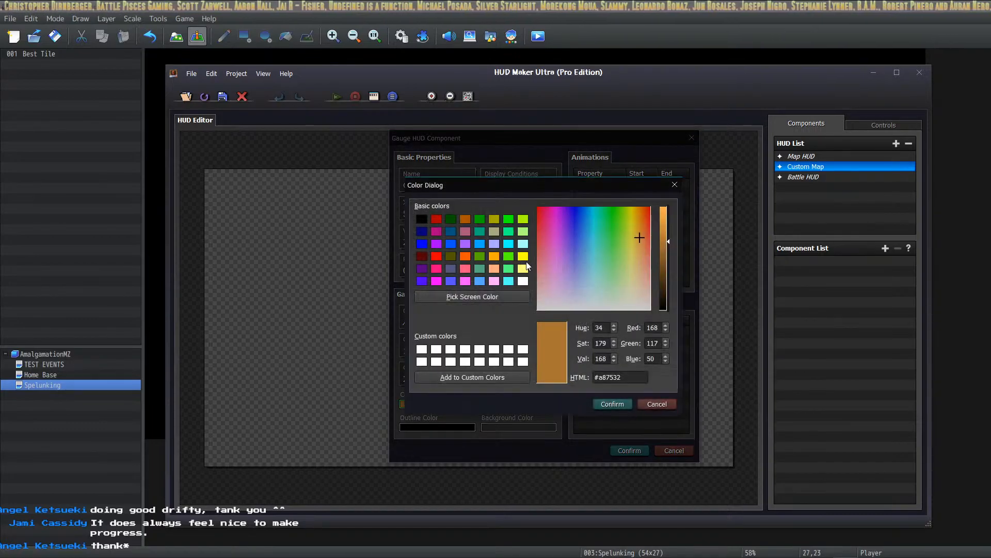
{"action": "left_click", "coordinate": [474, 376]}
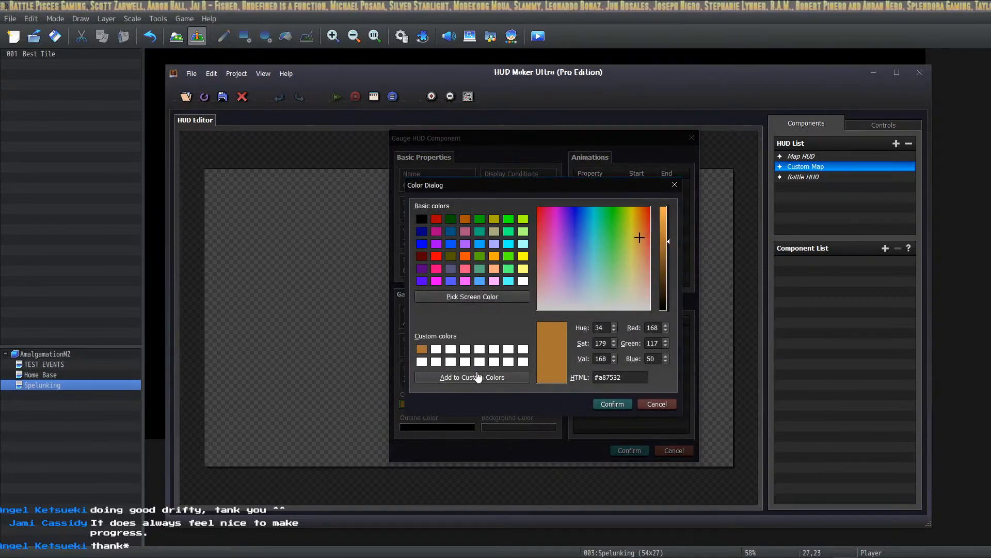
{"action": "left_click", "coordinate": [509, 298]}
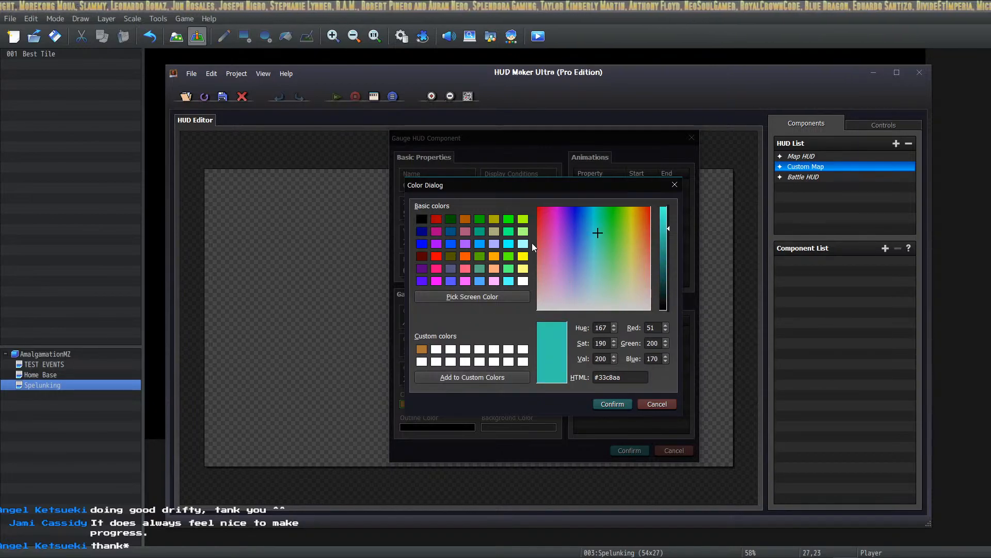
{"action": "left_click_drag", "start_coordinate": [620, 238], "coordinate": [662, 204]}
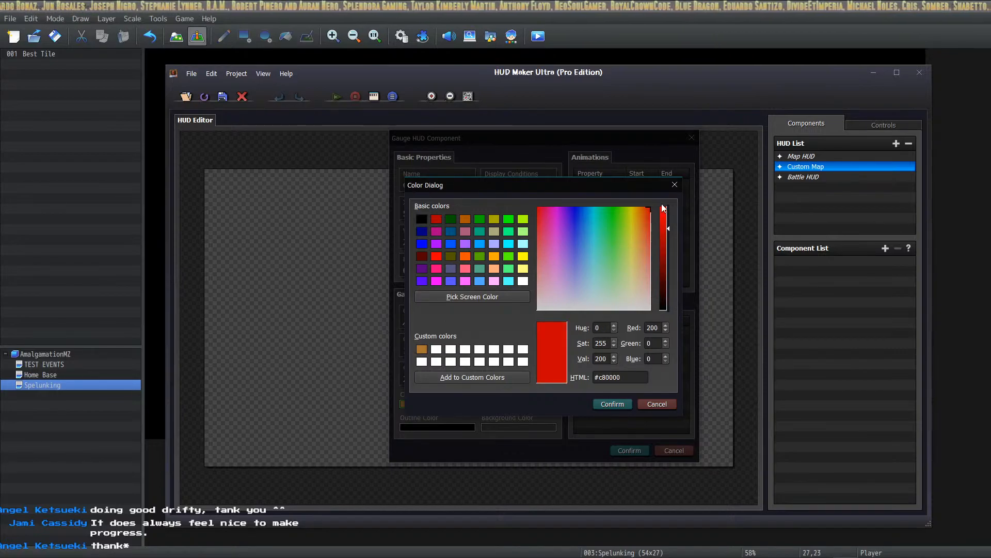
{"action": "left_click", "coordinate": [612, 208]}
{"action": "left_click", "coordinate": [627, 208]}
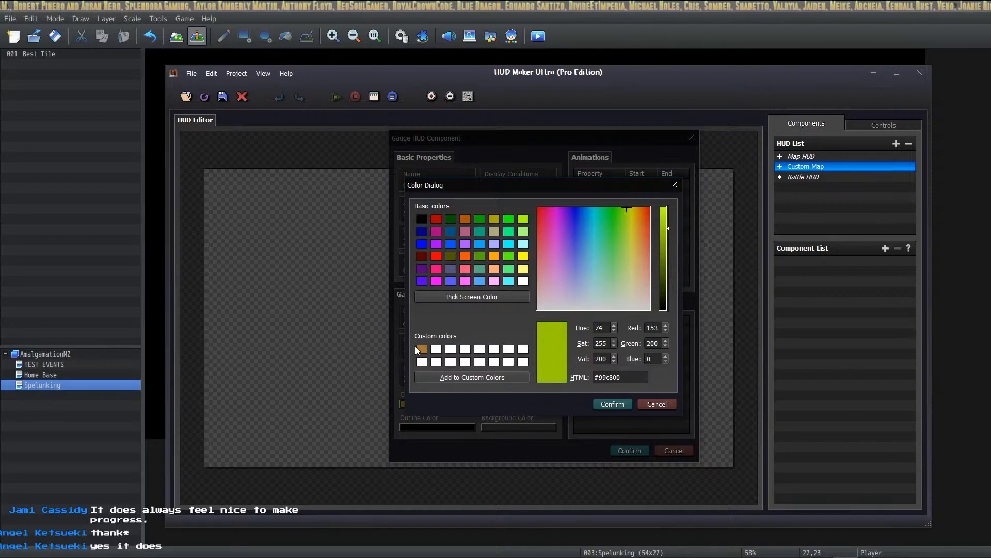
{"action": "left_click_drag", "start_coordinate": [607, 240], "coordinate": [650, 206]}
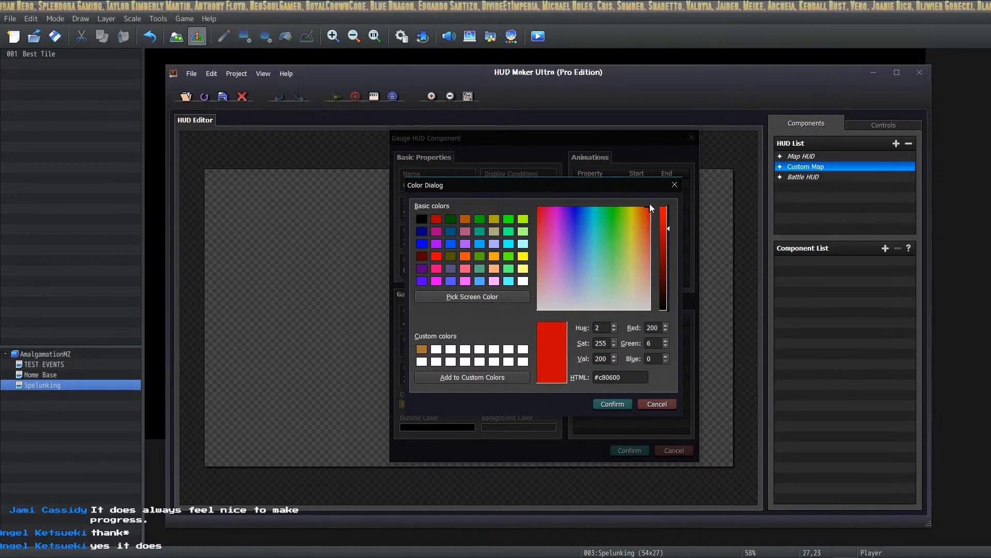
{"action": "left_click", "coordinate": [422, 350]}
{"action": "left_click_drag", "start_coordinate": [650, 232], "coordinate": [633, 223]}
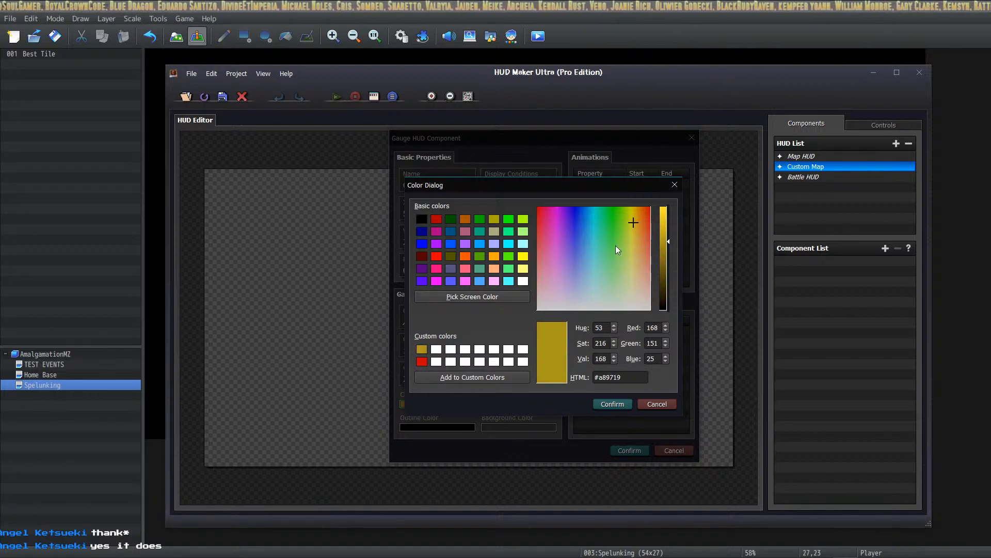
{"action": "left_click", "coordinate": [611, 221]}
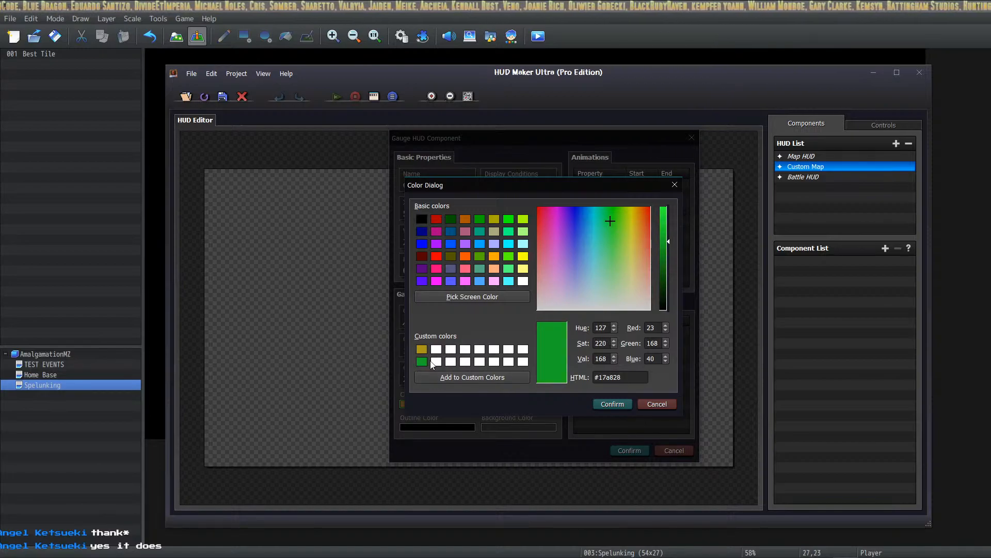
Mix the green #3ca801 and store it in the first custom color slot.
{"action": "left_click", "coordinate": [422, 349]}
{"action": "left_click", "coordinate": [613, 221]}
{"action": "left_click", "coordinate": [627, 209]}
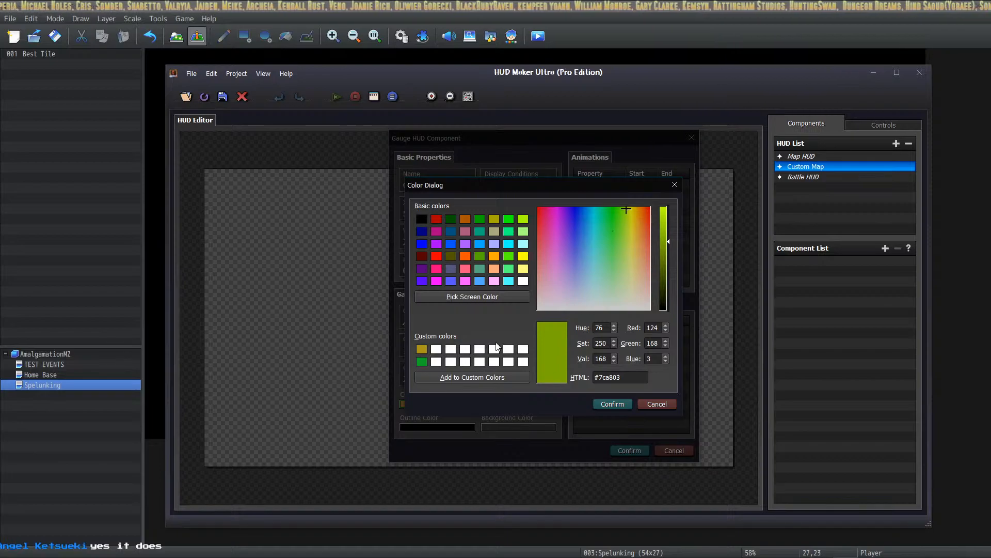
{"action": "left_click", "coordinate": [619, 209]}
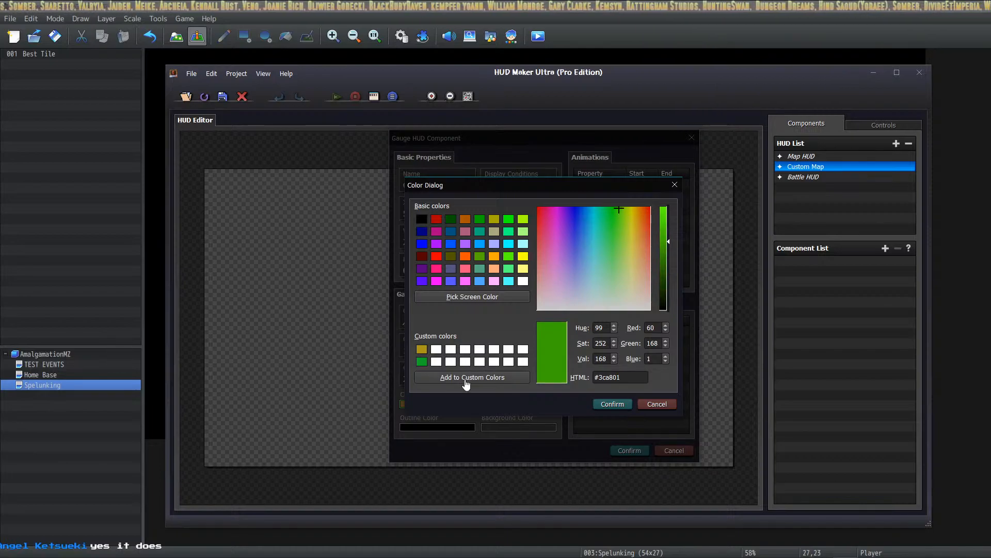
Mix the orange #a85c00, store it as the second custom color, and confirm the color choice.
{"action": "left_click", "coordinate": [633, 208]}
{"action": "left_click", "coordinate": [646, 208]}
{"action": "left_click", "coordinate": [640, 208]}
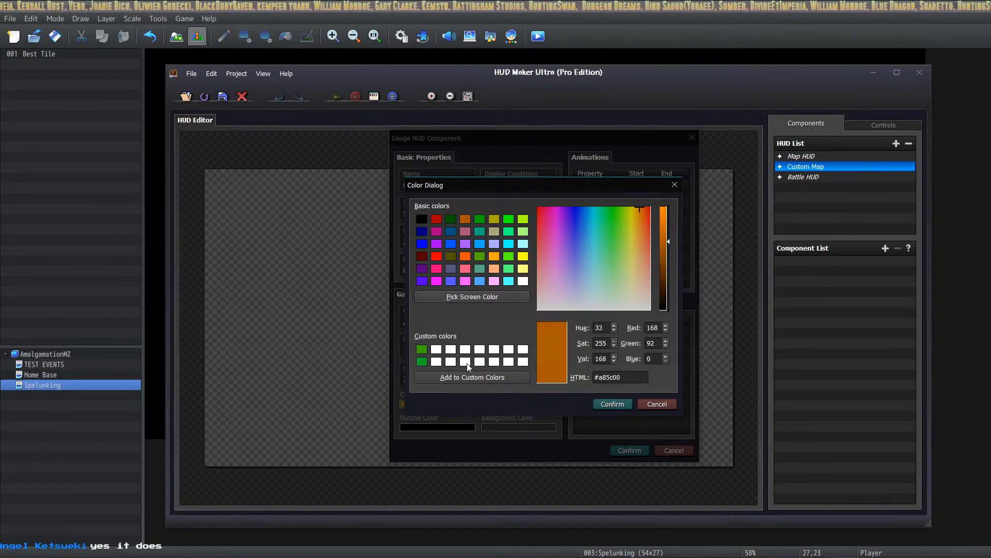
{"action": "left_click", "coordinate": [613, 404]}
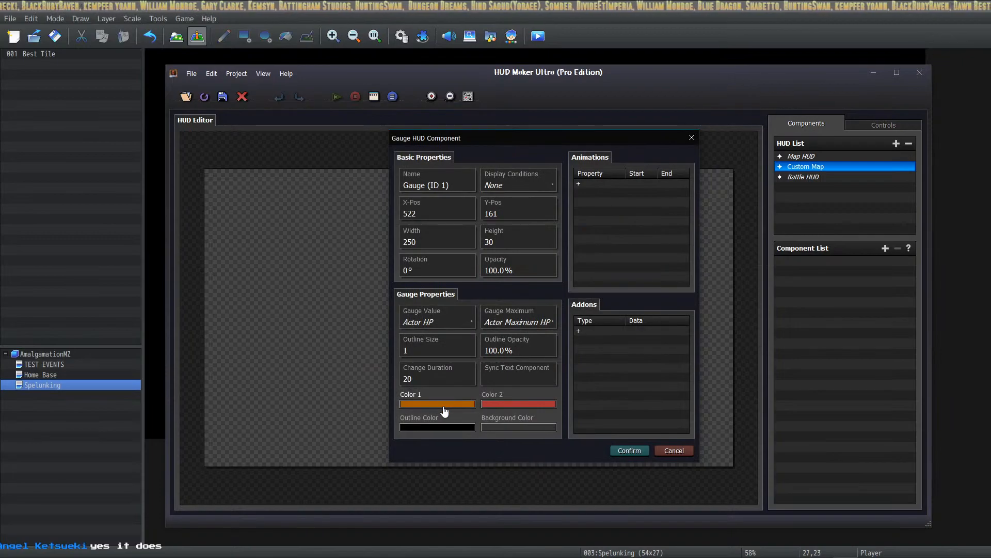
Set the gauge's Color 1 to the stored green #3ca801 and Color 2 to the stored orange #a85c00.
{"action": "left_click", "coordinate": [443, 403]}
{"action": "left_click", "coordinate": [422, 349]}
{"action": "left_click", "coordinate": [612, 404]}
{"action": "left_click", "coordinate": [510, 403]}
{"action": "left_click", "coordinate": [435, 352]}
{"action": "left_click", "coordinate": [594, 402]}
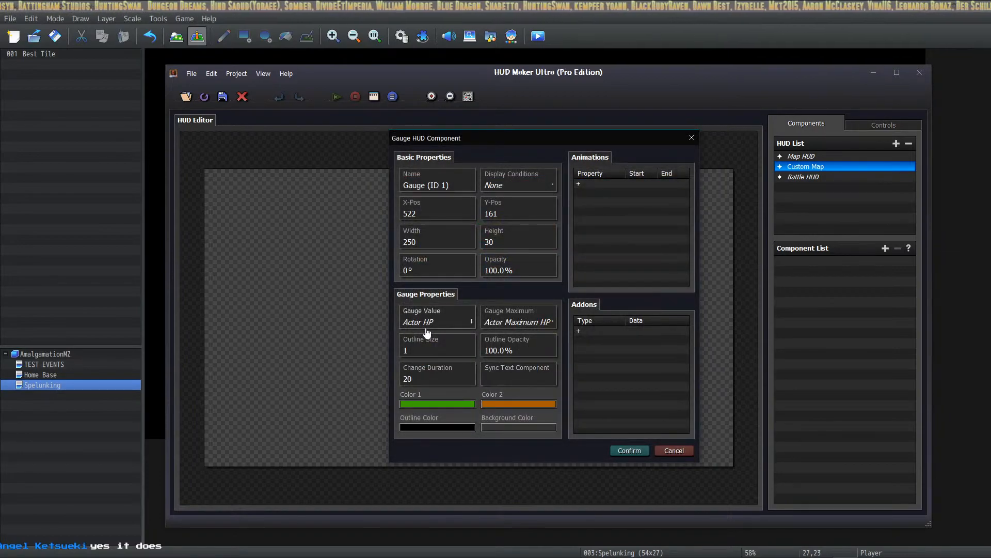
Switch to RPG Maker MZ and insert a Control Variables command at the end of the NewGameAutorun common event.
{"action": "left_click", "coordinate": [457, 315]}
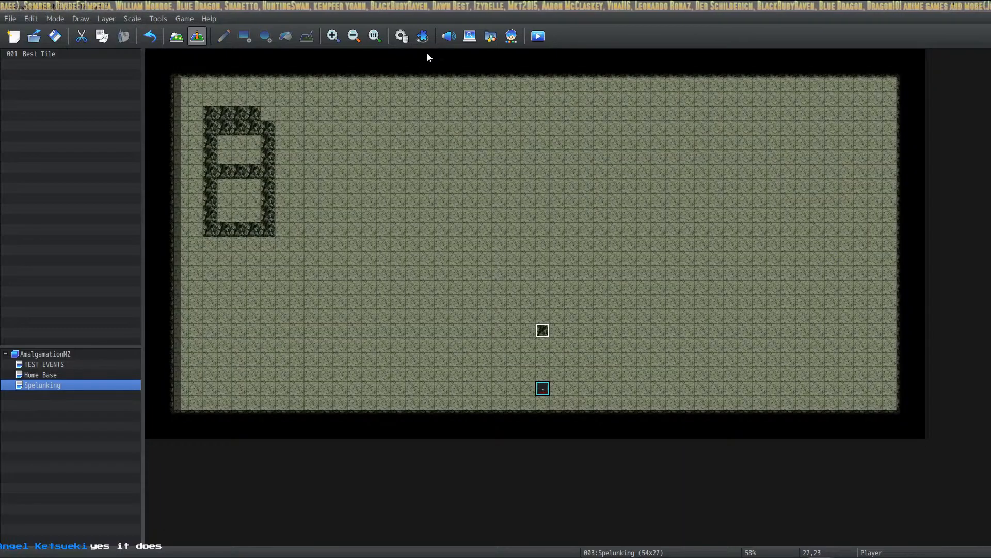
{"action": "left_click", "coordinate": [401, 36]}
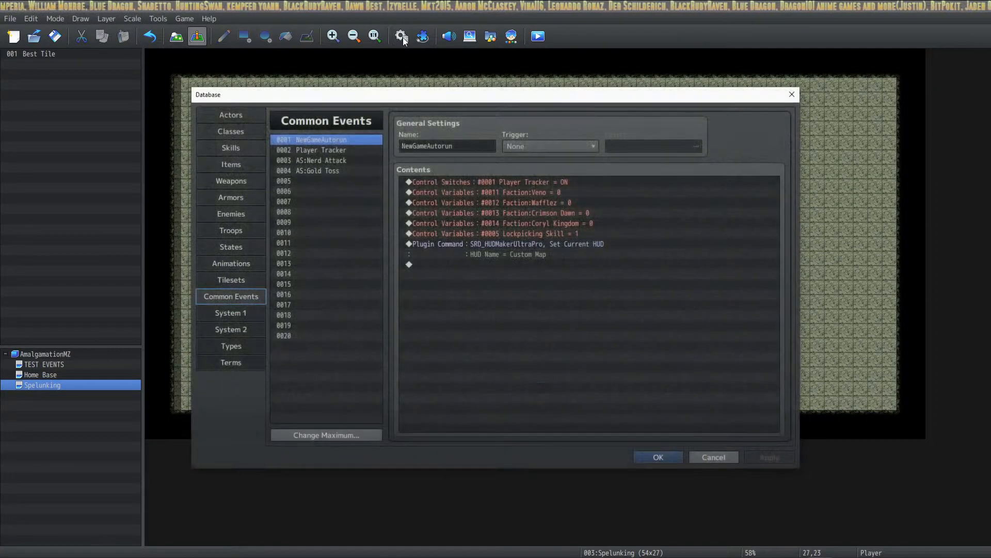
{"action": "double_click", "coordinate": [488, 265]}
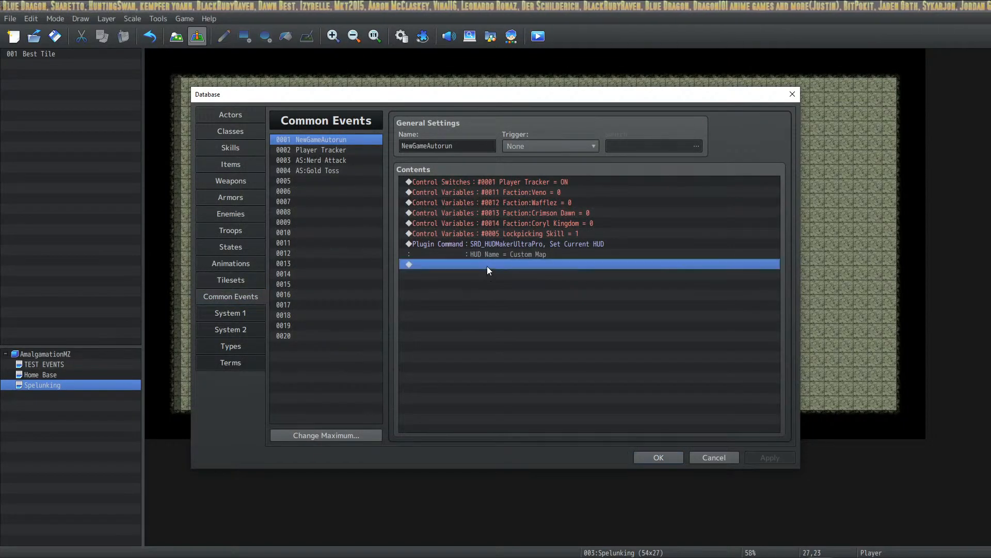
{"action": "left_click", "coordinate": [457, 145]}
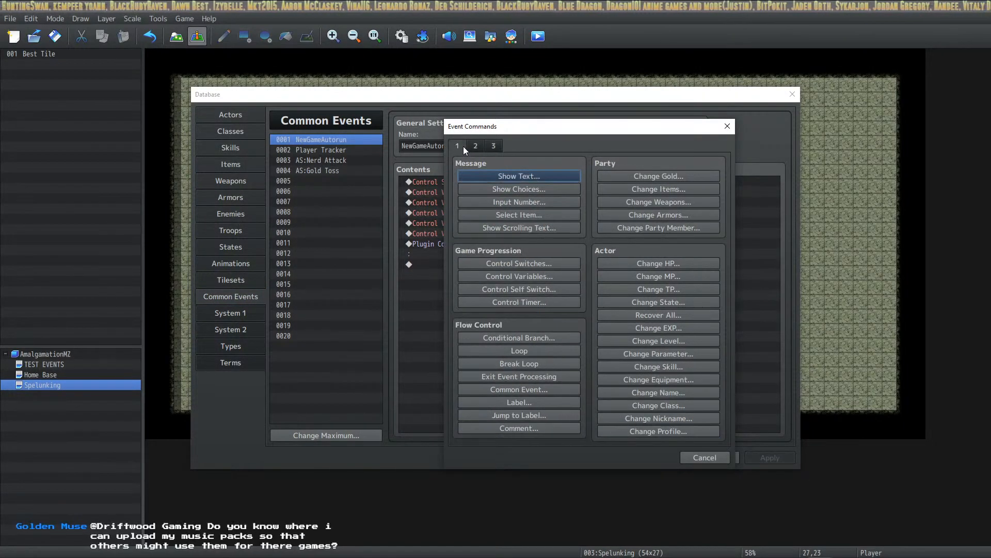
{"action": "left_click", "coordinate": [521, 275]}
Name variable 0006 Pickaxe Durability and choose it as the variable for the Control Variables command.
{"action": "left_click", "coordinate": [632, 221]}
{"action": "left_click", "coordinate": [627, 235]}
{"action": "left_click", "coordinate": [621, 399]}
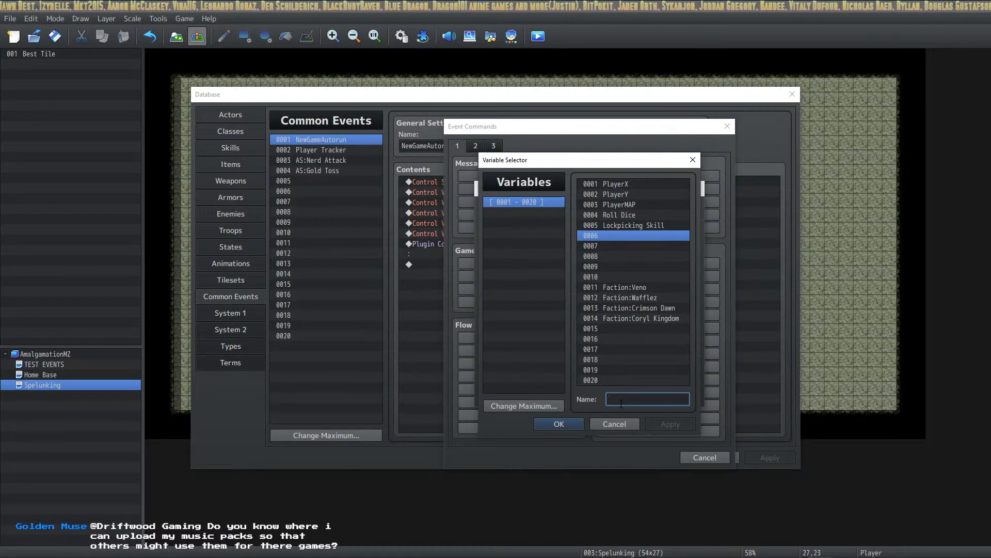
{"action": "type", "text": "Pickax"}
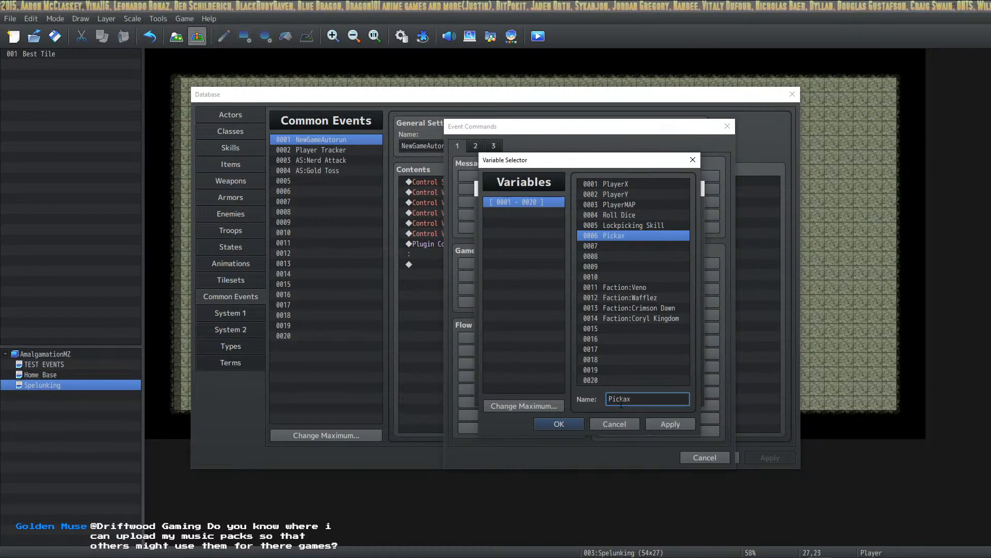
{"action": "type", "text": "e Durability"}
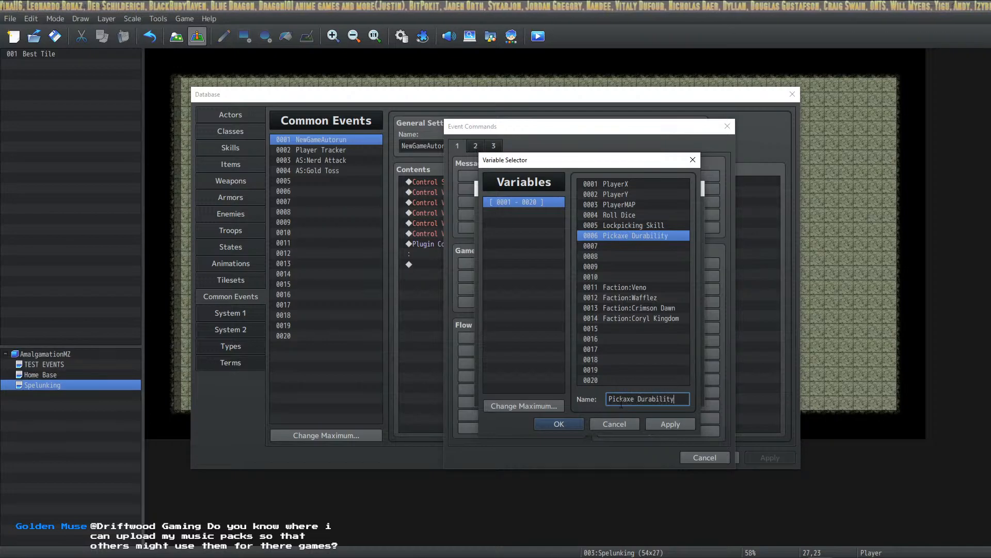
{"action": "left_click", "coordinate": [671, 424]}
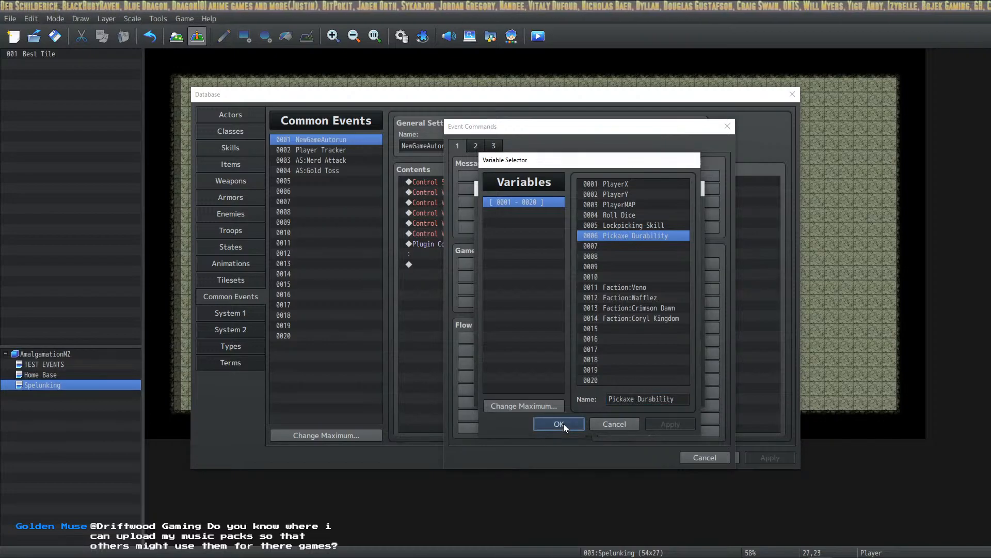
{"action": "left_click", "coordinate": [562, 424]}
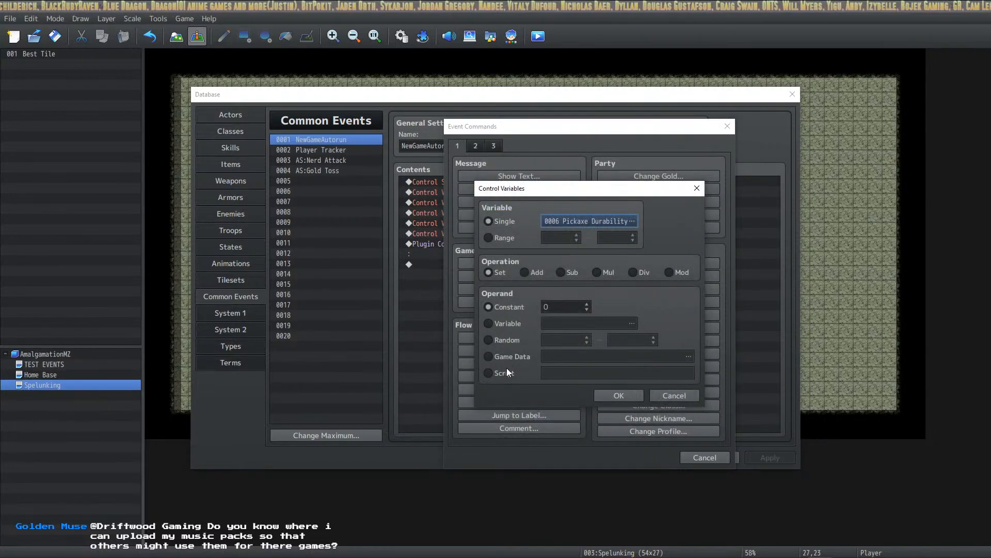
Set the Pickaxe Durability variable to a constant value of 100 and add the command to the common event.
{"action": "left_click", "coordinate": [555, 307]}
{"action": "type", "text": "100"}
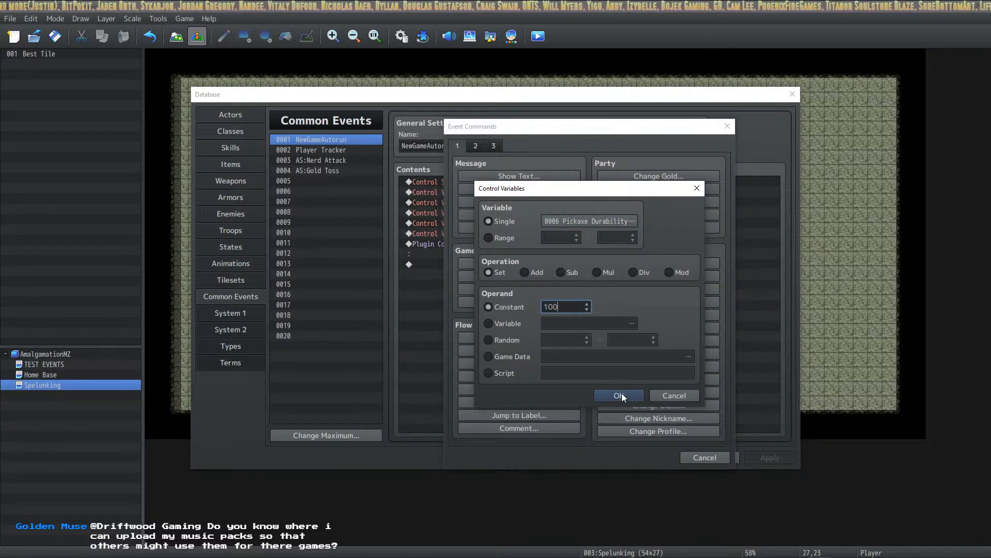
{"action": "left_click", "coordinate": [621, 396]}
Move the Pickaxe Durability command above the Set Current HUD plugin command in NewGameAutorun, and save the database changes.
{"action": "left_click", "coordinate": [587, 264]}
{"action": "left_click", "coordinate": [589, 248]}
{"action": "left_click", "coordinate": [594, 264]}
{"action": "key", "text": "ctrl+x"}
{"action": "left_click", "coordinate": [578, 243]}
{"action": "key", "text": "ctrl+v"}
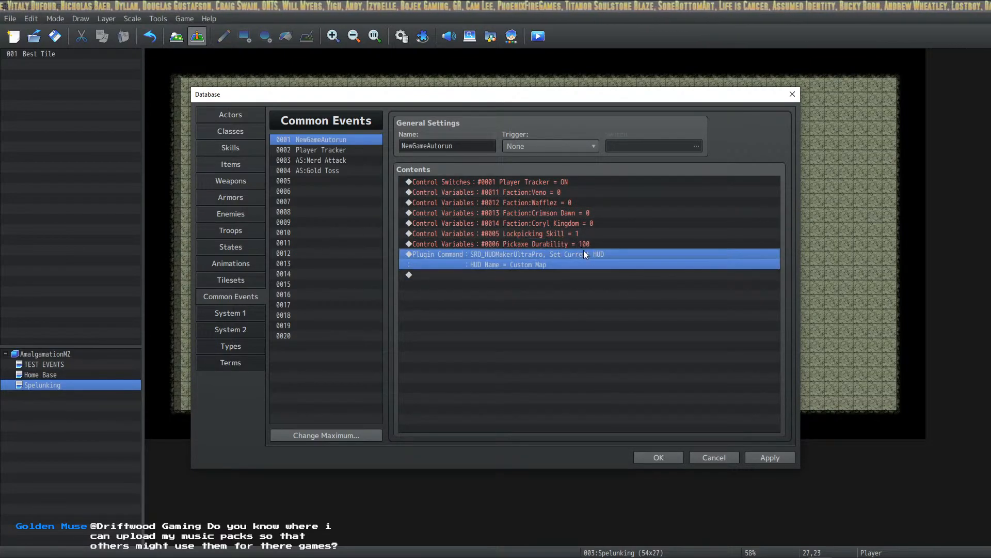
{"action": "left_click", "coordinate": [766, 457]}
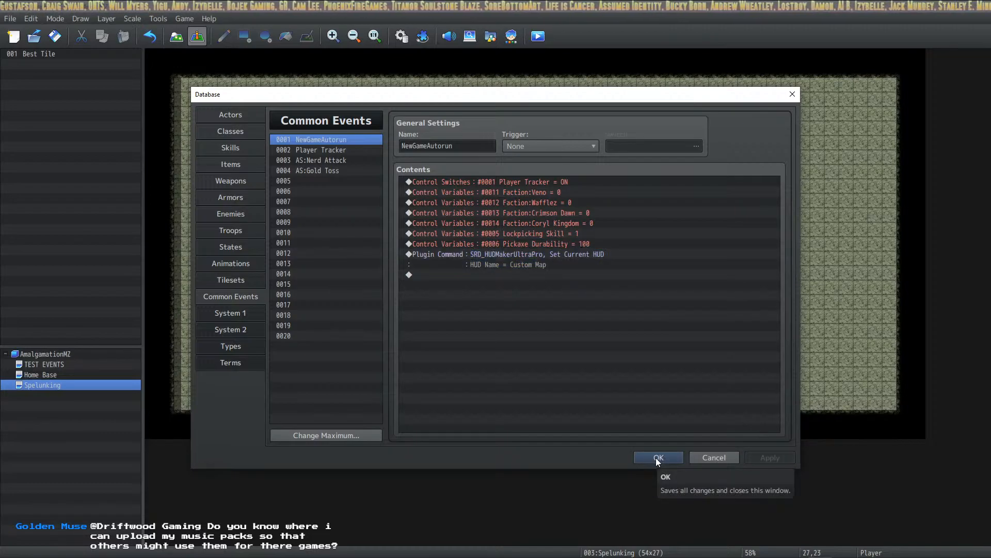
{"action": "left_click", "coordinate": [658, 458]}
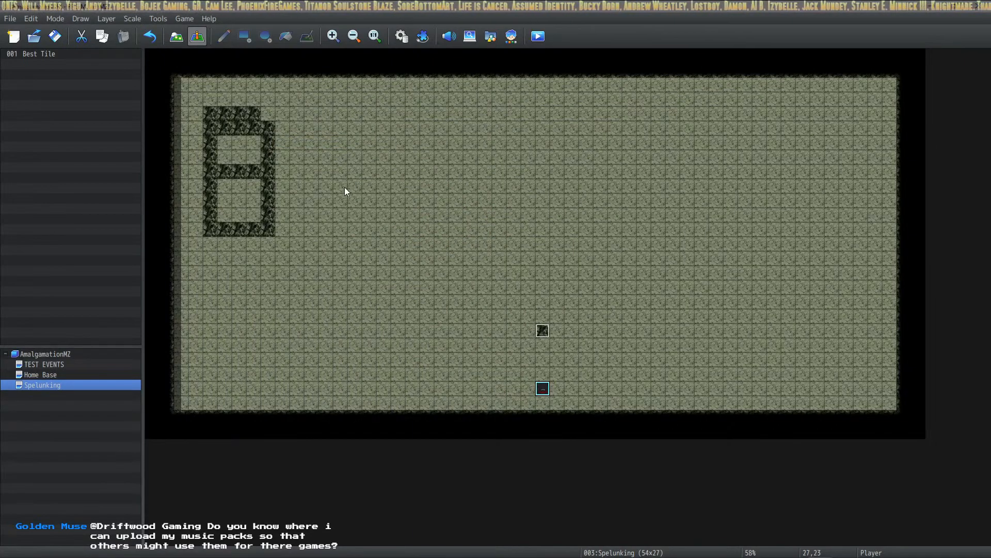
Reopen the database to review the Pickaxe Durability command in NewGameAutorun, and close it again.
{"action": "left_click", "coordinate": [400, 34]}
{"action": "left_click", "coordinate": [571, 244]}
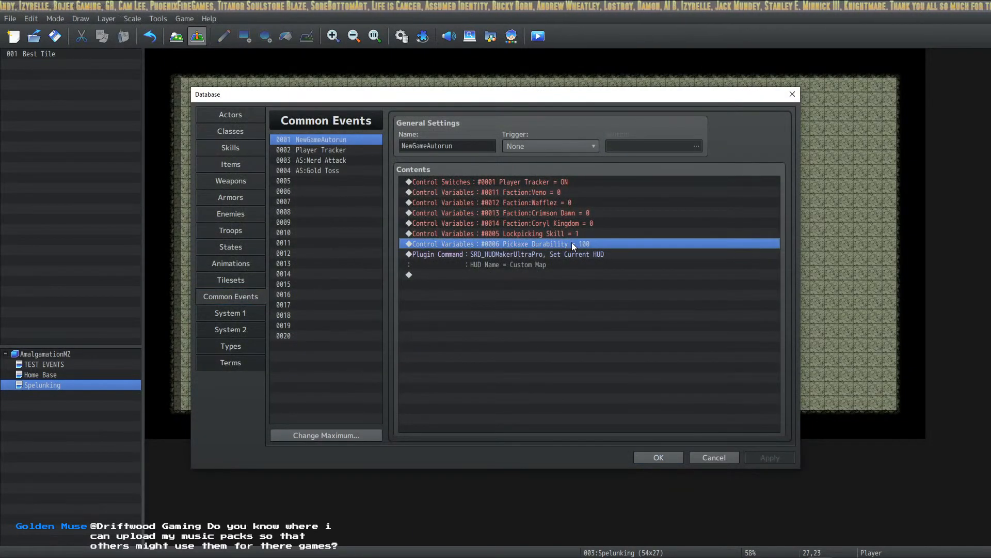
{"action": "left_click", "coordinate": [657, 458]}
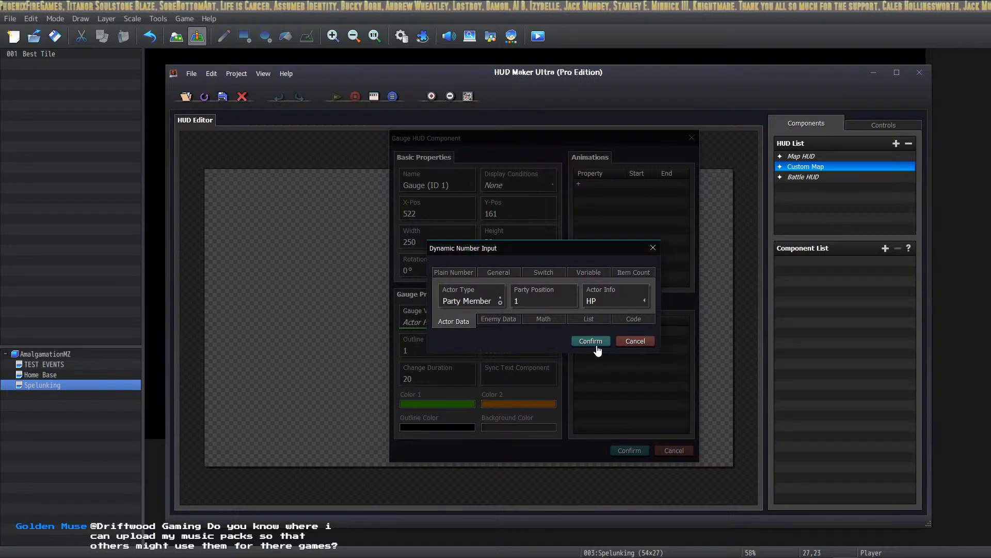
In HUD Maker Ultra, add the configured gauge to the Custom Map HUD and set its Gauge Value to variable 0006.
{"action": "left_click", "coordinate": [588, 339]}
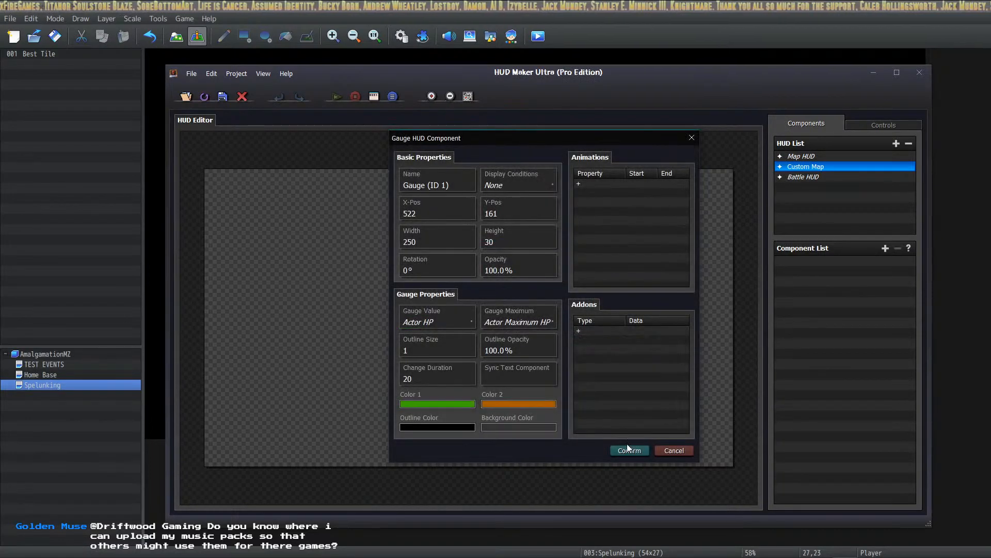
{"action": "left_click", "coordinate": [628, 448]}
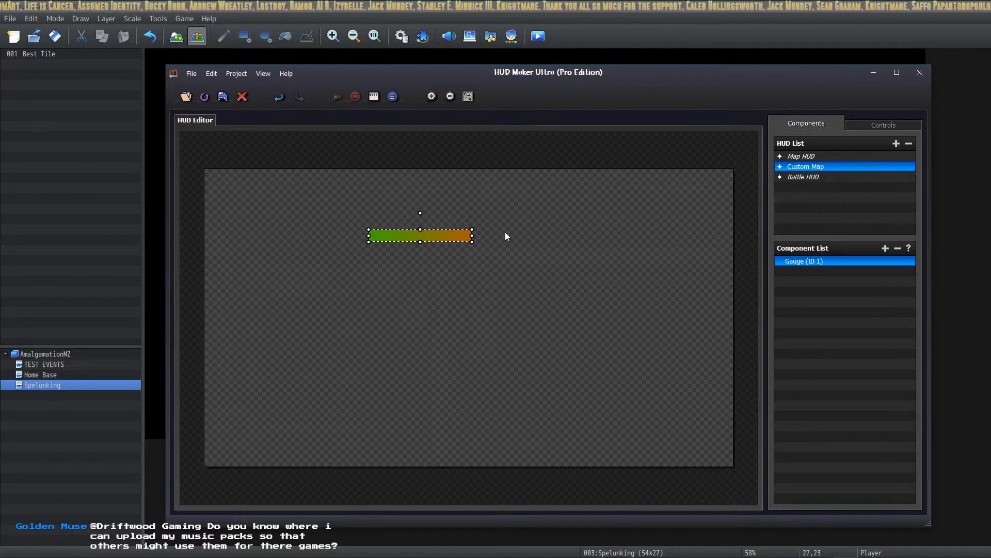
{"action": "double_click", "coordinate": [448, 235]}
{"action": "left_click", "coordinate": [510, 323]}
{"action": "left_click", "coordinate": [590, 271]}
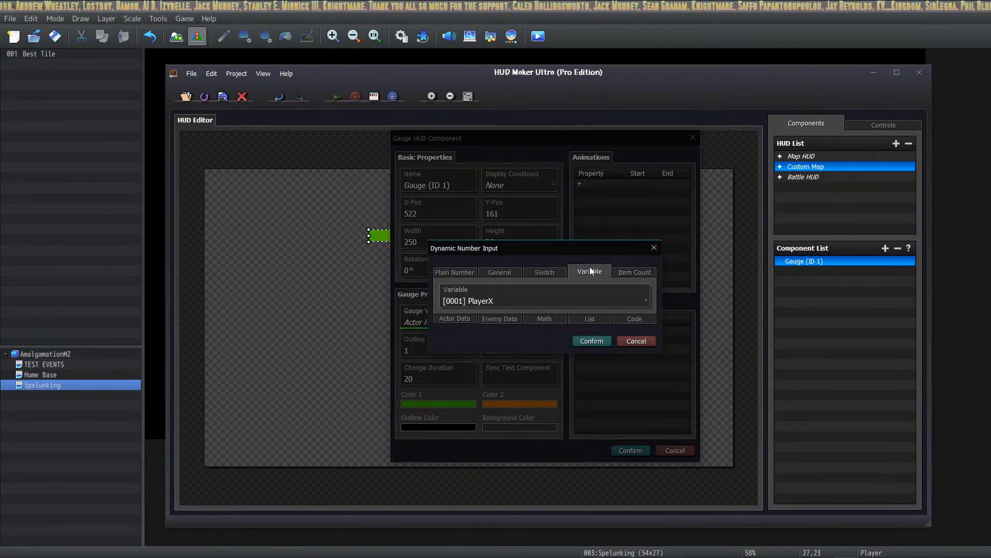
{"action": "left_click", "coordinate": [517, 297]}
{"action": "left_click", "coordinate": [594, 261]}
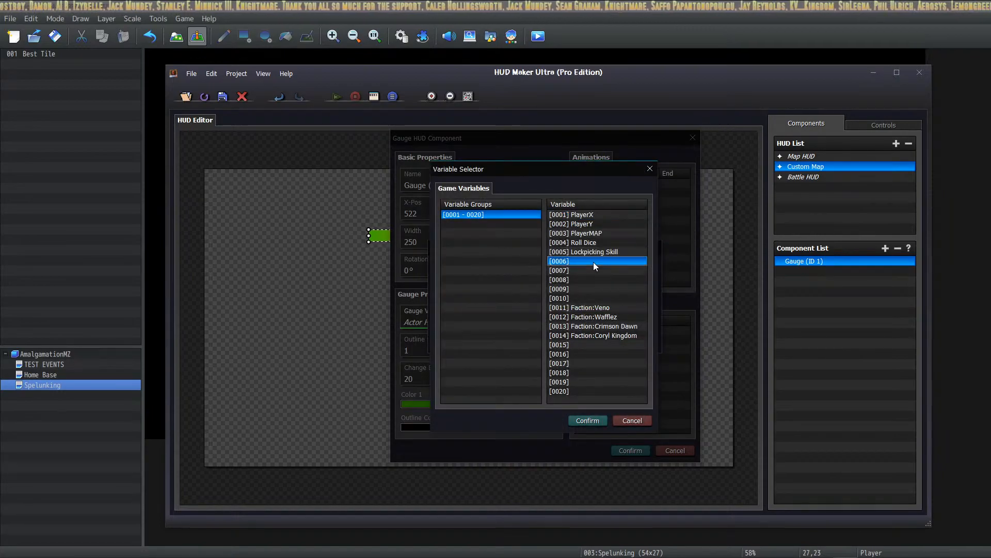
{"action": "left_click", "coordinate": [588, 420]}
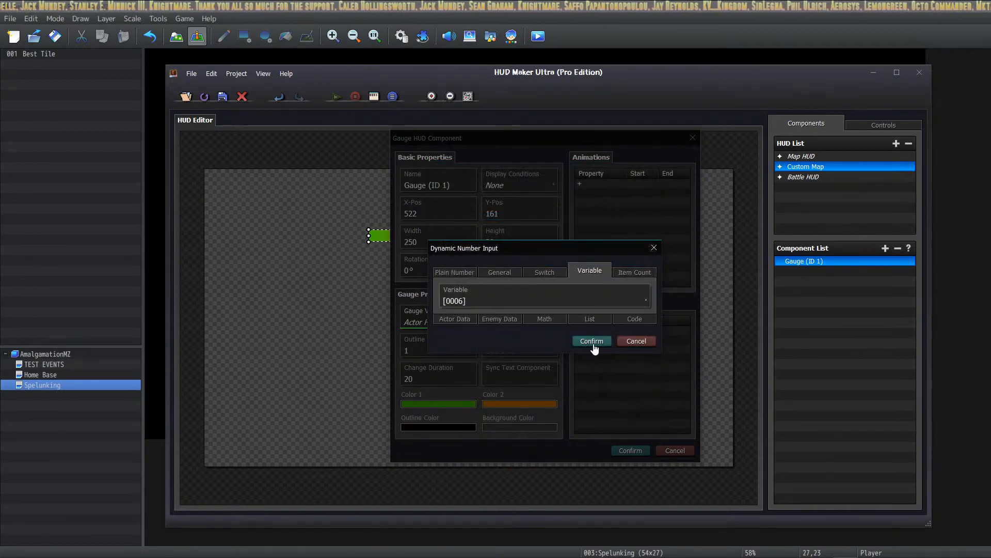
{"action": "left_click", "coordinate": [590, 340]}
{"action": "left_click", "coordinate": [630, 451]}
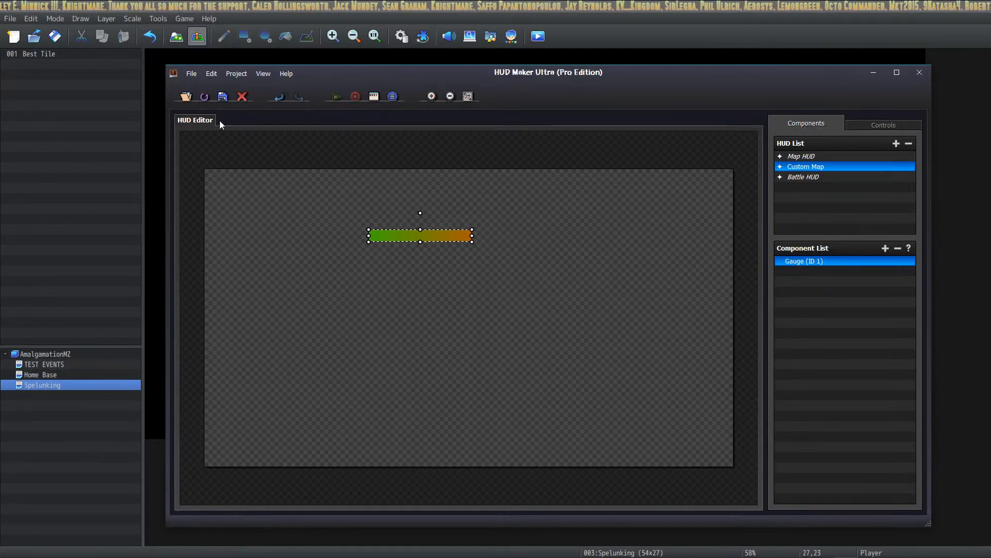
Reopen the gauge's properties, reselect variable 0006 as its Gauge Value, and confirm the component.
{"action": "left_click", "coordinate": [345, 203]}
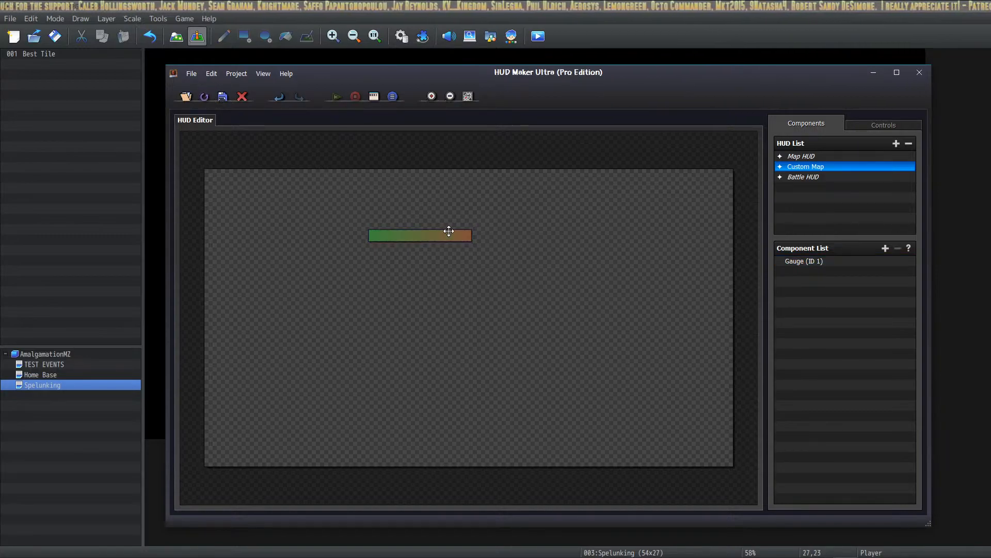
{"action": "double_click", "coordinate": [419, 235]}
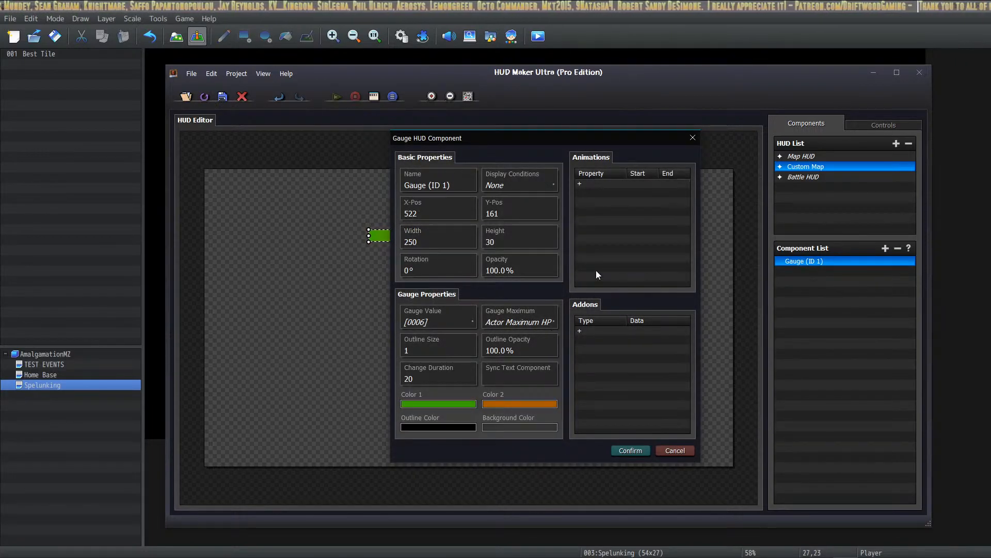
{"action": "left_click", "coordinate": [431, 320]}
{"action": "left_click", "coordinate": [510, 298]}
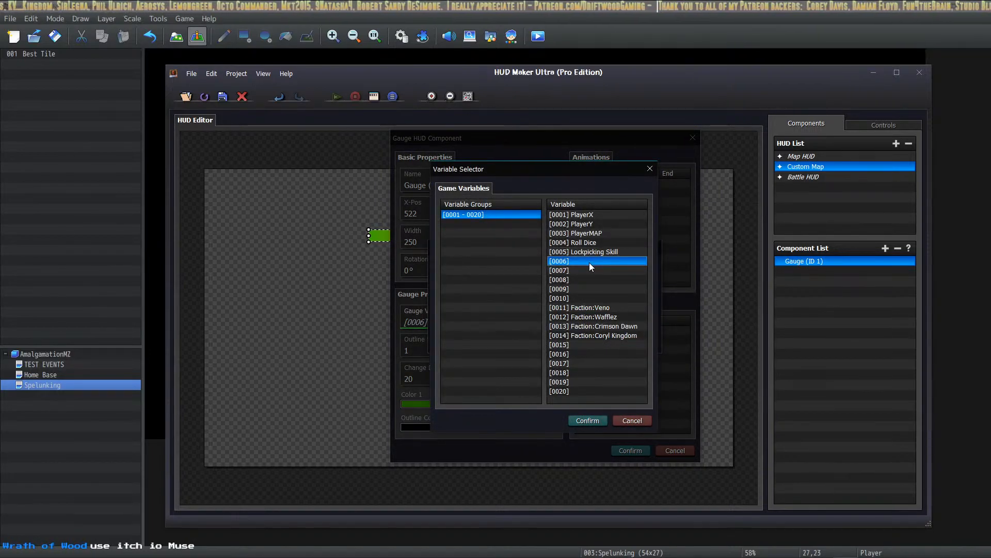
{"action": "double_click", "coordinate": [590, 261]}
{"action": "left_click", "coordinate": [589, 341]}
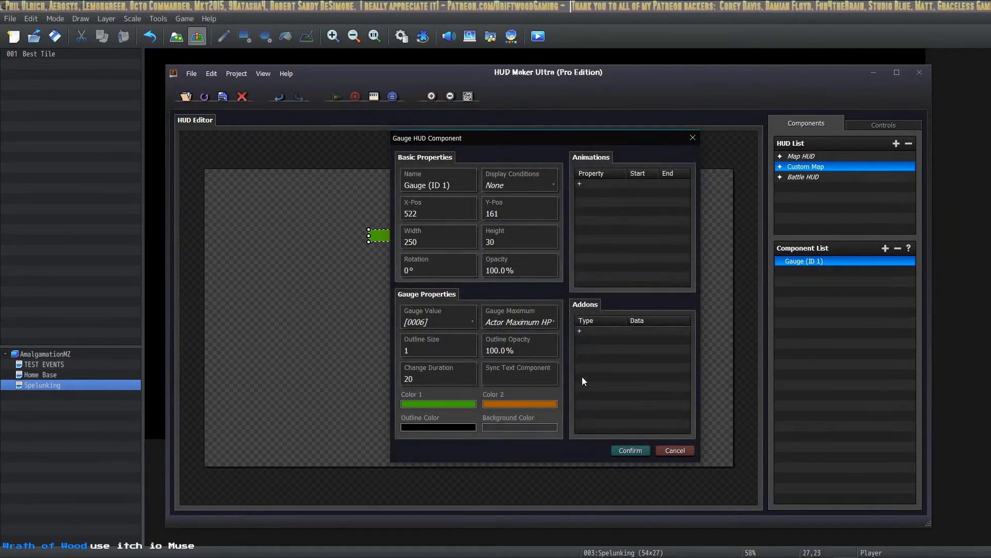
{"action": "left_click", "coordinate": [631, 451]}
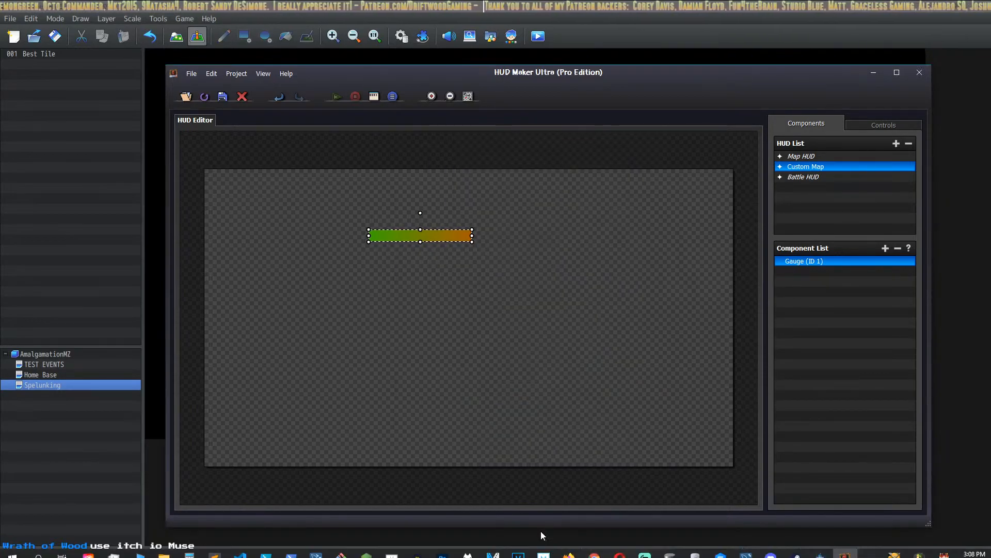
Switch to RPG Maker MZ and check which variable number the Pickaxe Durability command in NewGameAutorun uses.
{"action": "key", "text": "alt+Tab"}
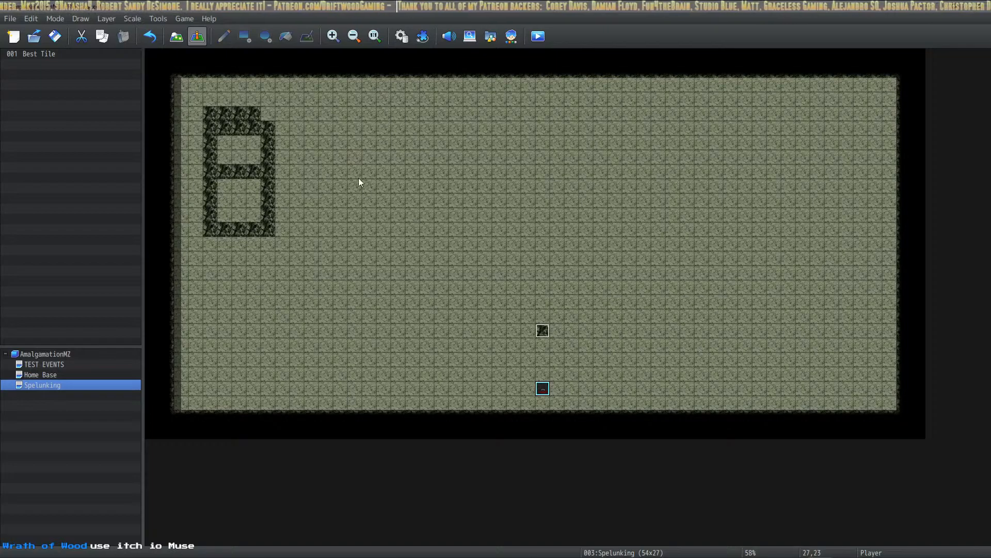
{"action": "left_click", "coordinate": [402, 36]}
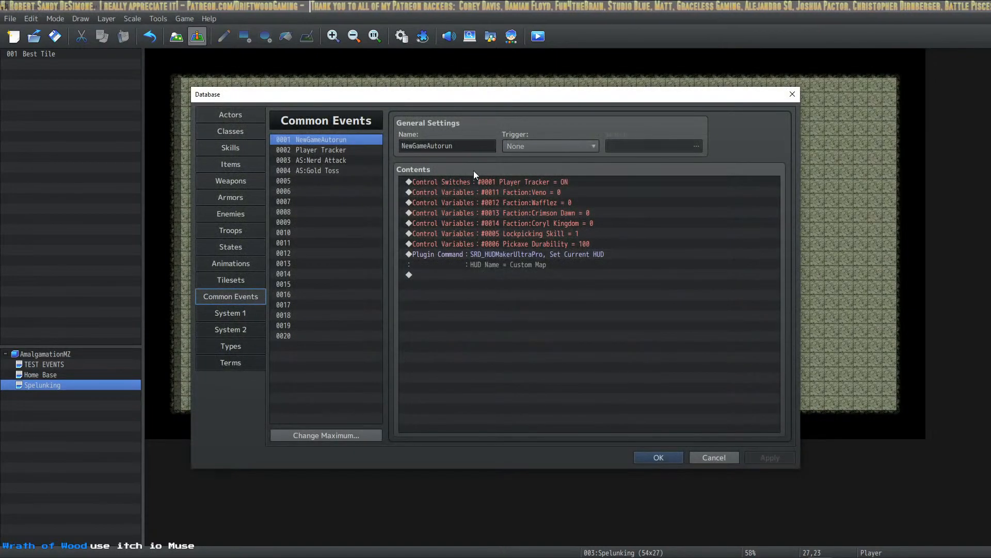
{"action": "left_click", "coordinate": [501, 244]}
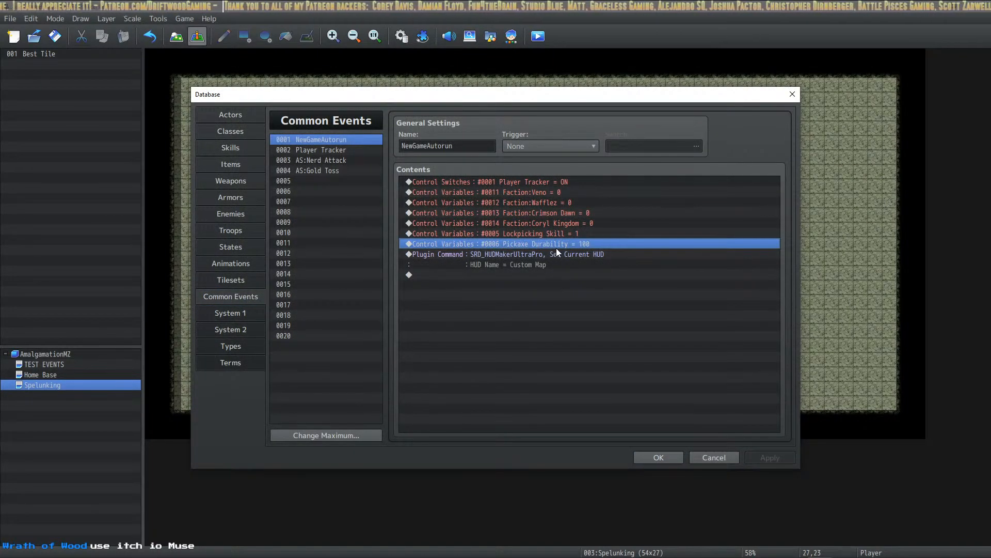
{"action": "left_click", "coordinate": [651, 458]}
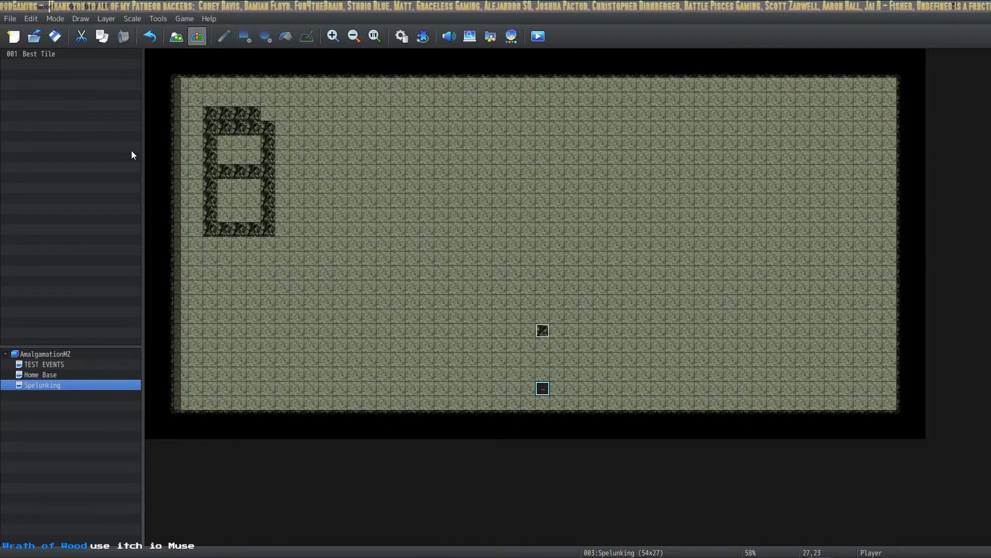
Return to HUD Maker Ultra, check the gauge's value variable, and set its Gauge Maximum to the plain number 100.
{"action": "key", "text": "alt+Tab"}
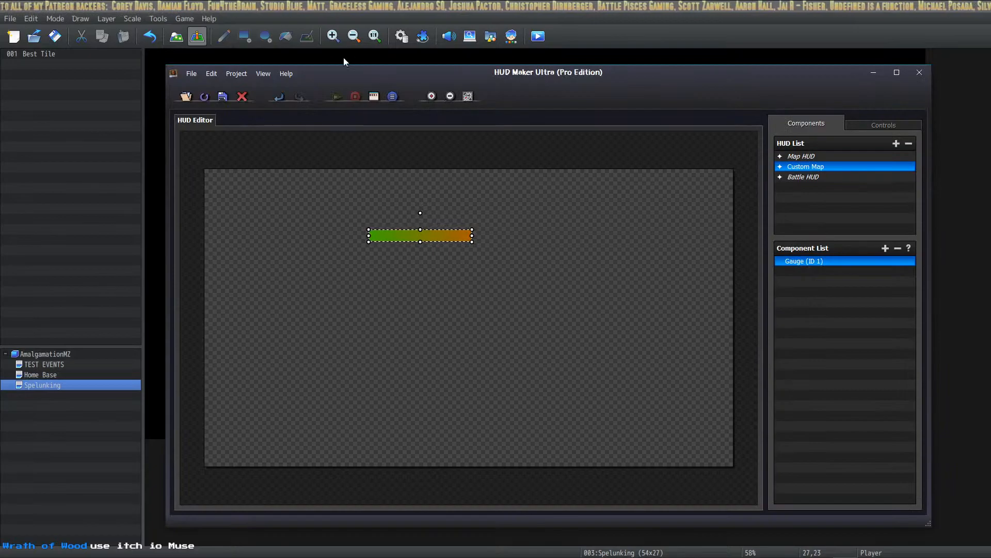
{"action": "double_click", "coordinate": [401, 235]}
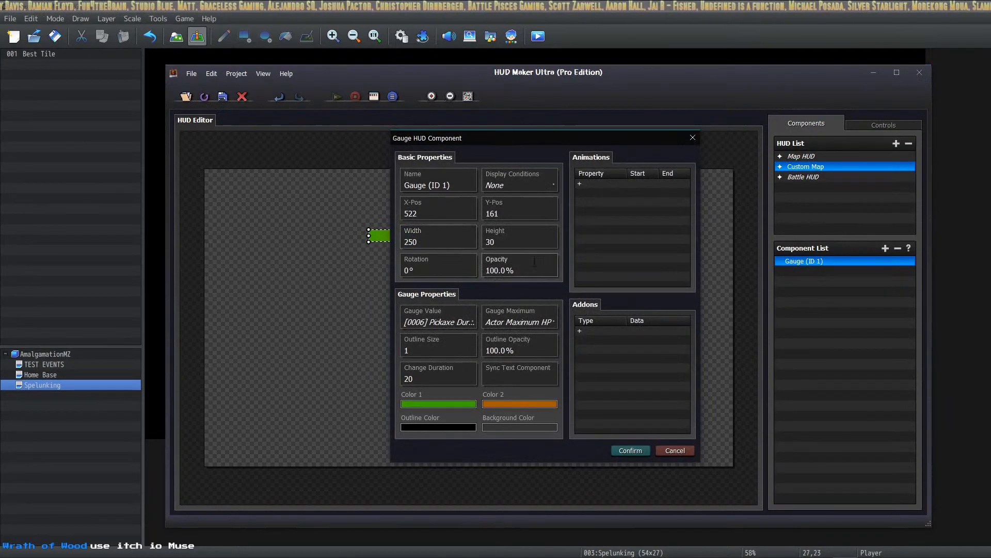
{"action": "left_click", "coordinate": [439, 321]}
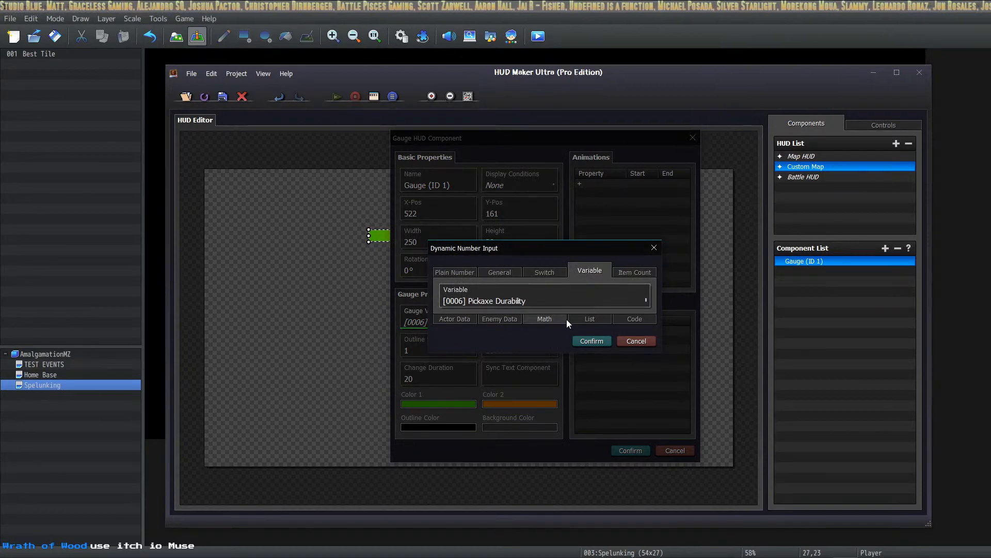
{"action": "left_click", "coordinate": [588, 341]}
{"action": "left_click", "coordinate": [548, 316]}
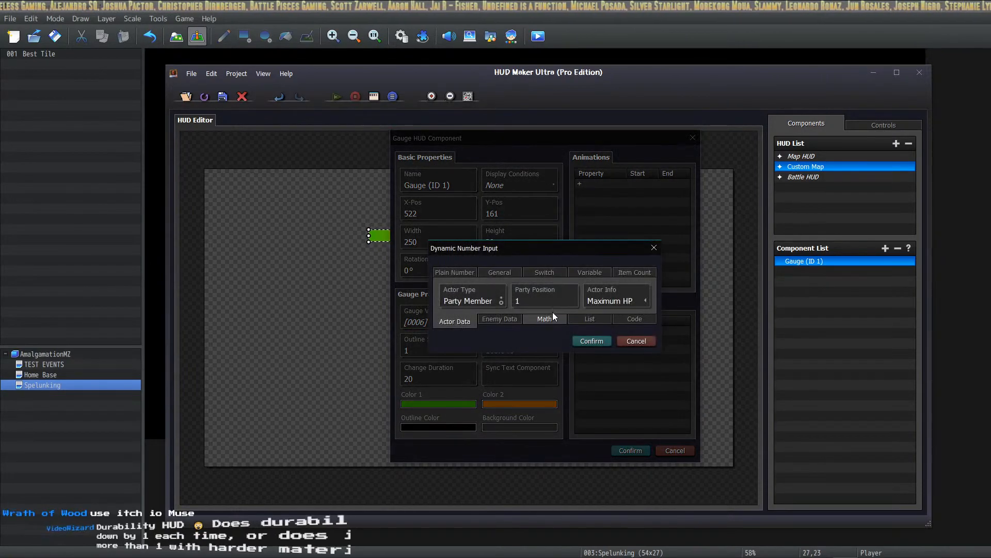
{"action": "left_click_drag", "start_coordinate": [556, 248], "coordinate": [646, 348]}
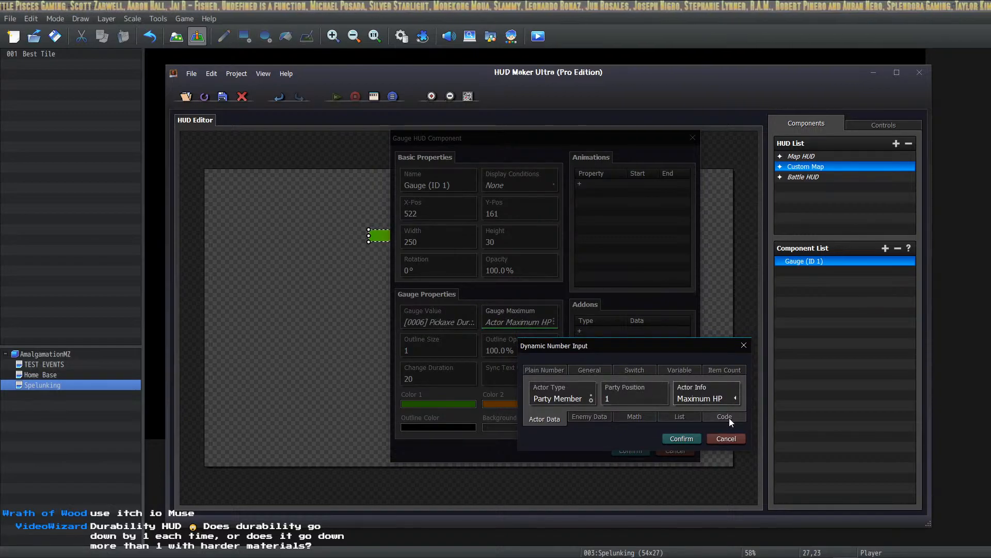
{"action": "left_click", "coordinate": [546, 367]}
{"action": "left_click", "coordinate": [575, 402]}
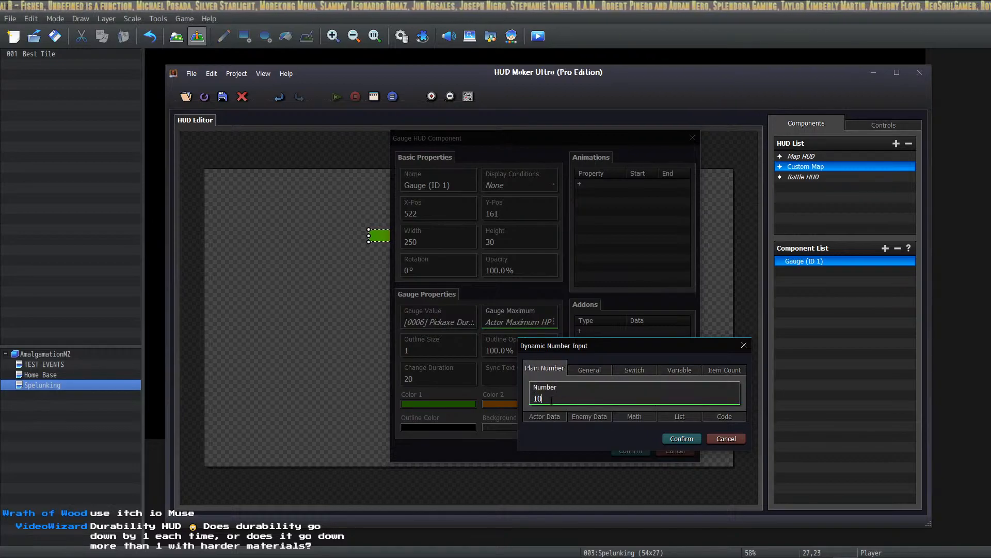
{"action": "left_click", "coordinate": [682, 439]}
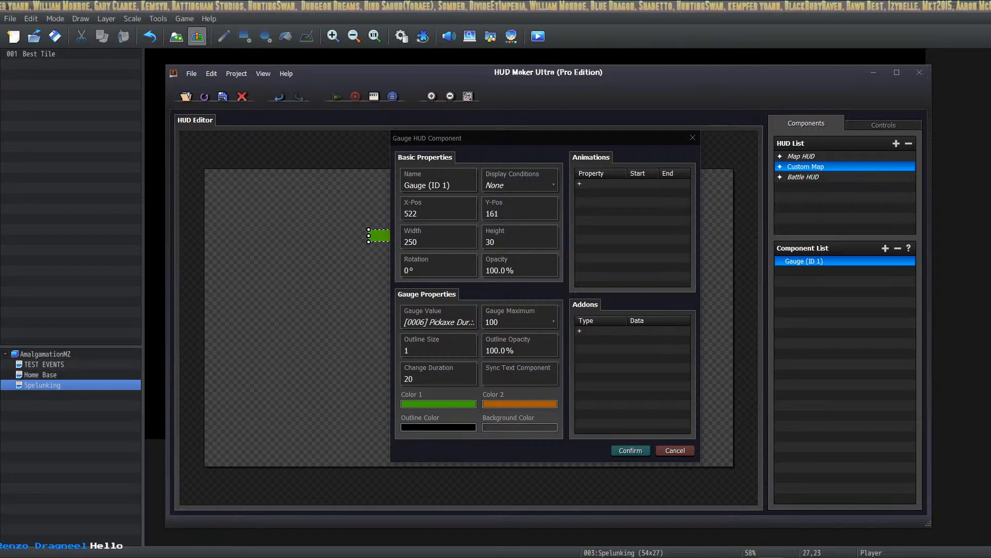
Switch to Discord and browse the free_assets channel of the Driftwood Gaming server for shared asset posts.
{"action": "left_click_drag", "start_coordinate": [620, 557], "coordinate": [384, 118]}
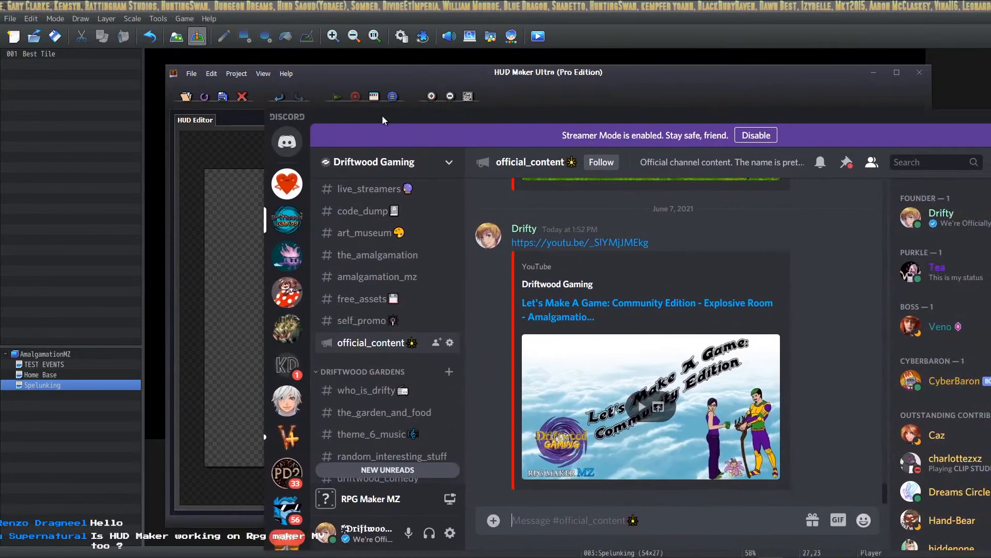
{"action": "left_click", "coordinate": [363, 305]}
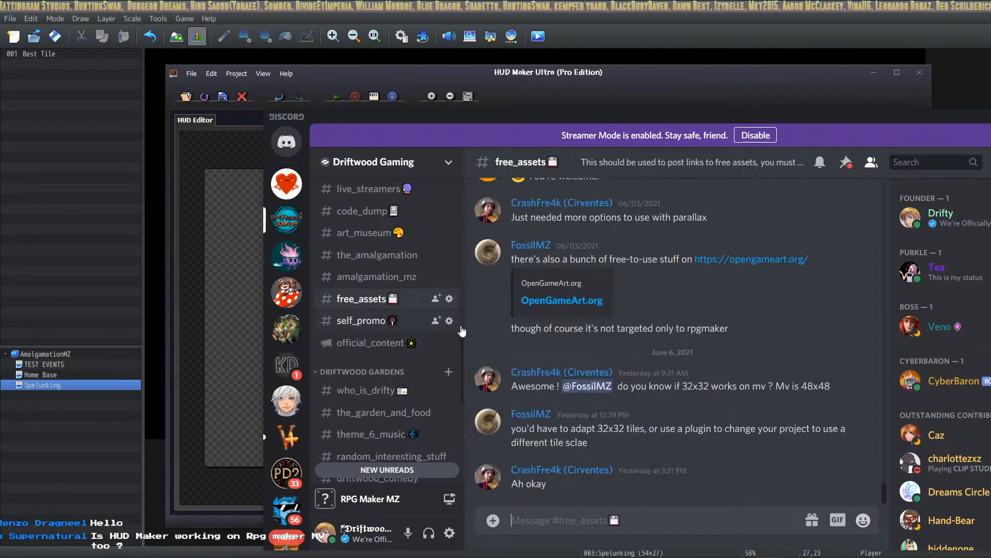
{"action": "scroll", "coordinate": [614, 430], "scroll_direction": "up", "scroll_amount": 5}
{"action": "scroll", "coordinate": [616, 430], "scroll_direction": "up", "scroll_amount": 10}
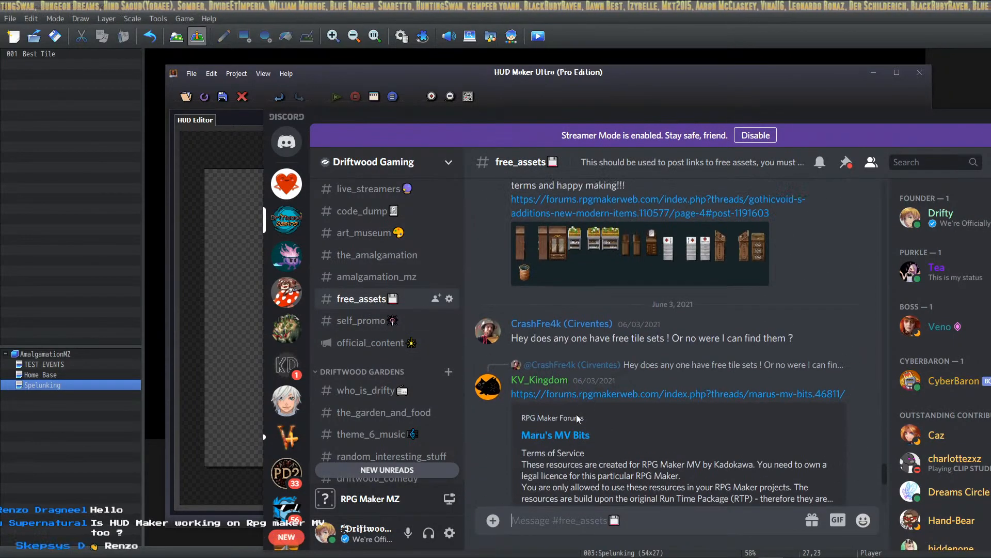
{"action": "scroll", "coordinate": [630, 439], "scroll_direction": "up", "scroll_amount": 20}
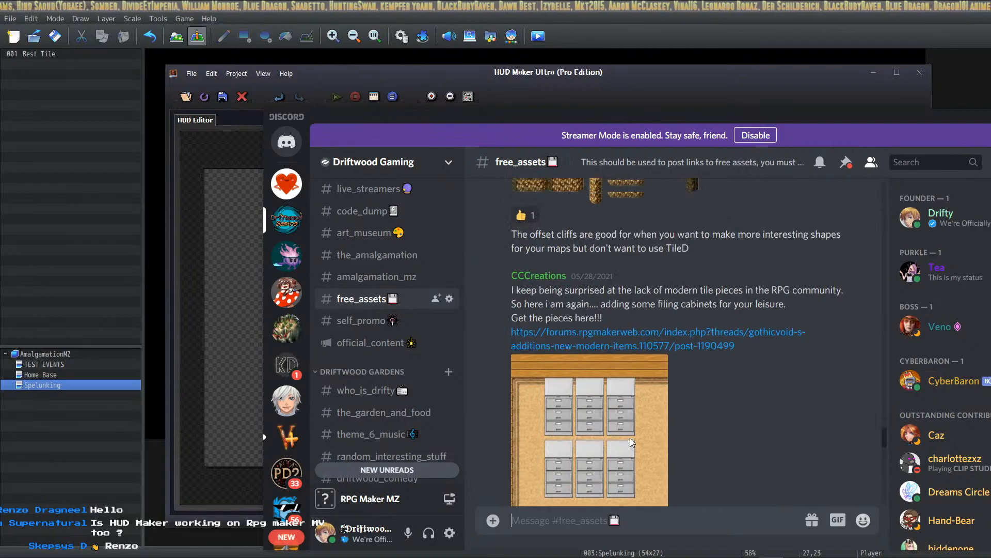
{"action": "scroll", "coordinate": [629, 435], "scroll_direction": "up", "scroll_amount": 10}
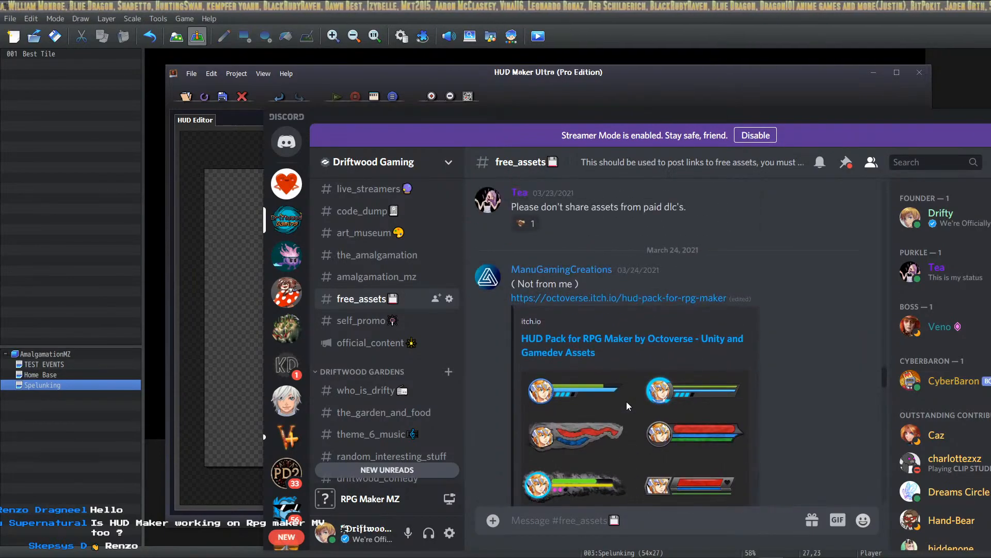
{"action": "scroll", "coordinate": [646, 406], "scroll_direction": "down", "scroll_amount": 10}
{"action": "scroll", "coordinate": [663, 407], "scroll_direction": "down", "scroll_amount": 15}
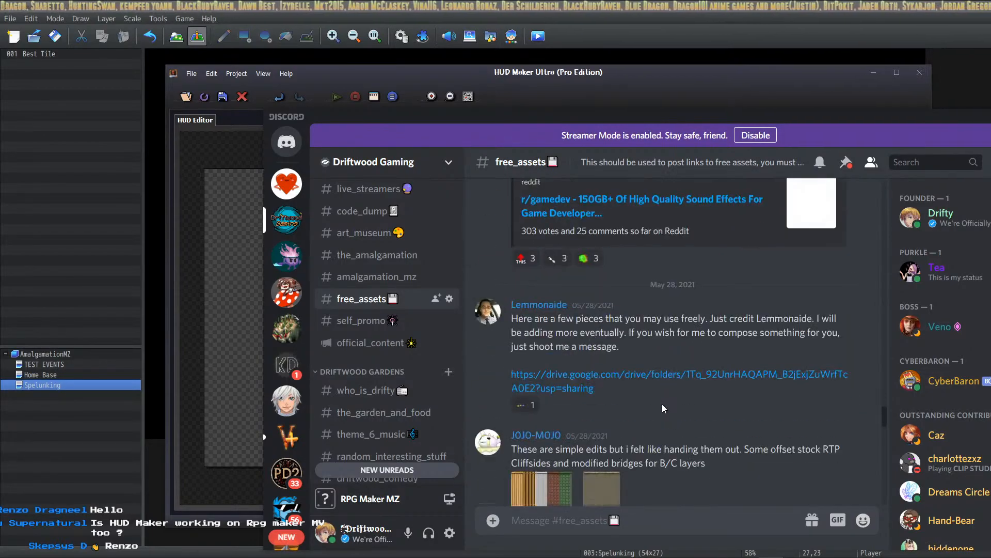
{"action": "scroll", "coordinate": [656, 416], "scroll_direction": "down", "scroll_amount": 10}
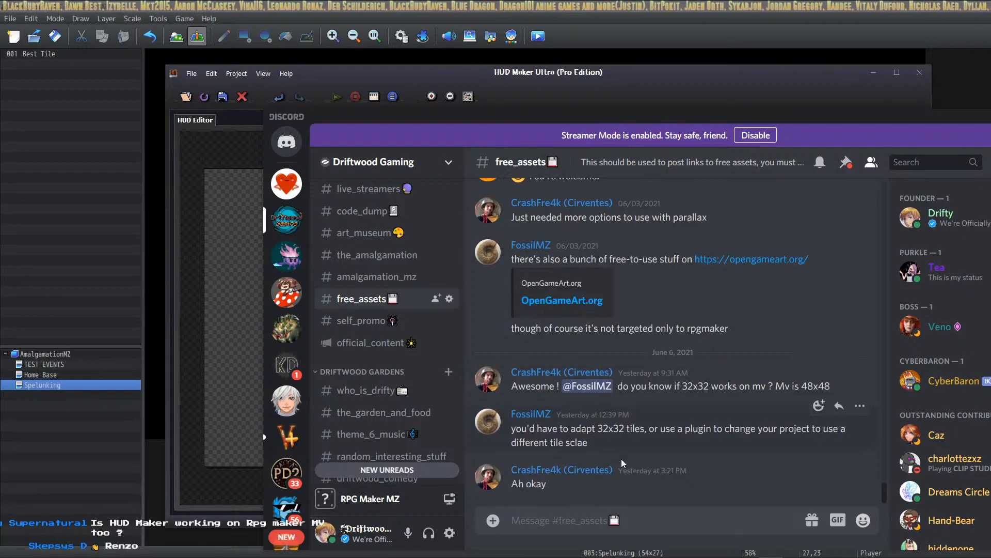
Return to HUD Maker Ultra and check the gauge's display conditions list without adding any condition.
{"action": "left_click_drag", "start_coordinate": [573, 122], "coordinate": [960, 557]}
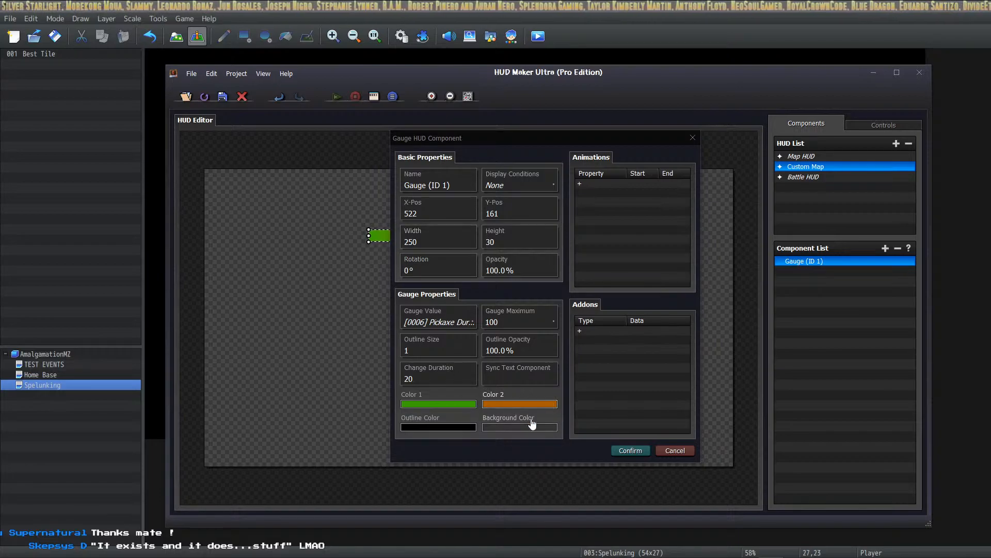
{"action": "left_click", "coordinate": [637, 330]}
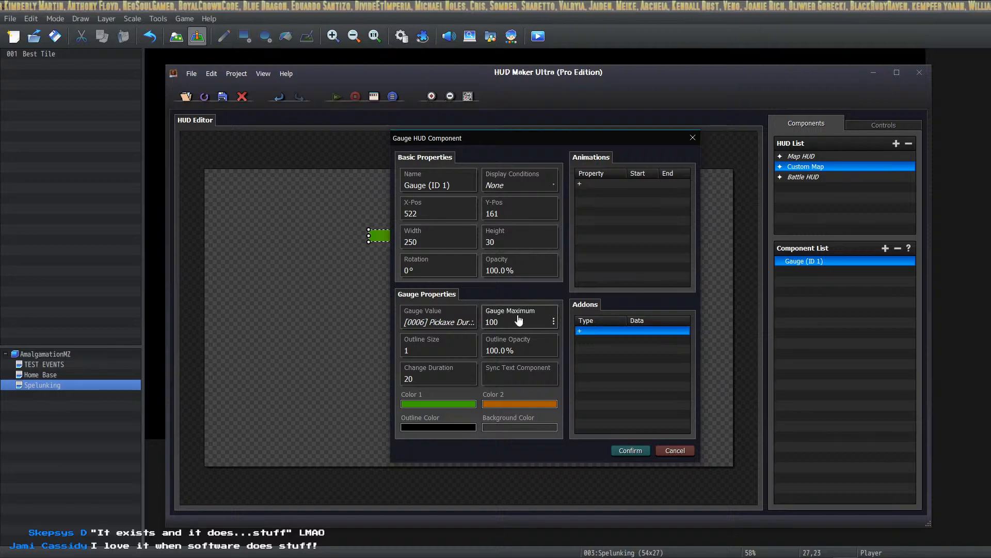
{"action": "left_click", "coordinate": [516, 182]}
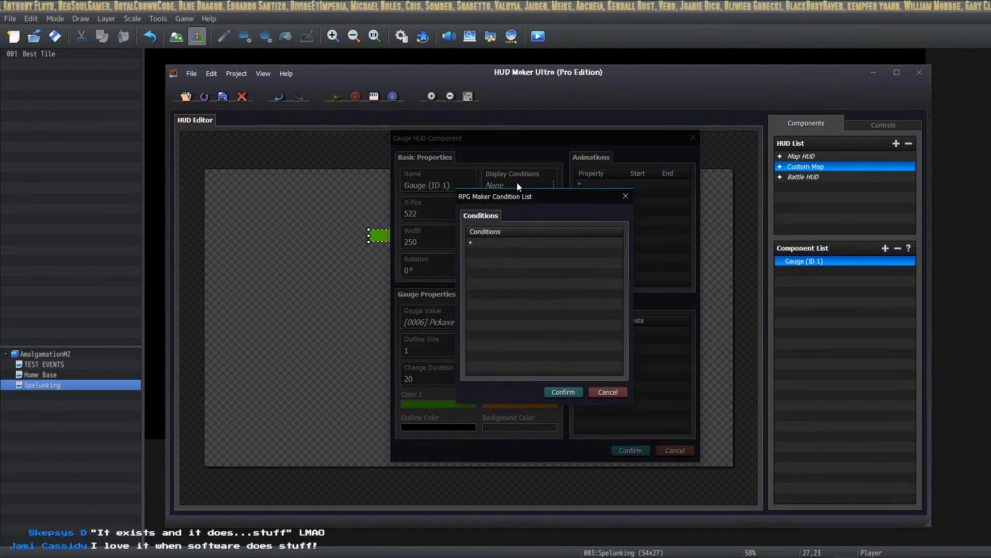
{"action": "left_click", "coordinate": [606, 390]}
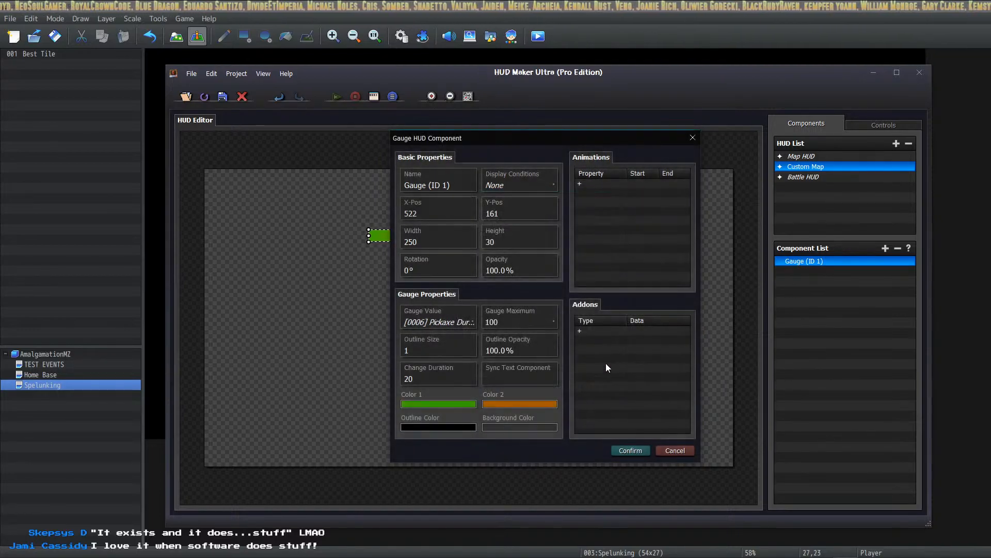
{"action": "left_click", "coordinate": [516, 184]}
{"action": "left_click", "coordinate": [614, 396]}
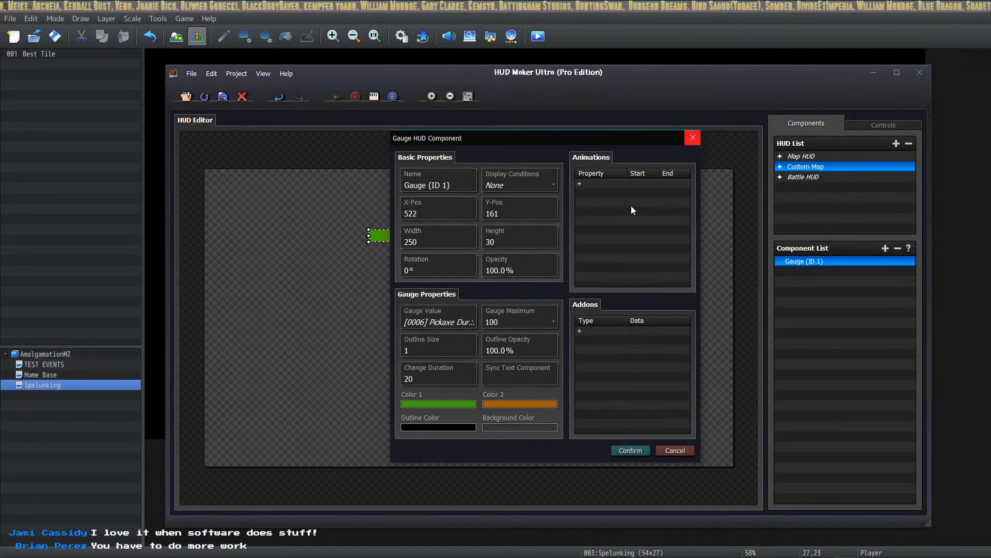
Name the gauge "Pickaxe Durability Gauge", then move and enlarge it to about 434 by 44 near the canvas's upper-left corner.
{"action": "left_click", "coordinate": [464, 185]}
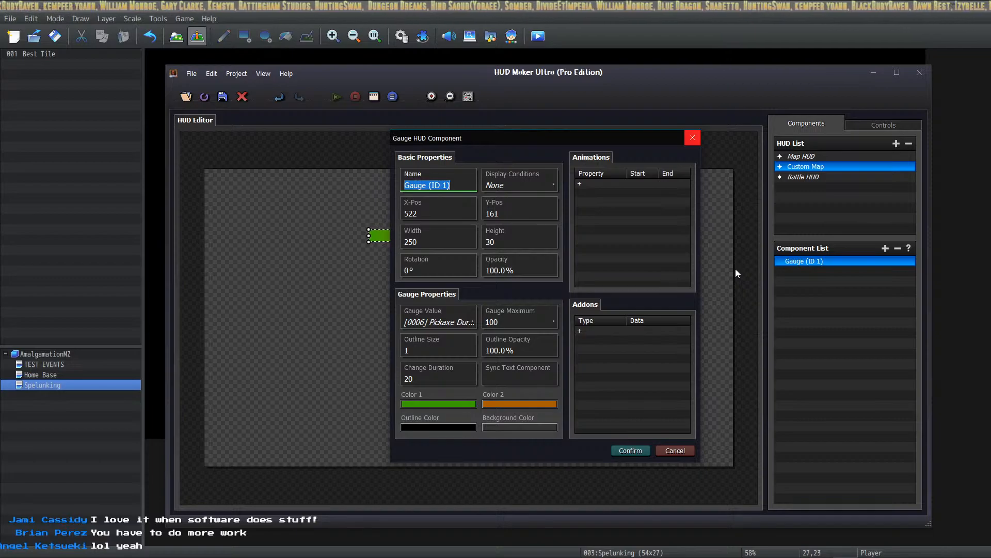
{"action": "type", "text": "Pickaxe D"}
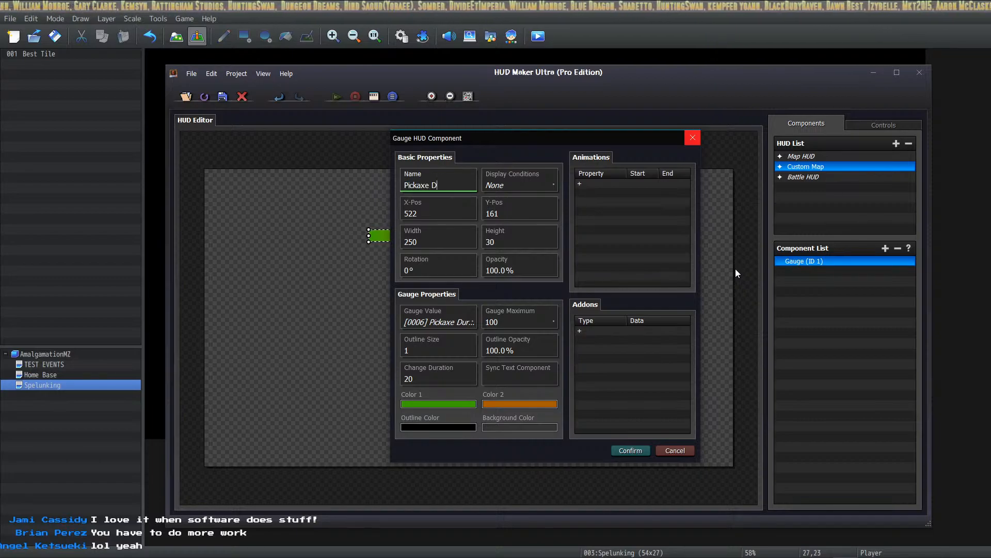
{"action": "type", "text": "urability Gauge"}
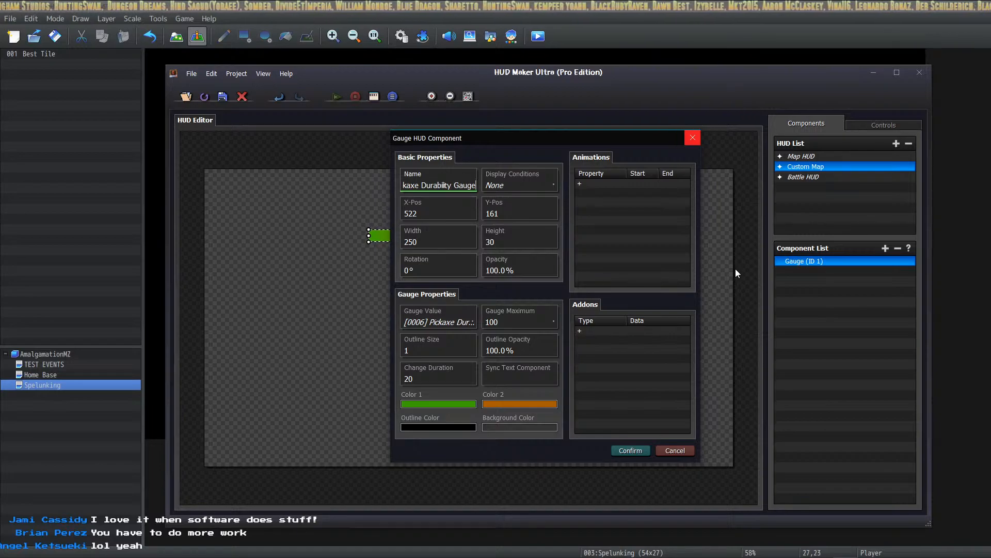
{"action": "key", "text": "Tab"}
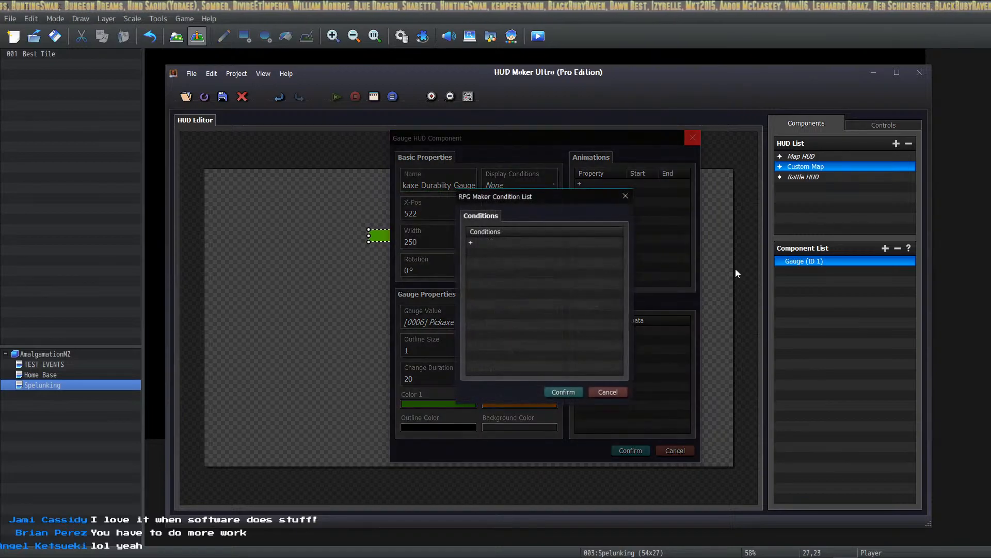
{"action": "left_click", "coordinate": [608, 394]}
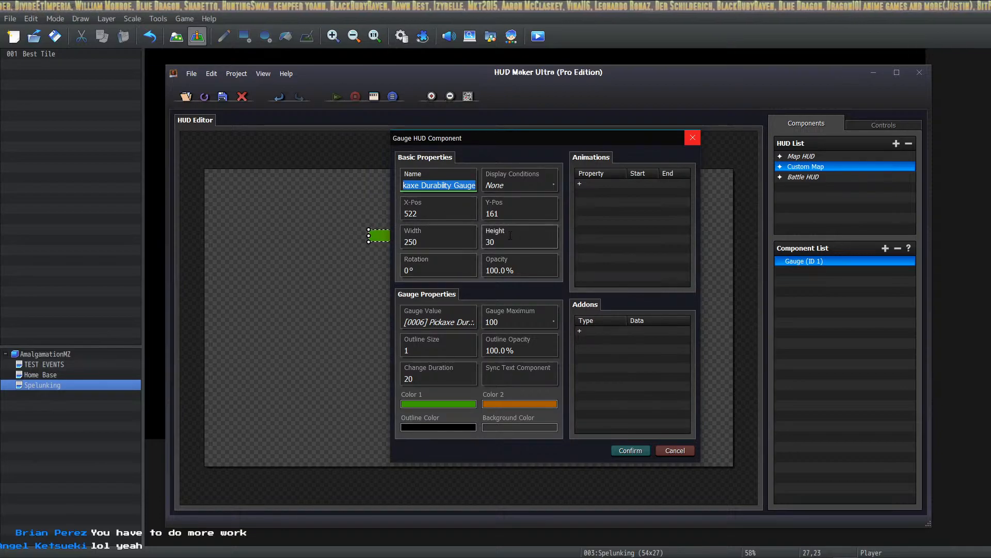
{"action": "left_click", "coordinate": [630, 451]}
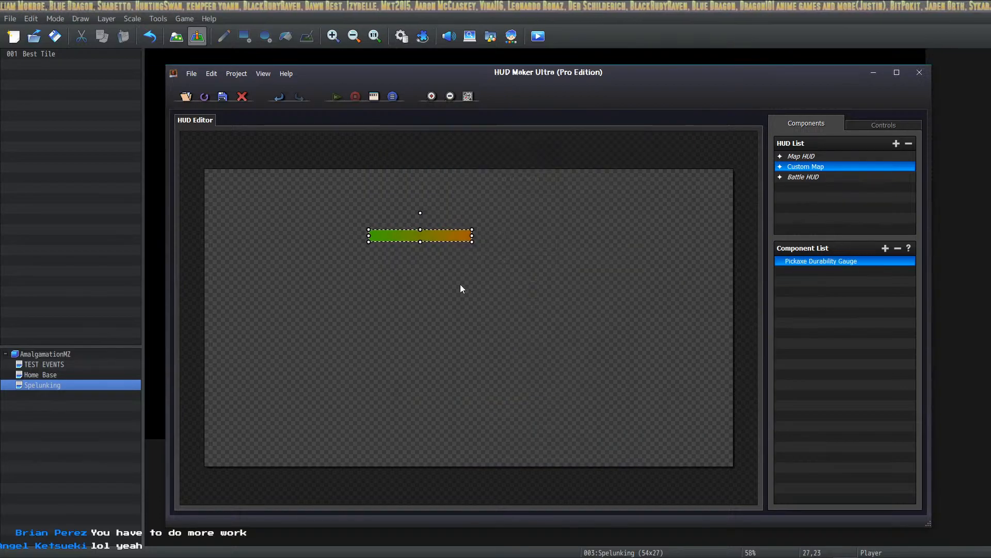
{"action": "left_click_drag", "start_coordinate": [421, 236], "coordinate": [396, 201]}
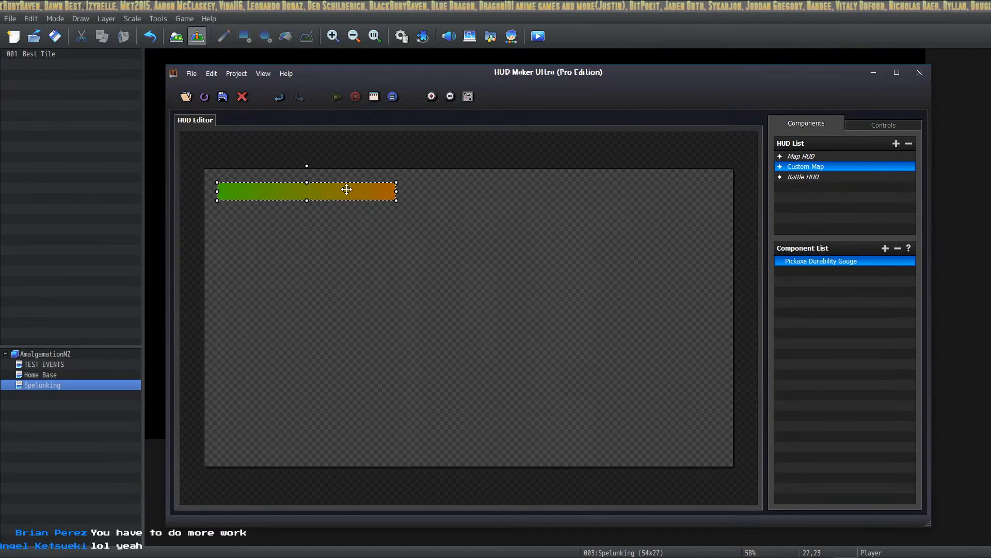
{"action": "left_click_drag", "start_coordinate": [306, 191], "coordinate": [307, 189]}
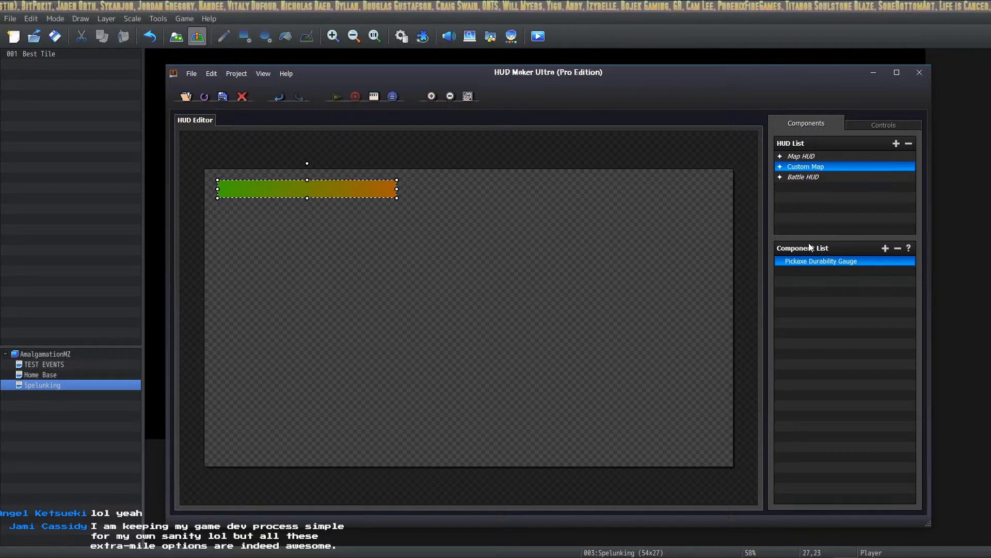
Swap the gauge's gradient colors, setting Color 1 to orange #a85c00 and Color 2 to green #3ca801.
{"action": "double_click", "coordinate": [813, 262]}
{"action": "left_click", "coordinate": [471, 406]}
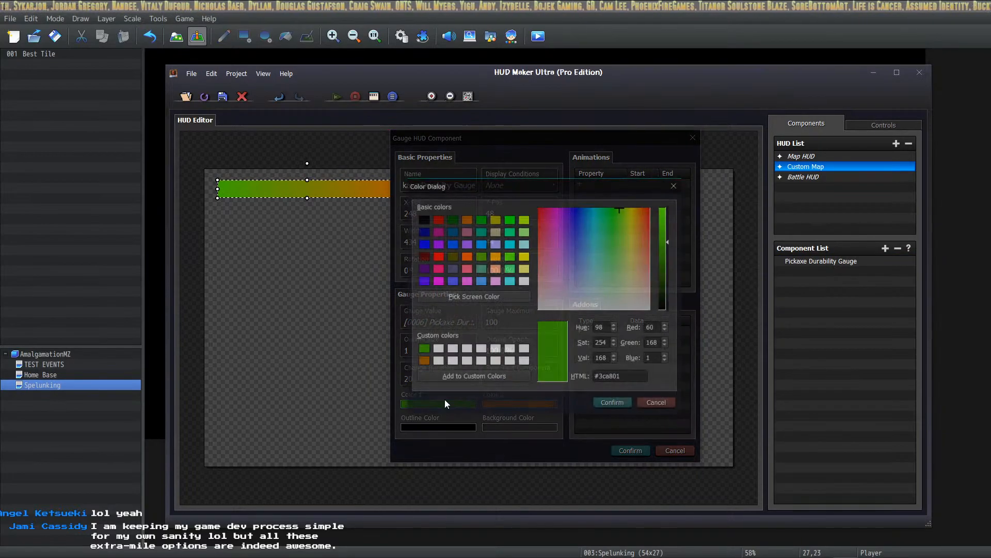
{"action": "left_click", "coordinate": [422, 361]}
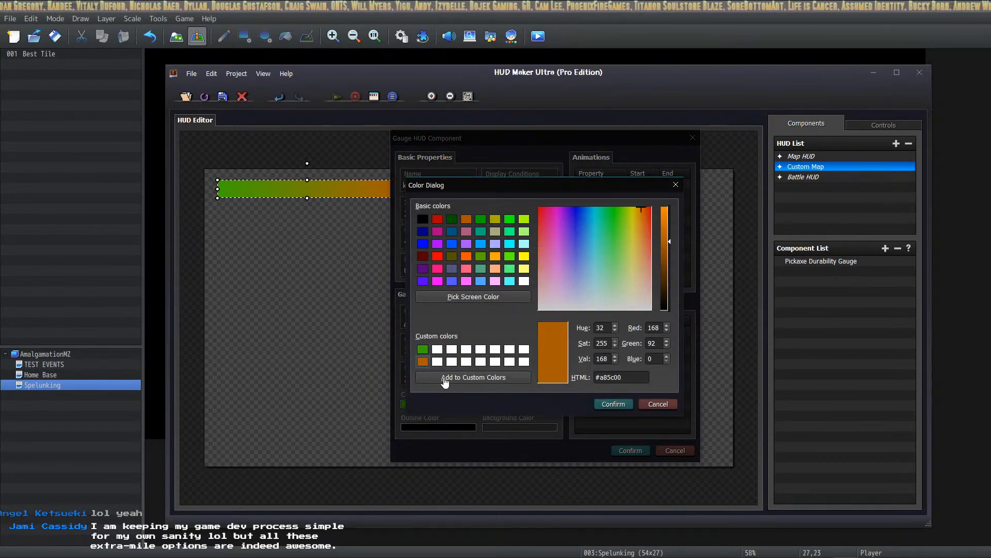
{"action": "left_click", "coordinate": [614, 404]}
{"action": "left_click", "coordinate": [502, 402]}
{"action": "left_click", "coordinate": [422, 350]}
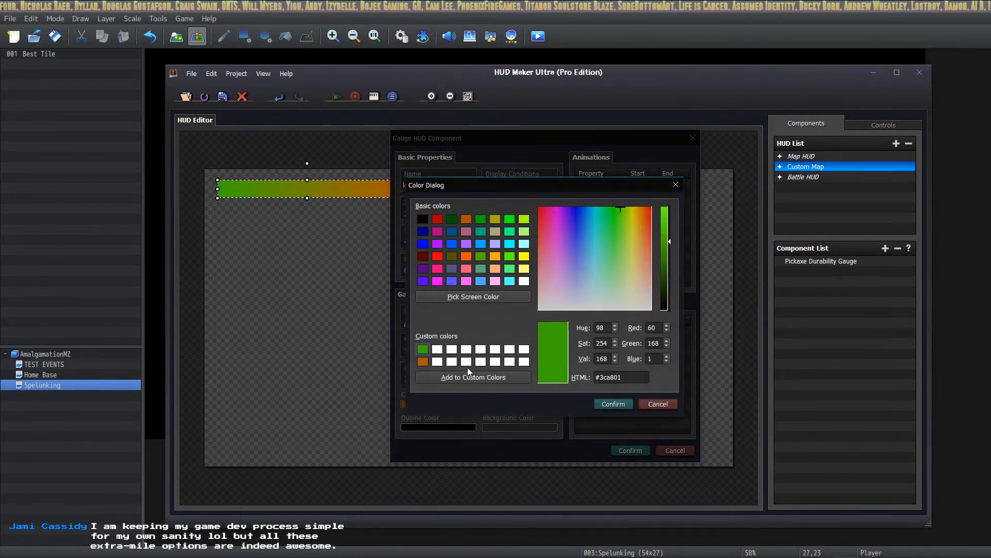
{"action": "left_click", "coordinate": [614, 404]}
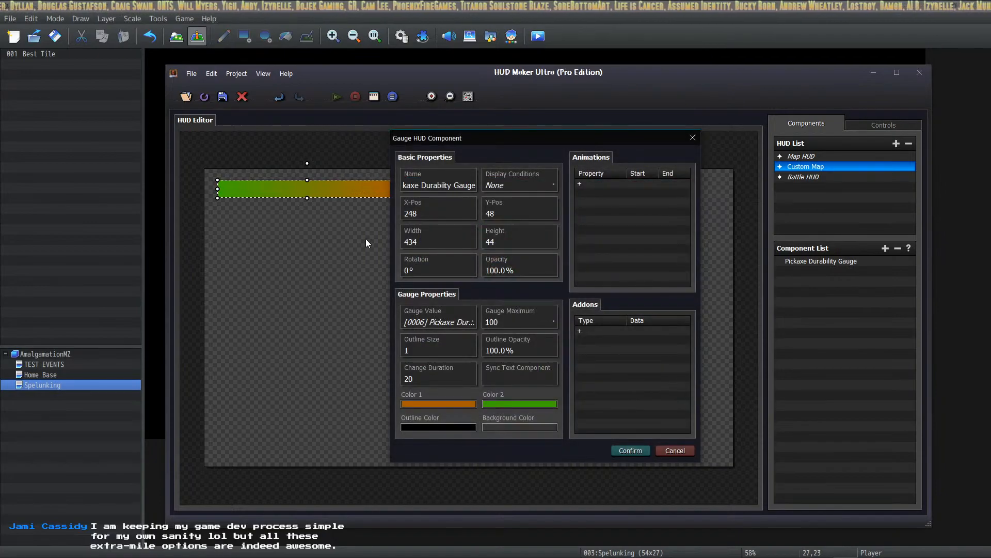
{"action": "left_click", "coordinate": [630, 450]}
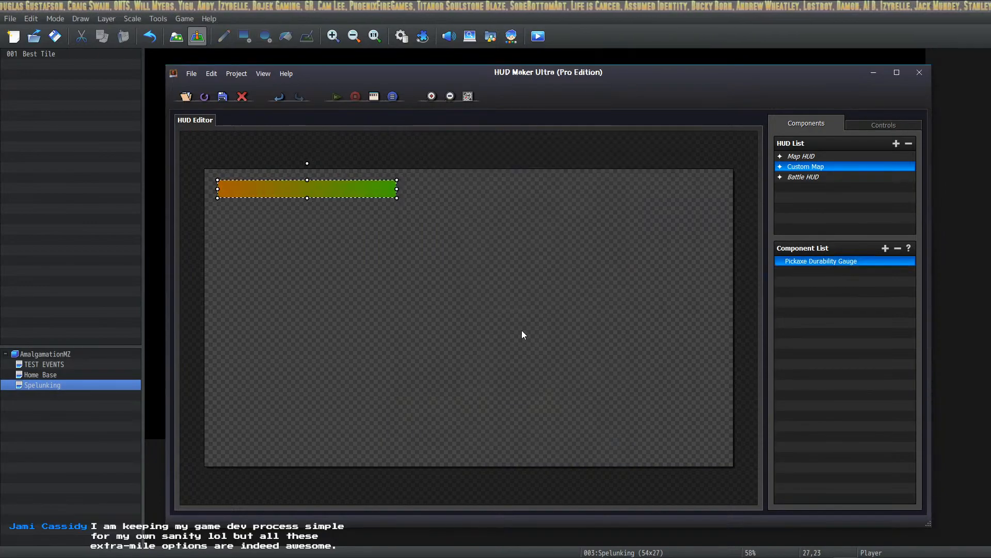
Add an X Position animation to the gauge: loop Repeat, duration 120, Bounce Ease-In curve, from -5 to 5.
{"action": "double_click", "coordinate": [822, 262]}
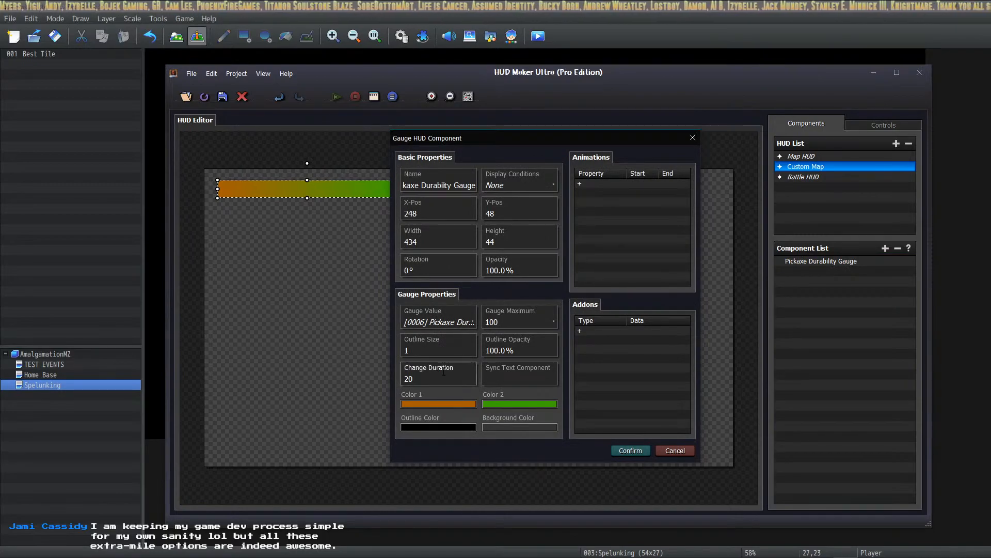
{"action": "double_click", "coordinate": [614, 184]}
{"action": "left_click", "coordinate": [586, 233]}
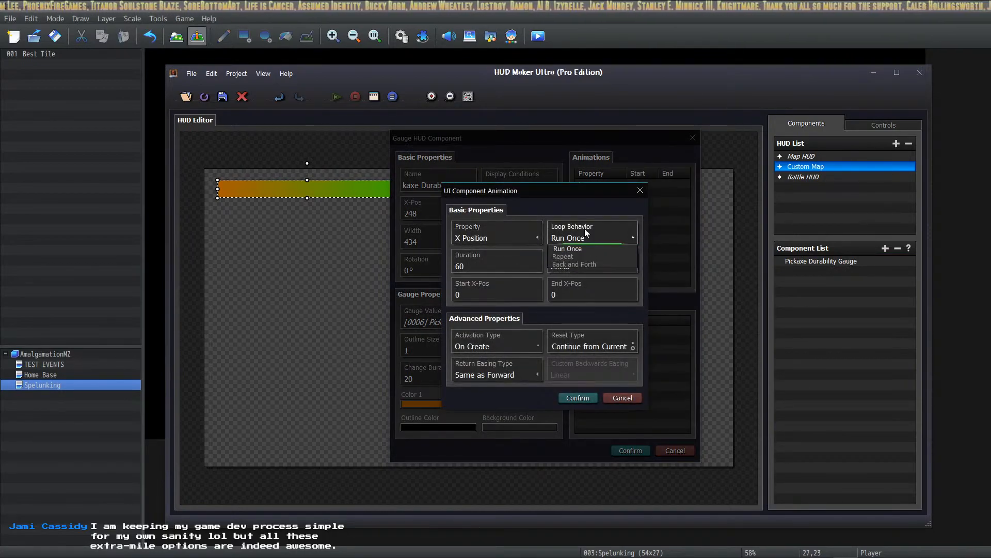
{"action": "left_click", "coordinate": [563, 263]}
{"action": "left_click", "coordinate": [526, 235]}
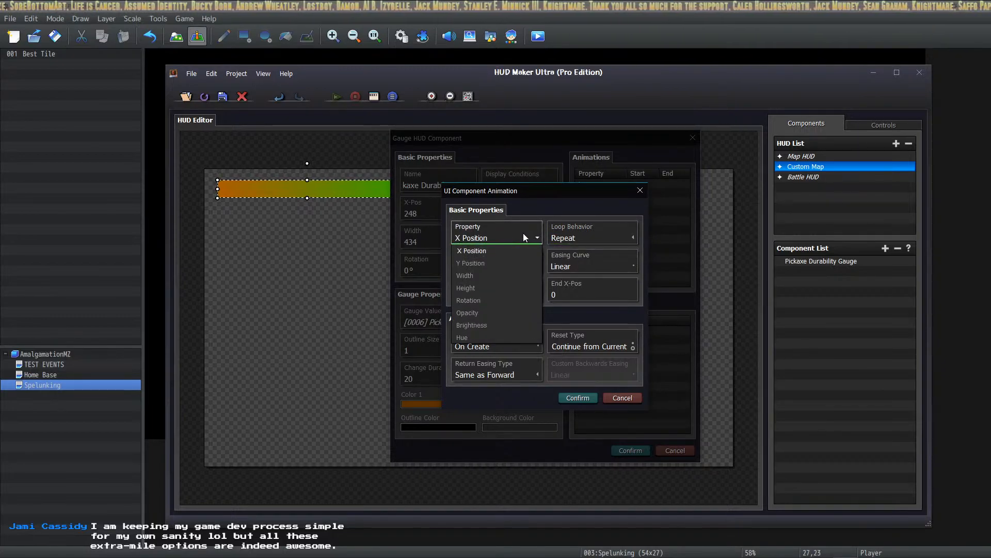
{"action": "left_click", "coordinate": [523, 234]}
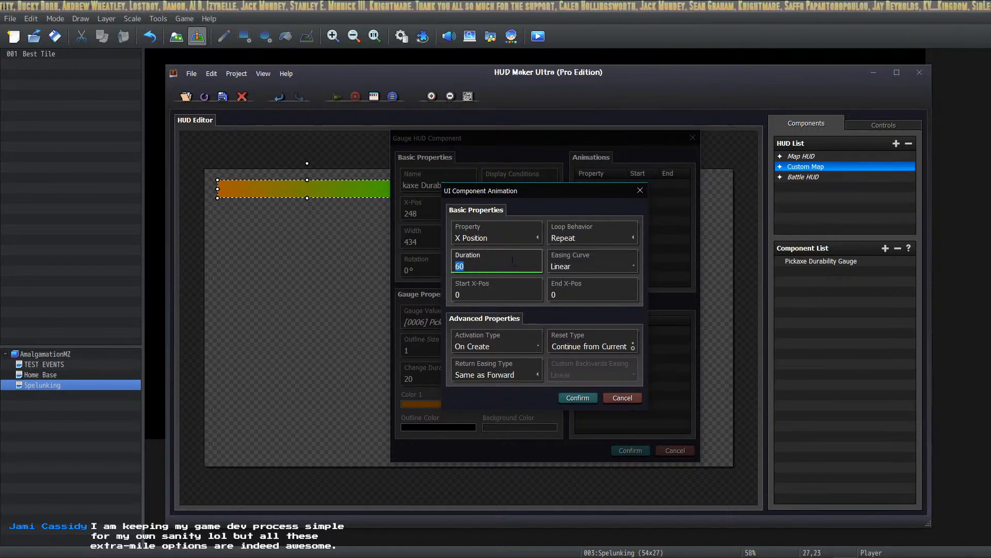
{"action": "left_click", "coordinate": [574, 267]}
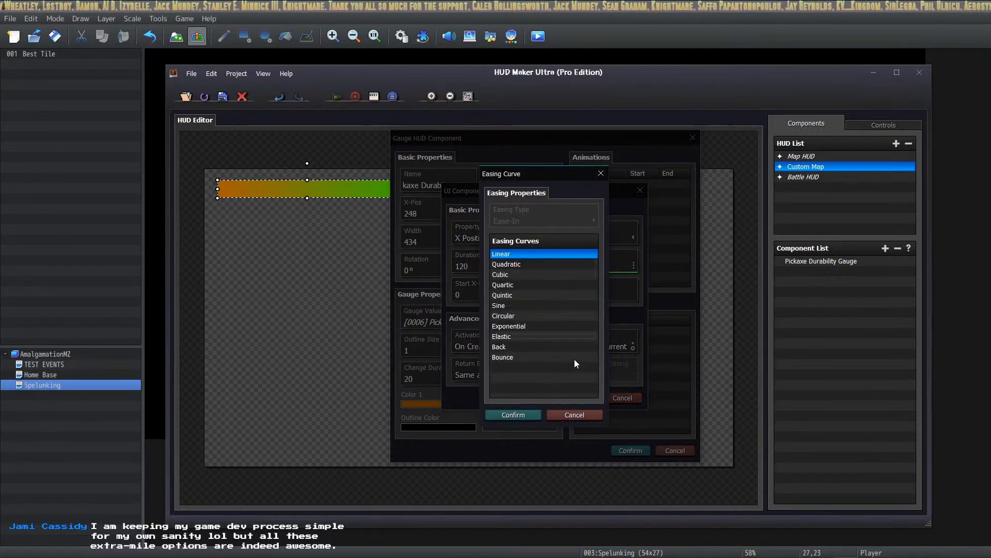
{"action": "left_click", "coordinate": [542, 357]}
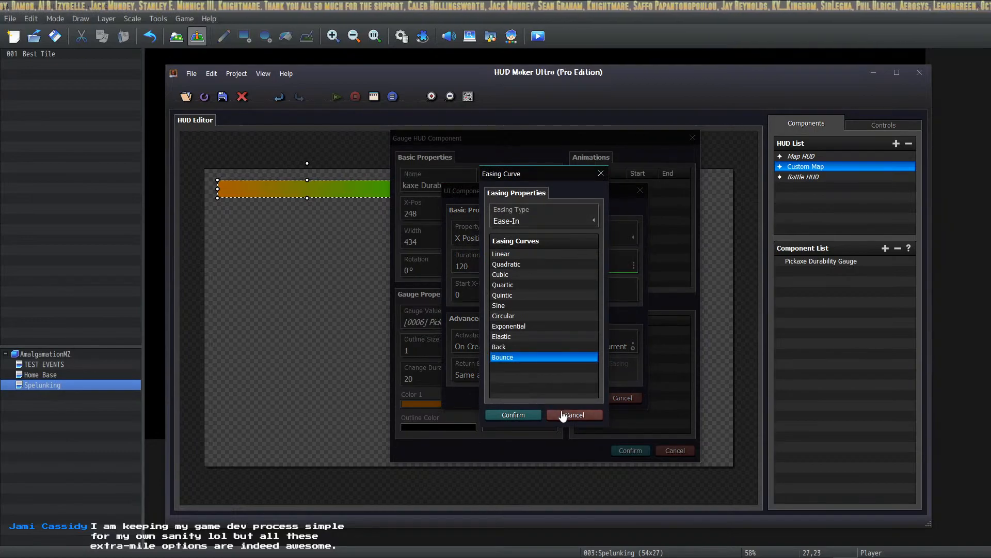
{"action": "left_click", "coordinate": [516, 414]}
{"action": "left_click", "coordinate": [504, 296]}
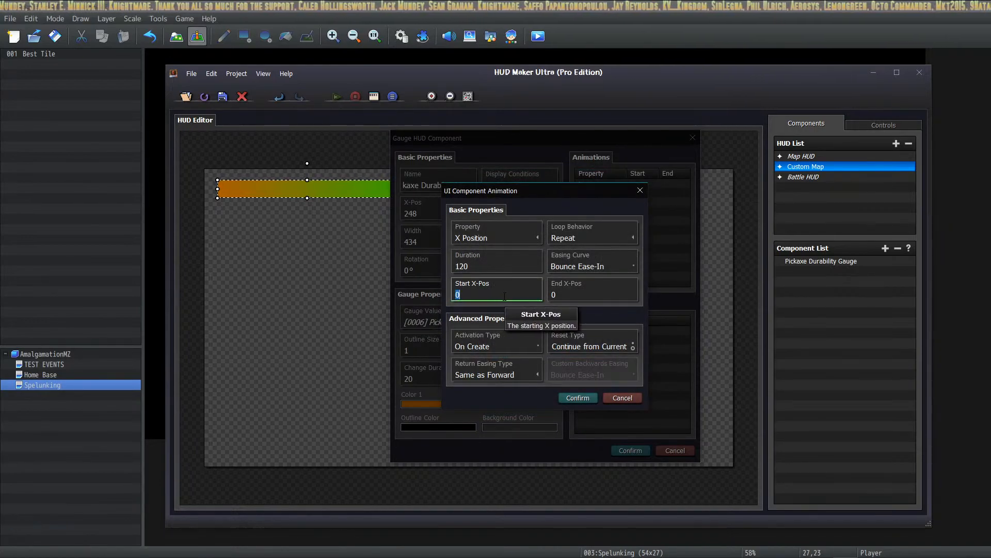
{"action": "type", "text": "-5"}
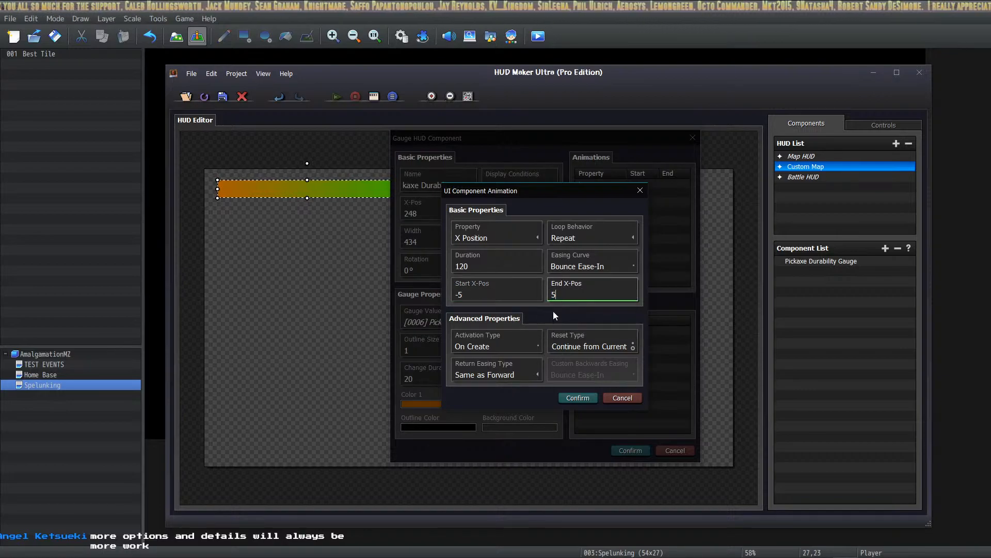
{"action": "left_click", "coordinate": [579, 399]}
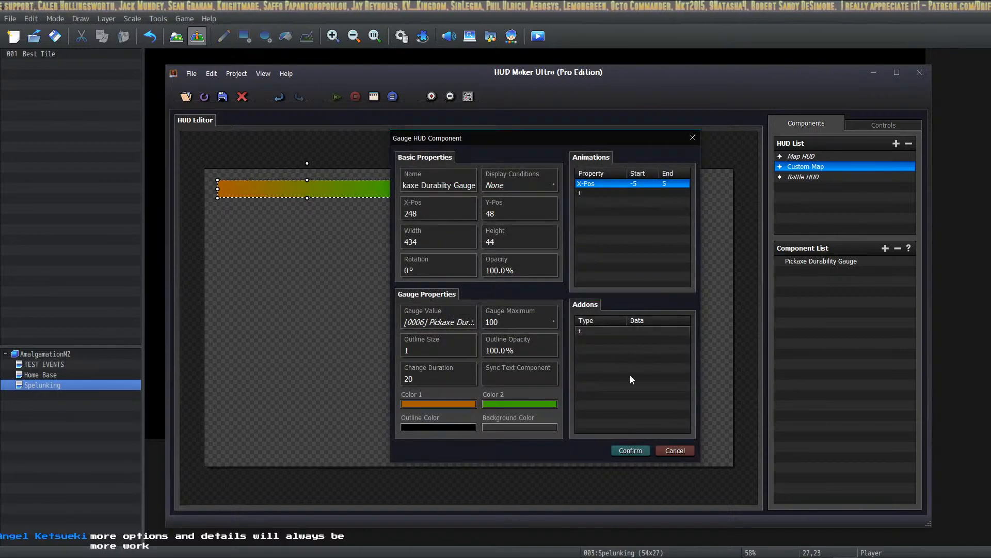
Duplicate the gauge's X Position animation and change the copy's property to Y Position.
{"action": "left_click", "coordinate": [603, 193]}
{"action": "key", "text": "ctrl+v"}
{"action": "double_click", "coordinate": [602, 193]}
{"action": "left_click", "coordinate": [487, 235]}
{"action": "left_click", "coordinate": [486, 258]}
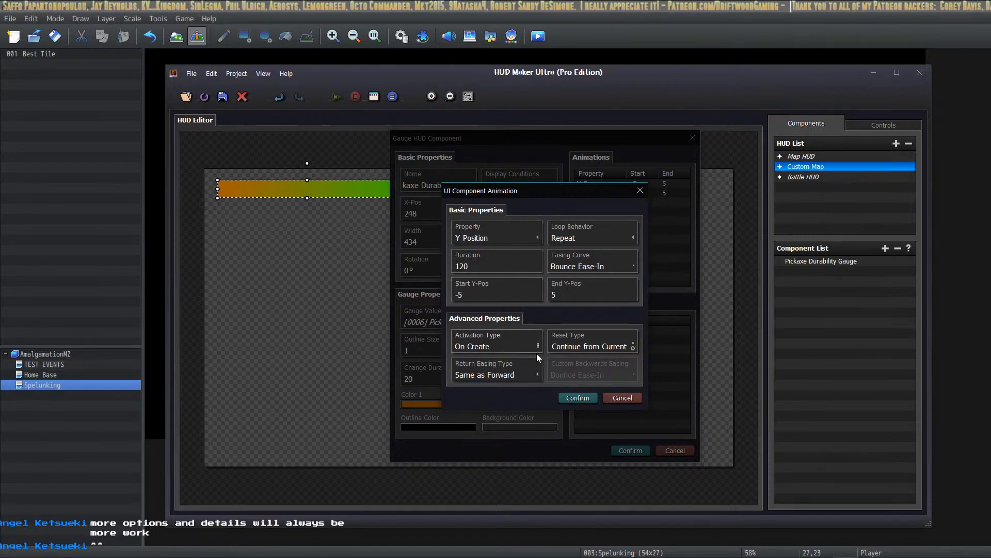
{"action": "left_click", "coordinate": [576, 398]}
Set the X Position animation to start at -20 and end at 20, and confirm the gauge component.
{"action": "double_click", "coordinate": [618, 183]}
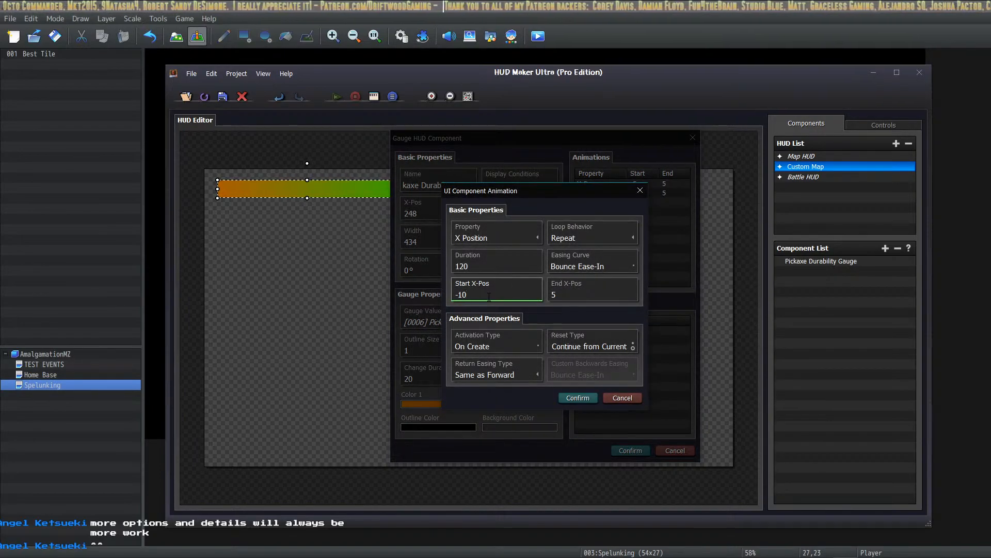
{"action": "key", "text": "BackSpace"}
{"action": "key", "text": "BackSpace"}
{"action": "type", "text": "20"}
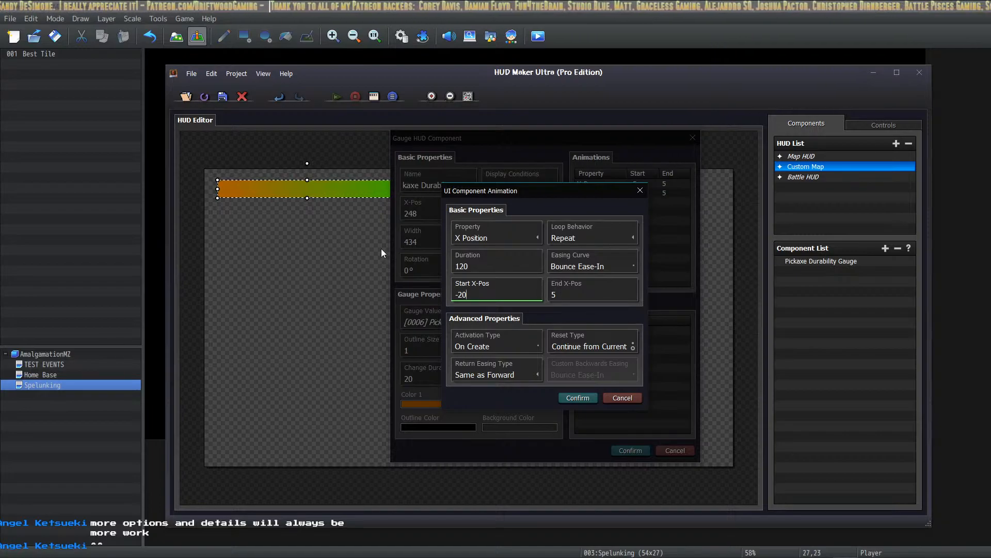
{"action": "left_click", "coordinate": [576, 295]}
{"action": "key", "text": "BackSpace"}
{"action": "type", "text": "20"}
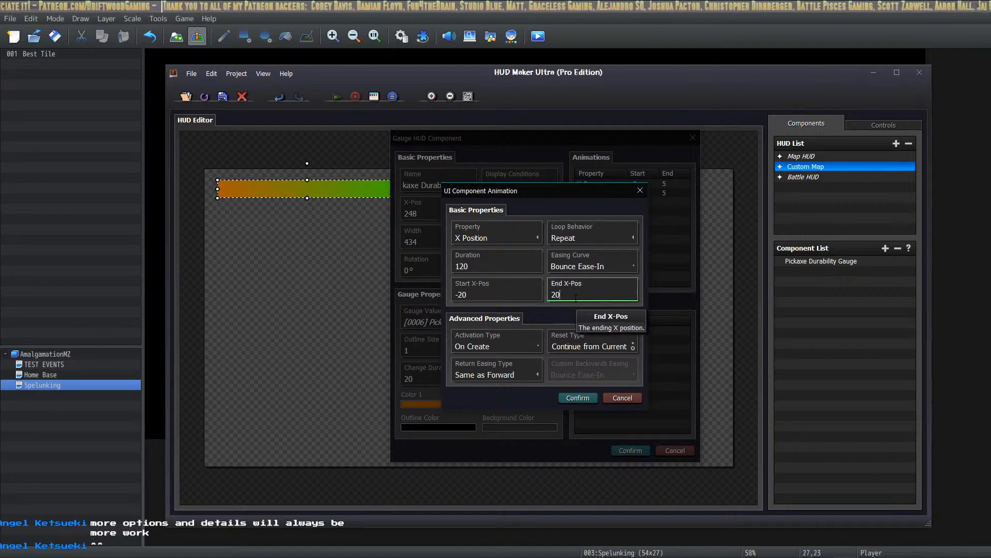
{"action": "left_click", "coordinate": [578, 398]}
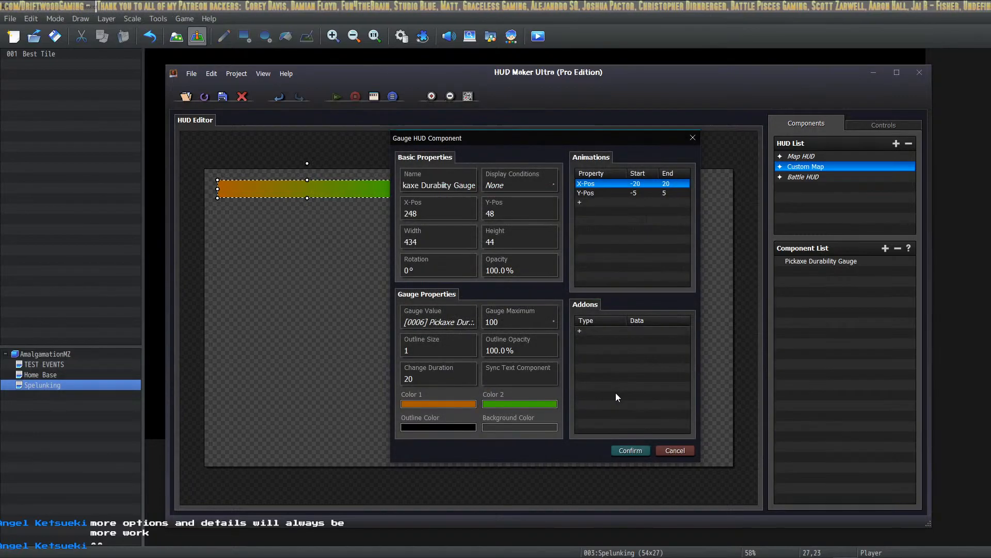
{"action": "left_click", "coordinate": [630, 450]}
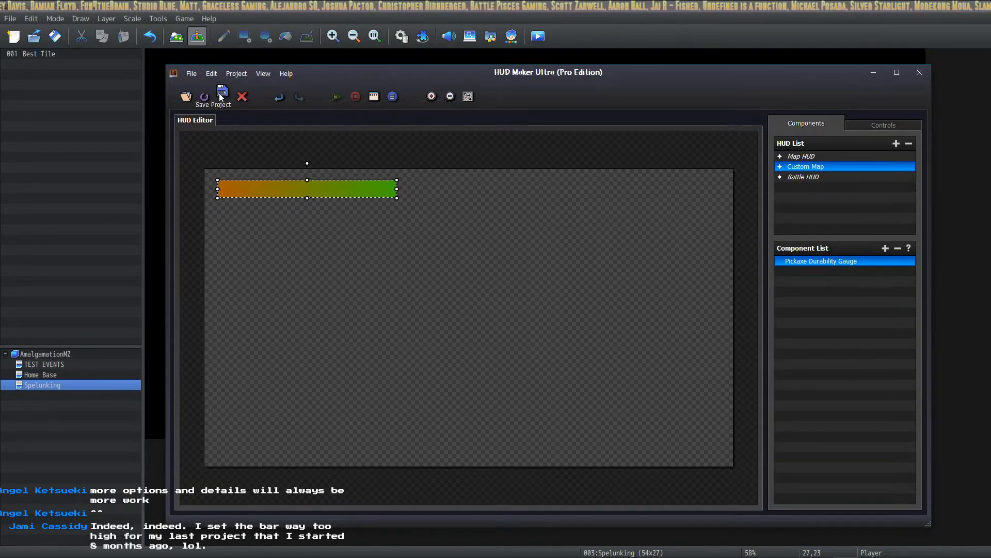
Save the HUD project, switch to RPG Maker MZ and start a New Journey in a playtest.
{"action": "left_click", "coordinate": [267, 14]}
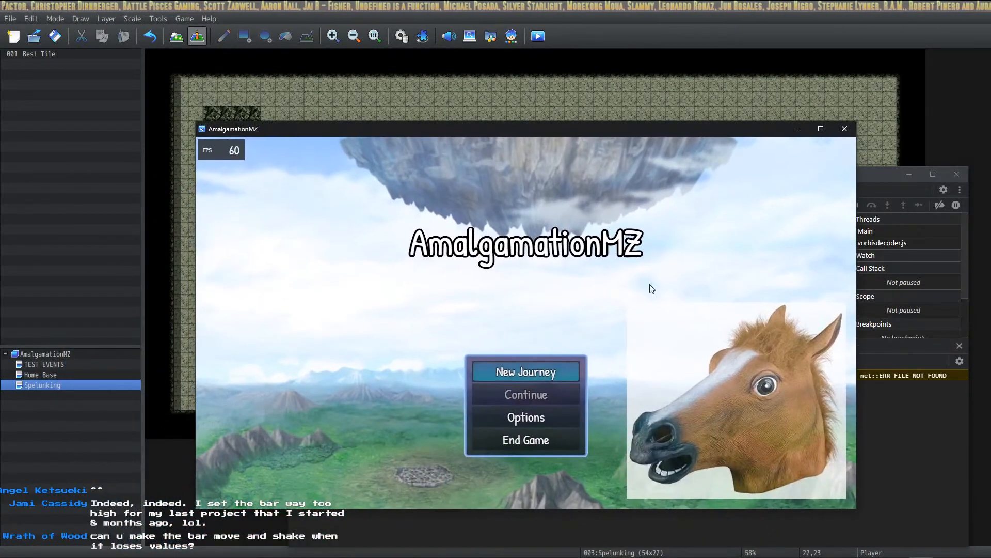
{"action": "left_click", "coordinate": [546, 367]}
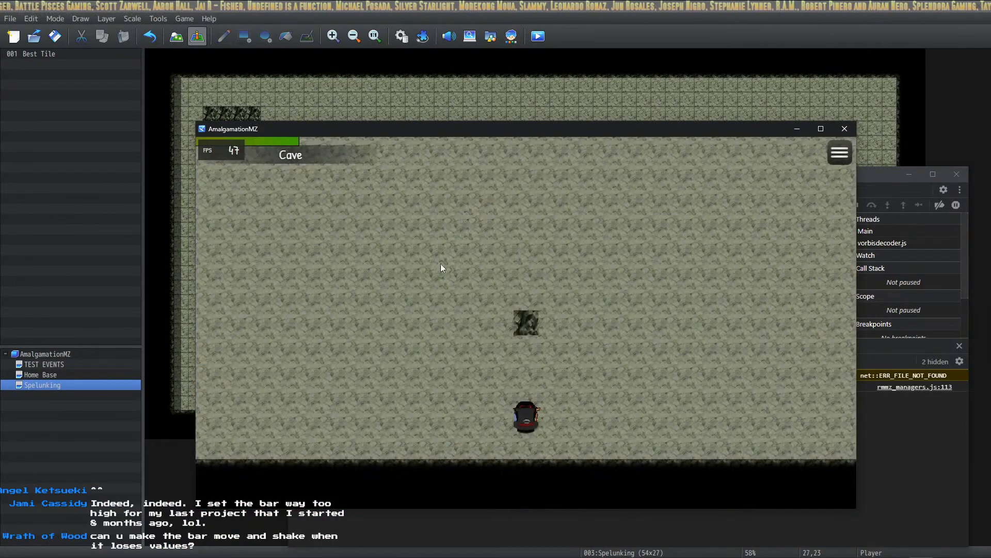
Walk the party through the cave and enlarge the playtest window to full size to watch the gauge's motion.
{"action": "left_click", "coordinate": [435, 346]}
{"action": "left_click", "coordinate": [423, 326]}
{"action": "left_click", "coordinate": [417, 304]}
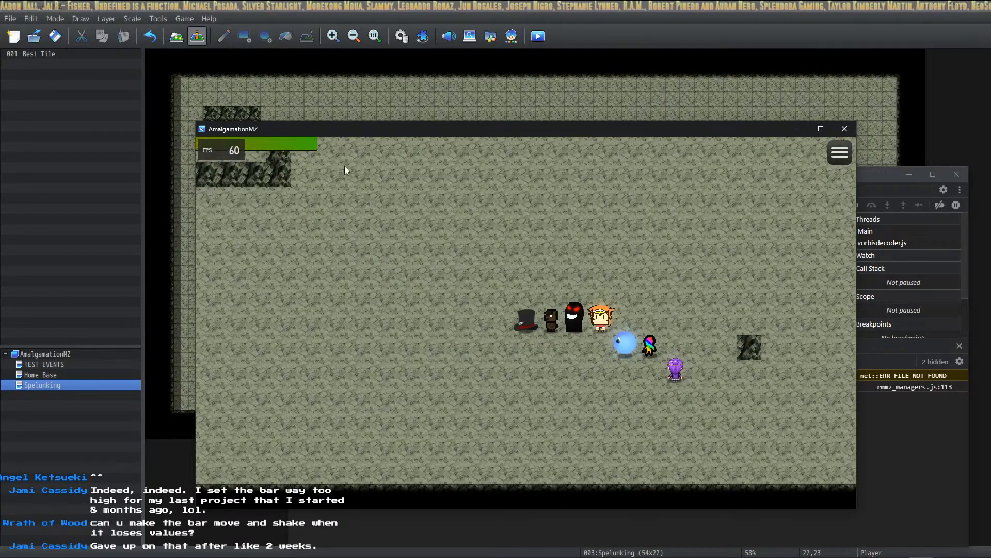
{"action": "left_click", "coordinate": [820, 128]}
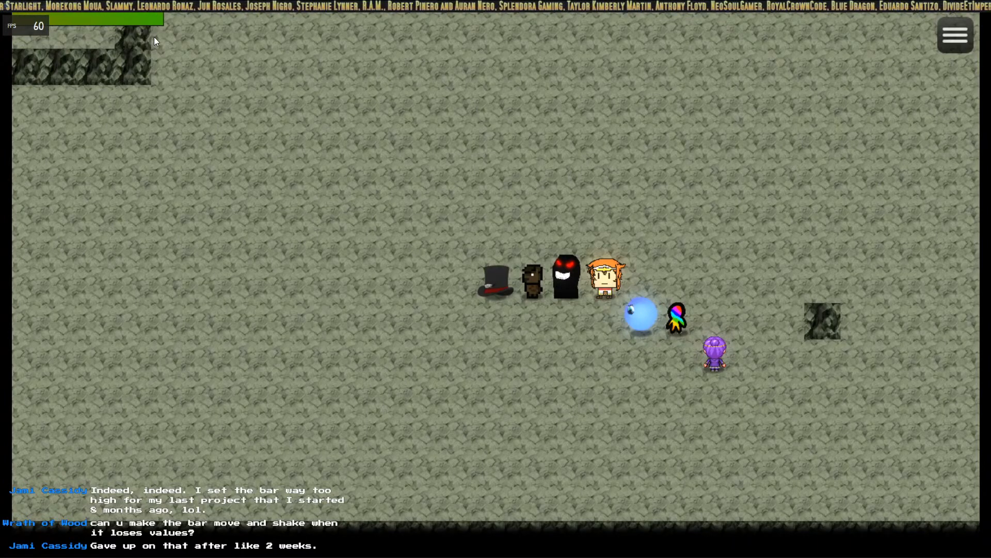
Switch to HUD Maker Ultra, move the gauge to about X 369, Y 116, save the project and check it in the game.
{"action": "key", "text": "alt+Tab"}
{"action": "left_click_drag", "start_coordinate": [330, 189], "coordinate": [379, 218]}
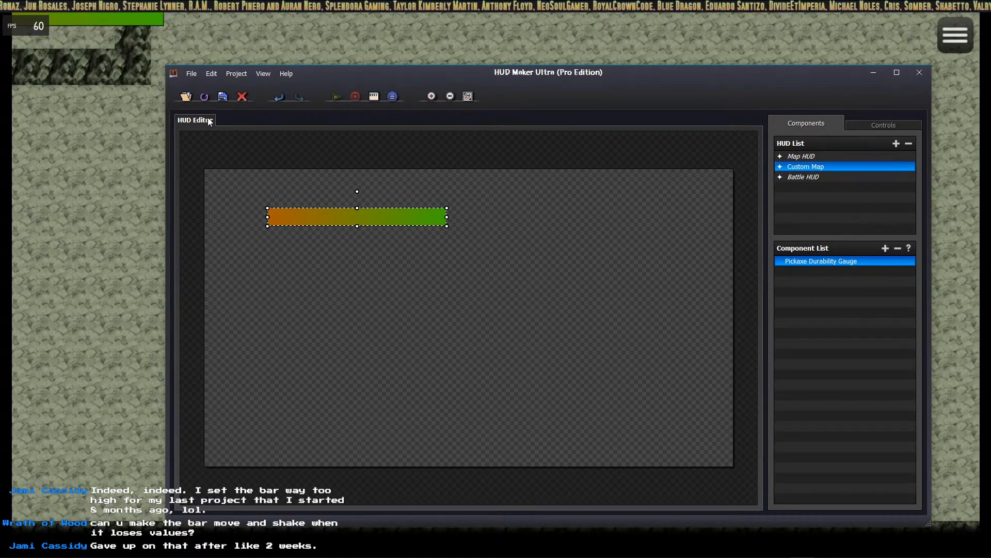
{"action": "left_click", "coordinate": [222, 93]}
{"action": "key", "text": "alt+Tab"}
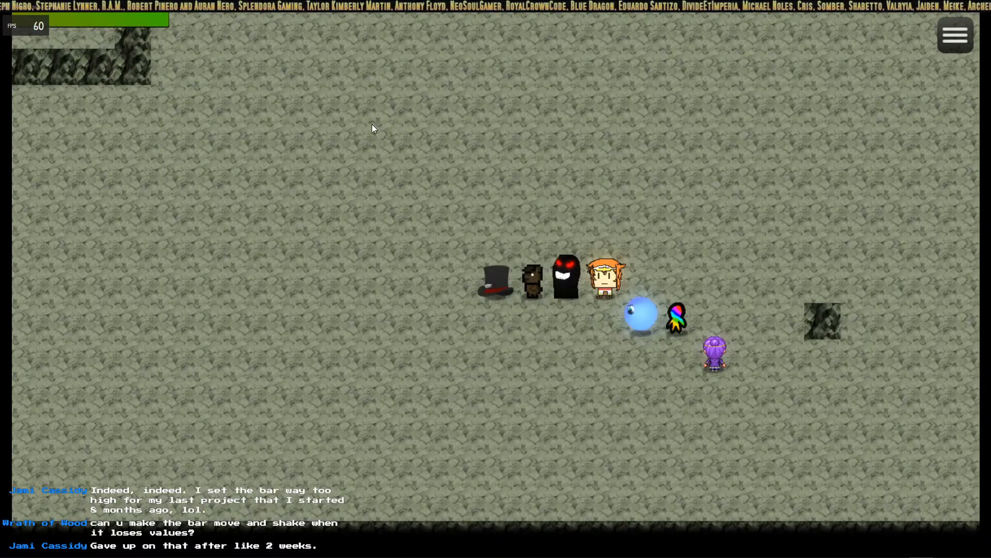
{"action": "key", "text": "alt+Tab"}
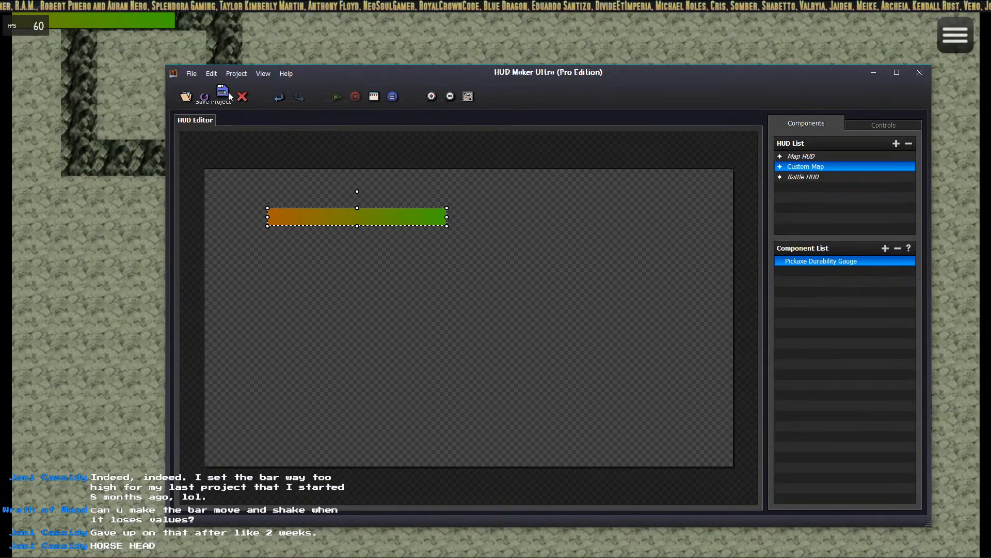
{"action": "left_click_drag", "start_coordinate": [297, 25], "coordinate": [569, 267]}
{"action": "key", "text": "alt+Tab"}
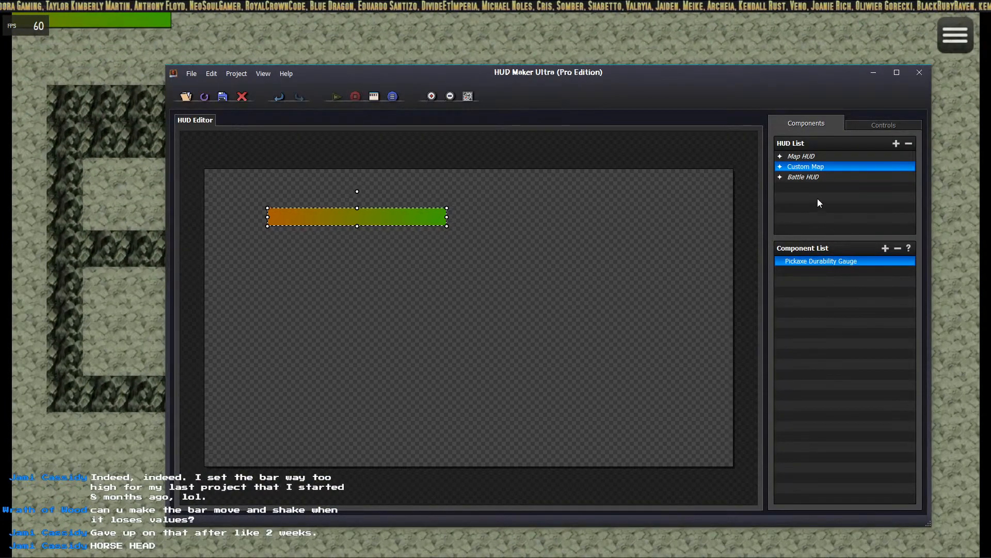
Set the easing curve of the Pickaxe Durability Gauge's X Position animation to Circular Ease-In.
{"action": "right_click", "coordinate": [807, 261]}
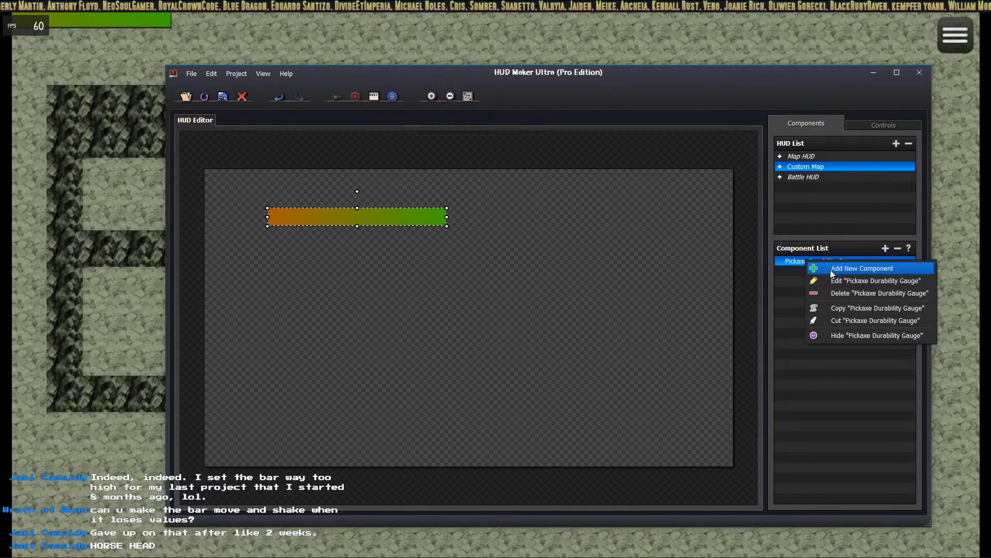
{"action": "right_click", "coordinate": [398, 217]}
{"action": "double_click", "coordinate": [815, 262]}
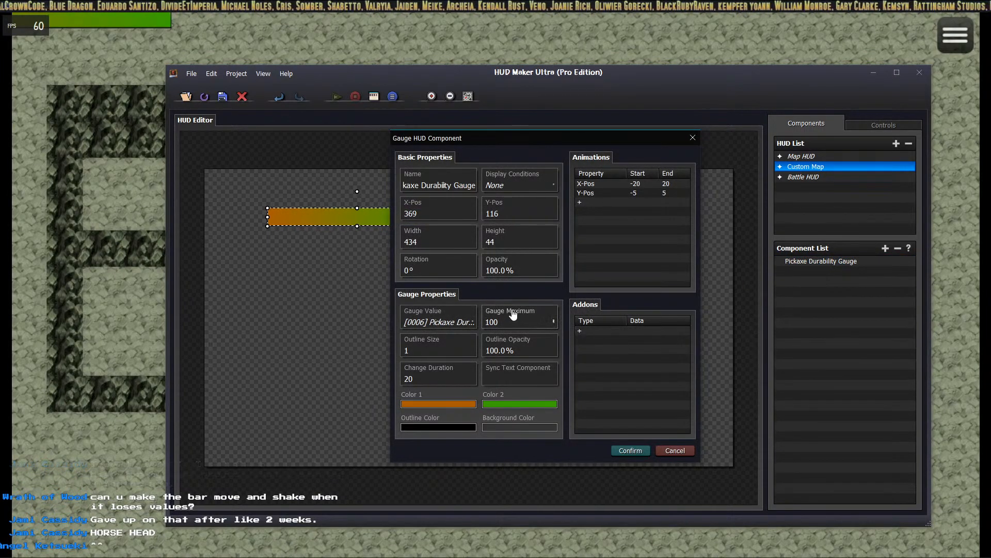
{"action": "left_click", "coordinate": [626, 184]}
{"action": "right_click", "coordinate": [627, 184]}
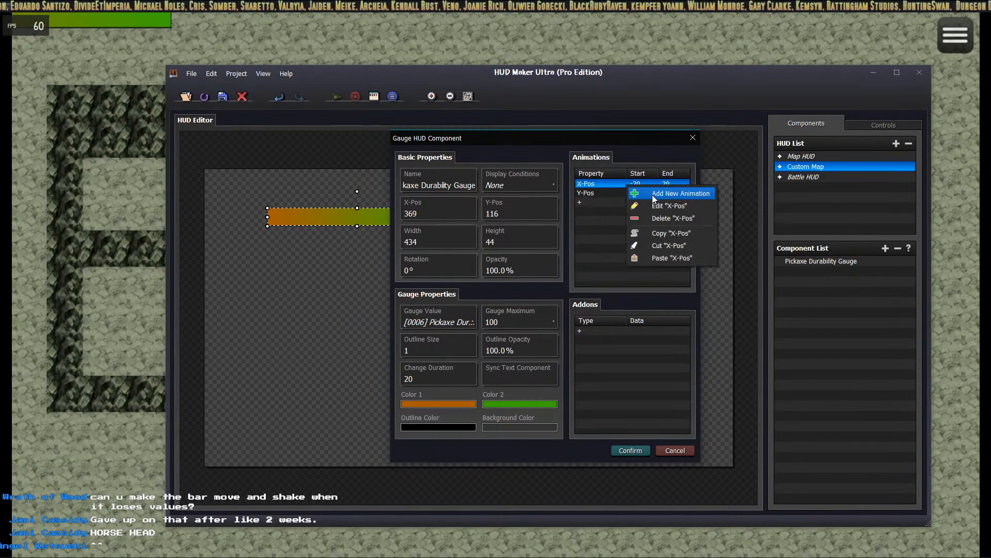
{"action": "double_click", "coordinate": [607, 183]}
{"action": "left_click", "coordinate": [611, 264]}
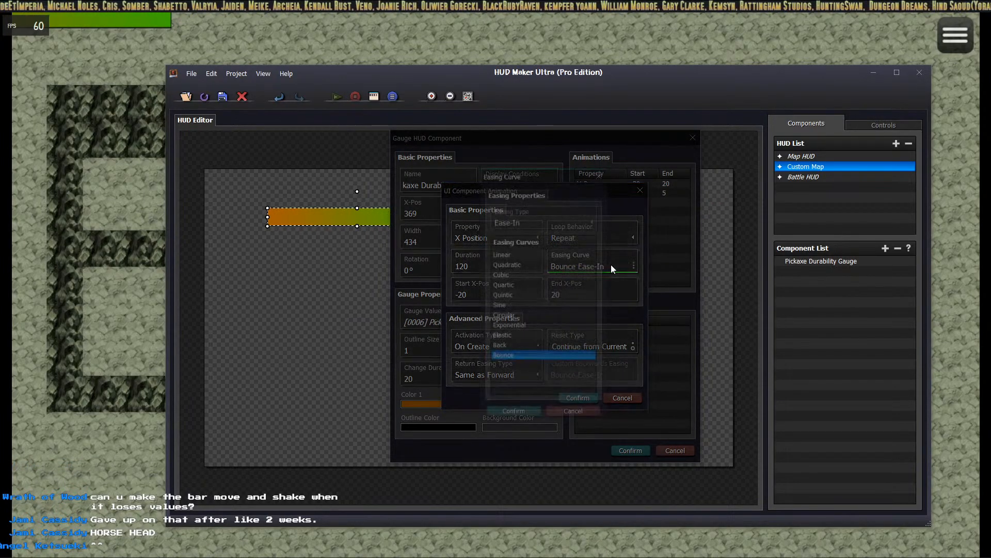
{"action": "left_click", "coordinate": [529, 327]}
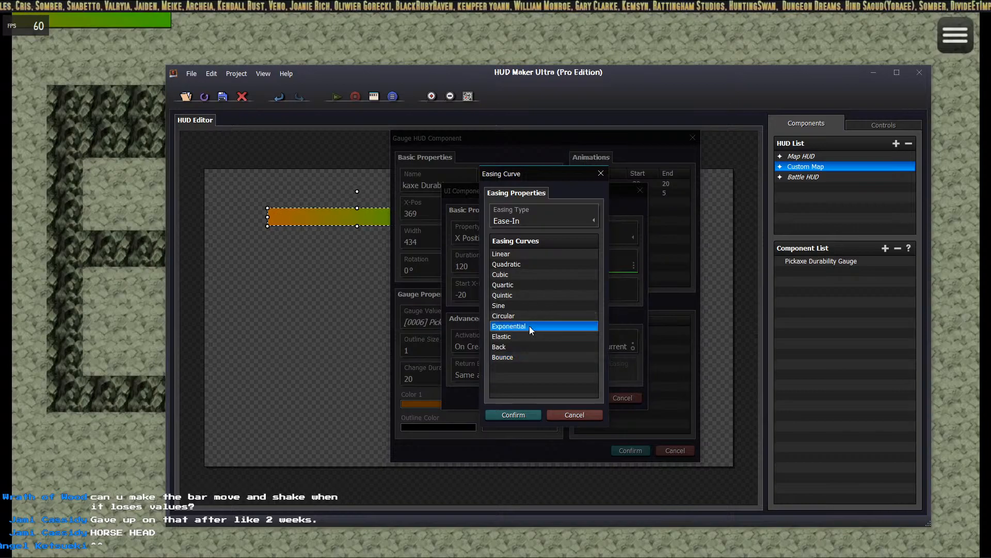
{"action": "left_click", "coordinate": [524, 315]}
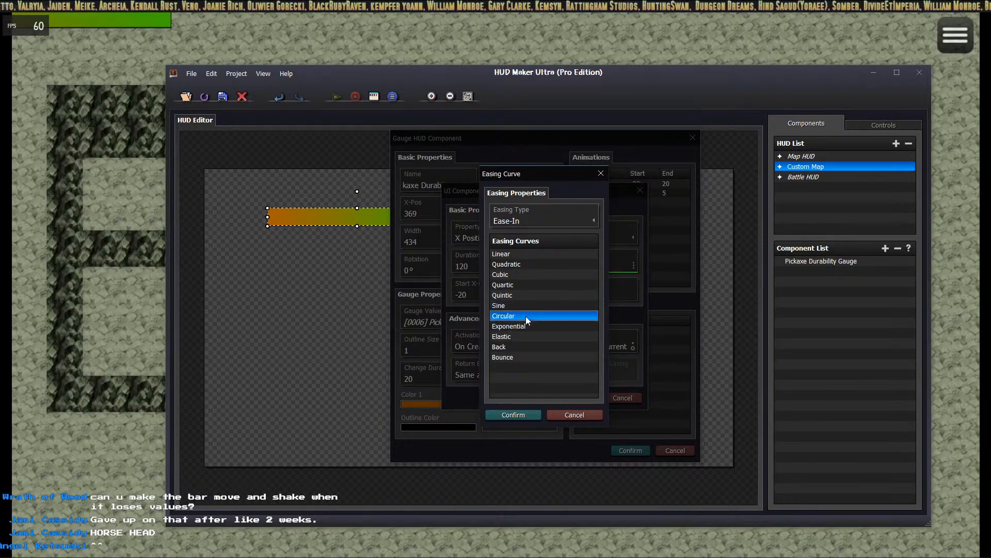
{"action": "left_click", "coordinate": [513, 414]}
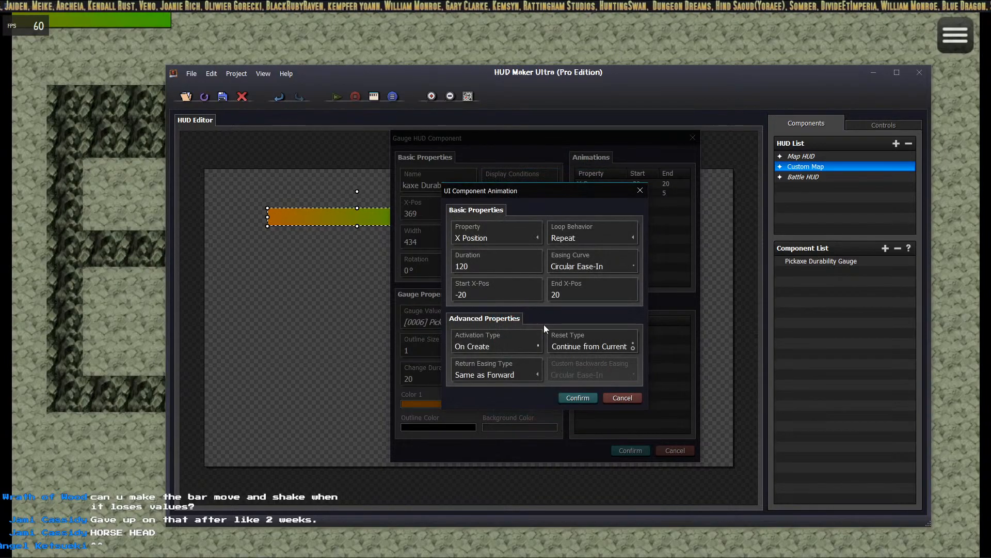
{"action": "left_click", "coordinate": [578, 398]}
Set the Y Position animation's easing curve to Circular Ease-In and confirm the gauge component.
{"action": "double_click", "coordinate": [617, 192]}
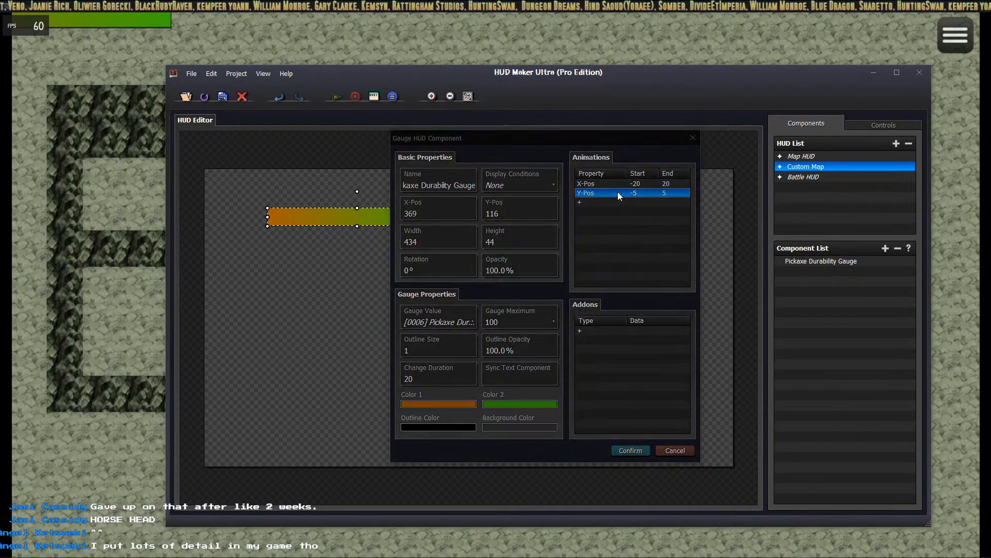
{"action": "left_click", "coordinate": [573, 266]}
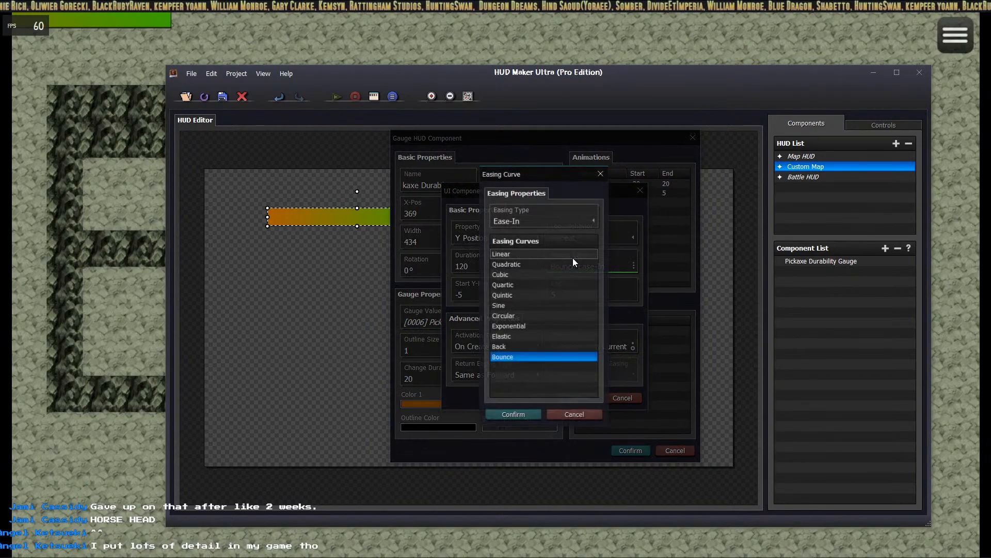
{"action": "left_click", "coordinate": [525, 316]}
{"action": "left_click", "coordinate": [522, 414]}
{"action": "left_click", "coordinate": [578, 398]}
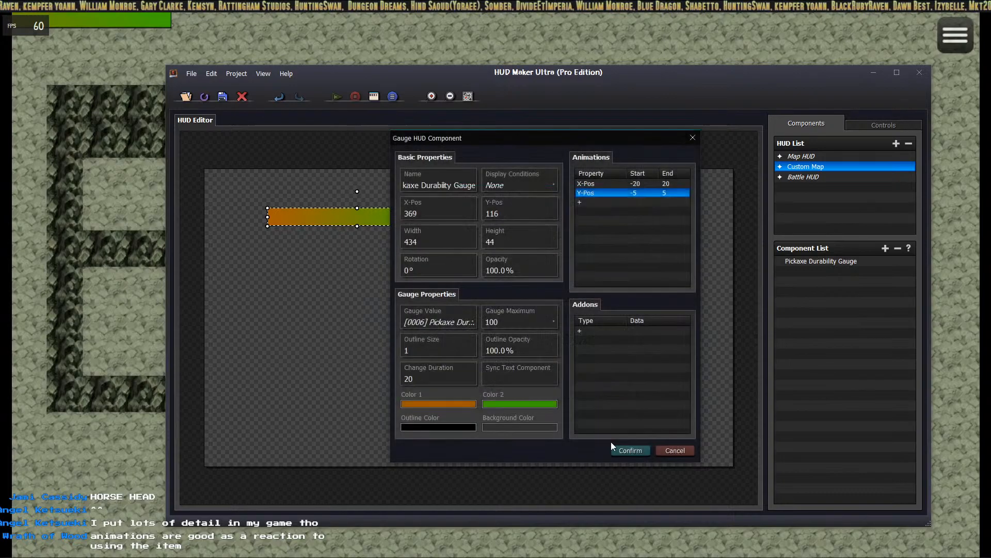
{"action": "left_click", "coordinate": [631, 451]}
Save the HUD project and walk the party around in the playtest to check the gauge's new easing.
{"action": "left_click", "coordinate": [222, 96]}
{"action": "left_click", "coordinate": [268, 10]}
{"action": "key", "text": "Right"}
{"action": "left_click", "coordinate": [560, 221]}
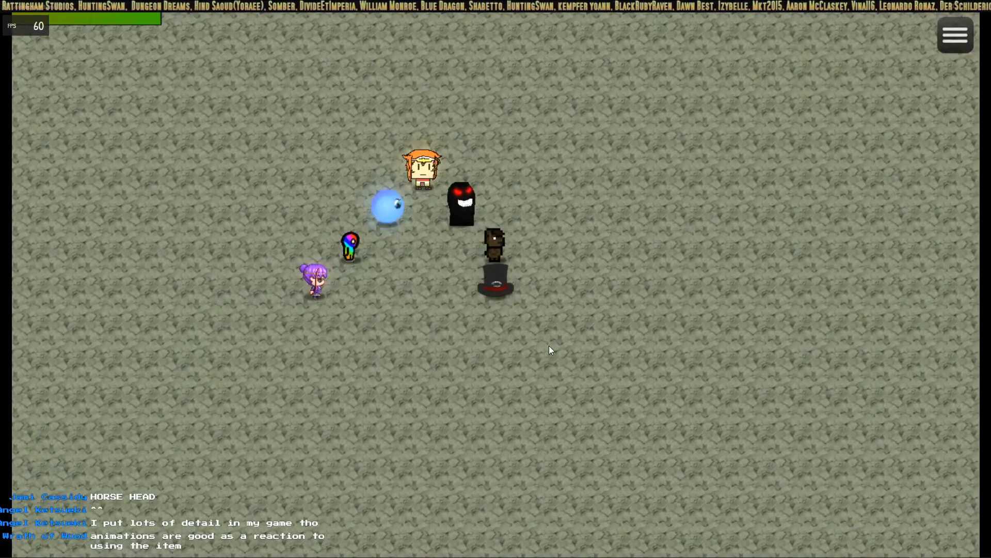
{"action": "left_click", "coordinate": [550, 346]}
{"action": "mouse_move", "coordinate": [115, 18]}
{"action": "left_mouse_down"}
{"action": "mouse_move", "coordinate": [160, 41]}
{"action": "mouse_move", "coordinate": [428, 303]}
{"action": "left_mouse_up"}
Back in HUD Maker Ultra, move the gauge toward the canvas centre, save the project and check it in the game.
{"action": "key", "text": "alt+Tab"}
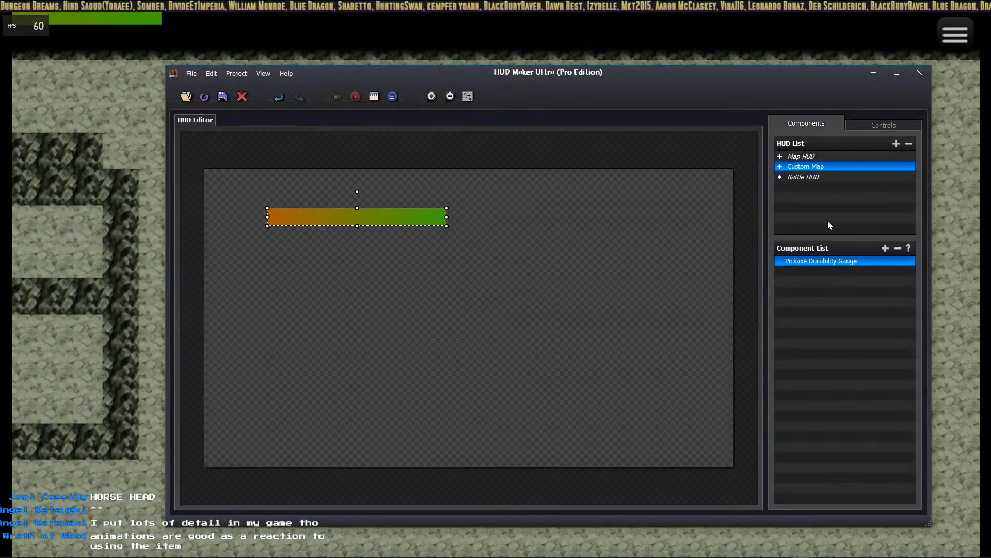
{"action": "left_click_drag", "start_coordinate": [390, 223], "coordinate": [490, 319]}
{"action": "left_click", "coordinate": [222, 97]}
{"action": "left_click", "coordinate": [275, 32]}
{"action": "left_click", "coordinate": [640, 253]}
{"action": "key", "text": "alt+Tab"}
Move the gauge to about X 271, Y 88 near the canvas's upper-left corner.
{"action": "left_click_drag", "start_coordinate": [479, 314], "coordinate": [337, 206]}
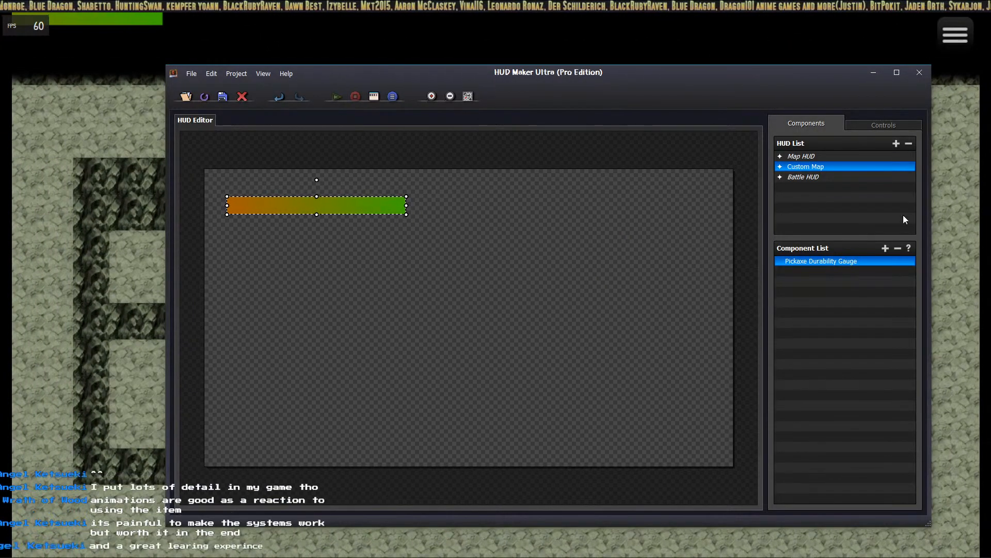
{"action": "double_click", "coordinate": [807, 167]}
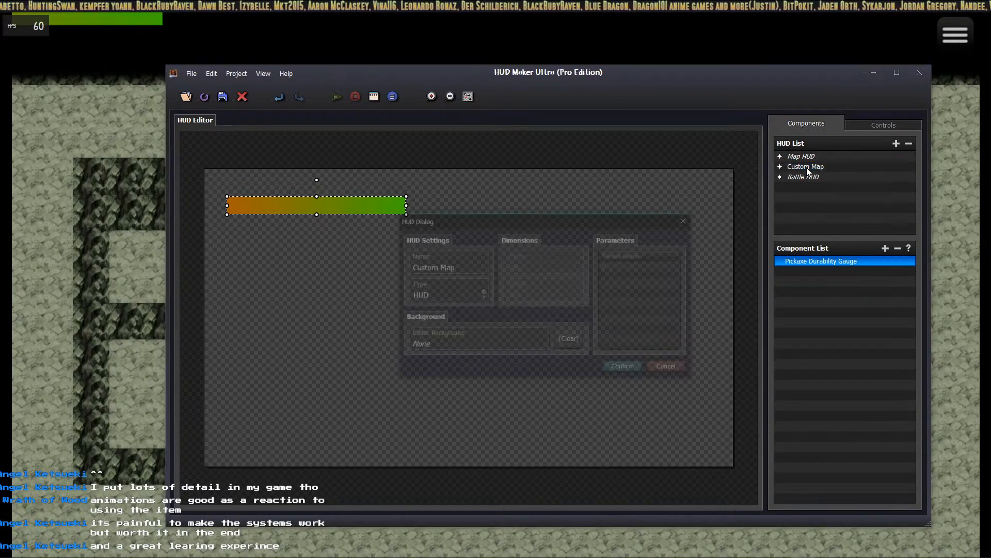
{"action": "left_click", "coordinate": [670, 367]}
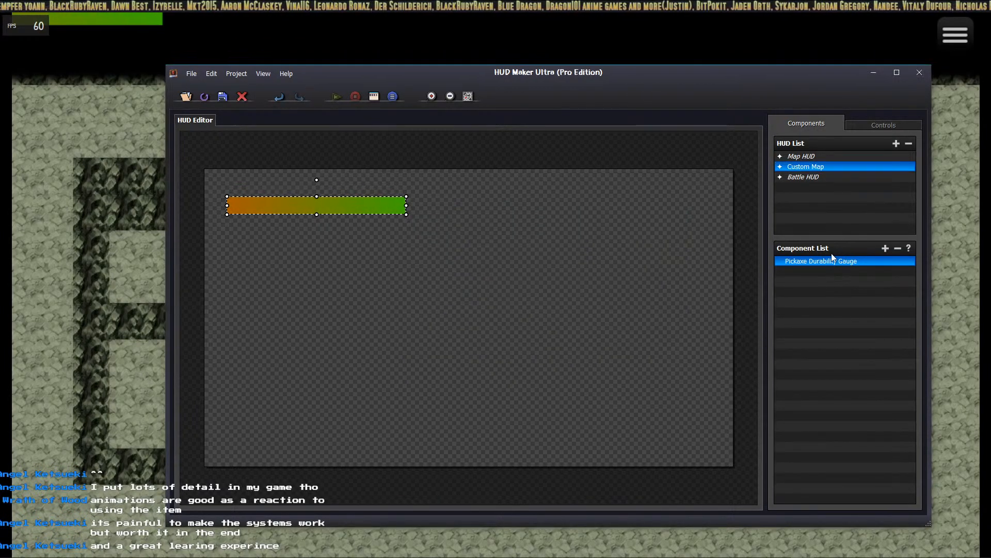
Change the property of the gauge's X Position animation to Width.
{"action": "double_click", "coordinate": [820, 261]}
{"action": "double_click", "coordinate": [586, 183]}
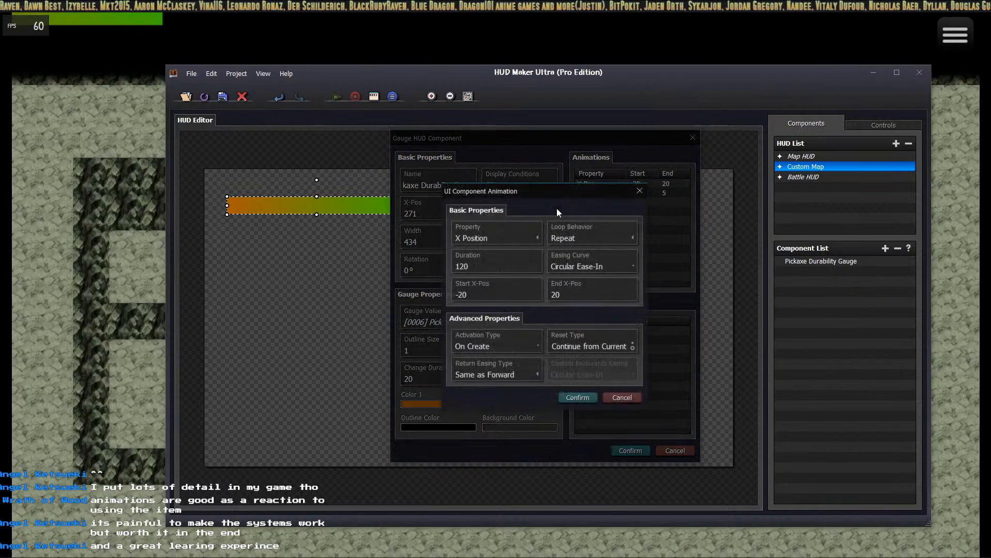
{"action": "left_click", "coordinate": [483, 239]}
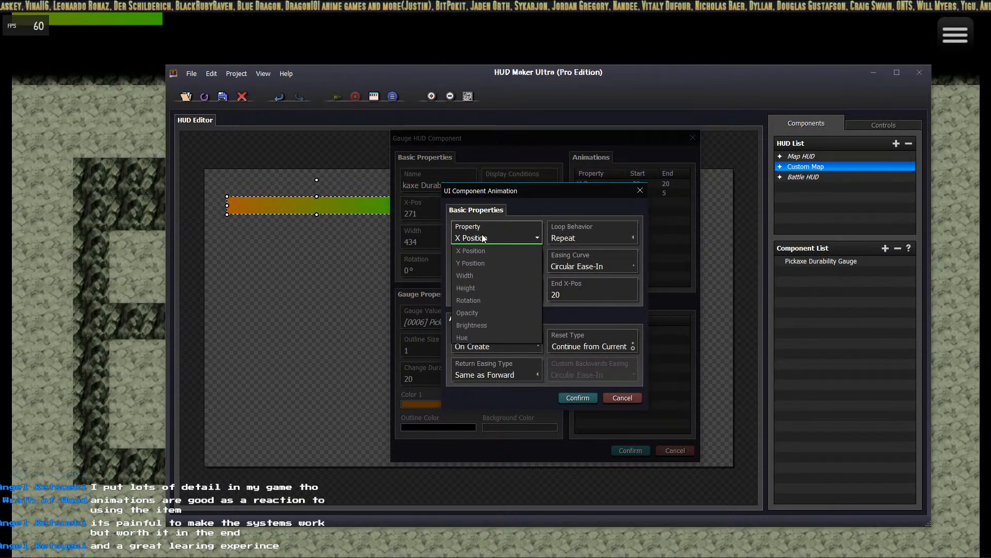
{"action": "left_click", "coordinate": [491, 277]}
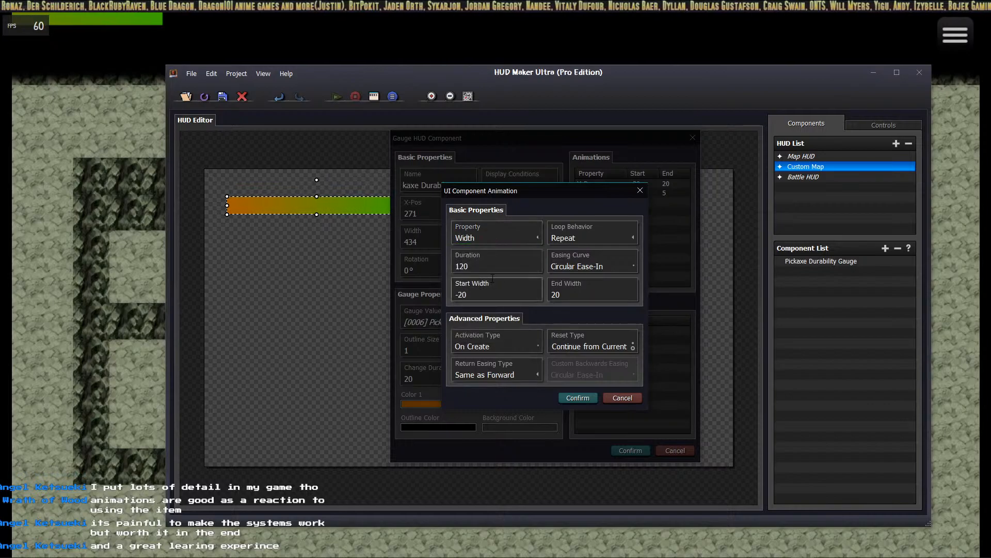
{"action": "left_click", "coordinate": [578, 399]}
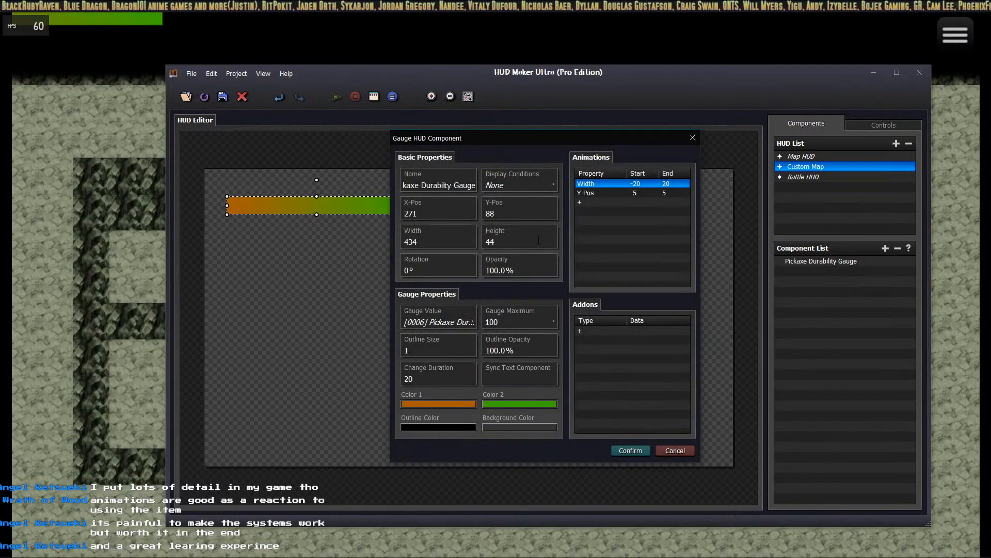
Change the property of the gauge's Y Position animation to Height and confirm the gauge component.
{"action": "double_click", "coordinate": [608, 194]}
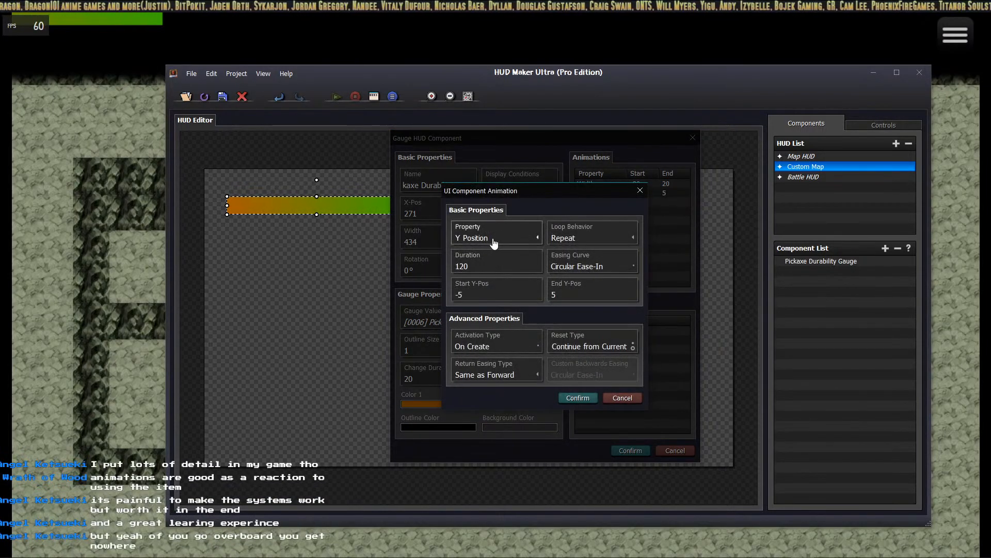
{"action": "left_click", "coordinate": [485, 238]}
{"action": "left_click", "coordinate": [488, 289]}
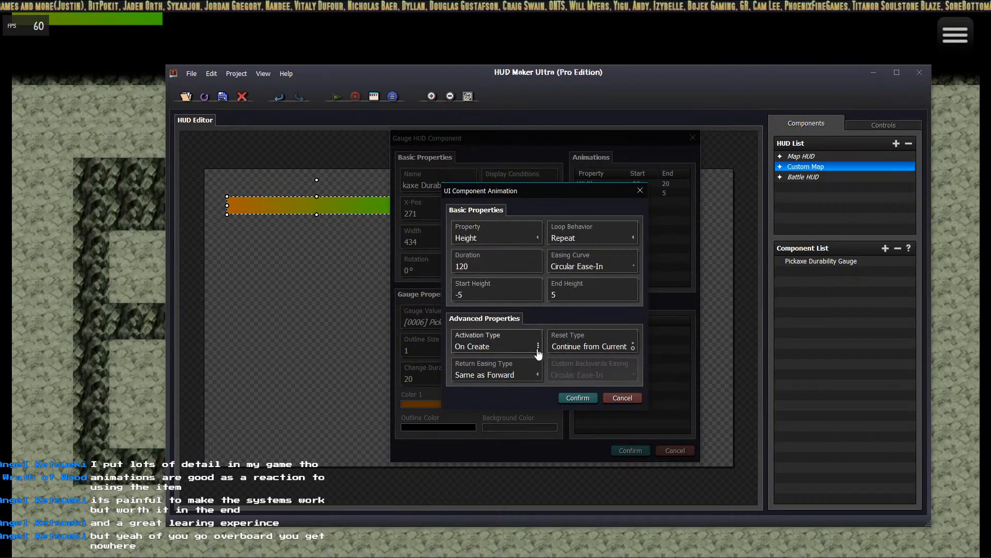
{"action": "left_click", "coordinate": [578, 398]}
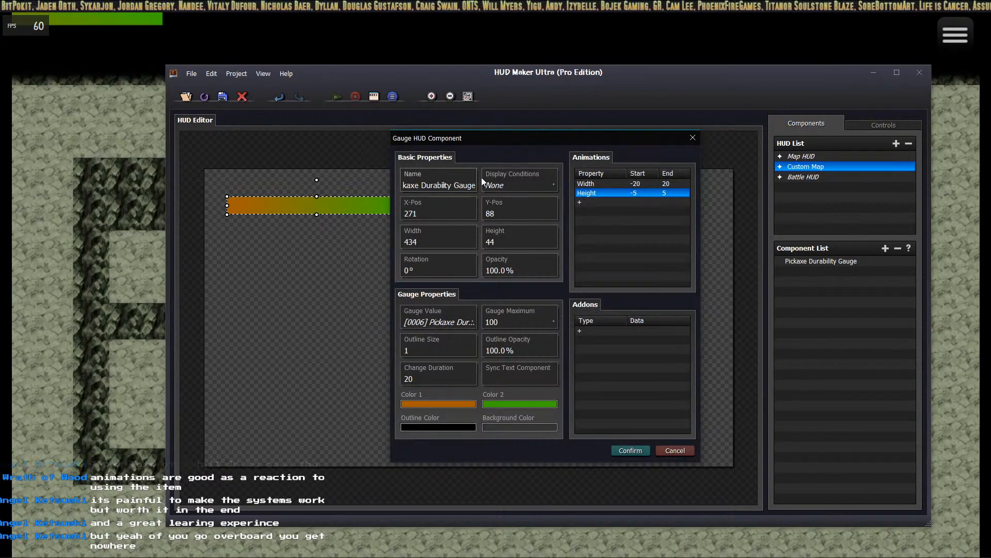
{"action": "left_click", "coordinate": [625, 451]}
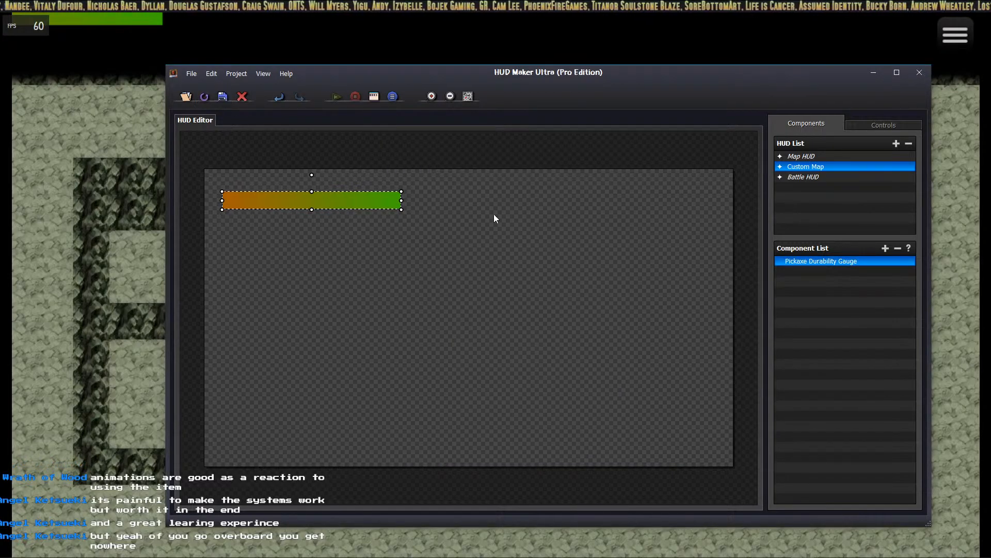
Save the HUD project and walk the party in the playtest to check the gauge's Width and Height animations.
{"action": "left_click", "coordinate": [371, 25]}
{"action": "left_click", "coordinate": [580, 253]}
{"action": "left_click", "coordinate": [552, 342]}
{"action": "key", "text": "alt+Tab"}
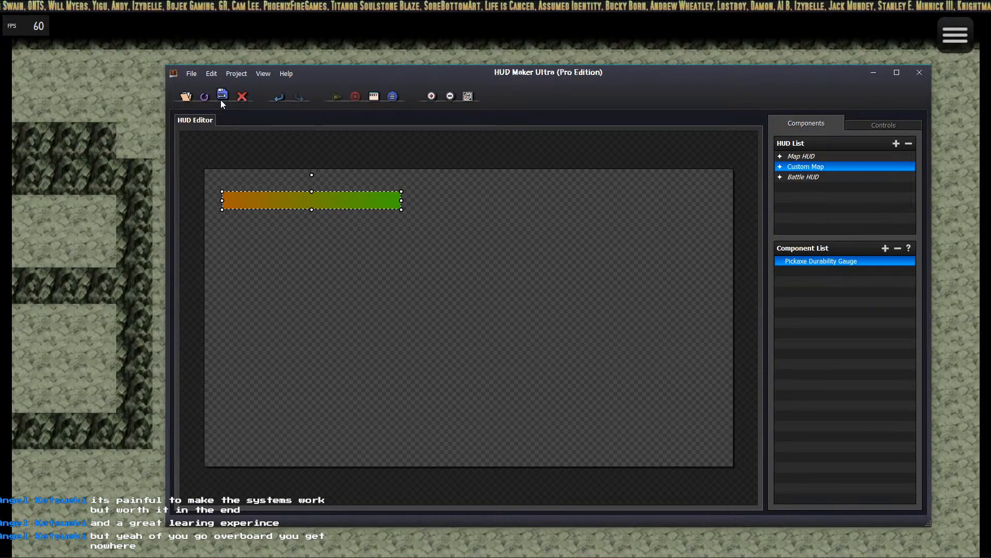
{"action": "left_click", "coordinate": [406, 46]}
{"action": "left_click", "coordinate": [558, 252]}
{"action": "left_click", "coordinate": [577, 286]}
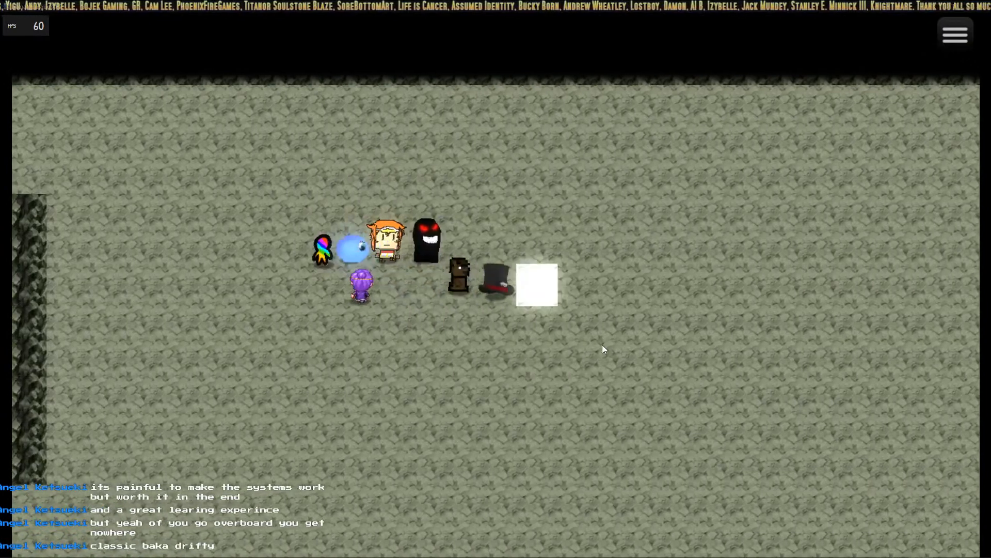
Switch to HUD Maker Ultra and set the Pickaxe Durability Gauge's Width animation to start at -404 and end at 454.
{"action": "key", "text": "alt+Tab"}
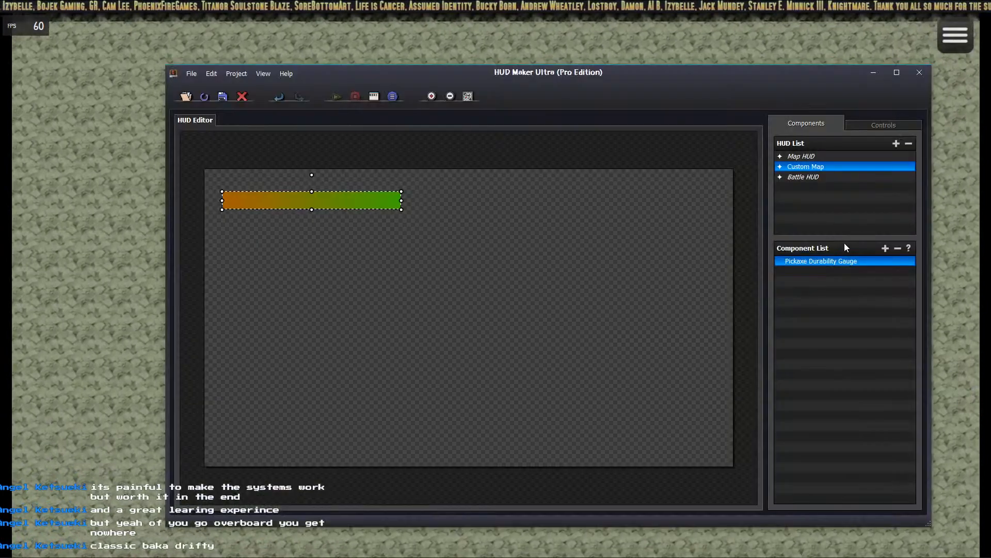
{"action": "double_click", "coordinate": [810, 168]}
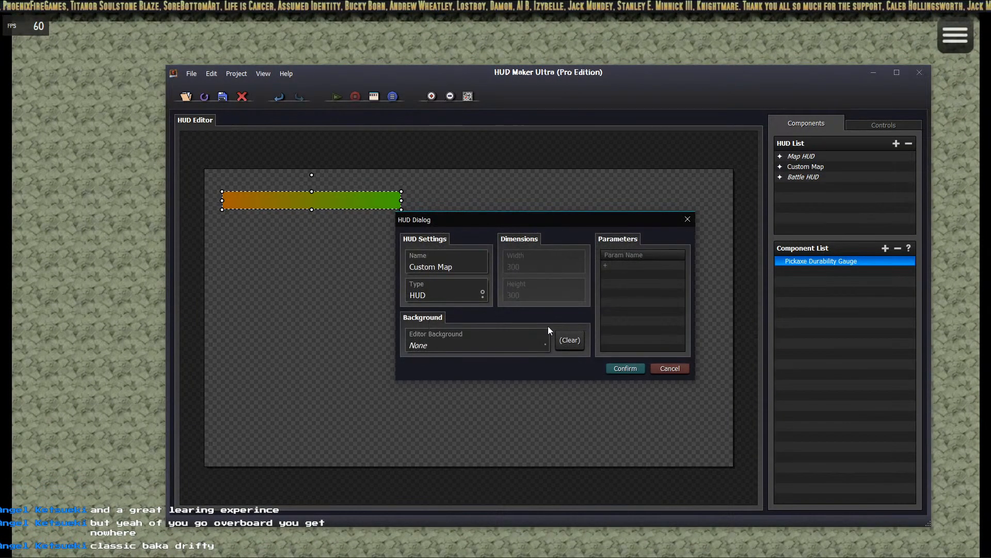
{"action": "left_click", "coordinate": [656, 368]}
{"action": "double_click", "coordinate": [800, 261]}
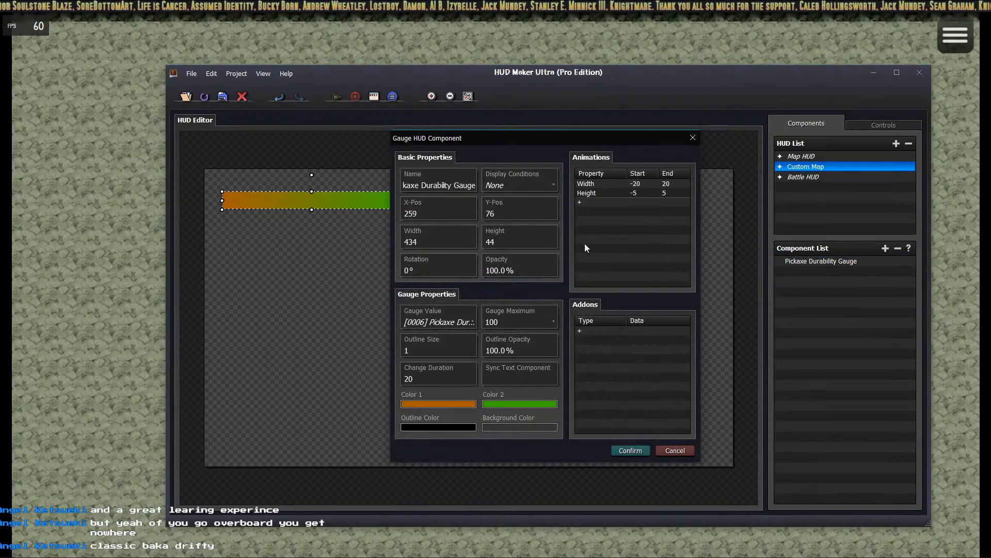
{"action": "double_click", "coordinate": [615, 183]}
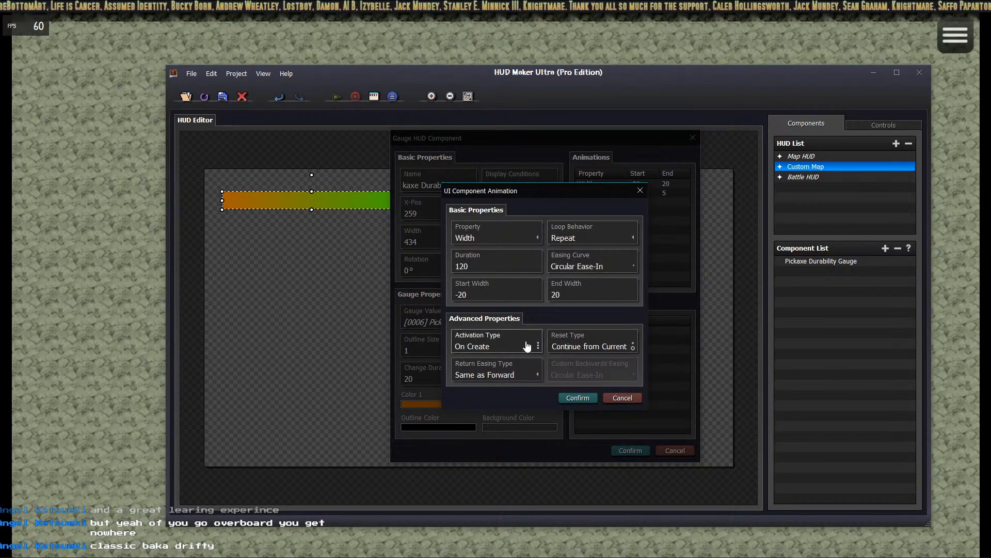
{"action": "left_click", "coordinate": [506, 297]}
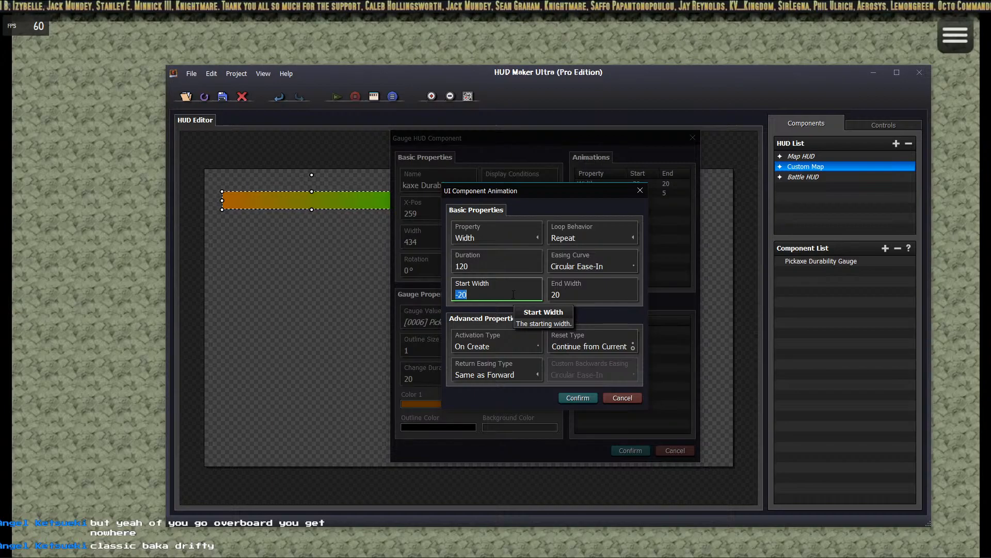
{"action": "left_click", "coordinate": [622, 398]}
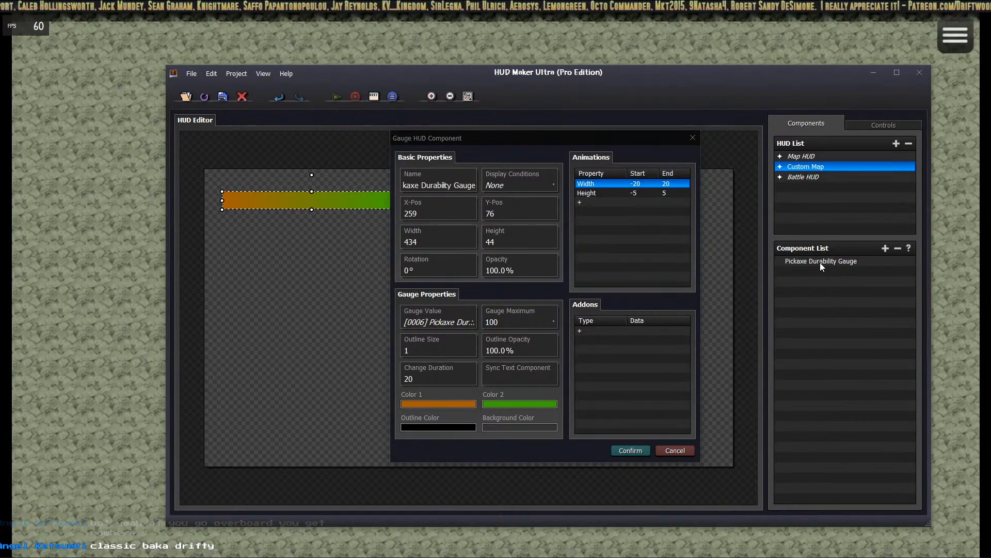
{"action": "double_click", "coordinate": [611, 183]}
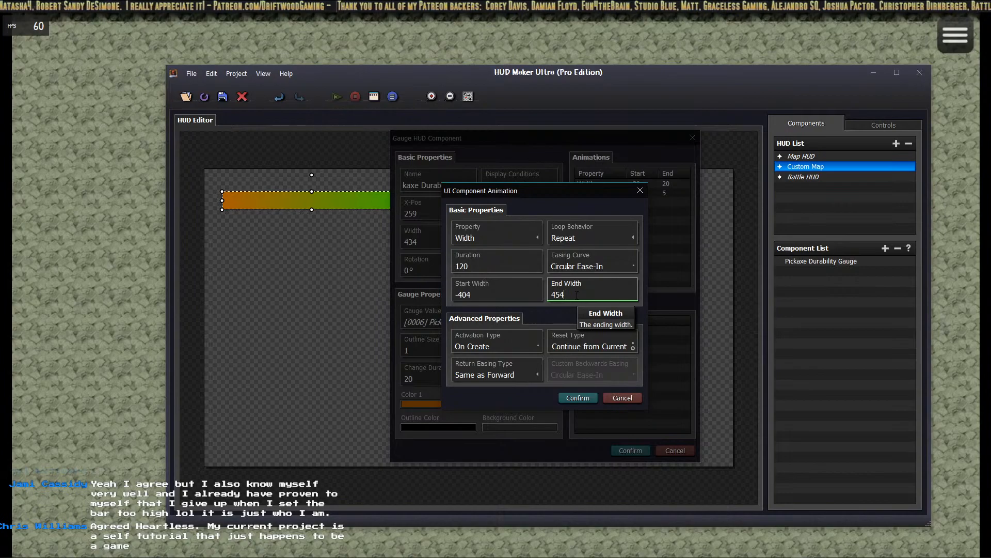
{"action": "left_click", "coordinate": [578, 397]}
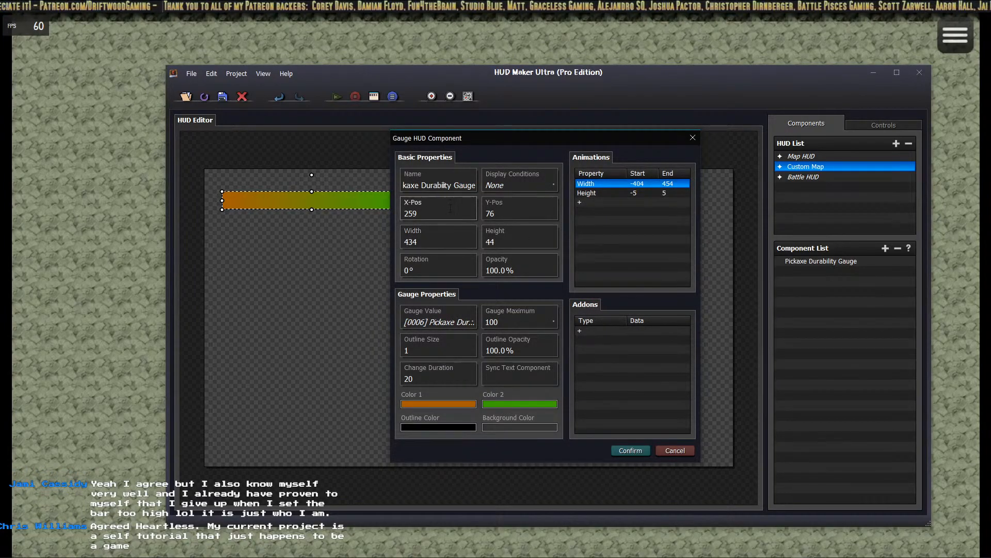
Set the gauge's Height animation to start at -49 and end at 54, and confirm the gauge component.
{"action": "double_click", "coordinate": [601, 194]}
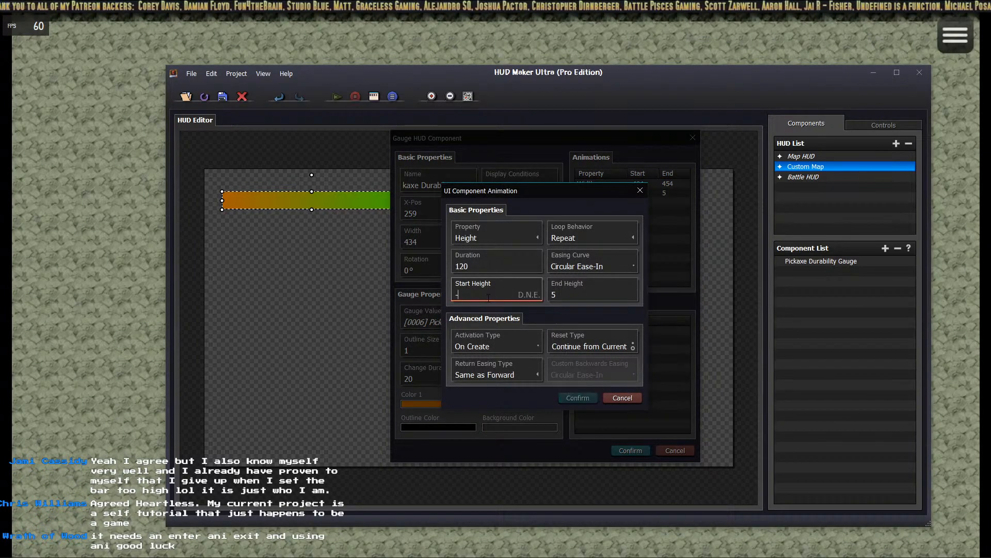
{"action": "key", "text": "Tab"}
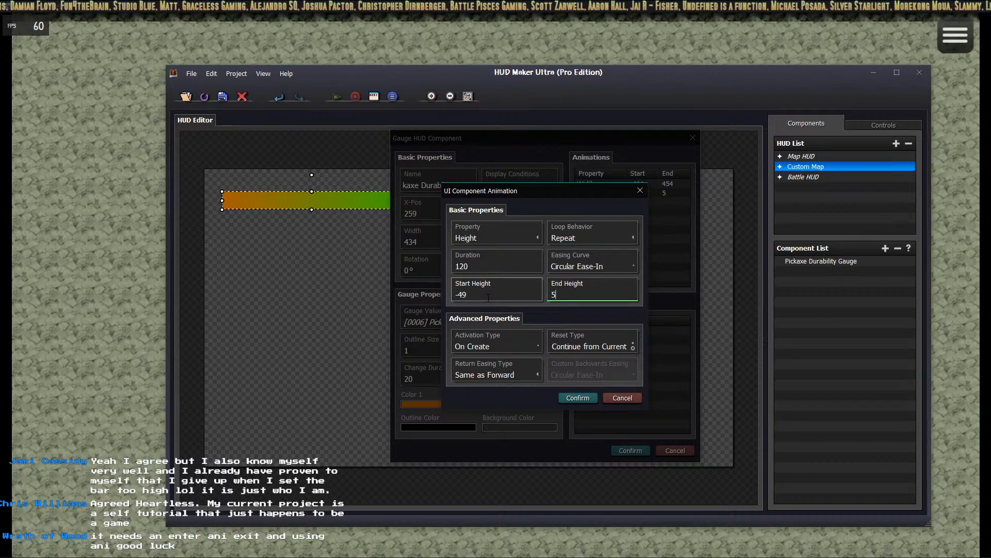
{"action": "type", "text": "54"}
{"action": "left_click", "coordinate": [578, 397]}
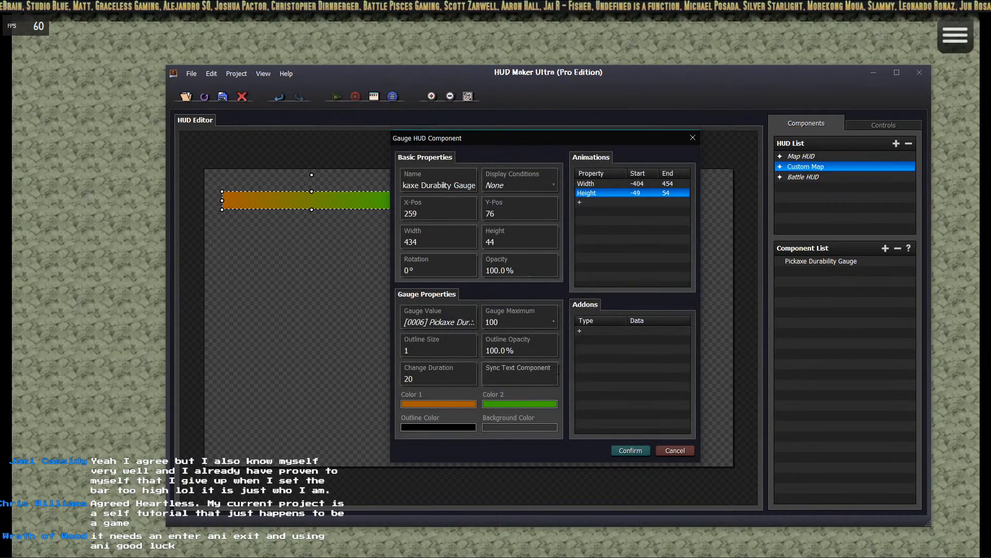
{"action": "left_click", "coordinate": [631, 450]}
Save the HUD project and walk the party in the playtest to check the gauge's new Width and Height ranges.
{"action": "left_click", "coordinate": [229, 98]}
{"action": "left_click", "coordinate": [324, 18]}
{"action": "left_click", "coordinate": [571, 299]}
{"action": "left_click", "coordinate": [535, 379]}
{"action": "left_click", "coordinate": [285, 312]}
{"action": "left_click", "coordinate": [337, 266]}
Switch to HUD Maker Ultra and set the gauge's Width animation to loop Back and Forth with a Sine Ease-In/Out curve.
{"action": "key", "text": "alt+Tab"}
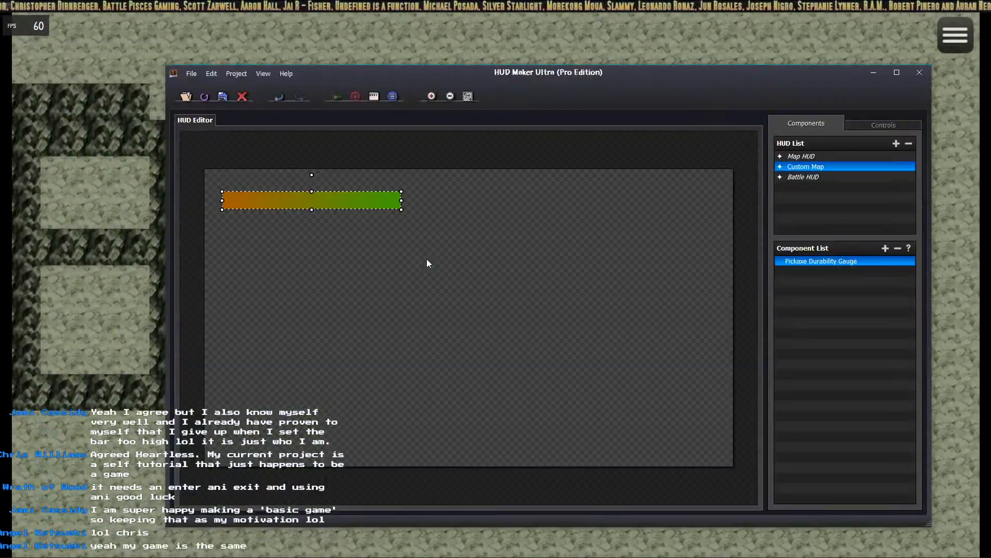
{"action": "double_click", "coordinate": [844, 265]}
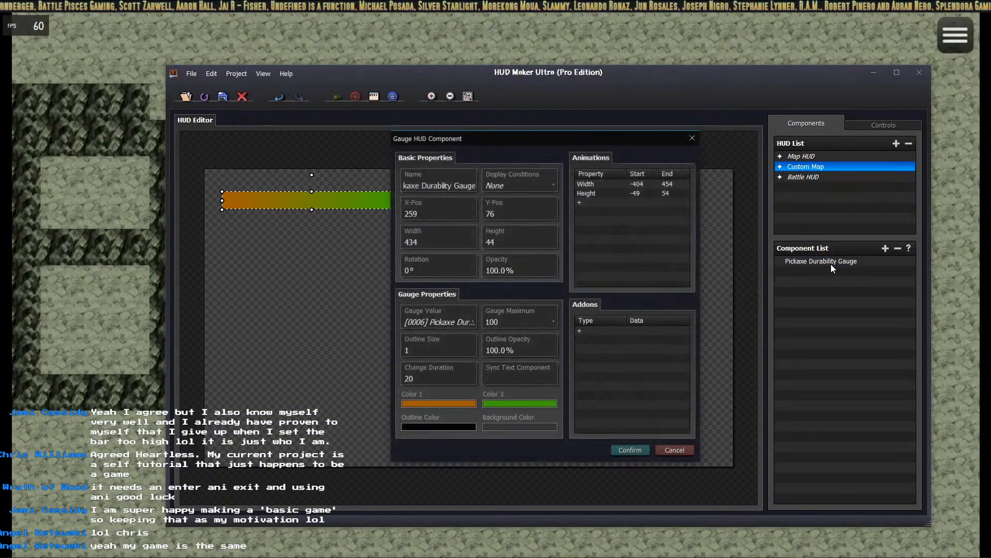
{"action": "double_click", "coordinate": [618, 185]}
{"action": "left_click", "coordinate": [591, 231]}
{"action": "left_click", "coordinate": [590, 276]}
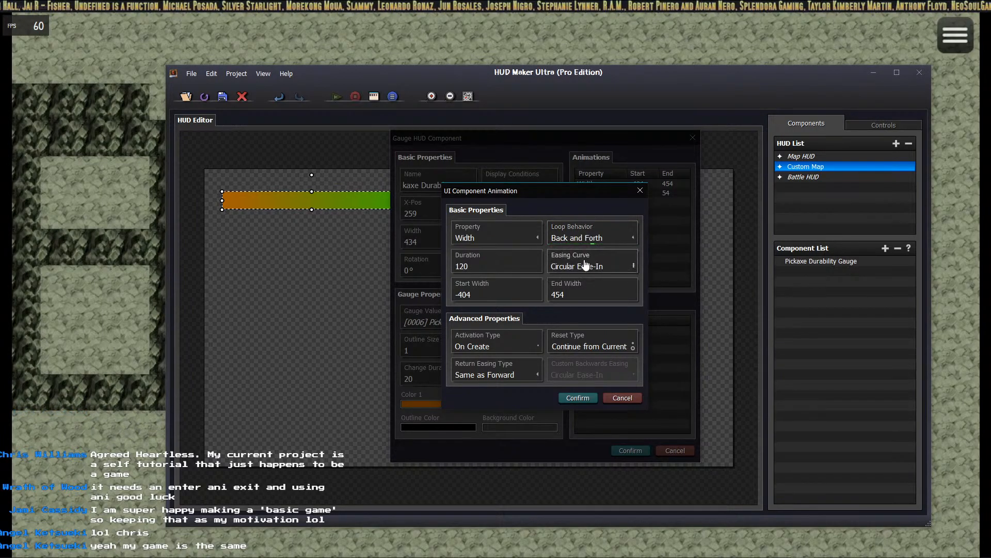
{"action": "left_click", "coordinate": [602, 268]}
{"action": "left_click", "coordinate": [564, 220]}
{"action": "left_click", "coordinate": [551, 258]}
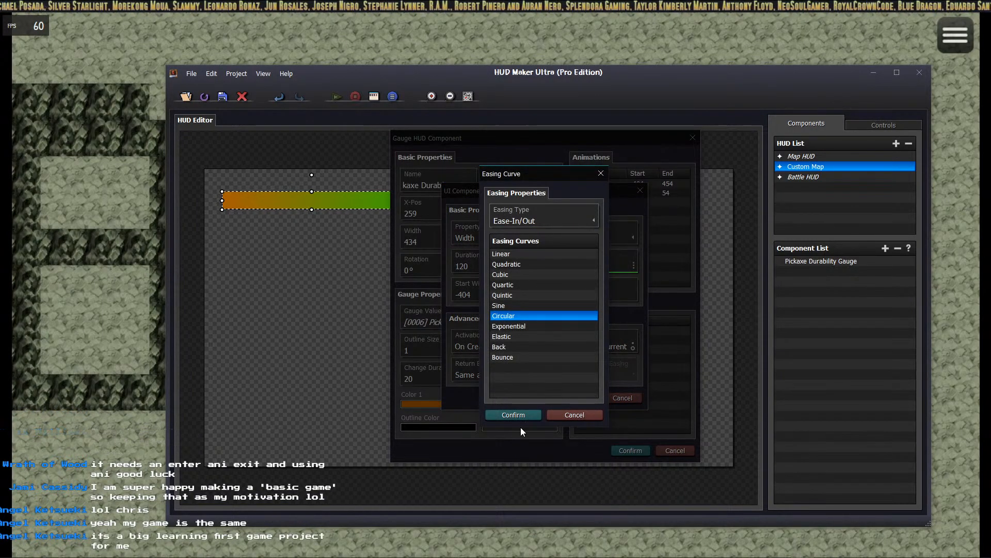
{"action": "left_click", "coordinate": [524, 304]}
{"action": "left_click", "coordinate": [513, 414]}
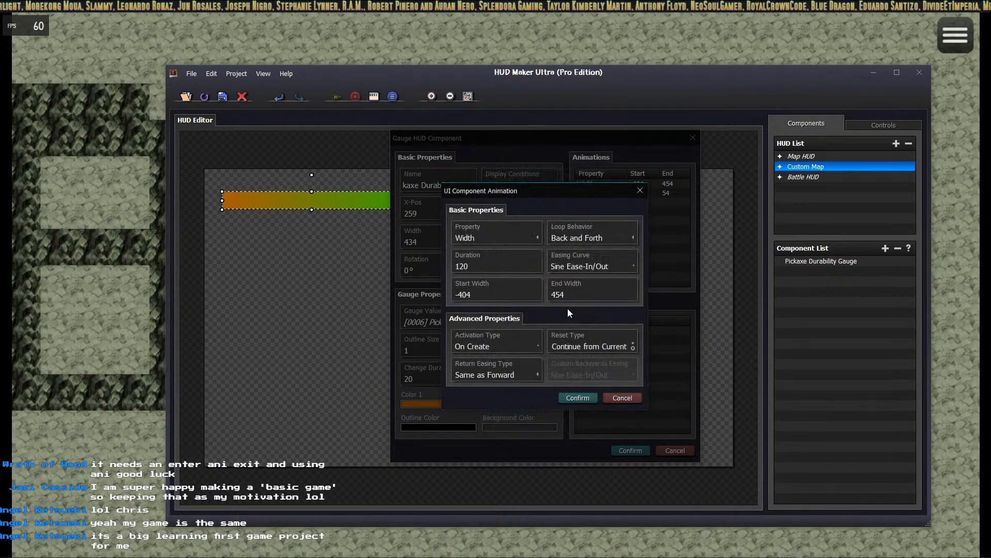
{"action": "left_click", "coordinate": [576, 398]}
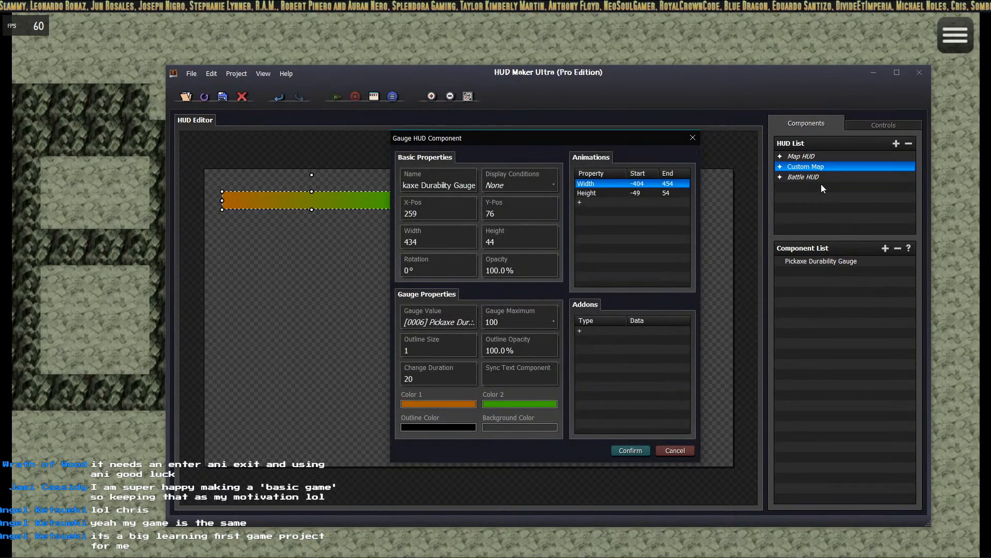
Set the gauge's Height animation to loop Back and Forth with a Sine Ease-In/Out curve and confirm the gauge component.
{"action": "double_click", "coordinate": [639, 193]}
{"action": "left_click", "coordinate": [585, 238]}
{"action": "left_click", "coordinate": [575, 275]}
{"action": "left_click", "coordinate": [571, 267]}
{"action": "left_click", "coordinate": [538, 212]}
{"action": "left_click", "coordinate": [530, 258]}
{"action": "left_click", "coordinate": [516, 305]}
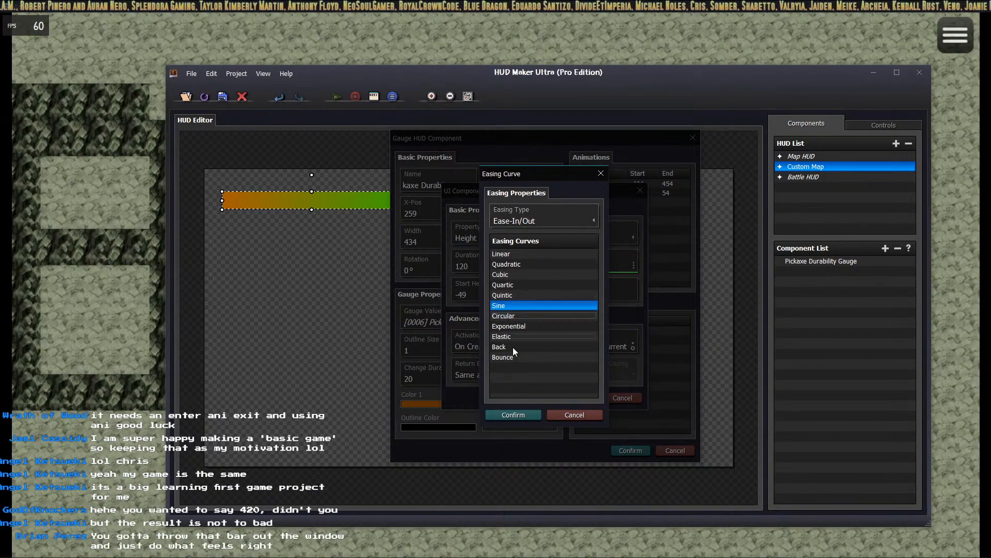
{"action": "left_click", "coordinate": [514, 415]}
{"action": "left_click", "coordinate": [570, 399]}
{"action": "left_click", "coordinate": [630, 451]}
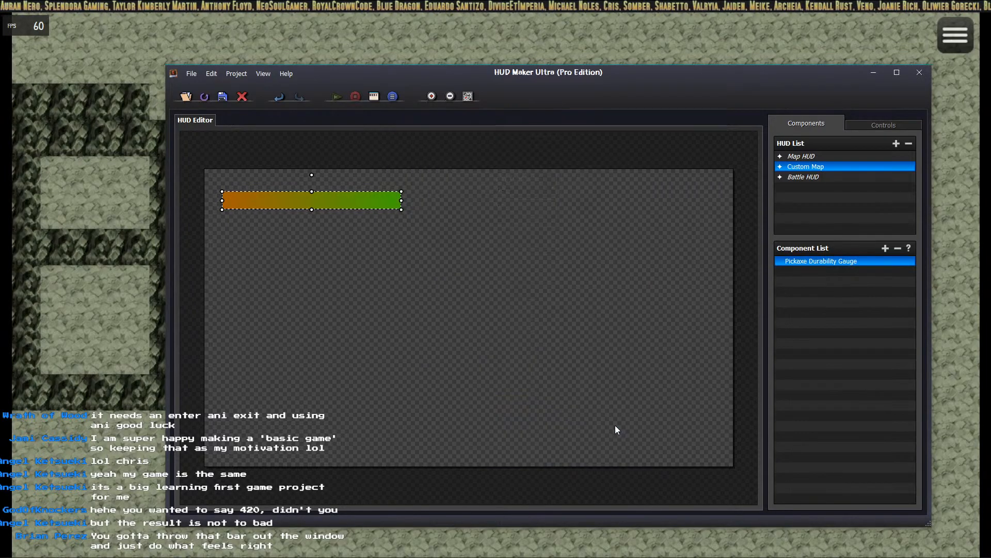
Save the HUD project and walk the party in the playtest to check the gauge's back-and-forth size animation.
{"action": "left_click", "coordinate": [221, 92]}
{"action": "left_click", "coordinate": [335, 30]}
{"action": "left_click", "coordinate": [516, 238]}
{"action": "left_click", "coordinate": [632, 360]}
{"action": "left_click", "coordinate": [630, 361]}
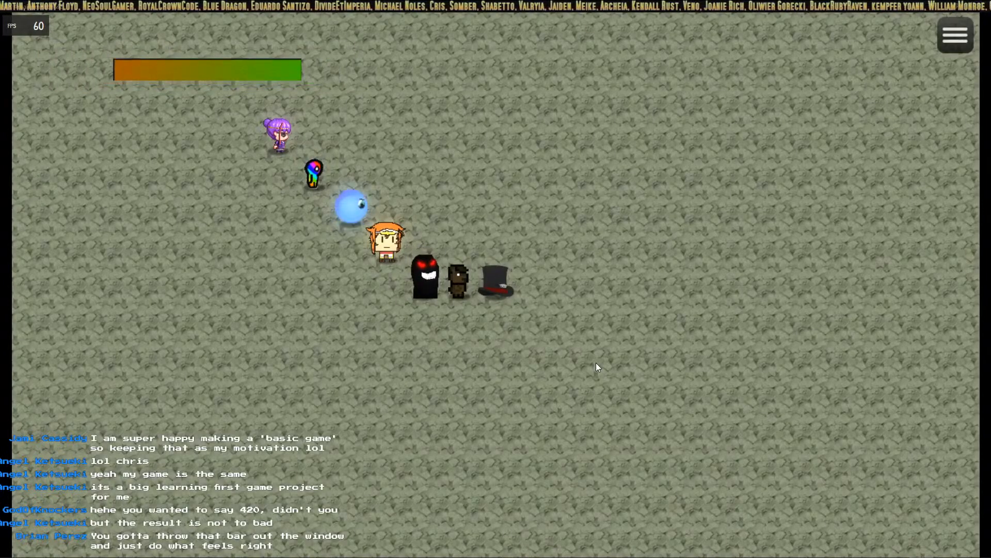
{"action": "left_click", "coordinate": [631, 334]}
{"action": "left_click", "coordinate": [617, 319]}
{"action": "left_click", "coordinate": [539, 237]}
{"action": "left_click", "coordinate": [389, 206]}
{"action": "left_click", "coordinate": [330, 260]}
{"action": "left_click", "coordinate": [342, 321]}
{"action": "left_click", "coordinate": [636, 352]}
{"action": "left_click", "coordinate": [627, 218]}
{"action": "left_click", "coordinate": [483, 226]}
Switch to HUD Maker Ultra and set the start width of the gauge's Width animation to 414.
{"action": "key", "text": "alt+Tab"}
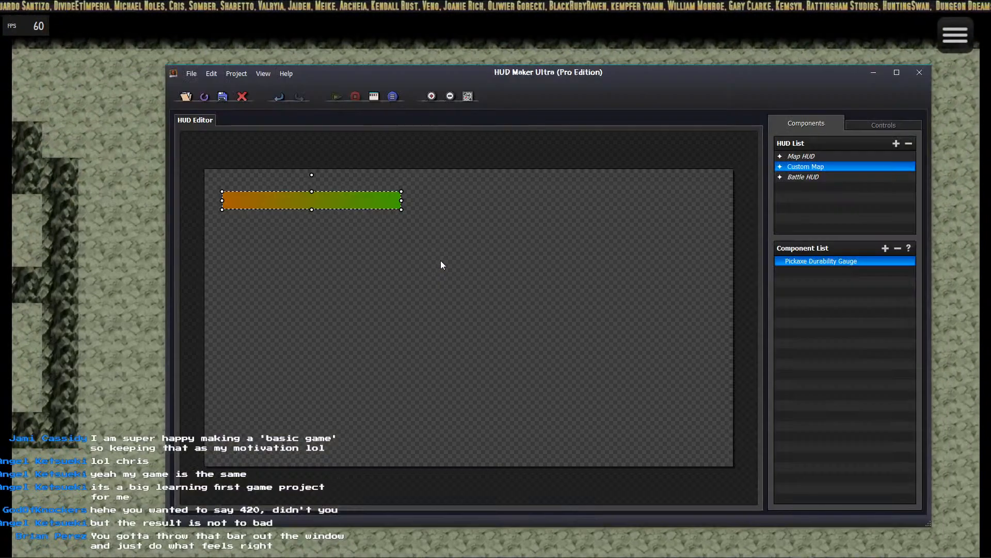
{"action": "double_click", "coordinate": [803, 261]}
{"action": "left_click", "coordinate": [634, 185]}
{"action": "double_click", "coordinate": [634, 185]}
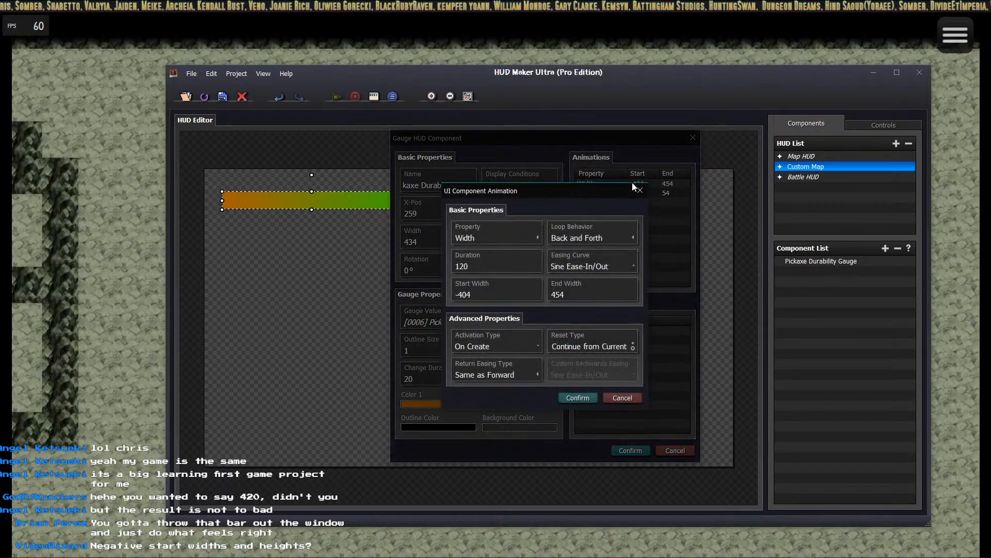
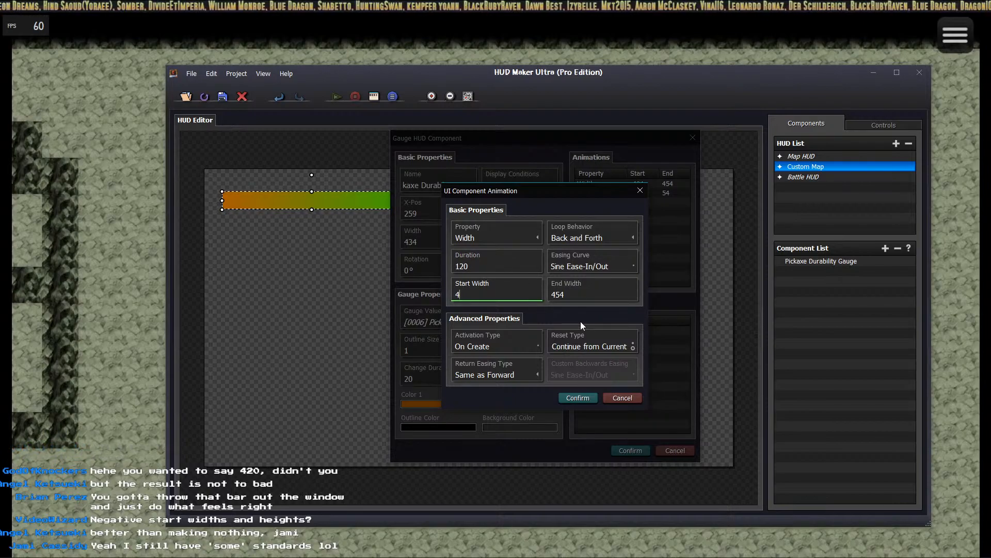
{"action": "type", "text": "4"}
{"action": "key", "text": "BackSpace"}
{"action": "type", "text": "14"}
{"action": "left_click", "coordinate": [578, 399]}
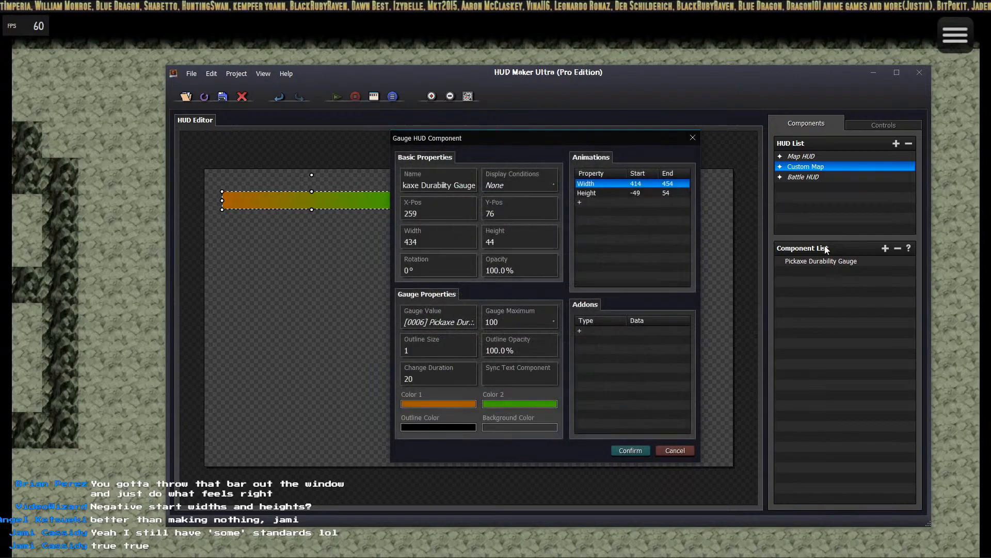
Set the gauge's Height animation to start at 39 and end at 49, and confirm the gauge component.
{"action": "double_click", "coordinate": [623, 193]}
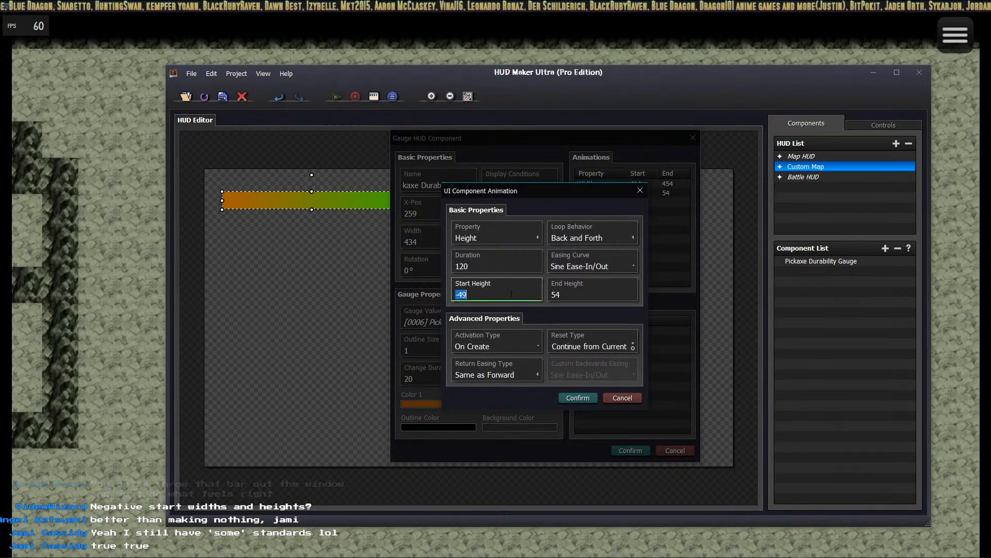
{"action": "left_click_drag", "start_coordinate": [540, 205], "coordinate": [622, 186]}
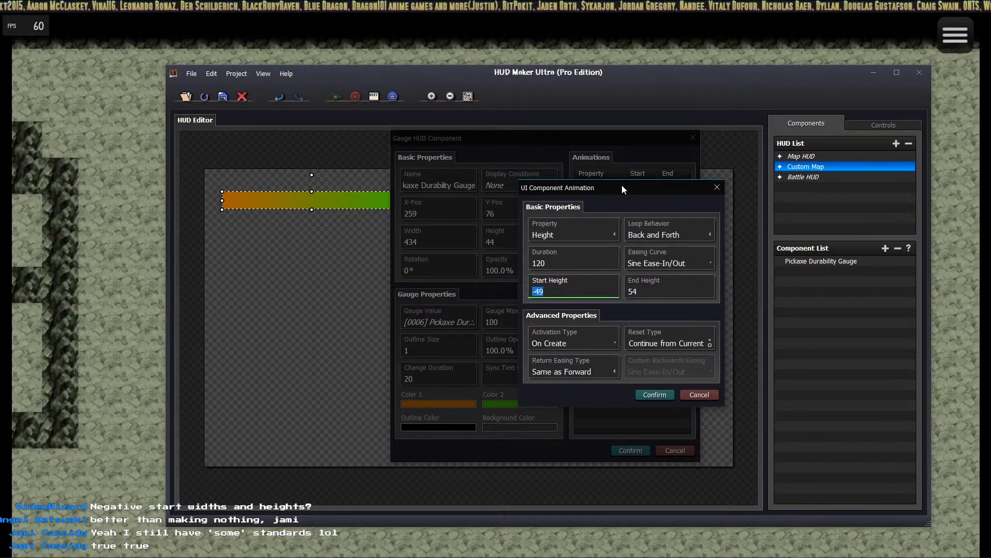
{"action": "type", "text": "44"}
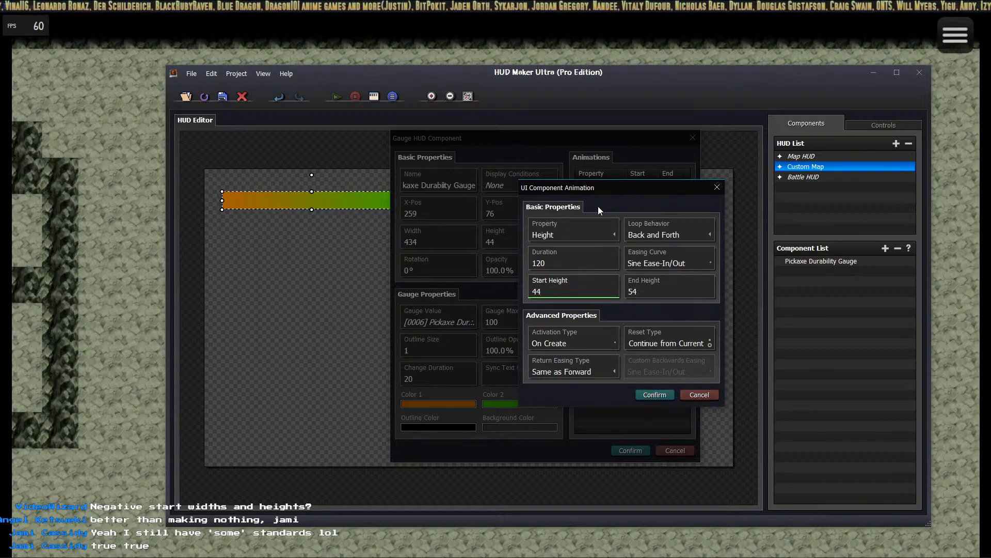
{"action": "key", "text": "BackSpace"}
{"action": "key", "text": "BackSpace"}
{"action": "type", "text": "39"}
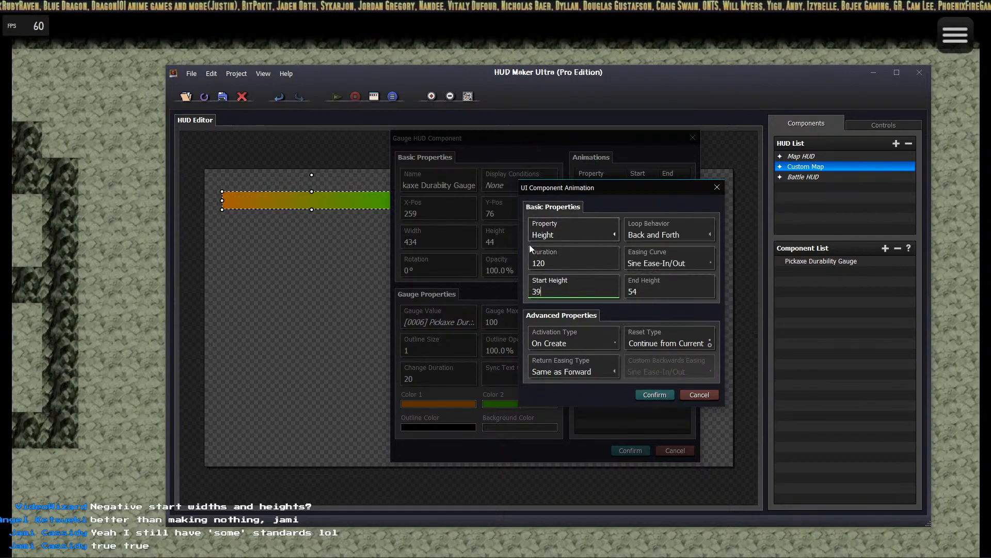
{"action": "left_click", "coordinate": [648, 292]}
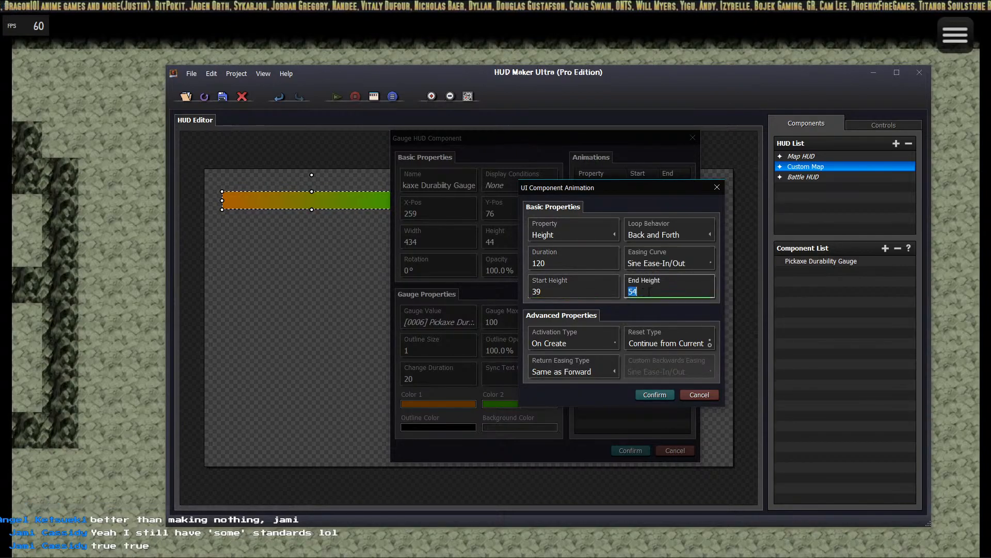
{"action": "type", "text": "49"}
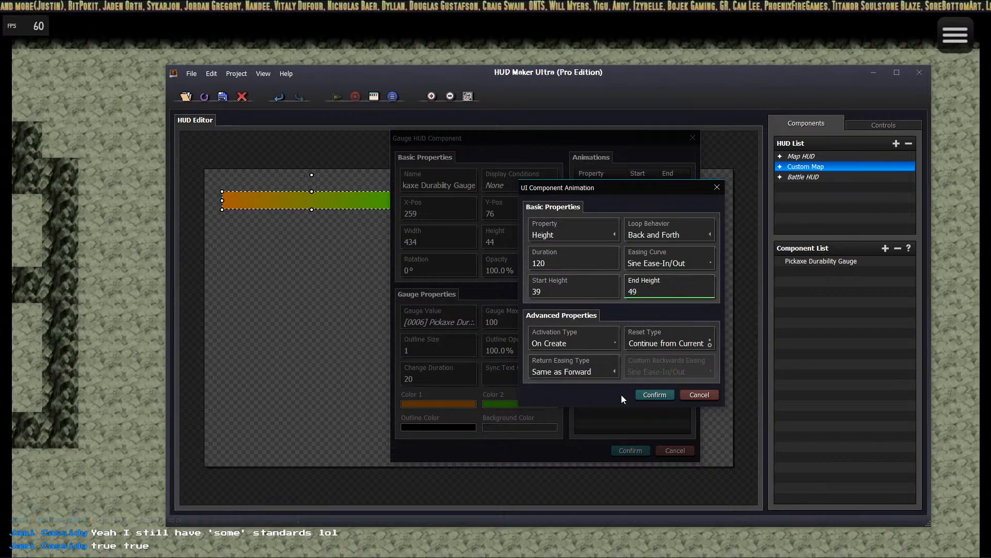
{"action": "left_click", "coordinate": [654, 395]}
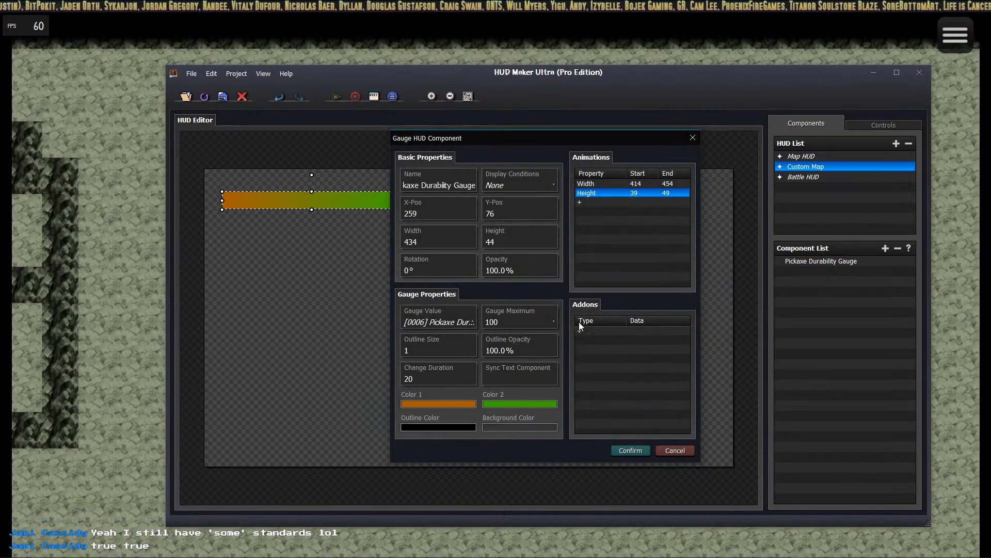
{"action": "left_click", "coordinate": [630, 450]}
Walk the party around the playtest map to check how the gauge pulses with the positive start sizes.
{"action": "left_click", "coordinate": [395, 33]}
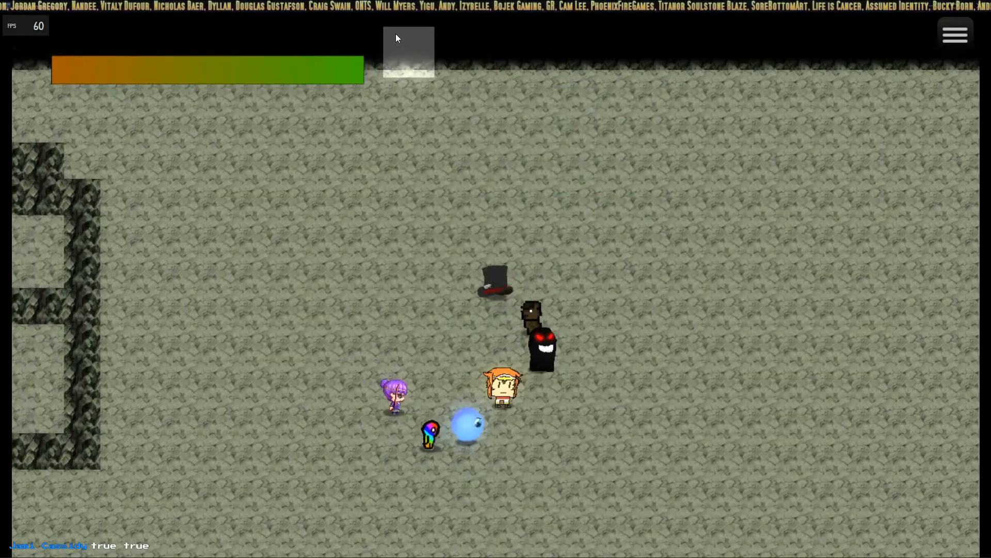
{"action": "left_click", "coordinate": [636, 333]}
{"action": "left_click", "coordinate": [560, 343]}
{"action": "left_click", "coordinate": [312, 274]}
{"action": "left_click", "coordinate": [523, 167]}
{"action": "left_click", "coordinate": [619, 209]}
{"action": "mouse_move", "coordinate": [618, 205]}
{"action": "left_mouse_down"}
{"action": "mouse_move", "coordinate": [658, 303]}
{"action": "mouse_move", "coordinate": [622, 358]}
{"action": "mouse_move", "coordinate": [492, 383]}
{"action": "mouse_move", "coordinate": [365, 360]}
{"action": "mouse_move", "coordinate": [342, 279]}
{"action": "mouse_move", "coordinate": [367, 240]}
{"action": "mouse_move", "coordinate": [508, 223]}
{"action": "mouse_move", "coordinate": [325, 156]}
{"action": "mouse_move", "coordinate": [338, 137]}
{"action": "mouse_move", "coordinate": [569, 190]}
{"action": "mouse_move", "coordinate": [497, 326]}
{"action": "mouse_move", "coordinate": [707, 195]}
{"action": "mouse_move", "coordinate": [737, 362]}
{"action": "mouse_move", "coordinate": [751, 181]}
{"action": "mouse_move", "coordinate": [778, 253]}
{"action": "mouse_move", "coordinate": [786, 399]}
{"action": "mouse_move", "coordinate": [527, 465]}
{"action": "mouse_move", "coordinate": [232, 425]}
{"action": "mouse_move", "coordinate": [307, 191]}
{"action": "mouse_move", "coordinate": [289, 332]}
{"action": "mouse_move", "coordinate": [300, 447]}
{"action": "mouse_move", "coordinate": [685, 481]}
{"action": "mouse_move", "coordinate": [767, 188]}
{"action": "mouse_move", "coordinate": [737, 126]}
{"action": "mouse_move", "coordinate": [726, 124]}
{"action": "mouse_move", "coordinate": [728, 475]}
{"action": "mouse_move", "coordinate": [717, 516]}
{"action": "mouse_move", "coordinate": [713, 421]}
{"action": "mouse_move", "coordinate": [662, 223]}
{"action": "mouse_move", "coordinate": [623, 159]}
{"action": "mouse_move", "coordinate": [511, 125]}
{"action": "mouse_move", "coordinate": [374, 165]}
{"action": "mouse_move", "coordinate": [312, 169]}
{"action": "mouse_move", "coordinate": [278, 215]}
{"action": "mouse_move", "coordinate": [315, 457]}
{"action": "mouse_move", "coordinate": [278, 193]}
{"action": "mouse_move", "coordinate": [305, 436]}
{"action": "mouse_move", "coordinate": [274, 217]}
{"action": "mouse_move", "coordinate": [315, 179]}
{"action": "mouse_move", "coordinate": [380, 158]}
{"action": "mouse_move", "coordinate": [614, 153]}
{"action": "mouse_move", "coordinate": [761, 419]}
{"action": "left_mouse_up"}
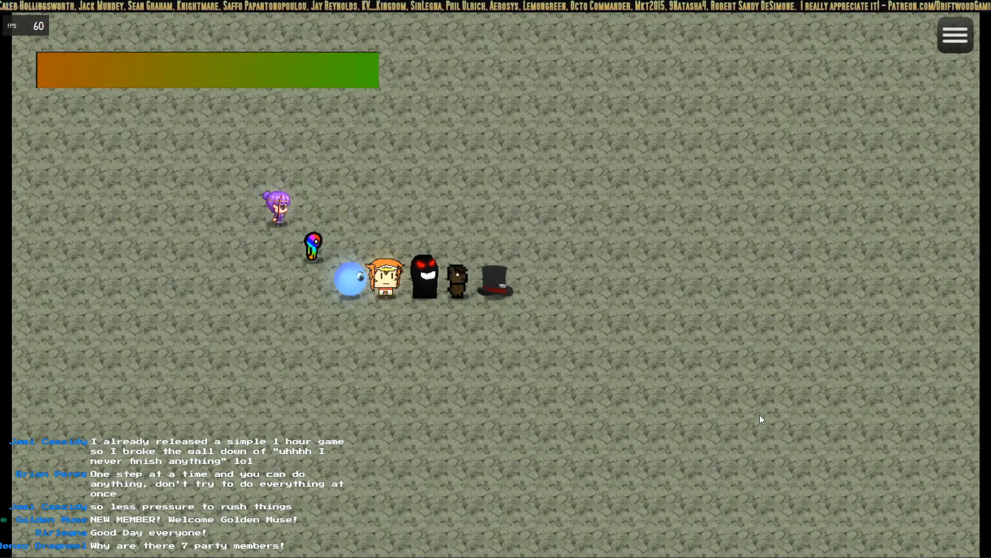
{"action": "left_click", "coordinate": [554, 221]}
{"action": "left_click", "coordinate": [570, 183]}
{"action": "left_click", "coordinate": [571, 405]}
{"action": "left_click", "coordinate": [404, 405]}
{"action": "left_click", "coordinate": [285, 284]}
{"action": "left_click", "coordinate": [236, 199]}
{"action": "left_click", "coordinate": [284, 217]}
{"action": "left_click", "coordinate": [290, 225]}
{"action": "left_click", "coordinate": [368, 284]}
{"action": "left_click", "coordinate": [339, 393]}
{"action": "left_click", "coordinate": [237, 207]}
{"action": "left_click", "coordinate": [223, 230]}
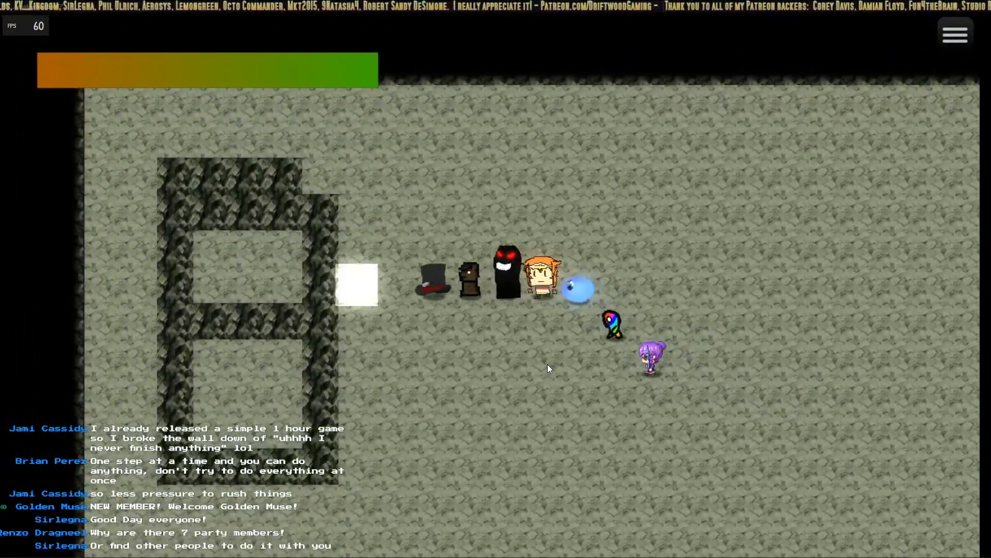
{"action": "left_click", "coordinate": [335, 325]}
{"action": "left_click", "coordinate": [491, 392]}
{"action": "left_click", "coordinate": [568, 390]}
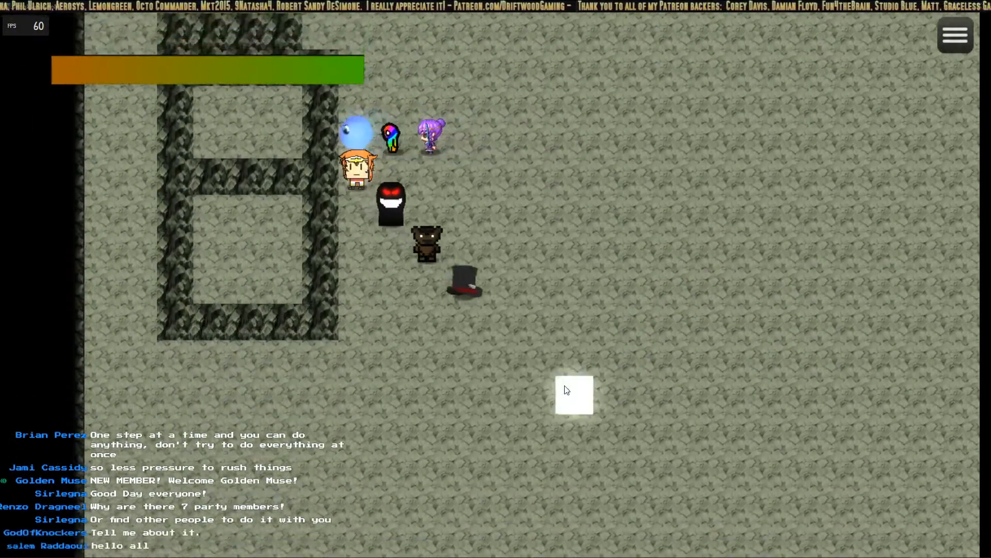
Walk the party across the cave floor to the lone rock tile in the playtest.
{"action": "left_click", "coordinate": [707, 356]}
{"action": "left_click", "coordinate": [754, 364]}
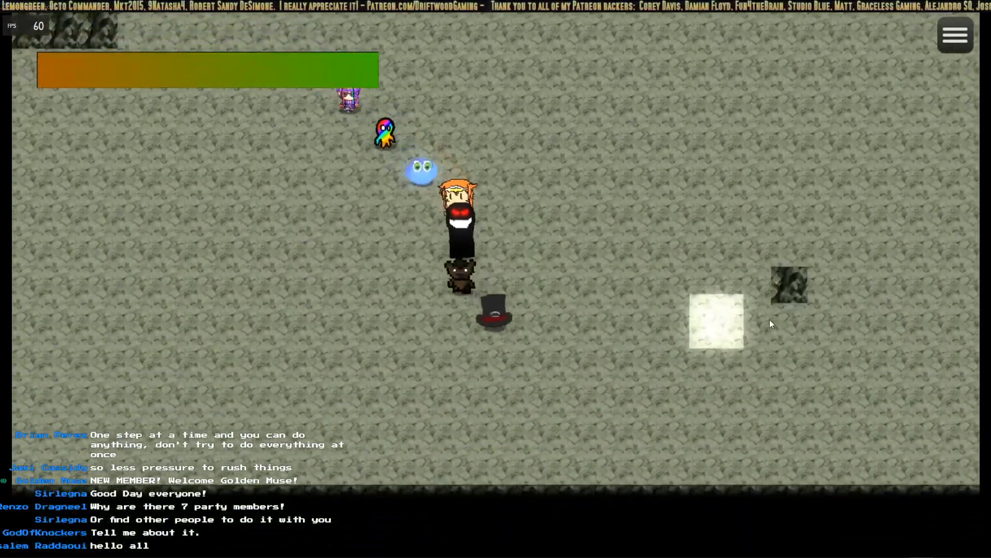
{"action": "left_click", "coordinate": [725, 287]}
{"action": "left_click", "coordinate": [596, 366]}
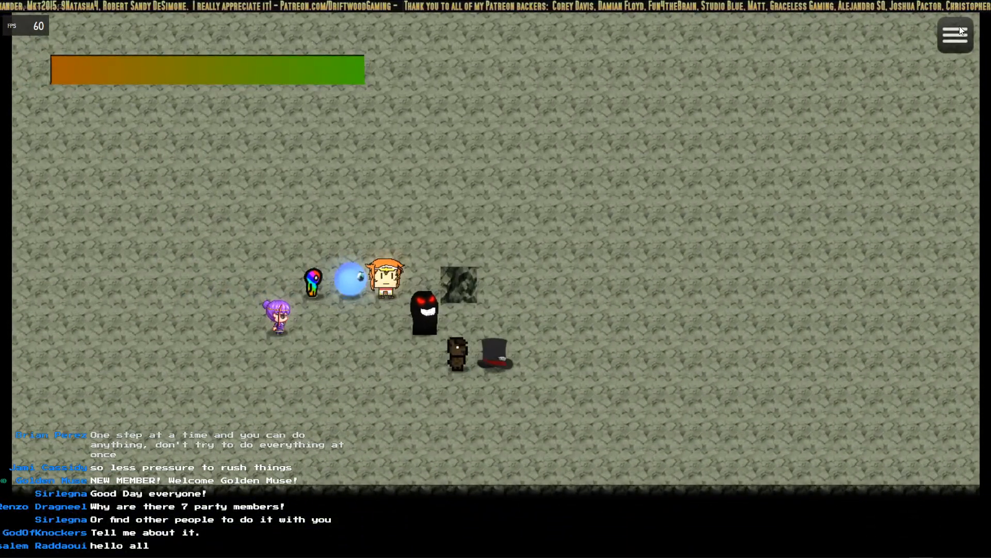
Switch to the RPG Maker MZ map editor and open the Best Tile event on the Spelunking map.
{"action": "key", "text": "alt+Tab"}
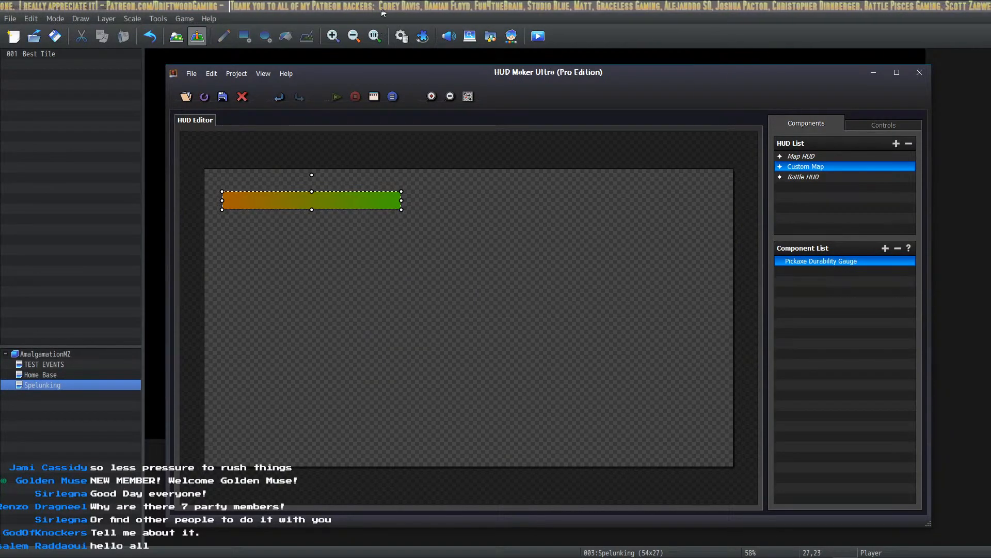
{"action": "left_click", "coordinate": [874, 73]}
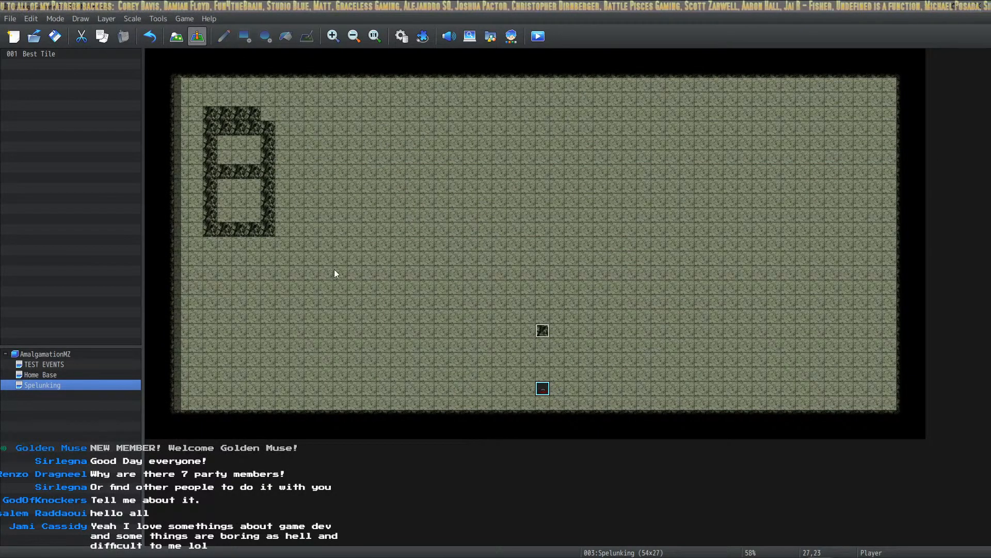
{"action": "double_click", "coordinate": [542, 330]}
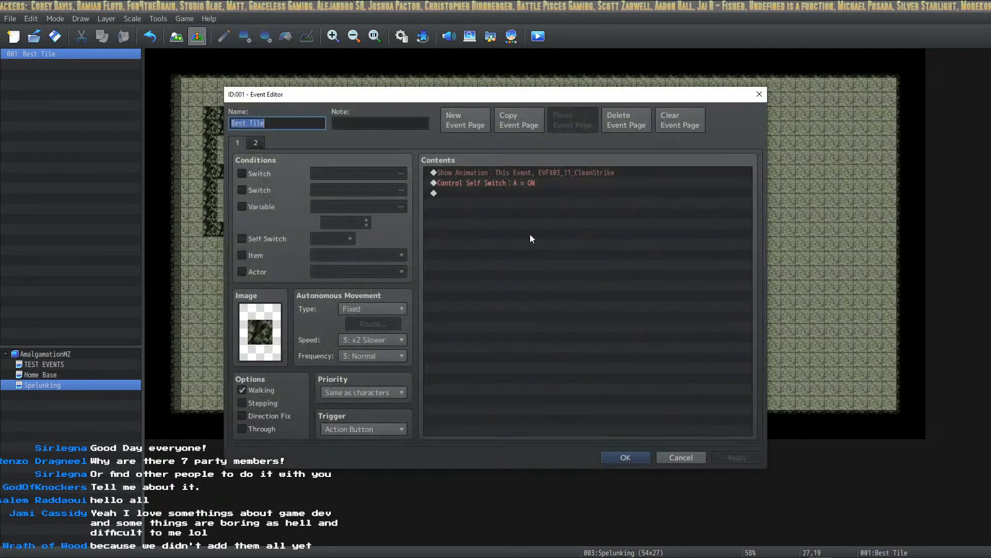
Insert a Conditional Branch at the start of the event checking Pickaxe Durability ≥ 1, with an Else branch.
{"action": "right_click", "coordinate": [511, 172]}
{"action": "left_click", "coordinate": [528, 176]}
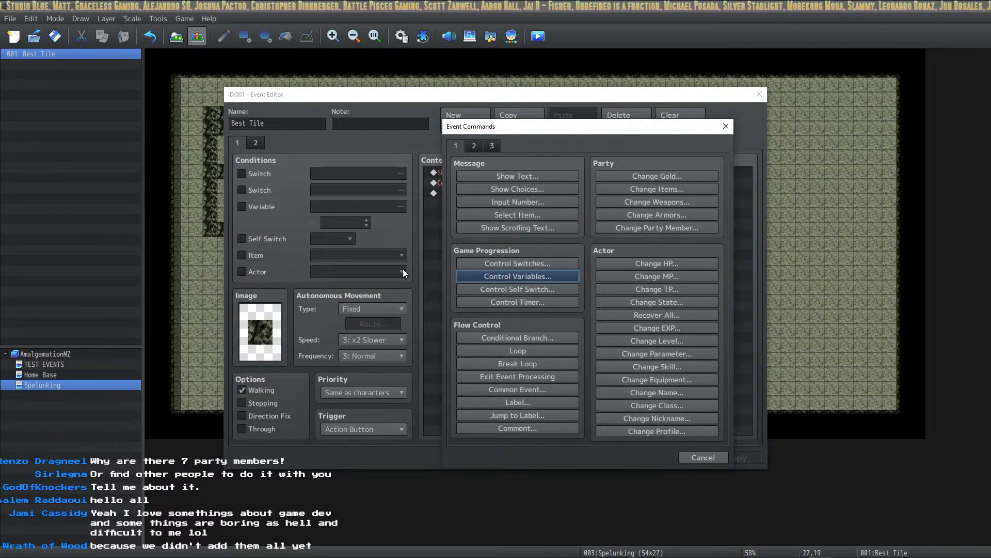
{"action": "left_click", "coordinate": [528, 338]}
{"action": "left_click", "coordinate": [496, 251]}
{"action": "left_click", "coordinate": [559, 251]}
{"action": "left_click", "coordinate": [630, 236]}
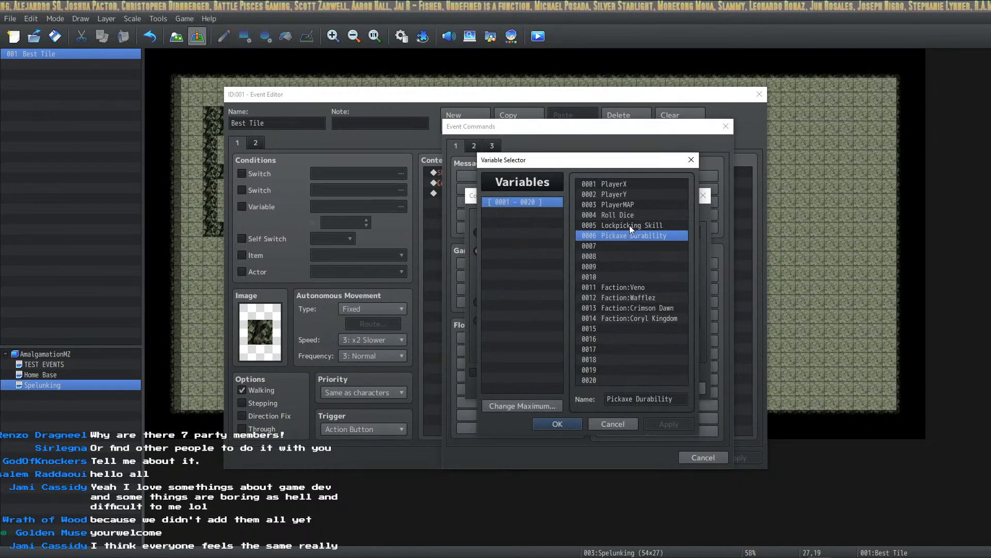
{"action": "left_click", "coordinate": [578, 426]}
{"action": "left_click", "coordinate": [657, 252]}
{"action": "left_click", "coordinate": [658, 276]}
{"action": "double_click", "coordinate": [628, 267]}
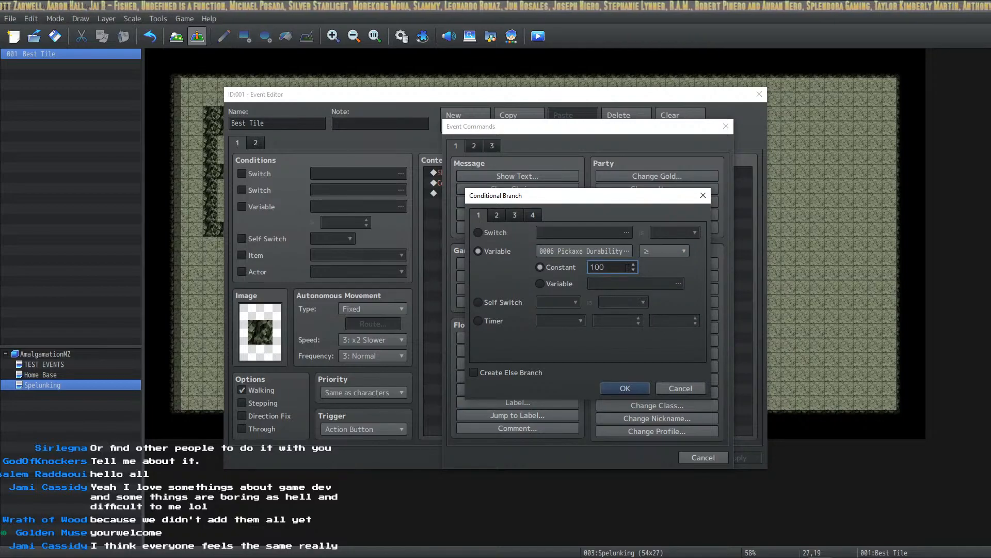
{"action": "type", "text": "1"}
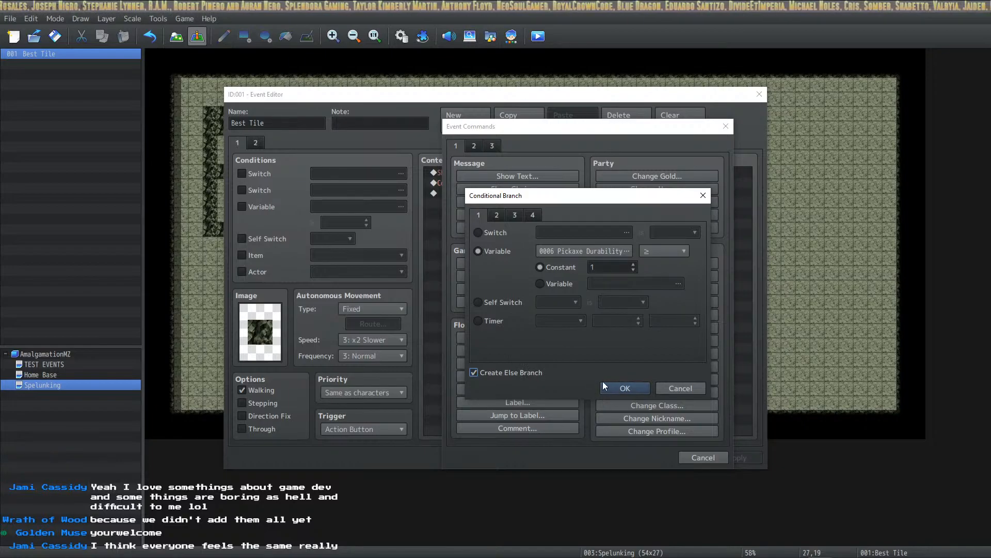
{"action": "left_click", "coordinate": [625, 387]}
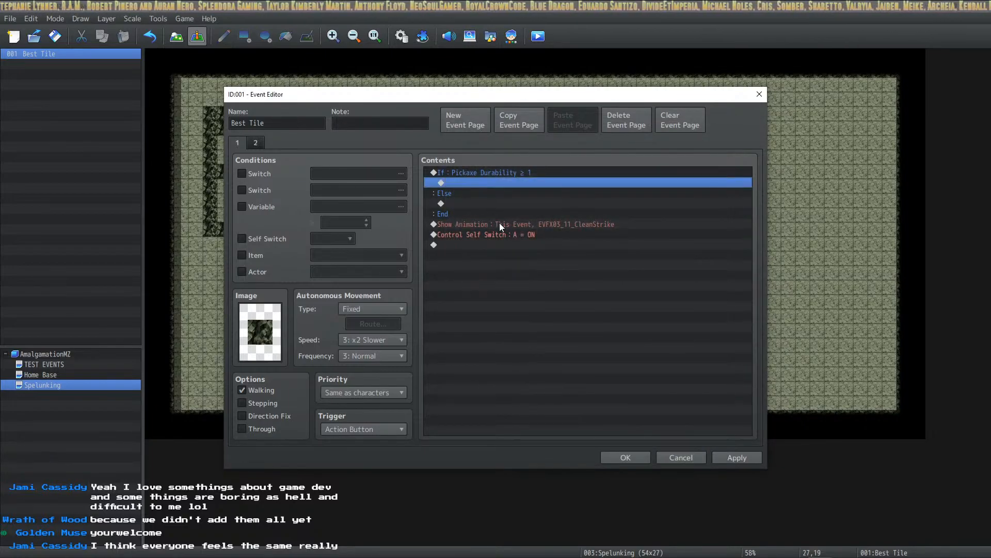
Move the Show Animation and Control Self Switch commands into the If branch.
{"action": "left_click_drag", "start_coordinate": [500, 225], "coordinate": [500, 233]}
{"action": "key", "text": "ctrl+x"}
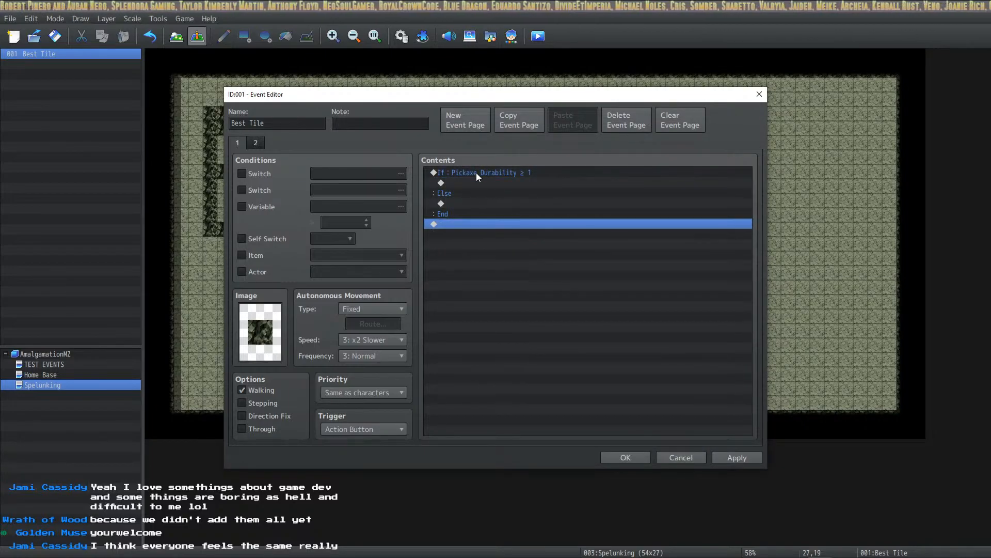
{"action": "left_click", "coordinate": [476, 182]}
{"action": "key", "text": "ctrl+v"}
{"action": "left_click", "coordinate": [551, 183]}
{"action": "left_click", "coordinate": [544, 192]}
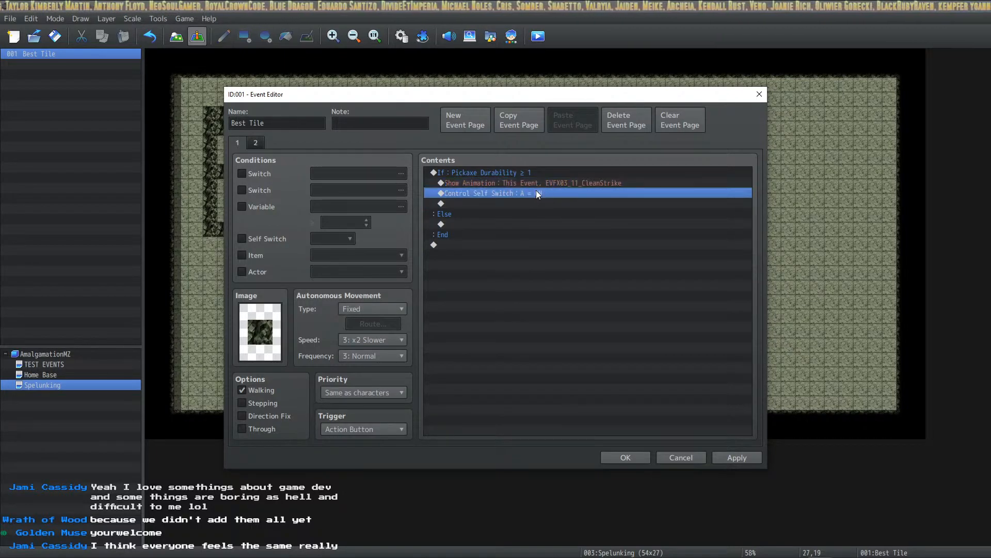
Insert a Control Variables command before the self switch that subtracts -1 from Pickaxe Durability, and apply the event changes.
{"action": "right_click", "coordinate": [510, 193]}
{"action": "left_click", "coordinate": [539, 199]}
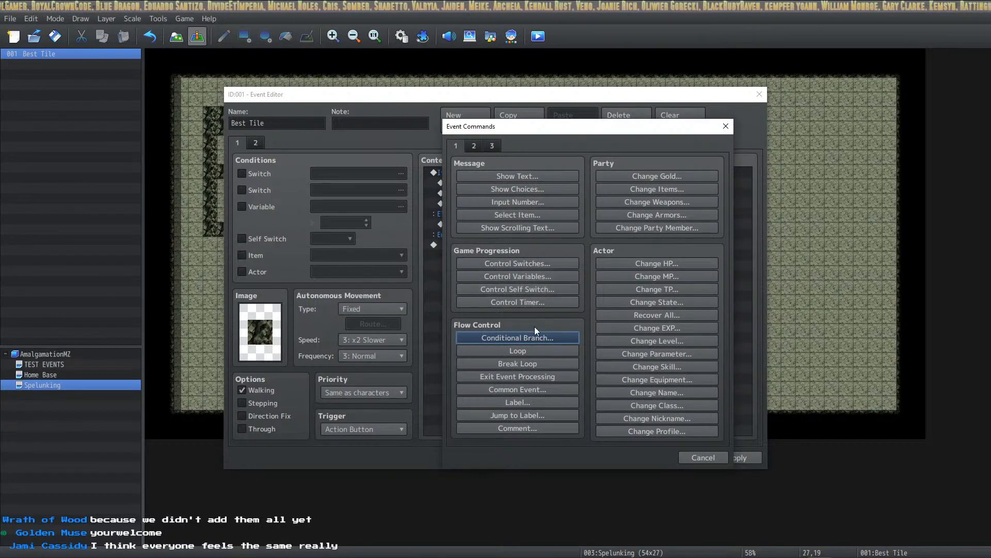
{"action": "left_click", "coordinate": [531, 277]}
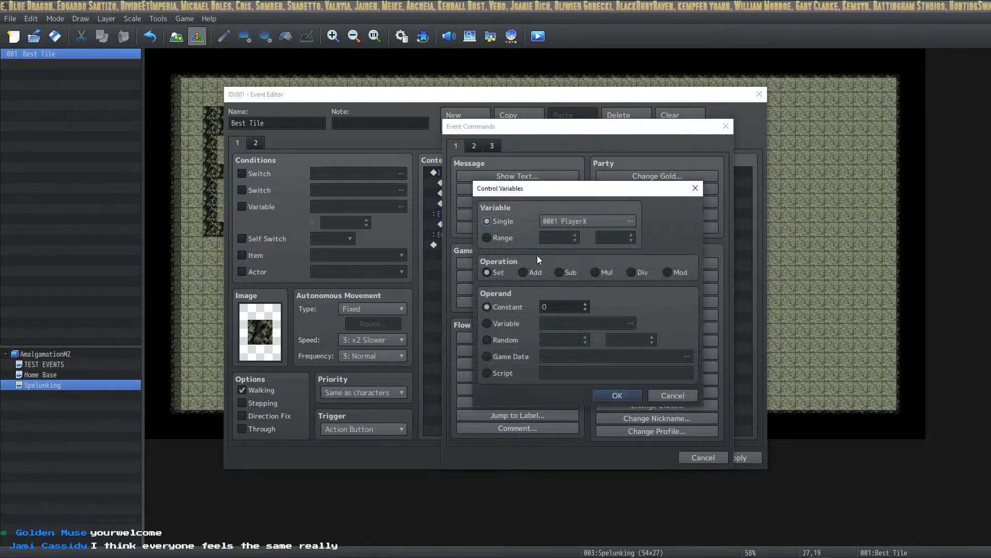
{"action": "left_click", "coordinate": [598, 221]}
{"action": "left_click", "coordinate": [661, 232]}
{"action": "left_click", "coordinate": [557, 424]}
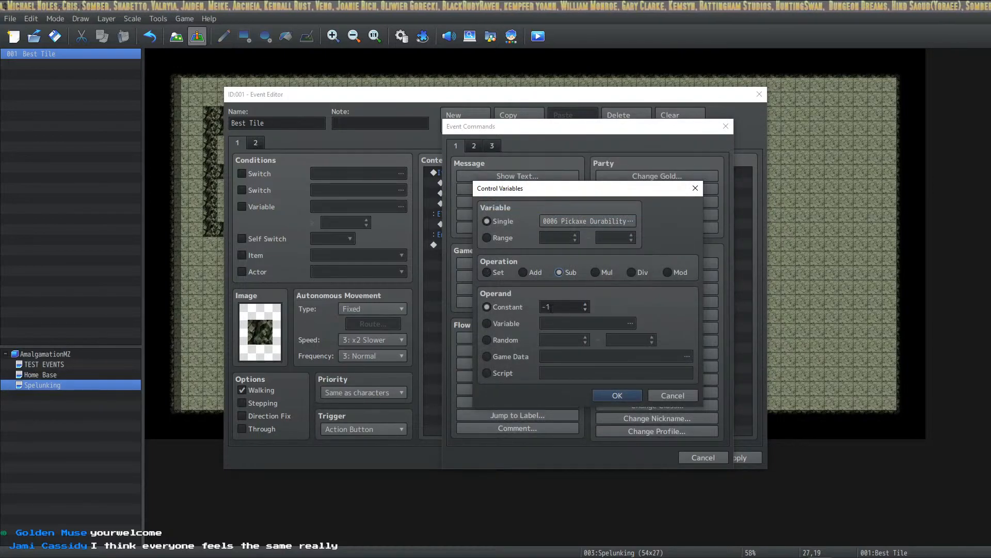
{"action": "left_click", "coordinate": [609, 395]}
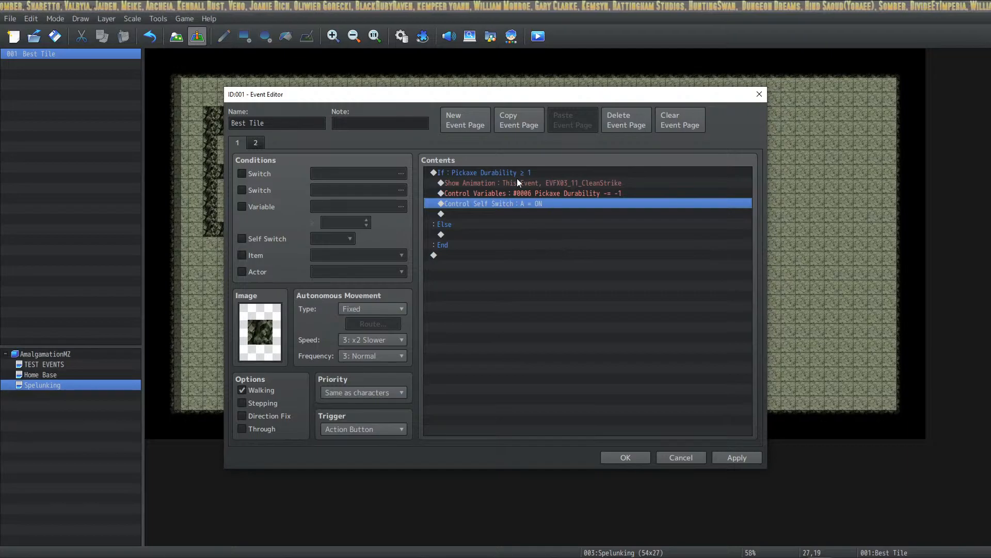
{"action": "left_click", "coordinate": [736, 457]}
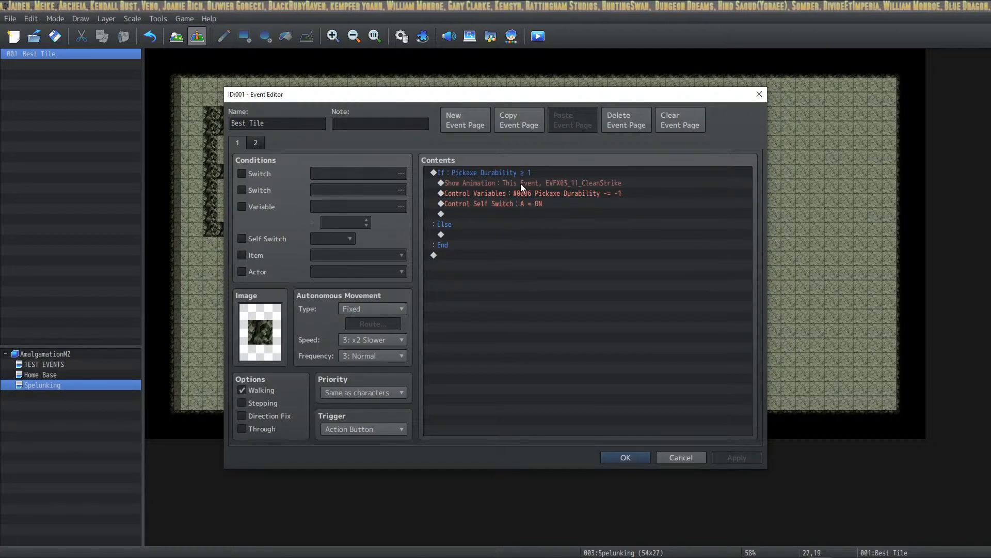
Check the second page of the Best Tile event and return to its first page.
{"action": "left_click", "coordinate": [494, 201]}
{"action": "left_click", "coordinate": [255, 142]}
{"action": "left_click", "coordinate": [239, 141]}
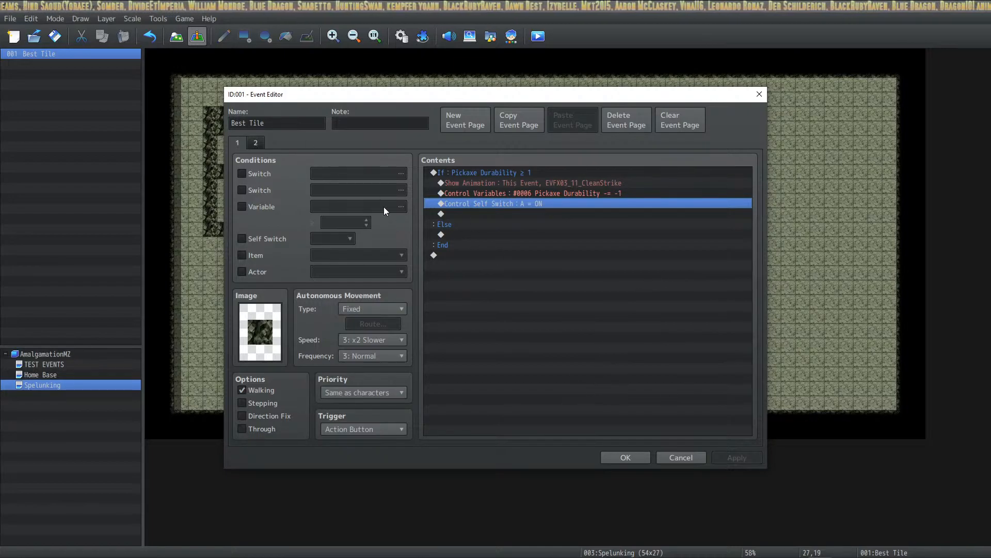
{"action": "left_click", "coordinate": [476, 235]}
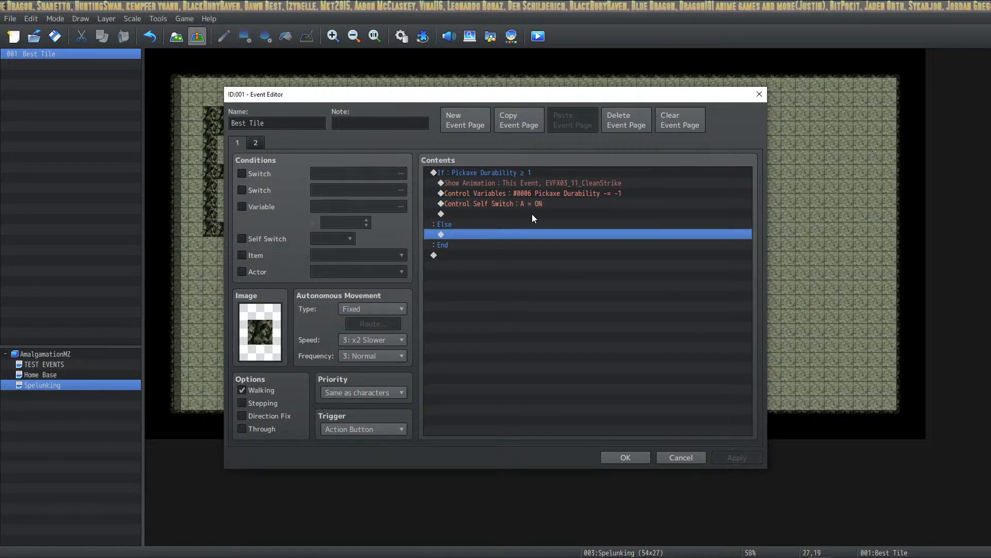
Change the branch condition to Pickaxe Durability ≥ 2.
{"action": "right_click", "coordinate": [541, 176]}
{"action": "left_click", "coordinate": [550, 189]}
{"action": "left_click", "coordinate": [623, 272]}
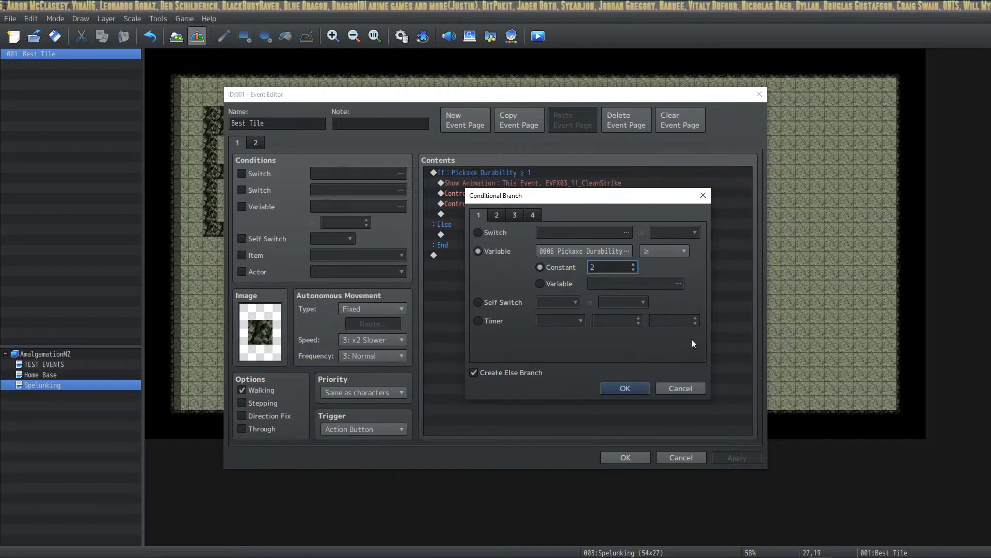
{"action": "type", "text": "2"}
{"action": "left_click", "coordinate": [624, 387]}
Set the constant subtracted from Pickaxe Durability to -2 and apply the event changes.
{"action": "double_click", "coordinate": [569, 193]}
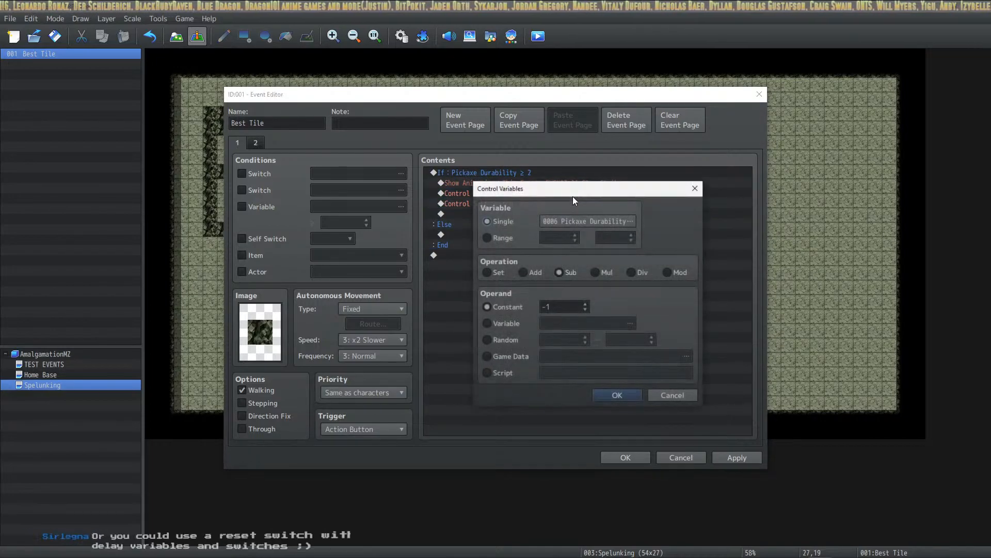
{"action": "left_click", "coordinate": [618, 393]}
{"action": "left_click", "coordinate": [743, 459]}
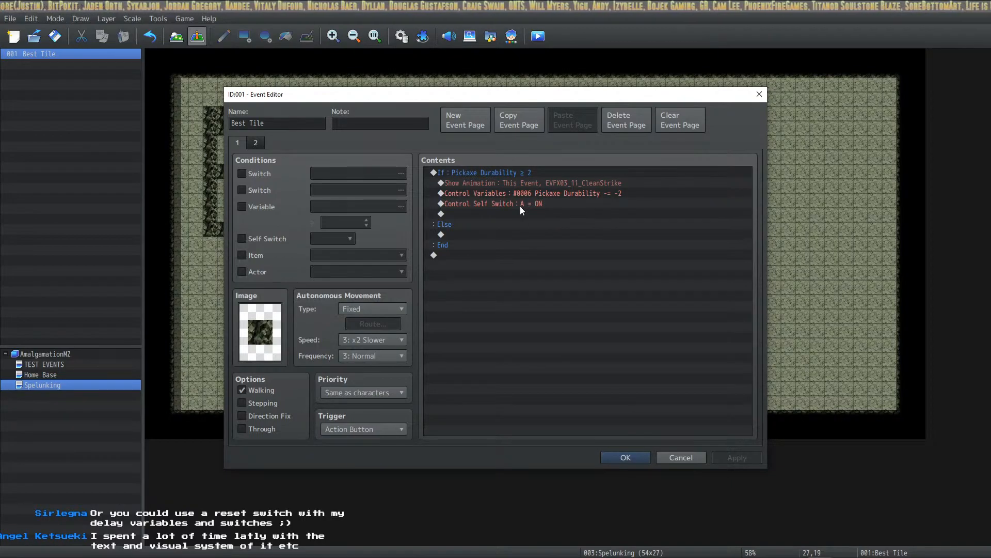
{"action": "left_click", "coordinate": [618, 193]}
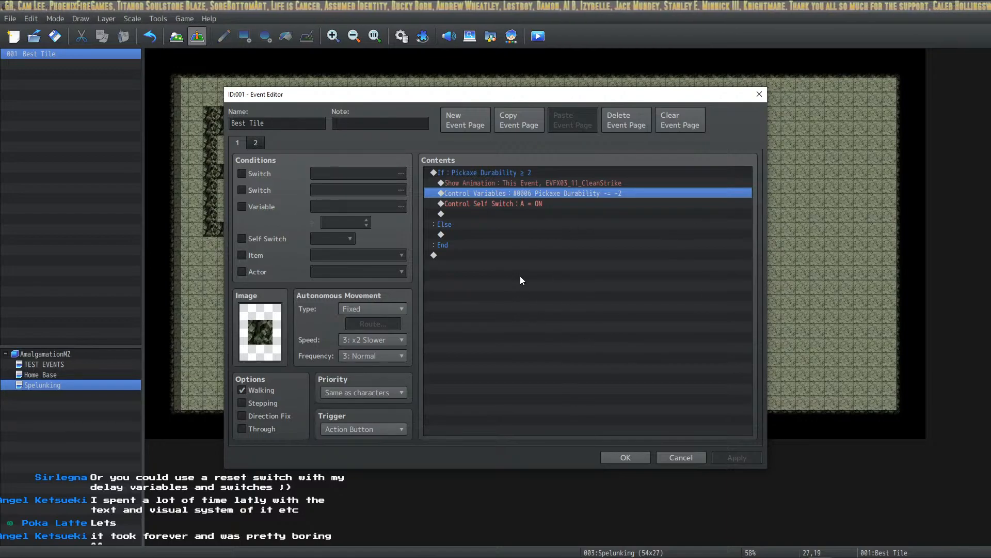
{"action": "left_click", "coordinate": [526, 234]}
{"action": "left_click", "coordinate": [496, 183]}
{"action": "left_click", "coordinate": [499, 193]}
{"action": "left_click", "coordinate": [496, 201]}
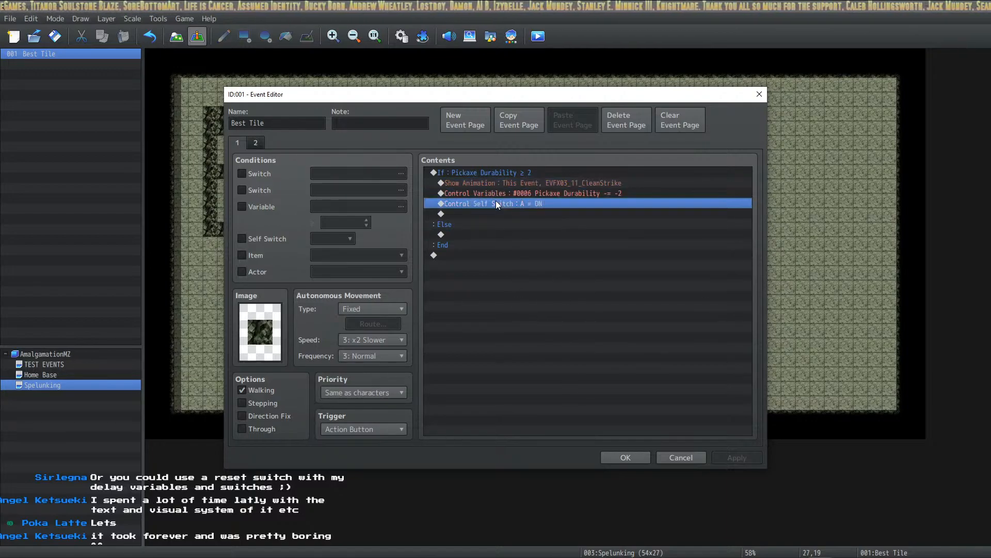
Start a Play SE command in the Else branch of the Pickaxe Durability condition.
{"action": "left_click", "coordinate": [464, 236]}
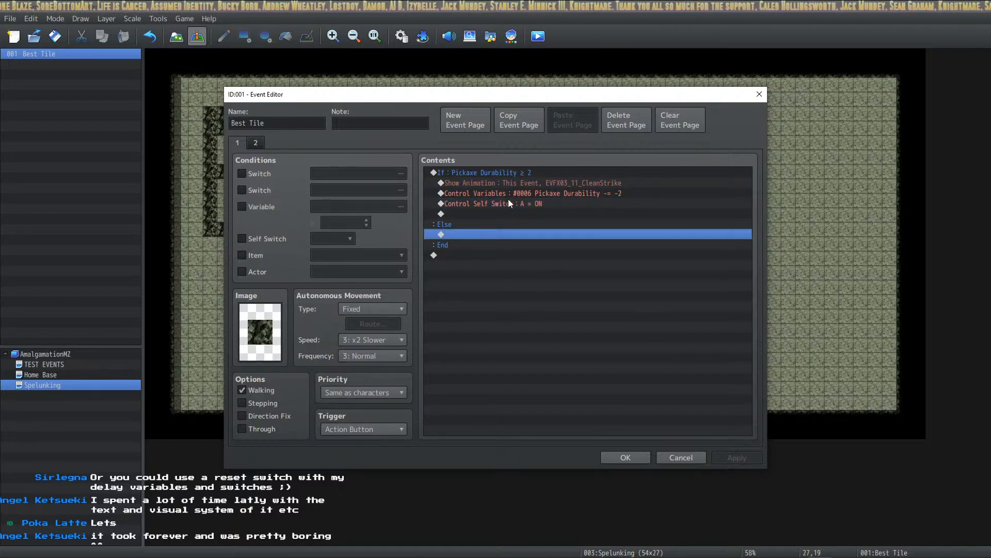
{"action": "double_click", "coordinate": [494, 237]}
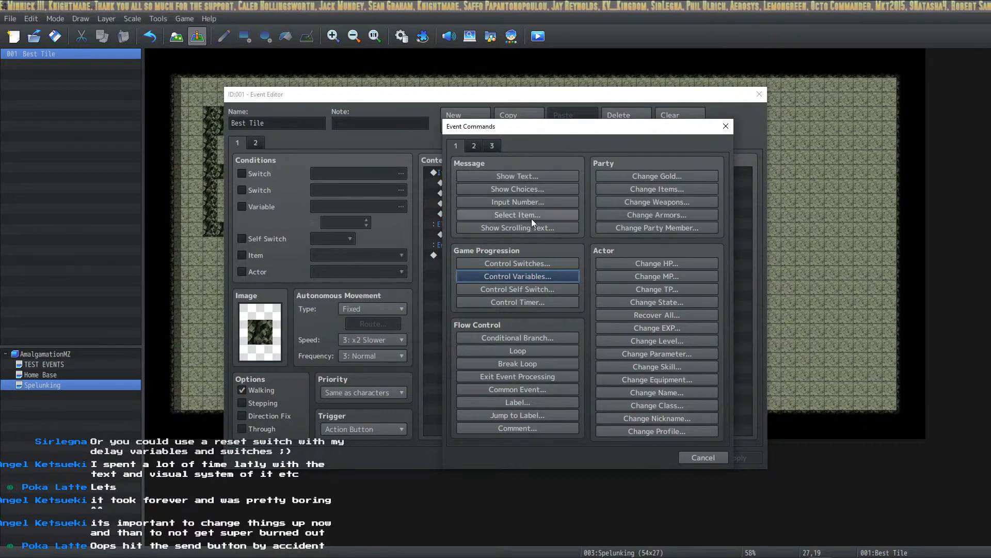
{"action": "left_click", "coordinate": [499, 143]}
{"action": "left_click", "coordinate": [477, 147]}
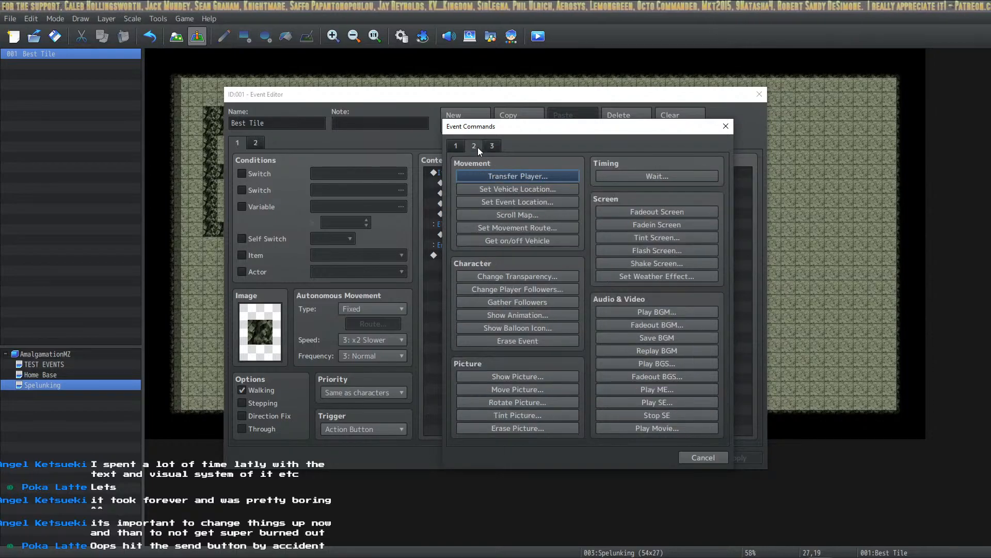
{"action": "left_click", "coordinate": [680, 401]}
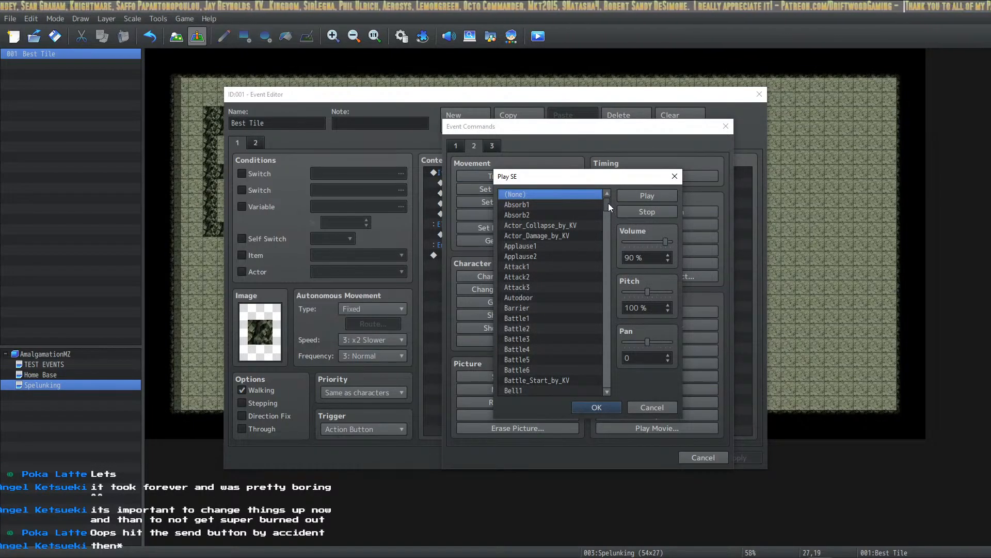
Choose the Sword1 sound at 150% pitch, preview it, and apply the event changes.
{"action": "left_click_drag", "start_coordinate": [608, 203], "coordinate": [606, 383]}
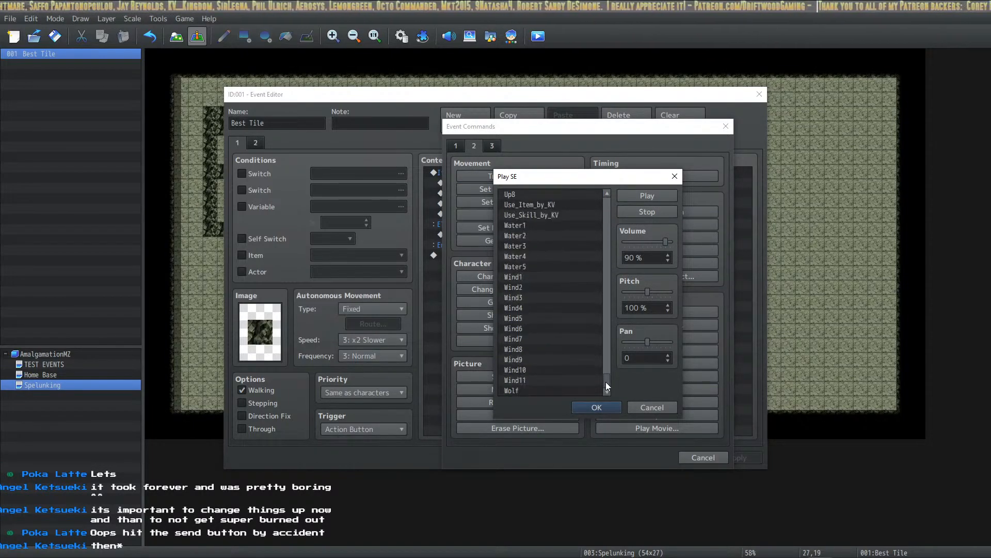
{"action": "scroll", "coordinate": [607, 303], "scroll_direction": "up", "scroll_amount": 4}
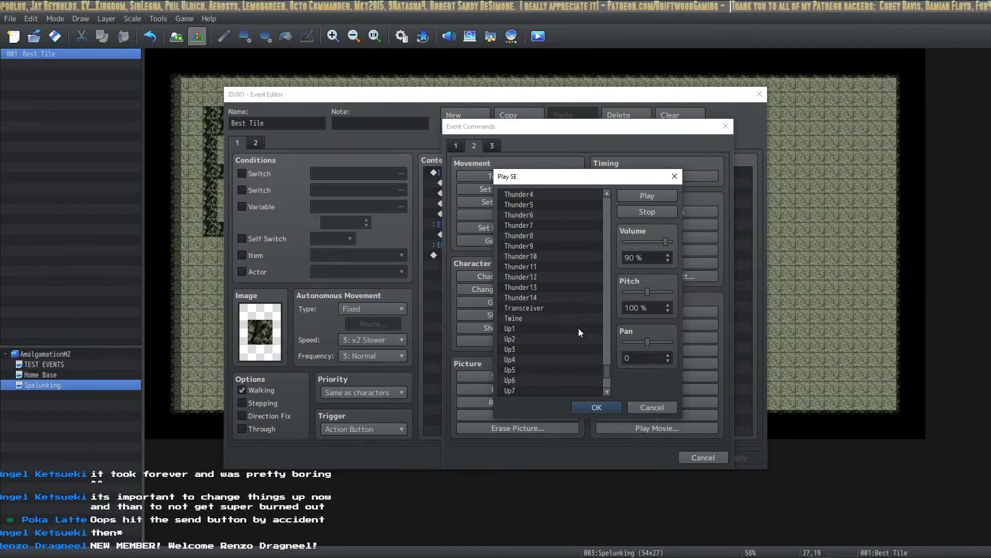
{"action": "left_click", "coordinate": [559, 318]}
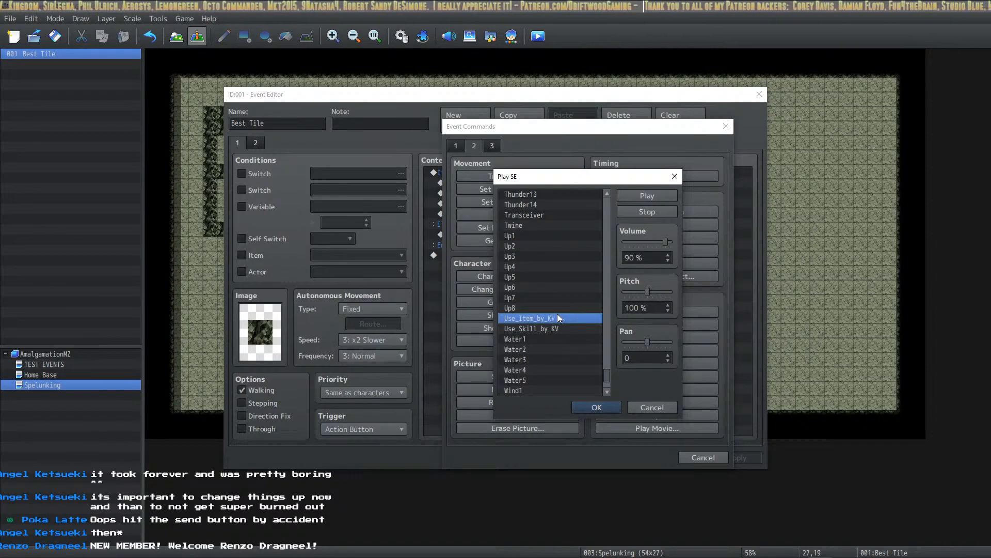
{"action": "scroll", "coordinate": [551, 317], "scroll_direction": "up", "scroll_amount": 9}
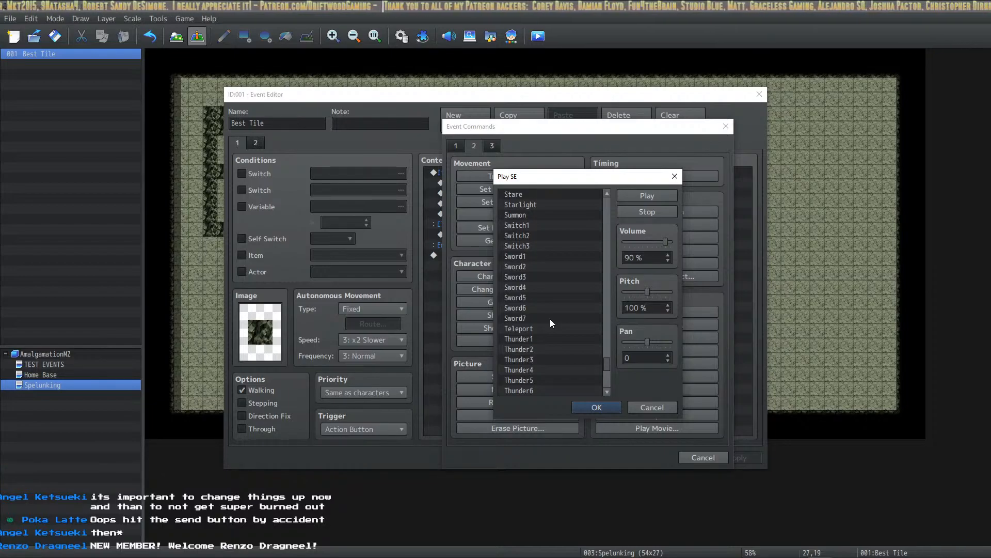
{"action": "scroll", "coordinate": [547, 299], "scroll_direction": "up", "scroll_amount": 2}
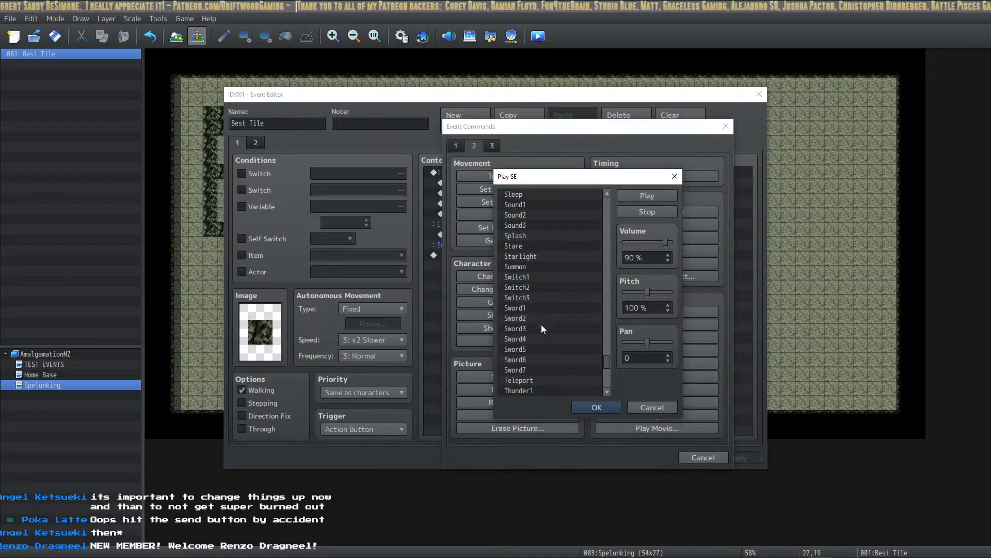
{"action": "left_click", "coordinate": [544, 307]}
{"action": "left_click_drag", "start_coordinate": [647, 292], "coordinate": [669, 292]}
{"action": "left_click", "coordinate": [651, 196]}
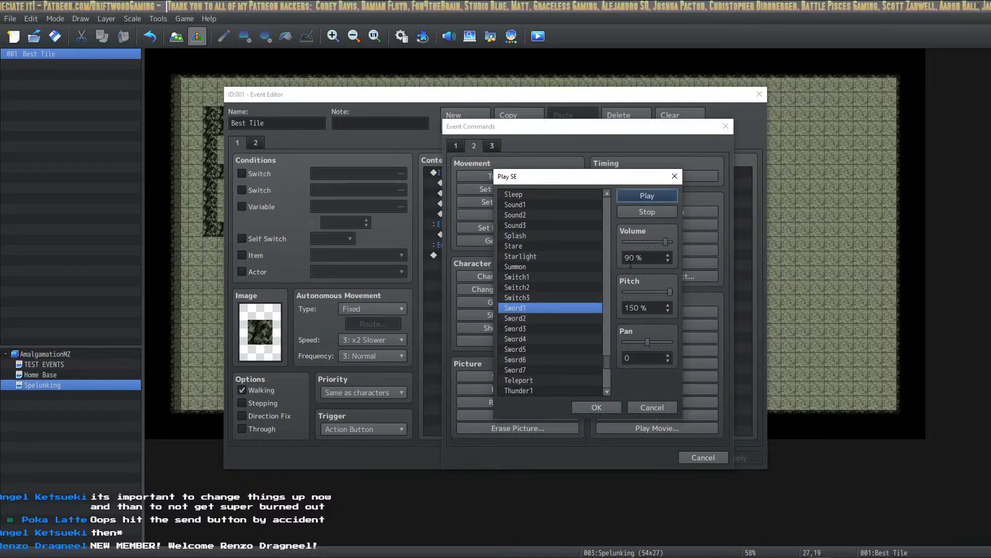
{"action": "left_click", "coordinate": [609, 410]}
{"action": "left_click", "coordinate": [752, 455]}
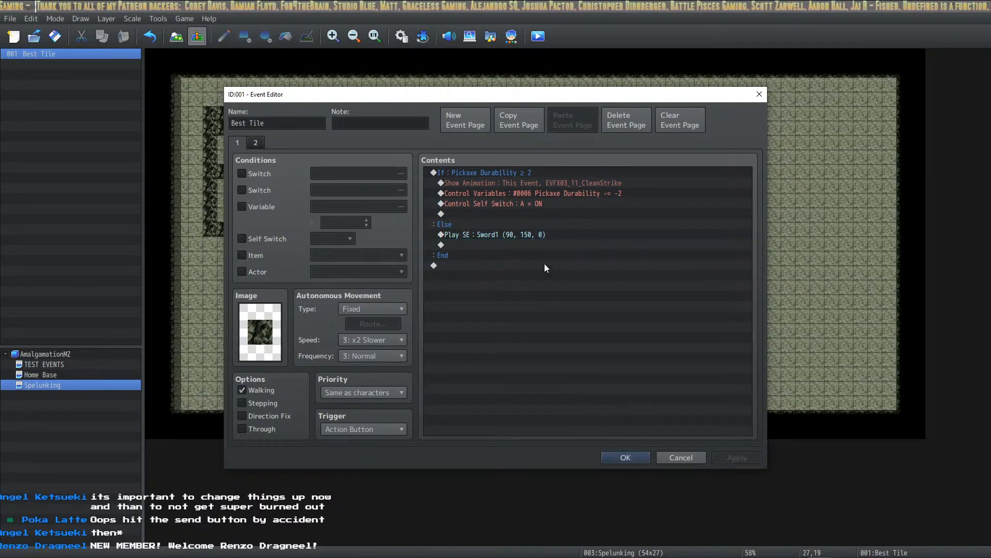
Review the Best Tile event's durability branch commands and its two pages, and close the event editor.
{"action": "left_click", "coordinate": [518, 235]}
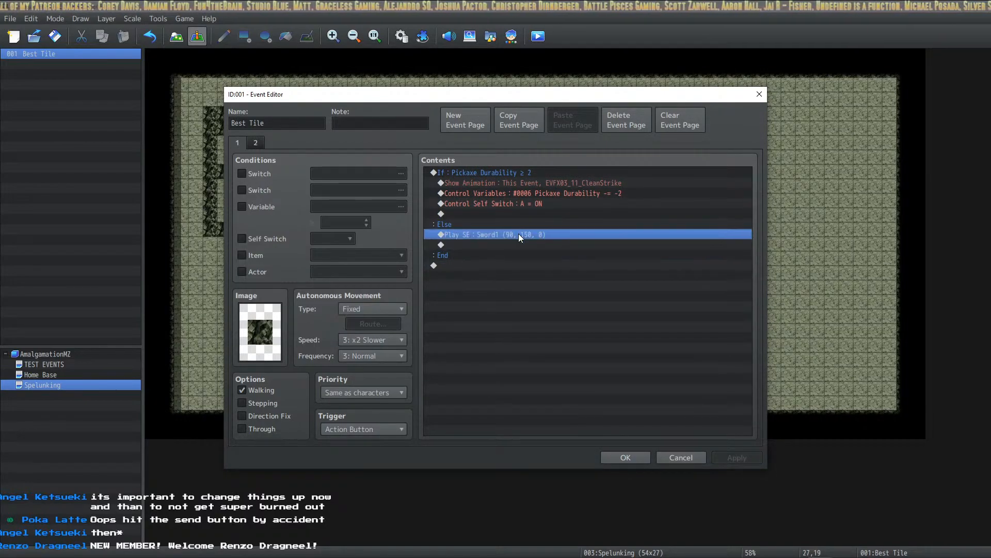
{"action": "left_click", "coordinate": [532, 183]}
{"action": "key", "text": "Down"}
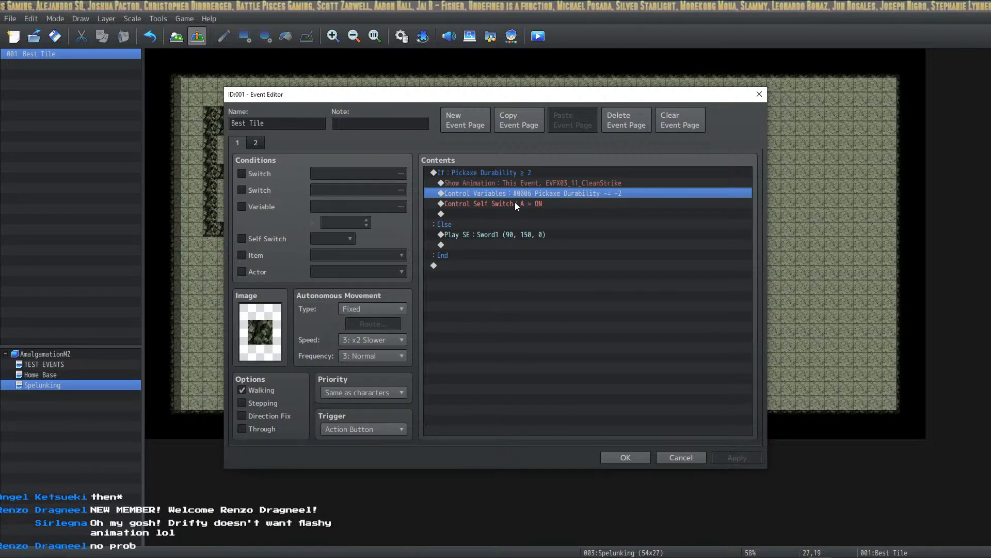
{"action": "left_click", "coordinate": [546, 182]}
{"action": "left_click", "coordinate": [546, 191]}
{"action": "left_click", "coordinate": [553, 179]}
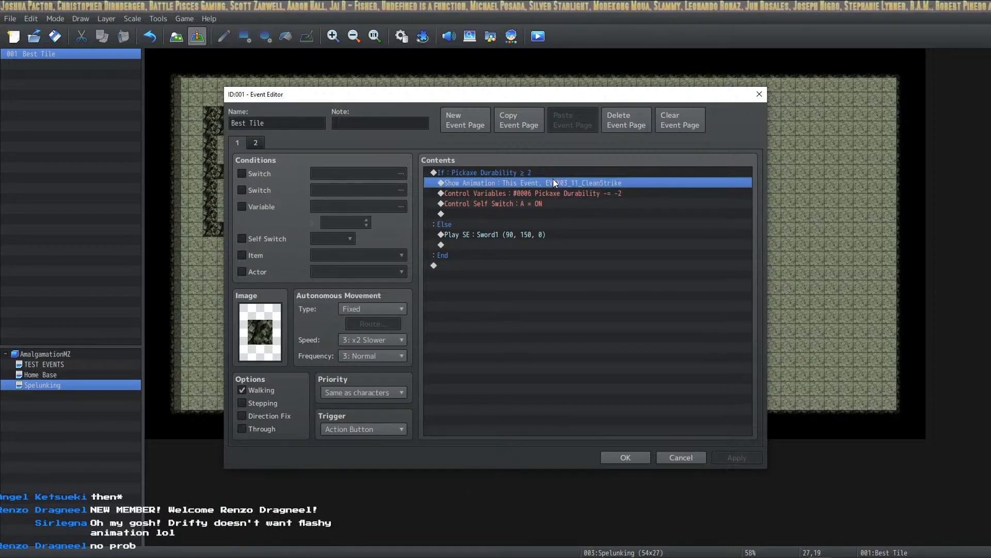
{"action": "left_click", "coordinate": [568, 214]}
{"action": "left_click", "coordinate": [261, 144]}
{"action": "left_click", "coordinate": [238, 144]}
{"action": "left_click", "coordinate": [250, 142]}
{"action": "left_click", "coordinate": [240, 143]}
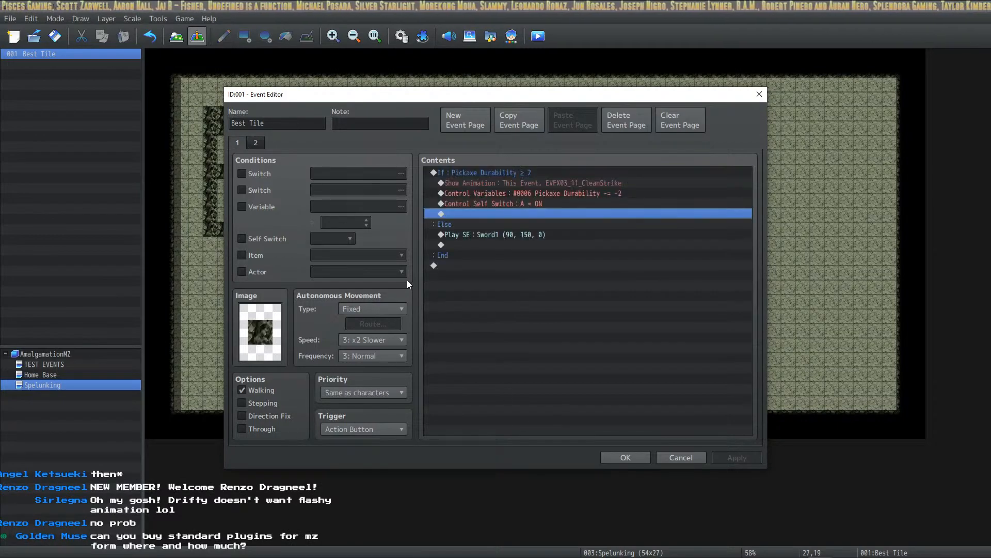
{"action": "left_click", "coordinate": [622, 457]}
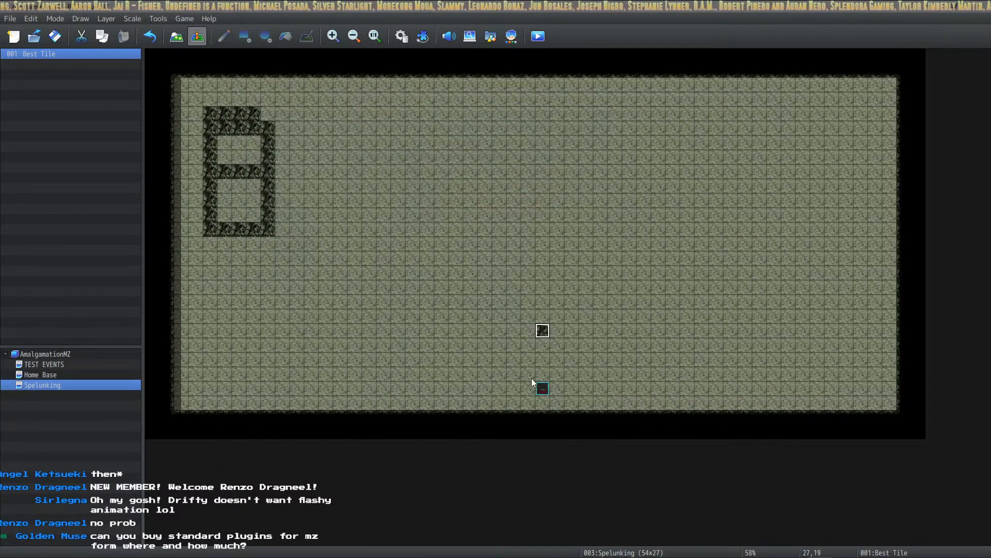
Paste copies of the Best Tile event west of the original to column 25, continuing south along that column to row 22.
{"action": "left_click", "coordinate": [528, 334]}
{"action": "key", "text": "ctrl+v"}
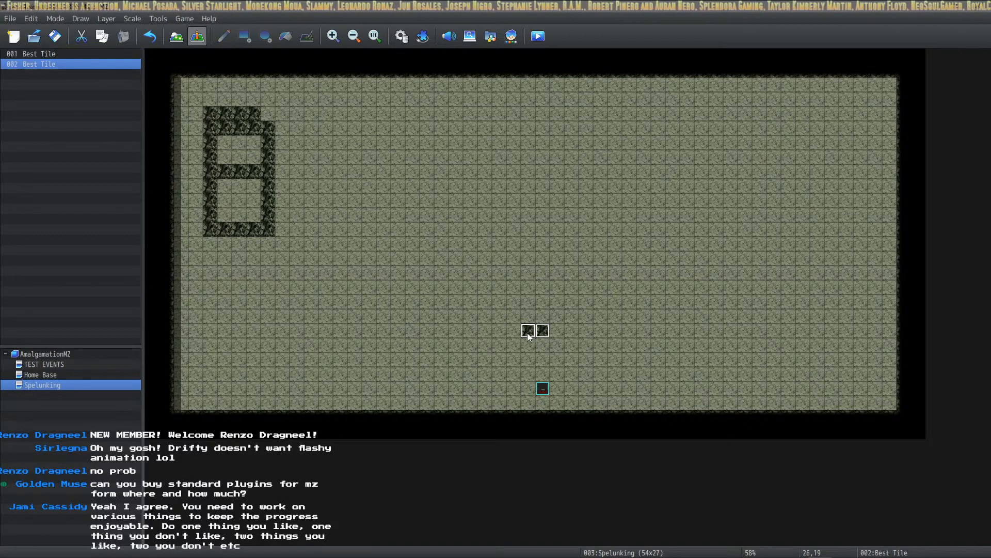
{"action": "left_click", "coordinate": [513, 331]}
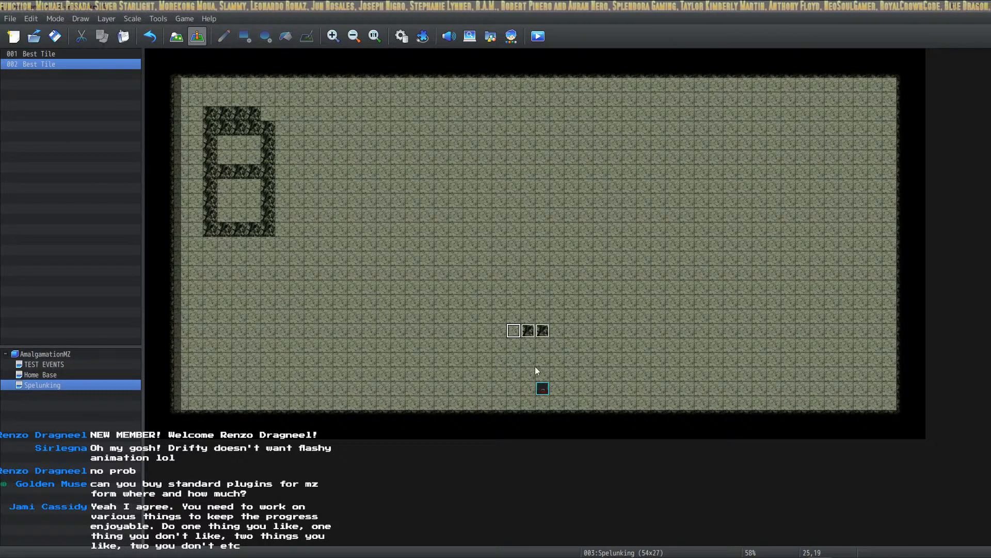
{"action": "key", "text": "ctrl+v"}
{"action": "left_click", "coordinate": [514, 345]}
{"action": "key", "text": "ctrl+v"}
{"action": "left_click", "coordinate": [514, 360]}
{"action": "key", "text": "ctrl+v"}
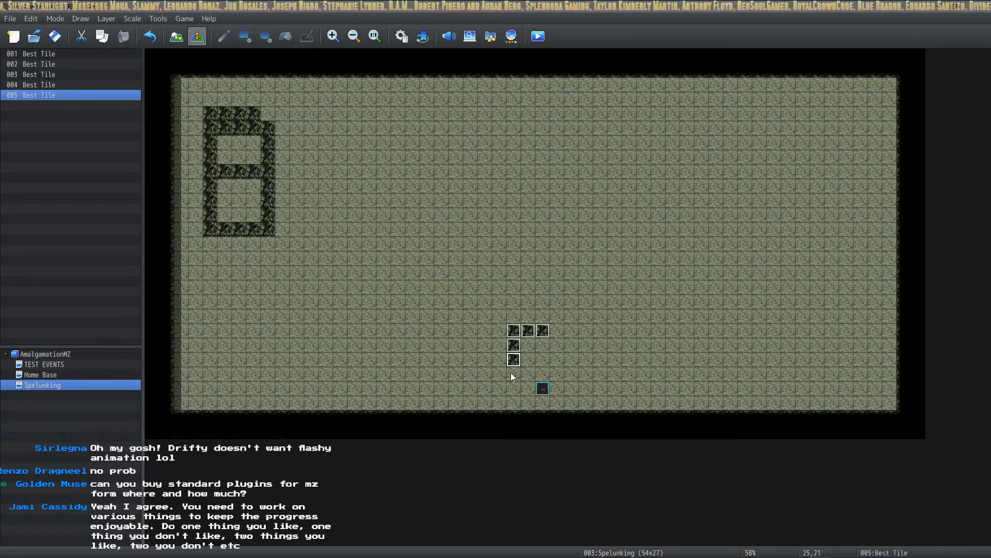
{"action": "left_click", "coordinate": [514, 374]}
{"action": "key", "text": "ctrl+v"}
Paste Best Tile copies east of the original to column 29 and in a staircase southeast to tile 33,24 at the map's edge.
{"action": "left_click", "coordinate": [557, 333]}
{"action": "key", "text": "ctrl+v"}
{"action": "left_click", "coordinate": [570, 333]}
{"action": "key", "text": "ctrl+v"}
{"action": "left_click", "coordinate": [572, 347]}
{"action": "key", "text": "ctrl+v"}
{"action": "left_click", "coordinate": [577, 364]}
{"action": "key", "text": "ctrl+v"}
{"action": "left_click", "coordinate": [583, 365]}
{"action": "left_click", "coordinate": [587, 375]}
{"action": "key", "text": "ctrl+v"}
{"action": "left_click", "coordinate": [599, 376]}
{"action": "key", "text": "ctrl+v"}
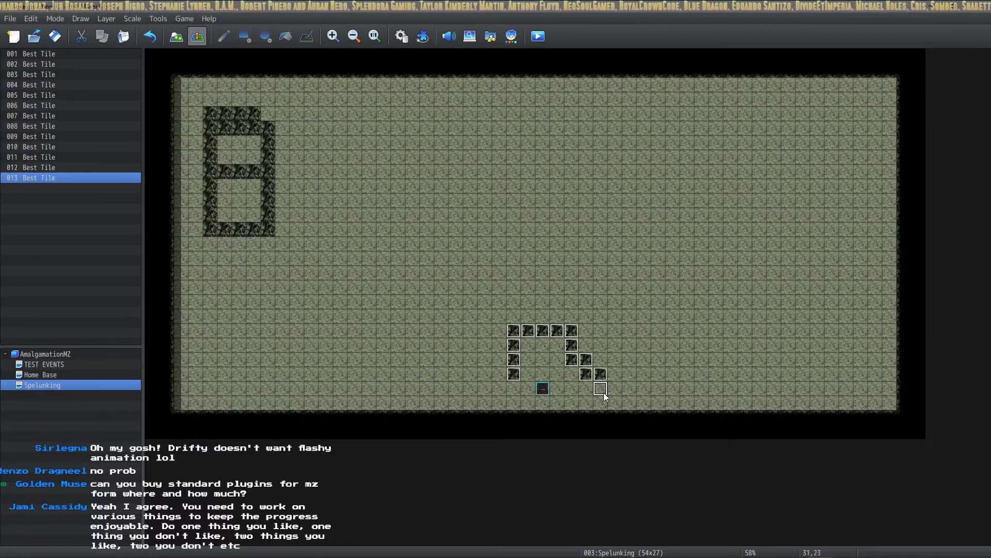
{"action": "left_click", "coordinate": [602, 390]}
{"action": "key", "text": "ctrl+v"}
{"action": "left_click", "coordinate": [613, 392]}
{"action": "key", "text": "ctrl+v"}
{"action": "left_click", "coordinate": [608, 399]}
{"action": "key", "text": "ctrl+v"}
{"action": "left_click", "coordinate": [629, 399]}
{"action": "key", "text": "ctrl+v"}
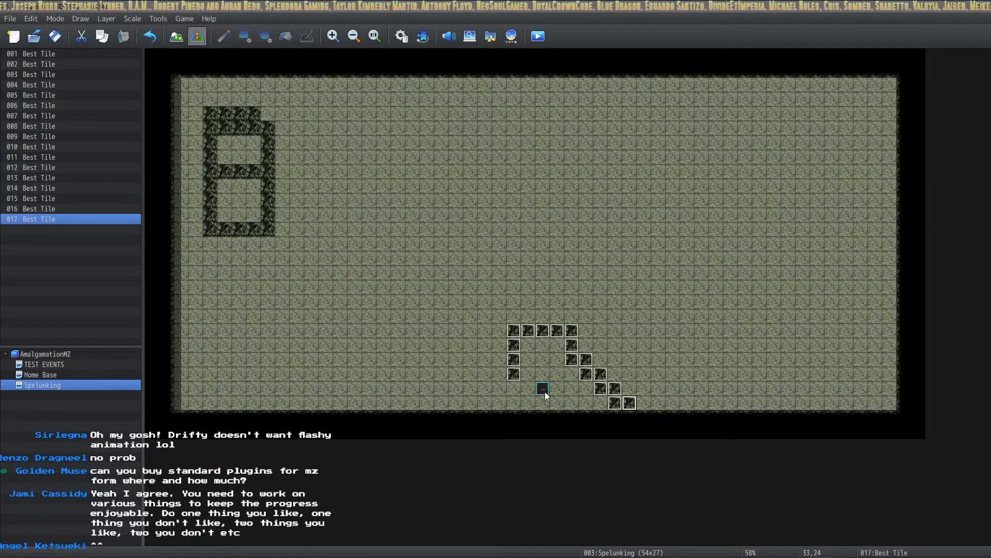
Paste Best Tile copies stepping southwest from the western column to tile 22,24, enclosing the start position's west side.
{"action": "left_click", "coordinate": [498, 388]}
{"action": "key", "text": "ctrl+v"}
{"action": "left_click", "coordinate": [499, 374]}
{"action": "key", "text": "ctrl+v"}
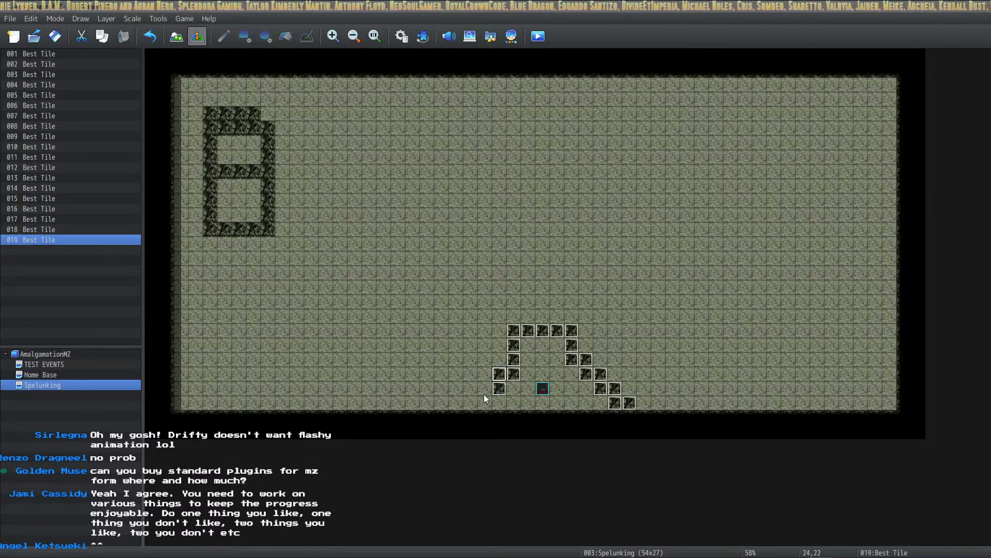
{"action": "key", "text": "ctrl+v"}
{"action": "left_click", "coordinate": [476, 401]}
{"action": "key", "text": "ctrl+v"}
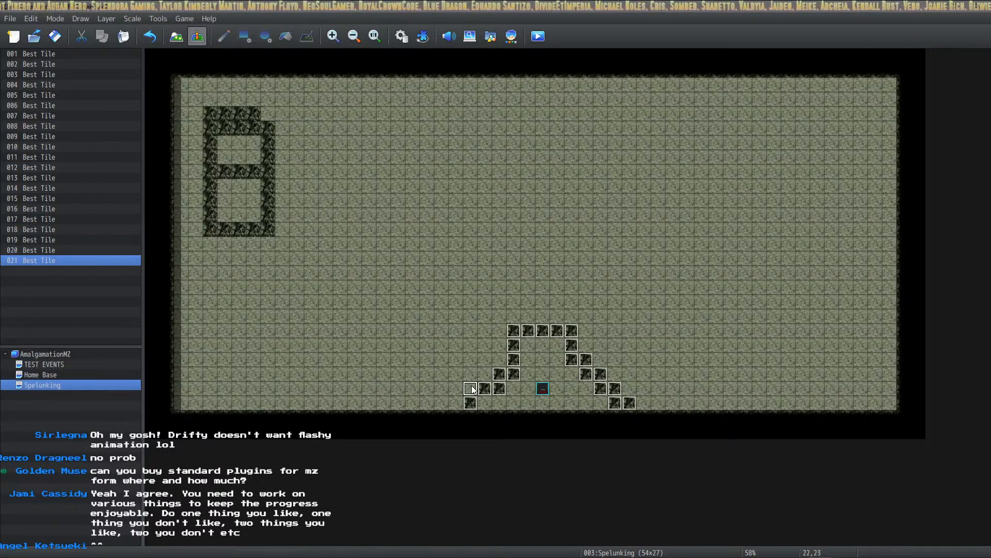
{"action": "left_click", "coordinate": [470, 388]}
{"action": "key", "text": "ctrl+v"}
Stack Best Tile copies north of the original row, leaning northeast up to row 13 and widening east to column 31.
{"action": "left_click", "coordinate": [527, 314]}
{"action": "key", "text": "ctrl+v"}
{"action": "left_click", "coordinate": [544, 312]}
{"action": "key", "text": "ctrl+v"}
{"action": "left_click", "coordinate": [558, 313]}
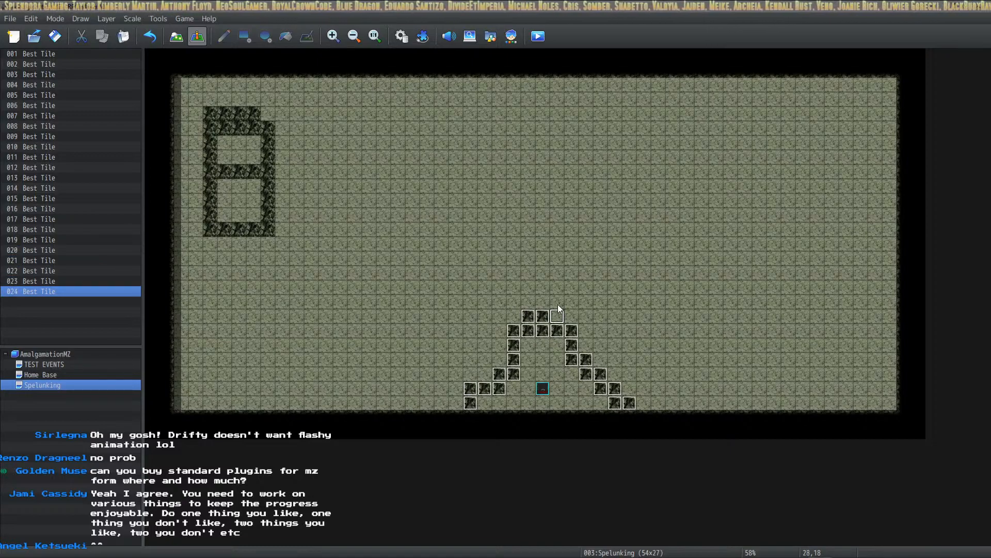
{"action": "key", "text": "ctrl+v"}
{"action": "left_click", "coordinate": [558, 303]}
{"action": "key", "text": "ctrl+v"}
{"action": "key", "text": "ctrl+v"}
{"action": "left_click", "coordinate": [542, 287]}
{"action": "key", "text": "ctrl+v"}
{"action": "left_click", "coordinate": [556, 287]}
{"action": "key", "text": "ctrl+v"}
{"action": "left_click", "coordinate": [543, 273]}
{"action": "key", "text": "ctrl+v"}
{"action": "left_click", "coordinate": [557, 272]}
{"action": "key", "text": "ctrl+v"}
{"action": "left_click", "coordinate": [571, 258]}
{"action": "key", "text": "ctrl+v"}
{"action": "left_click", "coordinate": [556, 258]}
{"action": "key", "text": "ctrl+v"}
{"action": "left_click", "coordinate": [542, 258]}
{"action": "key", "text": "ctrl+v"}
{"action": "left_click", "coordinate": [557, 244]}
{"action": "key", "text": "ctrl+v"}
{"action": "left_click", "coordinate": [572, 287]}
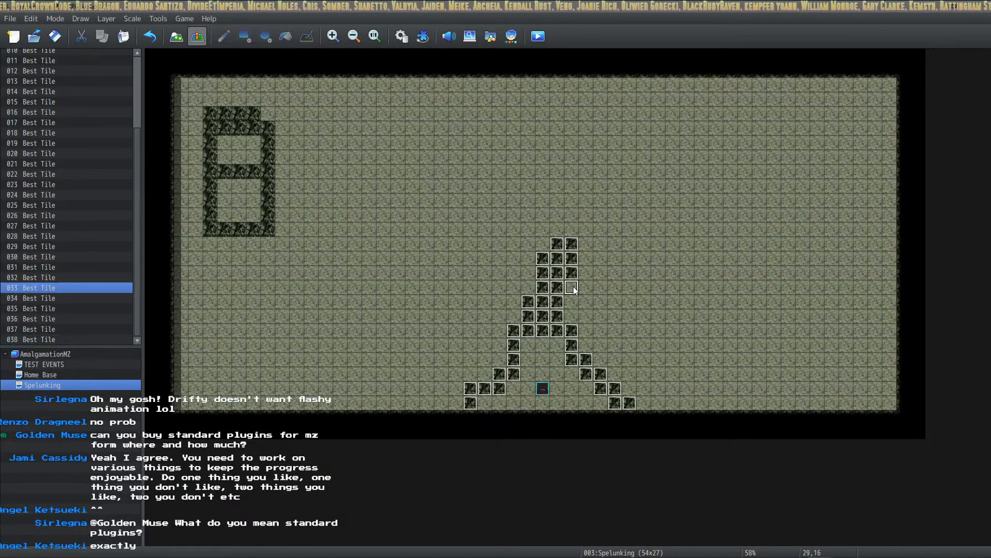
{"action": "key", "text": "ctrl+v"}
{"action": "left_click", "coordinate": [588, 258]}
{"action": "key", "text": "ctrl+v"}
{"action": "left_click", "coordinate": [587, 245]}
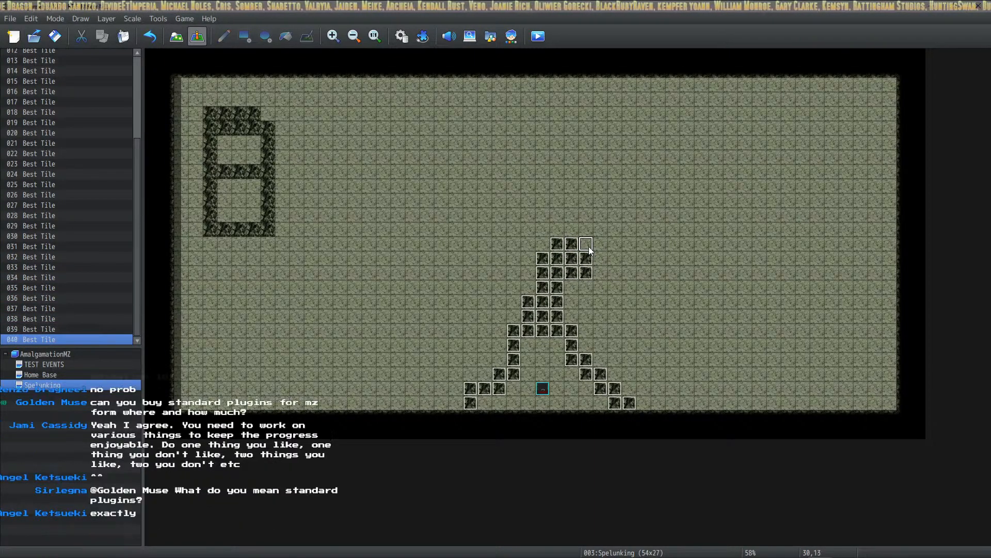
{"action": "key", "text": "ctrl+v"}
{"action": "left_click", "coordinate": [600, 245]}
{"action": "key", "text": "ctrl+v"}
{"action": "left_click", "coordinate": [601, 258]}
{"action": "key", "text": "ctrl+v"}
{"action": "left_click", "coordinate": [601, 273]}
{"action": "key", "text": "ctrl+v"}
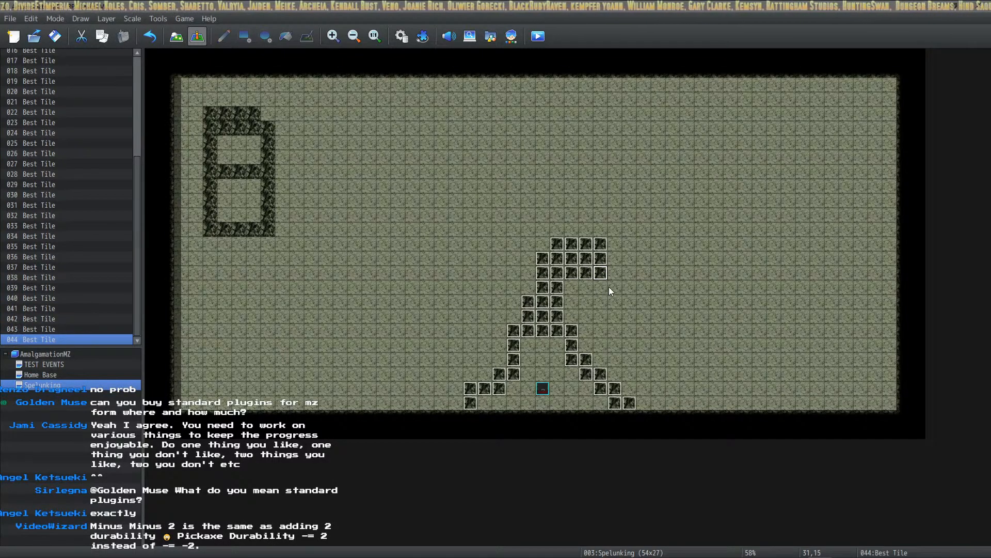
Paste Best Tile copies down columns 32 and 33 and back west, looping from the northern cluster to the southeastern staircase.
{"action": "key", "text": "ctrl+v"}
{"action": "left_click", "coordinate": [614, 273]}
{"action": "key", "text": "ctrl+v"}
{"action": "key", "text": "ctrl+v"}
{"action": "left_click", "coordinate": [629, 301]}
{"action": "key", "text": "ctrl+v"}
{"action": "left_click", "coordinate": [629, 287]}
{"action": "key", "text": "ctrl+v"}
{"action": "left_click", "coordinate": [586, 331]}
{"action": "key", "text": "ctrl+v"}
{"action": "left_click", "coordinate": [557, 345]}
{"action": "key", "text": "ctrl+v"}
{"action": "left_click", "coordinate": [586, 316]}
{"action": "key", "text": "ctrl+v"}
{"action": "left_click", "coordinate": [600, 317]}
{"action": "key", "text": "ctrl+v"}
{"action": "left_click", "coordinate": [614, 316]}
{"action": "key", "text": "ctrl+v"}
{"action": "left_click", "coordinate": [629, 316]}
{"action": "key", "text": "ctrl+v"}
{"action": "left_click", "coordinate": [600, 331]}
{"action": "key", "text": "ctrl+v"}
{"action": "left_click", "coordinate": [615, 331]}
{"action": "key", "text": "ctrl+v"}
{"action": "left_click", "coordinate": [629, 330]}
{"action": "key", "text": "ctrl+v"}
{"action": "left_click", "coordinate": [600, 345]}
{"action": "key", "text": "ctrl+v"}
{"action": "left_click", "coordinate": [600, 360]}
{"action": "key", "text": "ctrl+v"}
Add a Best Tile copy at 27,20 and thicken the southwestern staircase with copies out to tile 20,24.
{"action": "left_click", "coordinate": [541, 346]}
{"action": "key", "text": "ctrl+v"}
{"action": "left_click", "coordinate": [498, 359]}
{"action": "key", "text": "ctrl+v"}
{"action": "left_click", "coordinate": [485, 373]}
{"action": "key", "text": "ctrl+v"}
{"action": "left_click", "coordinate": [470, 374]}
{"action": "key", "text": "ctrl+v"}
{"action": "left_click", "coordinate": [455, 388]}
{"action": "key", "text": "ctrl+v"}
{"action": "left_click", "coordinate": [455, 402]}
{"action": "key", "text": "ctrl+v"}
{"action": "left_click", "coordinate": [441, 402]}
{"action": "key", "text": "ctrl+v"}
Paste Best Tile copies at tile 24,20 and along row 18 from column 25 west to column 23.
{"action": "left_click", "coordinate": [495, 342]}
{"action": "key", "text": "ctrl+v"}
{"action": "left_click", "coordinate": [513, 316]}
{"action": "key", "text": "ctrl+v"}
{"action": "left_click", "coordinate": [485, 316]}
{"action": "key", "text": "ctrl+v"}
{"action": "left_click", "coordinate": [499, 316]}
{"action": "key", "text": "ctrl+v"}
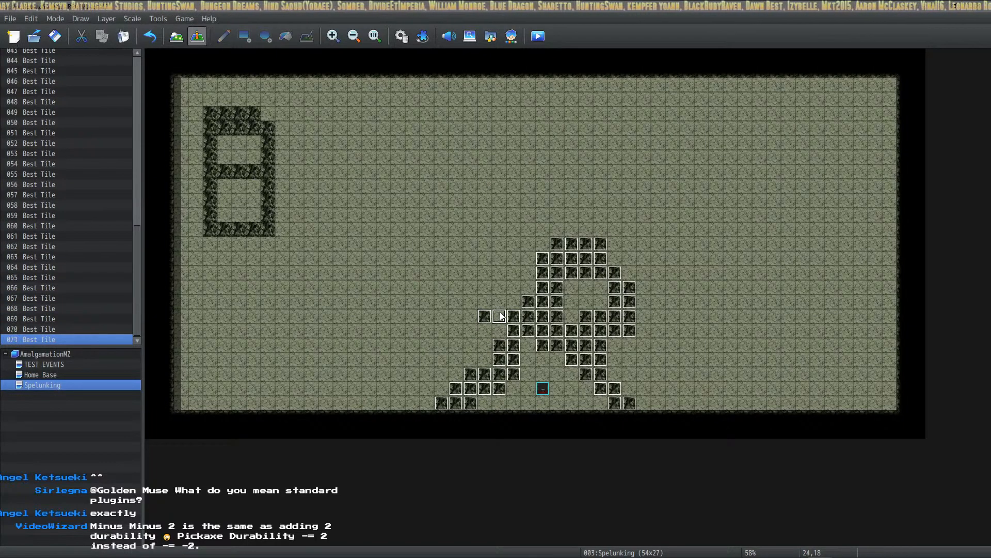
Paste Best Tile copies at tiles 24,16, 24,17 and 26,16 above the western side of the cluster.
{"action": "left_click", "coordinate": [499, 288]}
{"action": "key", "text": "ctrl+v"}
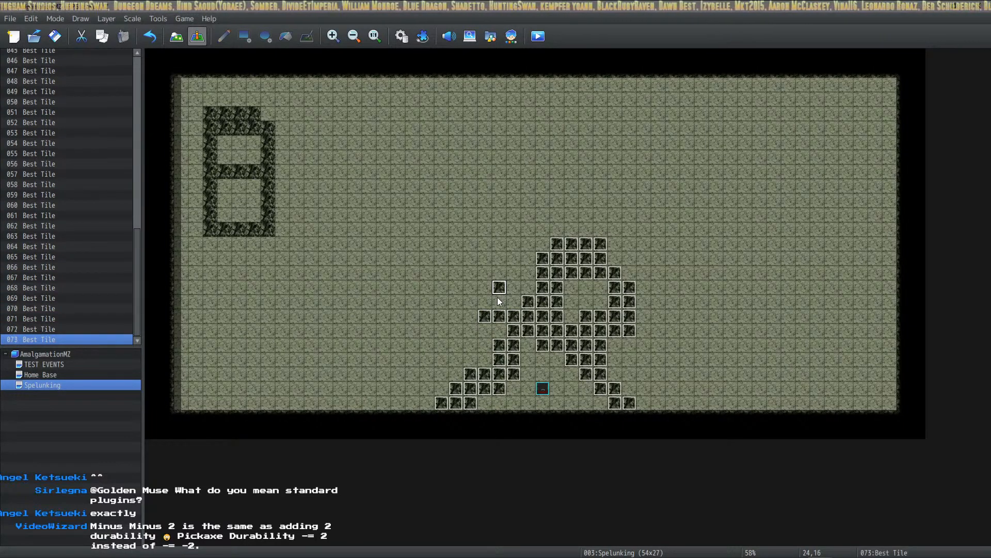
{"action": "left_click", "coordinate": [498, 300]}
{"action": "key", "text": "ctrl+v"}
{"action": "left_click", "coordinate": [526, 286]}
{"action": "key", "text": "ctrl+v"}
Extend the western wall with Best Tile copies at 24,15 and up column 23 from row 15 to row 13.
{"action": "left_click", "coordinate": [497, 273]}
{"action": "key", "text": "ctrl+v"}
{"action": "left_click", "coordinate": [483, 272]}
{"action": "key", "text": "ctrl+v"}
{"action": "left_click", "coordinate": [482, 258]}
{"action": "key", "text": "ctrl+v"}
{"action": "left_click", "coordinate": [484, 243]}
{"action": "key", "text": "ctrl+v"}
Paste Best Tile copies stepping northwest from tile 27,13 through rows 12 and 11 to tile 23,10.
{"action": "left_click", "coordinate": [537, 242]}
{"action": "key", "text": "ctrl+v"}
{"action": "left_click", "coordinate": [537, 230]}
{"action": "key", "text": "ctrl+v"}
{"action": "left_click", "coordinate": [526, 228]}
{"action": "key", "text": "ctrl+v"}
{"action": "left_click", "coordinate": [526, 217]}
{"action": "key", "text": "ctrl+v"}
{"action": "left_click", "coordinate": [513, 217]}
{"action": "key", "text": "ctrl+v"}
{"action": "left_click", "coordinate": [499, 217]}
{"action": "key", "text": "ctrl+v"}
{"action": "left_click", "coordinate": [499, 202]}
{"action": "key", "text": "ctrl+v"}
{"action": "left_click", "coordinate": [485, 203]}
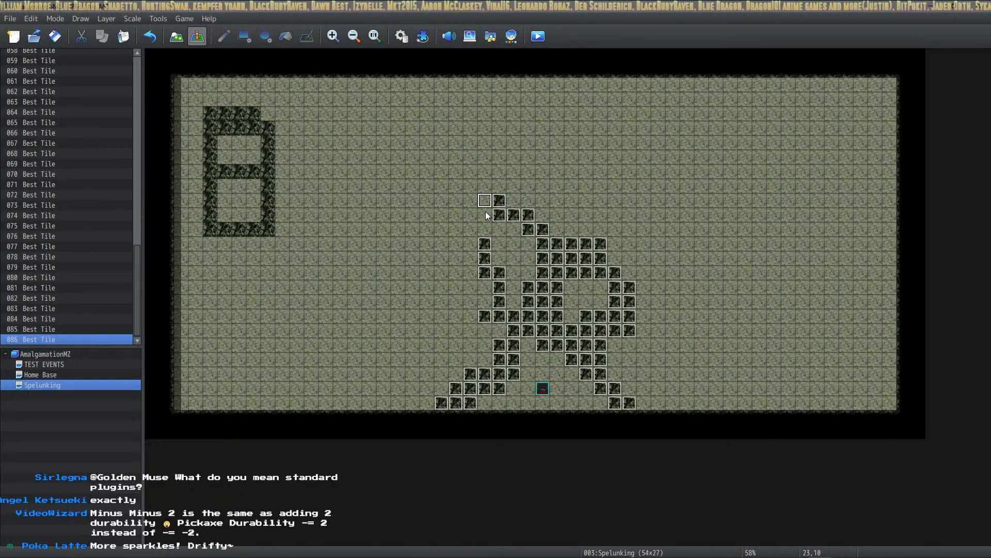
{"action": "key", "text": "ctrl+v"}
Extend the tunnel walls west with Best Tile copies on rows 11 and 13 to column 20, plus one at 22,10.
{"action": "left_click", "coordinate": [484, 217]}
{"action": "key", "text": "ctrl+v"}
{"action": "left_click", "coordinate": [470, 202]}
{"action": "key", "text": "ctrl+v"}
{"action": "left_click", "coordinate": [470, 217]}
{"action": "key", "text": "ctrl+v"}
{"action": "left_click", "coordinate": [467, 245]}
{"action": "key", "text": "ctrl+v"}
{"action": "left_click", "coordinate": [456, 245]}
{"action": "key", "text": "ctrl+v"}
{"action": "left_click", "coordinate": [457, 217]}
{"action": "key", "text": "ctrl+v"}
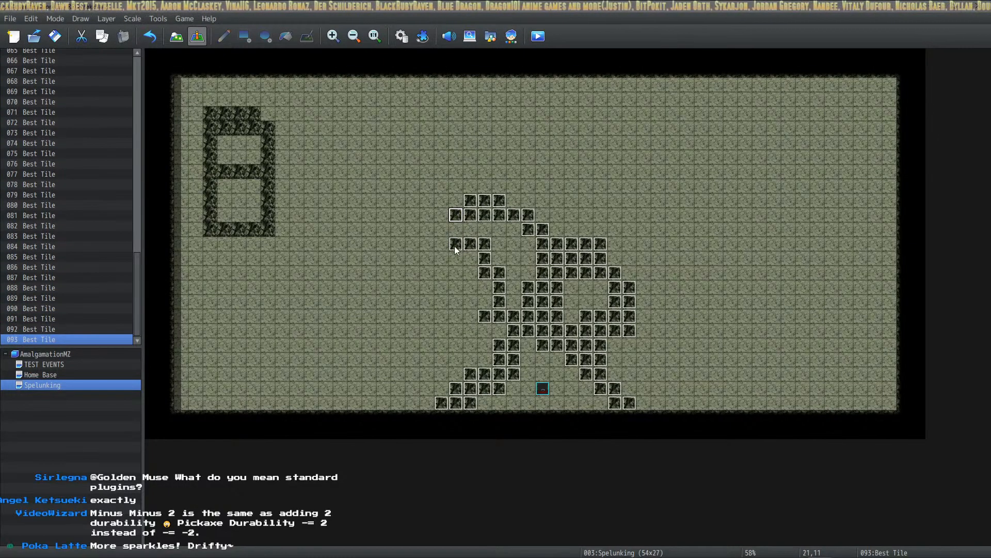
{"action": "left_click", "coordinate": [440, 216]}
{"action": "key", "text": "ctrl+v"}
{"action": "left_click", "coordinate": [440, 245]}
{"action": "key", "text": "ctrl+v"}
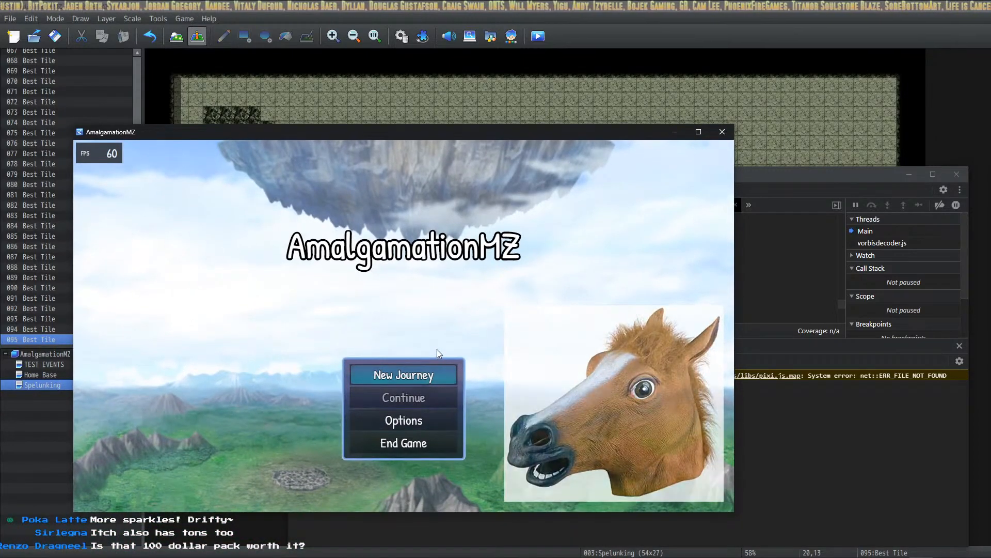
Start a new journey in the playtest, mine north through the tiles while checking the durability gauge, and close the game.
{"action": "left_click", "coordinate": [431, 381]}
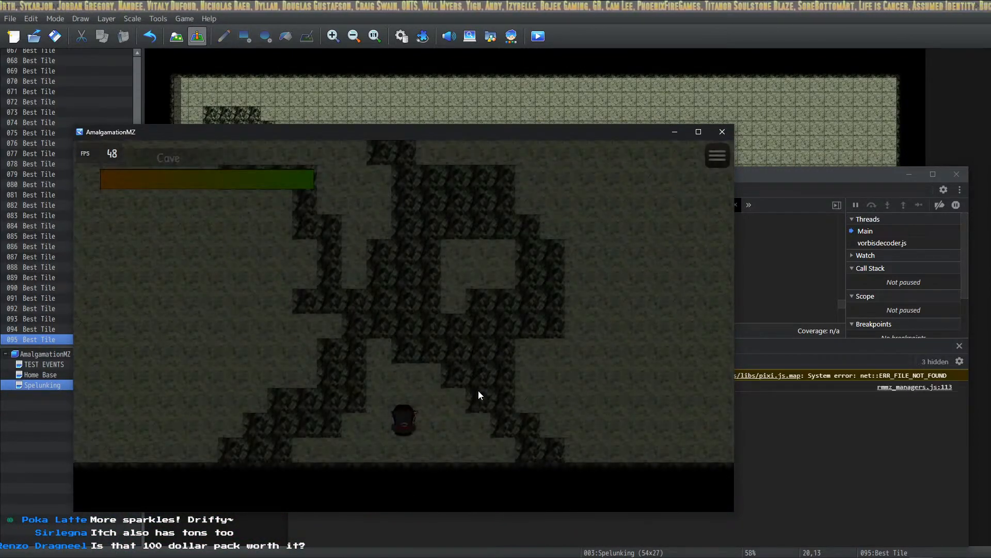
{"action": "key", "text": "Down"}
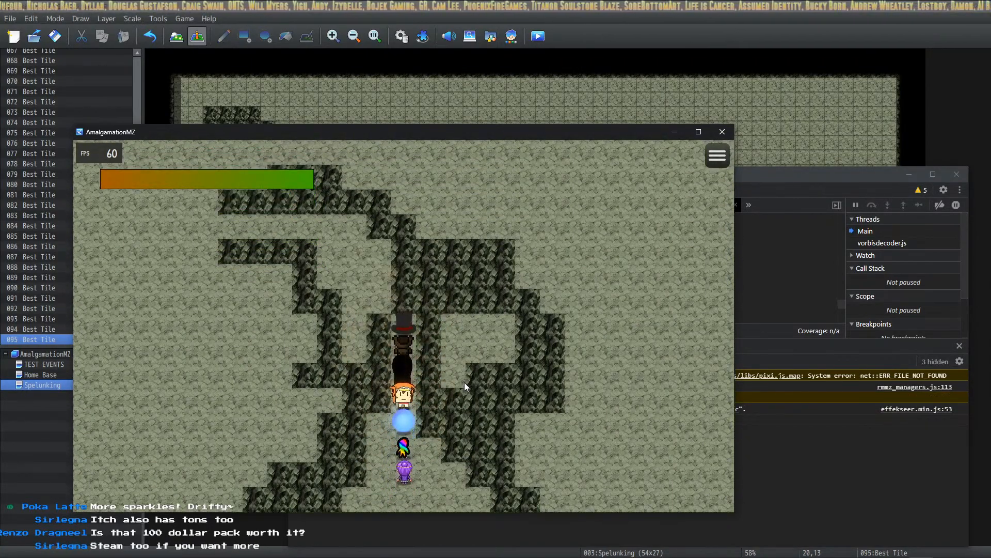
{"action": "key", "text": "Up"}
{"action": "key", "text": "Right"}
{"action": "key", "text": "Up"}
{"action": "key", "text": "Left"}
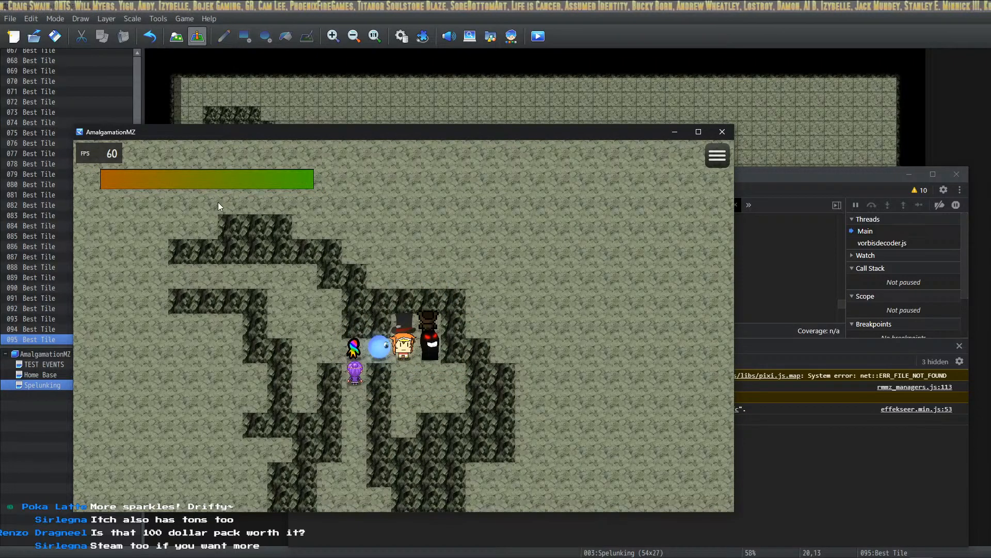
{"action": "left_click", "coordinate": [722, 131]}
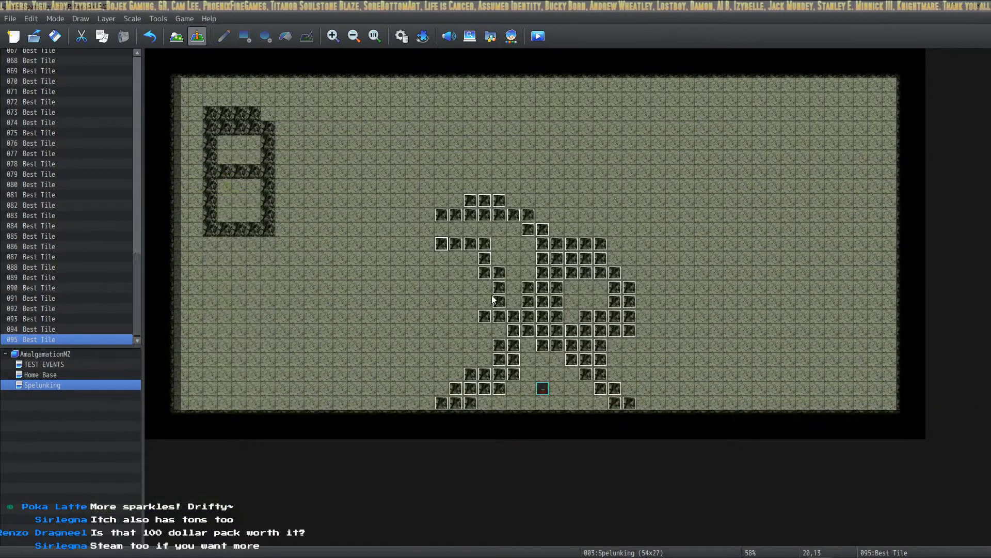
Examine the Pickaxe Durability variable command in the Best Tile events at 27,12 and 28,17.
{"action": "double_click", "coordinate": [539, 228]}
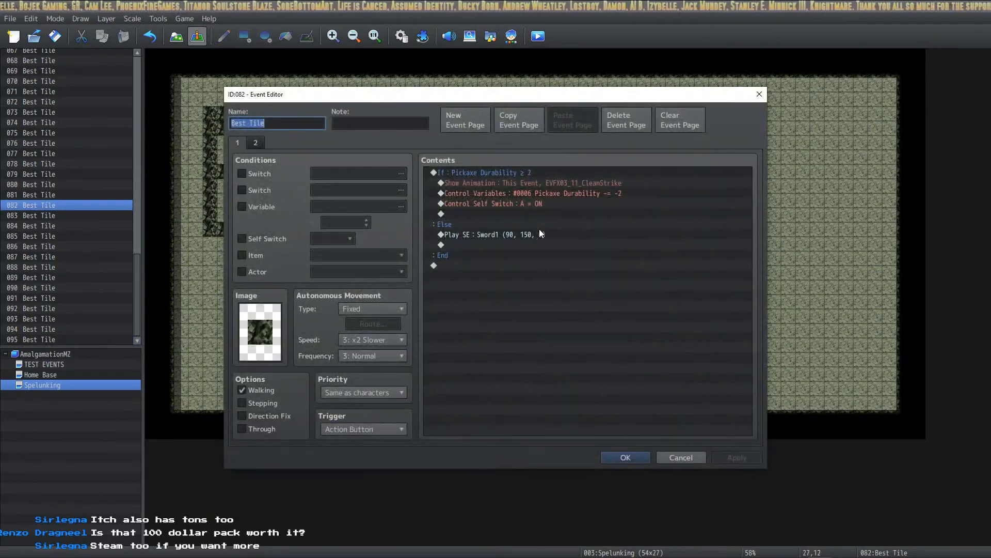
{"action": "left_click", "coordinate": [589, 197]}
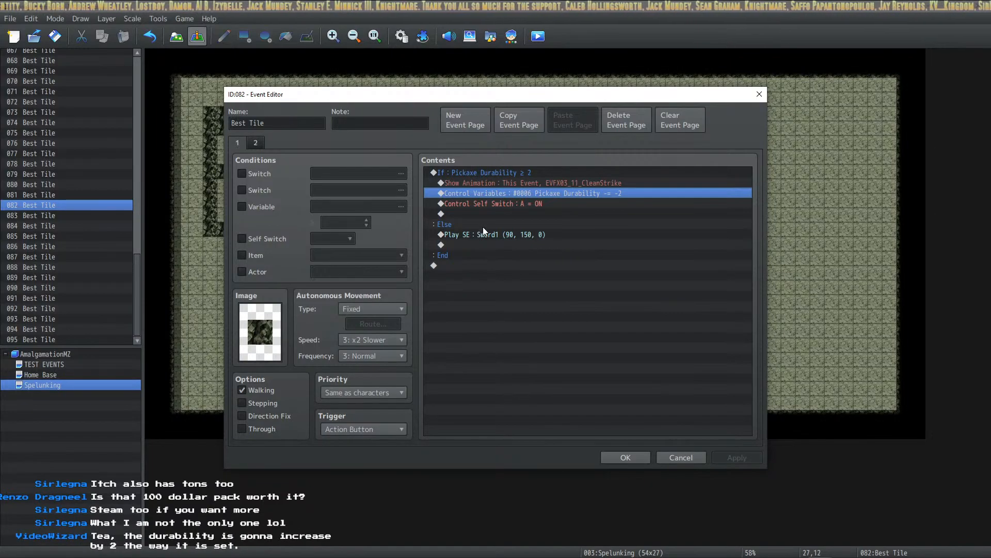
{"action": "left_click", "coordinate": [612, 456]}
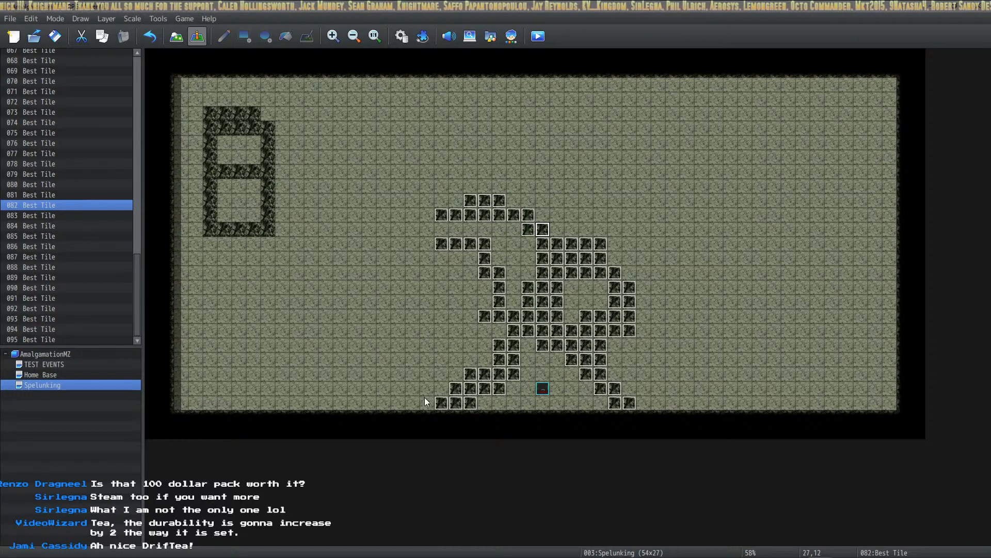
{"action": "double_click", "coordinate": [557, 301]}
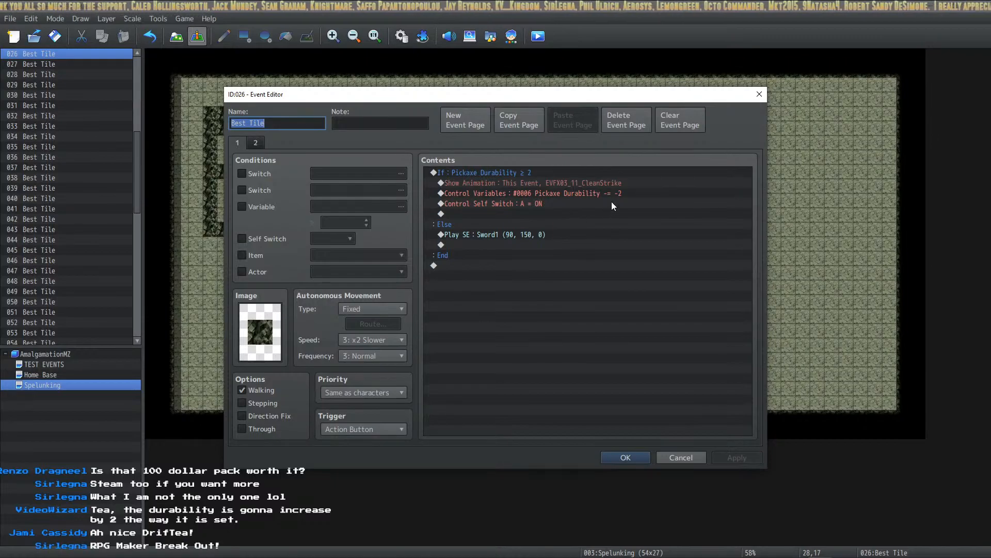
{"action": "double_click", "coordinate": [618, 194]}
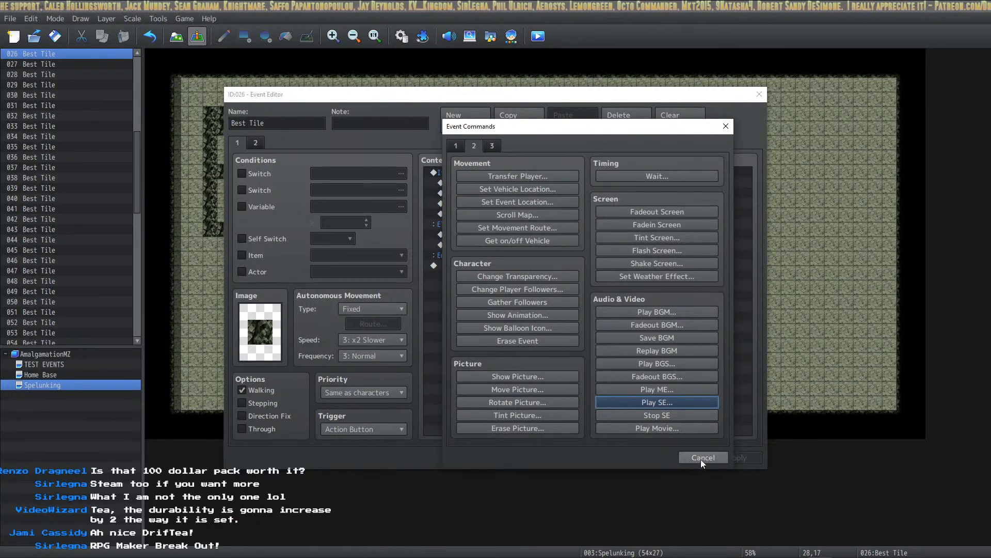
{"action": "left_click", "coordinate": [695, 457]}
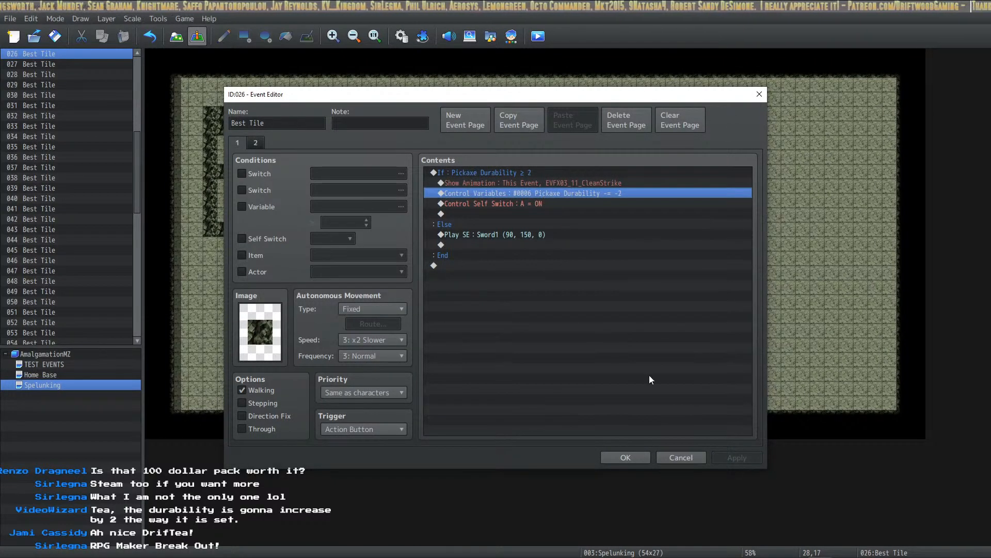
{"action": "left_click", "coordinate": [687, 455]}
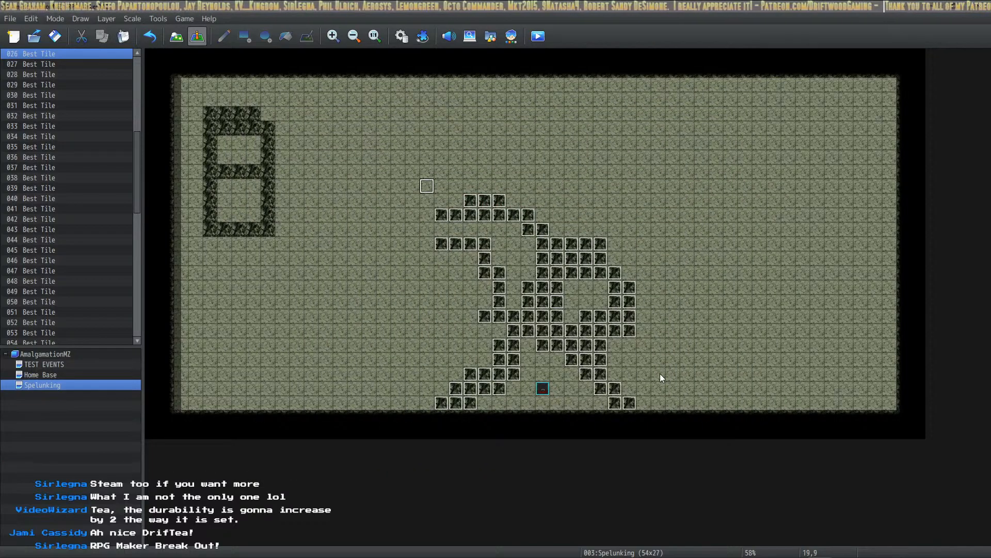
Delete the Best Tile copies at 23,10 and 22,10 and along row 11 from column 22 west to column 20.
{"action": "left_click", "coordinate": [482, 205]}
{"action": "key", "text": "Delete"}
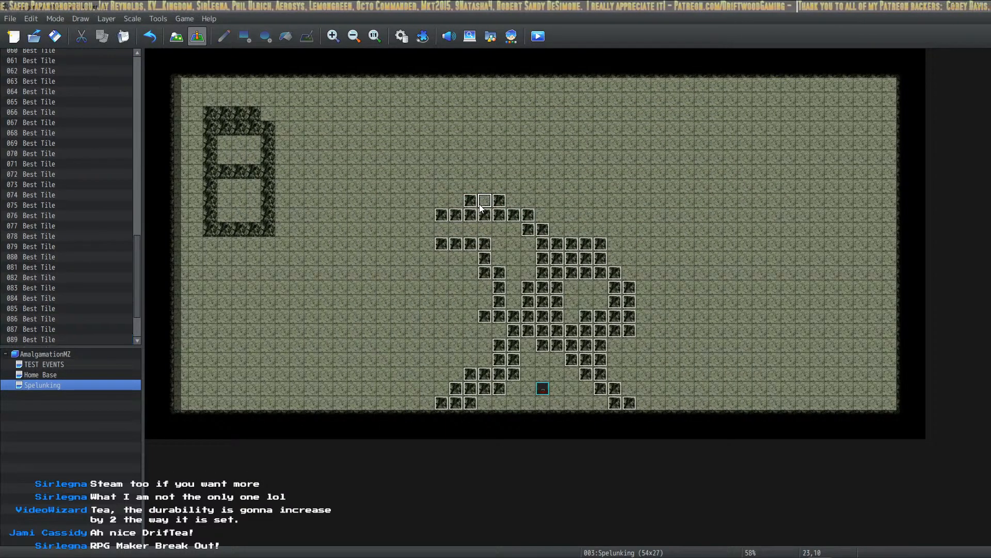
{"action": "left_click", "coordinate": [470, 201]}
{"action": "key", "text": "Delete"}
{"action": "left_click", "coordinate": [470, 215]}
{"action": "key", "text": "Delete"}
{"action": "left_click", "coordinate": [457, 215]}
{"action": "key", "text": "Delete"}
{"action": "left_click", "coordinate": [443, 215]}
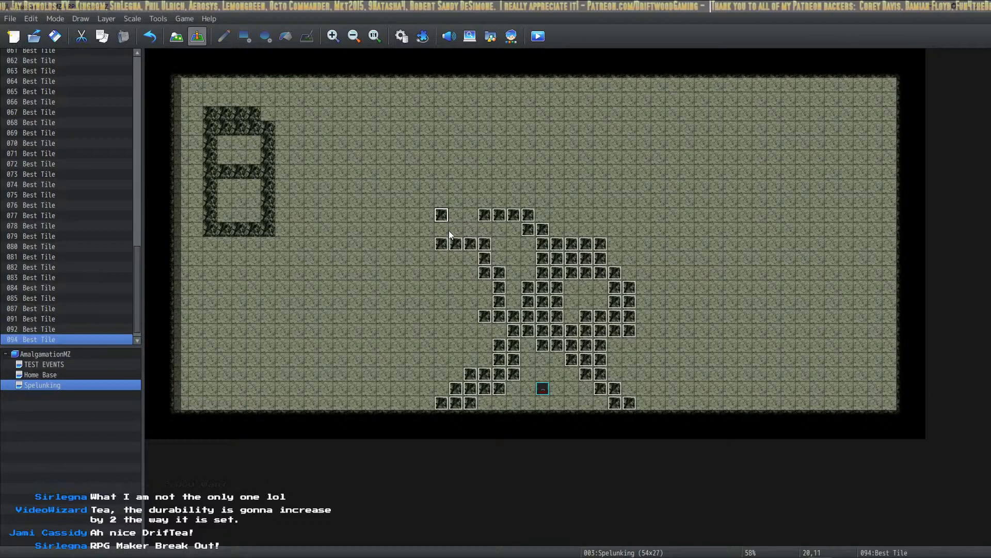
{"action": "key", "text": "Delete"}
Delete the row 13 Best Tile copies from column 20 to 23 and the connected wall down to row 15.
{"action": "left_click", "coordinate": [458, 246]}
{"action": "key", "text": "Delete"}
{"action": "left_click", "coordinate": [486, 246]}
{"action": "key", "text": "Delete"}
{"action": "left_click", "coordinate": [485, 260]}
{"action": "key", "text": "Delete"}
{"action": "key", "text": "Delete"}
Delete the Best Tile copy at 24,10 and the remaining row 11 copies from column 23 to column 26.
{"action": "left_click", "coordinate": [488, 204]}
{"action": "left_click", "coordinate": [504, 217]}
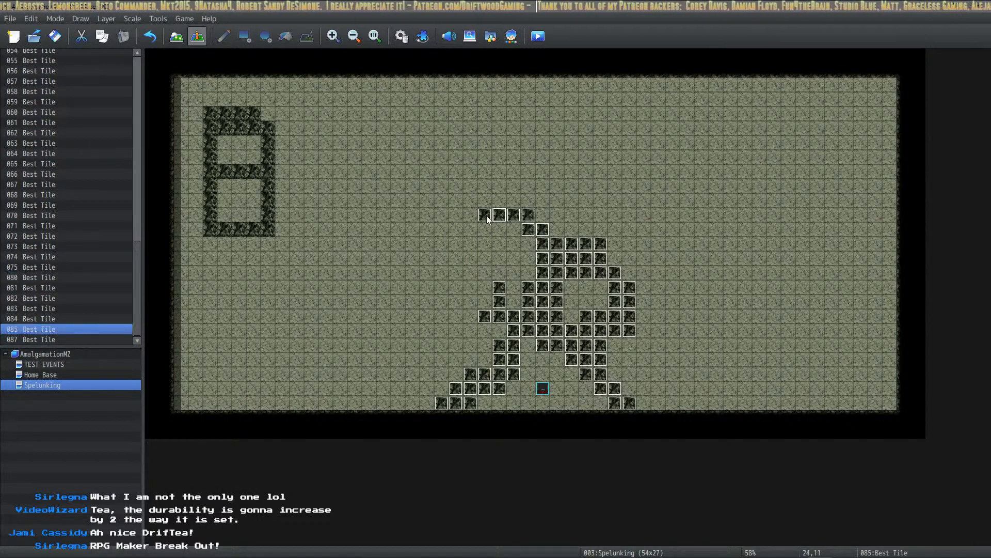
{"action": "left_click", "coordinate": [487, 218]}
{"action": "left_click", "coordinate": [512, 218]}
{"action": "key", "text": "Delete"}
{"action": "left_click", "coordinate": [488, 218]}
{"action": "key", "text": "Delete"}
{"action": "left_click", "coordinate": [498, 218]}
{"action": "key", "text": "Delete"}
{"action": "key", "text": "Delete"}
Delete the remaining Best Tile copies on row 12 and the whole row 13 stretch from column 27 to column 31.
{"action": "left_click", "coordinate": [543, 232]}
{"action": "key", "text": "Delete"}
{"action": "left_click", "coordinate": [544, 245]}
{"action": "key", "text": "Delete"}
{"action": "left_click", "coordinate": [558, 246]}
{"action": "key", "text": "Delete"}
{"action": "left_click", "coordinate": [572, 246]}
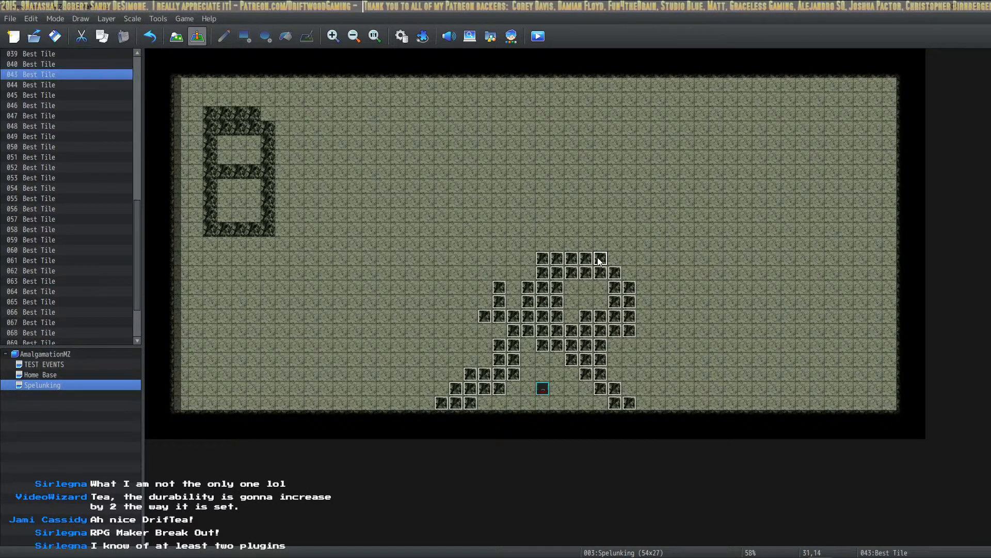
Delete the Best Tile copies on rows 14 and 15 and the block in columns 32 to 33 on rows 16 and 17.
{"action": "left_click", "coordinate": [557, 259]}
{"action": "key", "text": "Delete"}
{"action": "left_click", "coordinate": [544, 261]}
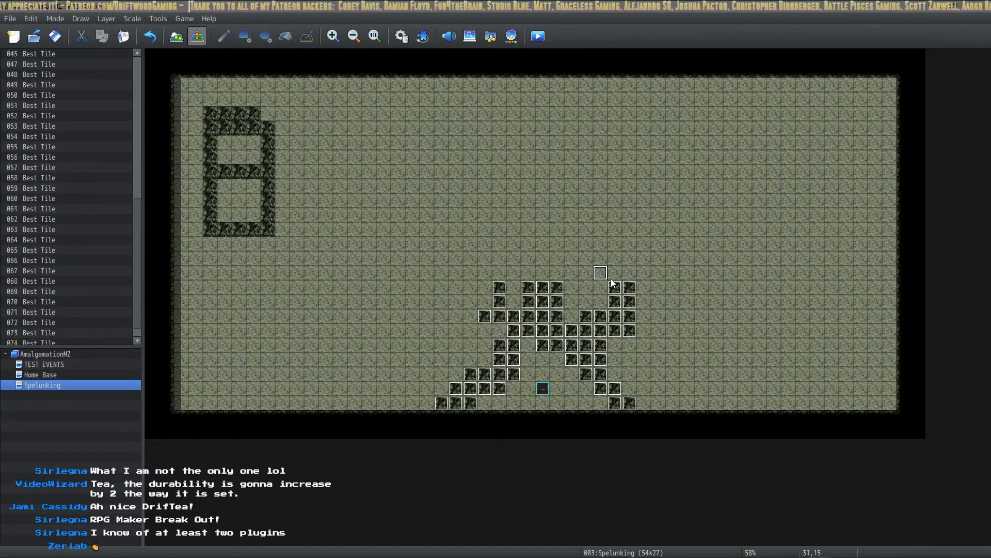
{"action": "key", "text": "Delete"}
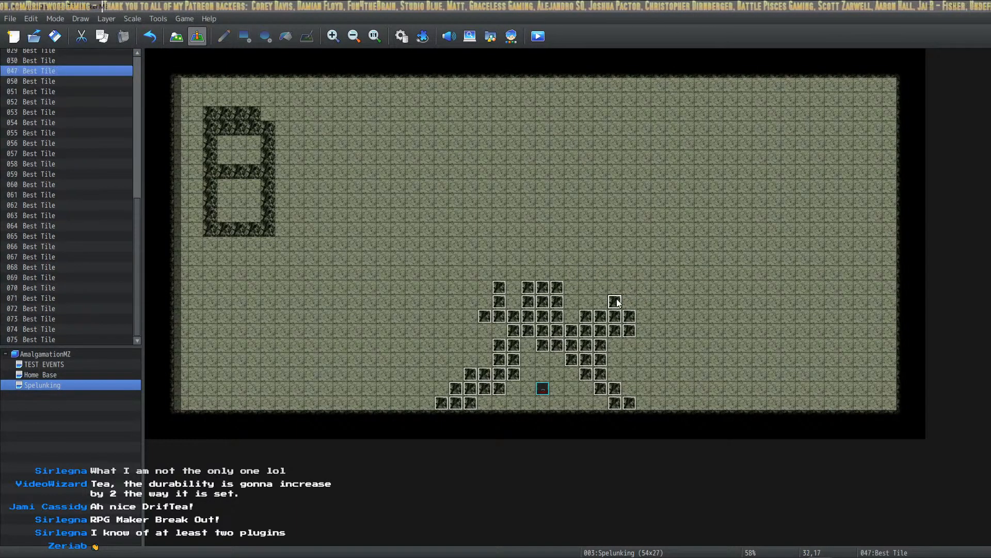
{"action": "key", "text": "Delete"}
Delete the Best Tile copies on rows 18 and 19 from column 30 to column 33.
{"action": "left_click", "coordinate": [619, 330]}
{"action": "key", "text": "Delete"}
{"action": "left_click", "coordinate": [603, 329]}
{"action": "key", "text": "Delete"}
{"action": "left_click", "coordinate": [587, 318]}
{"action": "key", "text": "Delete"}
{"action": "left_click", "coordinate": [600, 319]}
{"action": "key", "text": "Delete"}
{"action": "left_click", "coordinate": [598, 333]}
{"action": "left_click", "coordinate": [588, 332]}
{"action": "key", "text": "Delete"}
Delete the Best Tile copies in columns 30 and 31 from row 20 down to row 22.
{"action": "left_click", "coordinate": [587, 345]}
{"action": "key", "text": "Delete"}
{"action": "left_click", "coordinate": [599, 345]}
{"action": "left_click", "coordinate": [598, 357]}
{"action": "key", "text": "Delete"}
{"action": "left_click", "coordinate": [602, 350]}
{"action": "key", "text": "Delete"}
{"action": "left_click", "coordinate": [587, 360]}
{"action": "key", "text": "Delete"}
{"action": "left_click", "coordinate": [587, 373]}
{"action": "key", "text": "Delete"}
{"action": "left_click", "coordinate": [599, 373]}
{"action": "key", "text": "Delete"}
Delete the Best Tile copies at 32,23 and 31,23 and the pair on row 24 in columns 32 and 33.
{"action": "left_click", "coordinate": [613, 392]}
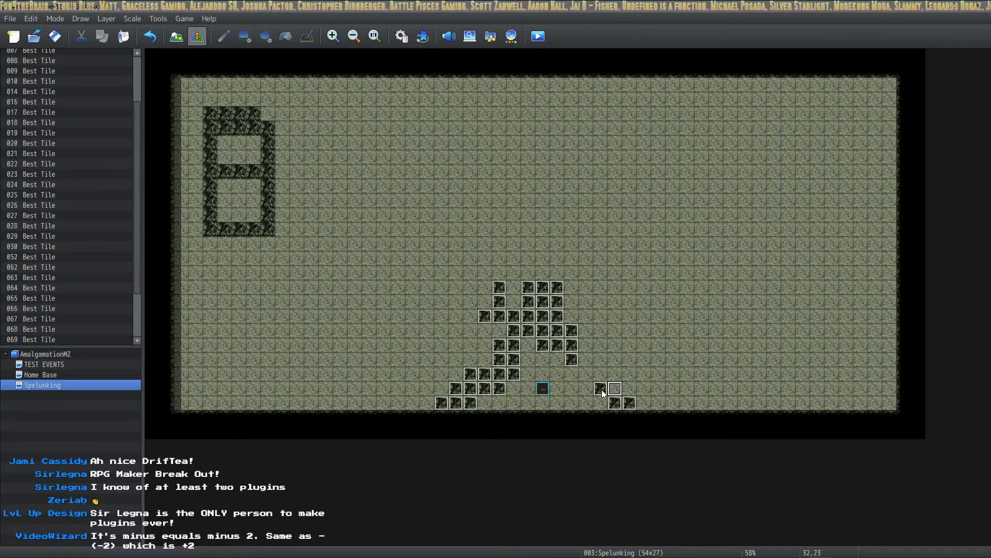
{"action": "left_click", "coordinate": [602, 392]}
{"action": "key", "text": "Delete"}
{"action": "left_click", "coordinate": [614, 402]}
{"action": "key", "text": "Delete"}
{"action": "left_click", "coordinate": [627, 403]}
{"action": "key", "text": "Delete"}
Delete the three Best Tile copies in column 29 between rows 19 and 21.
{"action": "left_click", "coordinate": [573, 360]}
{"action": "key", "text": "Delete"}
{"action": "left_click", "coordinate": [572, 331]}
{"action": "key", "text": "Delete"}
{"action": "left_click", "coordinate": [572, 343]}
{"action": "key", "text": "Delete"}
Delete the Best Tile copies in column 28 from row 20 up to row 16 and select the copy at 27,16.
{"action": "left_click", "coordinate": [555, 346]}
{"action": "key", "text": "Delete"}
{"action": "left_click", "coordinate": [554, 331]}
{"action": "key", "text": "Delete"}
{"action": "left_click", "coordinate": [554, 317]}
{"action": "key", "text": "Delete"}
{"action": "left_click", "coordinate": [554, 302]}
{"action": "key", "text": "Delete"}
{"action": "left_click", "coordinate": [553, 288]}
{"action": "key", "text": "Delete"}
{"action": "left_click", "coordinate": [541, 288]}
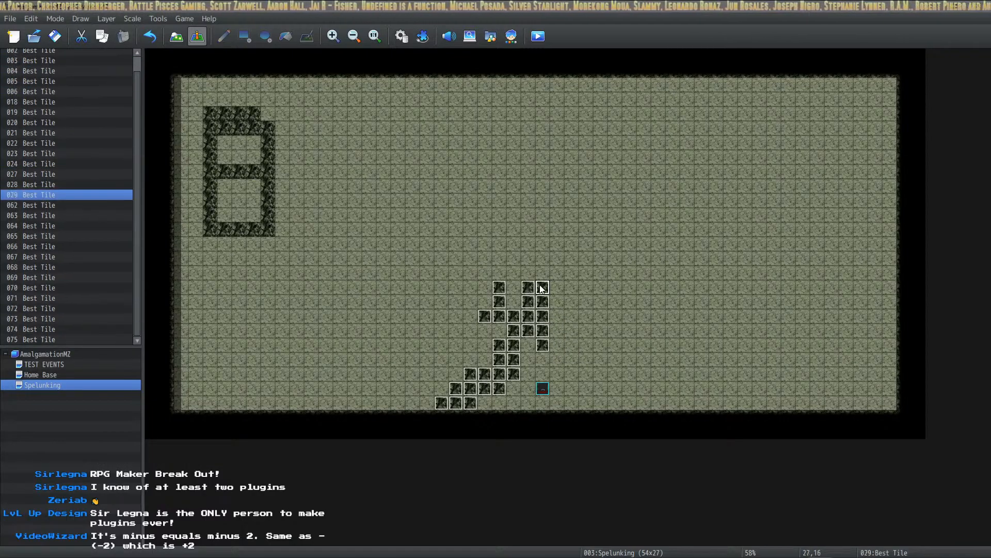
Delete the Best Tile events in the upper-right part of the event cluster on the Spelunking map.
{"action": "key", "text": "Delete"}
{"action": "left_click", "coordinate": [528, 287]}
{"action": "key", "text": "Delete"}
{"action": "left_click", "coordinate": [530, 301]}
{"action": "key", "text": "Delete"}
{"action": "left_click", "coordinate": [541, 304]}
{"action": "key", "text": "Delete"}
{"action": "left_click", "coordinate": [529, 316]}
{"action": "key", "text": "Delete"}
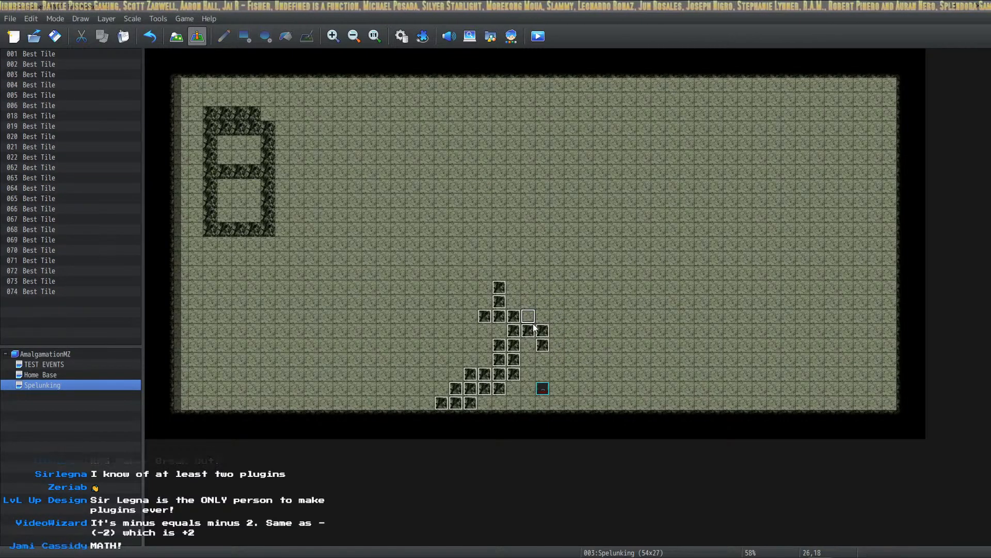
{"action": "left_click", "coordinate": [529, 329]}
{"action": "left_click", "coordinate": [73, 178]}
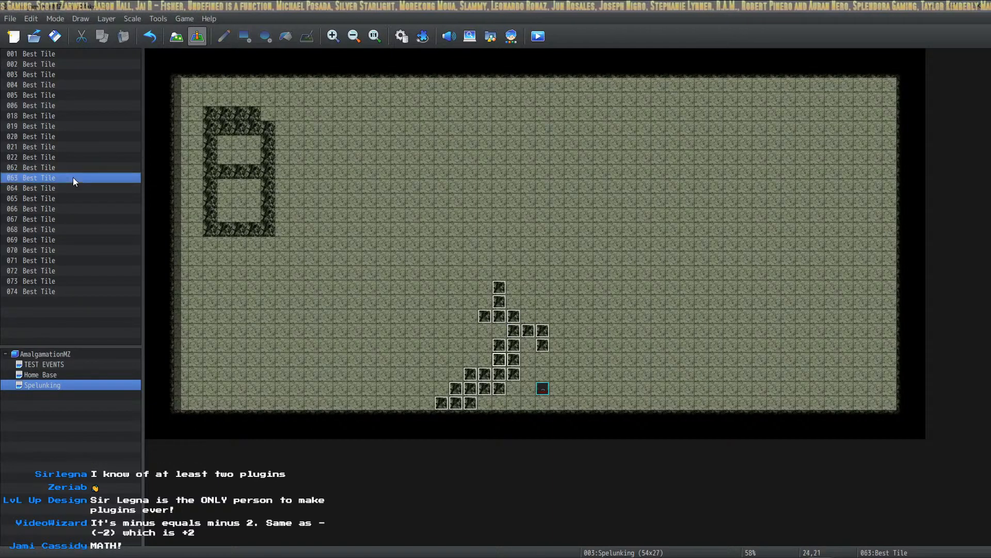
{"action": "key", "text": "Up"}
{"action": "key", "text": "Up"}
{"action": "key", "text": "Up"}
{"action": "key", "text": "Up"}
{"action": "key", "text": "Up"}
{"action": "key", "text": "Up"}
{"action": "key", "text": "Up"}
{"action": "key", "text": "Up"}
{"action": "key", "text": "Up"}
{"action": "key", "text": "Up"}
{"action": "key", "text": "Up"}
{"action": "key", "text": "Up"}
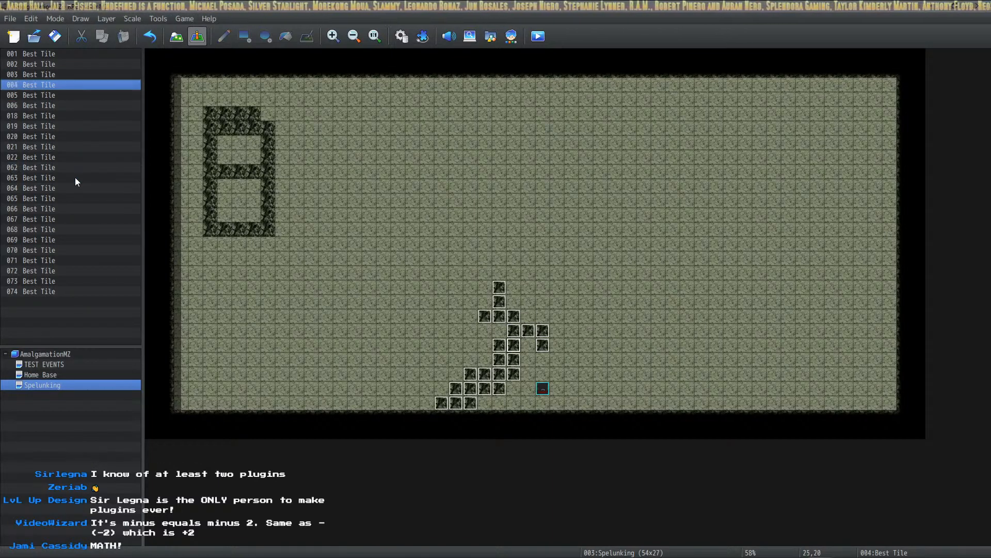
Open Best Tile event 001, clear its name and accept the change.
{"action": "double_click", "coordinate": [66, 54]}
{"action": "left_click", "coordinate": [665, 450]}
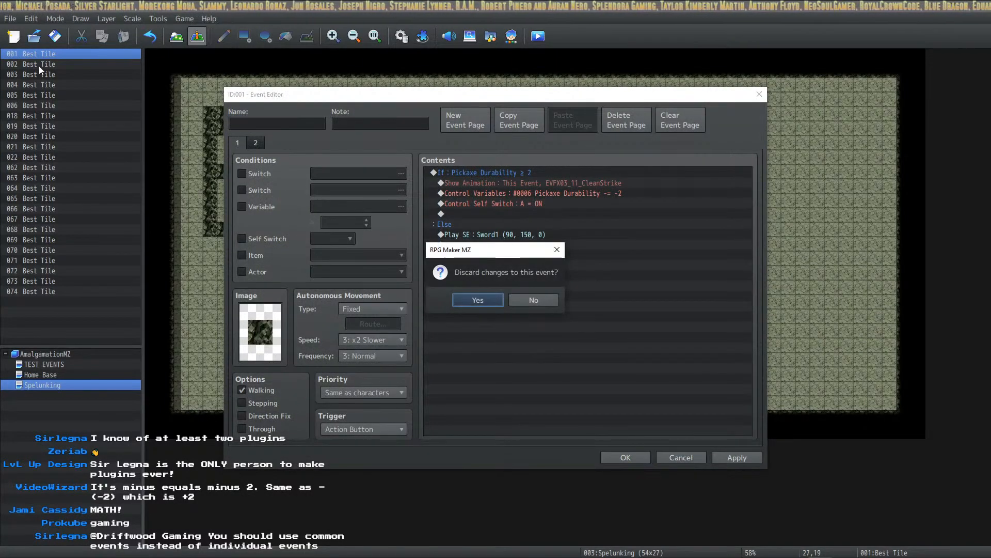
{"action": "left_click", "coordinate": [534, 300]}
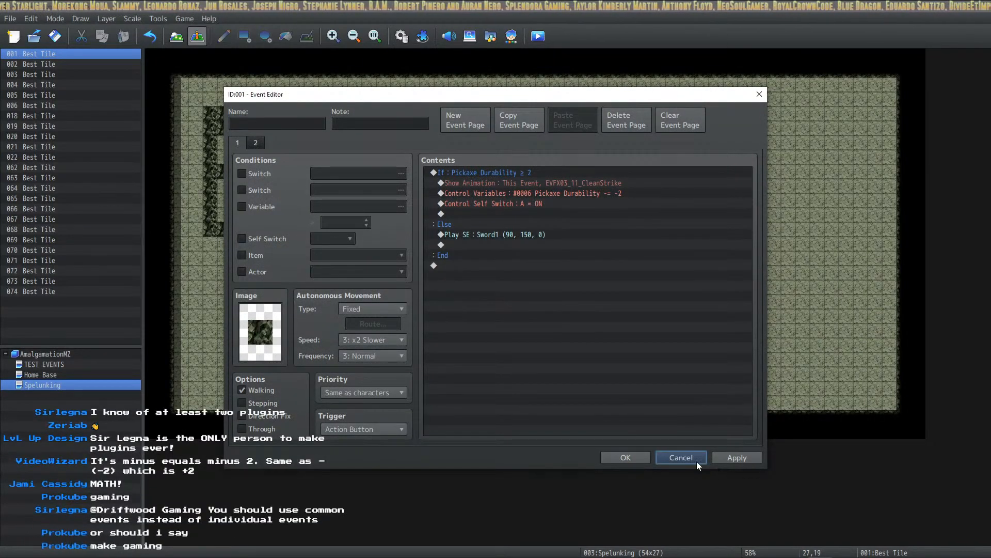
{"action": "left_click", "coordinate": [624, 457]}
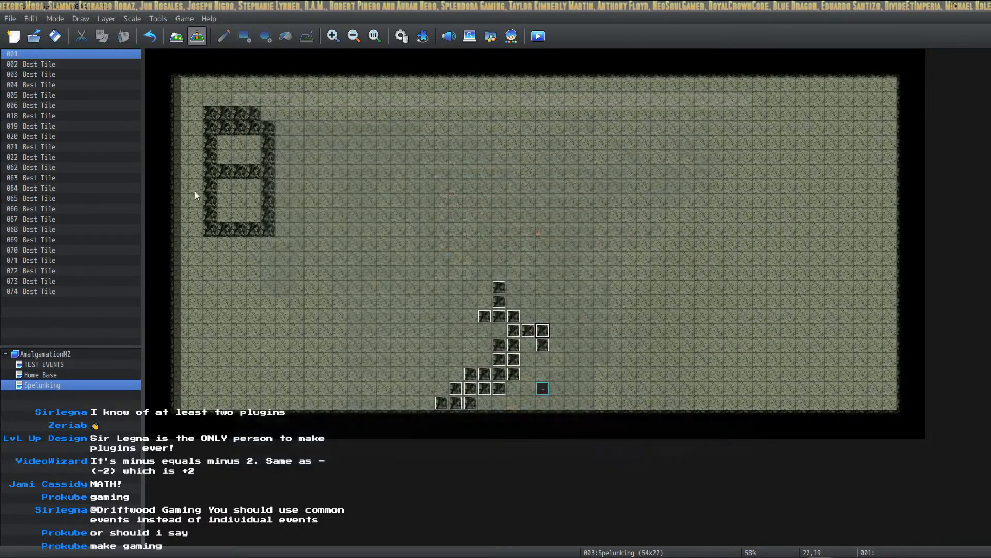
Check whether the Best Tile entries in the event list offer a delete option like the events on the map.
{"action": "right_click", "coordinate": [52, 55]}
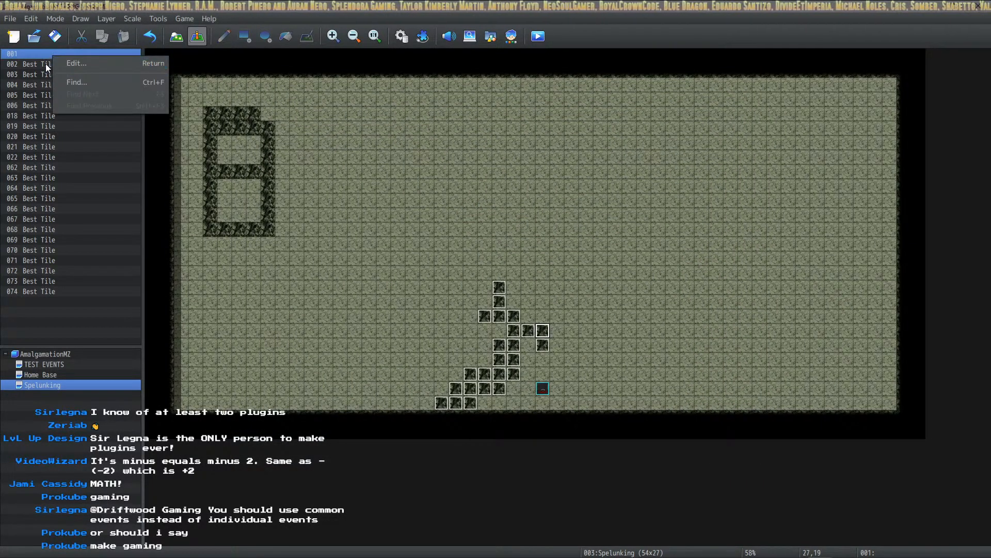
{"action": "left_click", "coordinate": [30, 64]}
{"action": "right_click", "coordinate": [30, 63]}
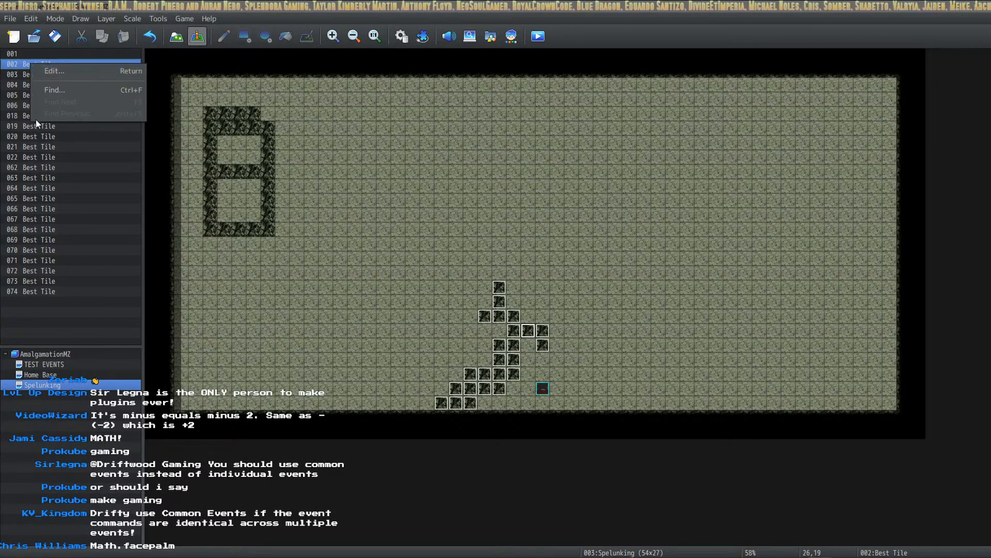
{"action": "left_click", "coordinate": [45, 146]}
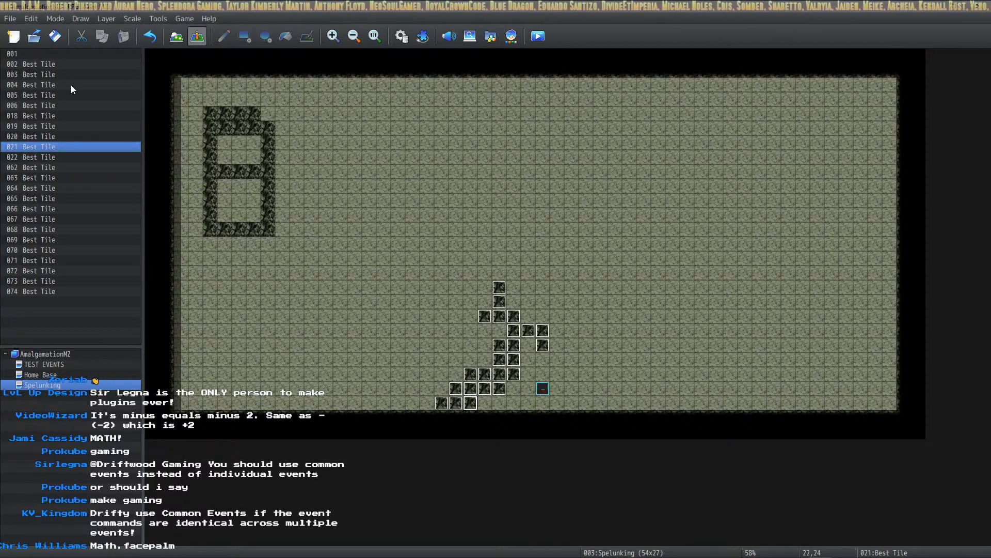
{"action": "right_click", "coordinate": [22, 63]}
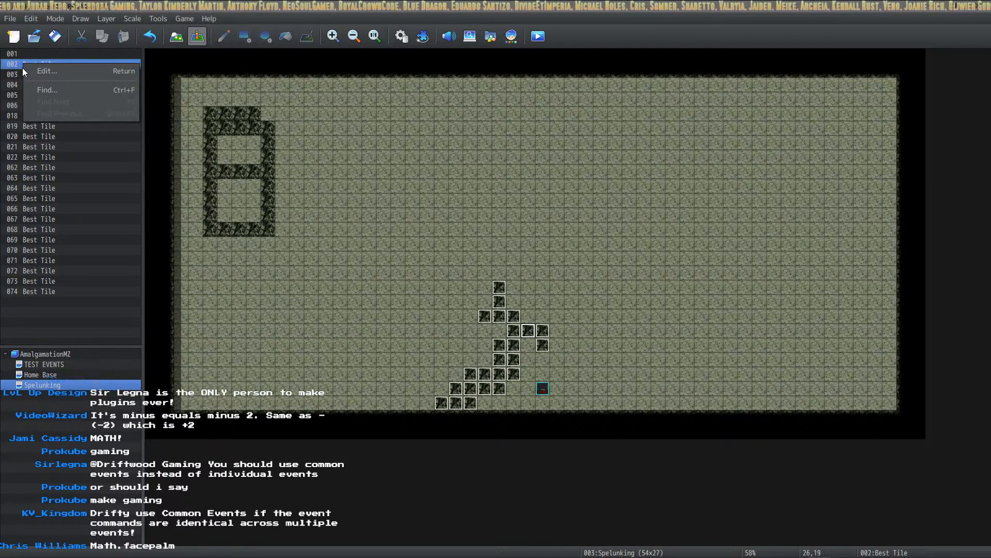
{"action": "left_click", "coordinate": [72, 177]}
{"action": "left_click", "coordinate": [55, 291]}
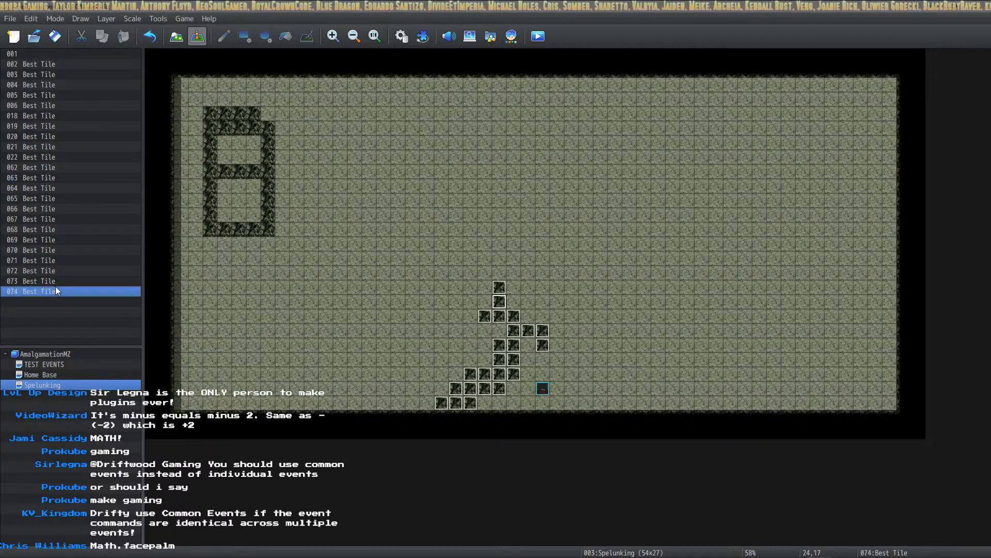
{"action": "left_click", "coordinate": [45, 71]}
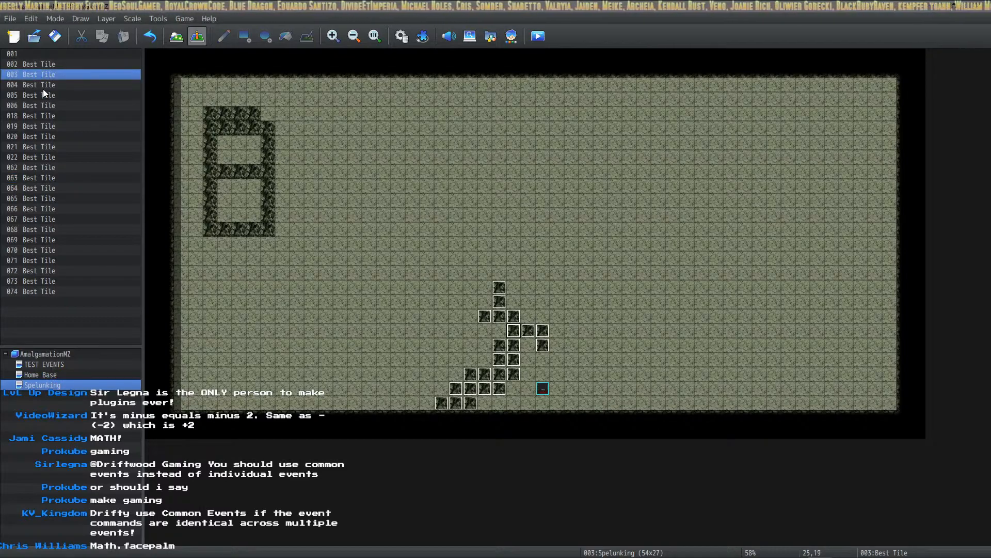
{"action": "left_click", "coordinate": [48, 139]}
{"action": "left_click", "coordinate": [55, 187]}
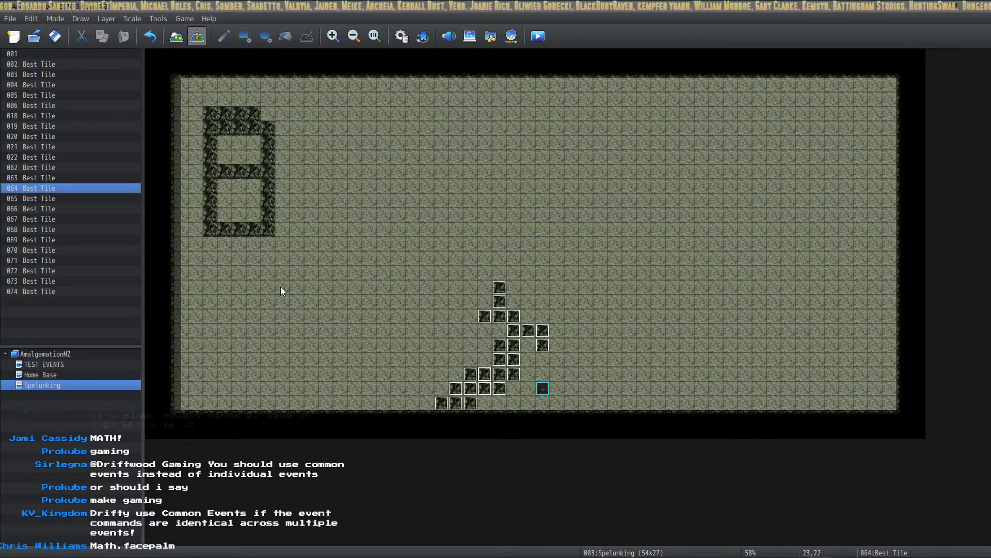
{"action": "left_click", "coordinate": [67, 72]}
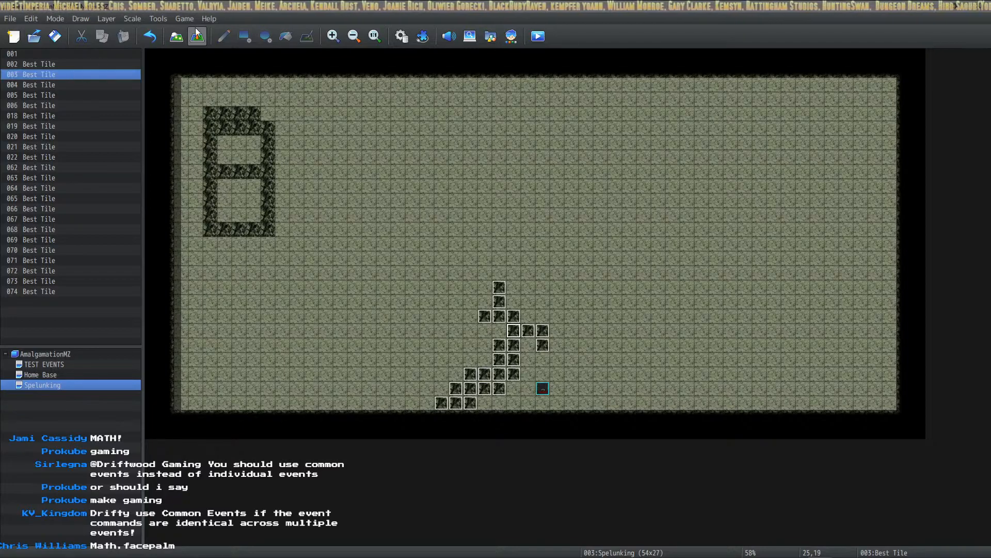
{"action": "left_click", "coordinate": [46, 166]}
{"action": "right_click", "coordinate": [49, 138]}
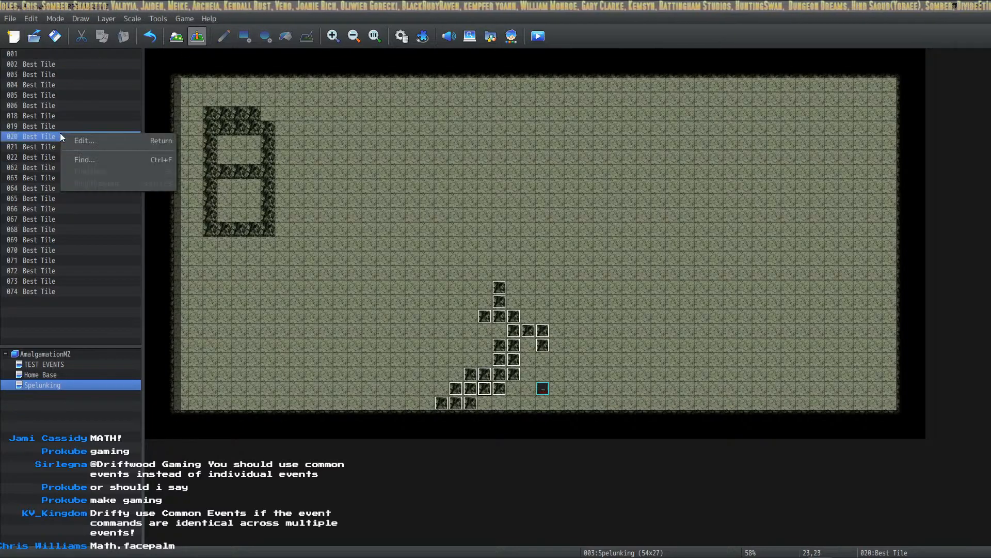
{"action": "right_click", "coordinate": [497, 284]}
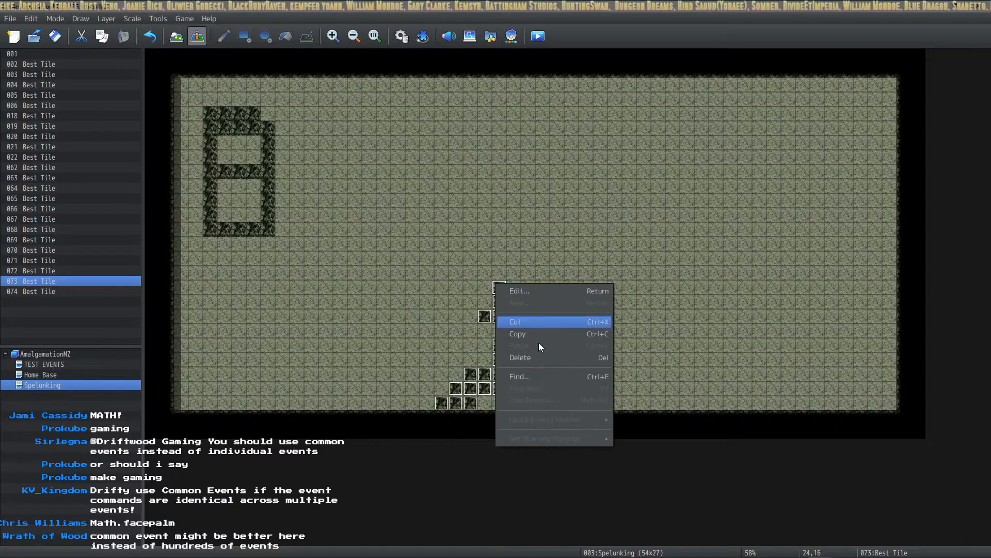
{"action": "left_click", "coordinate": [524, 339]}
{"action": "right_click", "coordinate": [63, 243]}
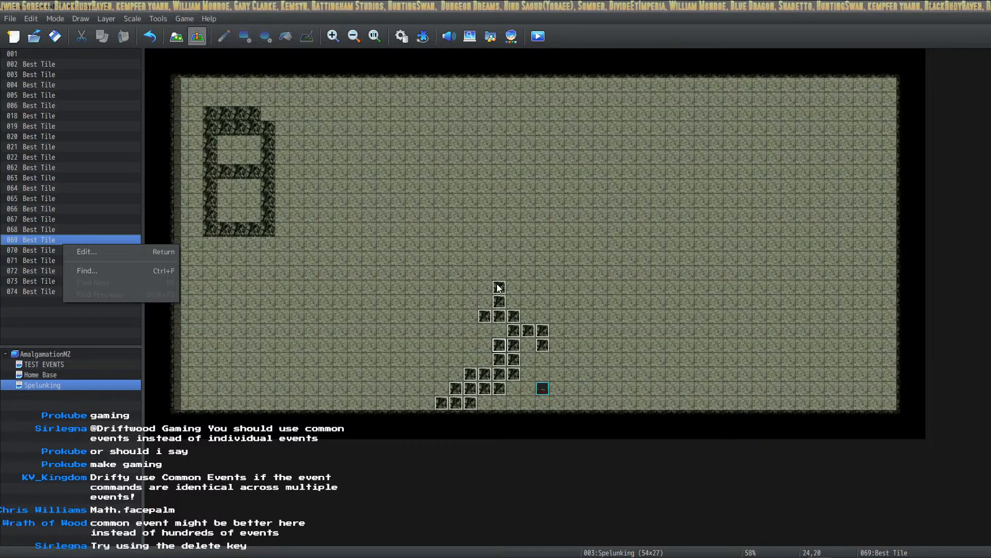
{"action": "right_click", "coordinate": [30, 199]}
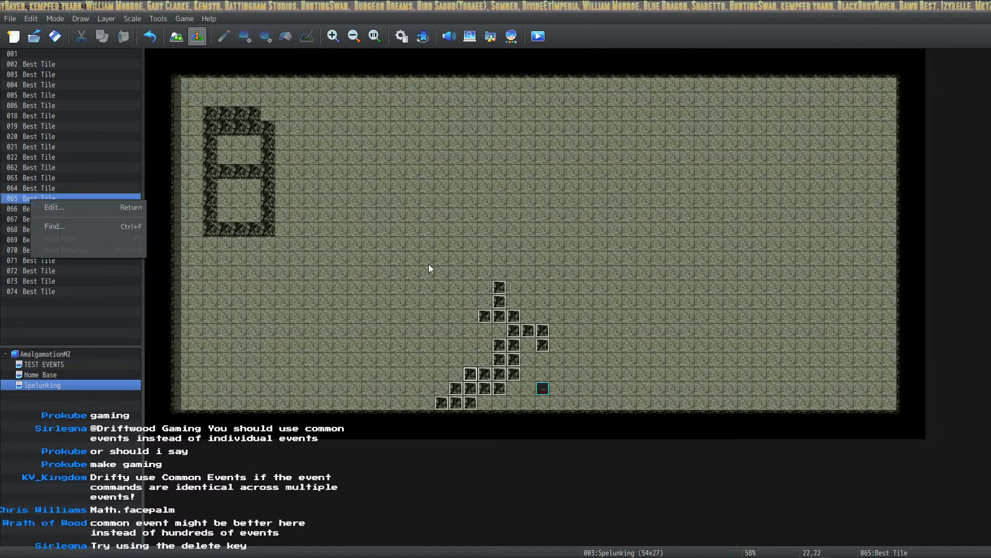
Delete all remaining Best Tile events from the Spelunking map, working row by row from the uppermost one.
{"action": "left_click", "coordinate": [499, 286]}
{"action": "key", "text": "Delete"}
{"action": "key", "text": "Delete"}
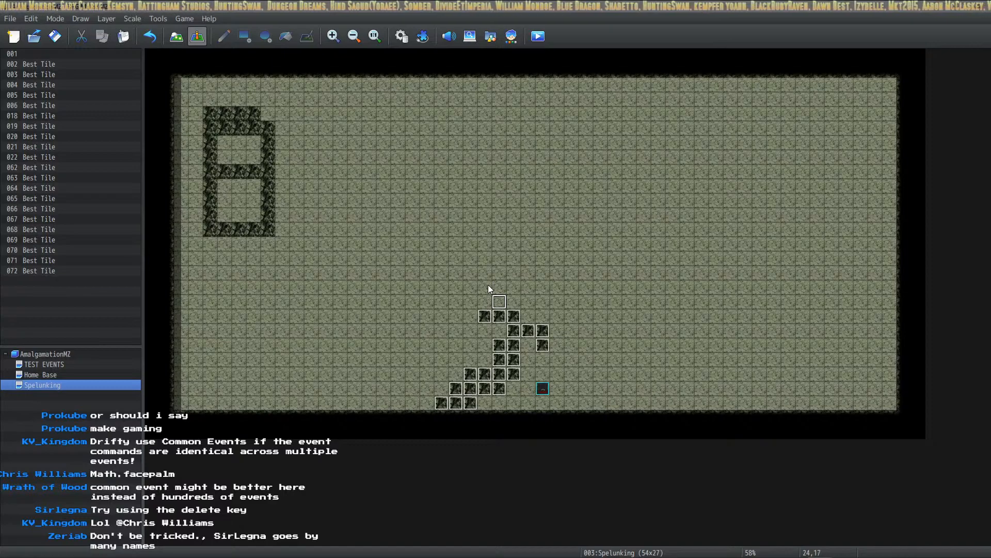
{"action": "key", "text": "Delete"}
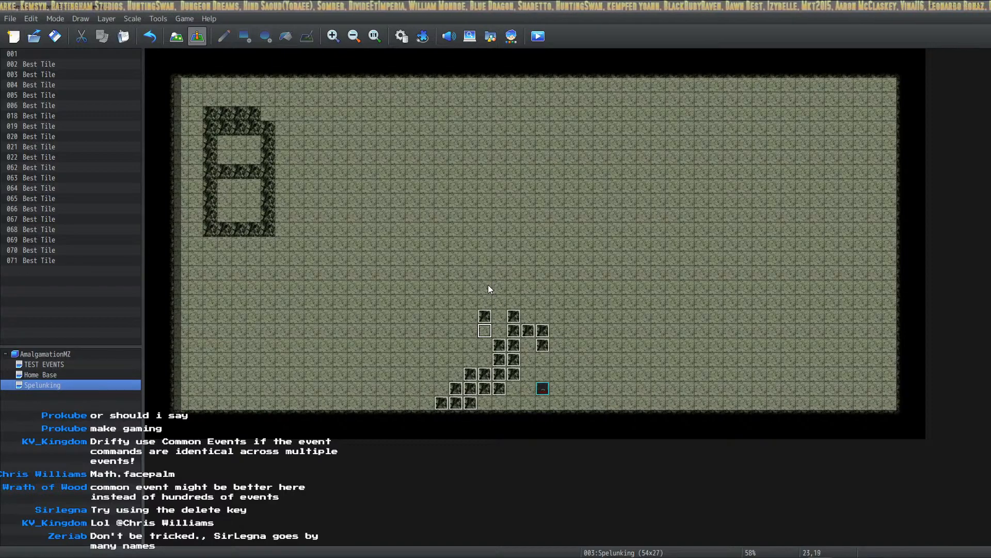
{"action": "key", "text": "Delete"}
{"action": "key", "text": "Delete"}
{"action": "key", "text": "Delete"}
{"action": "key", "text": "Delete"}
{"action": "key", "text": "Delete"}
{"action": "key", "text": "Delete"}
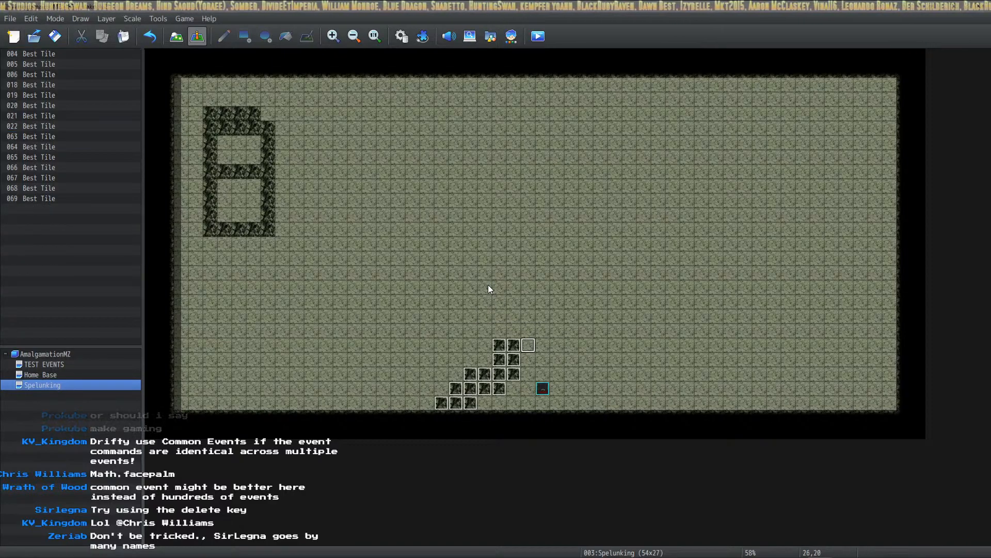
{"action": "key", "text": "Delete"}
{"action": "key", "text": "Delete"}
{"action": "key", "text": "Delete"}
{"action": "key", "text": "Delete"}
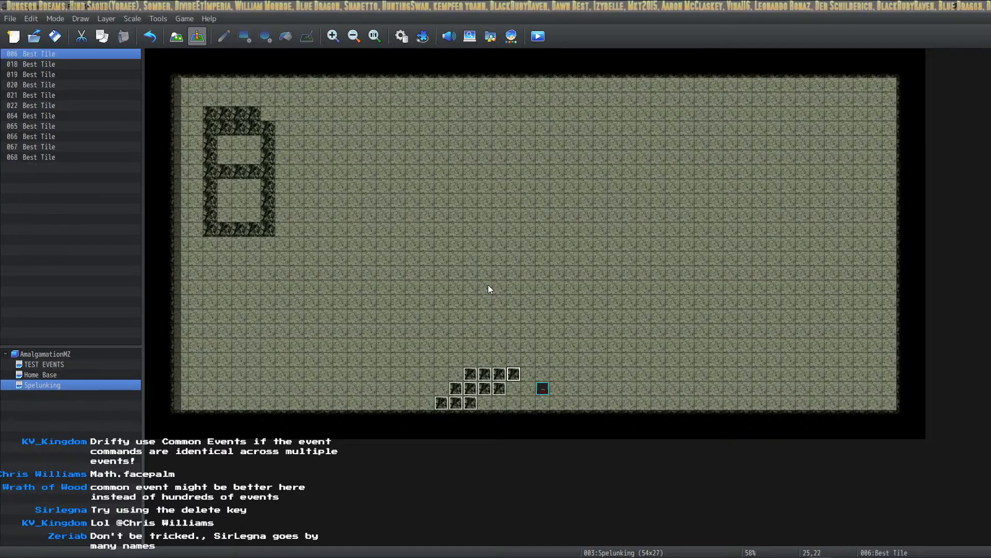
{"action": "key", "text": "Delete"}
{"action": "key", "text": "Delete"}
{"action": "key", "text": "Delete"}
{"action": "key", "text": "Delete"}
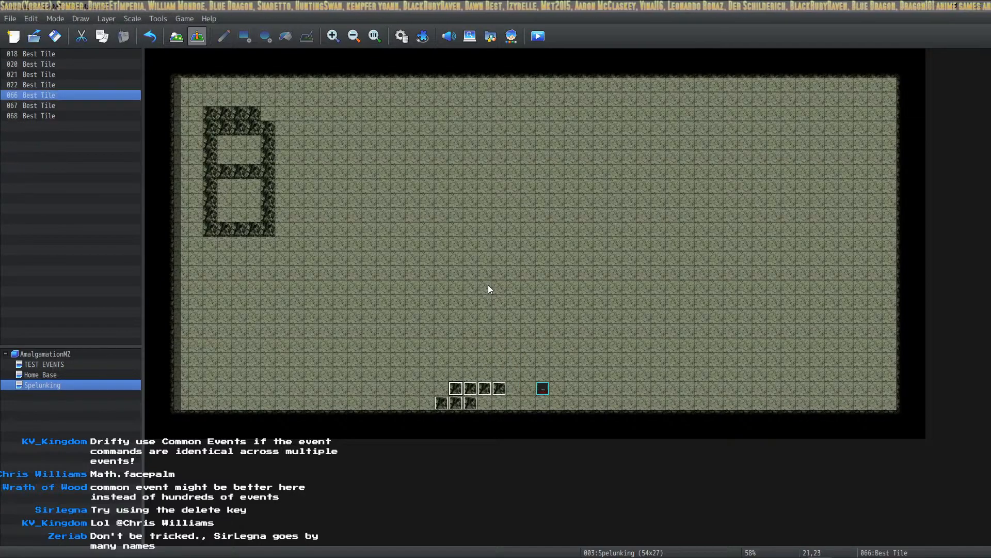
{"action": "key", "text": "Delete"}
{"action": "key", "text": "Delete"}
{"action": "key", "text": "Delete"}
{"action": "key", "text": "Delete"}
{"action": "key", "text": "Delete"}
{"action": "key", "text": "Delete"}
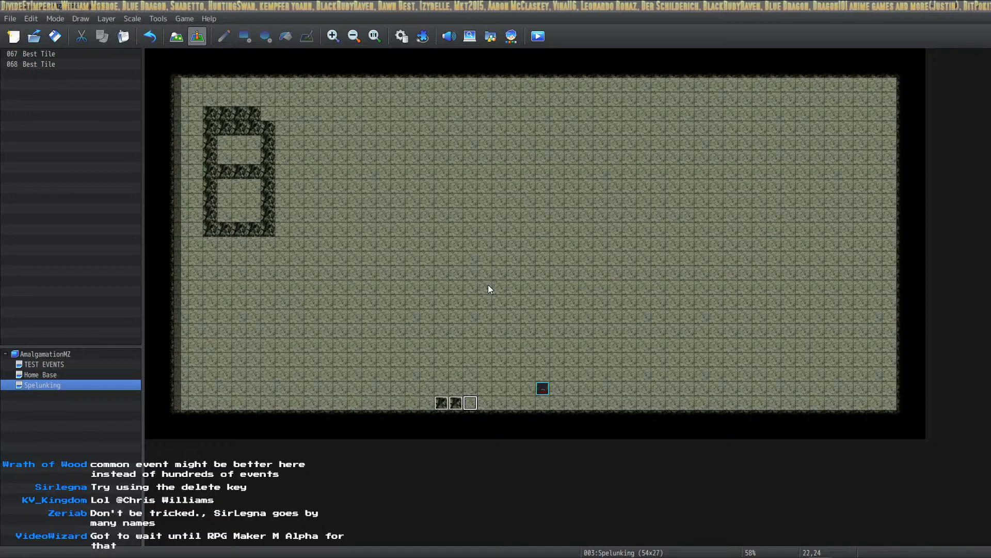
{"action": "key", "text": "Left"}
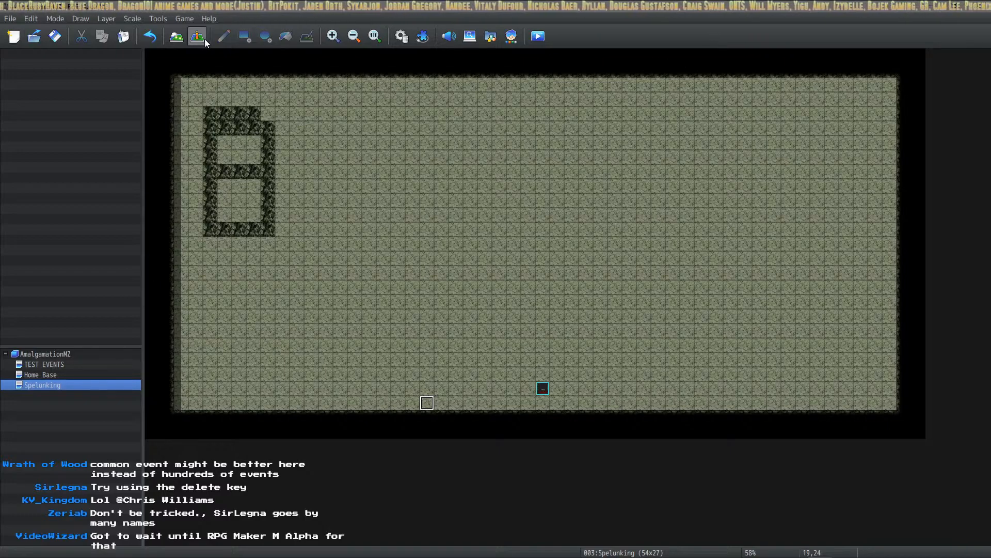
Undo the last event deletion and move the restored Best Tile event to map cell 26,21, diagonally above the player start.
{"action": "left_click", "coordinate": [470, 374]}
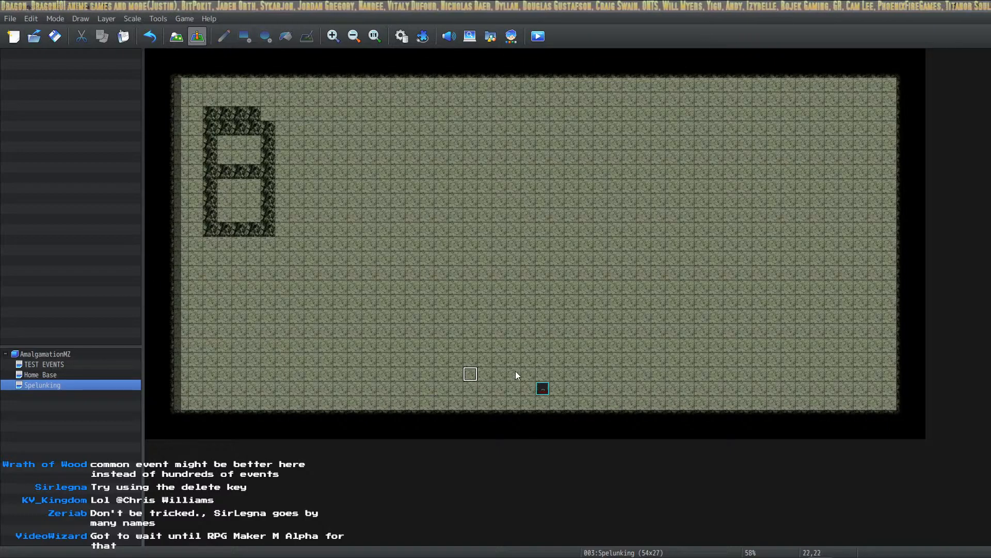
{"action": "left_click", "coordinate": [31, 19]}
{"action": "left_click", "coordinate": [37, 32]}
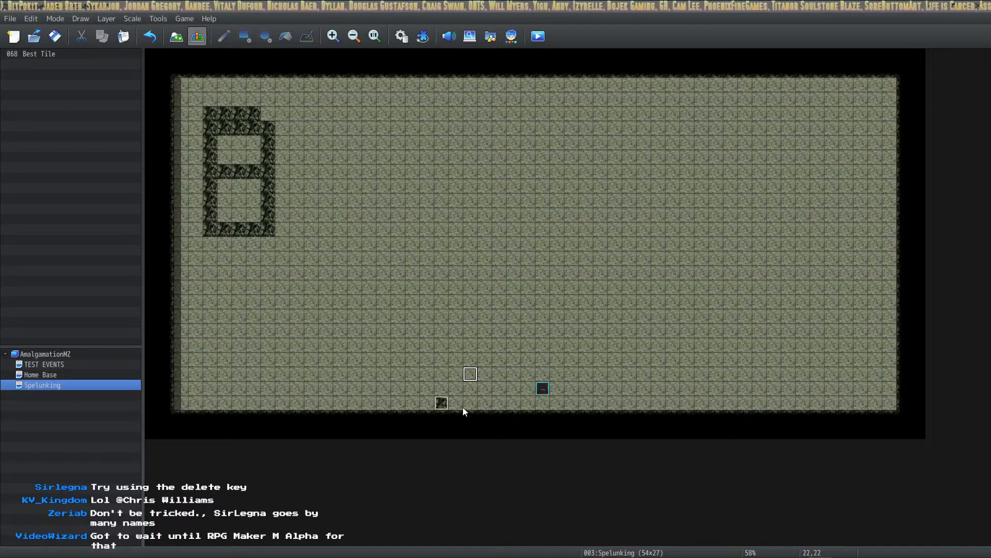
{"action": "left_click_drag", "start_coordinate": [442, 403], "coordinate": [527, 360]}
Change the Best Tile event's Control Variables command to subtract a constant of 2 from Pickaxe Durability and save the event.
{"action": "double_click", "coordinate": [527, 360]}
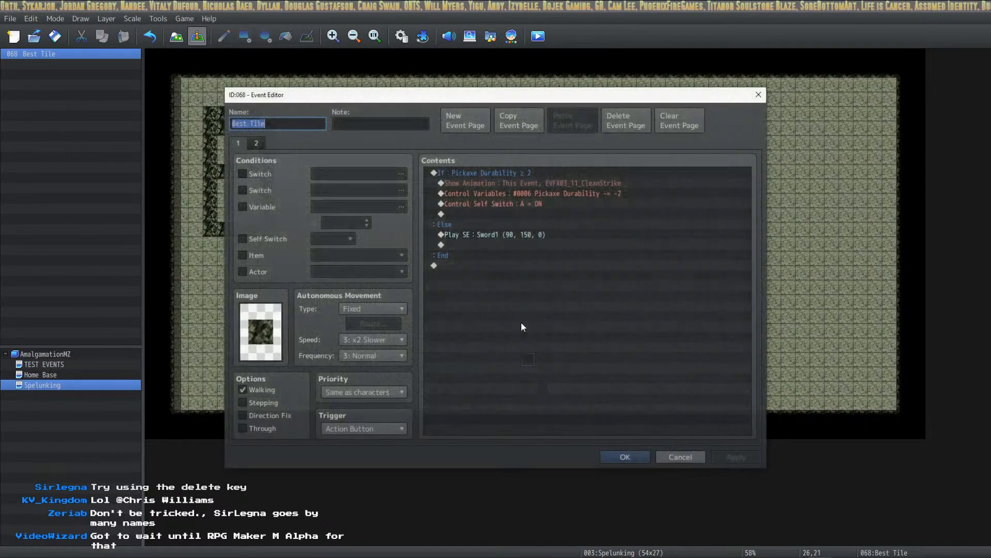
{"action": "right_click", "coordinate": [578, 189]}
{"action": "left_click", "coordinate": [542, 191]}
{"action": "right_click", "coordinate": [544, 191]}
{"action": "left_click", "coordinate": [578, 211]}
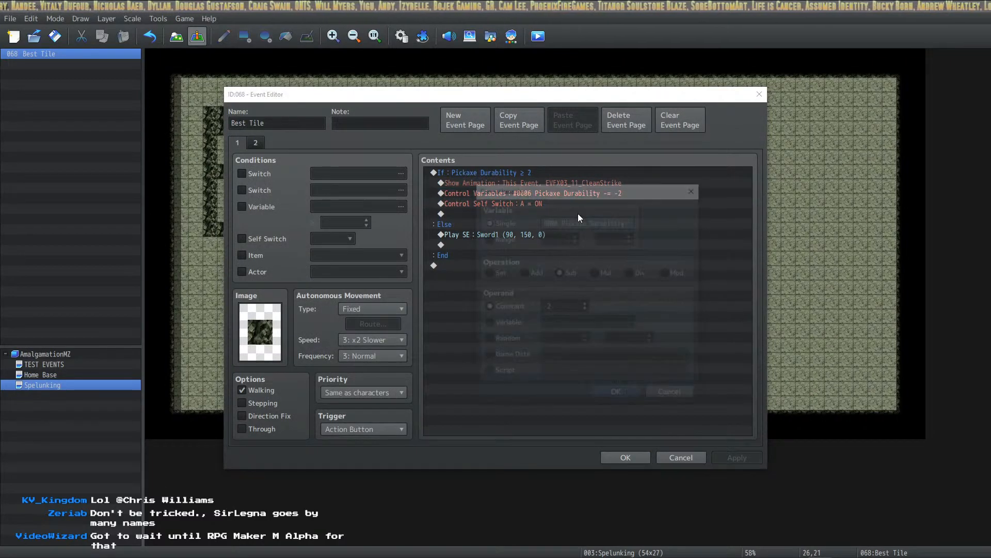
{"action": "left_click", "coordinate": [560, 306]}
{"action": "key", "text": "BackSpace"}
{"action": "key", "text": "BackSpace"}
{"action": "type", "text": "2"}
{"action": "left_click", "coordinate": [617, 396]}
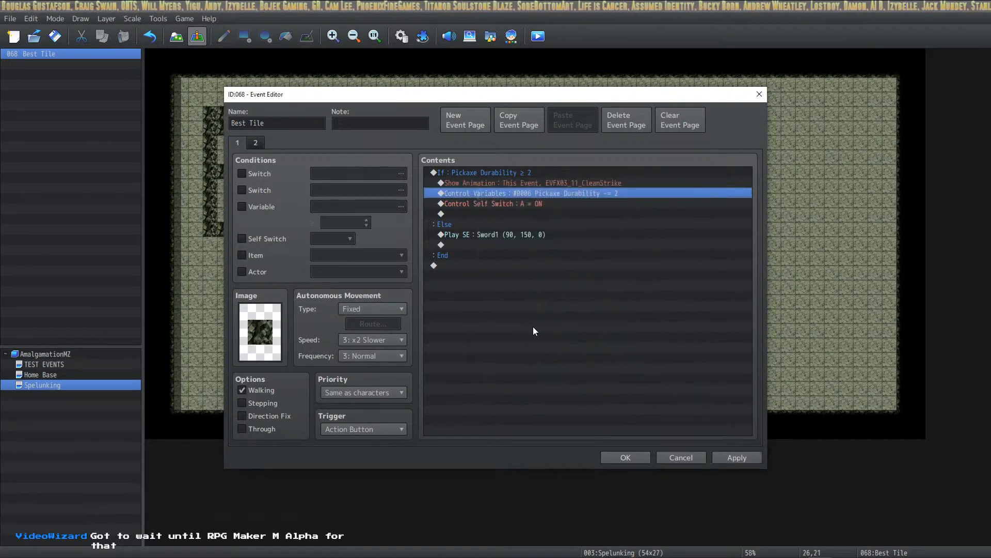
{"action": "left_click", "coordinate": [743, 458]}
{"action": "left_click", "coordinate": [626, 457]}
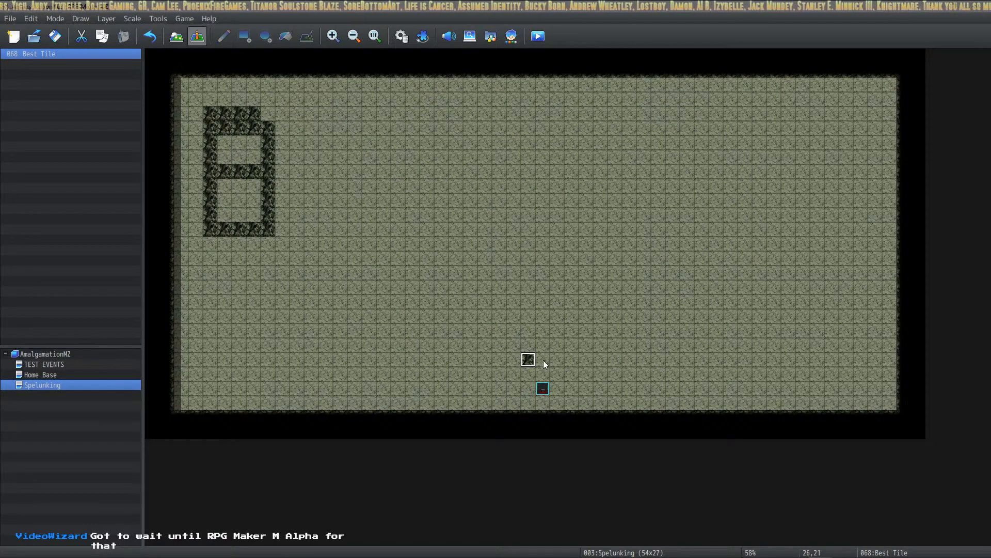
Paste eight copies of the corrected Best Tile event around the original, forming an arch above the player start.
{"action": "left_click", "coordinate": [561, 369]}
{"action": "key", "text": "ctrl+v"}
{"action": "left_click", "coordinate": [557, 357]}
{"action": "key", "text": "ctrl+v"}
{"action": "left_click", "coordinate": [557, 346]}
{"action": "key", "text": "ctrl+v"}
{"action": "left_click", "coordinate": [542, 346]}
{"action": "key", "text": "ctrl+v"}
{"action": "key", "text": "ctrl+v"}
{"action": "left_click", "coordinate": [514, 374]}
{"action": "key", "text": "ctrl+v"}
{"action": "left_click", "coordinate": [514, 360]}
{"action": "key", "text": "ctrl+v"}
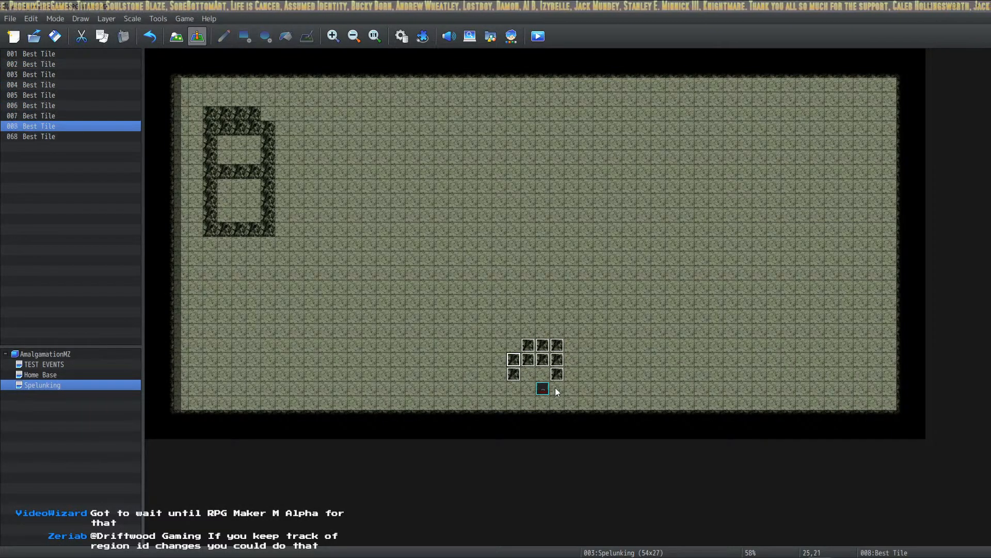
Paste five more Best Tile events to the right of the player start, down to the map's bottom row.
{"action": "key", "text": "ctrl+v"}
{"action": "left_click", "coordinate": [571, 375]}
{"action": "key", "text": "ctrl+v"}
{"action": "left_click", "coordinate": [575, 402]}
{"action": "key", "text": "ctrl+v"}
{"action": "left_click", "coordinate": [586, 402]}
{"action": "key", "text": "ctrl+v"}
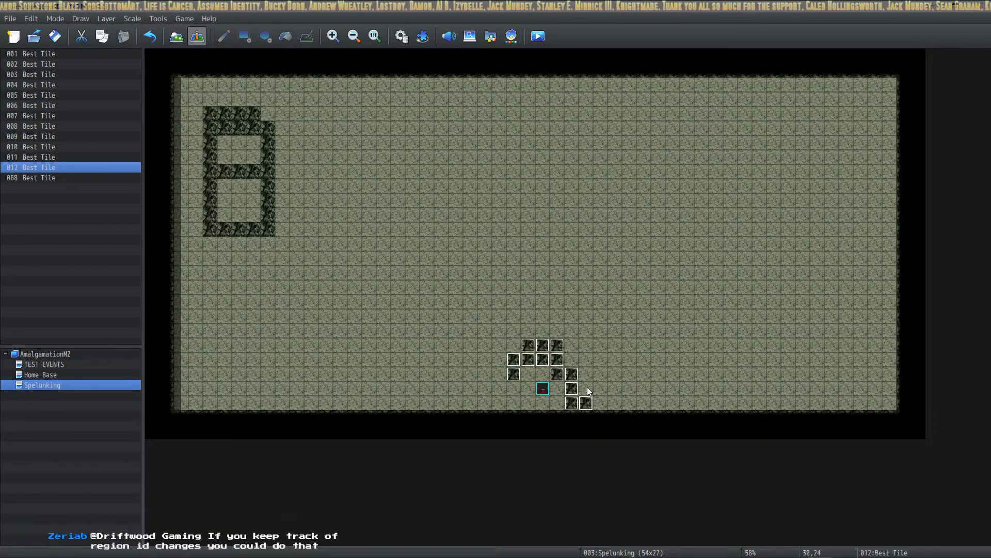
{"action": "left_click", "coordinate": [586, 390]}
Paste Best Tile events into the area left of the player start, three columns wide down to the map's bottom row.
{"action": "left_click", "coordinate": [513, 403]}
{"action": "key", "text": "ctrl+v"}
{"action": "left_click", "coordinate": [499, 403]}
{"action": "key", "text": "ctrl+v"}
{"action": "left_click", "coordinate": [484, 403]}
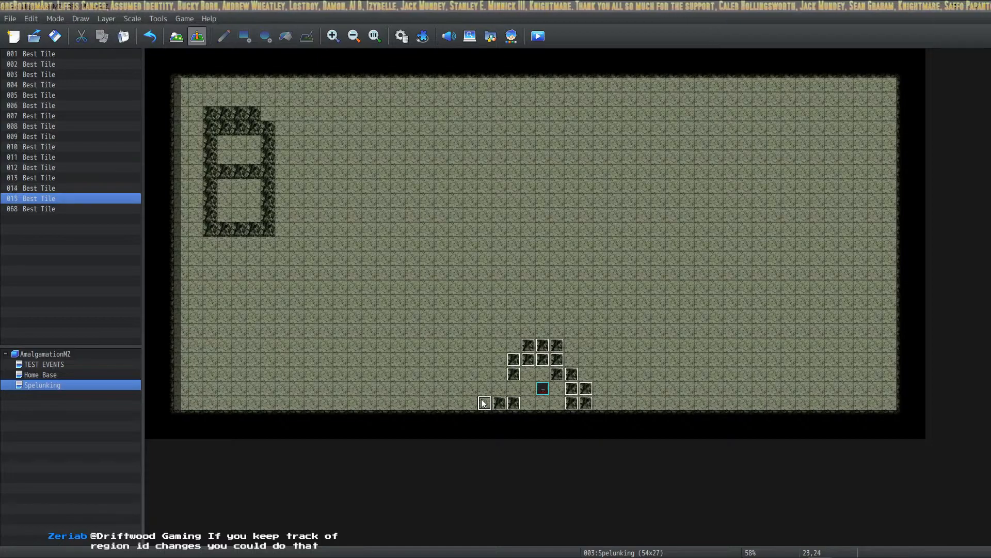
{"action": "key", "text": "ctrl+v"}
{"action": "left_click", "coordinate": [485, 388]}
{"action": "key", "text": "ctrl+v"}
{"action": "key", "text": "ctrl+v"}
{"action": "left_click", "coordinate": [499, 375]}
{"action": "key", "text": "ctrl+v"}
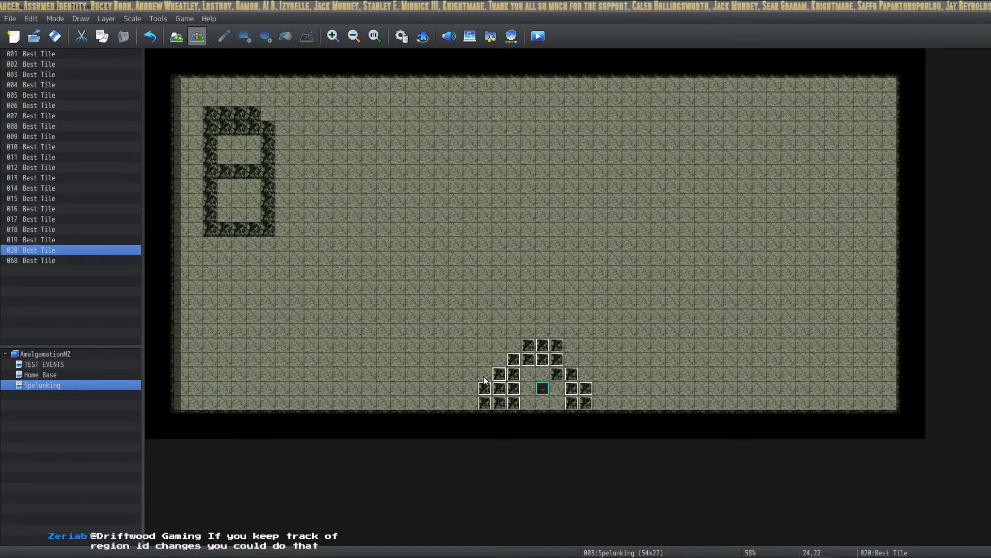
Paste eight more Best Tile events further left, forming a stepped slope from the arch down to the bottom row.
{"action": "key", "text": "ctrl+v"}
{"action": "left_click", "coordinate": [471, 389]}
{"action": "key", "text": "ctrl+v"}
{"action": "left_click", "coordinate": [456, 403]}
{"action": "key", "text": "ctrl+v"}
{"action": "left_click", "coordinate": [442, 402]}
{"action": "key", "text": "ctrl+v"}
{"action": "left_click", "coordinate": [458, 388]}
{"action": "key", "text": "ctrl+v"}
{"action": "left_click", "coordinate": [472, 375]}
{"action": "key", "text": "ctrl+v"}
{"action": "left_click", "coordinate": [485, 375]}
{"action": "key", "text": "ctrl+v"}
{"action": "left_click", "coordinate": [500, 361]}
{"action": "key", "text": "ctrl+v"}
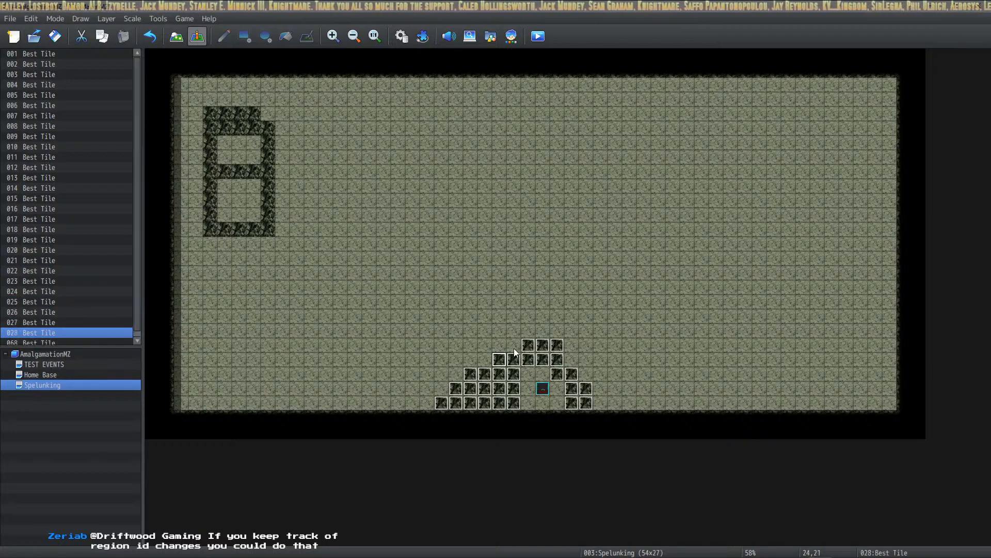
Paste more Best Tile events above the arch and along its right side, completing a pyramid around the player start.
{"action": "left_click", "coordinate": [514, 347]}
{"action": "left_click", "coordinate": [558, 331]}
{"action": "key", "text": "ctrl+v"}
{"action": "left_click", "coordinate": [570, 347]}
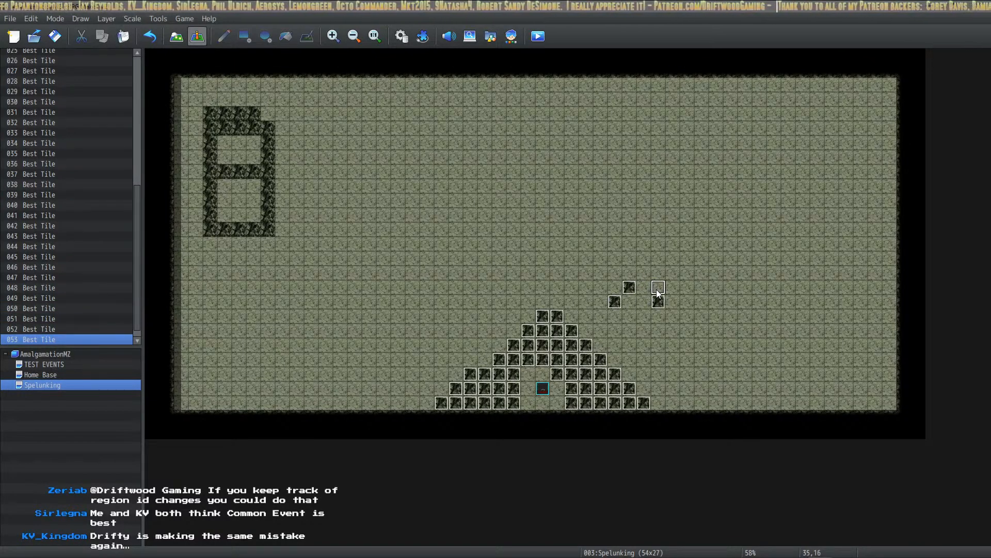
Check the Control Variables command for Pickaxe Durability in the Best Tile event at map cell 29,20.
{"action": "double_click", "coordinate": [627, 318]}
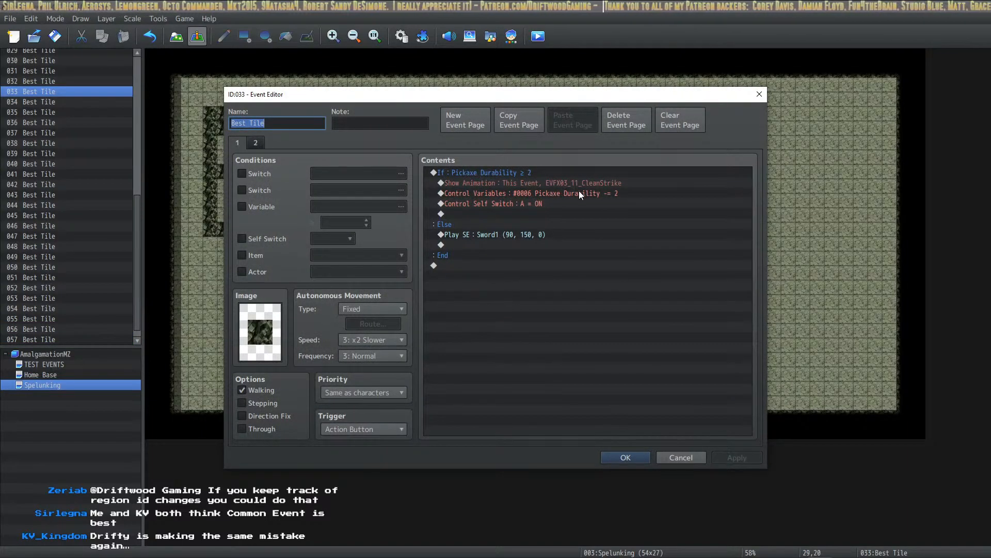
{"action": "left_click", "coordinate": [584, 195]}
{"action": "key", "text": "Insert"}
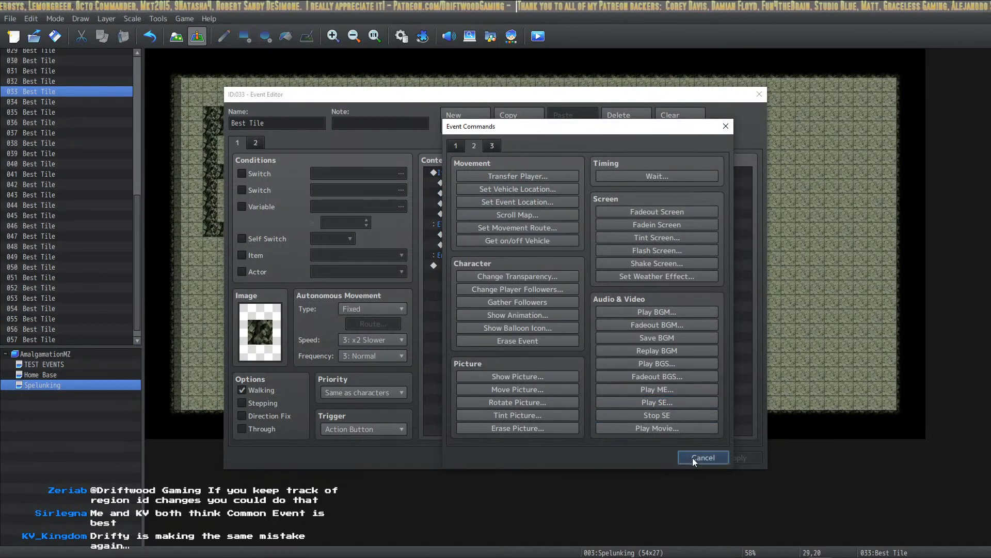
{"action": "left_click", "coordinate": [703, 458]}
{"action": "key", "text": "Return"}
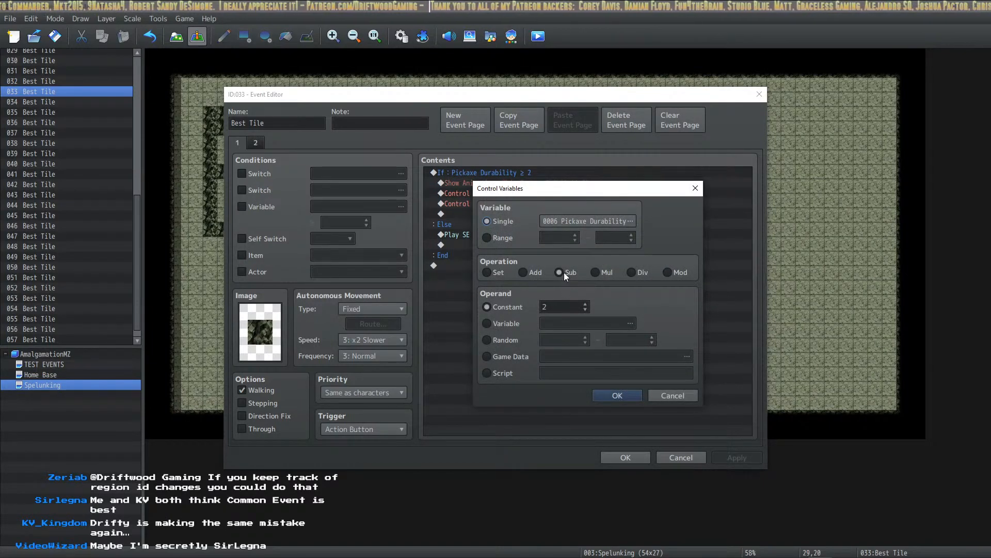
{"action": "left_click", "coordinate": [618, 395]}
{"action": "left_click", "coordinate": [626, 457]}
Paste further Best Tile events to close the small ring right of the pyramid and add a short row on top.
{"action": "left_click", "coordinate": [642, 318]}
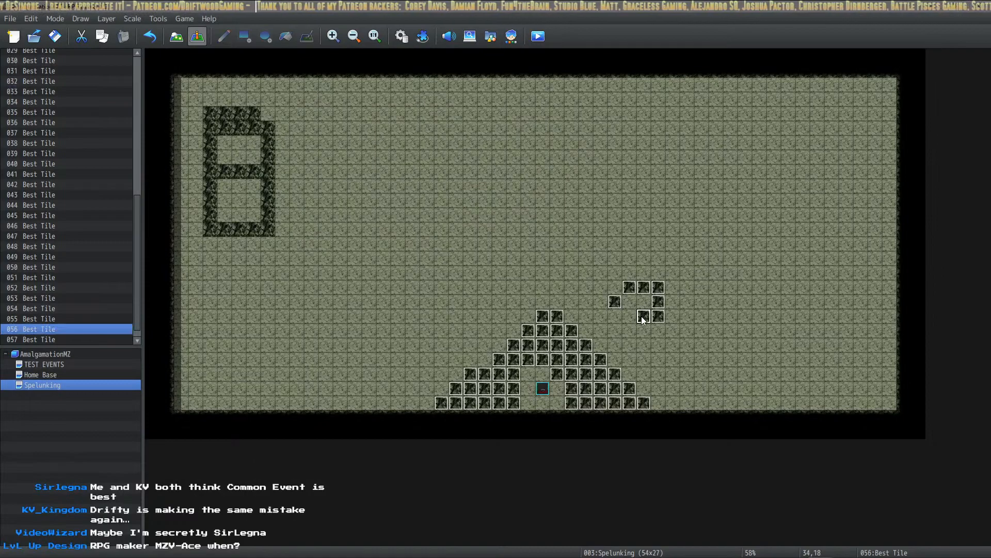
{"action": "key", "text": "ctrl+v"}
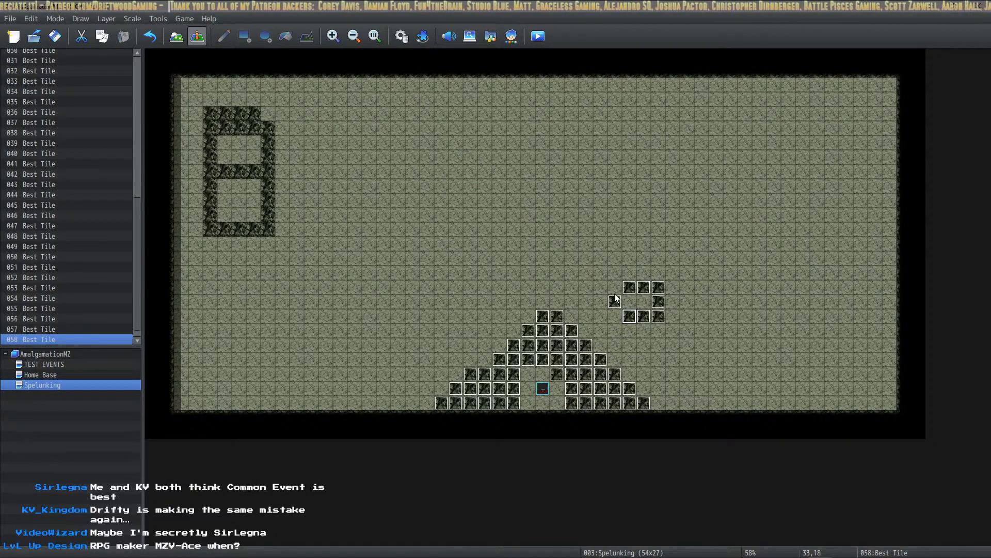
{"action": "left_click", "coordinate": [646, 275]}
{"action": "key", "text": "ctrl+v"}
{"action": "left_click", "coordinate": [661, 273]}
{"action": "key", "text": "ctrl+v"}
{"action": "double_click", "coordinate": [671, 273]}
{"action": "key", "text": "Escape"}
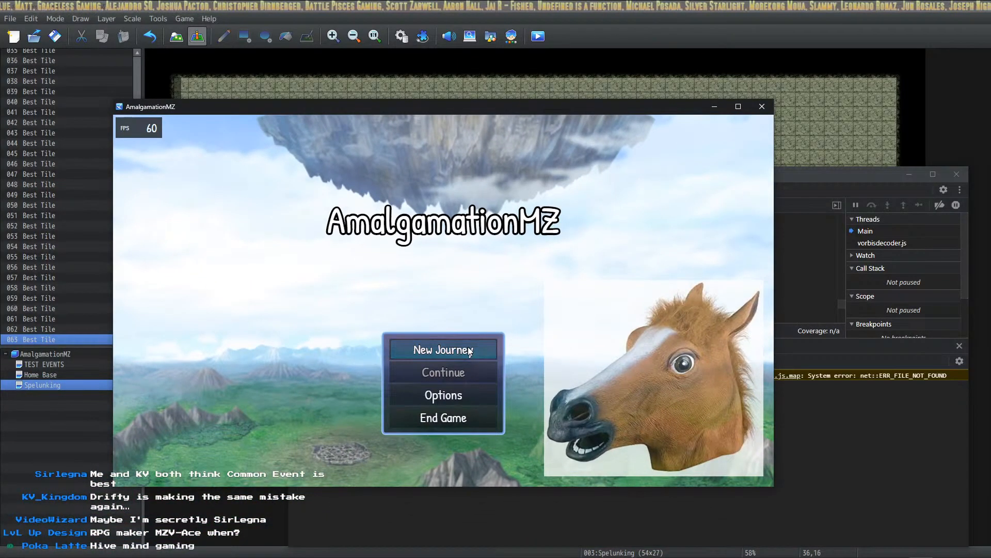
Start a new journey in the playtest and mine through the pyramid's rock tiles to test the durability gauge.
{"action": "left_click", "coordinate": [470, 350]}
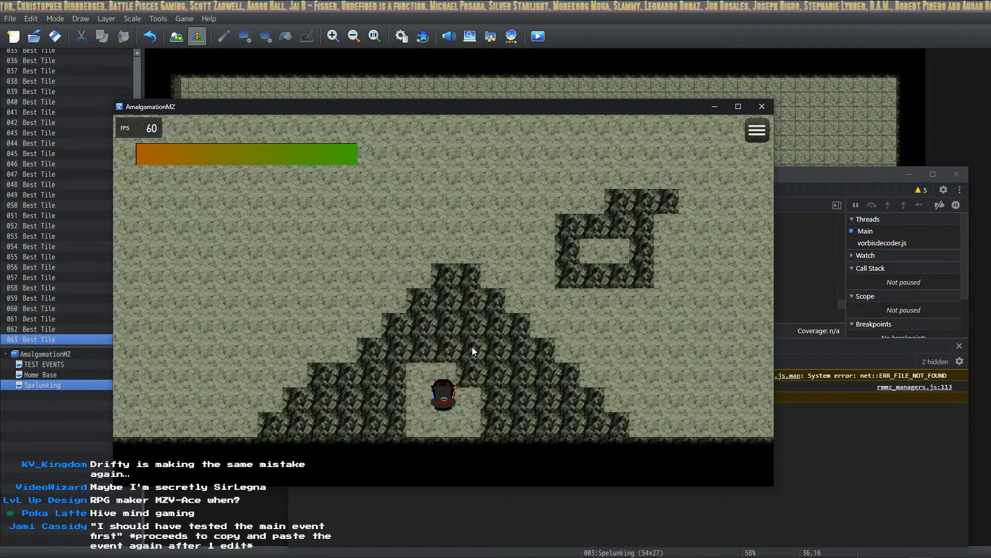
{"action": "key", "text": "Up"}
{"action": "key", "text": "Right"}
{"action": "key", "text": "Up"}
{"action": "key", "text": "Right"}
{"action": "key", "text": "Down"}
{"action": "key", "text": "Down"}
{"action": "key", "text": "Left"}
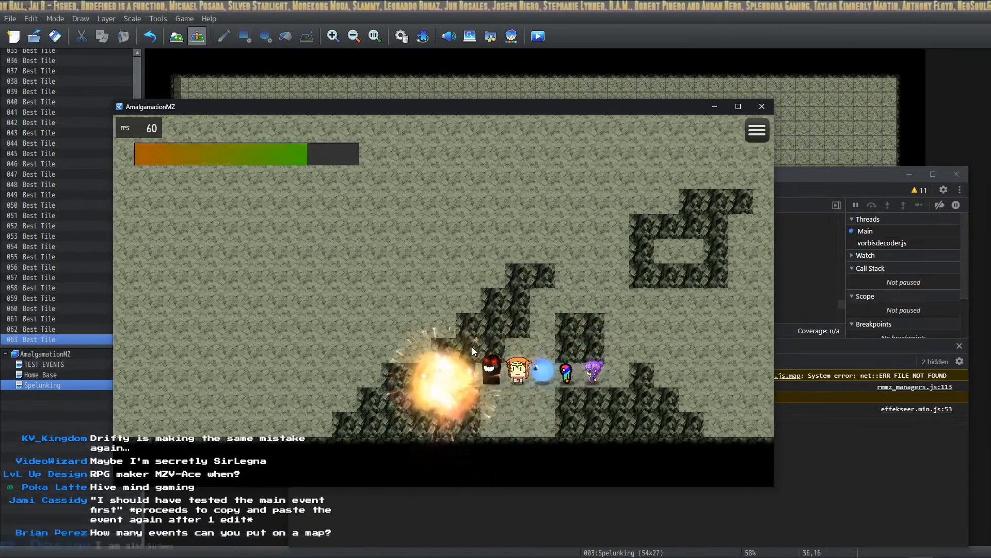
{"action": "key", "text": "Down"}
{"action": "key", "text": "Left"}
{"action": "key", "text": "Up"}
{"action": "key", "text": "Right"}
{"action": "key", "text": "Down"}
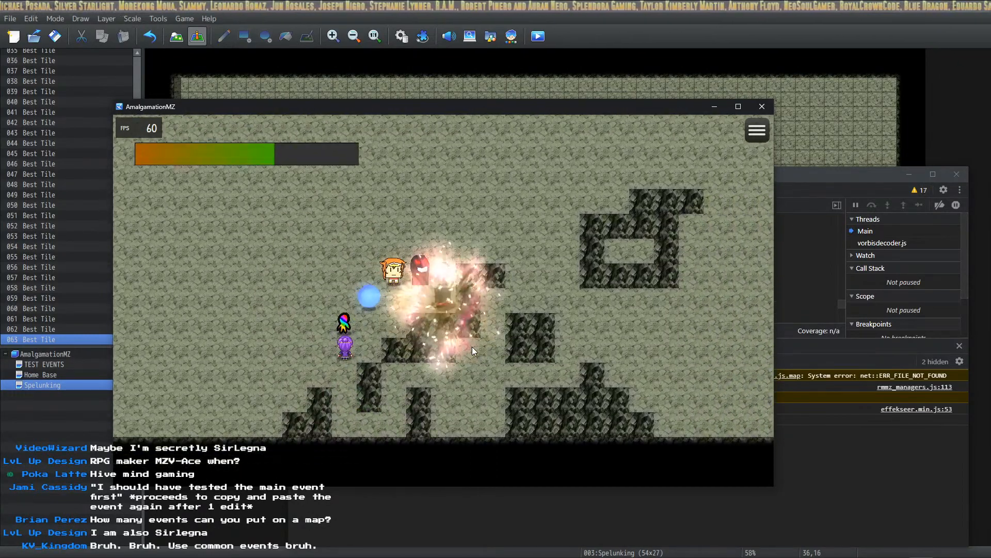
Walk the party to the separate ring of rock tiles and mine it to test the pasted events there.
{"action": "key", "text": "Up"}
{"action": "key", "text": "Right"}
{"action": "key", "text": "Down"}
{"action": "key", "text": "Right"}
{"action": "key", "text": "Up"}
{"action": "key", "text": "Right"}
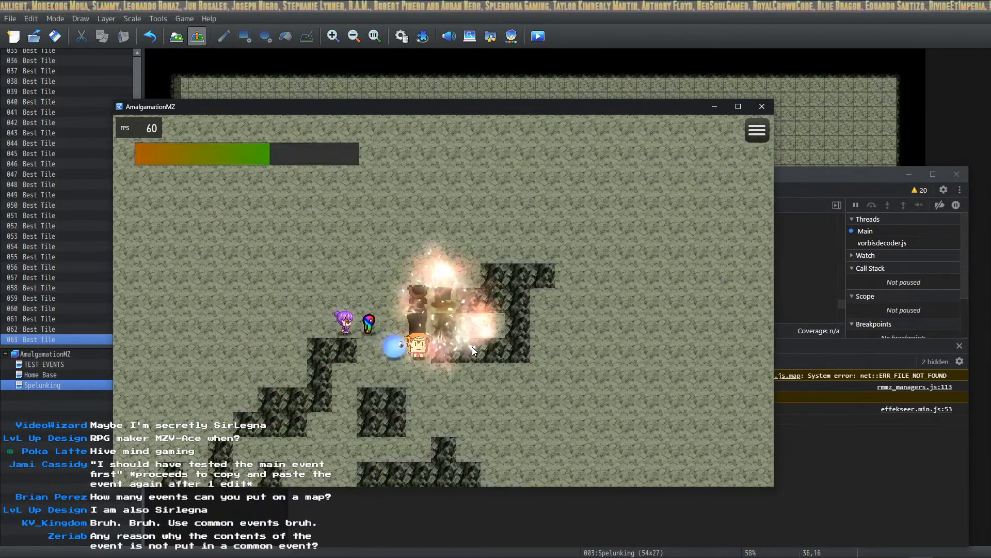
{"action": "key", "text": "Right"}
{"action": "key", "text": "Up"}
{"action": "key", "text": "Left"}
{"action": "key", "text": "Down"}
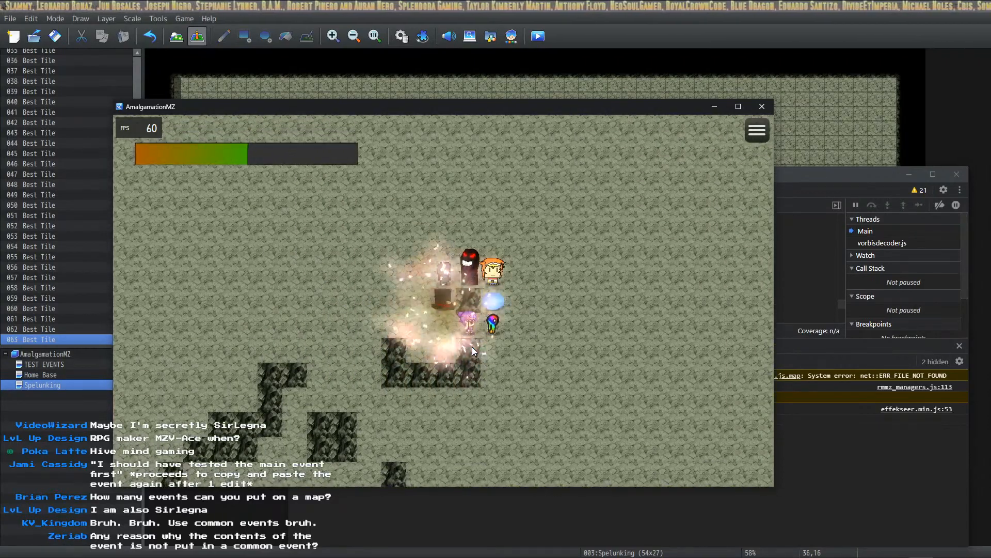
{"action": "key", "text": "Right"}
{"action": "key", "text": "Down"}
{"action": "key", "text": "Left"}
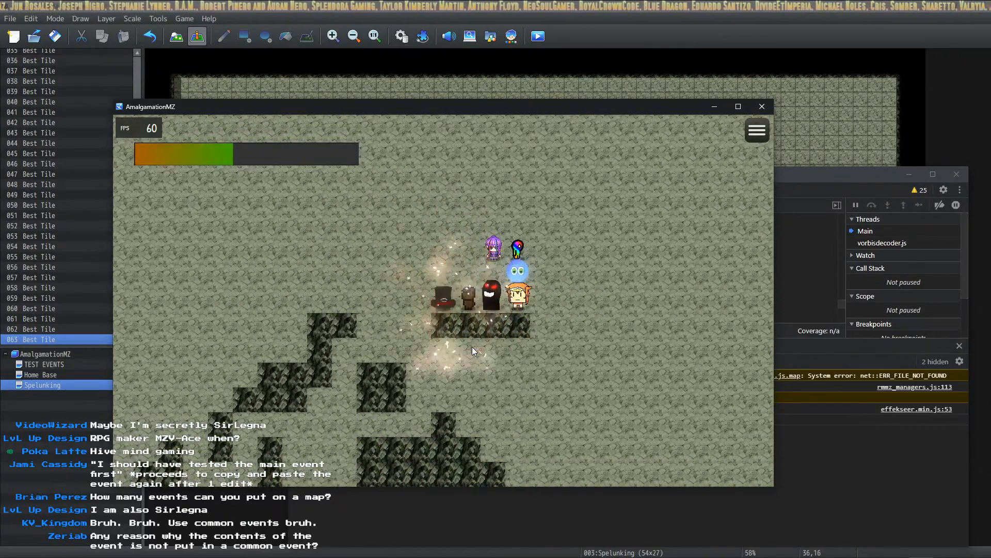
{"action": "key", "text": "Right"}
{"action": "key", "text": "Down"}
{"action": "key", "text": "Left"}
{"action": "key", "text": "Up"}
{"action": "key", "text": "Right"}
{"action": "key", "text": "Left"}
{"action": "key", "text": "Left"}
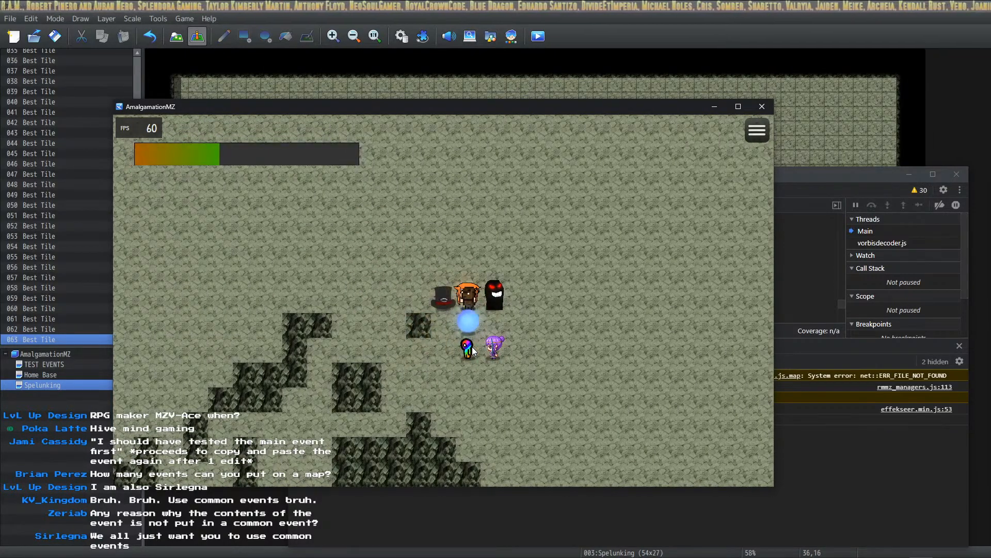
Lead the party back to the pyramid and mine the two-by-two block of rock right of its centre.
{"action": "key", "text": "Down"}
{"action": "key", "text": "Right"}
{"action": "key", "text": "Right"}
{"action": "key", "text": "Right"}
{"action": "key", "text": "Left"}
{"action": "key", "text": "Down"}
{"action": "key", "text": "Left"}
{"action": "key", "text": "Left"}
{"action": "key", "text": "Left"}
{"action": "key", "text": "Left"}
{"action": "key", "text": "Down"}
{"action": "key", "text": "Down"}
{"action": "key", "text": "Right"}
{"action": "key", "text": "Right"}
{"action": "key", "text": "Right"}
{"action": "key", "text": "Right"}
{"action": "key", "text": "Up"}
{"action": "key", "text": "Up"}
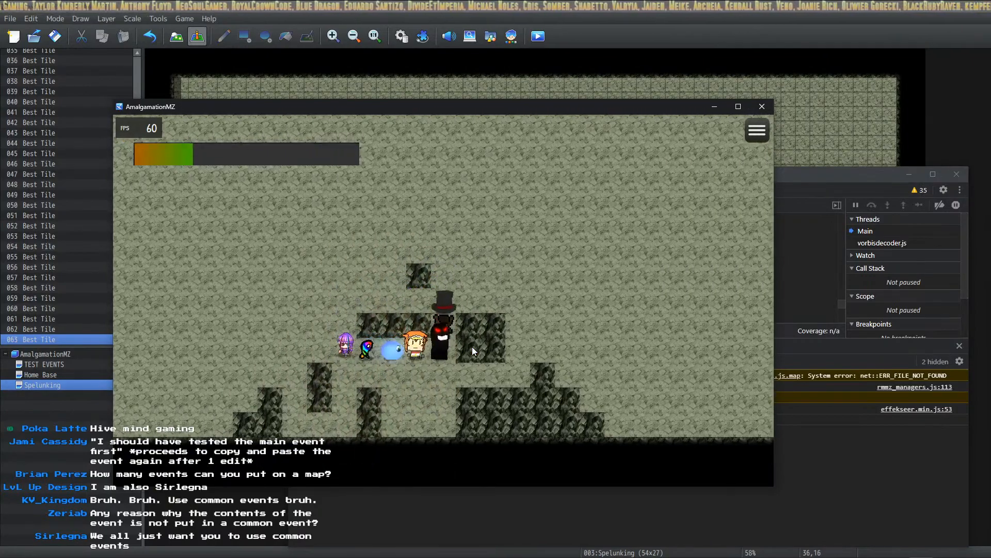
{"action": "key", "text": "Right"}
{"action": "key", "text": "Right"}
{"action": "key", "text": "Right"}
{"action": "key", "text": "Down"}
{"action": "key", "text": "Down"}
{"action": "key", "text": "Down"}
{"action": "key", "text": "Left"}
{"action": "key", "text": "Left"}
{"action": "key", "text": "Up"}
{"action": "key", "text": "Right"}
{"action": "key", "text": "Right"}
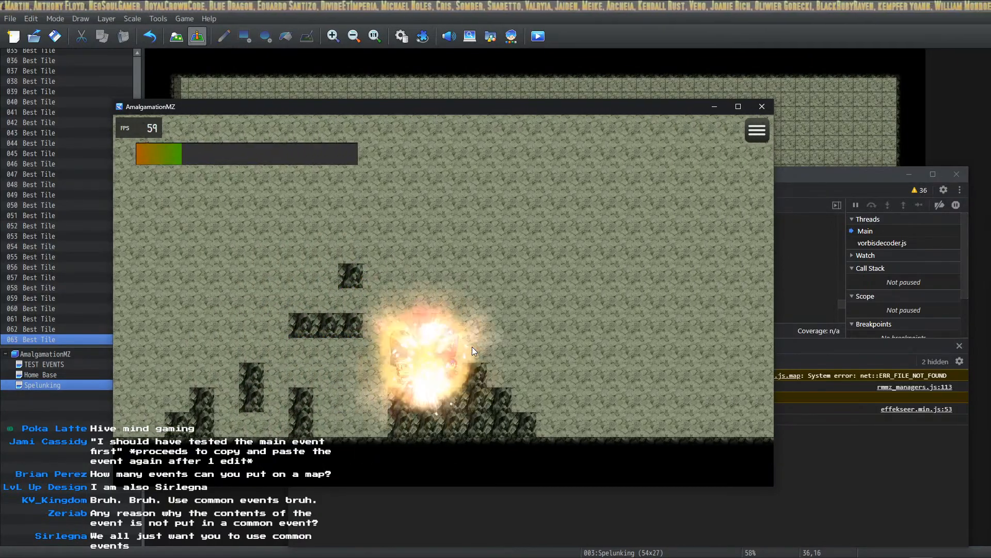
Mine the upper tiles of the pyramid's lower right slope, then walk the party back left.
{"action": "key", "text": "Down"}
{"action": "key", "text": "Down"}
{"action": "key", "text": "Right"}
{"action": "key", "text": "Right"}
{"action": "key", "text": "Up"}
{"action": "key", "text": "Left"}
{"action": "key", "text": "Left"}
{"action": "key", "text": "Down"}
{"action": "key", "text": "Down"}
{"action": "key", "text": "Right"}
{"action": "key", "text": "Up"}
{"action": "key", "text": "Left"}
{"action": "key", "text": "Left"}
{"action": "key", "text": "Down"}
{"action": "key", "text": "Left"}
{"action": "key", "text": "Left"}
{"action": "key", "text": "Left"}
{"action": "key", "text": "Left"}
{"action": "key", "text": "Left"}
{"action": "key", "text": "Left"}
{"action": "key", "text": "Left"}
{"action": "key", "text": "Left"}
{"action": "key", "text": "Left"}
{"action": "key", "text": "Left"}
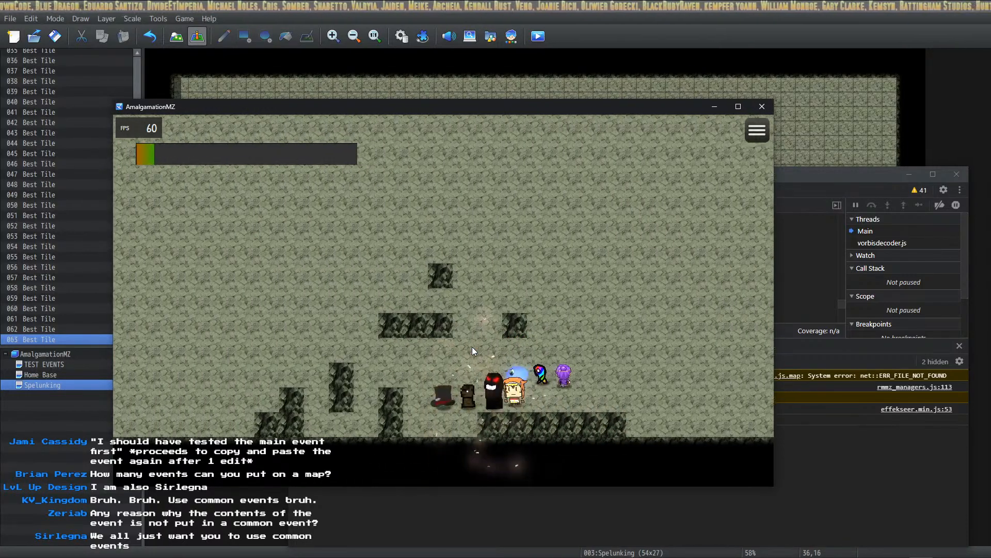
Use up the remaining pickaxe durability on the pyramid's left tiles and try to mine the tile at its apex.
{"action": "key", "text": "Up"}
{"action": "key", "text": "Right"}
{"action": "key", "text": "Right"}
{"action": "key", "text": "Right"}
{"action": "key", "text": "Down"}
{"action": "key", "text": "Up"}
{"action": "key", "text": "Up"}
{"action": "key", "text": "Up"}
{"action": "key", "text": "Right"}
{"action": "key", "text": "Right"}
{"action": "key", "text": "Right"}
{"action": "key", "text": "Right"}
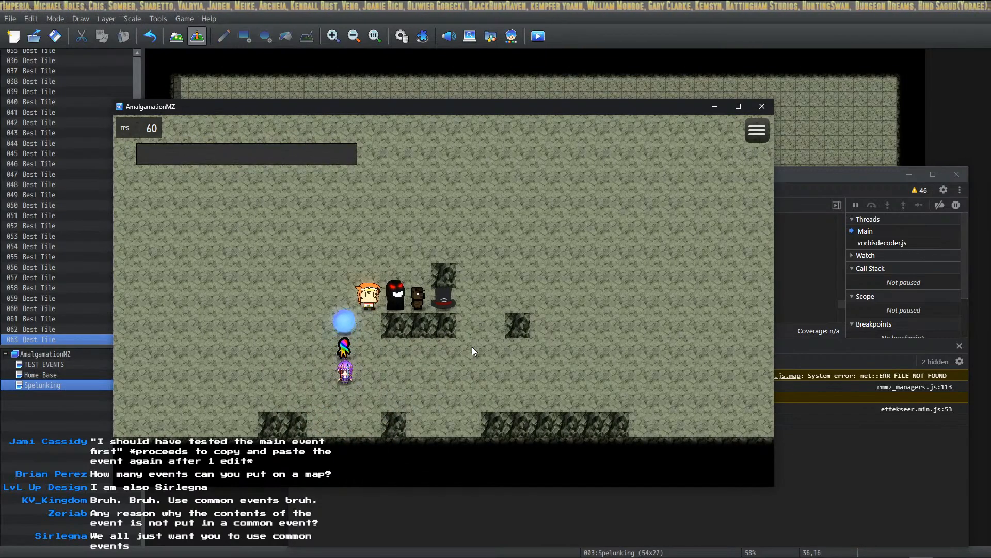
Walk the party around the pyramid's remaining rock tiles and down below them with the pickaxe durability used up.
{"action": "key", "text": "Right"}
{"action": "key", "text": "Right"}
{"action": "key", "text": "Right"}
{"action": "key", "text": "Left"}
{"action": "key", "text": "Left"}
{"action": "key", "text": "Left"}
{"action": "key", "text": "Down"}
{"action": "key", "text": "Down"}
{"action": "key", "text": "Down"}
{"action": "key", "text": "Down"}
{"action": "key", "text": "Down"}
{"action": "key", "text": "Right"}
{"action": "key", "text": "Up"}
{"action": "key", "text": "Up"}
{"action": "key", "text": "Left"}
{"action": "key", "text": "Left"}
View the party's main menu, leave it, walk back toward the remaining rock and close the playtest.
{"action": "key", "text": "Escape"}
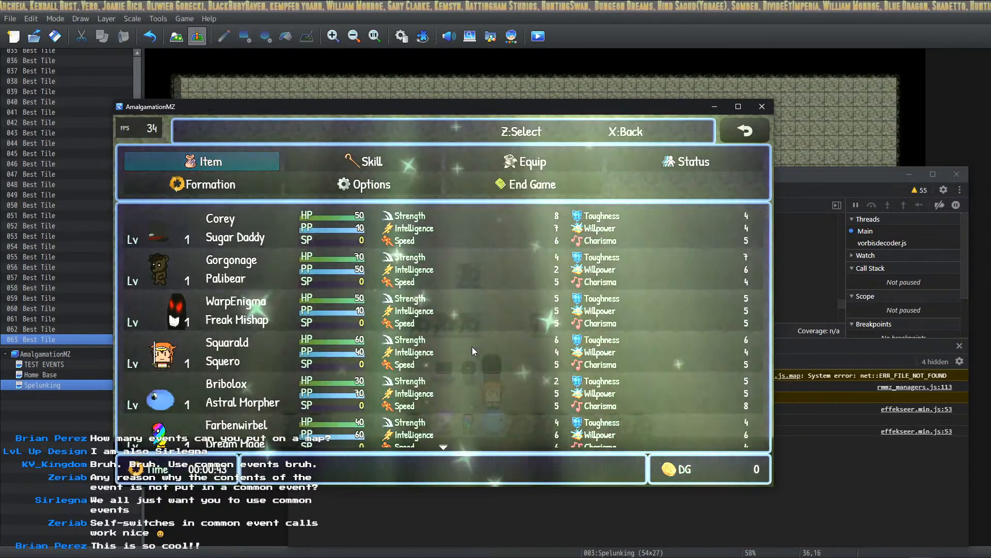
{"action": "key", "text": "Right"}
{"action": "key", "text": "Right"}
{"action": "key", "text": "Right"}
{"action": "key", "text": "Right"}
{"action": "key", "text": "Left"}
{"action": "key", "text": "Left"}
{"action": "key", "text": "Escape"}
{"action": "key", "text": "Up"}
{"action": "key", "text": "Right"}
{"action": "key", "text": "Right"}
{"action": "key", "text": "Right"}
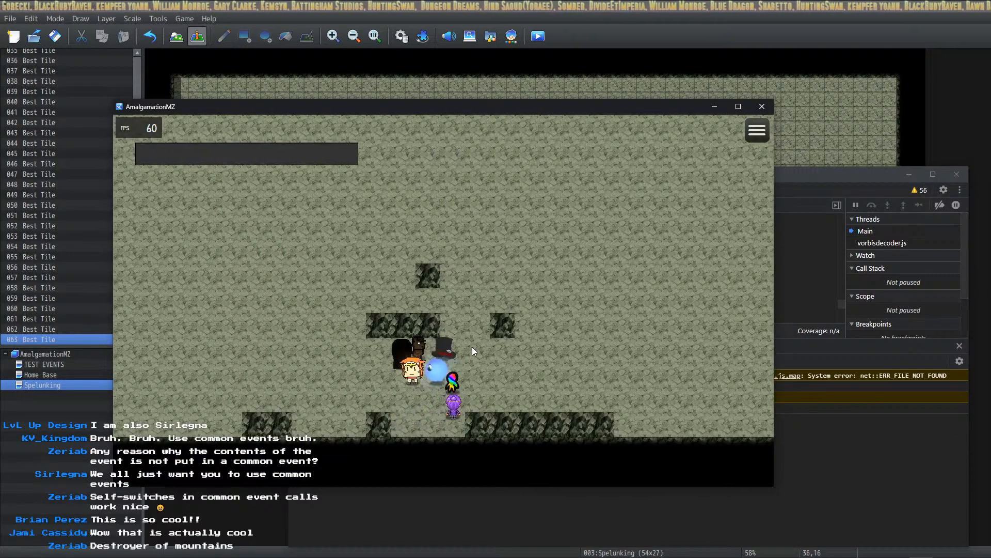
{"action": "left_click", "coordinate": [762, 107]}
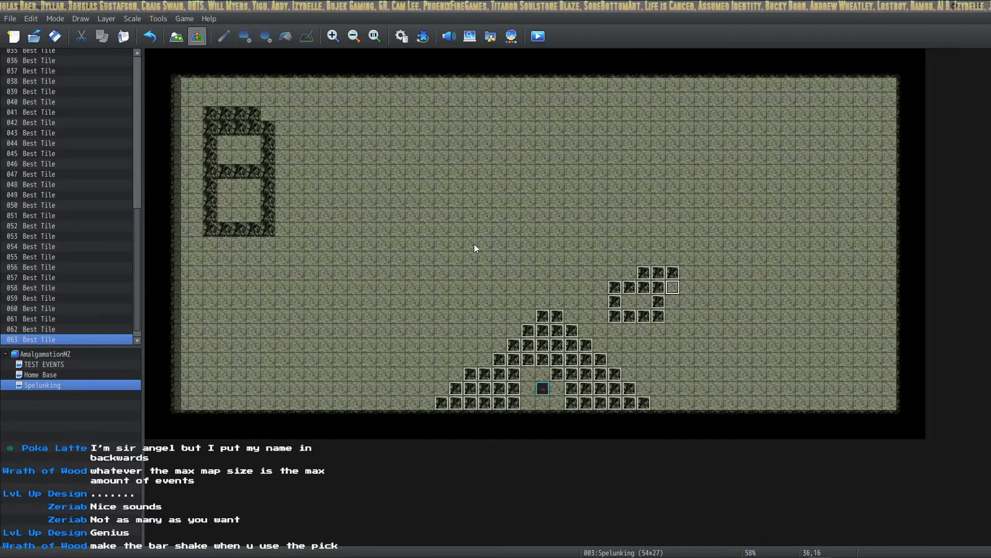
Review the commands of the Best Tile event on the pyramid's upper left slope and look through the other Best Tile events.
{"action": "left_click", "coordinate": [687, 273]}
{"action": "left_click", "coordinate": [658, 275]}
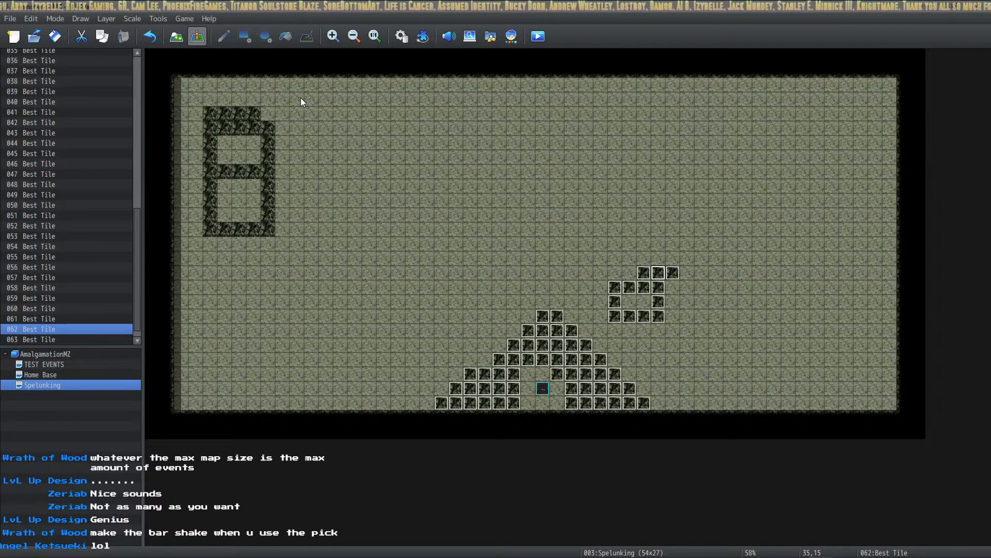
{"action": "double_click", "coordinate": [529, 331]}
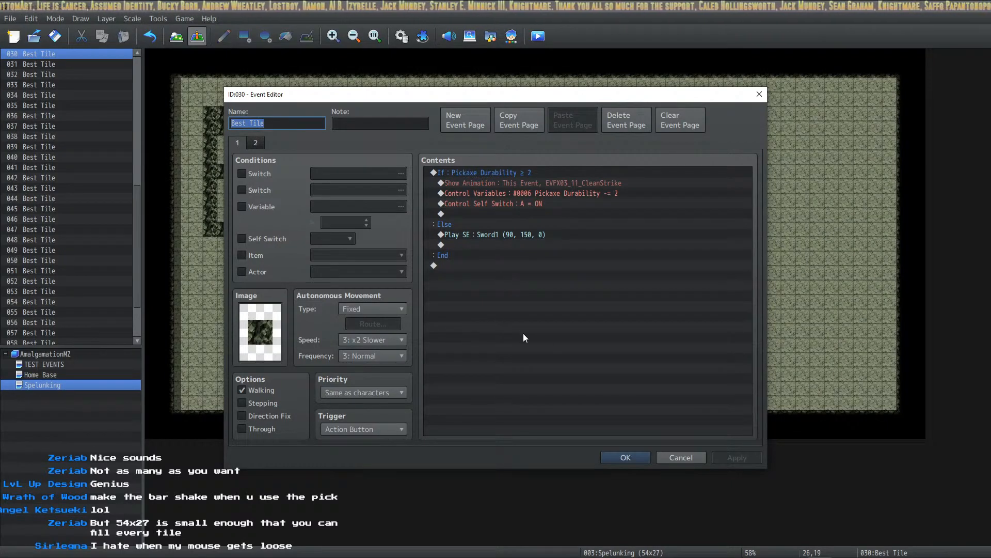
{"action": "left_click", "coordinate": [613, 457]}
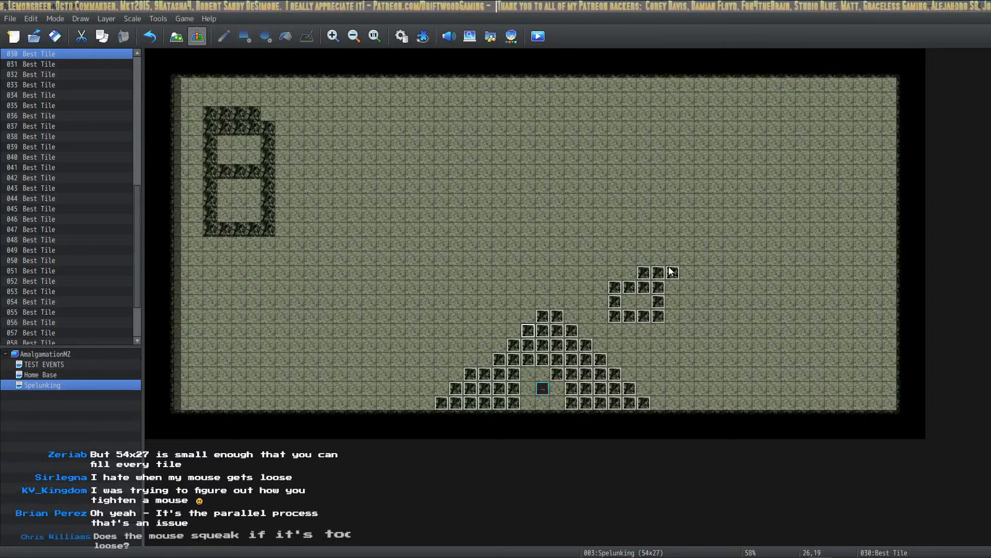
{"action": "left_click", "coordinate": [559, 328]}
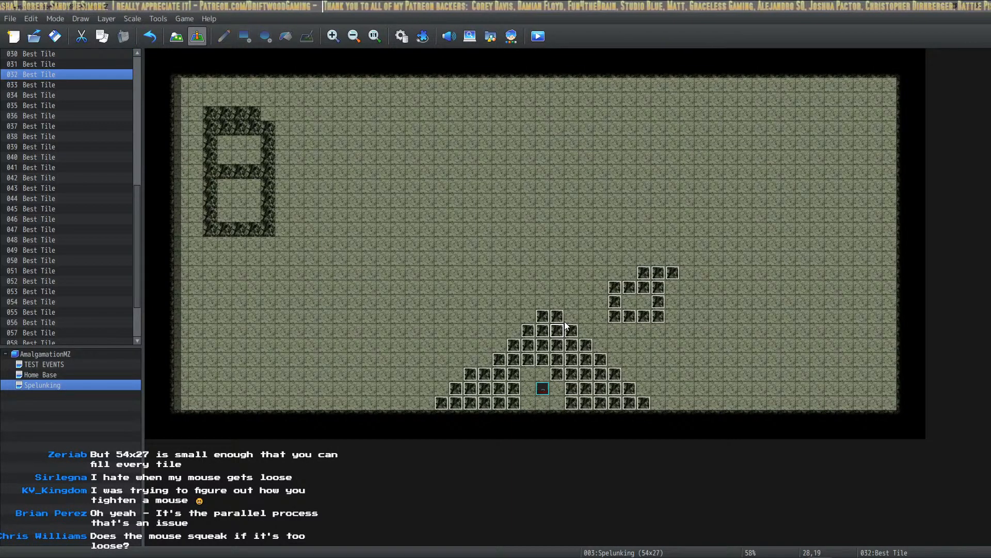
{"action": "left_click", "coordinate": [92, 158]}
{"action": "left_click", "coordinate": [75, 199]}
{"action": "left_click", "coordinate": [67, 249]}
{"action": "left_click", "coordinate": [72, 281]}
{"action": "left_click", "coordinate": [88, 199]}
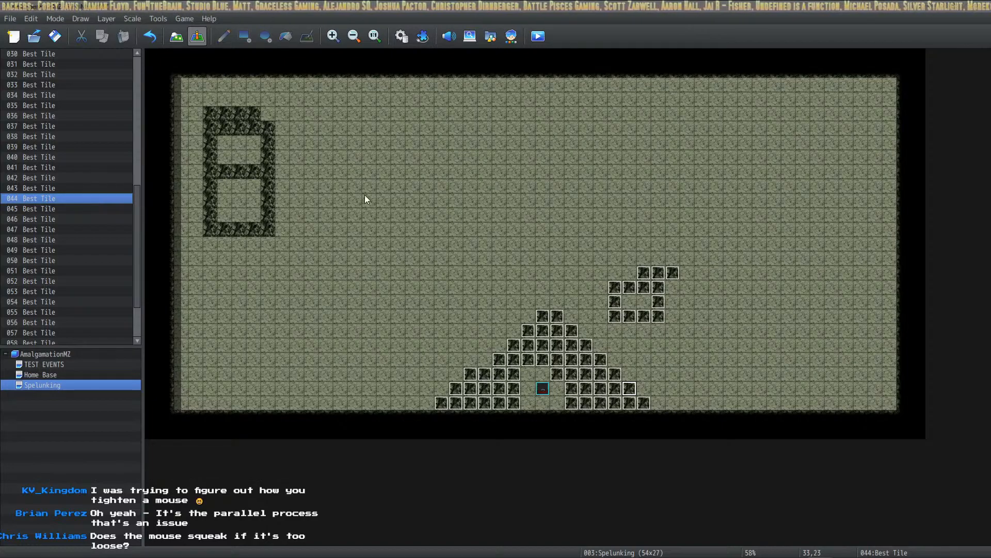
Paste more Best Tile events above the pyramid to extend its top into a taller peak with a curved left edge.
{"action": "left_click", "coordinate": [571, 331]}
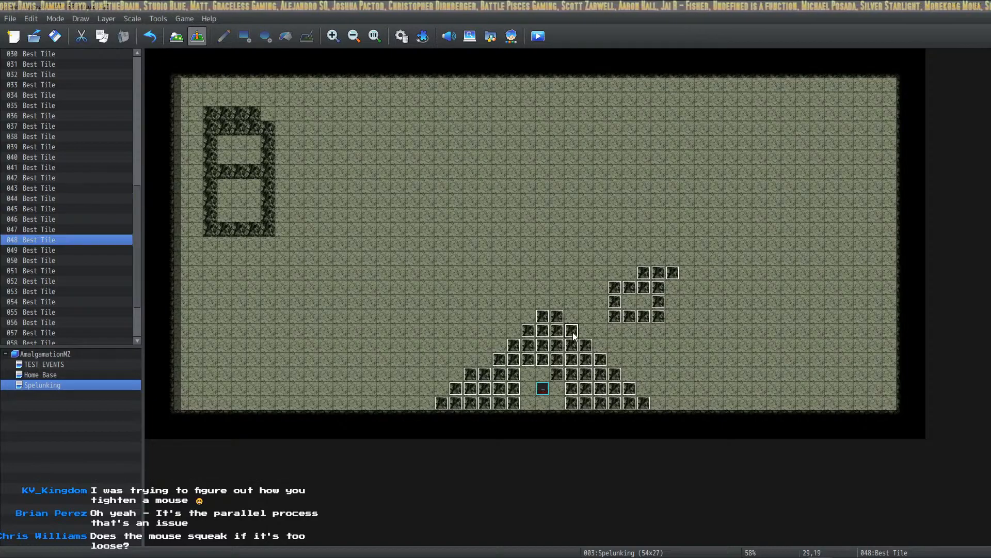
{"action": "key", "text": "ctrl+v"}
{"action": "left_click", "coordinate": [570, 304]}
{"action": "key", "text": "ctrl+v"}
{"action": "left_click", "coordinate": [558, 299]}
{"action": "key", "text": "ctrl+v"}
{"action": "left_click", "coordinate": [553, 287]}
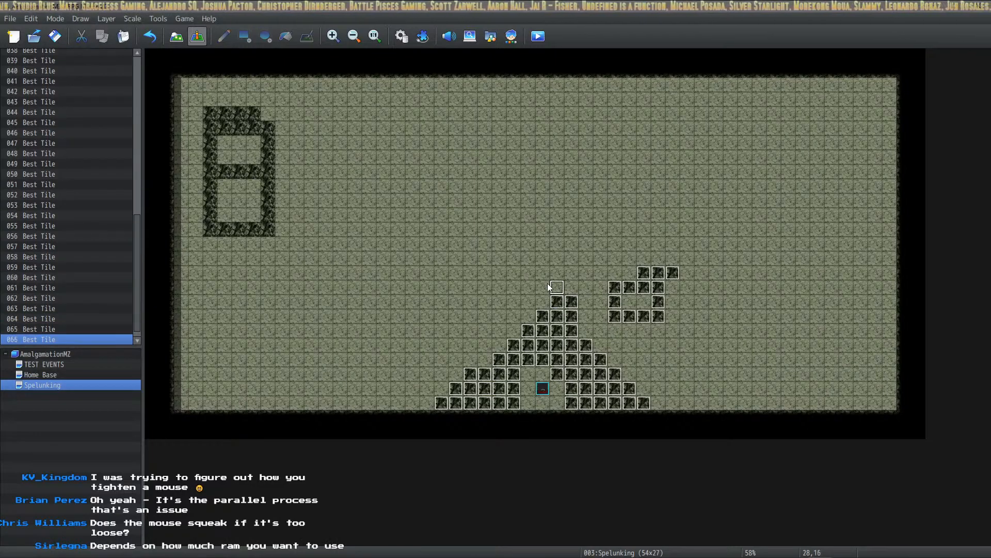
{"action": "left_click", "coordinate": [518, 302]}
{"action": "key", "text": "ctrl+v"}
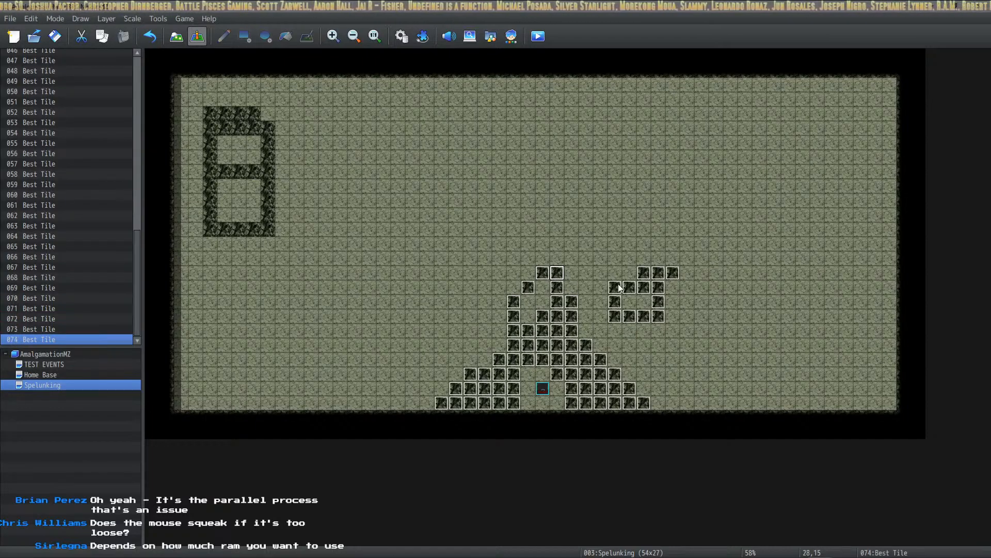
Paste Best Tile events in an arch beyond the upper right corner of the separate ring, curving down its right side.
{"action": "left_click", "coordinate": [730, 273]}
{"action": "key", "text": "ctrl+v"}
{"action": "left_click", "coordinate": [730, 258]}
{"action": "key", "text": "ctrl+v"}
{"action": "left_click", "coordinate": [730, 243]}
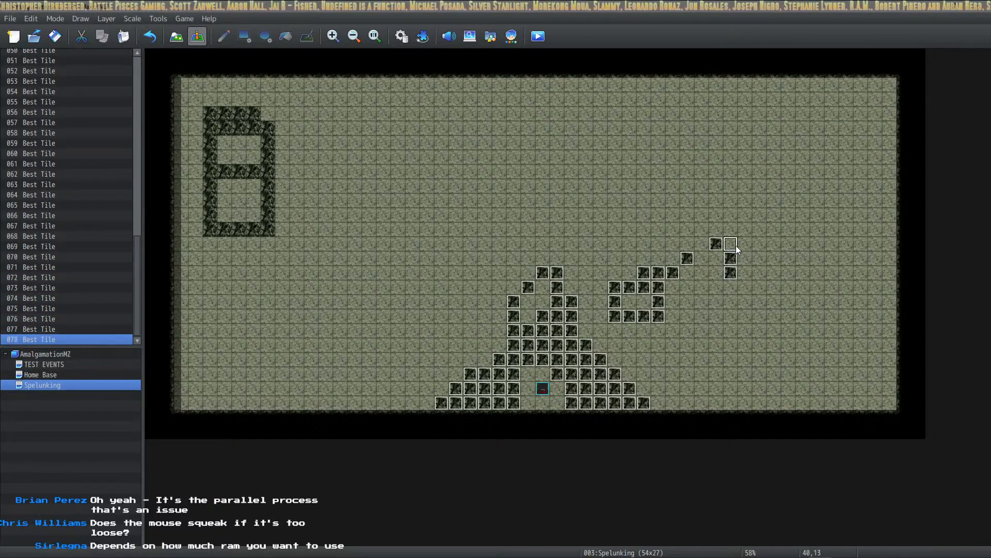
{"action": "key", "text": "ctrl+v"}
{"action": "left_click", "coordinate": [745, 244]}
{"action": "key", "text": "ctrl+v"}
{"action": "left_click", "coordinate": [759, 258]}
{"action": "key", "text": "ctrl+v"}
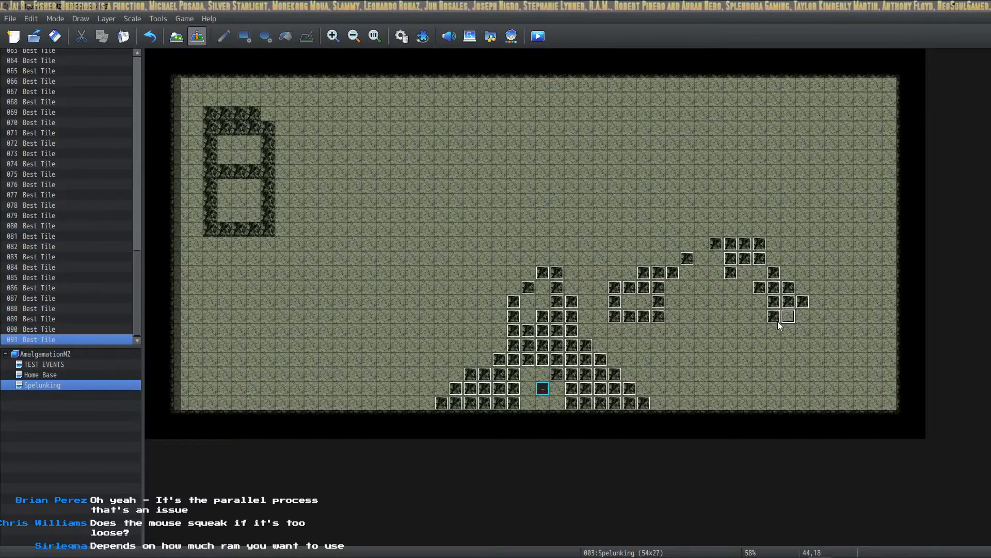
Continue pasting Best Tile events from the arch's rightmost point down and inward to form its lower right curve.
{"action": "key", "text": "ctrl+v"}
{"action": "left_click", "coordinate": [760, 331]}
{"action": "key", "text": "ctrl+v"}
{"action": "left_click", "coordinate": [774, 330]}
{"action": "key", "text": "ctrl+v"}
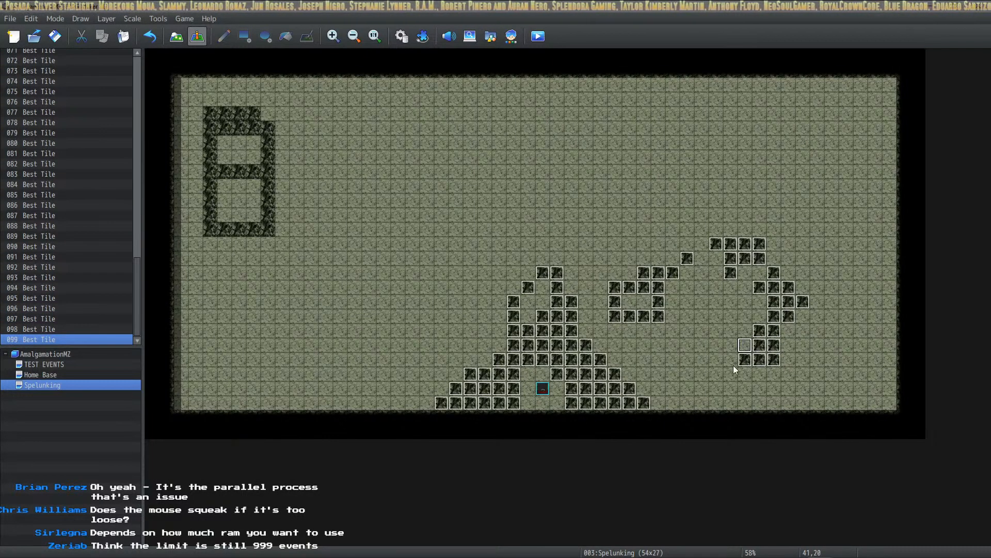
{"action": "key", "text": "ctrl+v"}
Extend the curve of Best Tile events down to the cave's bottom edge and fill the remaining gaps in it.
{"action": "left_click", "coordinate": [730, 361]}
{"action": "key", "text": "ctrl+v"}
{"action": "left_click", "coordinate": [744, 374]}
{"action": "key", "text": "ctrl+v"}
{"action": "left_click", "coordinate": [729, 387]}
{"action": "key", "text": "ctrl+v"}
{"action": "left_click", "coordinate": [718, 390]}
{"action": "key", "text": "ctrl+v"}
{"action": "left_click", "coordinate": [719, 404]}
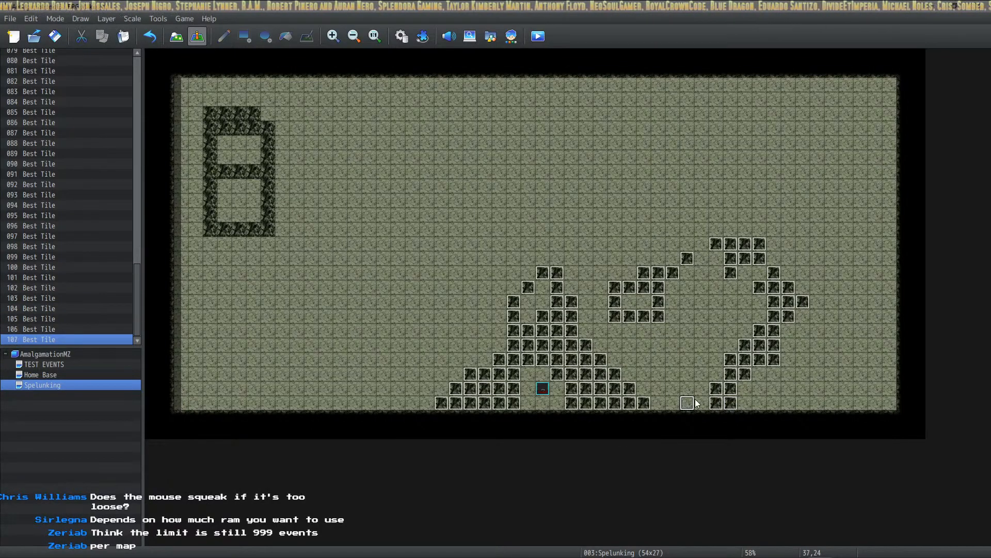
{"action": "key", "text": "ctrl+v"}
{"action": "left_click", "coordinate": [716, 373]}
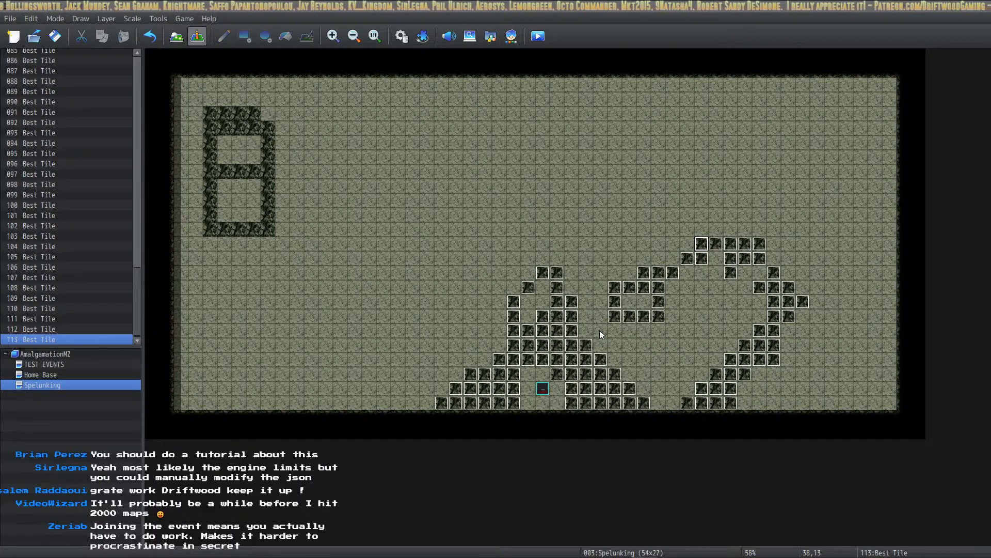
Look over the project's plugin list and the Pickaxe Durability Gauge in HUD Maker Ultra, then return to the map editor.
{"action": "right_click", "coordinate": [556, 330]}
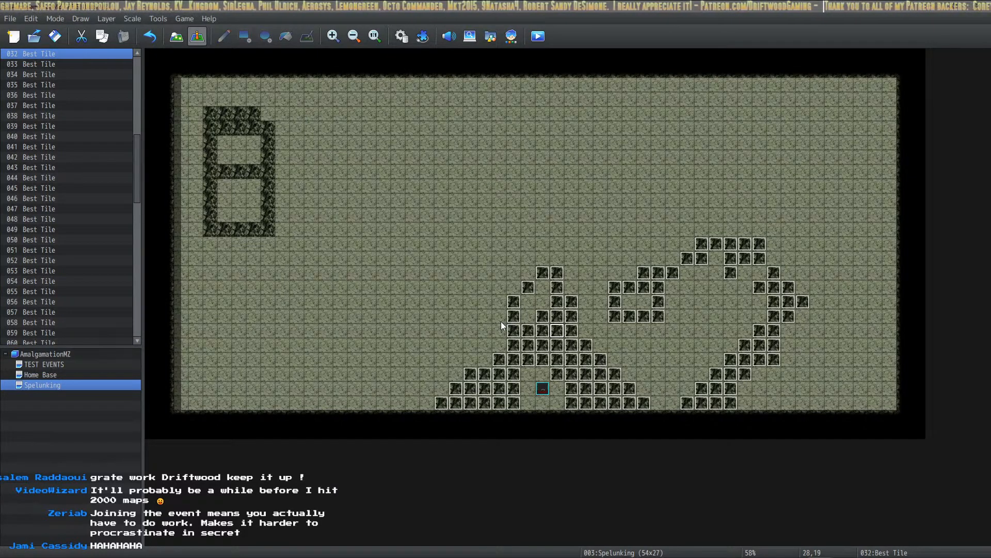
{"action": "right_click", "coordinate": [514, 344]}
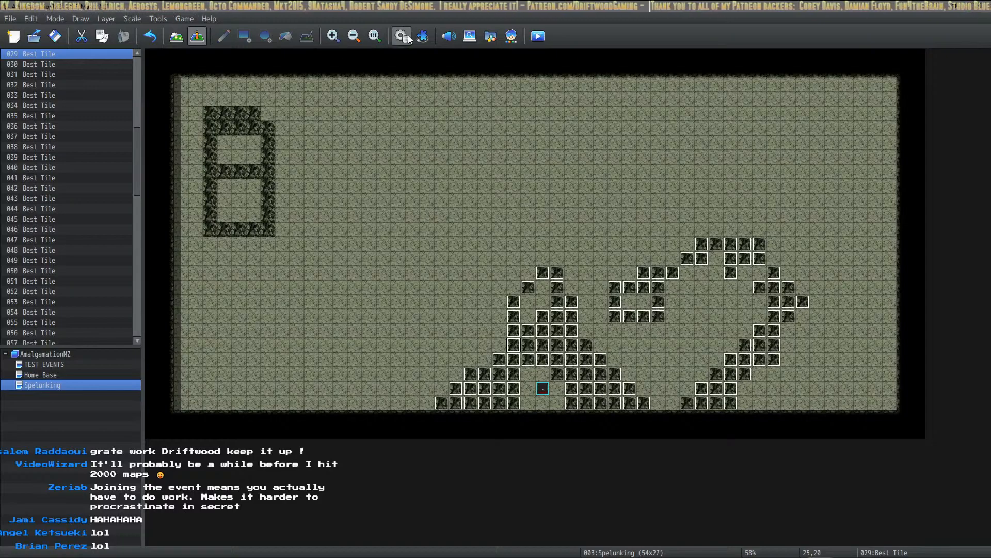
{"action": "key", "text": "F10"}
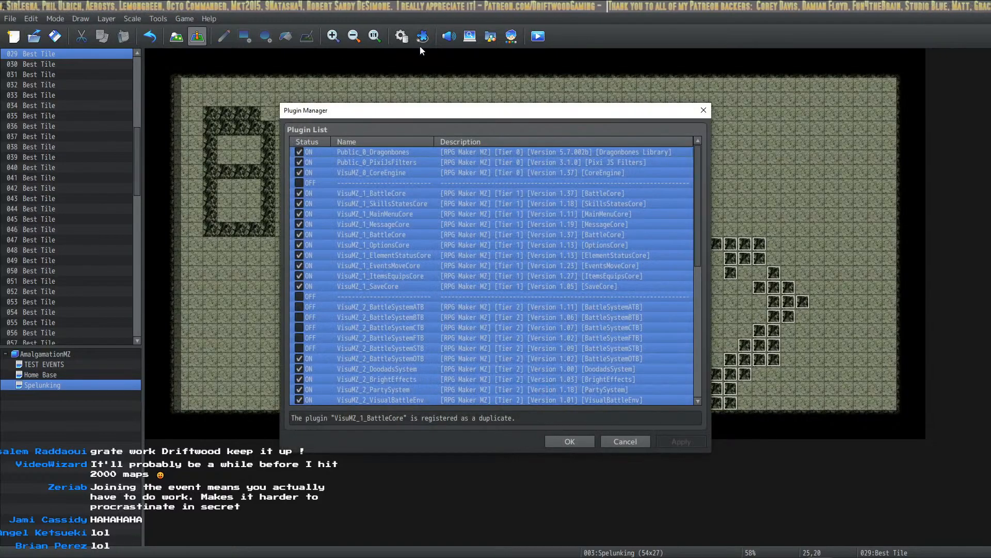
{"action": "left_click", "coordinate": [552, 442]}
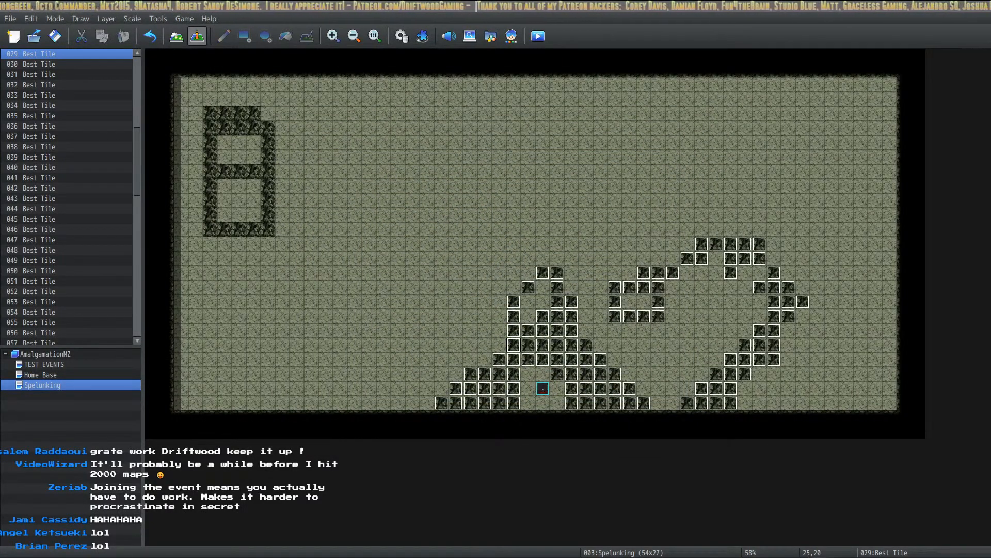
{"action": "key", "text": "alt+Tab"}
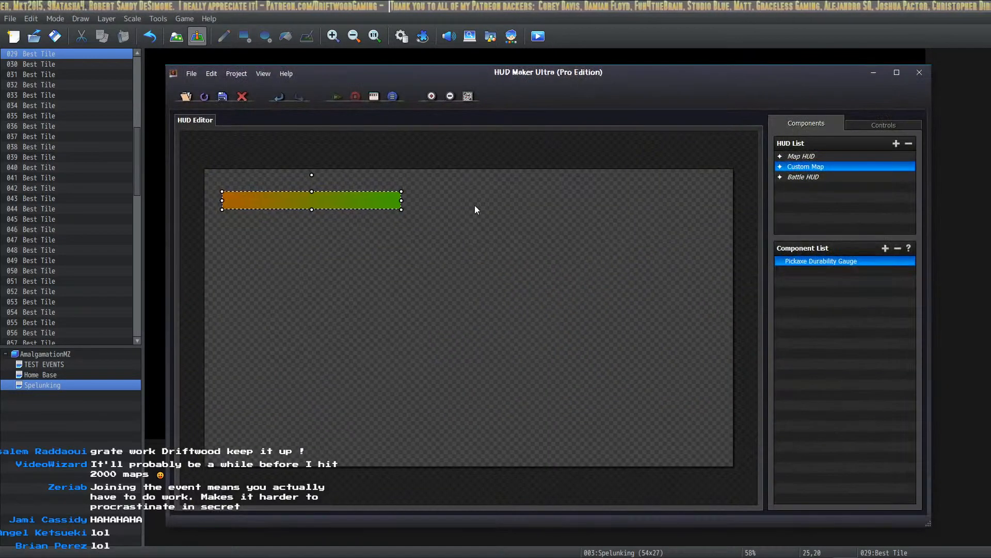
{"action": "left_click", "coordinate": [560, 7]}
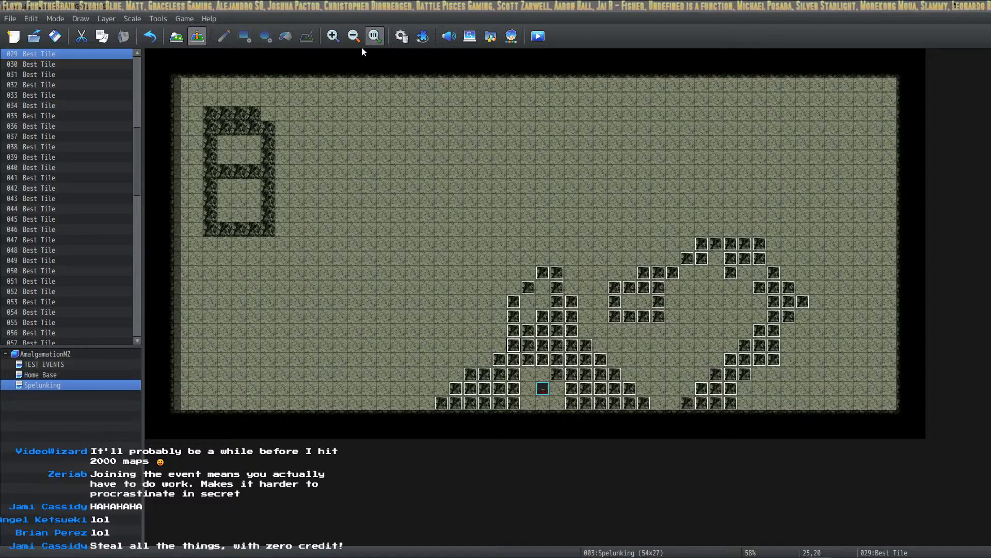
{"action": "left_click", "coordinate": [571, 360]}
{"action": "left_click", "coordinate": [616, 300]}
{"action": "left_click", "coordinate": [629, 288]}
{"action": "left_click", "coordinate": [644, 286]}
{"action": "left_click", "coordinate": [657, 286]}
{"action": "left_click", "coordinate": [661, 274]}
{"action": "left_click", "coordinate": [669, 274]}
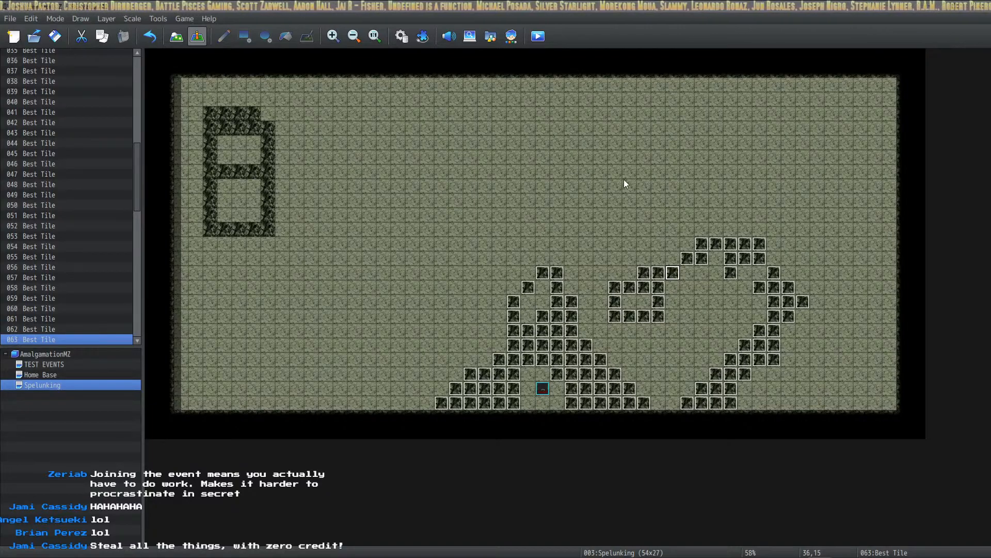
Save the project and launch a playtest of the extended Spelunking map, repositioning its window.
{"action": "left_click", "coordinate": [55, 37]}
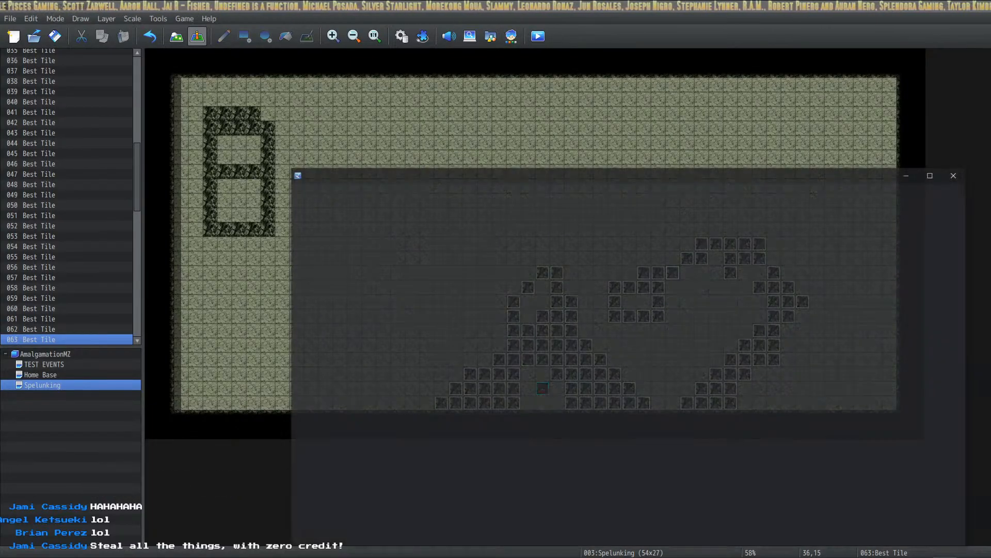
{"action": "left_click_drag", "start_coordinate": [516, 557], "coordinate": [697, 124]}
{"action": "left_click", "coordinate": [516, 370]}
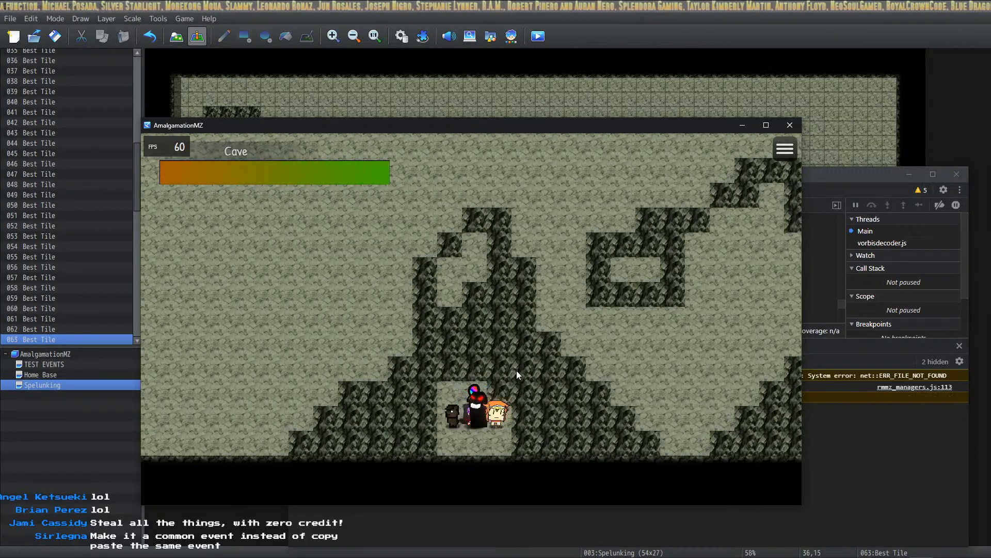
Mine out of the pyramid's right side and through the separate ring up to the top of the new arch.
{"action": "key", "text": "Up"}
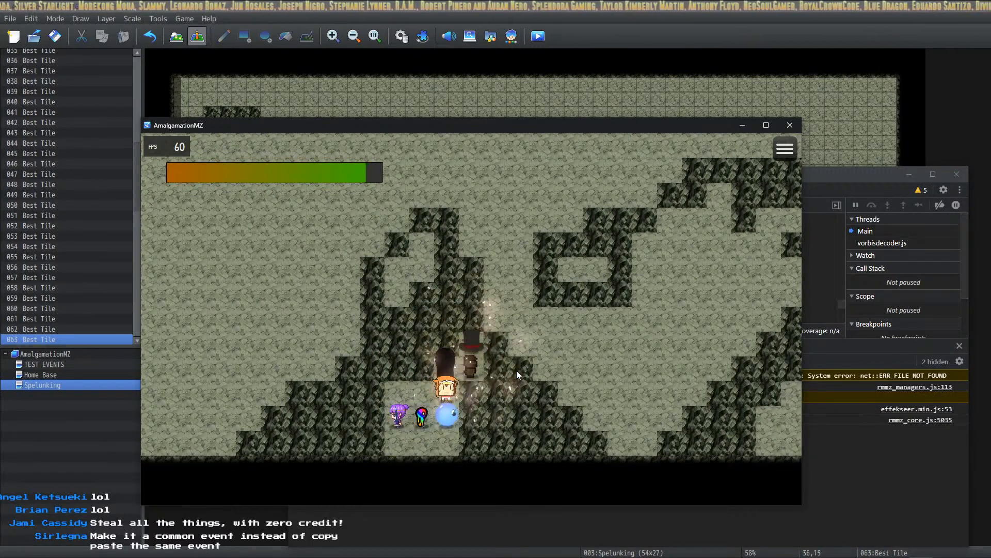
{"action": "key", "text": "Right"}
{"action": "key", "text": "Up"}
{"action": "key", "text": "Up"}
{"action": "key", "text": "Up"}
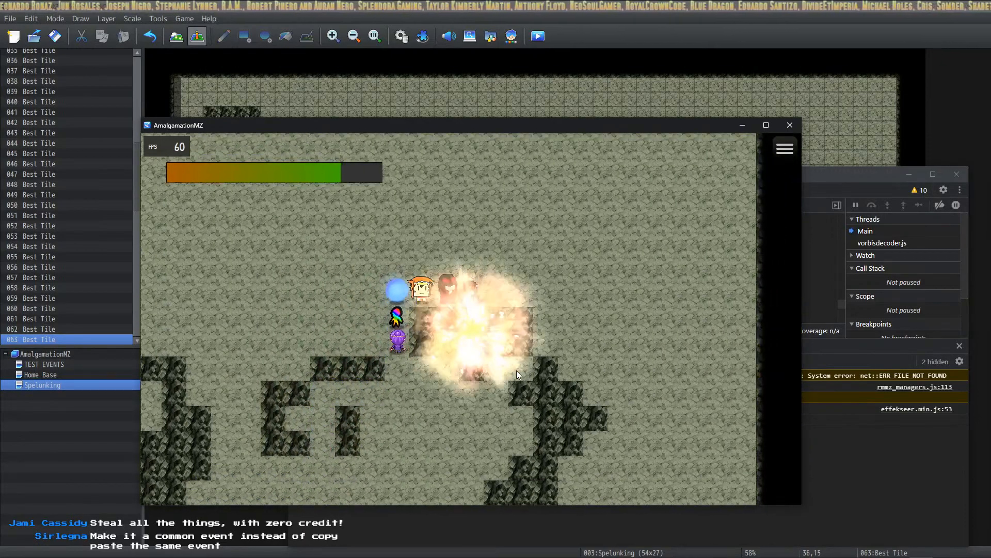
Mine down through the arch's top and cut through the lower part of the new curve near the cave's bottom edge.
{"action": "key", "text": "Down"}
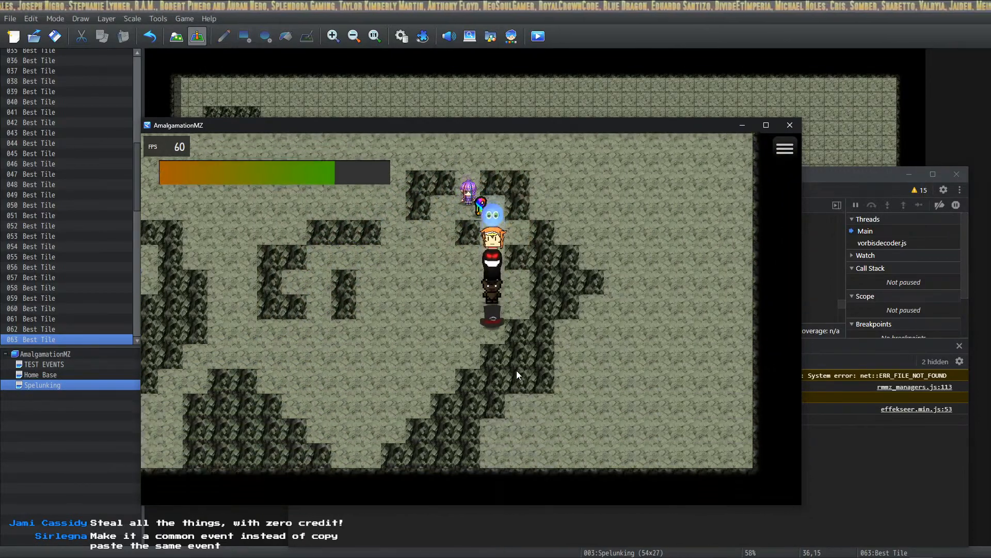
{"action": "key", "text": "Left"}
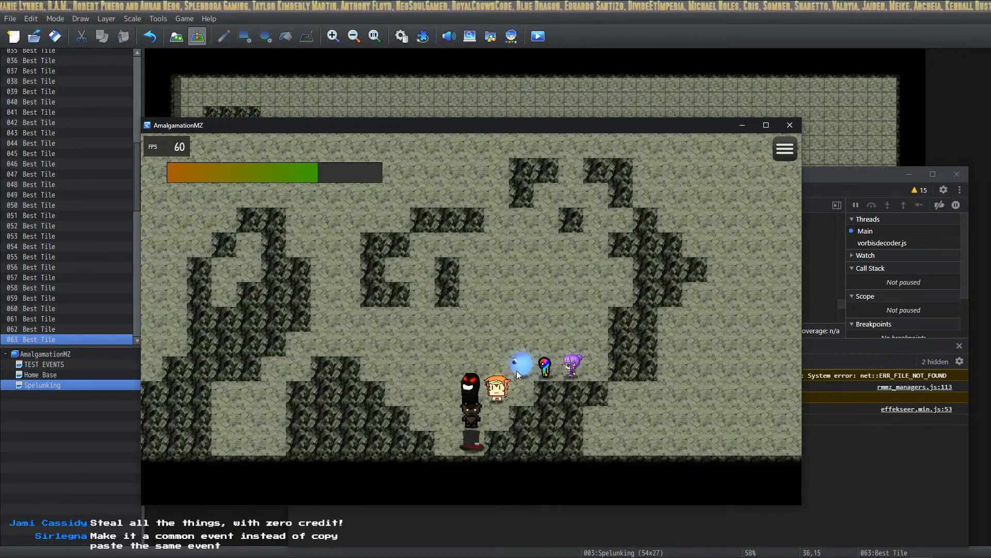
{"action": "key", "text": "Right"}
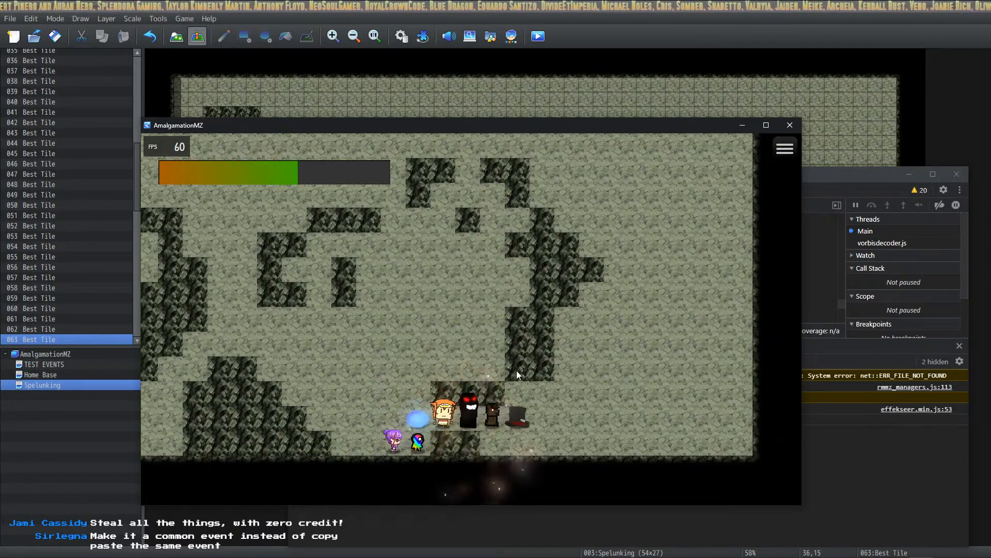
{"action": "key", "text": "Up"}
Mine leftward across the curve's right side, the ring and the pyramid until the party comes out on the far side.
{"action": "key", "text": "Left"}
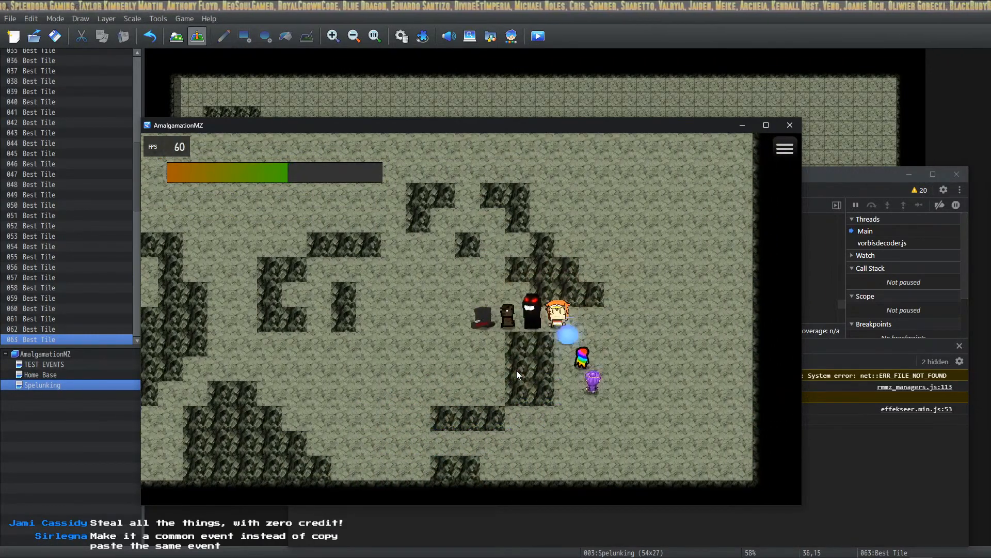
{"action": "key", "text": "Left"}
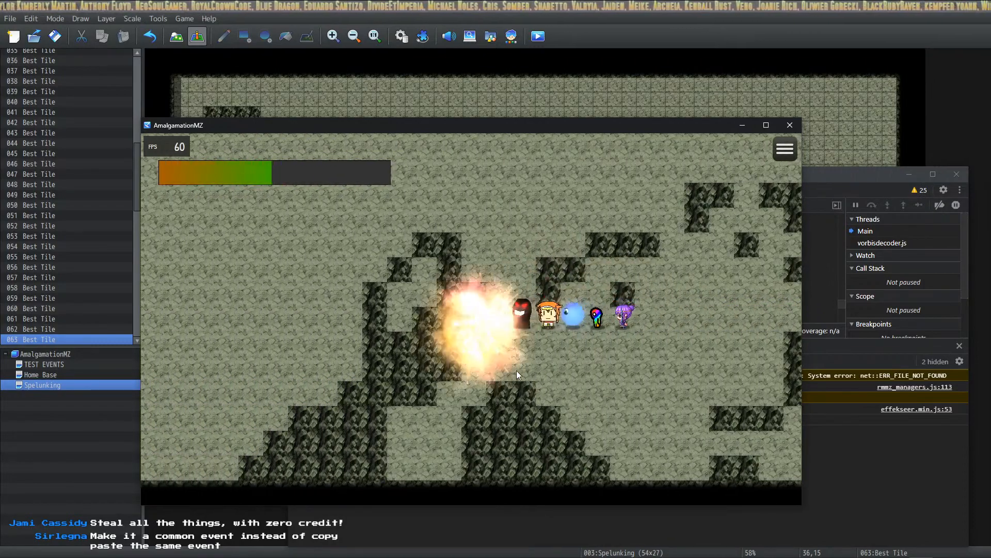
{"action": "key", "text": "Down"}
{"action": "key", "text": "Left"}
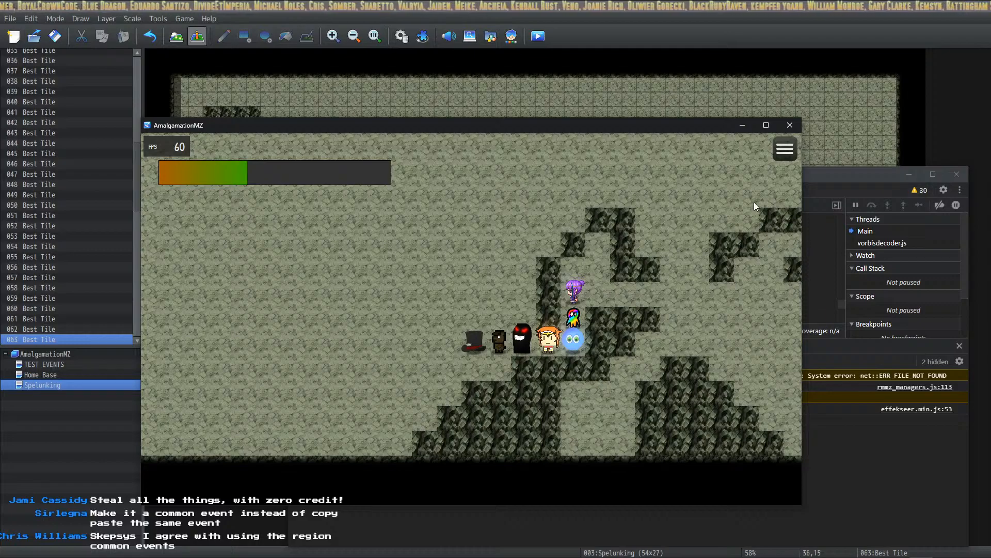
End the playtest of the Spelunking map.
{"action": "left_click", "coordinate": [790, 125]}
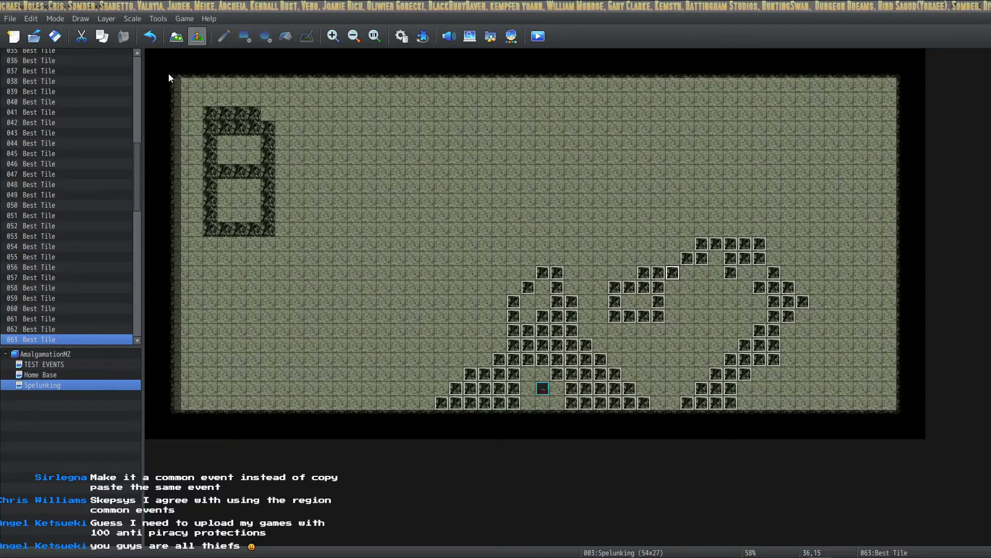
Try a black cave-hole tile in the lower room of the figure-eight wall structure and paint the floor back over it.
{"action": "left_click", "coordinate": [173, 34]}
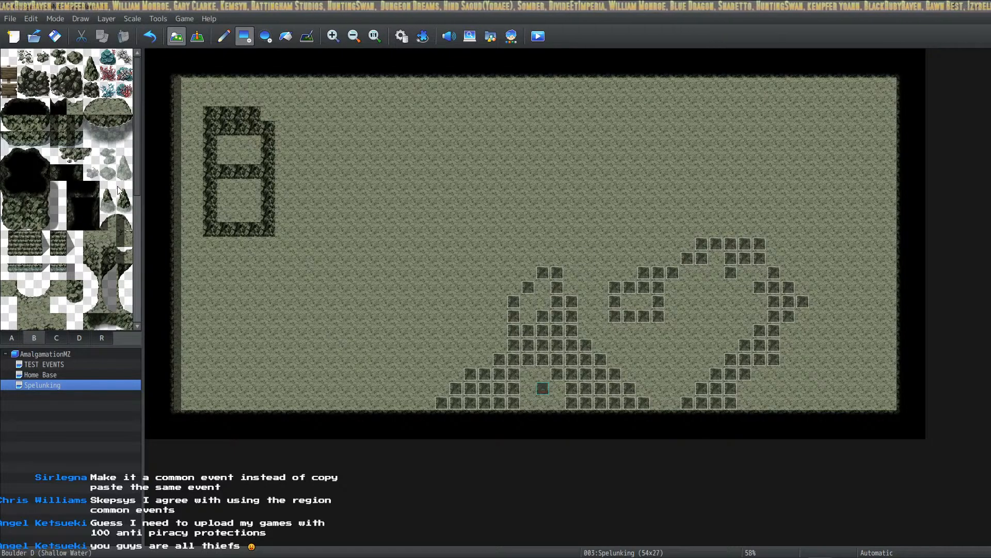
{"action": "left_click", "coordinate": [26, 194]}
{"action": "left_click", "coordinate": [239, 215]}
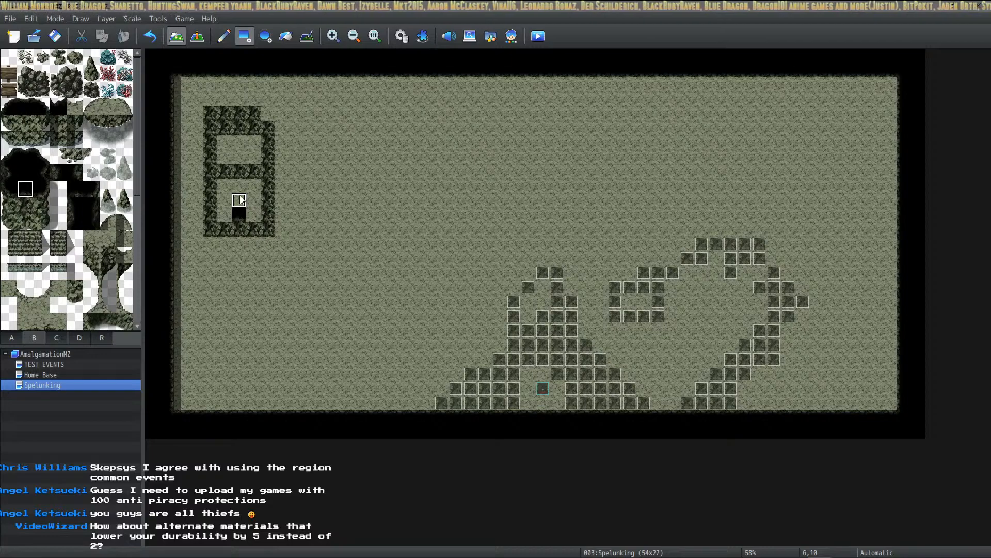
{"action": "right_click", "coordinate": [240, 200]}
{"action": "left_click", "coordinate": [239, 214]}
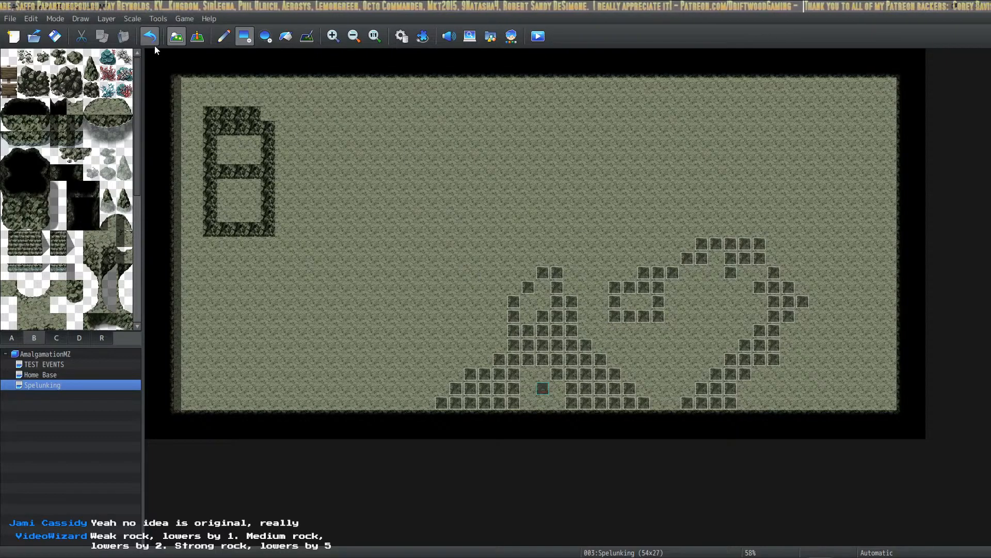
Rename the Best Tile event at 29,19 on the pyramid's right edge as "Best Tile +".
{"action": "left_click", "coordinate": [196, 37]}
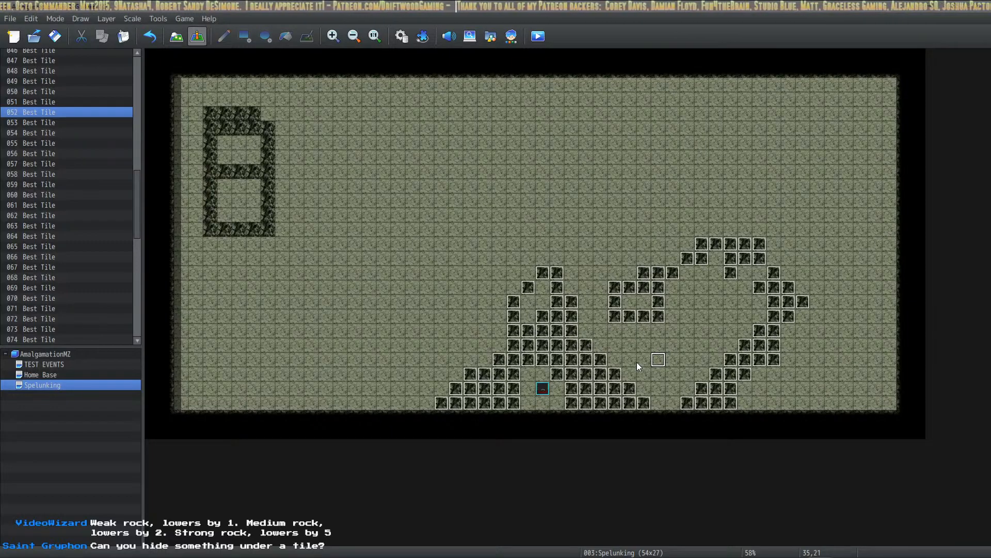
{"action": "double_click", "coordinate": [568, 331]}
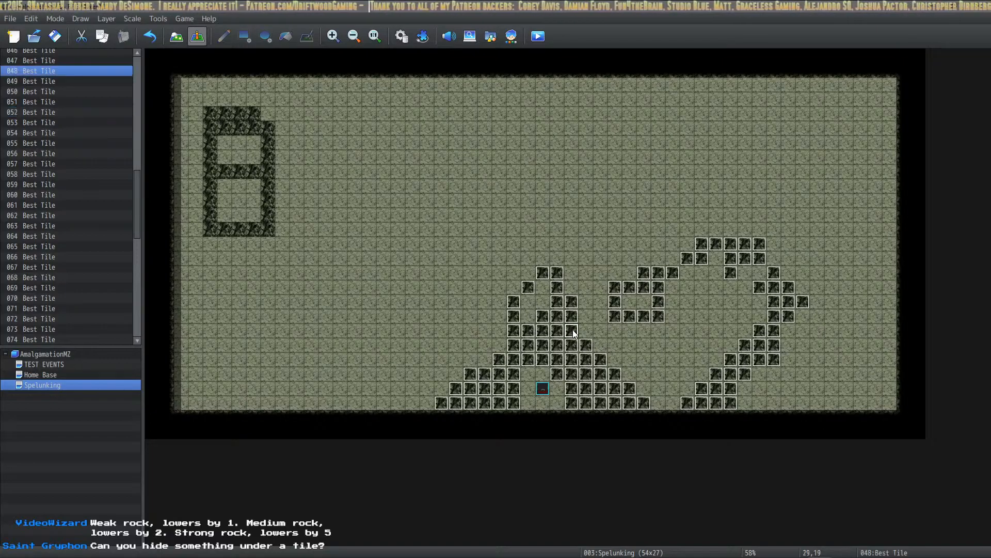
{"action": "left_click", "coordinate": [260, 142]}
{"action": "left_click", "coordinate": [510, 204]}
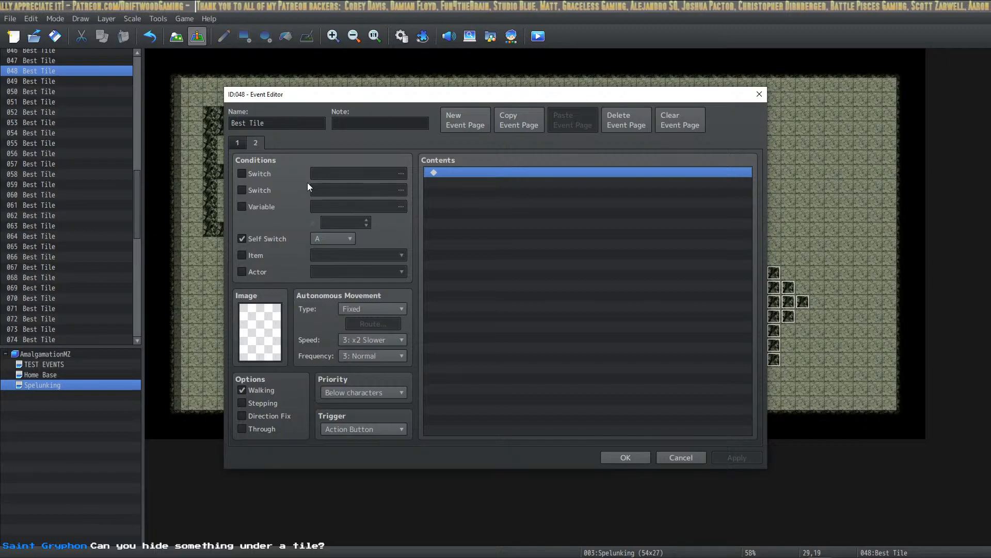
{"action": "left_click", "coordinate": [311, 123]}
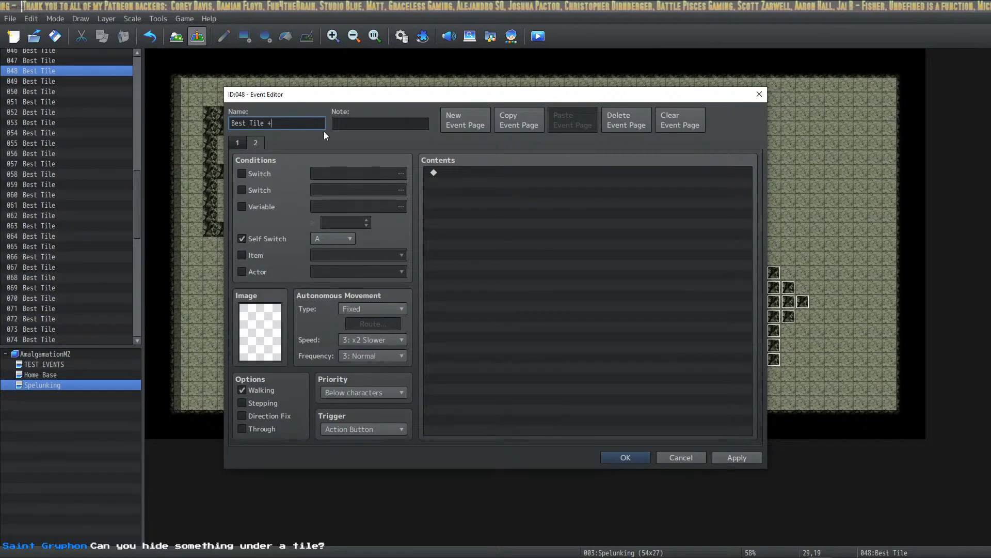
{"action": "left_click", "coordinate": [535, 221]}
Give page 2 of the Best Tile + event the first red chest image from !Chest and save the event.
{"action": "double_click", "coordinate": [272, 317]}
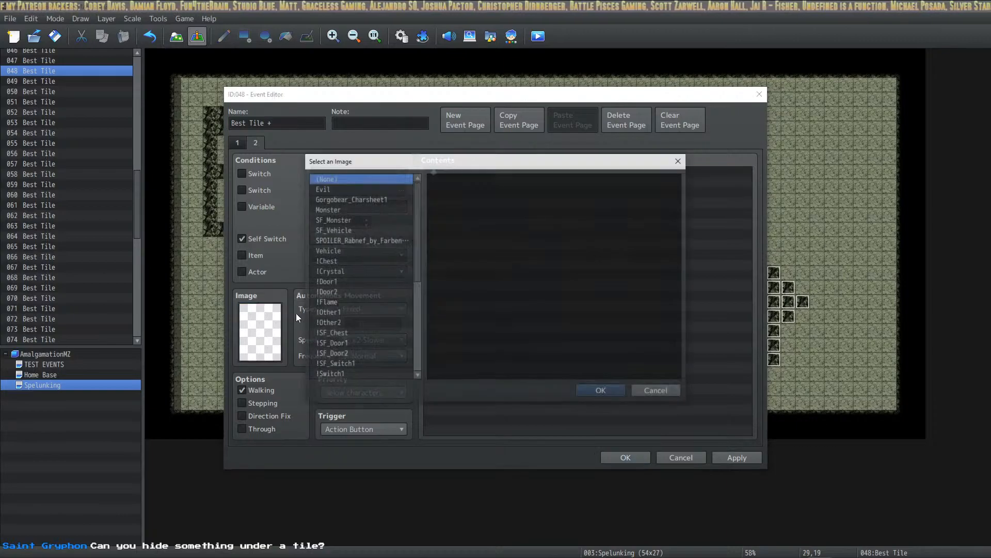
{"action": "left_click", "coordinate": [356, 263]}
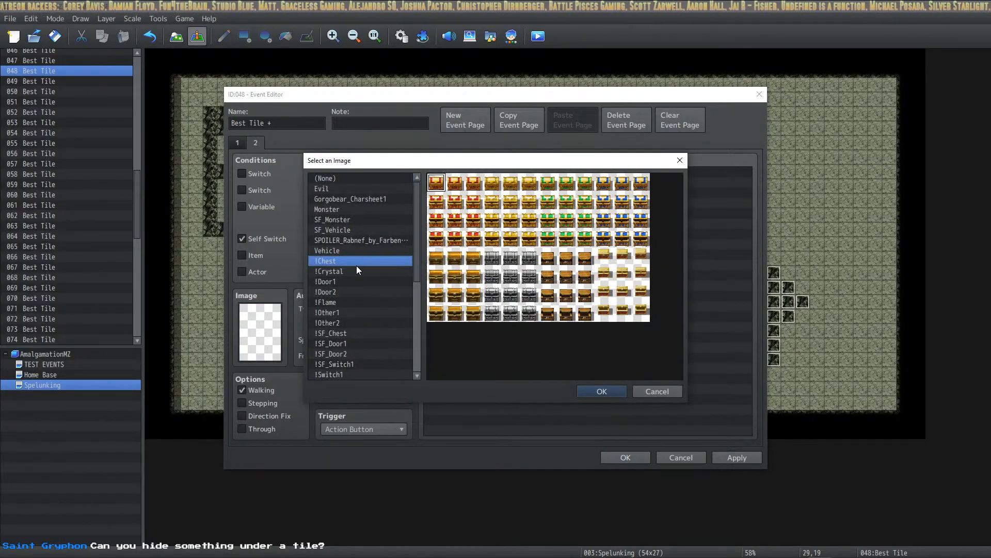
{"action": "left_click", "coordinate": [602, 386]}
{"action": "double_click", "coordinate": [444, 201]}
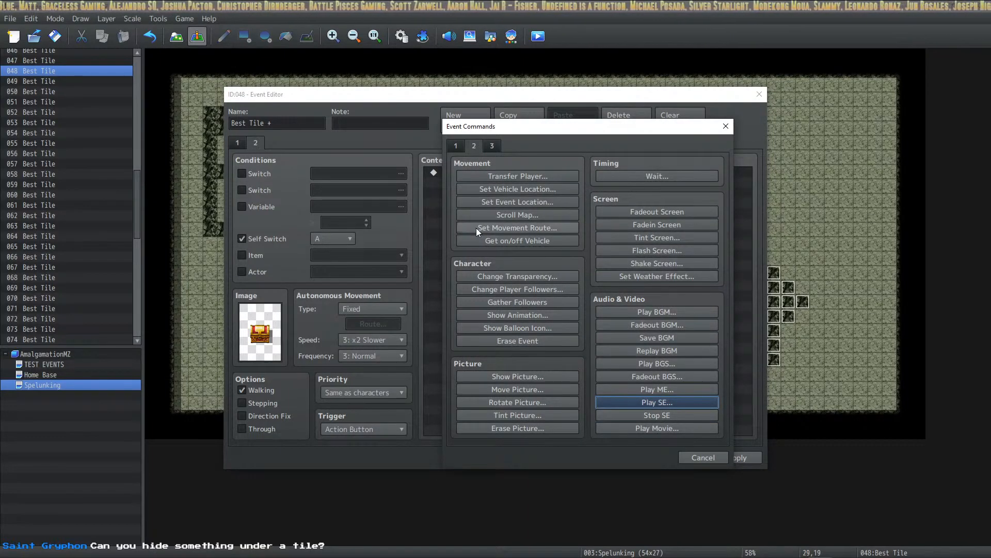
{"action": "left_click", "coordinate": [720, 458]}
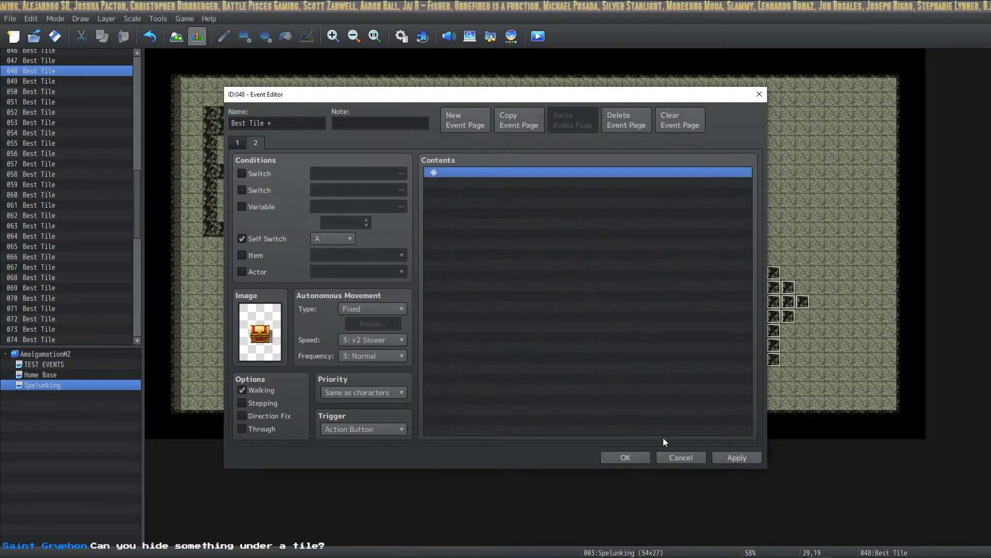
{"action": "left_click", "coordinate": [625, 457]}
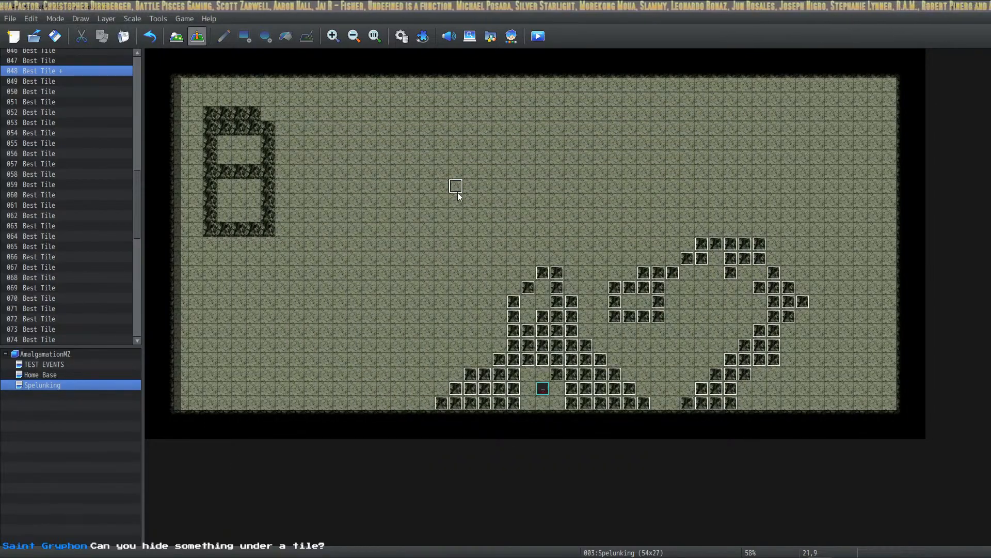
Create a quick treasure chest event containing 100 gold on the open floor at 21,9.
{"action": "right_click", "coordinate": [452, 187]}
{"action": "mouse_move", "coordinate": [523, 324]}
{"action": "left_click", "coordinate": [603, 346]}
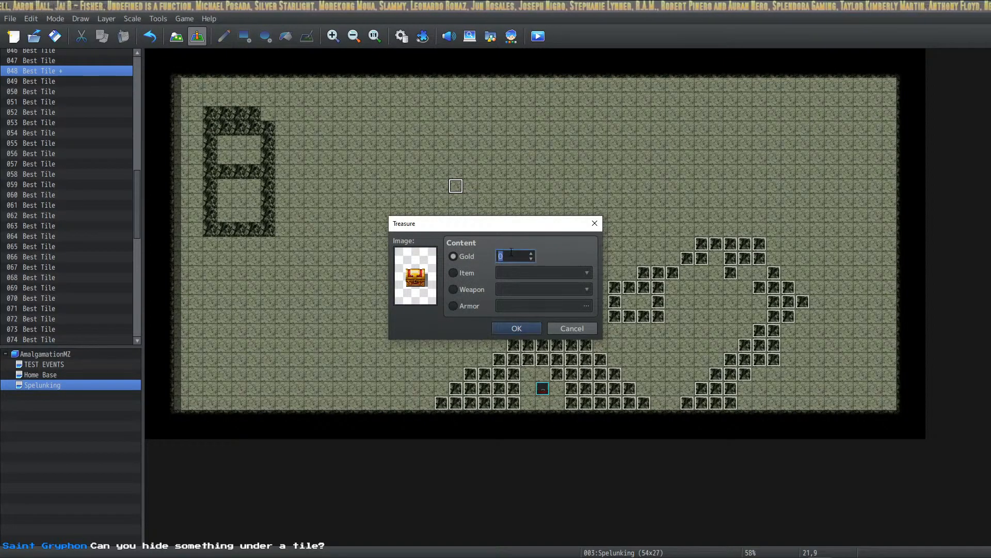
{"action": "left_click", "coordinate": [534, 333]}
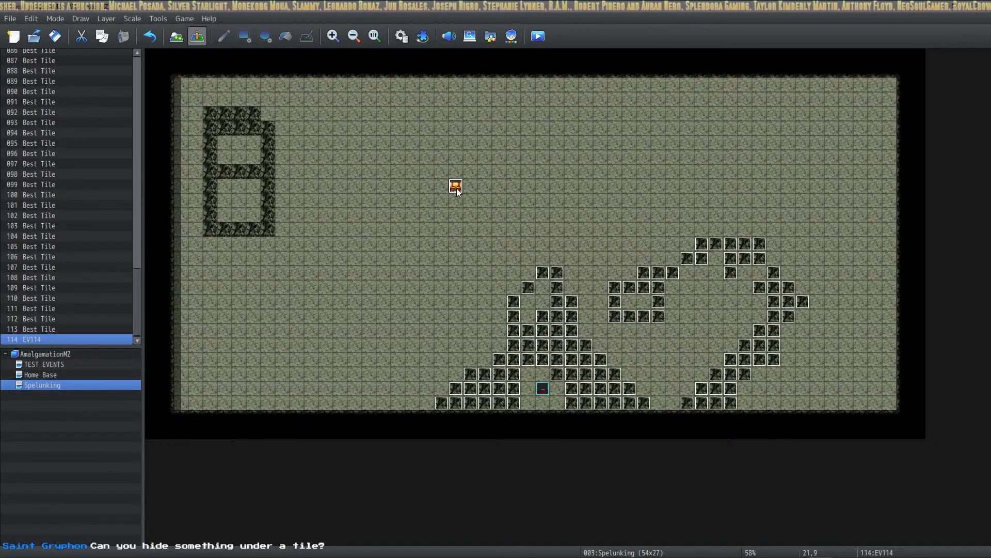
Copy all of the page 1 commands from the new treasure chest event and close it without changes.
{"action": "double_click", "coordinate": [455, 186]}
{"action": "left_click", "coordinate": [514, 173]}
{"action": "left_click", "coordinate": [502, 279], "text": "shift"}
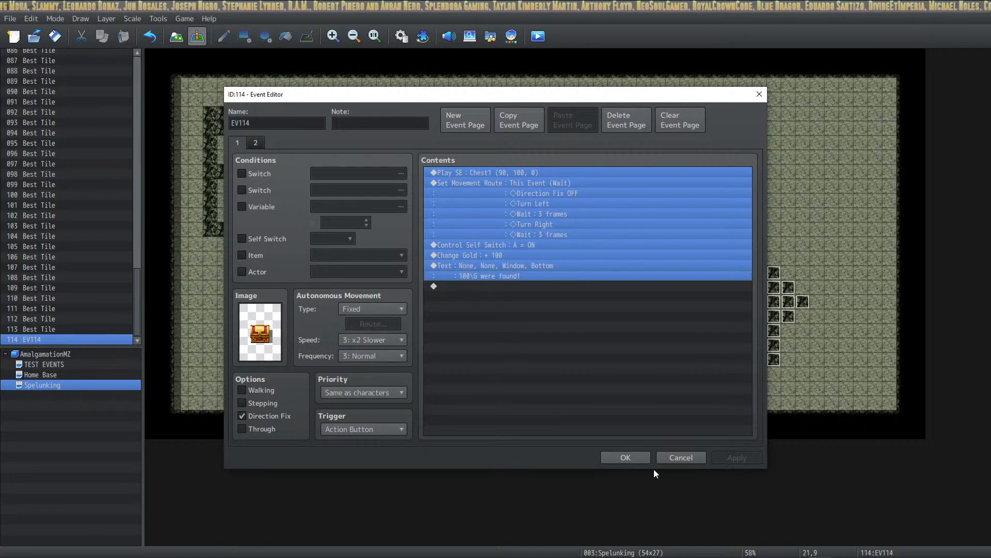
{"action": "left_click", "coordinate": [664, 457]}
Paste the copied chest commands into page 2 of the Best Tile + event at 29,19.
{"action": "left_click", "coordinate": [572, 330]}
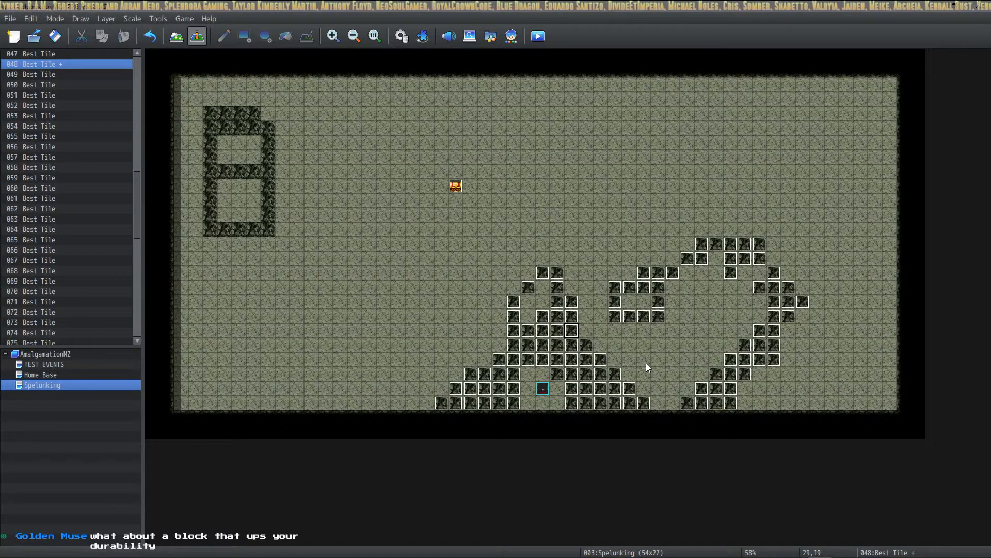
{"action": "key", "text": "Tab"}
{"action": "key", "text": "shift+Tab"}
{"action": "key", "text": "Tab"}
{"action": "key", "text": "shift+Tab"}
{"action": "key", "text": "Tab"}
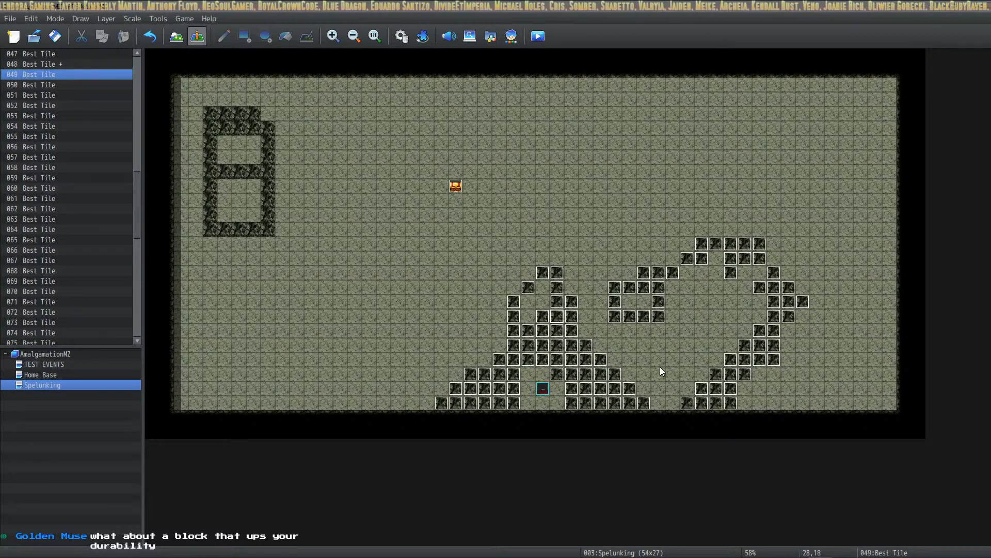
{"action": "key", "text": "Up"}
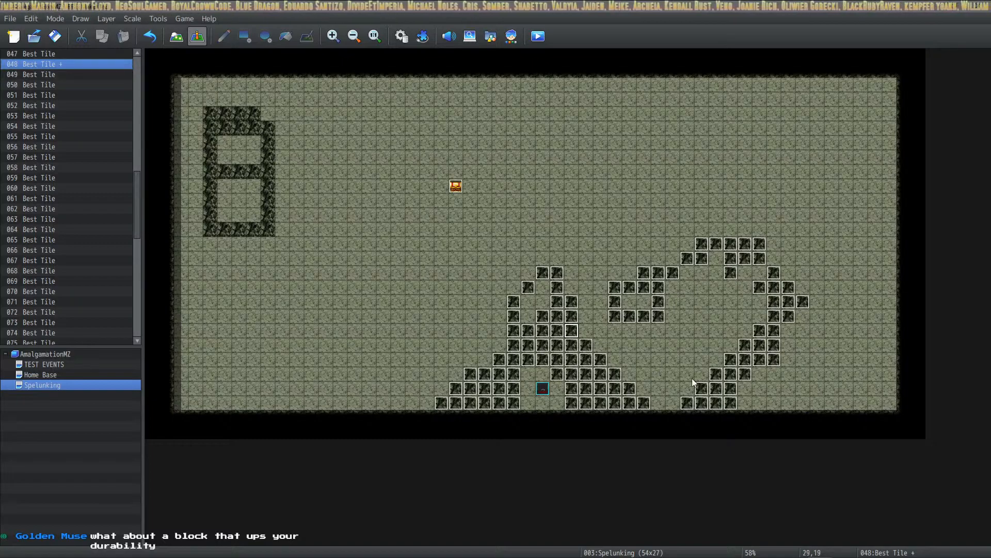
{"action": "key", "text": "Return"}
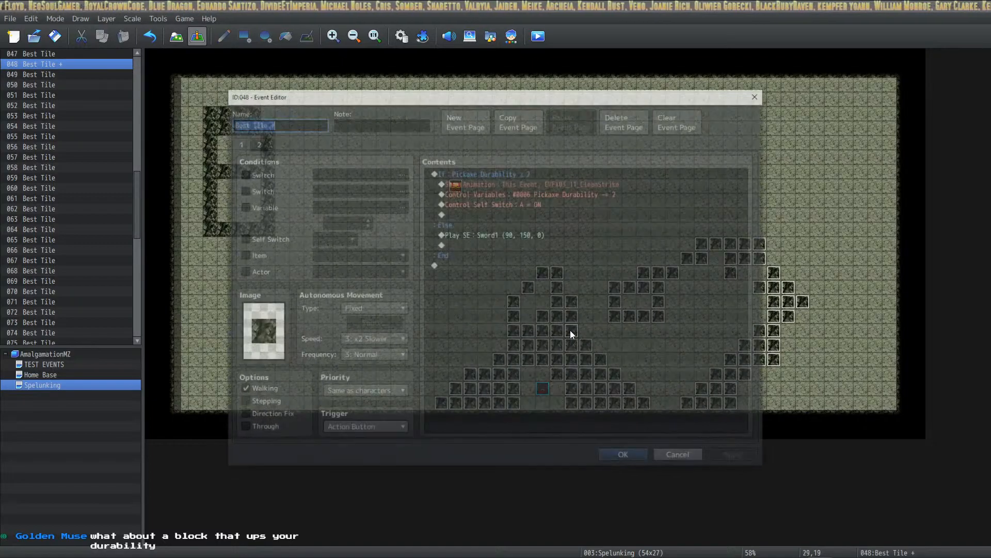
{"action": "left_click", "coordinate": [256, 144]}
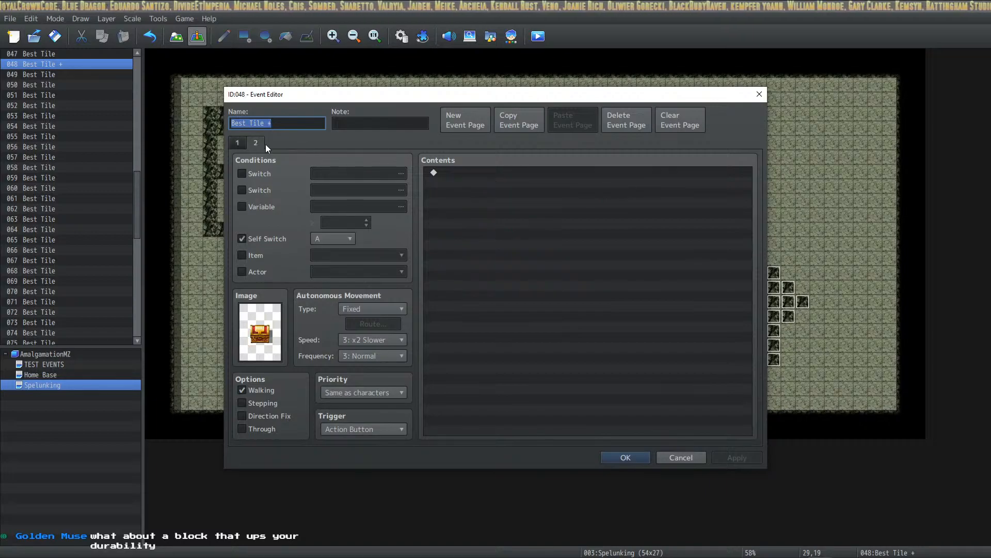
{"action": "left_click", "coordinate": [511, 202]}
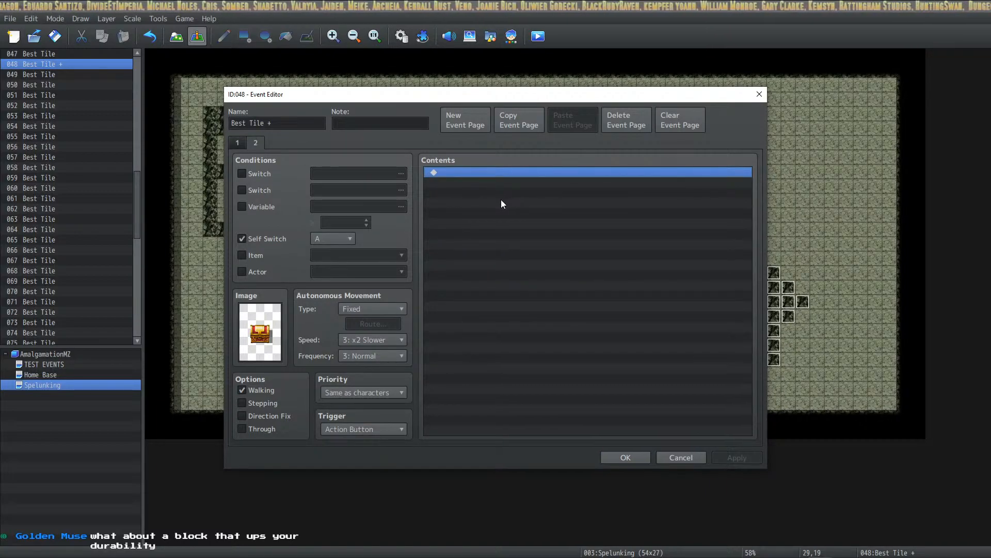
{"action": "key", "text": "ctrl+v"}
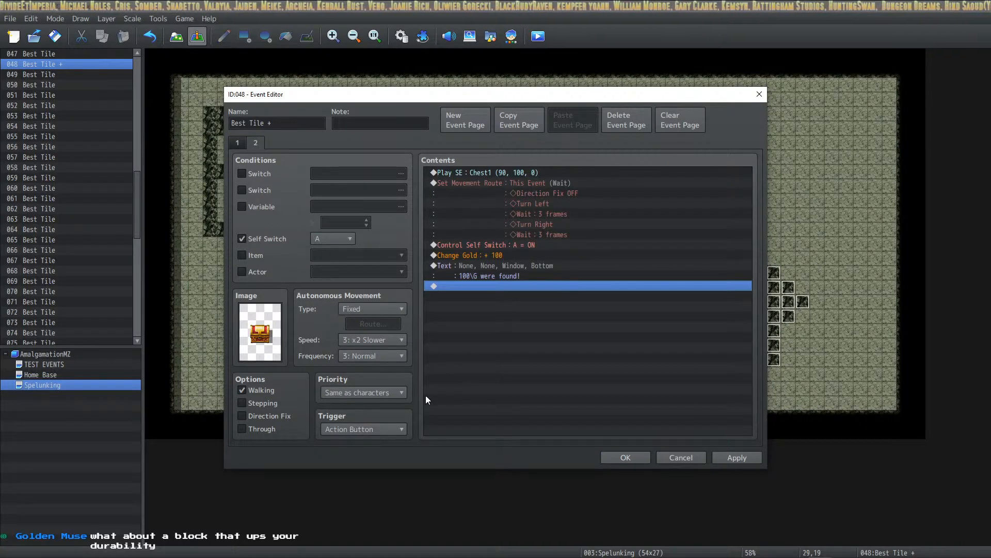
Set page 2's trigger to Autorun and change its Control Self Switch command to turn B ON.
{"action": "left_click", "coordinate": [370, 429]}
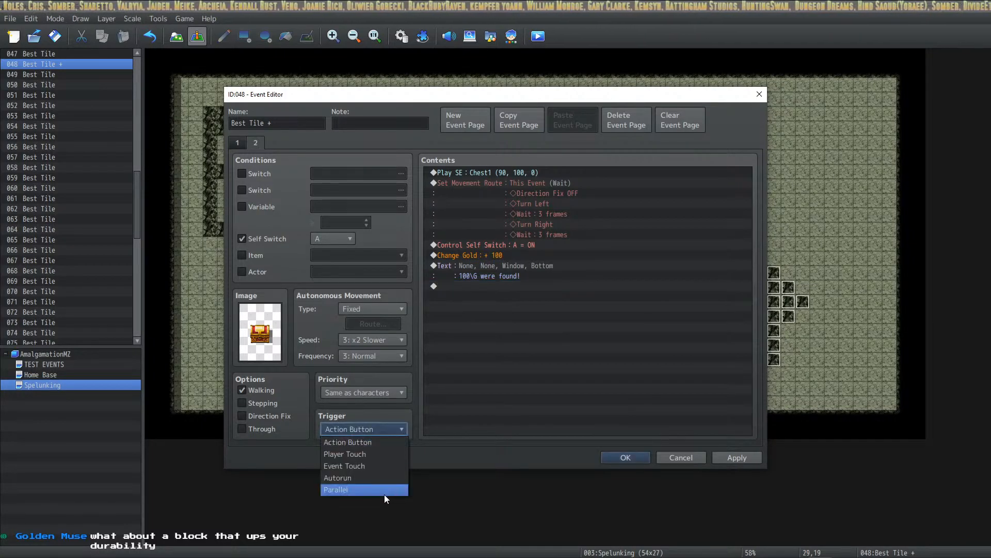
{"action": "left_click", "coordinate": [394, 479]}
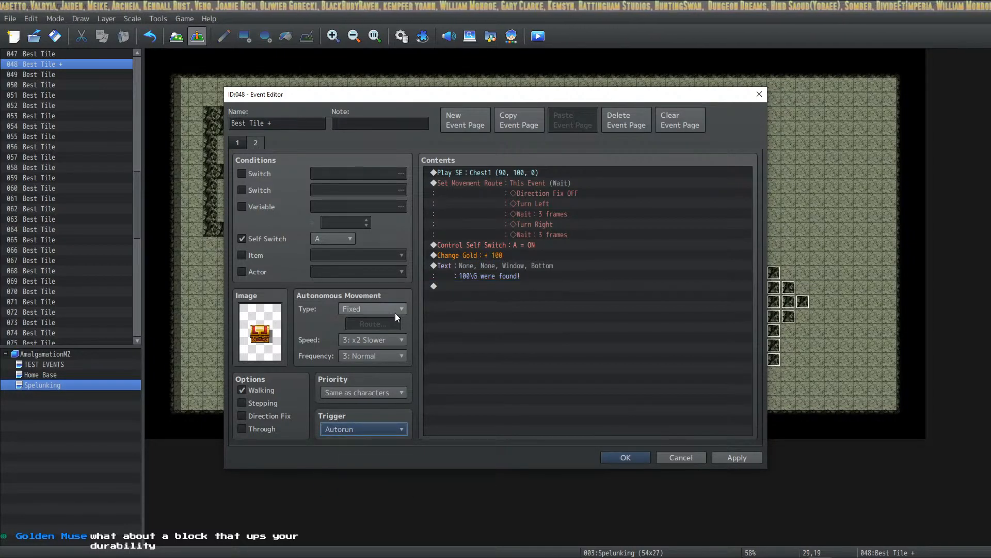
{"action": "left_click", "coordinate": [503, 245]}
{"action": "right_click", "coordinate": [503, 245]}
{"action": "left_click", "coordinate": [528, 264]}
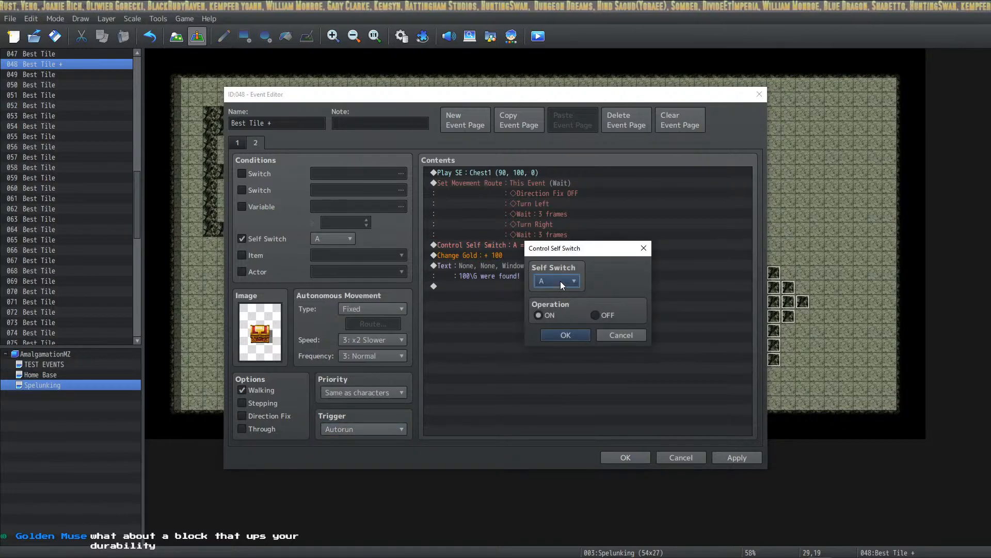
{"action": "scroll", "coordinate": [560, 282], "scroll_direction": "down", "scroll_amount": 1}
{"action": "left_click", "coordinate": [565, 335]}
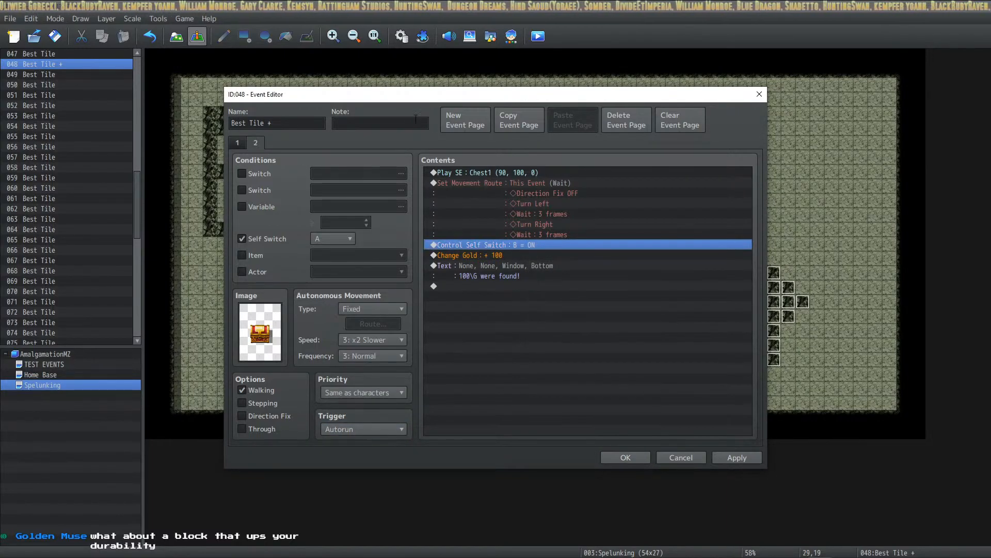
Add a blank third page to the Best Tile + event, conditioned on Self Switch B.
{"action": "left_click", "coordinate": [471, 124]}
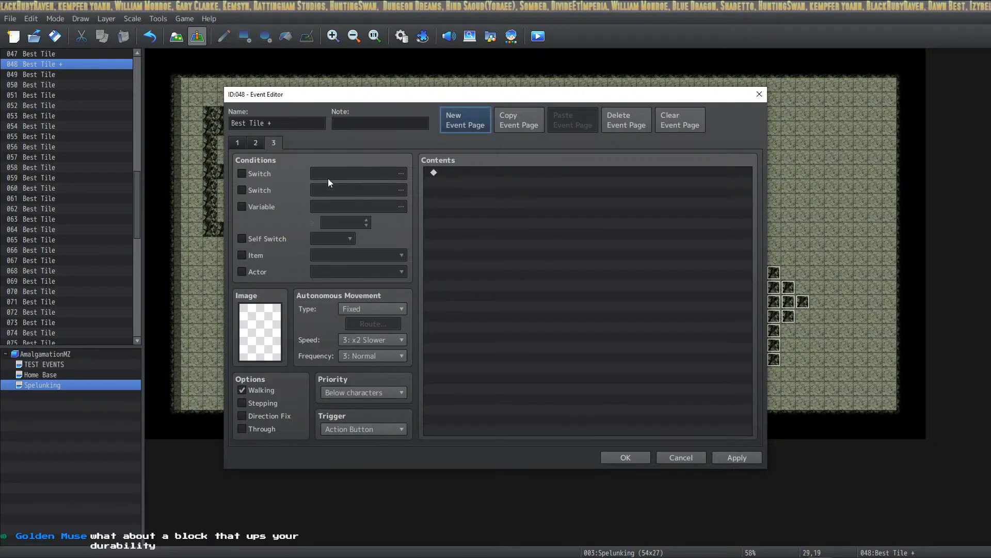
{"action": "left_click", "coordinate": [277, 239]}
{"action": "left_click", "coordinate": [318, 239]}
{"action": "left_click", "coordinate": [325, 261]}
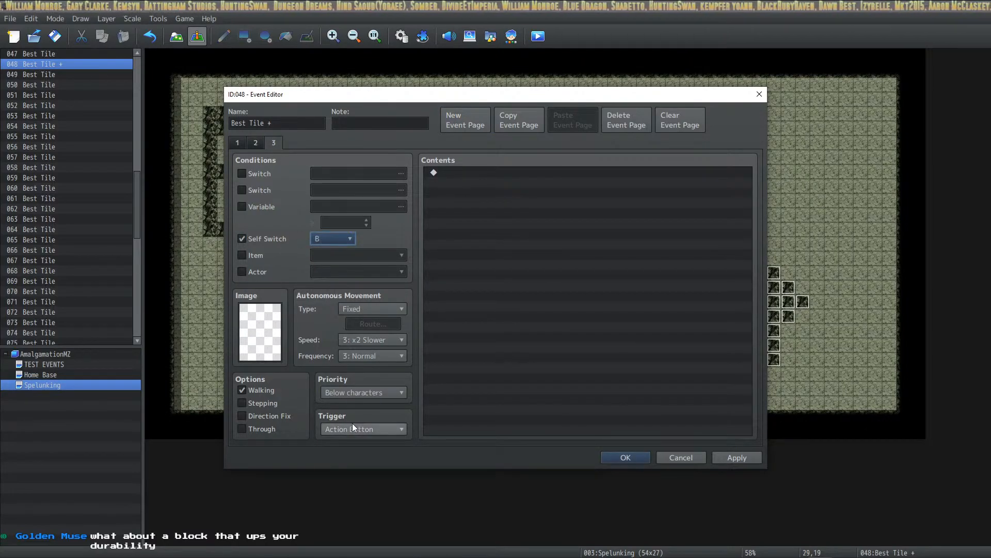
Replace page 2's found-gold message with "You've obtained 100\g." and save the Best Tile + event.
{"action": "left_click", "coordinate": [255, 142]}
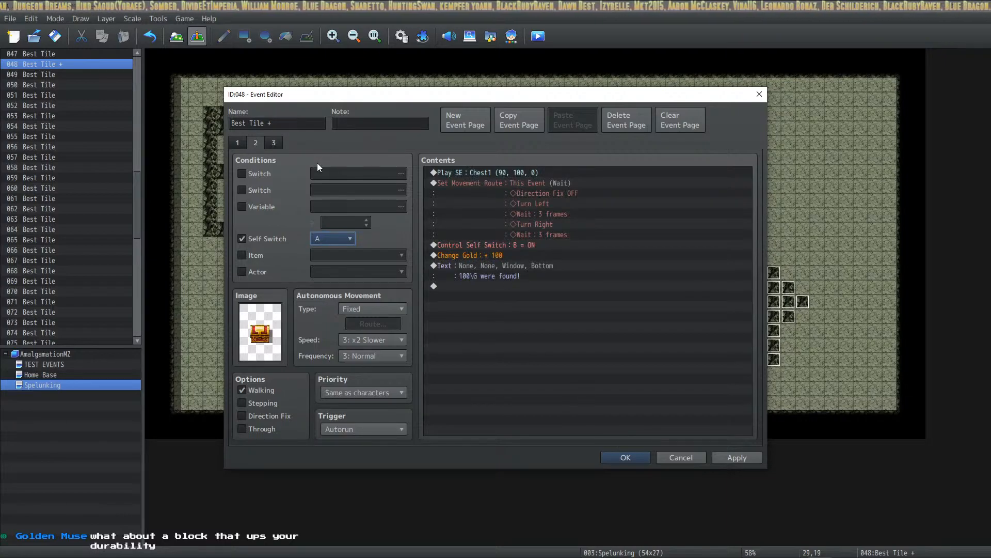
{"action": "double_click", "coordinate": [525, 266]}
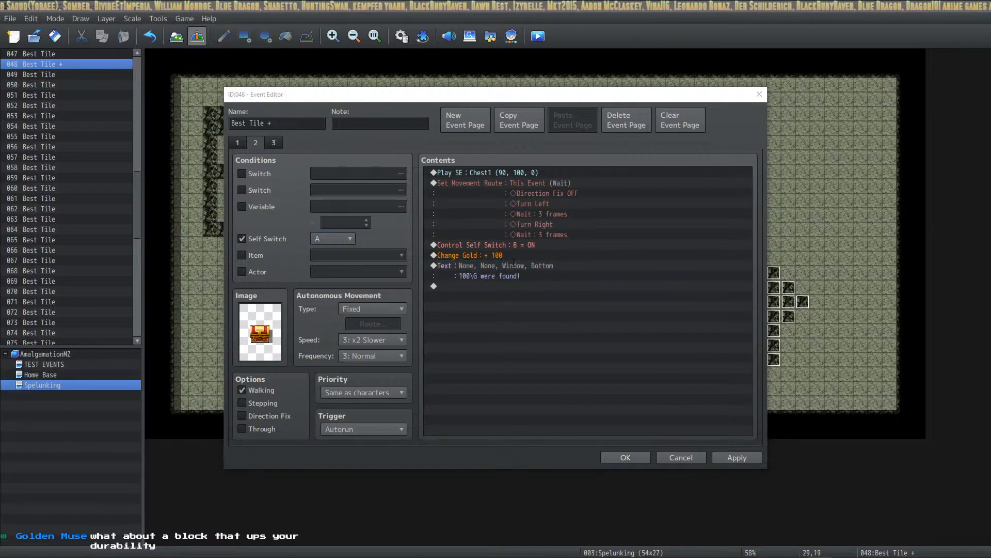
{"action": "type", "text": "You"}
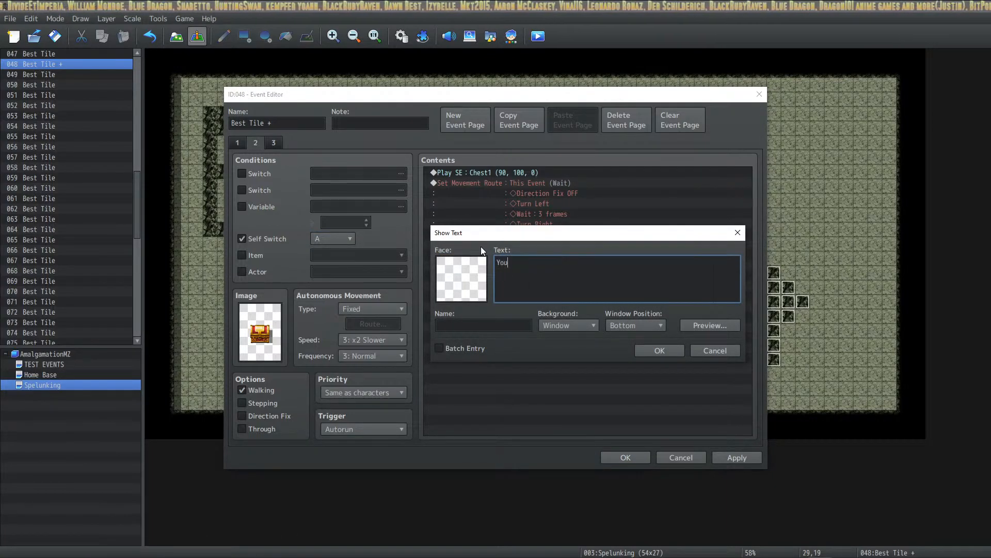
{"action": "type", "text": "'ve obtained "}
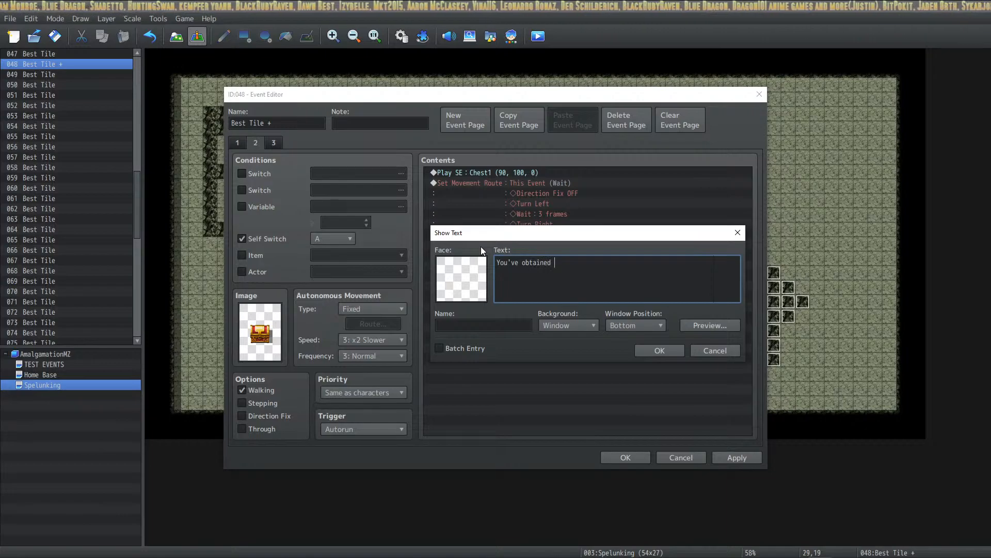
{"action": "type", "text": "100\\g."}
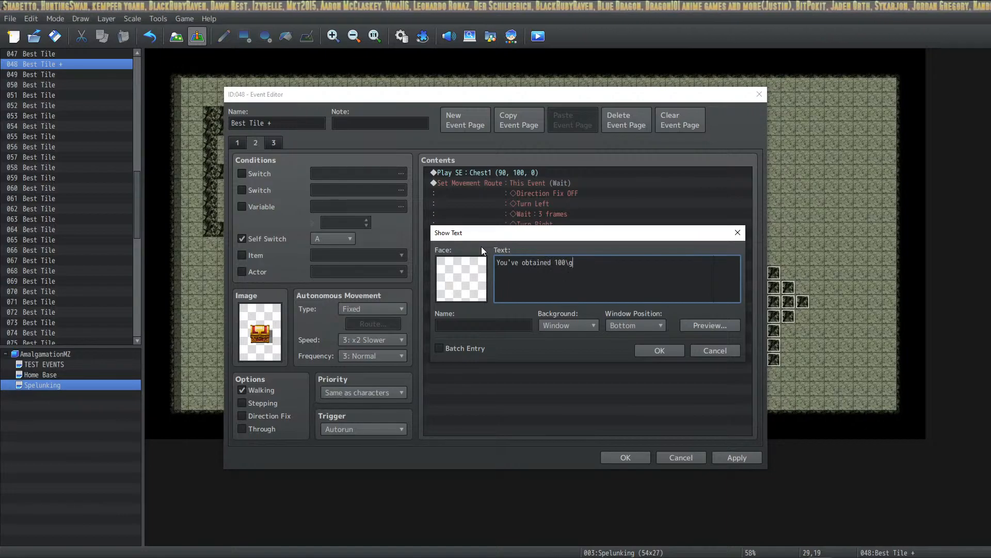
{"action": "left_click", "coordinate": [664, 353]}
{"action": "left_click", "coordinate": [624, 457]}
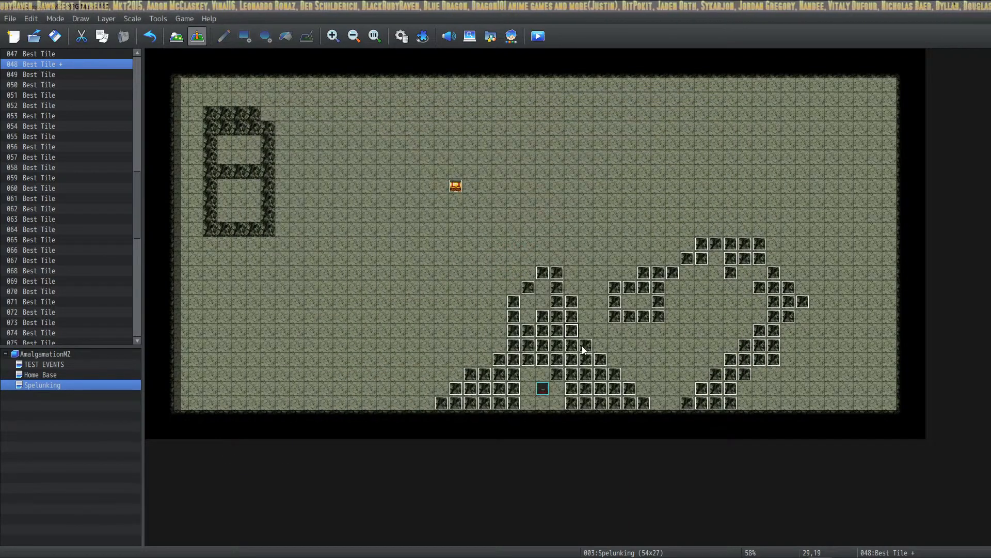
Move the Best Tile + event from 29,19 to 22,17 and playtest mining it for the hidden 100-gold chest.
{"action": "left_click_drag", "start_coordinate": [573, 334], "coordinate": [599, 331]}
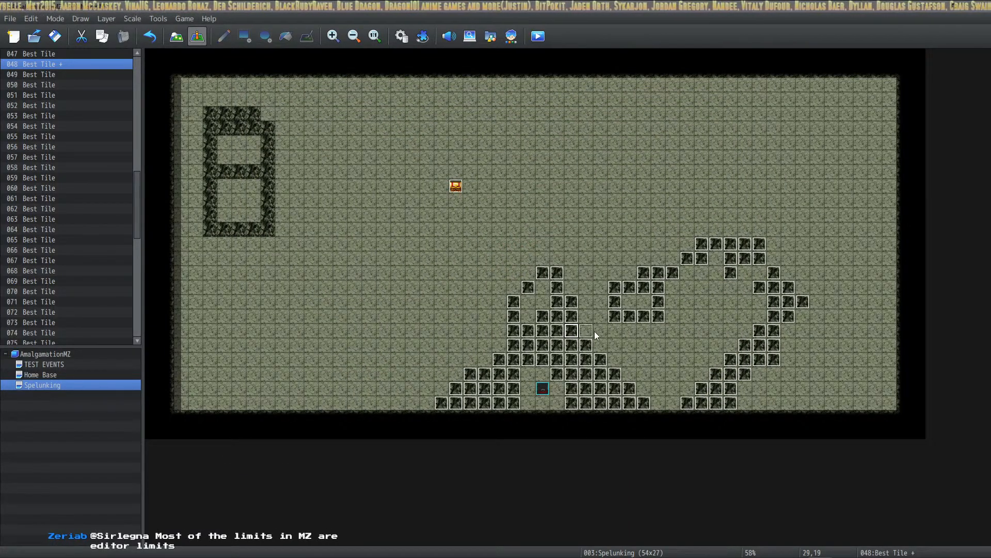
{"action": "left_click_drag", "start_coordinate": [527, 307], "coordinate": [470, 303]}
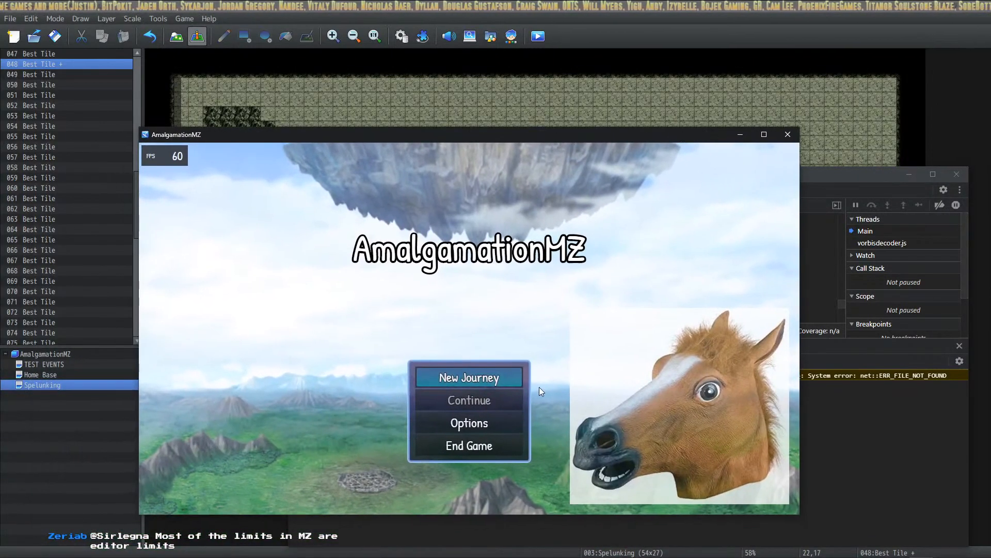
{"action": "left_click", "coordinate": [507, 379]}
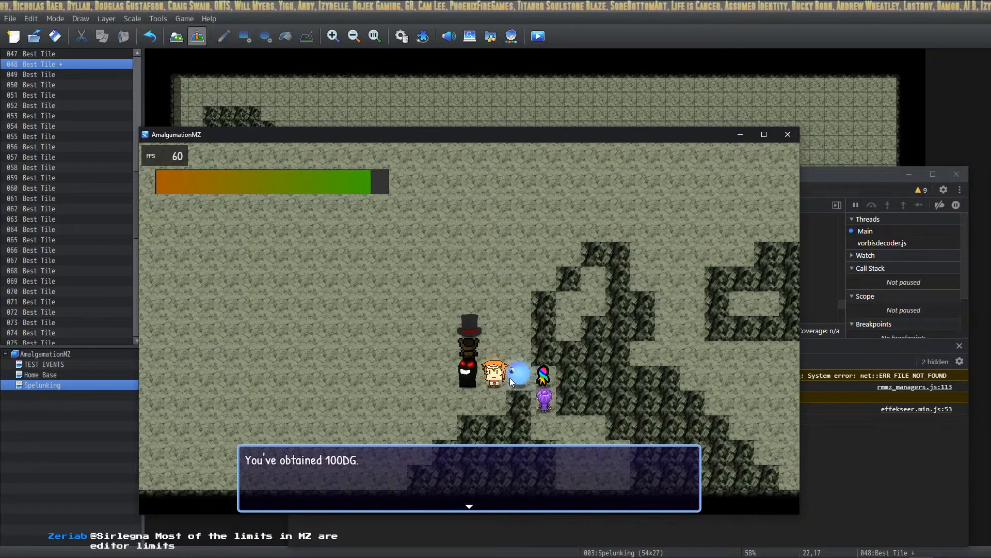
{"action": "key", "text": "Return"}
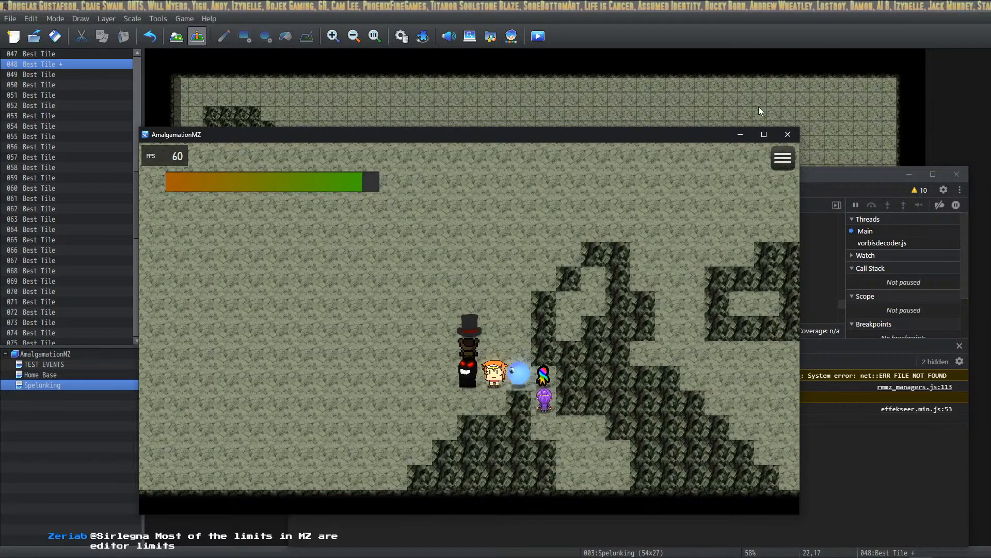
{"action": "left_click", "coordinate": [789, 134]}
Review both pages of the original treasure chest event EV114 at 21,9, then delete that event from the map.
{"action": "double_click", "coordinate": [456, 187]}
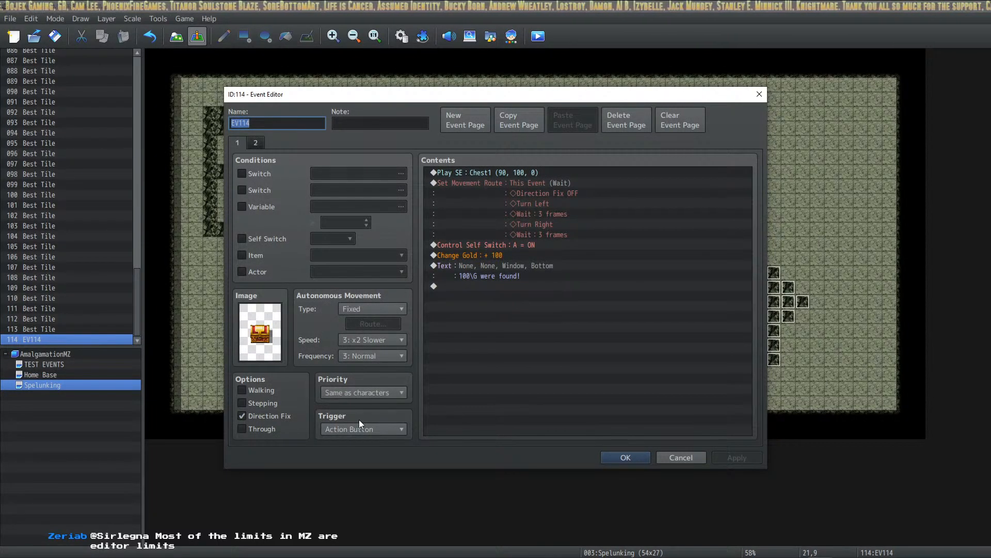
{"action": "left_click", "coordinate": [260, 145]}
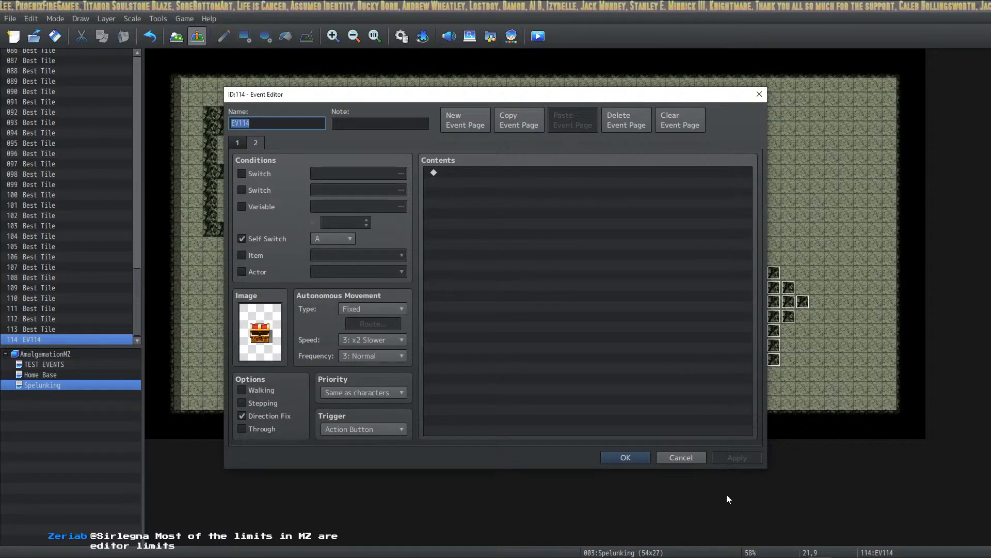
{"action": "left_click", "coordinate": [690, 458]}
{"action": "key", "text": "Delete"}
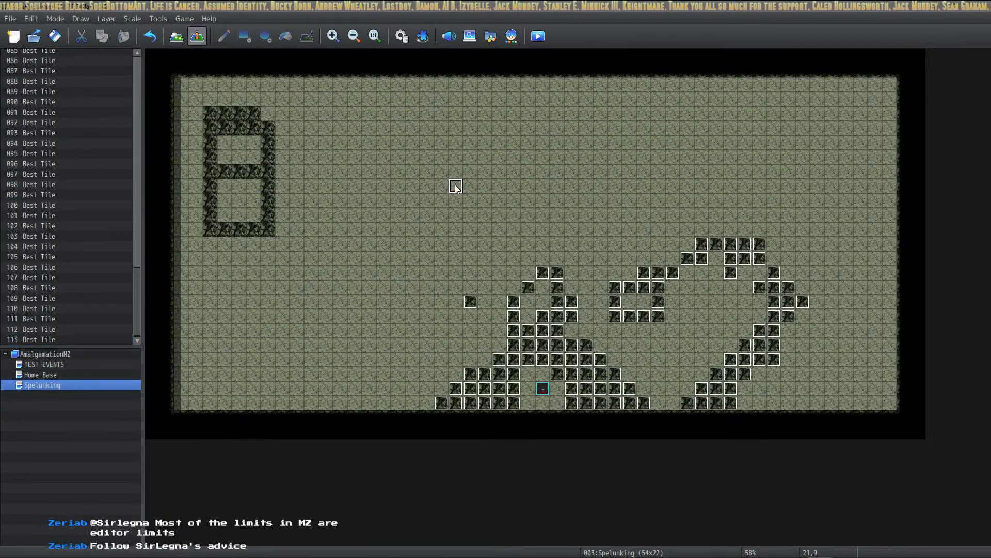
Set page 2 of the Best Tile + event at 22,17 to the Action Button trigger and save the event.
{"action": "double_click", "coordinate": [470, 301]}
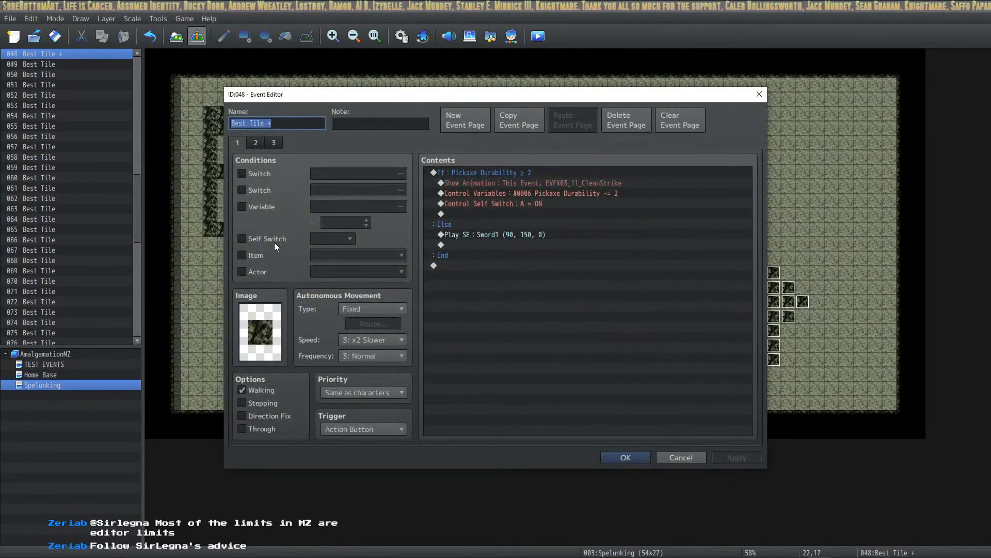
{"action": "left_click", "coordinate": [256, 142]}
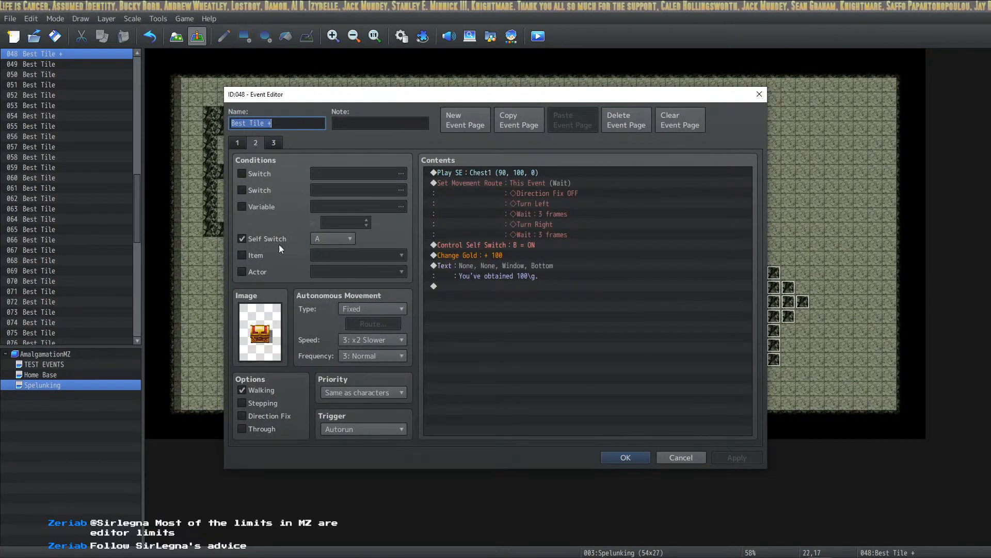
{"action": "left_click", "coordinate": [353, 428]}
{"action": "left_click", "coordinate": [376, 442]}
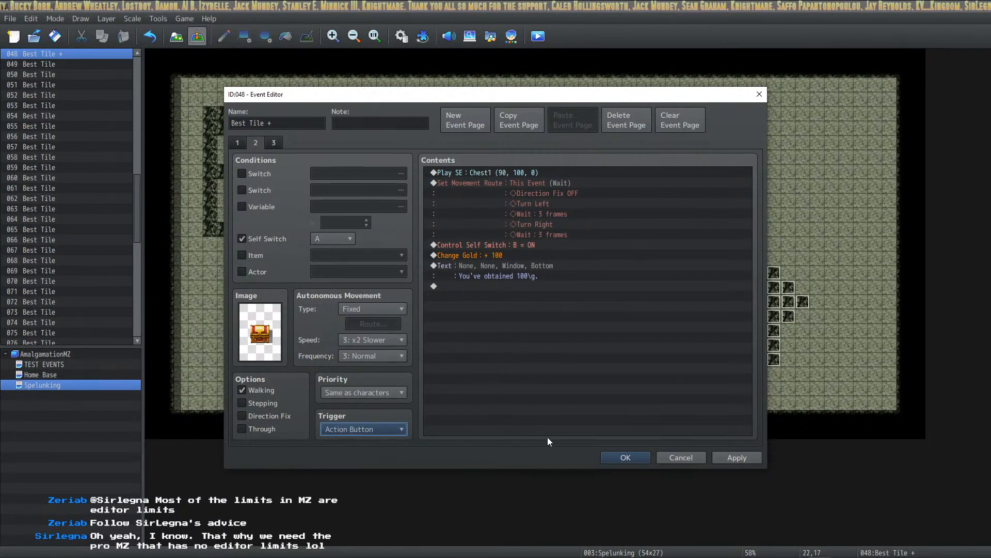
{"action": "left_click", "coordinate": [615, 461]}
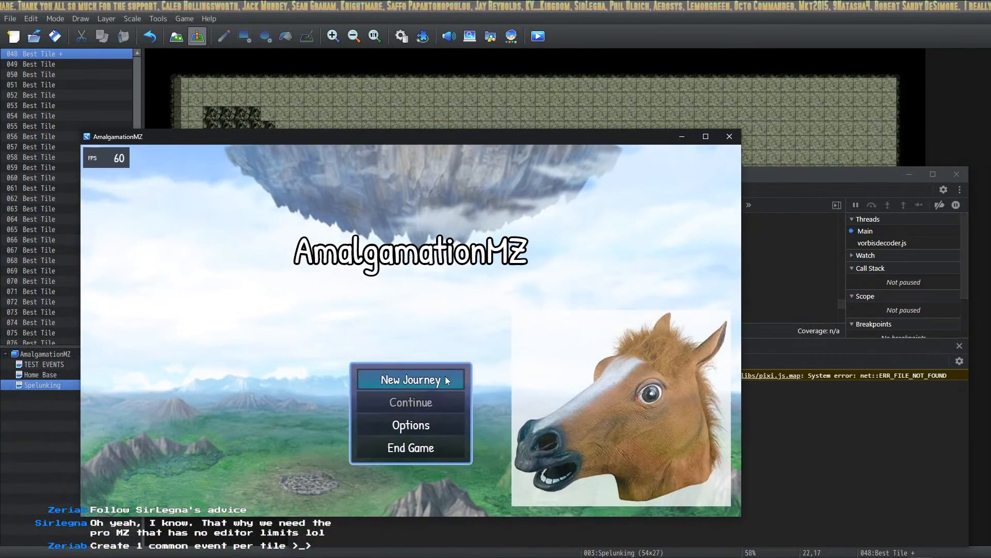
Playtest a new game, mining the Best Tile + rock and opening the revealed chest manually to collect its gold.
{"action": "left_click", "coordinate": [448, 376]}
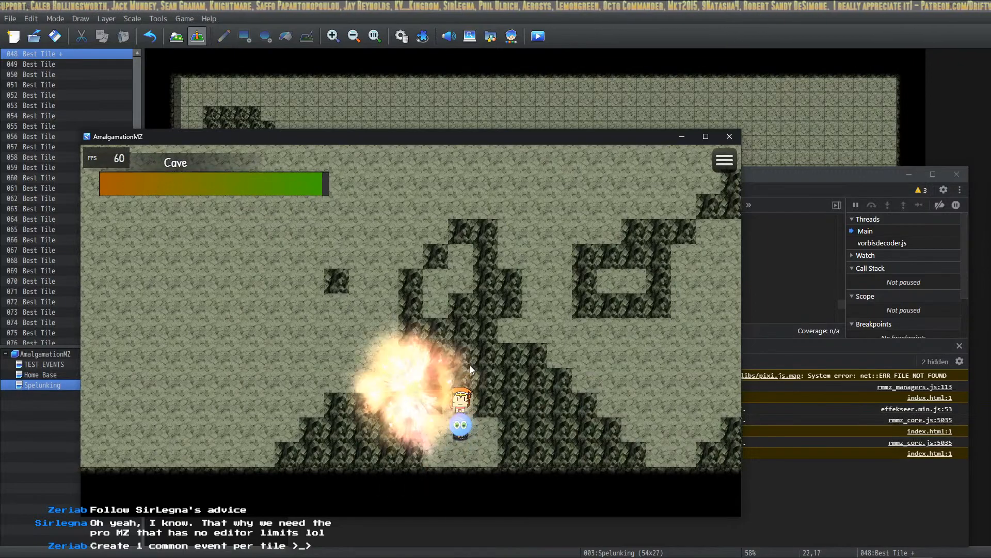
{"action": "key", "text": "Up"}
{"action": "key", "text": "Return"}
{"action": "key", "text": "Left"}
{"action": "key", "text": "Up"}
{"action": "key", "text": "Right"}
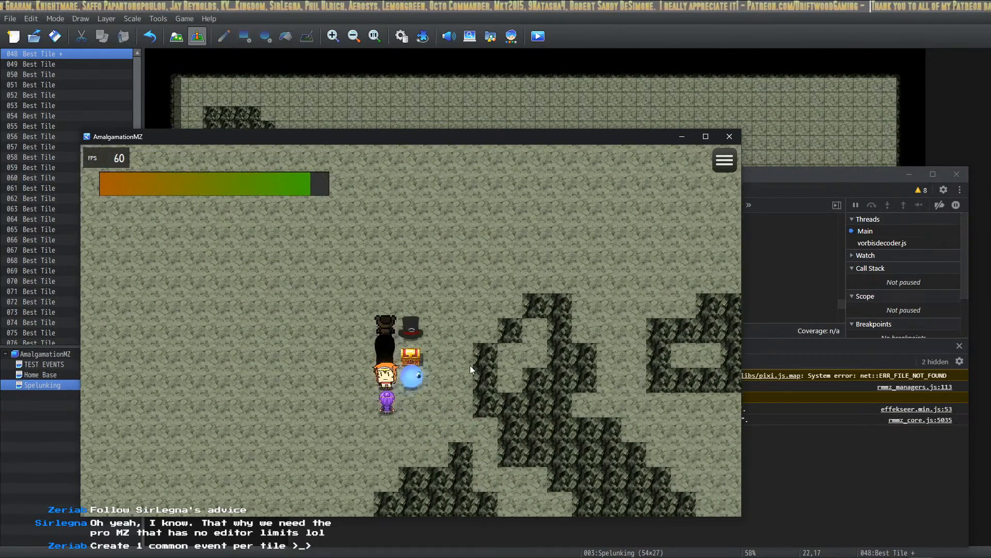
{"action": "key", "text": "Left"}
{"action": "key", "text": "Down"}
{"action": "key", "text": "Return"}
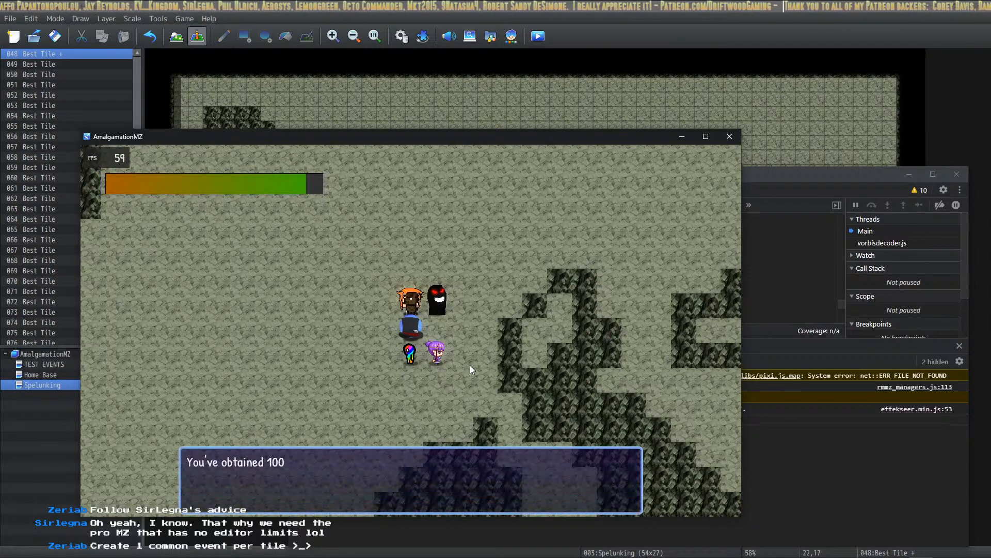
{"action": "key", "text": "Return"}
Test mining more rocks around the cave until the pickaxe durability gauge is used up, then end the playtest.
{"action": "key", "text": "Up"}
{"action": "key", "text": "Right"}
{"action": "key", "text": "Down"}
{"action": "key", "text": "Right"}
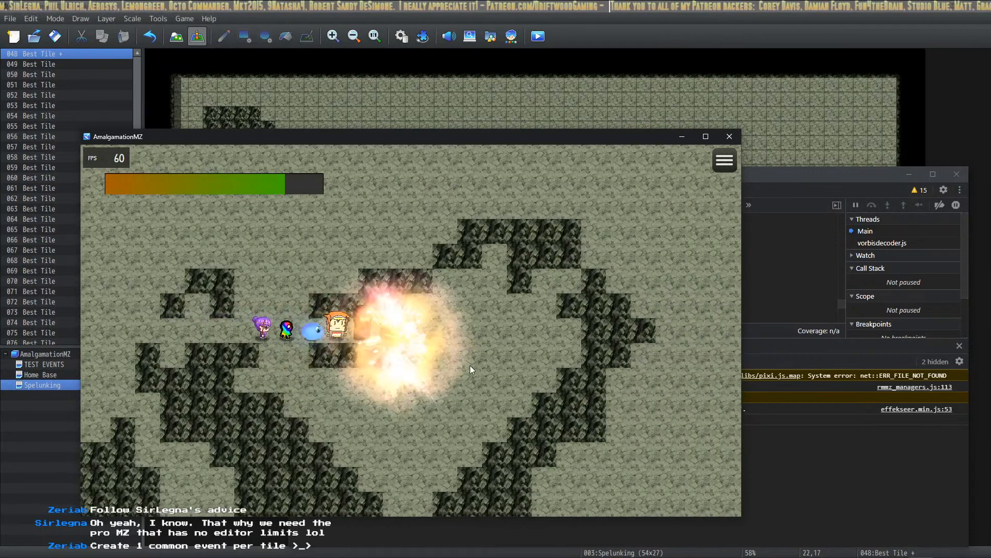
{"action": "key", "text": "Up"}
{"action": "key", "text": "Right"}
{"action": "key", "text": "Down"}
{"action": "key", "text": "Right"}
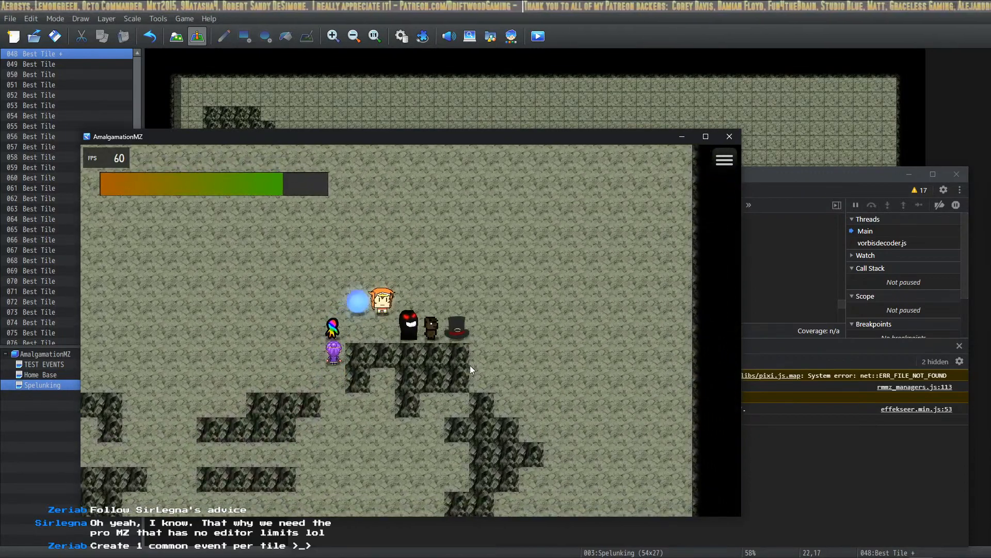
{"action": "key", "text": "Left"}
{"action": "key", "text": "Down"}
{"action": "key", "text": "Right"}
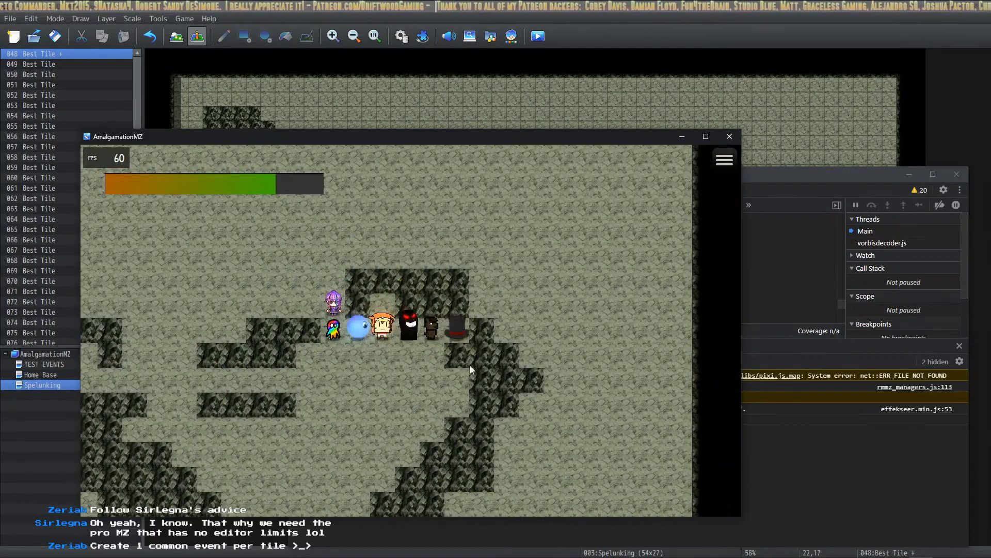
{"action": "key", "text": "Up"}
{"action": "key", "text": "Left"}
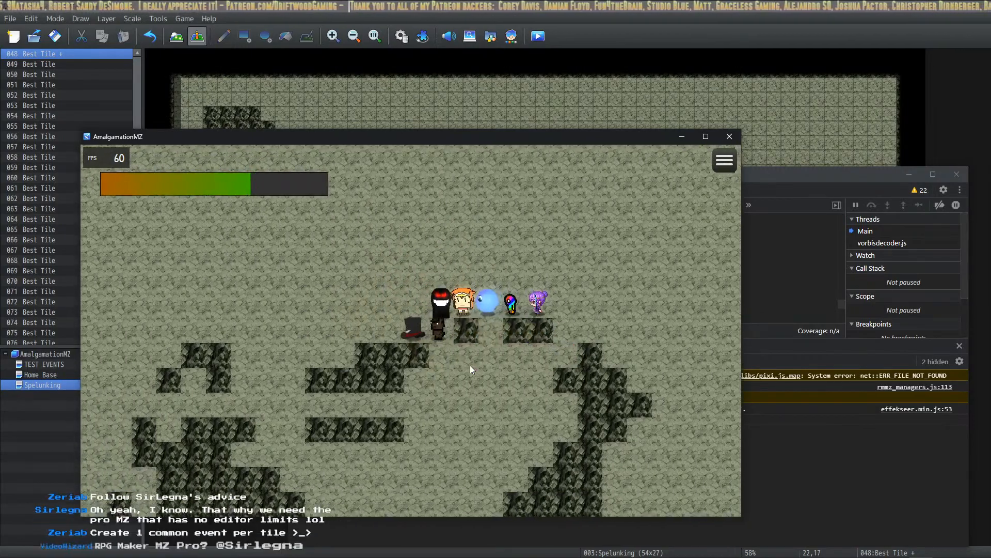
{"action": "key", "text": "Down"}
{"action": "key", "text": "Left"}
{"action": "key", "text": "Down"}
{"action": "key", "text": "Left"}
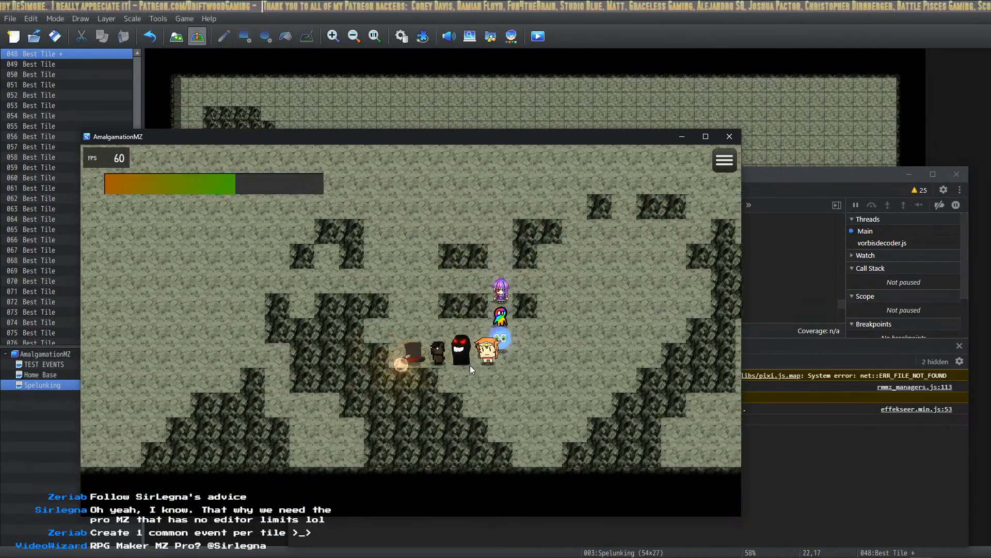
{"action": "key", "text": "Down"}
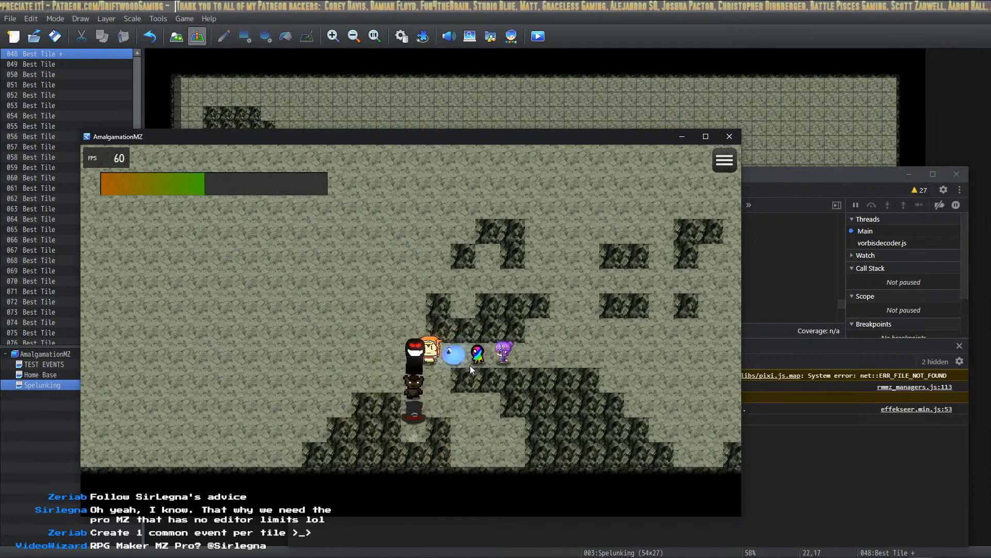
{"action": "key", "text": "Right"}
{"action": "key", "text": "Up"}
{"action": "key", "text": "Right"}
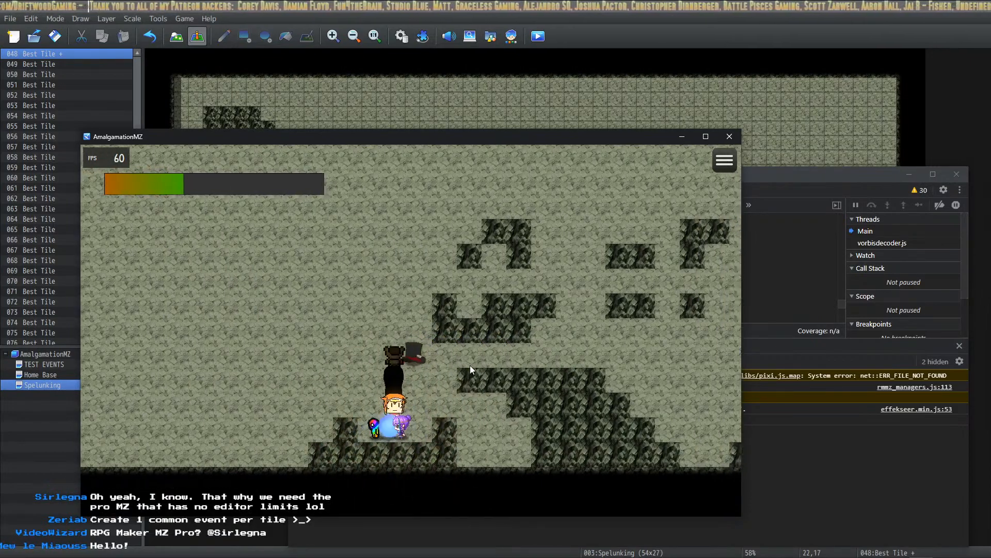
{"action": "key", "text": "Right"}
{"action": "key", "text": "Down"}
{"action": "key", "text": "Left"}
{"action": "key", "text": "Up"}
{"action": "key", "text": "Left"}
{"action": "key", "text": "Up"}
{"action": "key", "text": "Left"}
{"action": "key", "text": "Left"}
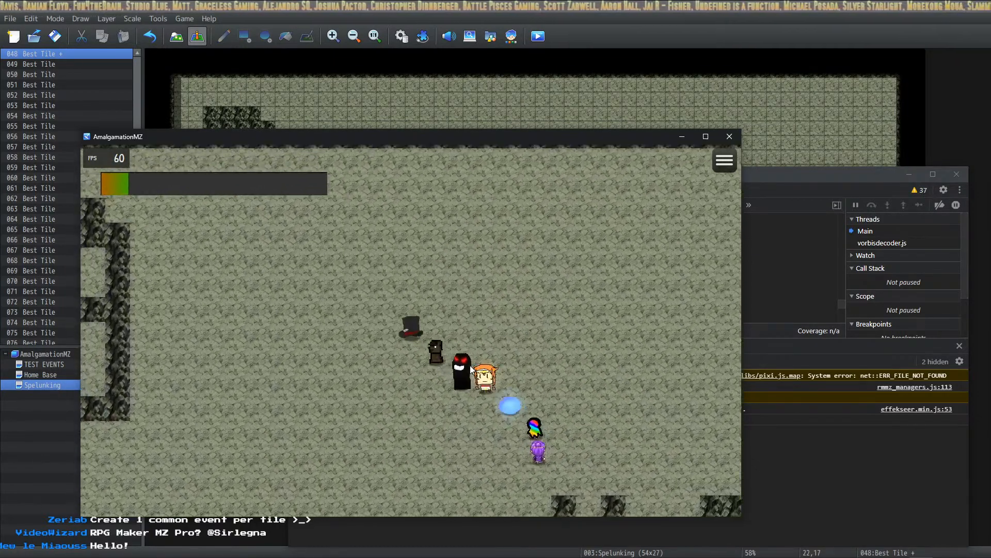
{"action": "key", "text": "Up"}
{"action": "key", "text": "Up"}
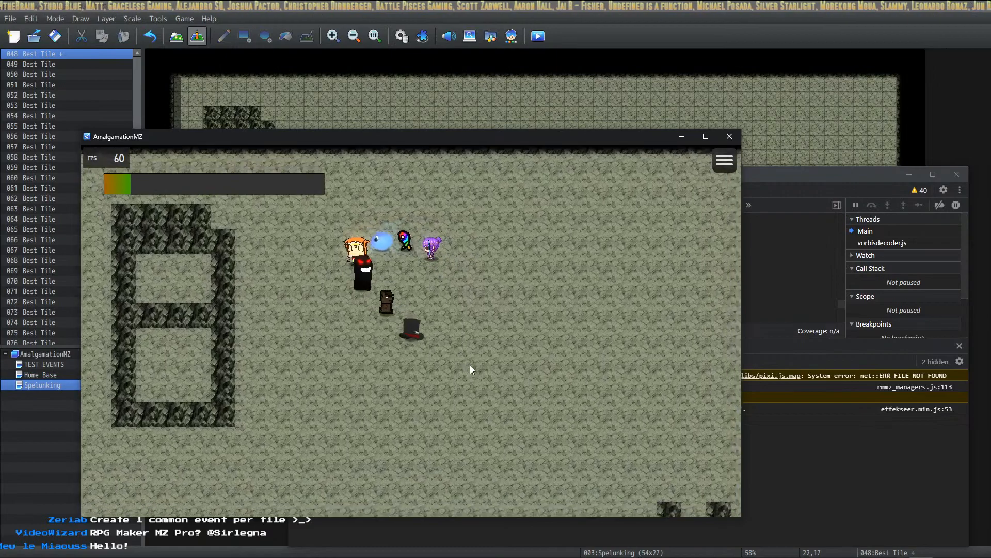
{"action": "key", "text": "Left"}
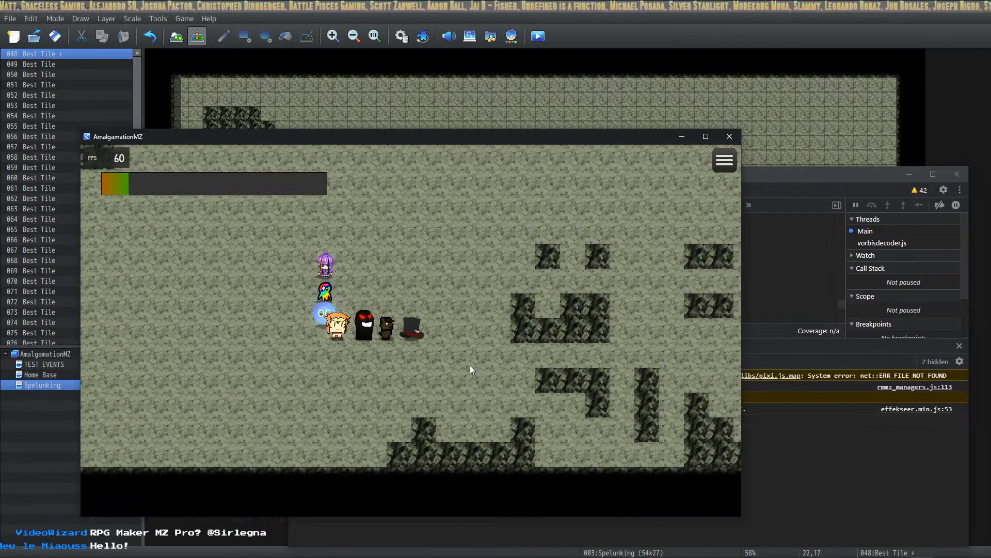
{"action": "key", "text": "Right"}
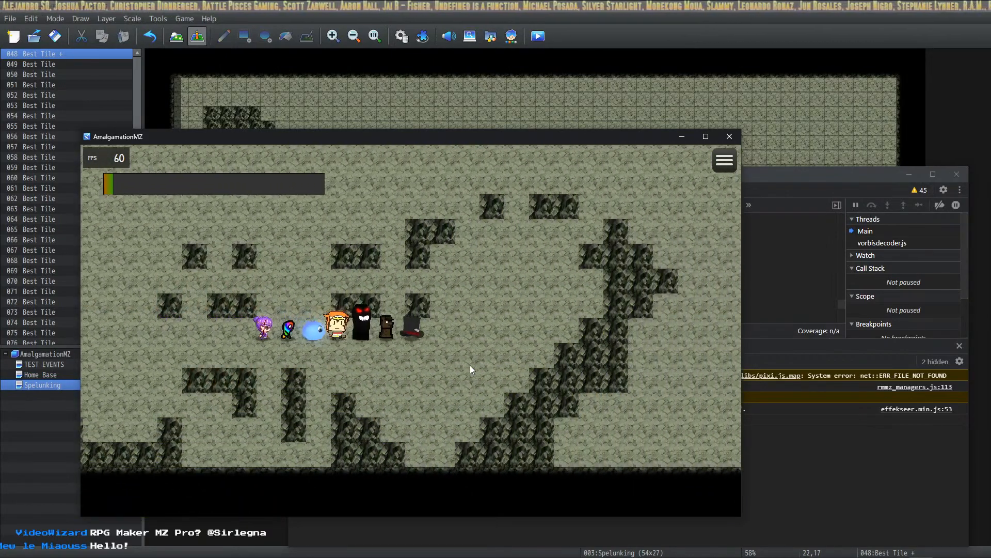
{"action": "key", "text": "Left"}
{"action": "key", "text": "Down"}
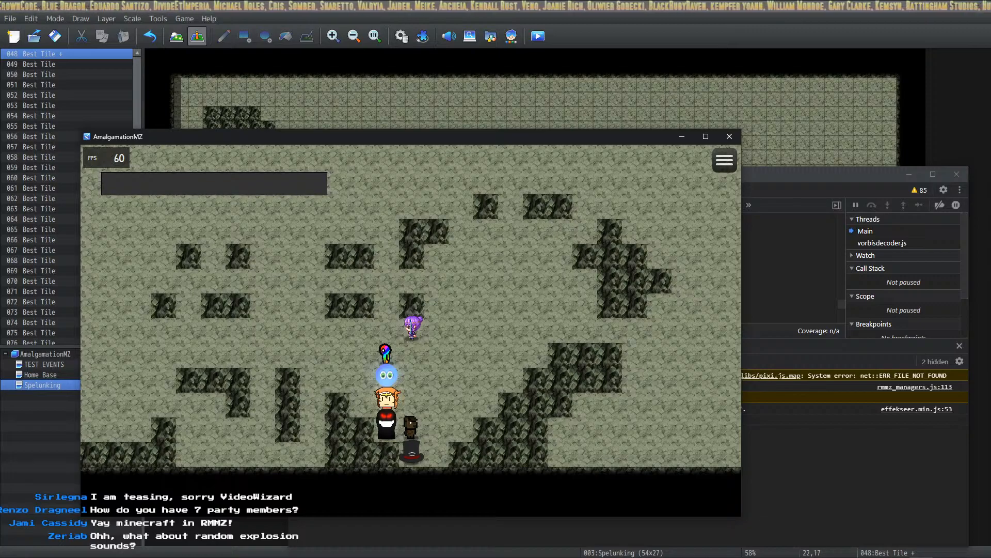
{"action": "left_click", "coordinate": [729, 137]}
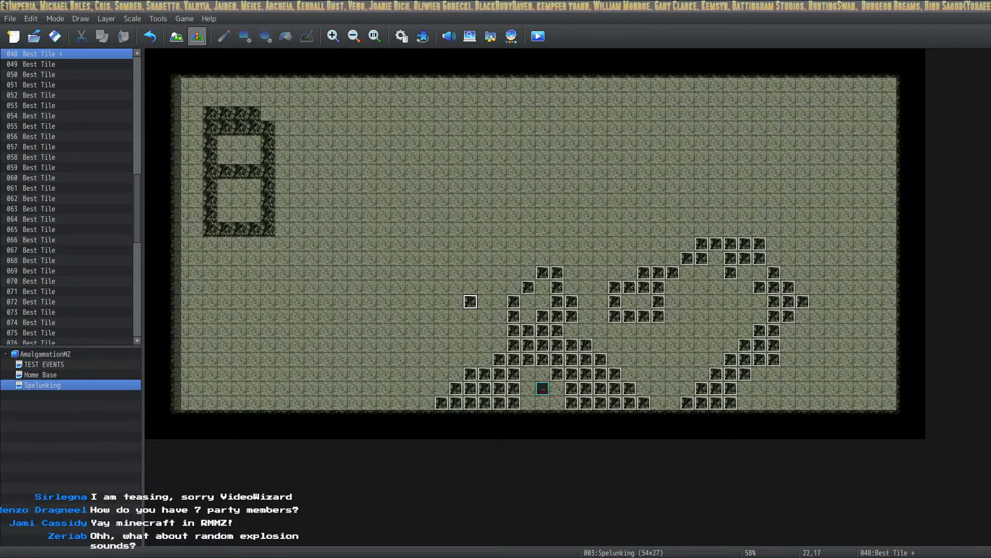
Switch to HUD Maker Ultra and change the Pickaxe Durability Gauge's Width animation to animate Opacity.
{"action": "key", "text": "alt+Tab"}
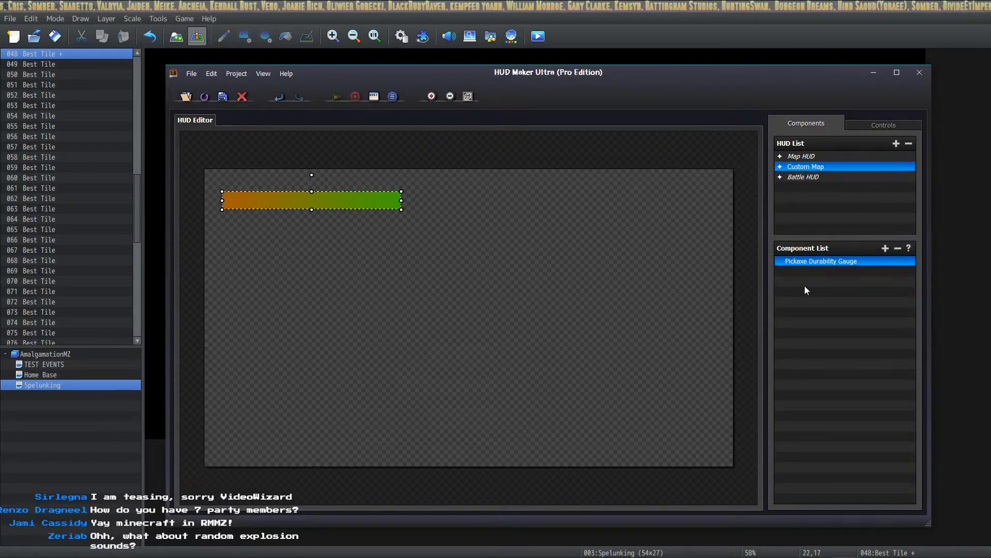
{"action": "double_click", "coordinate": [382, 194]}
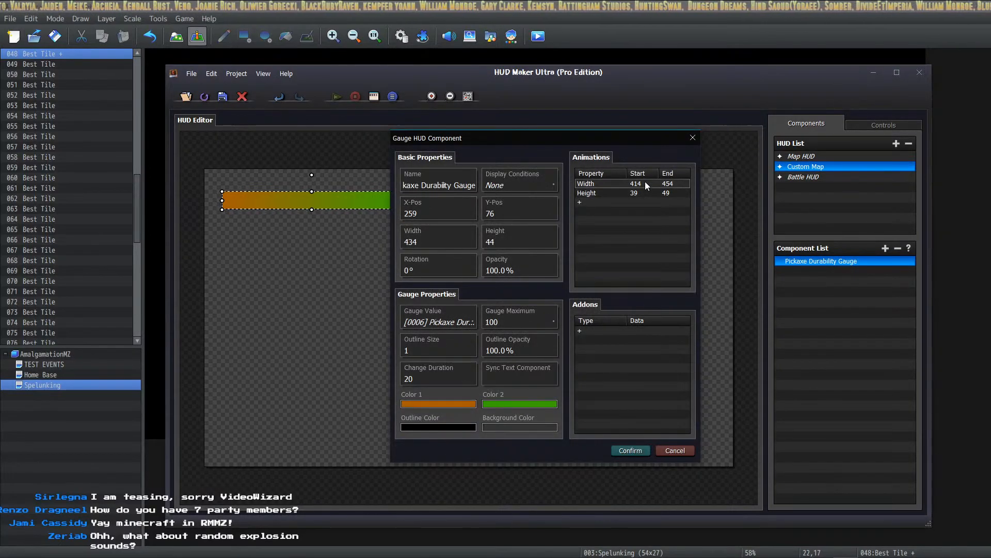
{"action": "double_click", "coordinate": [640, 183]}
{"action": "left_click", "coordinate": [504, 241]}
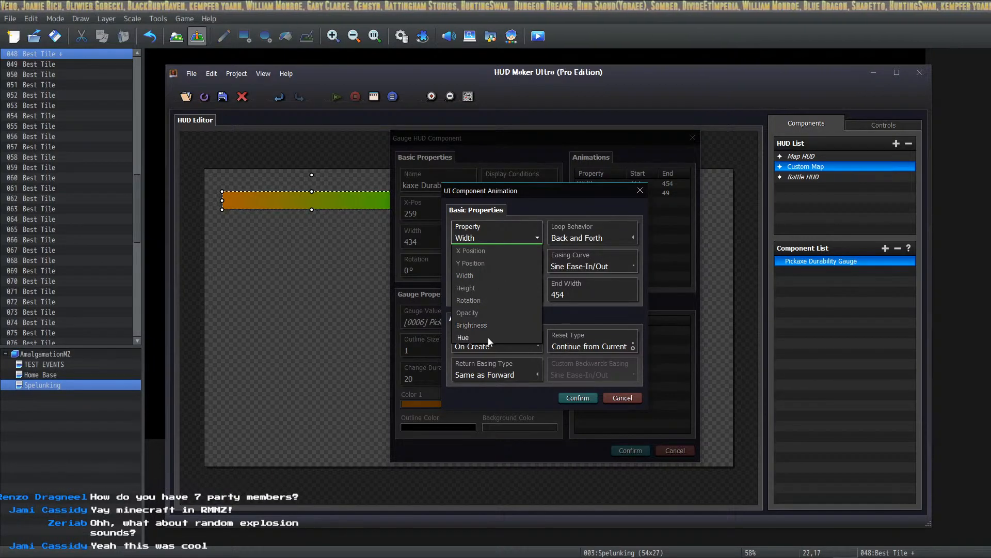
{"action": "left_click", "coordinate": [487, 317]}
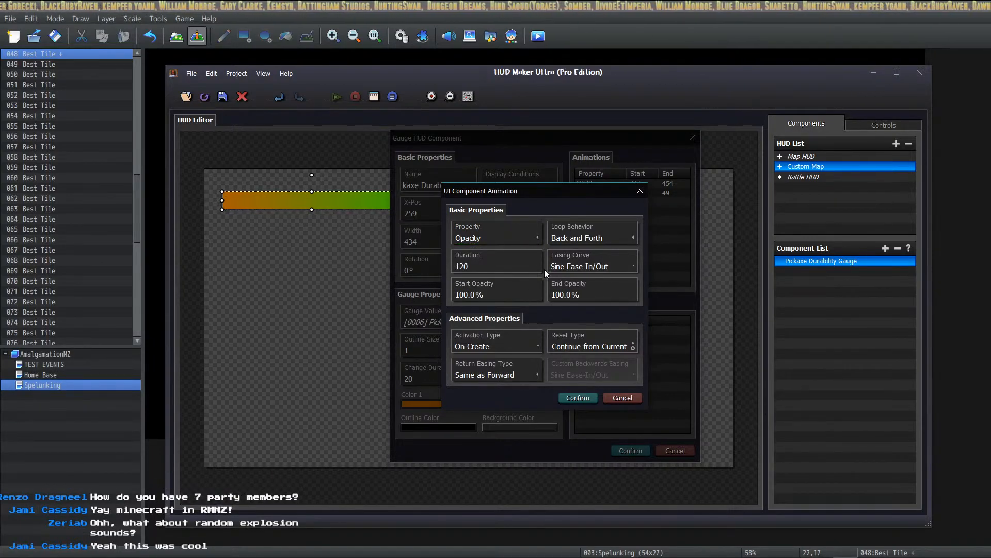
Set the gauge's Opacity animation to run from 75% to 100% over a duration of 180.
{"action": "left_click", "coordinate": [501, 290]}
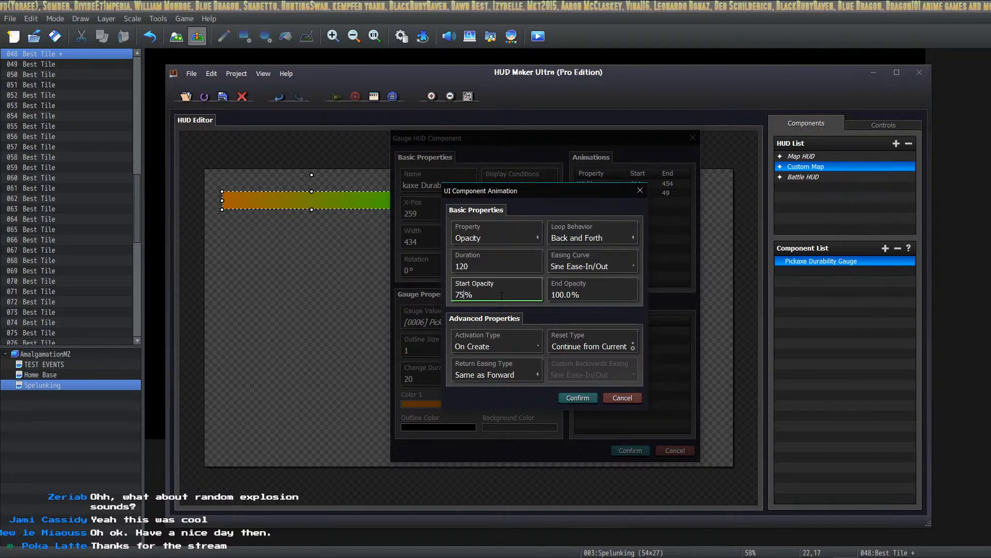
{"action": "left_click", "coordinate": [593, 290]}
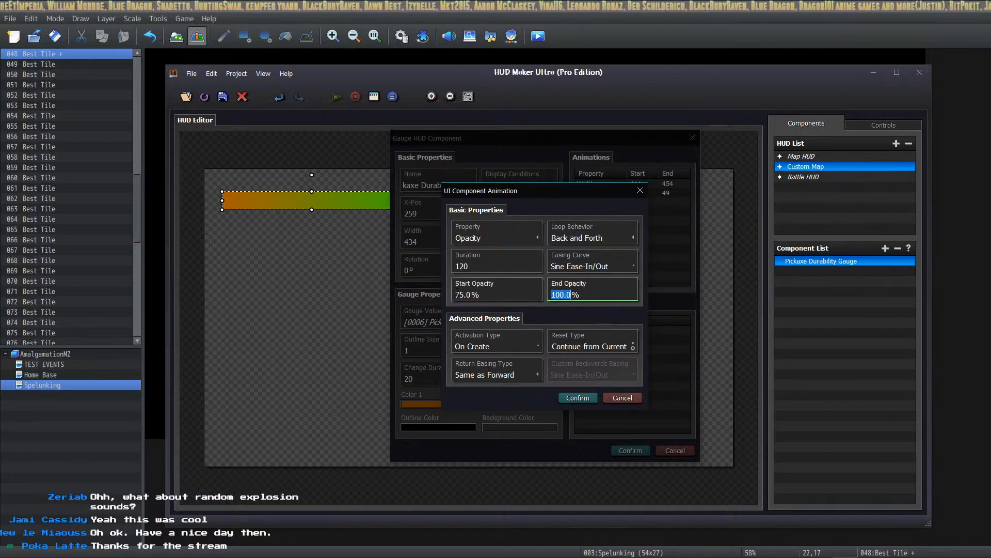
{"action": "left_click", "coordinate": [486, 261]}
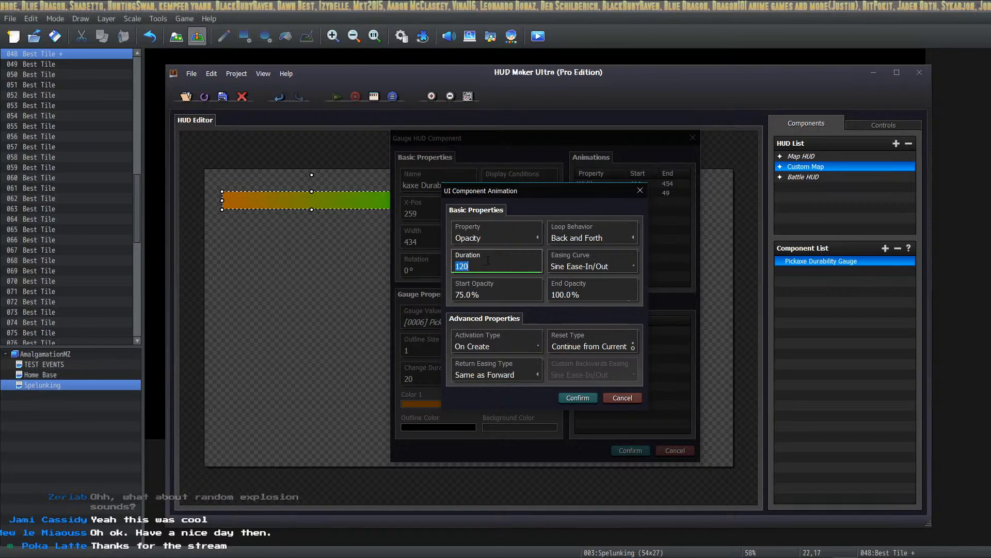
{"action": "type", "text": "180"}
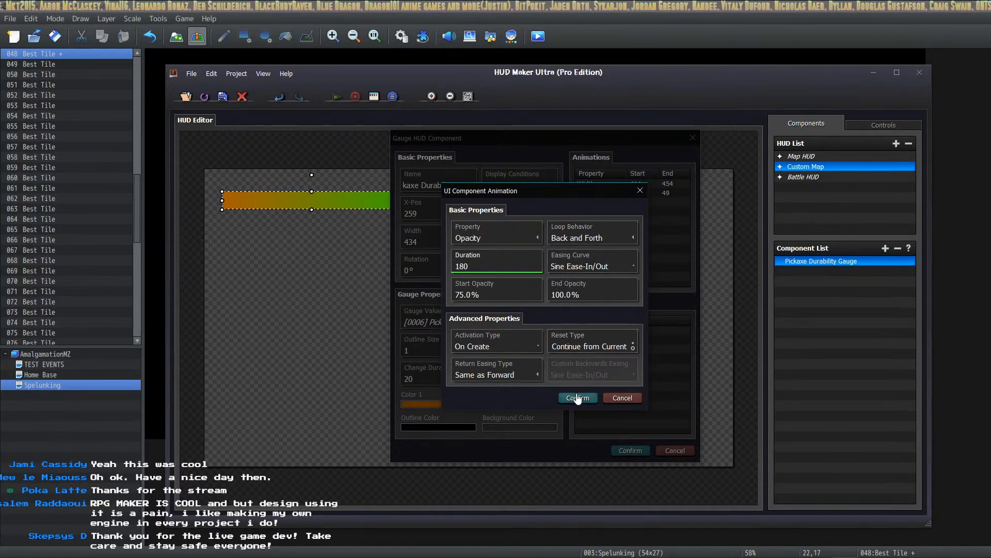
{"action": "left_click", "coordinate": [578, 398]}
Change the gauge's Height animation to Hue, running from 1° to 360° over a duration of 240.
{"action": "double_click", "coordinate": [599, 193]}
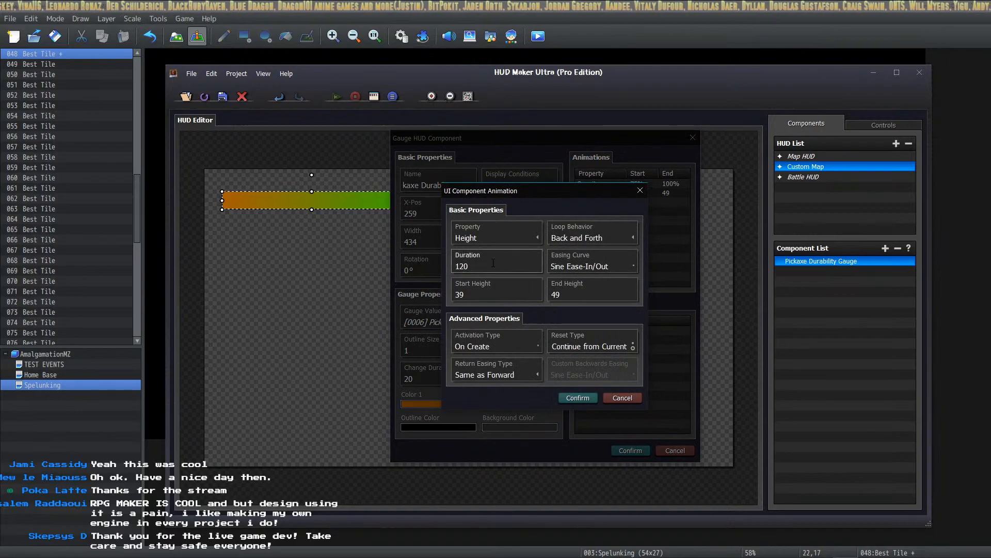
{"action": "left_click", "coordinate": [499, 233]}
{"action": "left_click", "coordinate": [473, 338]}
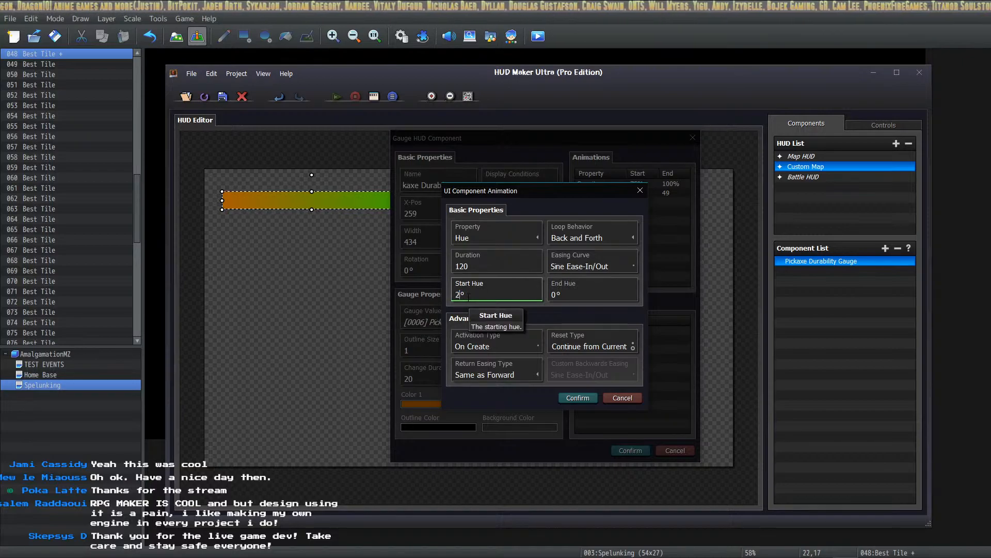
{"action": "key", "text": "BackSpace"}
{"action": "key", "text": "BackSpace"}
{"action": "key", "text": "BackSpace"}
{"action": "type", "text": "1"}
{"action": "left_click", "coordinate": [577, 290]}
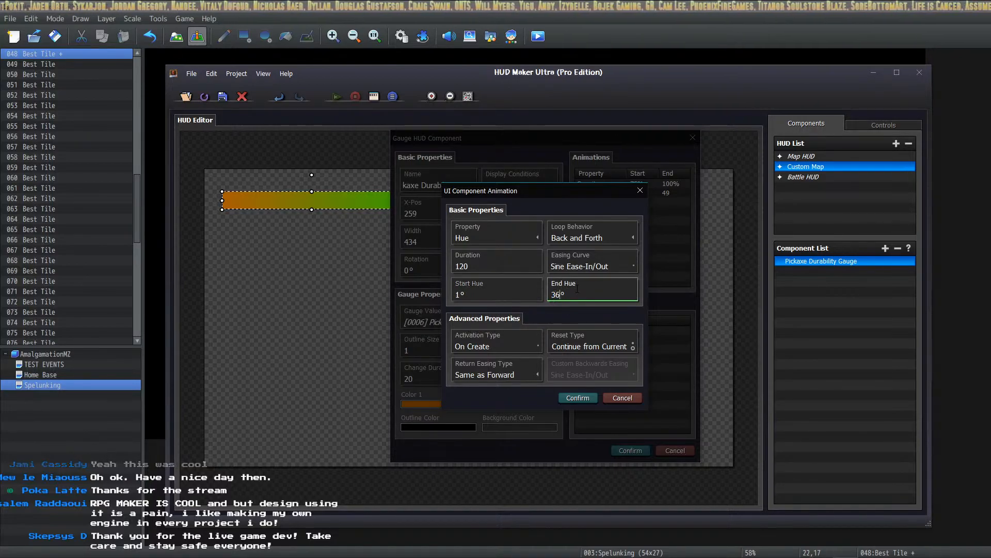
{"action": "left_click", "coordinate": [498, 266]}
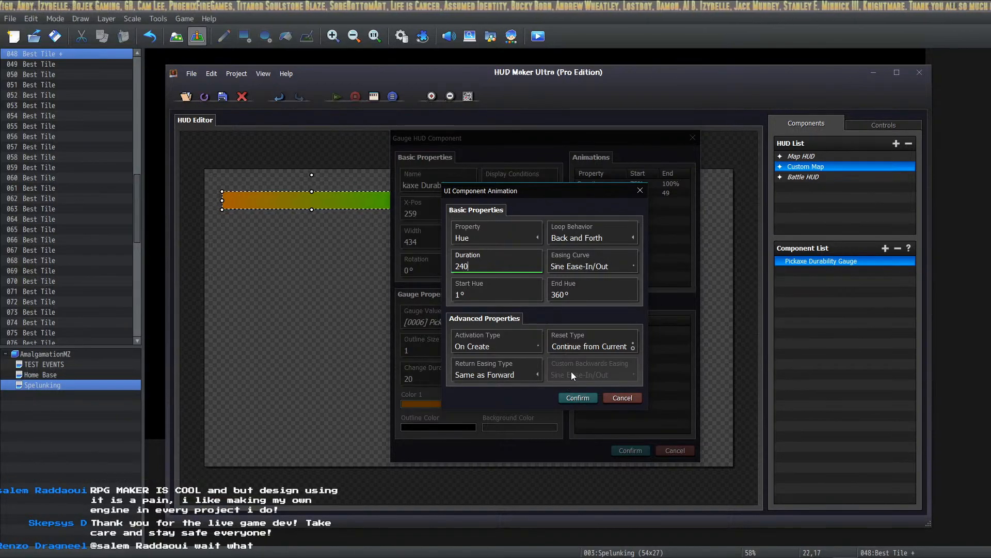
{"action": "left_click", "coordinate": [578, 398]}
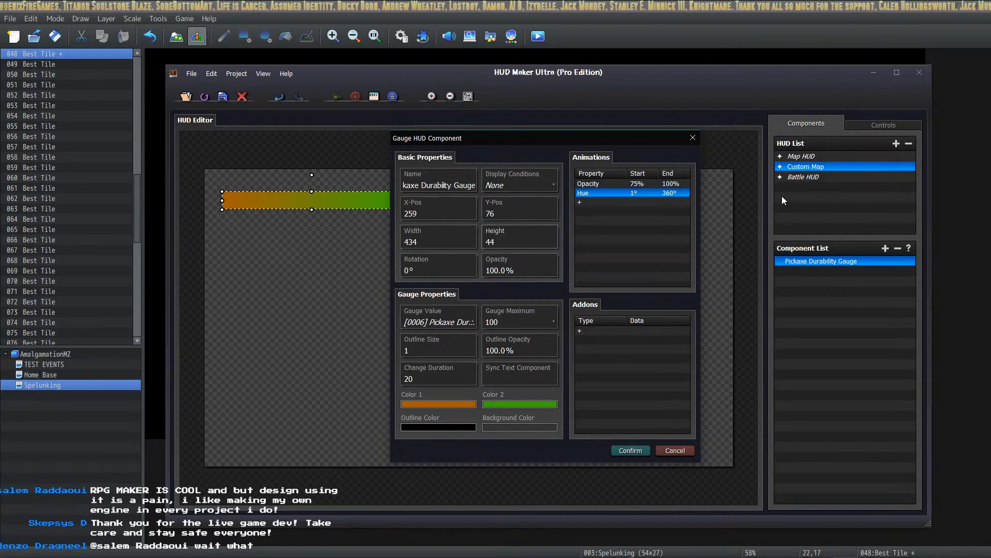
Confirm the Pickaxe Durability Gauge's changes and switch back to the Spelunking map in RPG Maker MZ.
{"action": "left_click", "coordinate": [656, 192]}
{"action": "left_click", "coordinate": [659, 184]}
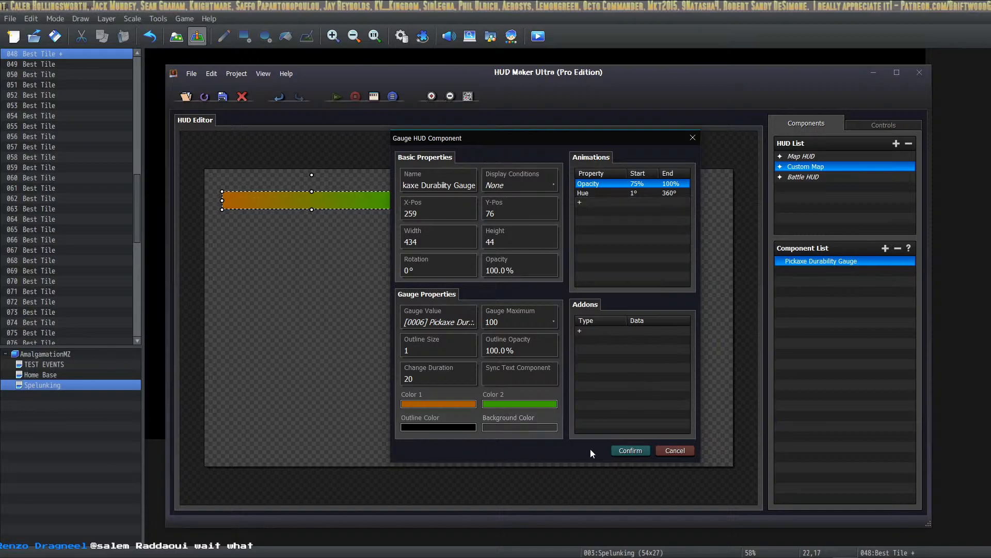
{"action": "left_click", "coordinate": [630, 450]}
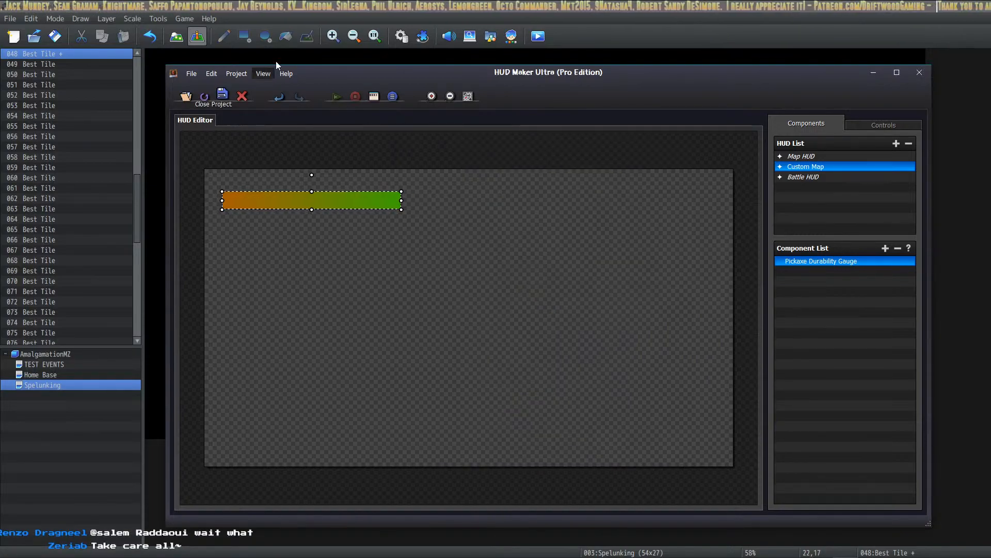
{"action": "left_click", "coordinate": [320, 19]}
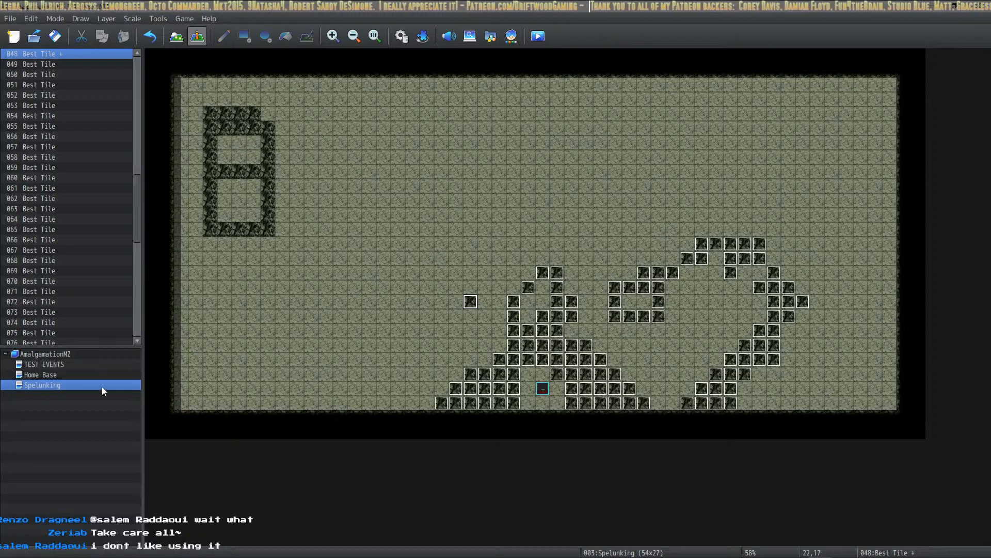
Paint a four-tile-wide cluster of rock wall tiles mid-map in Spelunking, with a right-edge rock tile at its upper right corner.
{"action": "left_click", "coordinate": [176, 36]}
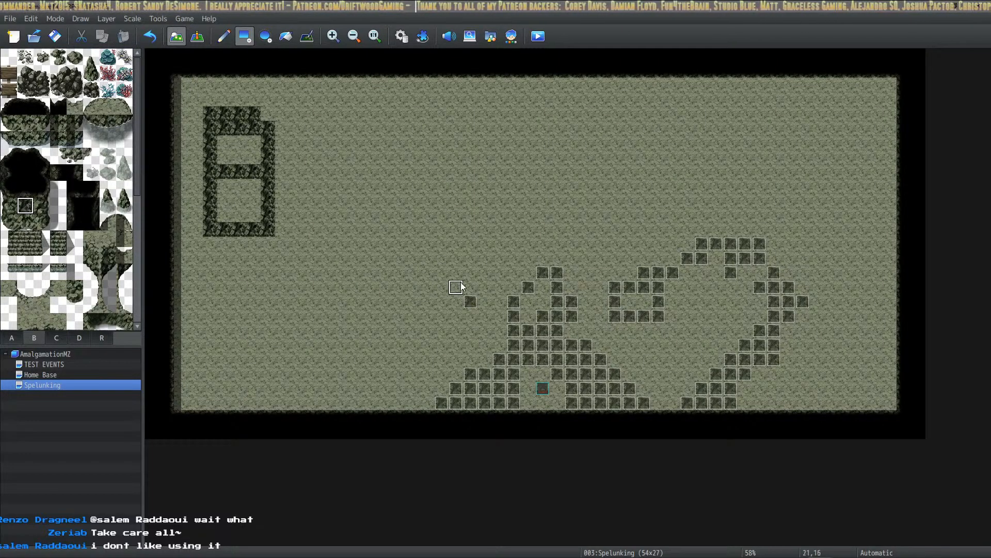
{"action": "left_click_drag", "start_coordinate": [440, 268], "coordinate": [398, 285]}
{"action": "left_click", "coordinate": [428, 257]}
{"action": "left_click", "coordinate": [398, 258]}
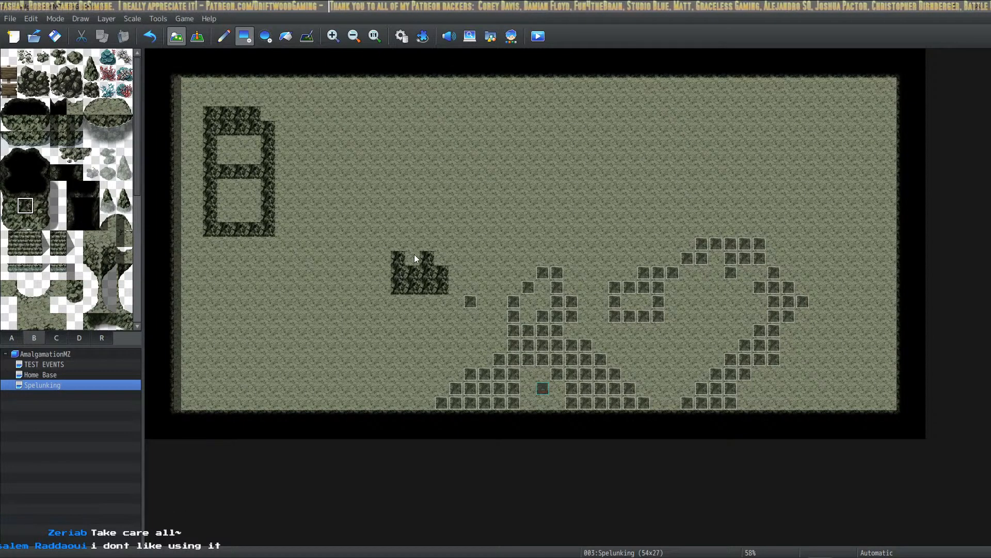
{"action": "left_click", "coordinate": [41, 206]}
{"action": "left_click", "coordinate": [456, 258]}
{"action": "left_click", "coordinate": [453, 270]}
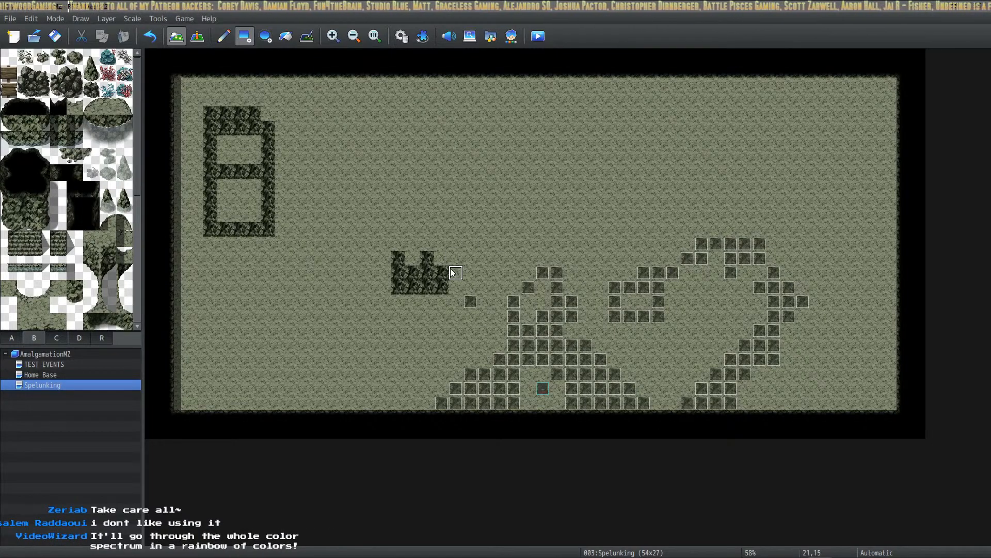
{"action": "left_click", "coordinate": [42, 190]}
{"action": "left_click", "coordinate": [44, 202]}
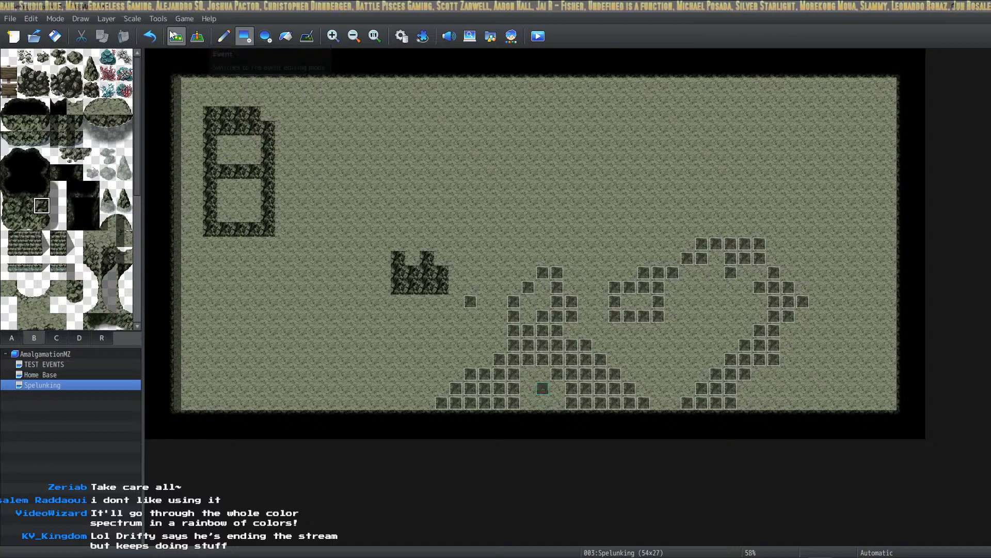
{"action": "left_click", "coordinate": [197, 36]}
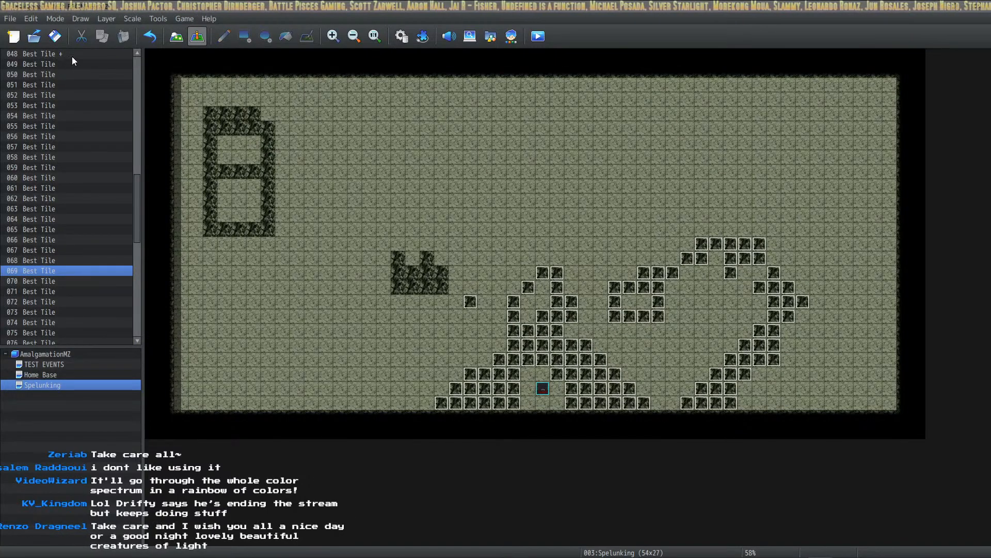
{"action": "left_click", "coordinate": [180, 35]}
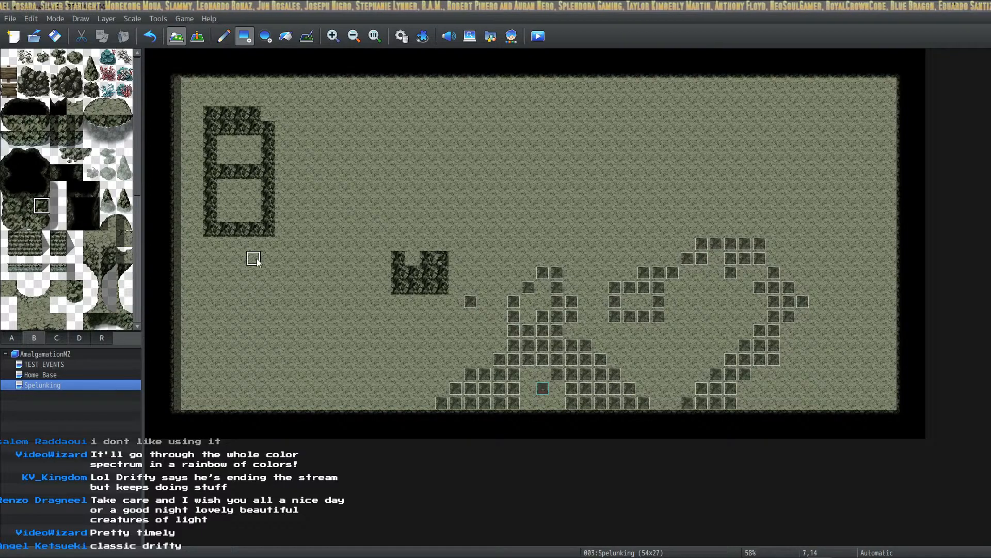
Paint a small group of rock tiles at 20,10 using the middle and right-edge rock pieces.
{"action": "left_click", "coordinate": [25, 206]}
{"action": "left_click", "coordinate": [442, 201]}
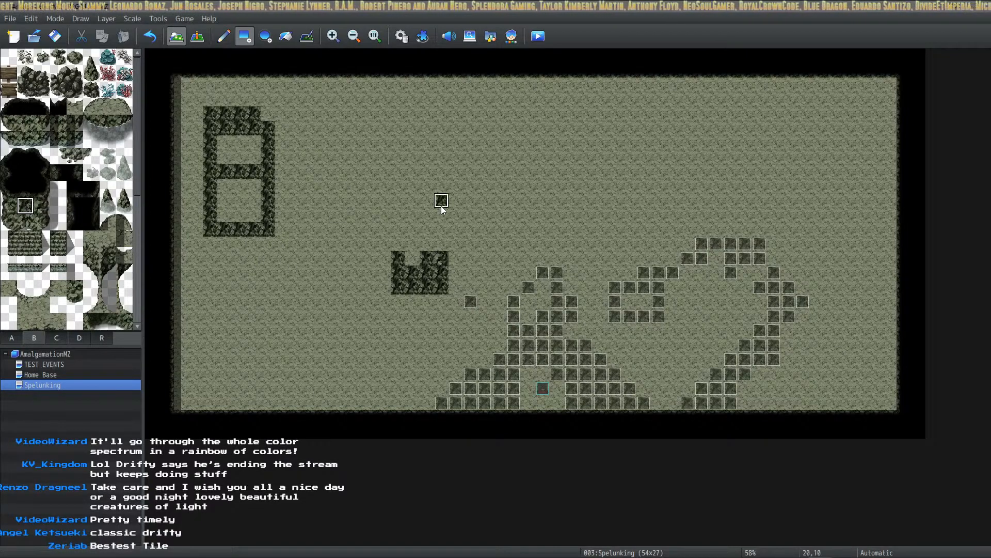
{"action": "left_click", "coordinate": [42, 206]}
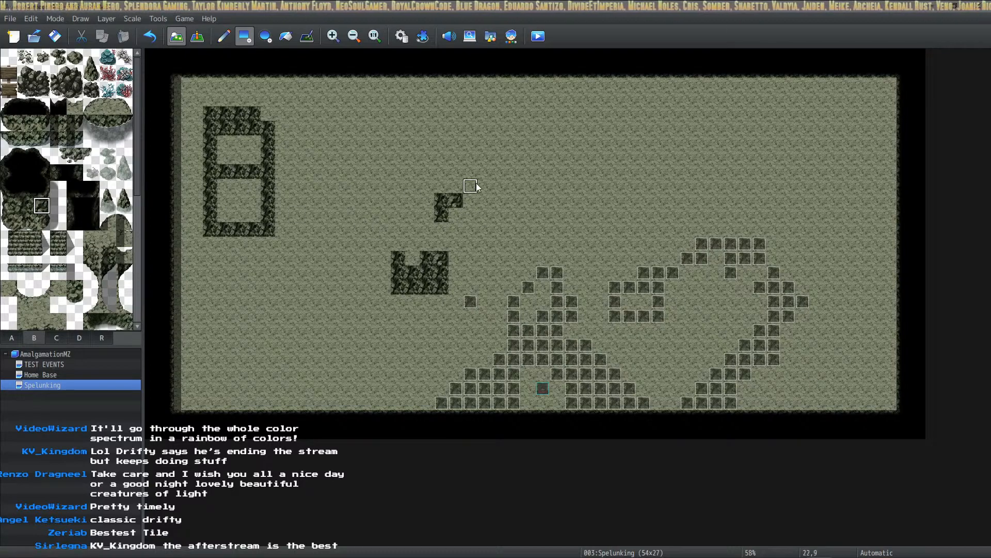
Move a Best Tile event to 20,9 above the small painted rock group and rename it Middle Tile.
{"action": "left_click", "coordinate": [197, 36]}
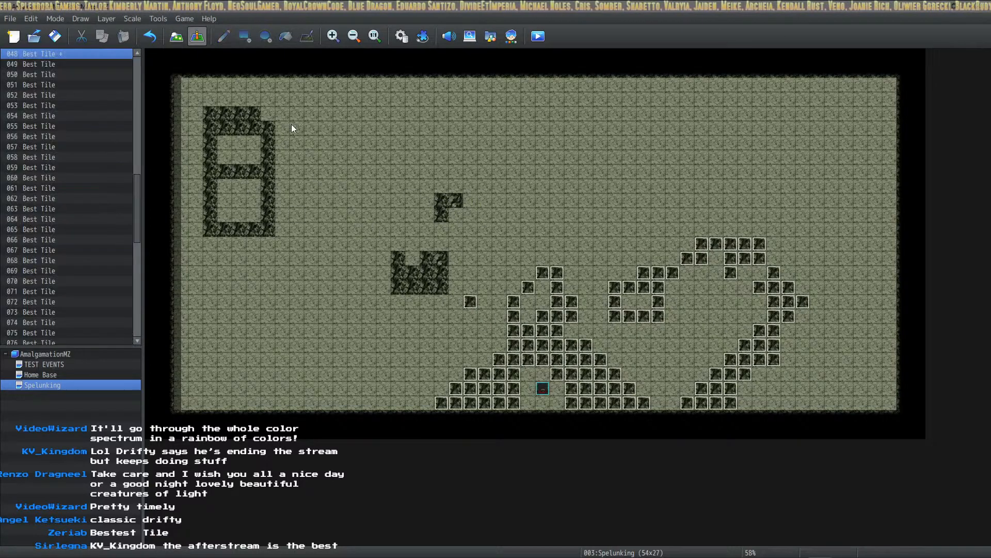
{"action": "left_click", "coordinate": [543, 274]}
{"action": "left_click_drag", "start_coordinate": [503, 203], "coordinate": [444, 187]}
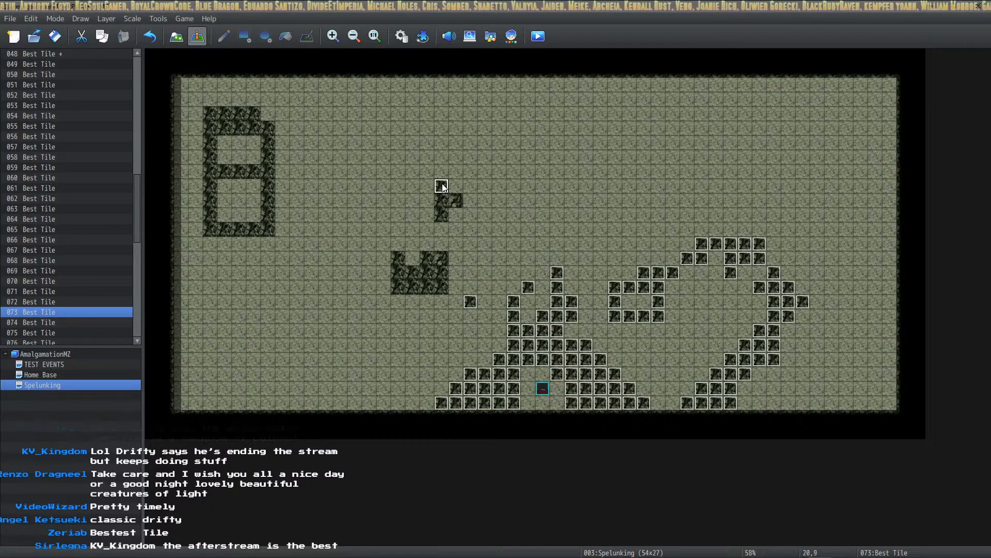
{"action": "double_click", "coordinate": [443, 187]}
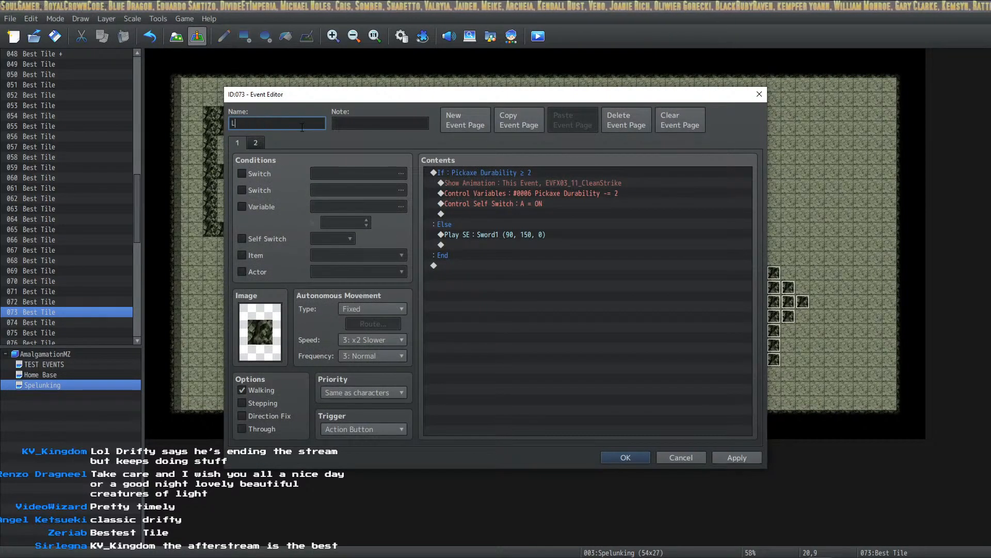
{"action": "type", "text": "Middle Tile"}
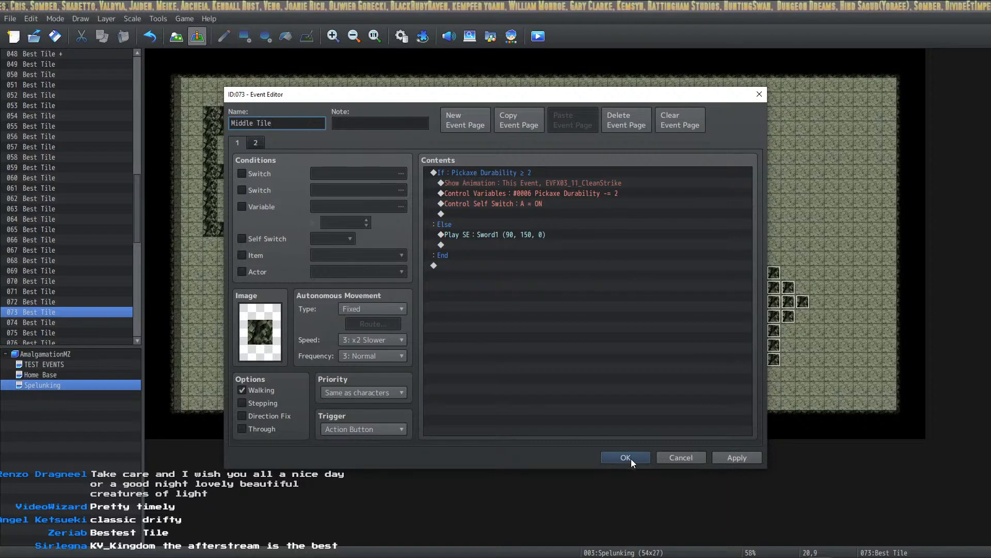
{"action": "left_click", "coordinate": [630, 457]}
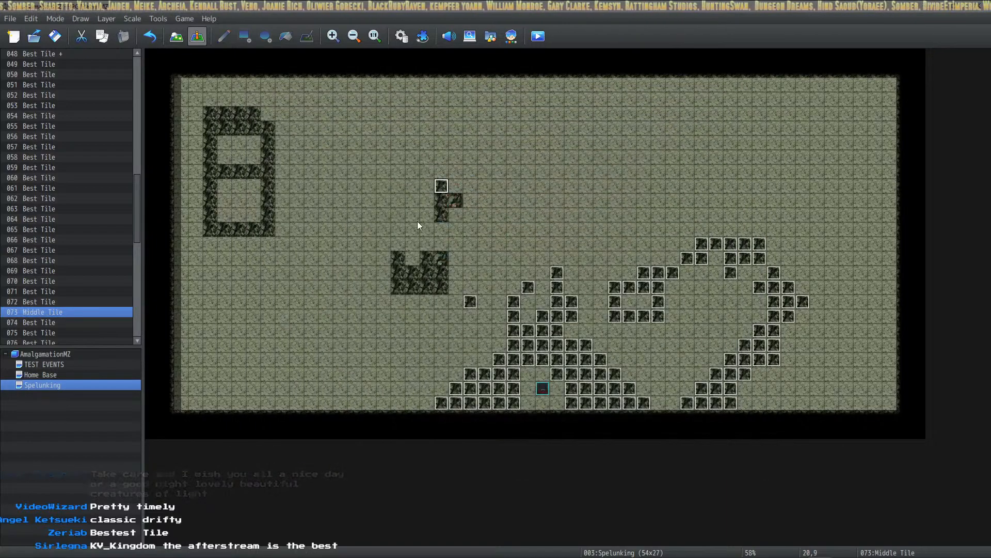
Copy the Middle Tile event to 21,9, rename it Right Tile and give it the right-edge rock image from Tileset B.
{"action": "key", "text": "ctrl+c"}
{"action": "left_click", "coordinate": [453, 189]}
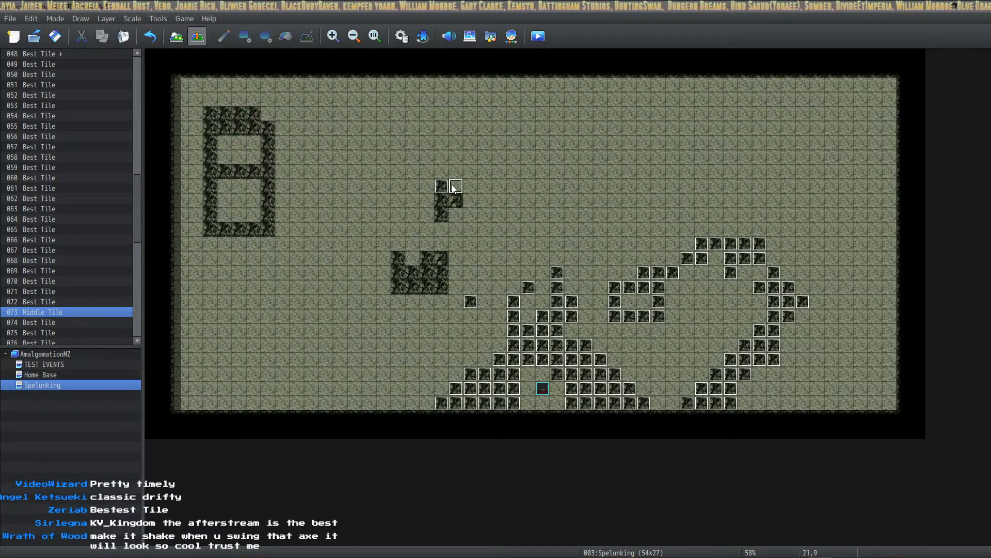
{"action": "key", "text": "ctrl+v"}
{"action": "double_click", "coordinate": [454, 188]}
{"action": "left_click", "coordinate": [277, 124]}
{"action": "left_click_drag", "start_coordinate": [255, 123], "coordinate": [246, 112]}
{"action": "type", "text": "Right"}
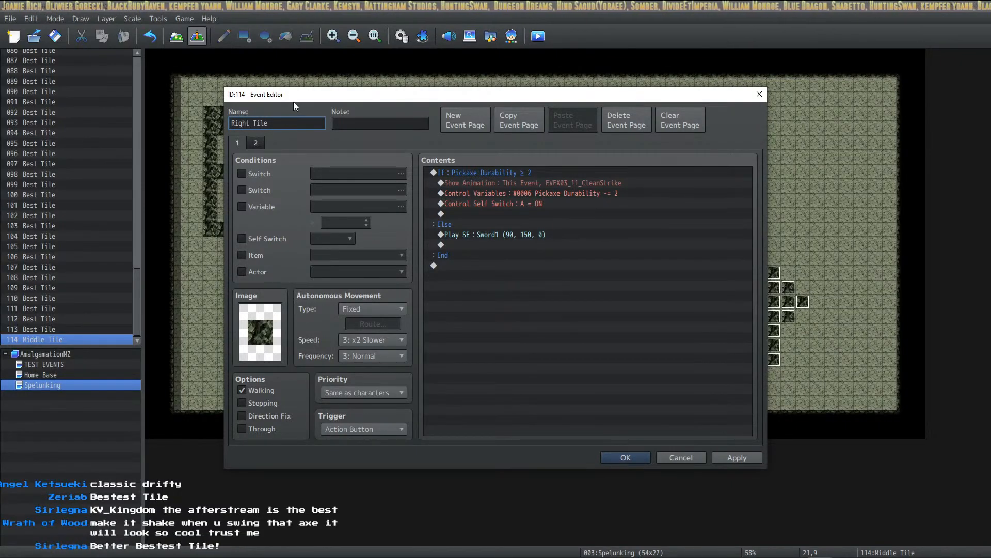
{"action": "double_click", "coordinate": [260, 332]}
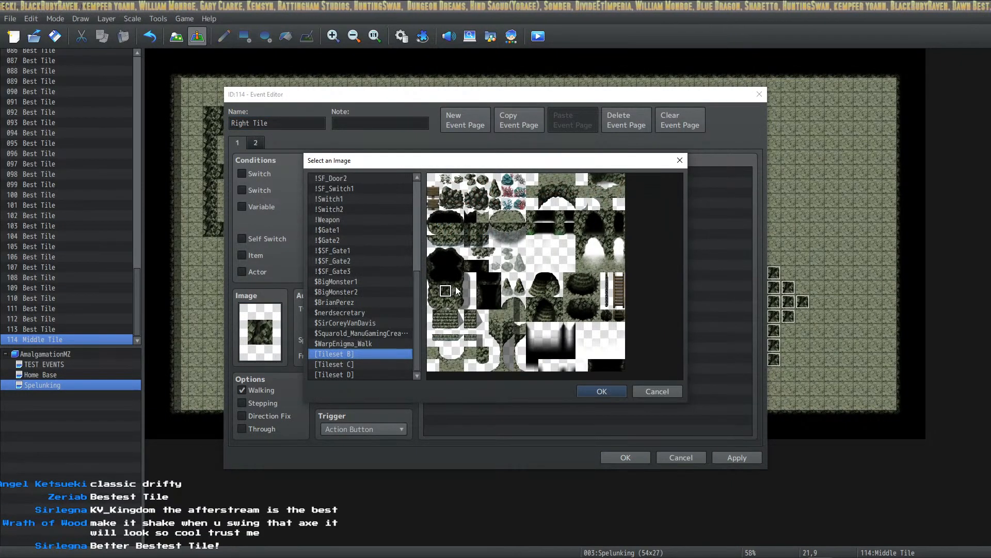
{"action": "left_click", "coordinate": [600, 391]}
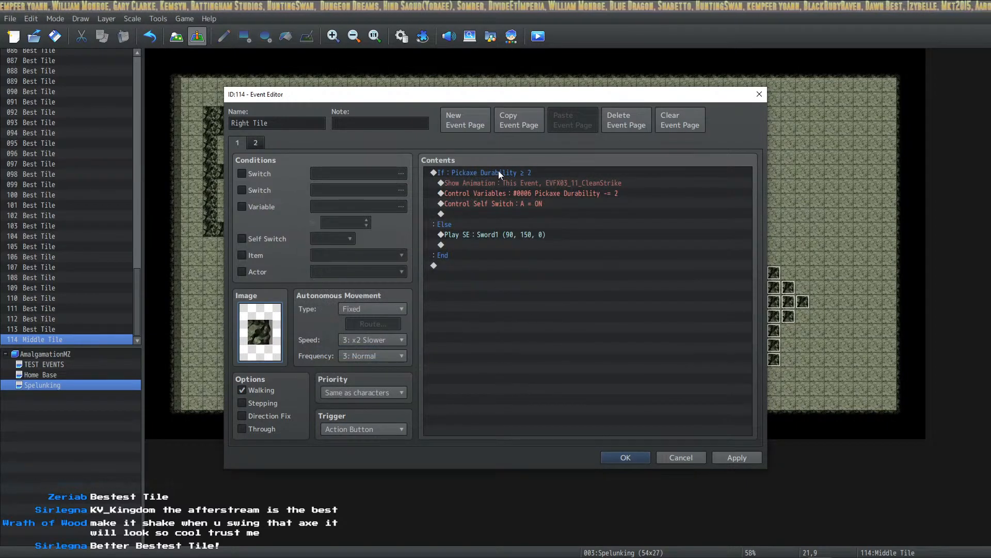
{"action": "left_click", "coordinate": [253, 142]}
{"action": "left_click", "coordinate": [240, 141]}
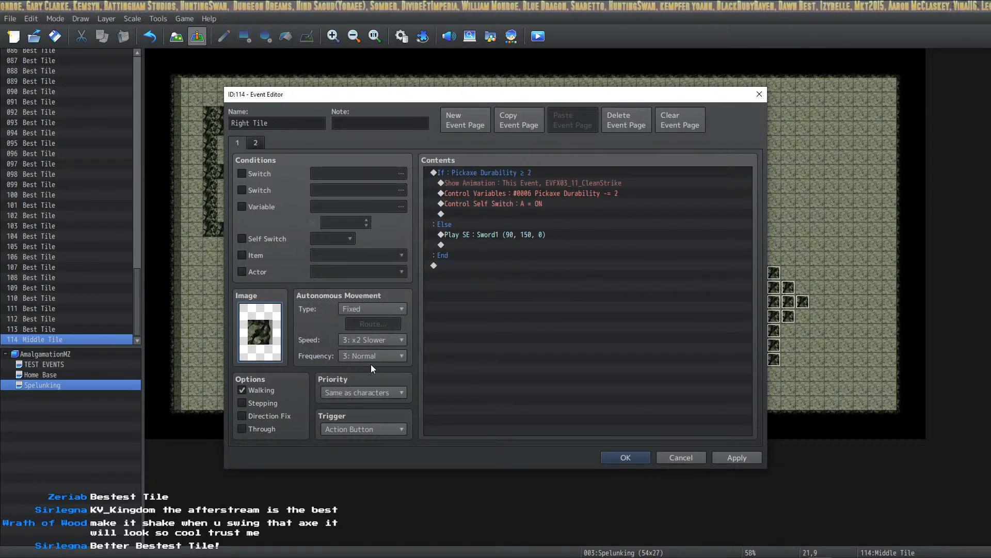
{"action": "left_click", "coordinate": [625, 458]}
Copy the Middle Tile event to 19,9 and give the copy the left-edge rock image from Tileset B.
{"action": "left_click", "coordinate": [442, 187]}
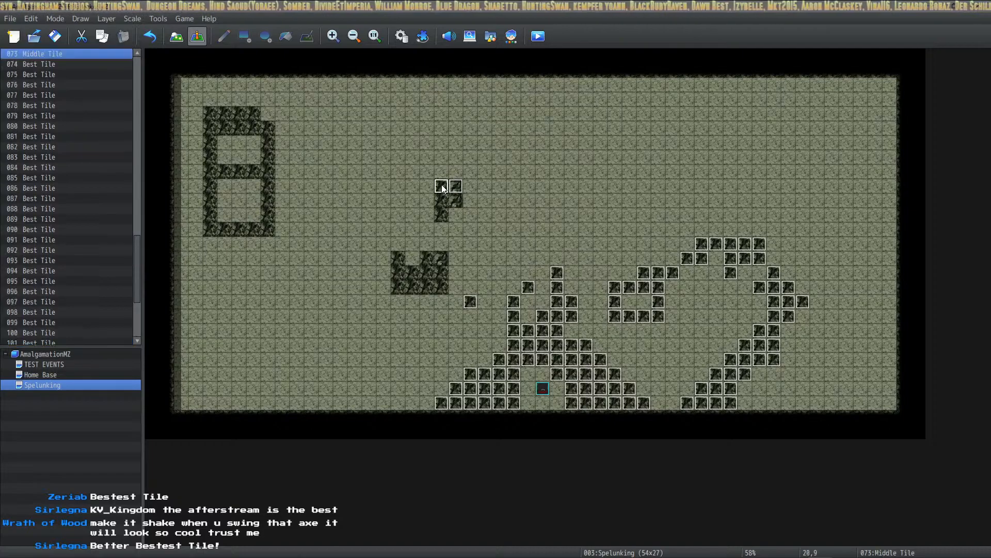
{"action": "key", "text": "ctrl+c"}
{"action": "left_click", "coordinate": [427, 189]}
{"action": "key", "text": "ctrl+v"}
{"action": "double_click", "coordinate": [426, 187]}
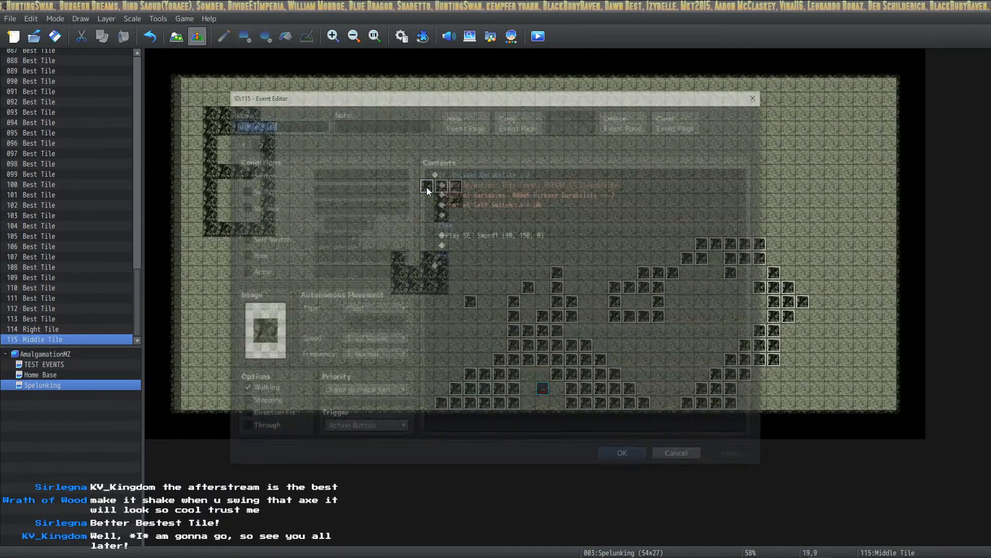
{"action": "double_click", "coordinate": [241, 331]}
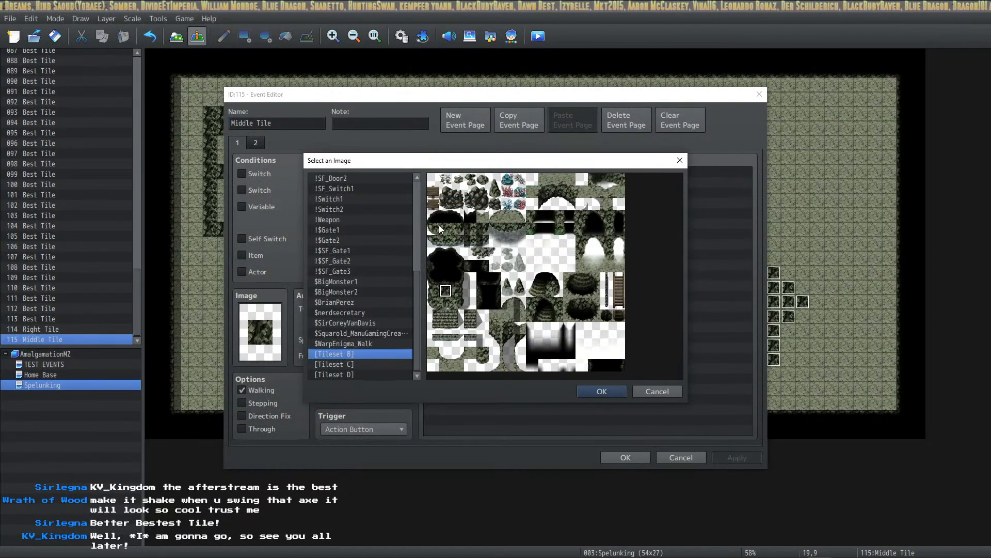
{"action": "left_click", "coordinate": [433, 292]}
{"action": "left_click", "coordinate": [600, 391]}
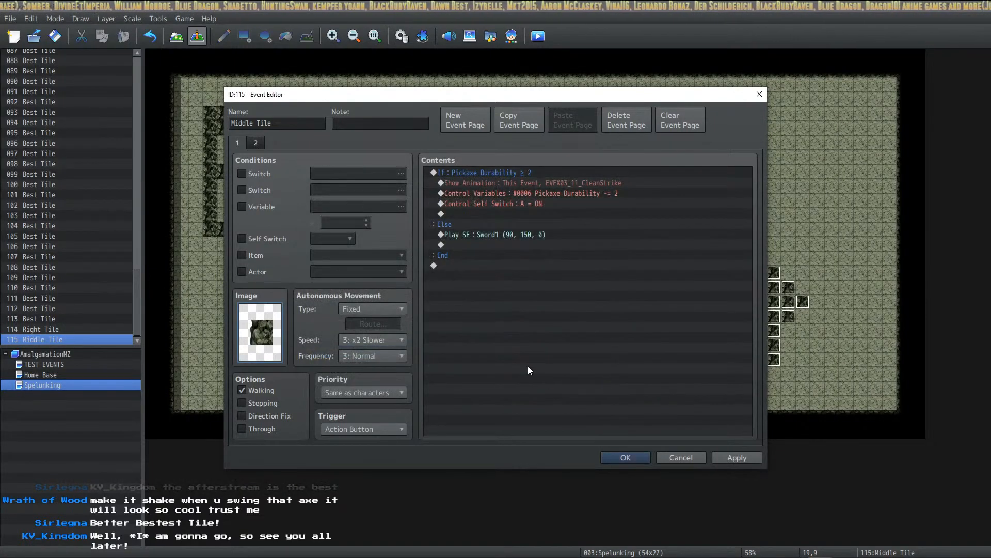
Rename the copied event at 19,9 as Left Tile.
{"action": "left_click_drag", "start_coordinate": [255, 123], "coordinate": [197, 126]}
{"action": "key", "text": "BackSpace"}
{"action": "type", "text": "Left"}
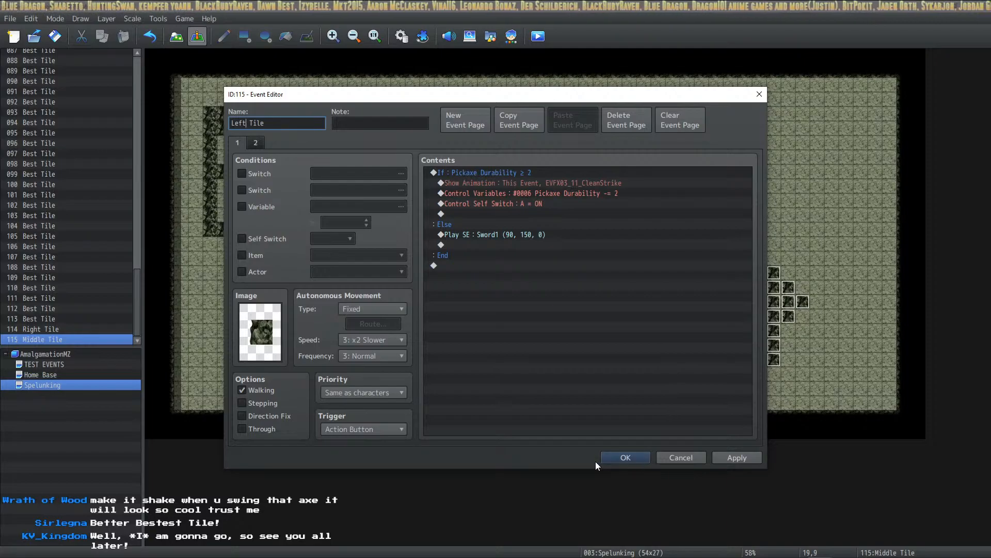
{"action": "left_click", "coordinate": [599, 458]}
Examine the pickaxe durability condition and its commands on page 1 of the Left Tile event.
{"action": "left_click", "coordinate": [442, 186]}
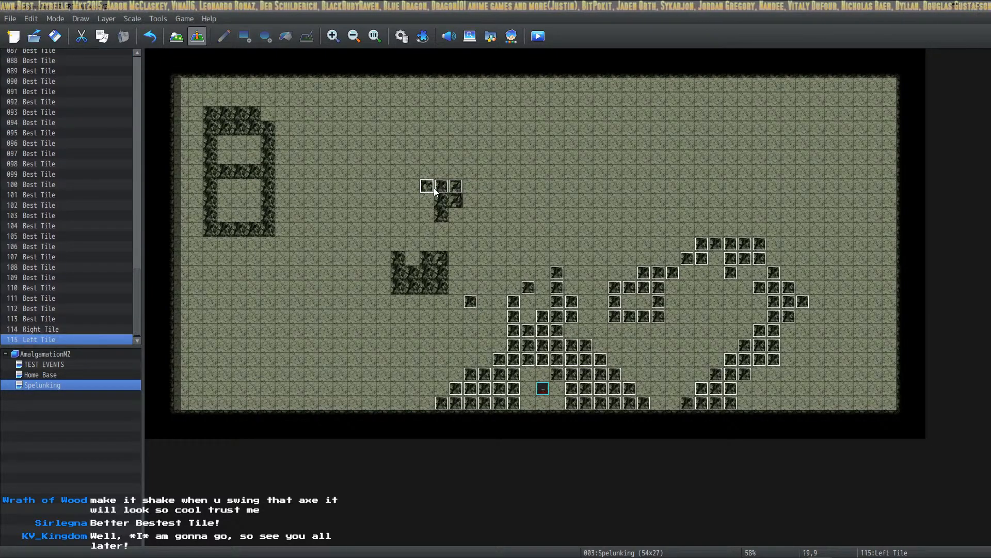
{"action": "left_click", "coordinate": [429, 187]}
{"action": "double_click", "coordinate": [432, 189]}
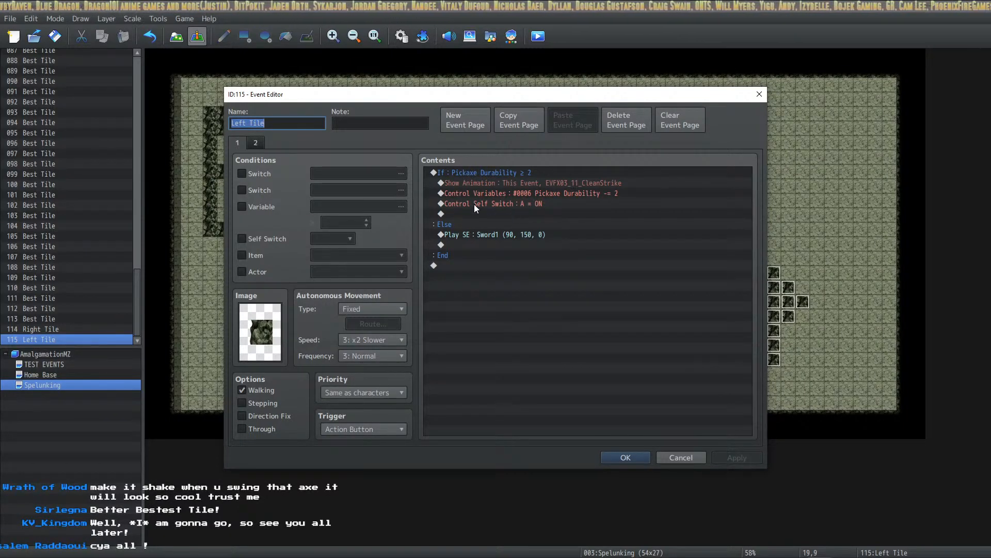
{"action": "left_click", "coordinate": [496, 214]}
{"action": "left_click", "coordinate": [519, 204]}
{"action": "left_click", "coordinate": [521, 182]}
{"action": "left_click", "coordinate": [517, 204]}
{"action": "left_click", "coordinate": [519, 193]}
{"action": "left_click", "coordinate": [521, 183]}
{"action": "left_click", "coordinate": [513, 204]}
{"action": "left_click", "coordinate": [517, 194]}
{"action": "left_click", "coordinate": [521, 184]}
{"action": "left_click", "coordinate": [512, 193]}
{"action": "left_click", "coordinate": [504, 202]}
{"action": "left_click", "coordinate": [494, 234]}
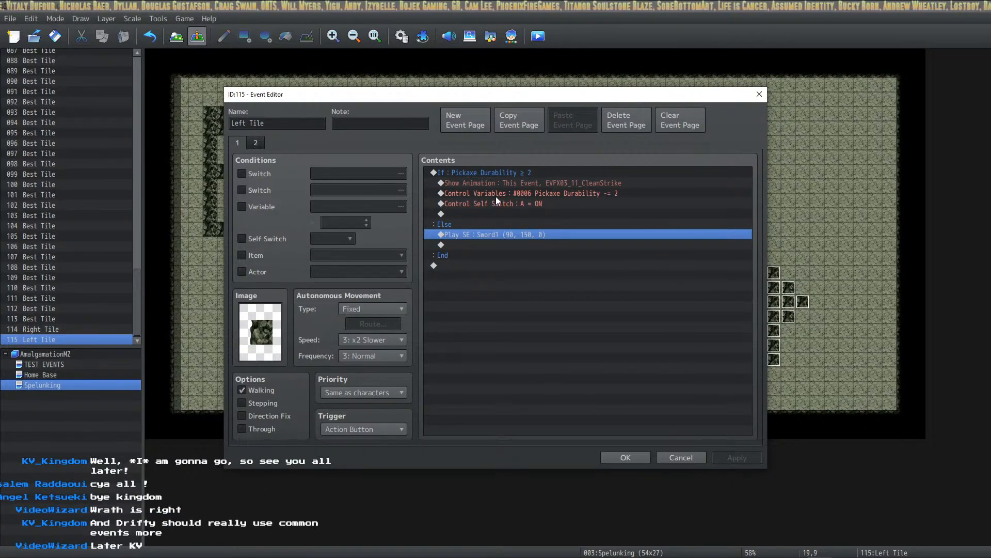
Compare the conditions, image and contents of the Left Tile event's two pages.
{"action": "left_click", "coordinate": [260, 143]}
{"action": "left_click", "coordinate": [236, 144]}
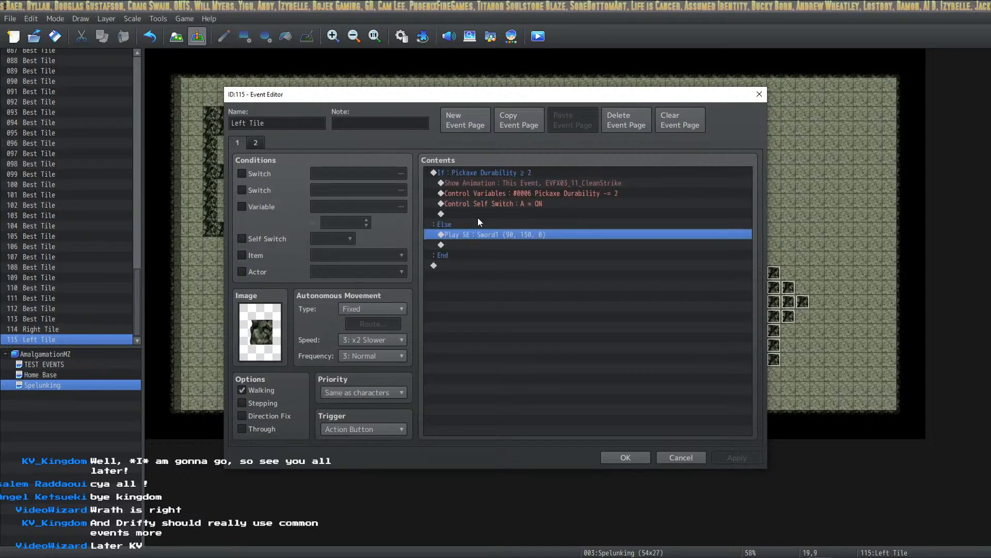
{"action": "left_click", "coordinate": [258, 143]}
{"action": "left_click", "coordinate": [234, 144]}
{"action": "left_click", "coordinate": [263, 142]}
{"action": "left_click", "coordinate": [237, 142]}
{"action": "left_click", "coordinate": [255, 142]}
{"action": "left_click", "coordinate": [242, 144]}
{"action": "left_click", "coordinate": [253, 143]}
{"action": "left_click", "coordinate": [234, 144]}
{"action": "left_click", "coordinate": [257, 141]}
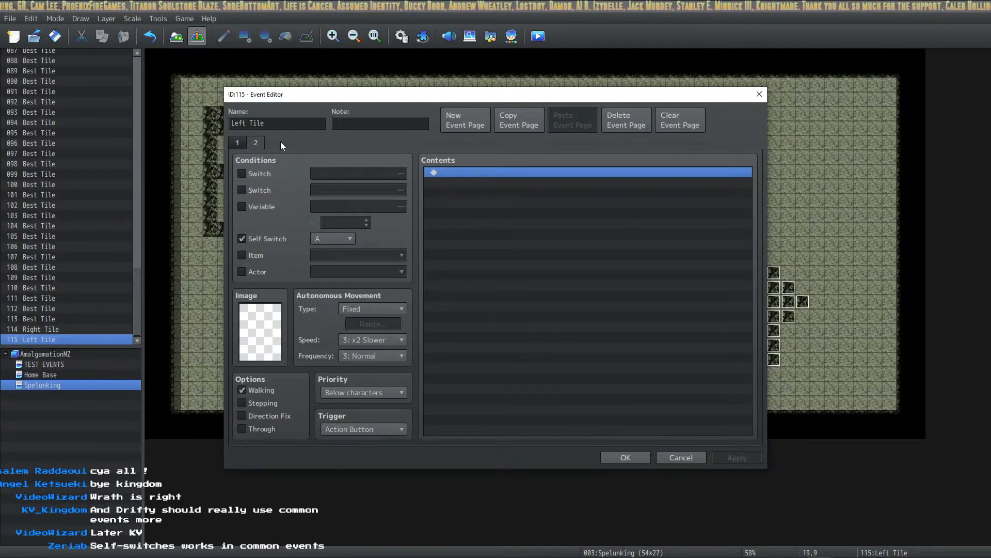
{"action": "left_click", "coordinate": [238, 142]}
{"action": "left_click", "coordinate": [258, 140]}
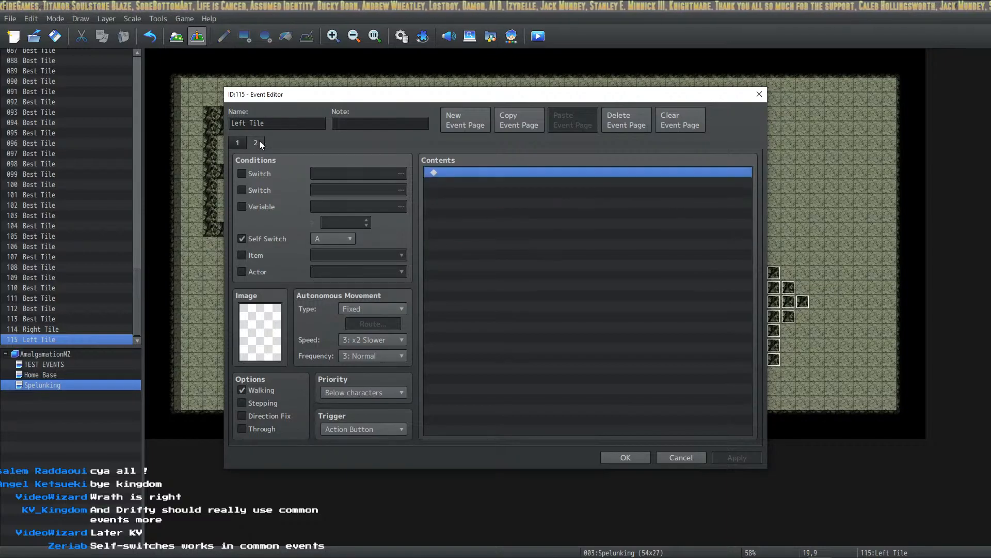
{"action": "left_click", "coordinate": [239, 142]}
{"action": "left_click", "coordinate": [257, 140]}
{"action": "left_click", "coordinate": [245, 139]}
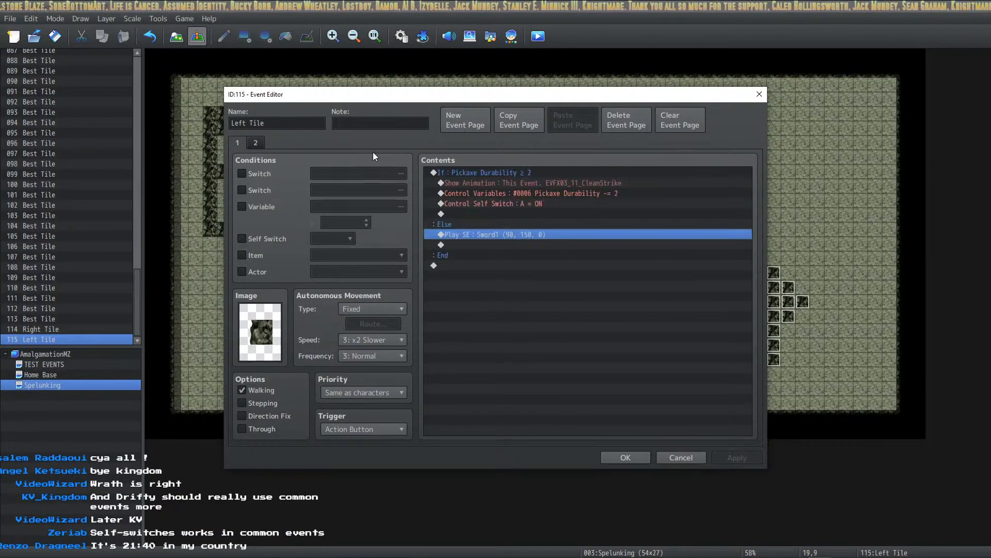
{"action": "left_click", "coordinate": [496, 234]}
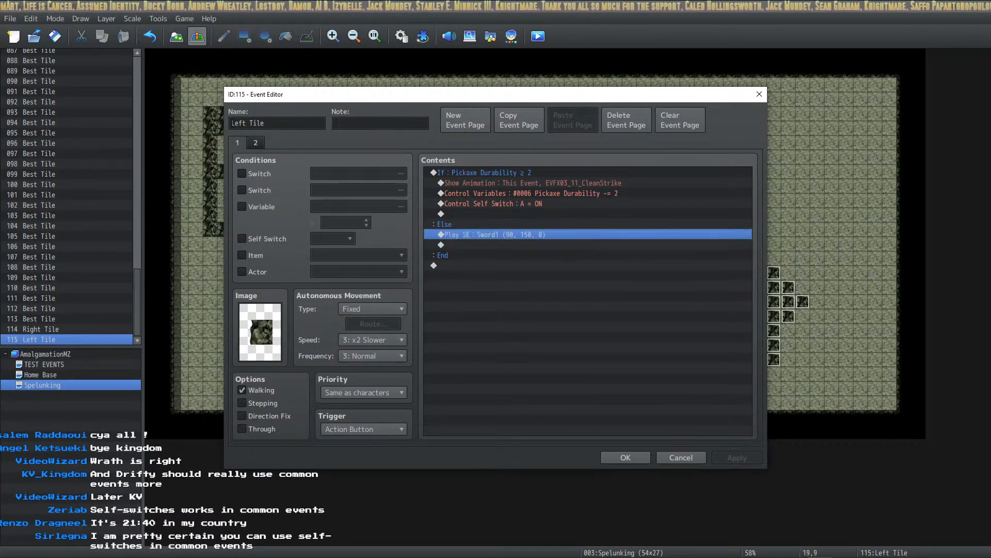
{"action": "left_click", "coordinate": [255, 143]}
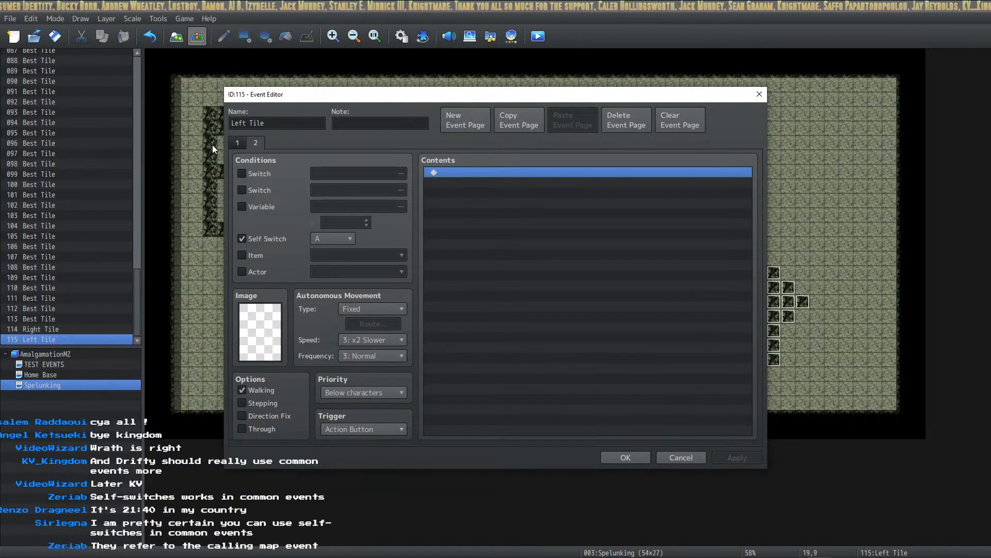
{"action": "left_click", "coordinate": [242, 143]}
{"action": "left_click", "coordinate": [256, 143]}
{"action": "left_click", "coordinate": [241, 143]}
{"action": "left_click", "coordinate": [627, 458]}
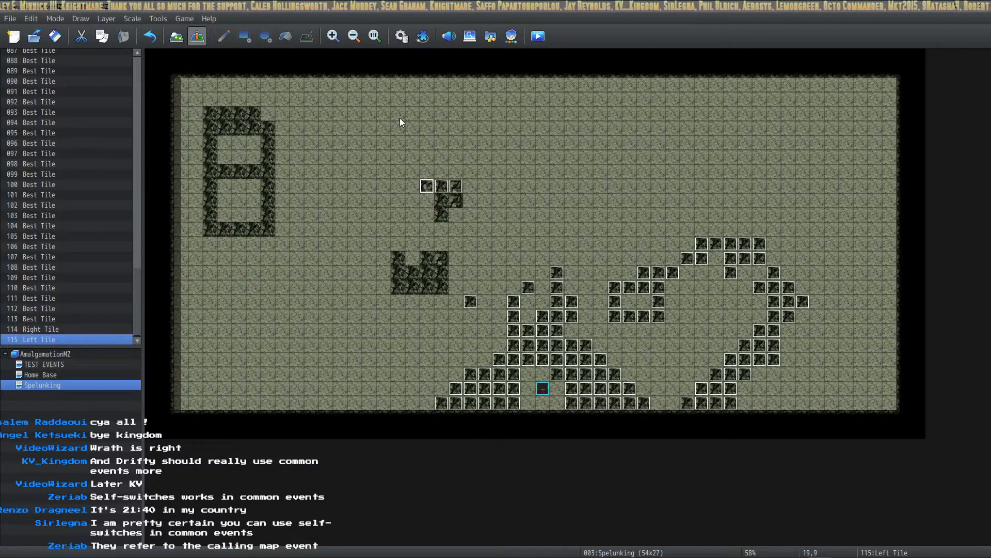
Duplicate the Left Tile event at 19,8 and give the copy the dark lower-left roof image from Tileset B.
{"action": "left_click", "coordinate": [424, 172]}
{"action": "key", "text": "ctrl+v"}
{"action": "double_click", "coordinate": [425, 170]}
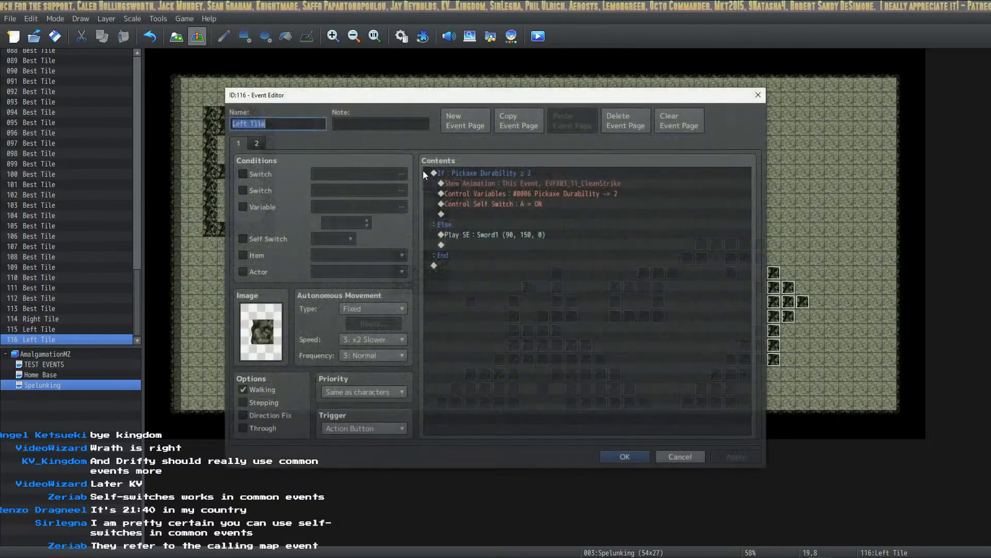
{"action": "double_click", "coordinate": [265, 306]}
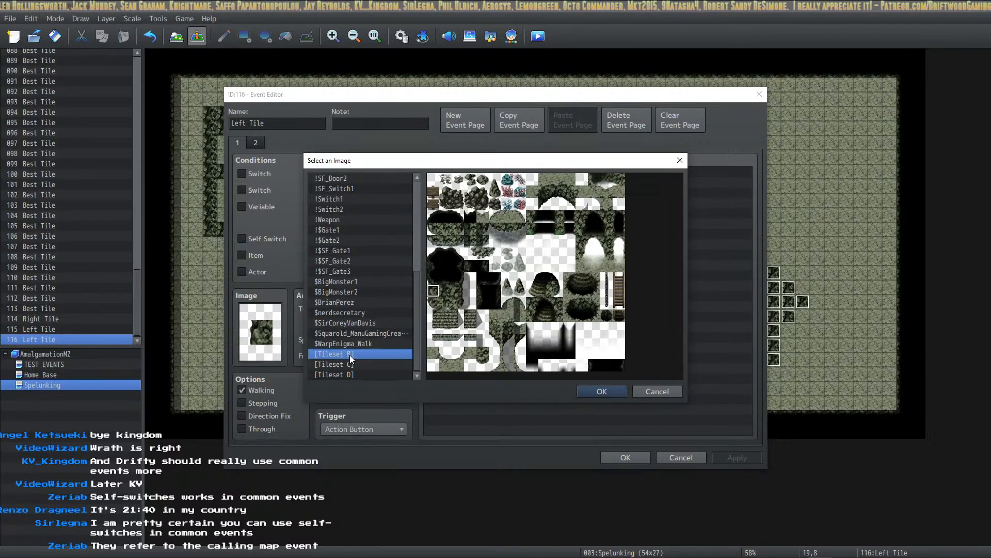
{"action": "left_click", "coordinate": [434, 282]}
{"action": "left_click", "coordinate": [602, 391]}
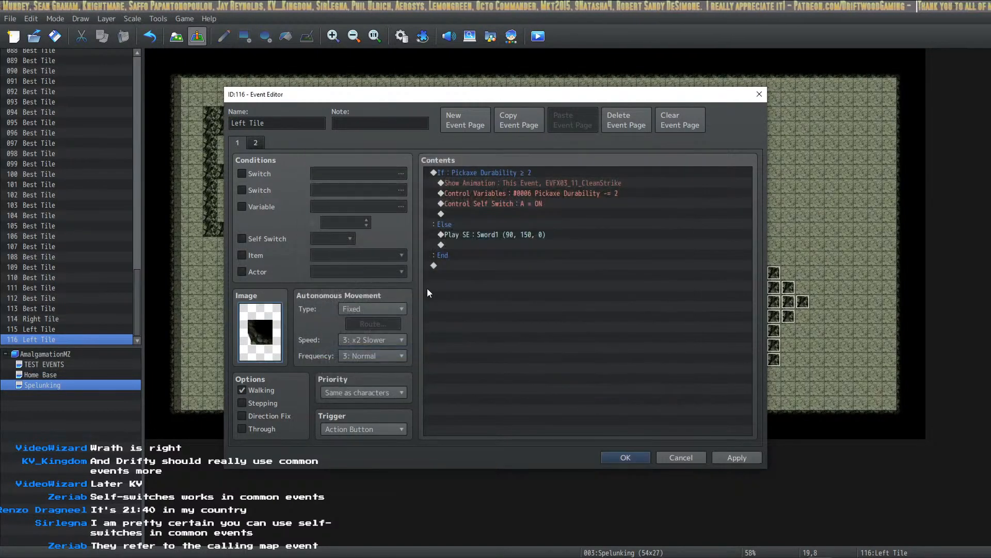
Rename the event at 19,8 as Left Bottom Roof.
{"action": "left_click", "coordinate": [242, 125]}
{"action": "left_click_drag", "start_coordinate": [274, 124], "coordinate": [252, 124]}
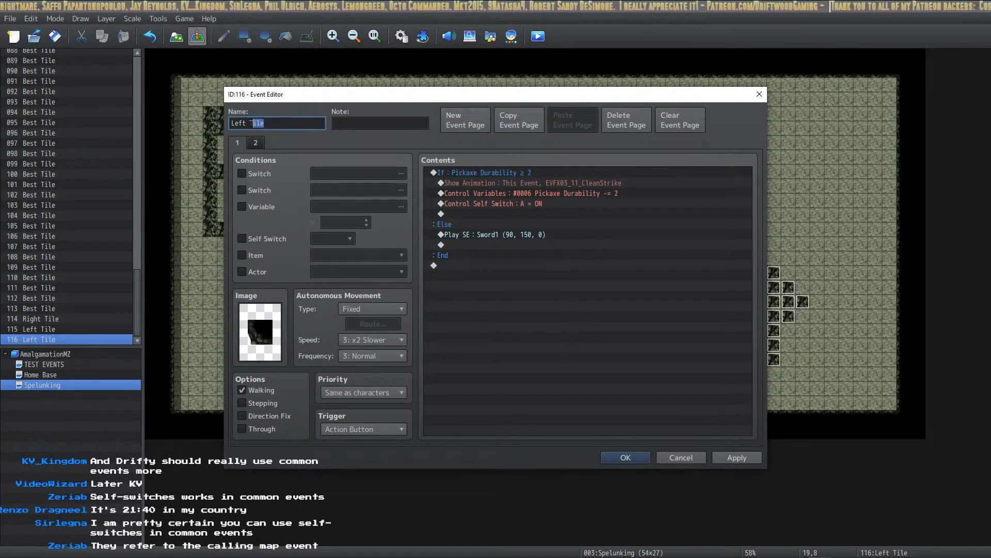
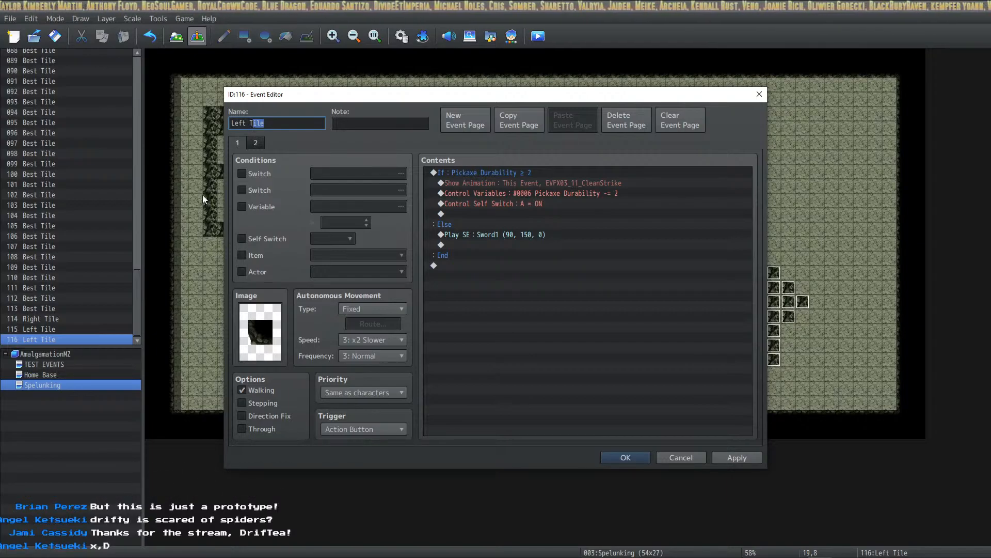
{"action": "left_click", "coordinate": [276, 123]}
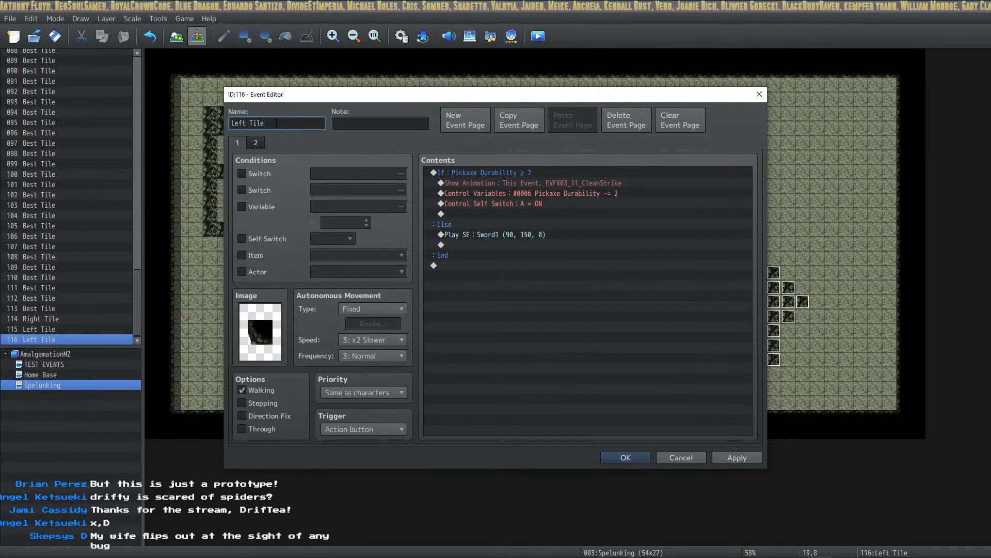
{"action": "left_click_drag", "start_coordinate": [267, 124], "coordinate": [252, 123]}
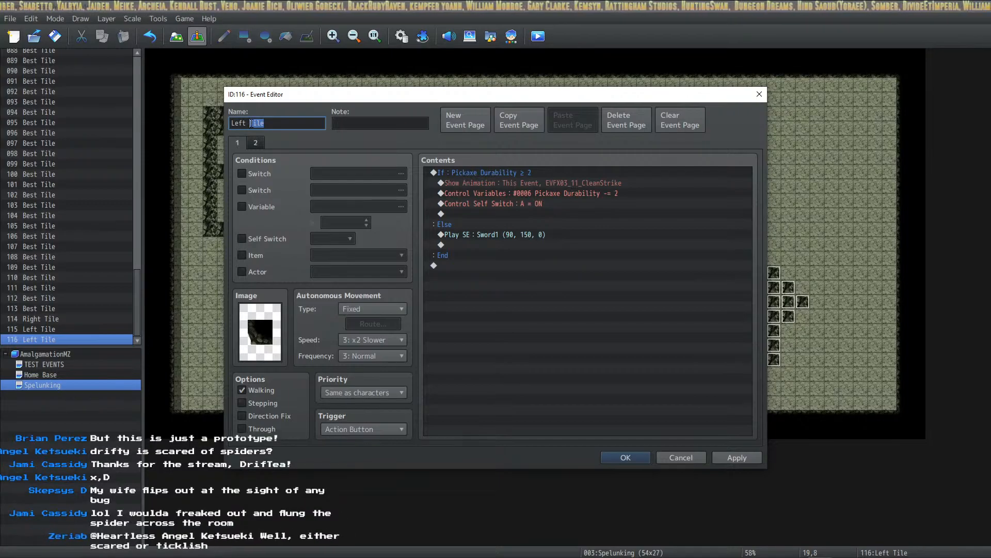
{"action": "left_click", "coordinate": [247, 123]}
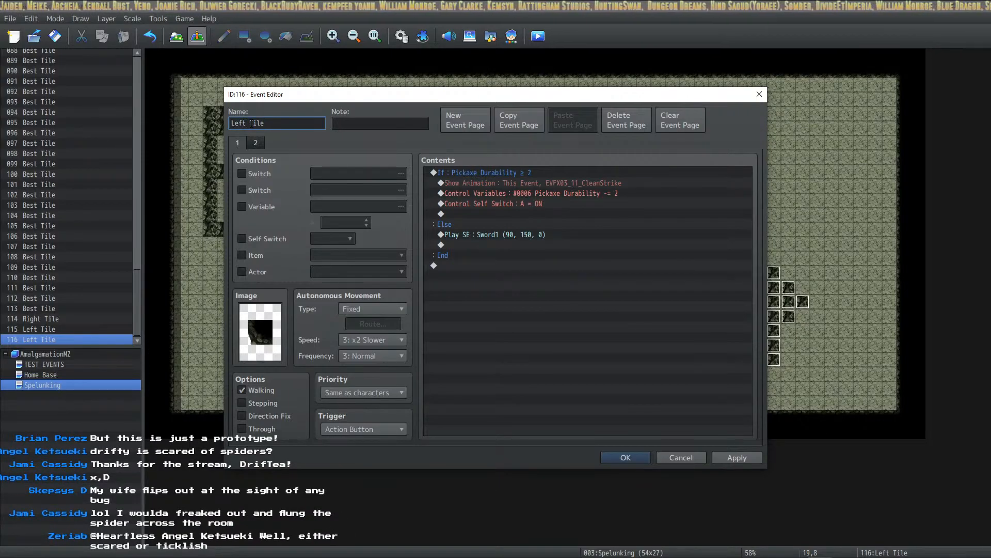
{"action": "type", "text": "Bottom"}
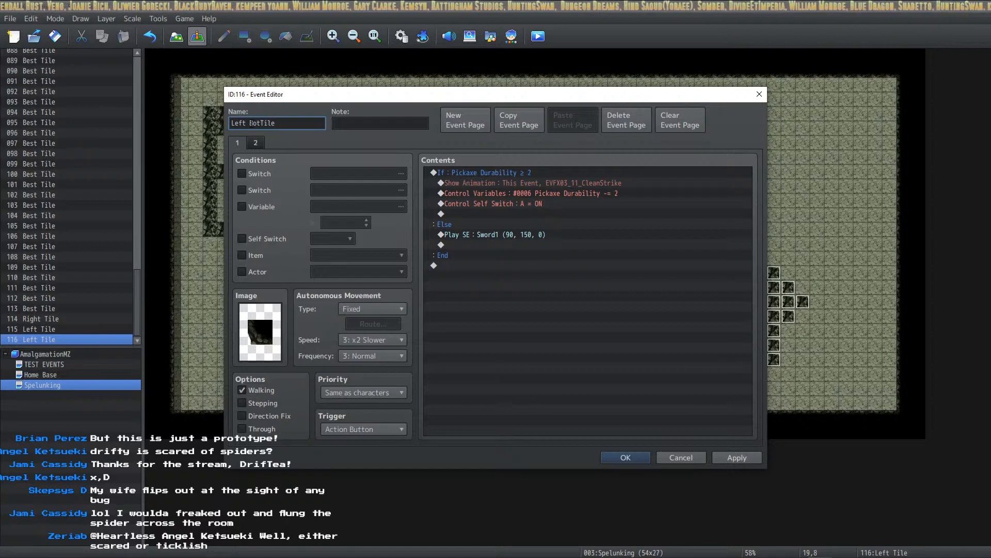
{"action": "key", "text": "Delete"}
{"action": "key", "text": "Delete"}
{"action": "key", "text": "Delete"}
{"action": "key", "text": "Delete"}
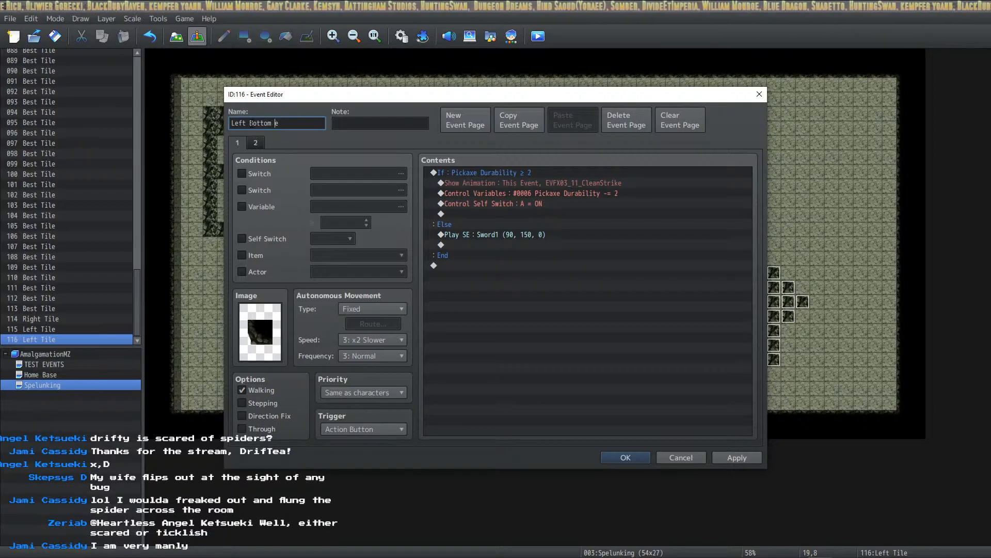
{"action": "type", "text": "Roof"}
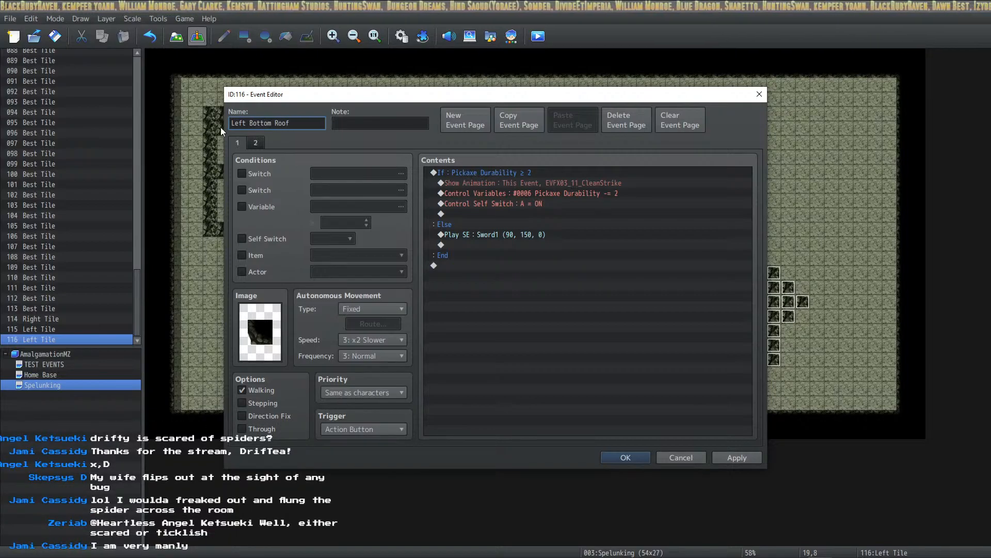
{"action": "left_click", "coordinate": [607, 458]}
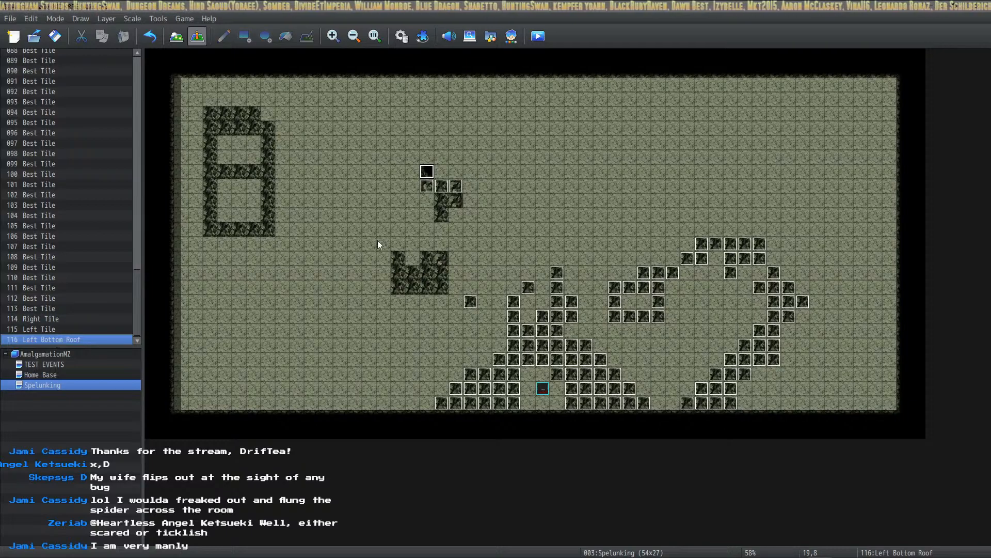
Duplicate the Left Bottom Roof event at 20,8, rename it Middle Bottom Roof and give it the lower-middle roof image from Tileset B.
{"action": "left_click", "coordinate": [441, 172]}
{"action": "key", "text": "ctrl+v"}
{"action": "double_click", "coordinate": [442, 174]}
{"action": "double_click", "coordinate": [260, 332]}
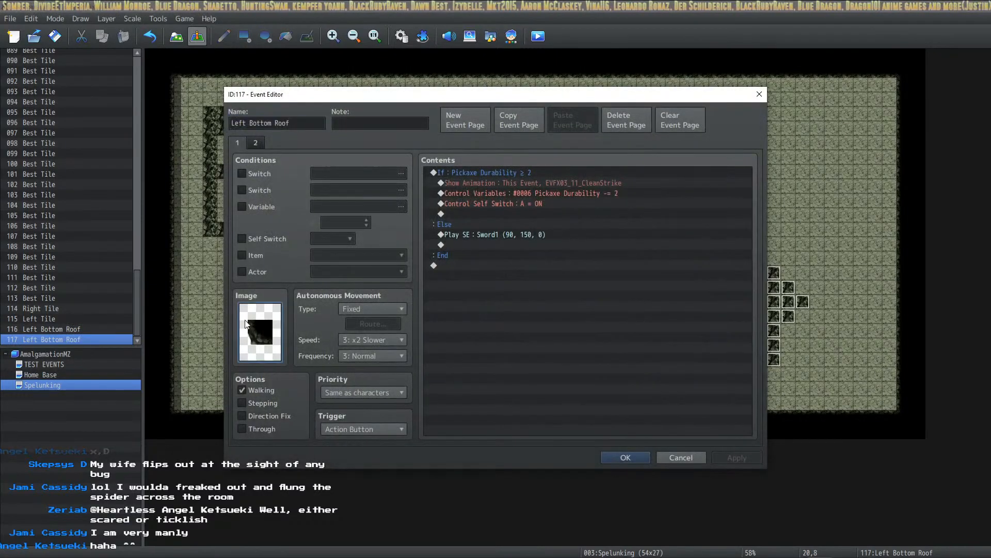
{"action": "left_click", "coordinate": [450, 279]}
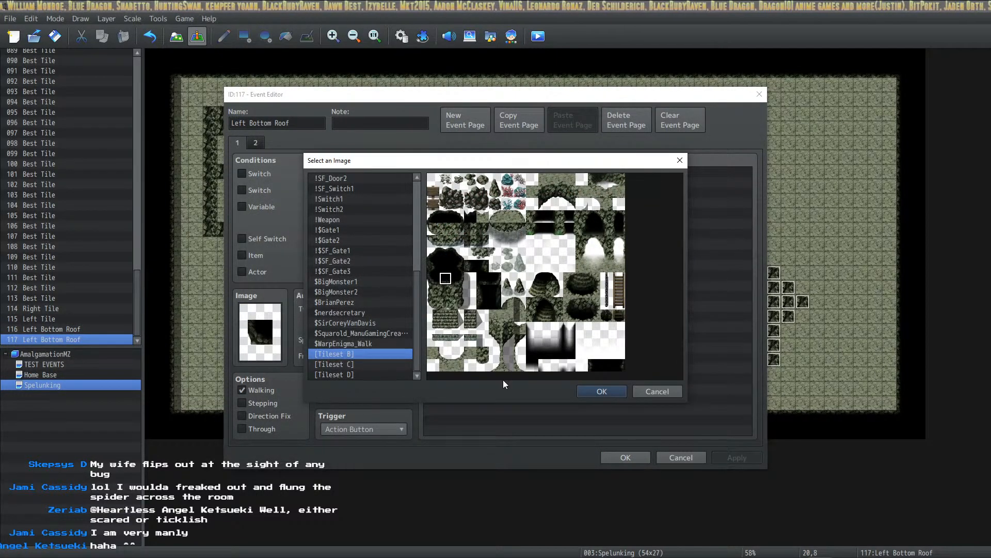
{"action": "left_click", "coordinate": [600, 392]}
{"action": "double_click", "coordinate": [245, 122]}
{"action": "type", "text": "Middle"}
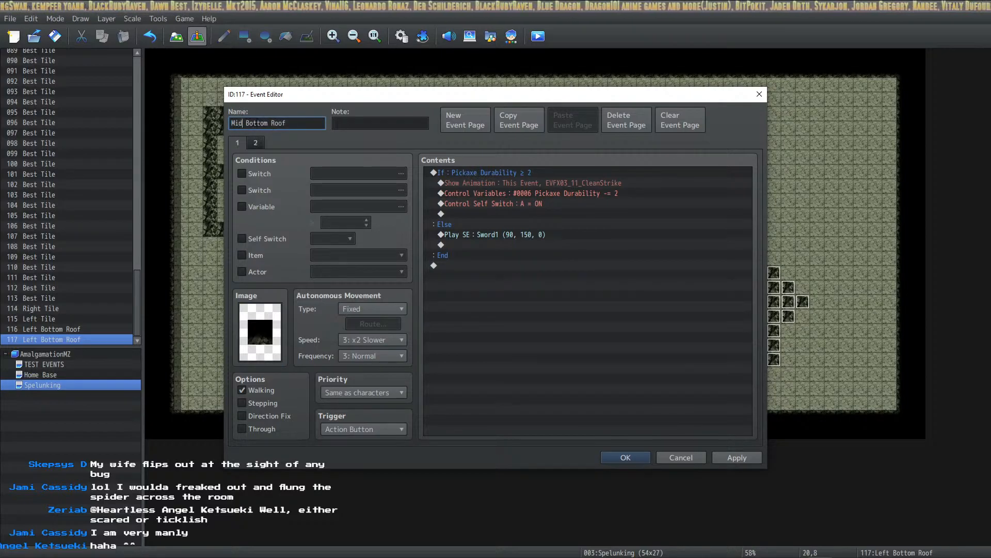
{"action": "left_click", "coordinate": [622, 458]}
Copy the Middle Bottom Roof event to 21,8, rename it Right Bottom Roof and give it the lower-right roof image from Tileset B.
{"action": "key", "text": "ctrl+c"}
{"action": "left_click", "coordinate": [458, 173]}
{"action": "key", "text": "ctrl+v"}
{"action": "double_click", "coordinate": [457, 172]}
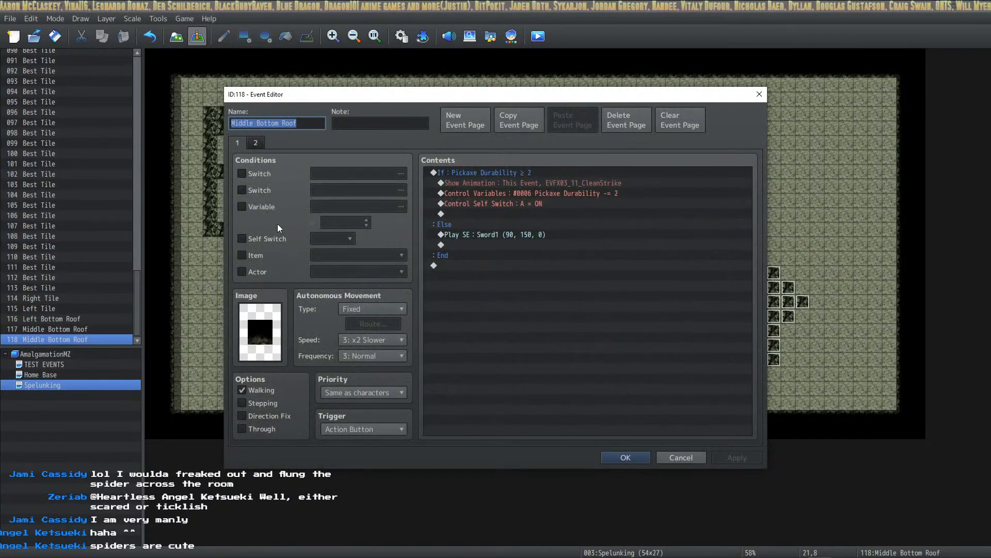
{"action": "double_click", "coordinate": [248, 321]}
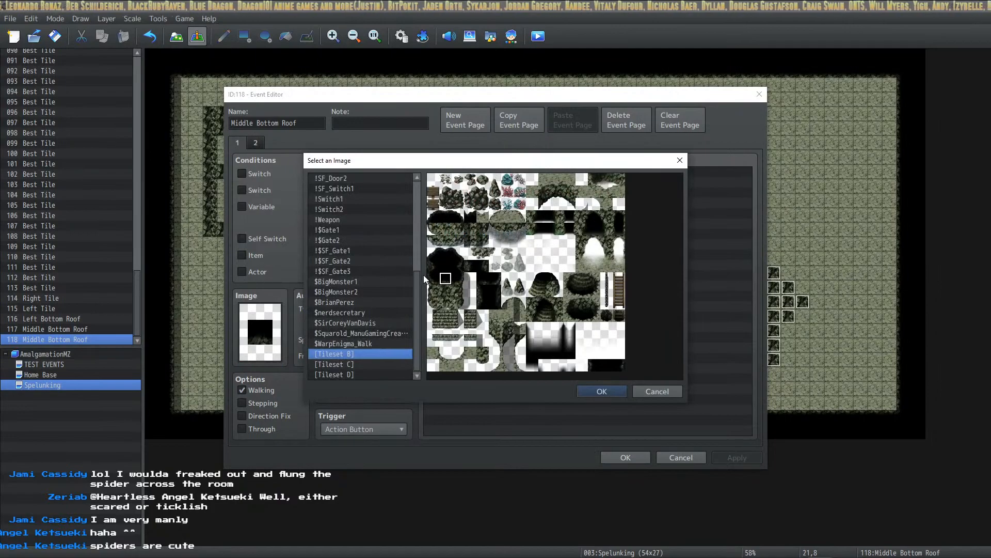
{"action": "left_click", "coordinate": [605, 391]}
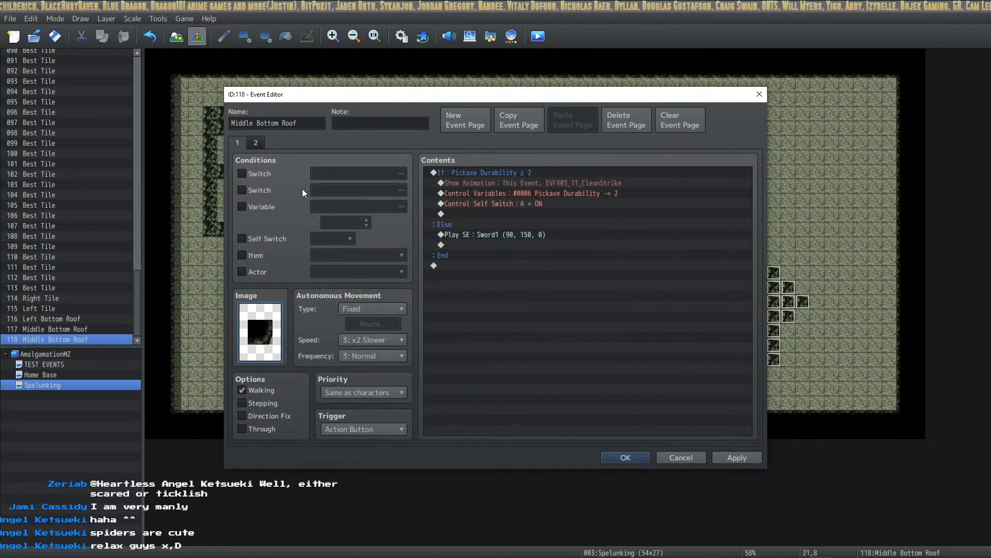
{"action": "double_click", "coordinate": [248, 123]}
{"action": "type", "text": "Righ"}
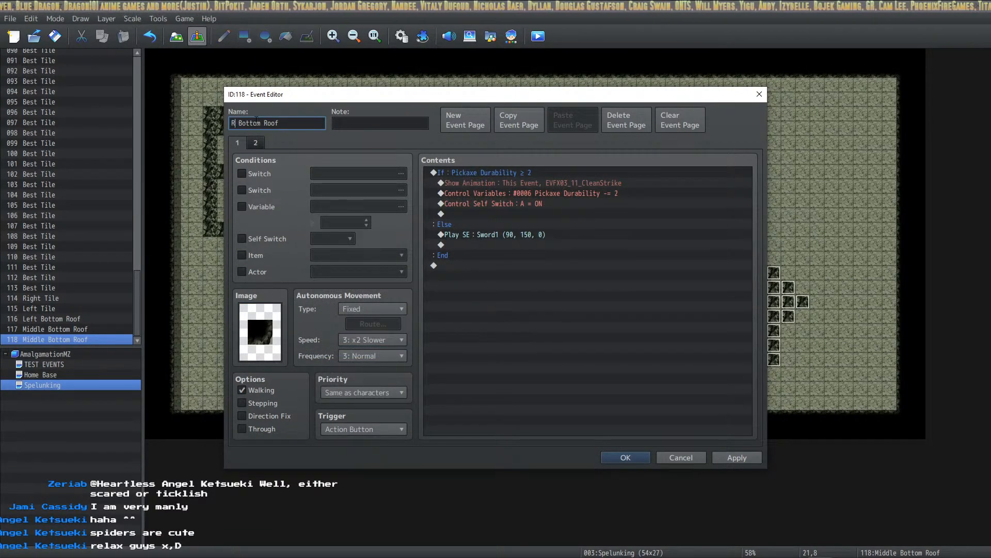
{"action": "type", "text": "t"}
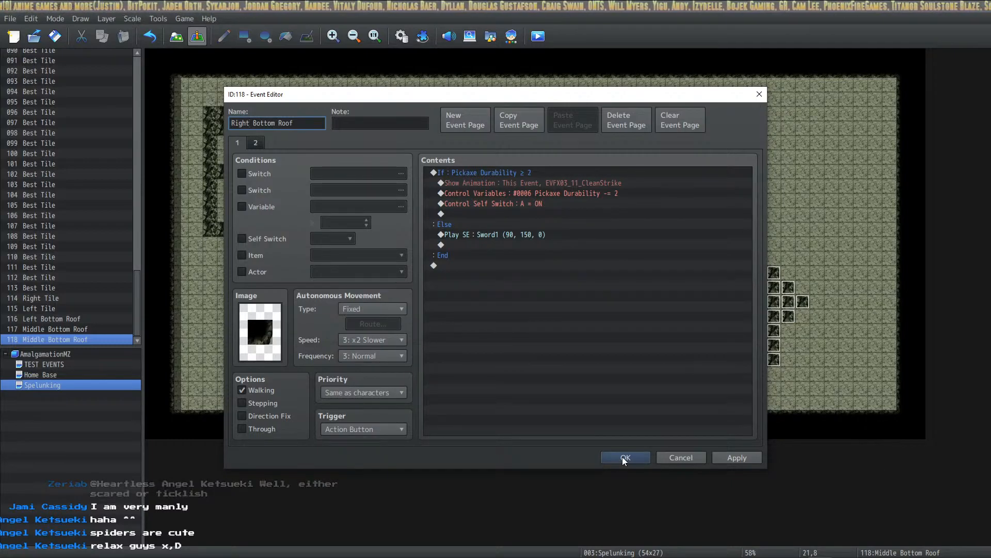
Duplicate the Right Bottom Roof event at 21,7, rename it Right Middle Roof and give it the right-middle roof image from Tileset B.
{"action": "key", "text": "Return"}
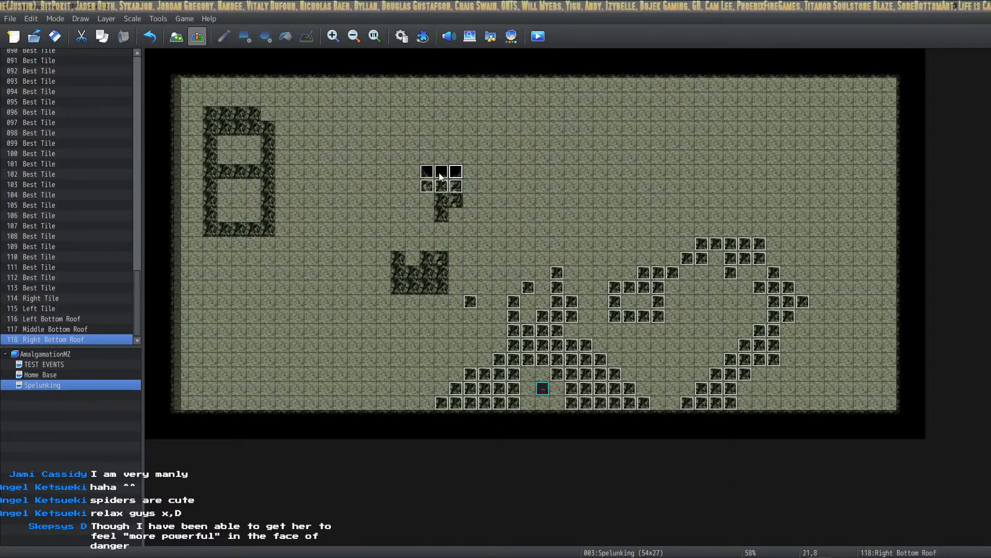
{"action": "left_click", "coordinate": [457, 159]}
{"action": "key", "text": "ctrl+v"}
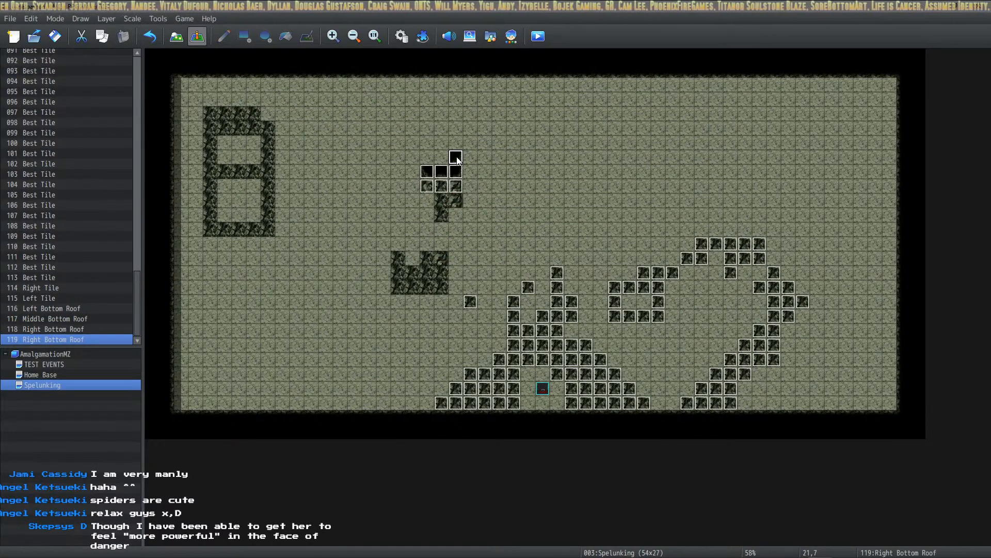
{"action": "double_click", "coordinate": [457, 159]}
{"action": "double_click", "coordinate": [268, 328]}
{"action": "left_click", "coordinate": [459, 266]}
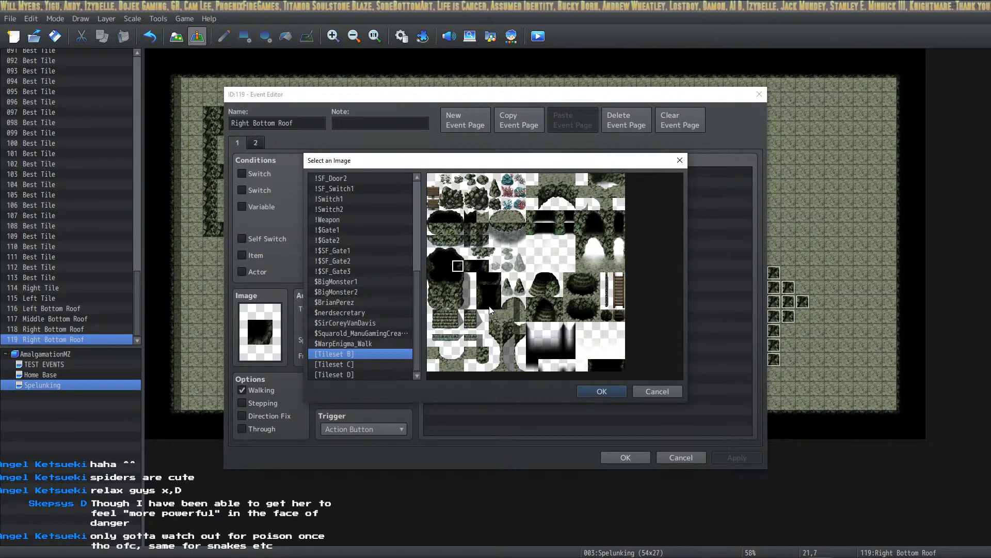
{"action": "left_click", "coordinate": [602, 391]}
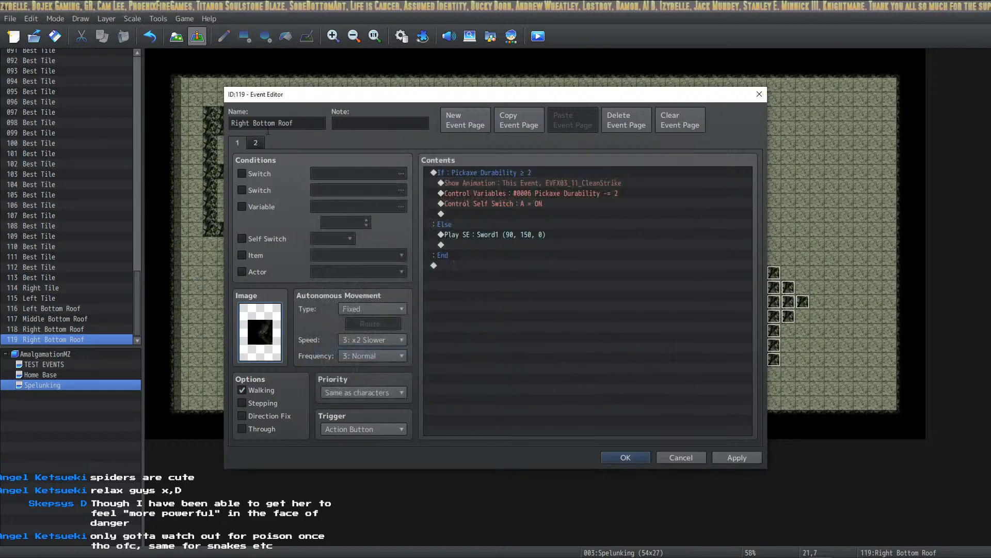
{"action": "triple_click", "coordinate": [274, 123]}
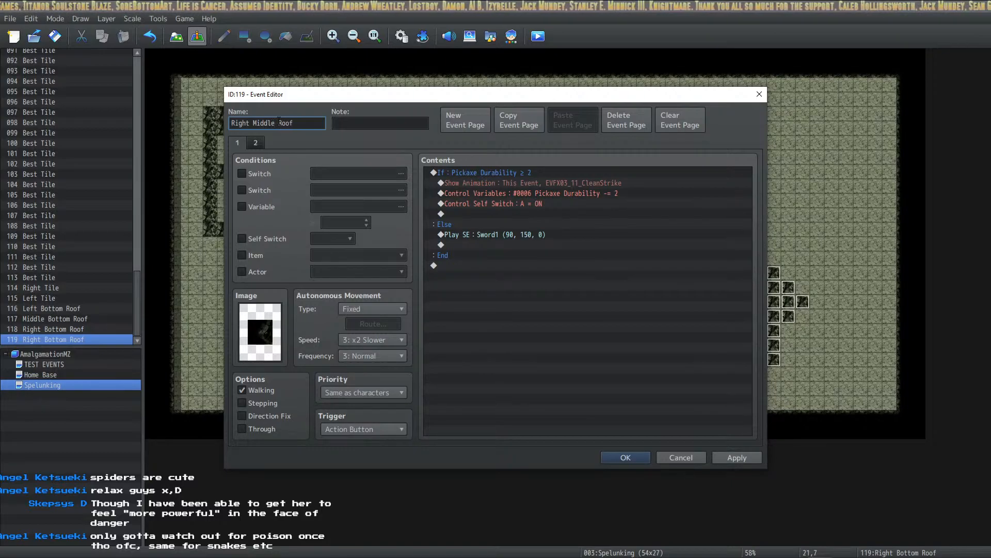
{"action": "left_click", "coordinate": [625, 458]}
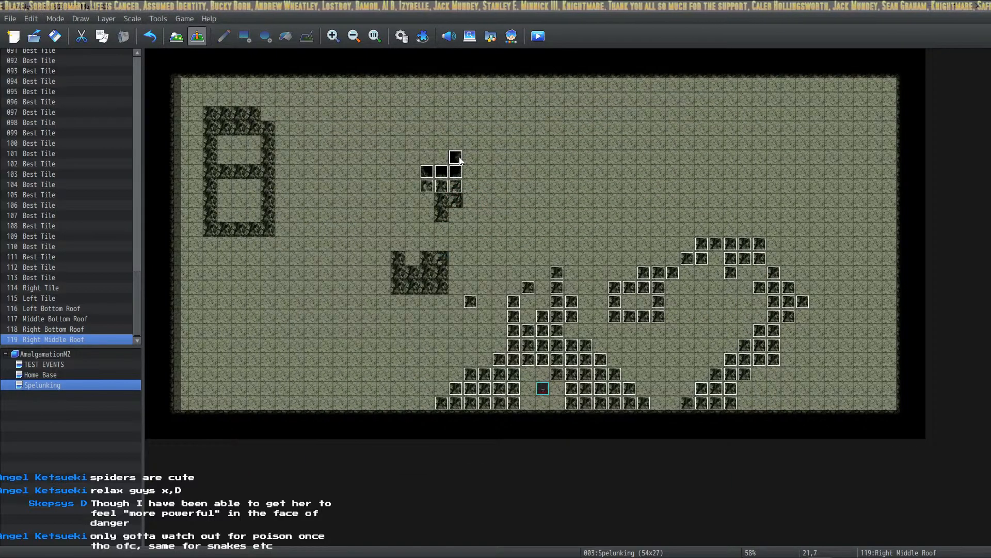
Copy the Right Middle Roof event to 20,7, rename it Center Middle Roof and give it the solid black roof image from Tileset B.
{"action": "key", "text": "ctrl+v"}
{"action": "double_click", "coordinate": [442, 157]}
{"action": "double_click", "coordinate": [259, 331]}
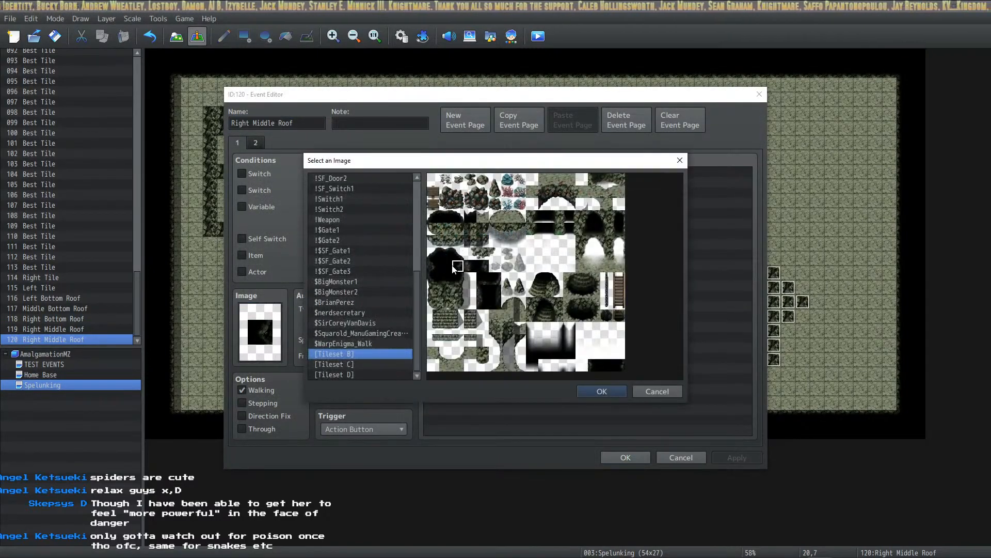
{"action": "left_click", "coordinate": [601, 391]}
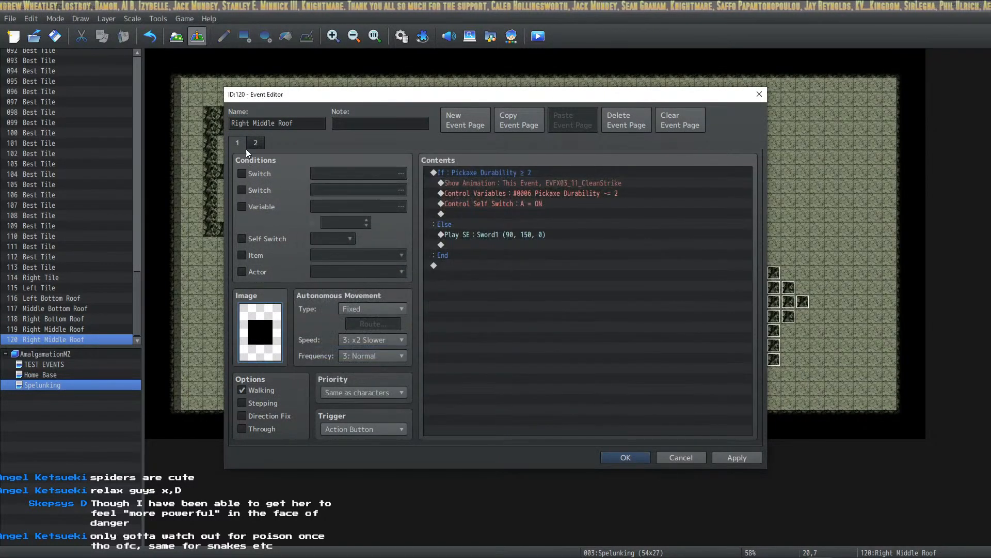
{"action": "double_click", "coordinate": [250, 123]}
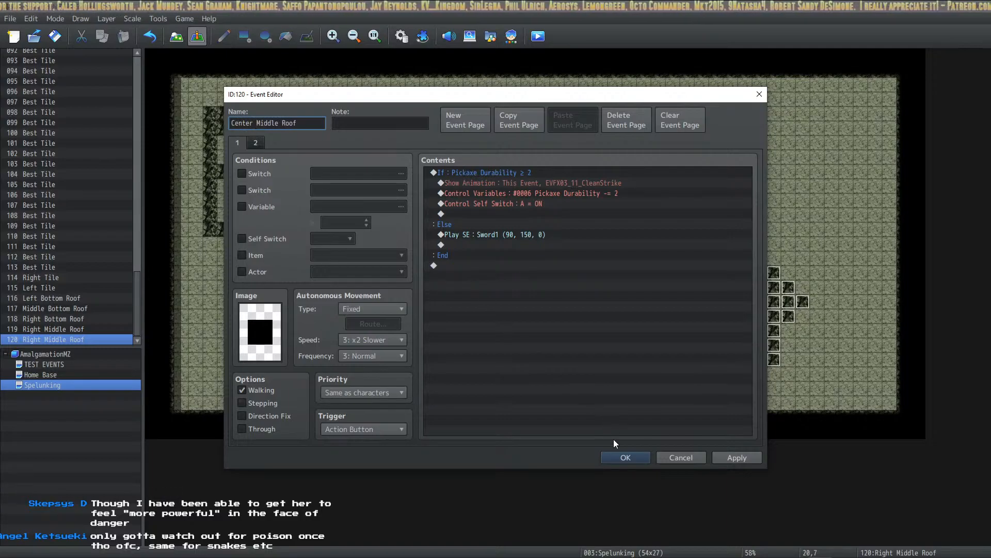
{"action": "left_click", "coordinate": [618, 455]}
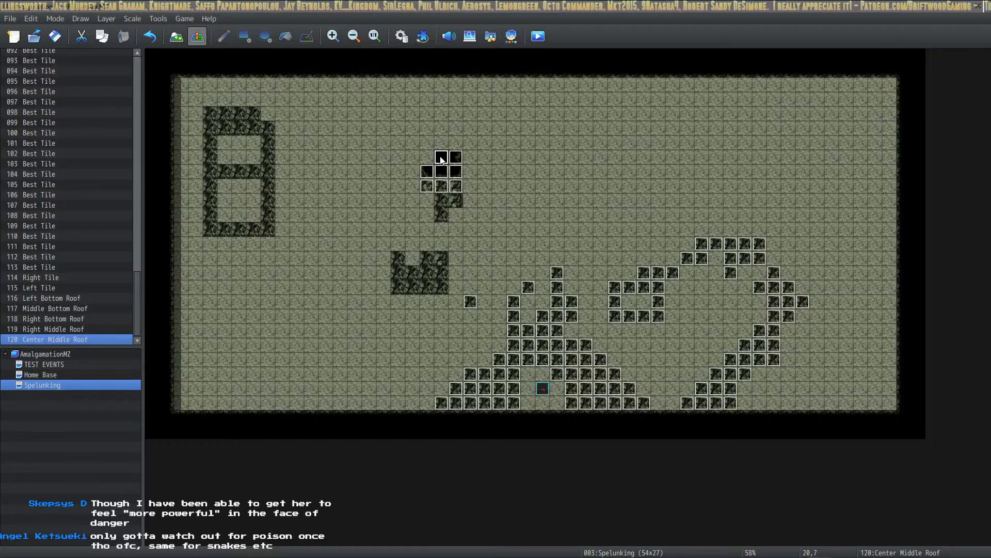
Duplicate the Center Middle Roof event at 19,7, rename it Left Middle Roof and give it the left-middle roof image from Tileset B.
{"action": "left_click", "coordinate": [427, 158]}
{"action": "key", "text": "ctrl+v"}
{"action": "double_click", "coordinate": [427, 158]}
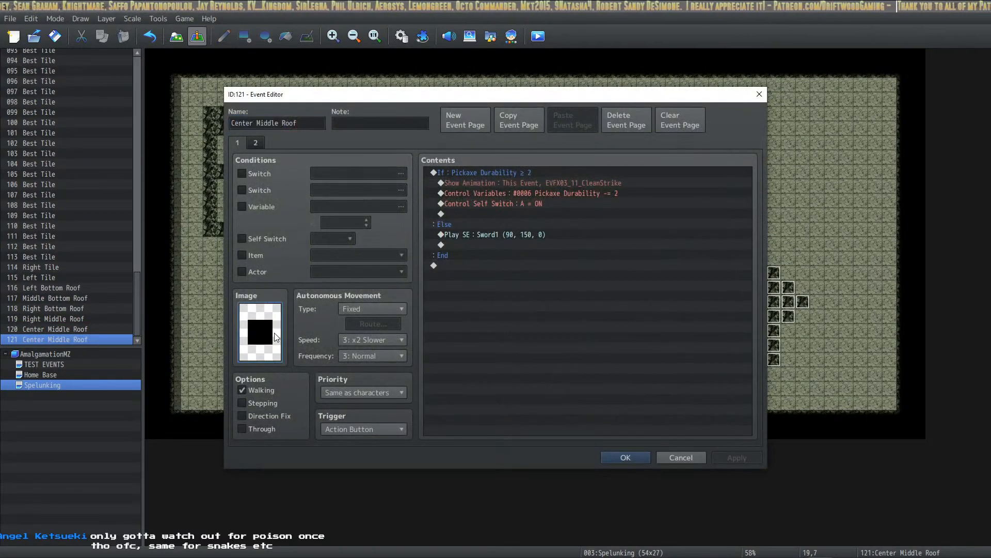
{"action": "double_click", "coordinate": [274, 334]}
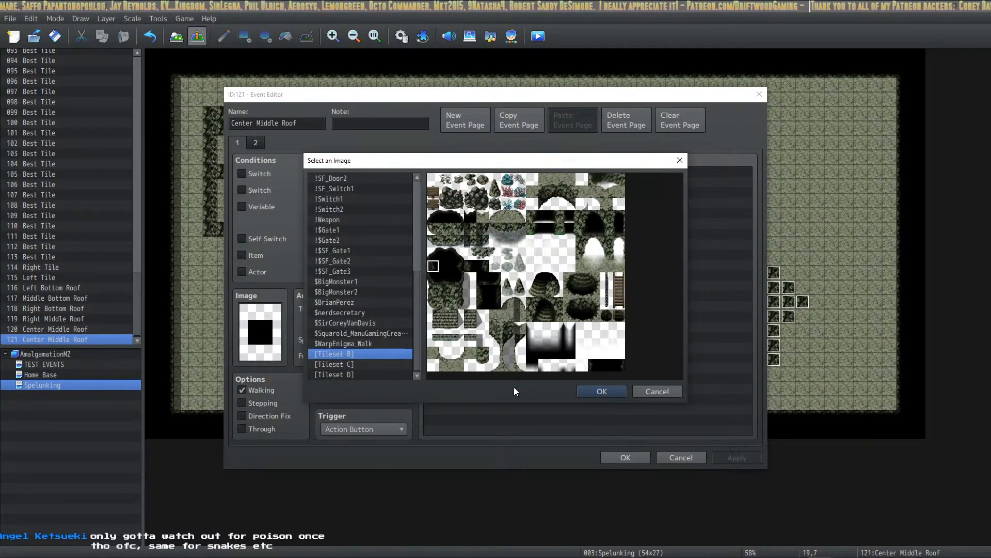
{"action": "left_click", "coordinate": [607, 392]}
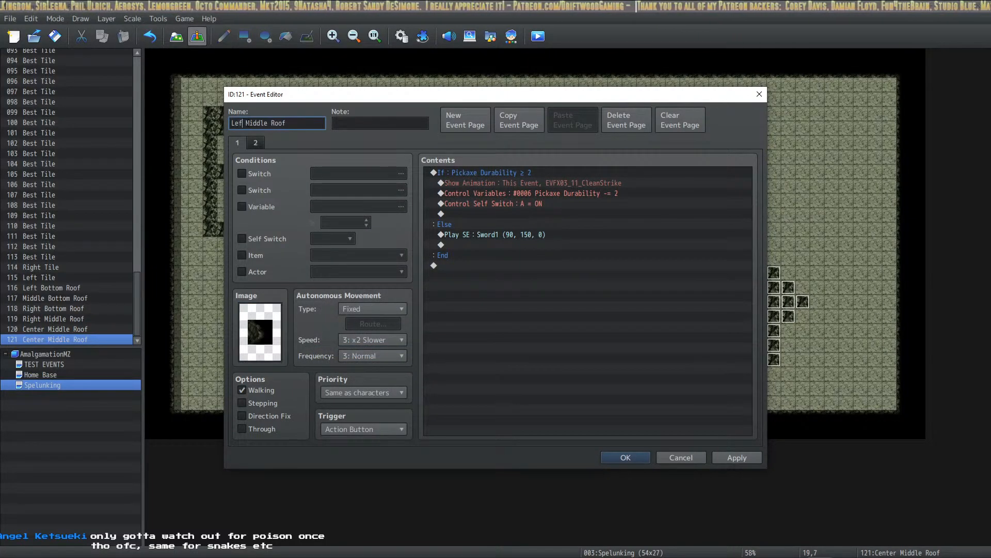
{"action": "left_click", "coordinate": [624, 458]}
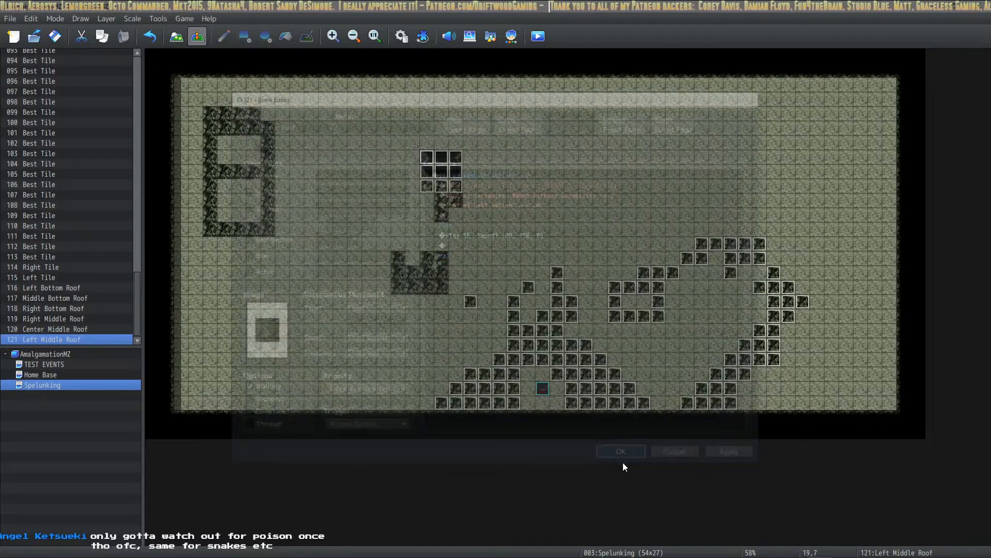
Copy the Left Middle Roof event to 19,6, rename it Left Top Roof and give it the upper-left roof image from Tileset B.
{"action": "key", "text": "ctrl+v"}
{"action": "double_click", "coordinate": [427, 147]}
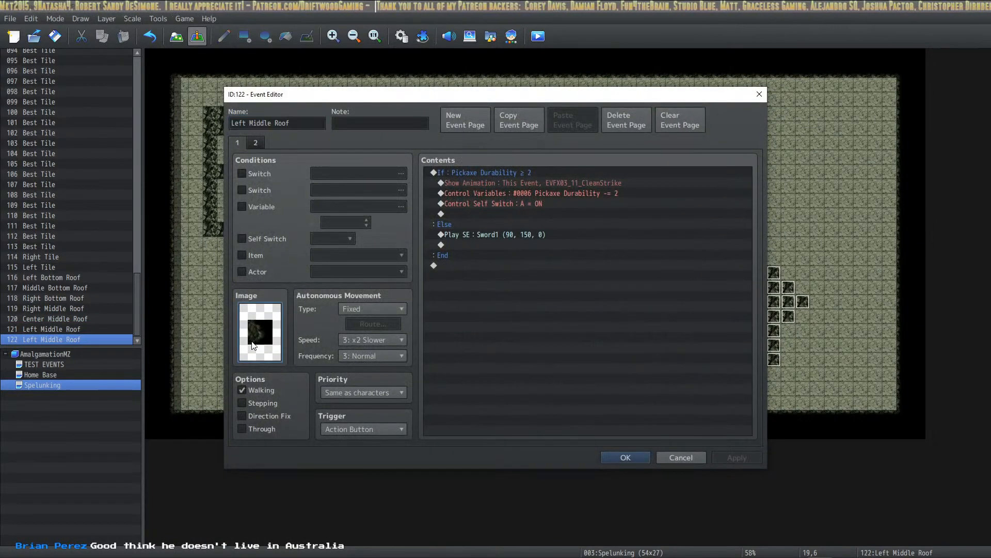
{"action": "double_click", "coordinate": [260, 332]}
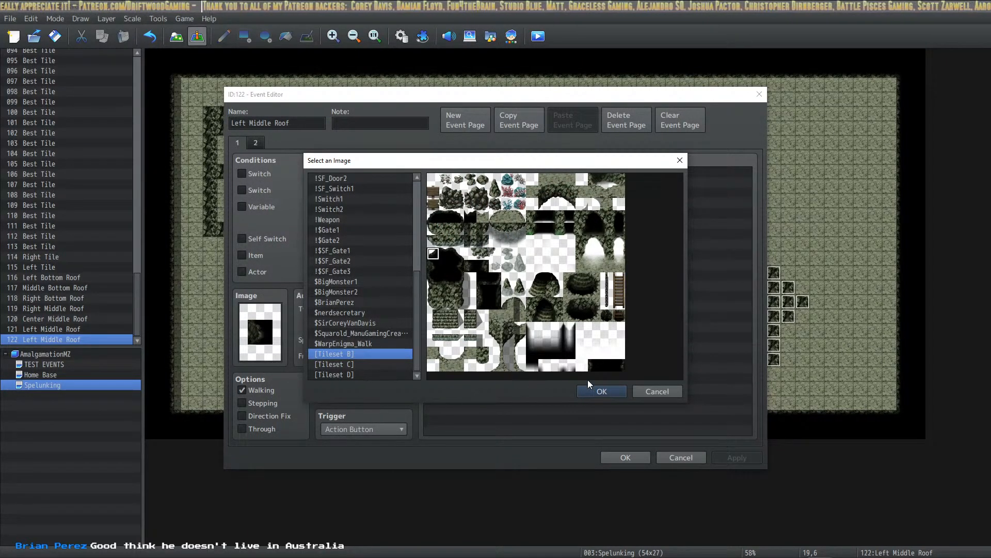
{"action": "left_click", "coordinate": [605, 391]}
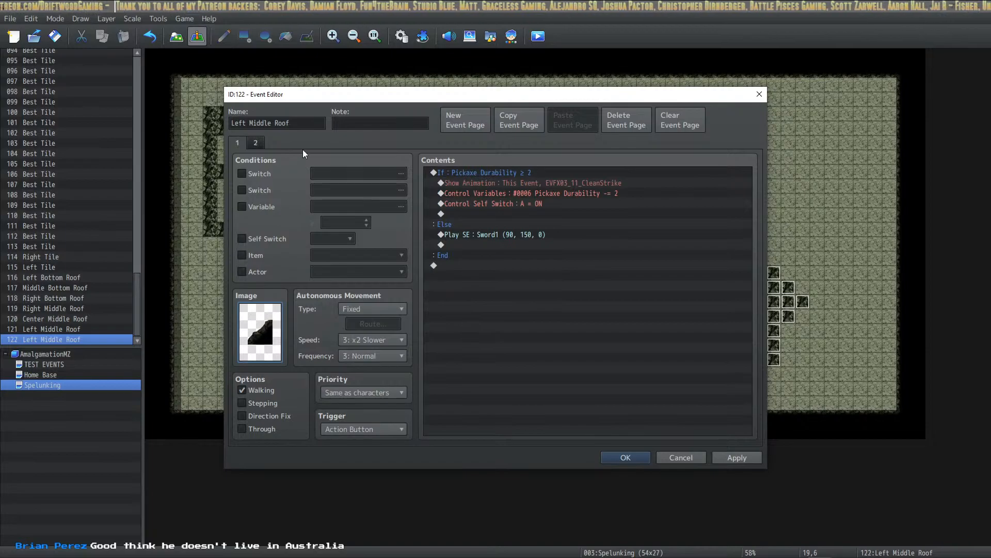
{"action": "double_click", "coordinate": [251, 123]}
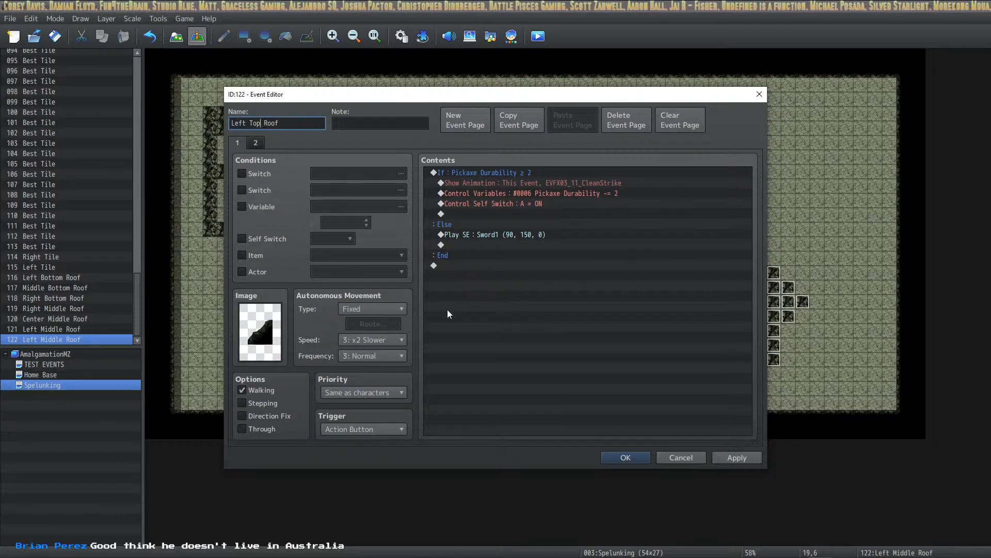
{"action": "left_click", "coordinate": [614, 457]}
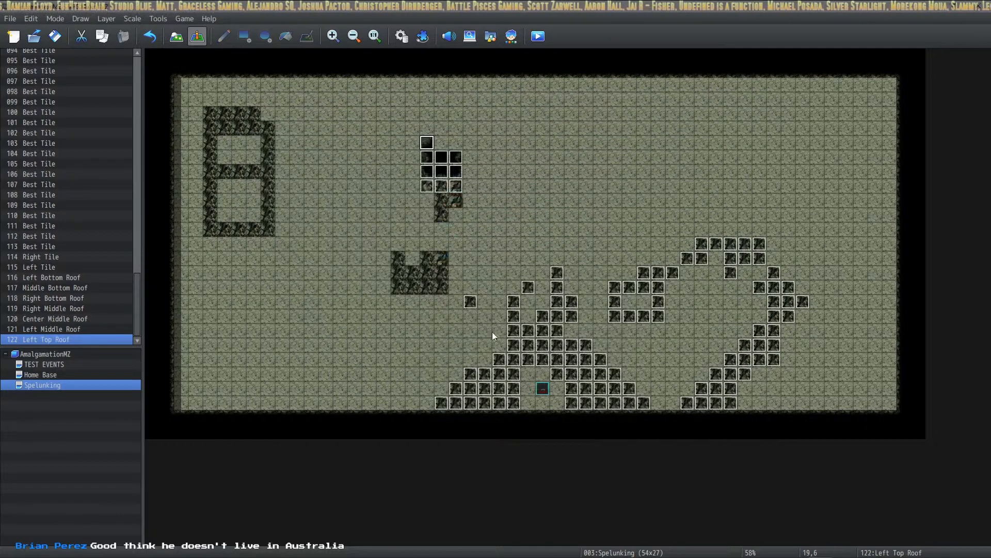
Duplicate the Left Top Roof event at 20,6, rename it Middle Top Roof and give it the upper-middle roof image from Tileset B.
{"action": "left_click", "coordinate": [439, 146]}
{"action": "key", "text": "ctrl+v"}
{"action": "double_click", "coordinate": [438, 146]}
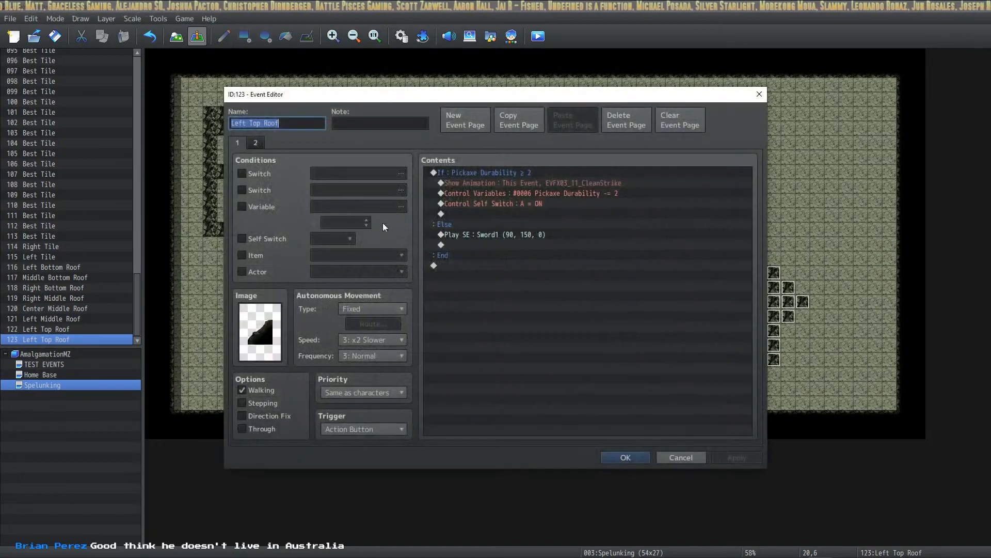
{"action": "double_click", "coordinate": [268, 356]}
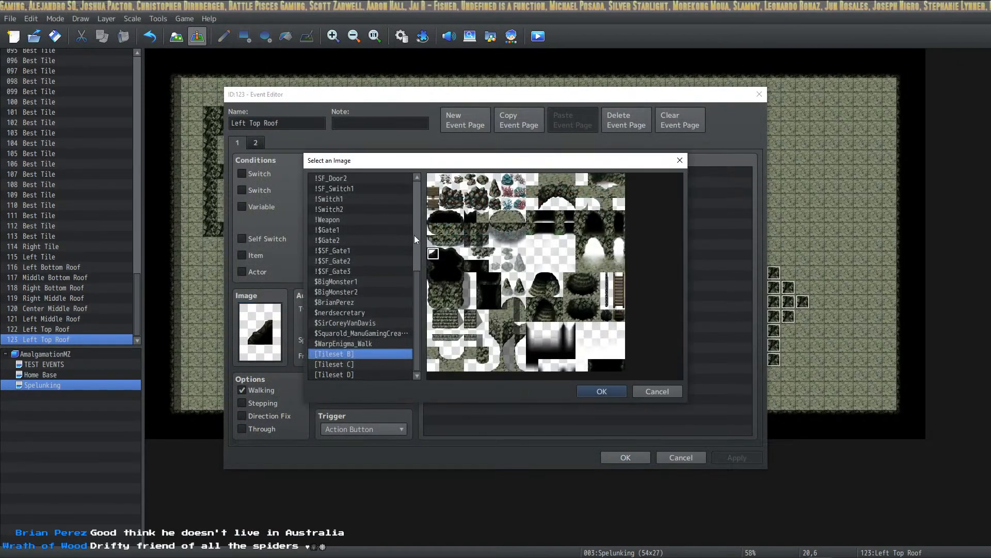
{"action": "left_click", "coordinate": [610, 392]}
{"action": "triple_click", "coordinate": [244, 125]}
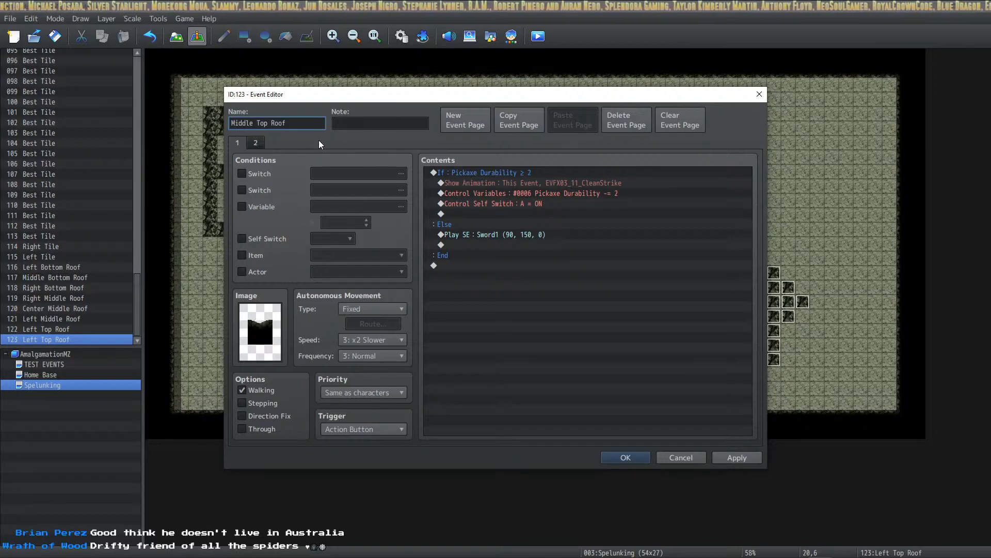
{"action": "left_click", "coordinate": [625, 457]}
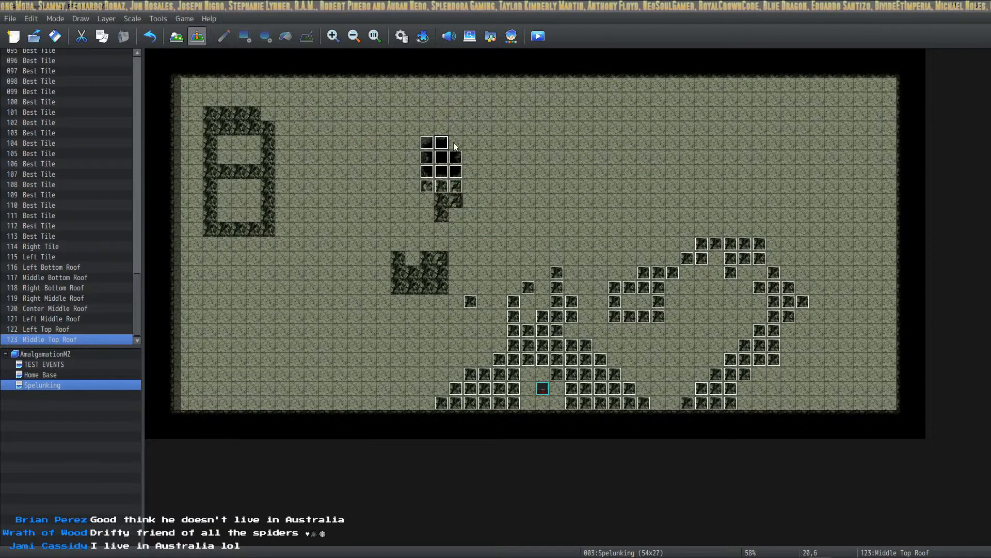
Duplicate the Middle Top Roof event at 21,6 and rename the copy Right Top Roof.
{"action": "left_click", "coordinate": [456, 144]}
{"action": "key", "text": "ctrl+v"}
{"action": "double_click", "coordinate": [456, 144]}
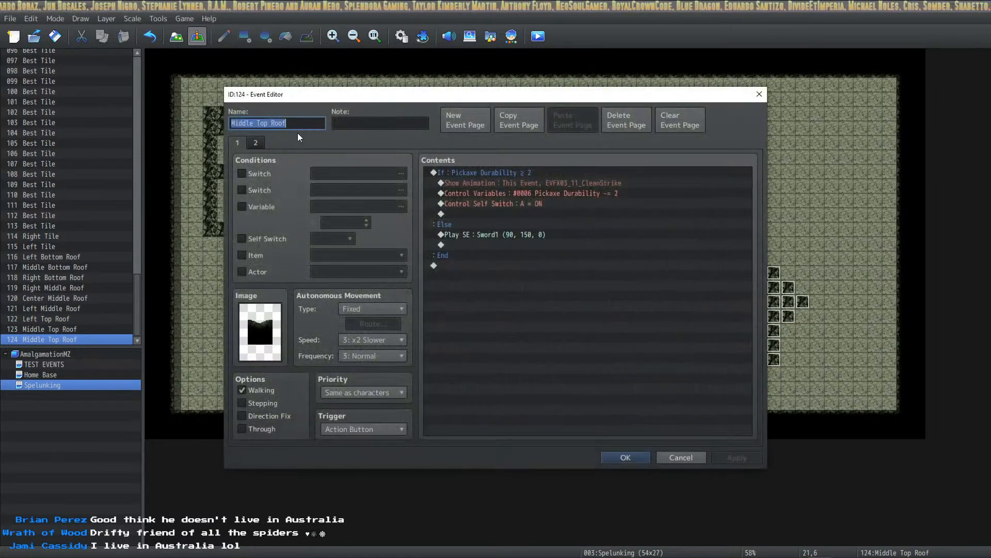
{"action": "left_click", "coordinate": [252, 124]}
{"action": "key", "text": "BackSpace"}
{"action": "key", "text": "BackSpace"}
{"action": "key", "text": "BackSpace"}
{"action": "key", "text": "BackSpace"}
{"action": "key", "text": "BackSpace"}
{"action": "key", "text": "BackSpace"}
{"action": "type", "text": "Right"}
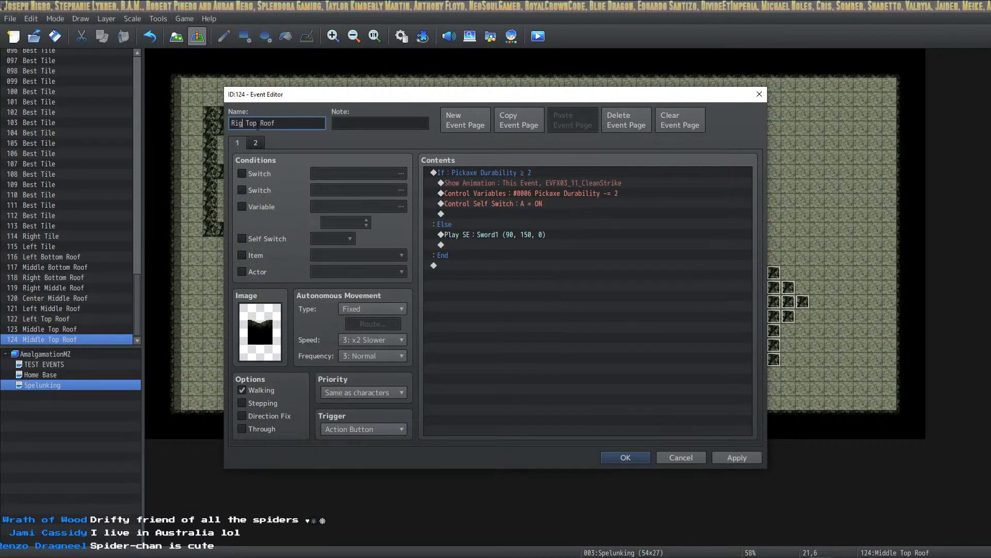
Give the Right Top Roof event the upper-right roof image from Tileset B.
{"action": "double_click", "coordinate": [259, 332]}
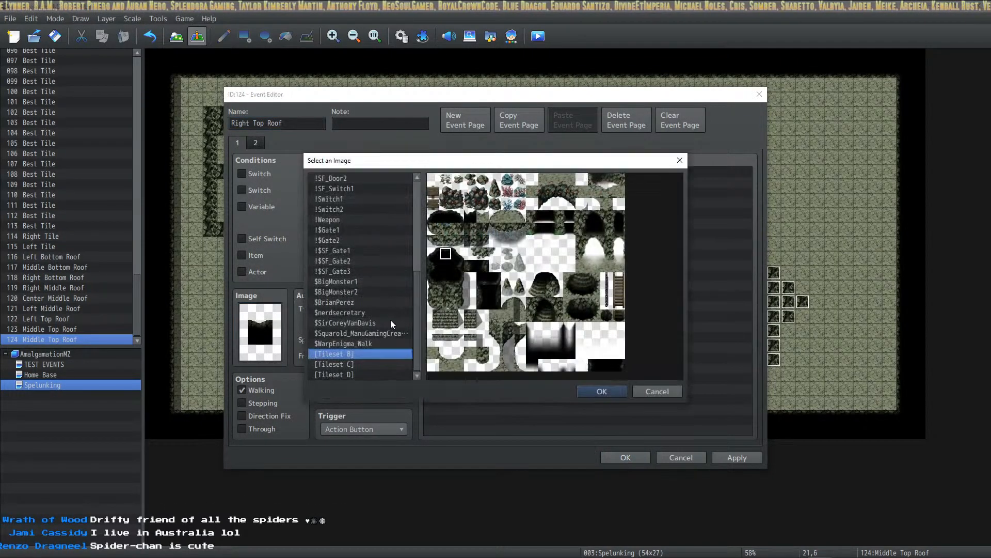
{"action": "left_click", "coordinate": [602, 391]}
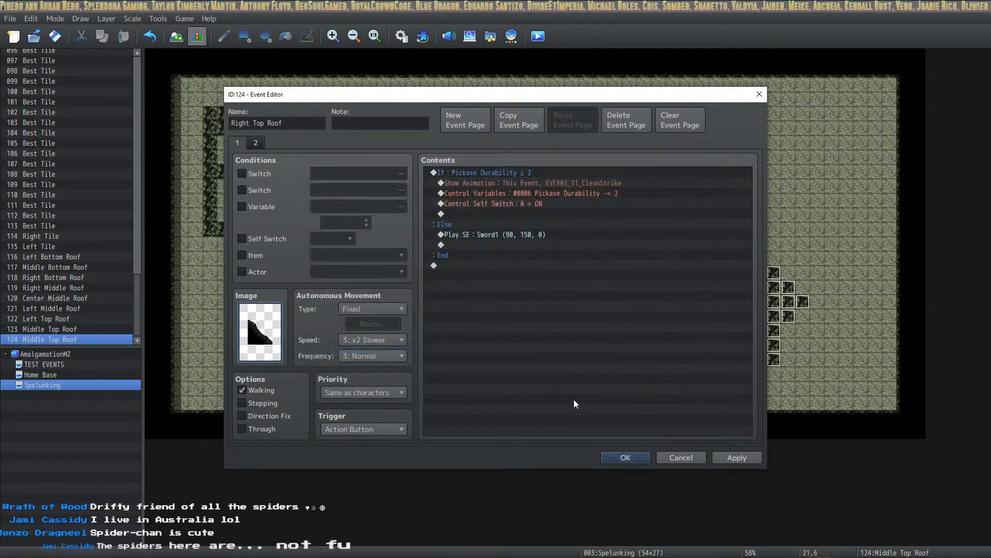
{"action": "left_click", "coordinate": [625, 457]}
Erase the leftover painted rock tiles directly below the wall and roof events, around 20,10 and 21,10.
{"action": "left_click", "coordinate": [429, 196]}
{"action": "key", "text": "F5"}
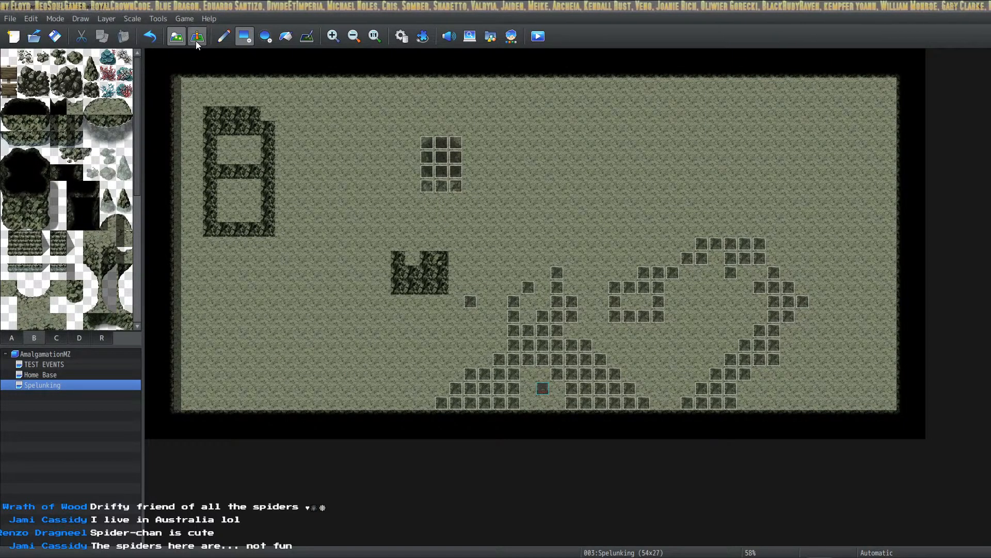
{"action": "key", "text": "F6"}
Copy the Left Tile event from 19,9 to 19,10, give it the lower-left rock image from Tileset B and rename it Left Bottom Tile.
{"action": "left_click", "coordinate": [429, 189]}
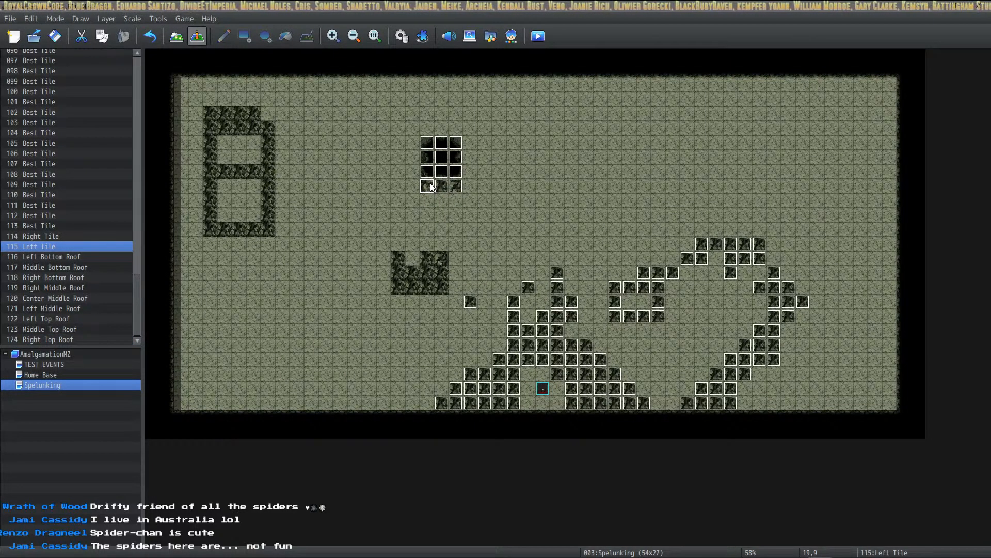
{"action": "key", "text": "ctrl+c"}
{"action": "left_click", "coordinate": [431, 199]}
{"action": "key", "text": "ctrl+v"}
{"action": "double_click", "coordinate": [430, 200]}
{"action": "double_click", "coordinate": [267, 338]}
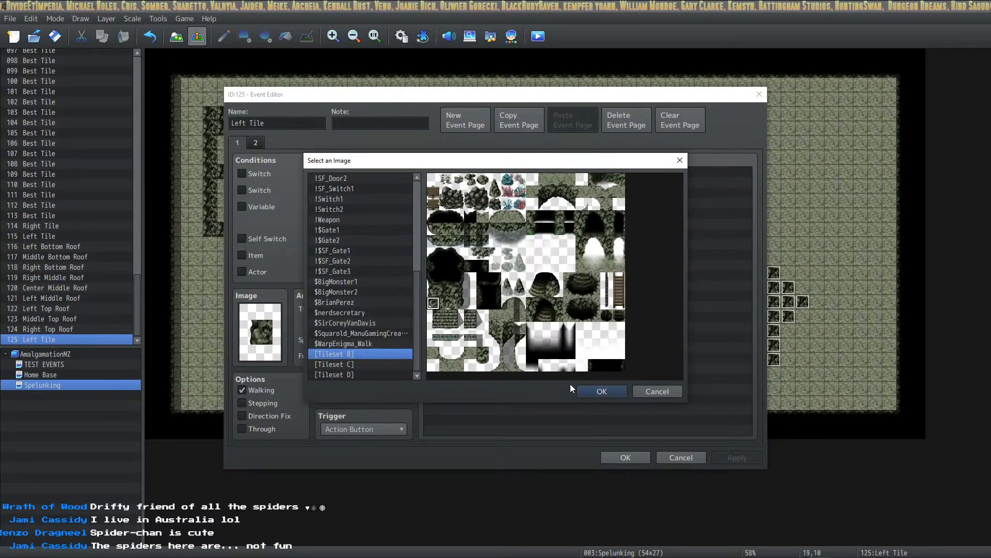
{"action": "left_click", "coordinate": [586, 391]}
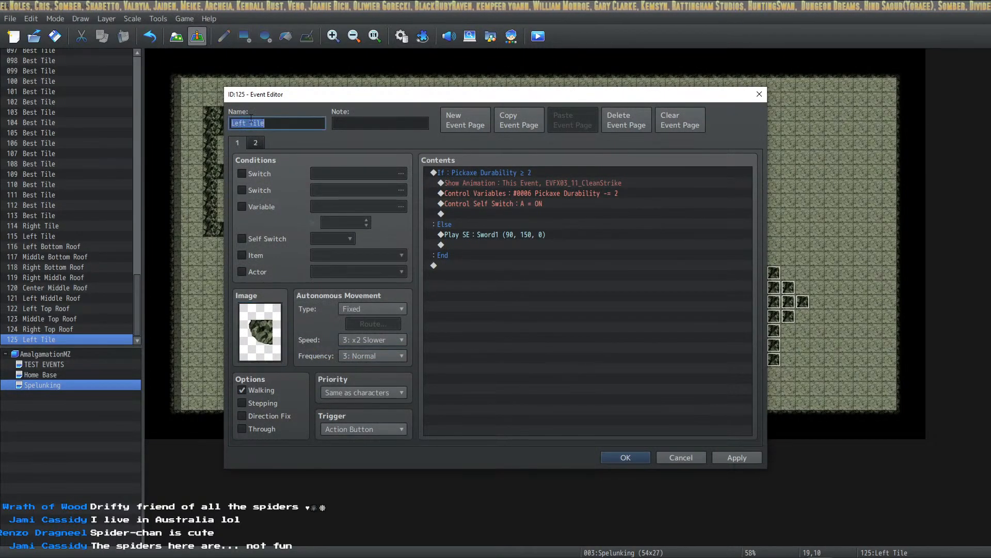
{"action": "left_click", "coordinate": [248, 123]}
{"action": "type", "text": "Bottom"}
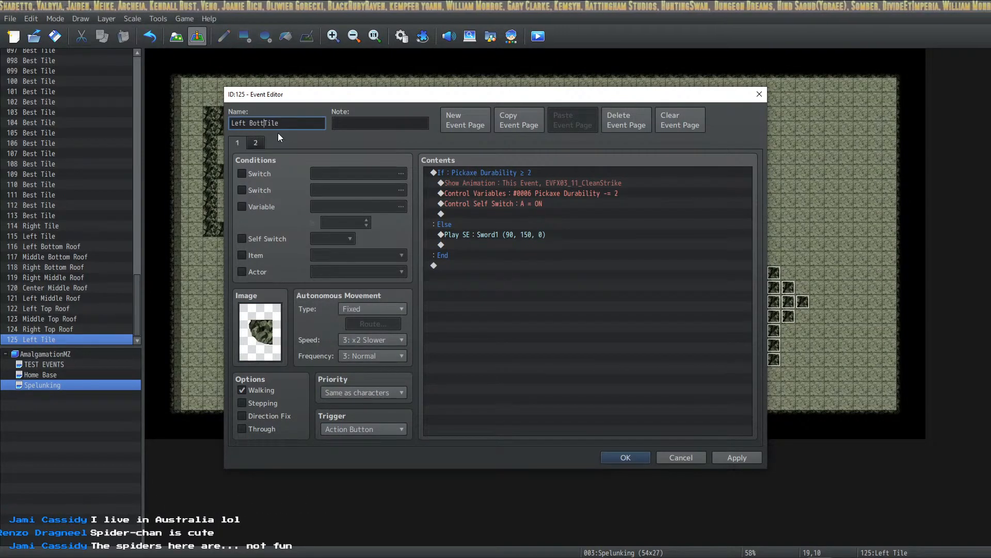
{"action": "left_click", "coordinate": [614, 458]}
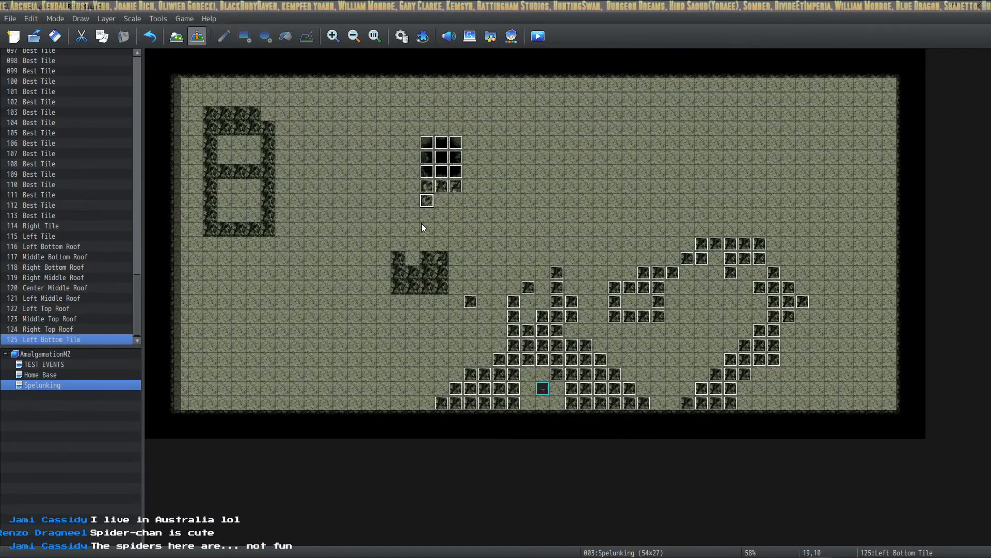
Paste the Left Bottom Tile event at 20,10, give it the lower-middle rock image from Tileset B and rename it Middle Bottom Tile.
{"action": "key", "text": "ctrl+v"}
{"action": "double_click", "coordinate": [442, 203]}
{"action": "double_click", "coordinate": [274, 341]}
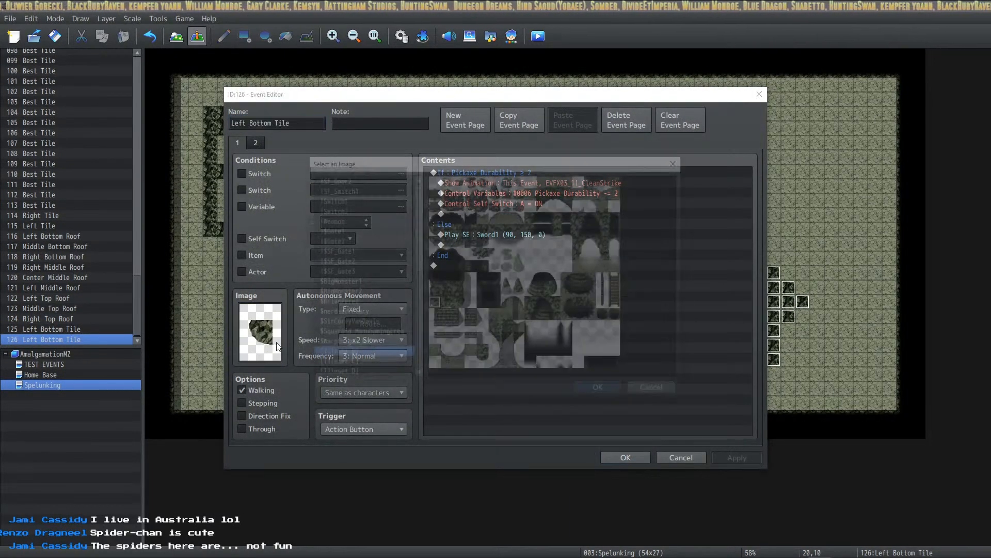
{"action": "left_click", "coordinate": [596, 392]}
{"action": "triple_click", "coordinate": [244, 124]}
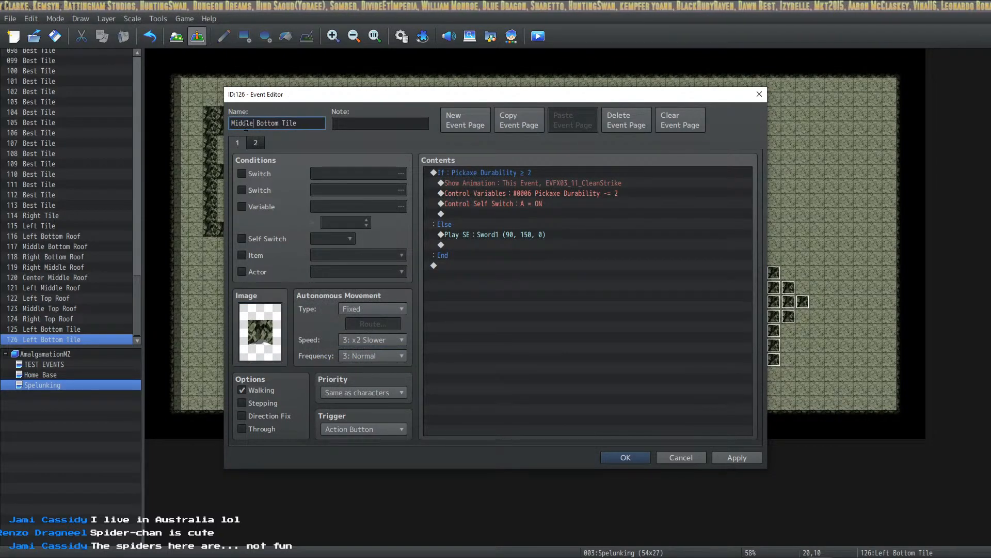
{"action": "left_click", "coordinate": [614, 457]}
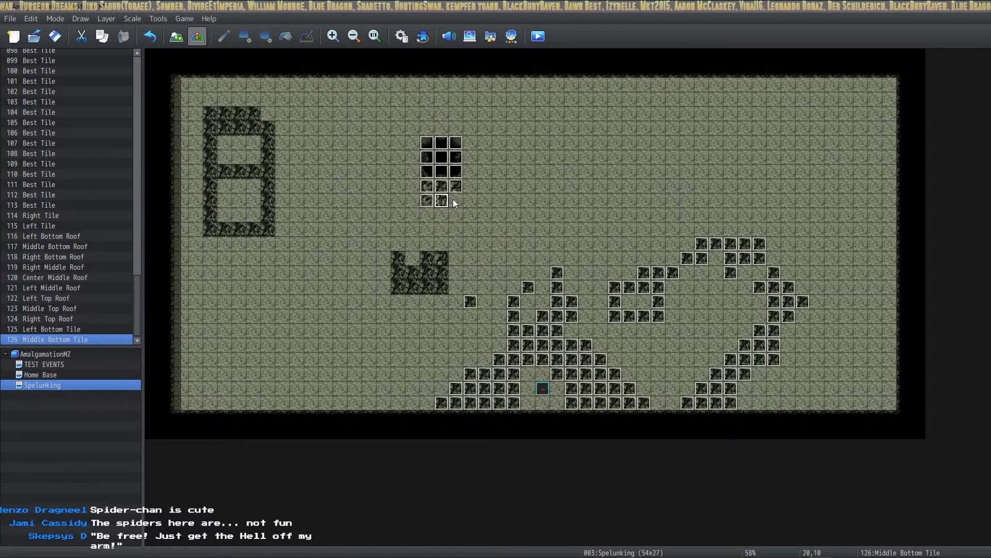
Duplicate the Middle Bottom Tile event at 21,10, rename the copy Right Bottom Tile and give it the lower-right rock image from Tileset B.
{"action": "left_click", "coordinate": [456, 201]}
{"action": "key", "text": "ctrl+v"}
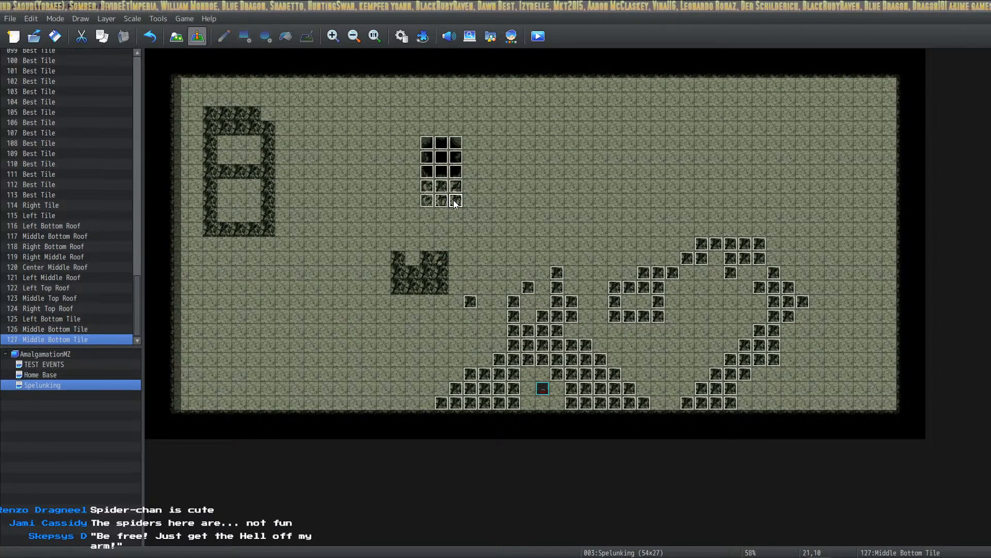
{"action": "double_click", "coordinate": [456, 201]}
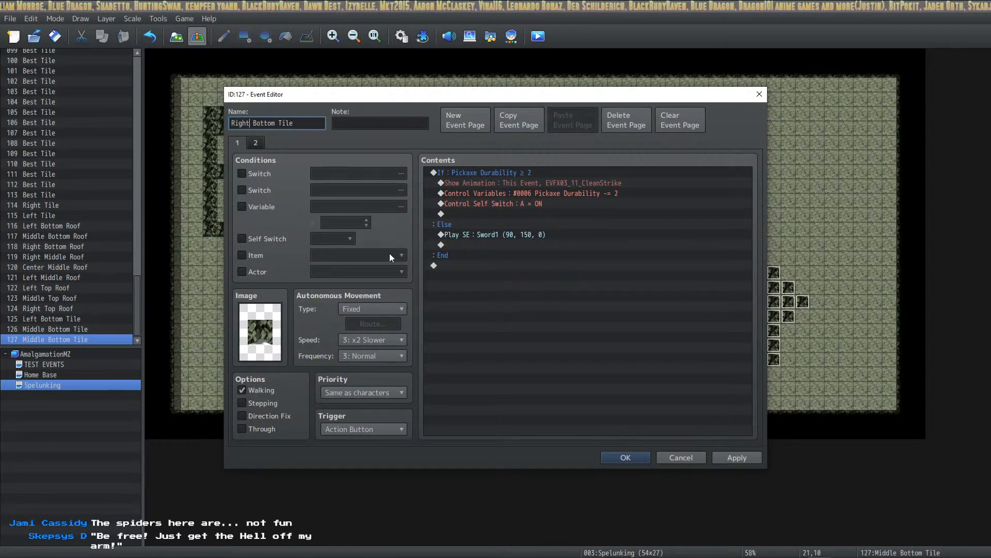
{"action": "double_click", "coordinate": [250, 323]}
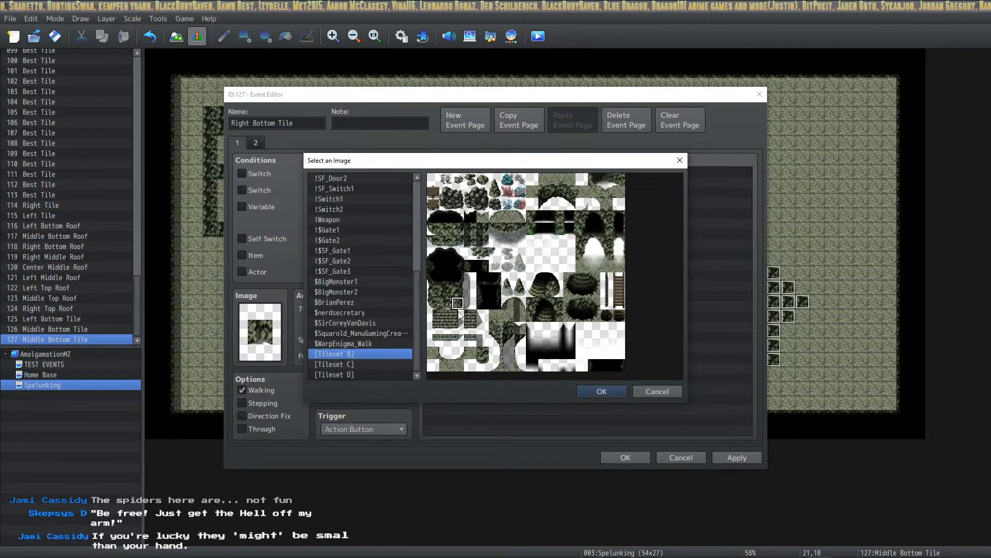
{"action": "left_click", "coordinate": [594, 390]}
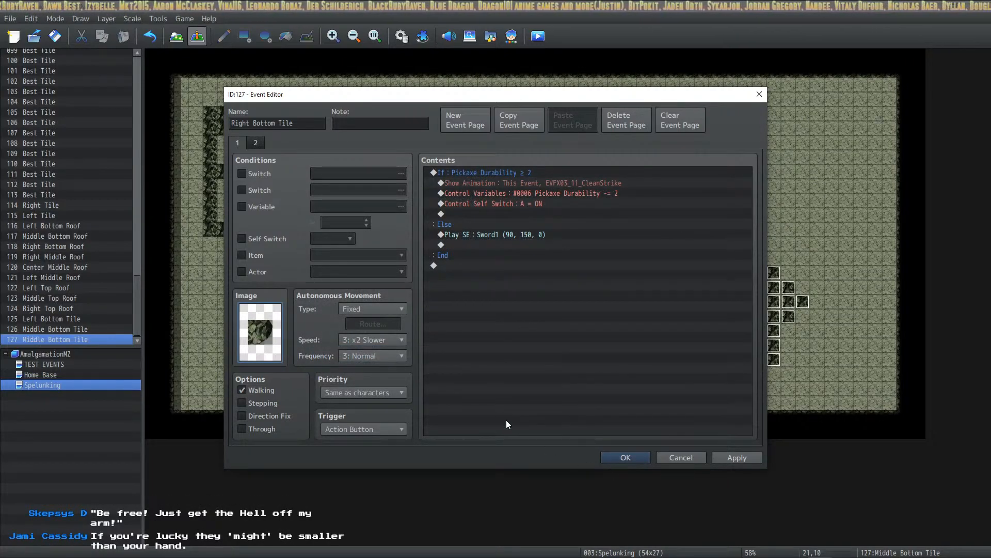
{"action": "left_click", "coordinate": [626, 457]}
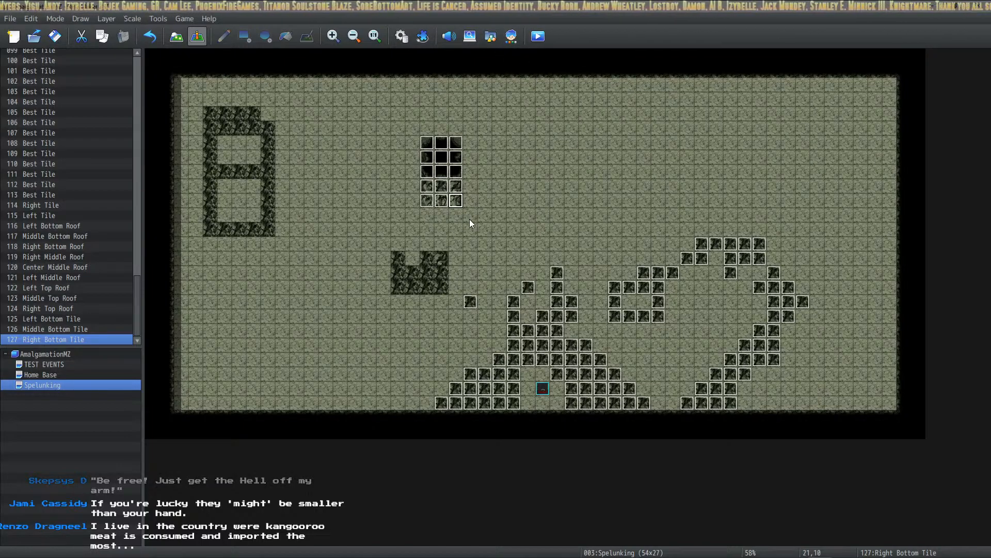
Playtest the game from a New Journey and mine away the new roof and wall rocks in the Spelunking cave.
{"action": "left_click", "coordinate": [545, 39]}
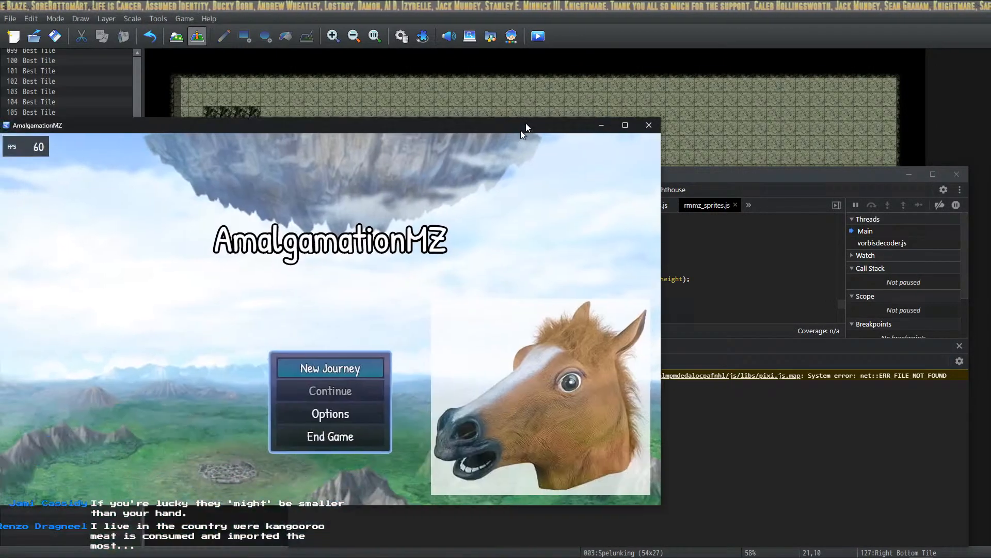
{"action": "left_click_drag", "start_coordinate": [527, 125], "coordinate": [671, 96]}
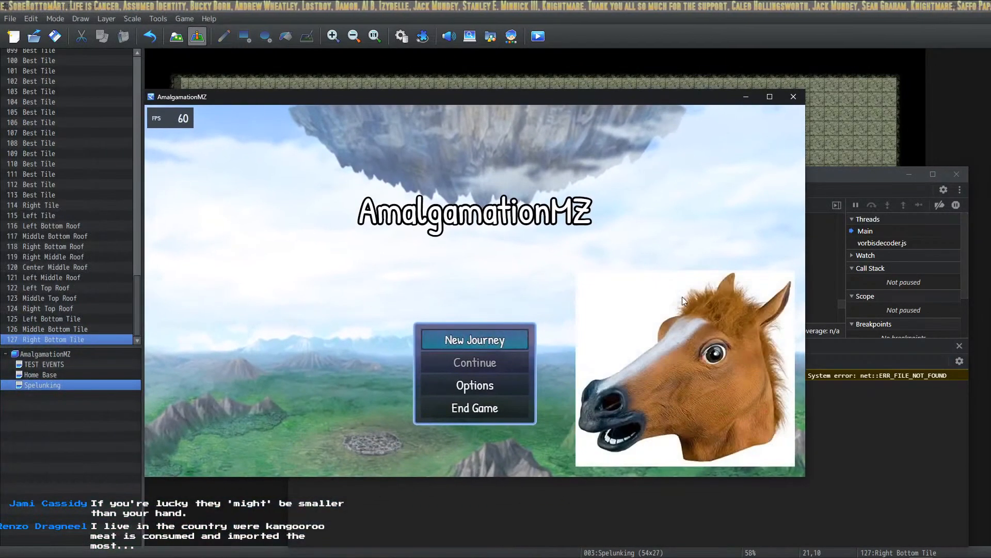
{"action": "left_click", "coordinate": [504, 339]}
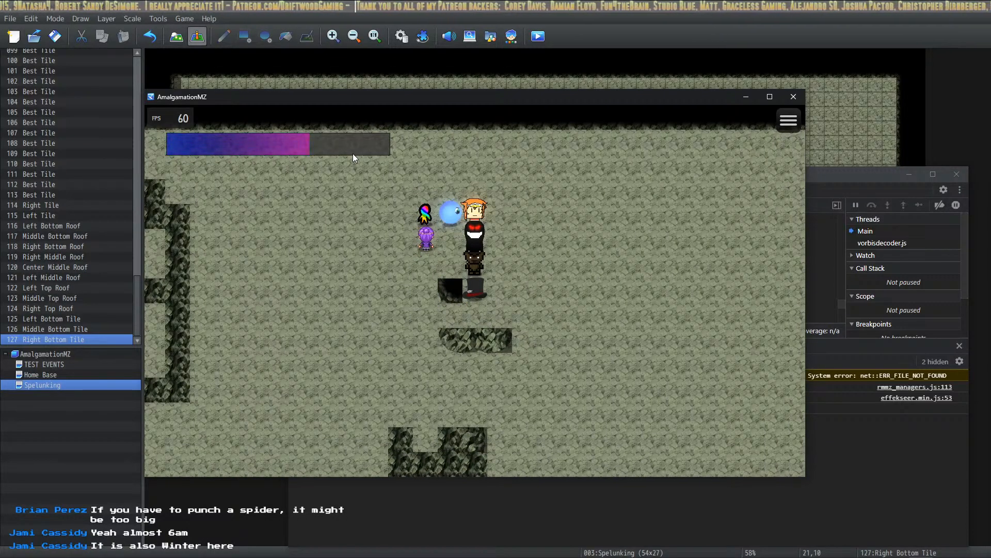
{"action": "key", "text": "Right"}
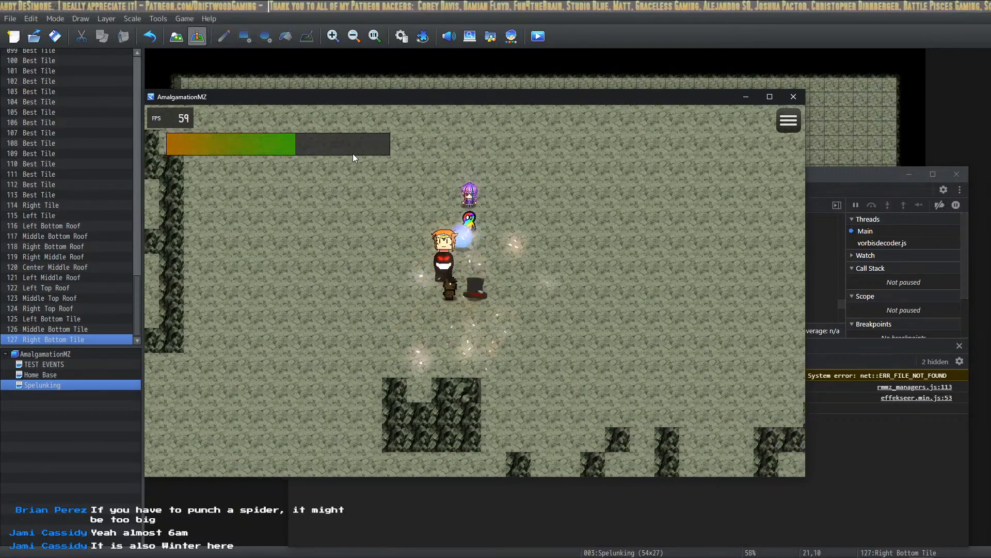
{"action": "key", "text": "Up"}
{"action": "key", "text": "Left"}
{"action": "key", "text": "Down"}
{"action": "key", "text": "Right"}
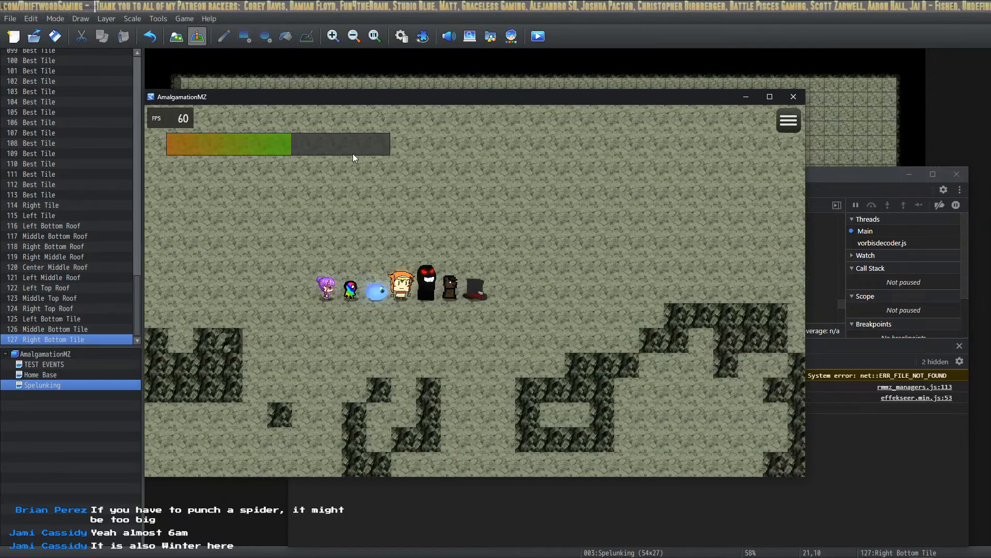
Mine through the upper-right and lower rock clusters in the playtest to check the durability gauge.
{"action": "key", "text": "Down"}
{"action": "key", "text": "Right"}
{"action": "key", "text": "Right"}
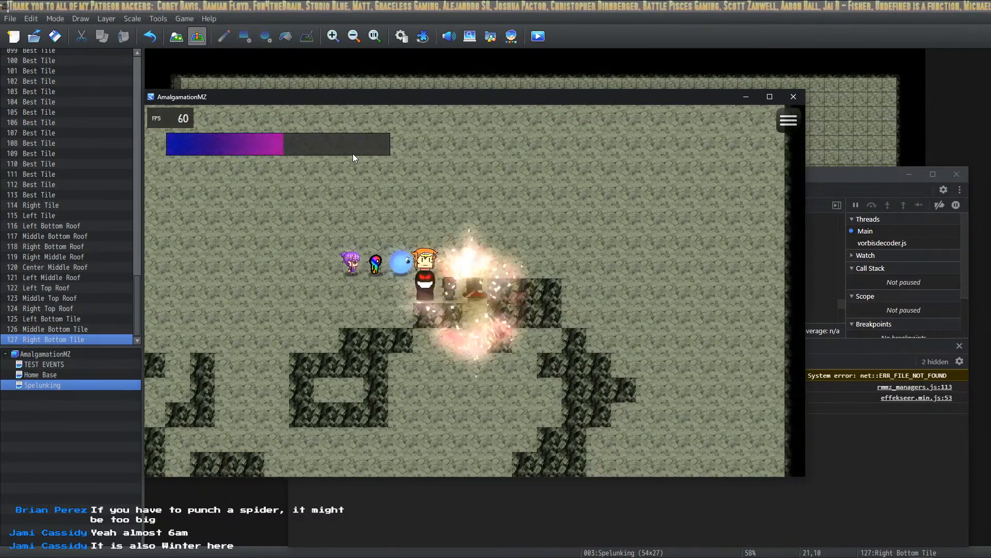
{"action": "key", "text": "Down"}
{"action": "key", "text": "Left"}
{"action": "key", "text": "Down"}
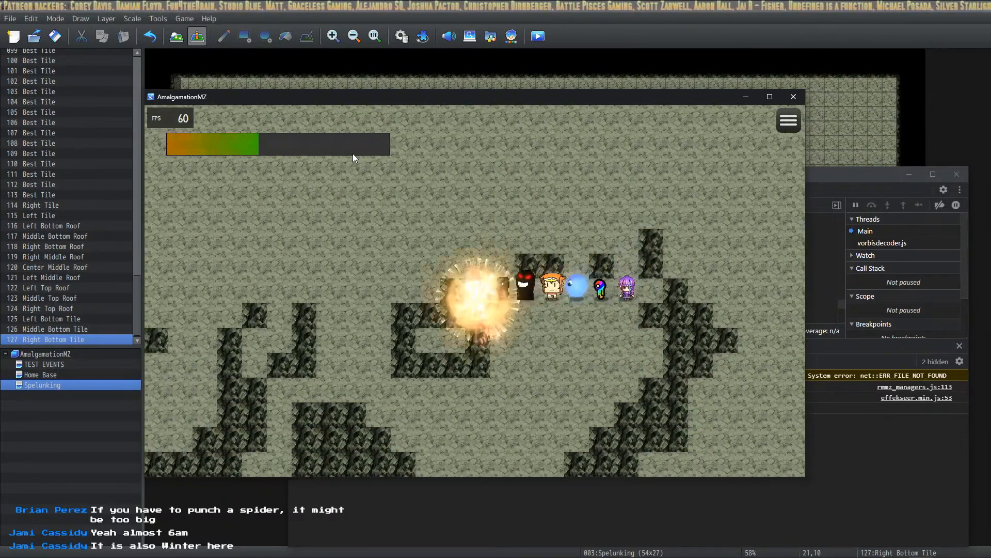
{"action": "key", "text": "Down"}
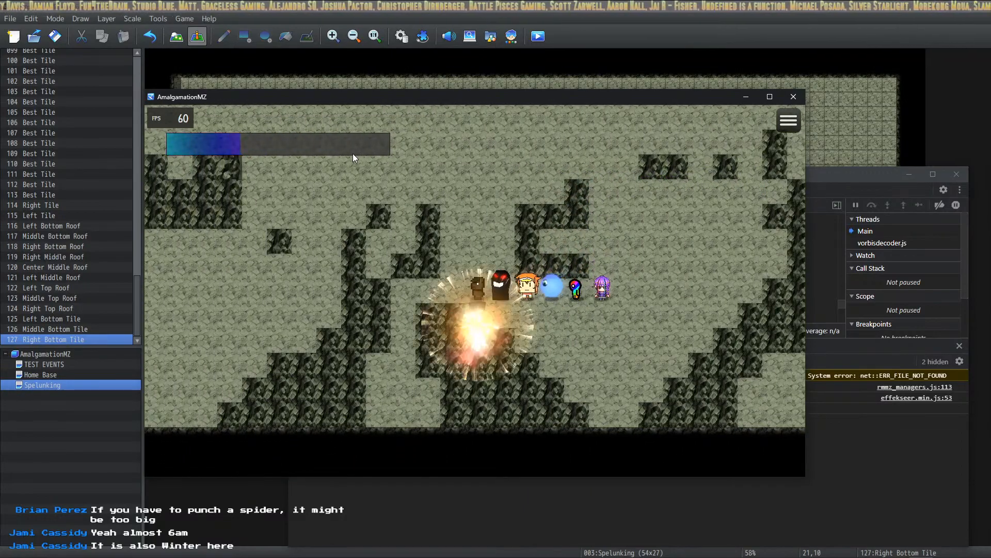
{"action": "key", "text": "Left"}
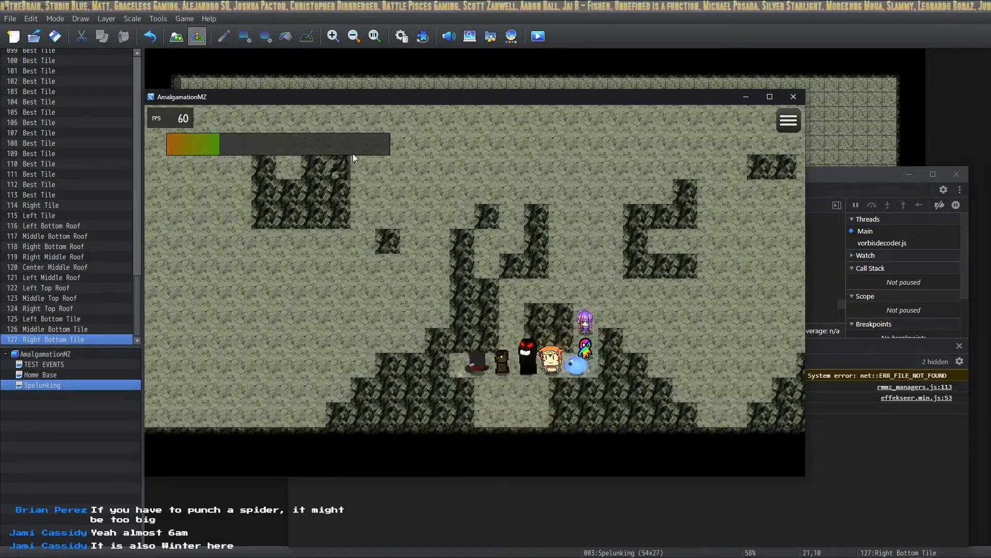
{"action": "key", "text": "Up"}
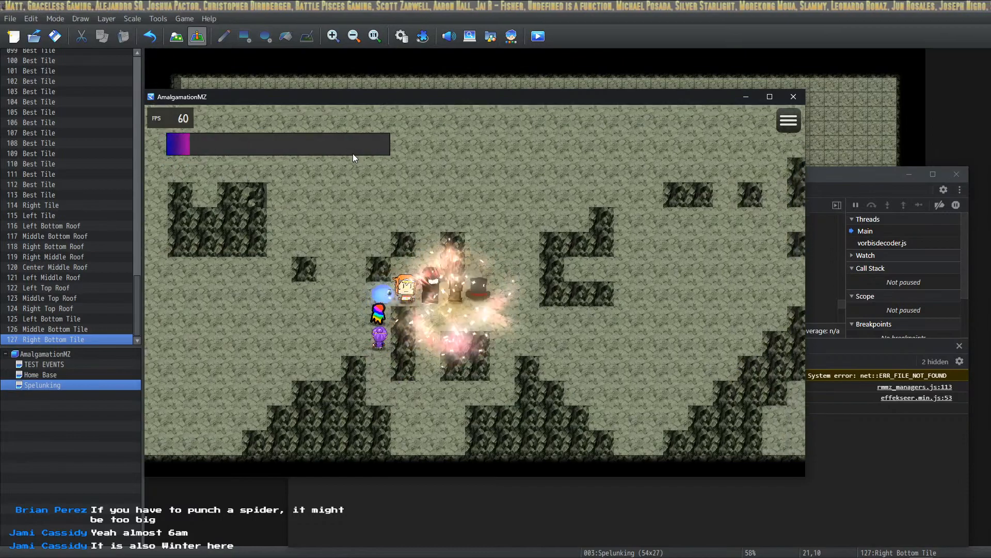
Keep mining the central rocks until the pickaxe durability runs out, walk into the remaining rocks and close the playtest.
{"action": "key", "text": "Left"}
{"action": "key", "text": "Up"}
{"action": "key", "text": "Up"}
{"action": "key", "text": "Down"}
{"action": "key", "text": "Down"}
{"action": "key", "text": "Right"}
{"action": "key", "text": "Down"}
{"action": "key", "text": "Left"}
{"action": "key", "text": "Up"}
{"action": "key", "text": "Right"}
{"action": "key", "text": "Right"}
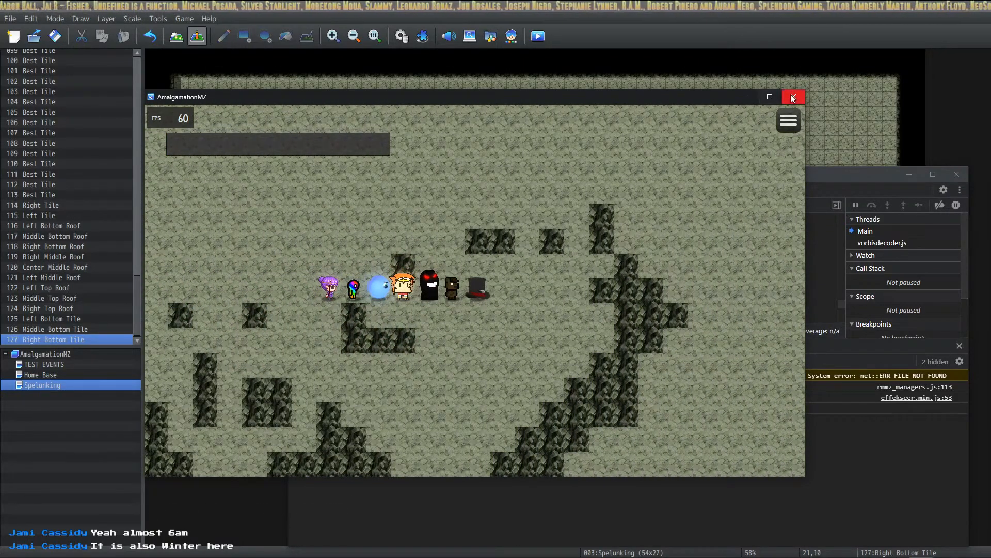
{"action": "key", "text": "Right"}
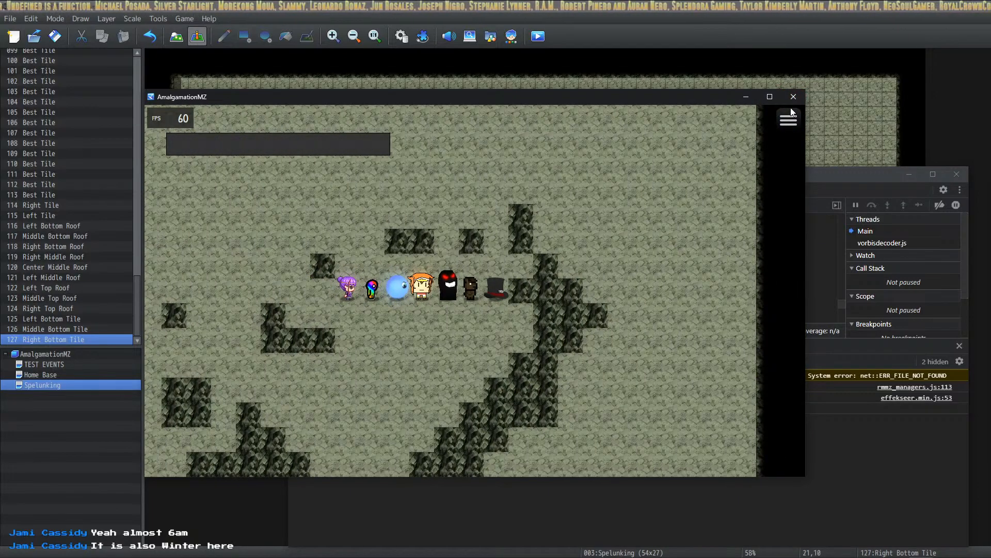
{"action": "left_click", "coordinate": [795, 96]}
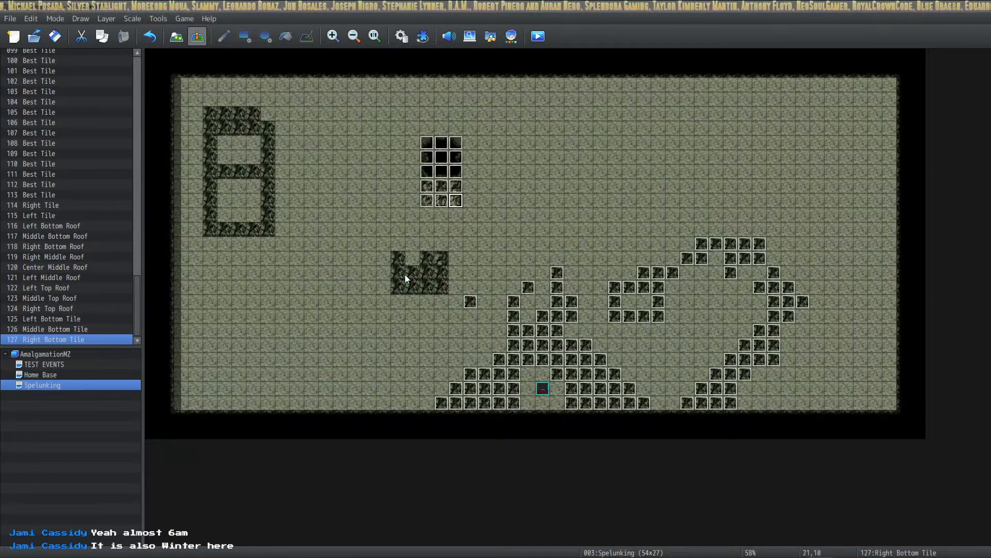
Erase the painted rock block around 17,14 to 20,16 and the B-shaped rock wall in the map's upper-left area.
{"action": "left_click", "coordinate": [178, 35]}
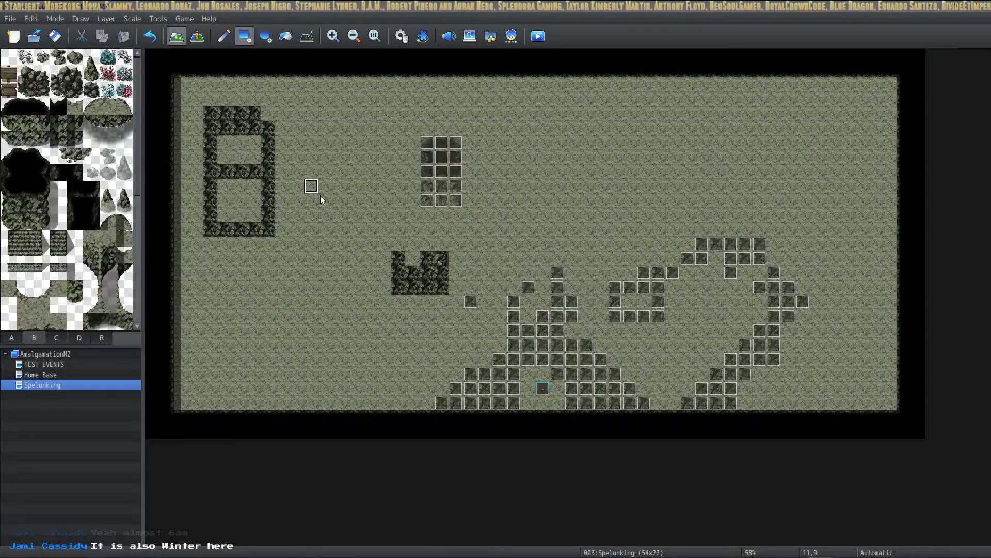
{"action": "left_click_drag", "start_coordinate": [461, 302], "coordinate": [392, 252]}
{"action": "left_click_drag", "start_coordinate": [278, 222], "coordinate": [206, 109]}
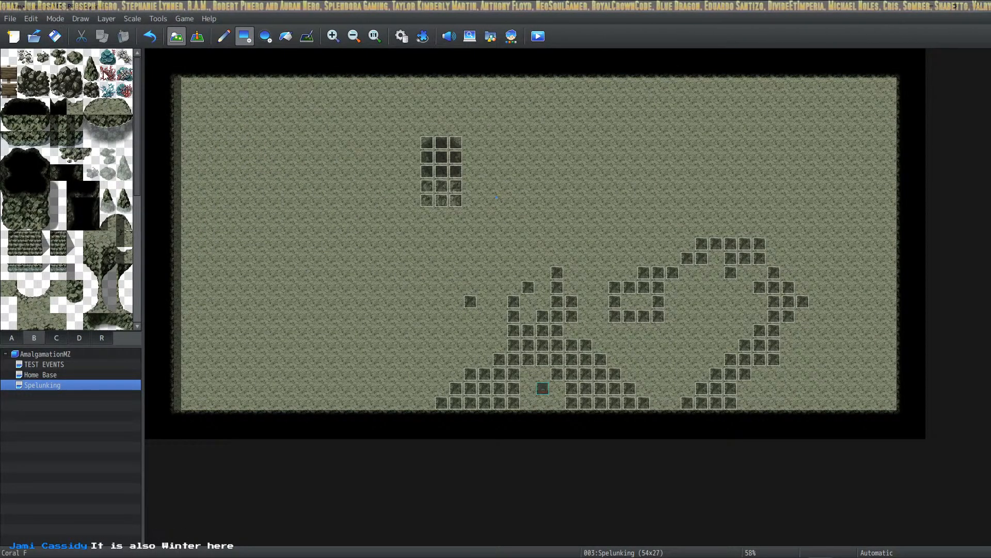
{"action": "key", "text": "F6"}
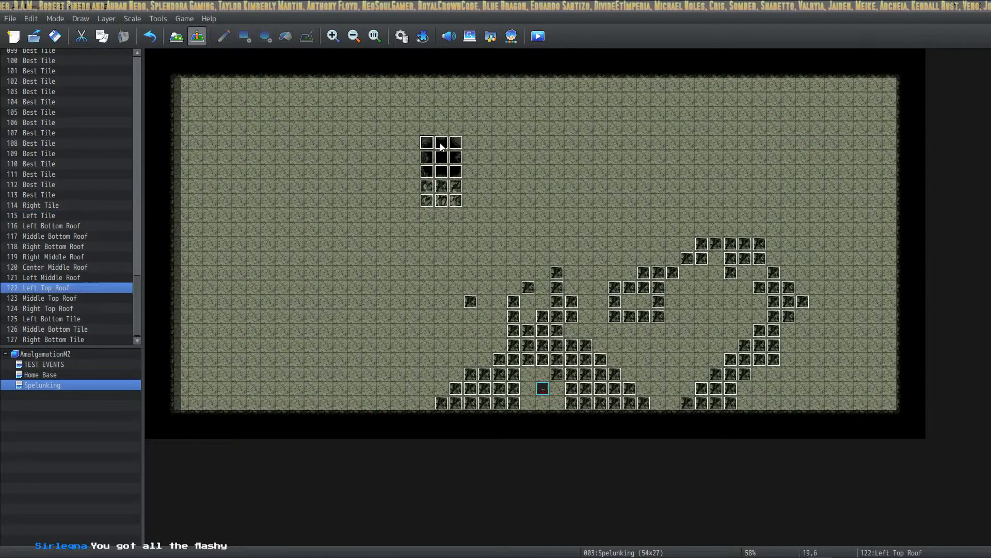
{"action": "left_click", "coordinate": [61, 215]}
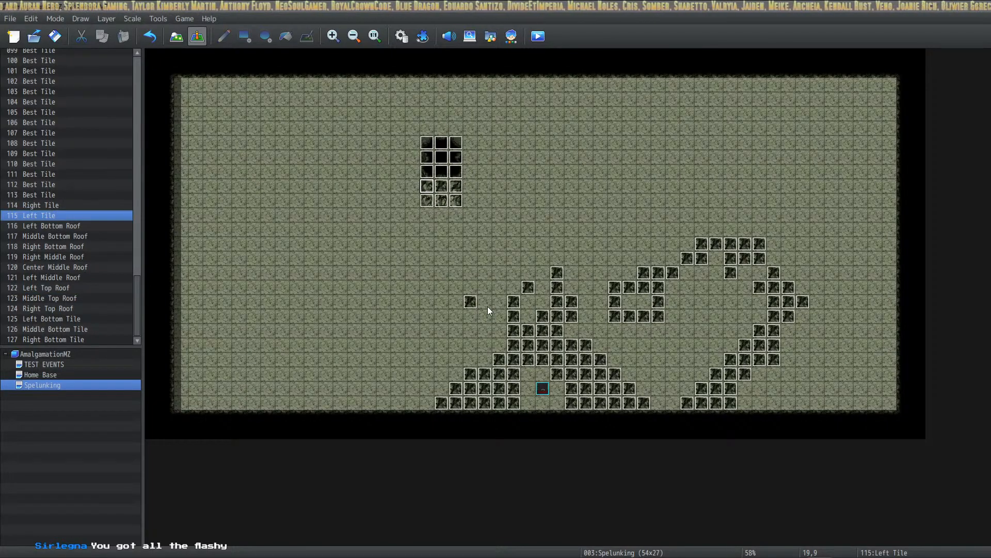
{"action": "left_click", "coordinate": [441, 198]}
{"action": "left_click", "coordinate": [441, 173]}
{"action": "left_click", "coordinate": [455, 184]}
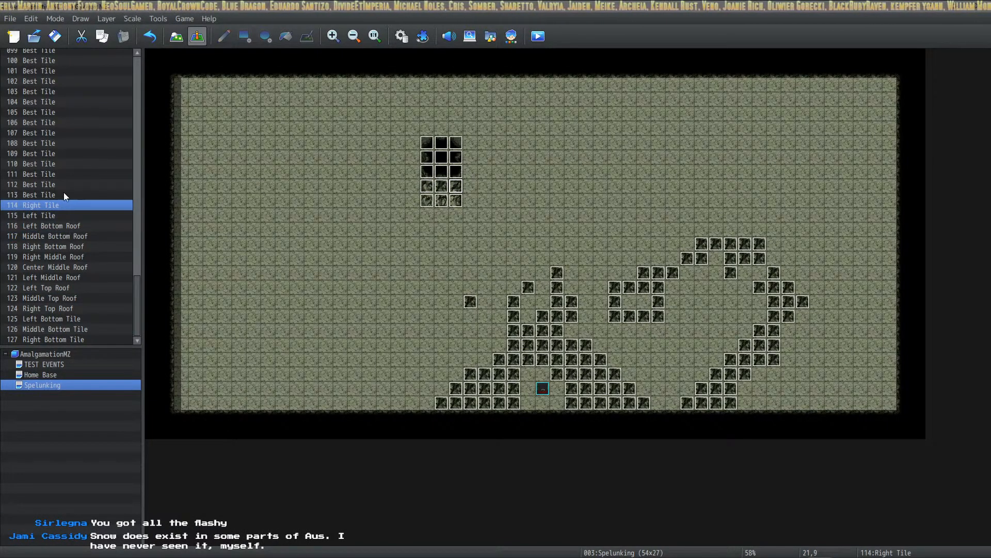
Paint the full three-by-five roof-and-wall piece from Tileset B at 27,7 to 29,11 and clear its middle wall tile at 28,10.
{"action": "left_click", "coordinate": [176, 36]}
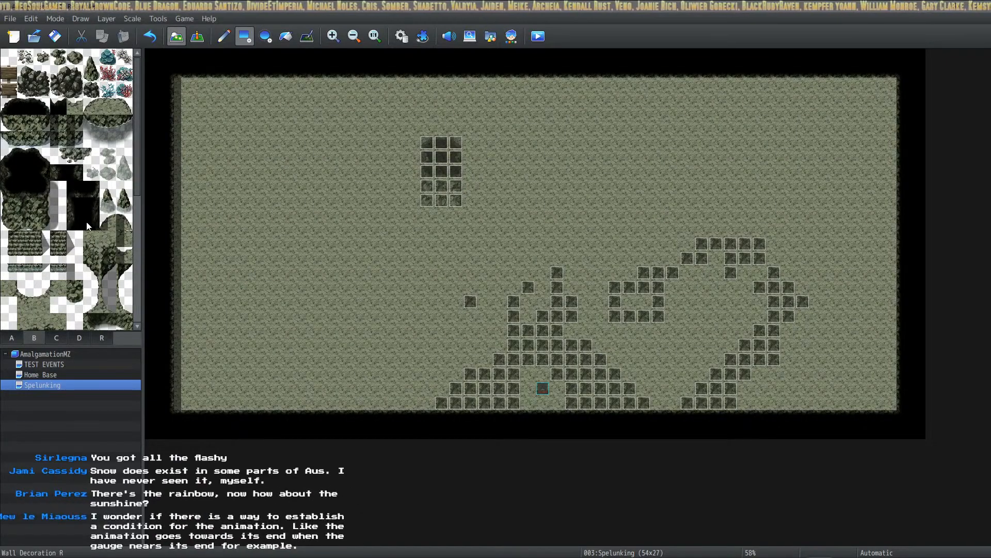
{"action": "left_click_drag", "start_coordinate": [9, 156], "coordinate": [44, 222]}
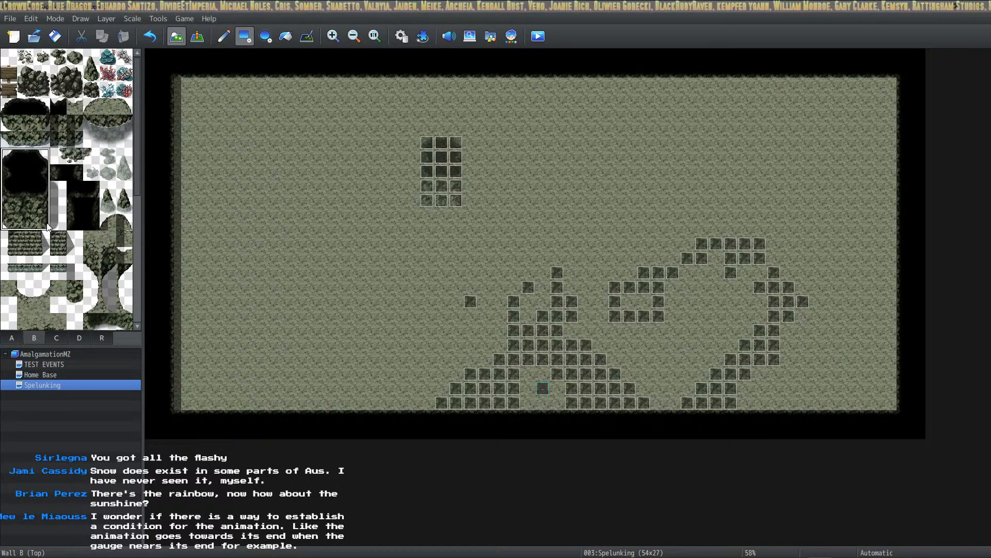
{"action": "left_click", "coordinate": [540, 159]}
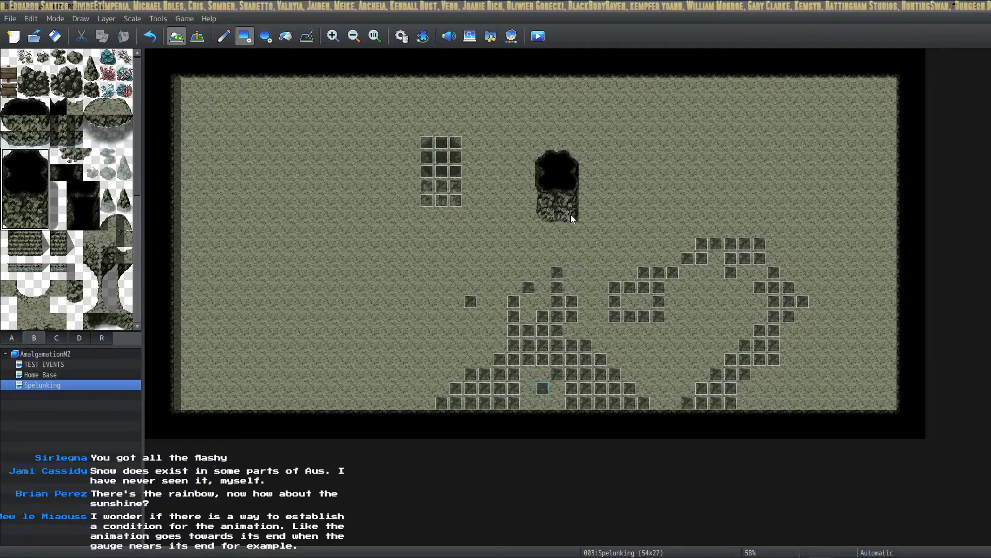
{"action": "right_click", "coordinate": [668, 202]}
{"action": "left_click", "coordinate": [557, 200]}
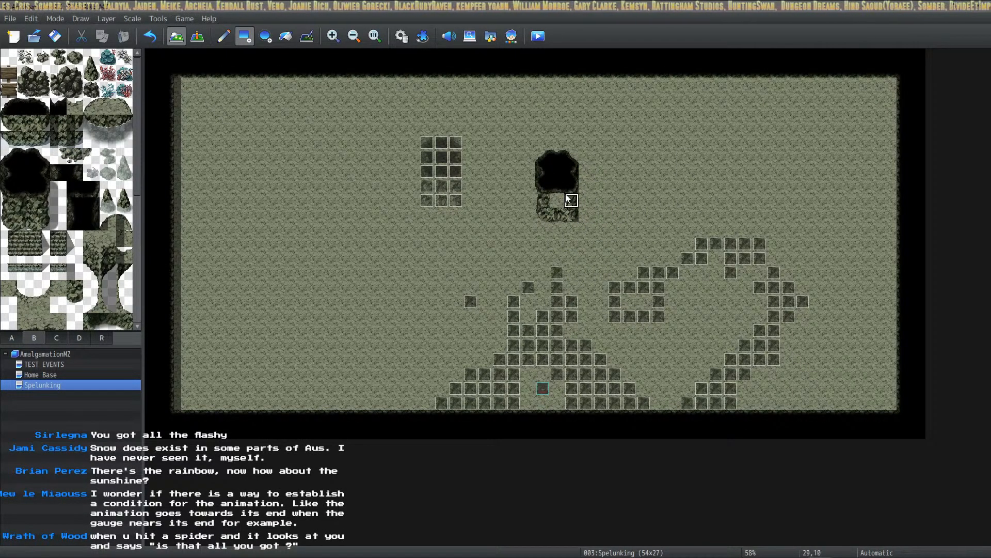
Refill 28,10 with the middle wall tile and paint the same tile over 34,8 to 41,10 and 40,5 to 42,8.
{"action": "left_click", "coordinate": [25, 206]}
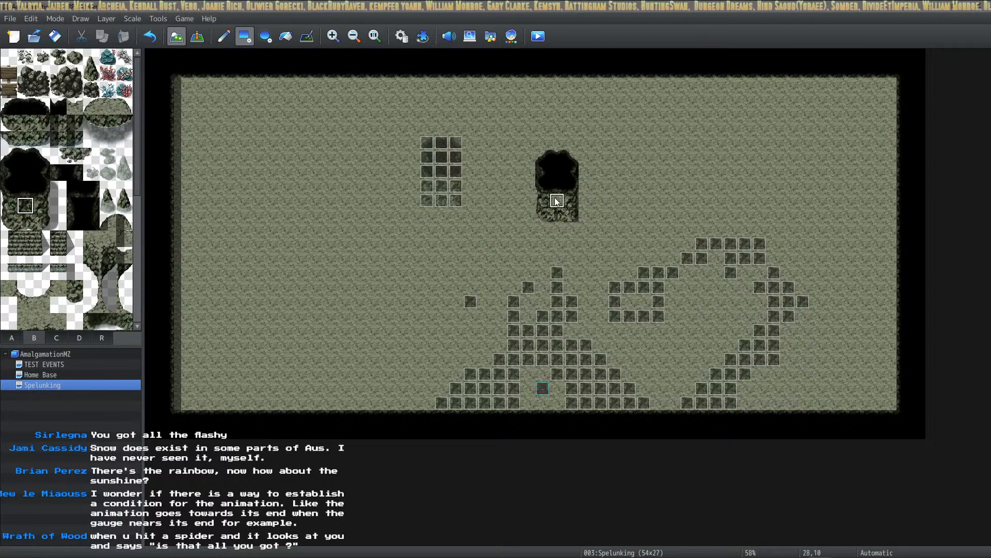
{"action": "left_click_drag", "start_coordinate": [644, 171], "coordinate": [746, 201]}
{"action": "left_click_drag", "start_coordinate": [725, 134], "coordinate": [756, 170]}
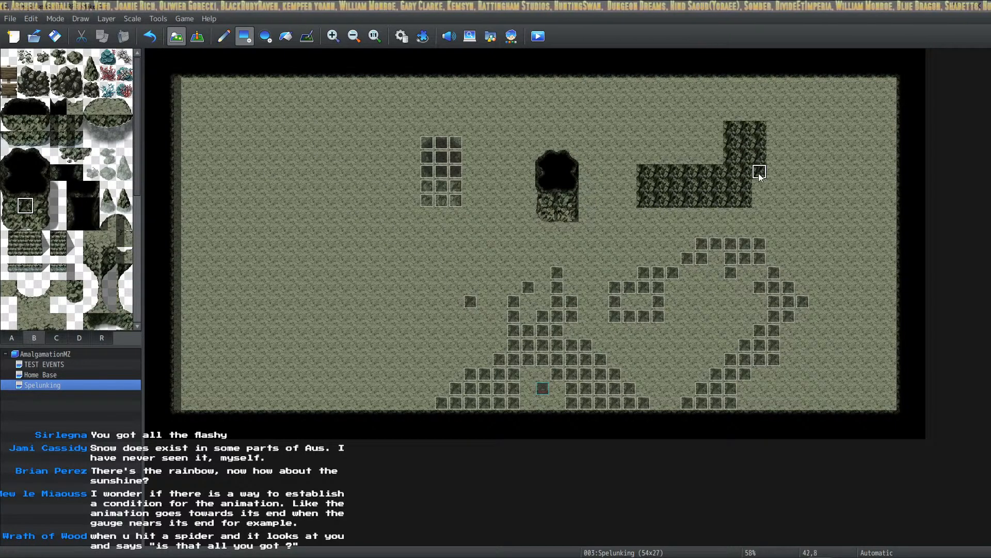
Paint the bottom wall tile along 34,10 to 41,10 and the roof's lower edge over 34,8 to 39,8 and 40,5 to 42,5.
{"action": "left_click", "coordinate": [24, 223]}
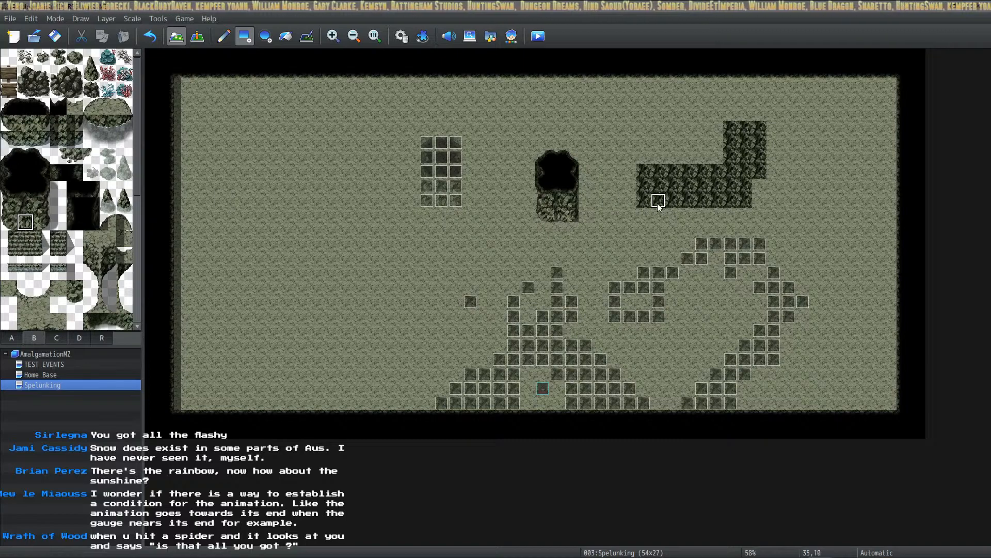
{"action": "left_click_drag", "start_coordinate": [739, 200], "coordinate": [644, 202]}
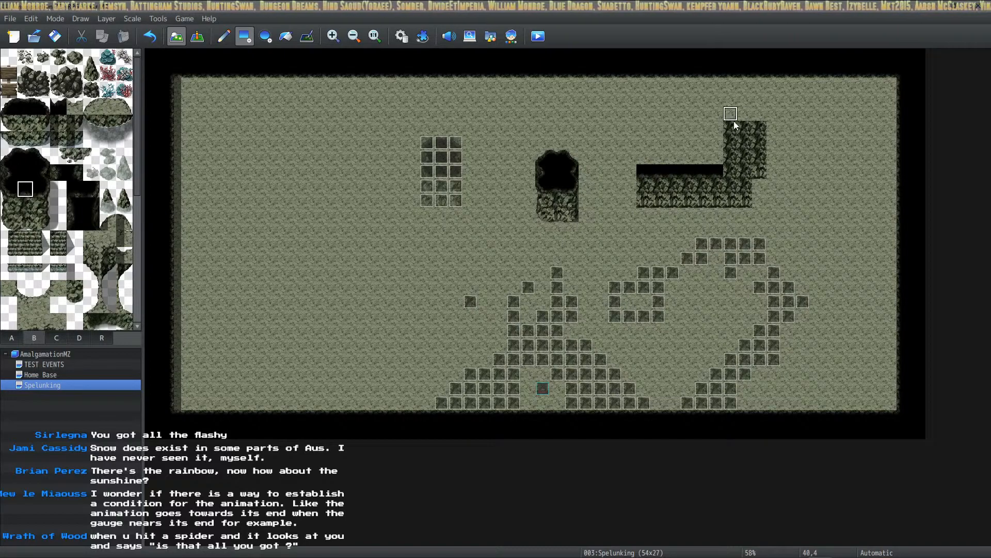
{"action": "left_click", "coordinate": [10, 188]}
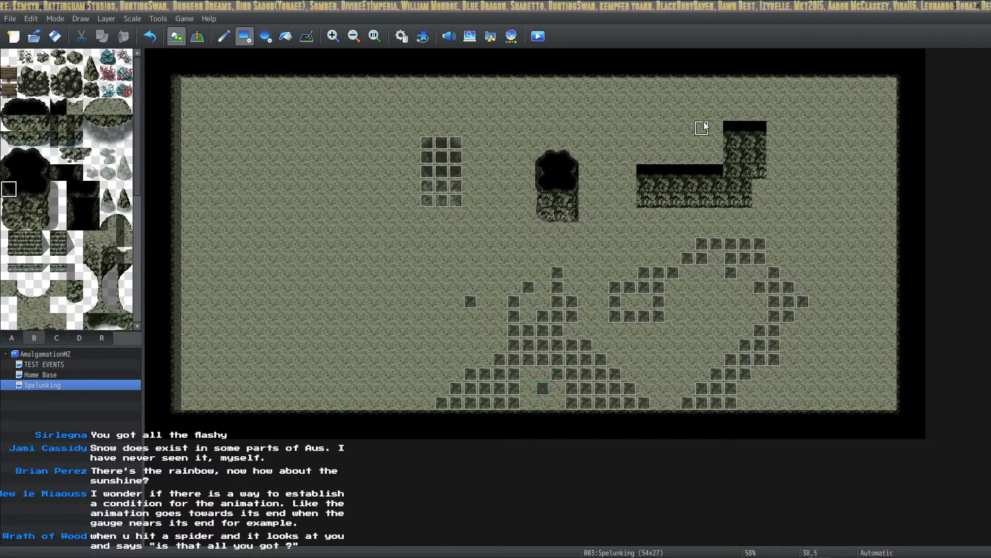
Complete the upper block's three-by-three roof at 40,3 to 42,5 with the matching side, corner and top edge tiles.
{"action": "left_click", "coordinate": [41, 174]}
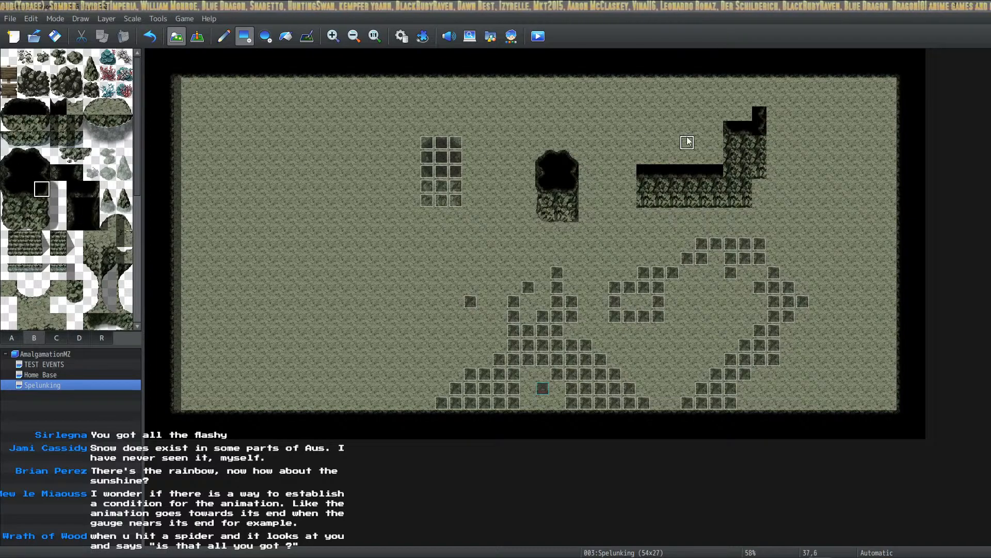
{"action": "left_click", "coordinate": [42, 173]}
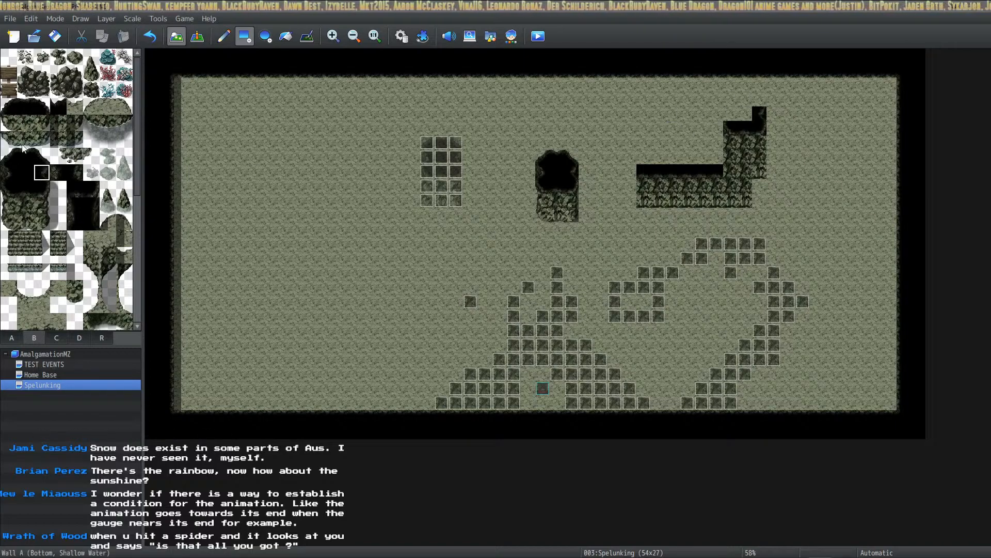
{"action": "left_click", "coordinate": [42, 157]}
{"action": "left_click", "coordinate": [744, 128]}
{"action": "left_click", "coordinate": [25, 155]}
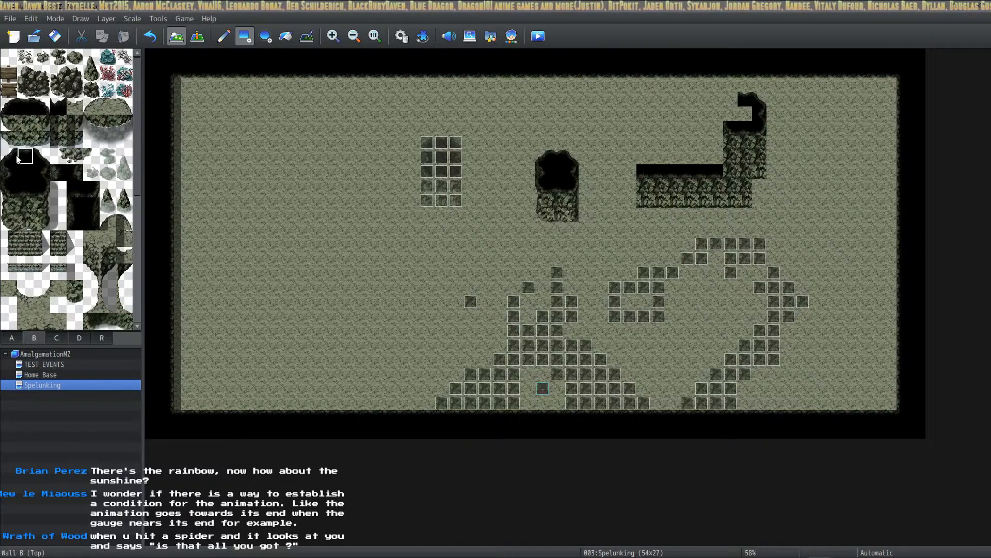
{"action": "left_click", "coordinate": [729, 98]}
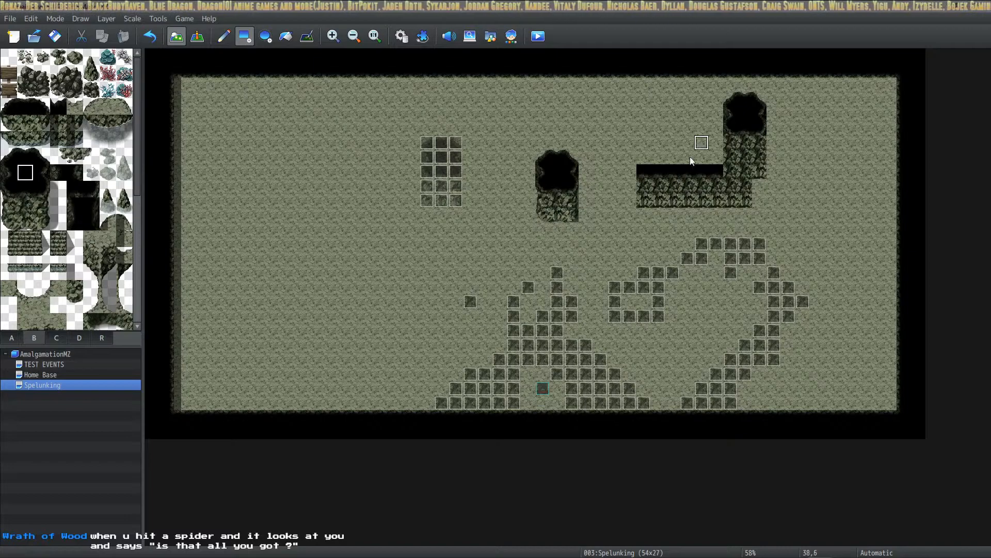
Shape the wall's side edges below the roofs using the lower-right, right and left wall tiles.
{"action": "left_click", "coordinate": [41, 224]}
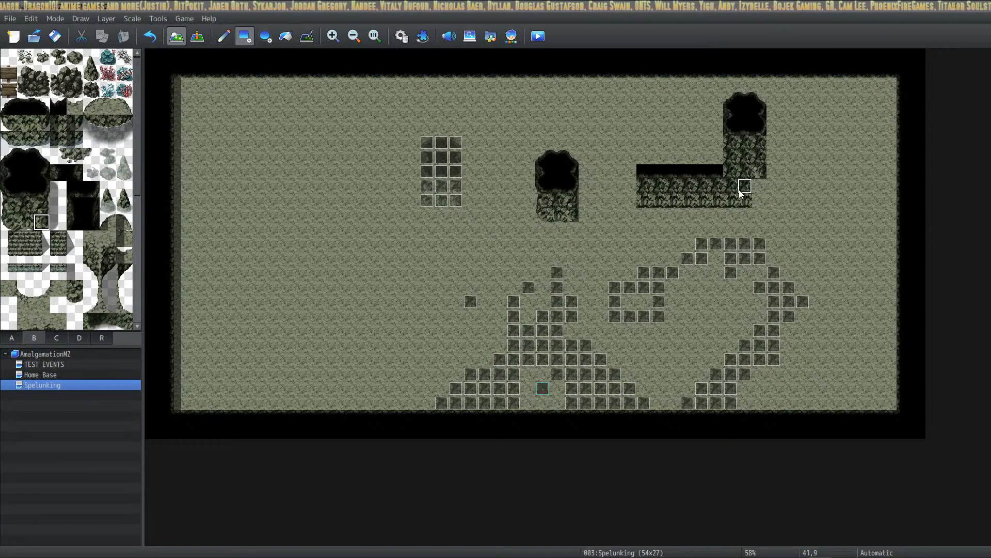
{"action": "left_click", "coordinate": [42, 205]}
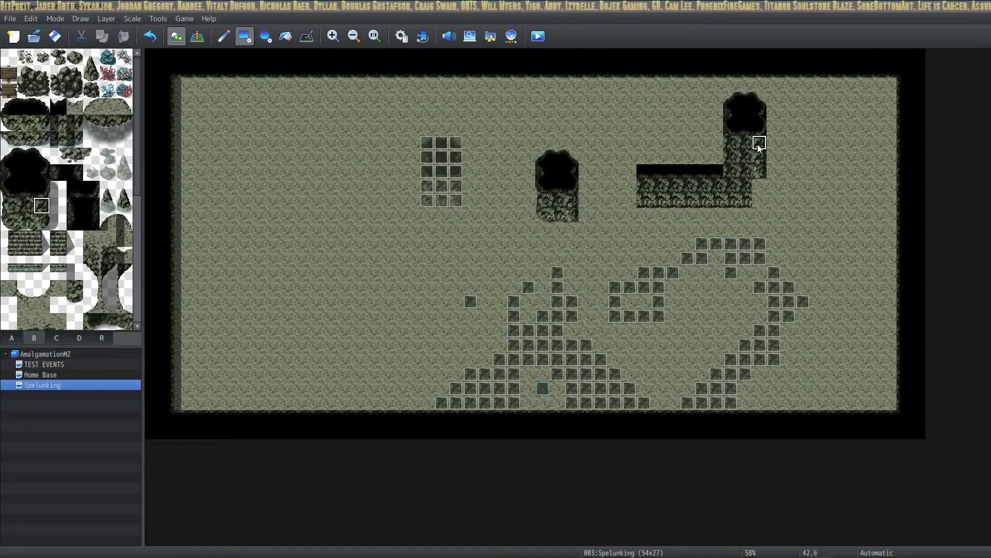
{"action": "left_click", "coordinate": [10, 207]}
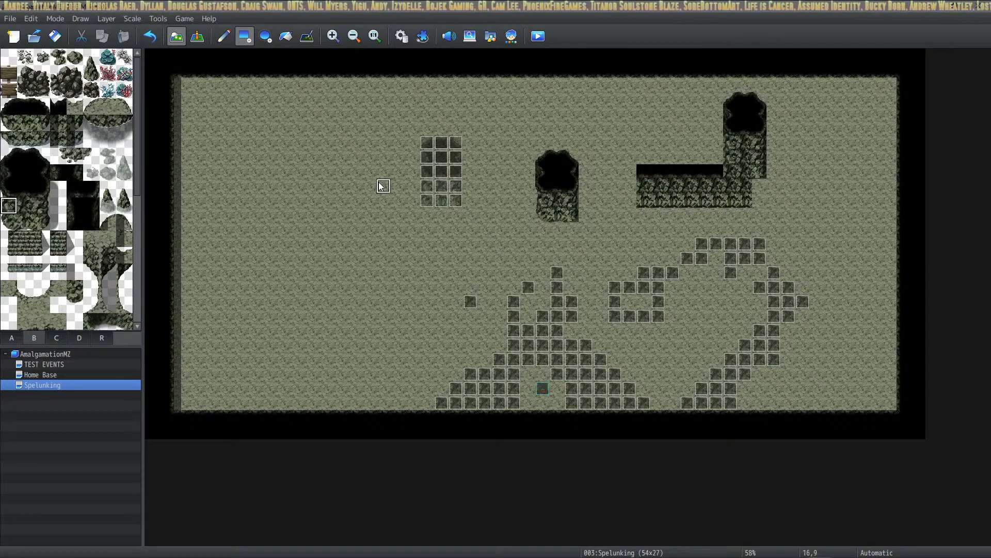
Extend the lower roof to 40,8 and add its top row from 34,7 to 40,7 with corner and top edge tiles.
{"action": "left_click", "coordinate": [42, 189]}
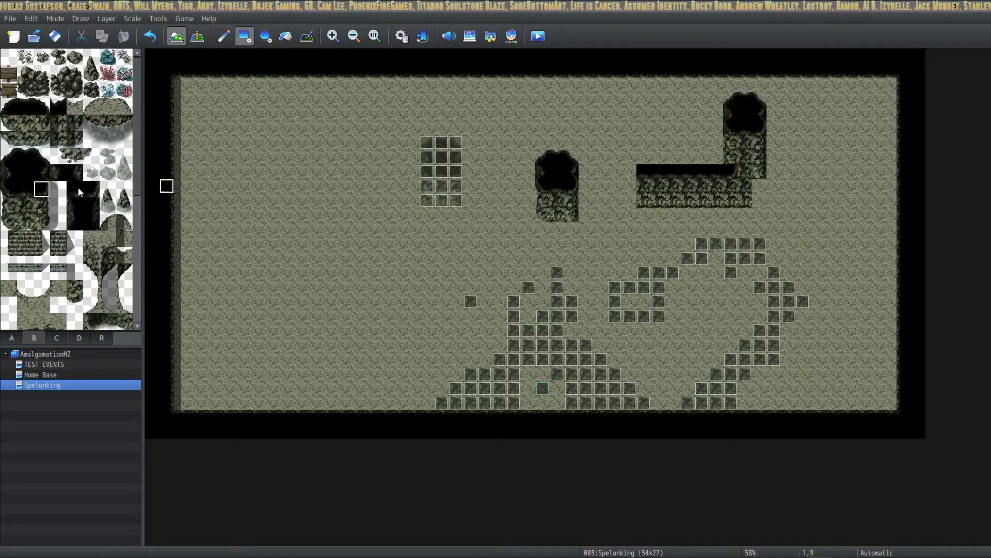
{"action": "left_click", "coordinate": [42, 156]}
{"action": "left_click", "coordinate": [722, 161]}
{"action": "left_click", "coordinate": [32, 161]}
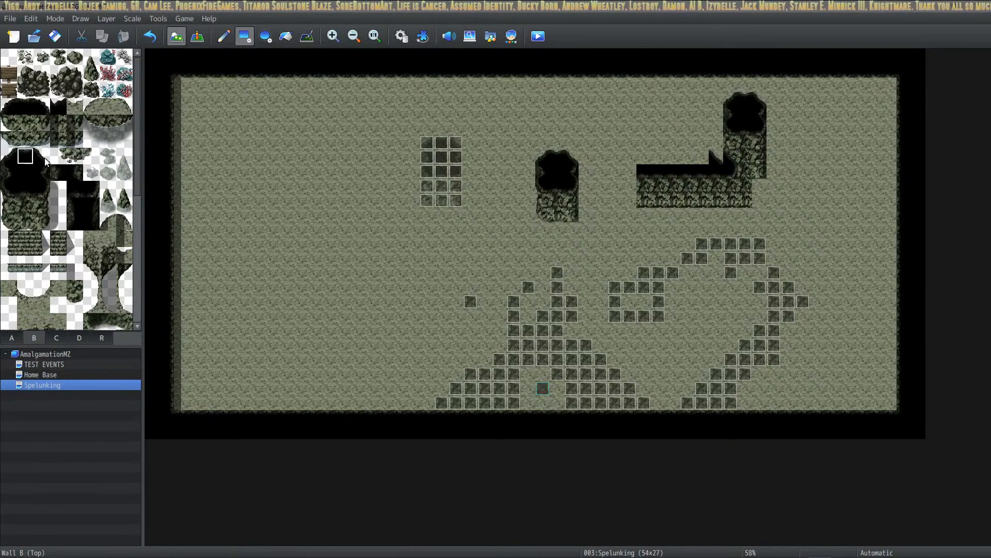
{"action": "left_click_drag", "start_coordinate": [714, 156], "coordinate": [659, 157]}
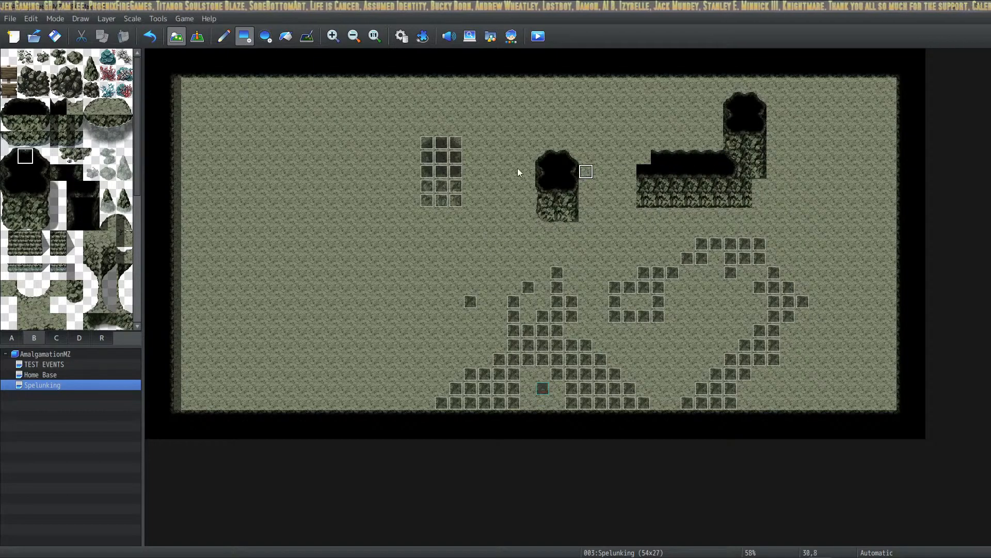
{"action": "left_click", "coordinate": [8, 155]}
{"action": "left_click", "coordinate": [644, 157]}
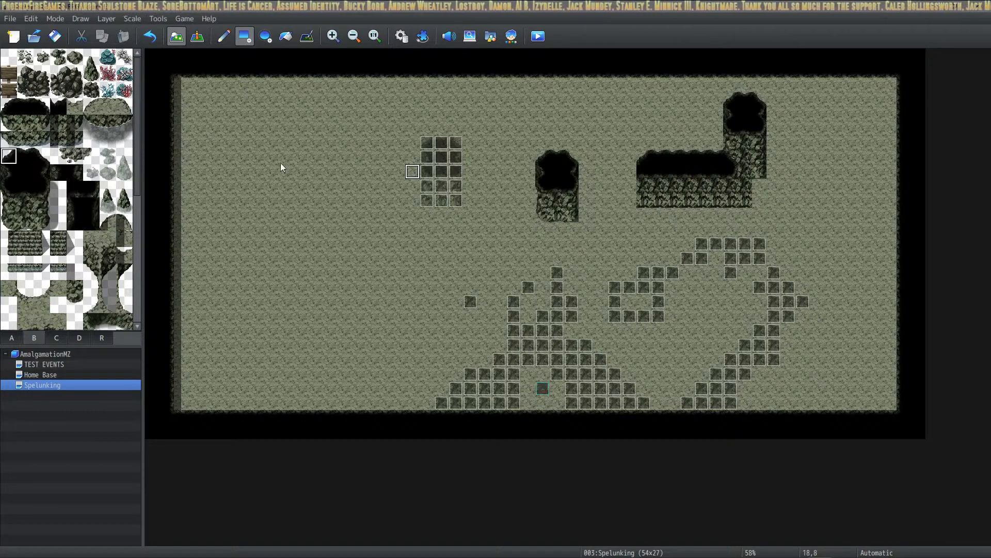
Finish the lower roof's bottom-left corner at 34,8 and clear the extra wall tiles at 41,9 and 41,10.
{"action": "left_click", "coordinate": [8, 189]}
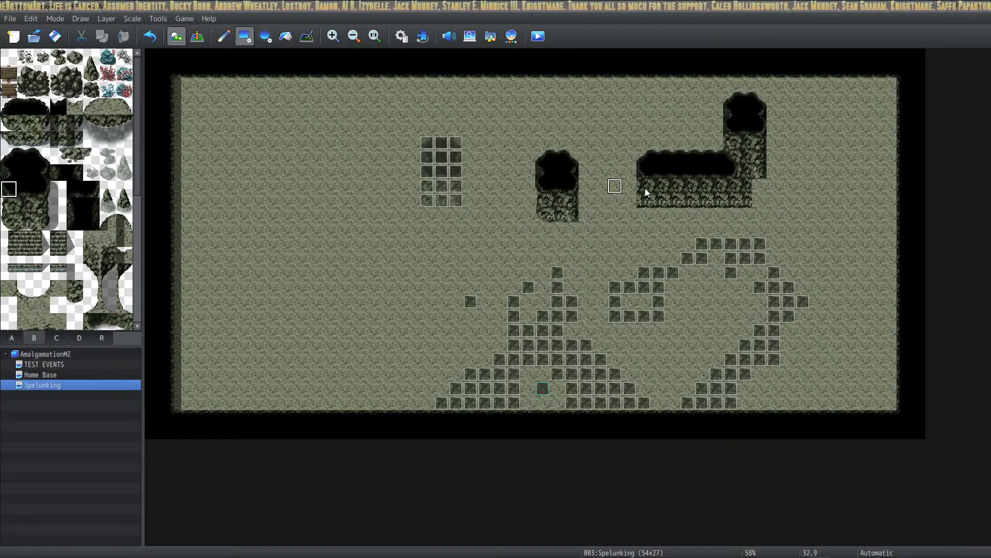
{"action": "left_click", "coordinate": [748, 187]}
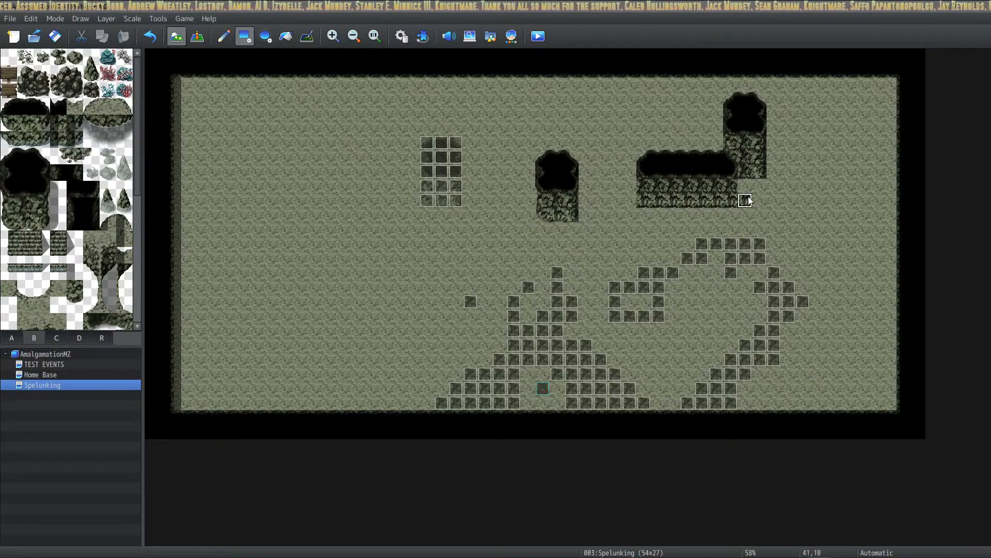
{"action": "right_click_drag", "start_coordinate": [600, 100], "coordinate": [774, 217]}
{"action": "right_click", "coordinate": [858, 225]}
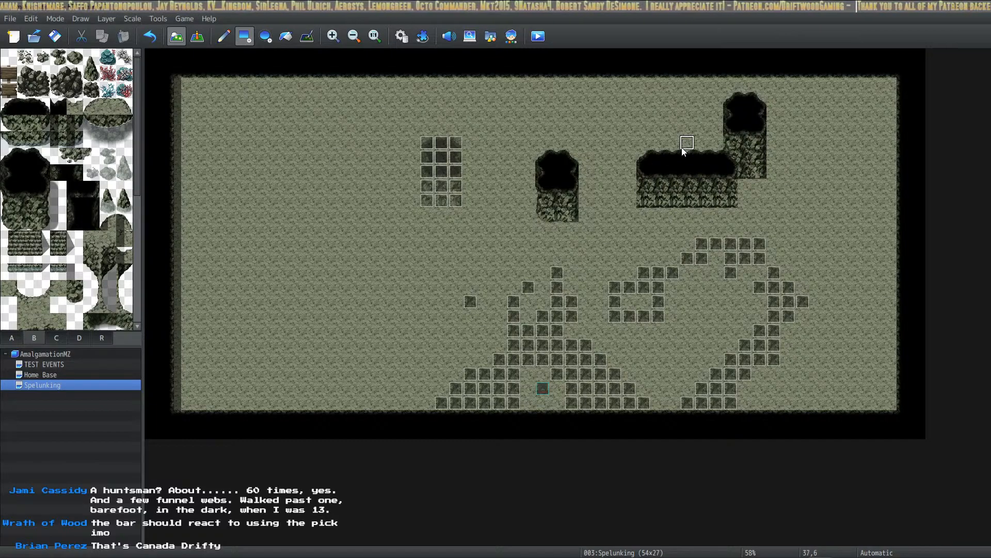
Paint a cluster of the dark round rock tile from Tileset B around 9,15 to 15,18.
{"action": "left_click", "coordinate": [58, 139]}
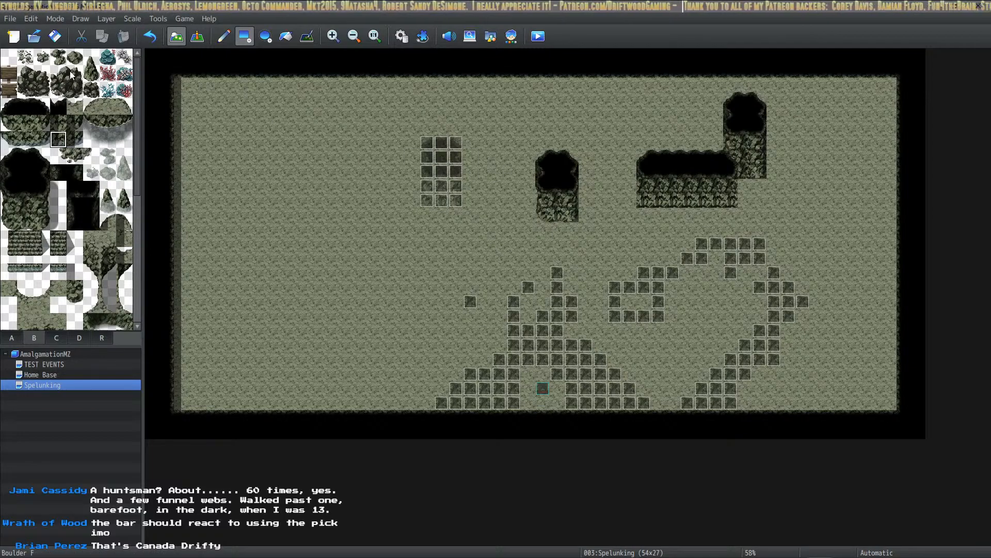
{"action": "scroll", "coordinate": [64, 201], "scroll_direction": "down", "scroll_amount": 3}
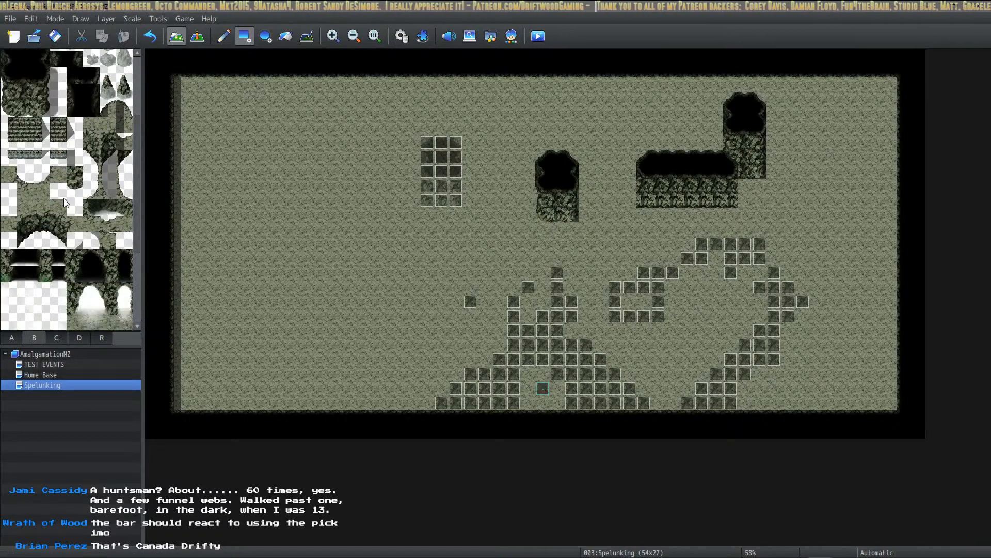
{"action": "scroll", "coordinate": [63, 199], "scroll_direction": "down", "scroll_amount": 4}
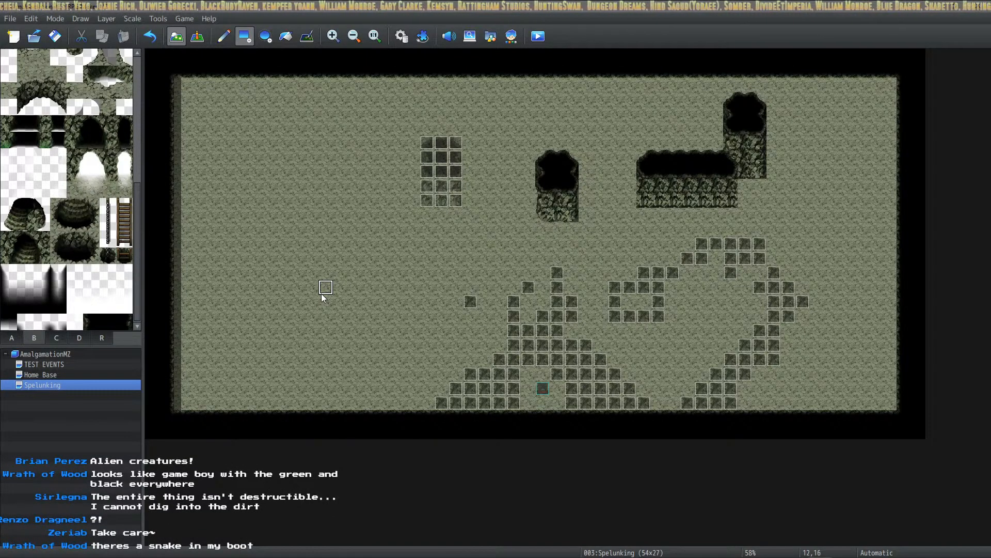
{"action": "left_click", "coordinate": [109, 257]}
{"action": "left_click", "coordinate": [282, 288]}
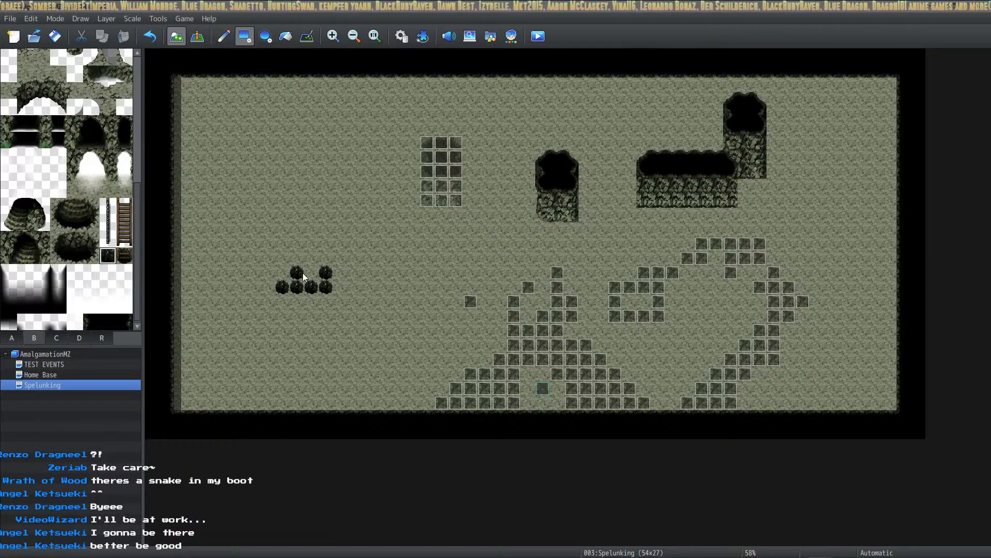
{"action": "mouse_move", "coordinate": [325, 302]}
{"action": "left_mouse_down"}
{"action": "mouse_move", "coordinate": [341, 301]}
{"action": "mouse_move", "coordinate": [350, 282]}
{"action": "left_mouse_up"}
{"action": "left_click", "coordinate": [337, 312]}
{"action": "left_click", "coordinate": [313, 315]}
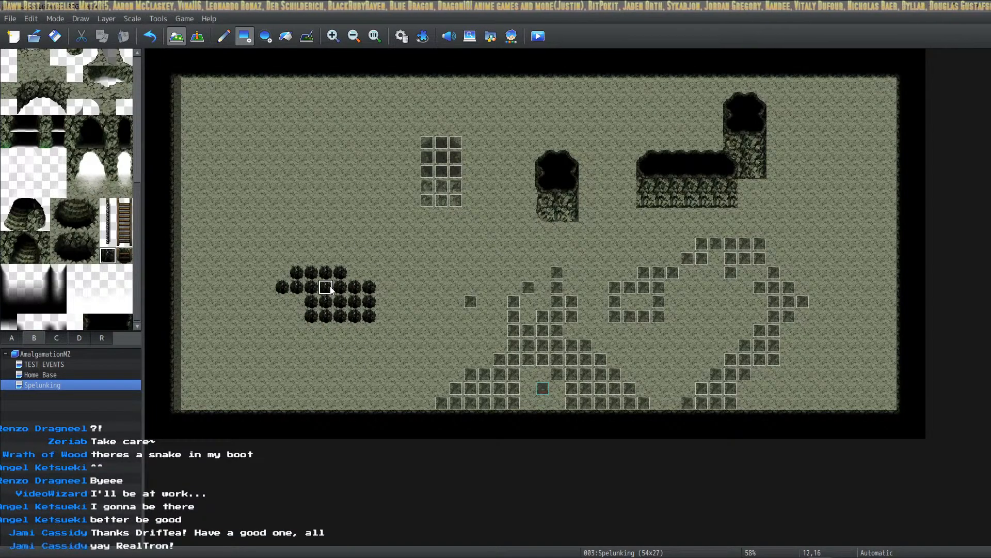
Extend the dark rock cluster up and to the left, from 14,15 across row 14 to 7,13.
{"action": "left_click", "coordinate": [354, 277]}
{"action": "left_click", "coordinate": [325, 260]}
{"action": "left_click", "coordinate": [312, 261]}
{"action": "left_click", "coordinate": [298, 261]}
{"action": "left_click", "coordinate": [281, 261]}
{"action": "left_click", "coordinate": [284, 246]}
{"action": "left_click", "coordinate": [269, 244]}
{"action": "left_click", "coordinate": [260, 243]}
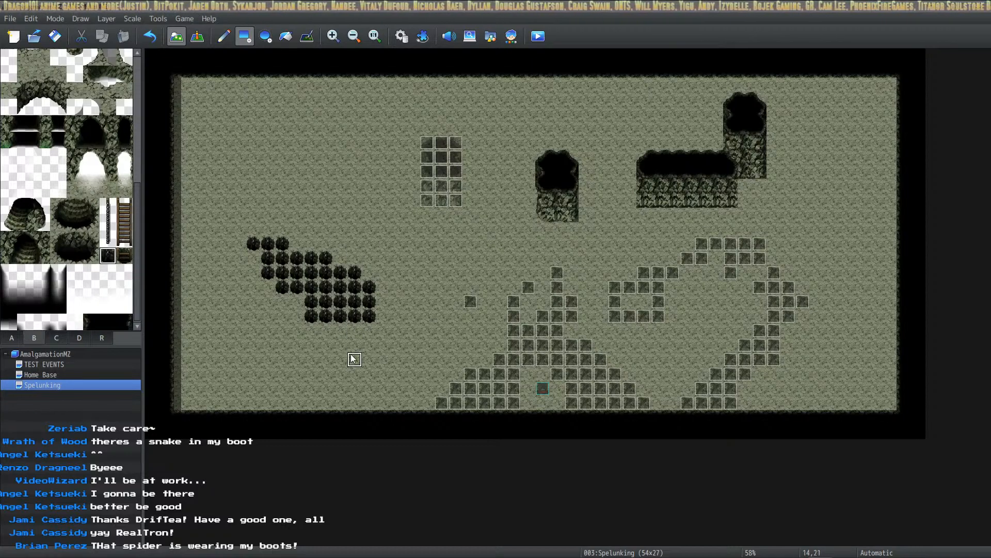
Erase the whole dark rock cluster between 7,13 and 15,18.
{"action": "right_click", "coordinate": [361, 331]}
{"action": "left_click_drag", "start_coordinate": [368, 319], "coordinate": [231, 235]}
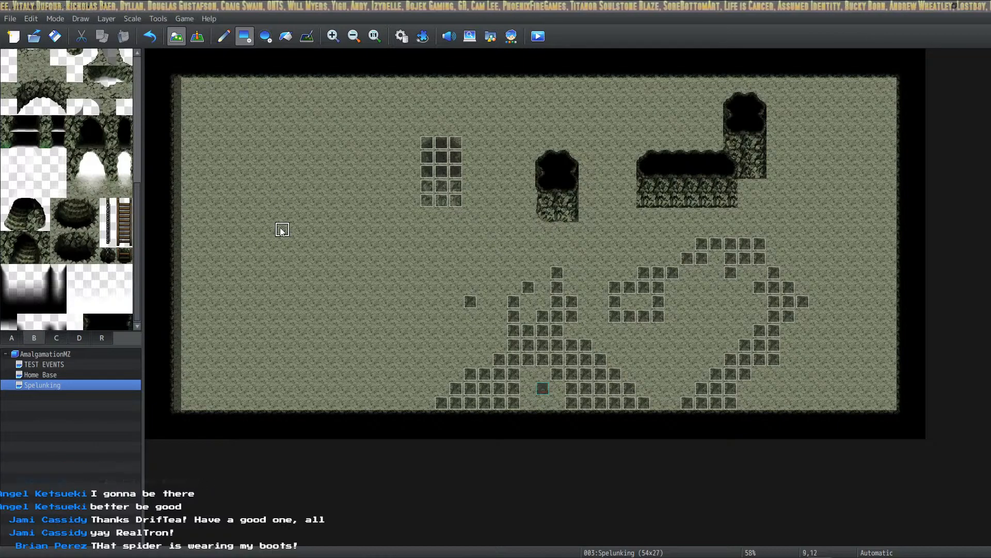
Paint a four-by-three patch of the small rubble tile at 5,8 to 8,10, and erase it with the empty tile.
{"action": "scroll", "coordinate": [98, 202], "scroll_direction": "up", "scroll_amount": 10}
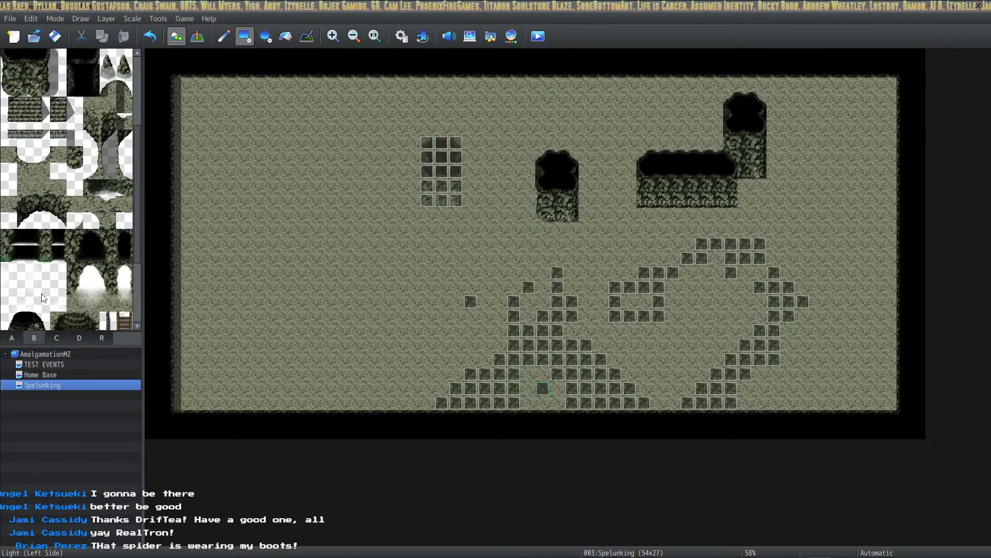
{"action": "left_click", "coordinate": [25, 57]}
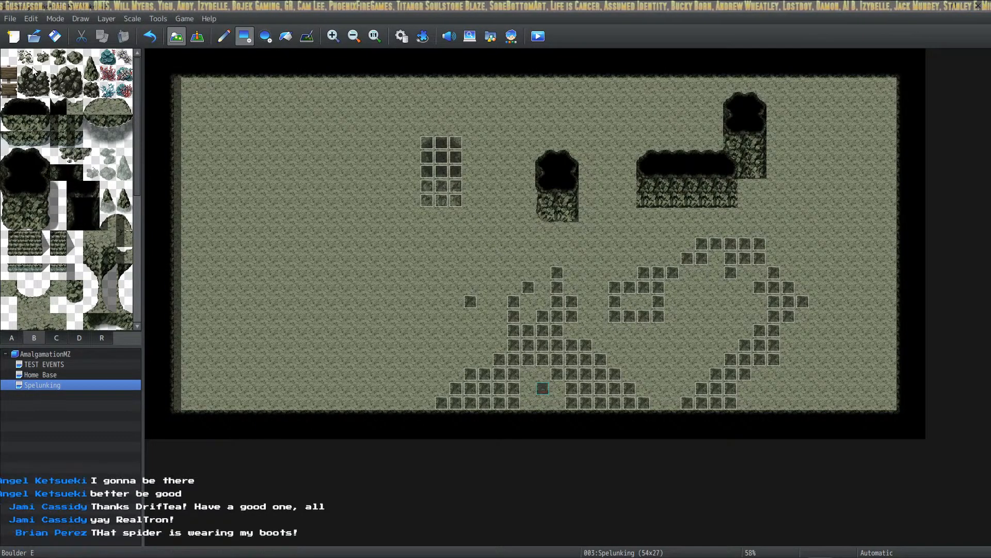
{"action": "left_click_drag", "start_coordinate": [227, 168], "coordinate": [261, 194]}
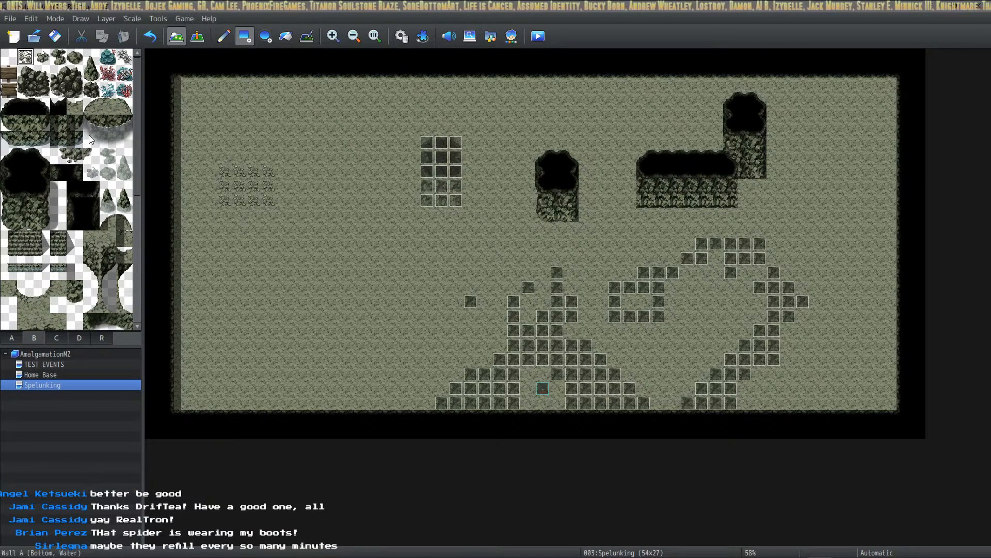
{"action": "left_click", "coordinate": [8, 56]}
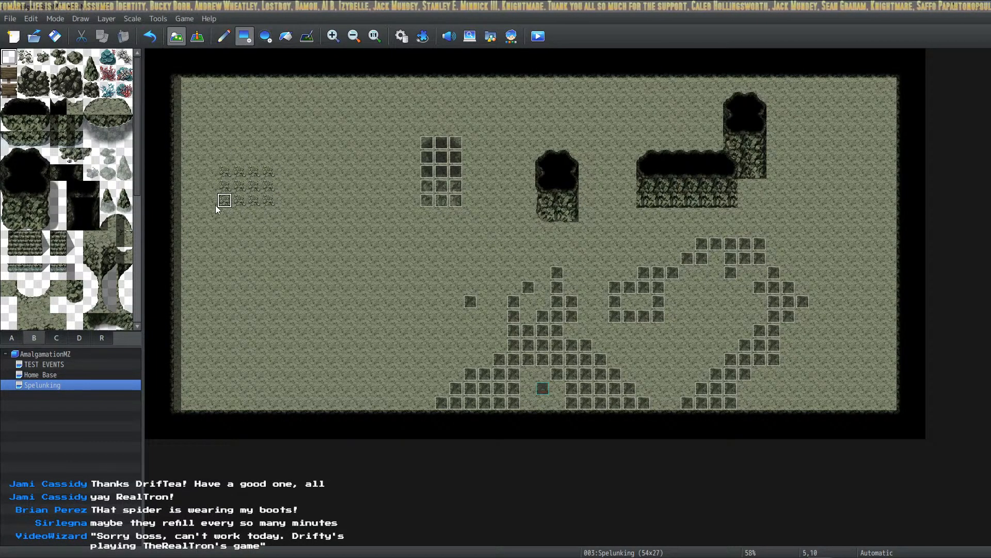
{"action": "right_click", "coordinate": [261, 138]}
{"action": "left_click_drag", "start_coordinate": [268, 171], "coordinate": [224, 201]}
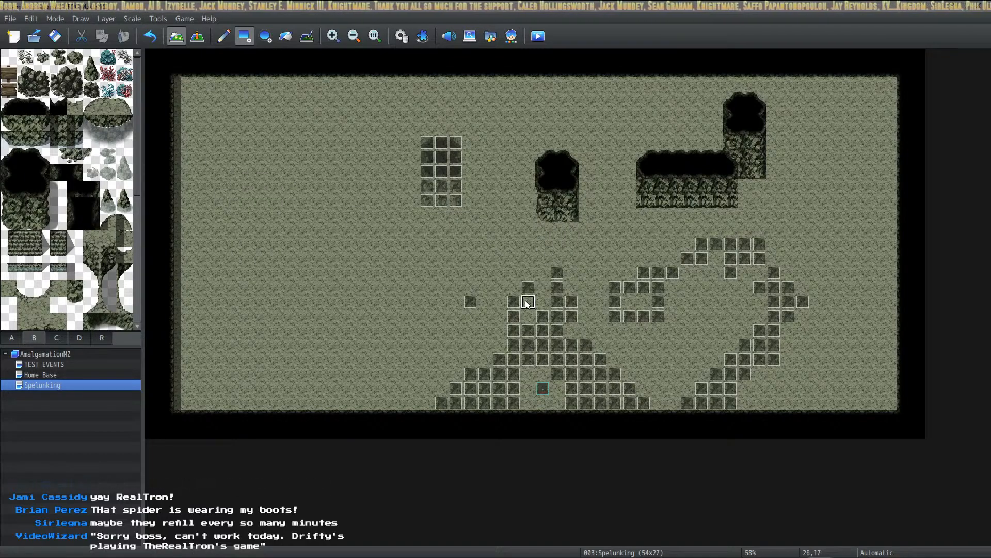